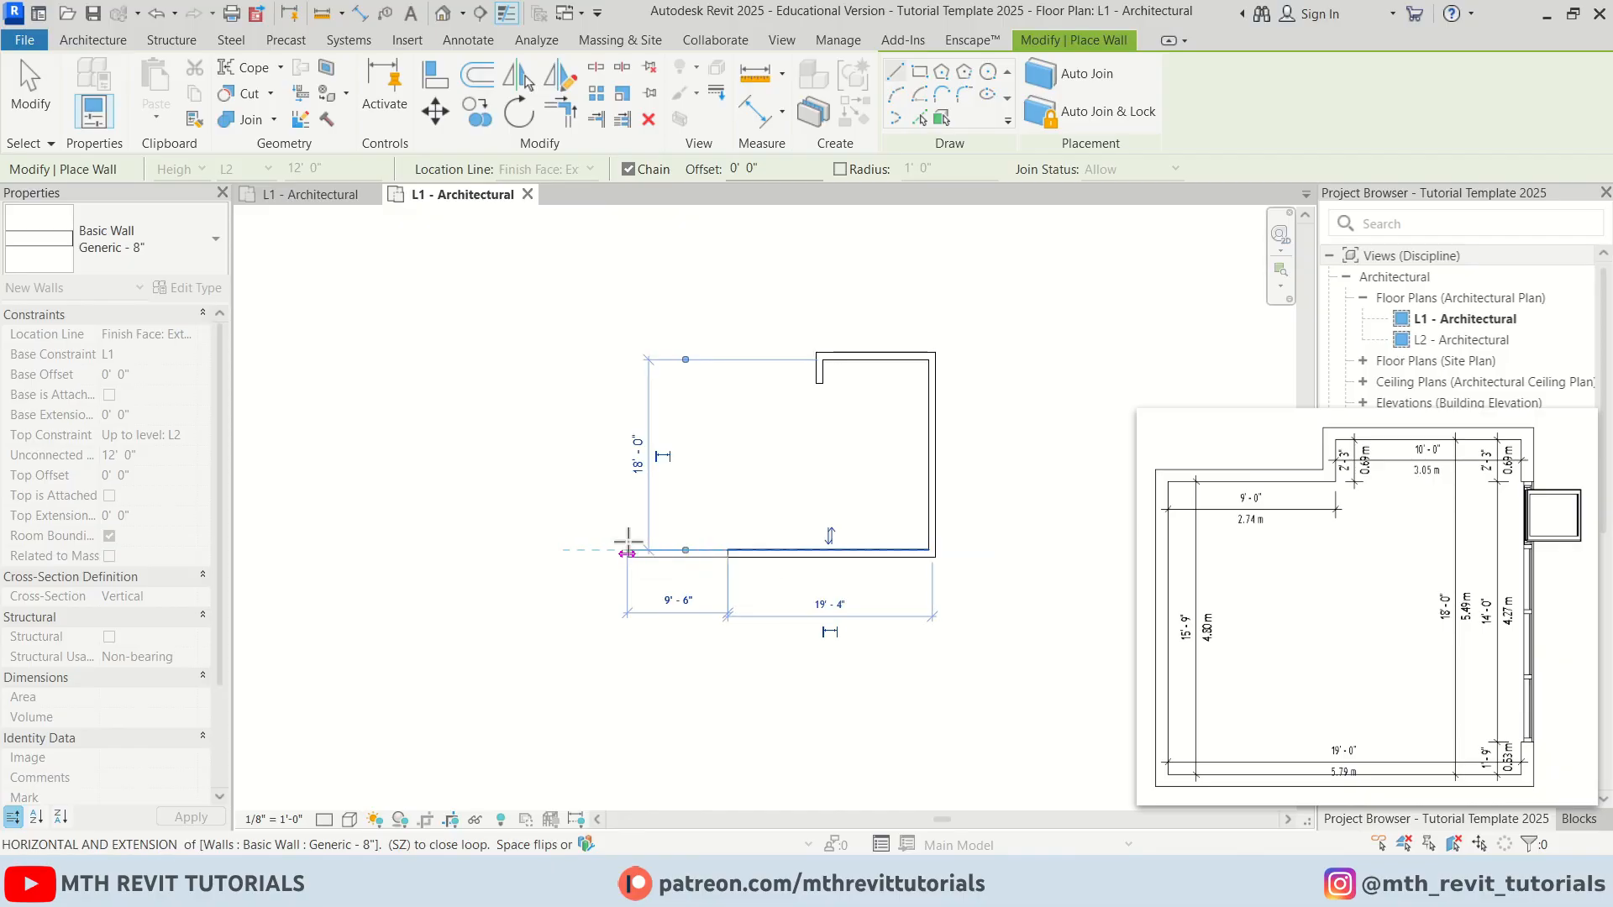
# Complete the exterior wall loop by drawing the last wall segments across the notch, then exit the Wall tool
pyautogui.click(728, 384)
pyautogui.click(820, 383)
pyautogui.press('Escape')
pyautogui.press('Escape')
pyautogui.scroll(3, 851, 439)
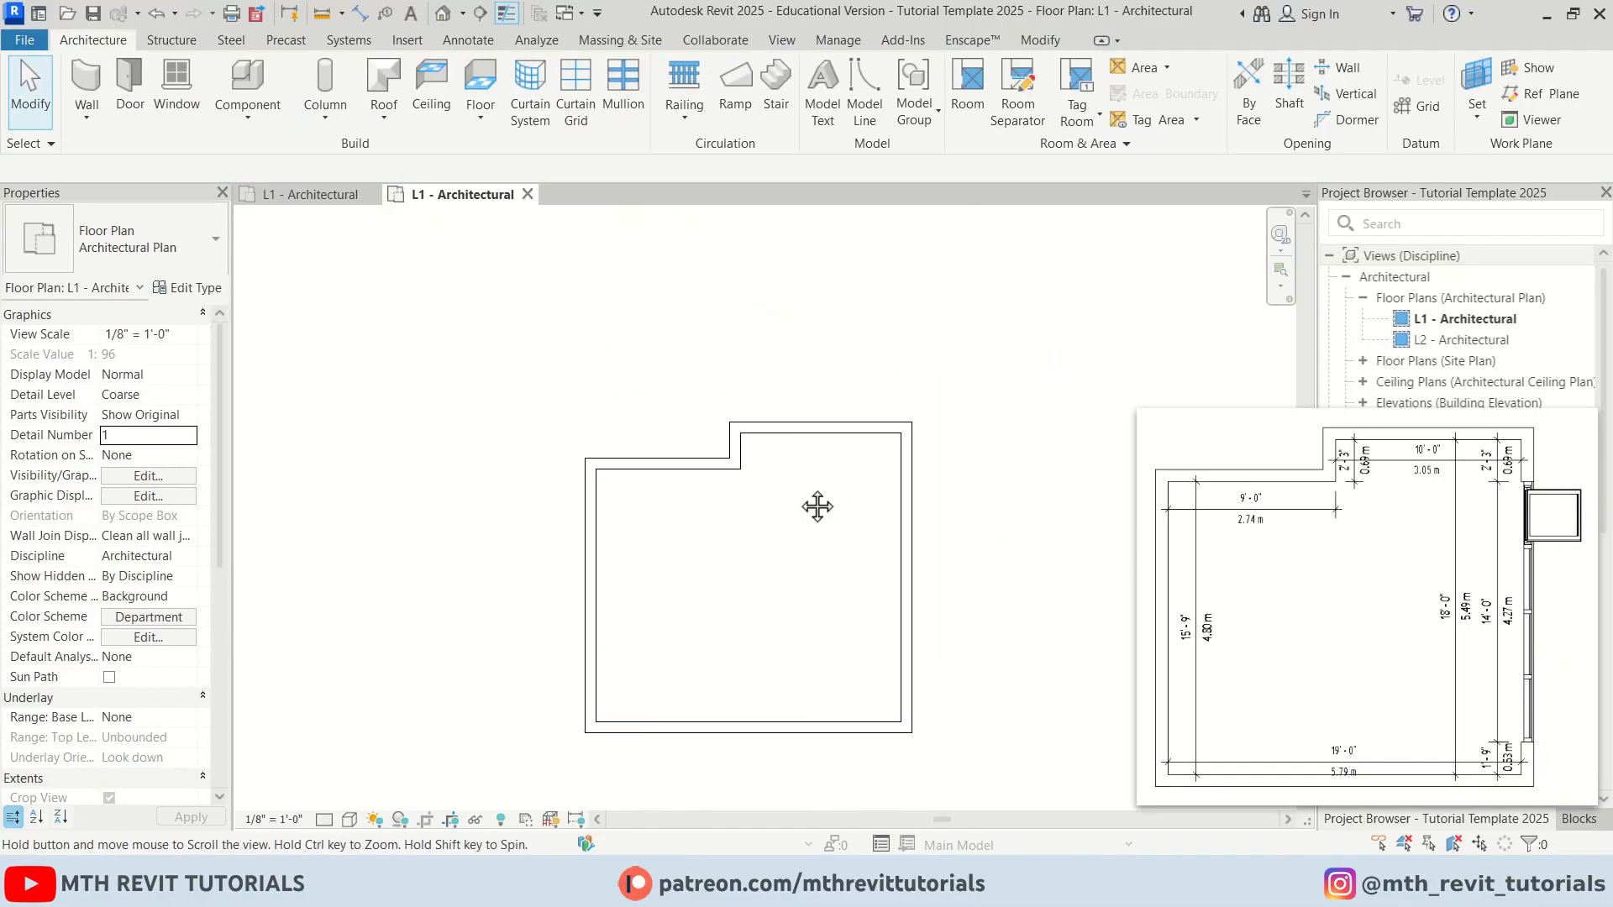
pyautogui.scroll(1, 799, 491)
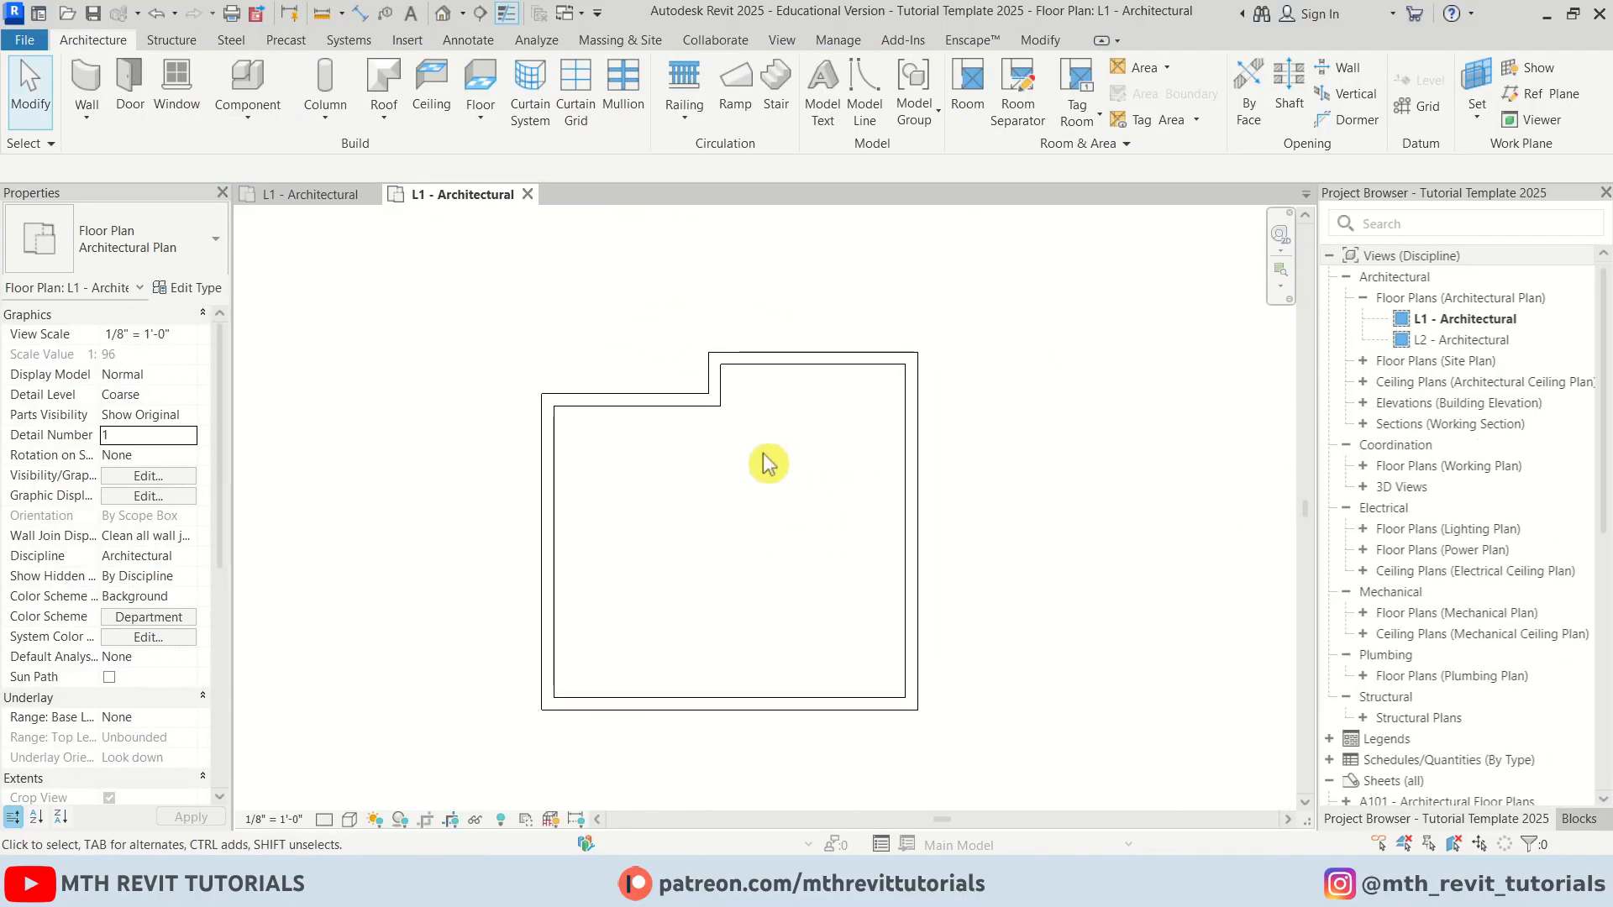
# Create a floor on L1 by sketching boundary lines along the outer wall corners and finishing the sketch
pyautogui.click(482, 88)
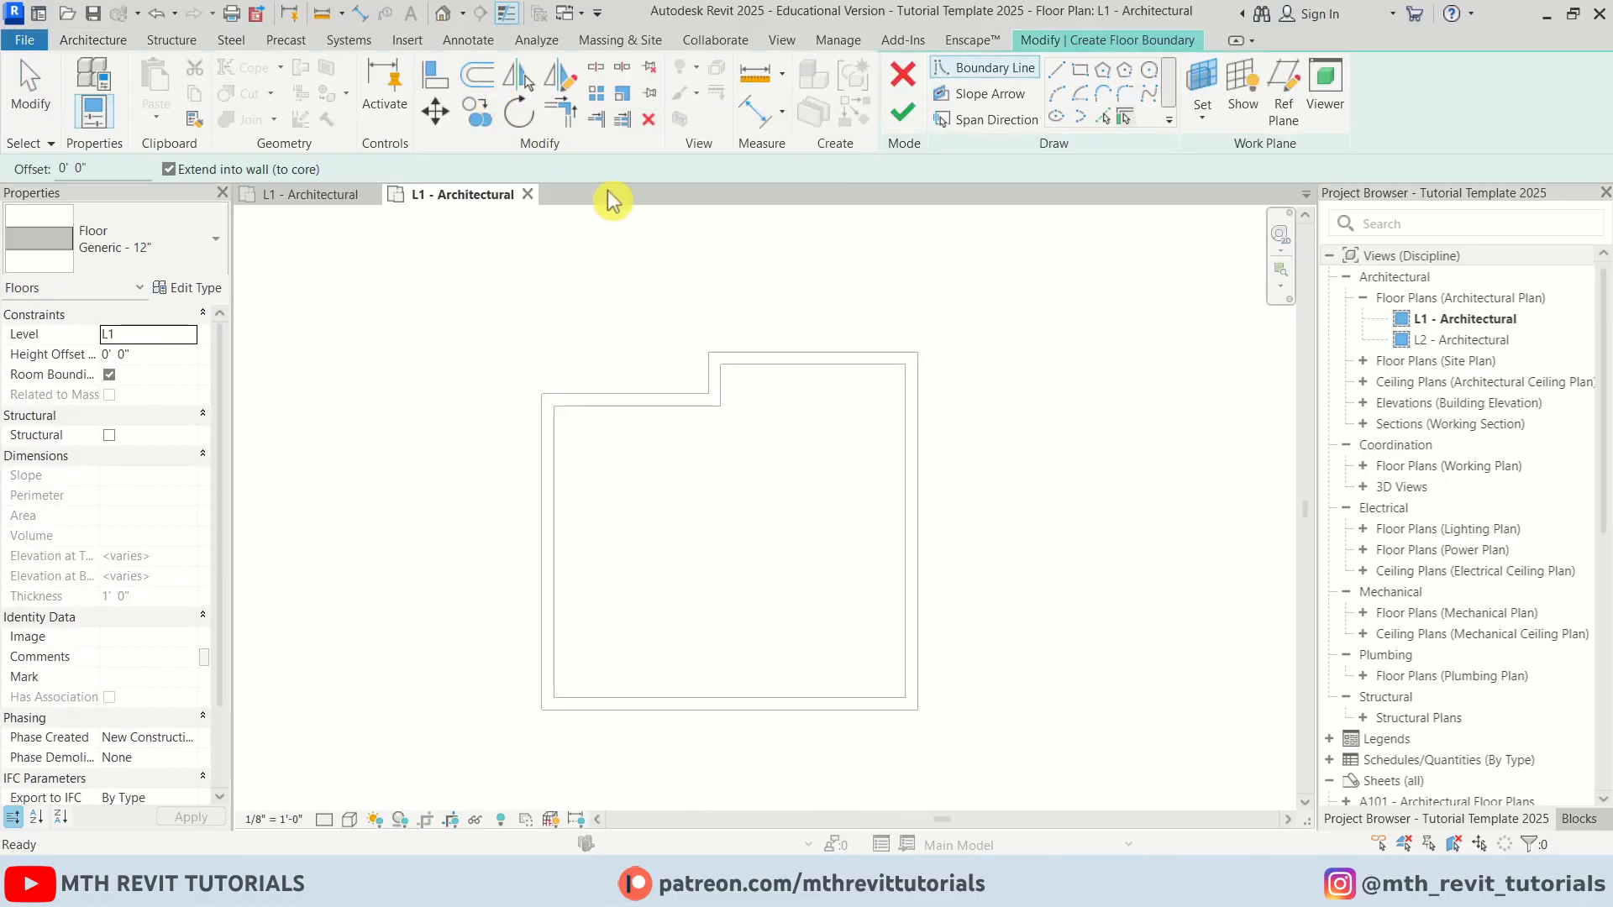
pyautogui.click(1056, 69)
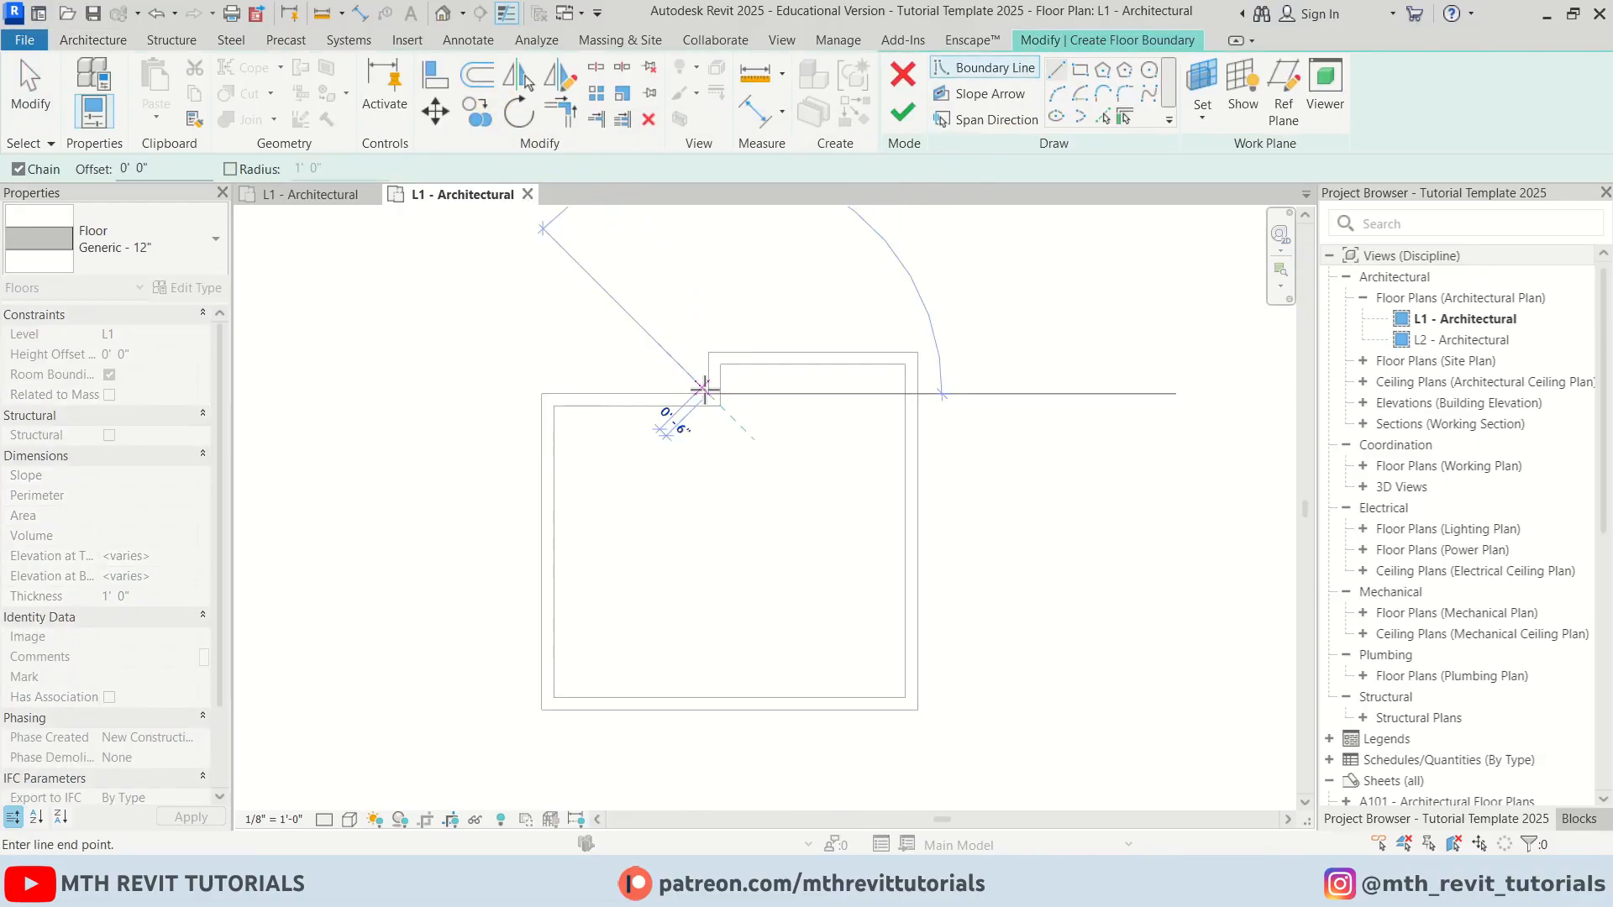
pyautogui.click(708, 353)
pyautogui.click(917, 353)
pyautogui.click(918, 710)
pyautogui.click(542, 710)
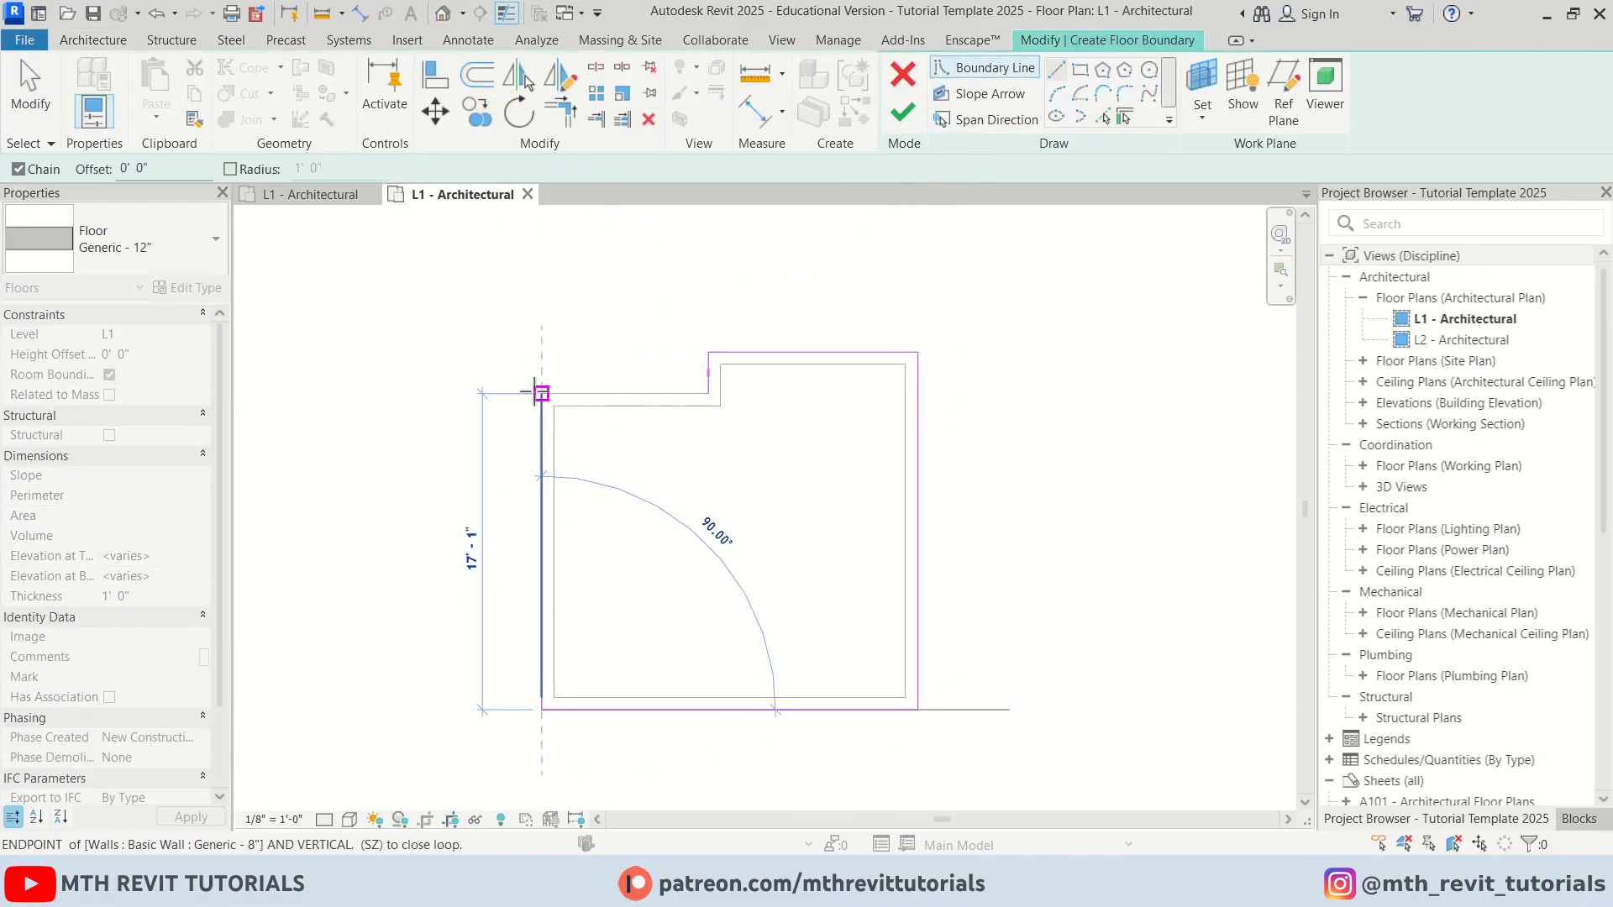
pyautogui.click(542, 393)
pyautogui.click(708, 393)
pyautogui.click(904, 112)
# Open the default 3D view and hide the scope boxes shown in it
pyautogui.click(443, 13)
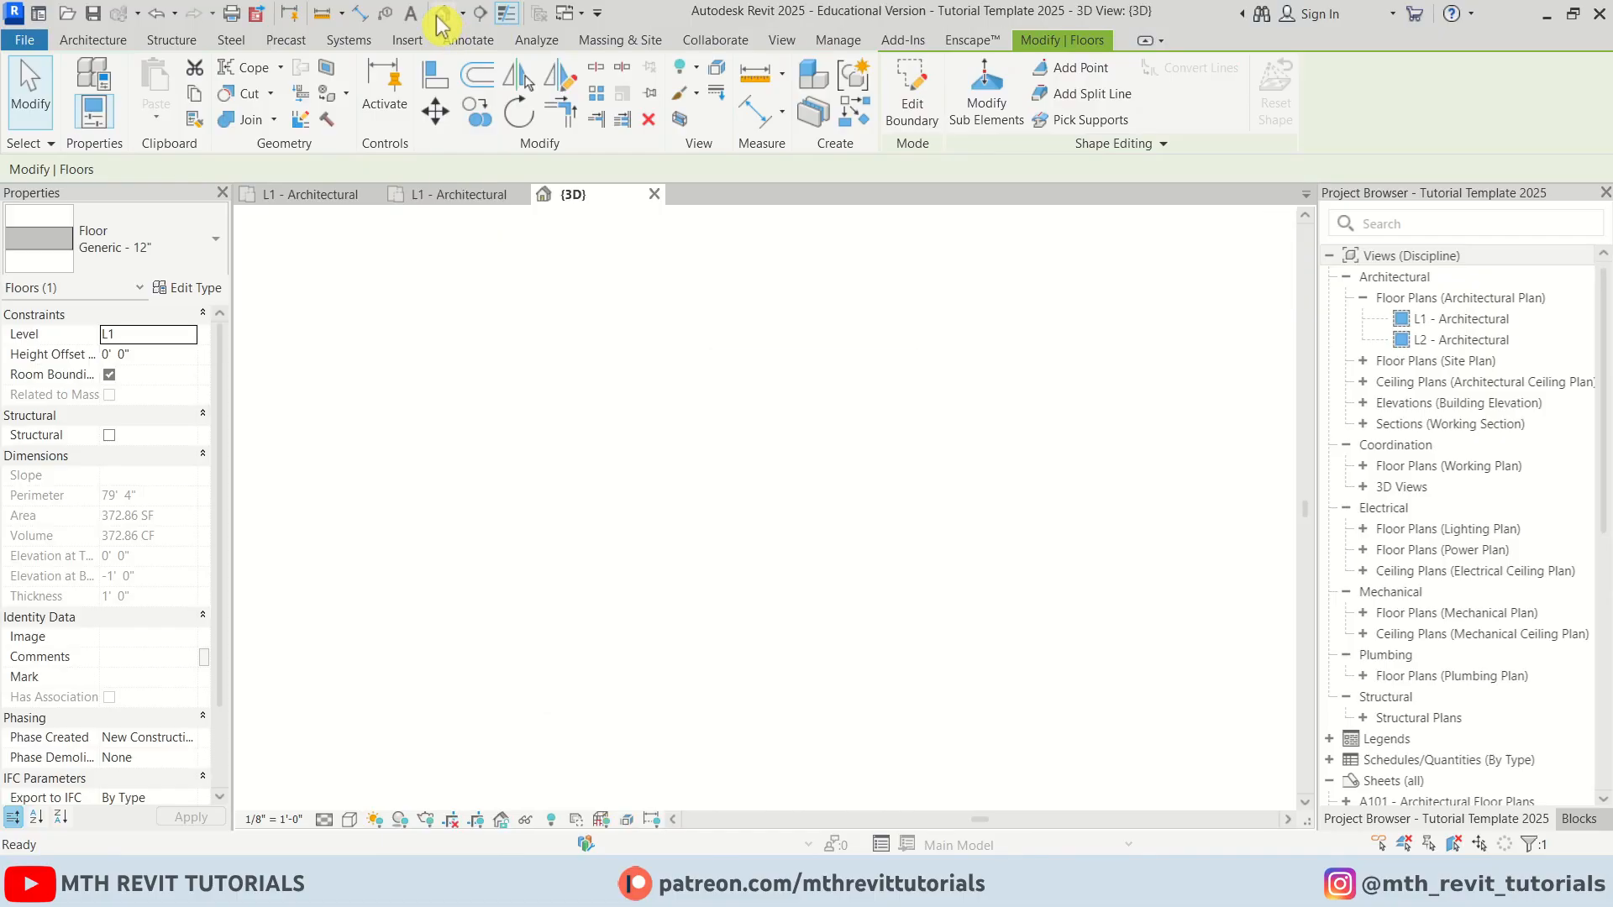
pyautogui.moveTo(1065, 317); pyautogui.dragTo(1005, 446)
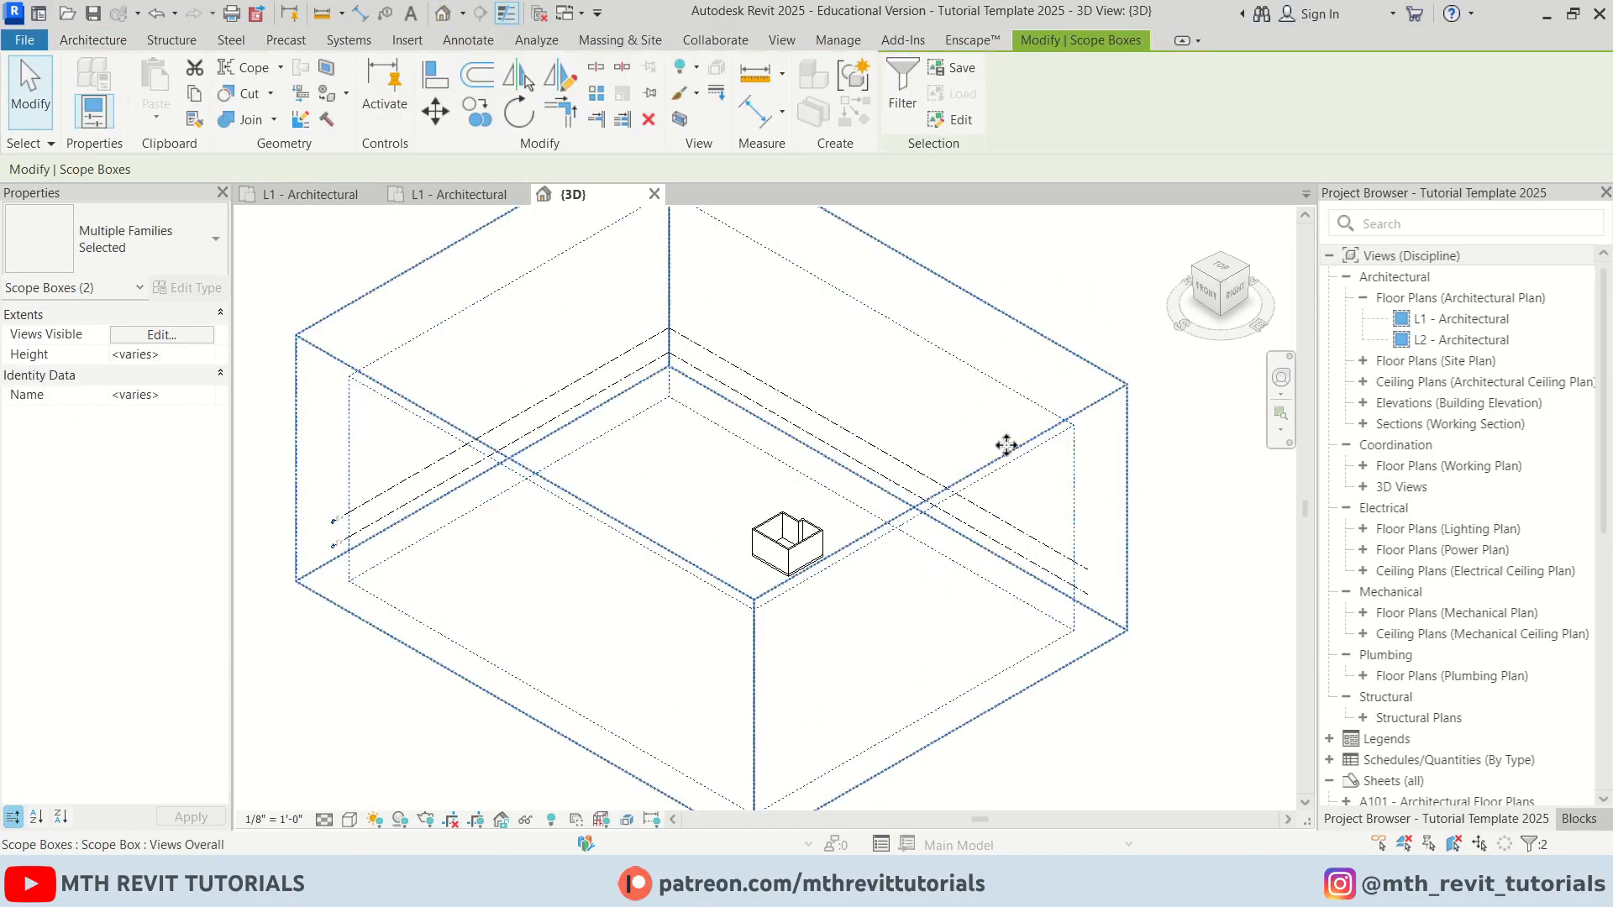
pyautogui.rightClick(1005, 447)
pyautogui.moveTo(1197, 395)
pyautogui.click(1311, 387)
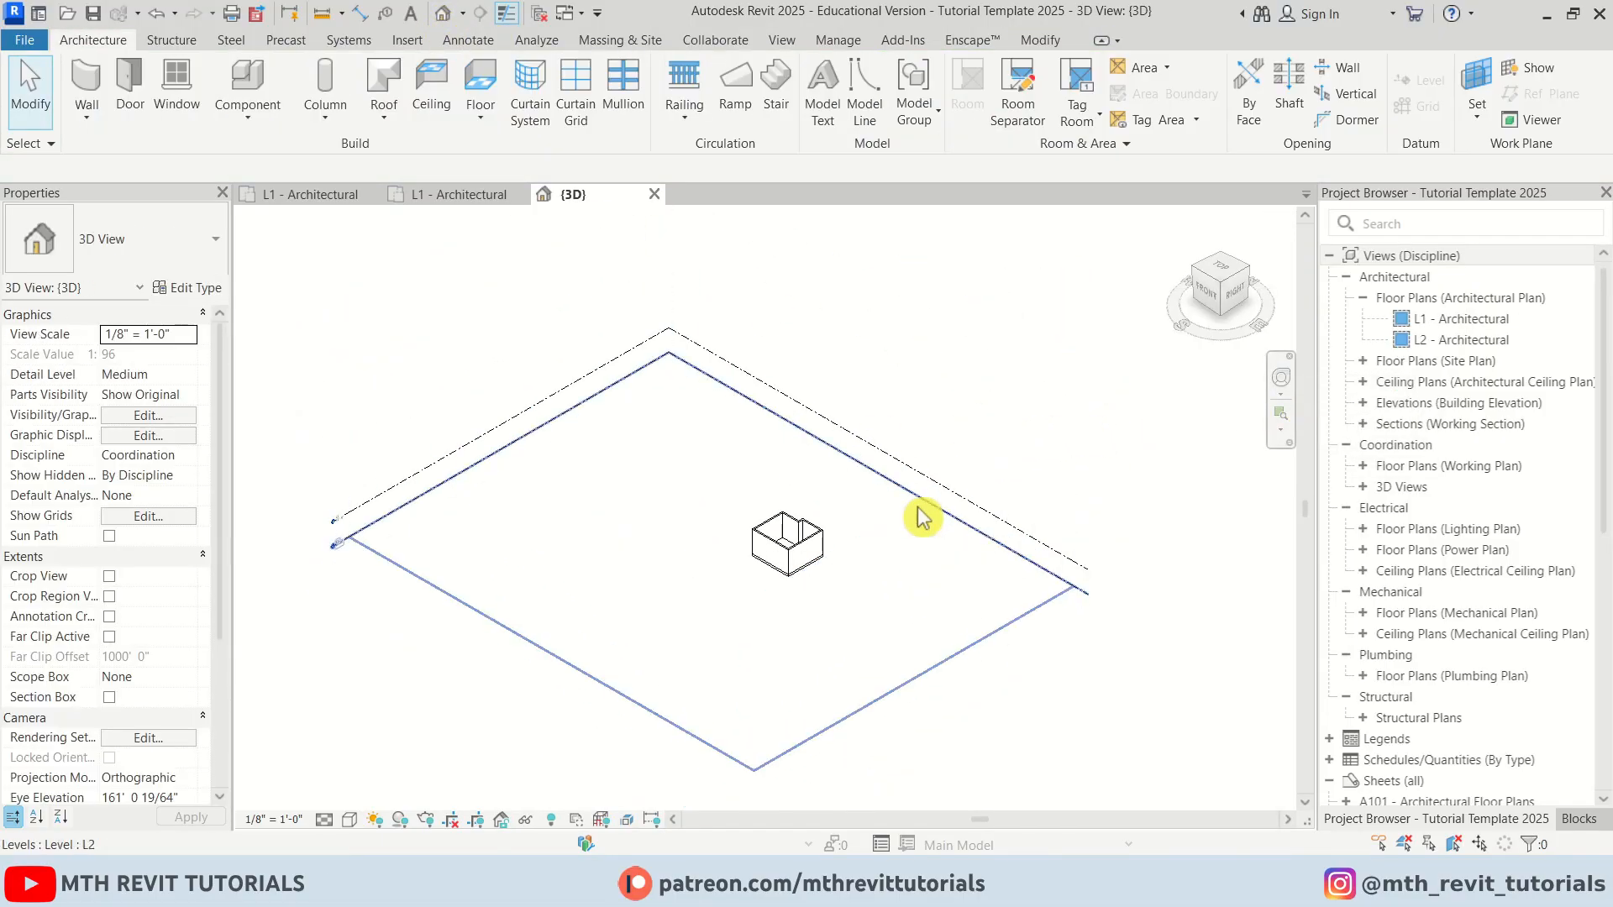
# Switch the 3D view's visual style to Shaded
pyautogui.scroll(3, 814, 592)
pyautogui.scroll(2, 896, 458)
pyautogui.moveTo(897, 483); pyautogui.dragTo(1025, 534, button='middle')
pyautogui.scroll(2, 1025, 538)
pyautogui.moveTo(1034, 660); pyautogui.dragTo(1036, 635, button='middle')
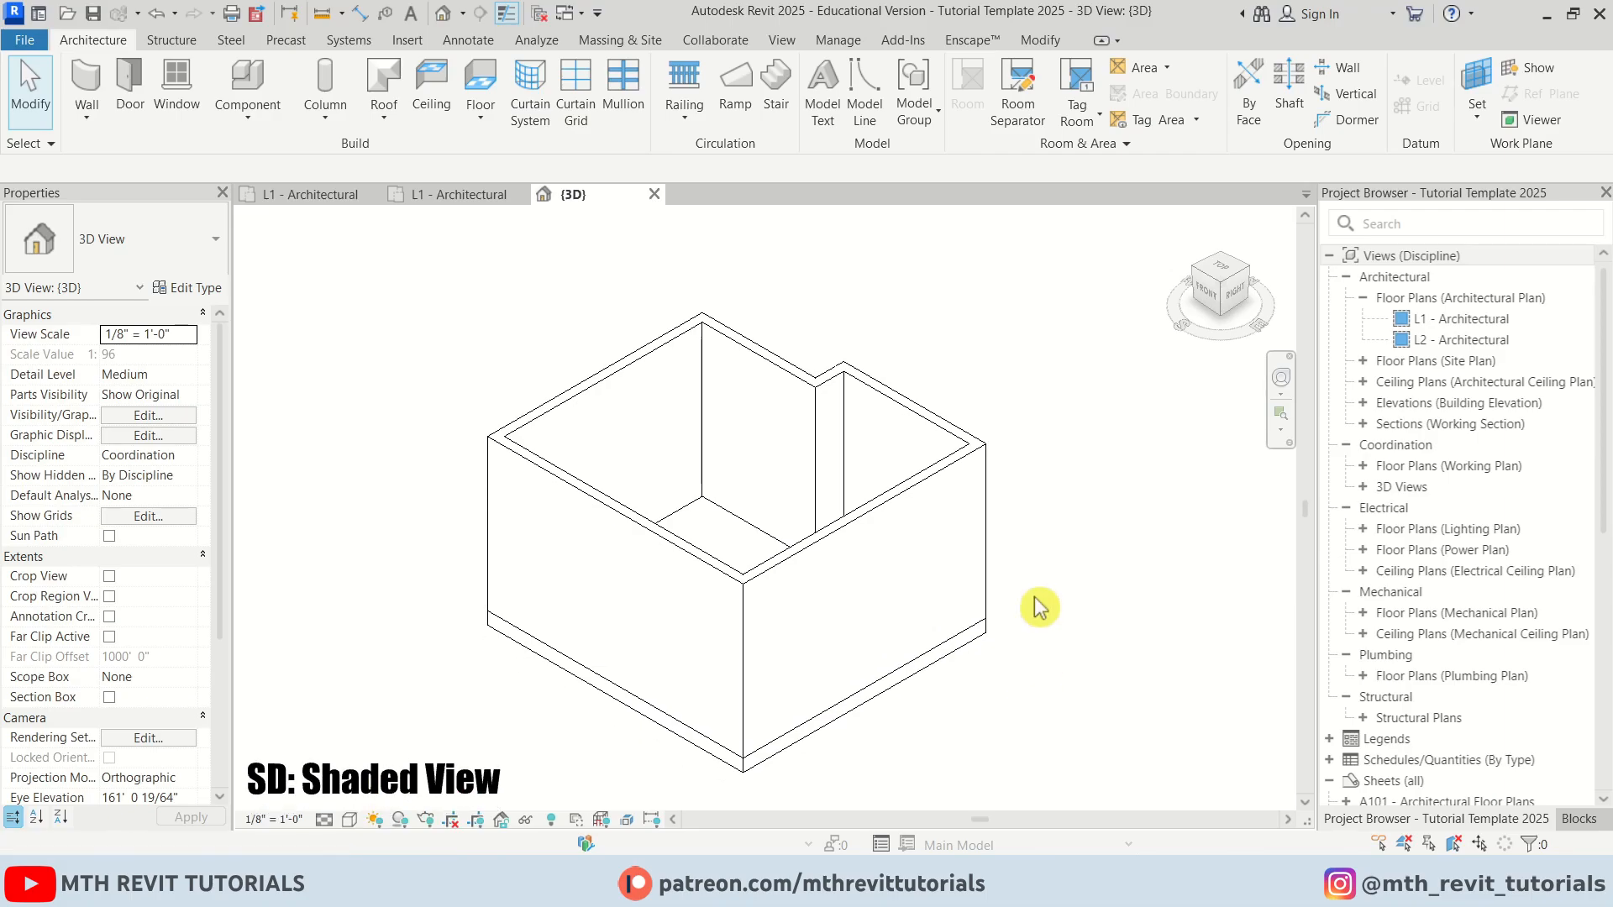
pyautogui.press('s')
pyautogui.press('d')
# Copy the floor and paste it aligned to the selected level L2
pyautogui.click(947, 675)
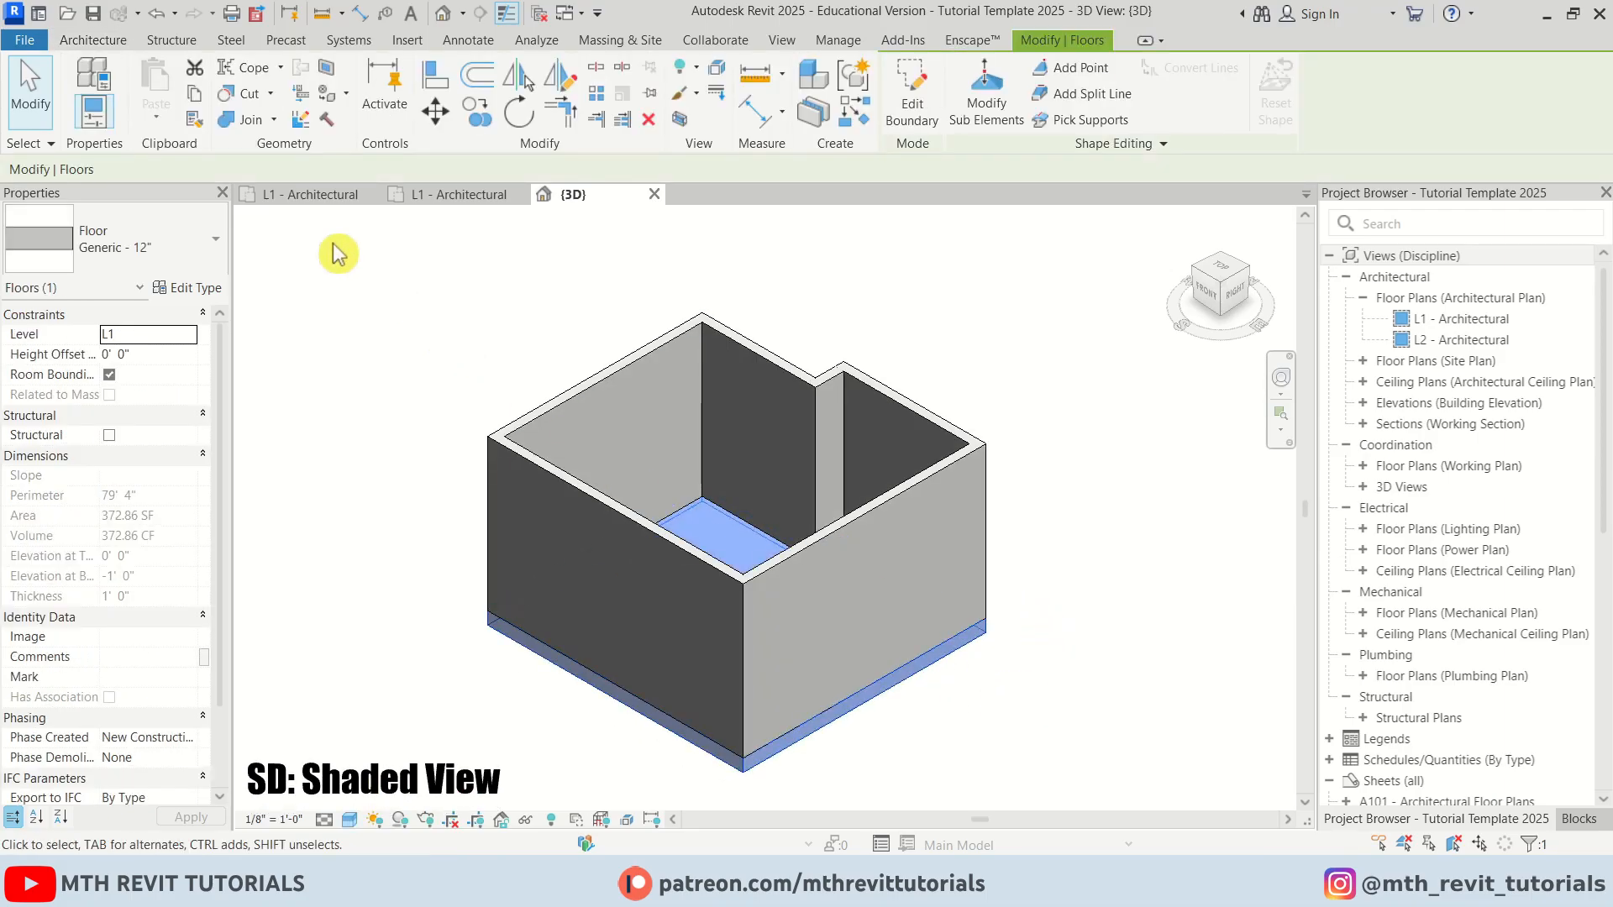
pyautogui.click(168, 118)
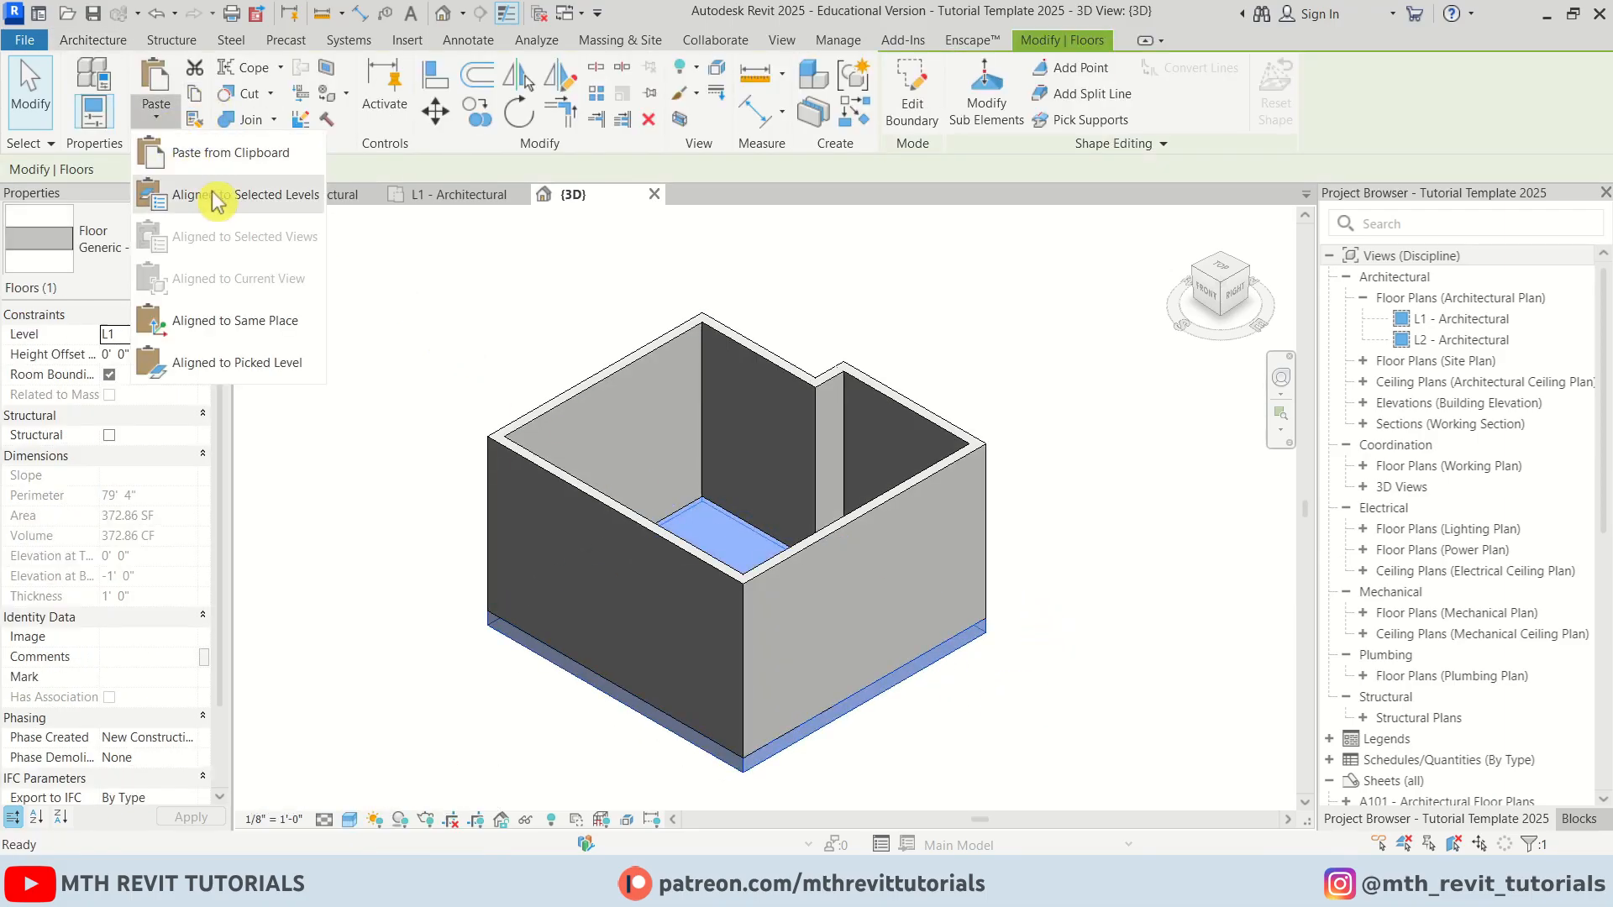
pyautogui.click(303, 200)
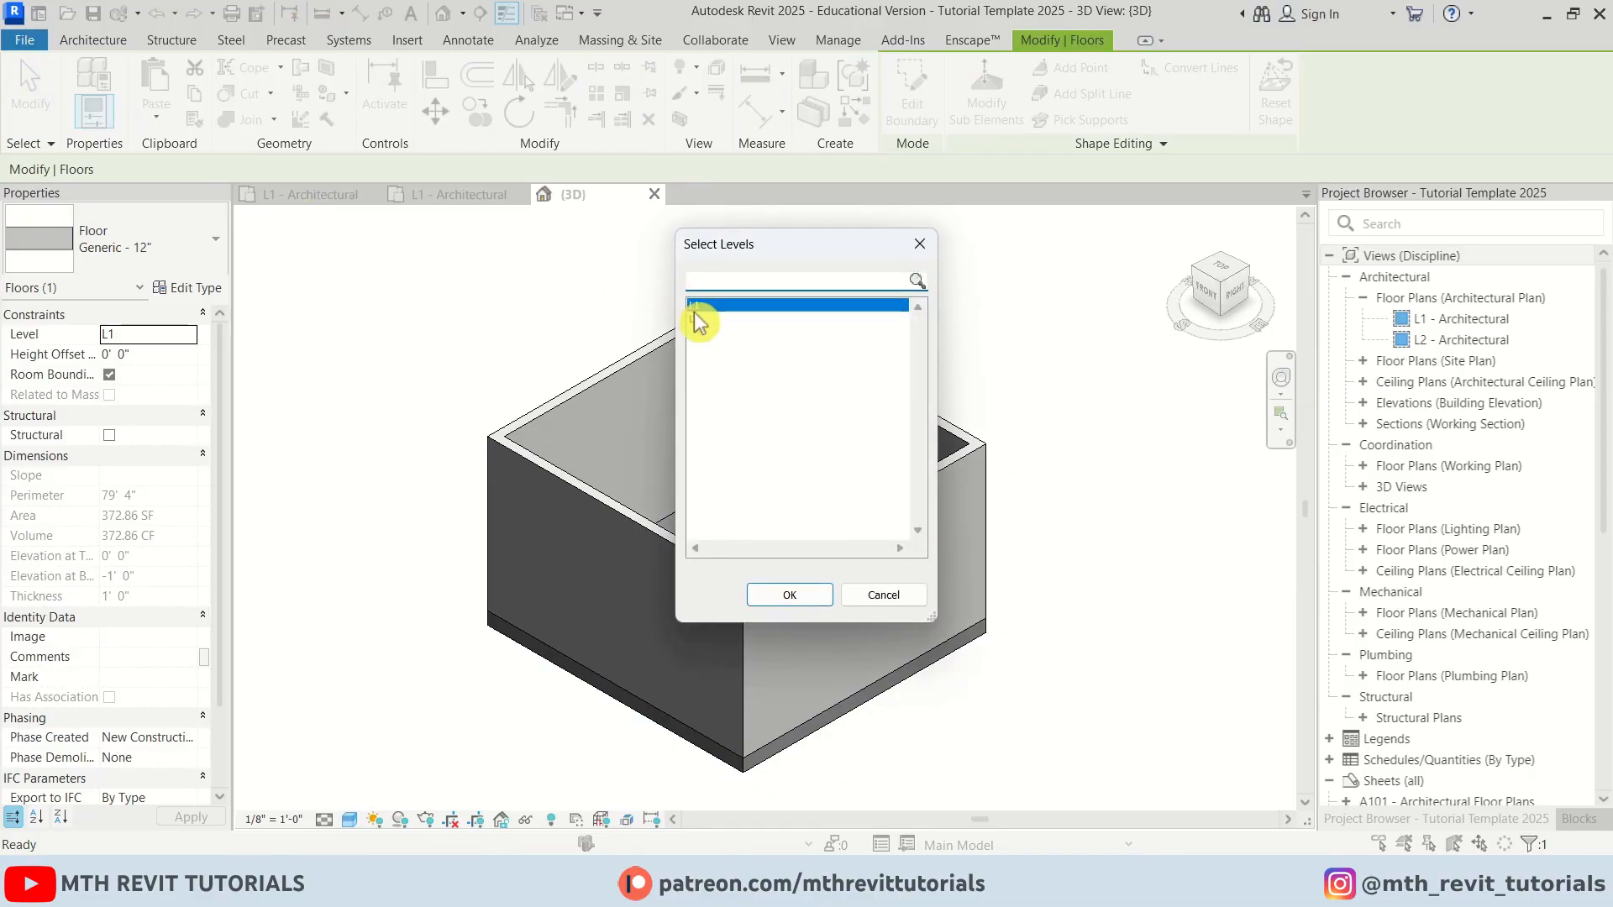
pyautogui.click(696, 319)
pyautogui.click(789, 595)
# Join the floor geometry with the walls using Join Geometry with Multiple Join
pyautogui.click(1062, 638)
pyautogui.keyDown('shift'); pyautogui.moveTo(1062, 638); pyautogui.dragTo(846, 607, button='middle'); pyautogui.keyUp('shift')
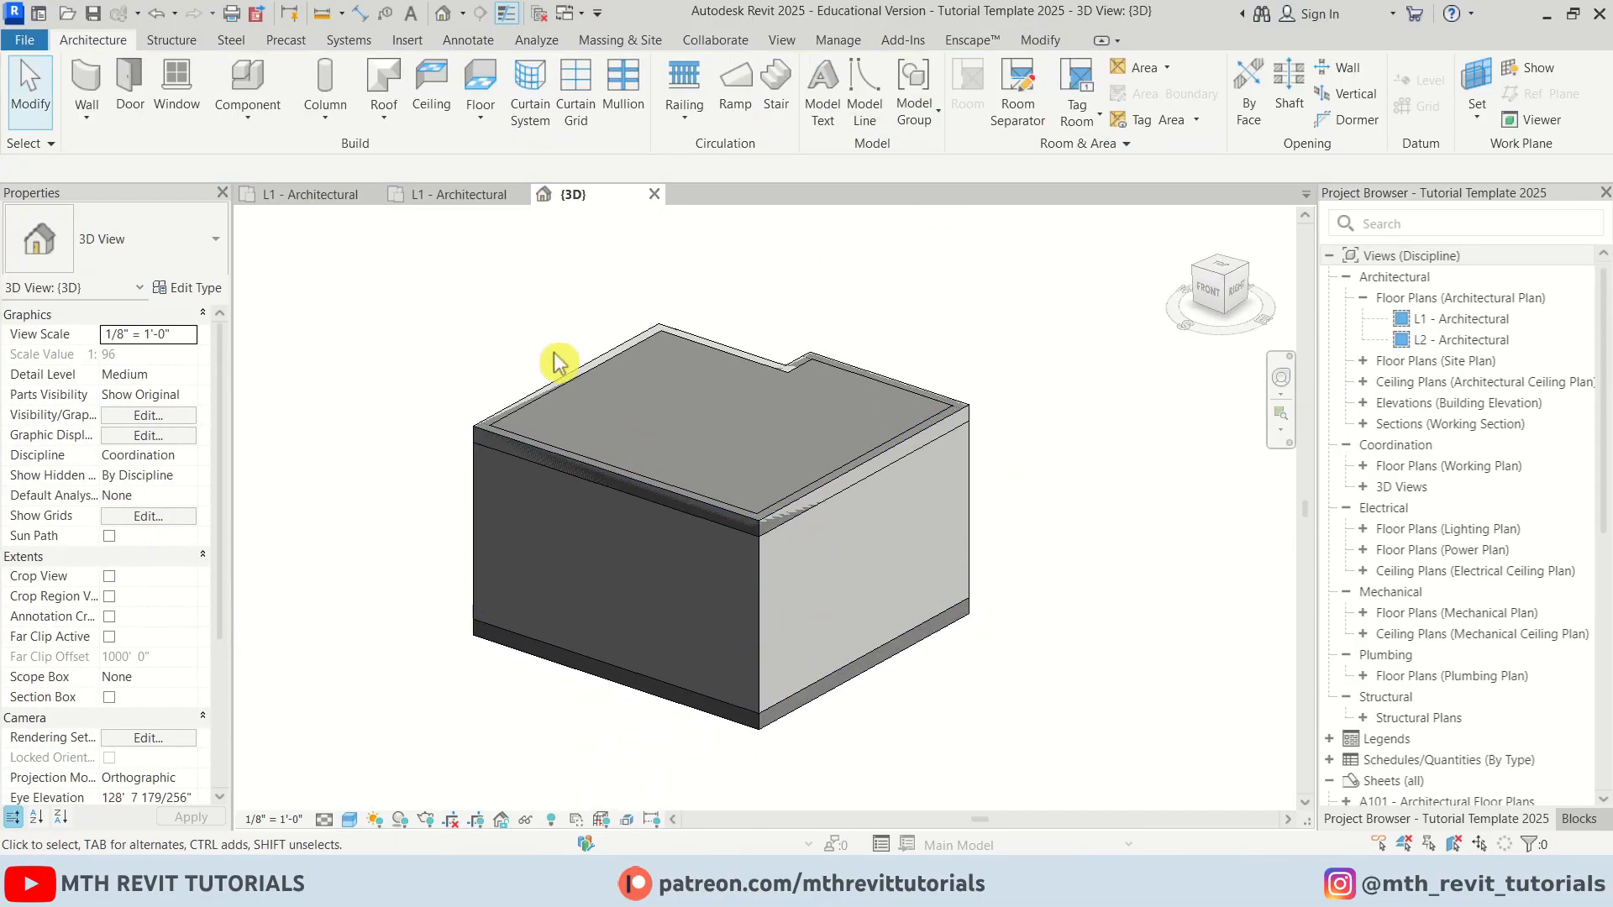
pyautogui.click(1039, 42)
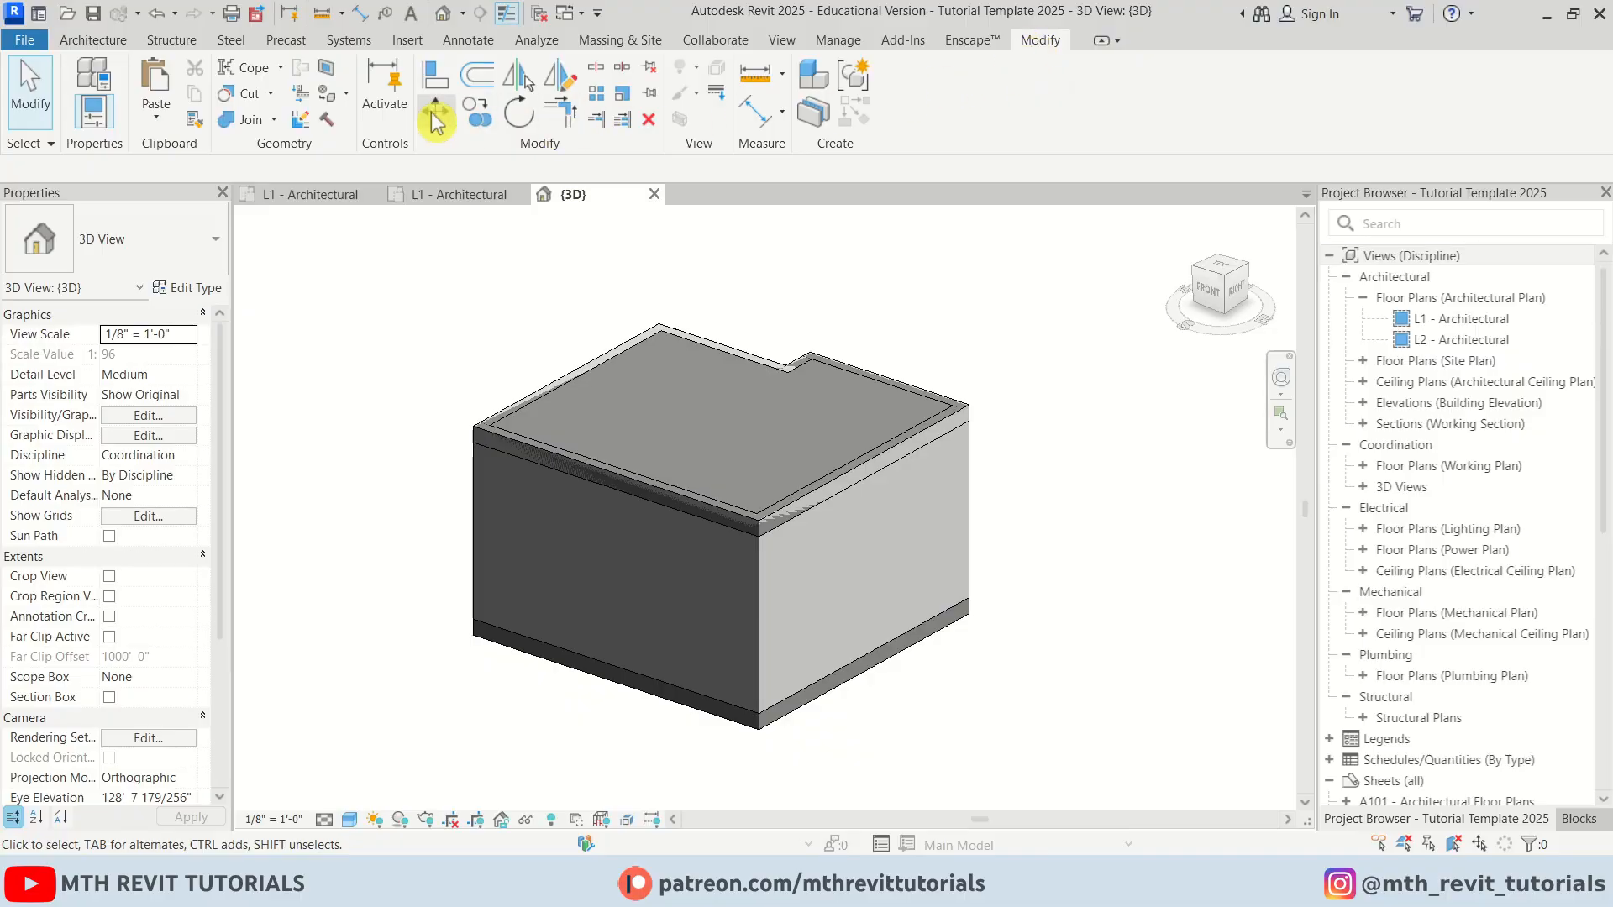
pyautogui.click(246, 126)
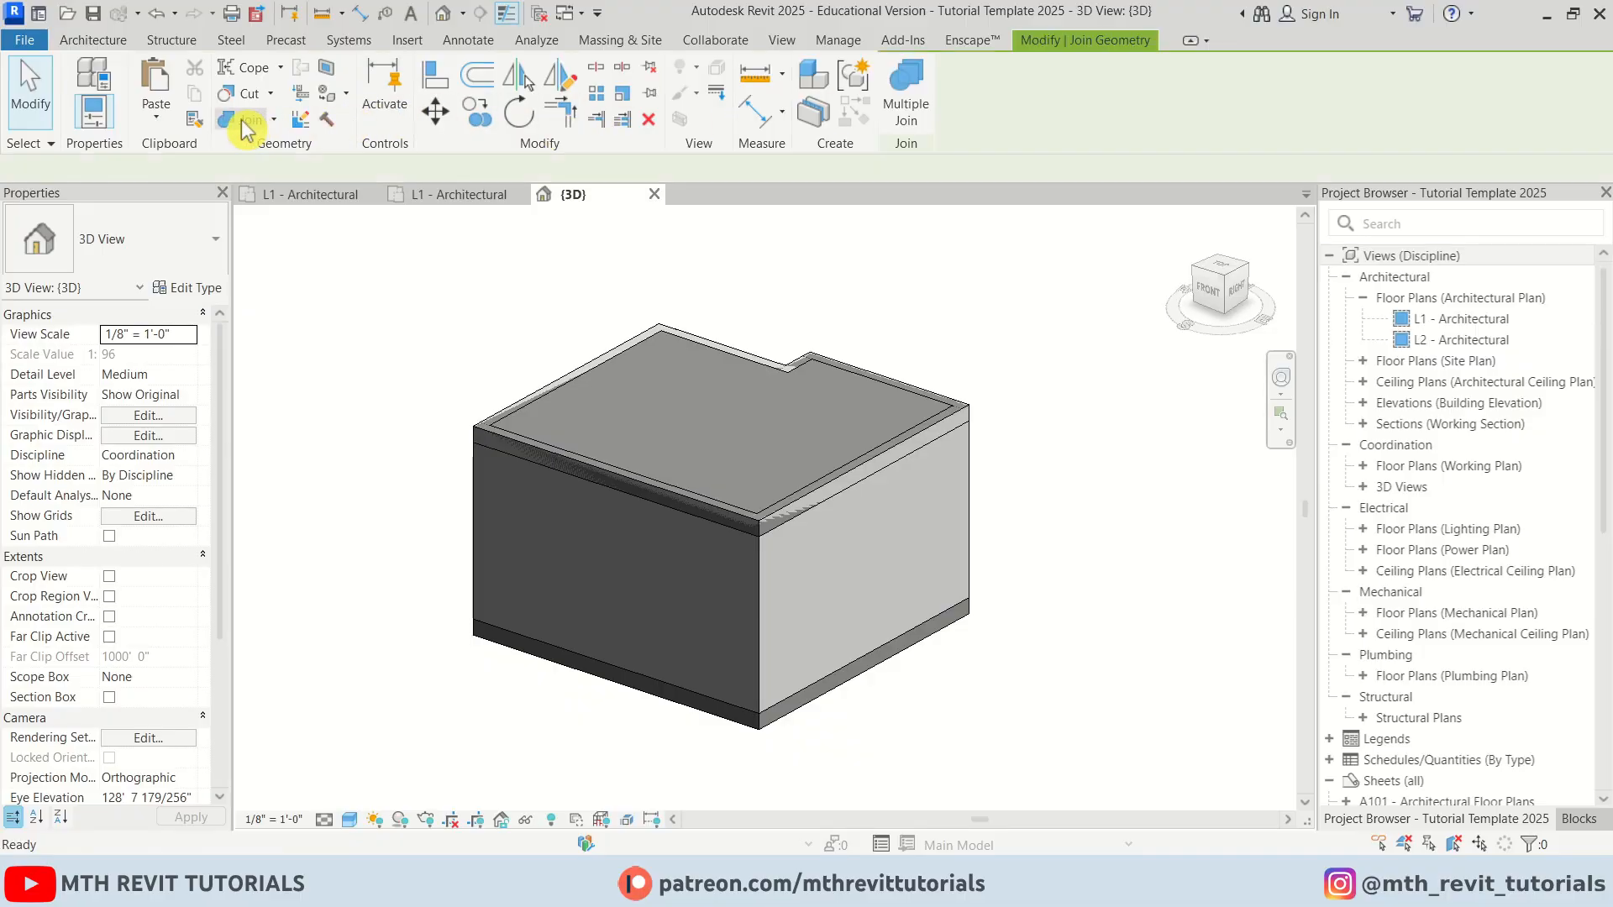
pyautogui.click(925, 126)
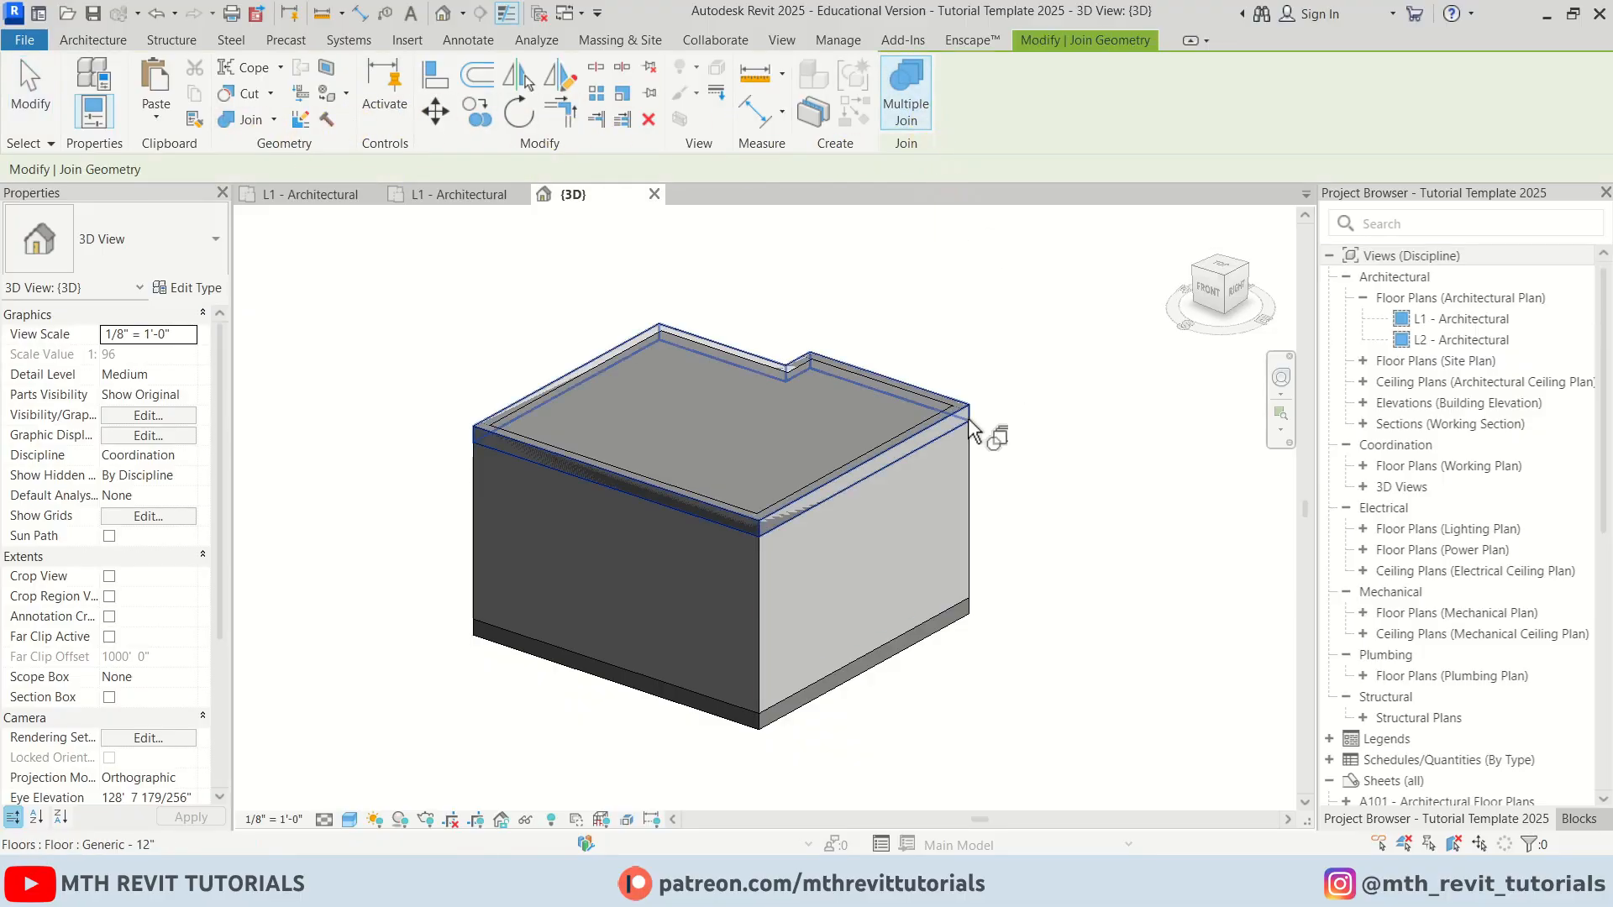
pyautogui.keyDown('shift'); pyautogui.moveTo(1069, 439); pyautogui.dragTo(756, 429, button='middle'); pyautogui.keyUp('shift')
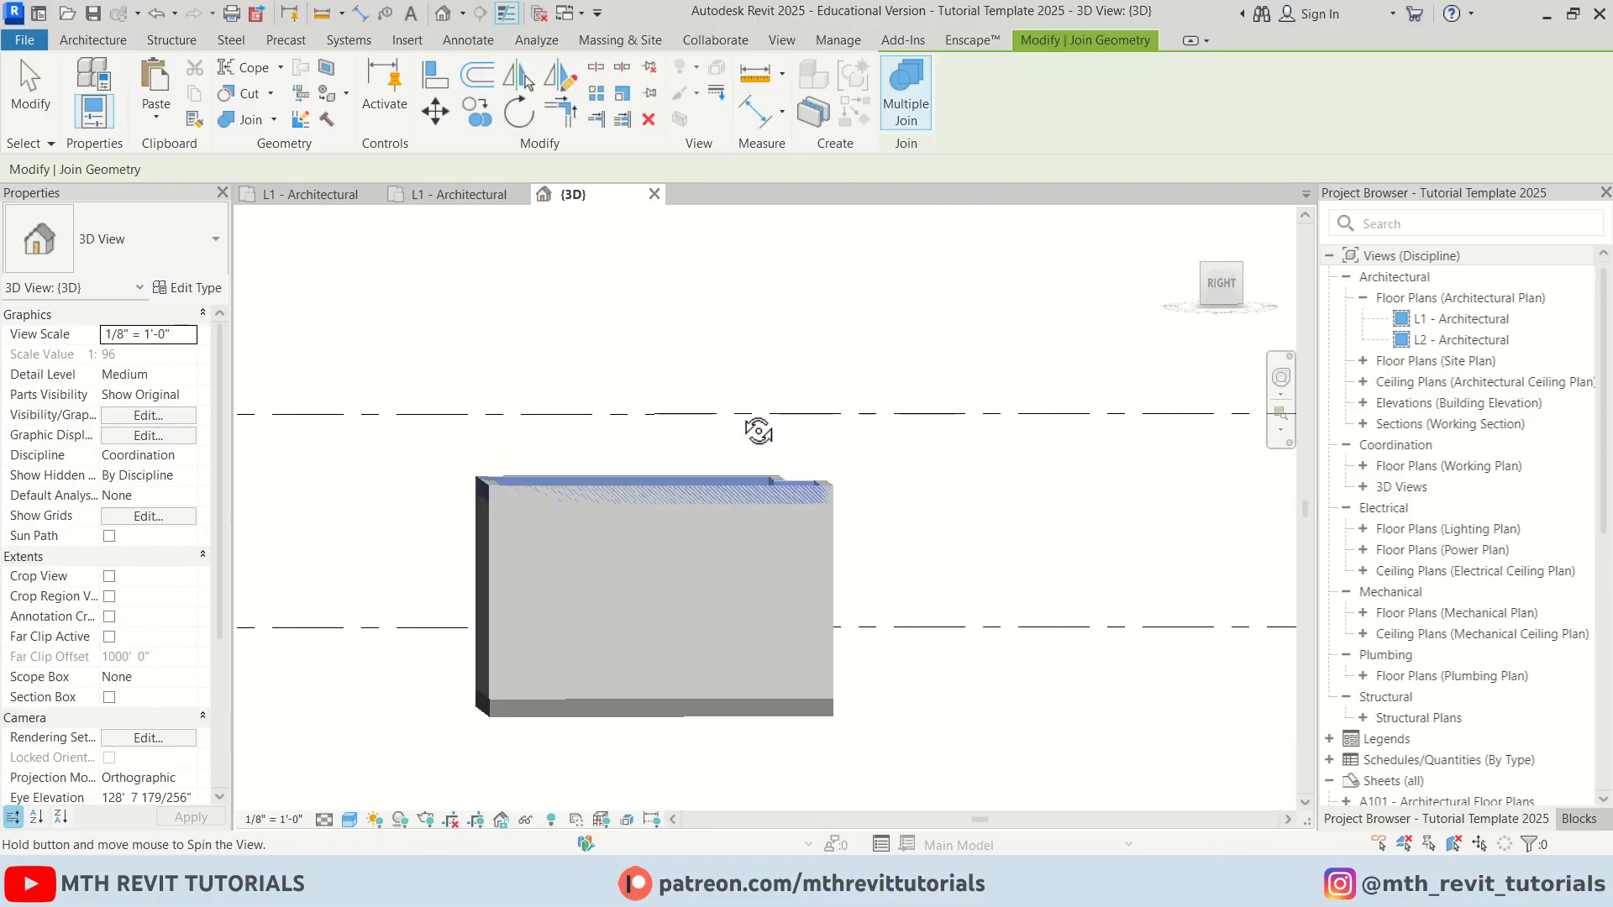
pyautogui.keyDown('shift'); pyautogui.moveTo(412, 598); pyautogui.dragTo(862, 632, button='middle'); pyautogui.keyUp('shift')
pyautogui.press('Escape')
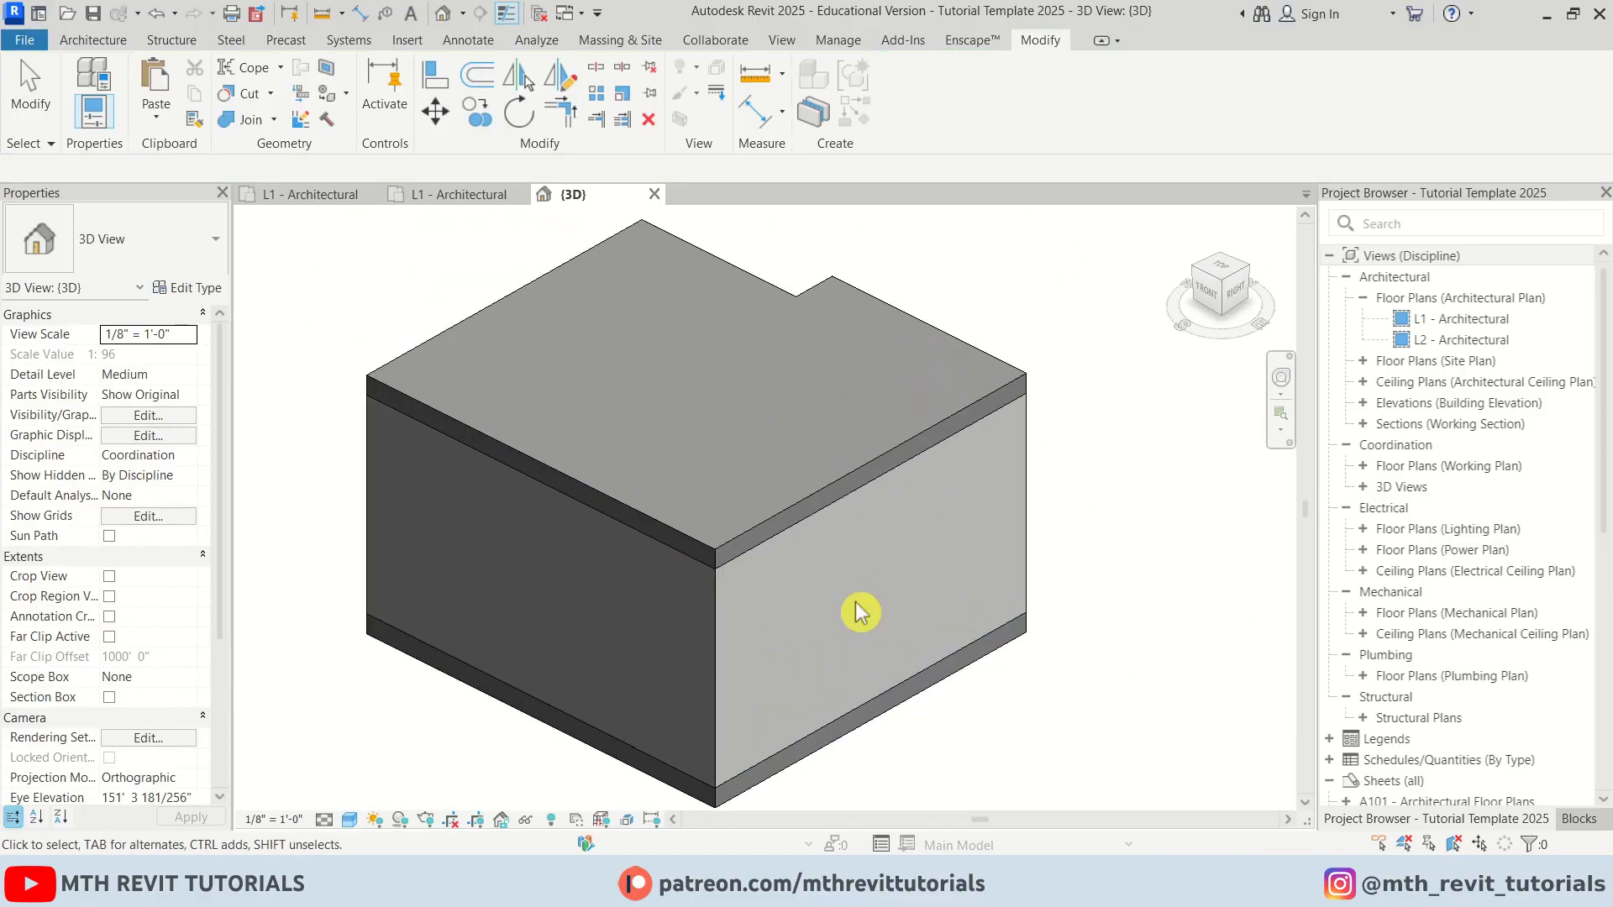
# In the L1 Architectural plan, start a new wall and choose the Curtain Wall Storefront type
pyautogui.scroll(2, 749, 496)
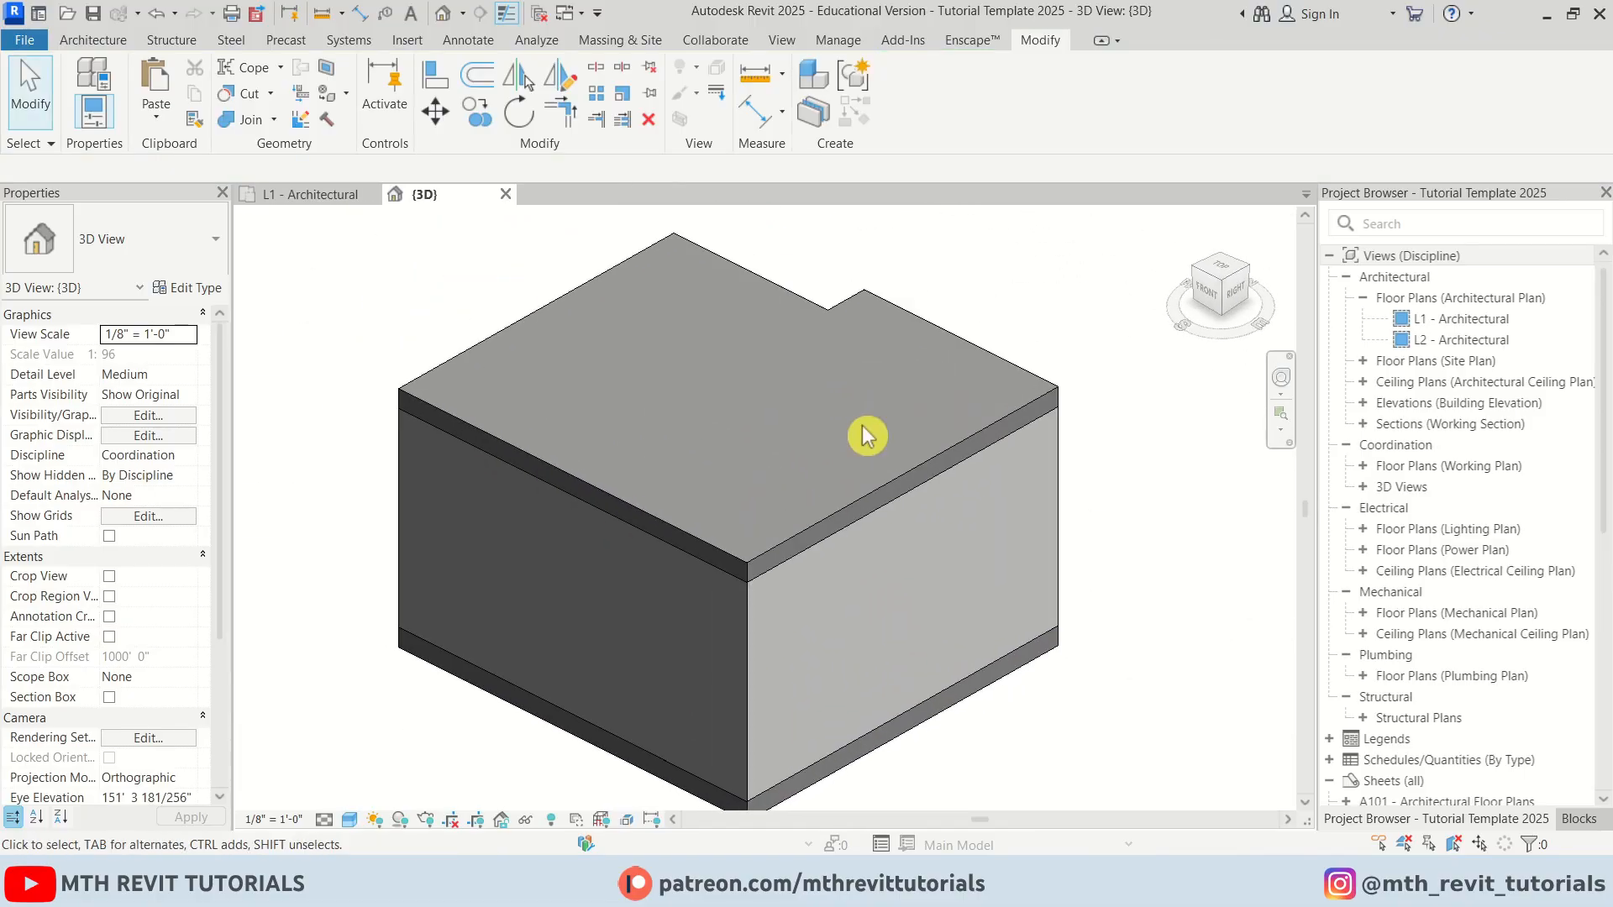
pyautogui.click(308, 195)
pyautogui.press('w')
pyautogui.press('a')
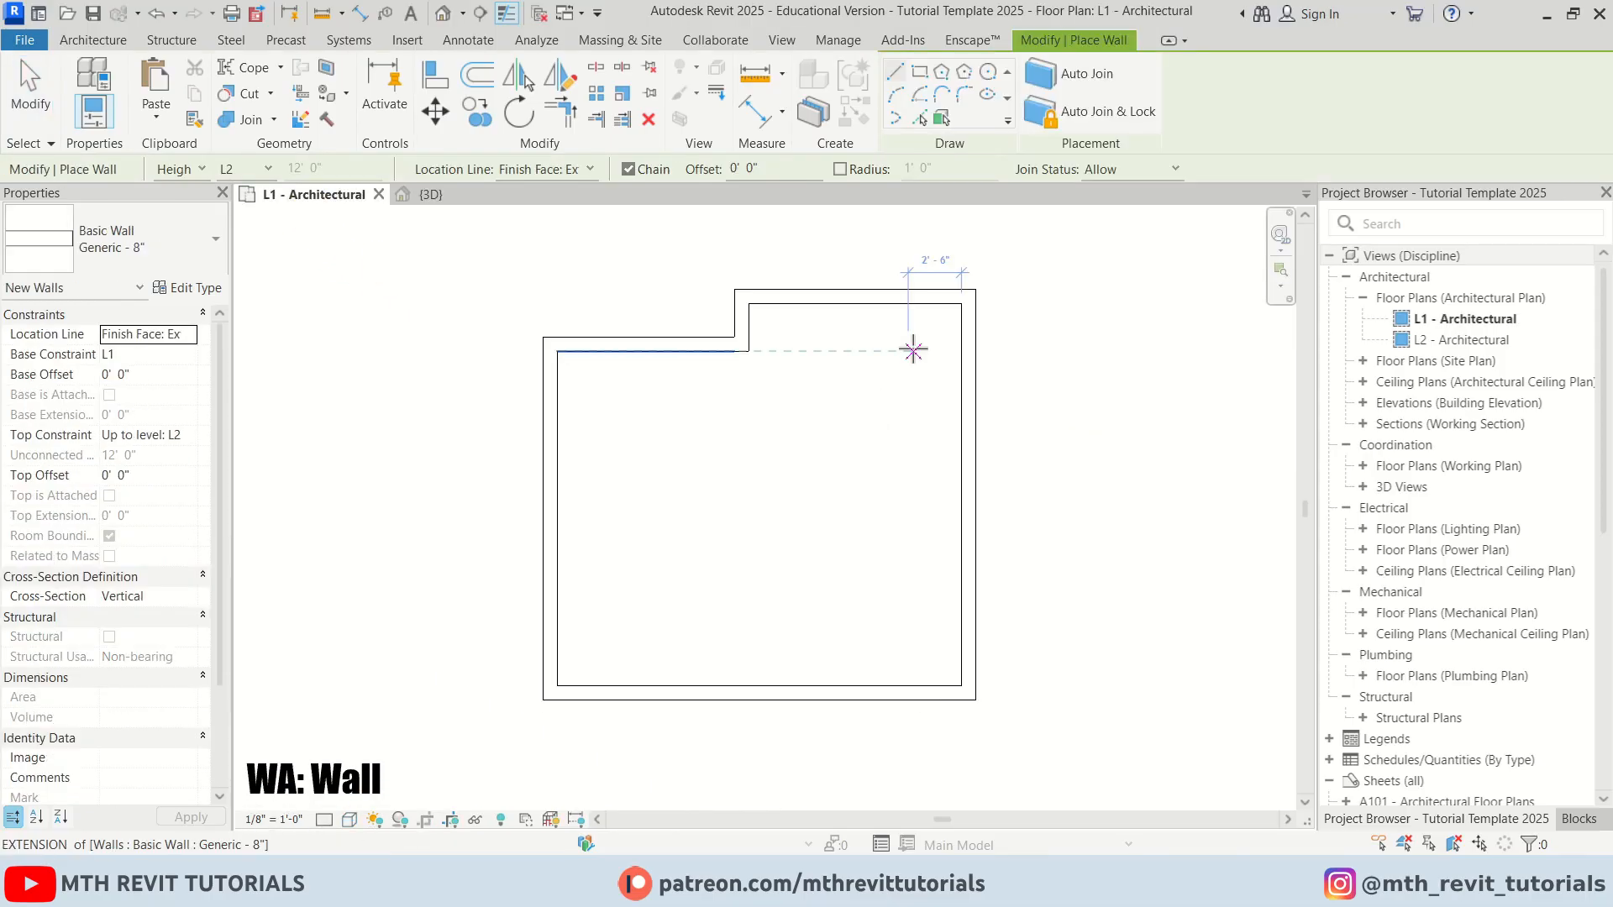
pyautogui.click(154, 241)
pyautogui.scroll(-5, 222, 534)
pyautogui.scroll(-1, 222, 534)
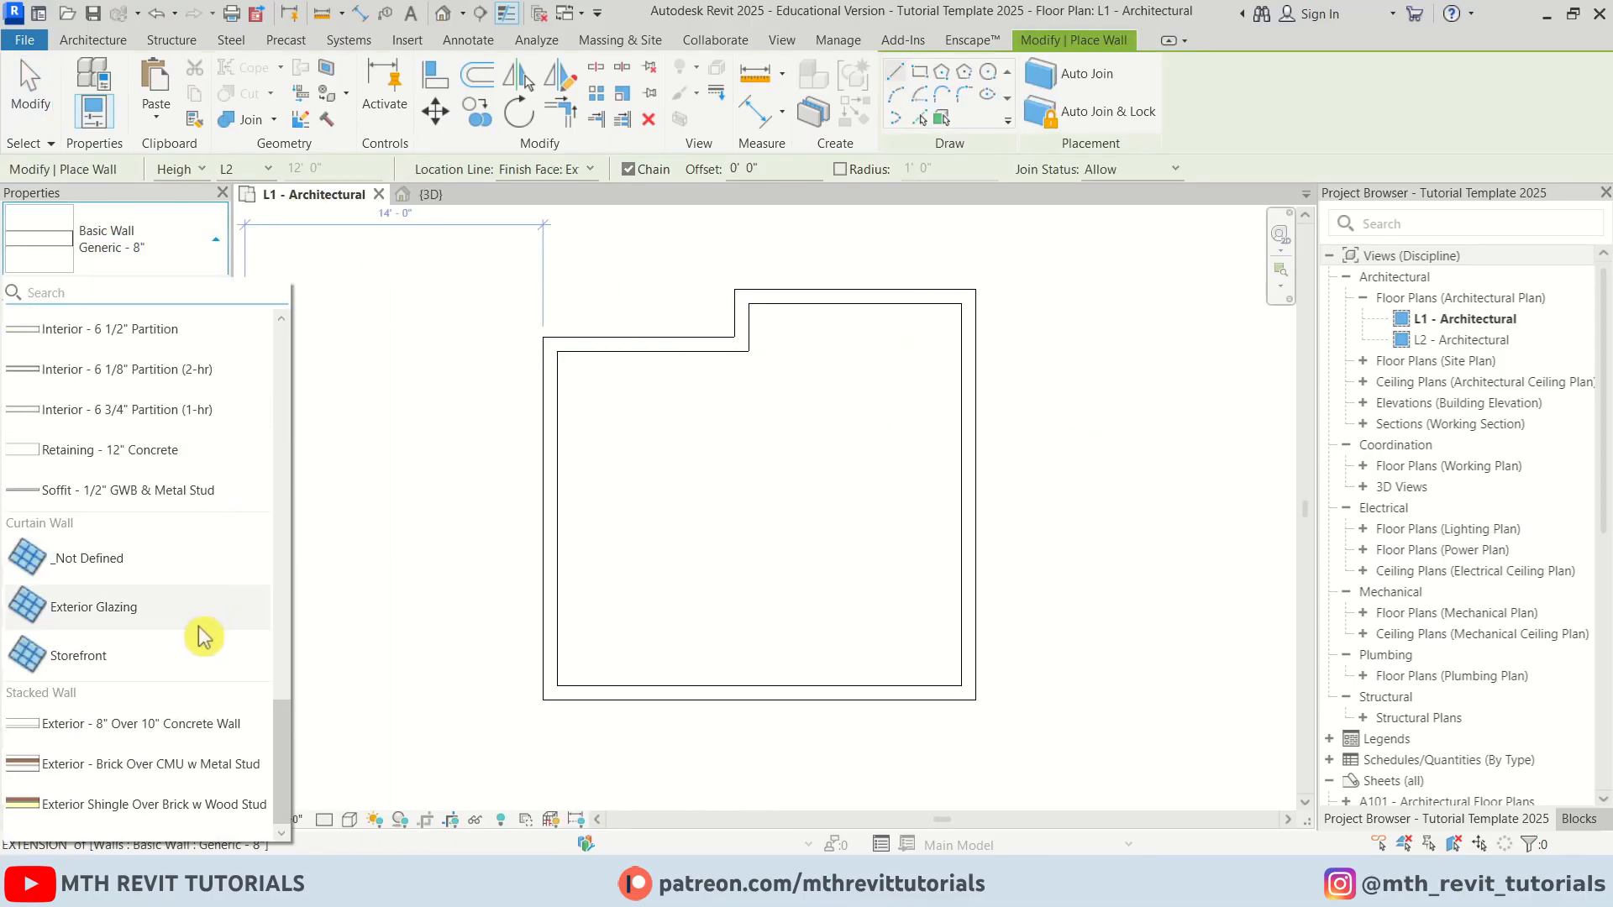
pyautogui.click(122, 661)
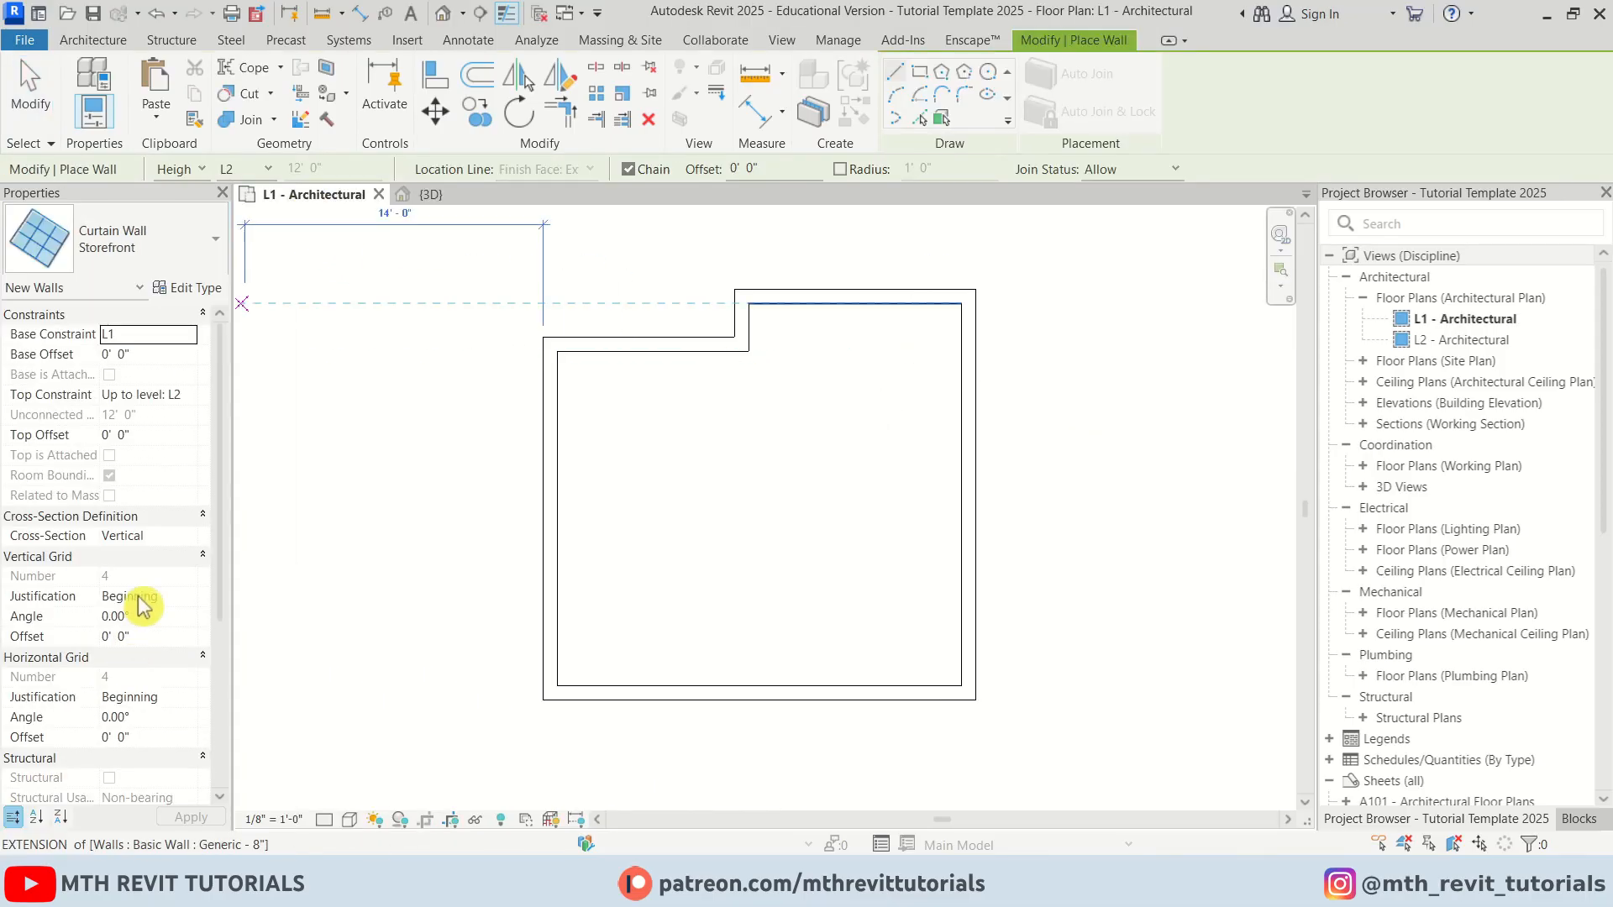
# Set the curtain wall's top constraint to Unconnected with a 9' 0" height
pyautogui.click(200, 402)
pyautogui.click(187, 416)
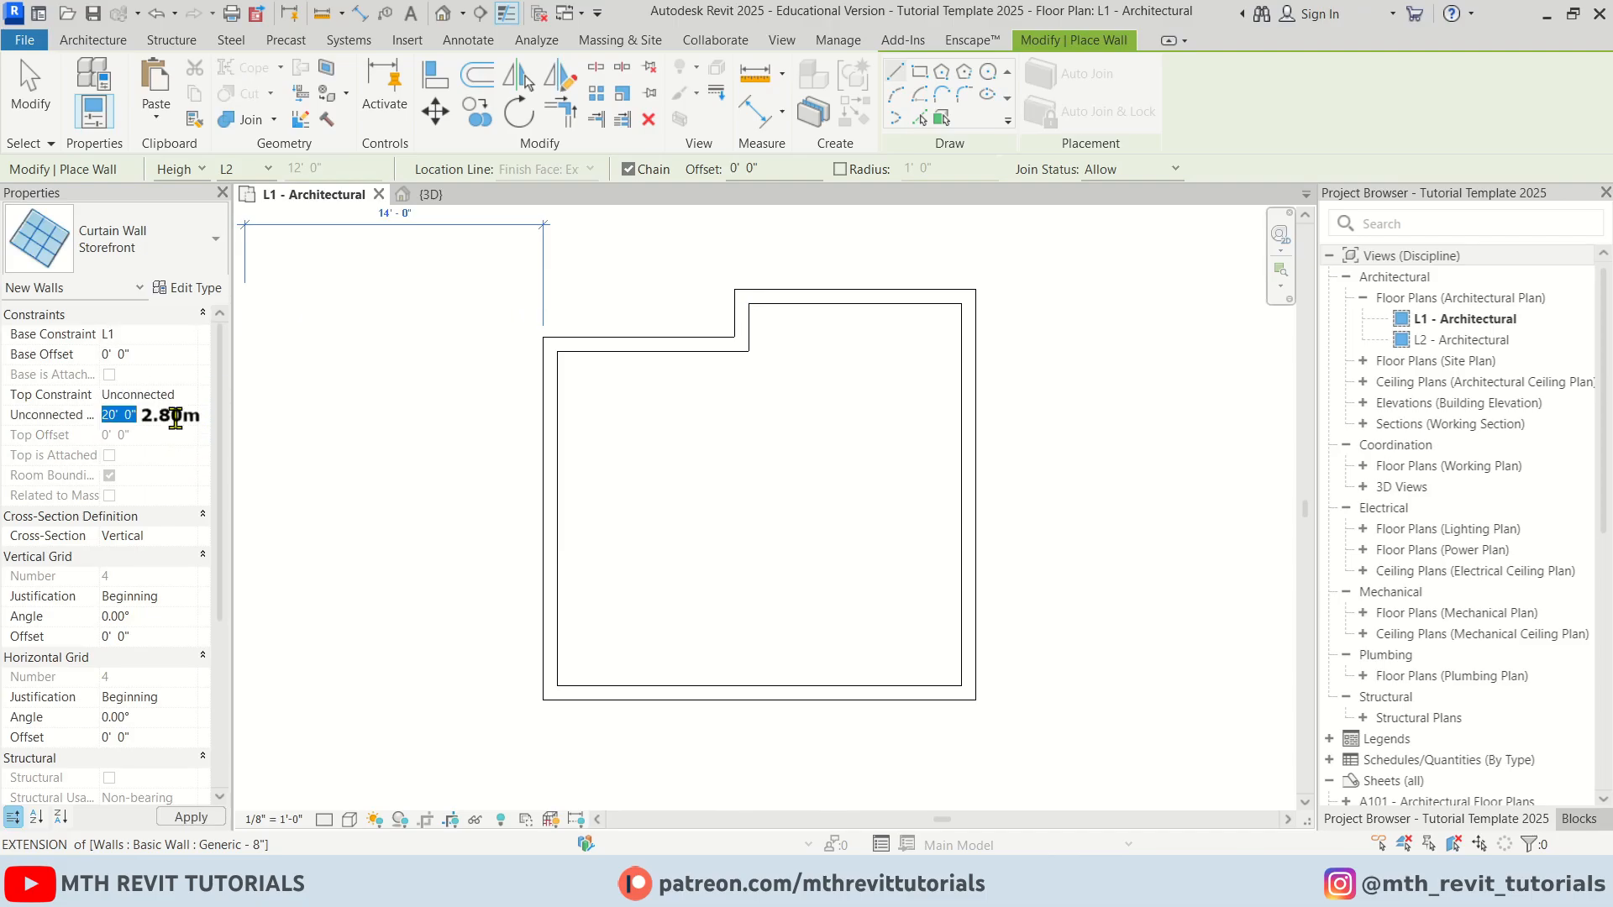
pyautogui.press('Return')
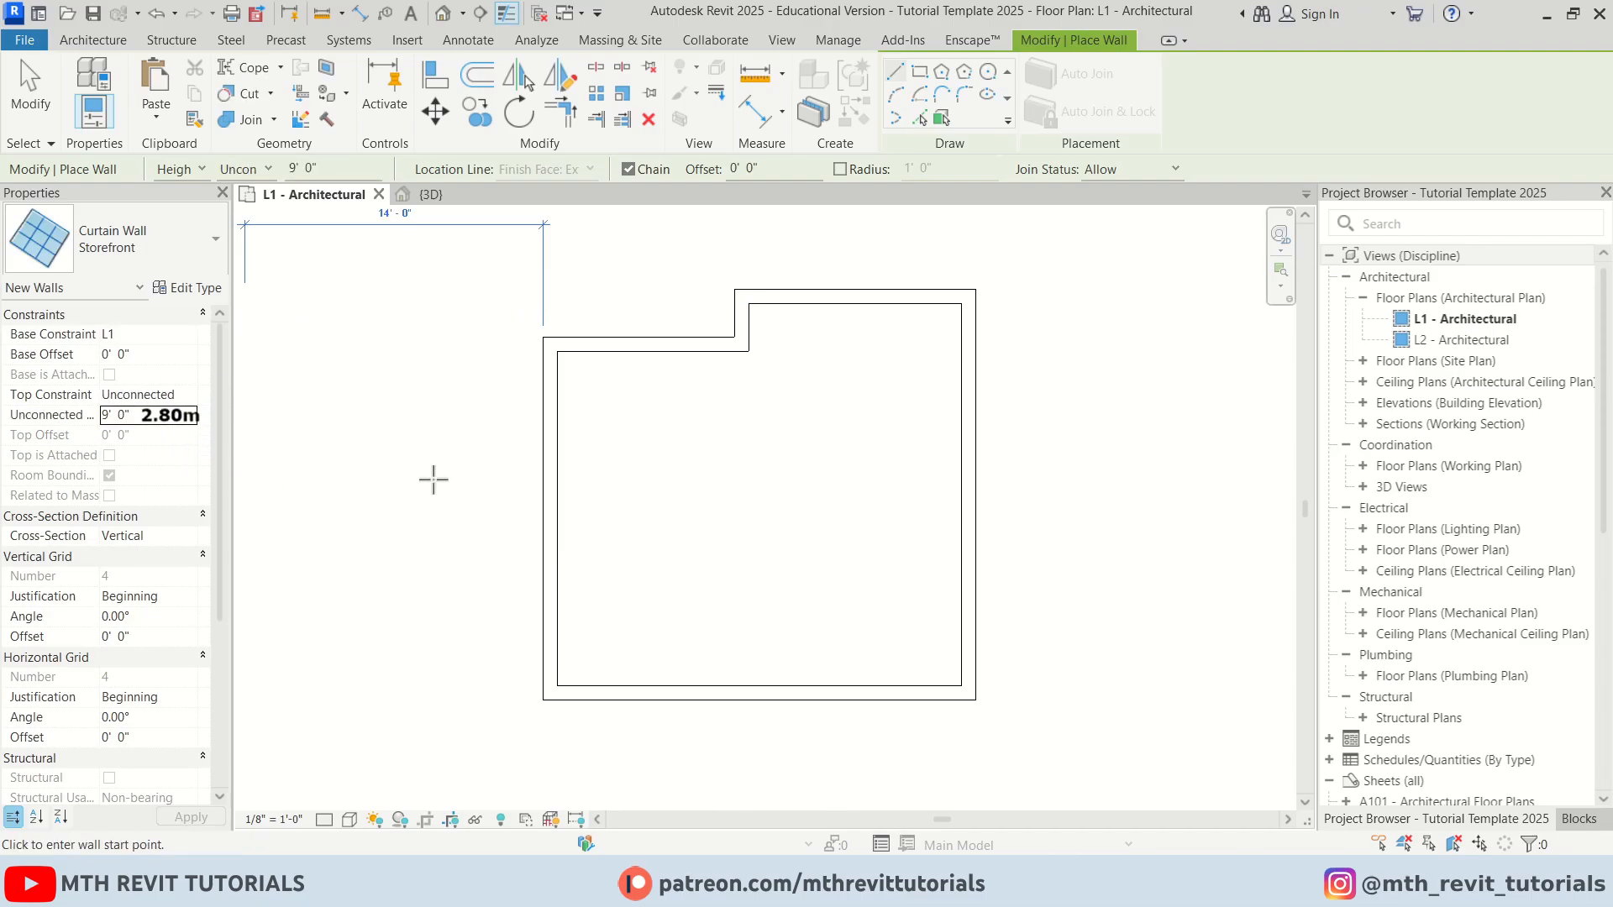
# Draw the storefront curtain wall along the right exterior wall, about 13' 6" long, then exit the tool
pyautogui.click(968, 353)
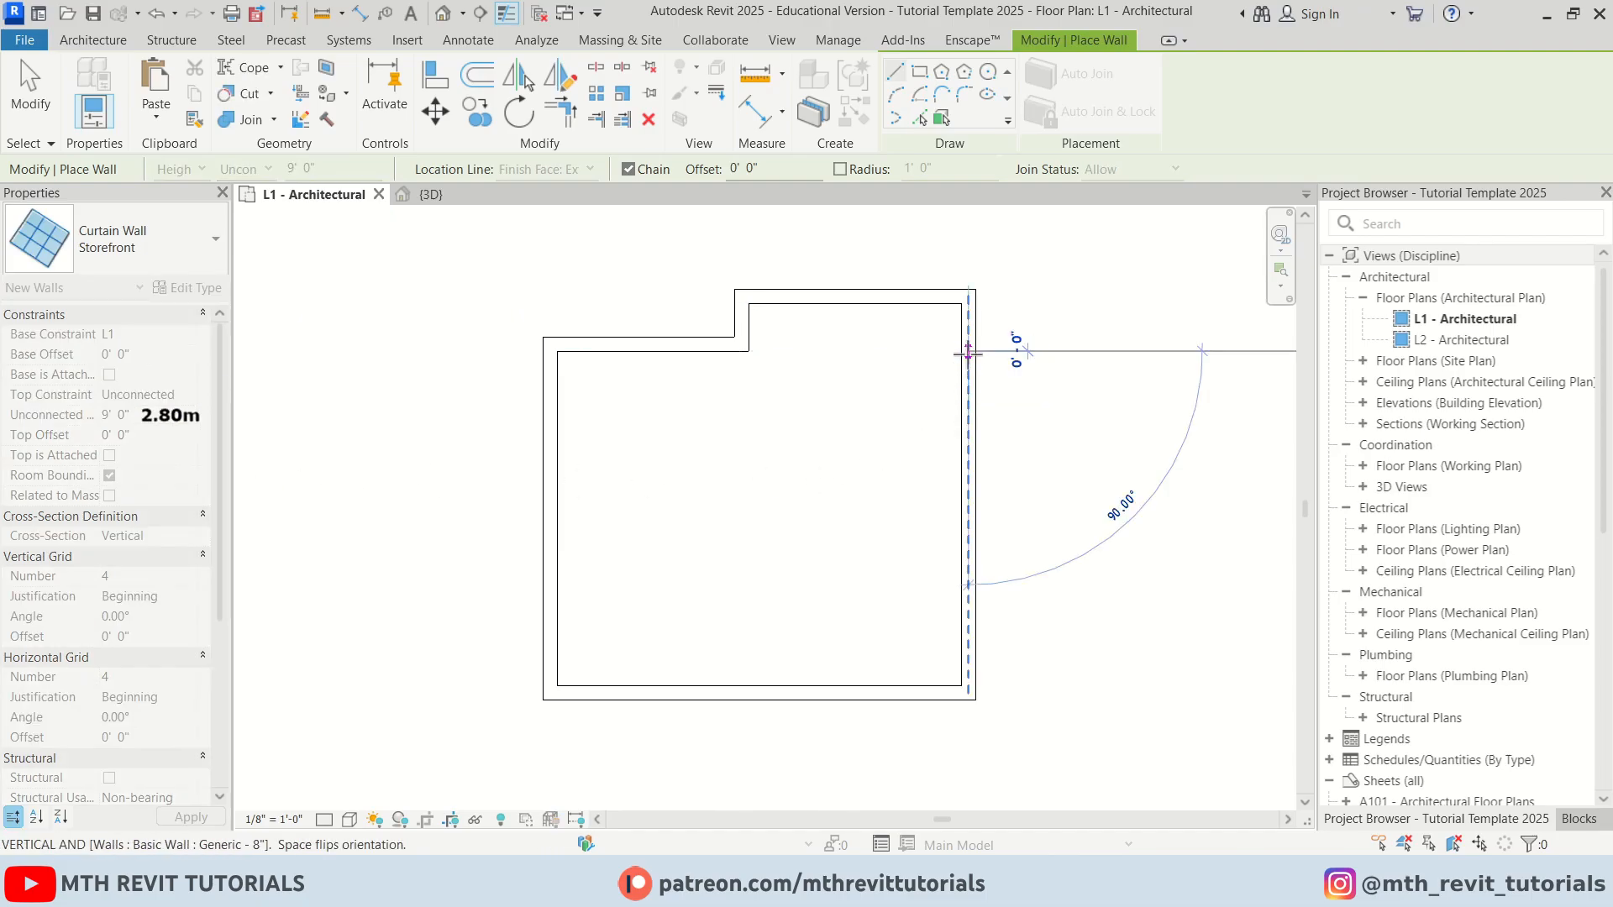
pyautogui.click(968, 647)
pyautogui.press('Escape')
pyautogui.press('Escape')
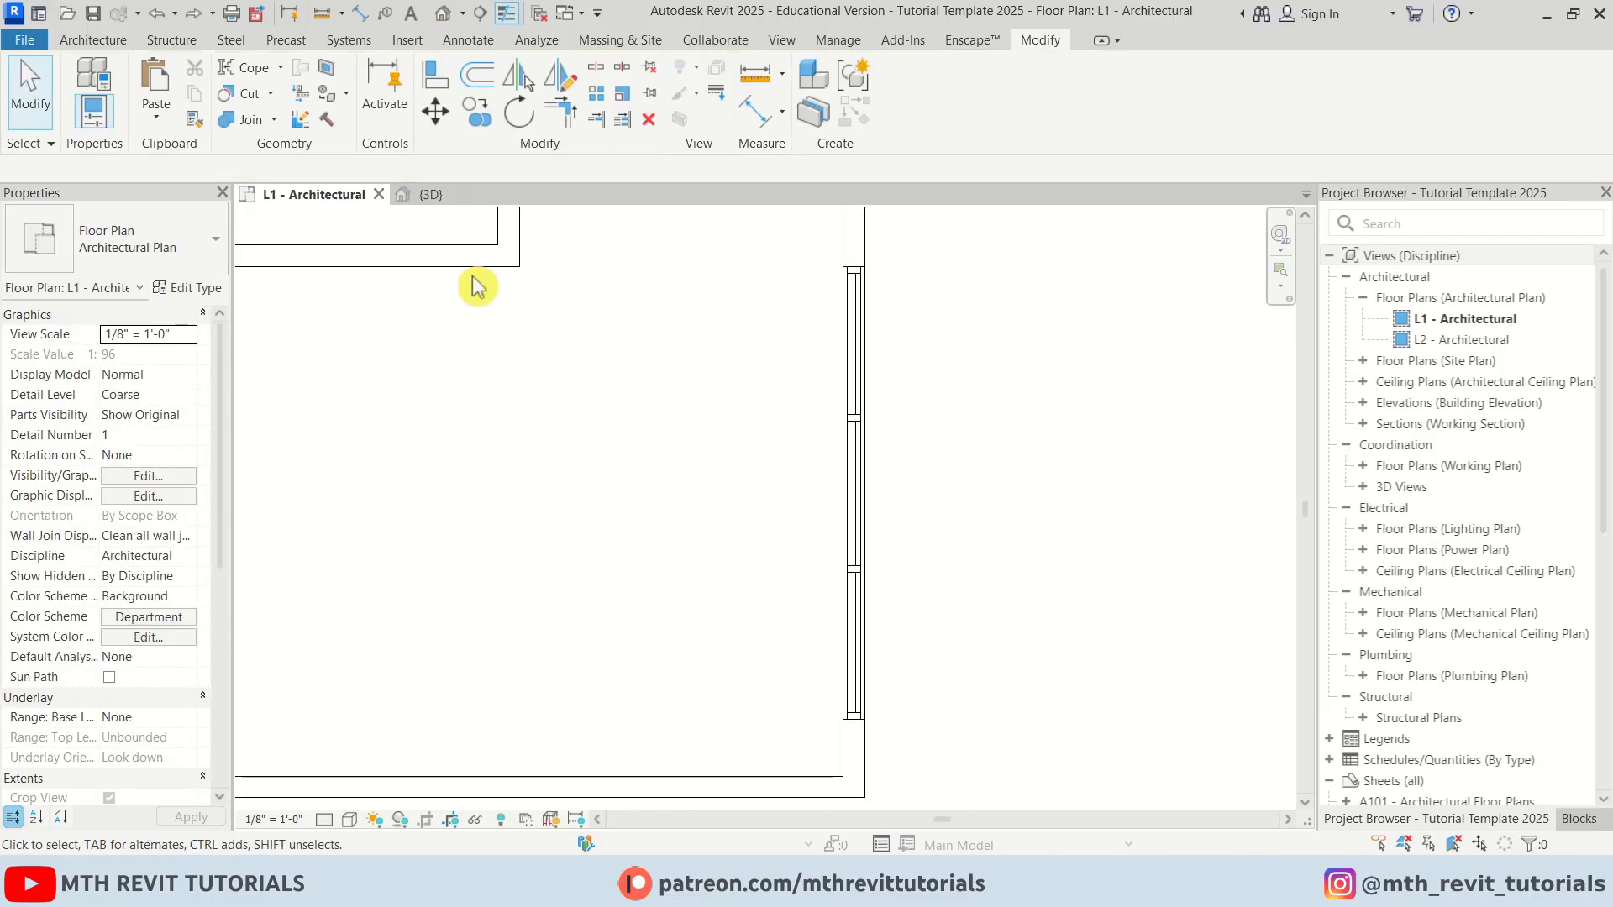
# In the 3D view, open the storefront's type properties and set the horizontal grid layout to None
pyautogui.click(431, 194)
pyautogui.scroll(-3, 682, 384)
pyautogui.scroll(4, 824, 417)
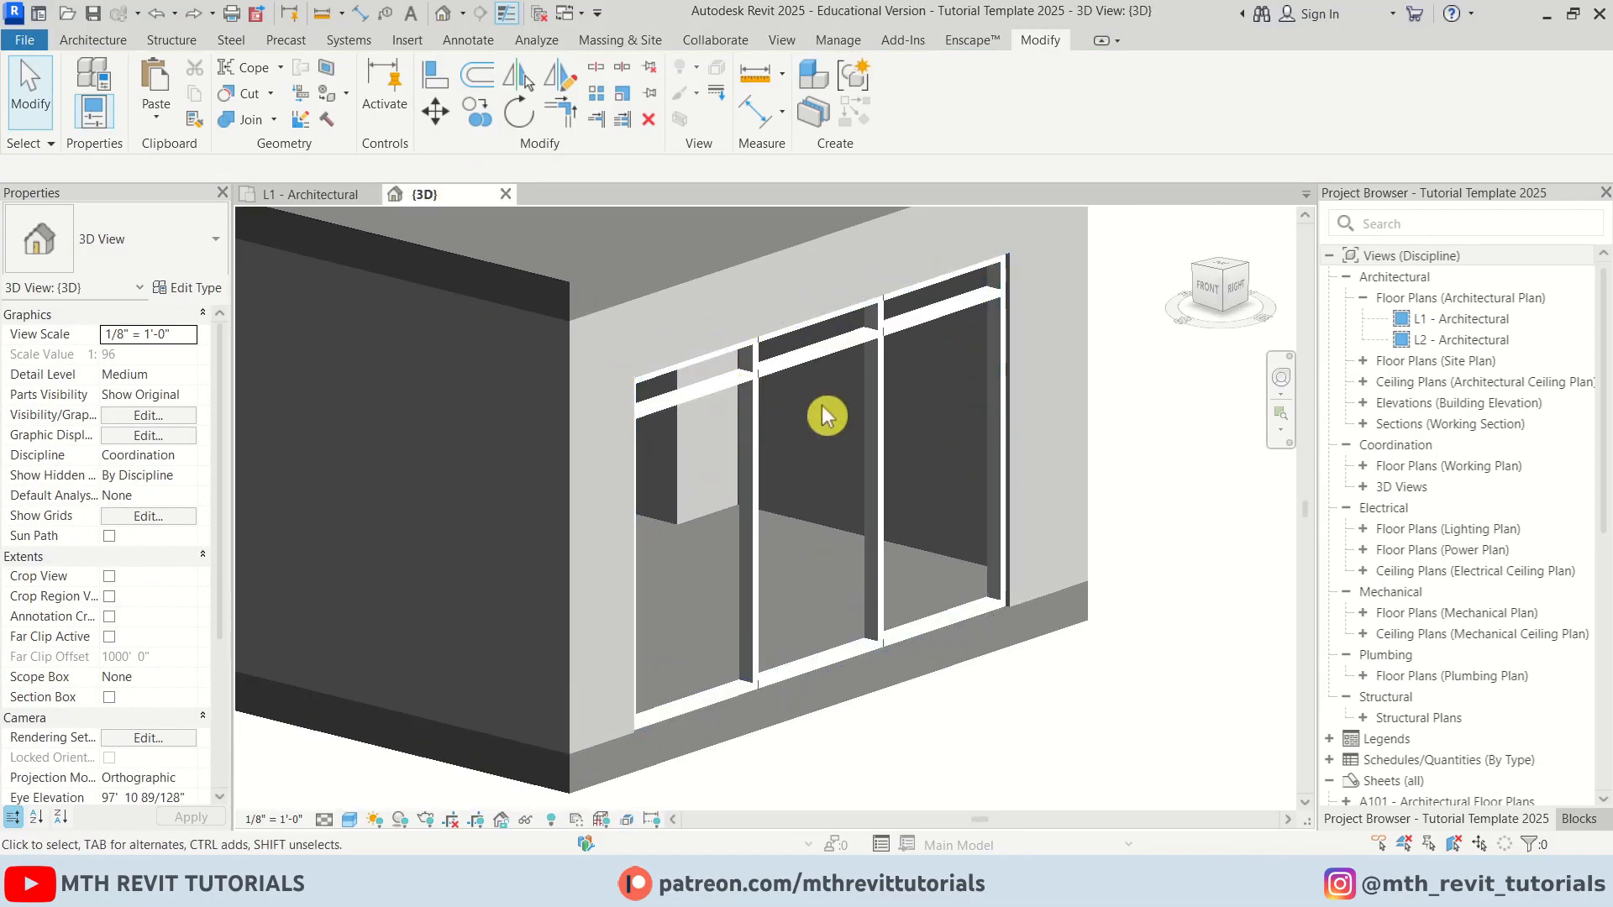
pyautogui.click(857, 454)
pyautogui.click(187, 288)
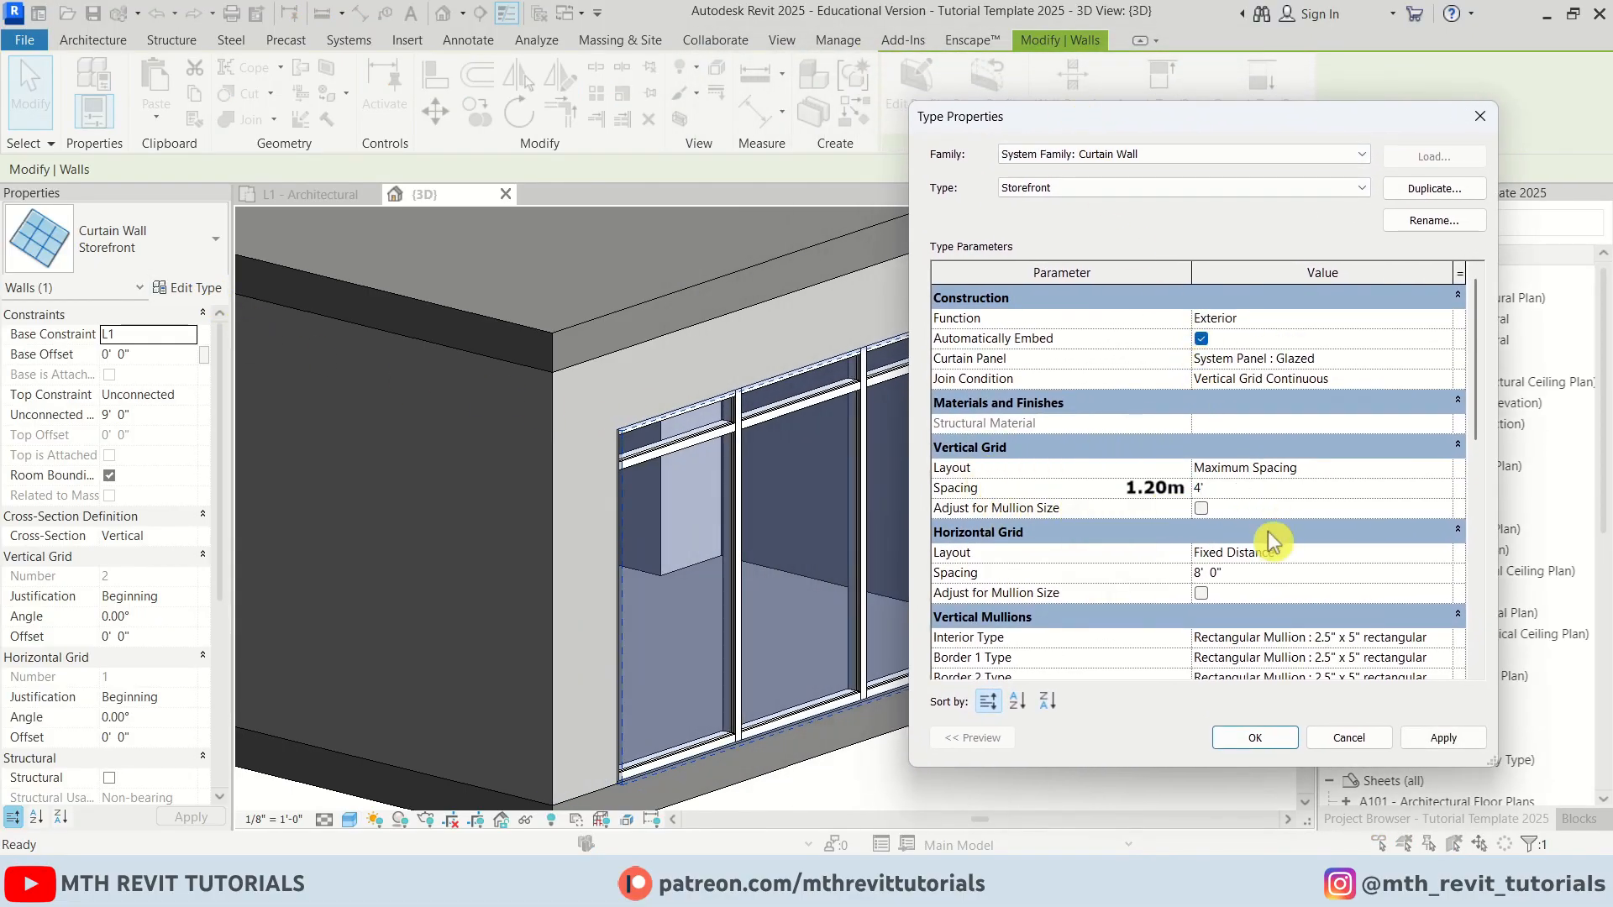
pyautogui.click(1447, 556)
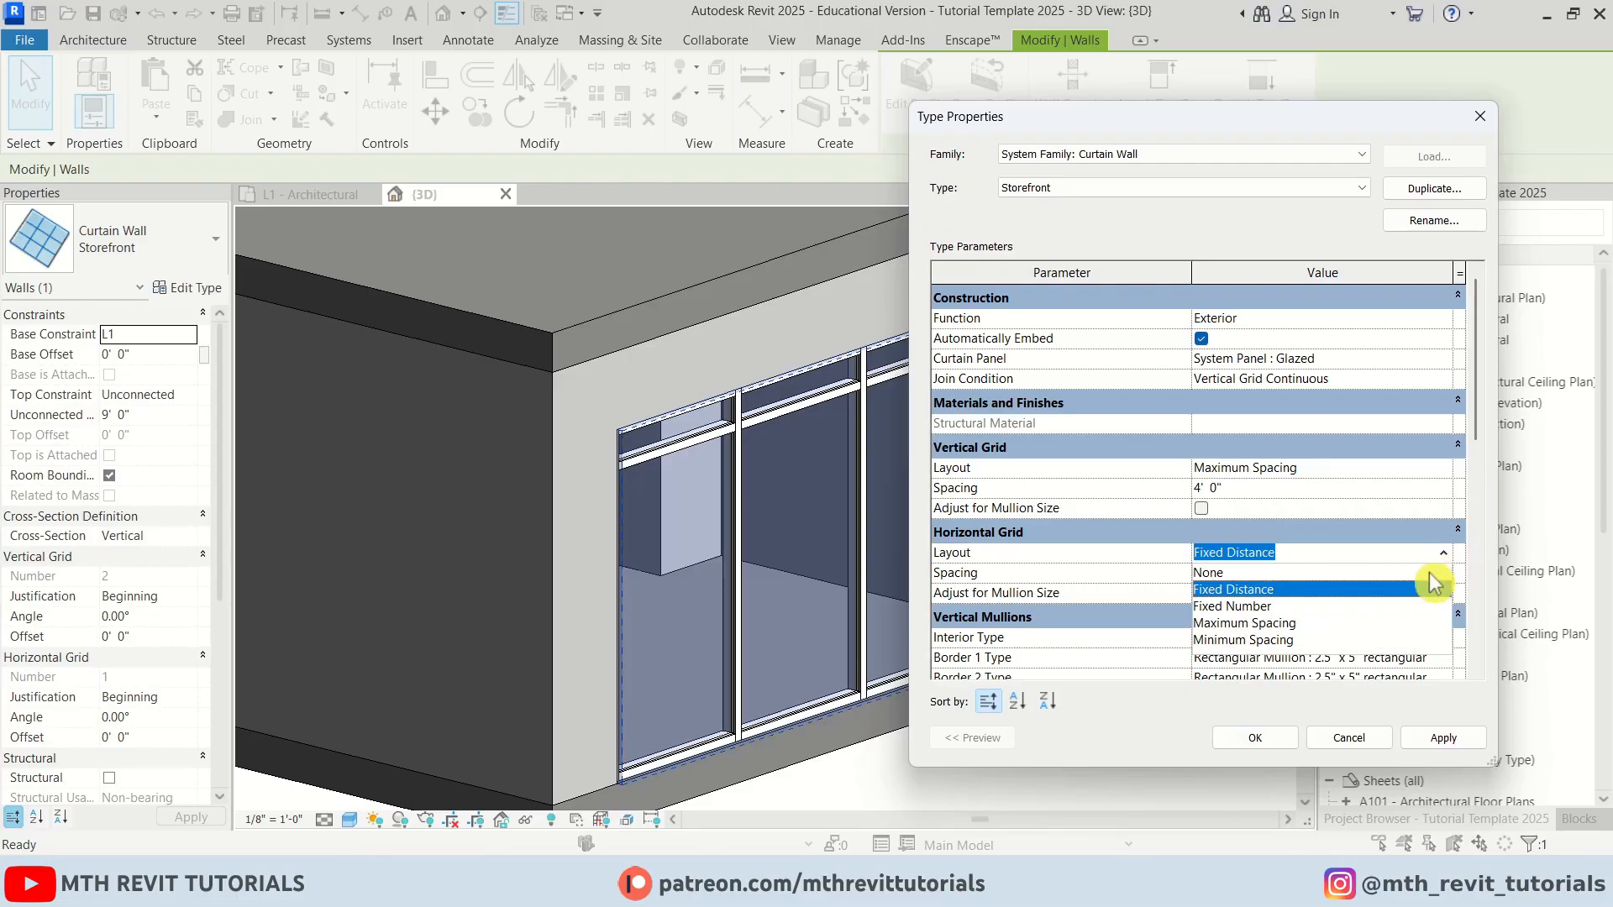
pyautogui.click(1416, 586)
# Set the horizontal mullion interior, border 1 and border 2 types to None and apply the changes
pyautogui.scroll(-3, 1395, 601)
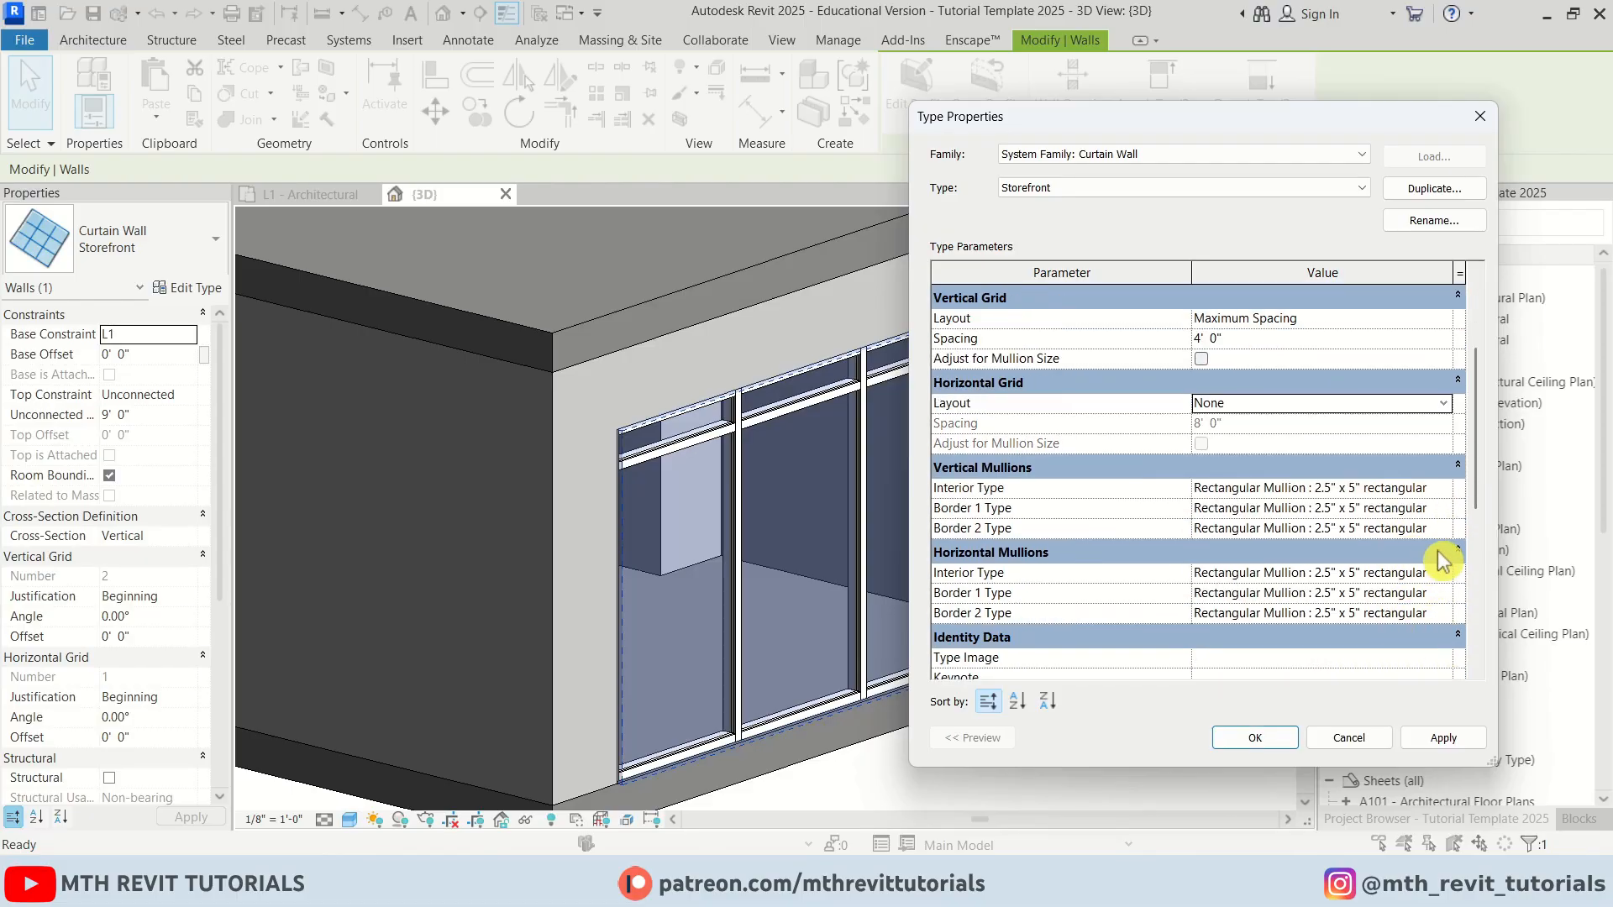
pyautogui.click(1437, 576)
pyautogui.click(1436, 592)
pyautogui.click(1442, 593)
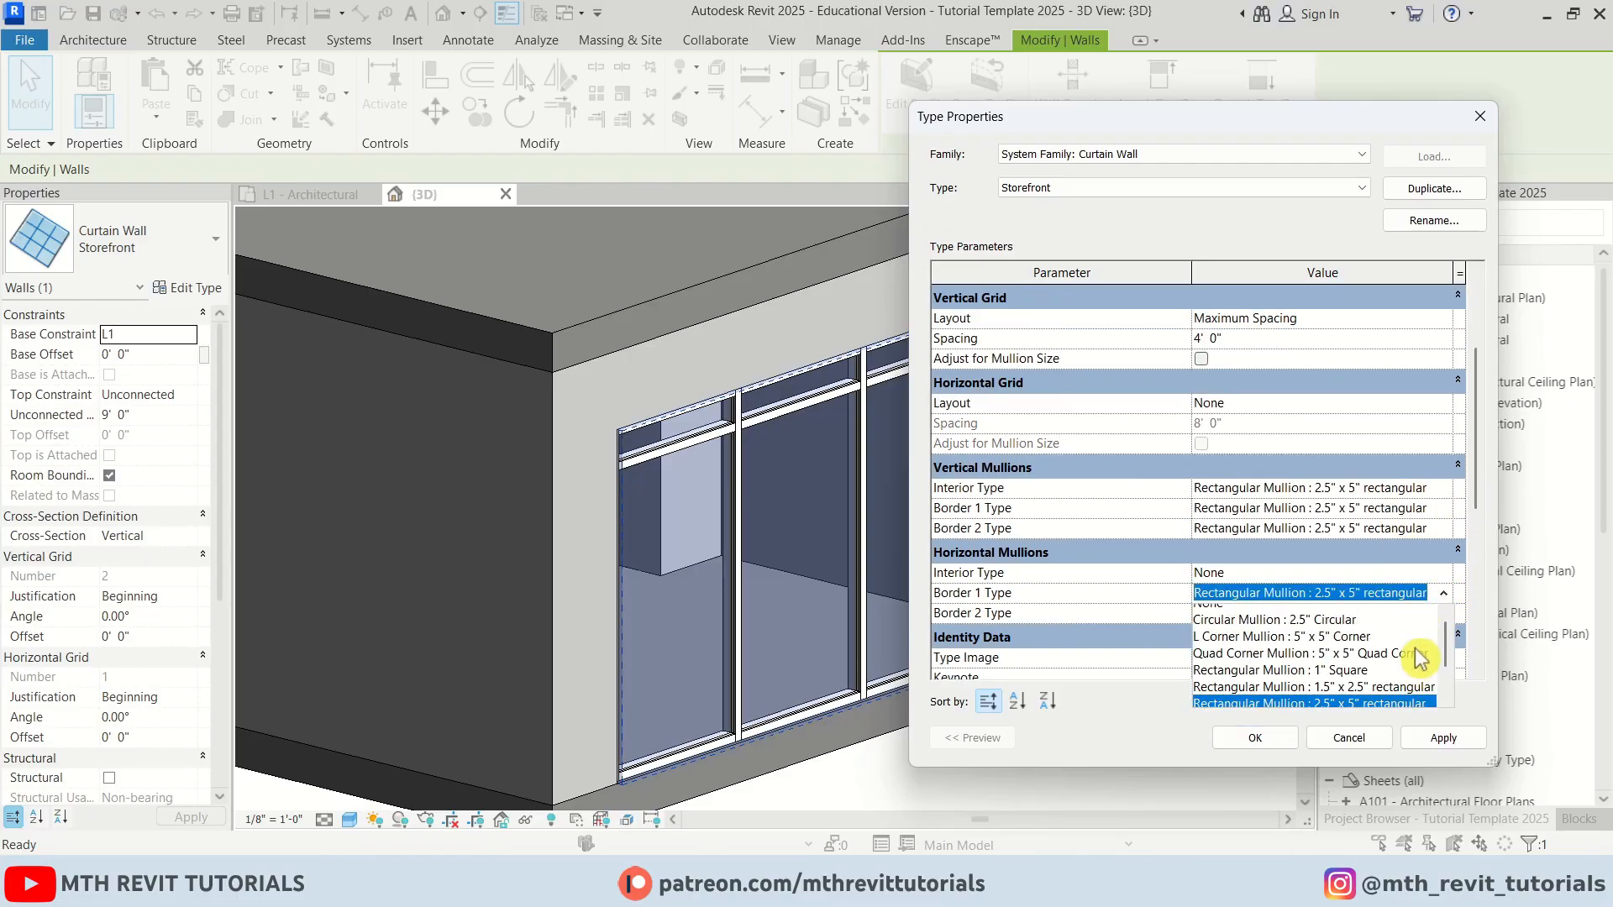
pyautogui.click(1443, 568)
pyautogui.scroll(1, 1298, 591)
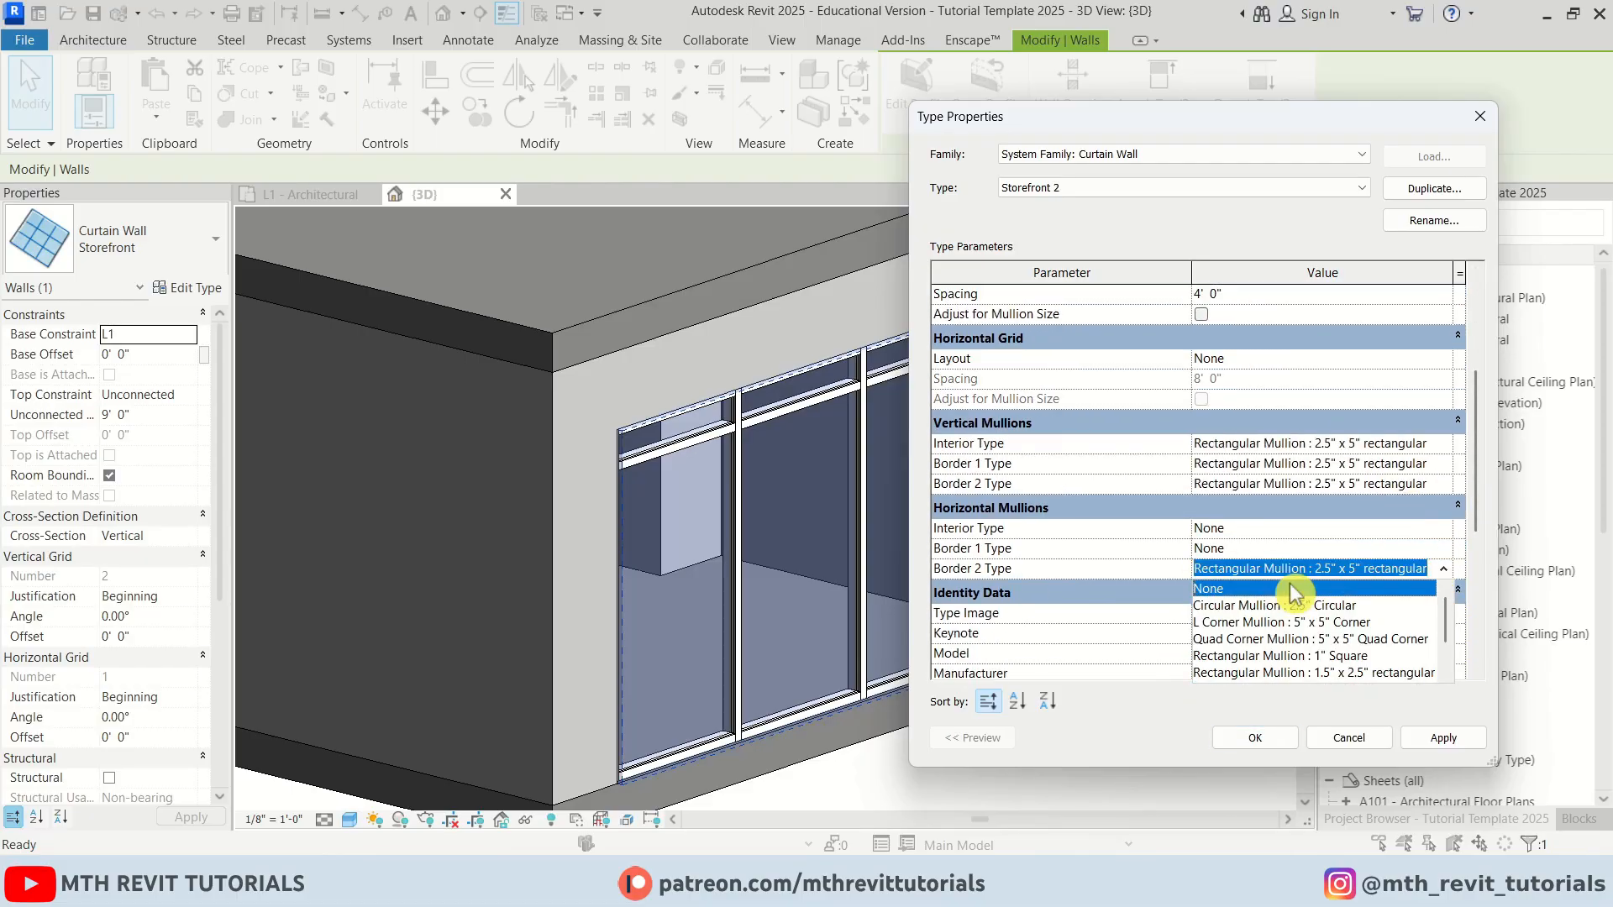
pyautogui.click(1296, 590)
pyautogui.click(1437, 741)
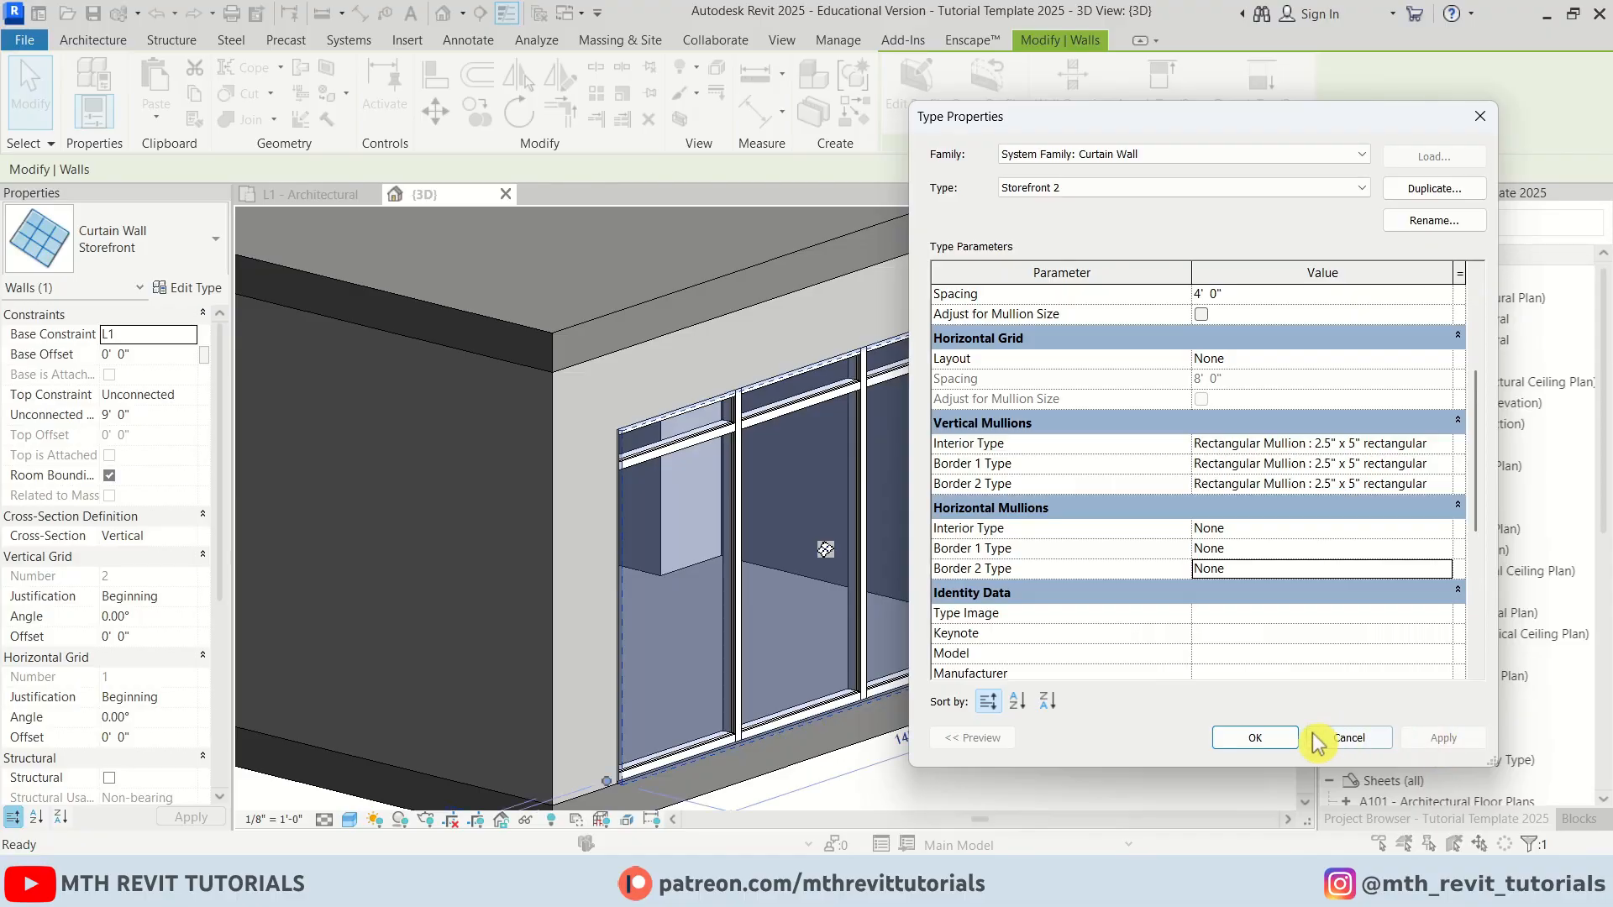
pyautogui.click(1269, 742)
pyautogui.click(677, 506)
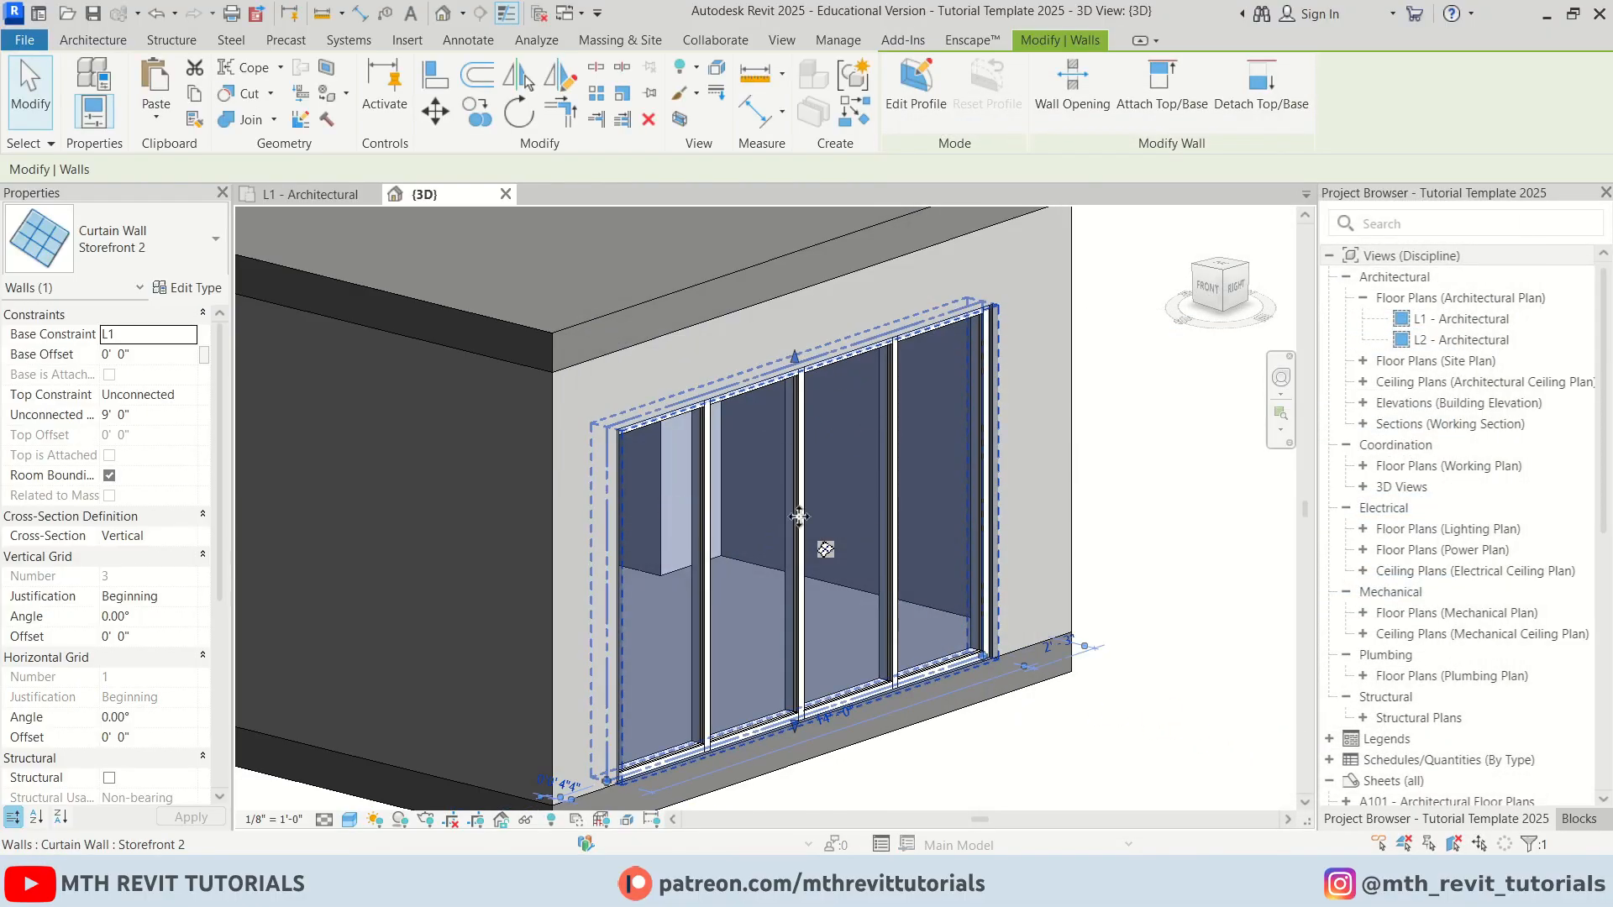
pyautogui.press('Escape')
# Open the L1 Architectural reflected ceiling plan
pyautogui.click(1363, 383)
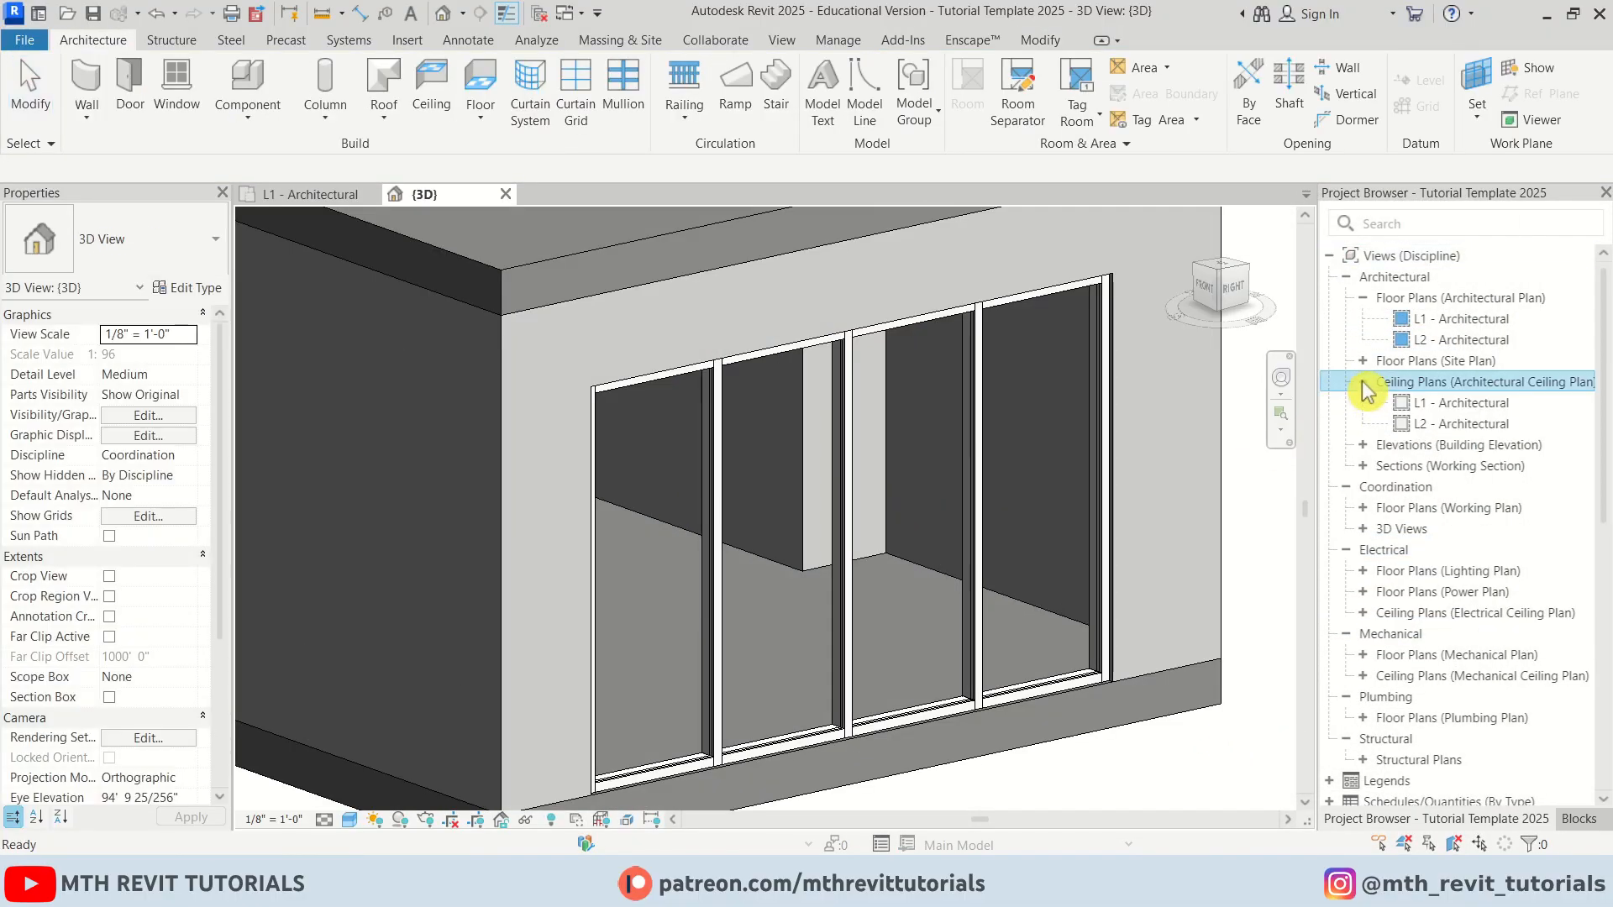
pyautogui.doubleClick(1462, 404)
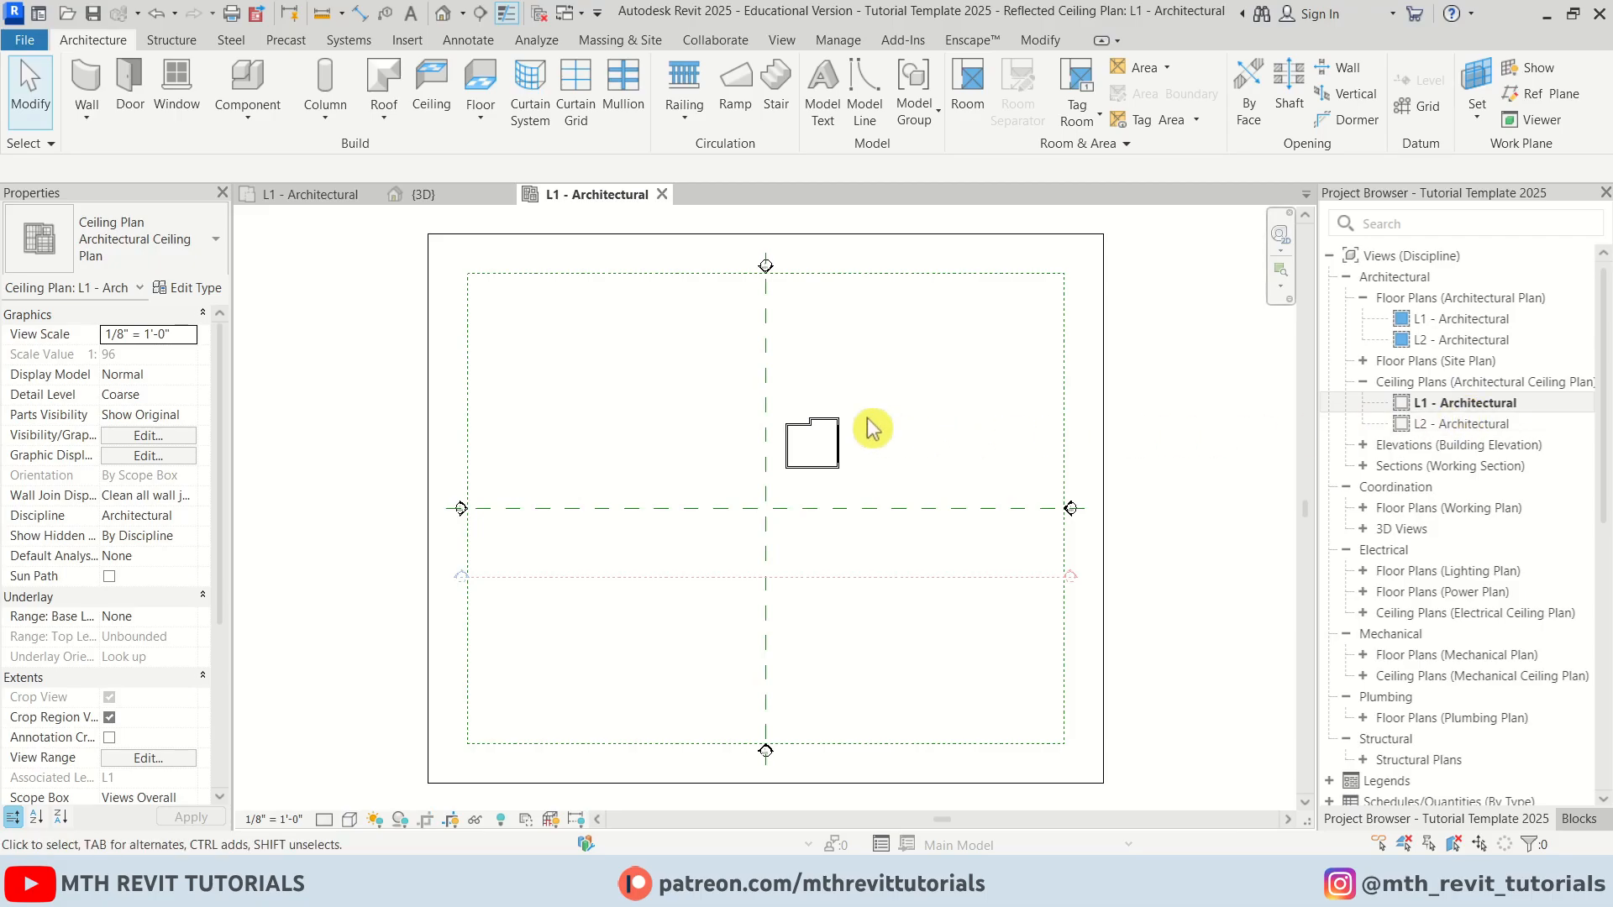
# Sketch an L1 ceiling by picking the interior walls with a 0' 4" offset and finish the boundary
pyautogui.scroll(5, 855, 437)
pyautogui.click(441, 108)
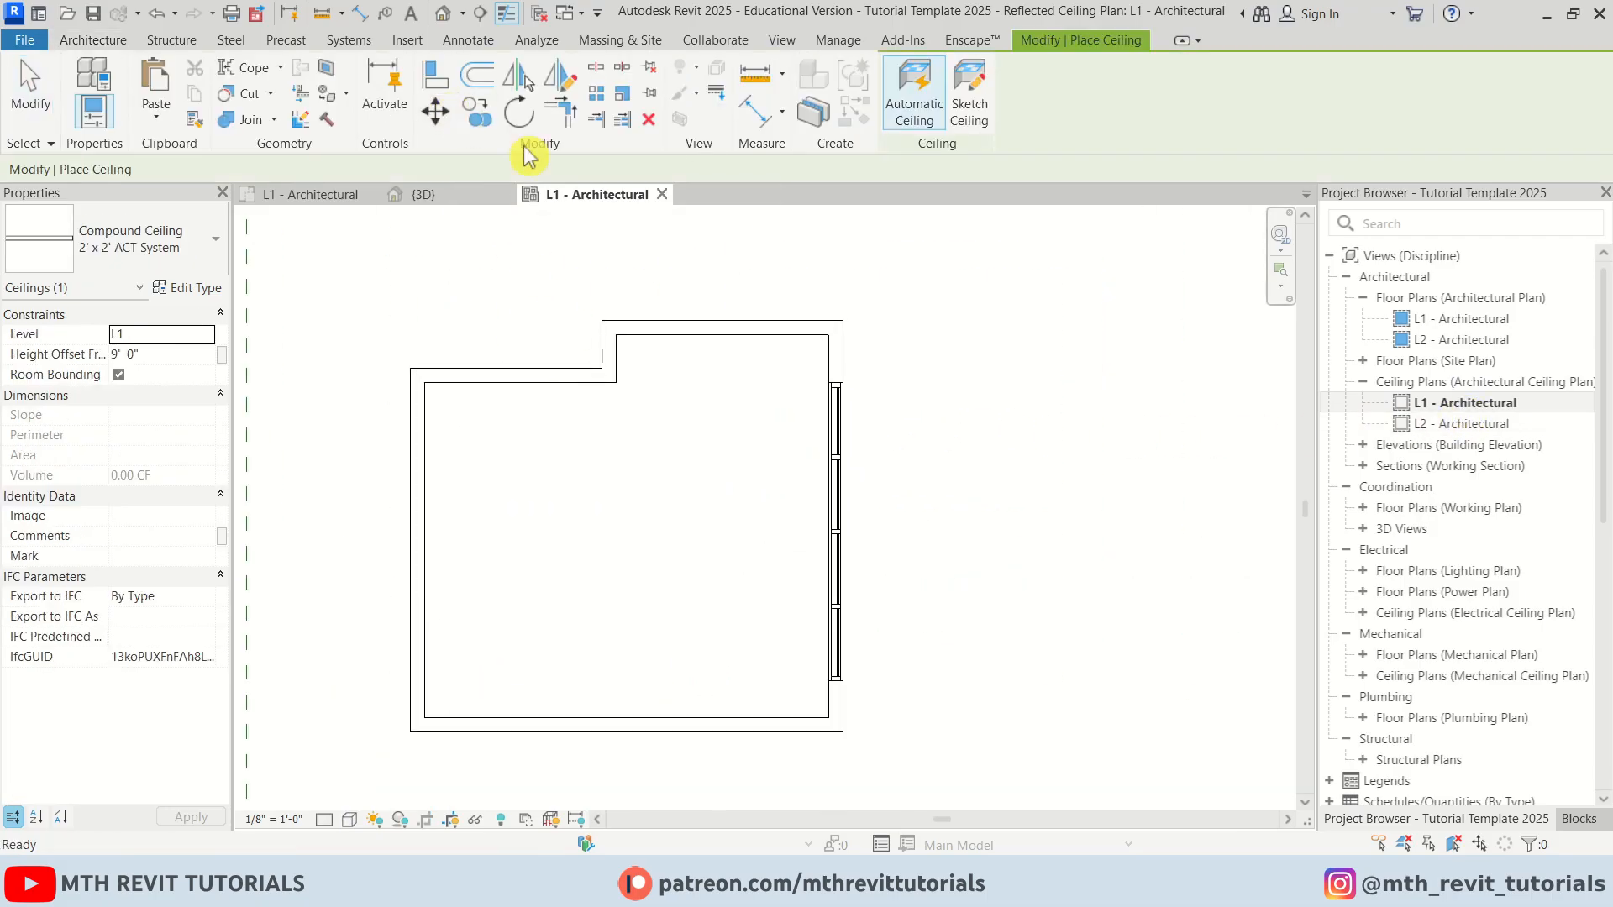
pyautogui.click(968, 97)
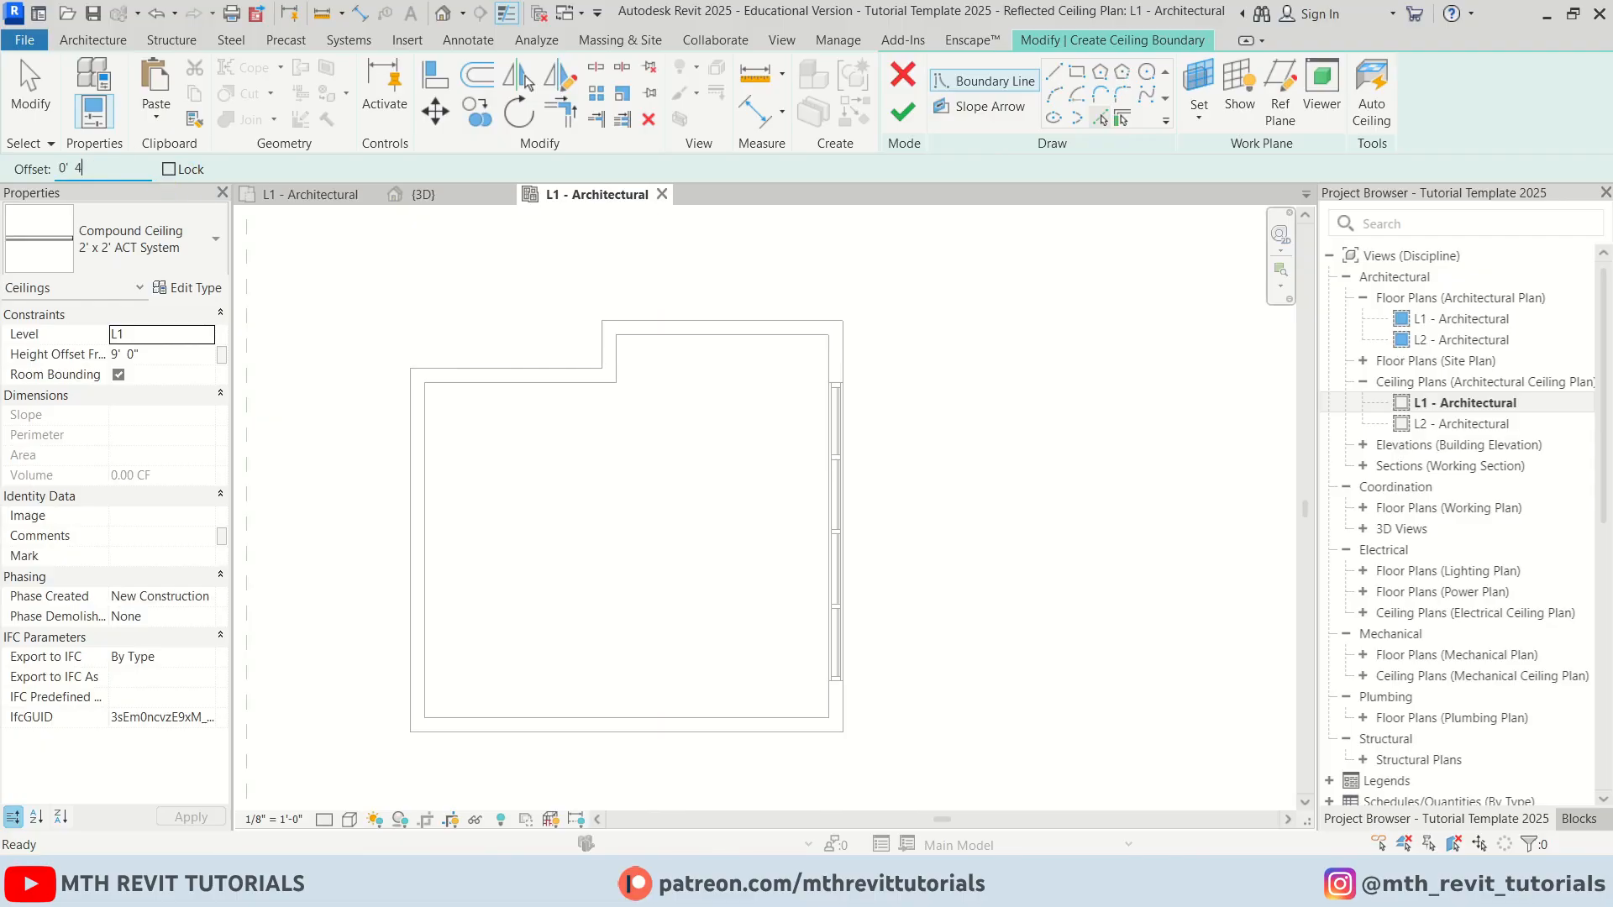
pyautogui.click(826, 380)
pyautogui.scroll(2, 825, 380)
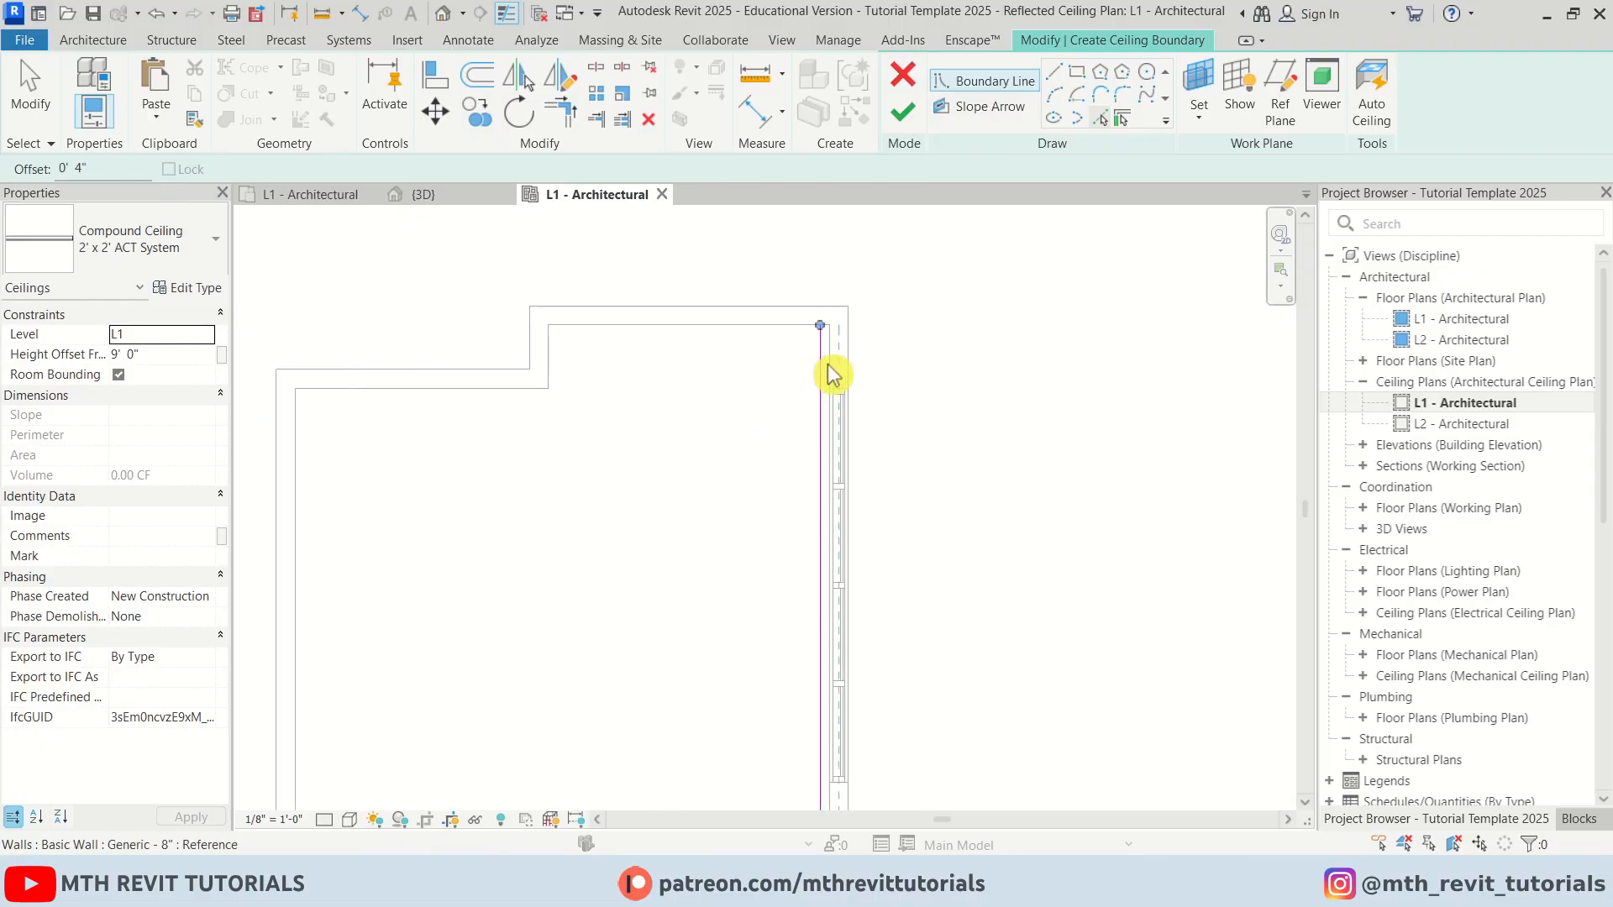
pyautogui.click(300, 457)
pyautogui.scroll(-3, 601, 362)
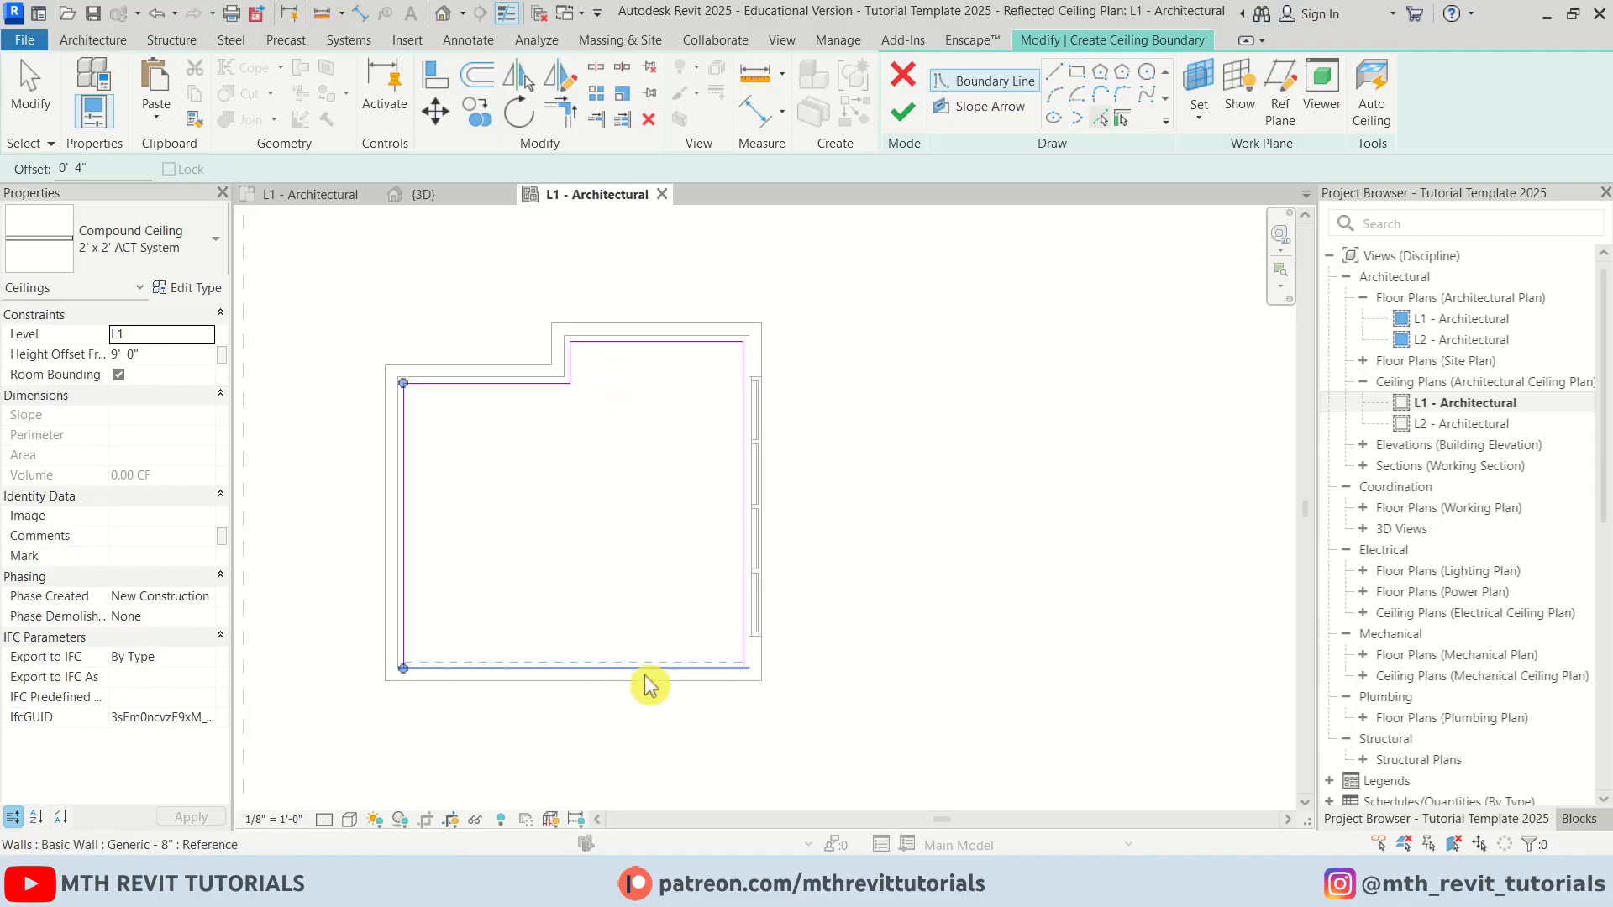
pyautogui.click(643, 675)
pyautogui.scroll(2, 470, 617)
pyautogui.moveTo(480, 563); pyautogui.dragTo(587, 602, button='middle')
pyautogui.press('Escape')
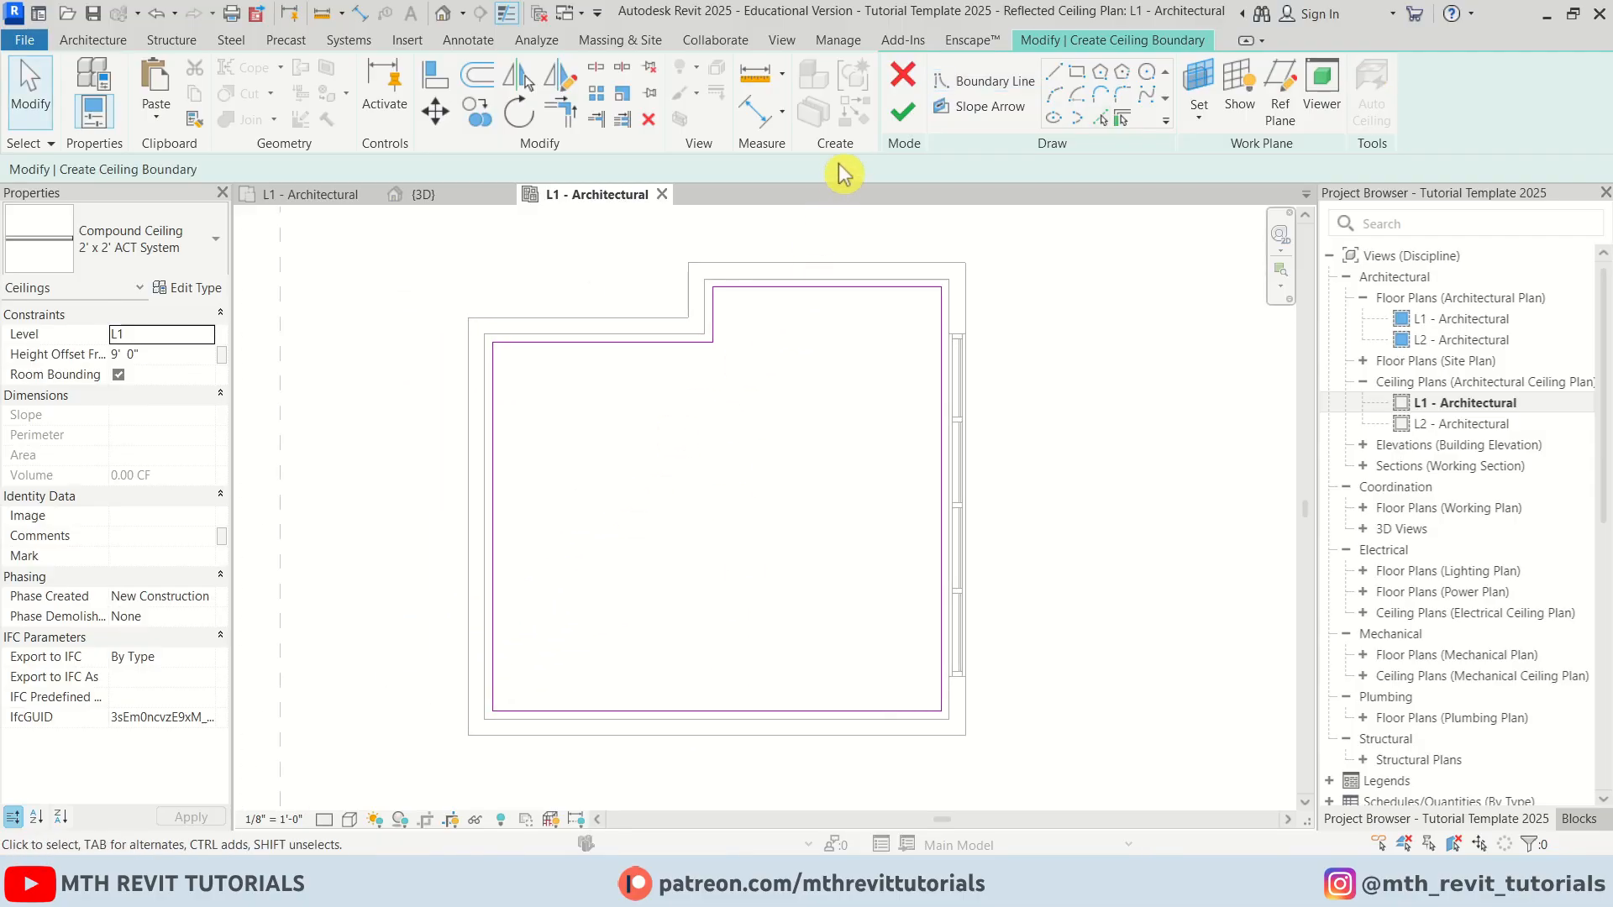
pyautogui.click(902, 112)
# Duplicate the ceiling's 2' x 2' ACT System type as a new type named 2"
pyautogui.click(195, 289)
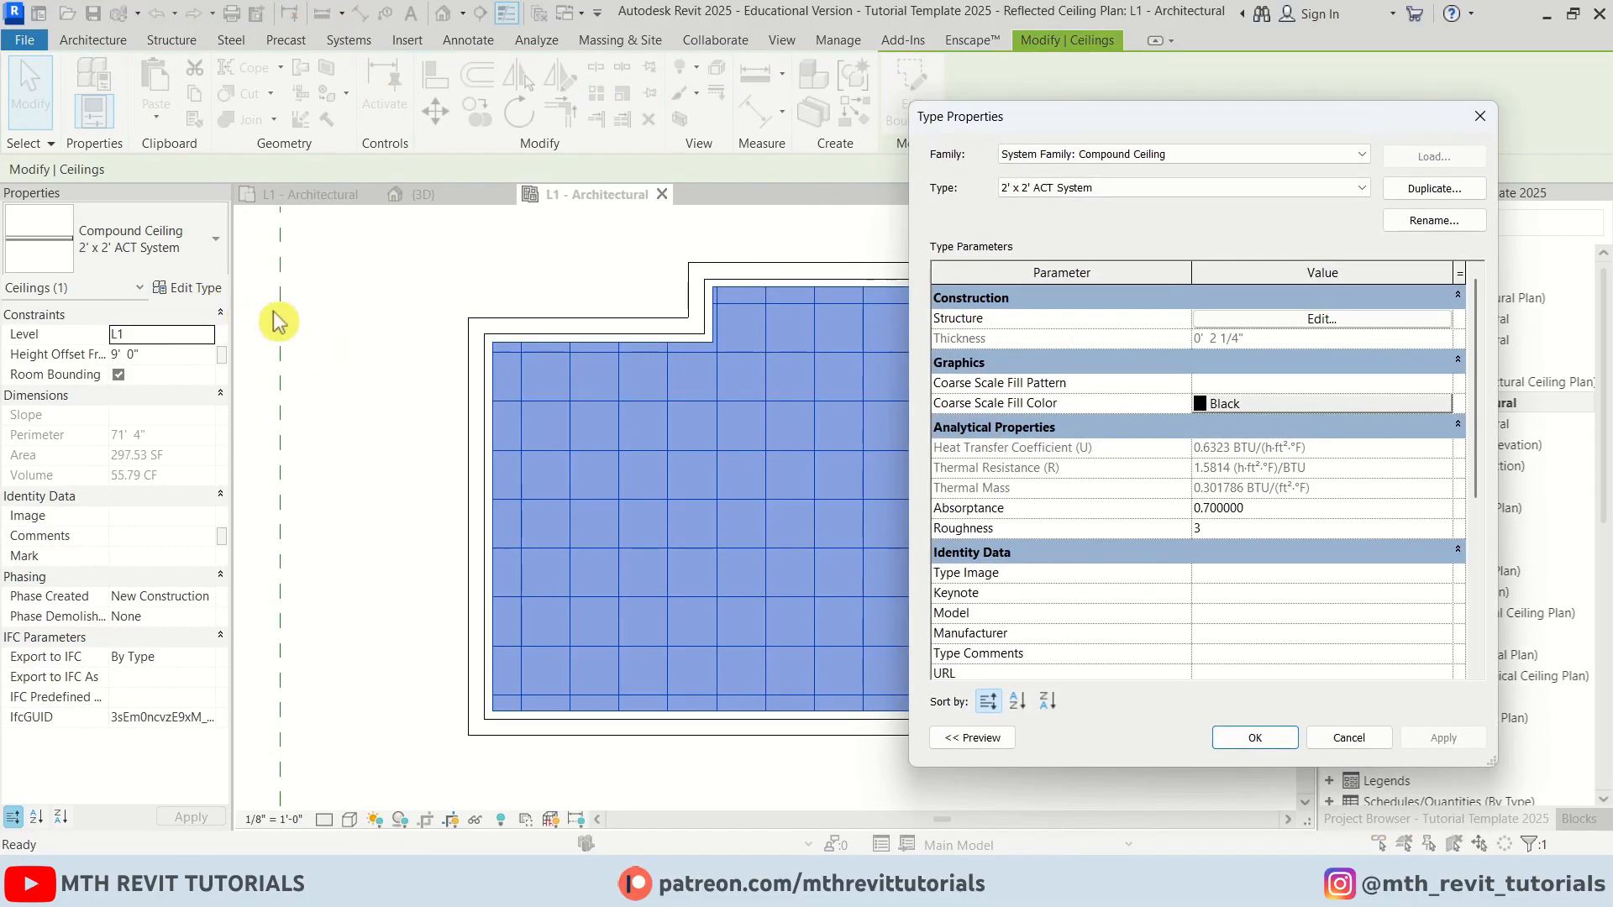
pyautogui.click(1434, 188)
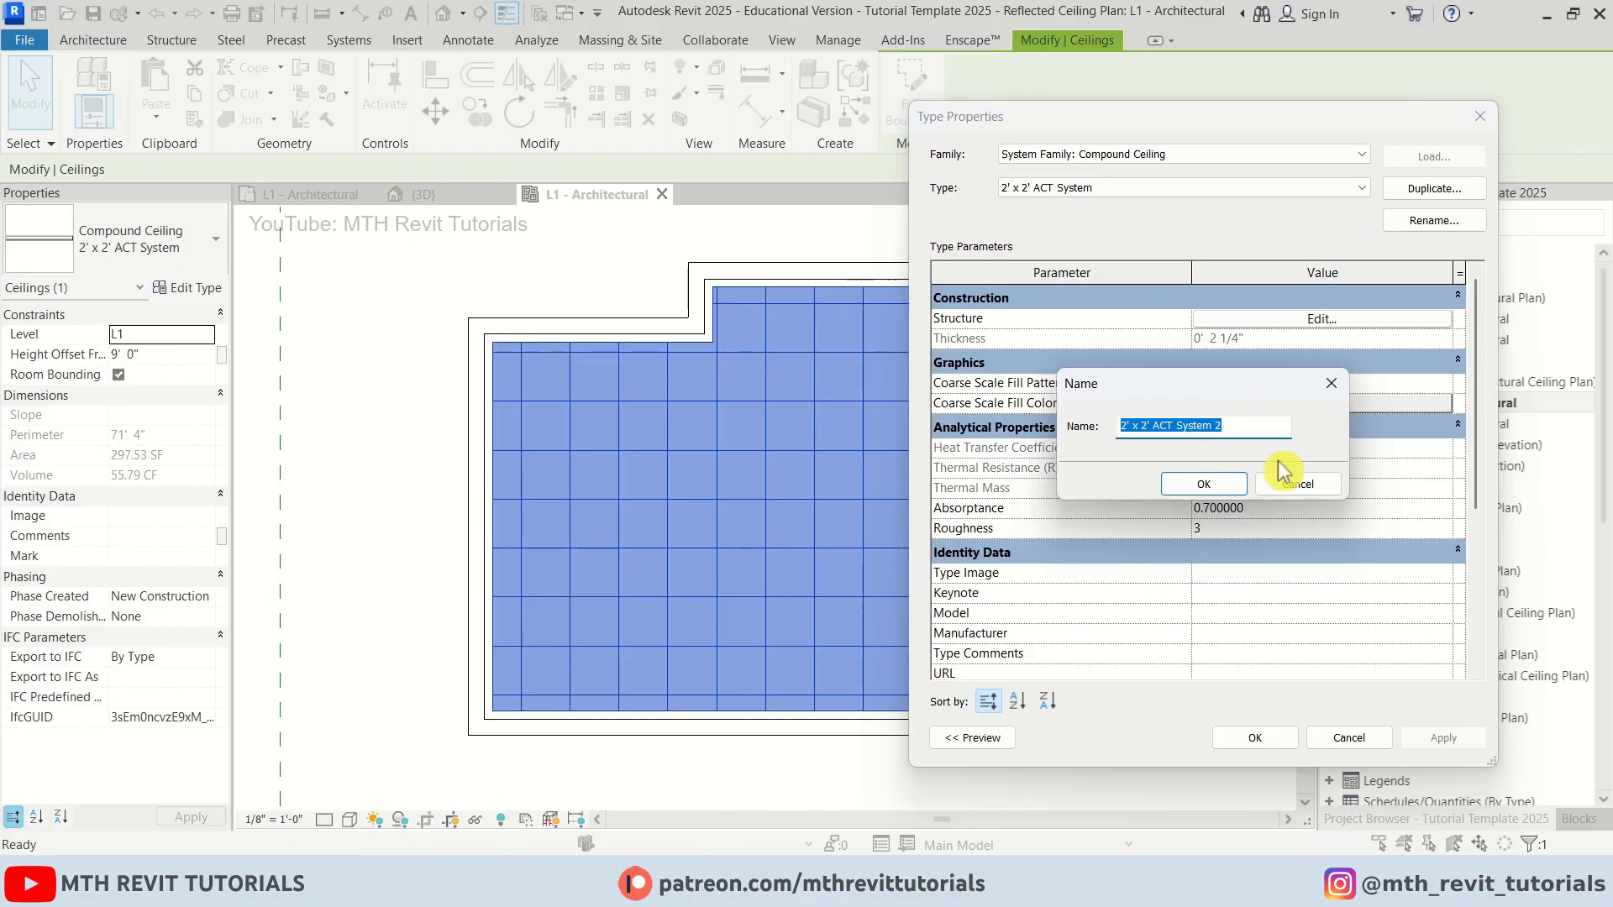
pyautogui.click(1223, 486)
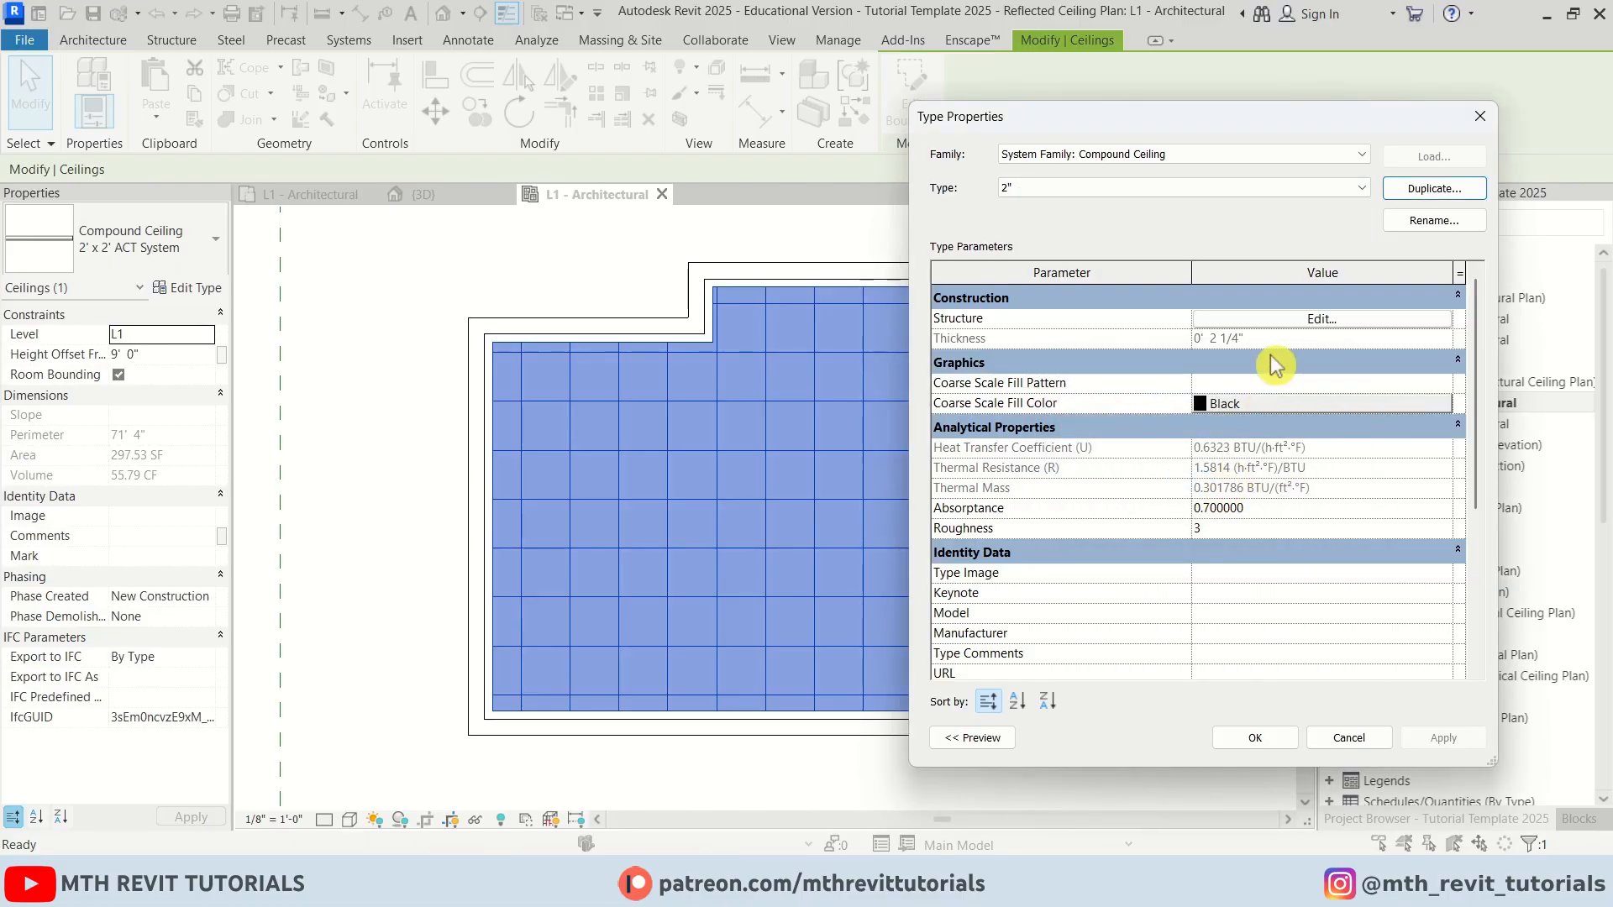
# Edit the ceiling structure: delete the Acoustic Ceiling Tile finish layer and set the structure layer thickness to 0' 2"
pyautogui.click(1281, 322)
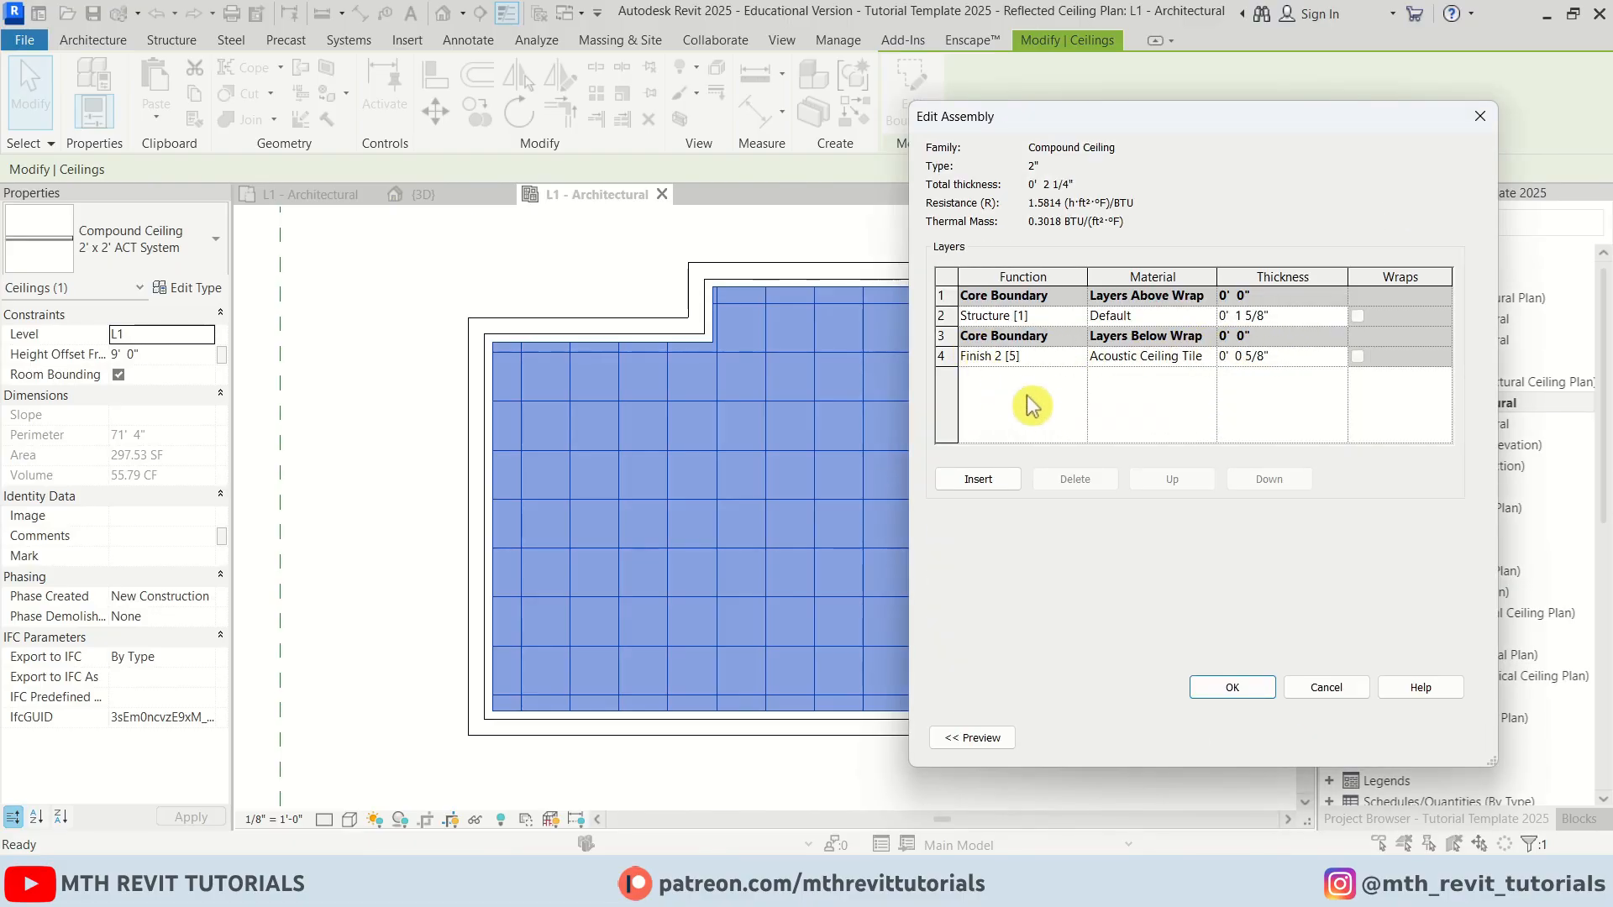
pyautogui.click(1075, 480)
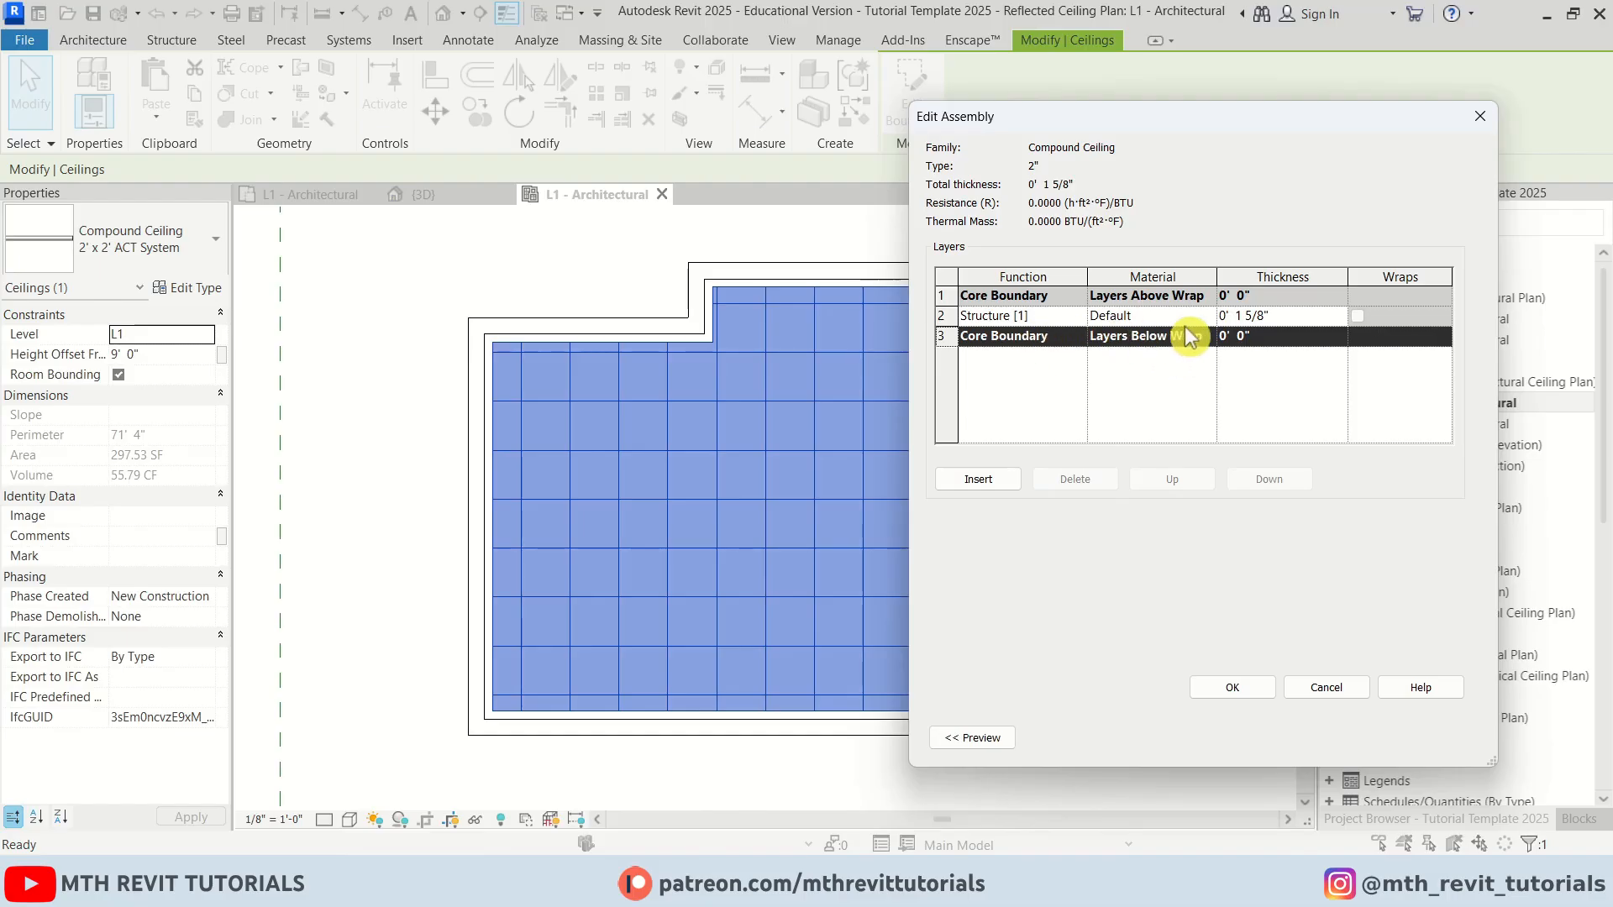
pyautogui.click(1244, 315)
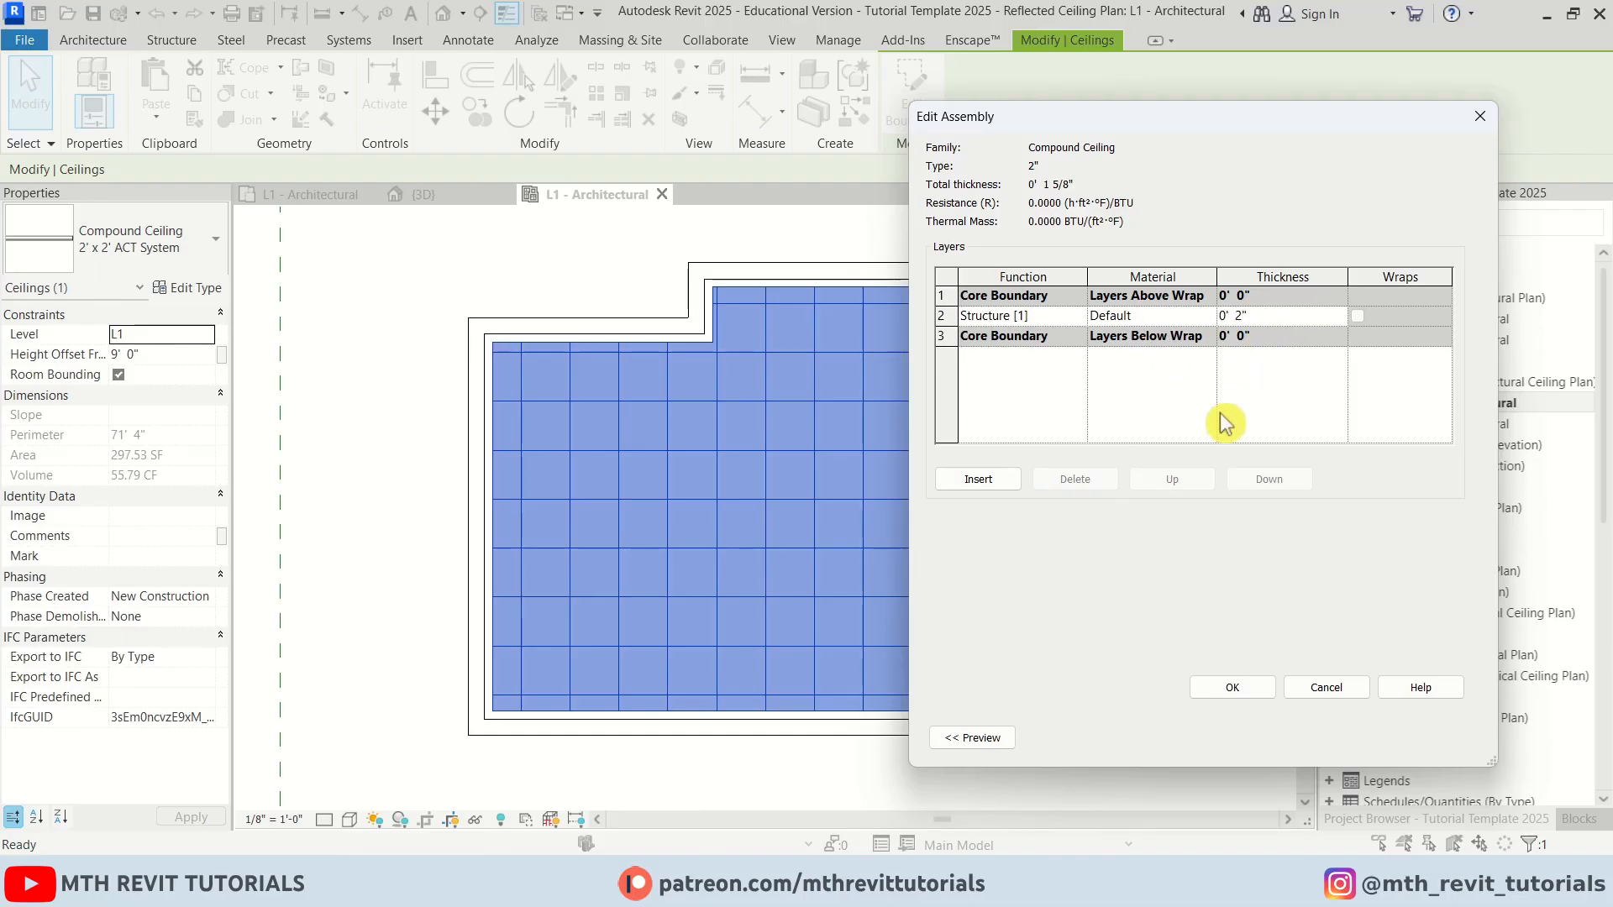
pyautogui.click(1232, 687)
pyautogui.click(1235, 742)
pyautogui.click(1076, 630)
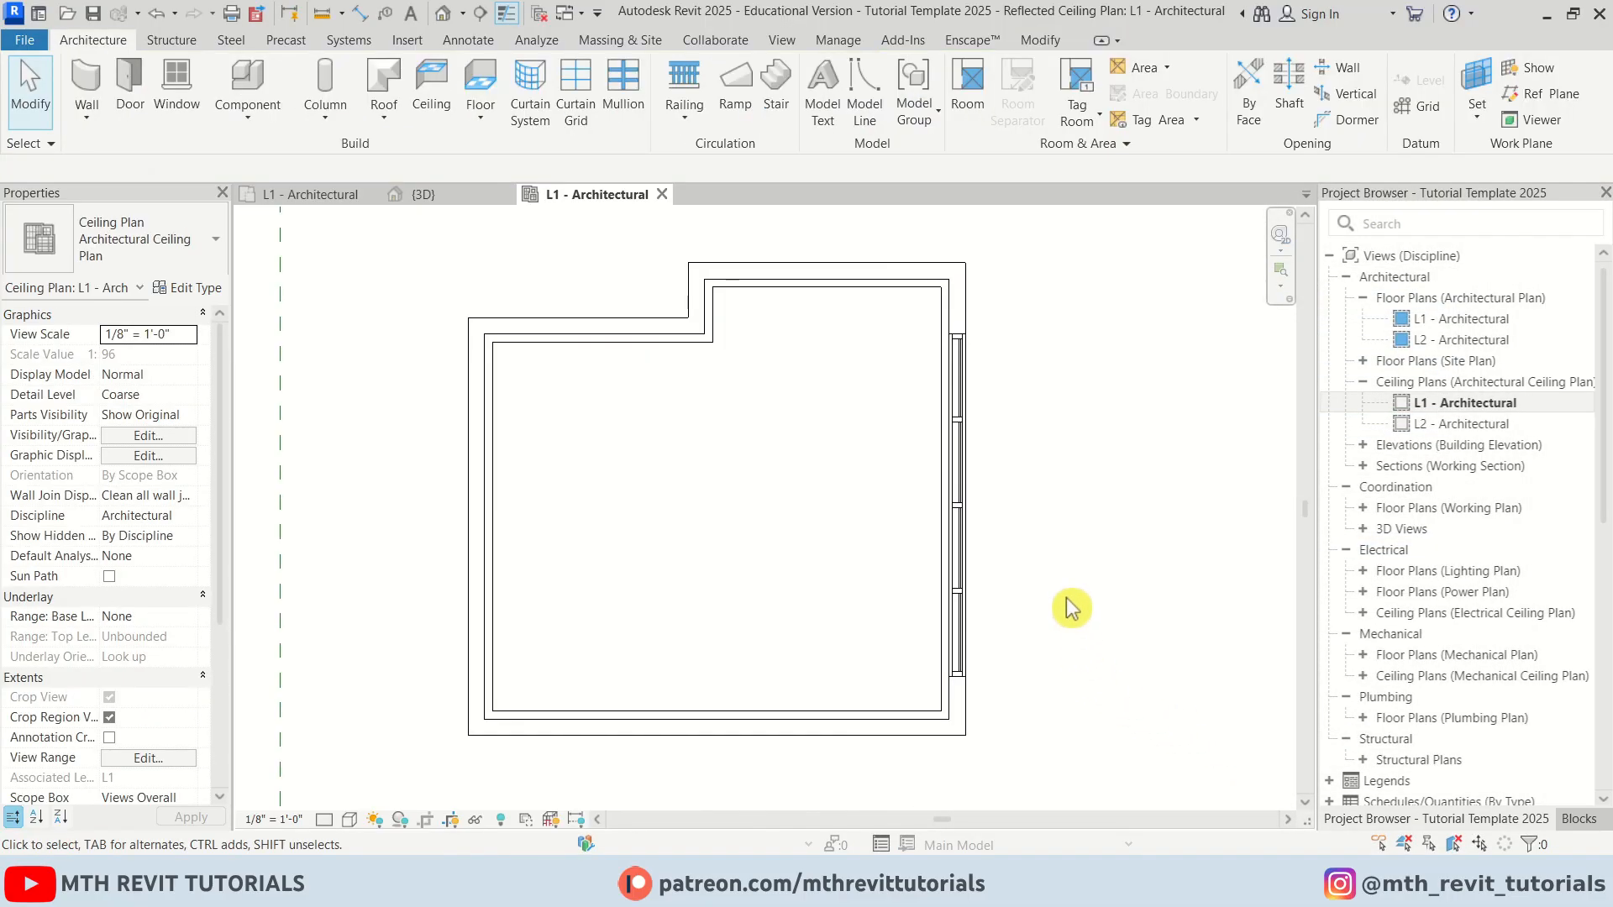
# Inspect the new ceiling in the 3D view, then return to the L1 floor plan
pyautogui.click(422, 194)
pyautogui.keyDown('shift'); pyautogui.moveTo(749, 491); pyautogui.dragTo(893, 288, button='middle'); pyautogui.keyUp('shift')
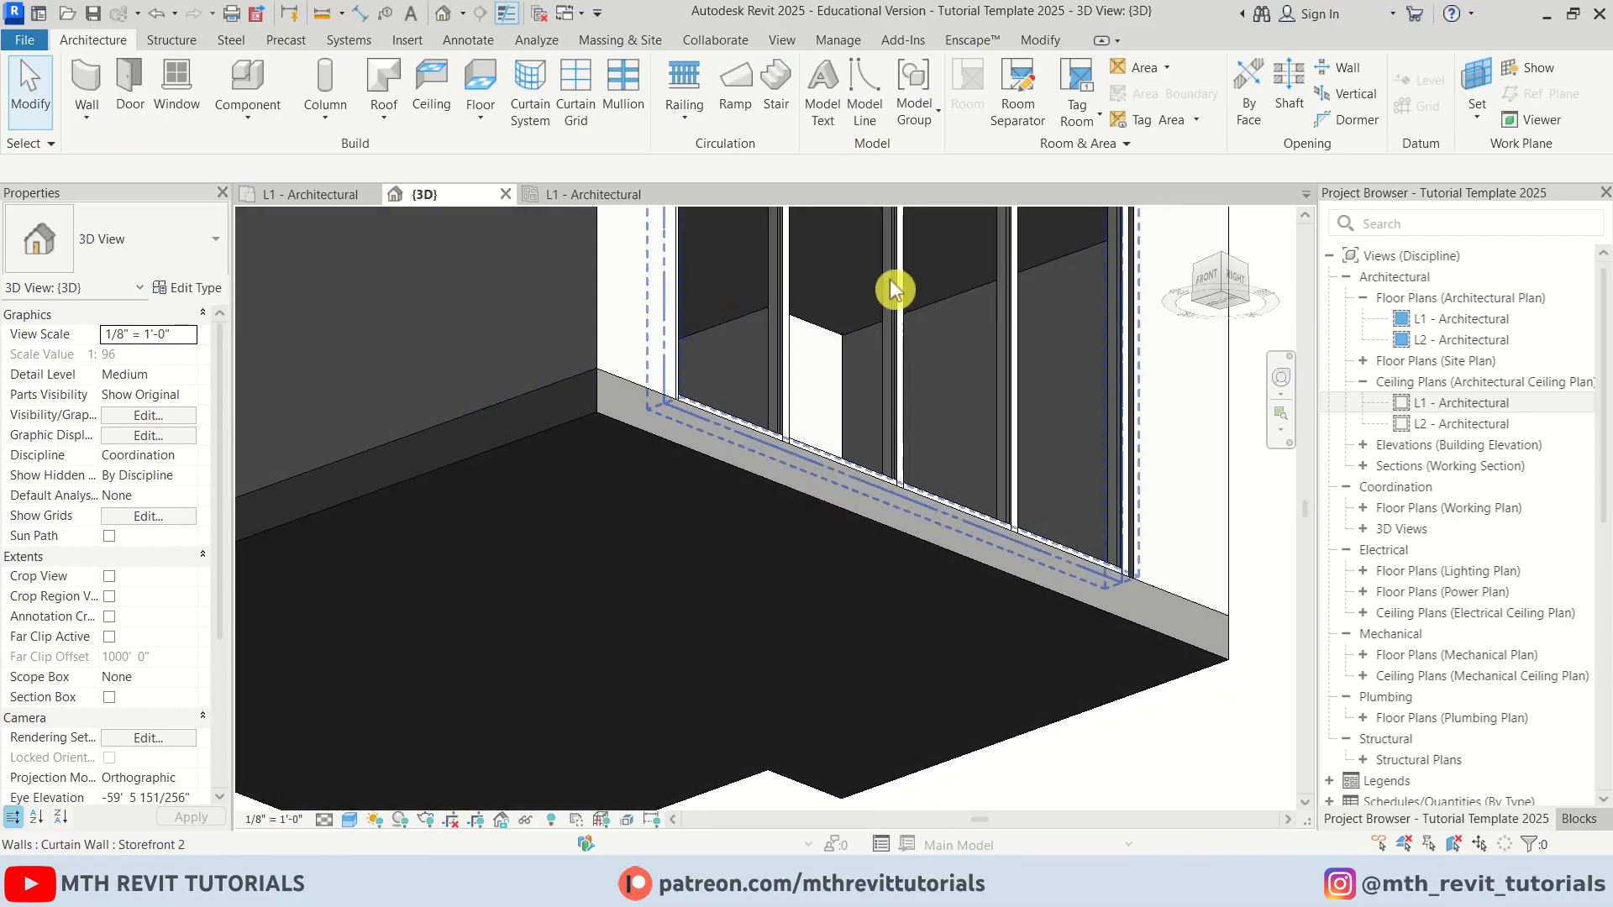
pyautogui.scroll(2, 785, 263)
pyautogui.moveTo(720, 339); pyautogui.dragTo(586, 562, button='middle')
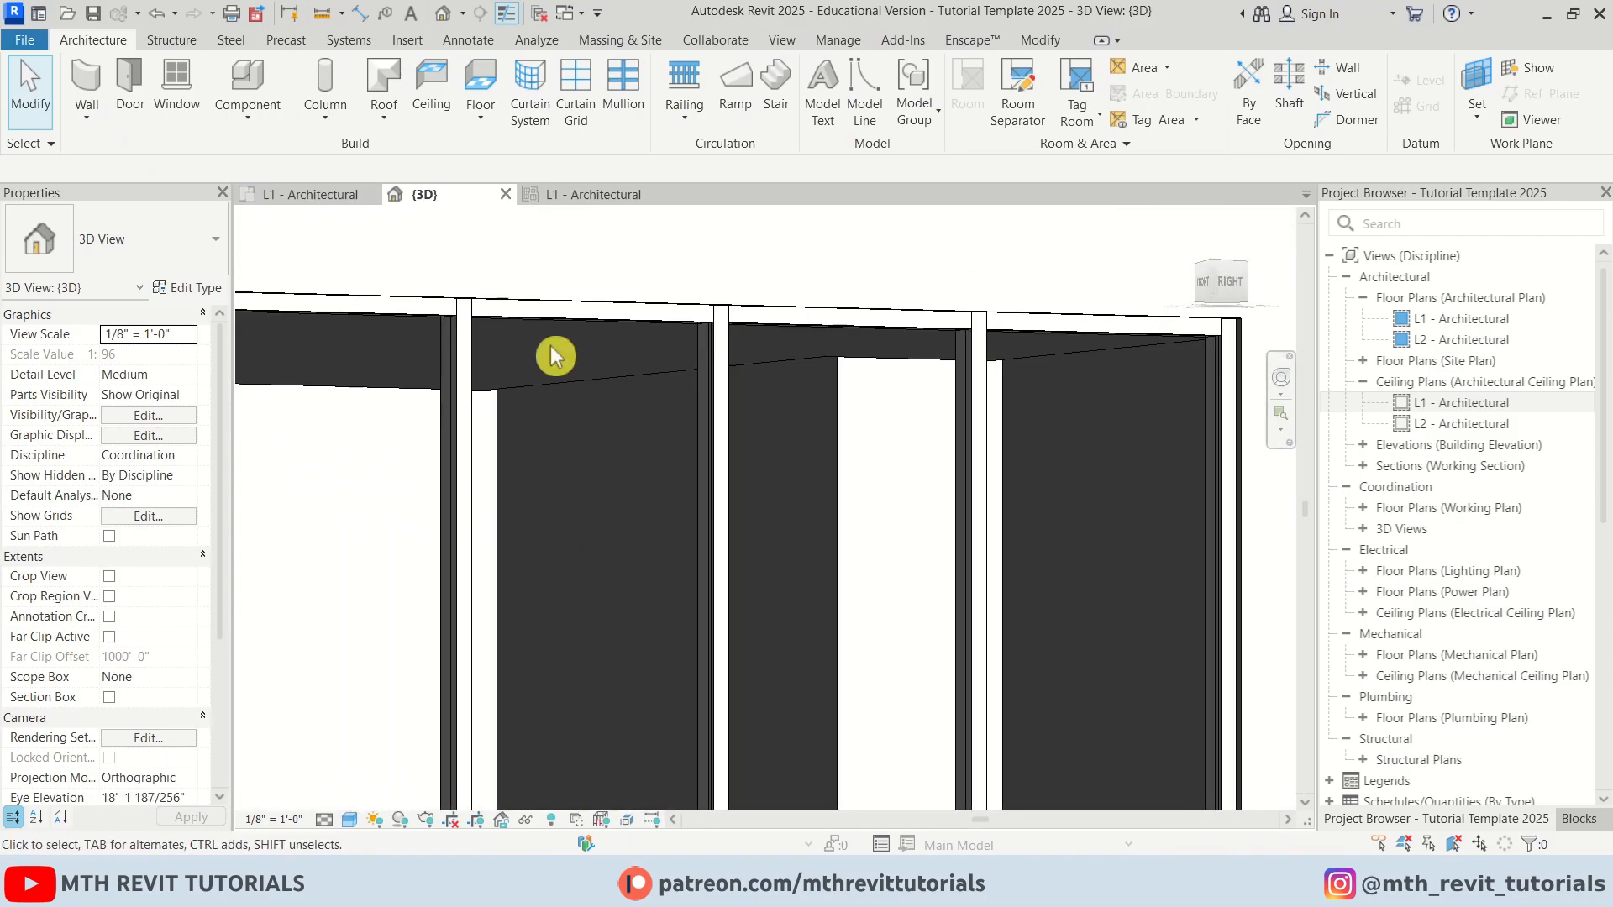
pyautogui.click(311, 194)
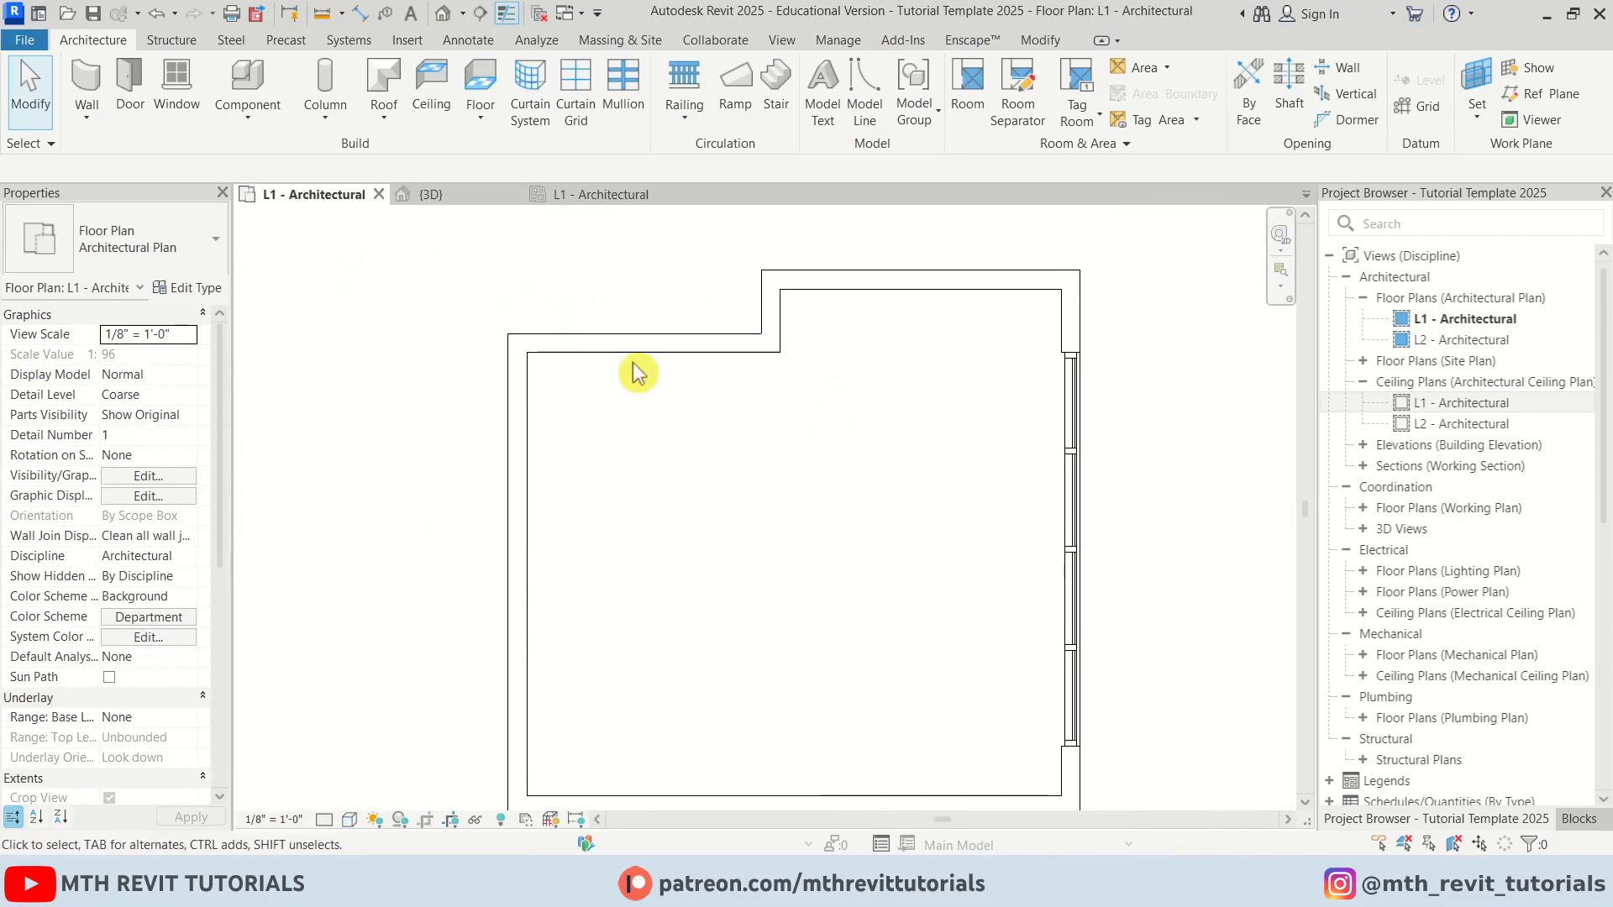
# Start a curtain wall and duplicate the Storefront type as a new type named Slats
pyautogui.click(86, 82)
pyautogui.click(188, 287)
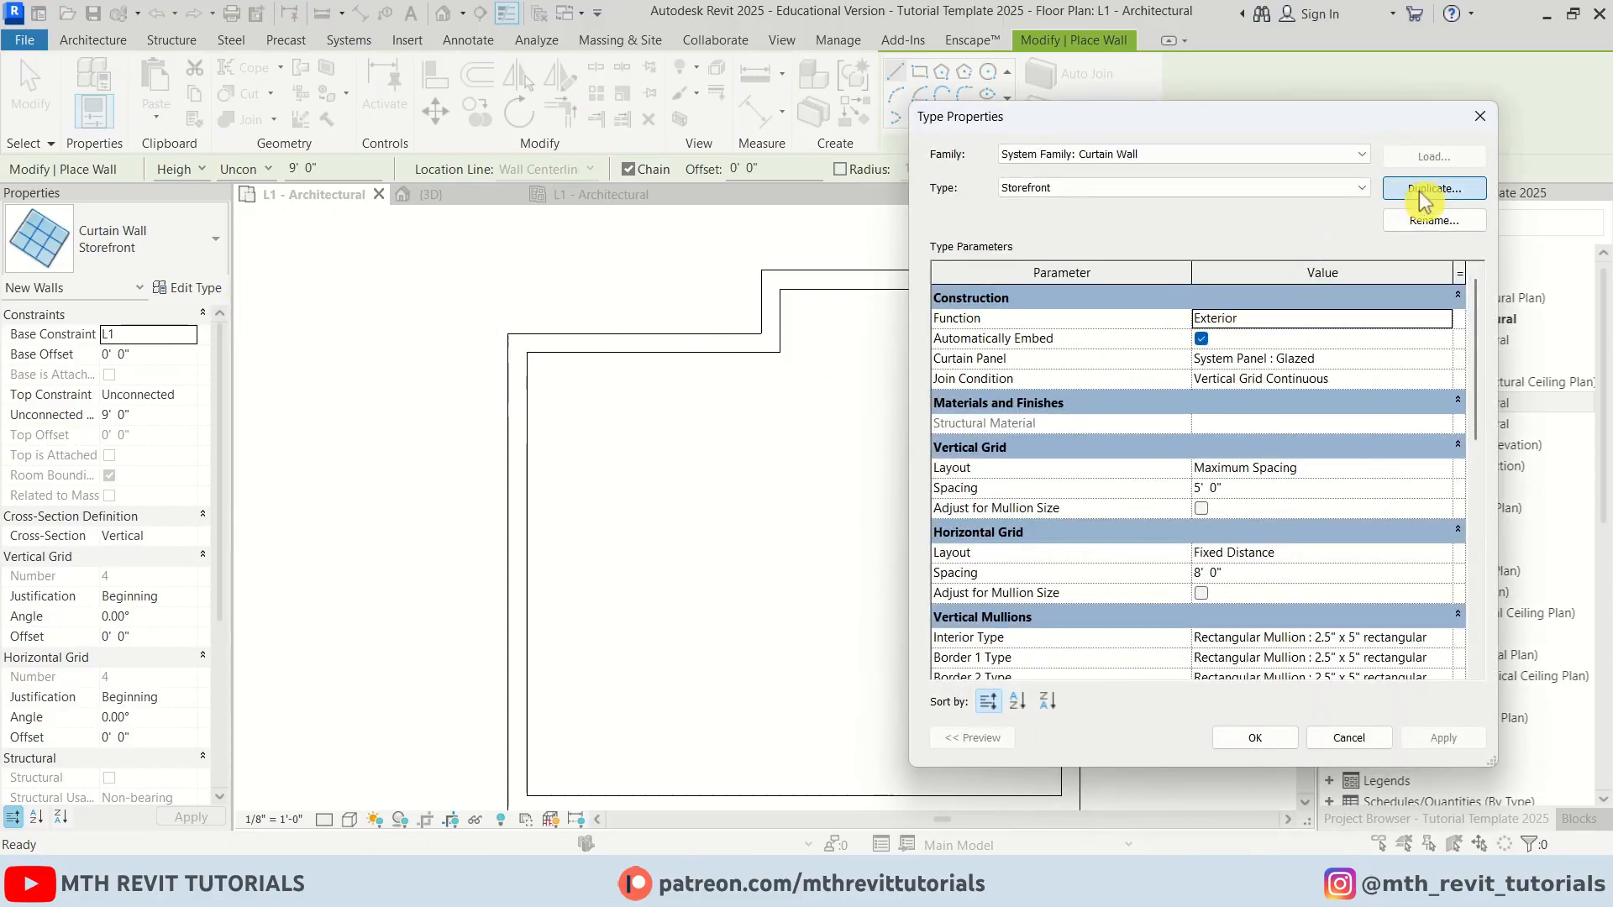
pyautogui.click(1434, 188)
pyautogui.click(1204, 484)
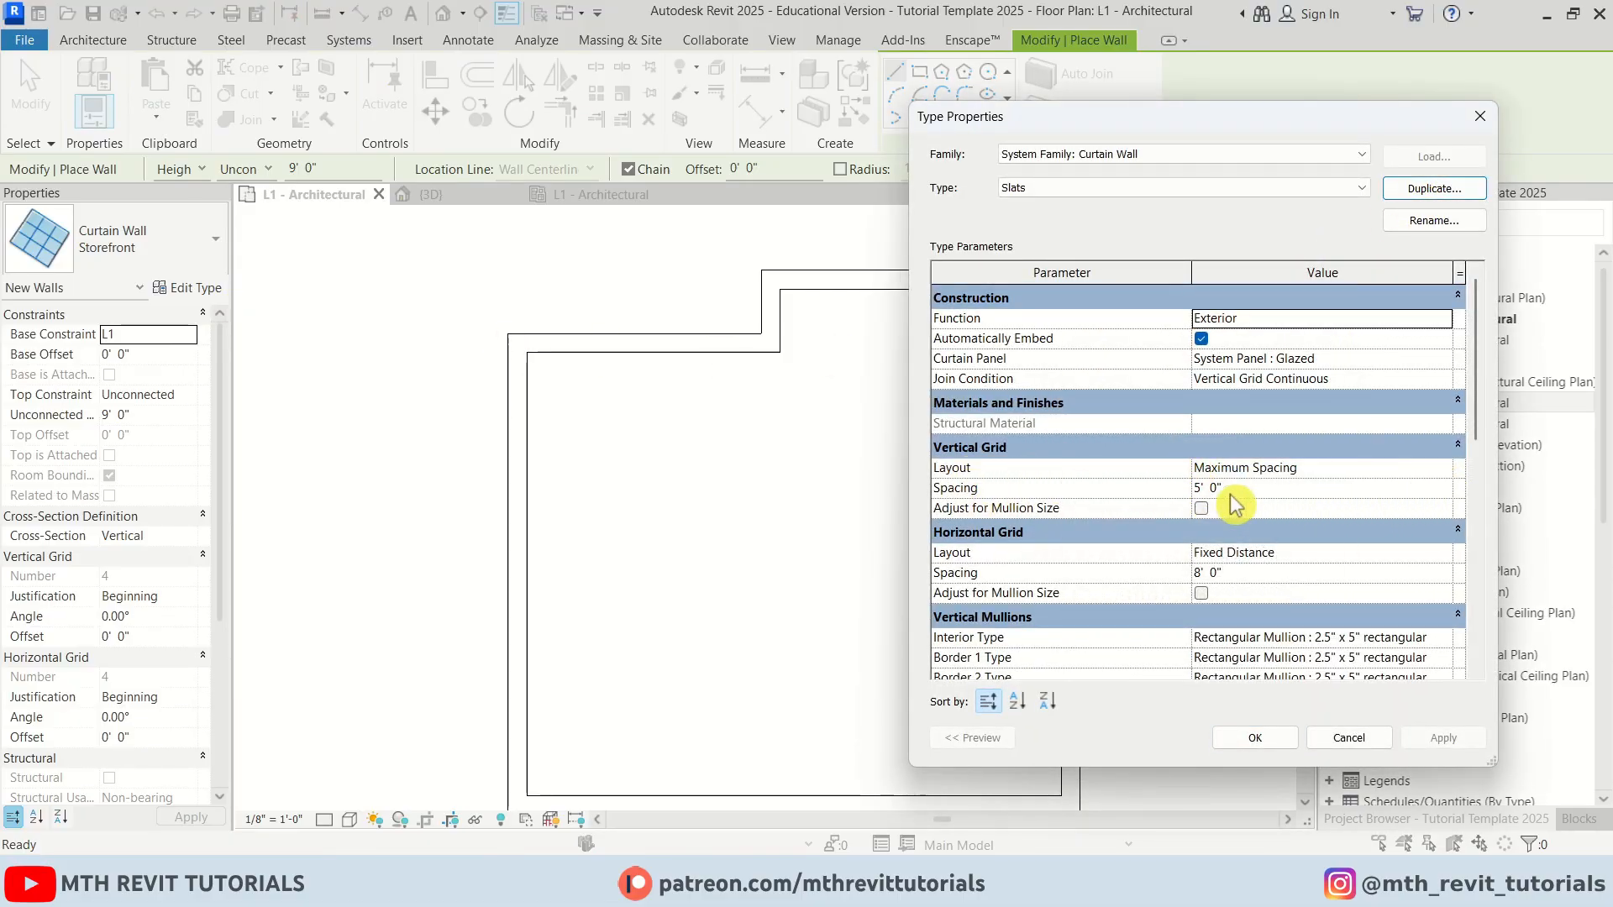
# Set the Slats vertical grid spacing to 0' 2" and the horizontal grid layout to None
pyautogui.moveTo(1214, 119); pyautogui.dragTo(853, 130)
pyautogui.click(863, 499)
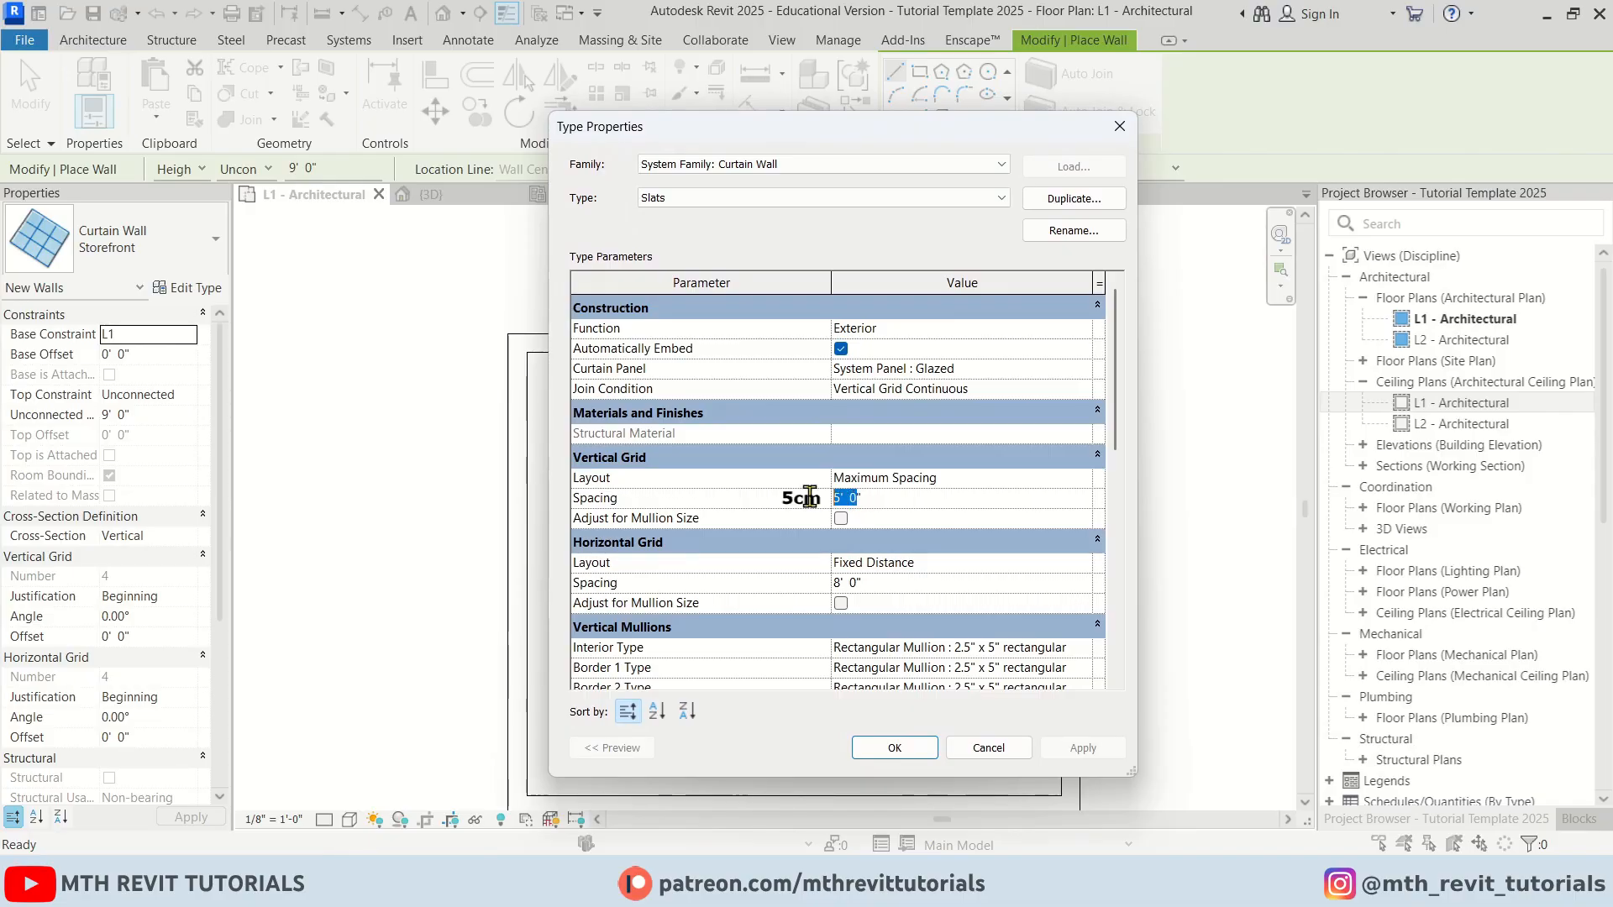
pyautogui.click(1082, 565)
pyautogui.click(1034, 583)
# Set all vertical mullion types to Rectangular Mullion : 1" Square and all horizontal mullion types to None
pyautogui.scroll(-2, 1033, 590)
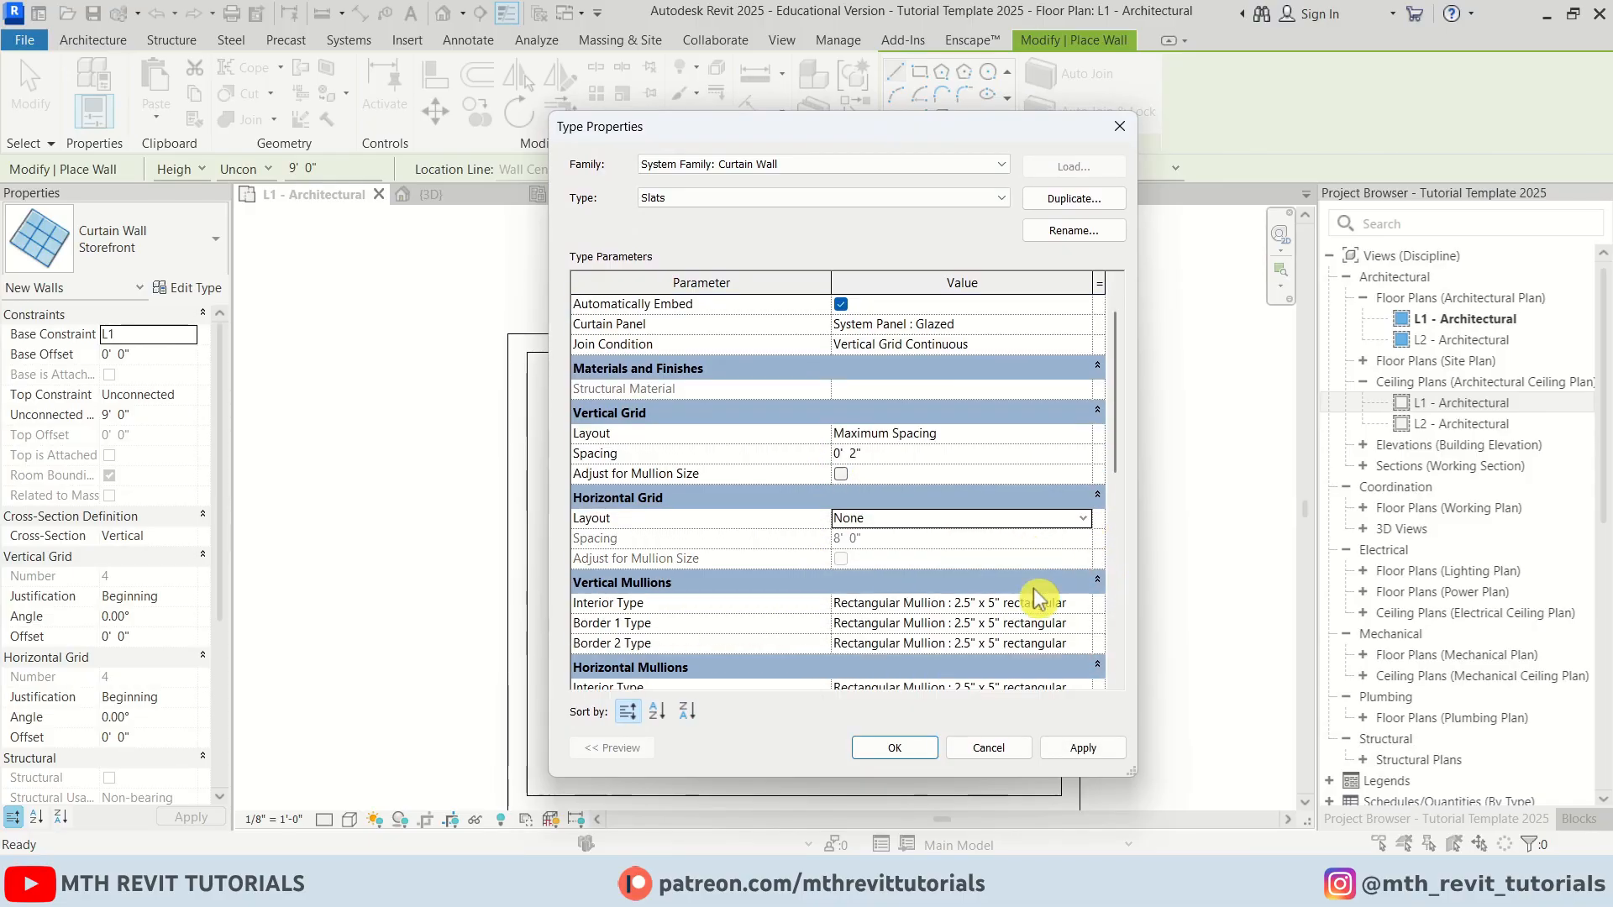
pyautogui.click(1083, 544)
pyautogui.click(983, 597)
pyautogui.click(1084, 563)
pyautogui.click(1015, 631)
pyautogui.click(1084, 583)
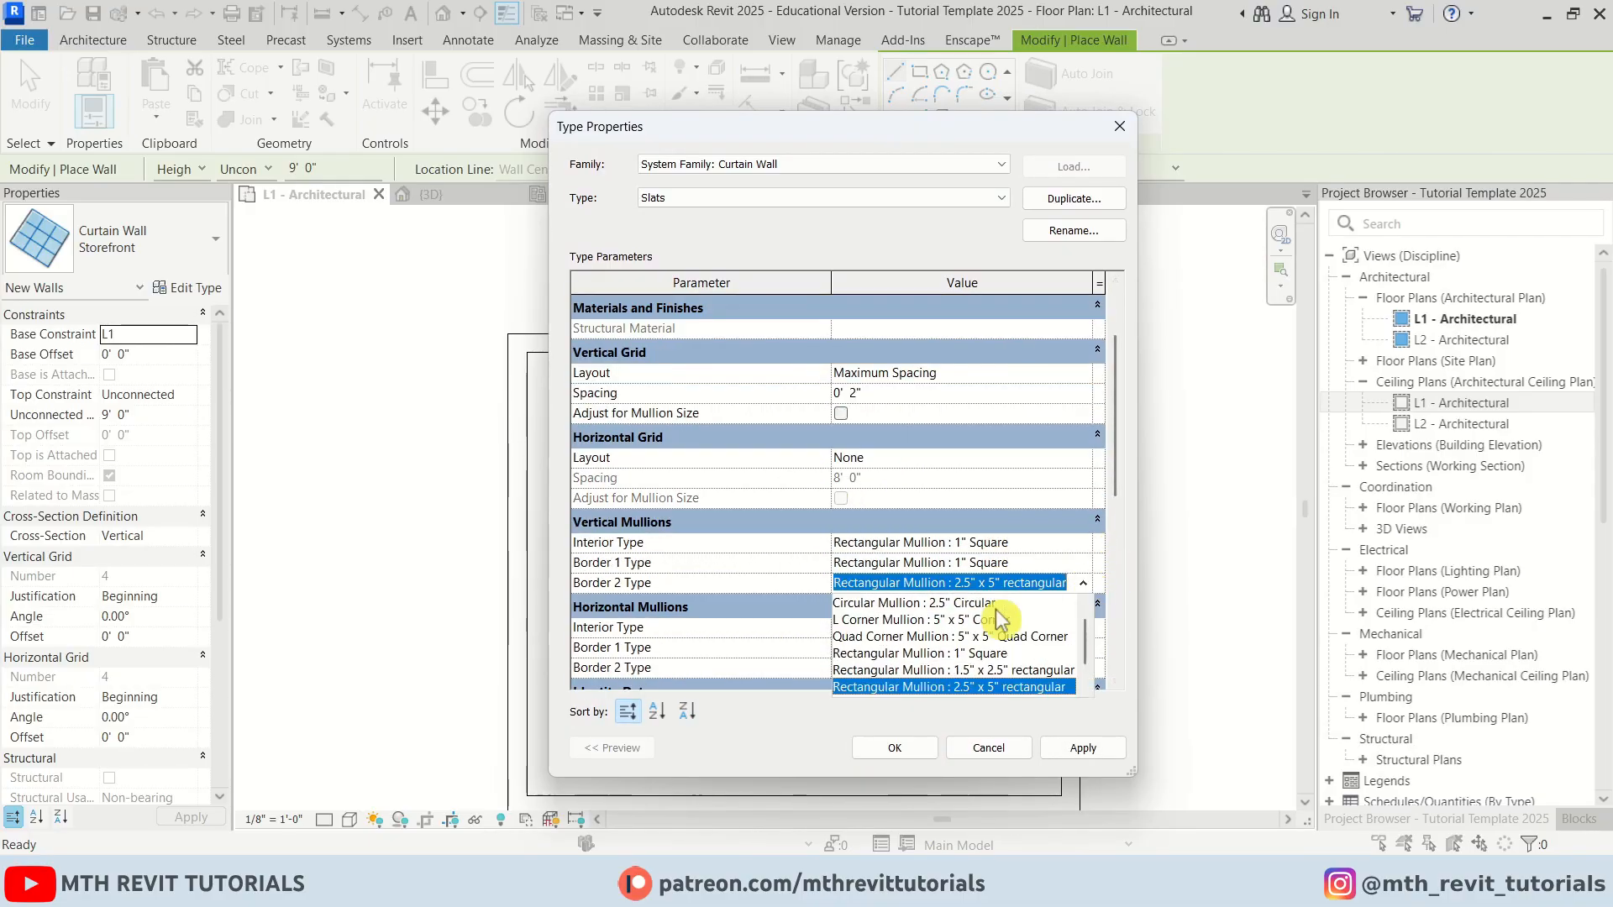
pyautogui.click(1016, 654)
pyautogui.click(1086, 628)
pyautogui.click(1036, 649)
pyautogui.click(1083, 648)
pyautogui.click(919, 677)
pyautogui.click(1082, 665)
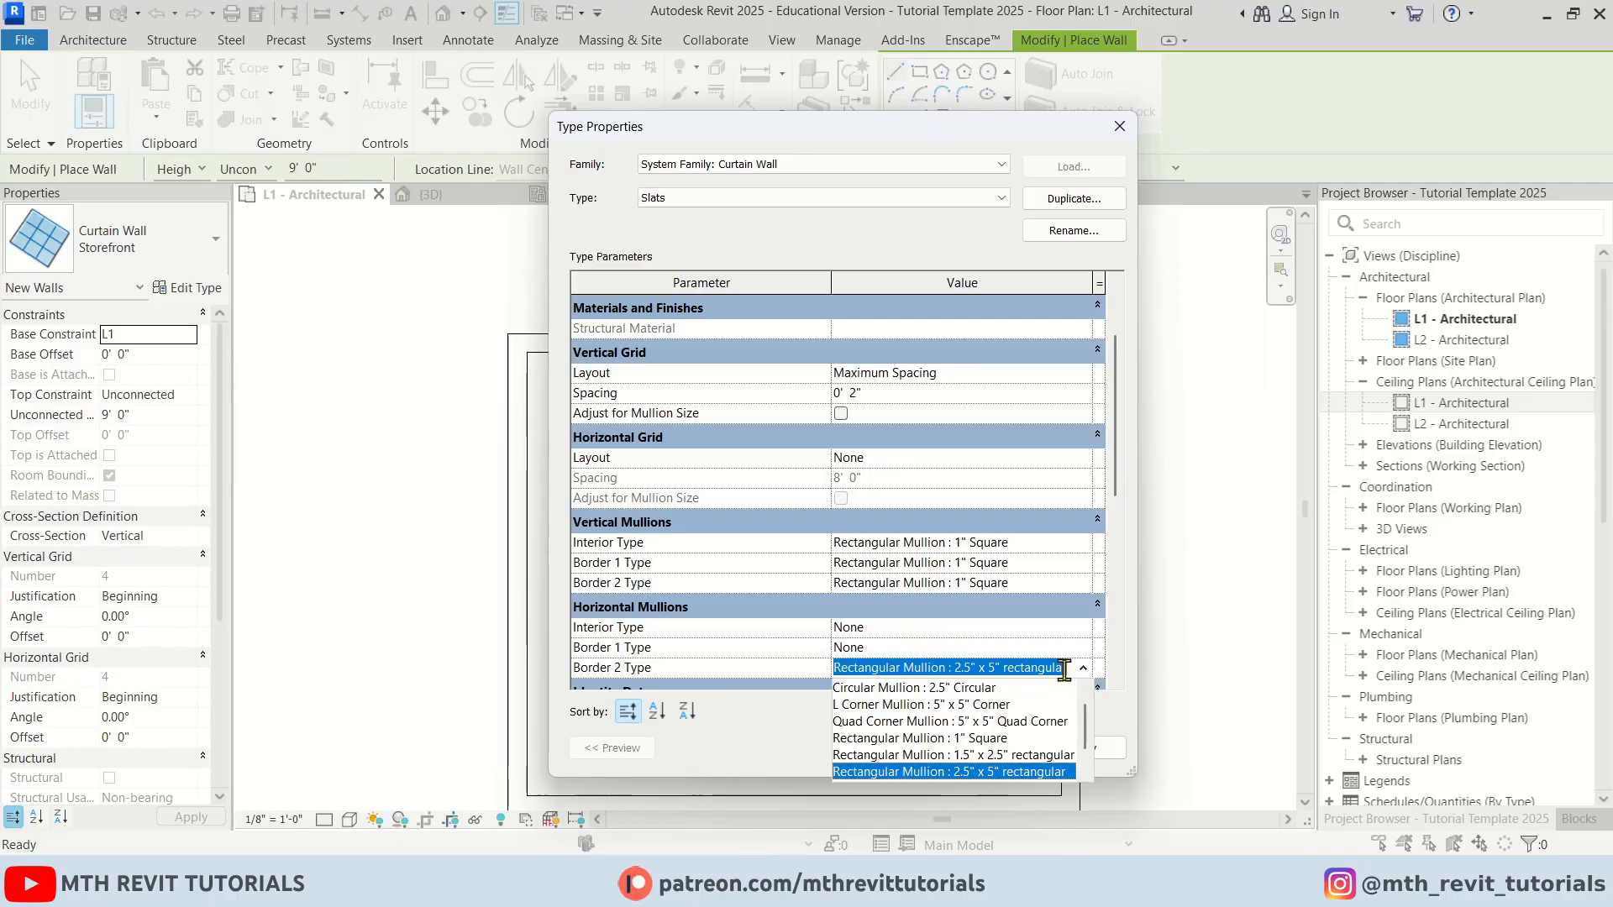
pyautogui.click(871, 693)
# Set the curtain panel to Empty System Panel : Empty, apply, and close the type properties
pyautogui.scroll(3, 756, 504)
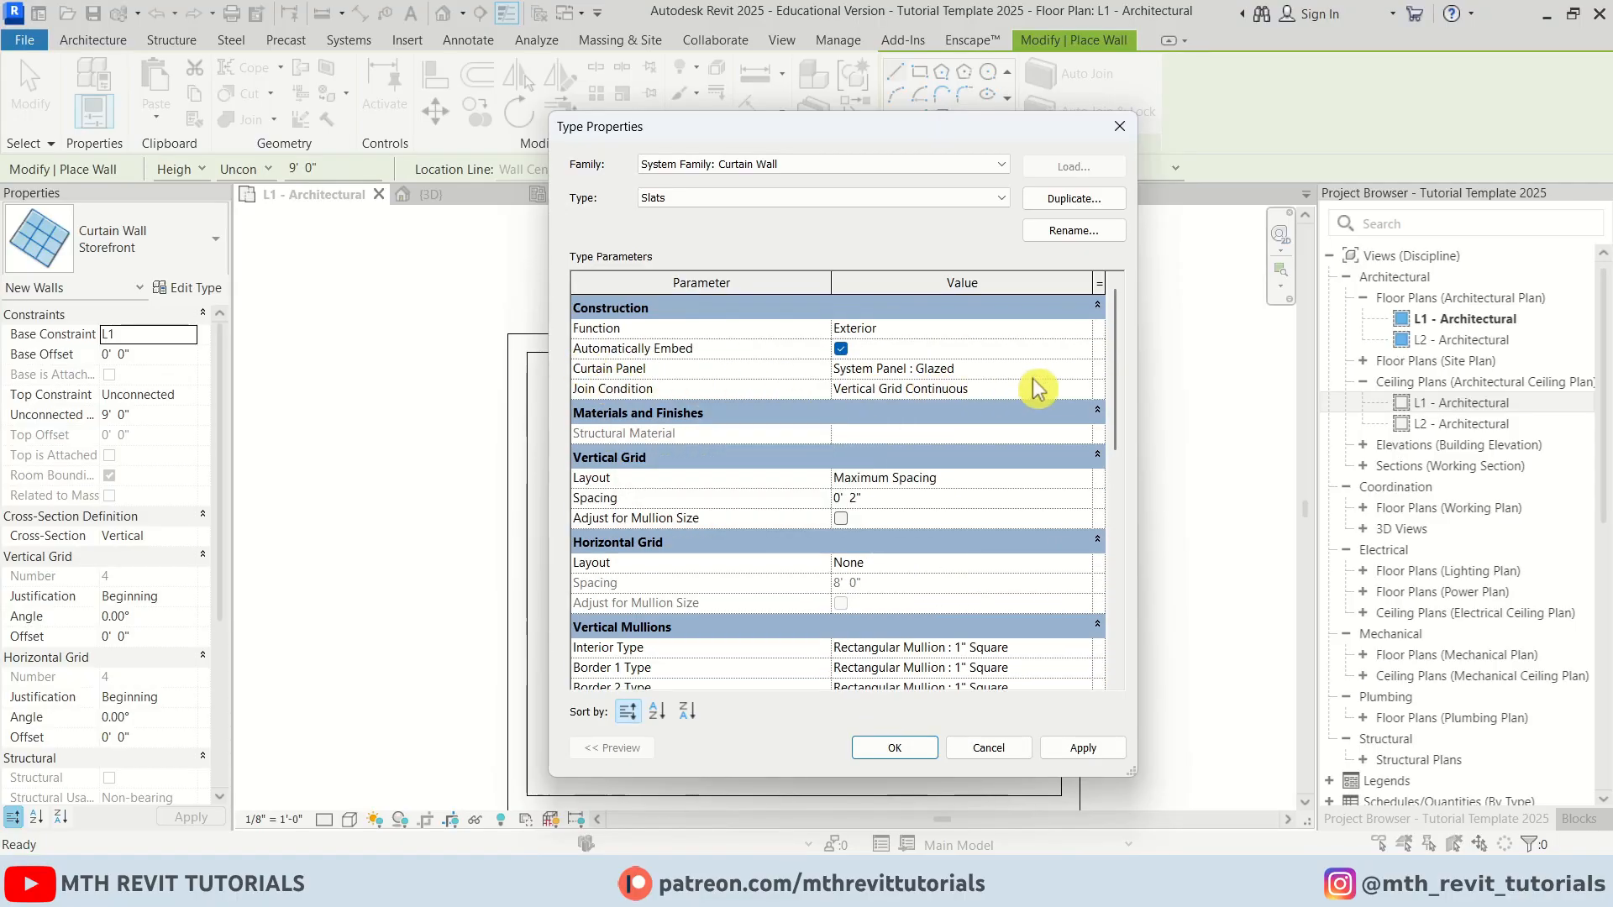
pyautogui.click(1083, 369)
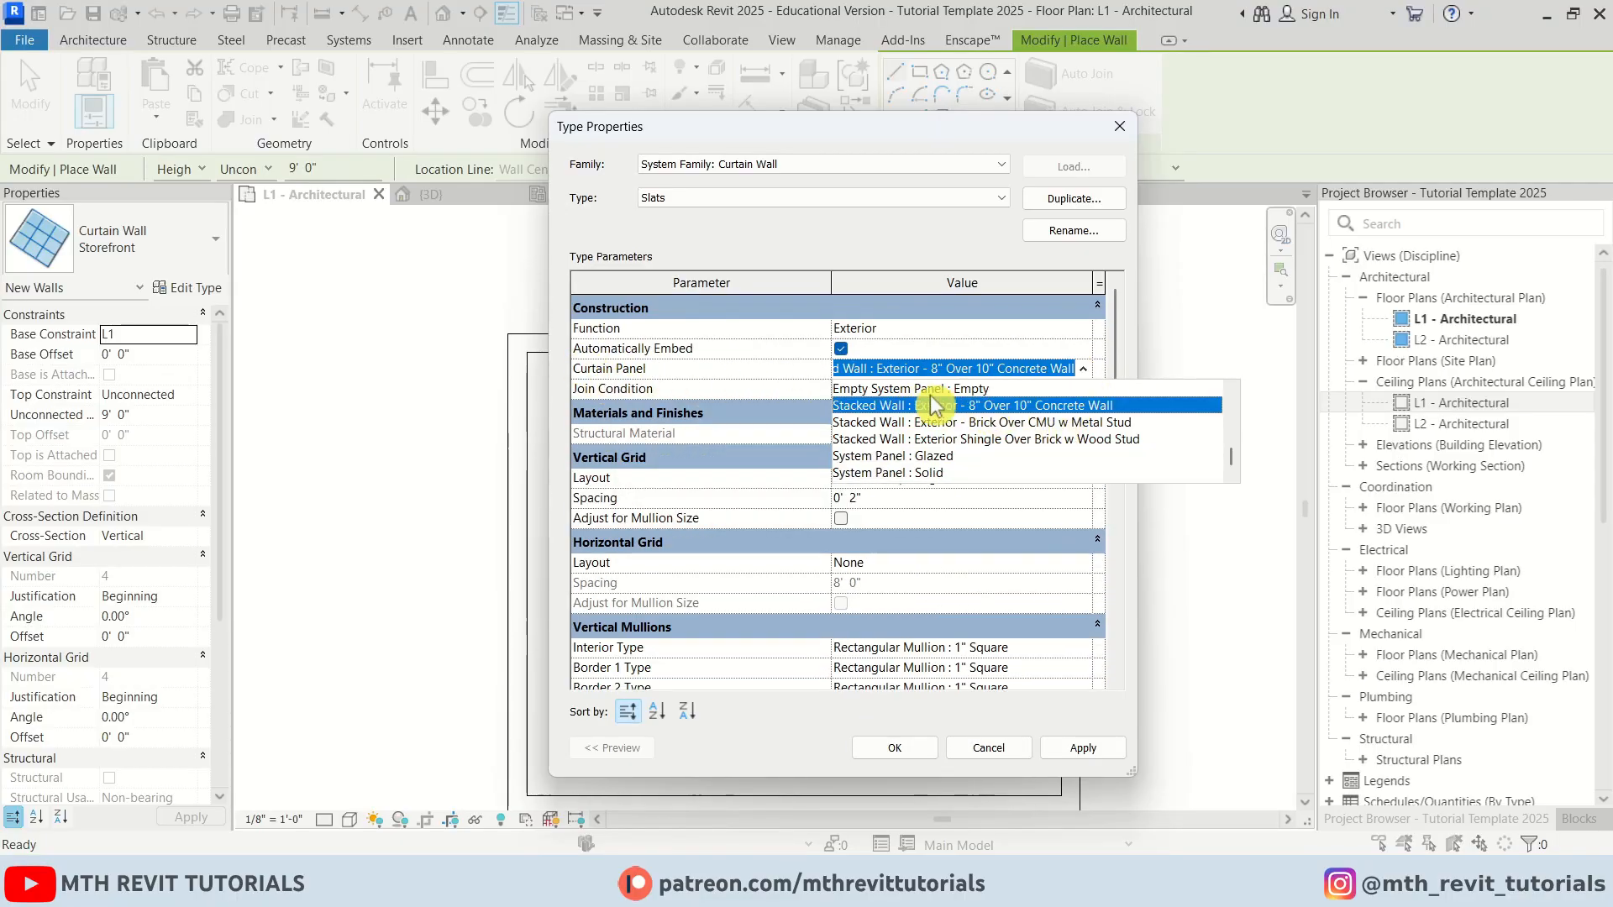
pyautogui.click(945, 406)
pyautogui.click(1079, 750)
pyautogui.click(895, 749)
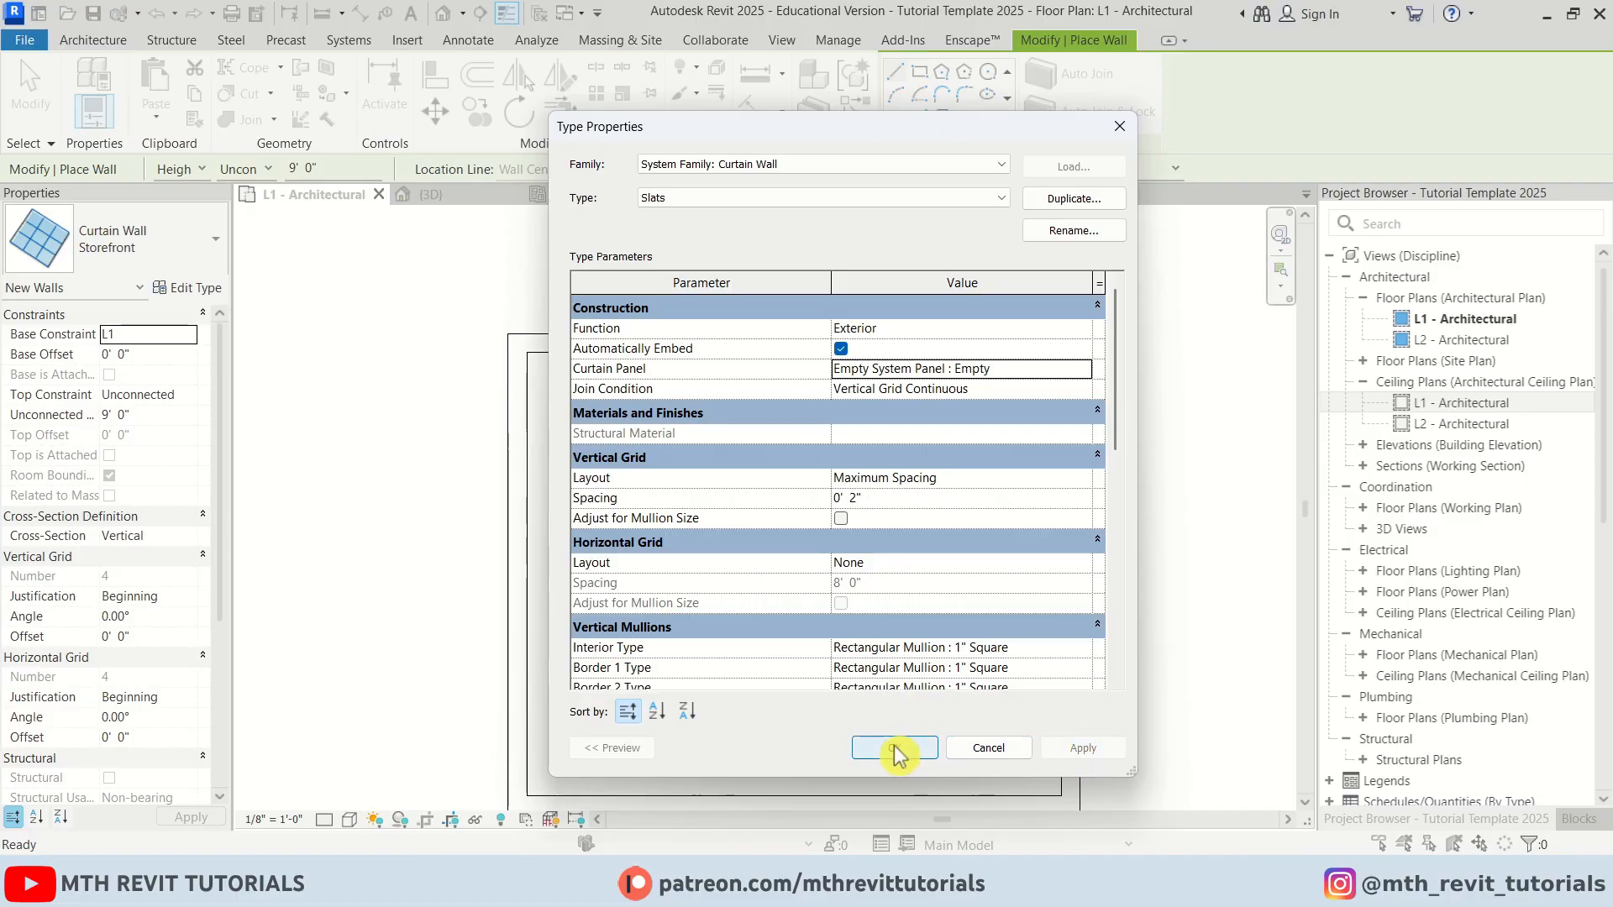
# Draw a Slats curtain wall about 5' 9" long along the inside of the upper-left wall
pyautogui.scroll(3, 673, 344)
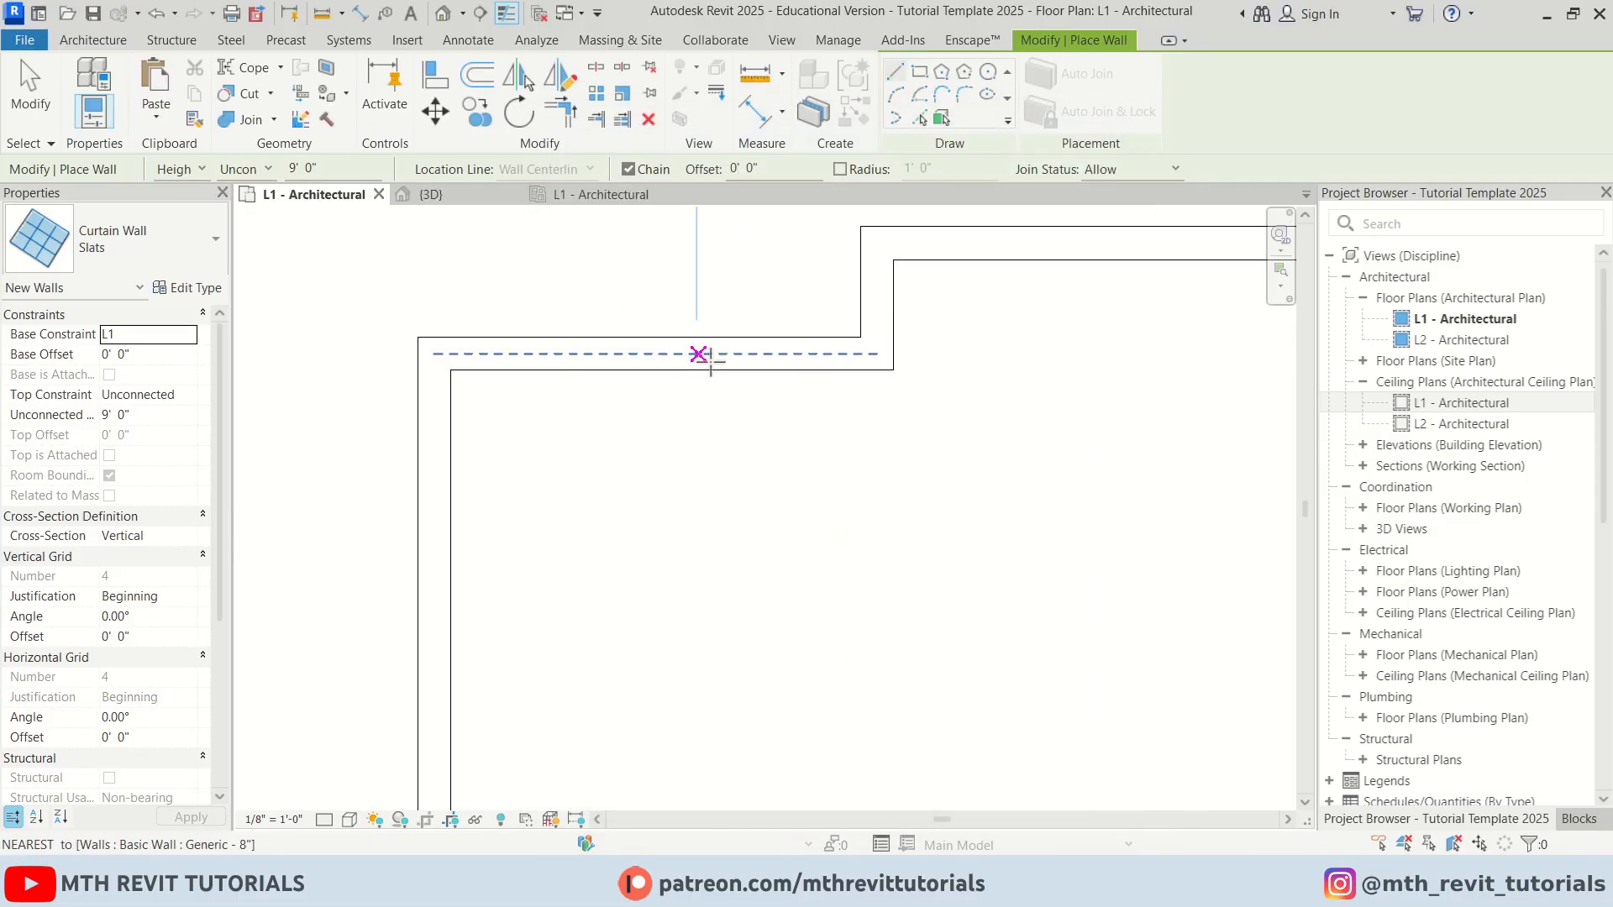
pyautogui.click(740, 381)
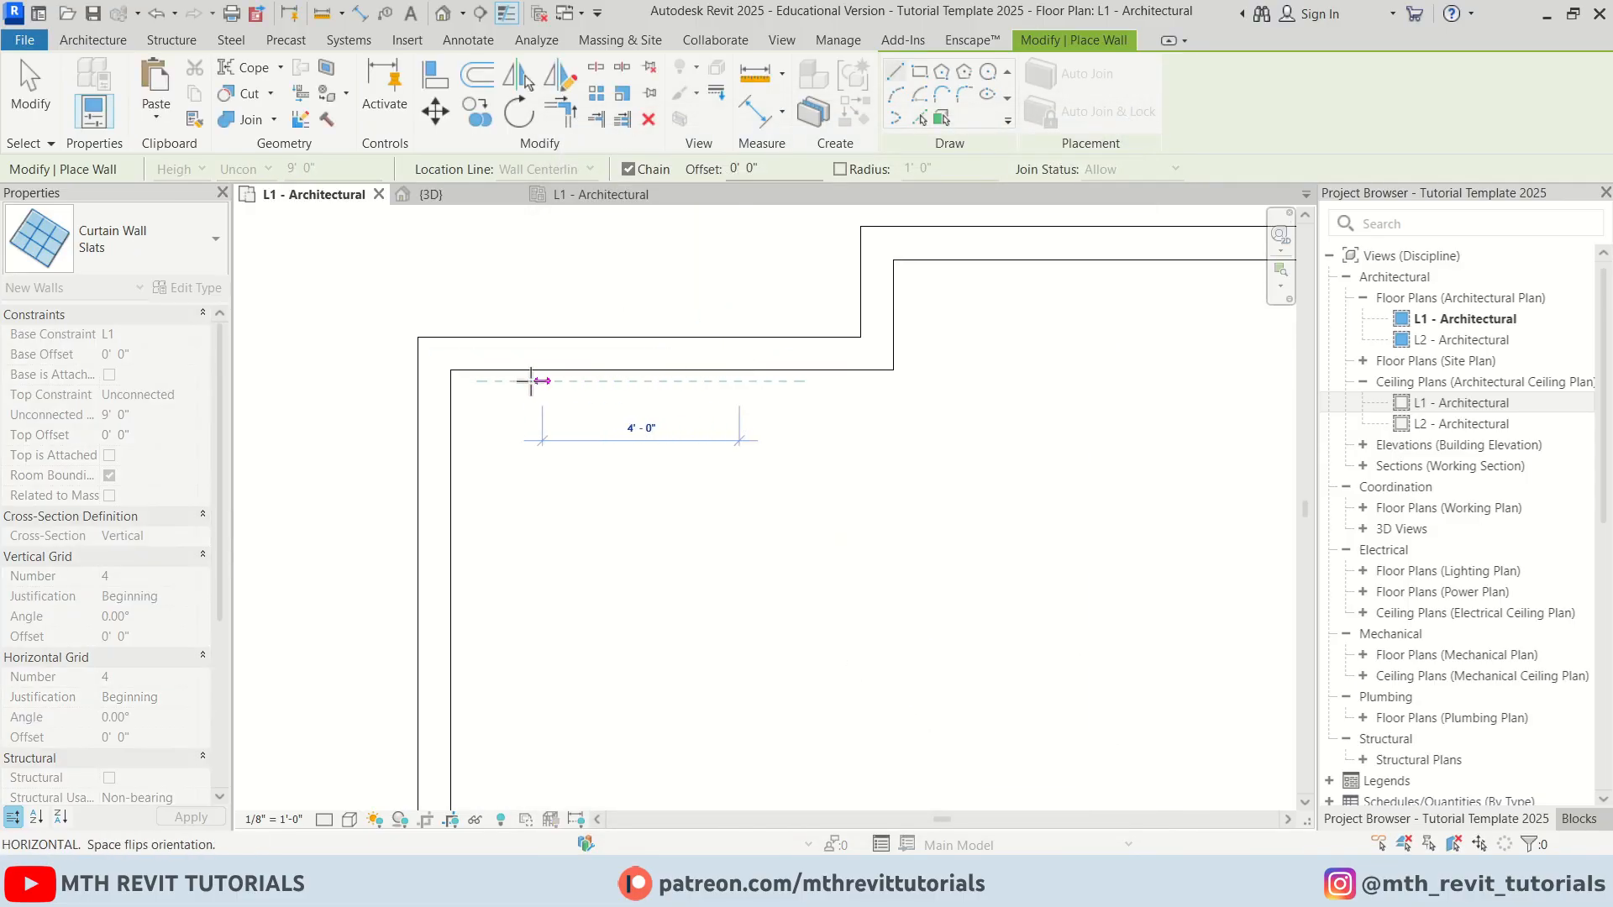
pyautogui.click(458, 380)
pyautogui.press('Escape')
pyautogui.press('Escape')
# Move the slats curtain wall to reposition it against the upper wall
pyautogui.scroll(5, 736, 374)
pyautogui.click(737, 409)
pyautogui.press('m')
pyautogui.press('v')
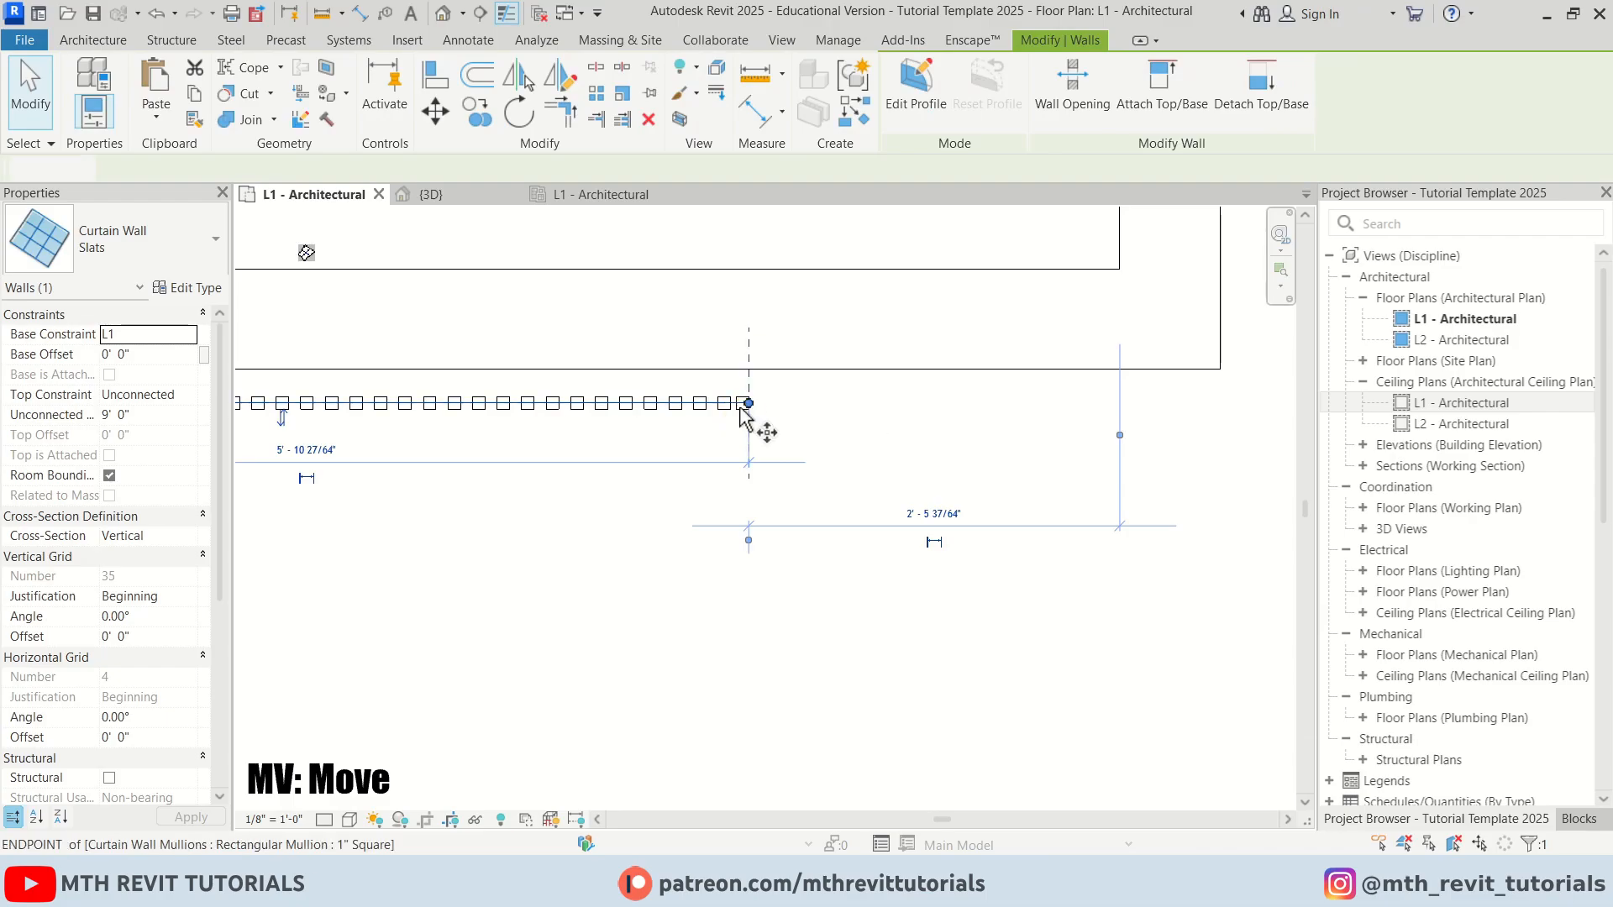
pyautogui.click(749, 403)
pyautogui.click(761, 369)
pyautogui.click(841, 468)
pyautogui.scroll(-6, 632, 392)
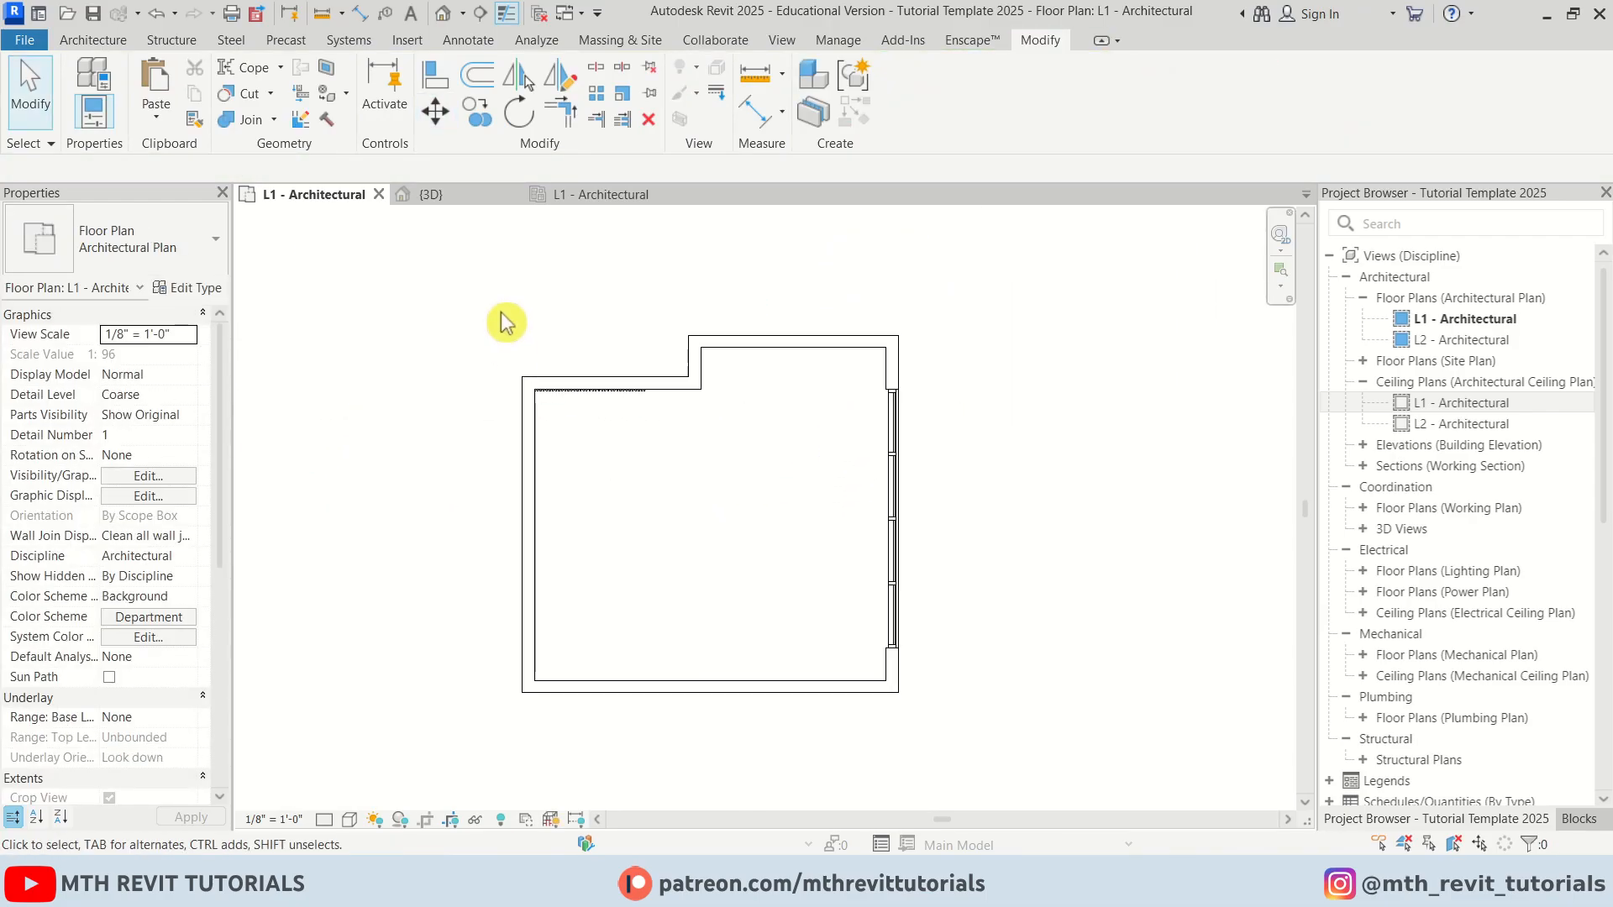
# Place a horizontal building section cutting across the whole plan through the slats
pyautogui.click(479, 18)
pyautogui.click(442, 463)
pyautogui.click(1017, 462)
pyautogui.press('Escape')
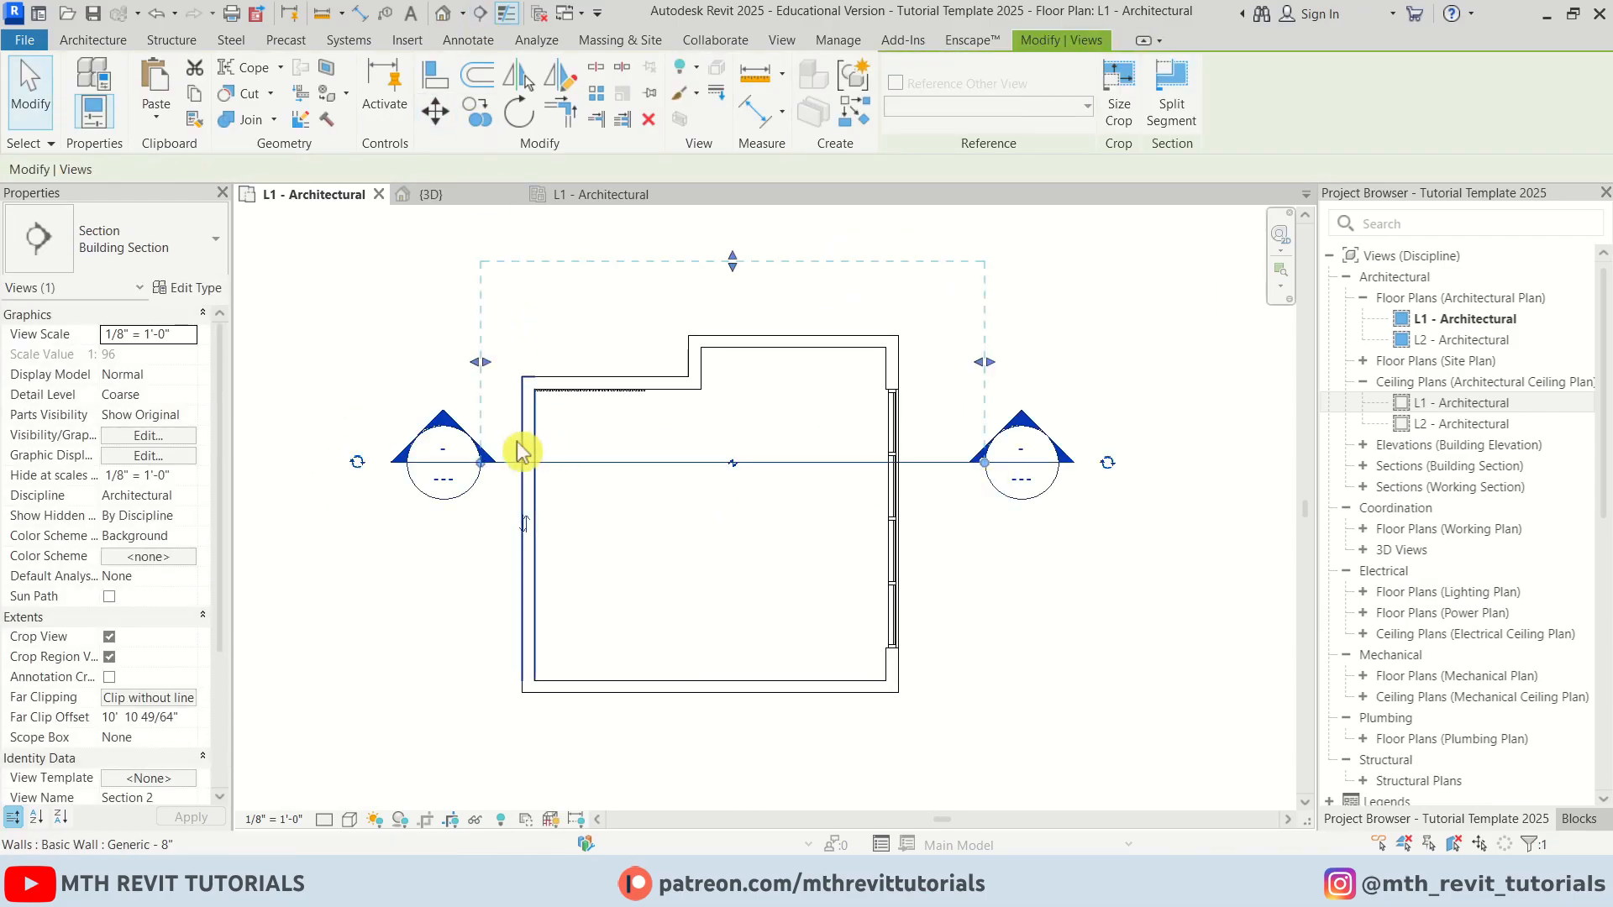
pyautogui.press('Escape')
# Open Section 2 and stretch the slats curtain wall's top up to an 11' 0" height
pyautogui.doubleClick(448, 424)
pyautogui.scroll(5, 605, 511)
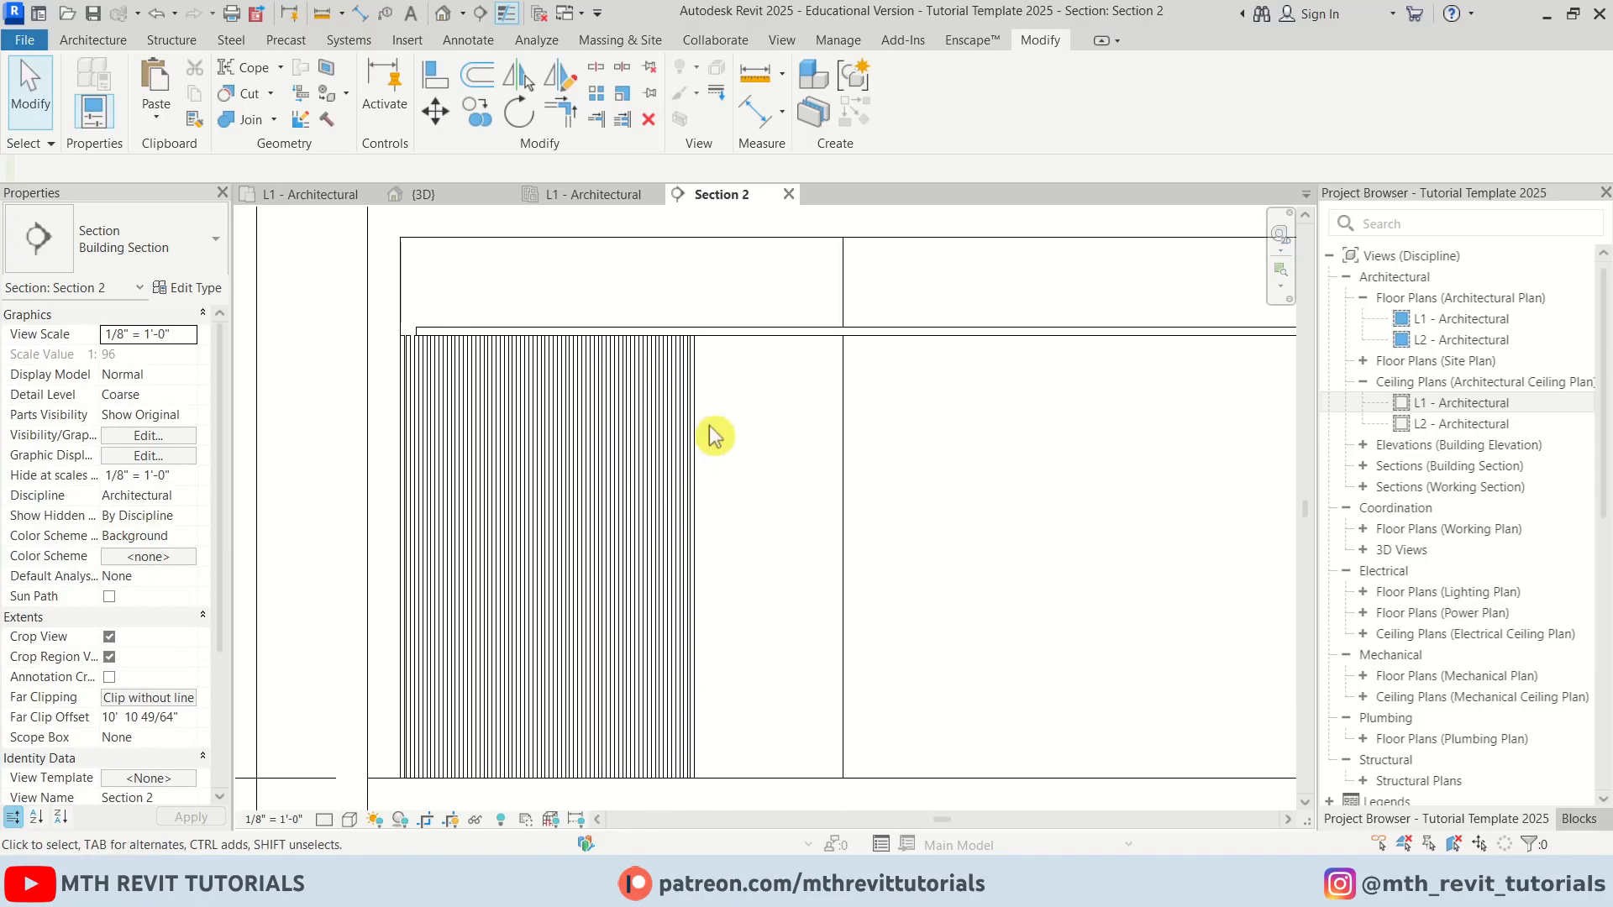
pyautogui.click(702, 440)
pyautogui.scroll(2, 526, 316)
pyautogui.moveTo(526, 313); pyautogui.dragTo(556, 212)
pyautogui.scroll(-3, 534, 306)
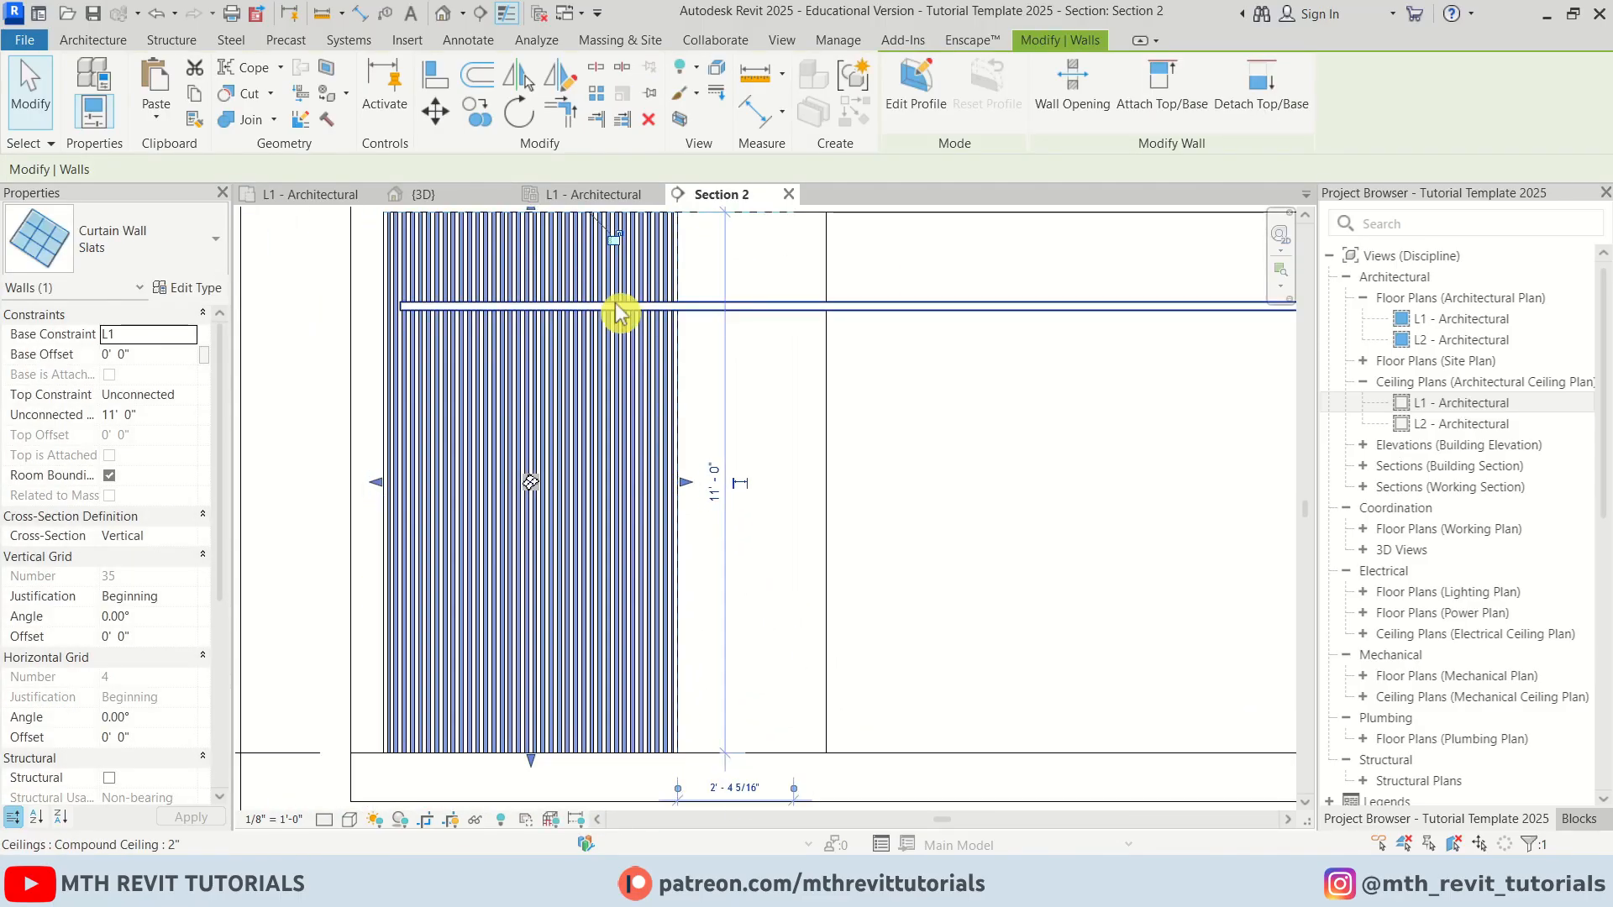
pyautogui.click(727, 385)
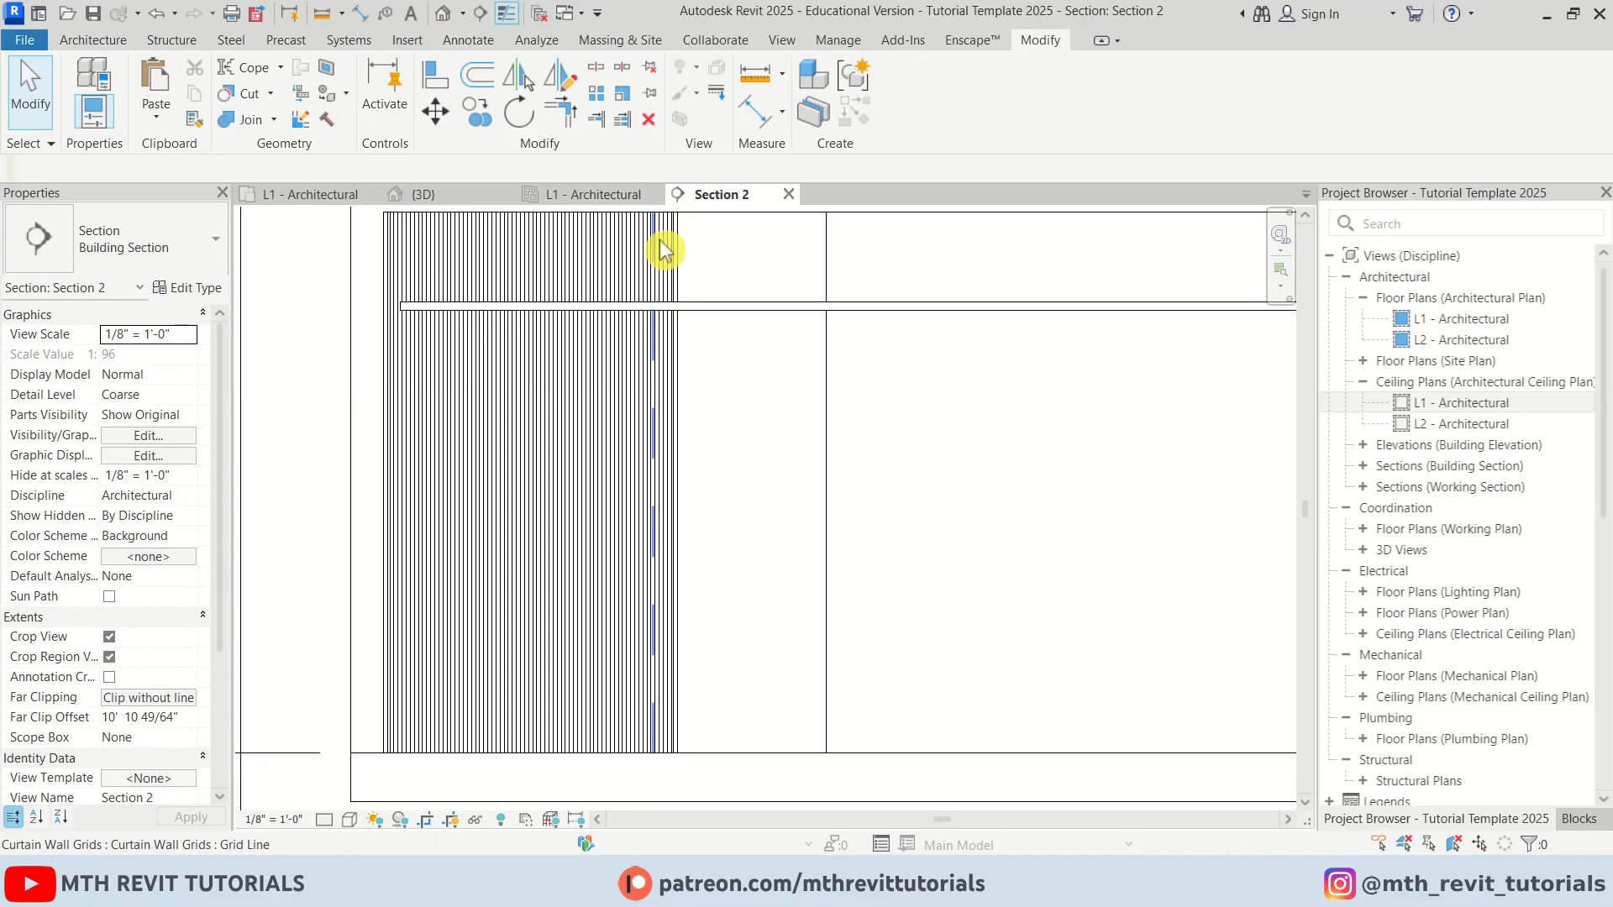
pyautogui.scroll(-3, 796, 540)
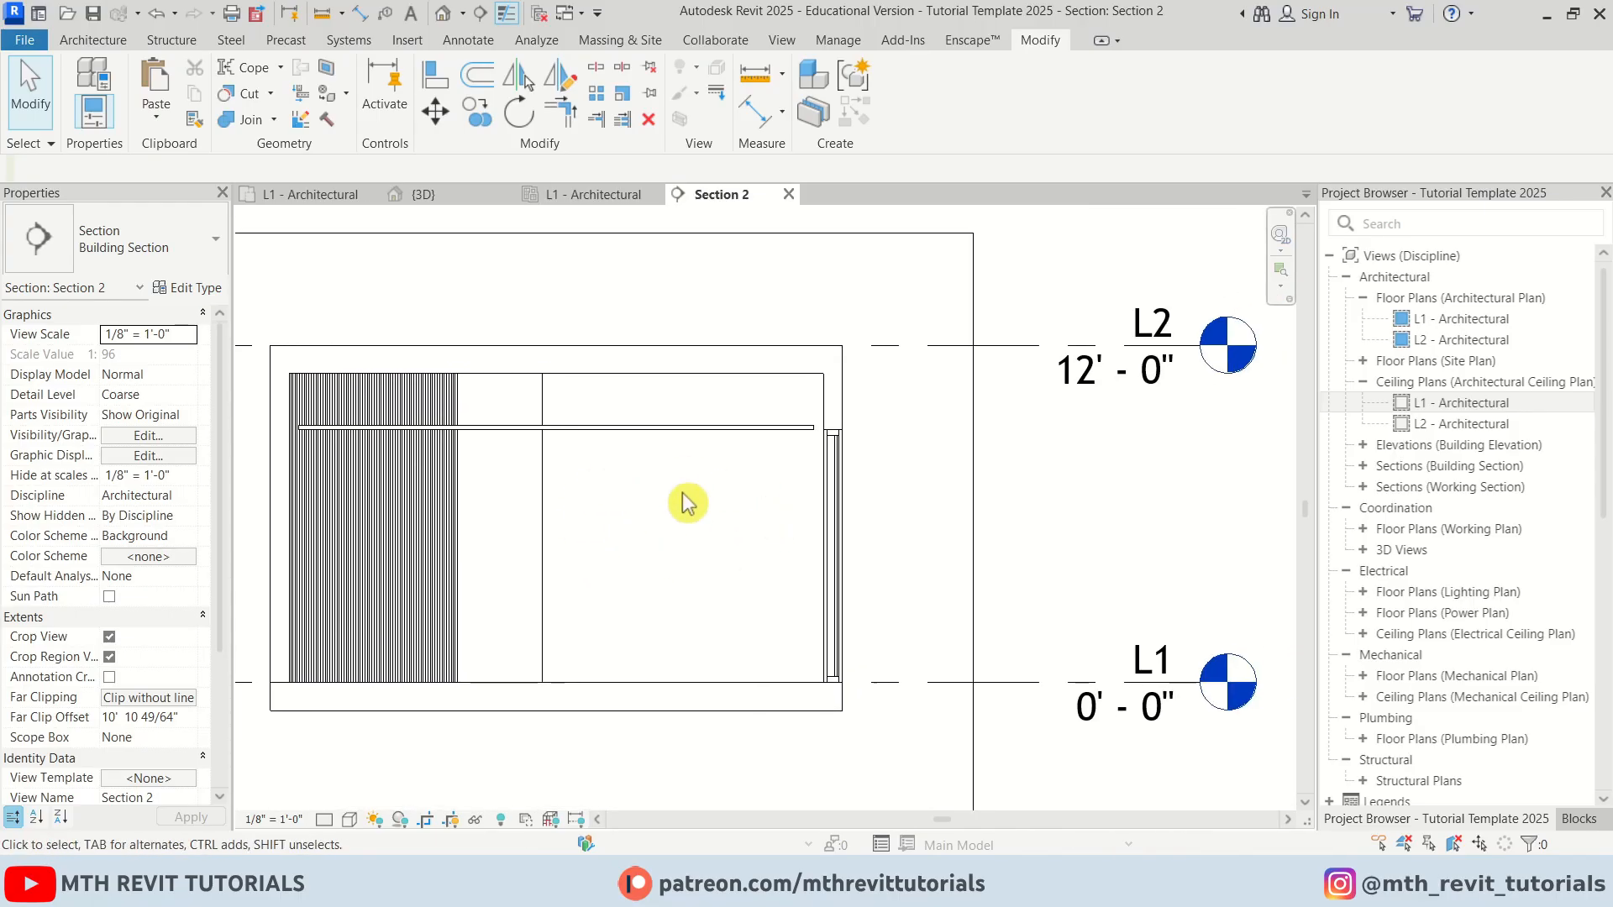
pyautogui.scroll(2, 669, 654)
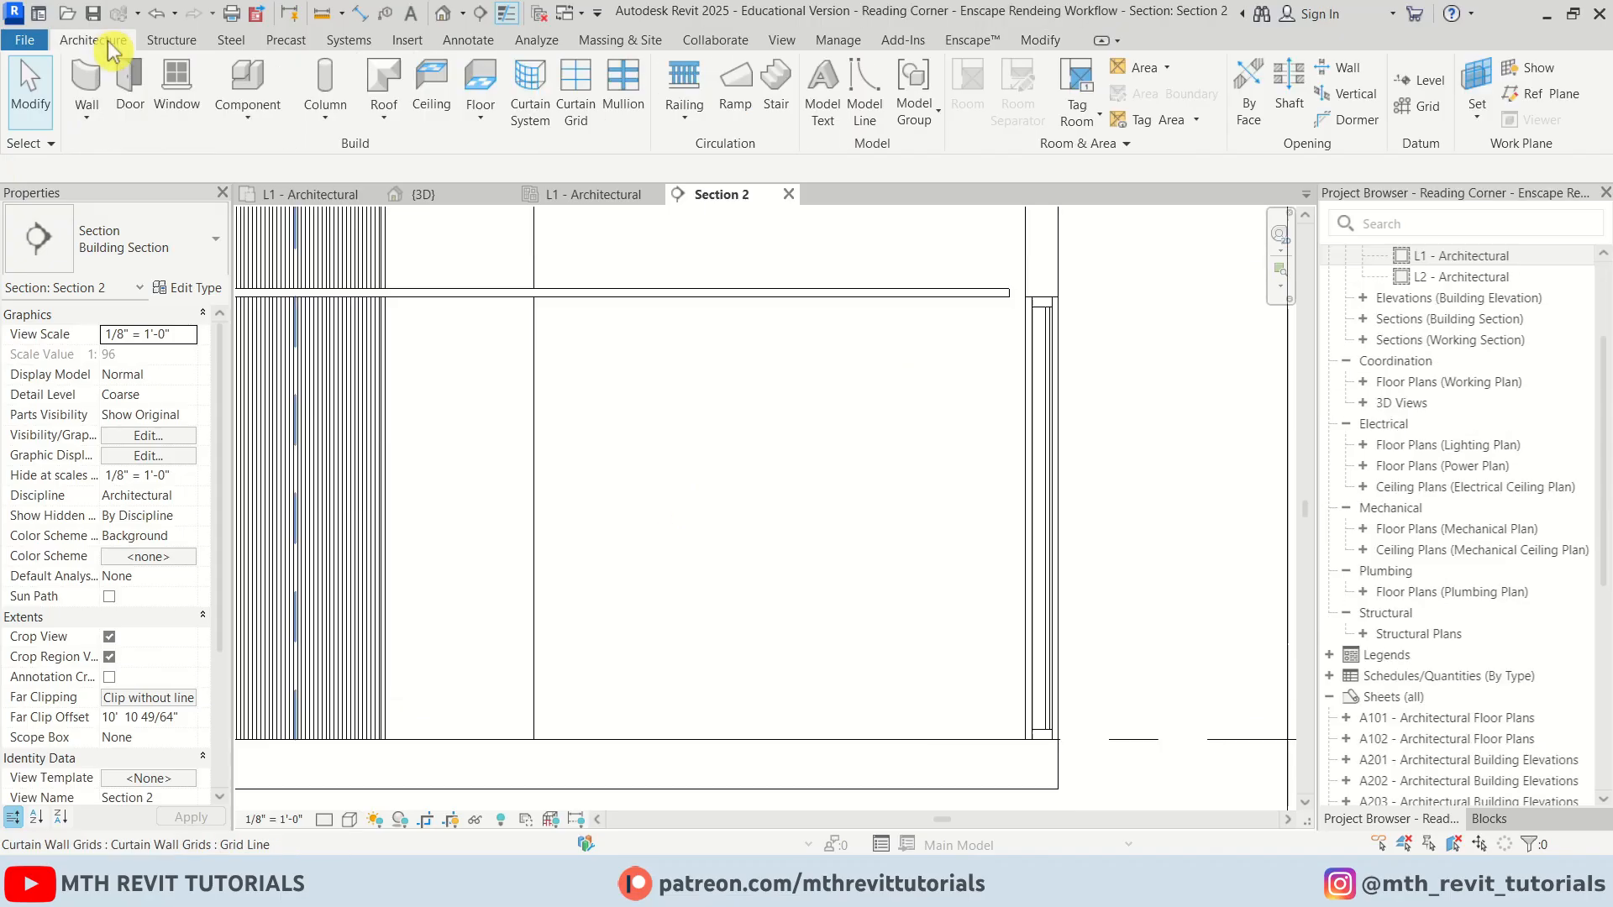
pyautogui.click(252, 130)
pyautogui.click(348, 201)
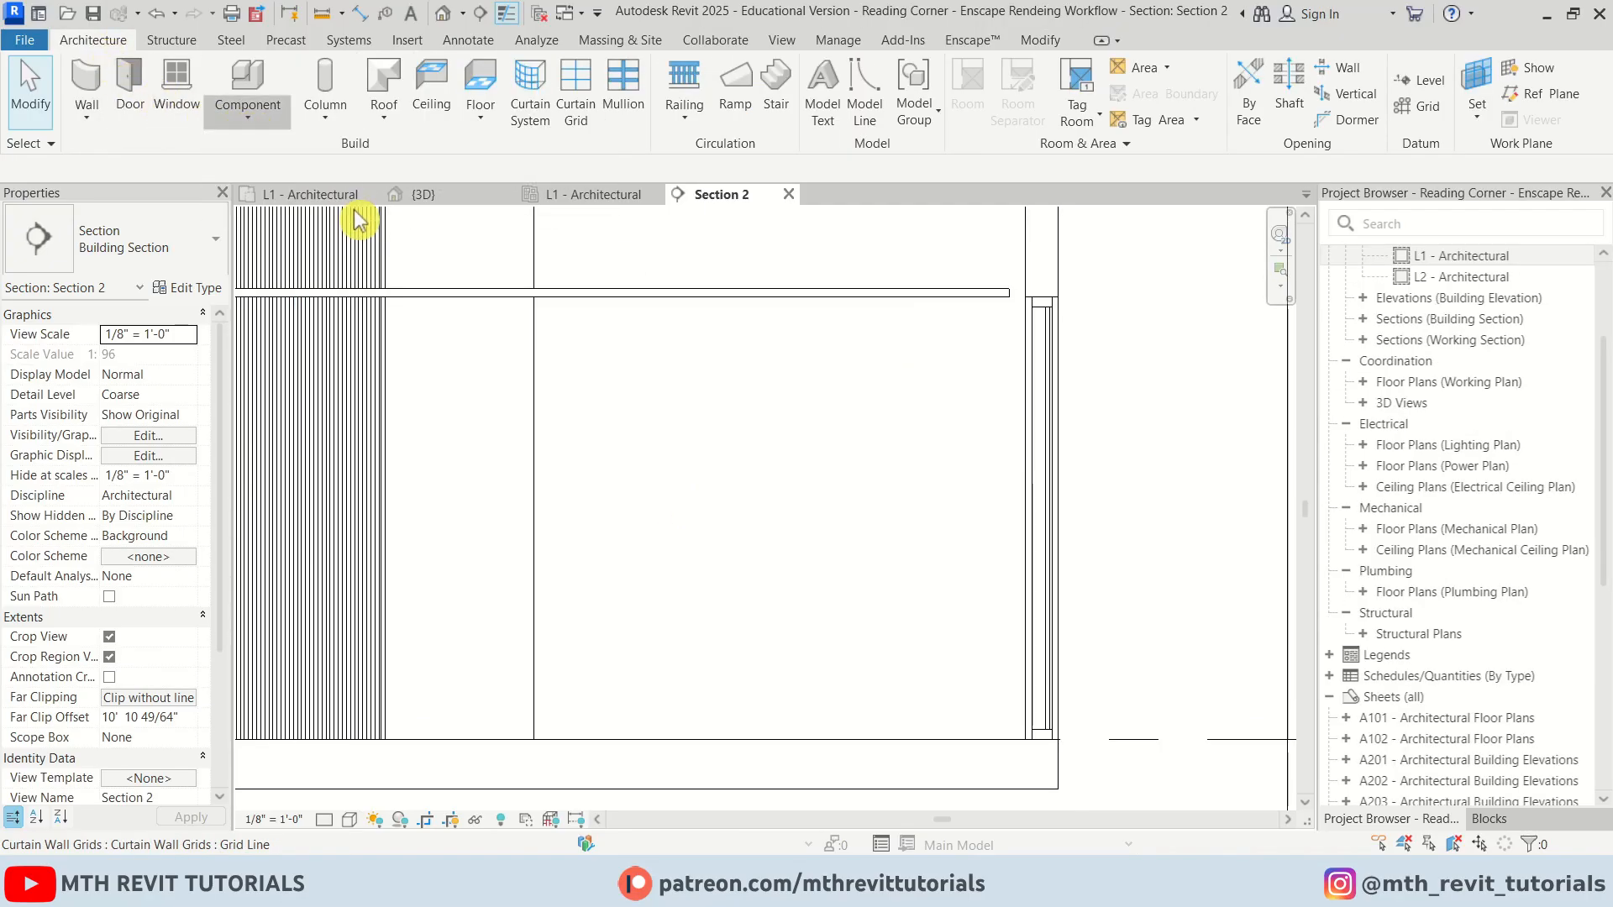
# Start a new in-place model in the Generic Models category, accepting the default name
pyautogui.click(756, 422)
pyautogui.press('g')
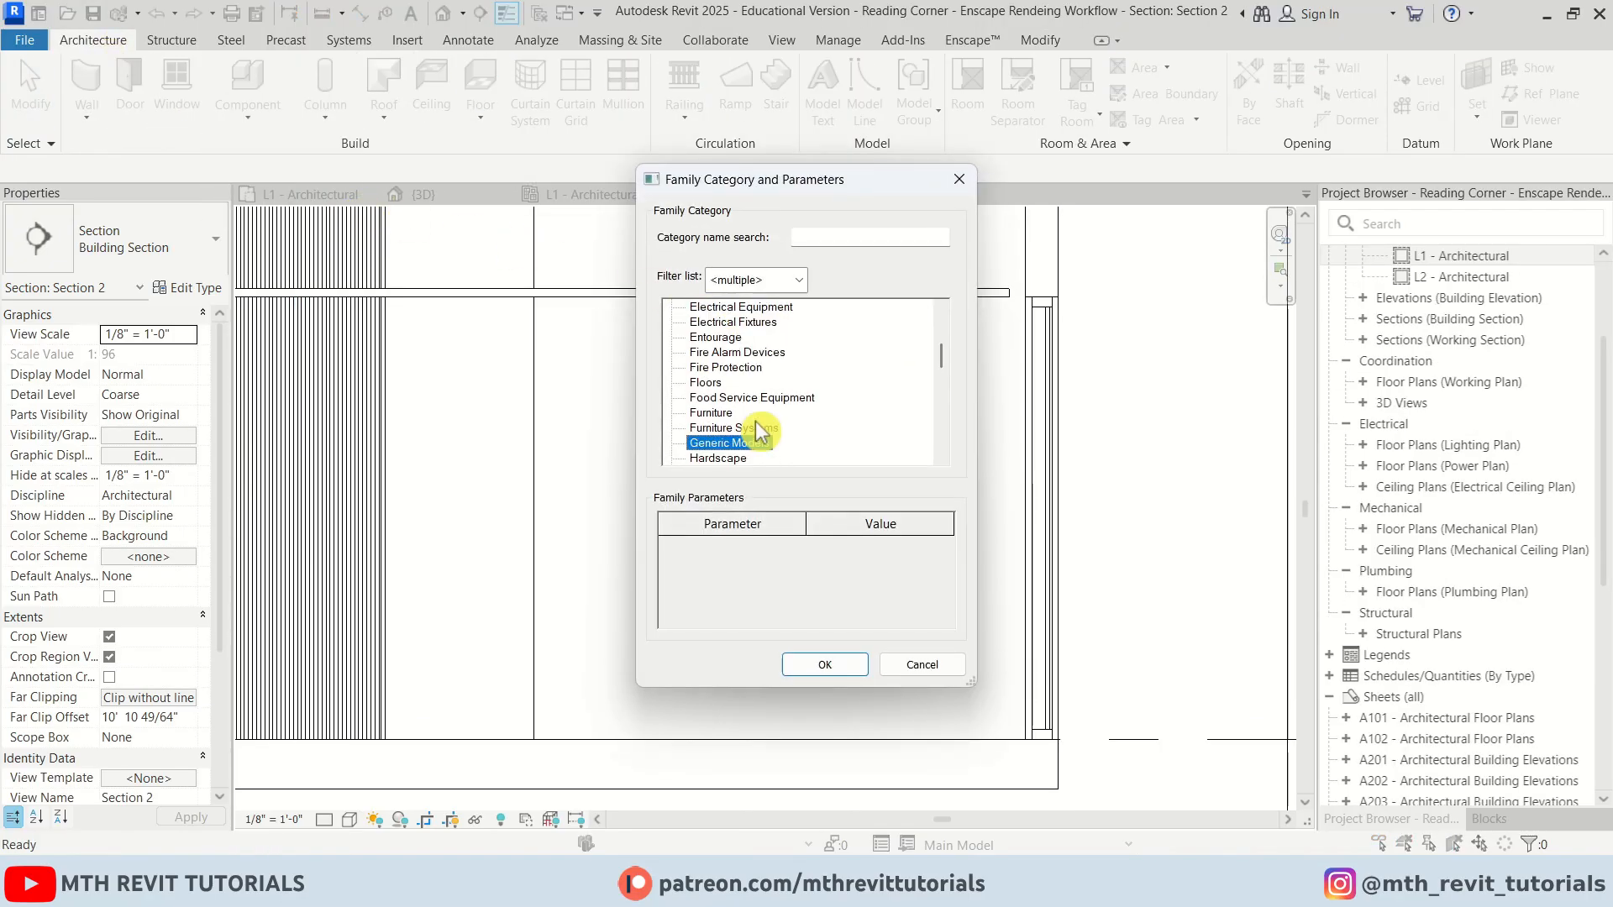
pyautogui.click(820, 668)
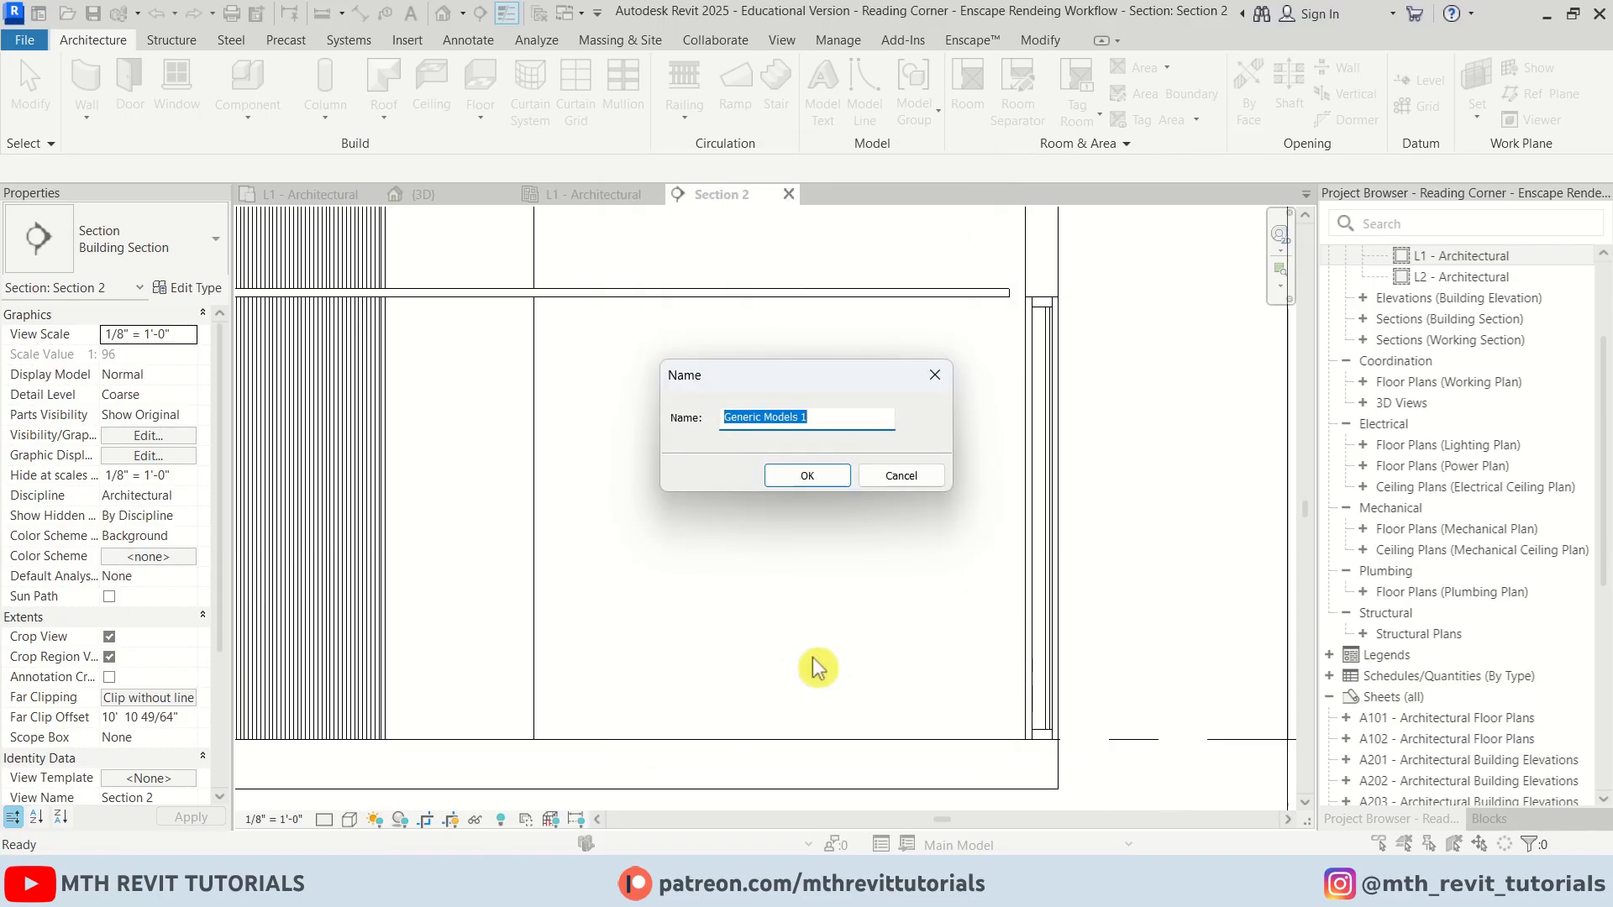
pyautogui.click(809, 476)
pyautogui.moveTo(824, 474); pyautogui.dragTo(790, 412, button='middle')
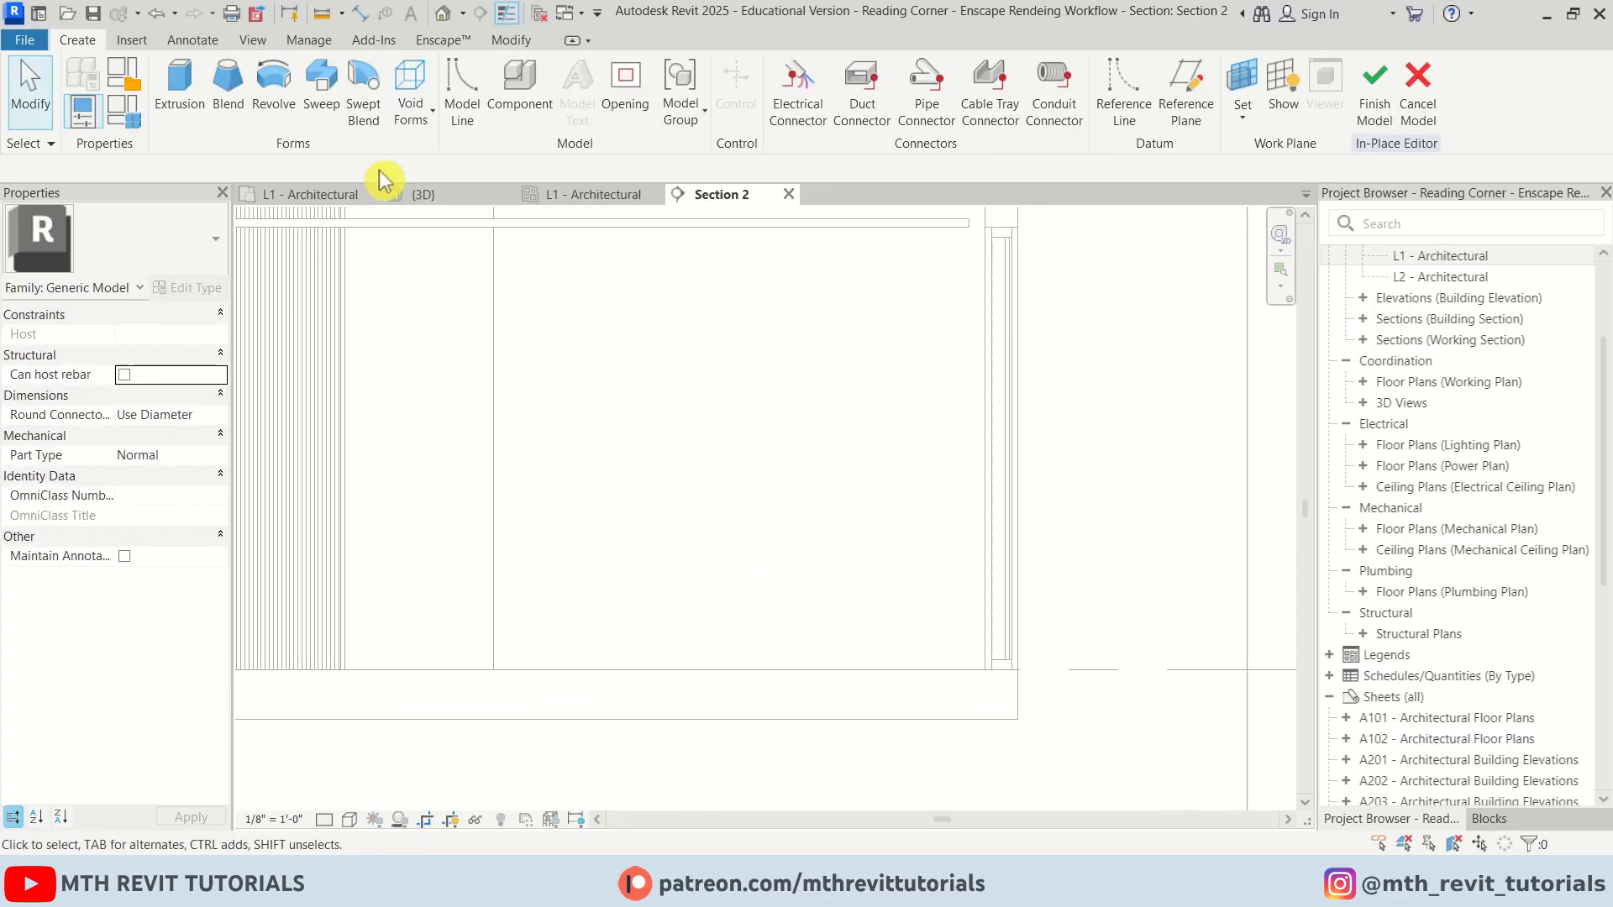
# Start a Sweep and set its work plane by picking the wall face in the section
pyautogui.click(332, 113)
pyautogui.click(831, 132)
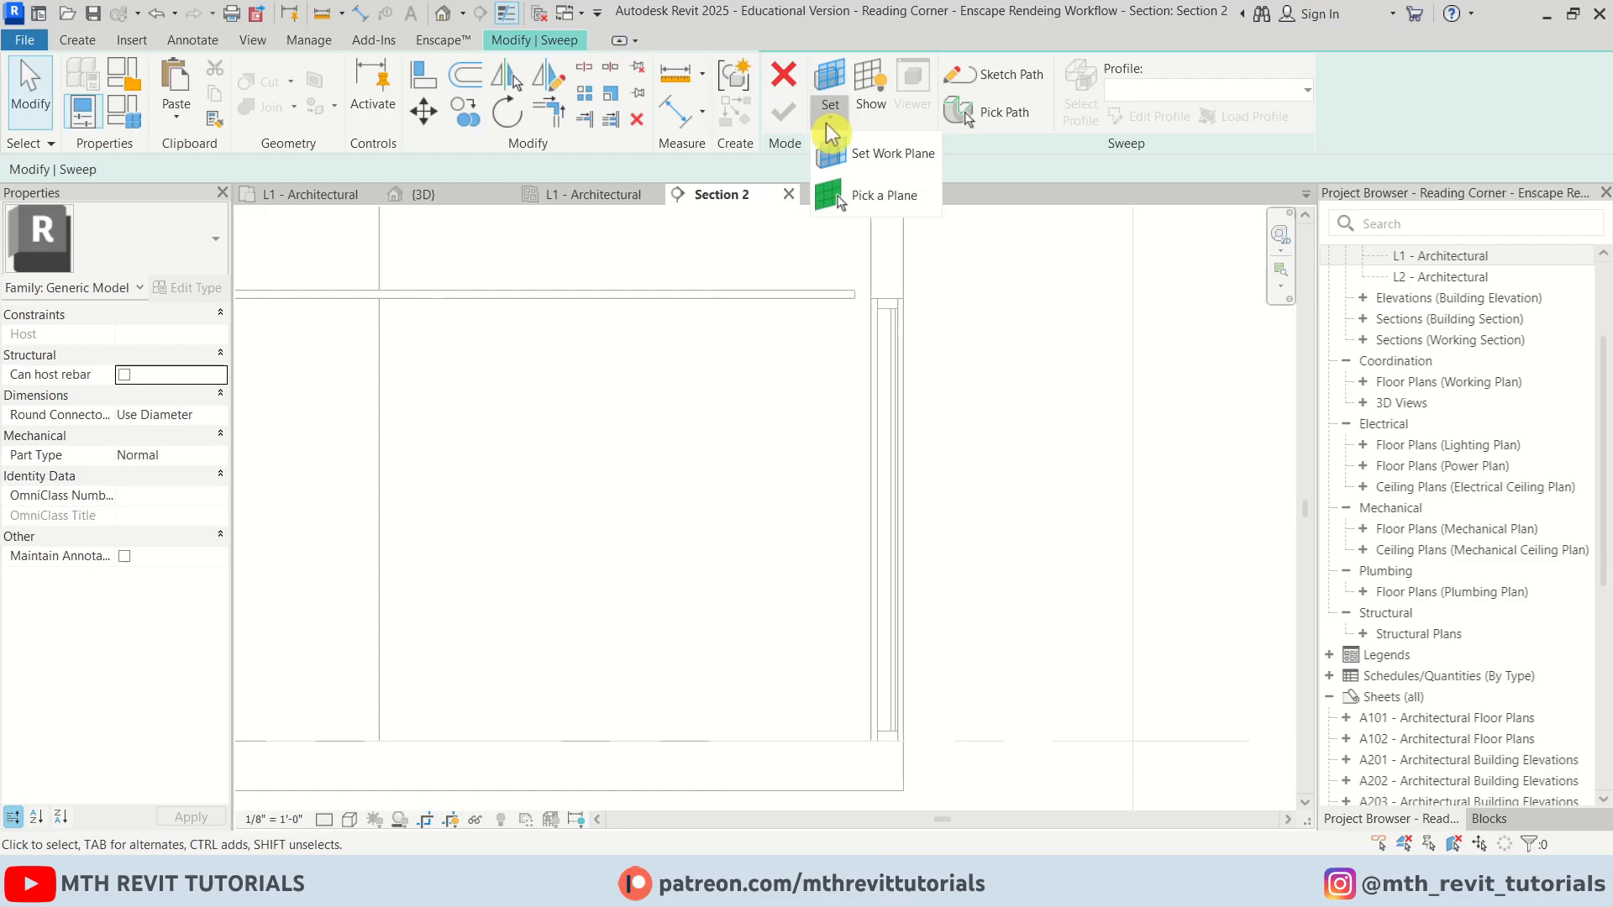
pyautogui.click(865, 154)
pyautogui.click(743, 570)
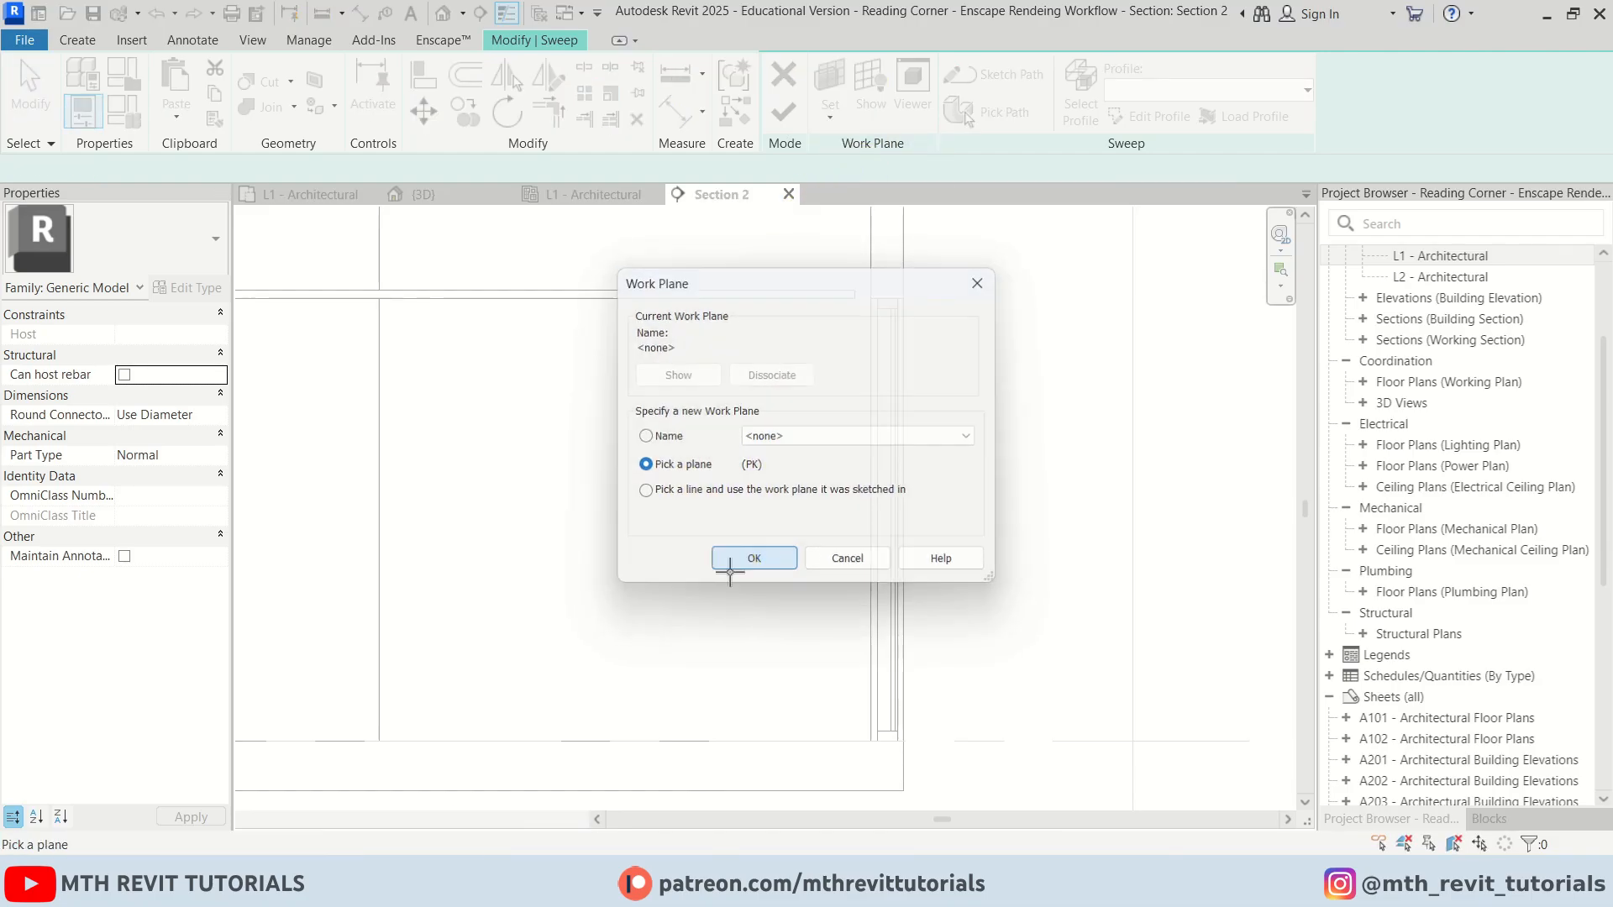
pyautogui.press('Tab')
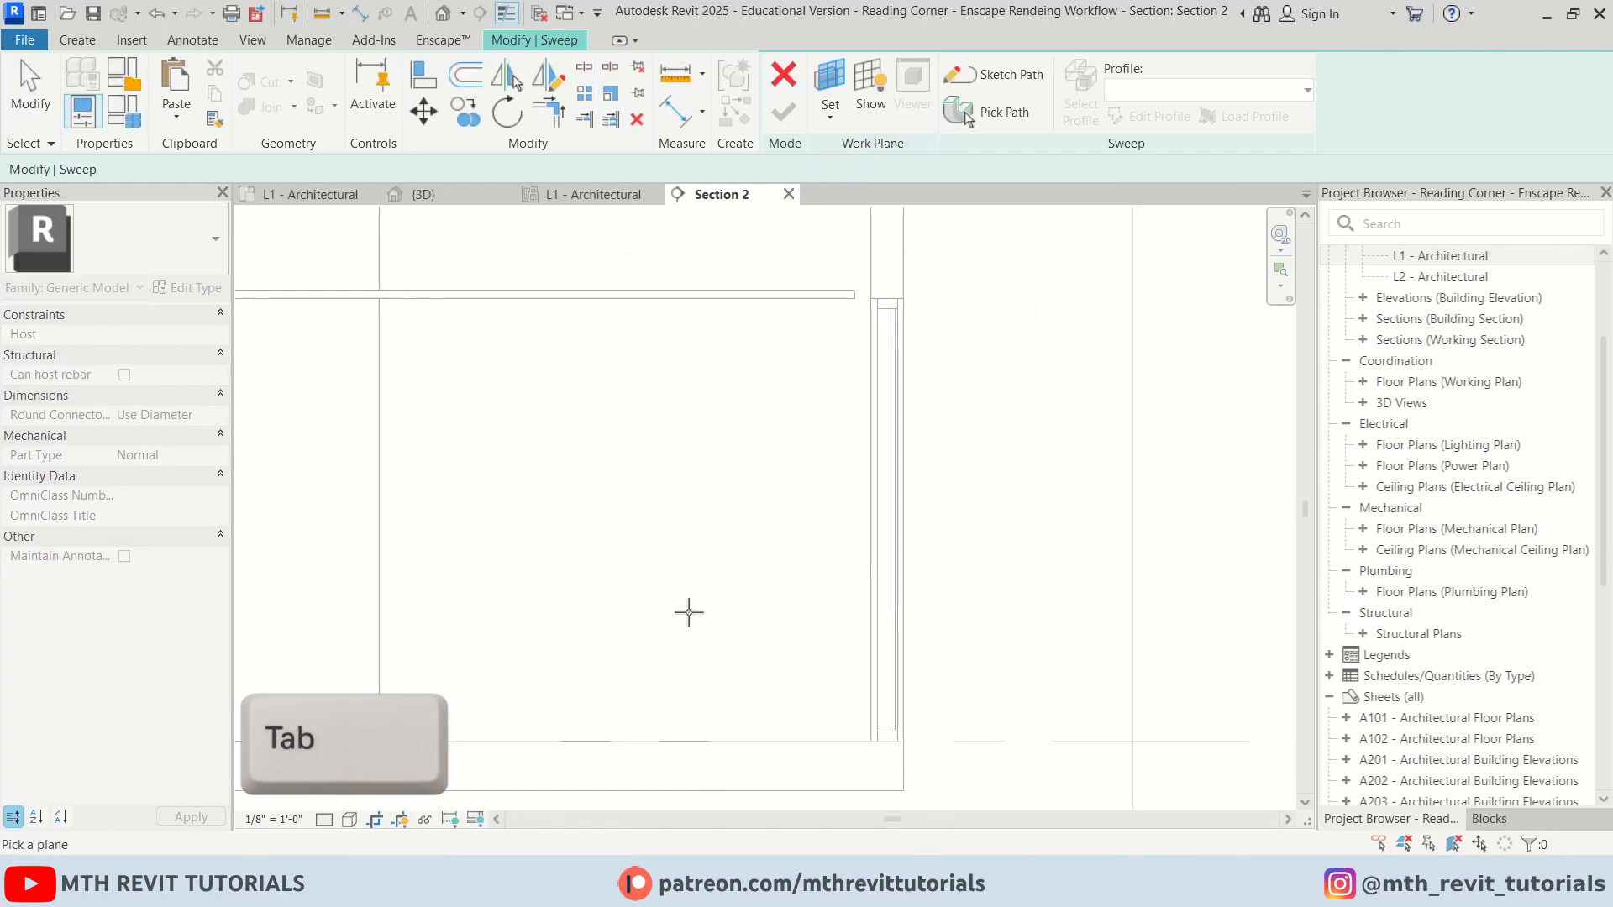
pyautogui.scroll(-1, 689, 612)
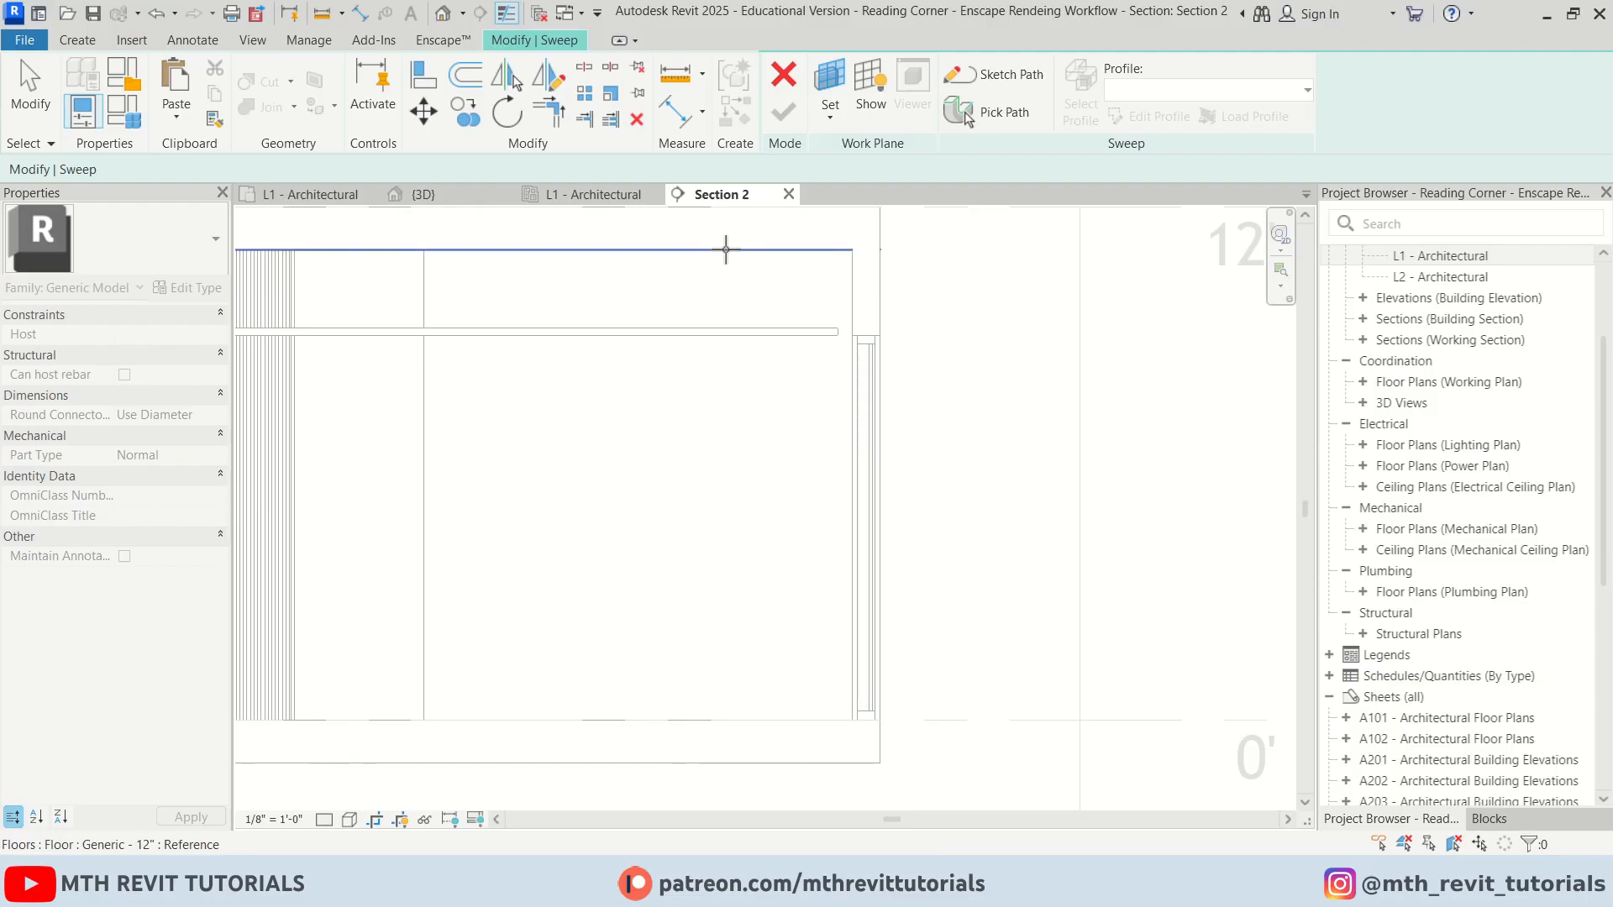
pyautogui.press('Tab')
pyautogui.press('Escape')
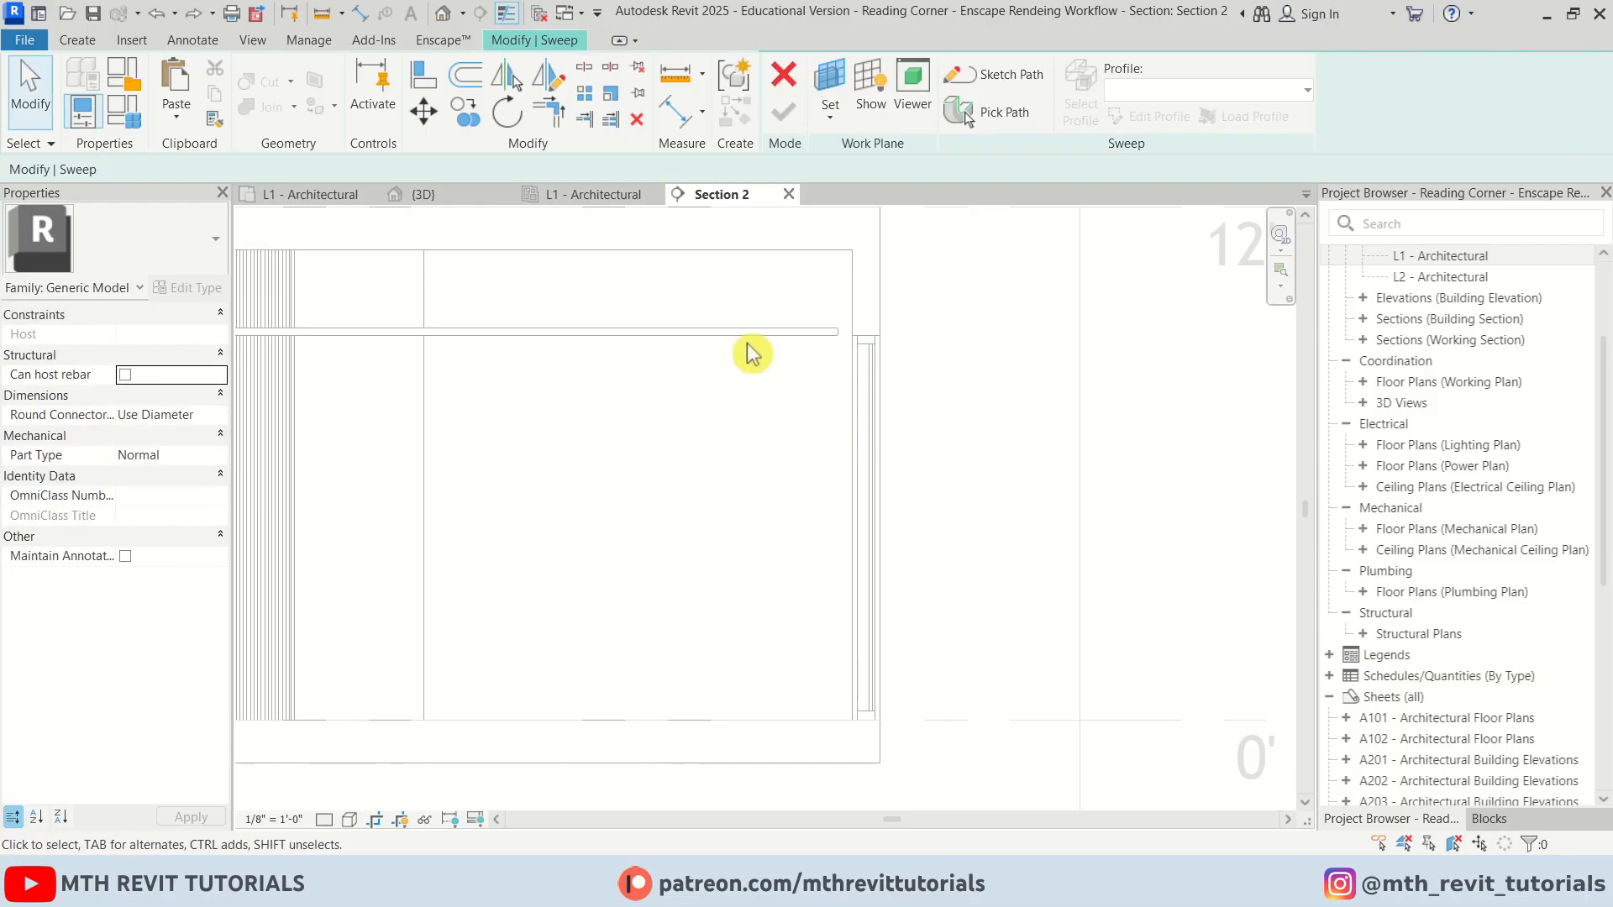
# Sketch the sweep path by picking offset lines: two vertical lines 4' 0" apart and a horizontal line across them
pyautogui.click(991, 78)
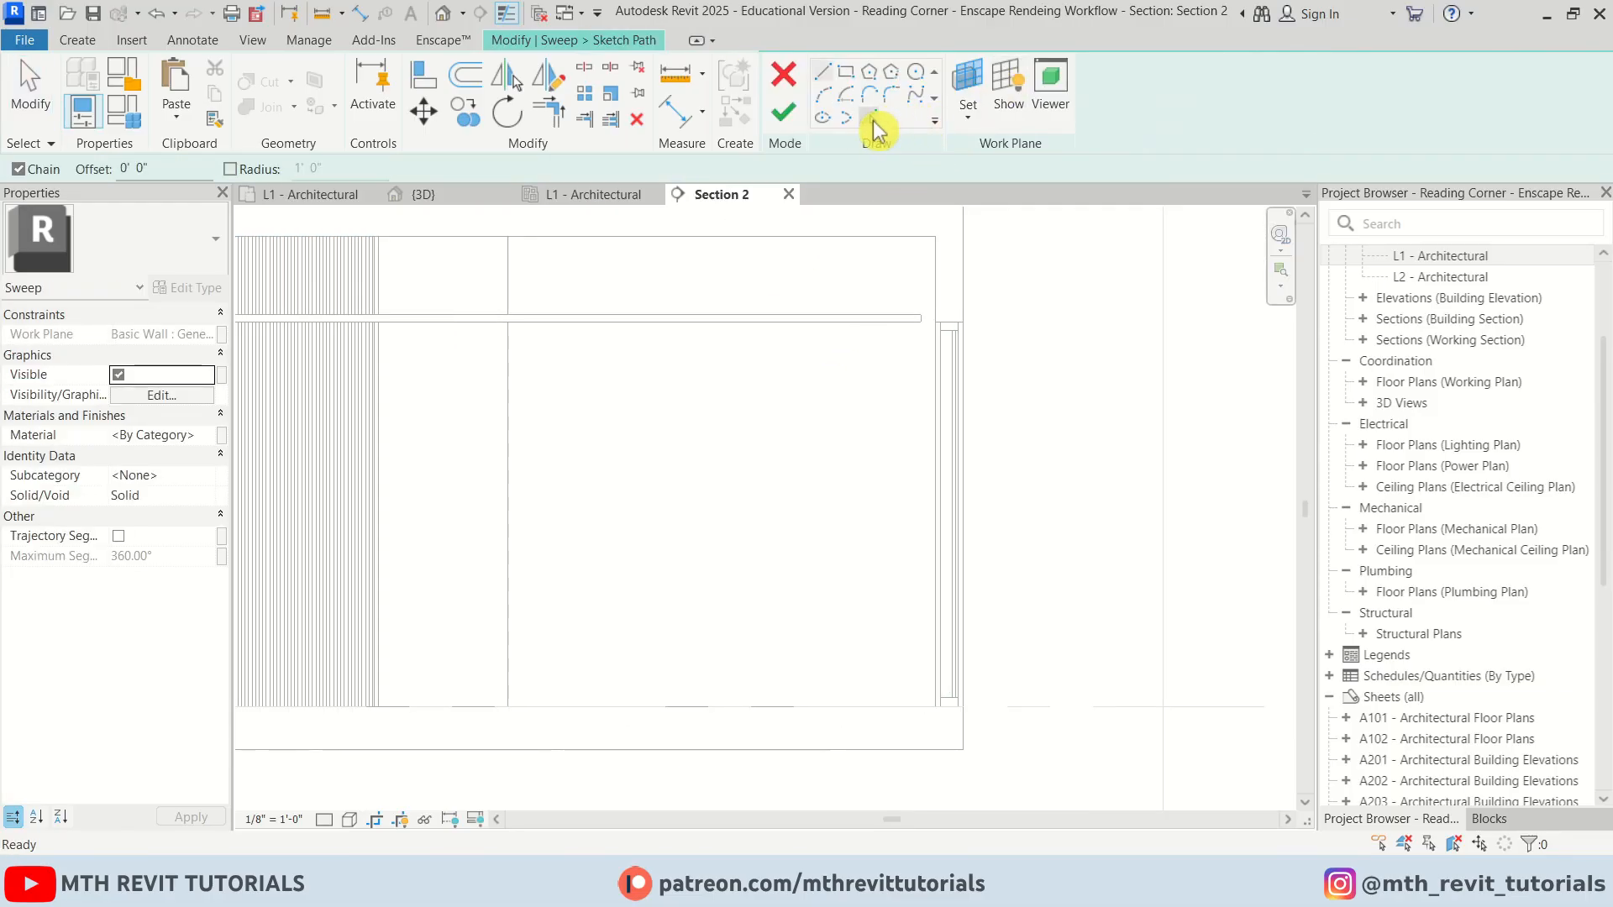
pyautogui.press('Return')
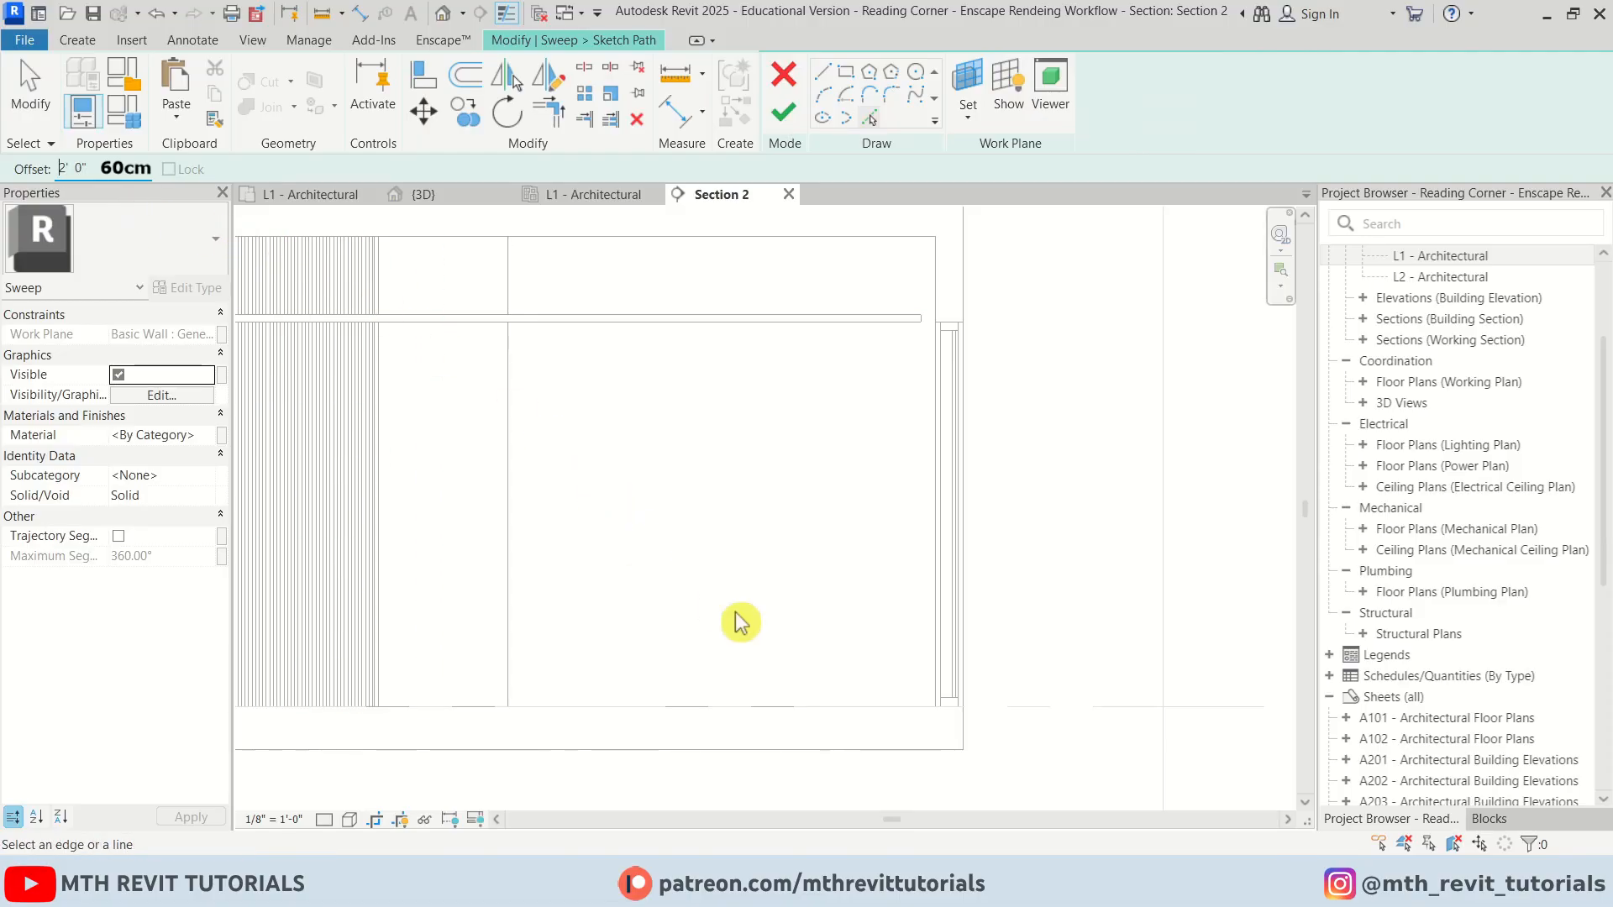
pyautogui.click(850, 571)
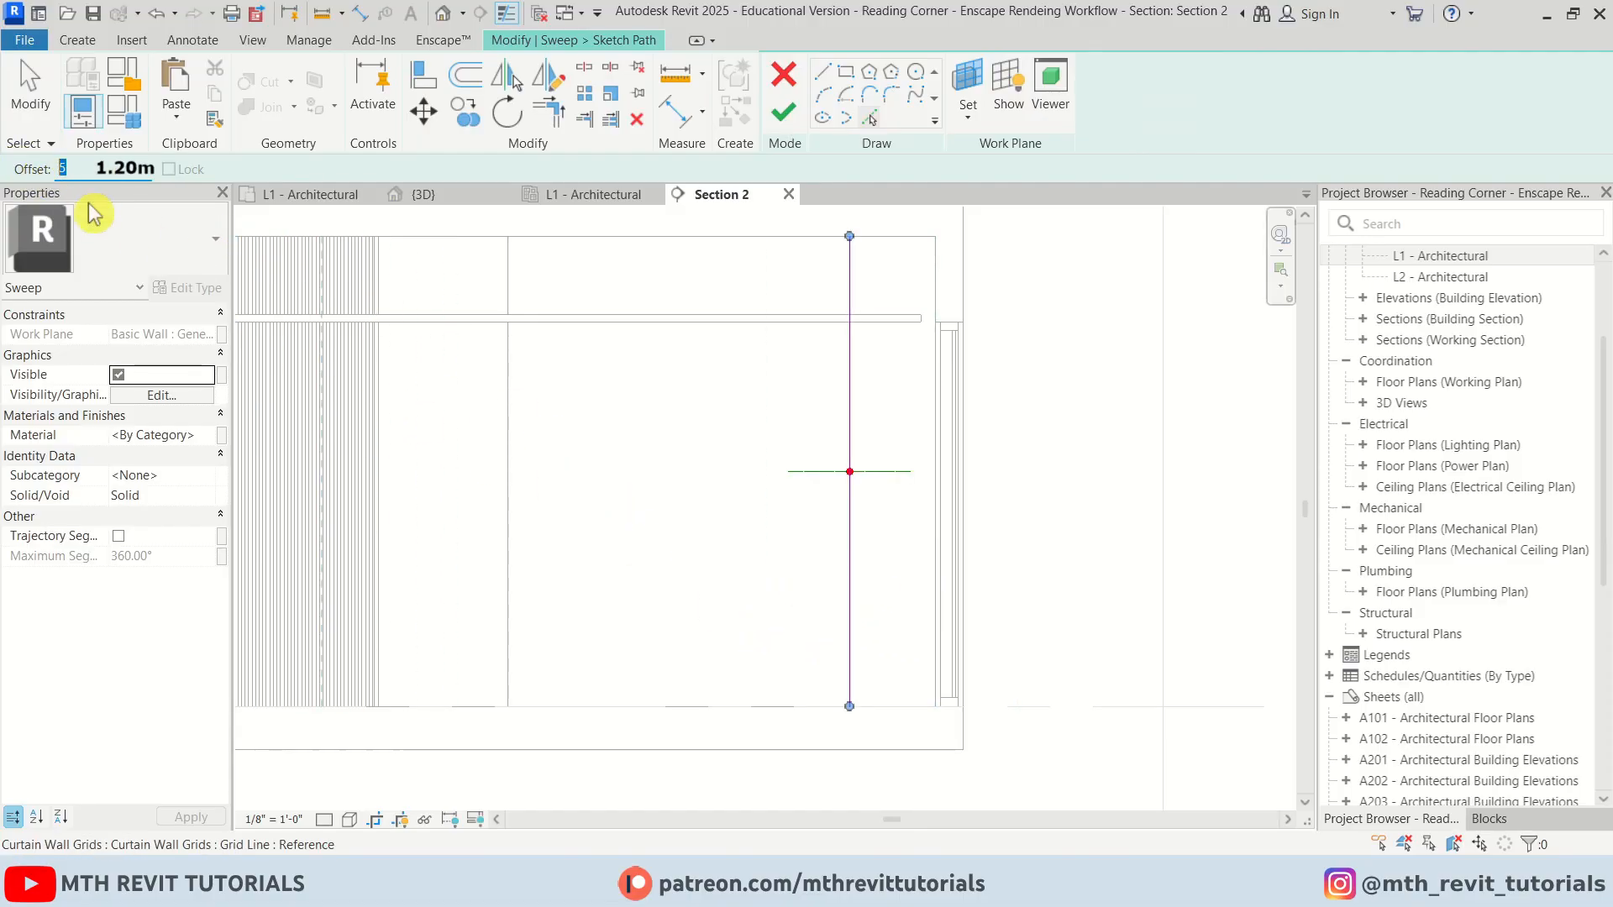
pyautogui.press('Return')
pyautogui.click(845, 479)
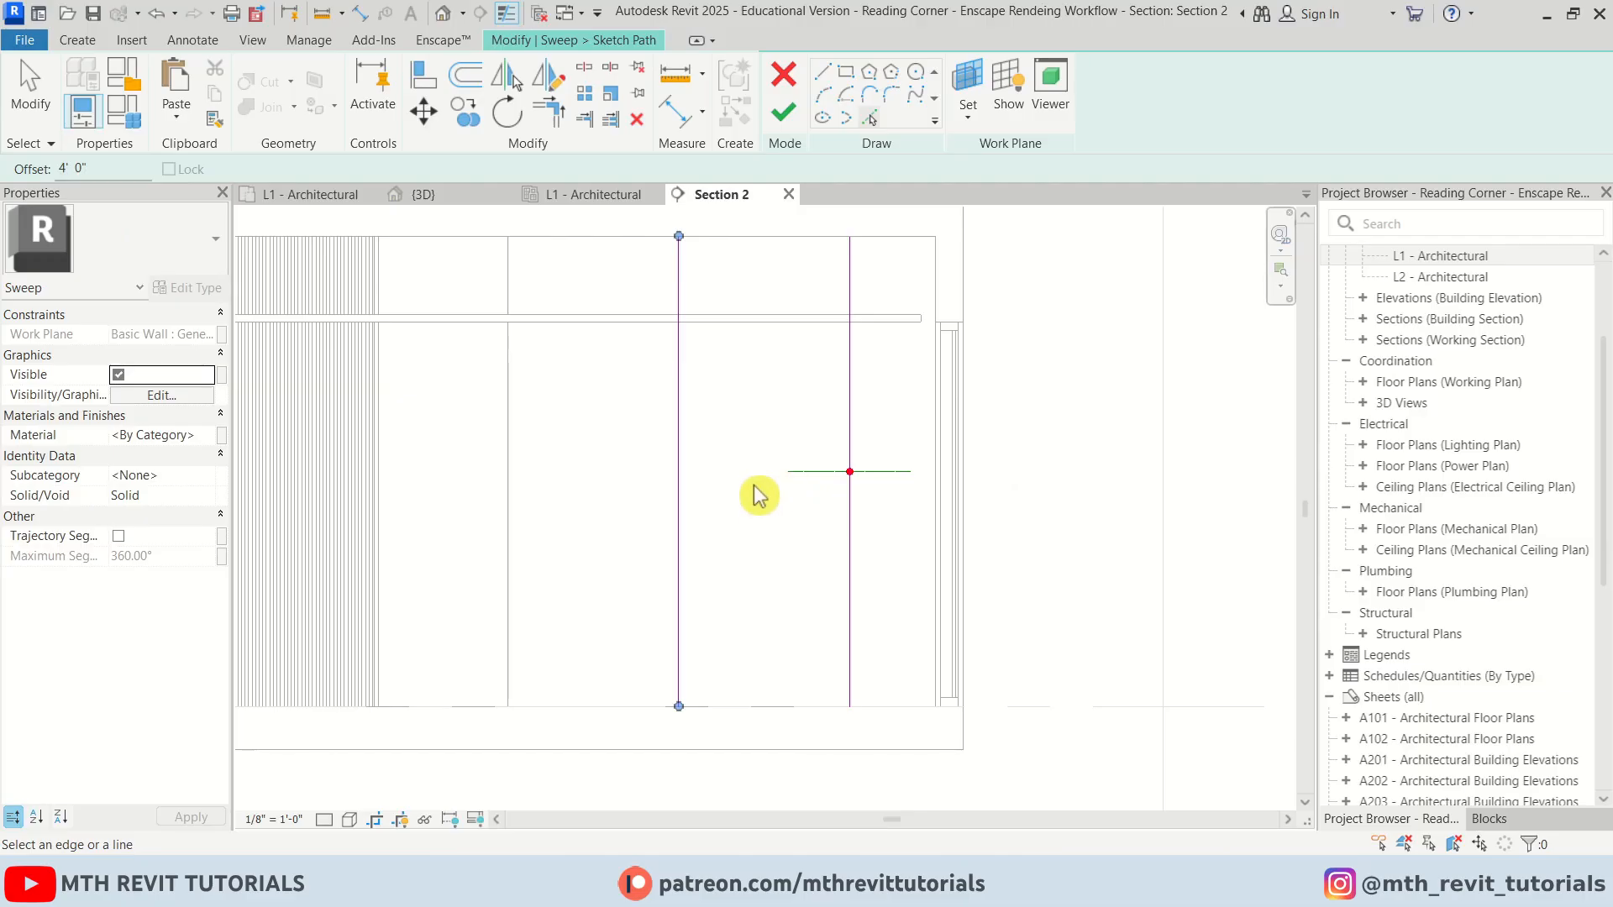
pyautogui.doubleClick(71, 168)
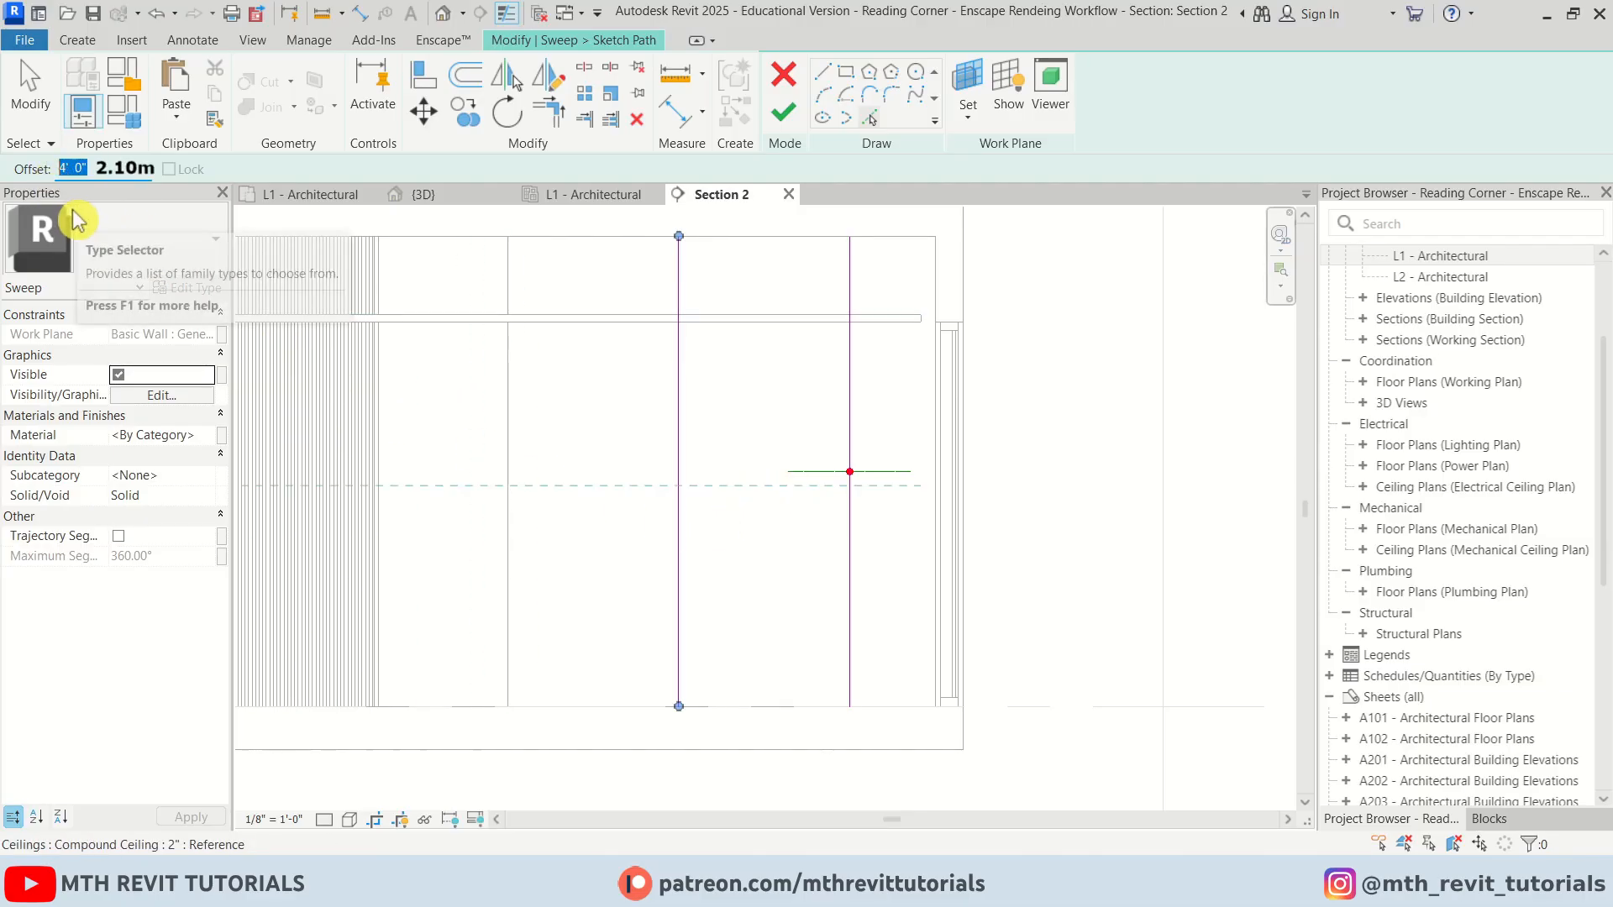
pyautogui.click(778, 709)
# Draw a semicircular arc joining the two vertical path lines where they meet the horizontal line
pyautogui.click(823, 73)
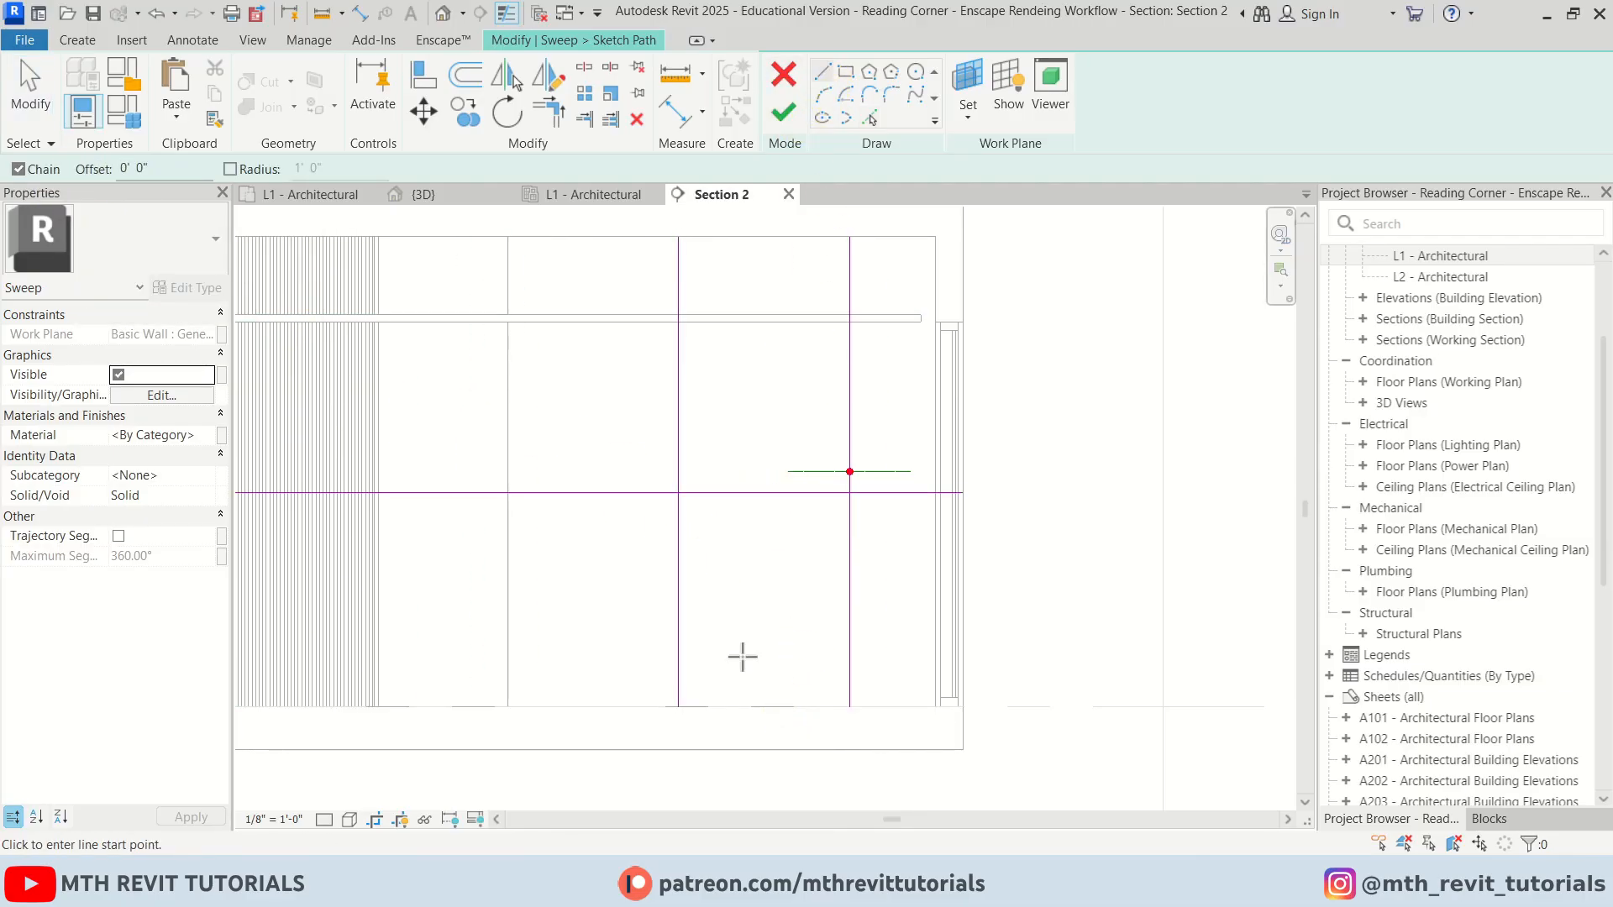
pyautogui.scroll(2, 792, 612)
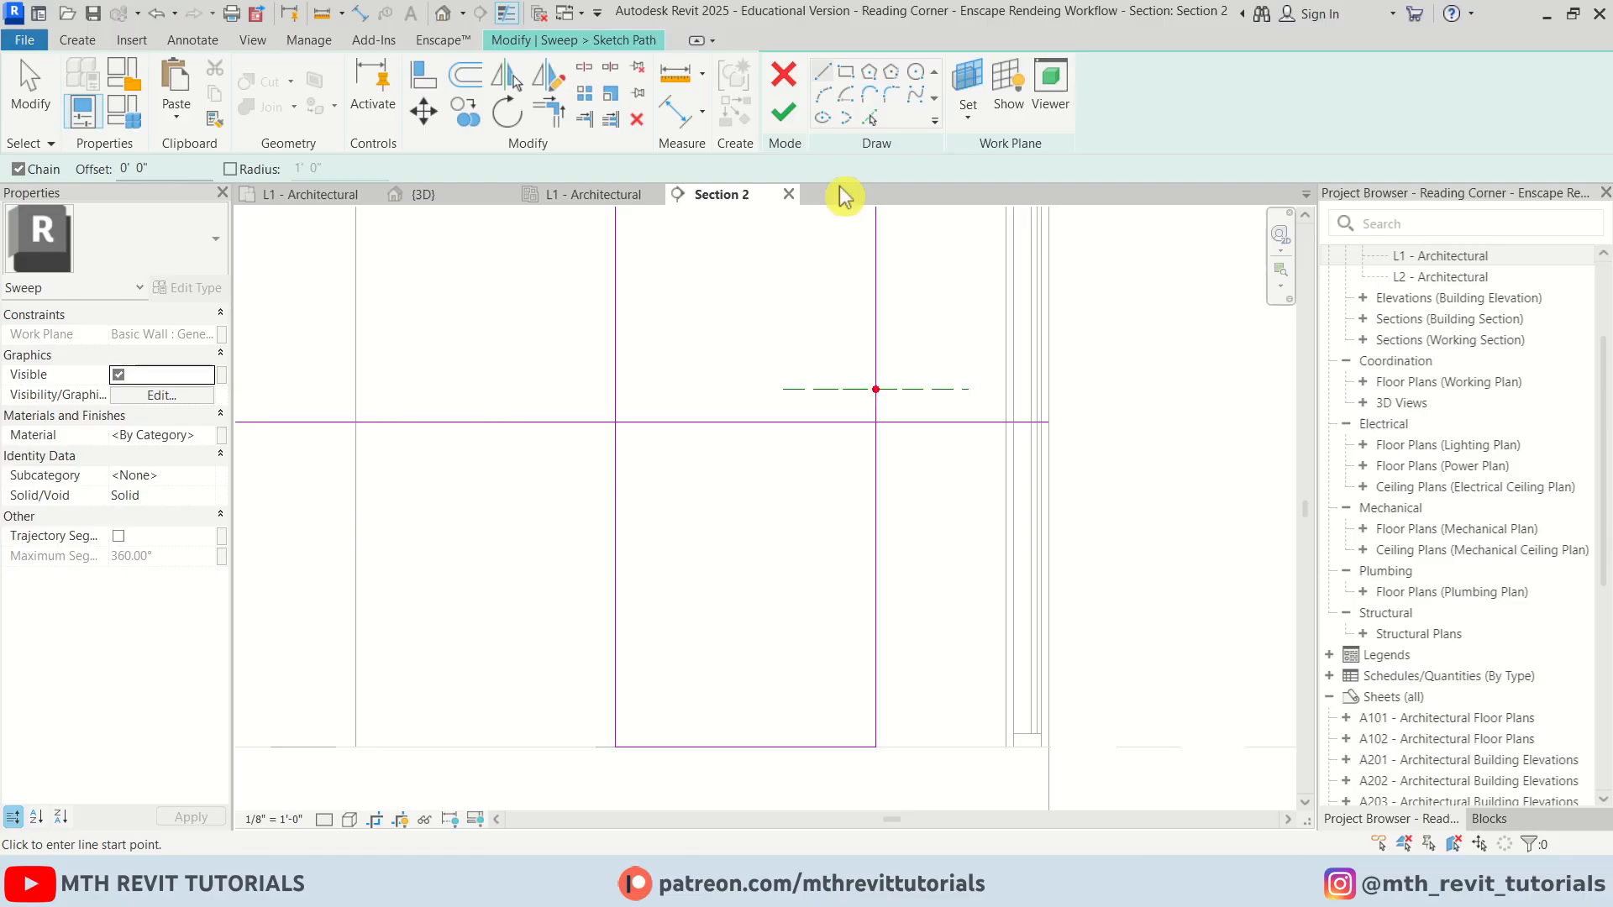
pyautogui.click(824, 97)
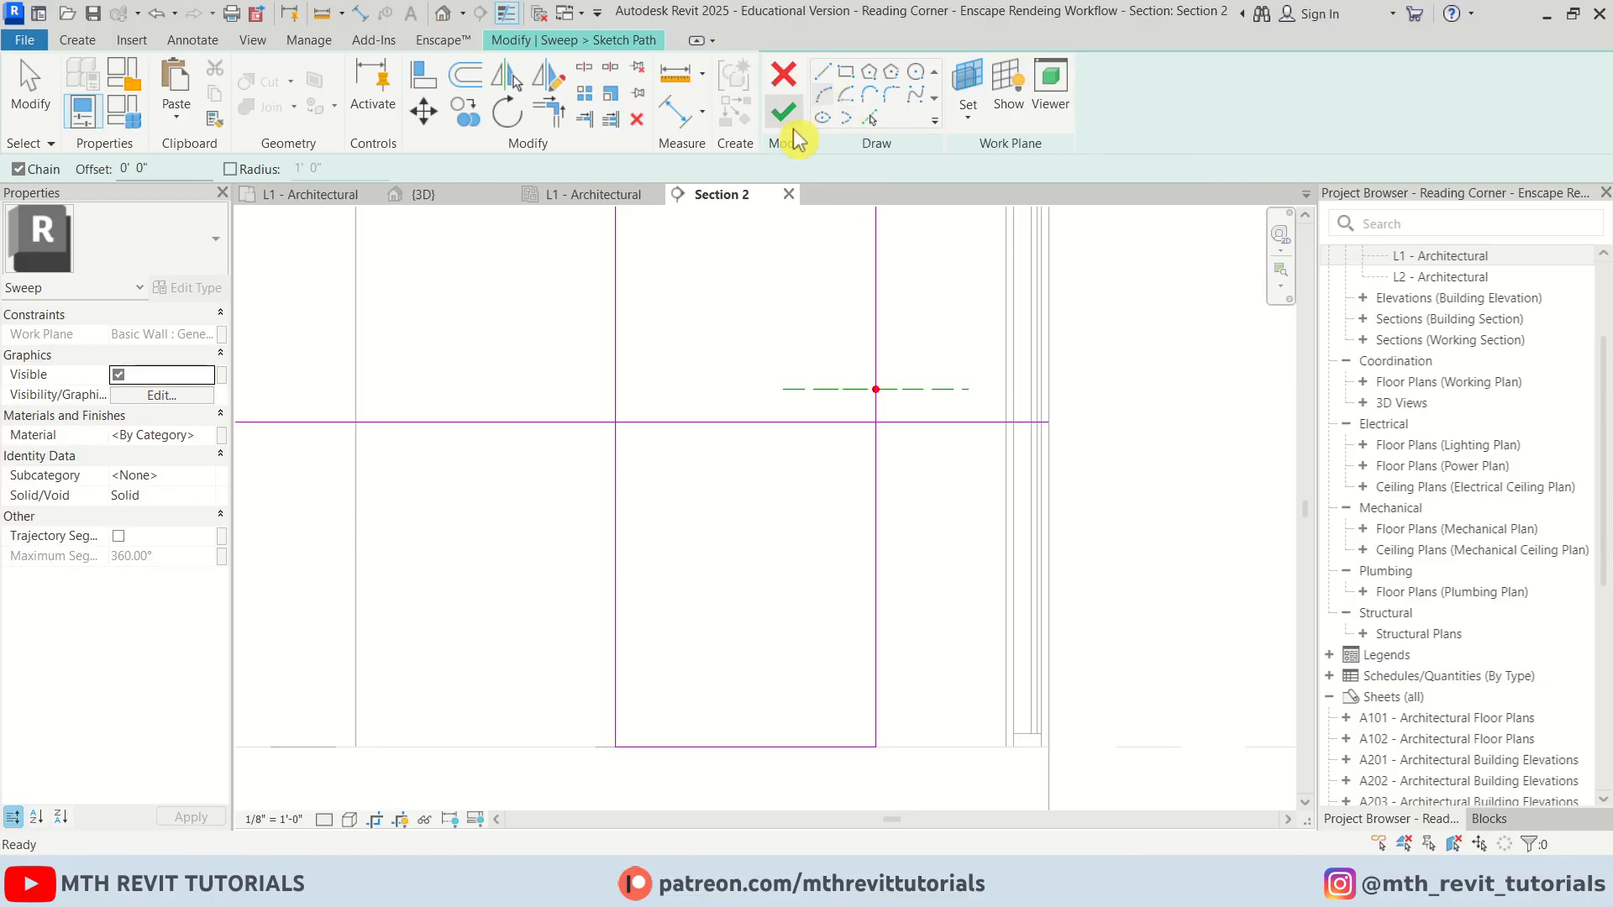
pyautogui.scroll(-2, 876, 422)
pyautogui.click(876, 422)
pyautogui.click(616, 422)
pyautogui.click(745, 289)
pyautogui.press('Escape')
pyautogui.press('Escape')
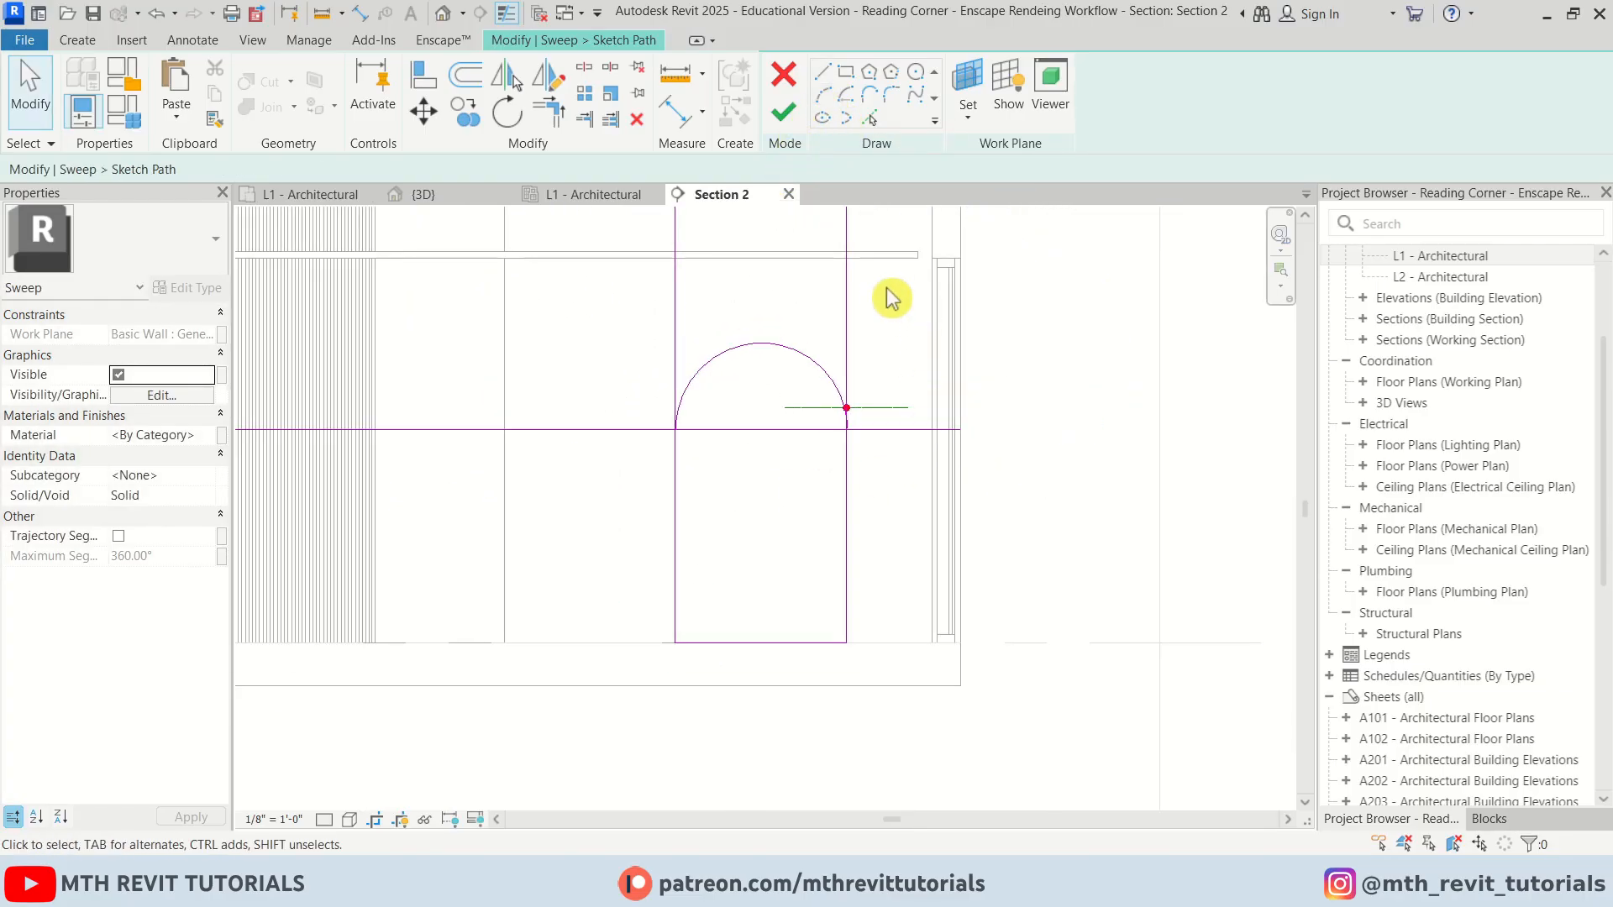
# Delete the horizontal path line below the arc
pyautogui.click(743, 430)
pyautogui.press('Delete')
pyautogui.scroll(1, 743, 439)
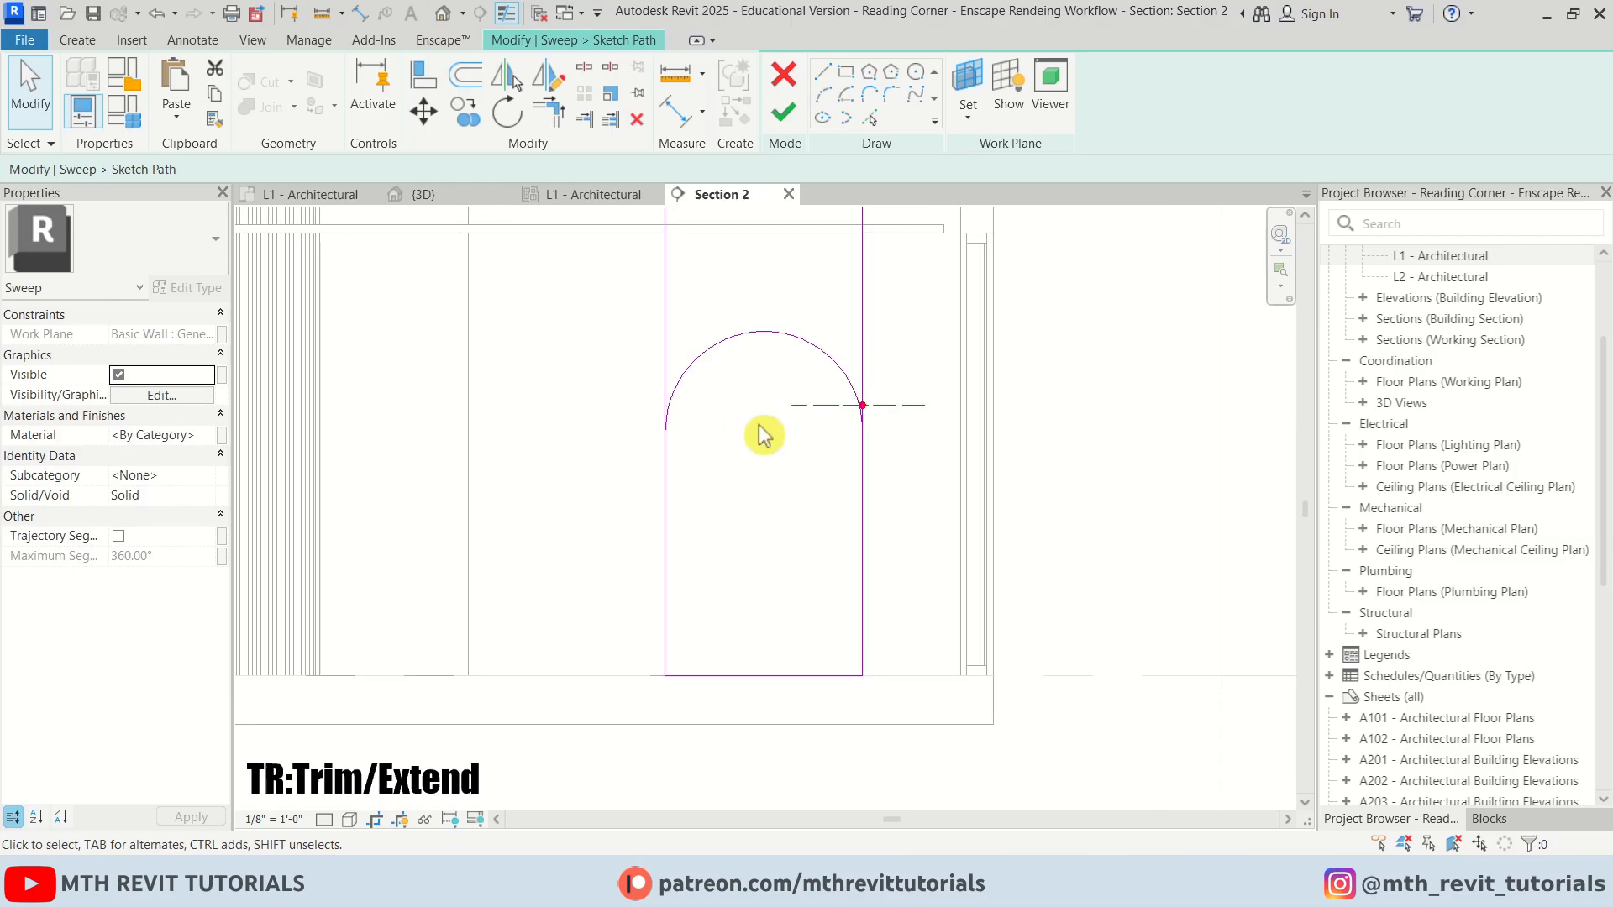
# Trim the vertical path lines so they end at the arc, forming a clean arched path
pyautogui.press('t')
pyautogui.press('r')
pyautogui.scroll(1, 782, 370)
pyautogui.press('Escape')
pyautogui.scroll(-2, 728, 504)
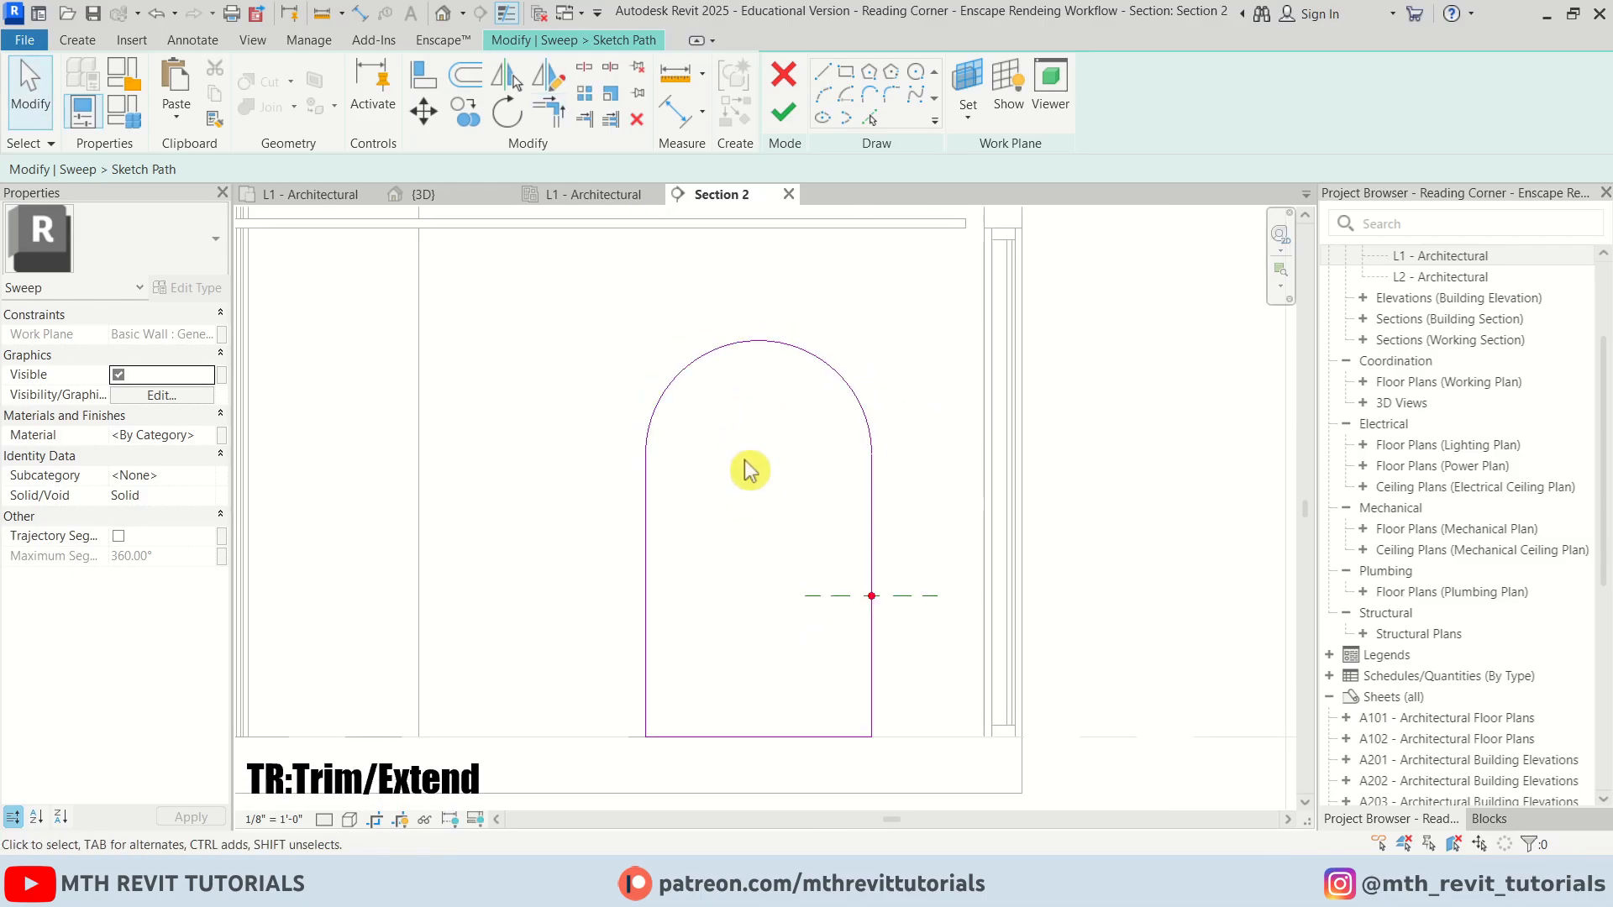
# Finish the arched path and open the sweep profile for editing in the L1 - Architectural plan
pyautogui.click(784, 113)
pyautogui.scroll(-1, 761, 353)
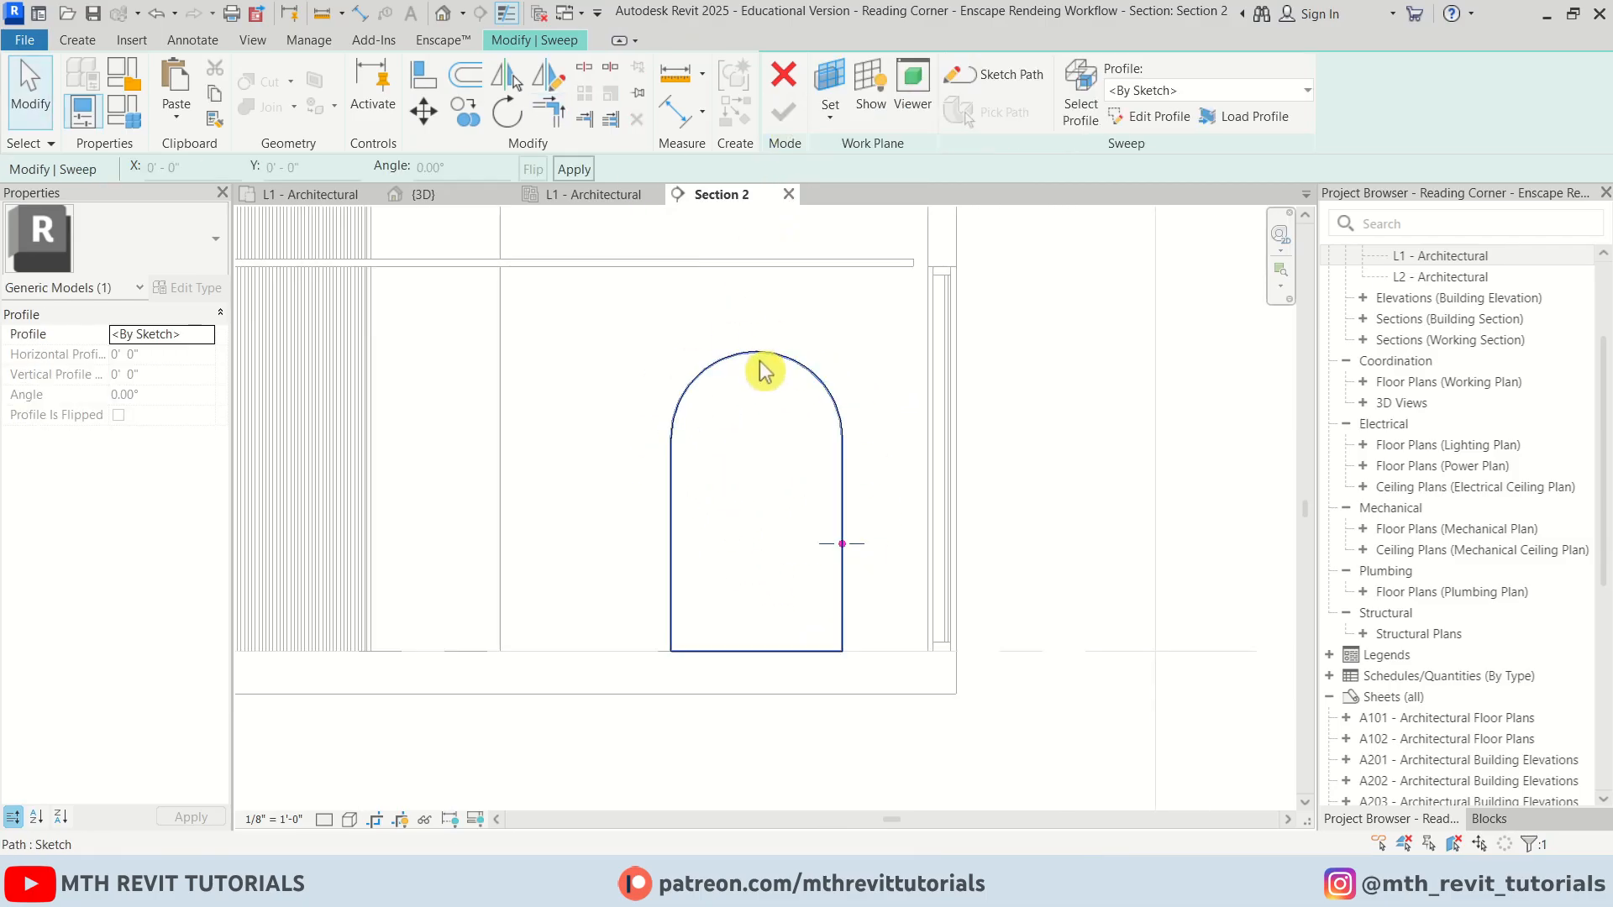
pyautogui.click(326, 195)
pyautogui.scroll(5, 829, 300)
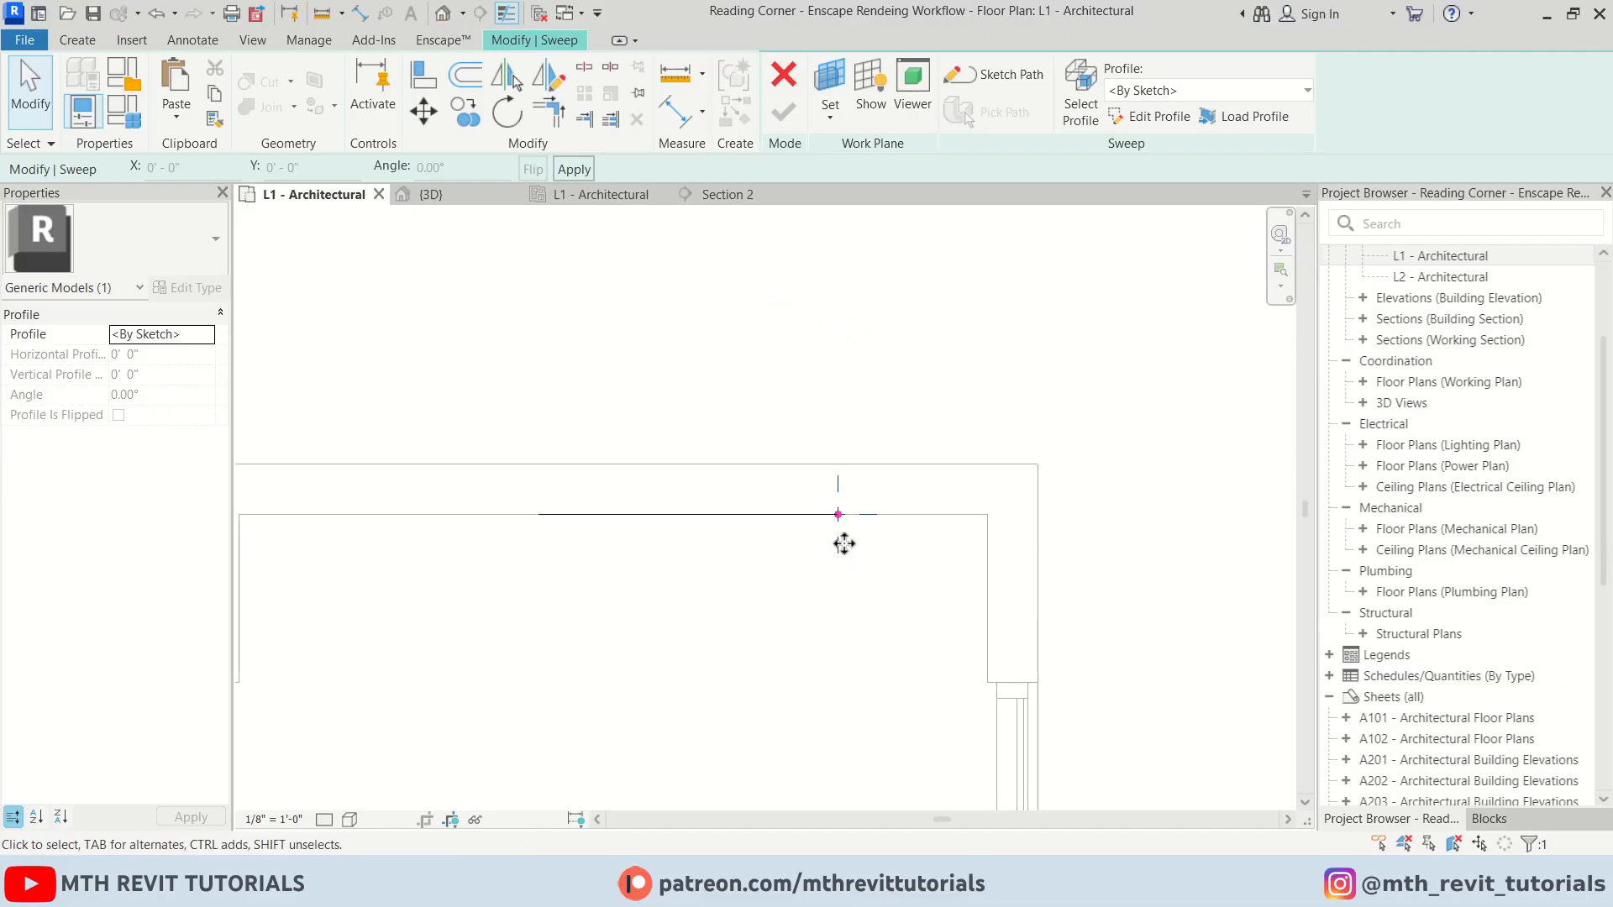
pyautogui.click(1161, 117)
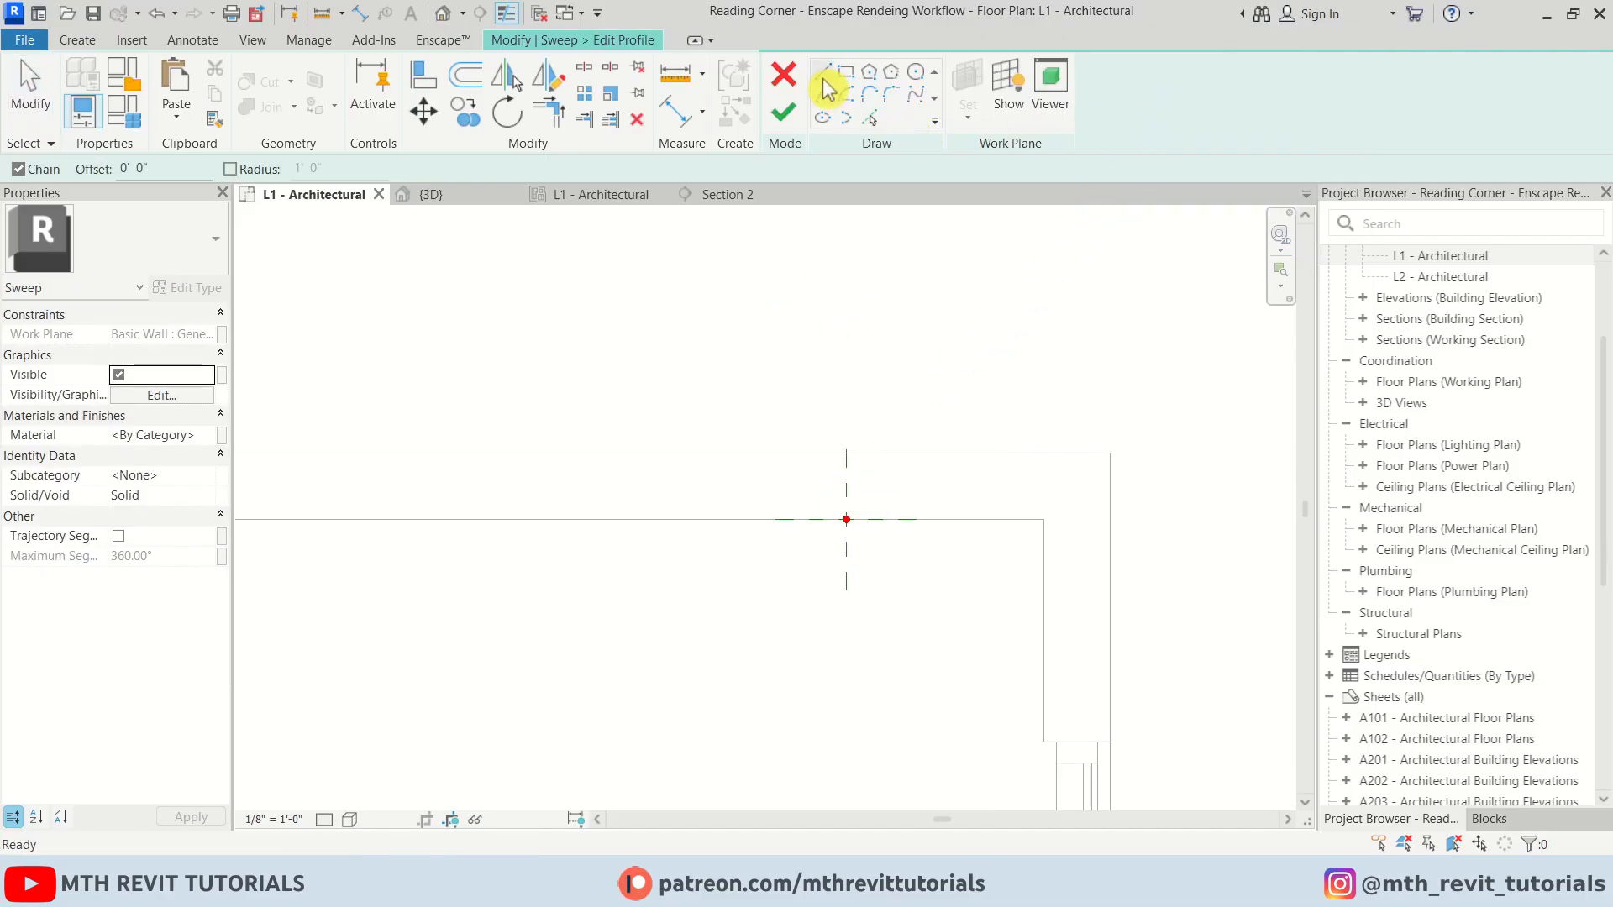
# Sketch a horizontal profile line and a downward arc from one of its ends
pyautogui.moveTo(831, 643); pyautogui.dragTo(792, 490, button='middle')
pyautogui.scroll(3, 790, 490)
pyautogui.click(769, 483)
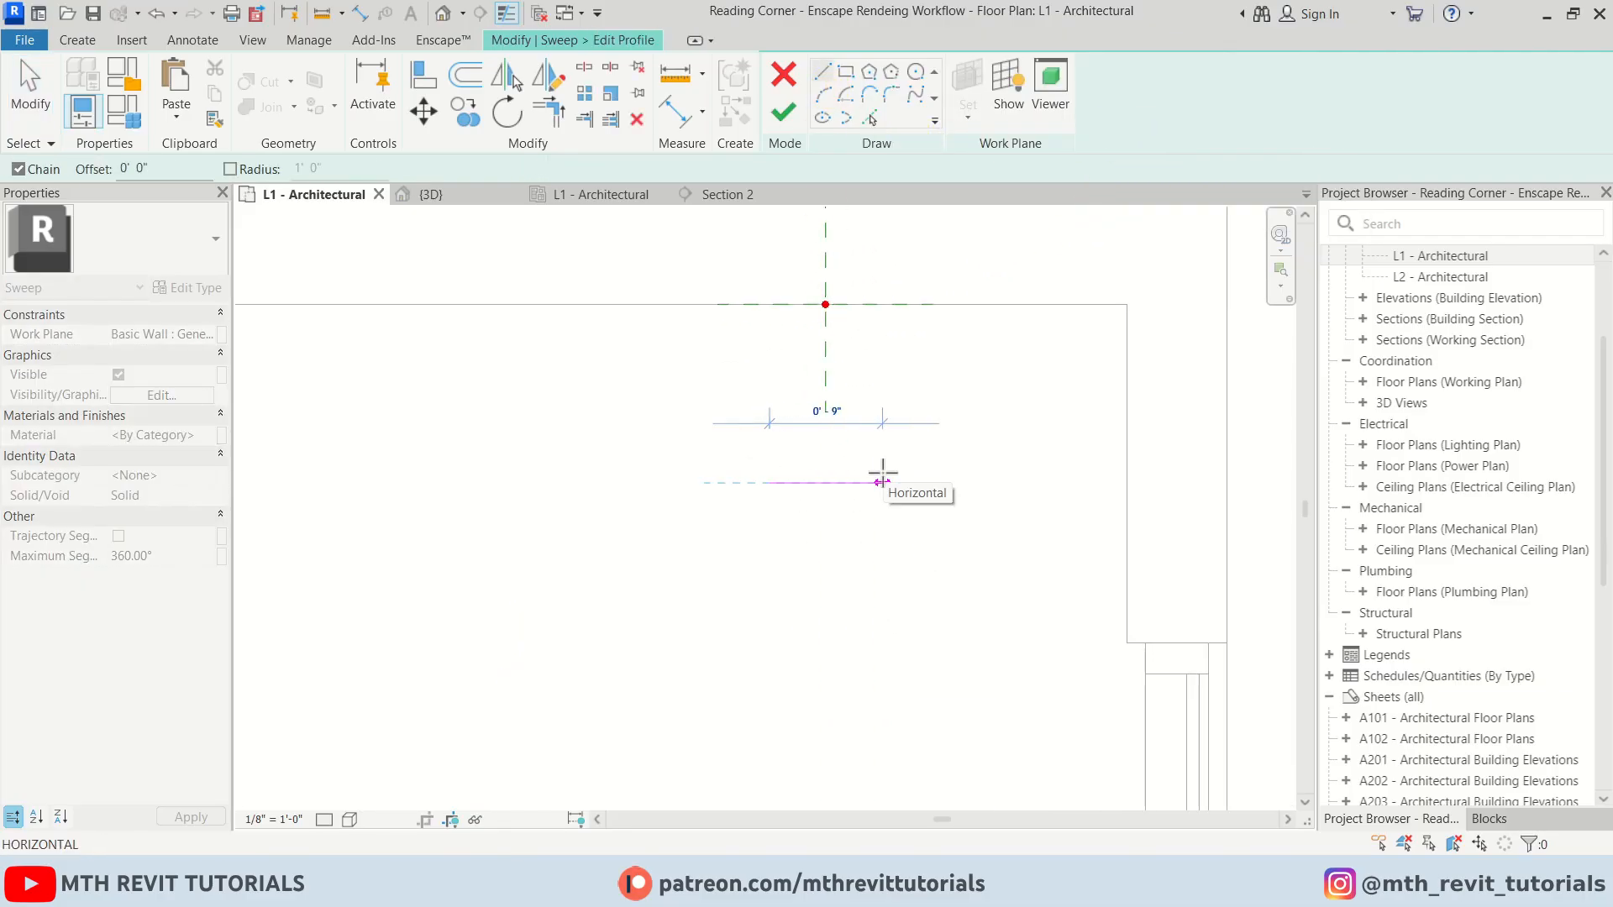
pyautogui.press('Return')
pyautogui.scroll(3, 877, 481)
pyautogui.click(824, 94)
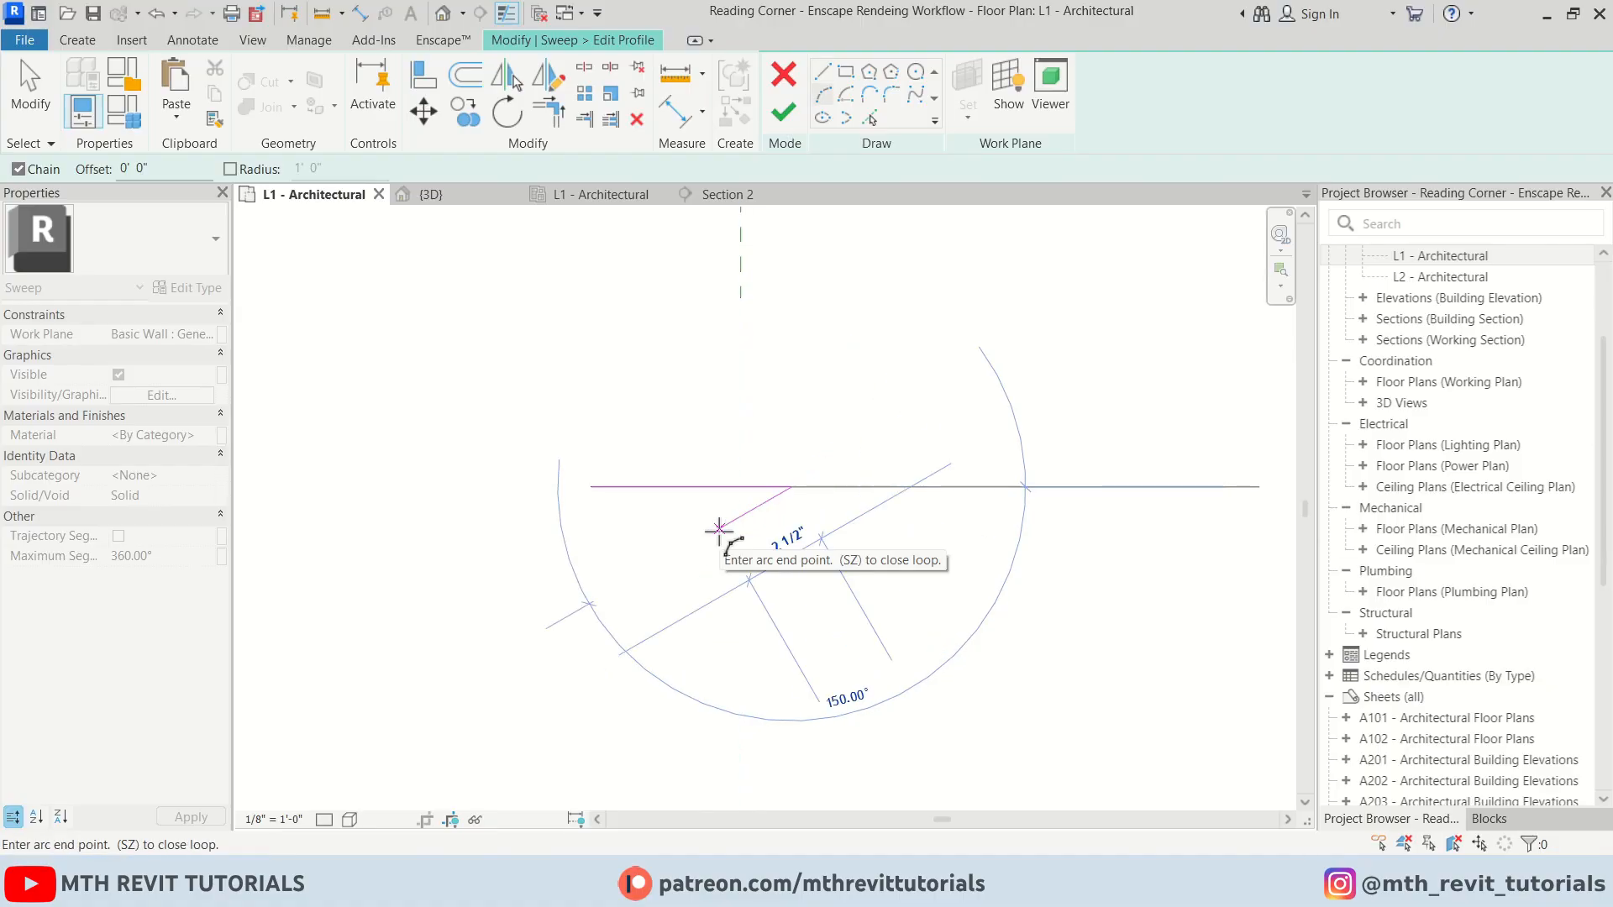
pyautogui.press('Return')
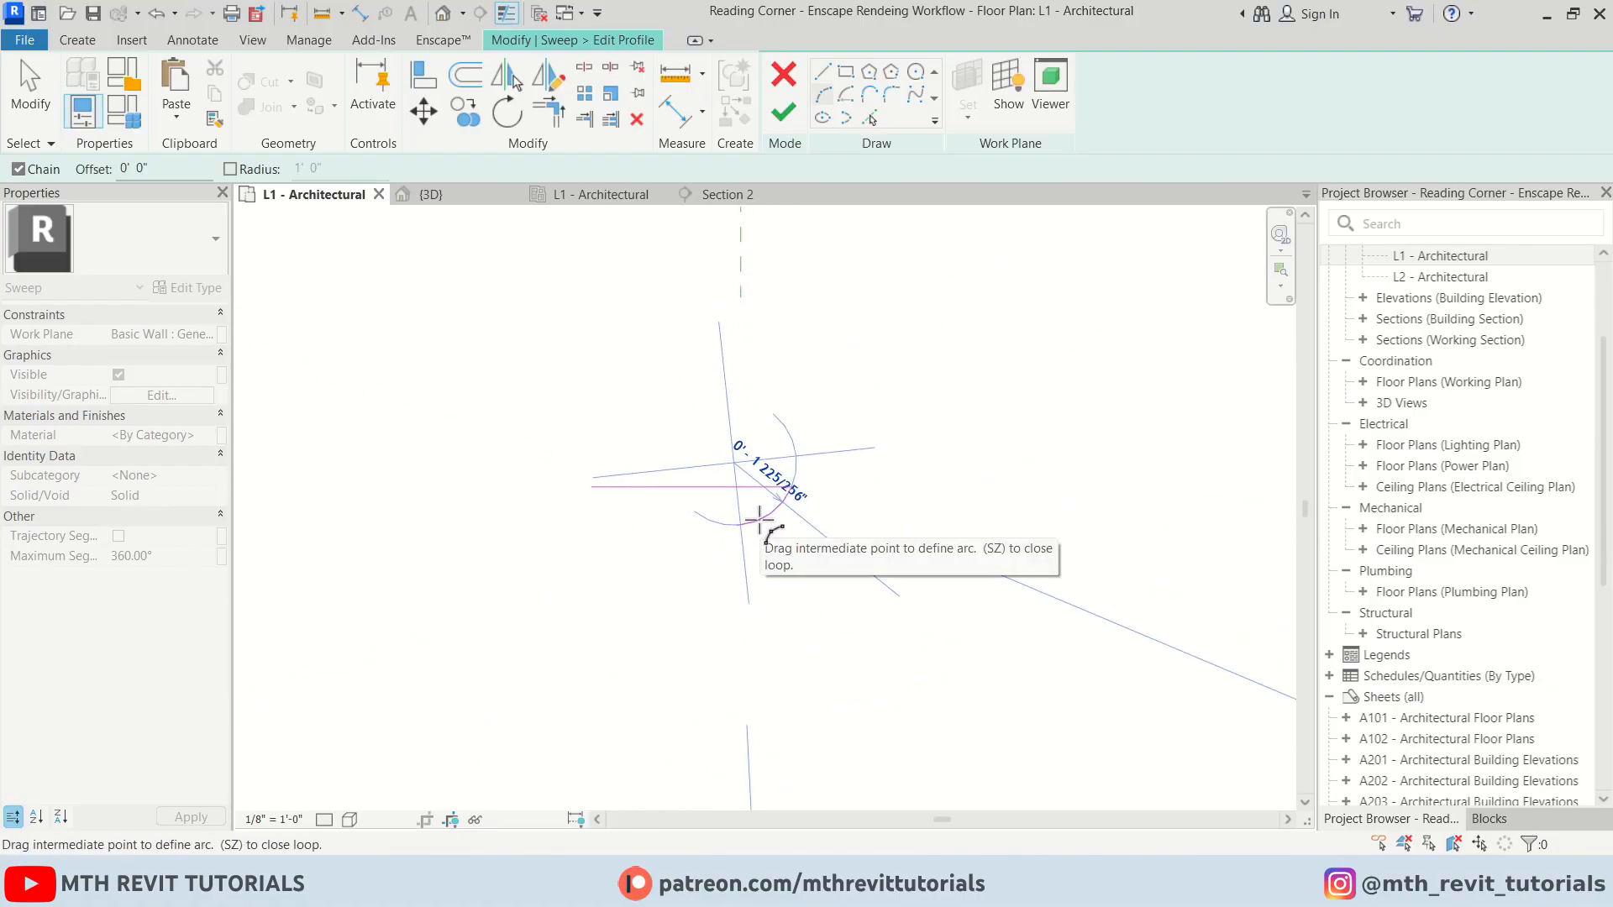
pyautogui.click(761, 524)
pyautogui.press('Escape')
pyautogui.press('Escape')
# Mirror the profile arc about the horizontal line's midpoint to the other side
pyautogui.click(772, 516)
pyautogui.press('d')
pyautogui.press('m')
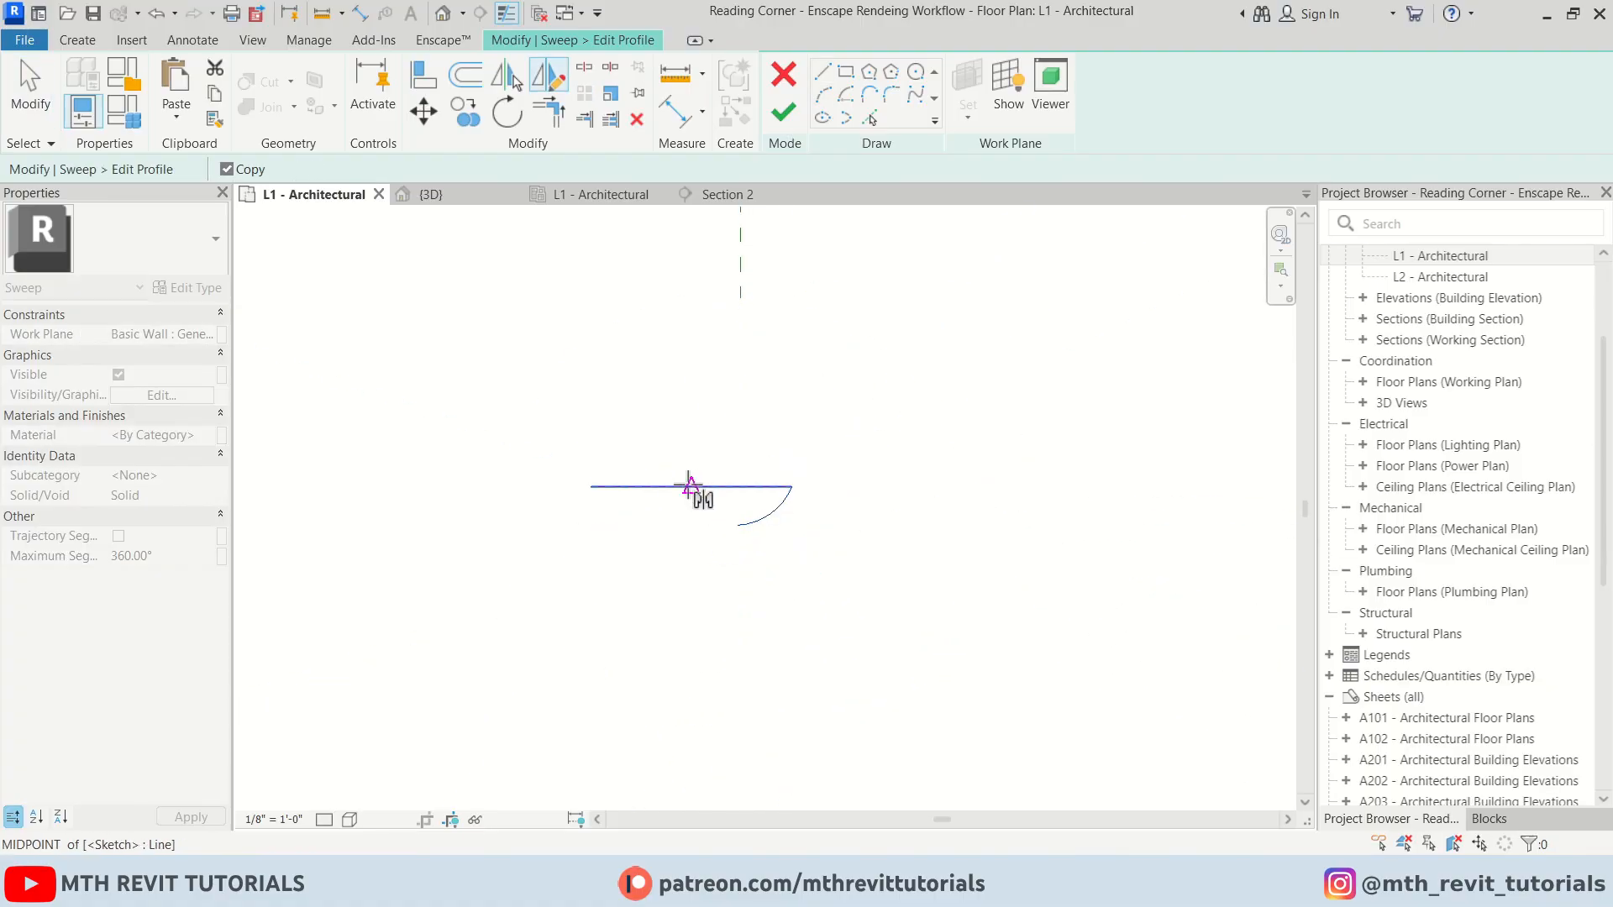
pyautogui.click(691, 487)
pyautogui.click(692, 443)
# Draw a small arc connecting the lower ends of the two profile arcs
pyautogui.click(824, 95)
pyautogui.click(646, 525)
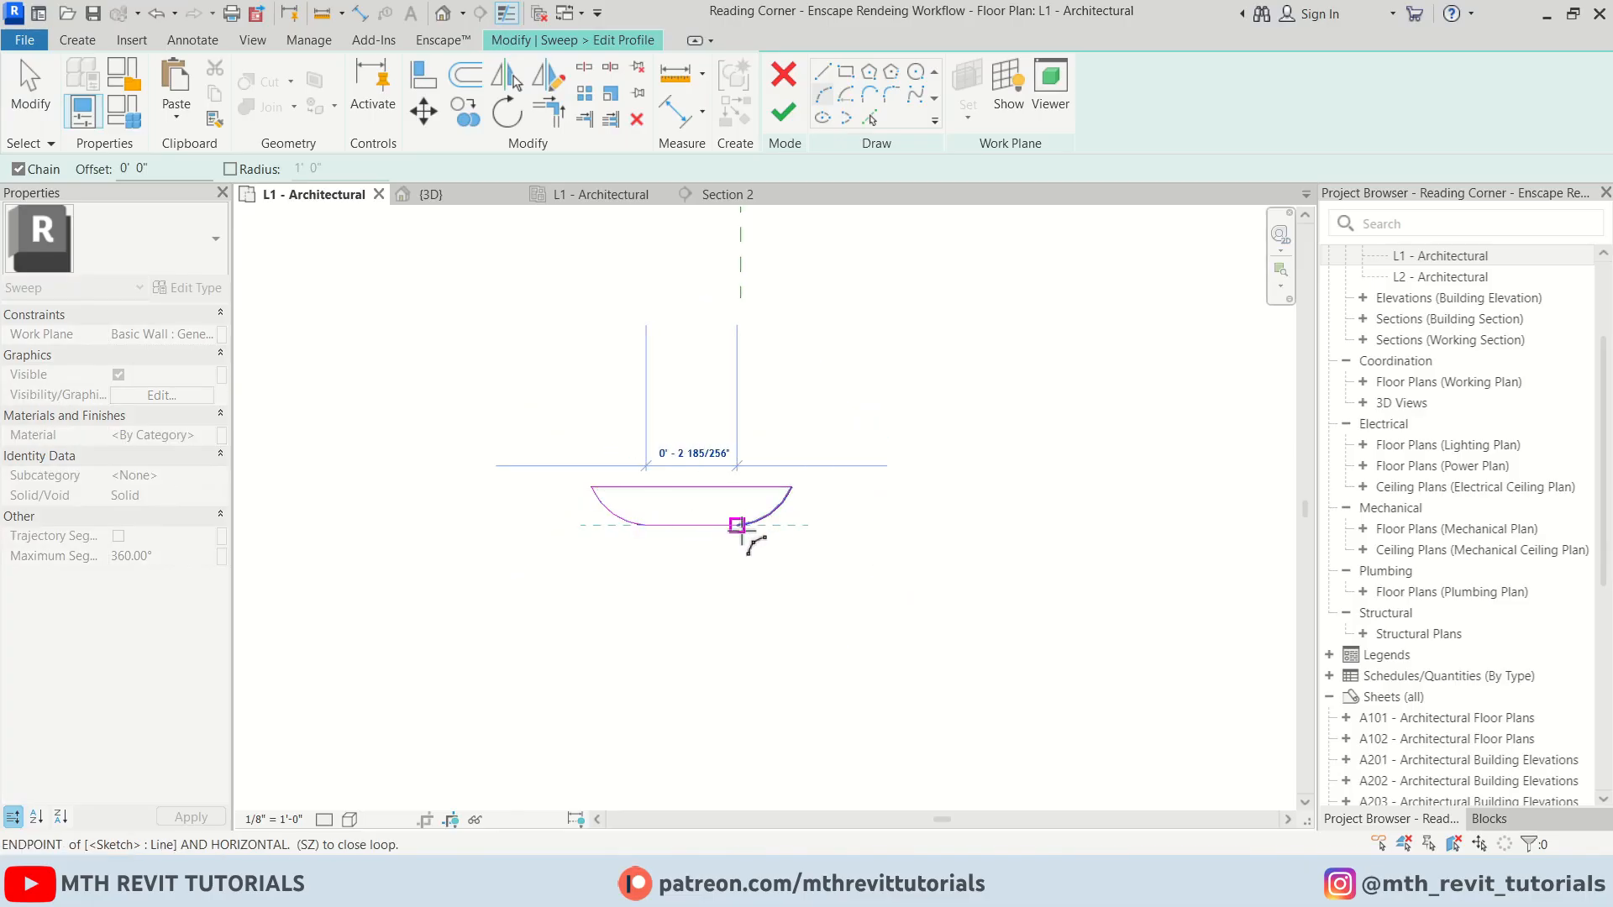
pyautogui.click(738, 525)
pyautogui.click(690, 550)
pyautogui.press('Escape')
pyautogui.press('Escape')
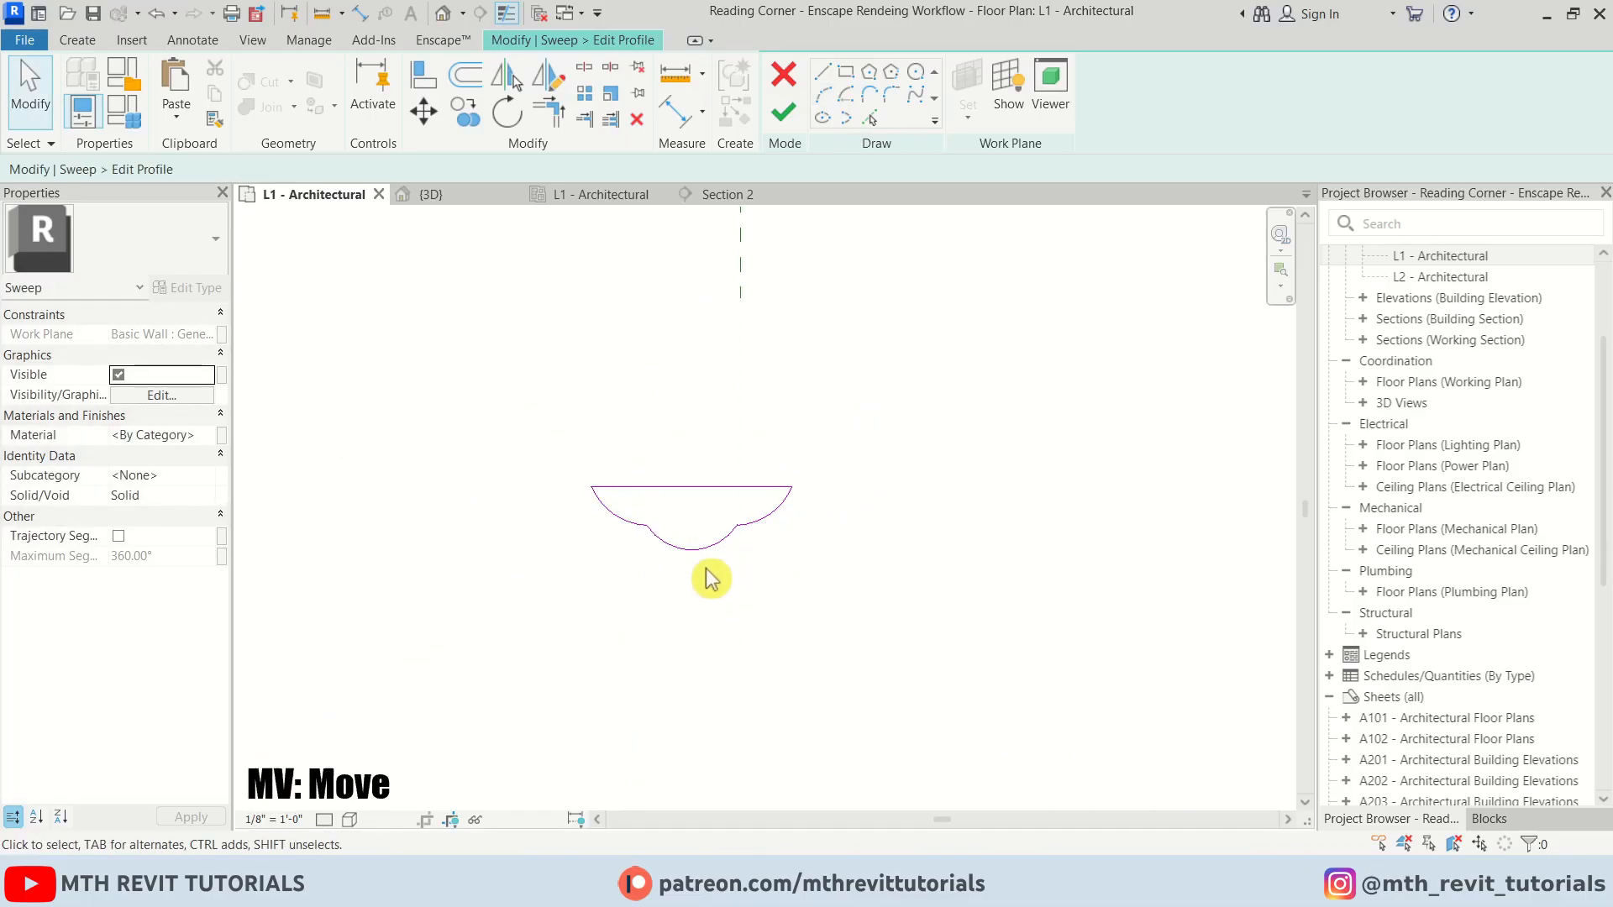
# Move the whole profile so its top line's midpoint sits on the path's reference point
pyautogui.moveTo(420, 449); pyautogui.dragTo(853, 595)
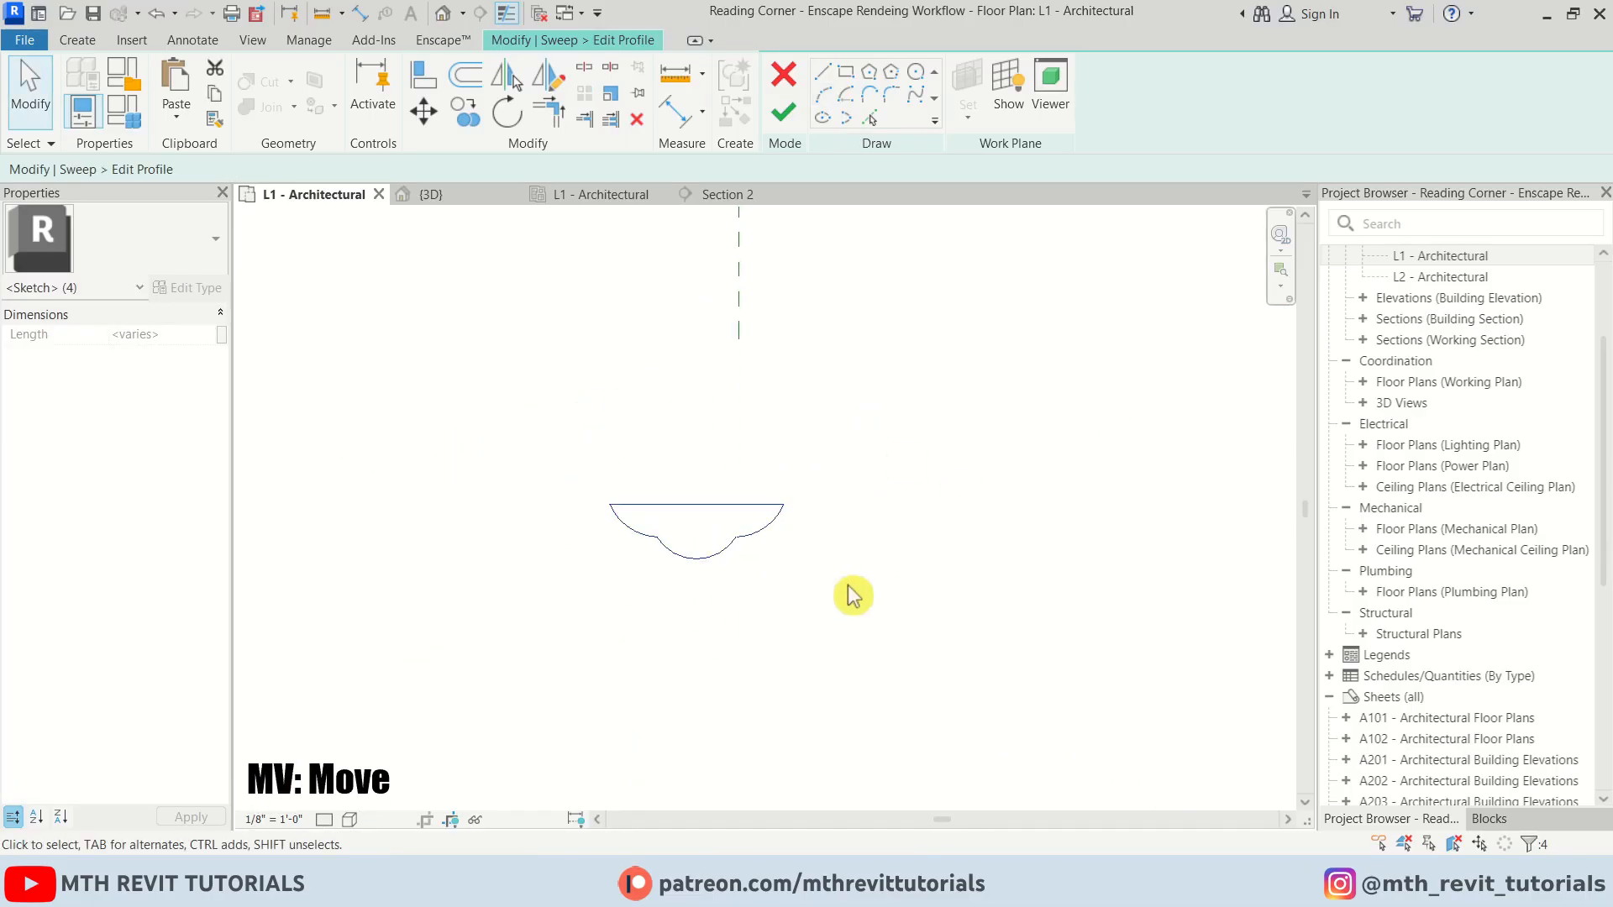
pyautogui.press('m')
pyautogui.press('v')
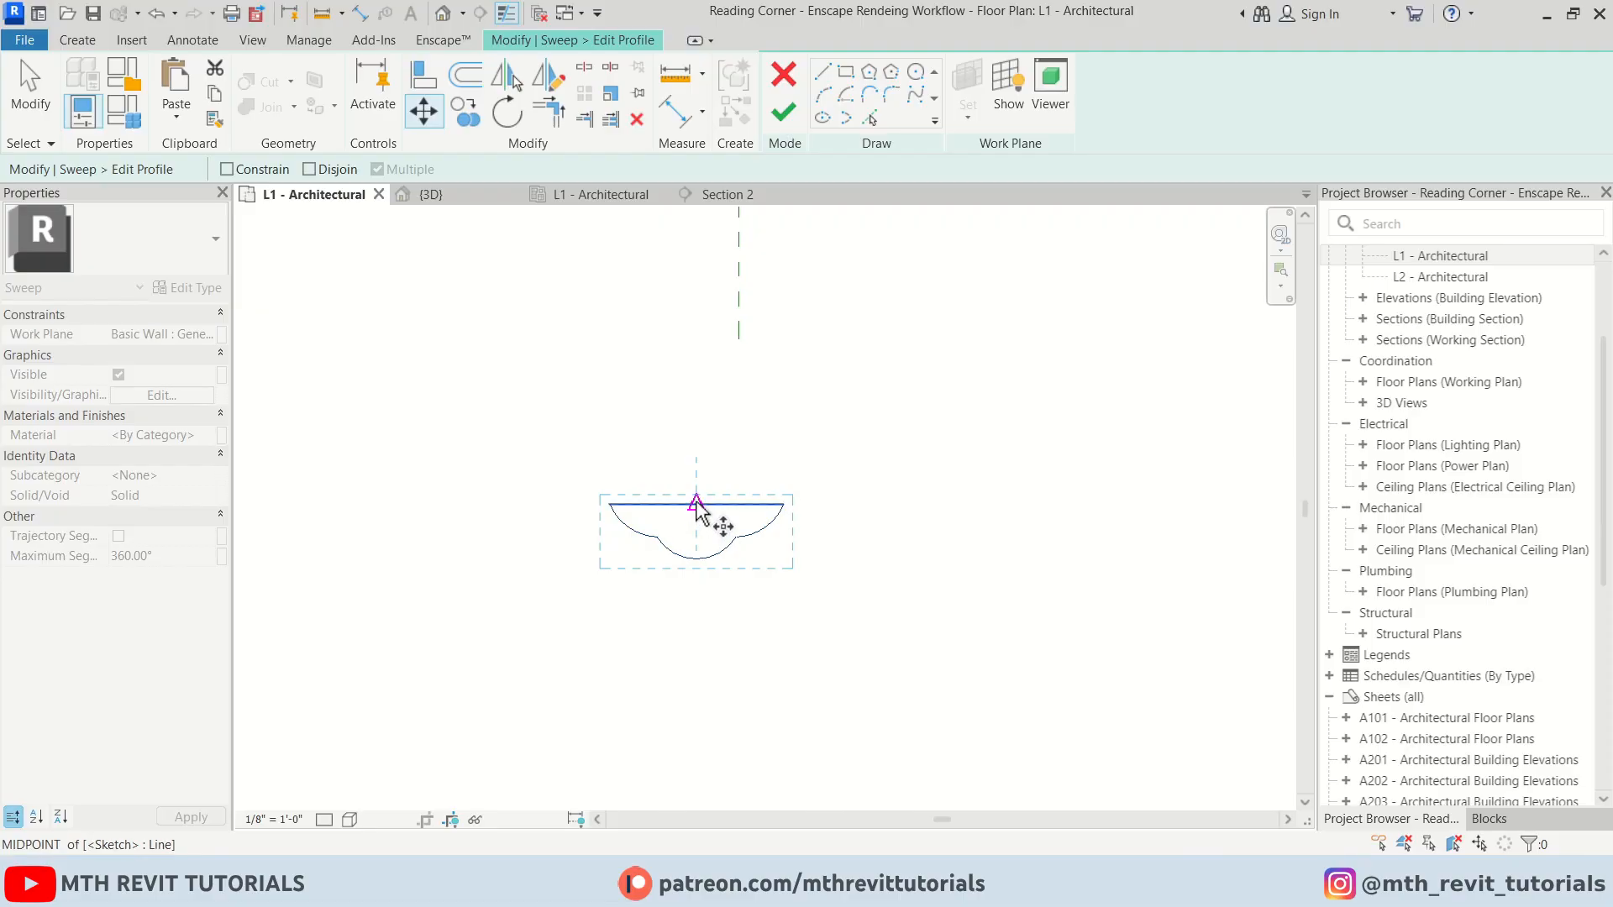
pyautogui.click(697, 504)
pyautogui.scroll(-2, 711, 538)
pyautogui.scroll(4, 743, 285)
pyautogui.click(716, 282)
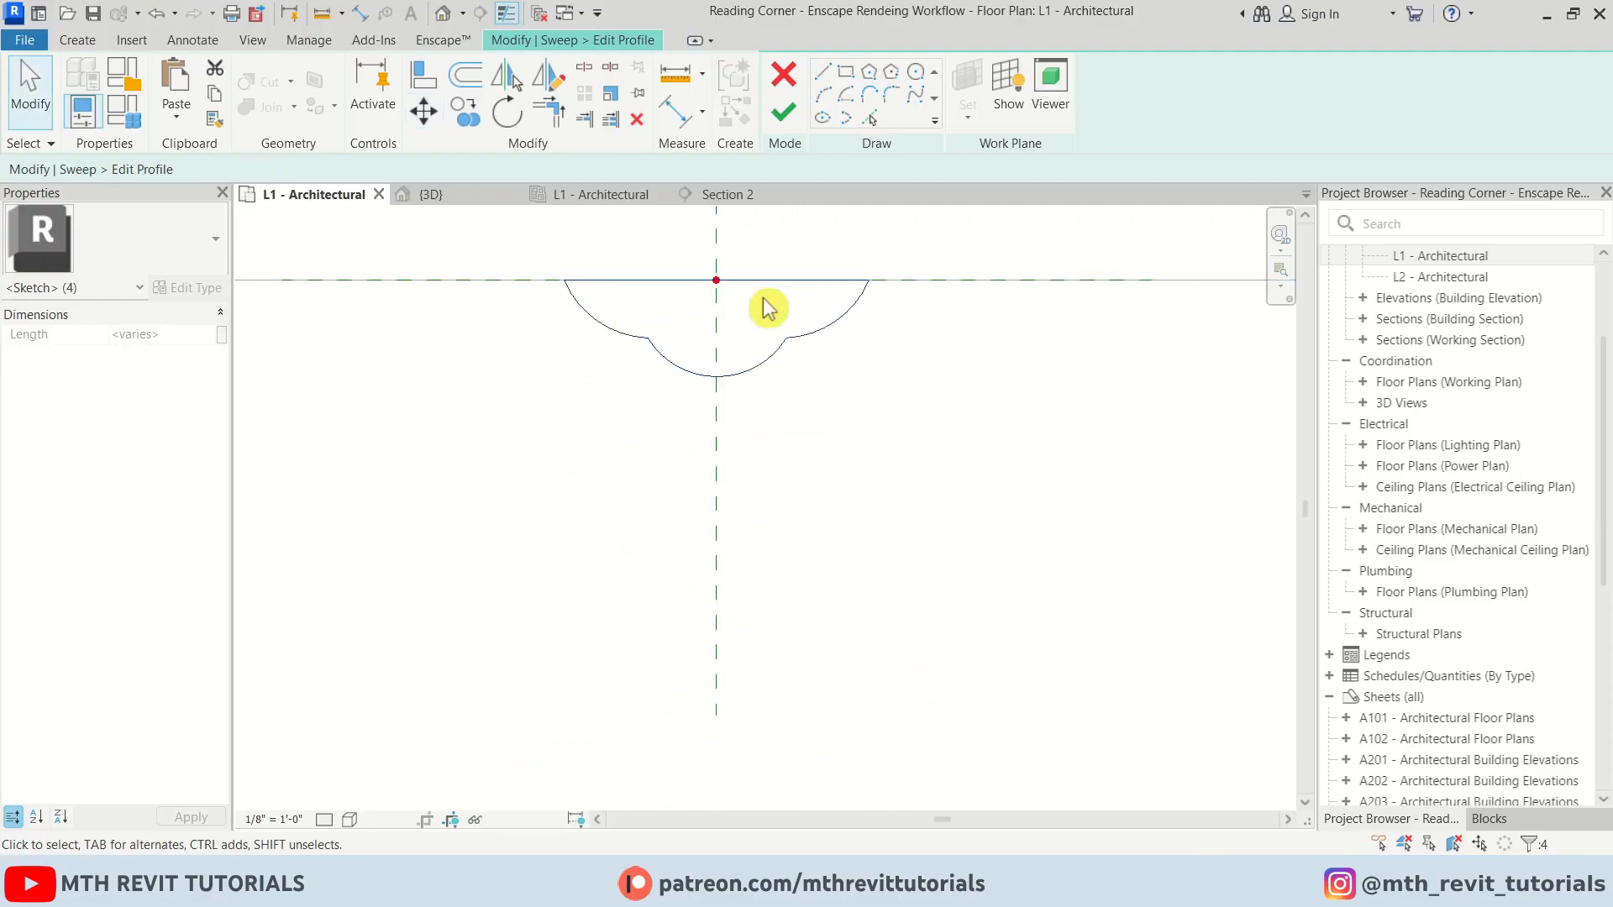
pyautogui.press('Escape')
# Finish the profile and the sweep, then select the arched sweep in the 3D view
pyautogui.click(785, 116)
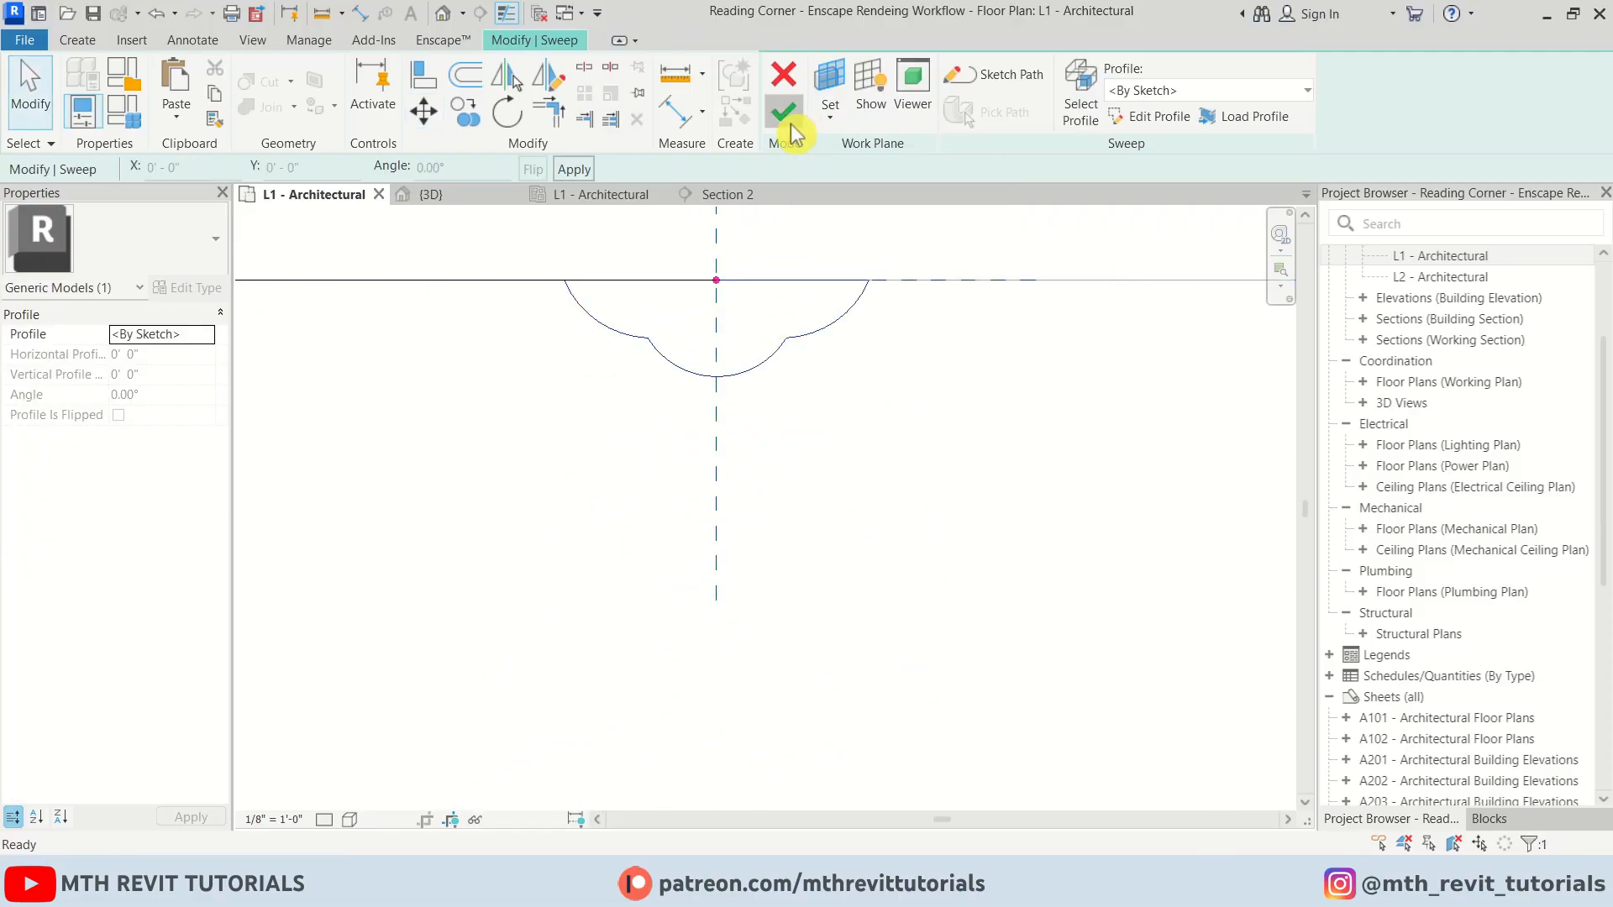
pyautogui.click(787, 116)
pyautogui.click(457, 194)
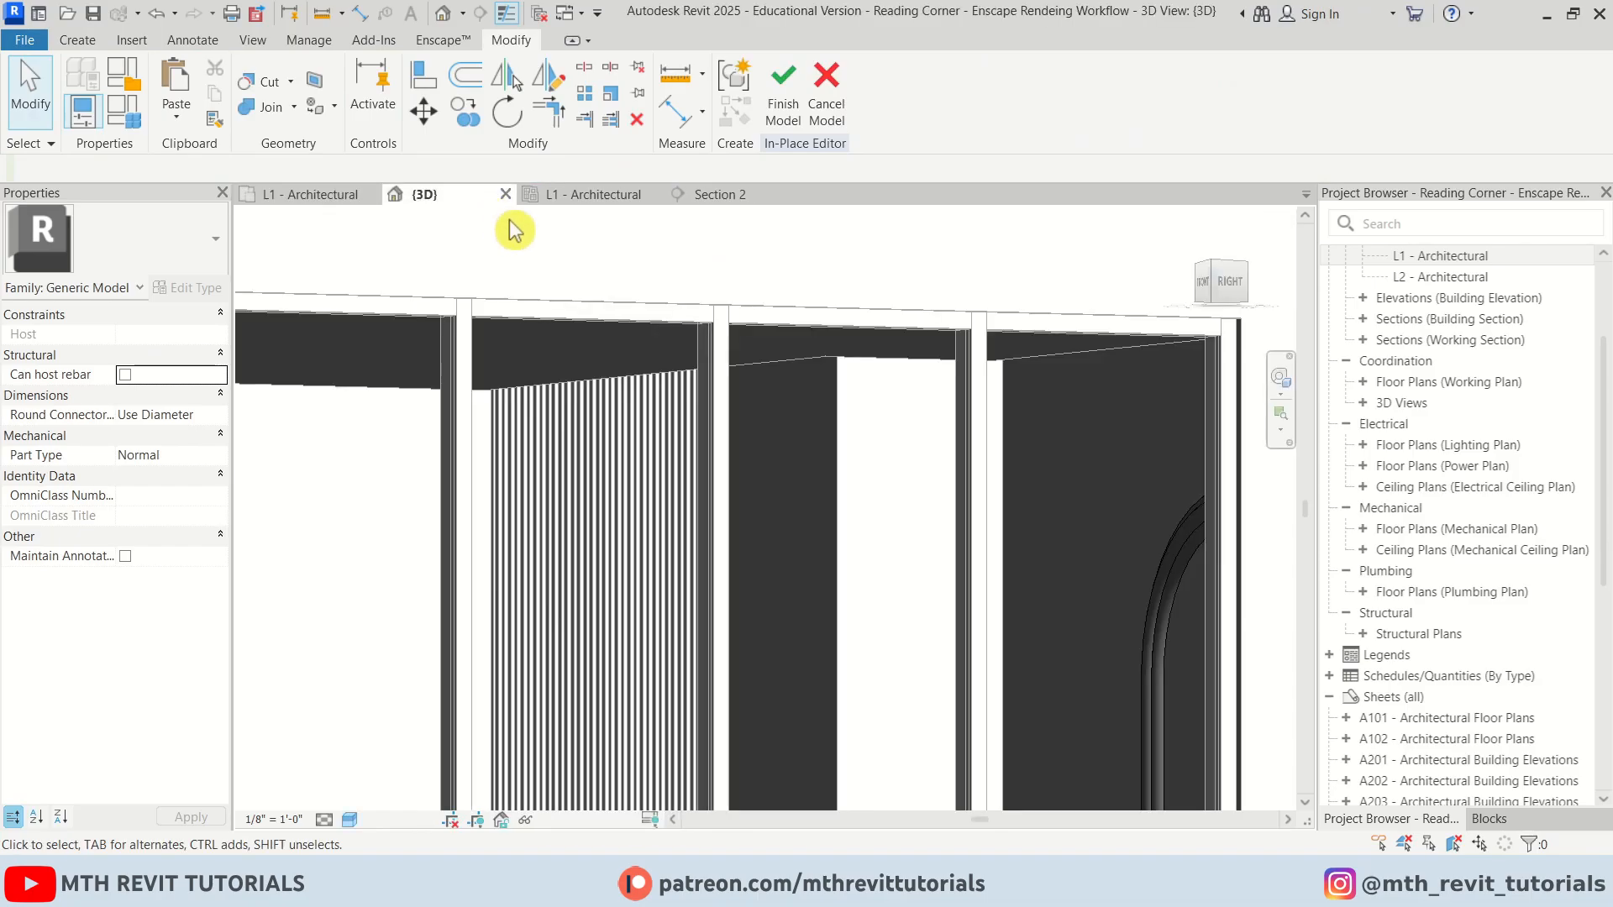
pyautogui.keyDown('shift'); pyautogui.moveTo(515, 227); pyautogui.dragTo(949, 586, button='middle'); pyautogui.keyUp('shift')
pyautogui.scroll(4, 961, 412)
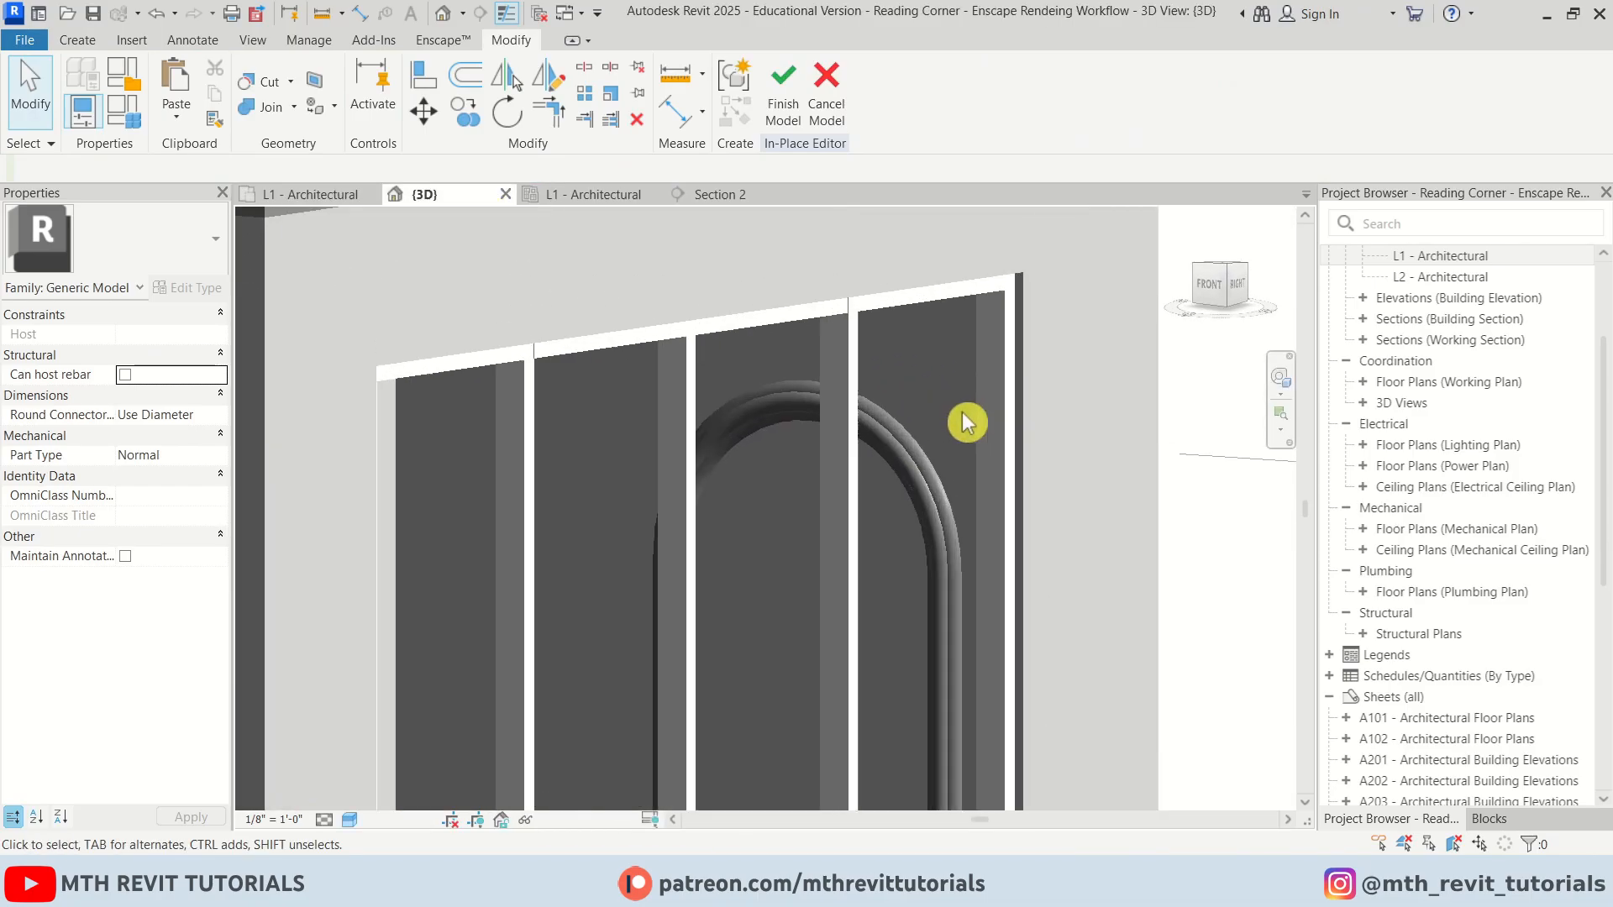
pyautogui.moveTo(950, 514); pyautogui.dragTo(943, 447, button='middle')
pyautogui.click(921, 420)
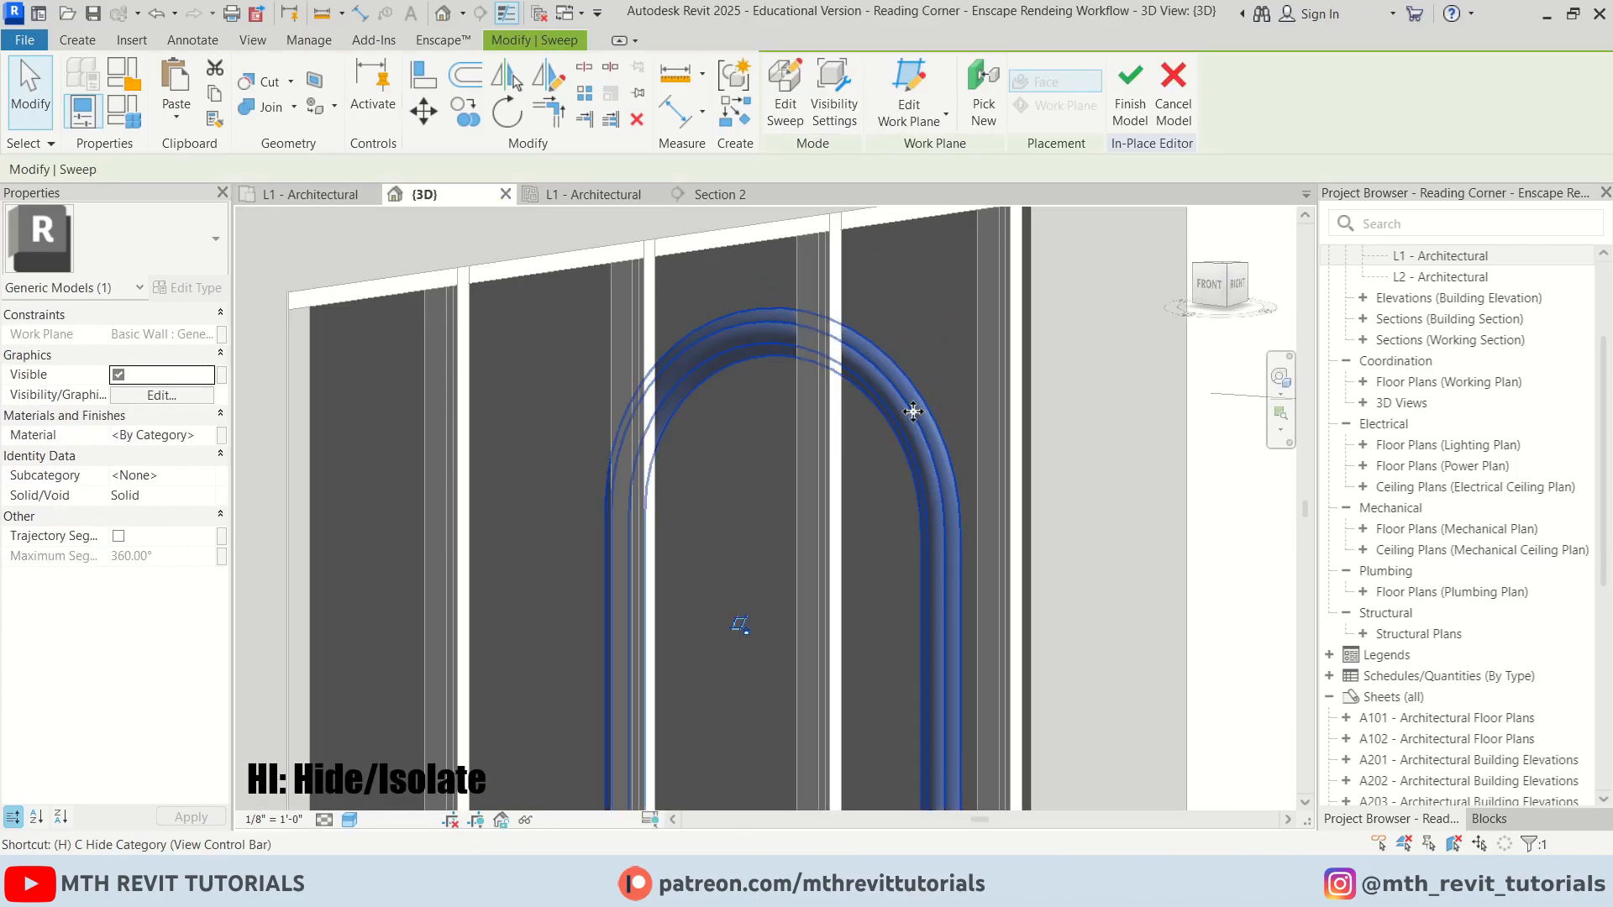
# Temporarily isolate the arched sweep in the 3D view and select it again
pyautogui.press('h')
pyautogui.press('i')
pyautogui.scroll(-3, 911, 353)
pyautogui.press('Escape')
pyautogui.keyDown('shift'); pyautogui.moveTo(826, 483); pyautogui.dragTo(679, 705, button='middle'); pyautogui.keyUp('shift')
pyautogui.scroll(1, 787, 569)
pyautogui.click(678, 705)
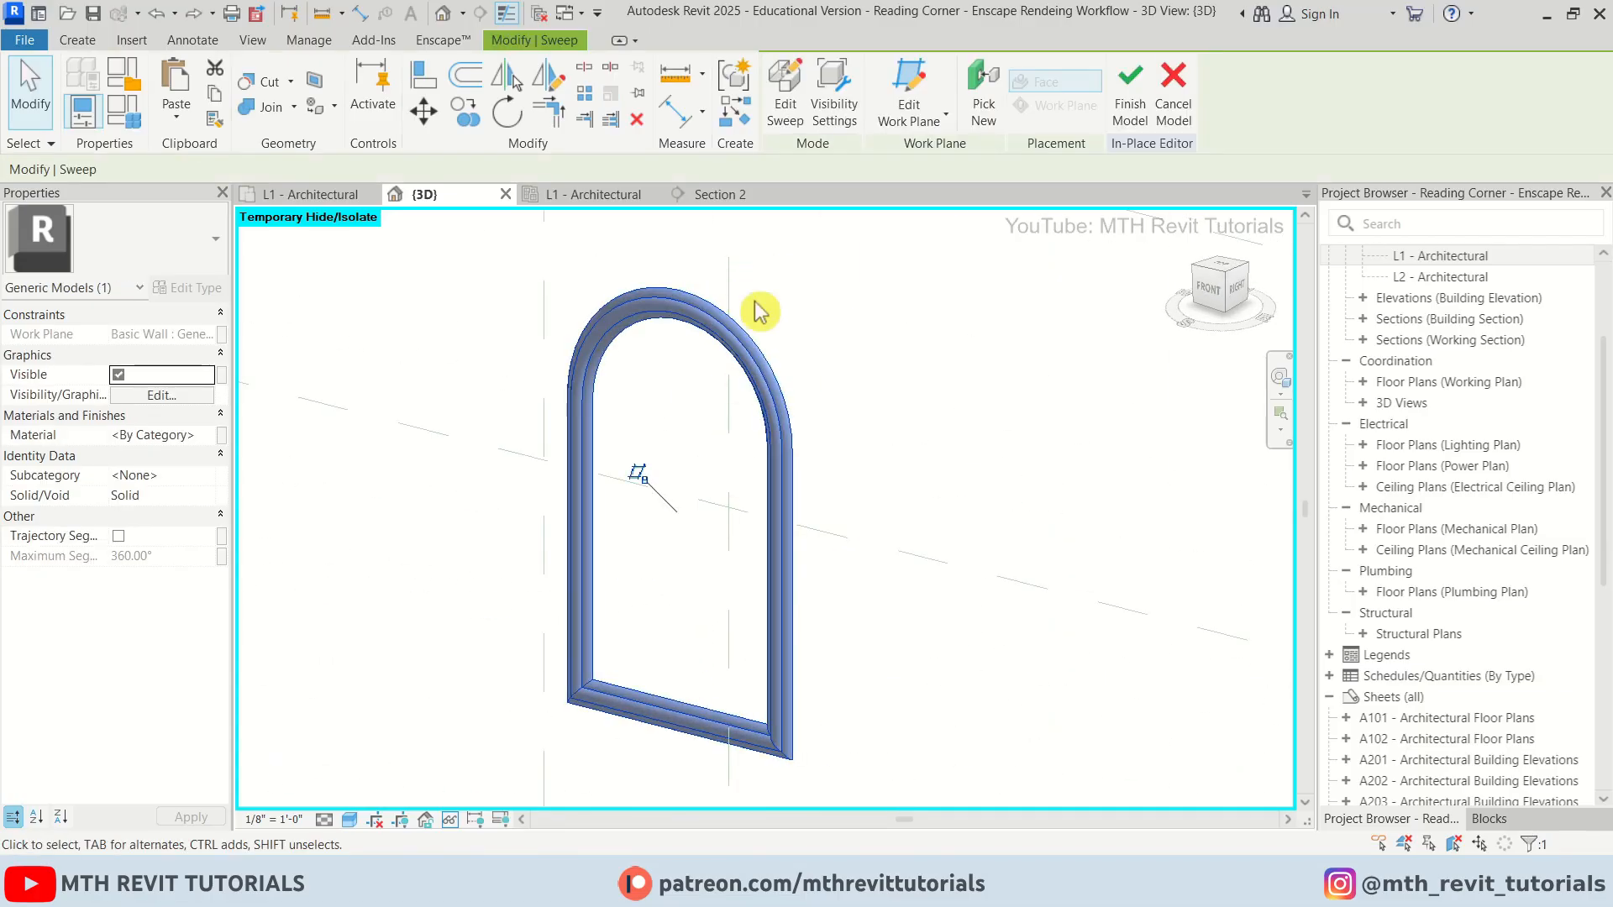
# Edit the sweep's path, delete its bottom horizontal segment, and finish the sweep
pyautogui.click(783, 124)
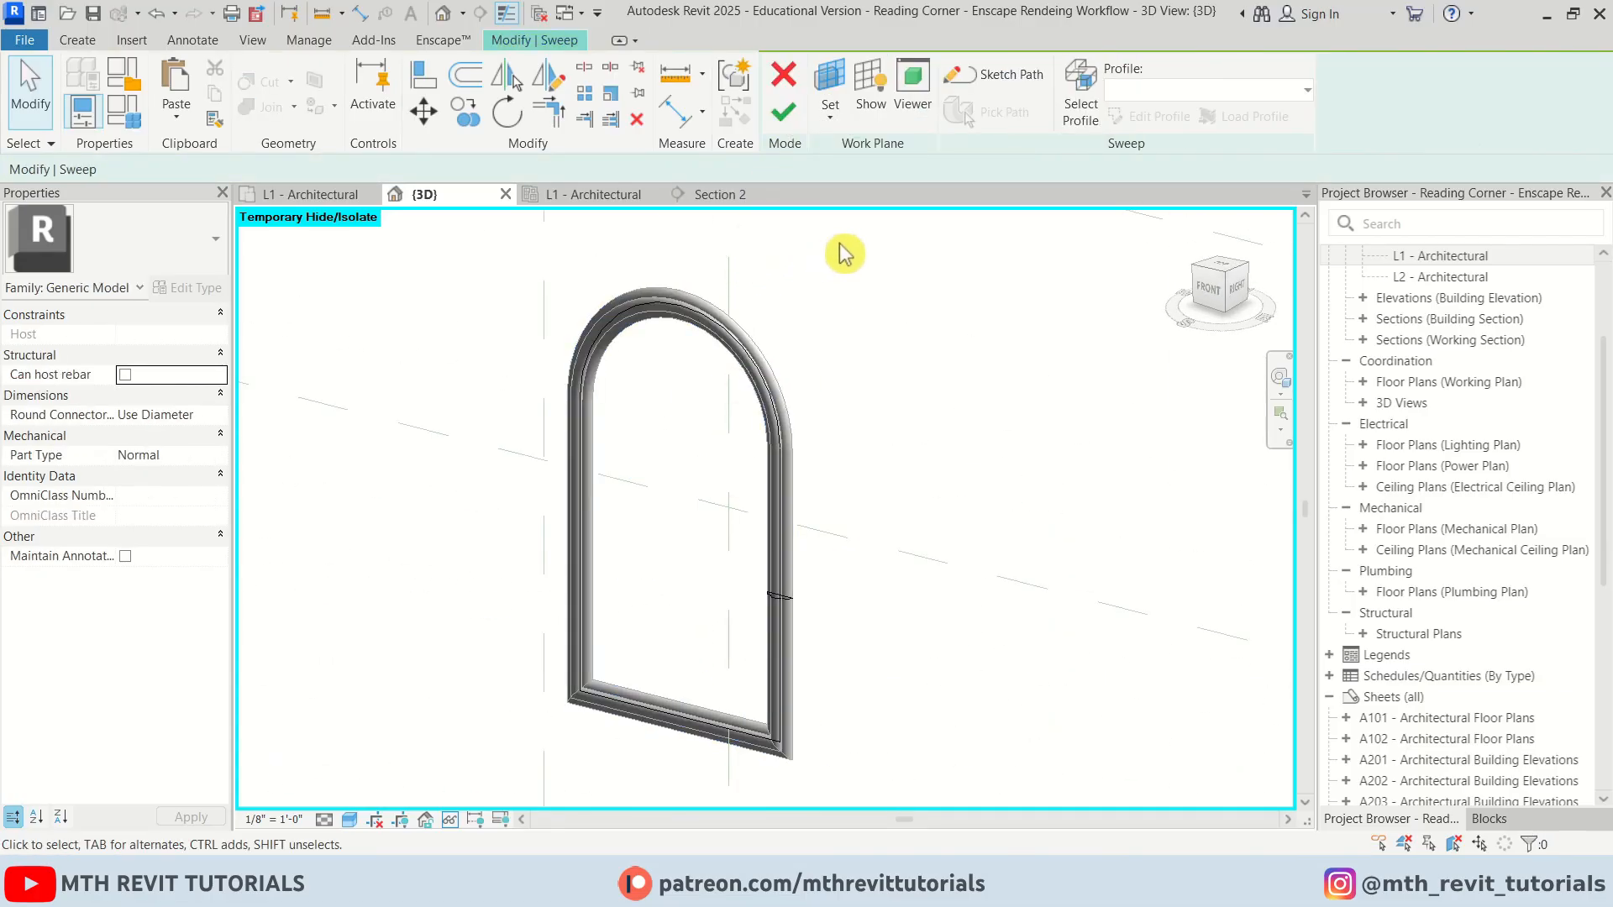
pyautogui.click(1000, 76)
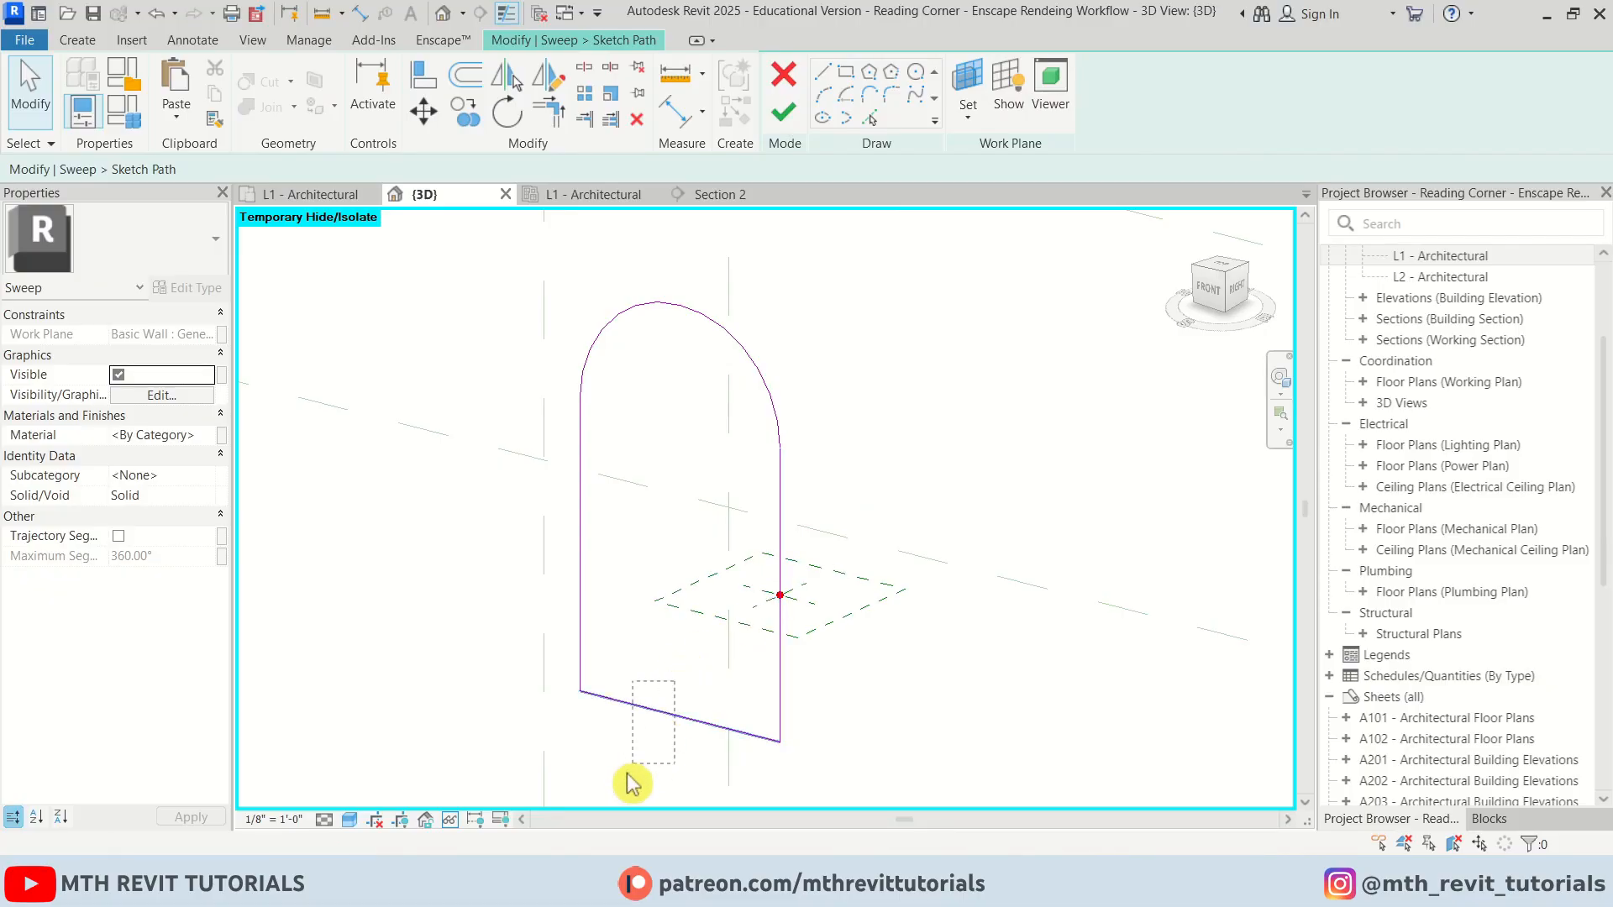
pyautogui.moveTo(632, 765); pyautogui.dragTo(632, 764)
pyautogui.click(637, 121)
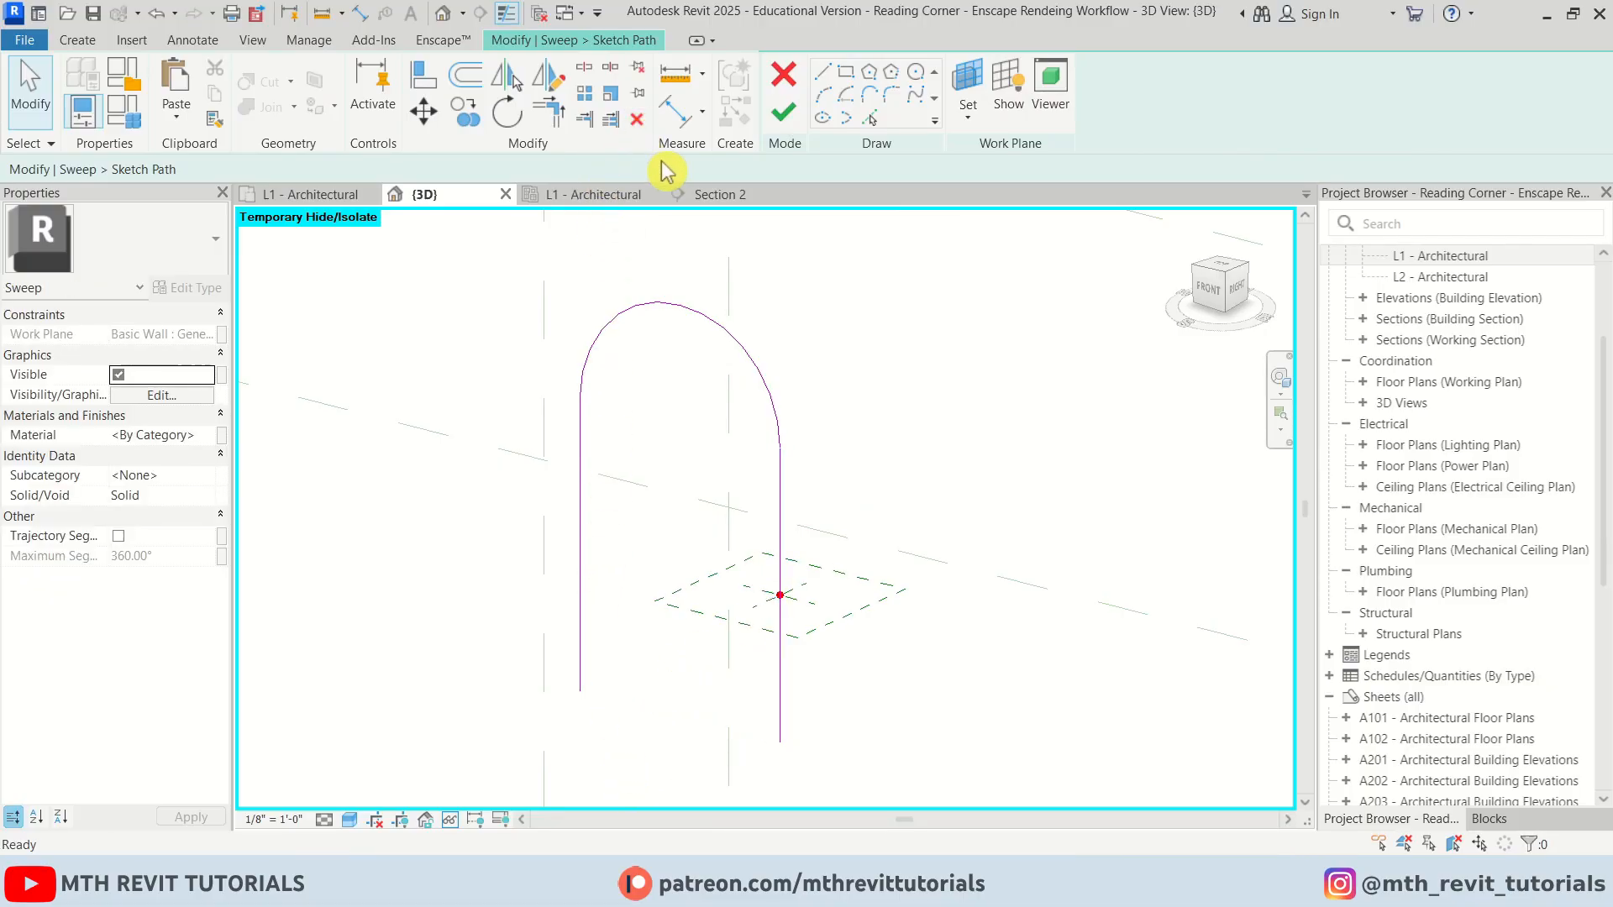
pyautogui.click(784, 113)
pyautogui.press('Escape')
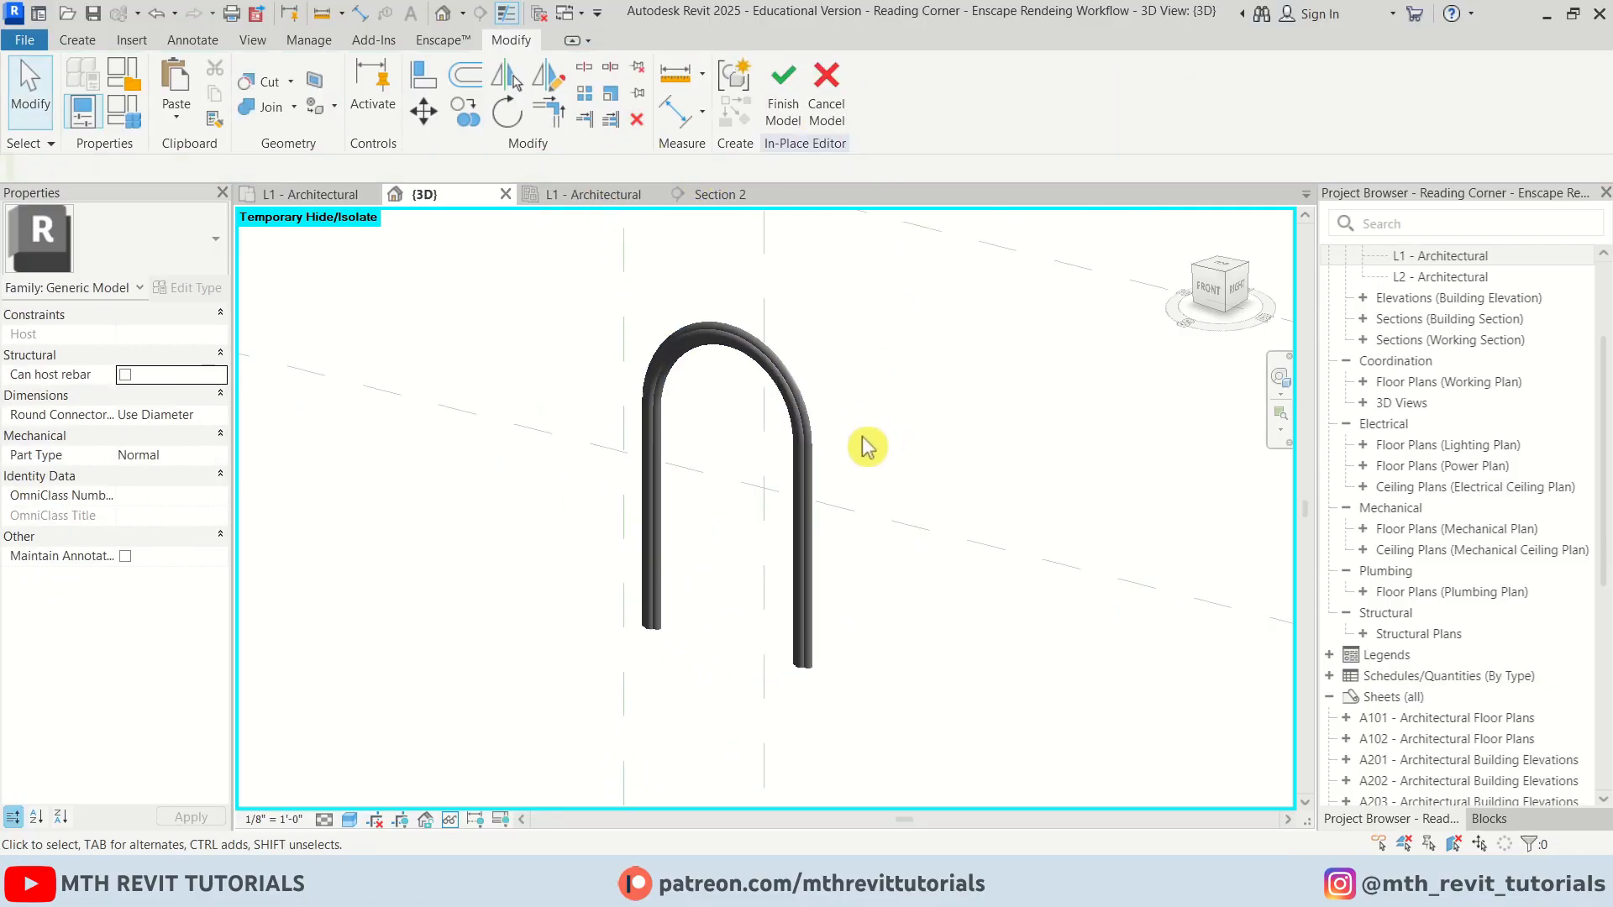
# Reset the temporary hide/isolate to show the whole model again
pyautogui.keyDown('shift'); pyautogui.moveTo(865, 443); pyautogui.dragTo(601, 700, button='middle'); pyautogui.keyUp('shift')
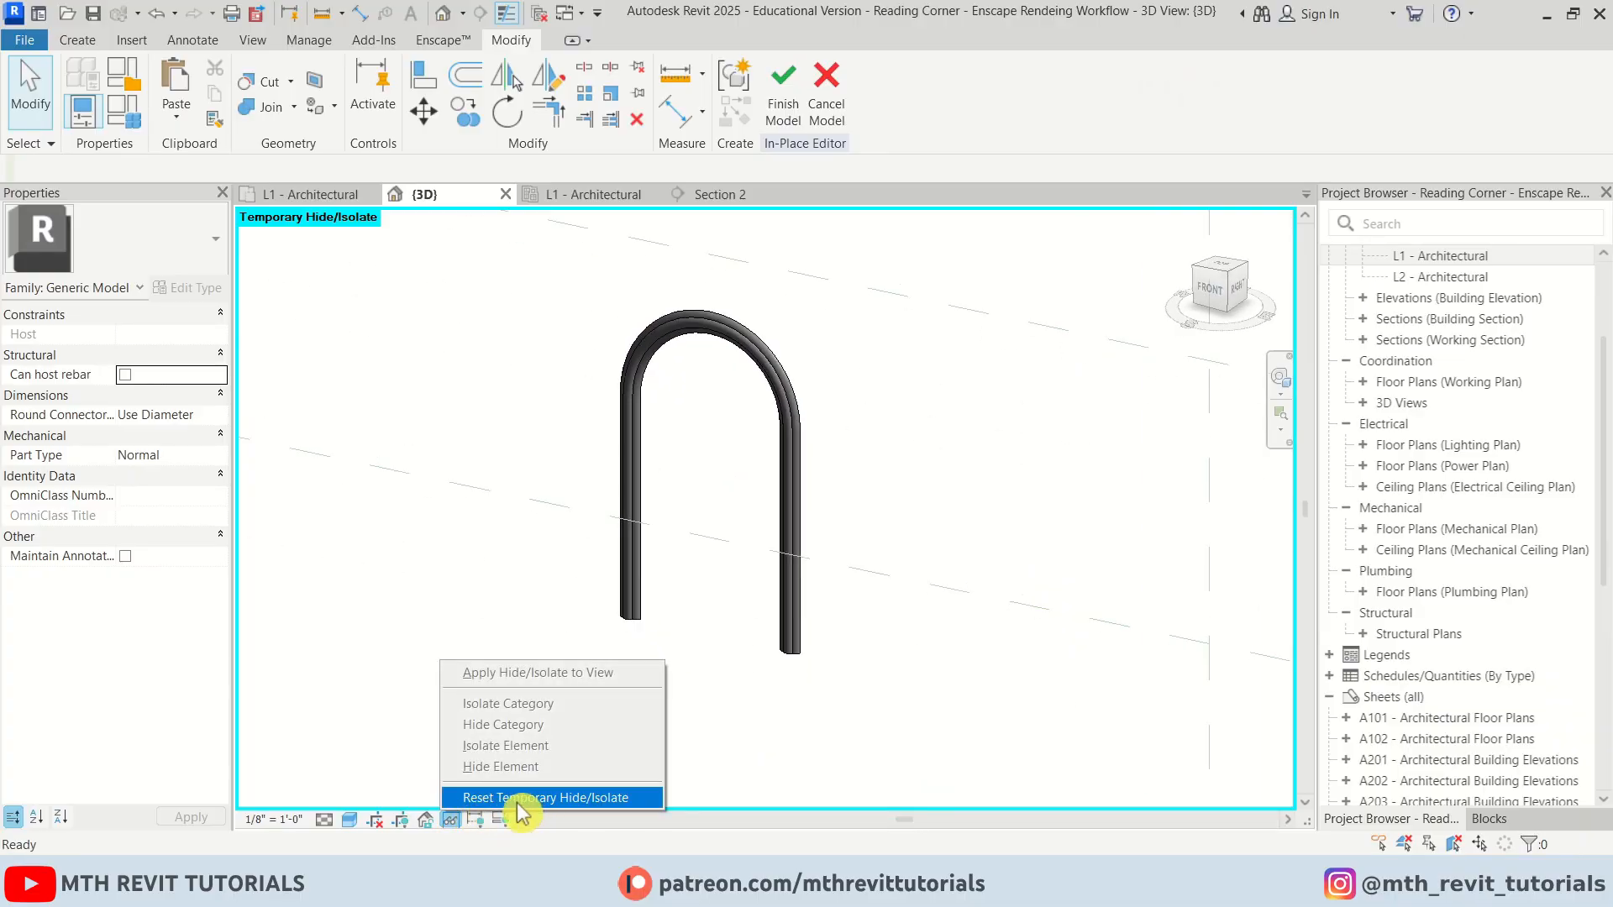
pyautogui.click(535, 799)
pyautogui.keyDown('shift'); pyautogui.moveTo(738, 682); pyautogui.dragTo(723, 647, button='middle'); pyautogui.keyUp('shift')
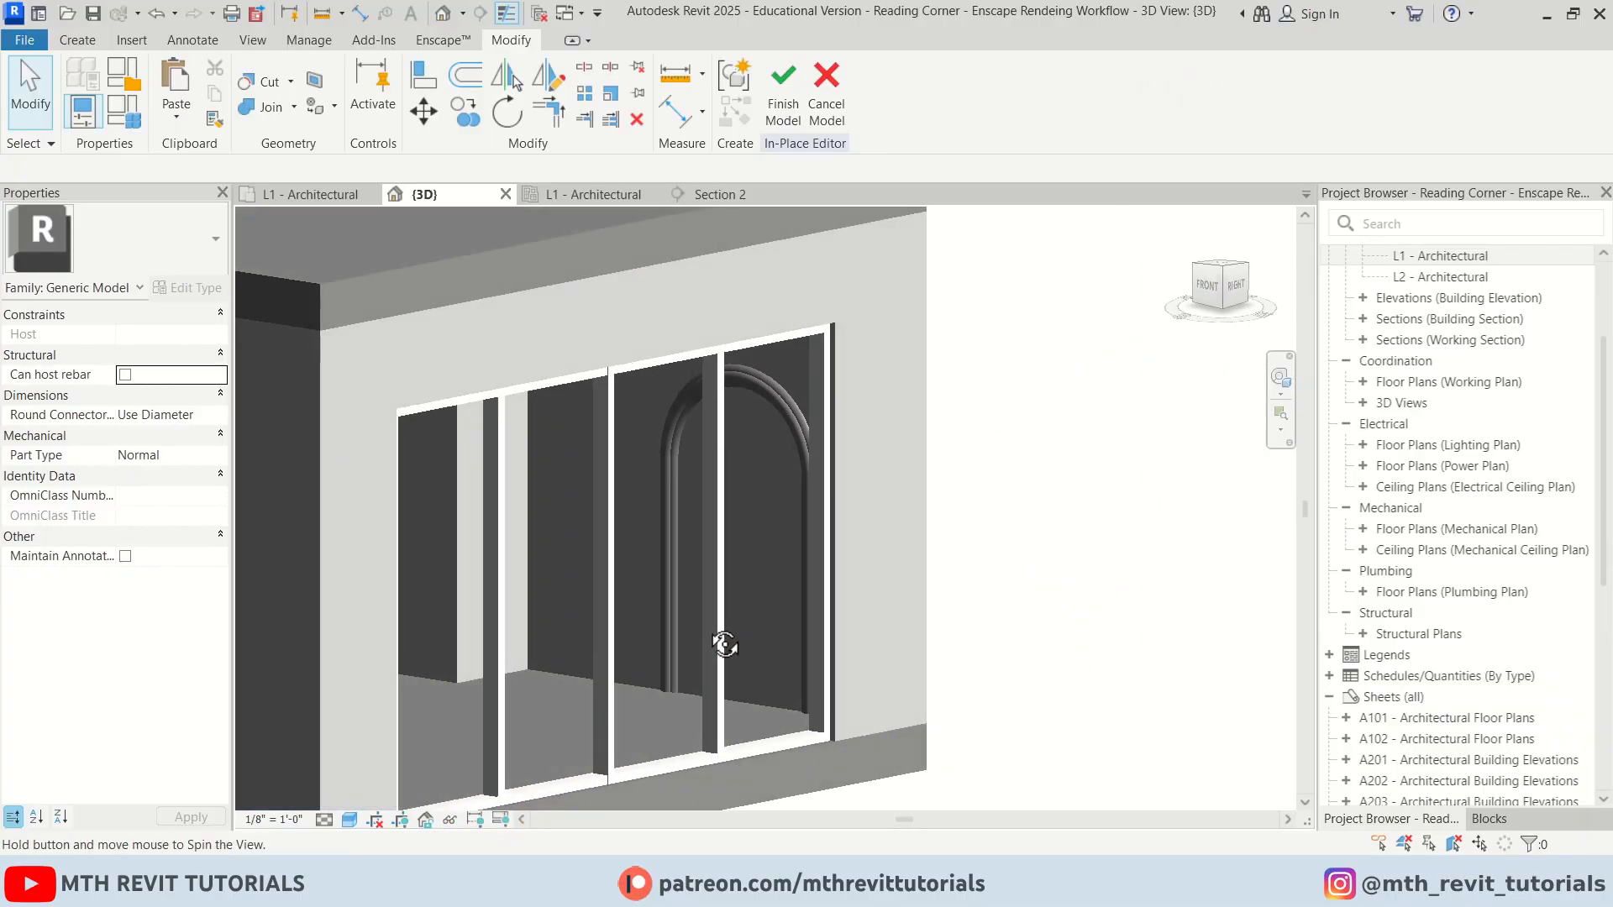
# Associate the sweep's material with a new family parameter named Arch and finish the in-place model
pyautogui.scroll(3, 760, 443)
pyautogui.click(796, 356)
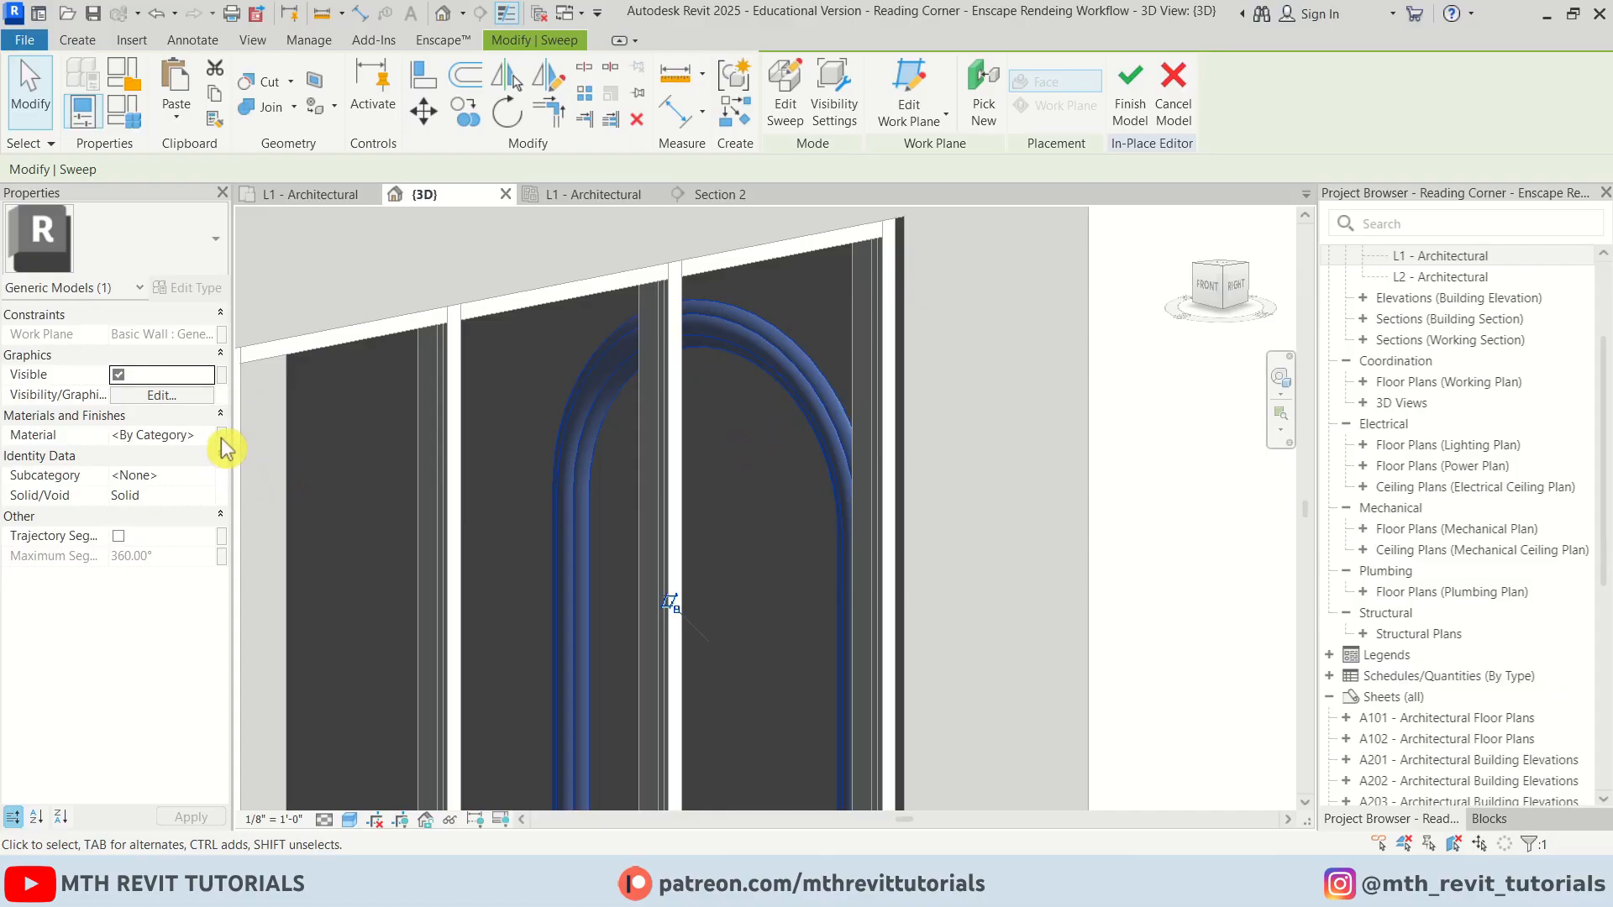
pyautogui.click(221, 435)
pyautogui.click(658, 563)
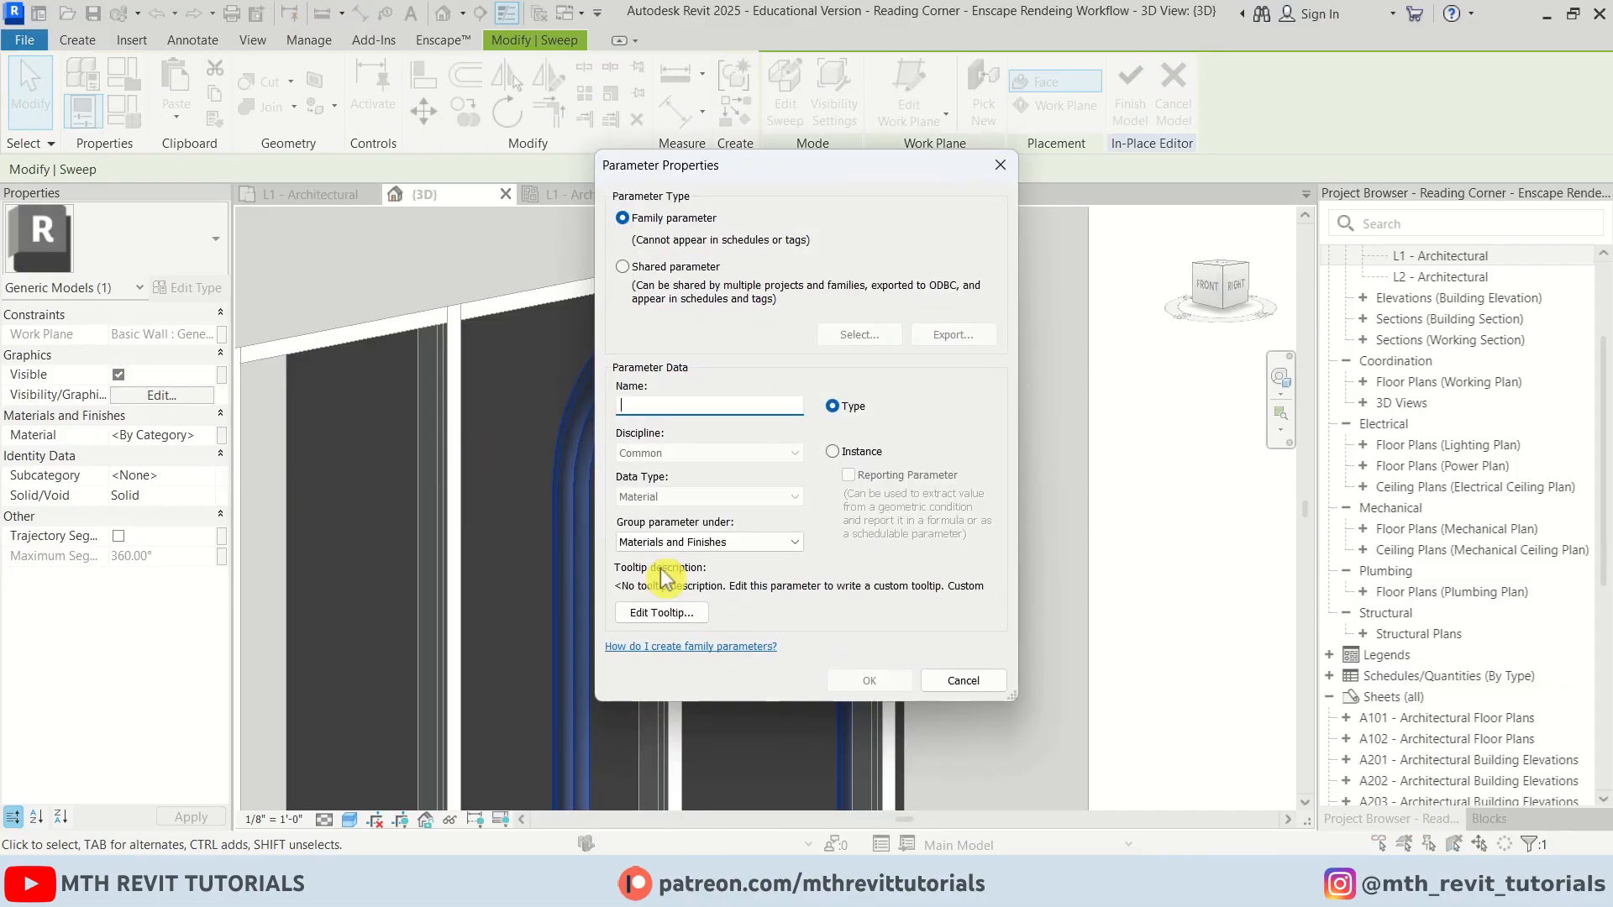
pyautogui.write('Arch')
pyautogui.click(869, 680)
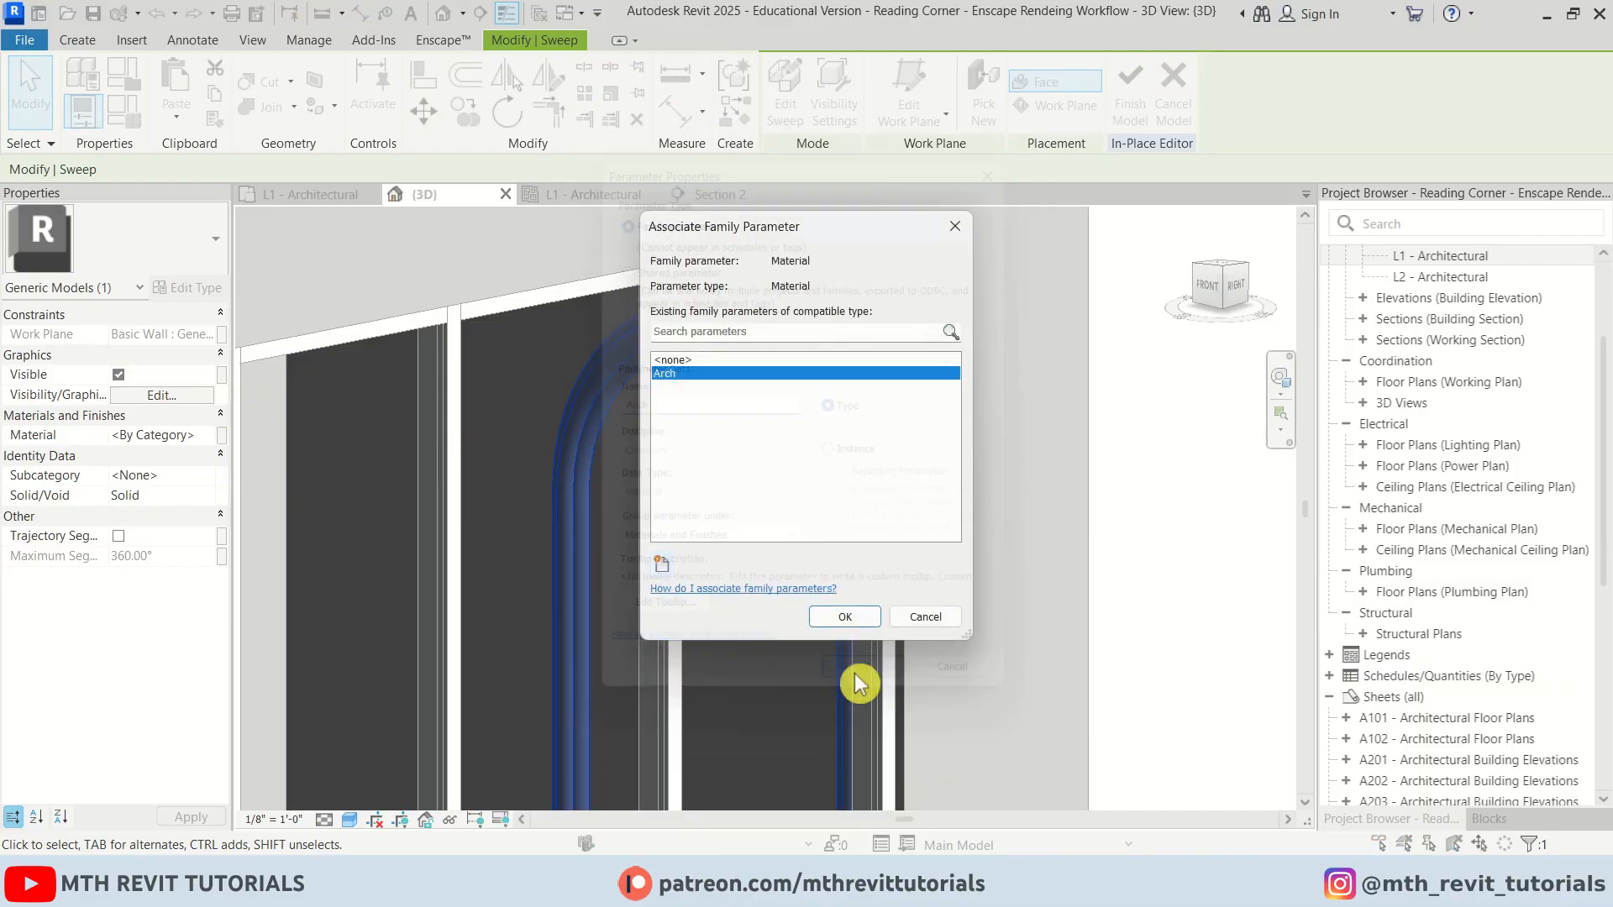
pyautogui.click(840, 616)
pyautogui.click(1130, 96)
# Start Enscape live rendering of the 3D view
pyautogui.scroll(-3, 930, 411)
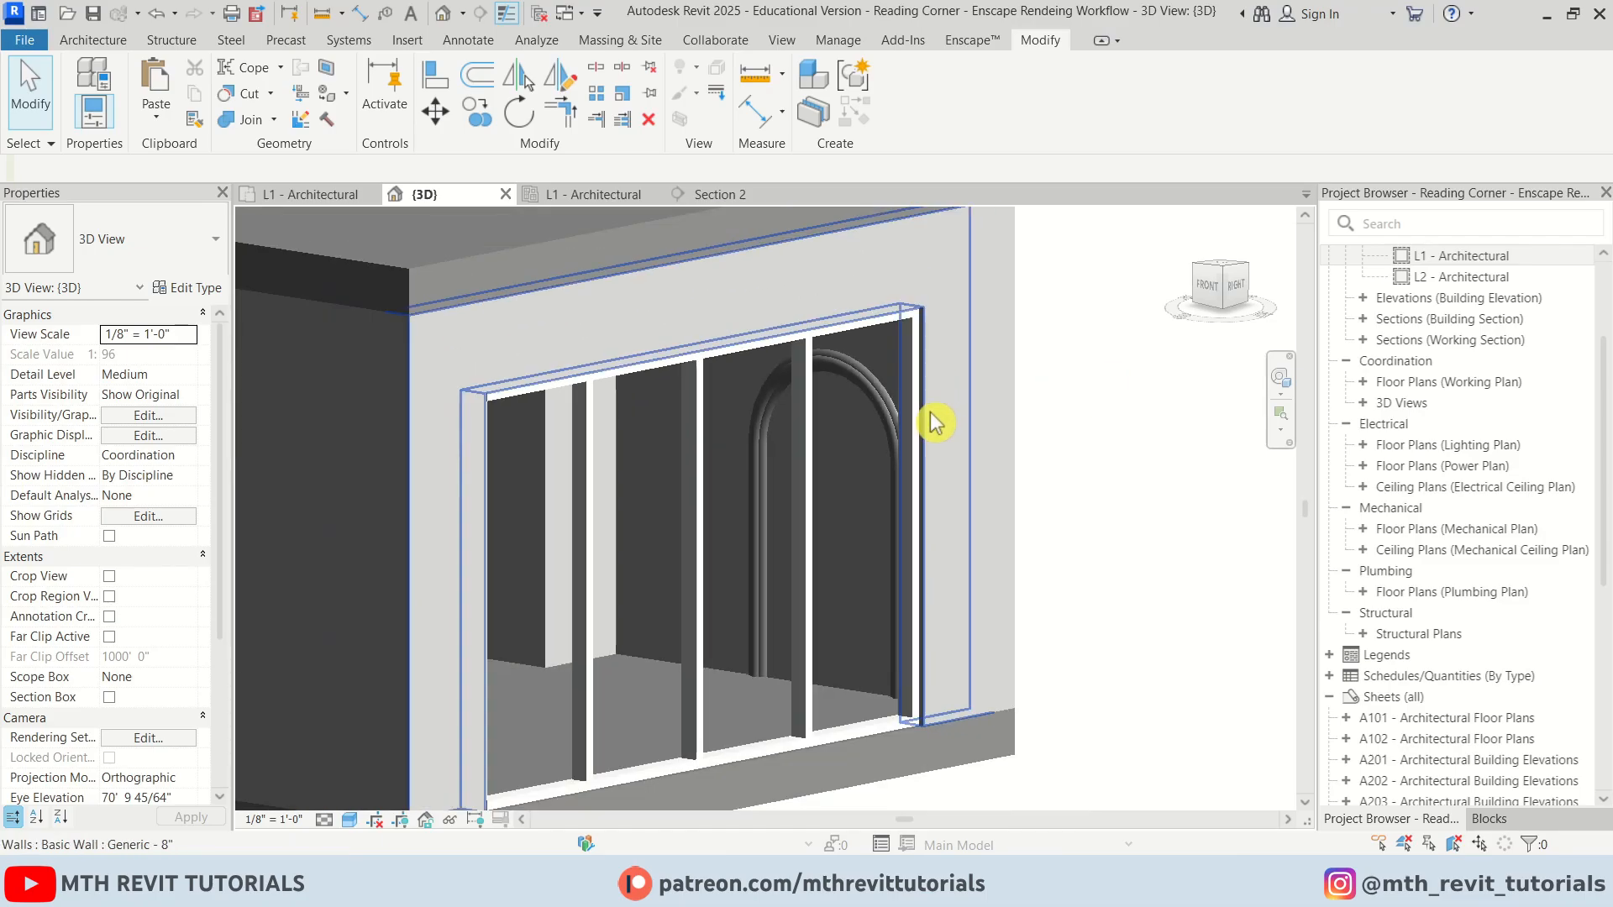
pyautogui.scroll(-5, 930, 420)
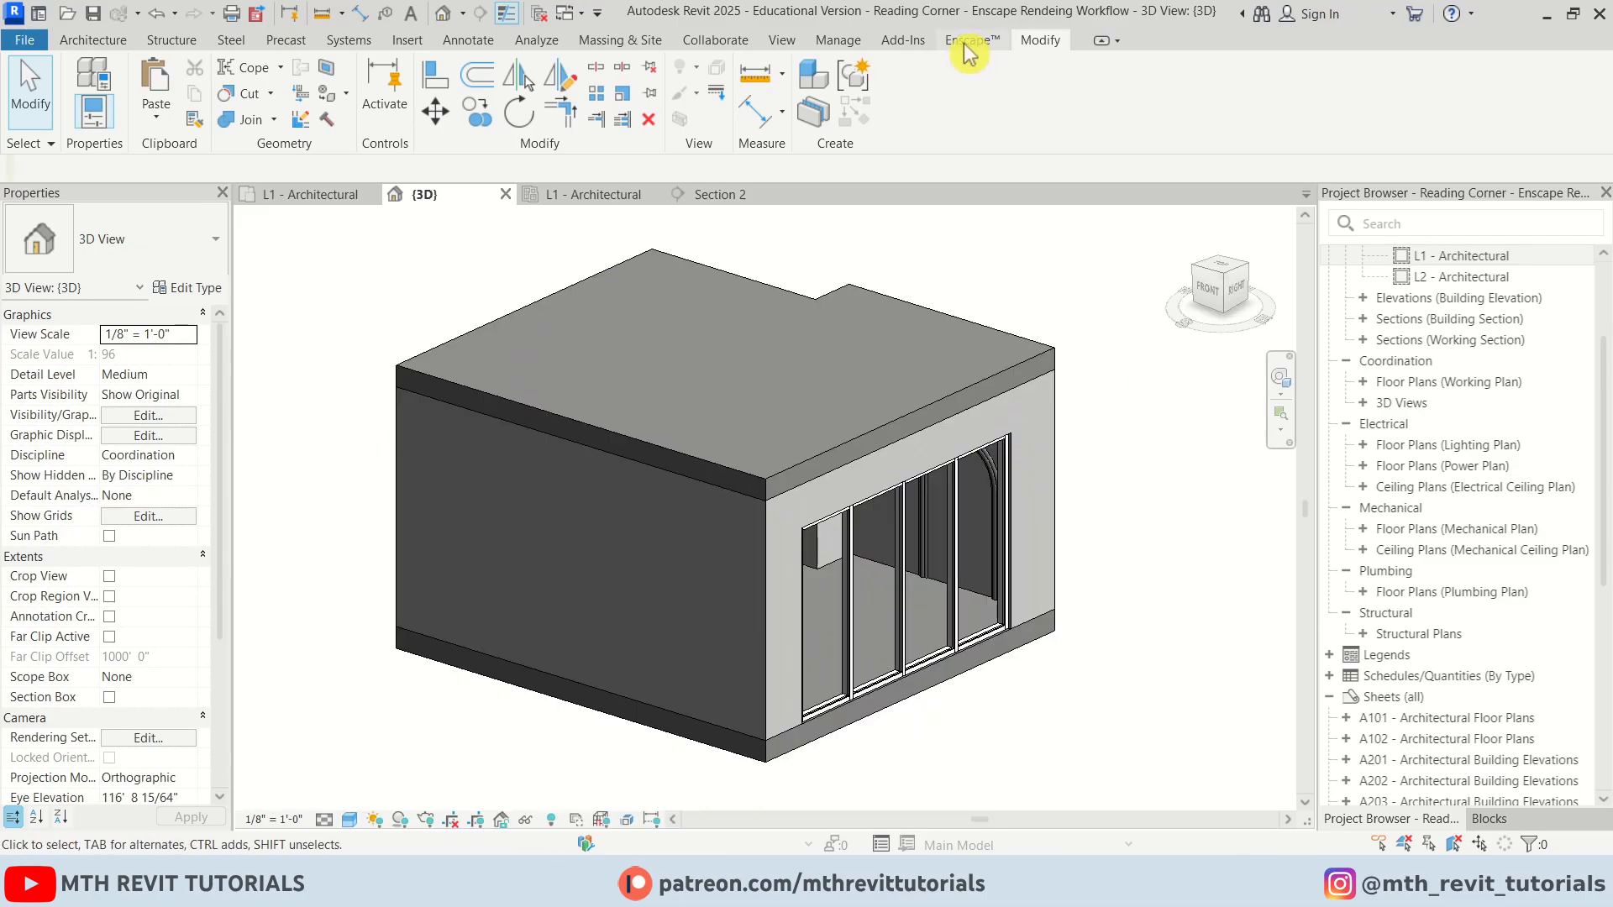
pyautogui.click(973, 40)
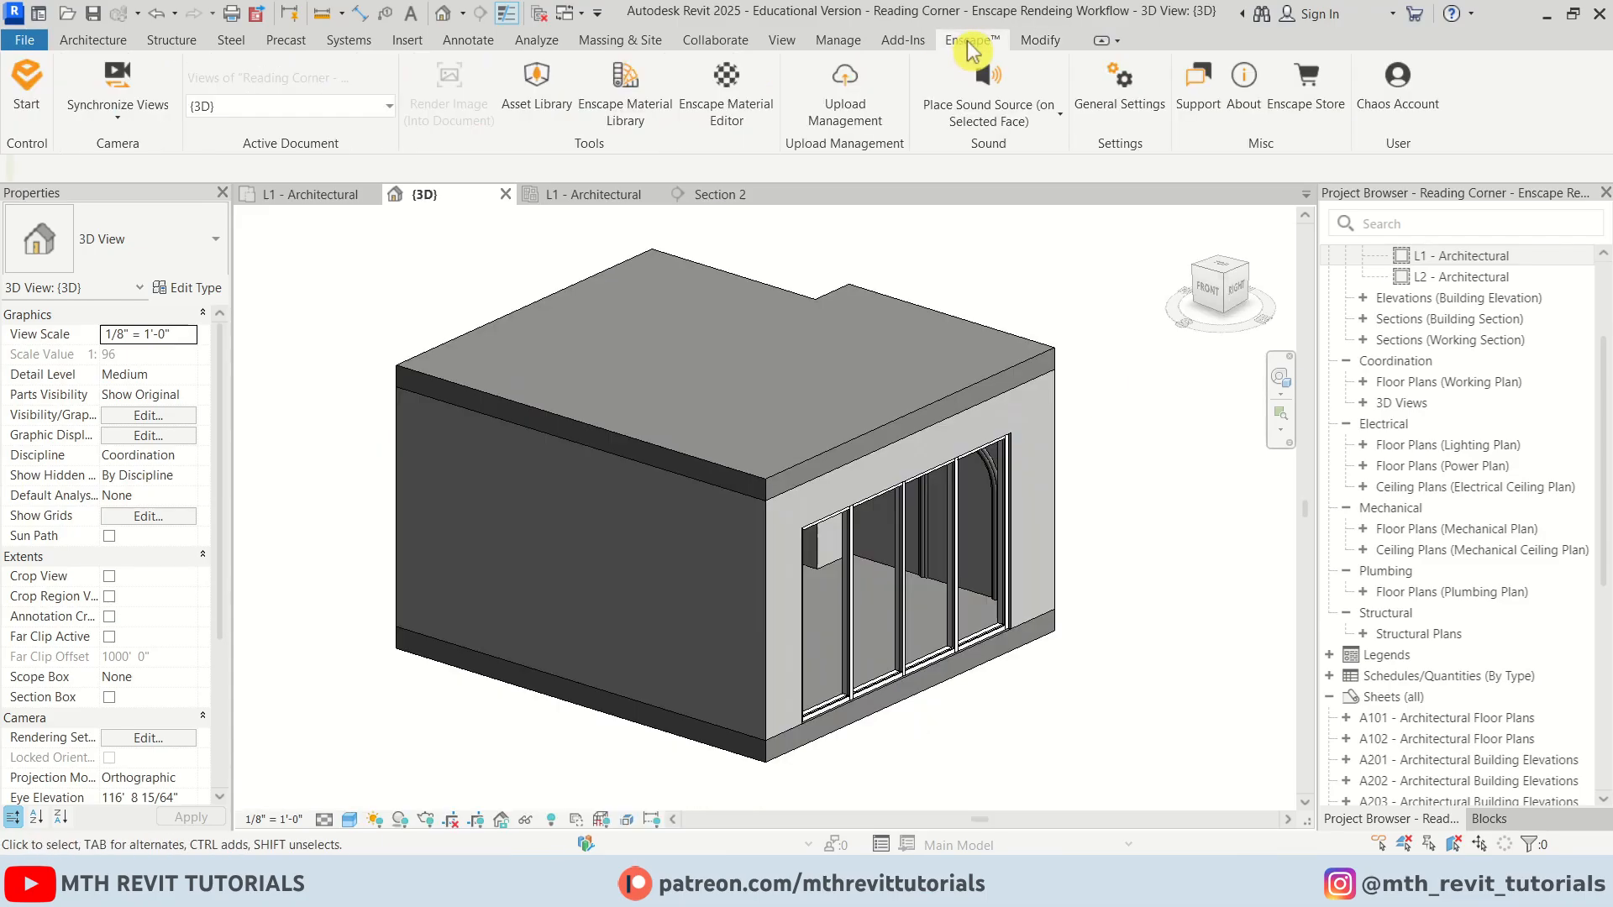
pyautogui.click(37, 126)
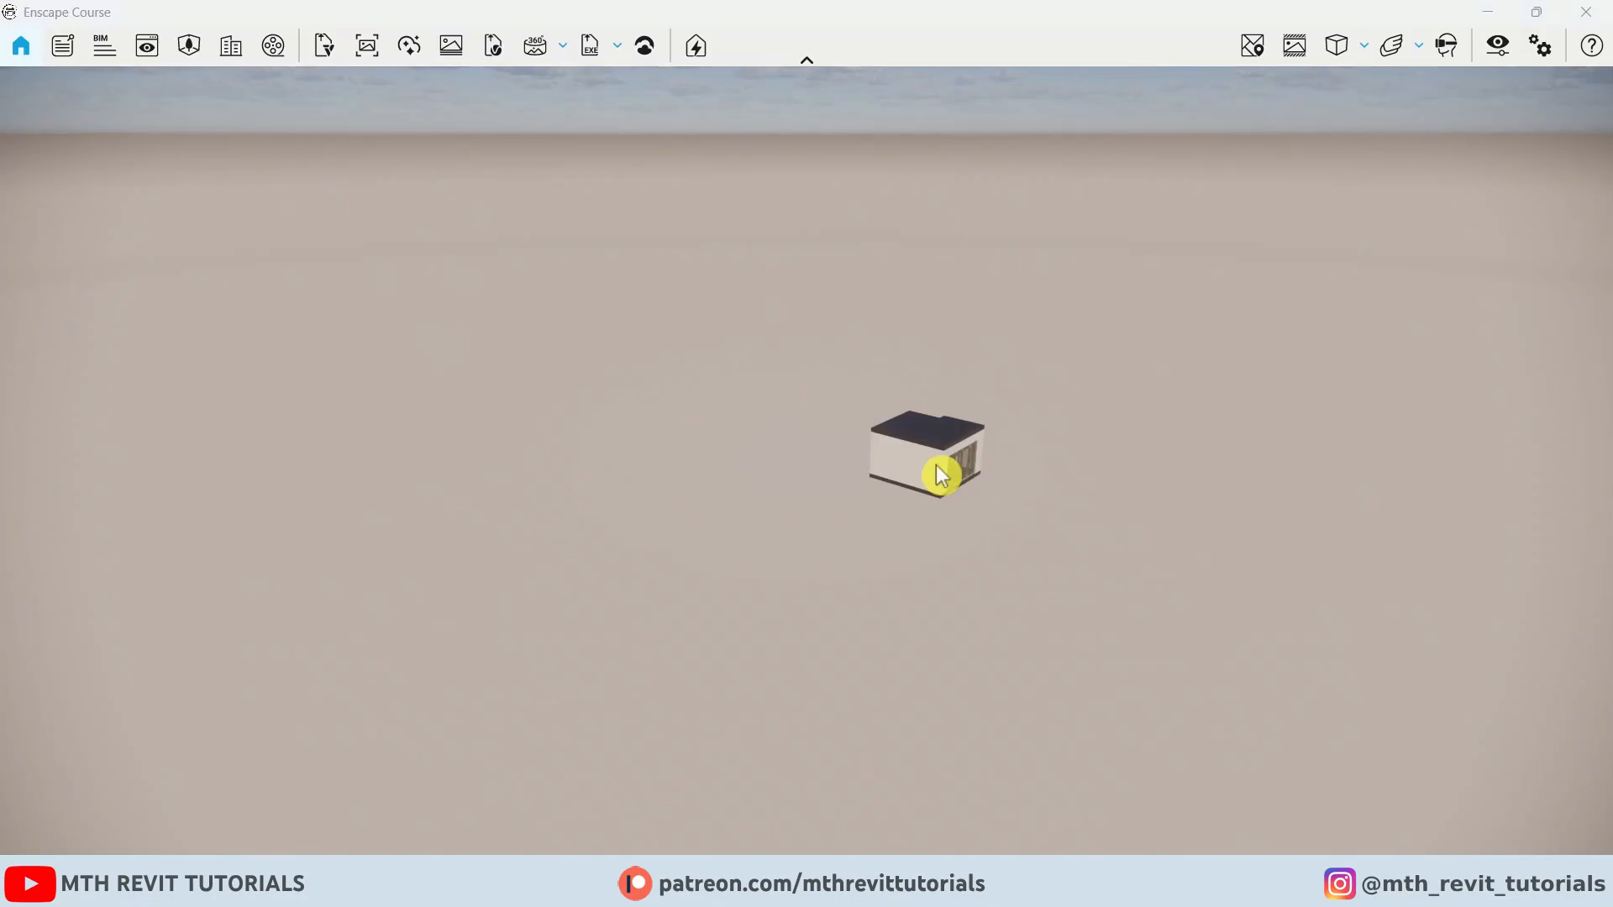
# Navigate the Enscape camera inside the room to face the arched wall
pyautogui.scroll(7, 939, 464)
pyautogui.scroll(4, 941, 461)
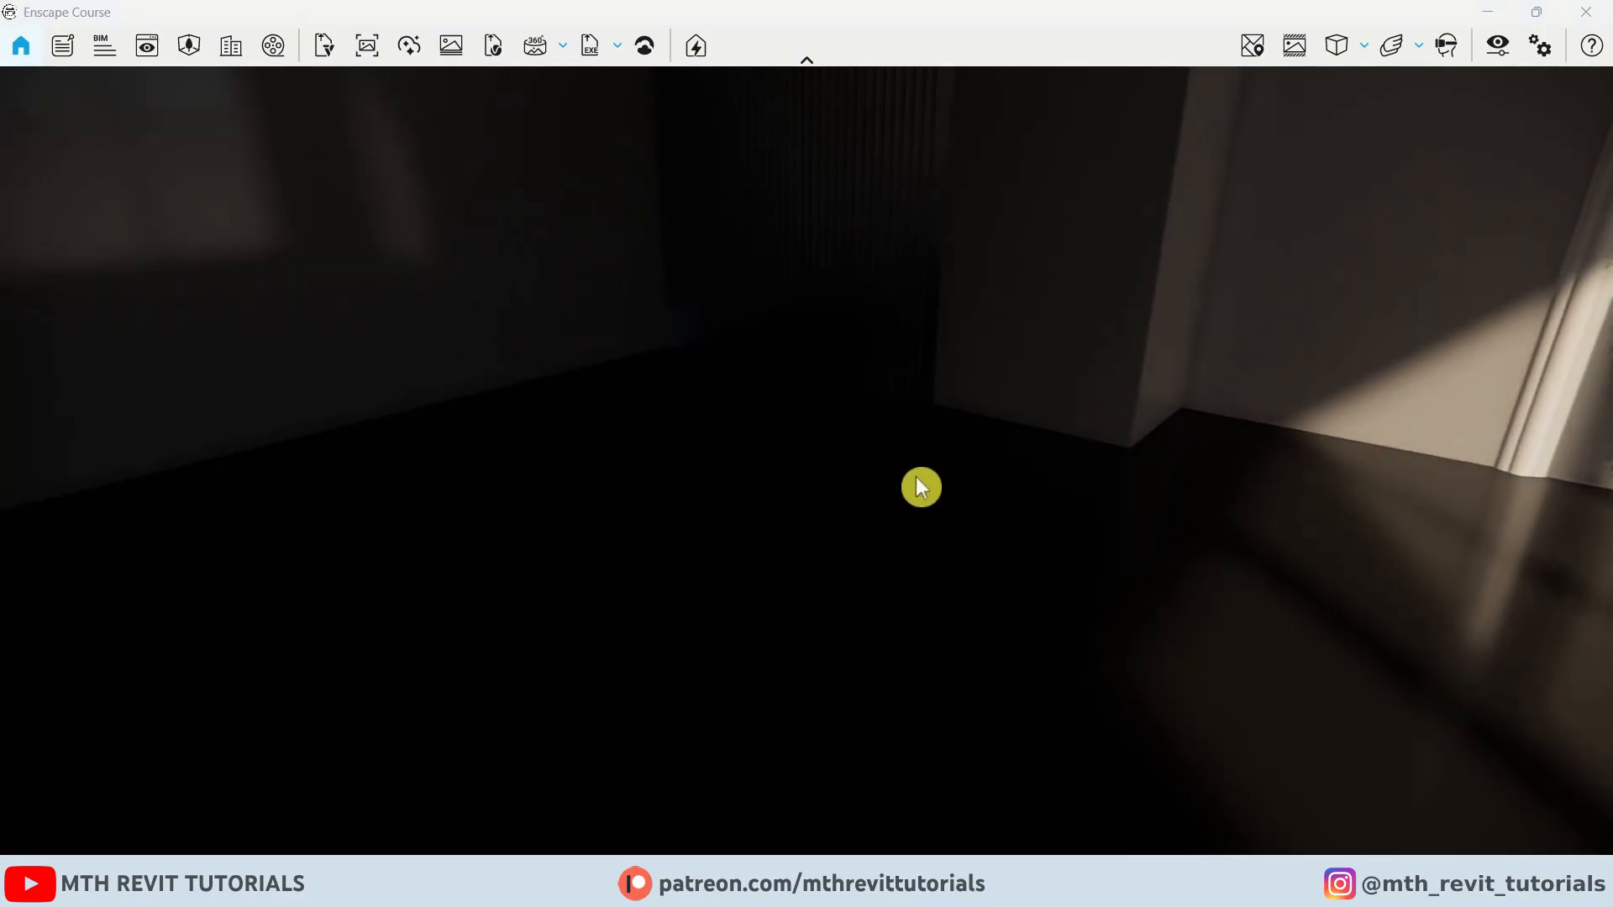
pyautogui.moveTo(916, 477); pyautogui.dragTo(1008, 370)
pyautogui.moveTo(731, 496); pyautogui.dragTo(799, 476)
pyautogui.scroll(-2, 799, 476)
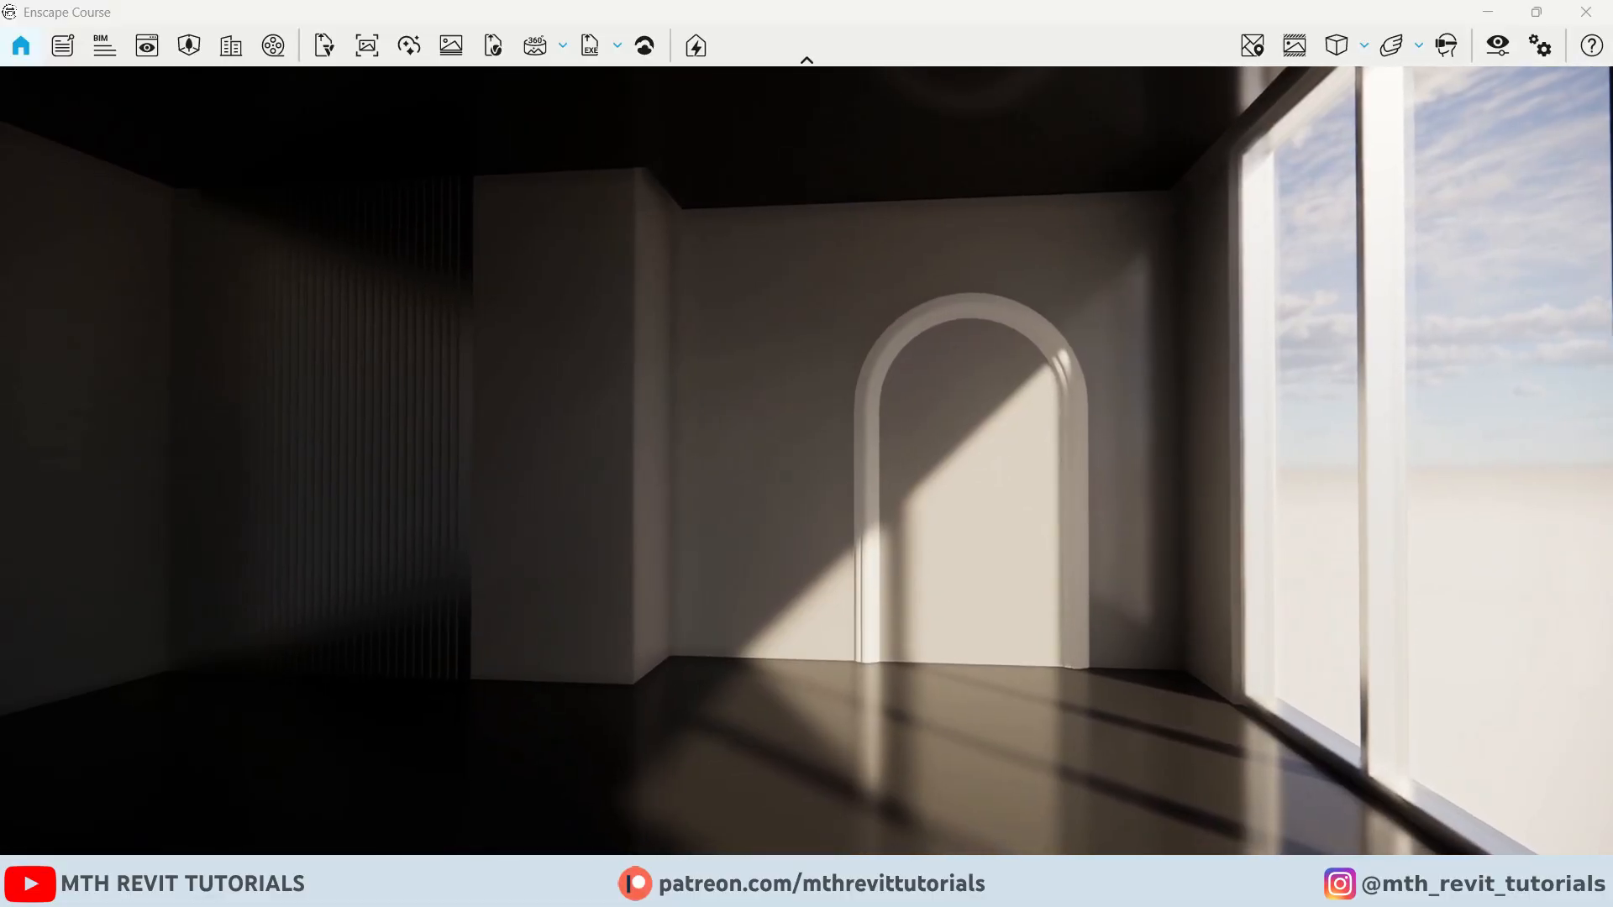
# Open Enscape Visual Settings and rename the custom preset V1
pyautogui.click(1496, 47)
pyautogui.click(512, 440)
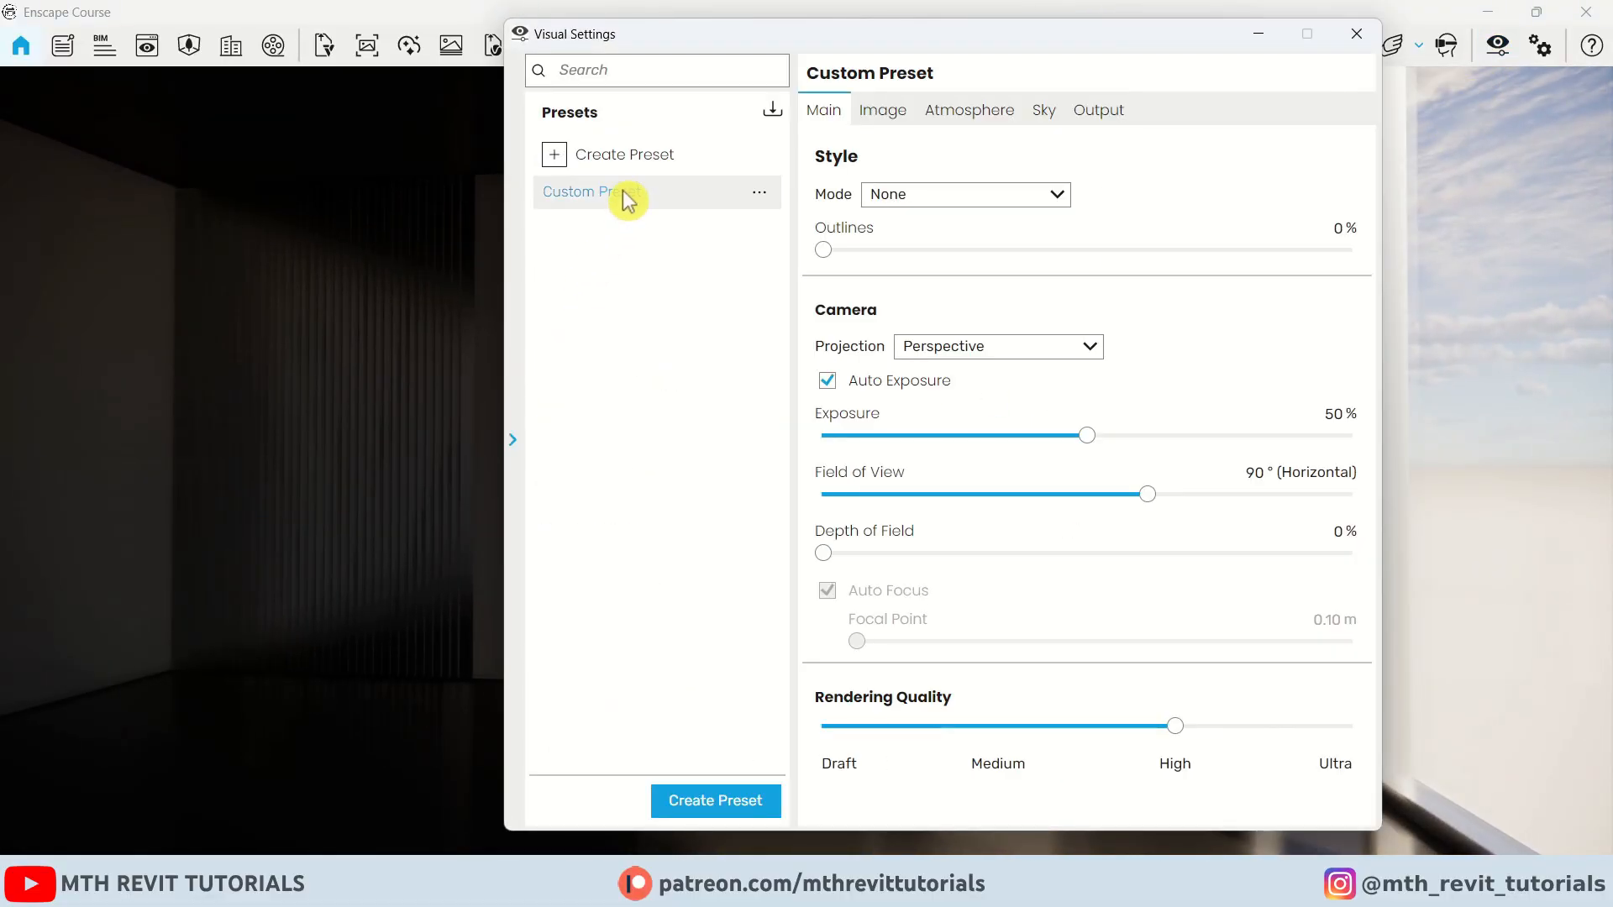
pyautogui.click(756, 192)
pyautogui.click(709, 310)
pyautogui.click(771, 195)
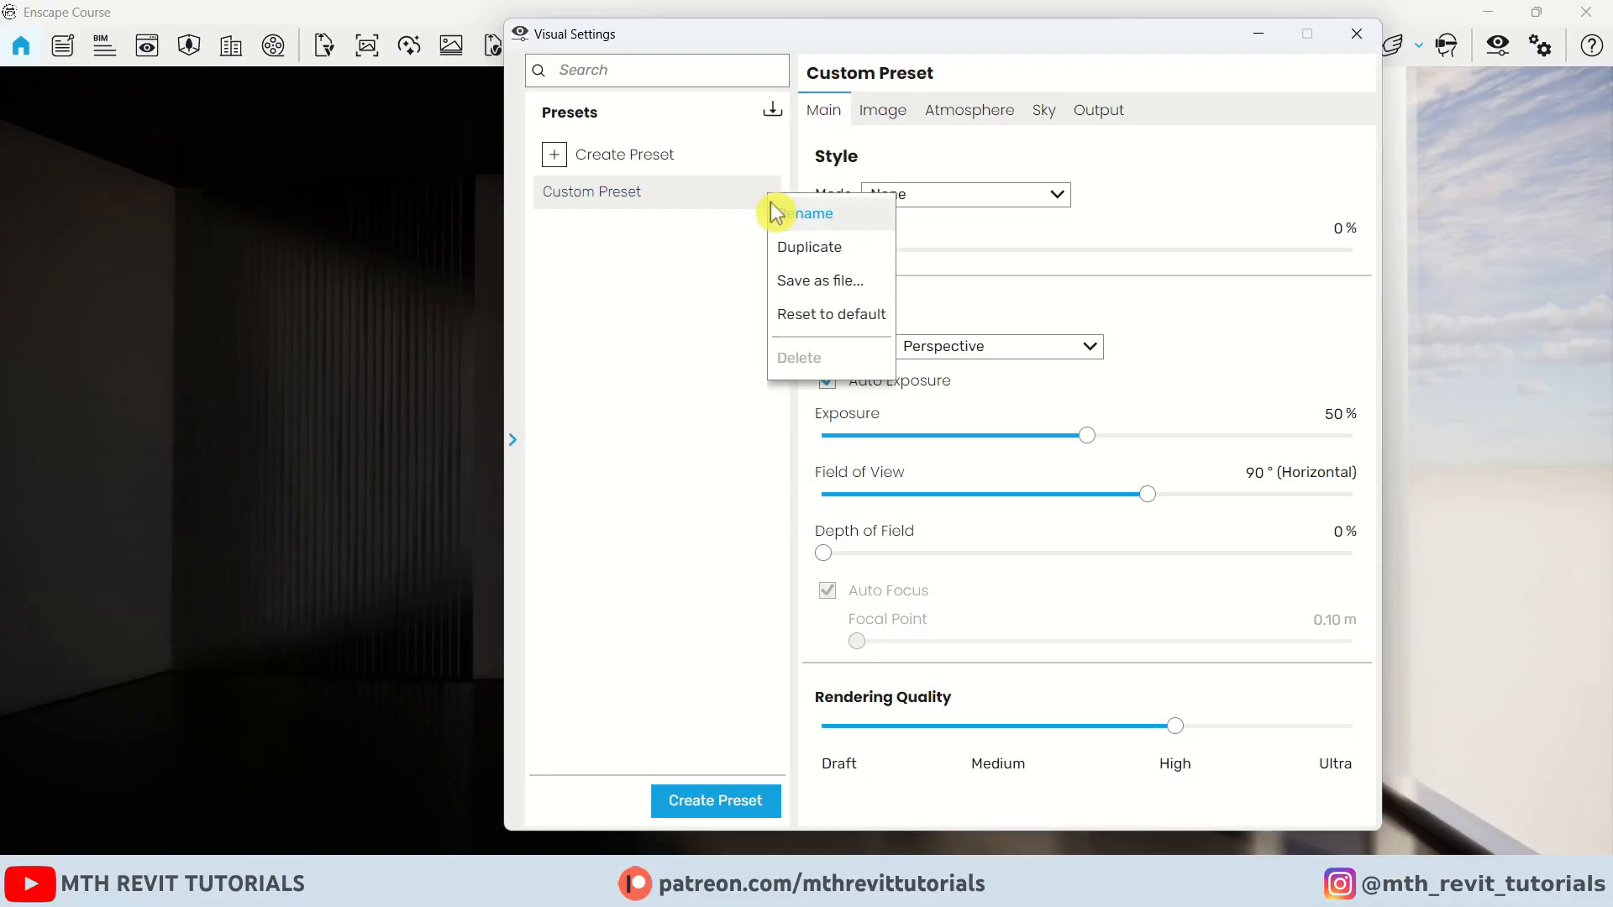
pyautogui.click(794, 212)
pyautogui.write('V1')
pyautogui.click(554, 234)
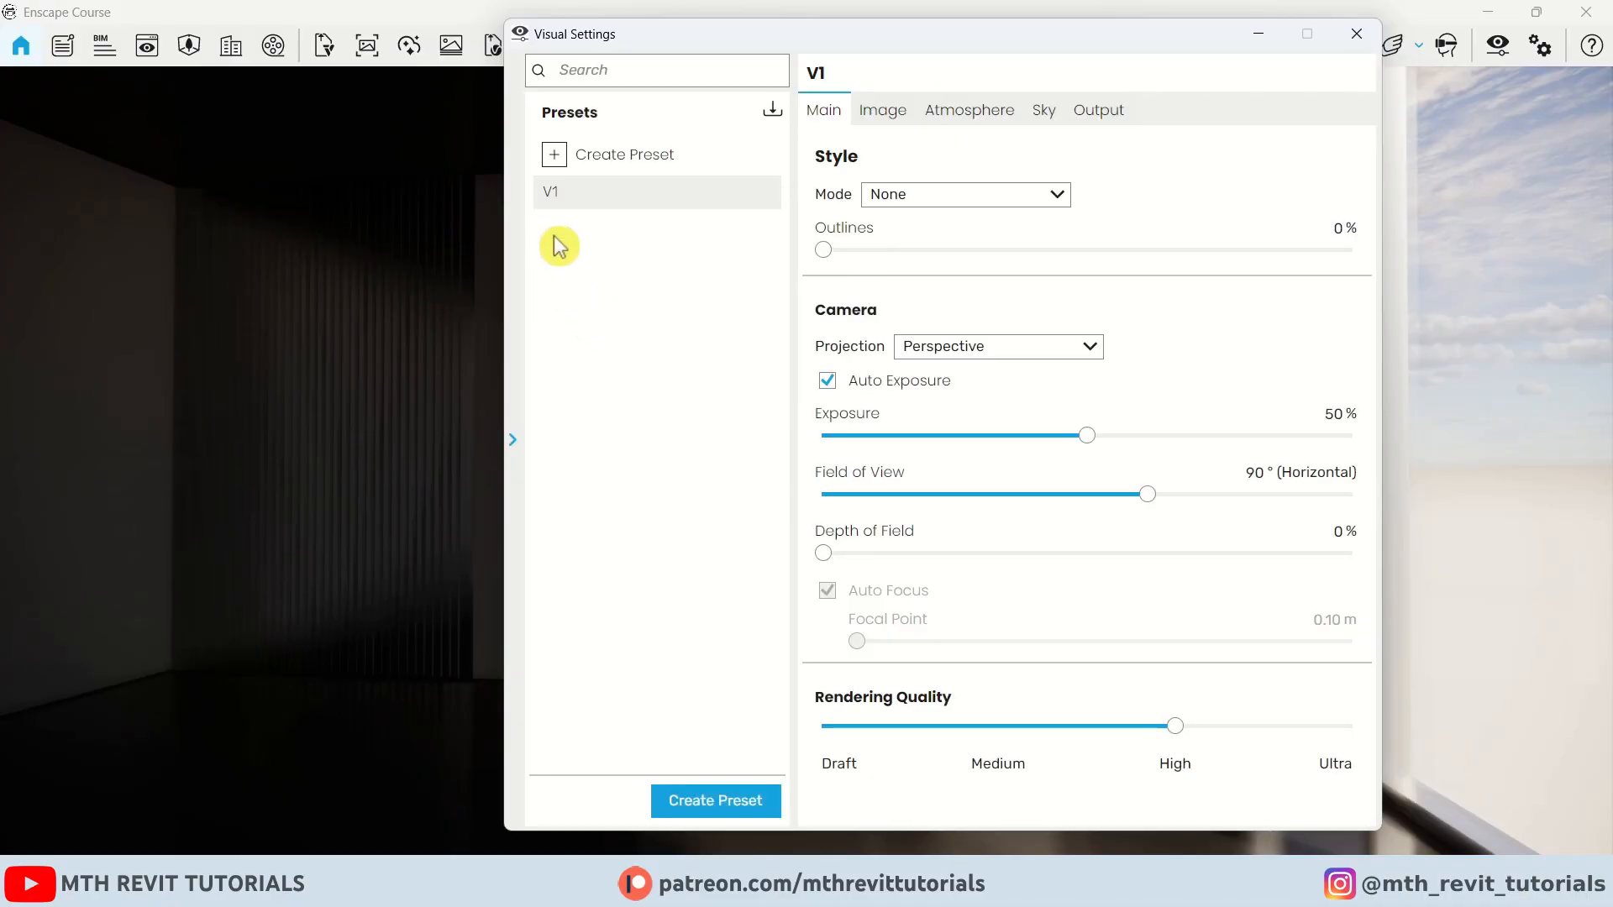
# Set the V1 preset's camera projection to Two-Point and field of view to 70°
pyautogui.click(512, 440)
pyautogui.moveTo(674, 38); pyautogui.dragTo(143, 44)
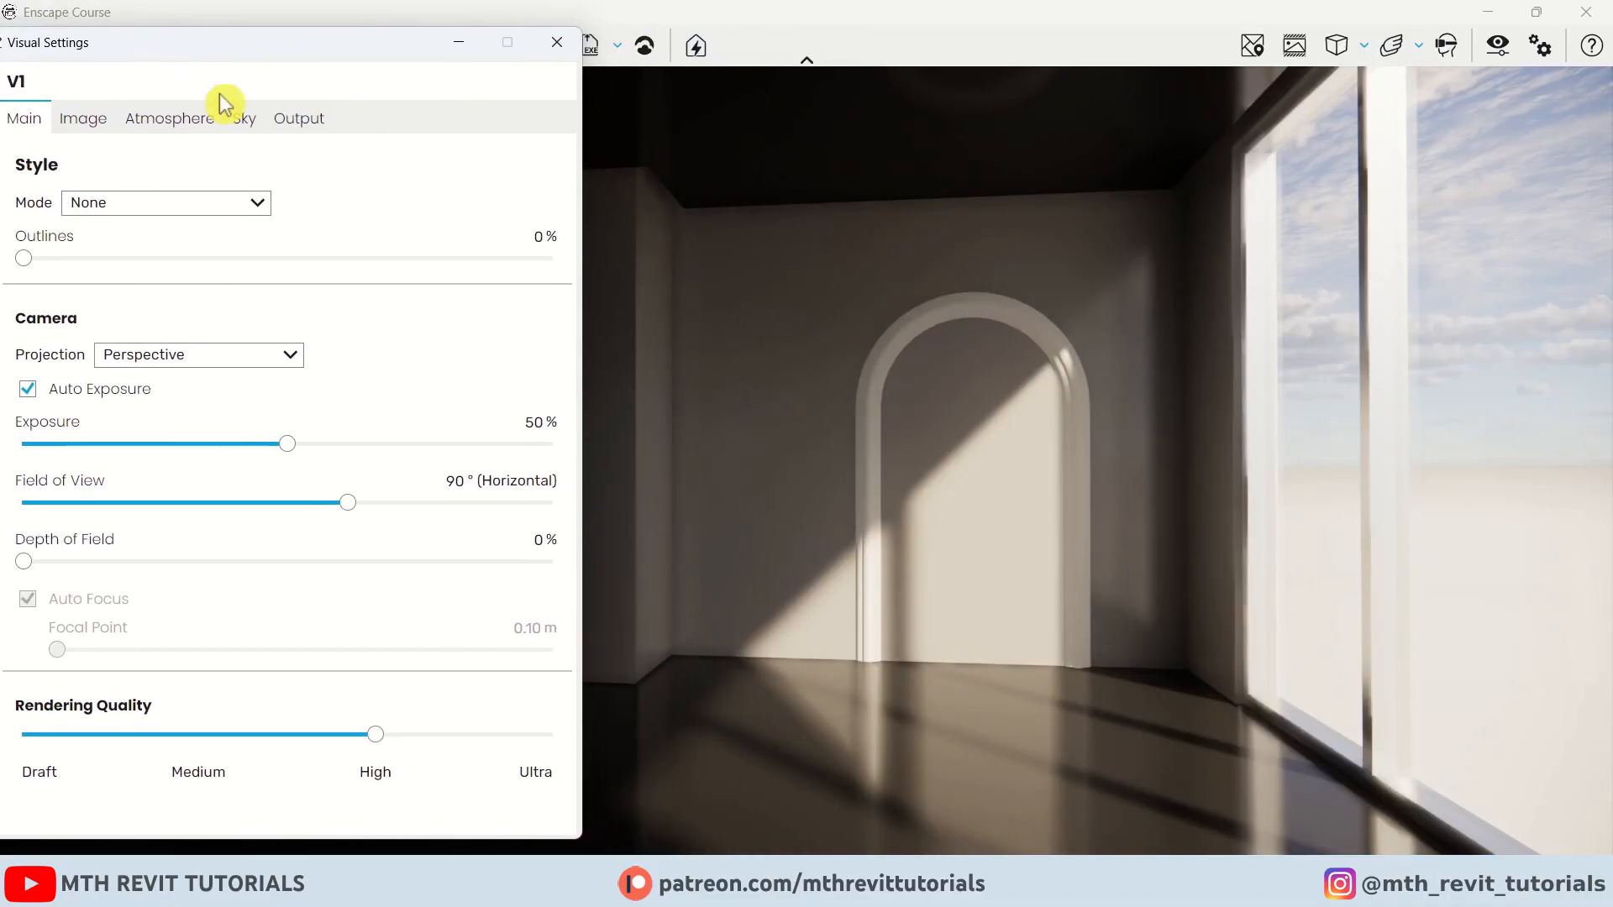
pyautogui.moveTo(840, 353); pyautogui.dragTo(890, 352)
pyautogui.moveTo(630, 342); pyautogui.dragTo(724, 305)
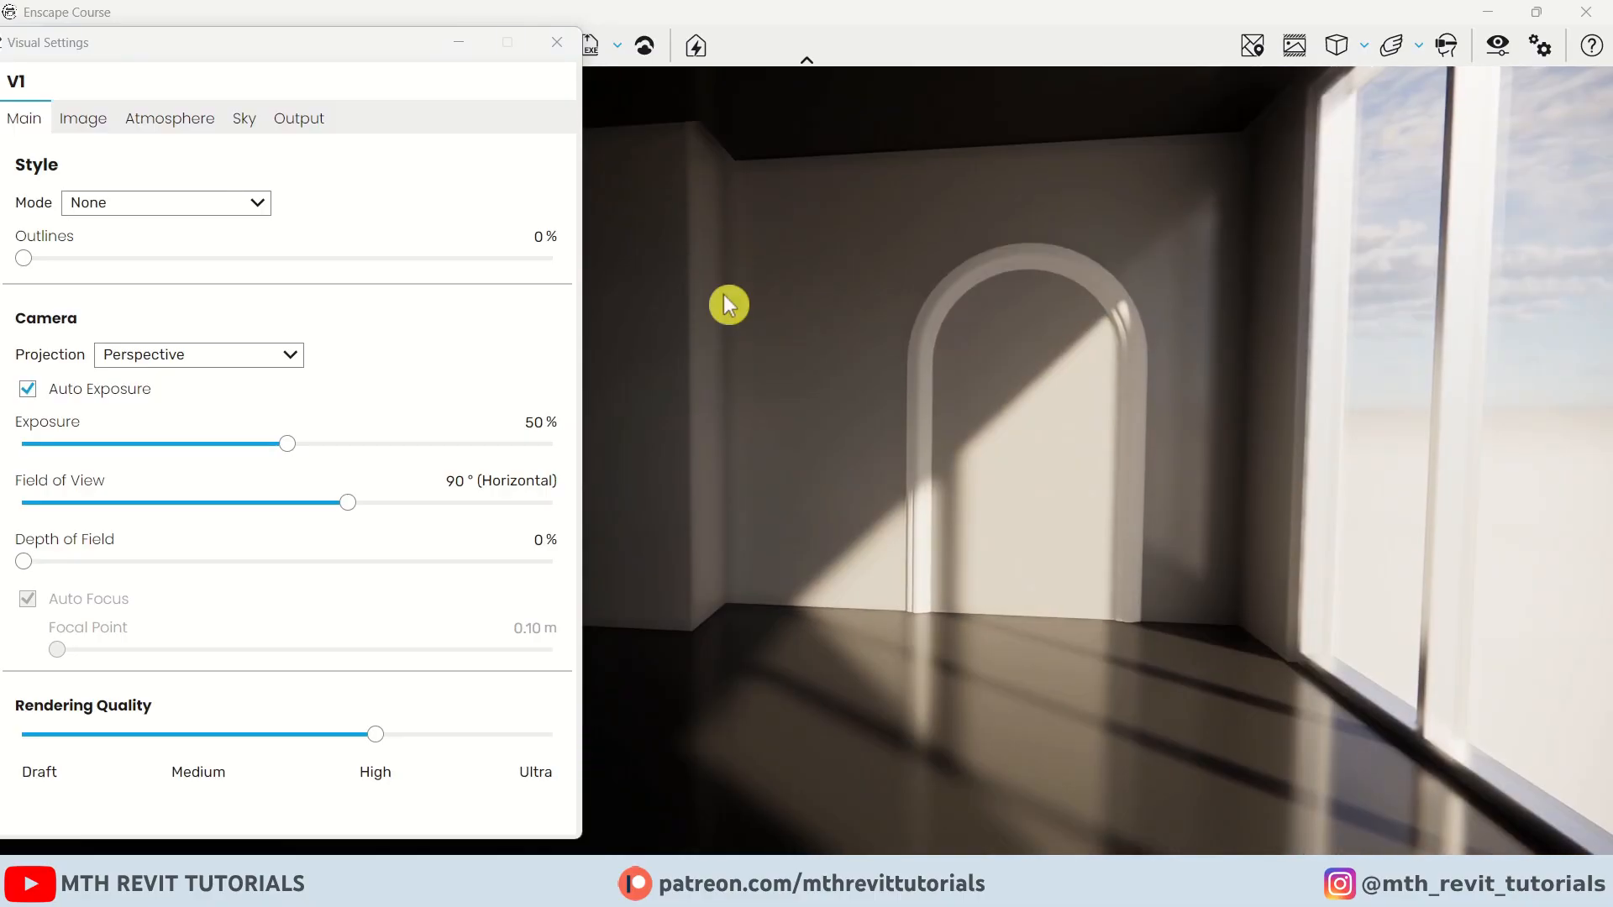
pyautogui.click(278, 369)
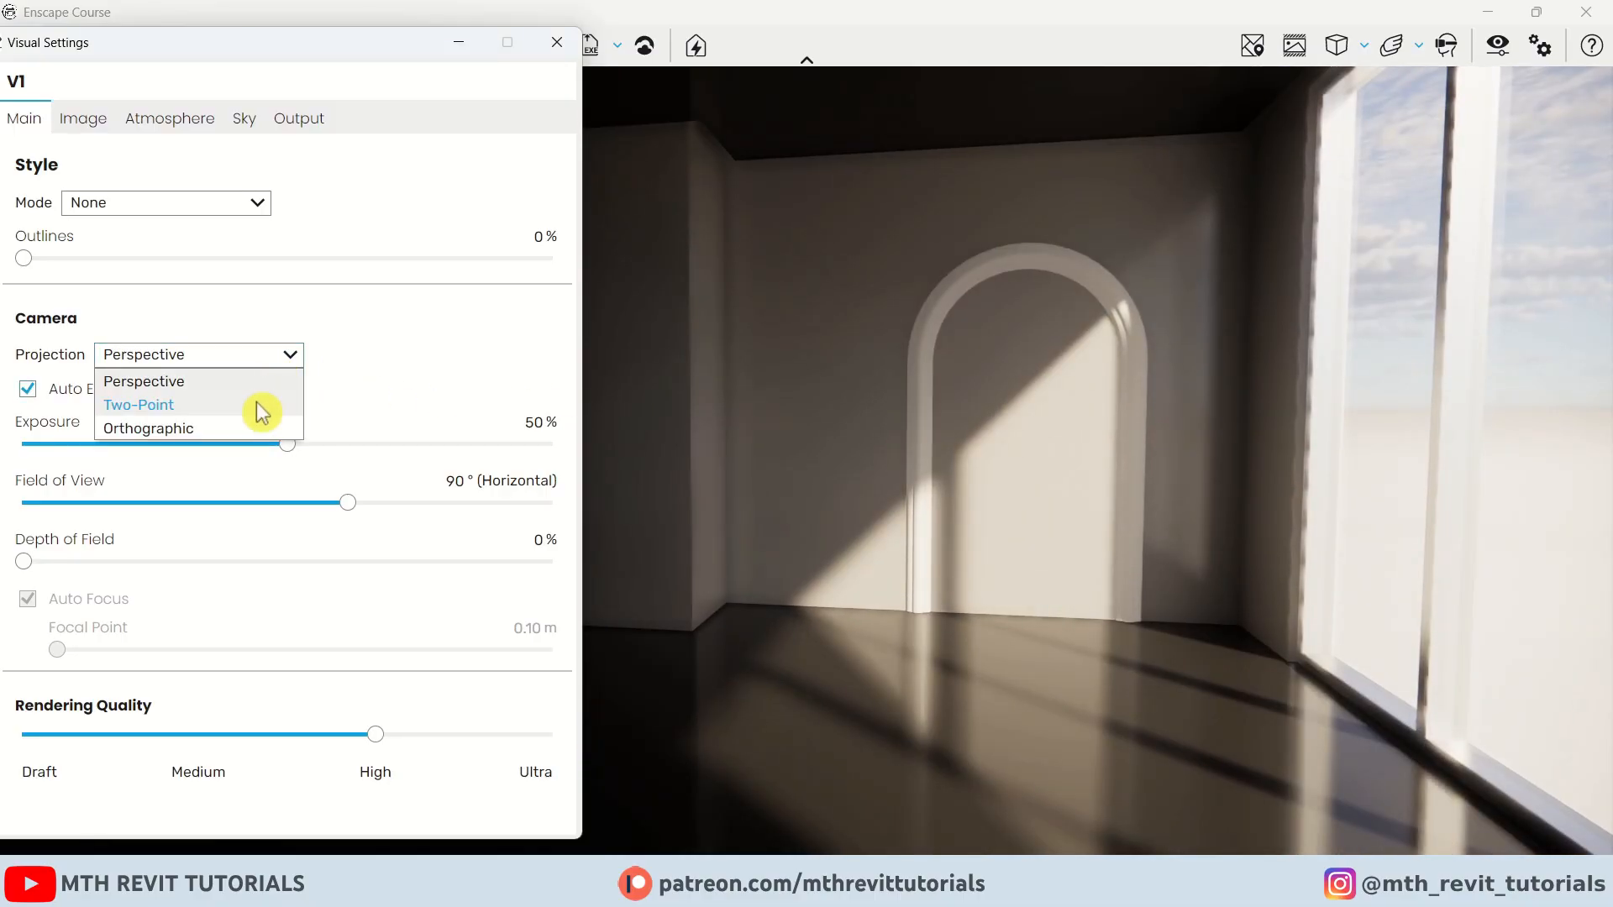
pyautogui.click(255, 404)
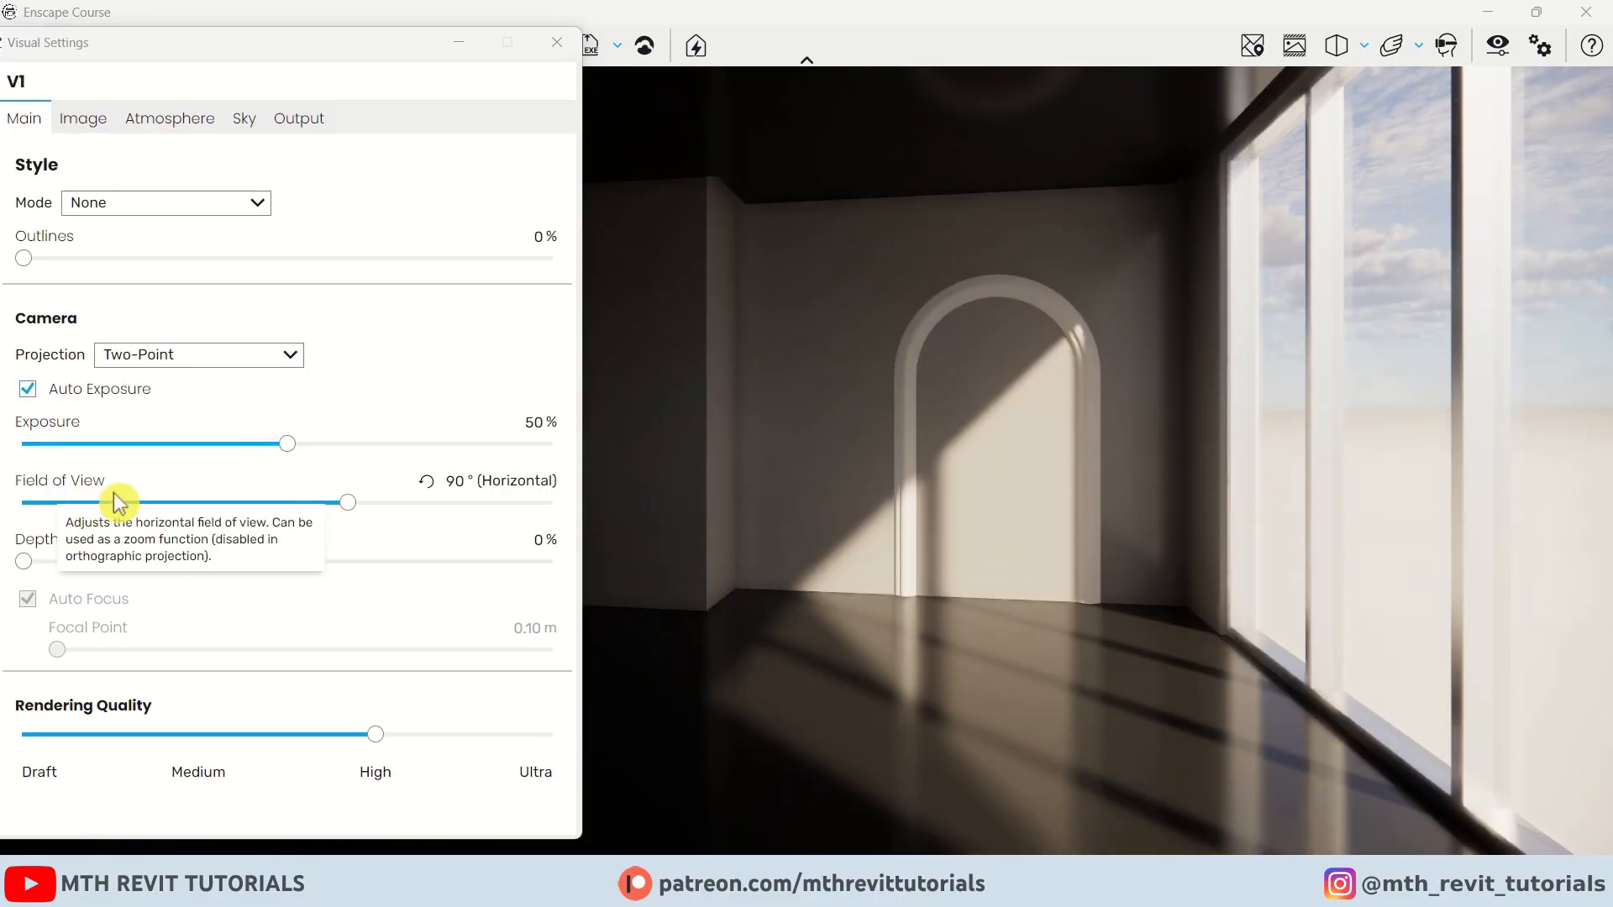
pyautogui.moveTo(348, 503); pyautogui.dragTo(266, 502)
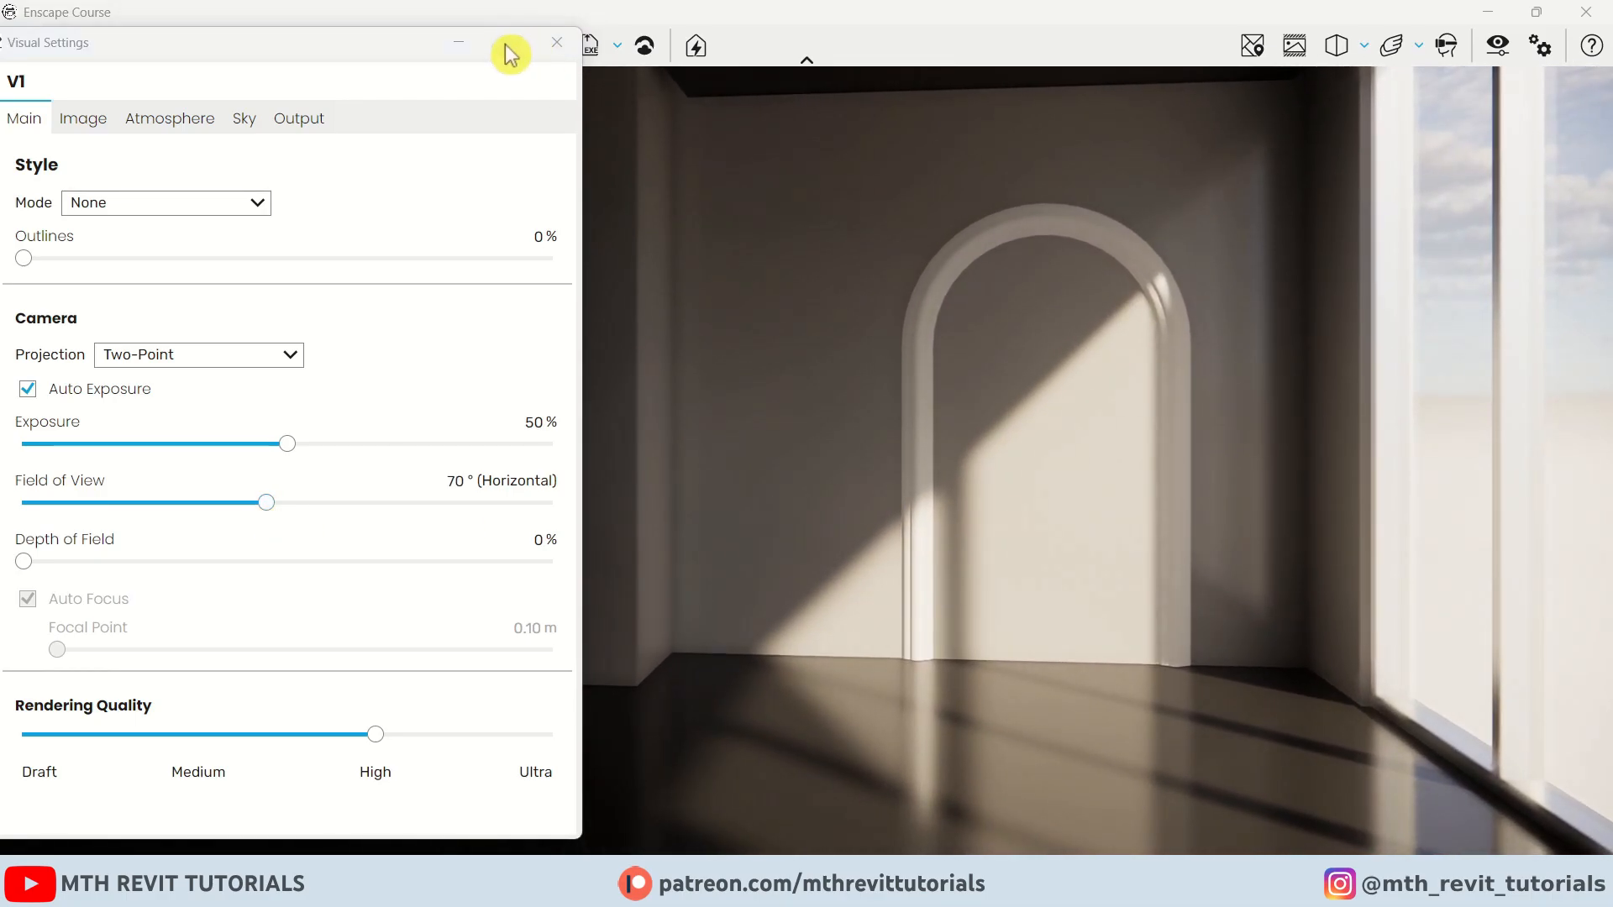
pyautogui.click(455, 52)
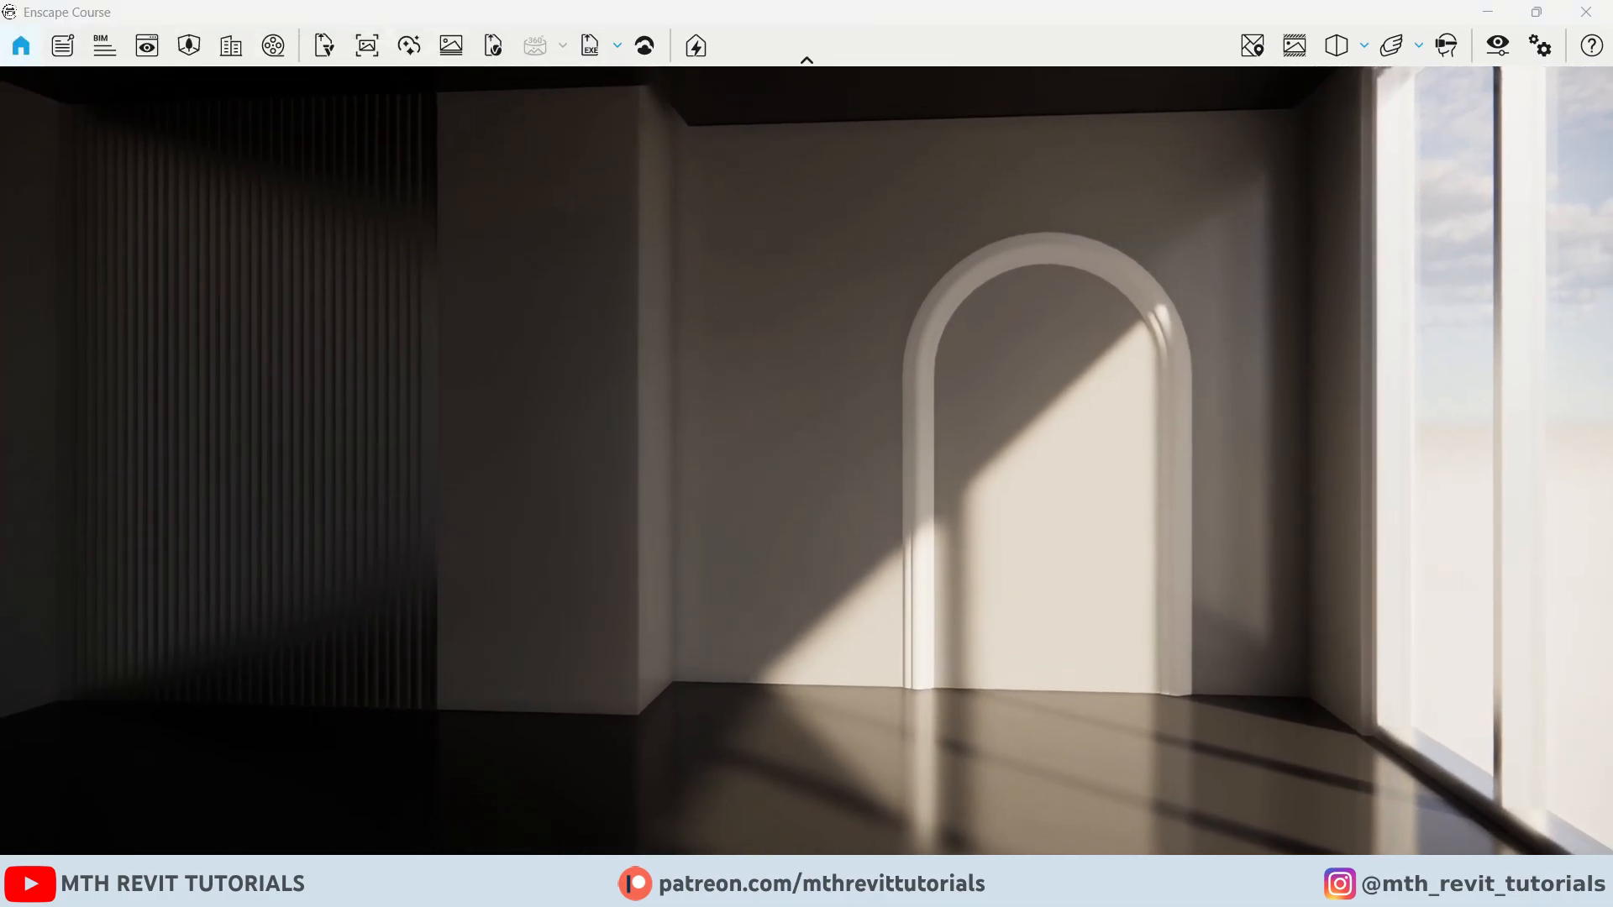
# Create an Enscape view named V1 linked to preset V1, with sun azimuth about 110° and altitude 62°
pyautogui.moveTo(751, 450)
pyautogui.mouseDown(button='middle')
pyautogui.moveTo(763, 500)
pyautogui.moveTo(754, 430)
pyautogui.mouseUp(button='middle')
pyautogui.click(147, 46)
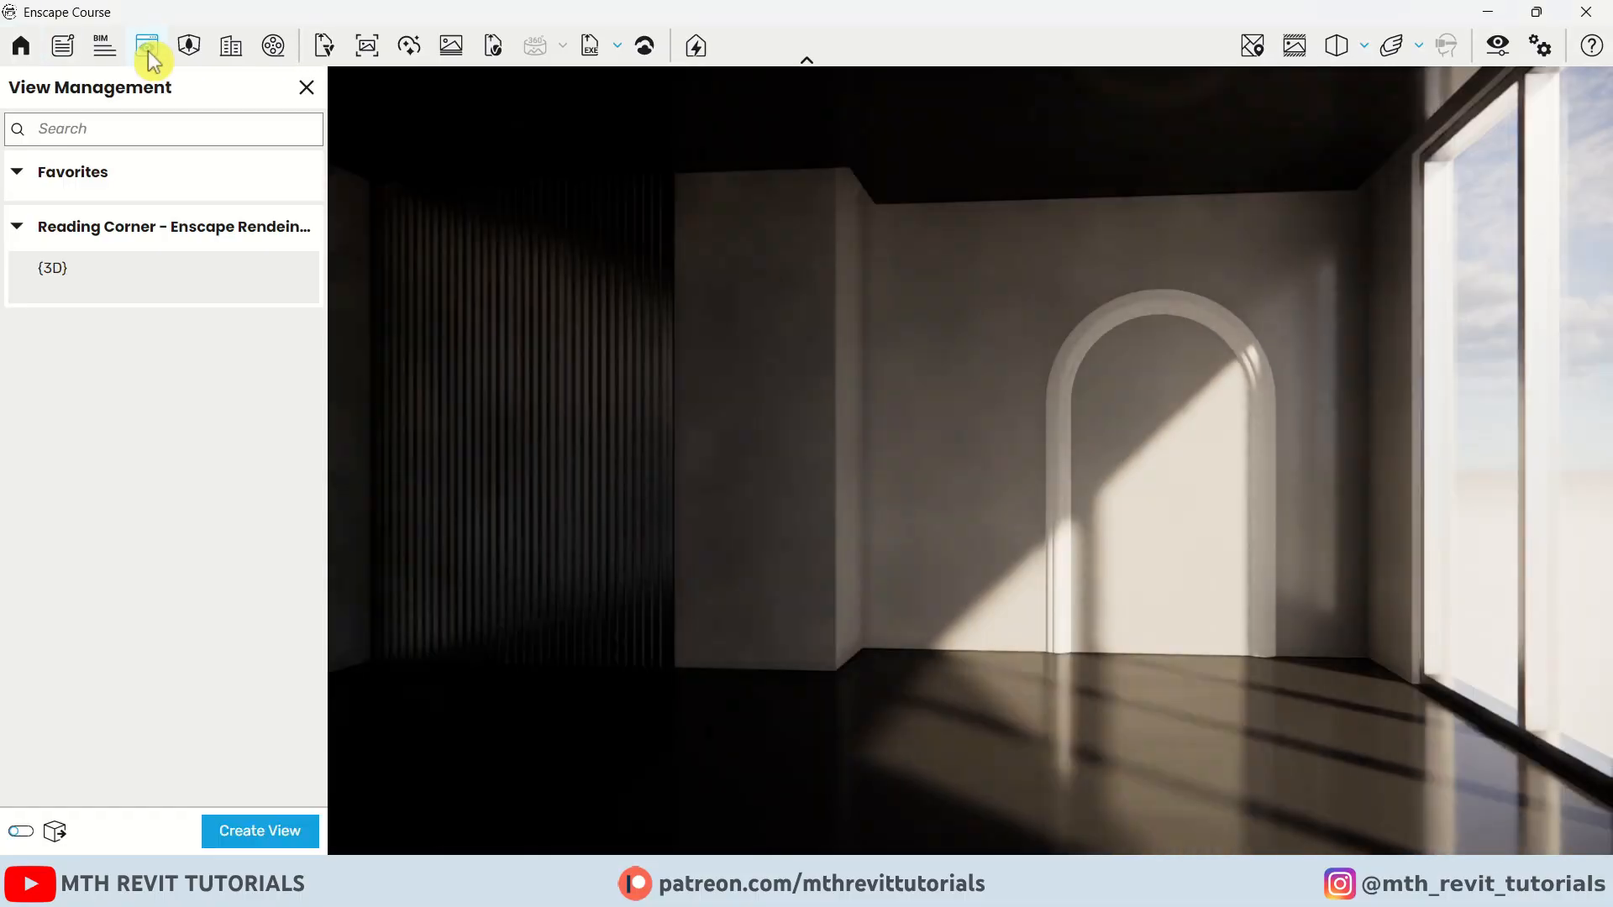
pyautogui.click(252, 830)
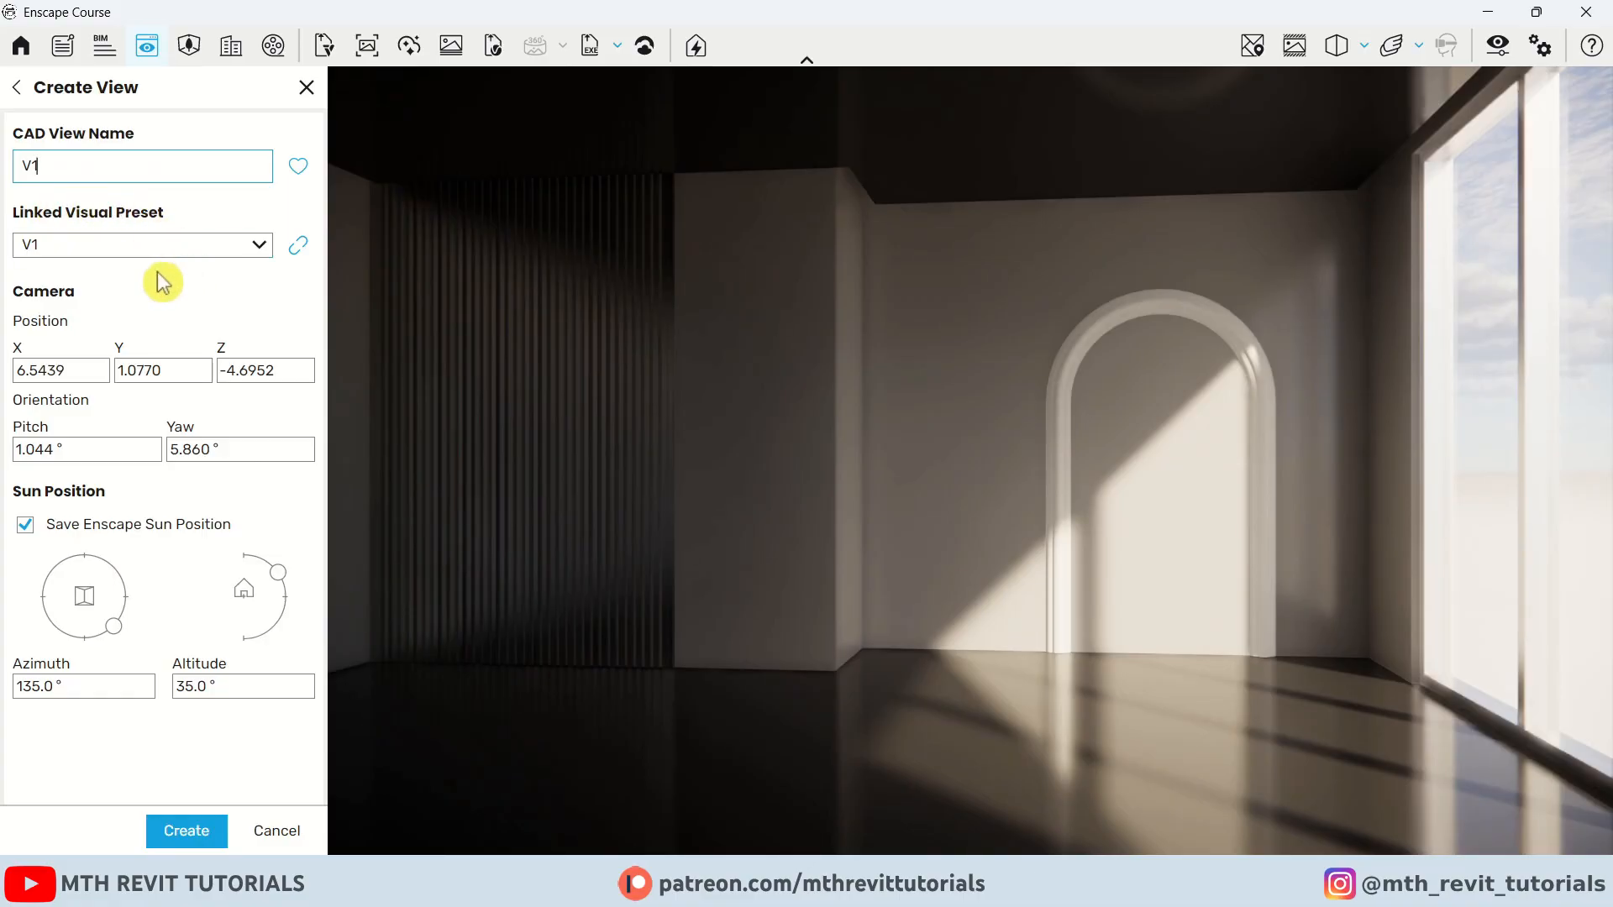
pyautogui.moveTo(279, 575); pyautogui.dragTo(280, 572)
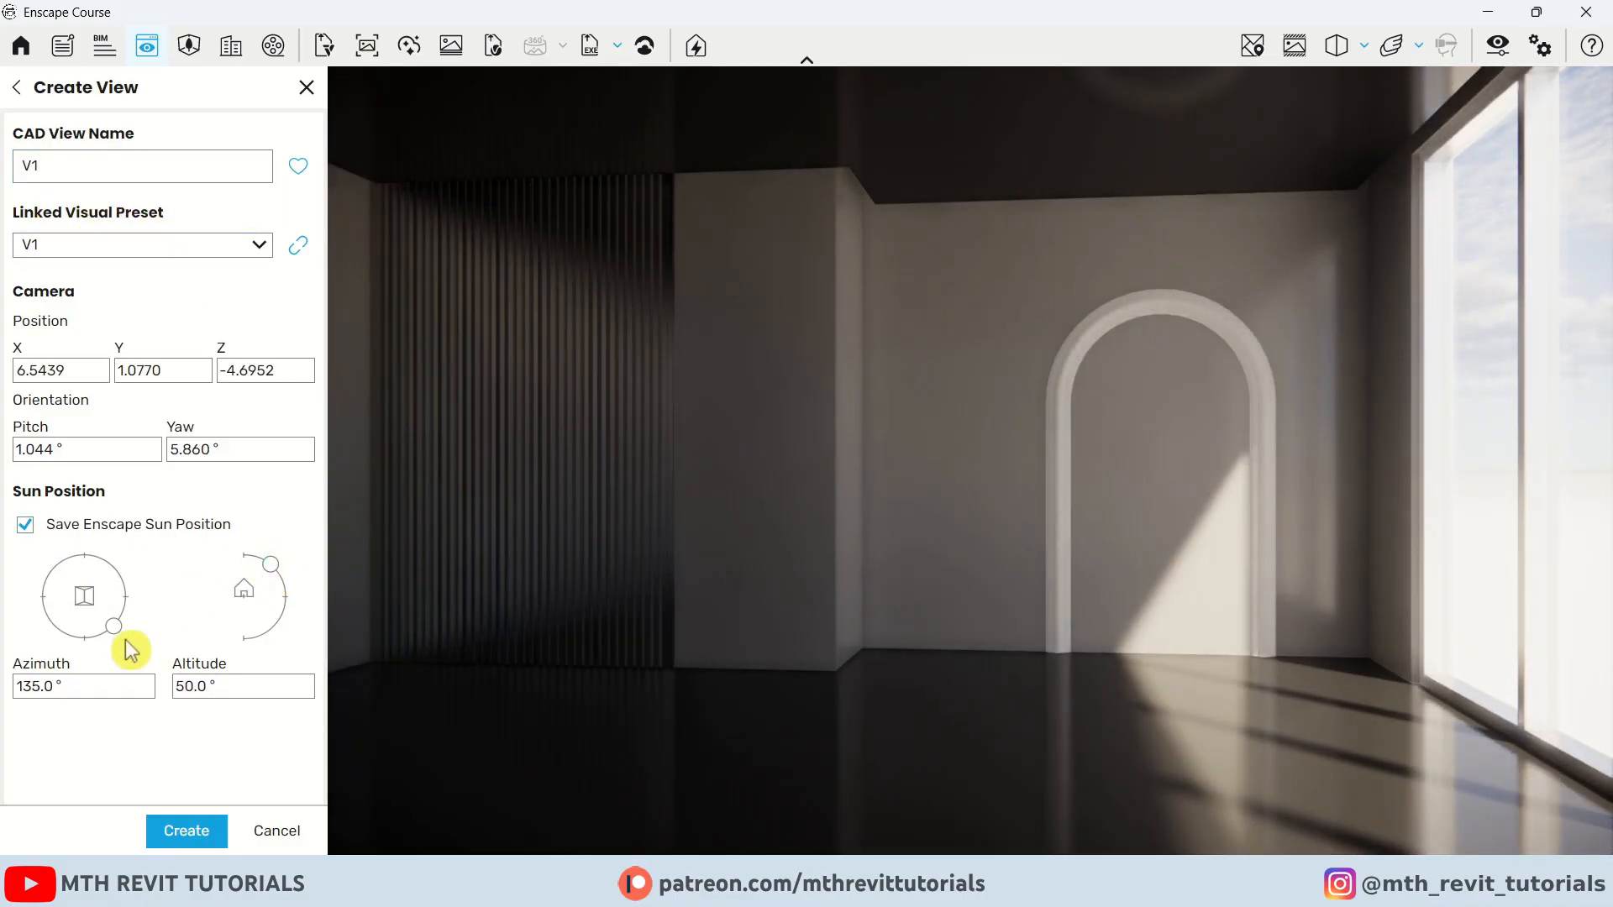
pyautogui.moveTo(126, 640); pyautogui.dragTo(133, 612)
pyautogui.moveTo(274, 577); pyautogui.dragTo(265, 576)
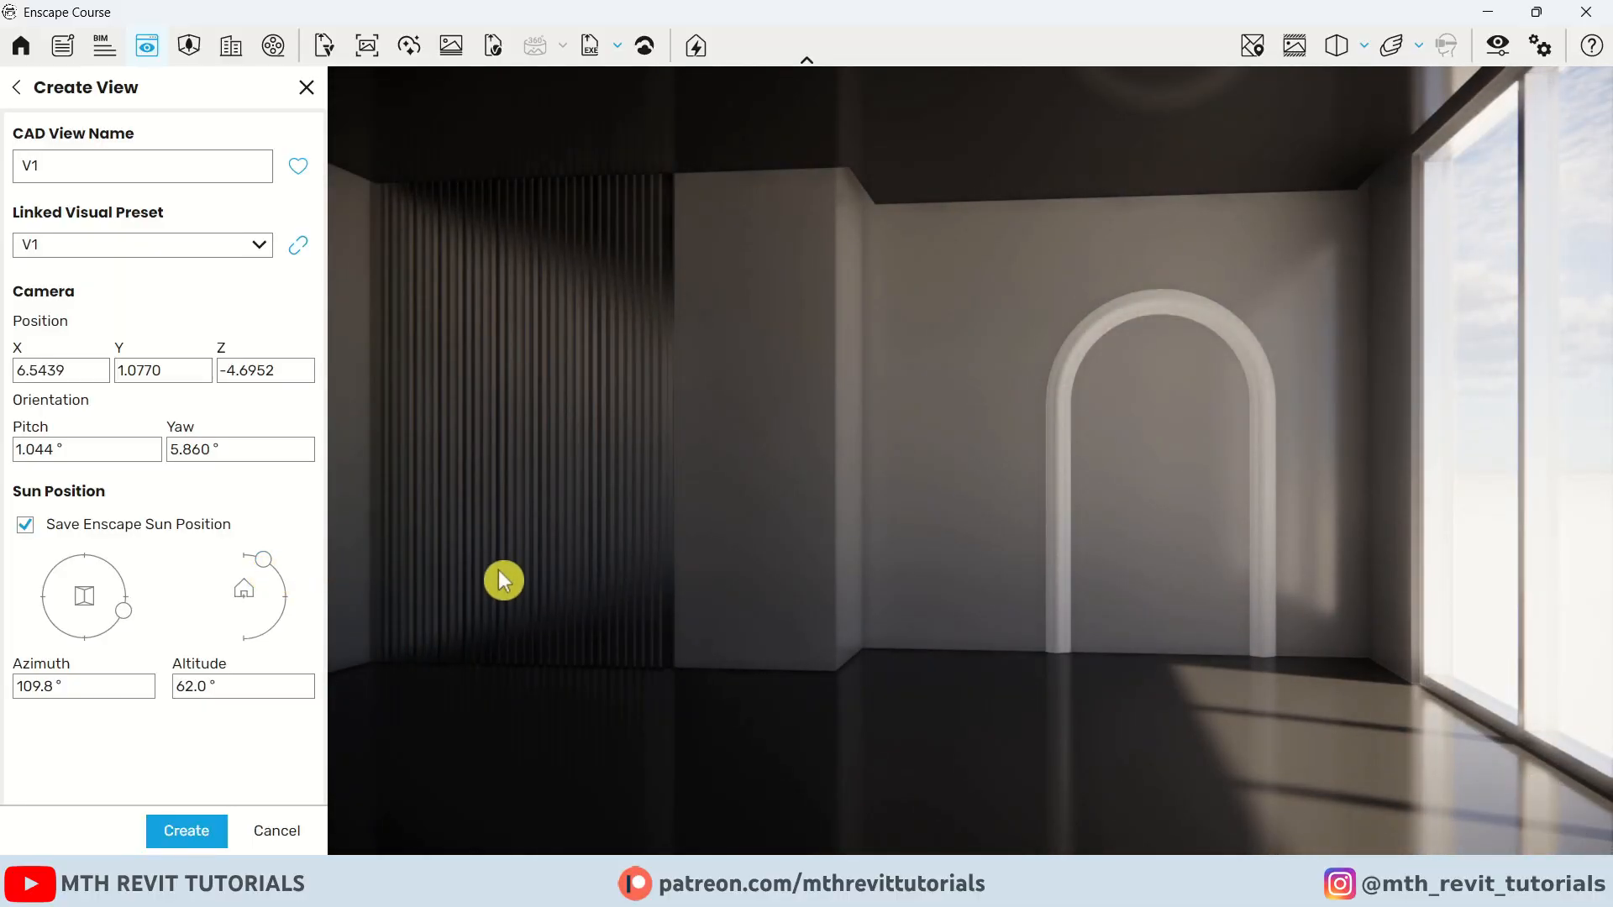
pyautogui.click(188, 831)
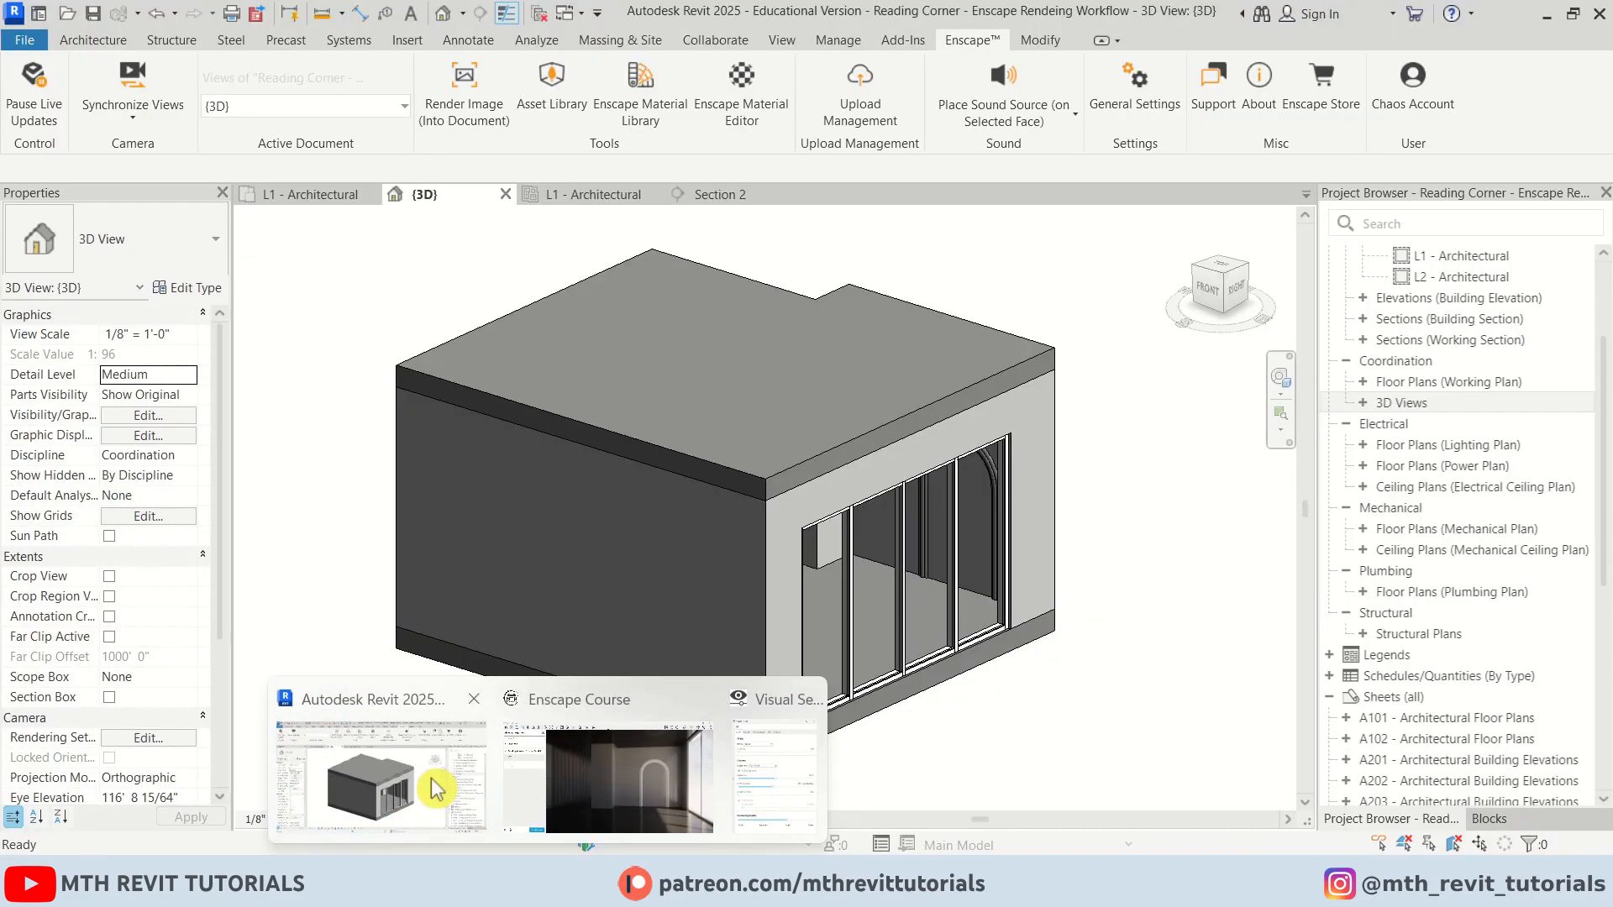
# Return to Revit and pause Enscape live updates
pyautogui.click(432, 798)
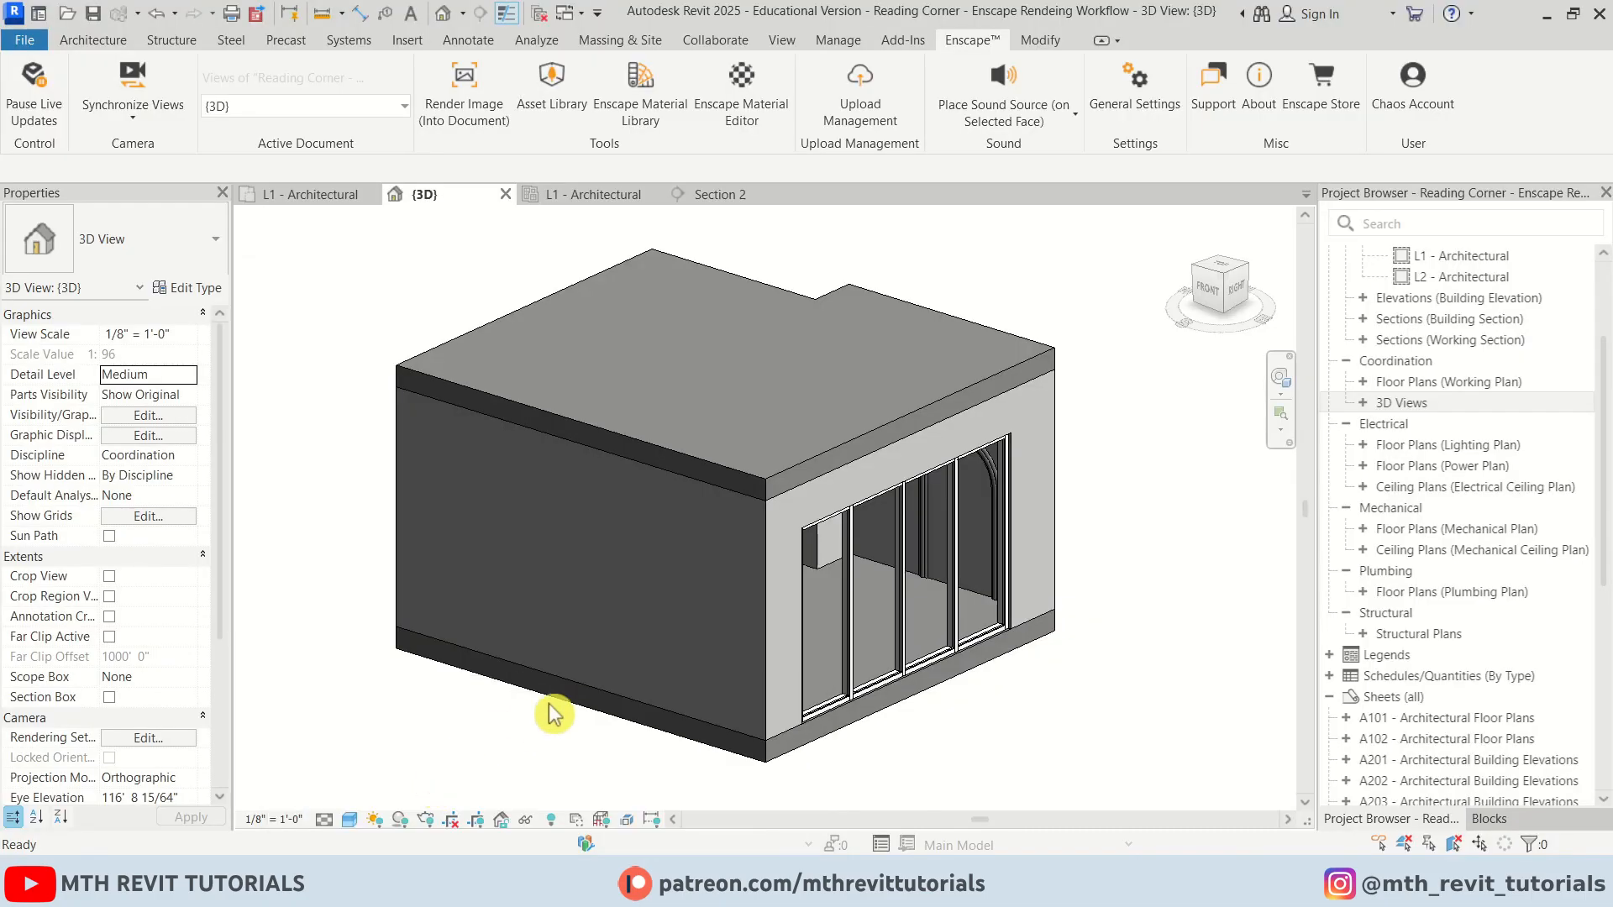
pyautogui.click(40, 109)
pyautogui.scroll(5, 1034, 577)
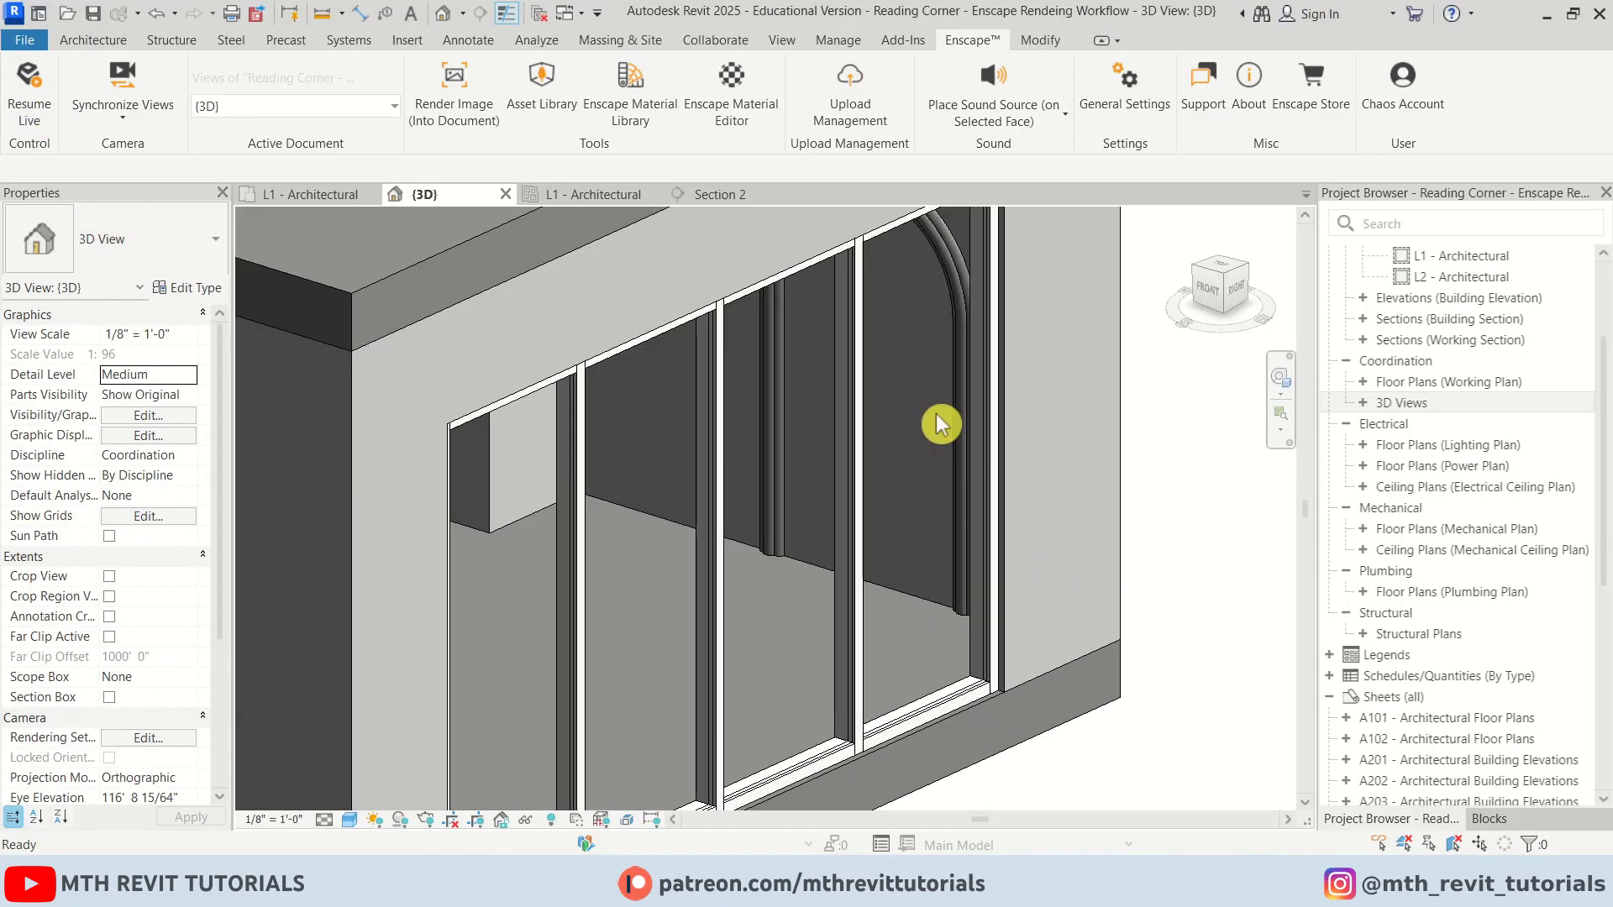
# Open the Blocks add-in, choose the user profile, and search the library for window
pyautogui.click(903, 40)
pyautogui.click(269, 84)
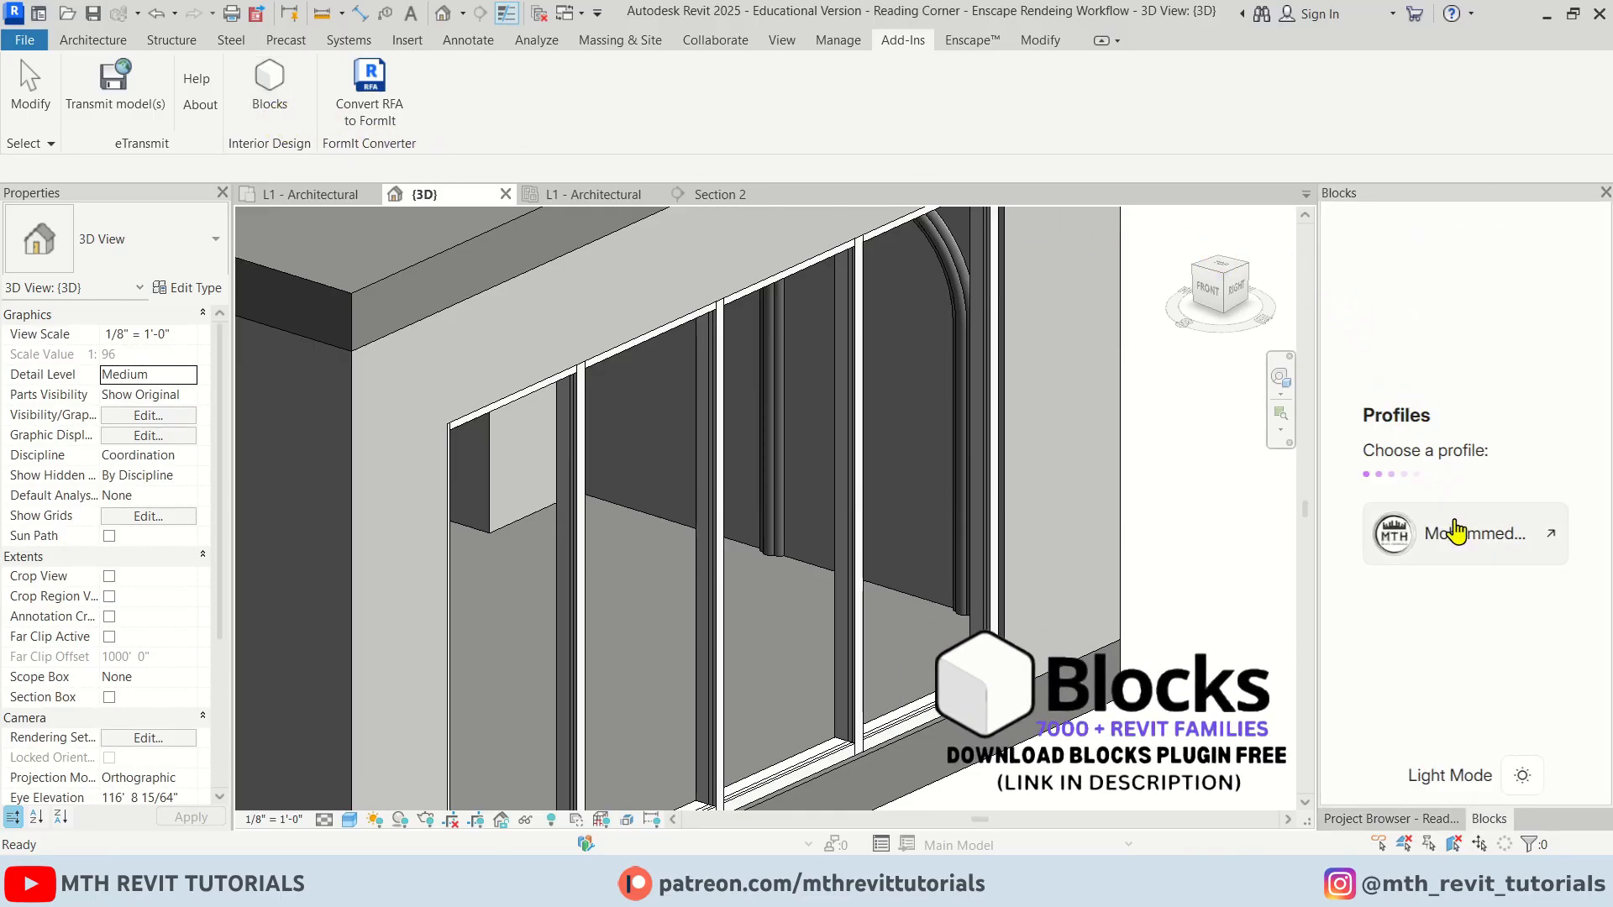
pyautogui.click(1460, 546)
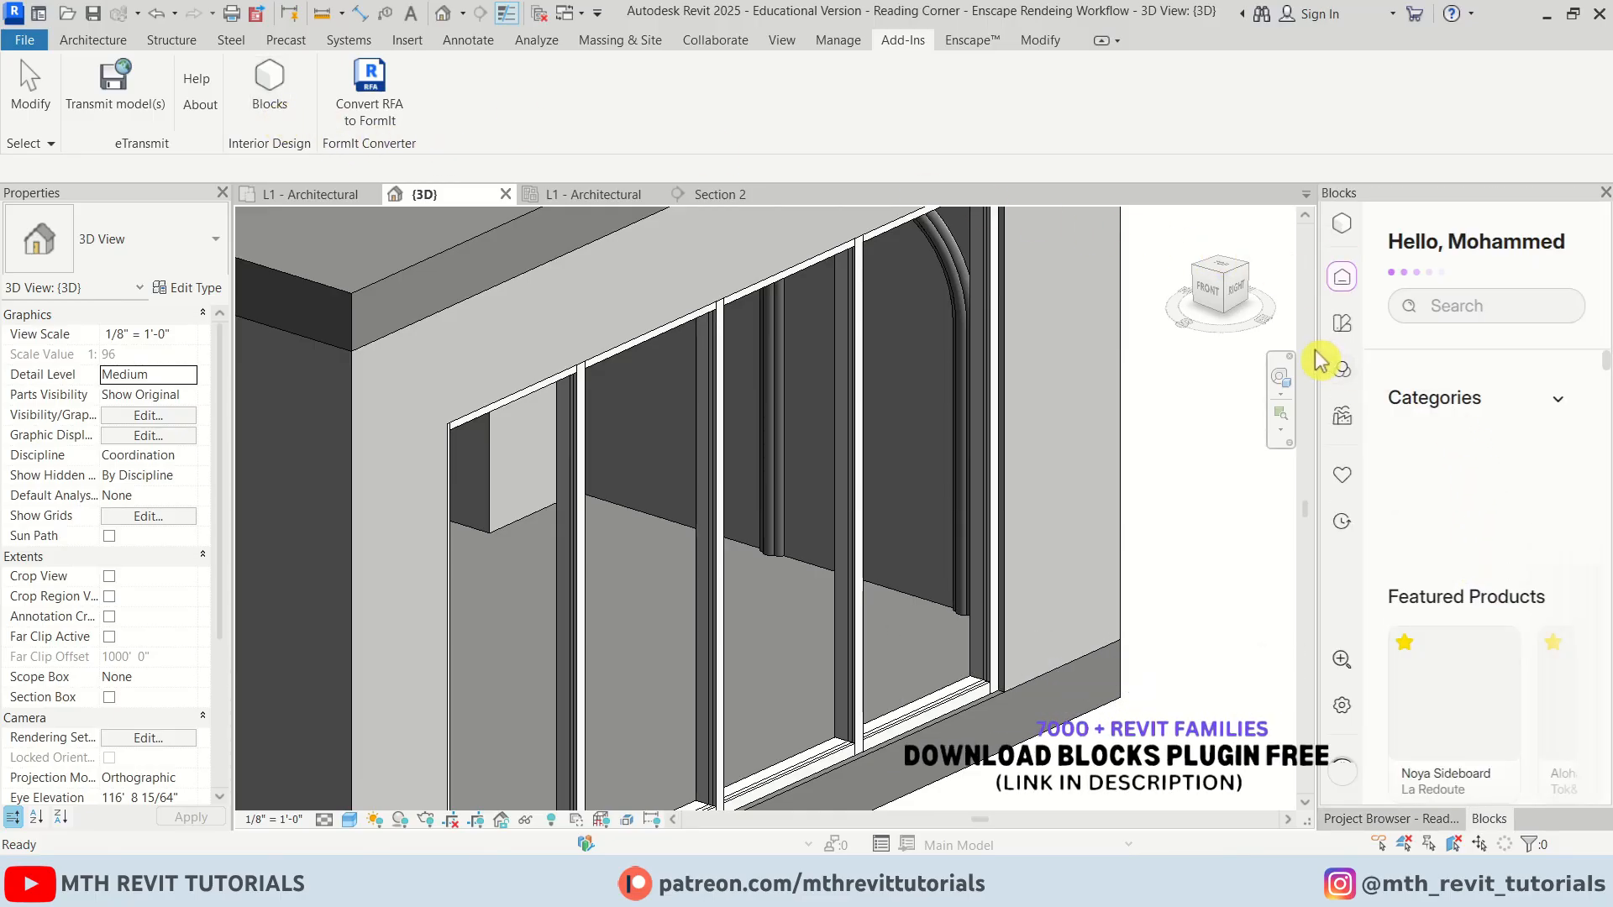
pyautogui.click(1438, 307)
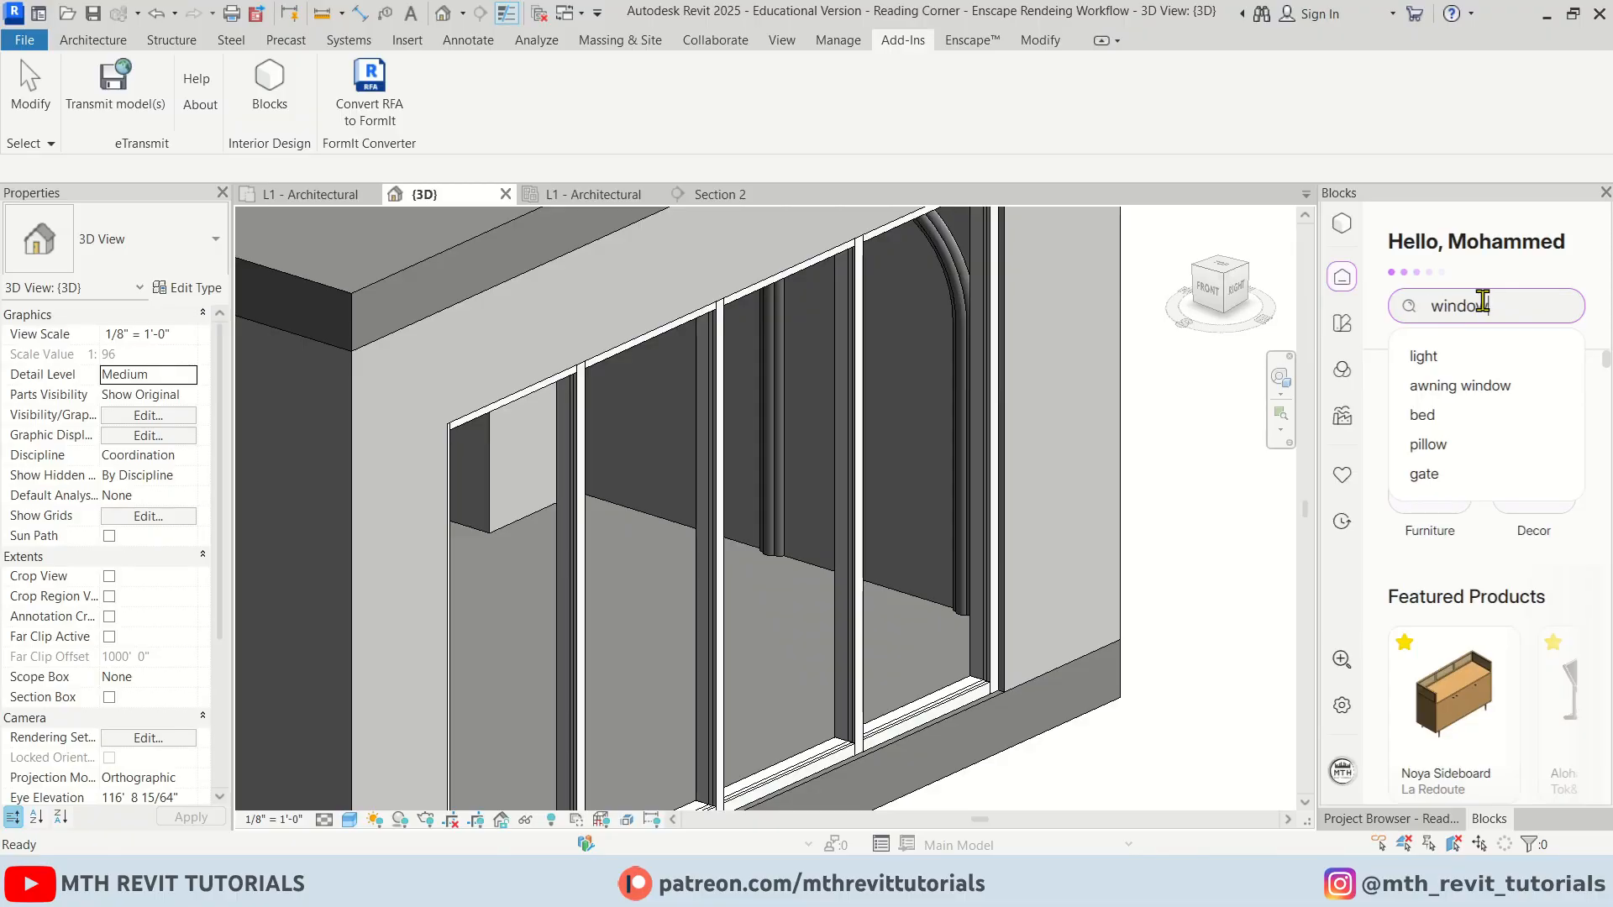
pyautogui.press('Return')
pyautogui.scroll(-6, 1504, 589)
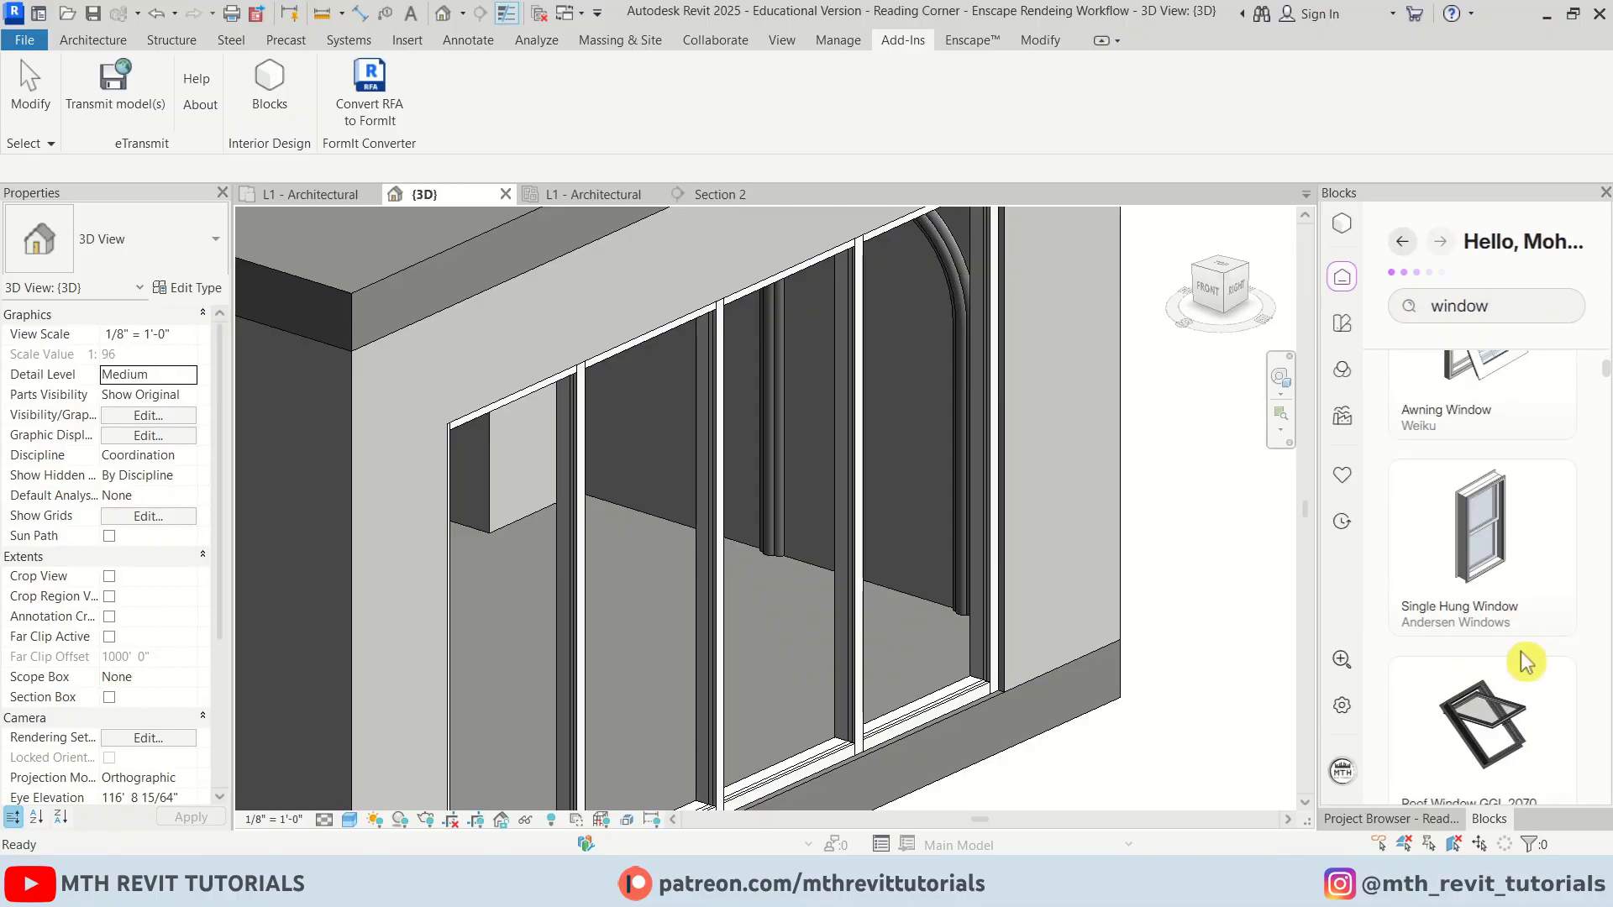
pyautogui.scroll(2, 1511, 703)
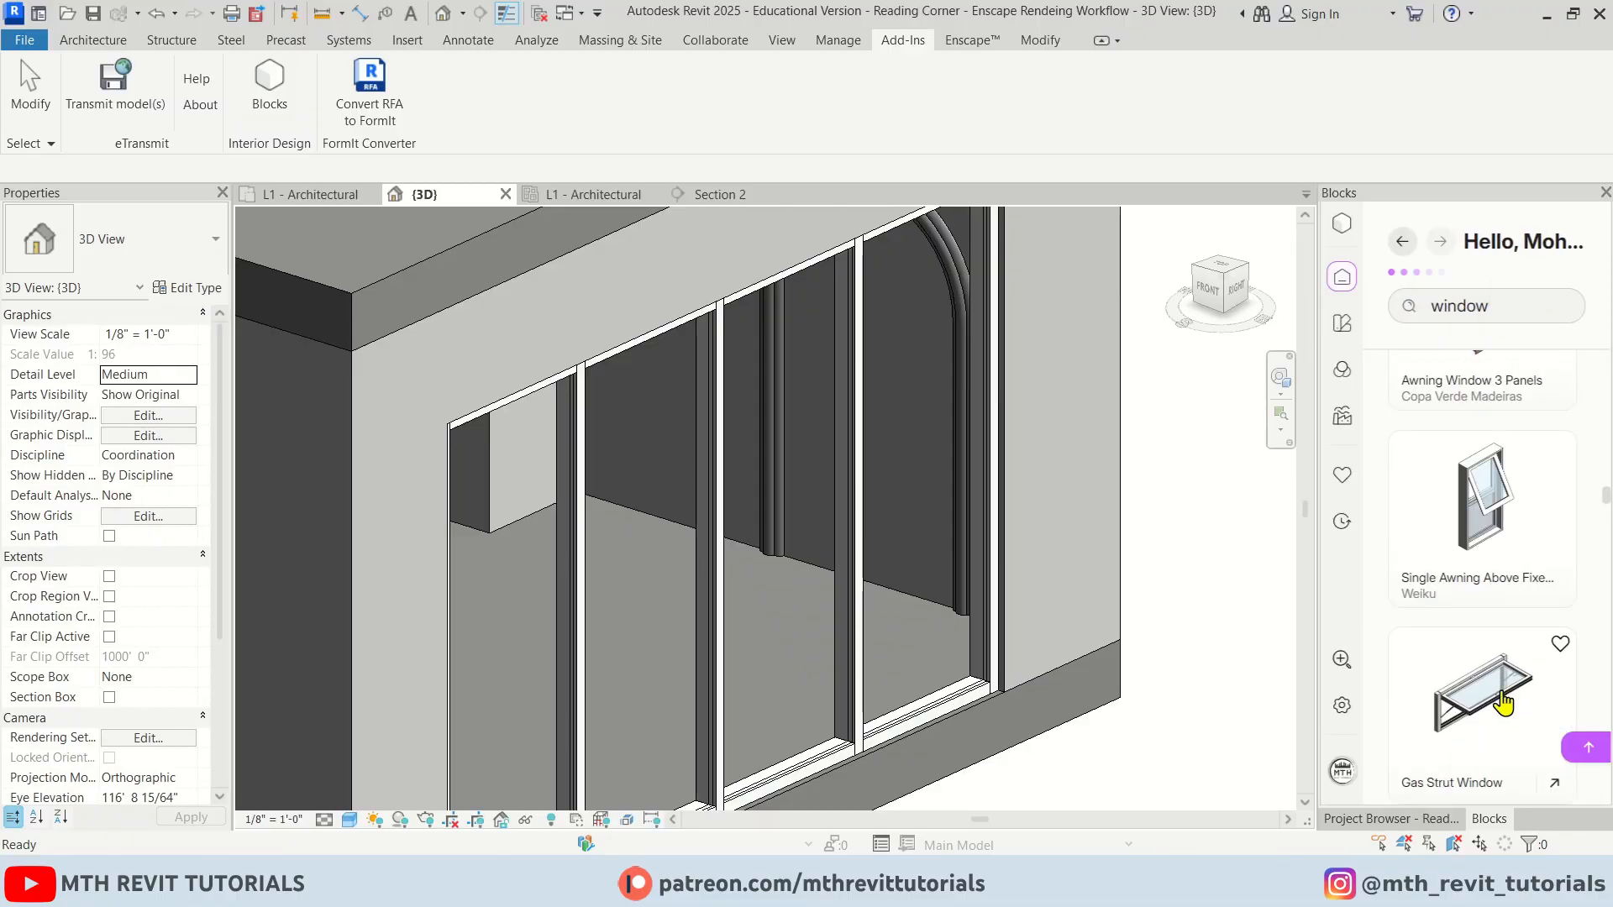
# Load the Single Awning Above Fixed Window from Blocks into the project
pyautogui.click(1502, 533)
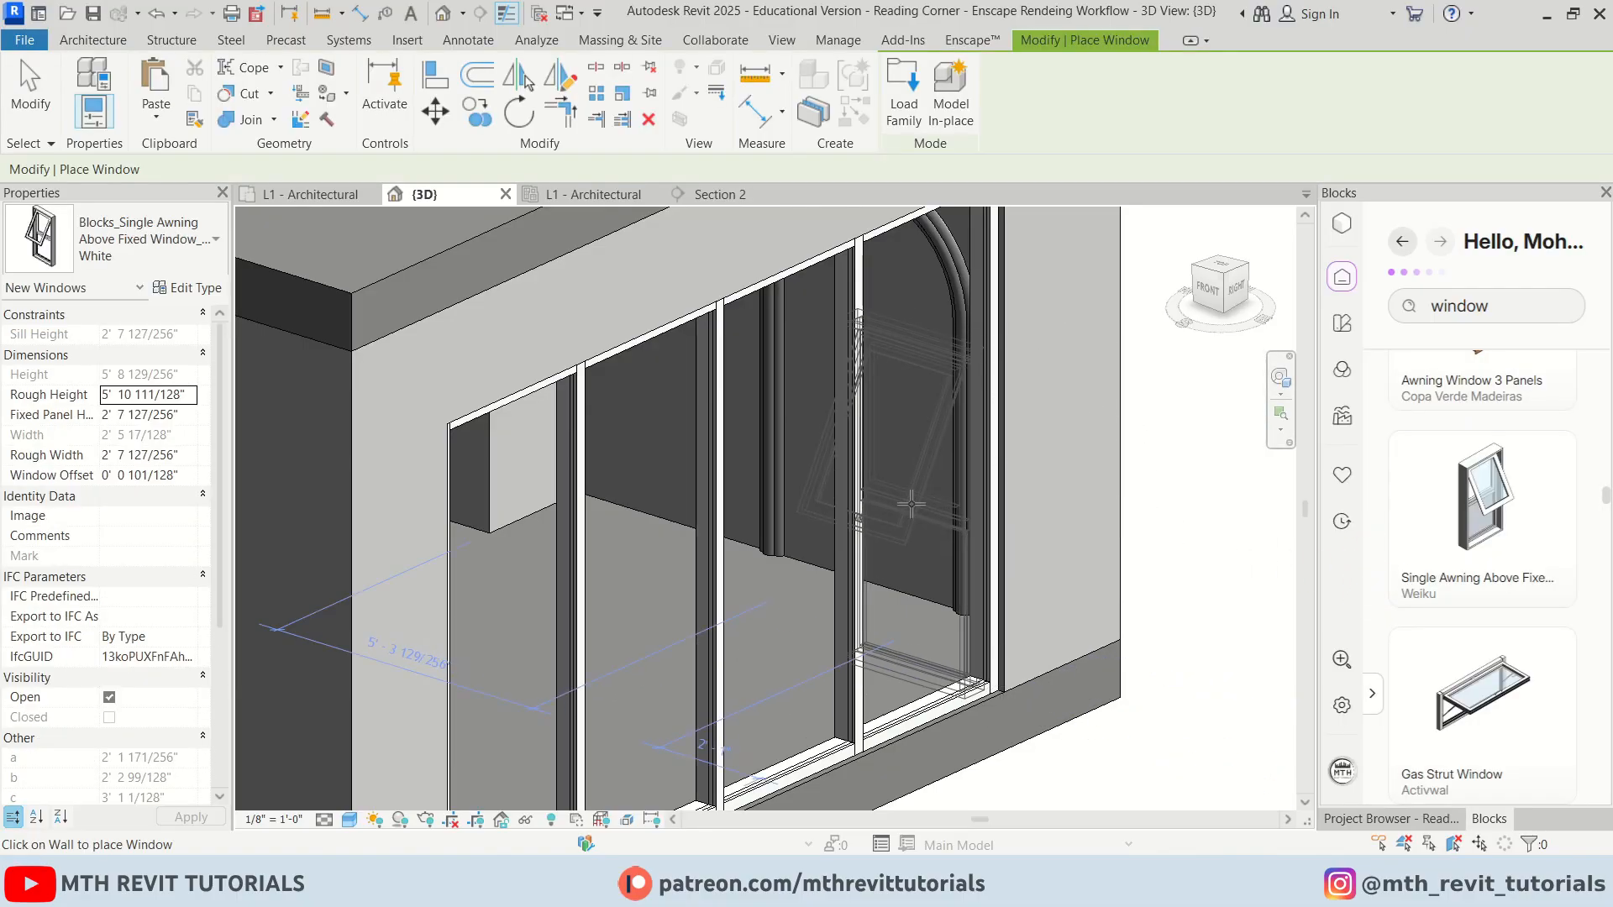
pyautogui.scroll(-1, 901, 526)
pyautogui.keyDown('shift'); pyautogui.moveTo(878, 546); pyautogui.dragTo(819, 593, button='middle'); pyautogui.keyUp('shift')
pyautogui.scroll(-2, 778, 583)
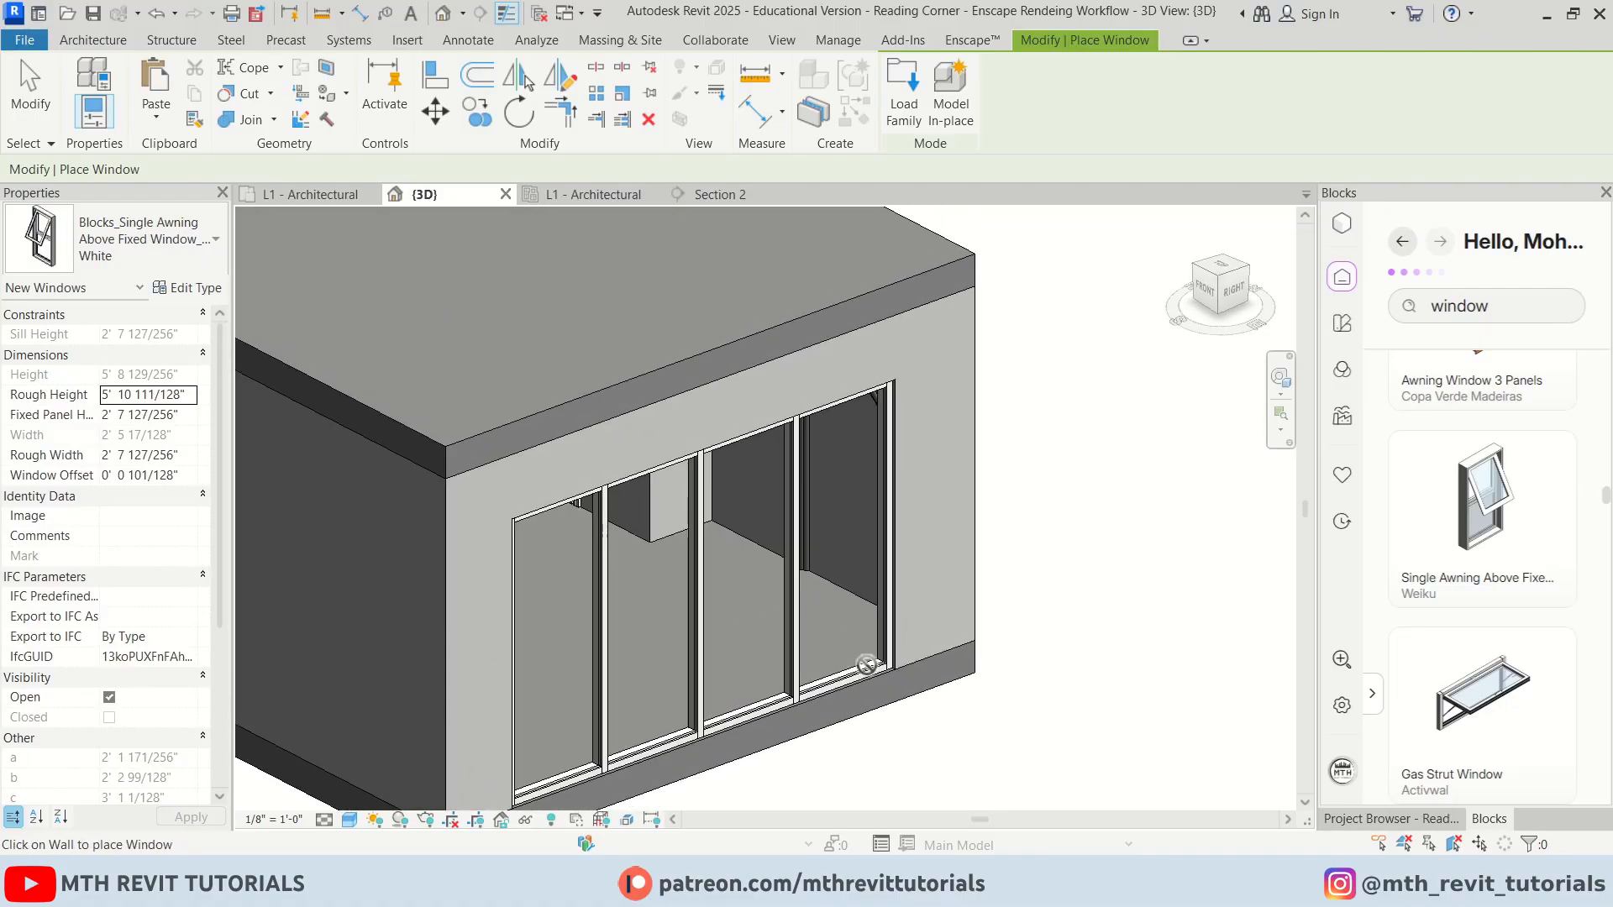
pyautogui.press('Escape')
pyautogui.press('Escape')
# Swap the storefront's end glazed panel for a Basic Wall Generic - 4" panel
pyautogui.scroll(4, 836, 684)
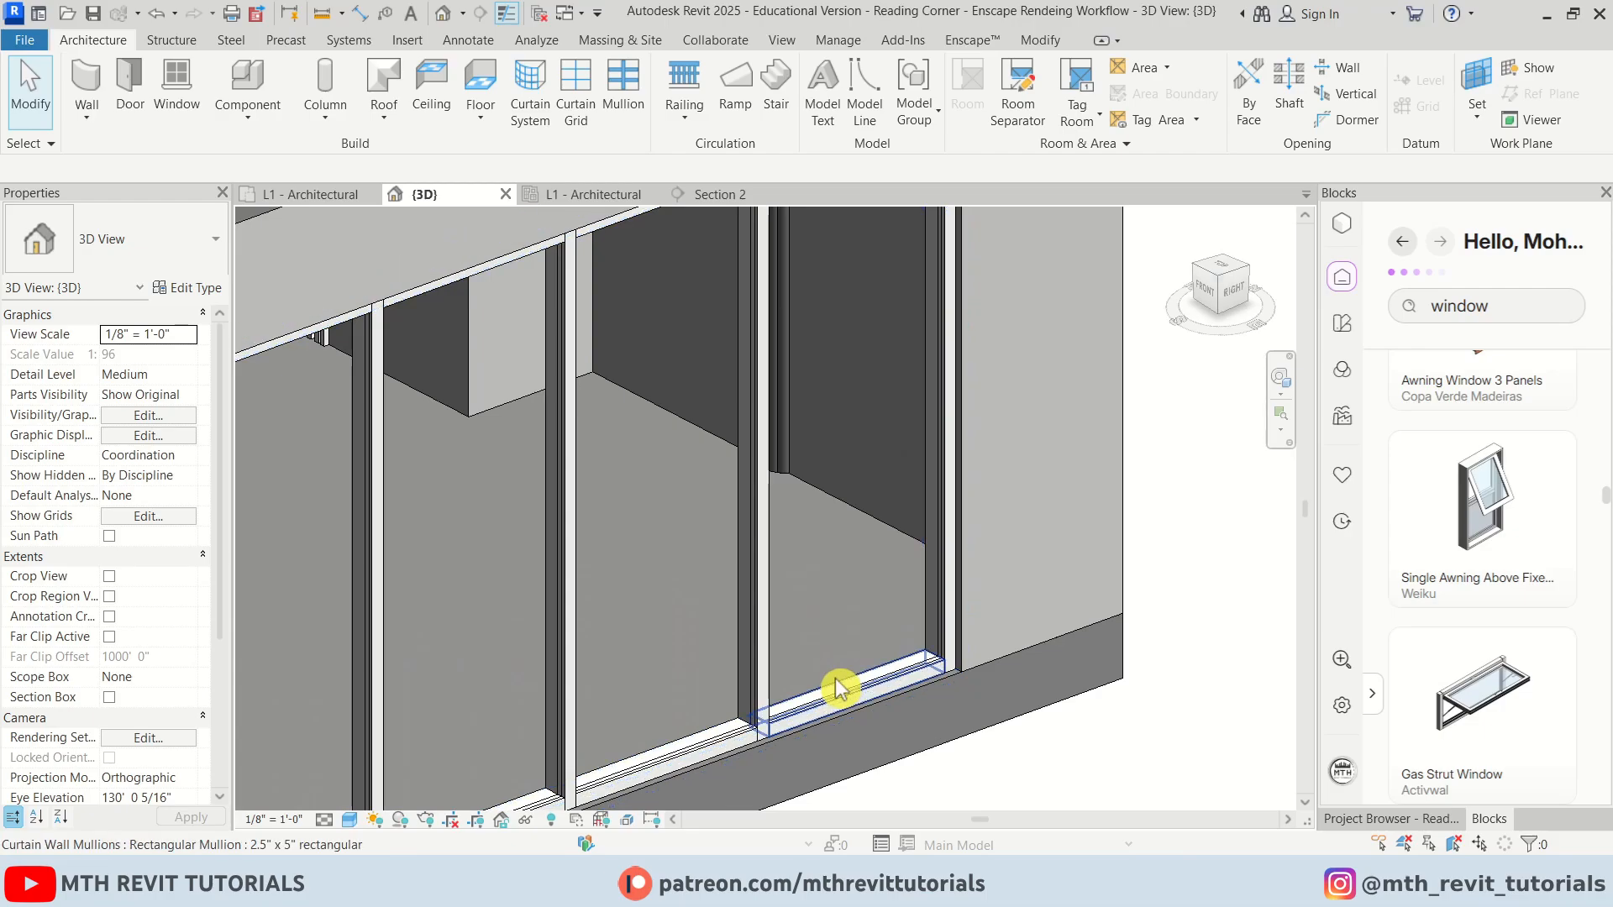
pyautogui.press('Tab')
pyautogui.scroll(2, 838, 702)
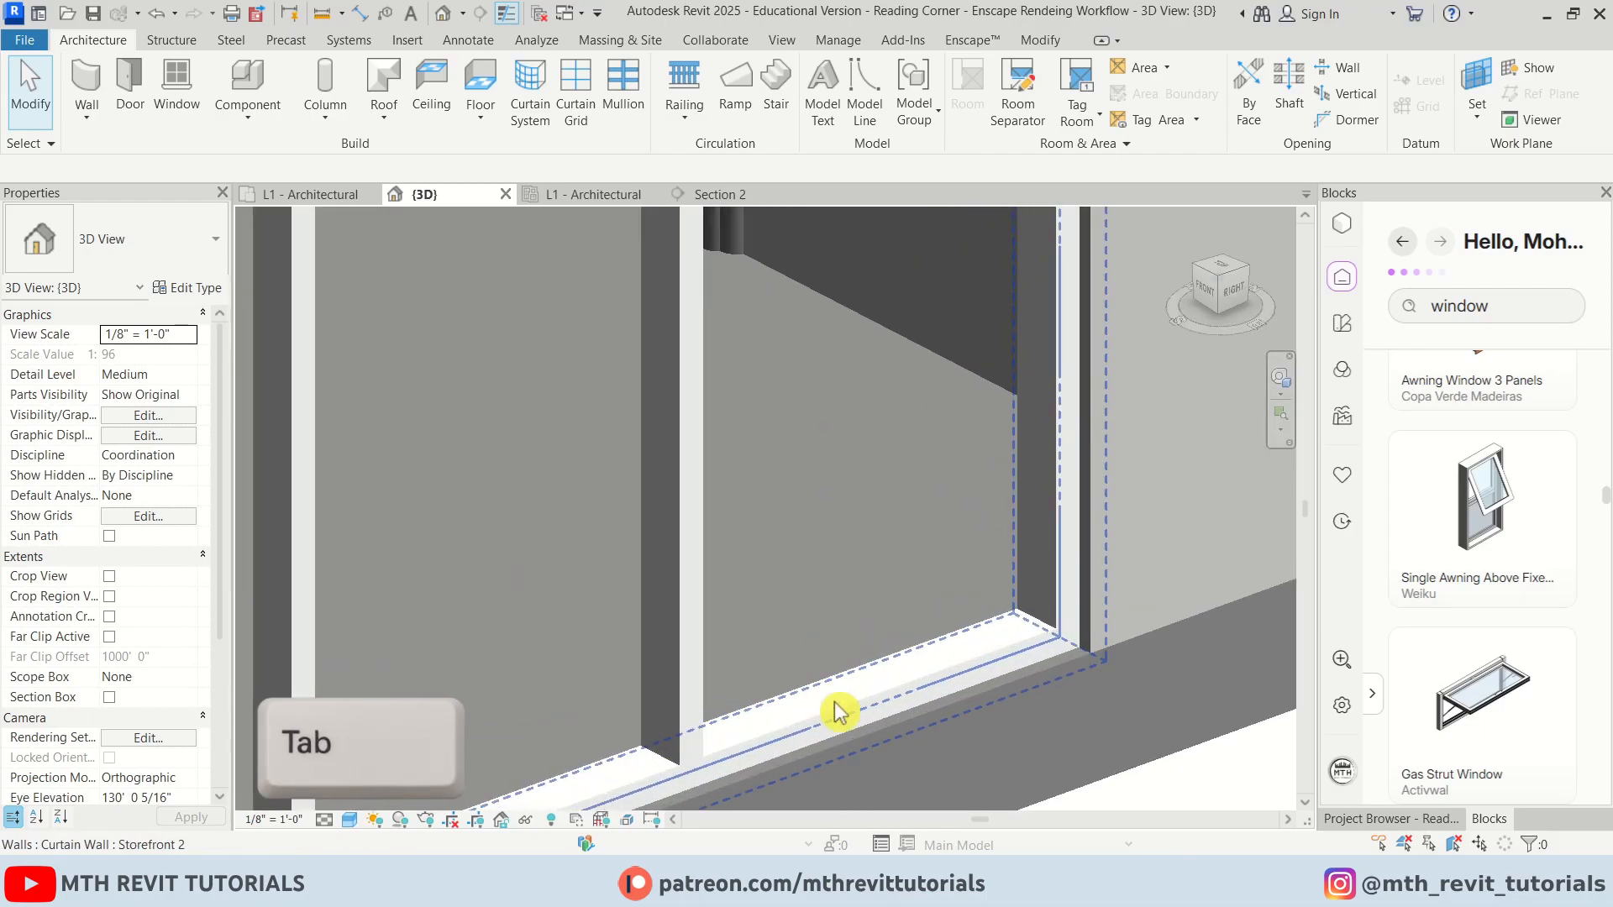
pyautogui.click(839, 709)
pyautogui.moveTo(815, 711); pyautogui.dragTo(770, 792, button='middle')
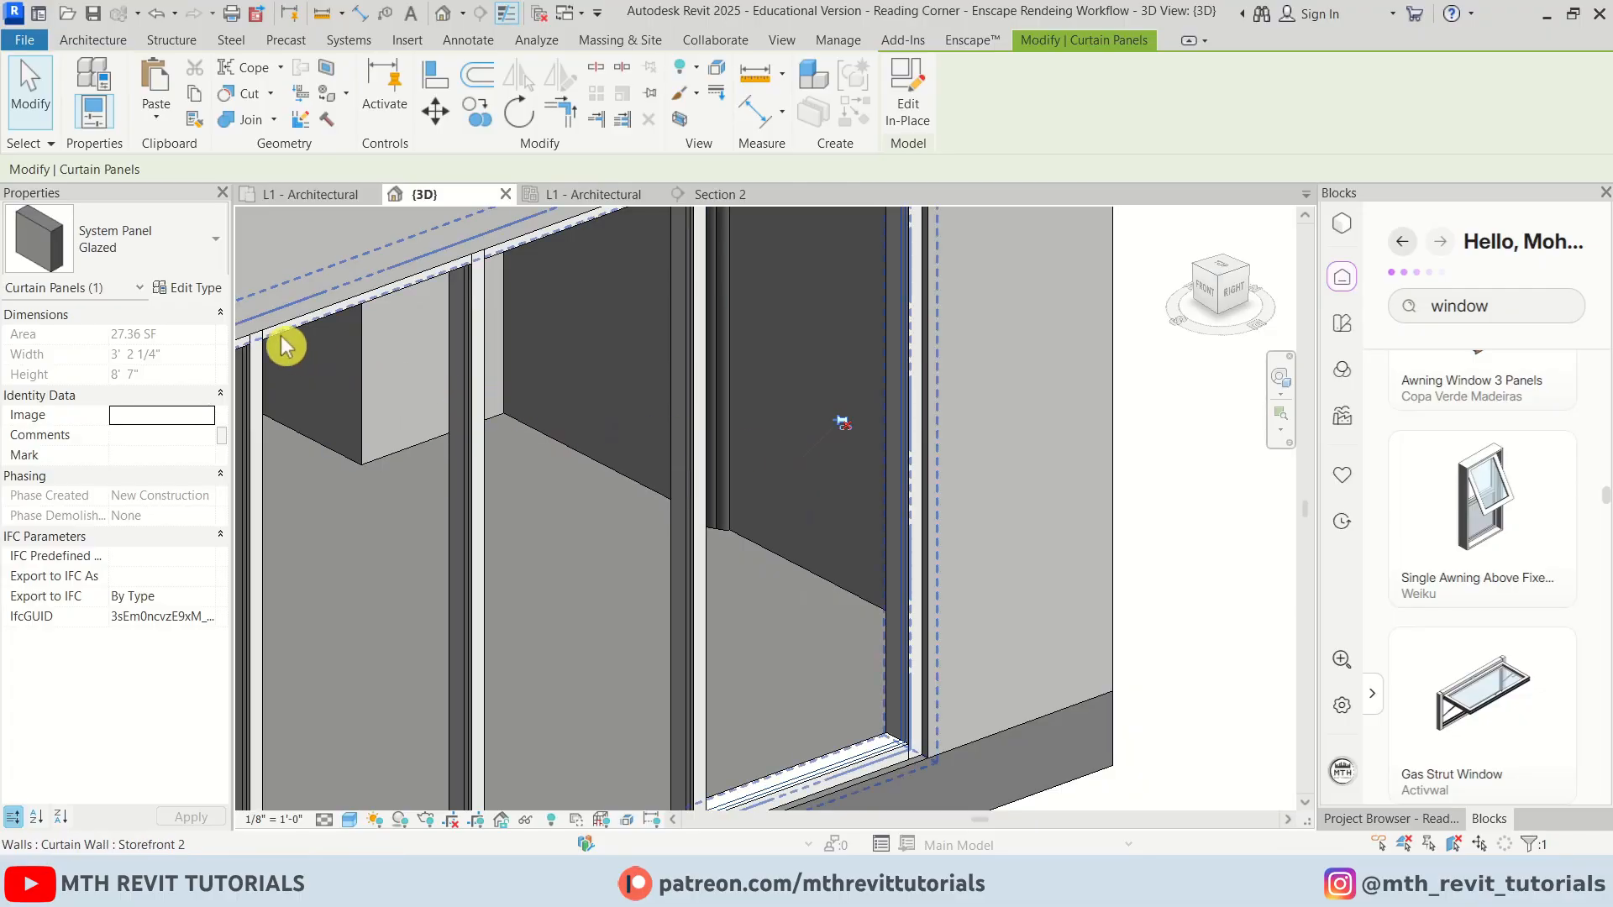
pyautogui.click(212, 244)
pyautogui.scroll(13, 151, 440)
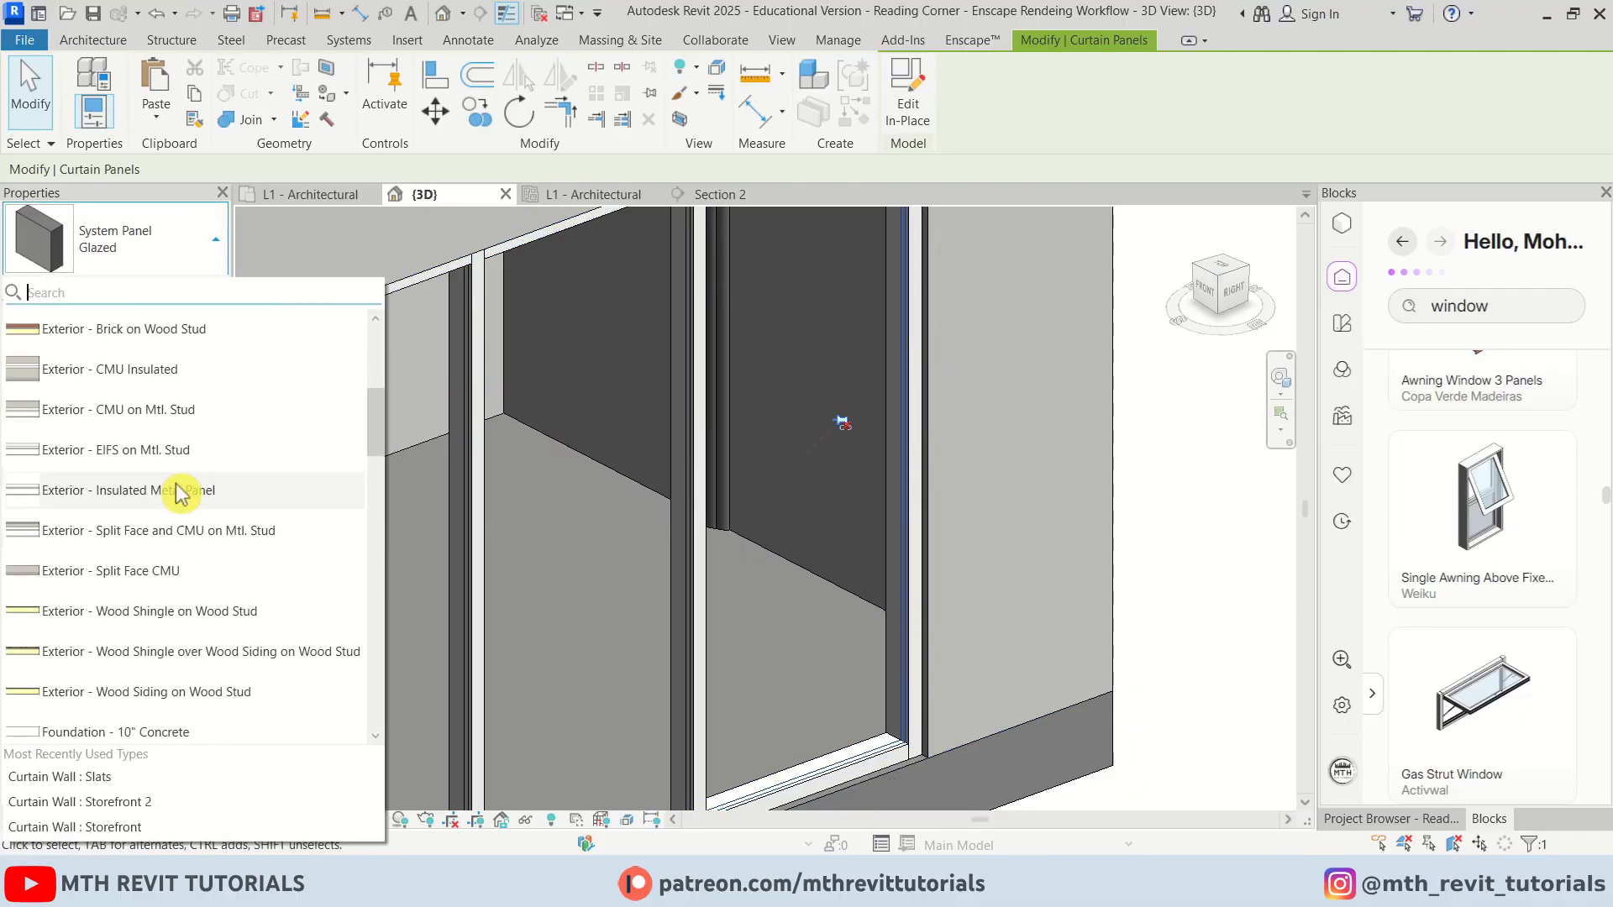
pyautogui.scroll(-3, 175, 503)
pyautogui.click(143, 538)
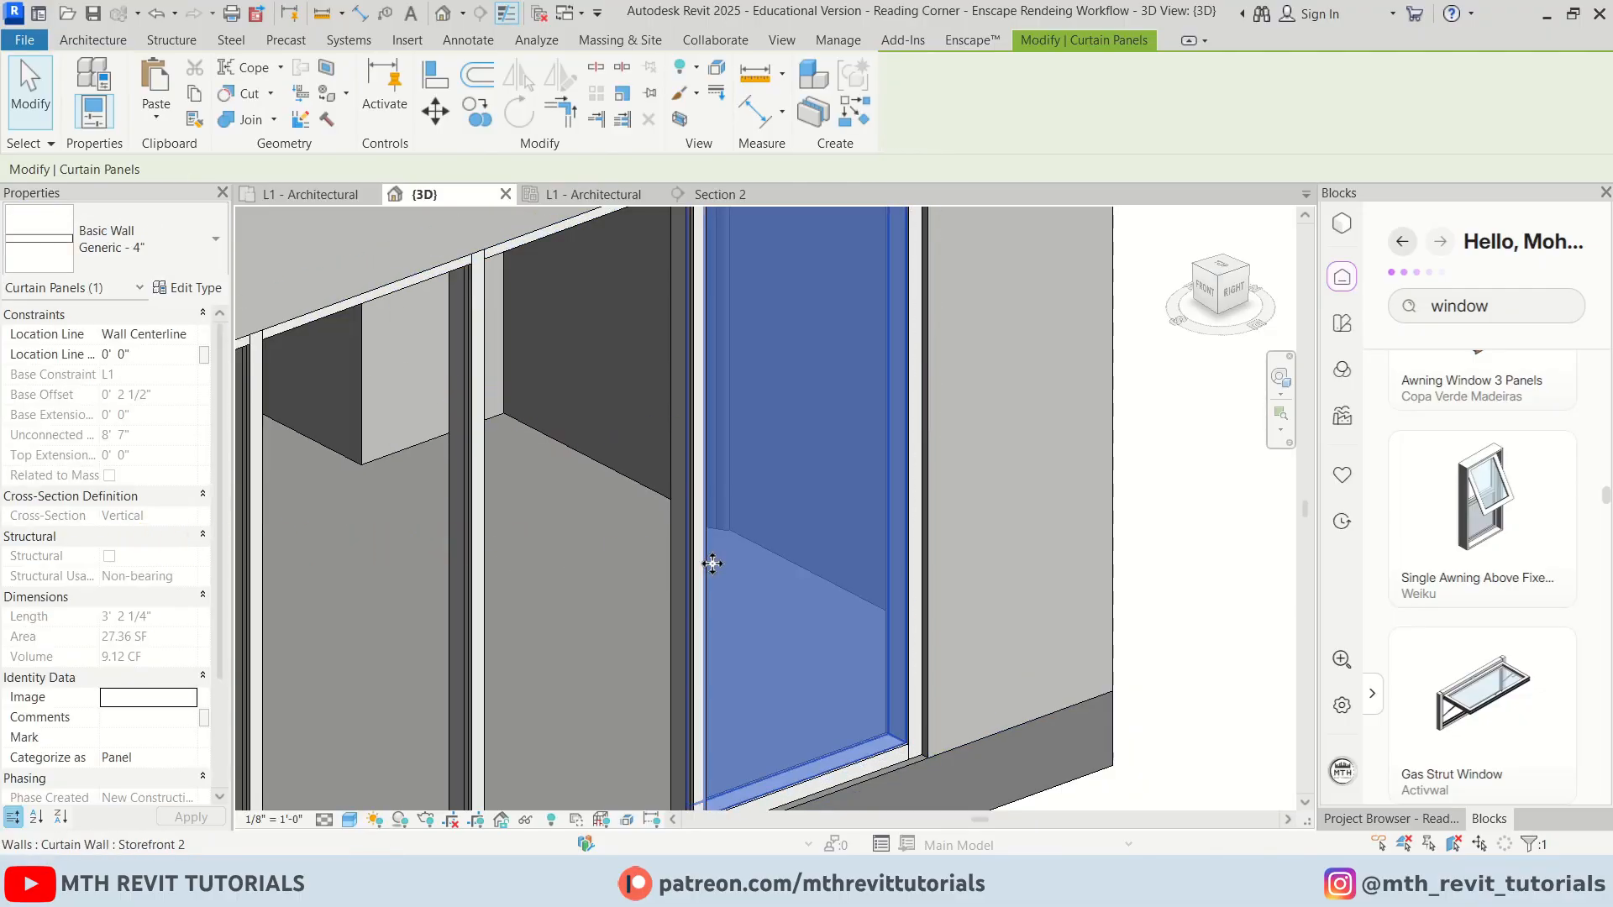
pyautogui.press('Escape')
pyautogui.scroll(-5, 875, 501)
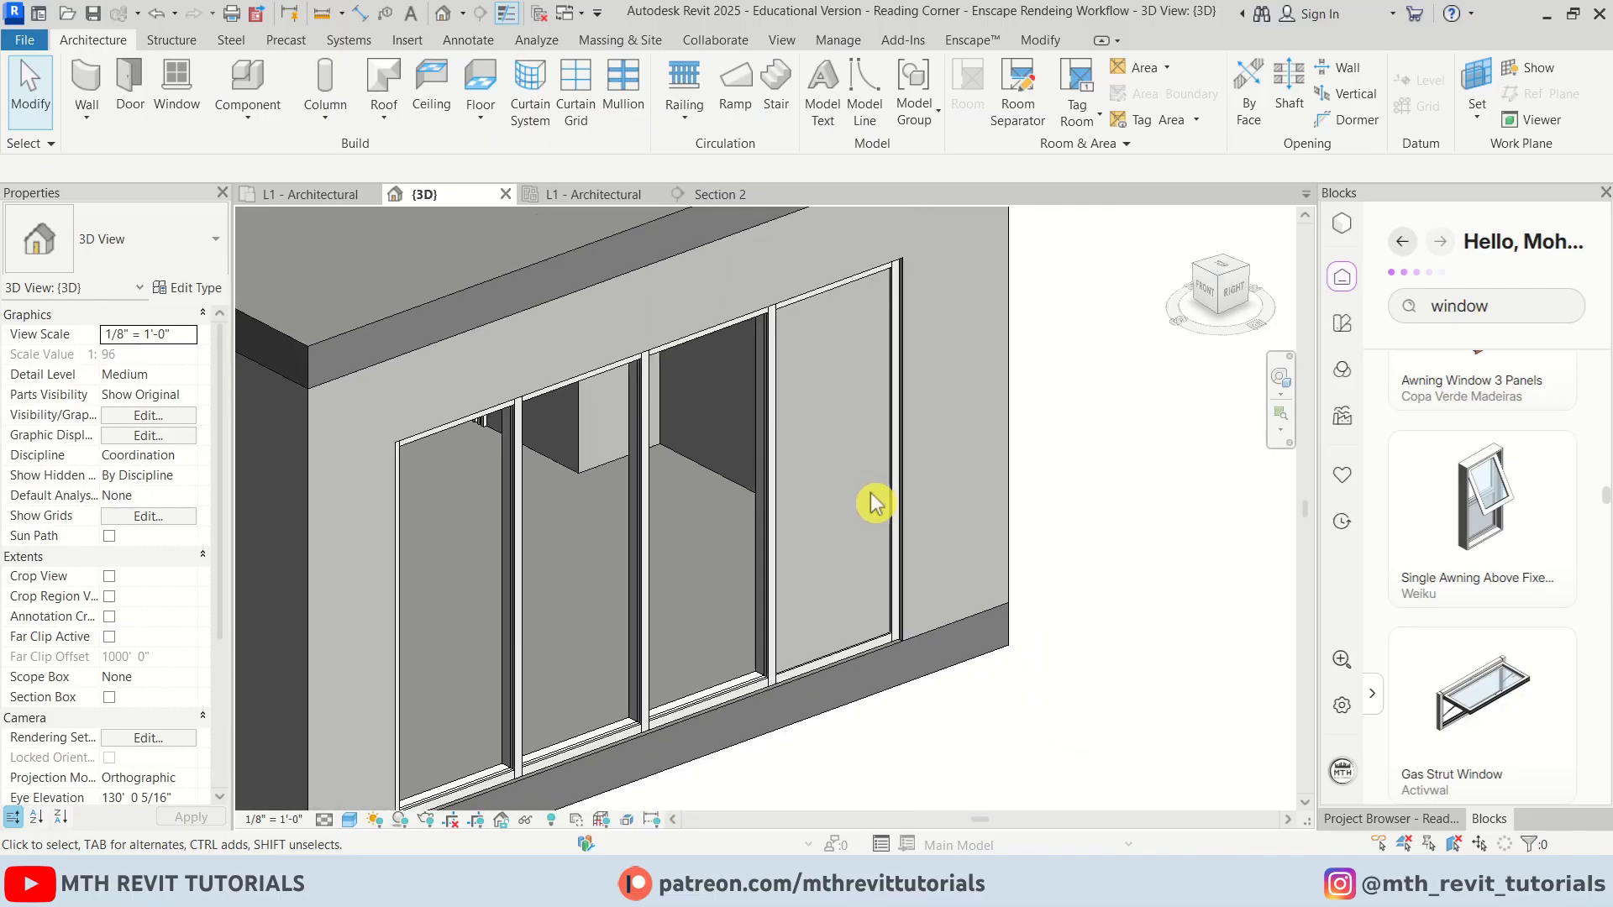
# Place the Single Awning Above Fixed Window in the new wall panel of the storefront
pyautogui.click(177, 88)
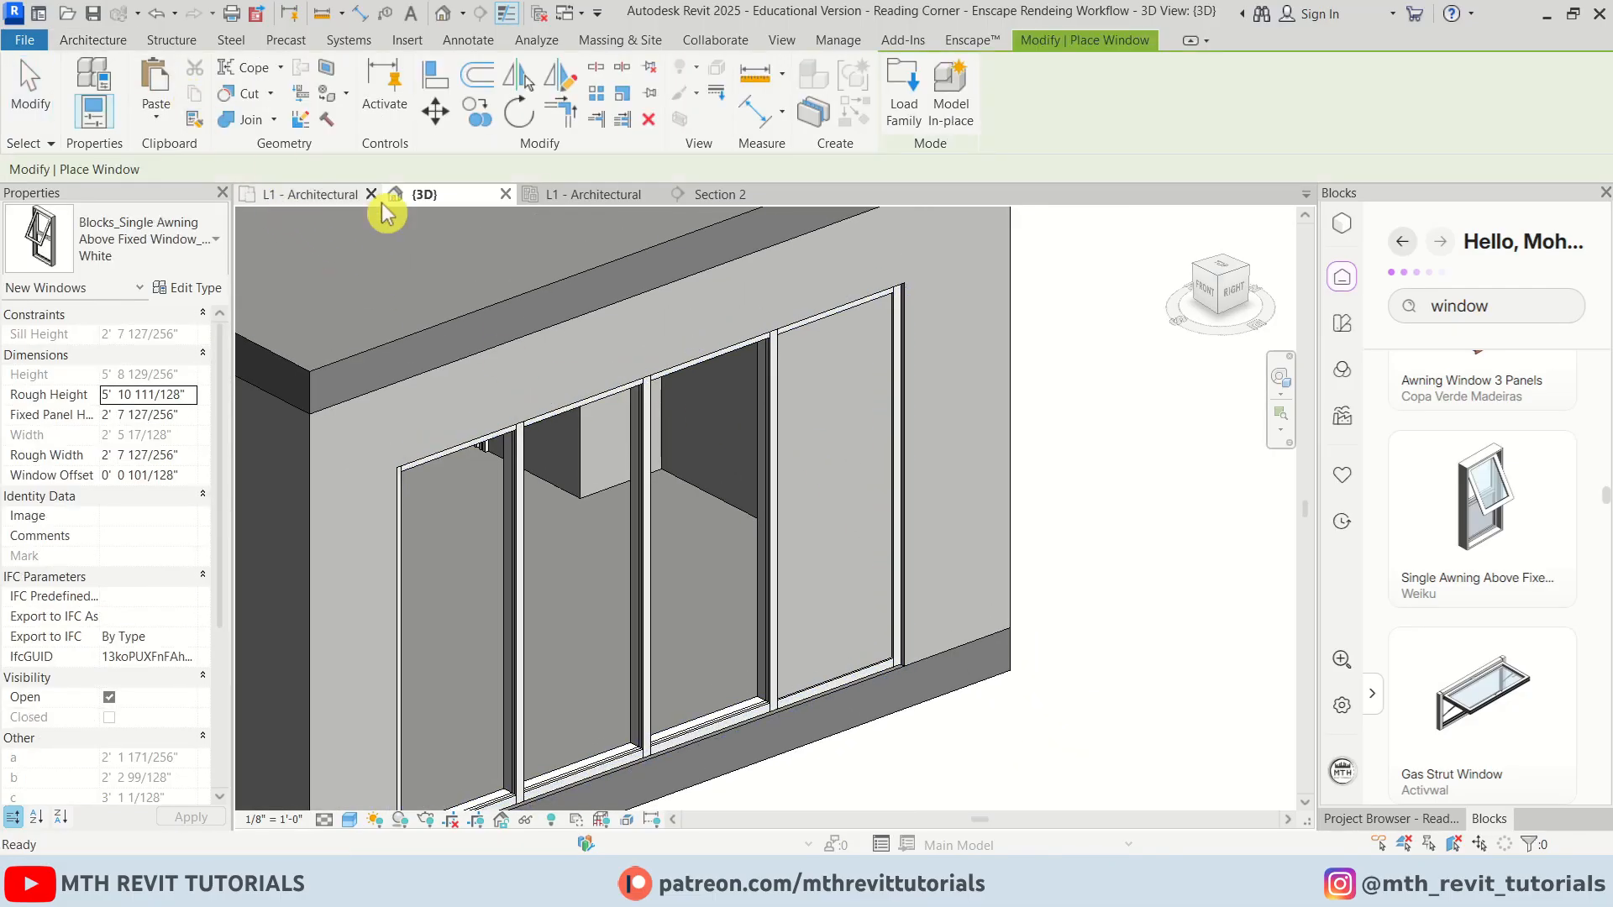
pyautogui.click(857, 508)
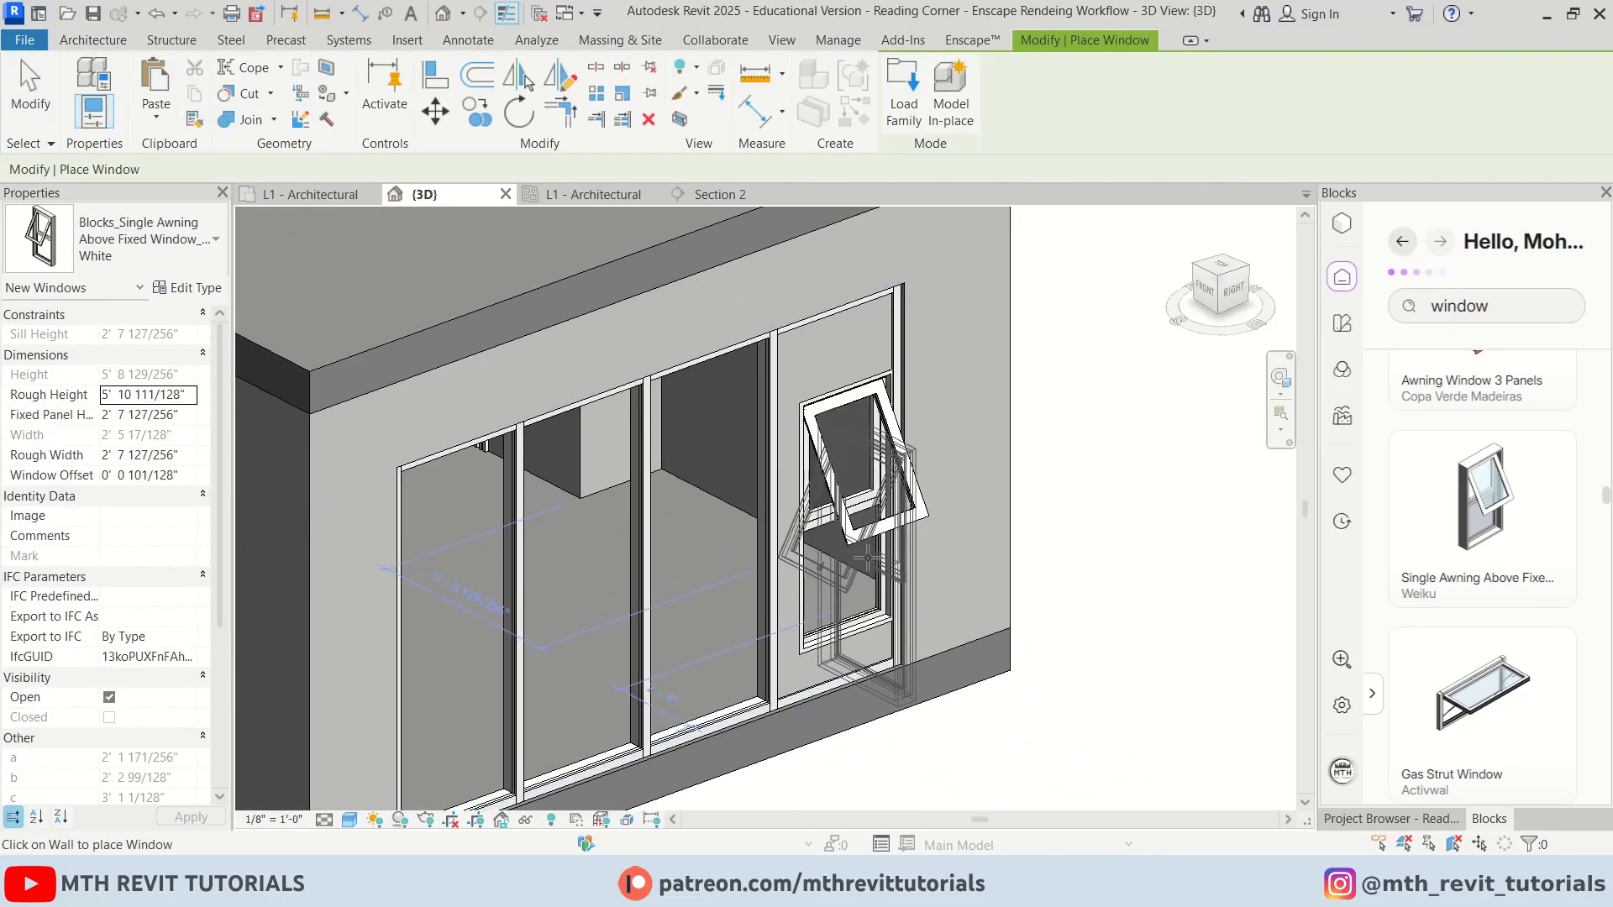
pyautogui.press('Escape')
pyautogui.press('Escape')
pyautogui.scroll(2, 863, 507)
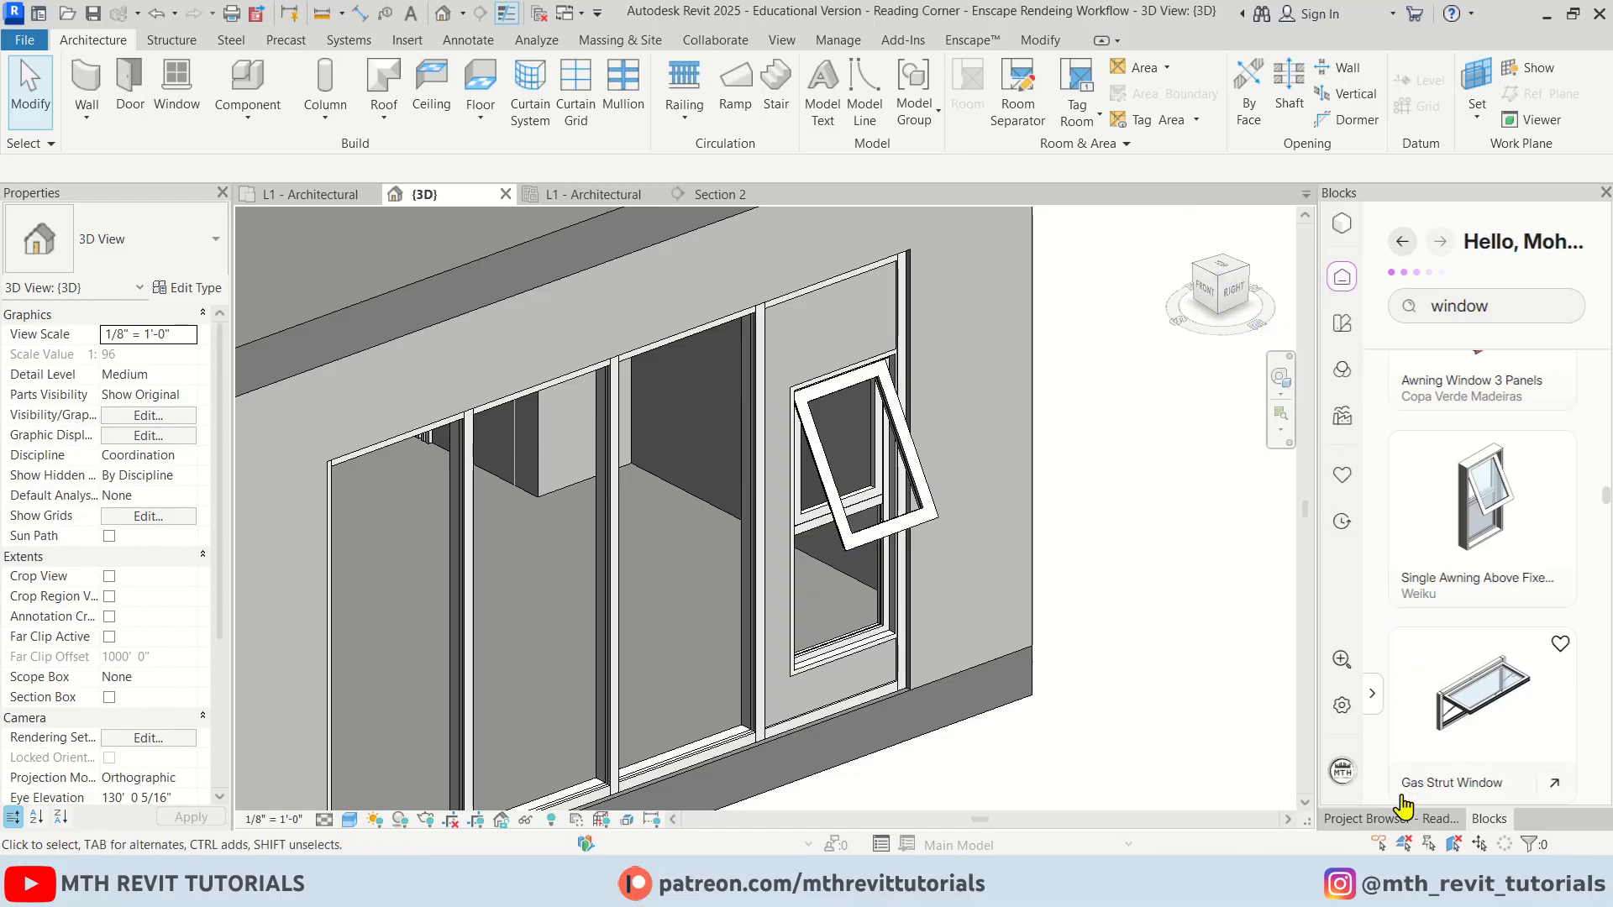
# Open the East - Architectural elevation view from the Project Browser
pyautogui.click(1391, 819)
pyautogui.click(1363, 444)
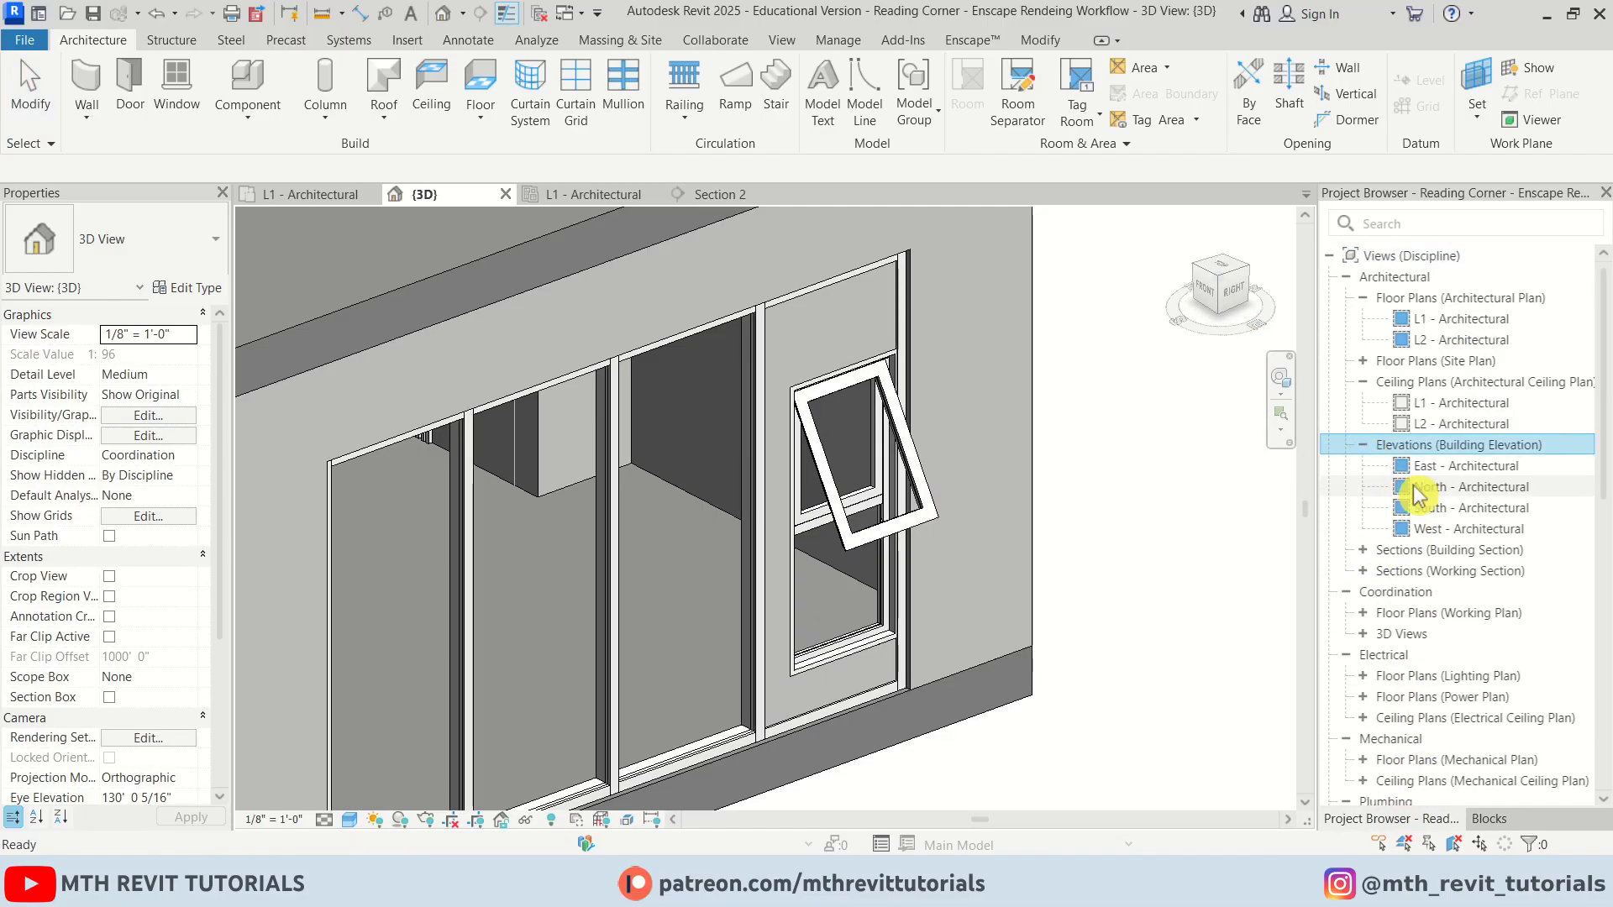
pyautogui.doubleClick(1445, 465)
pyautogui.scroll(10, 882, 646)
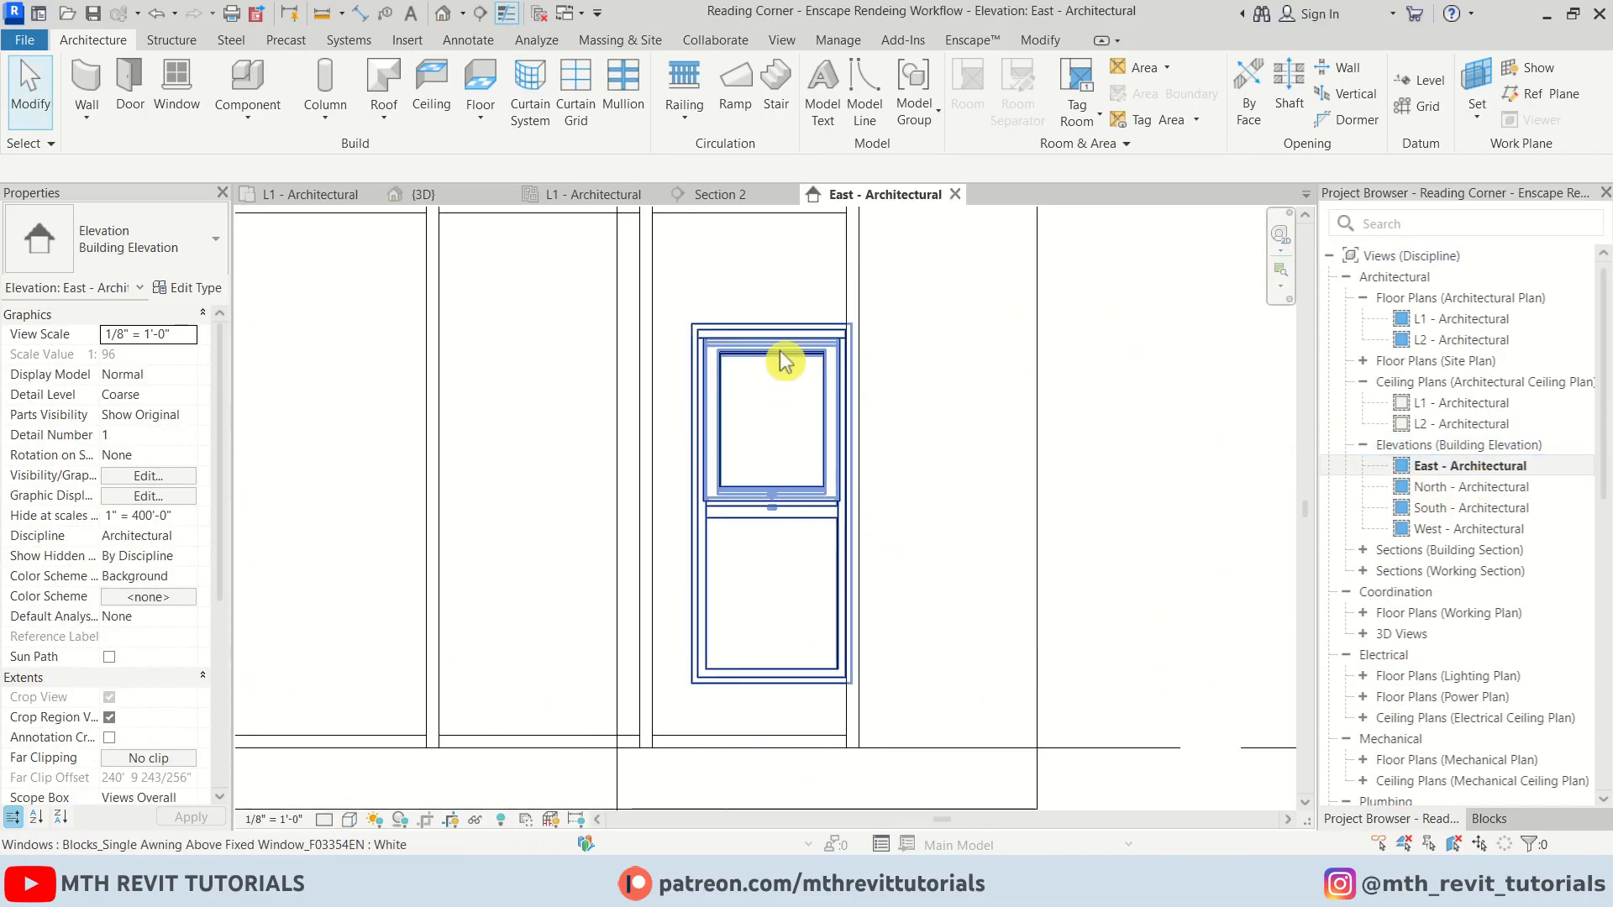
# Dimension the width and height of the storefront's end wall panel
pyautogui.click(784, 356)
pyautogui.moveTo(962, 468); pyautogui.dragTo(1003, 471, button='middle')
pyautogui.scroll(-1, 920, 504)
pyautogui.press('Escape')
pyautogui.press('d')
pyautogui.press('i')
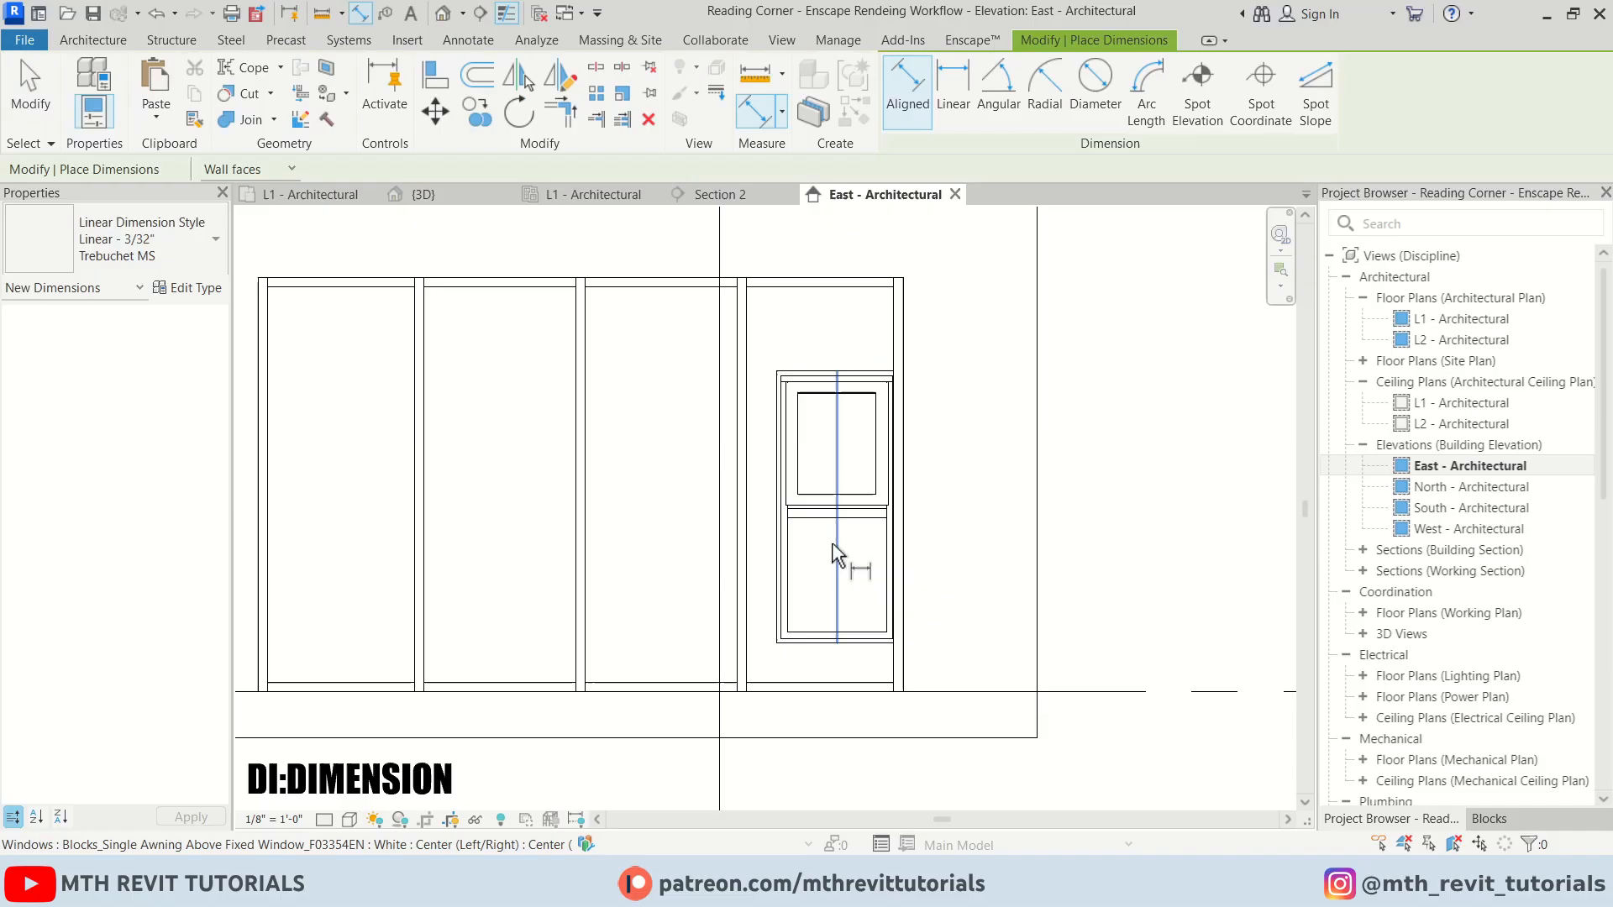
pyautogui.click(747, 312)
pyautogui.click(676, 349)
pyautogui.click(750, 319)
pyautogui.click(896, 326)
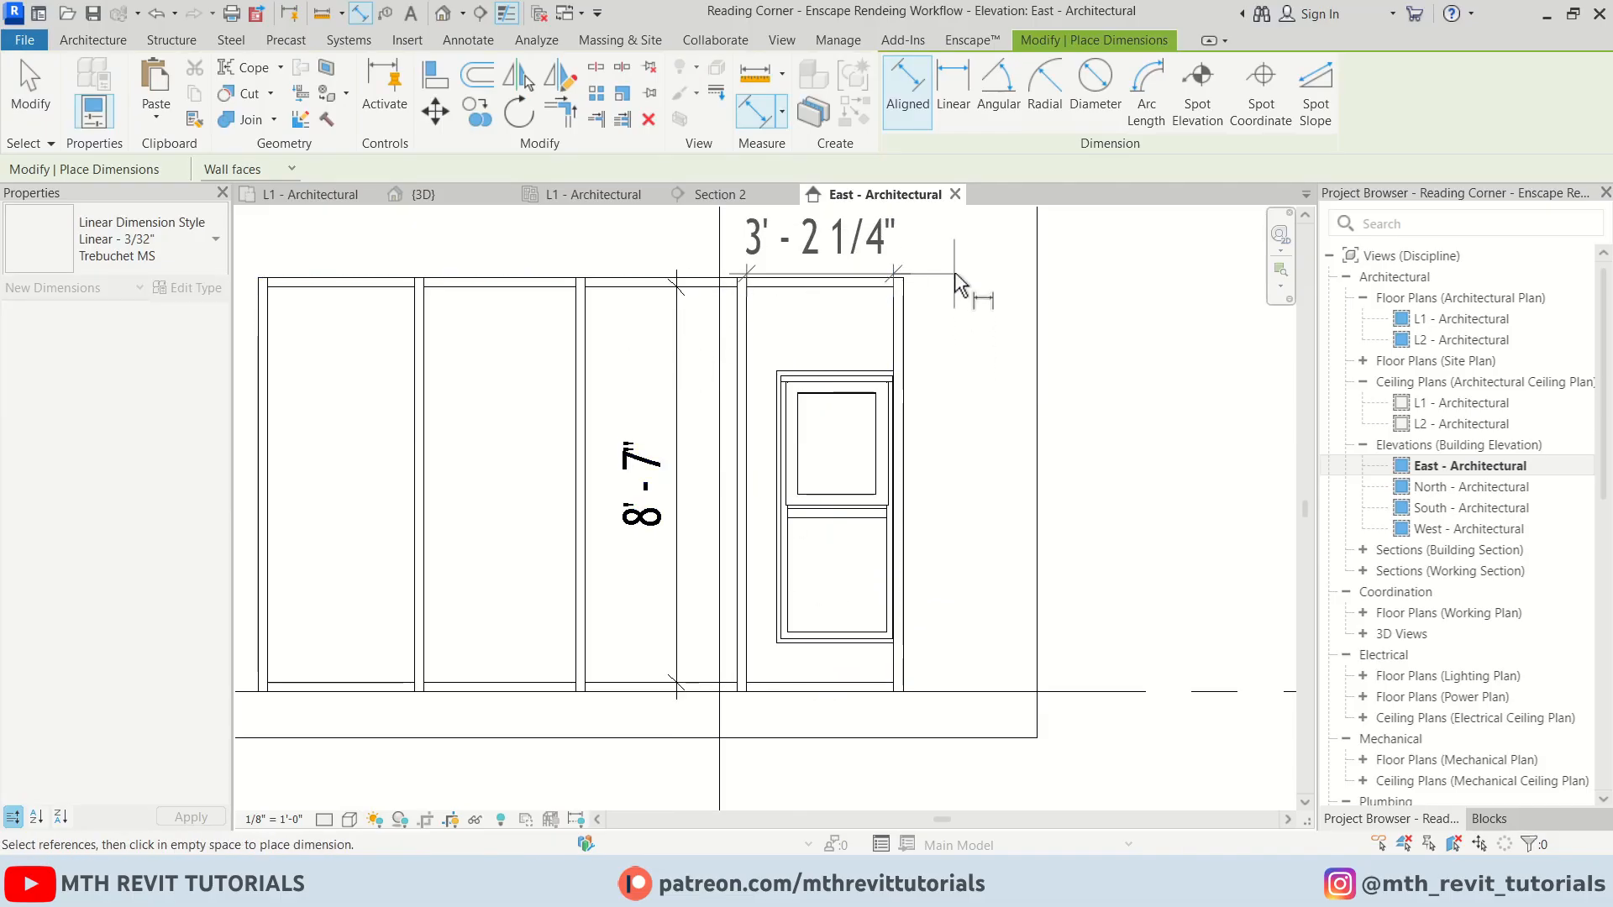
pyautogui.click(955, 243)
pyautogui.moveTo(862, 367); pyautogui.dragTo(965, 429, button='middle')
pyautogui.press('Escape')
# Set the awning window's rough height to 8' 7" and rough width to 3' 2 1/4"
pyautogui.click(947, 568)
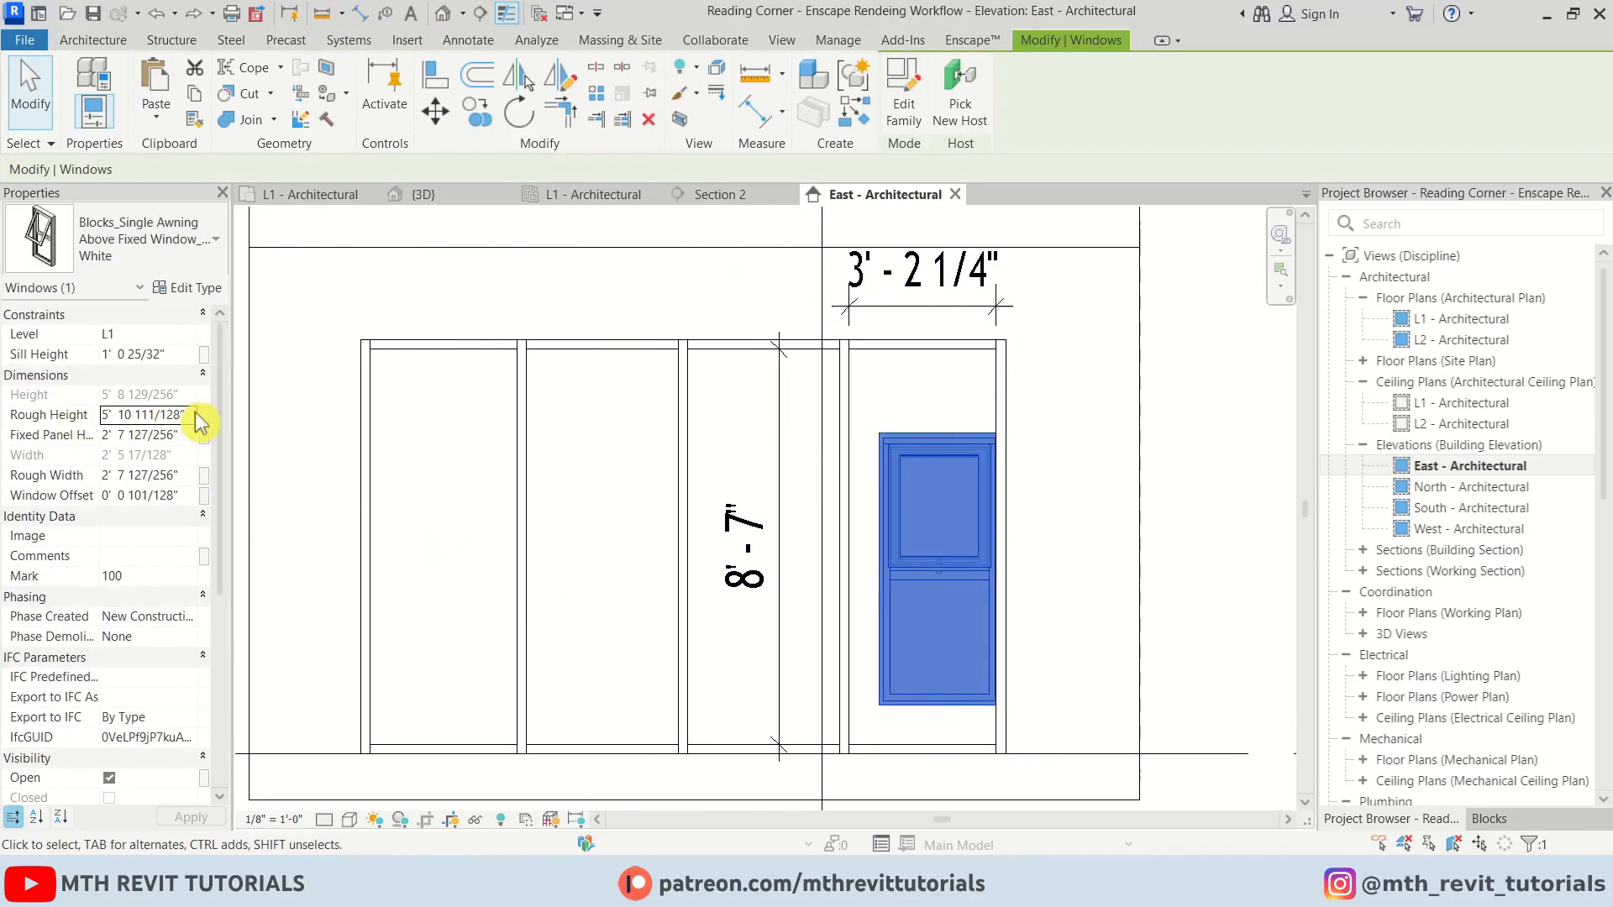
pyautogui.write("8' 7")
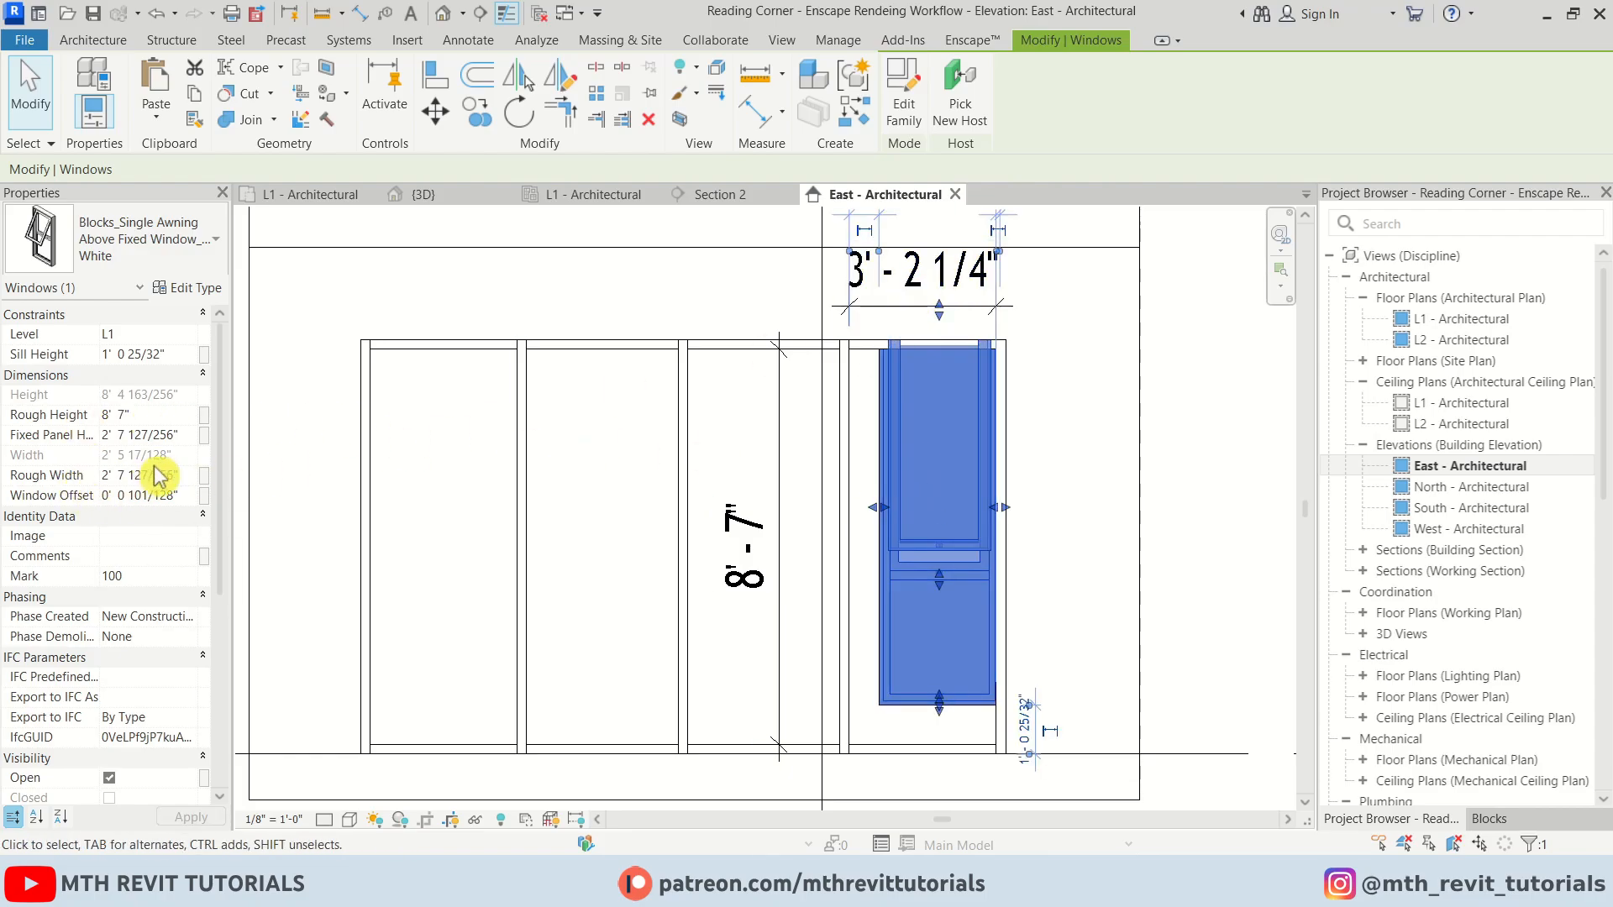
pyautogui.click(78, 471)
pyautogui.write("3'2.25")
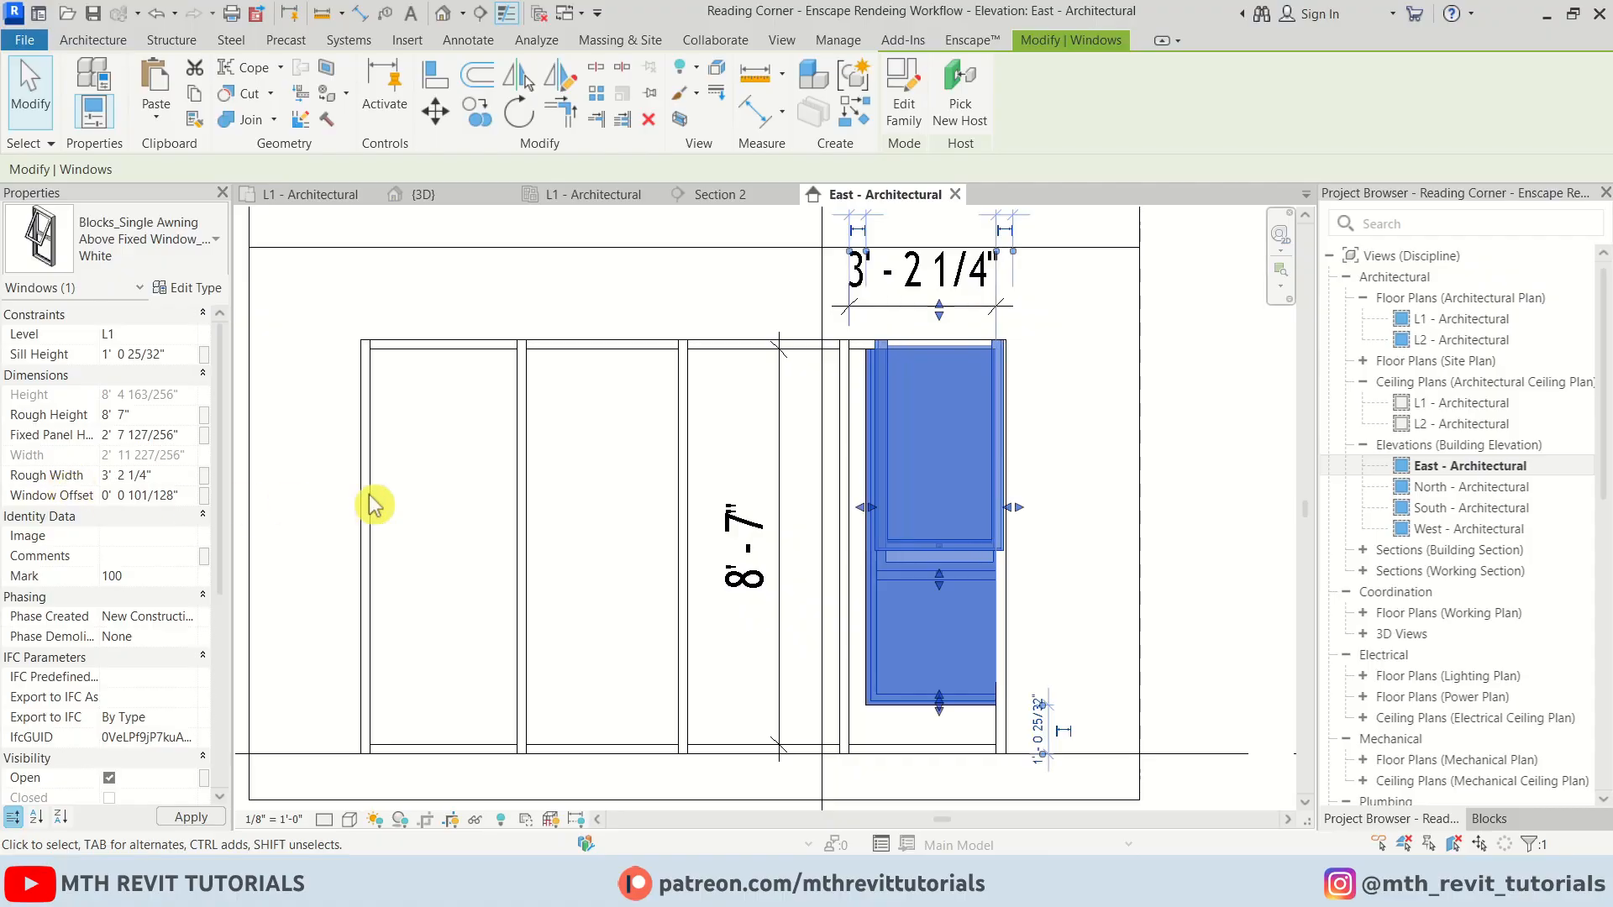
# Move the window so its lower-left corner aligns with the wall panel's corner
pyautogui.moveTo(871, 603); pyautogui.dragTo(756, 559, button='middle')
pyautogui.scroll(2, 756, 559)
pyautogui.press('m')
pyautogui.press('v')
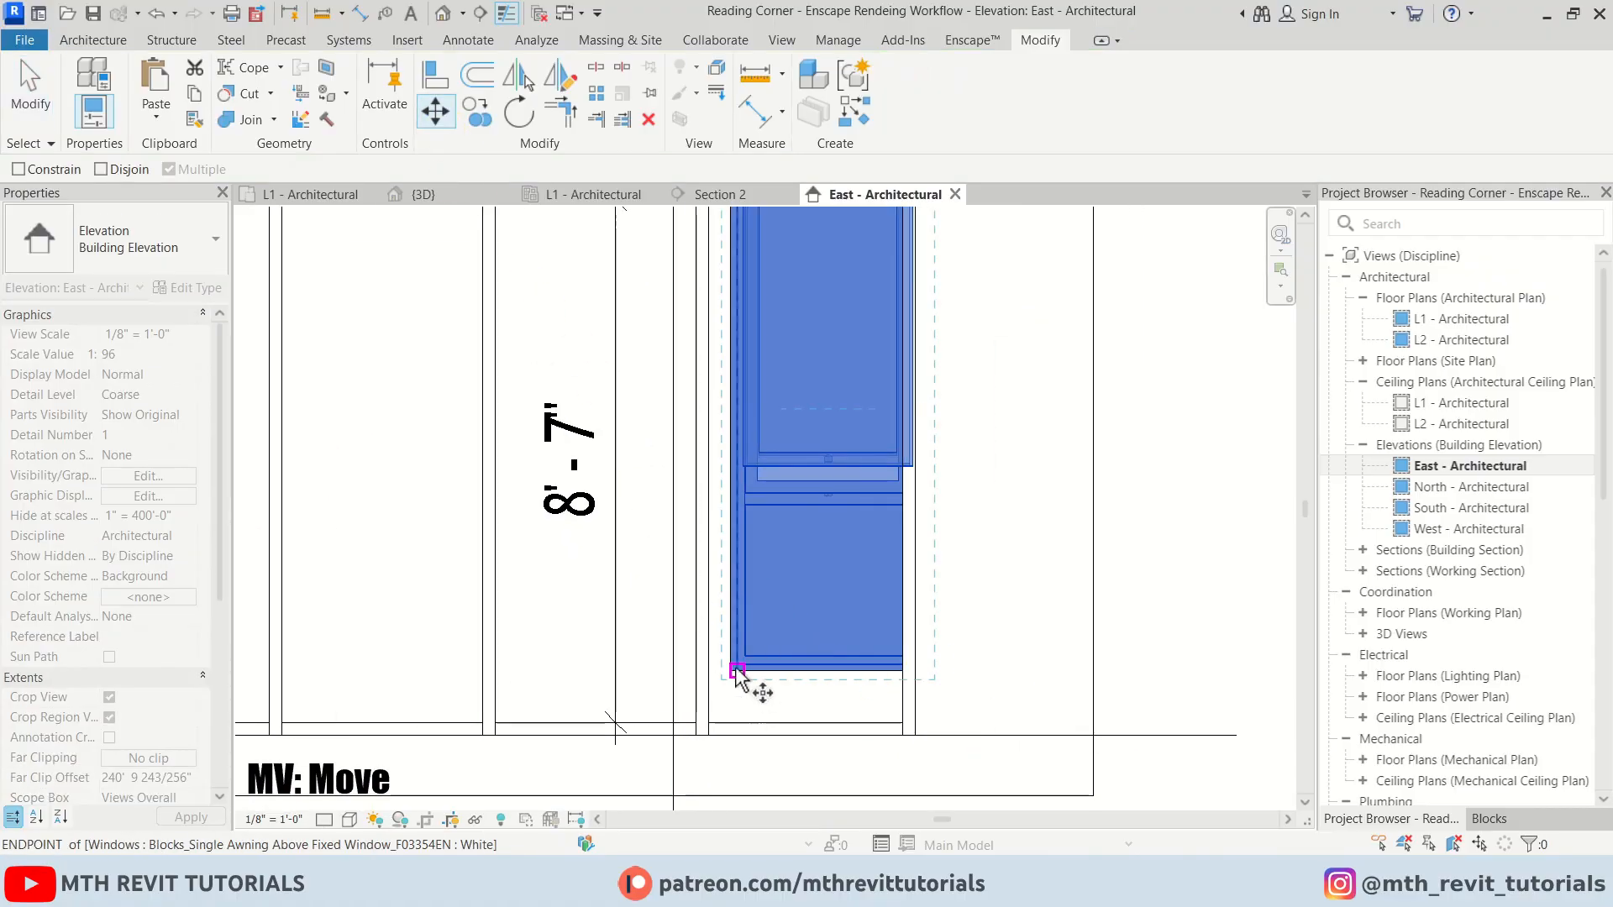
pyautogui.click(729, 673)
pyautogui.scroll(3, 708, 724)
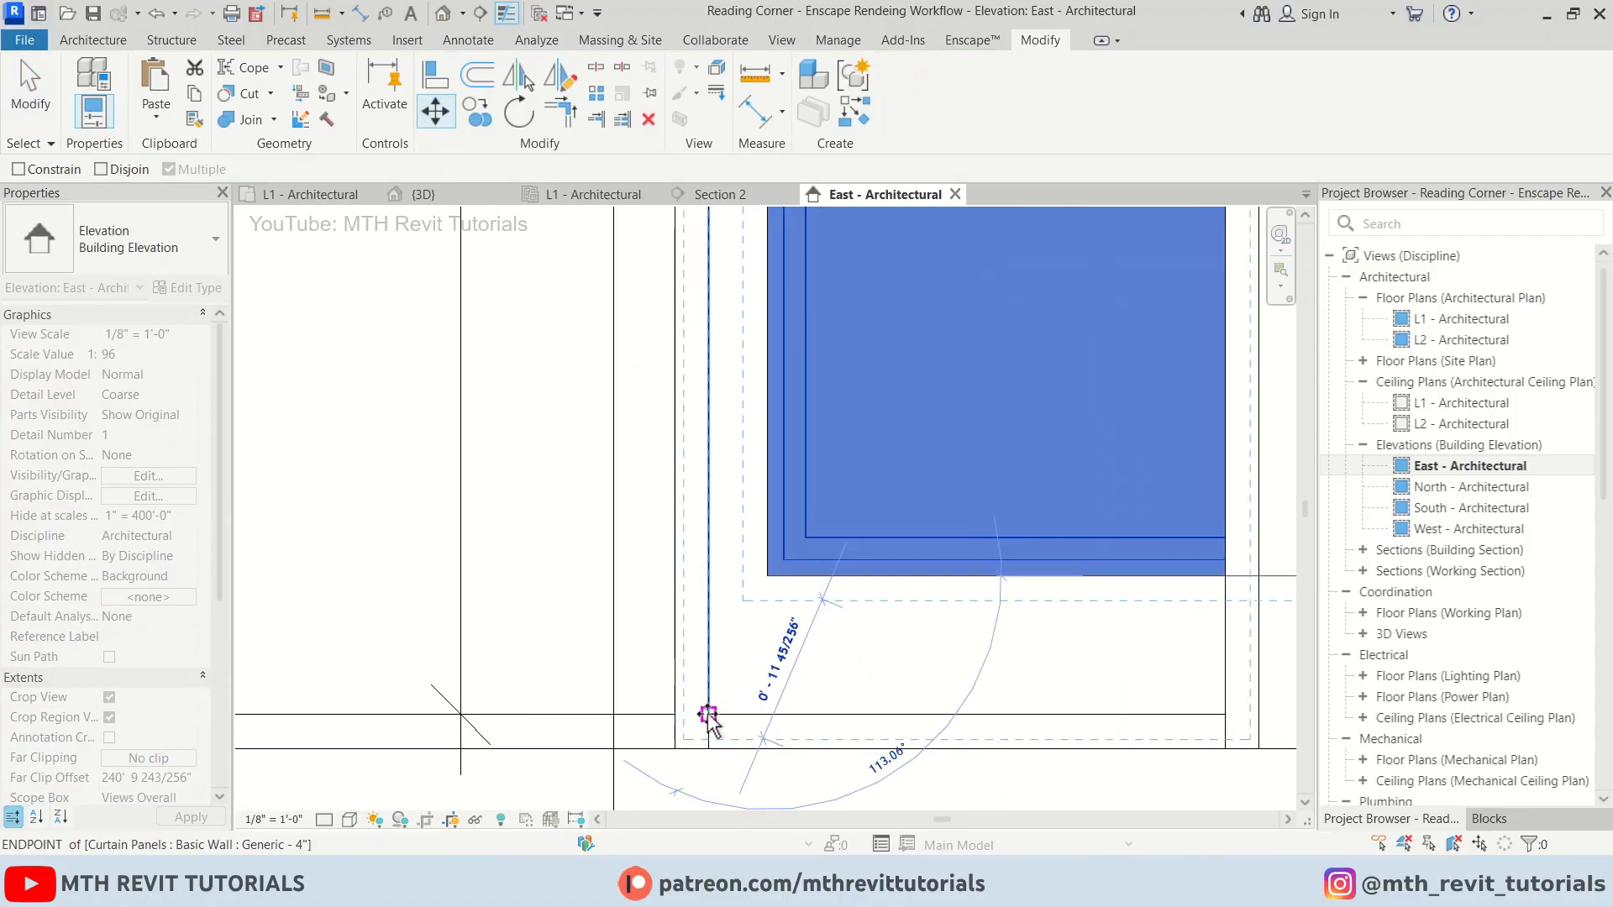
pyautogui.click(709, 715)
pyautogui.scroll(-2, 644, 747)
pyautogui.press('Escape')
pyautogui.scroll(-3, 735, 710)
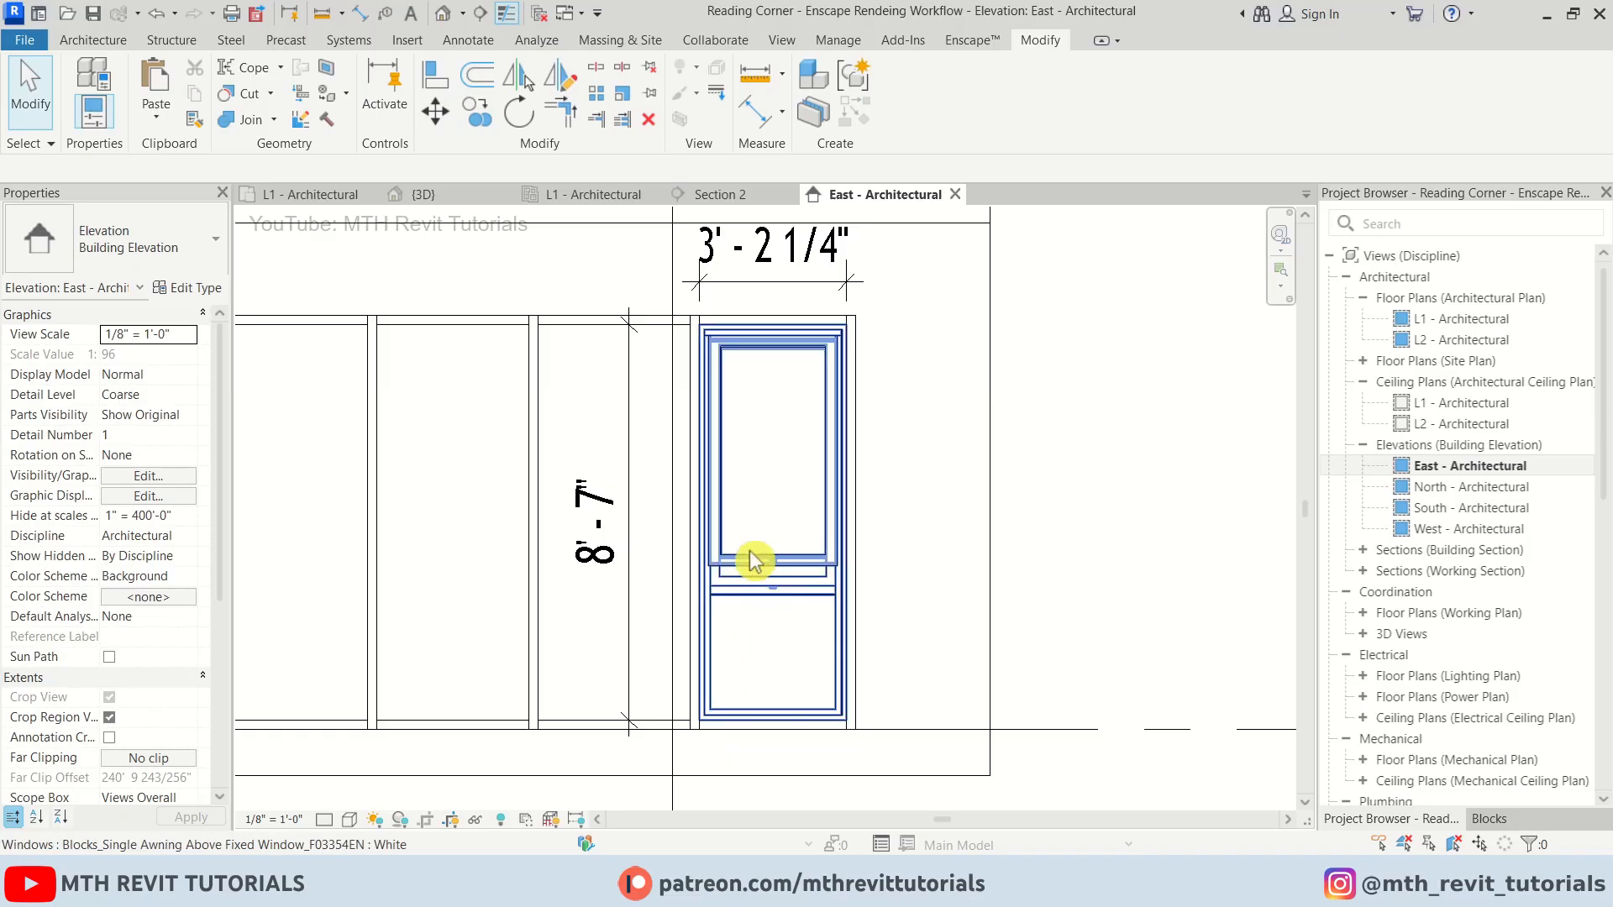
# In the 3D view, edit the Generic - 8" wall type's structure and create a new material for its layer
pyautogui.click(458, 198)
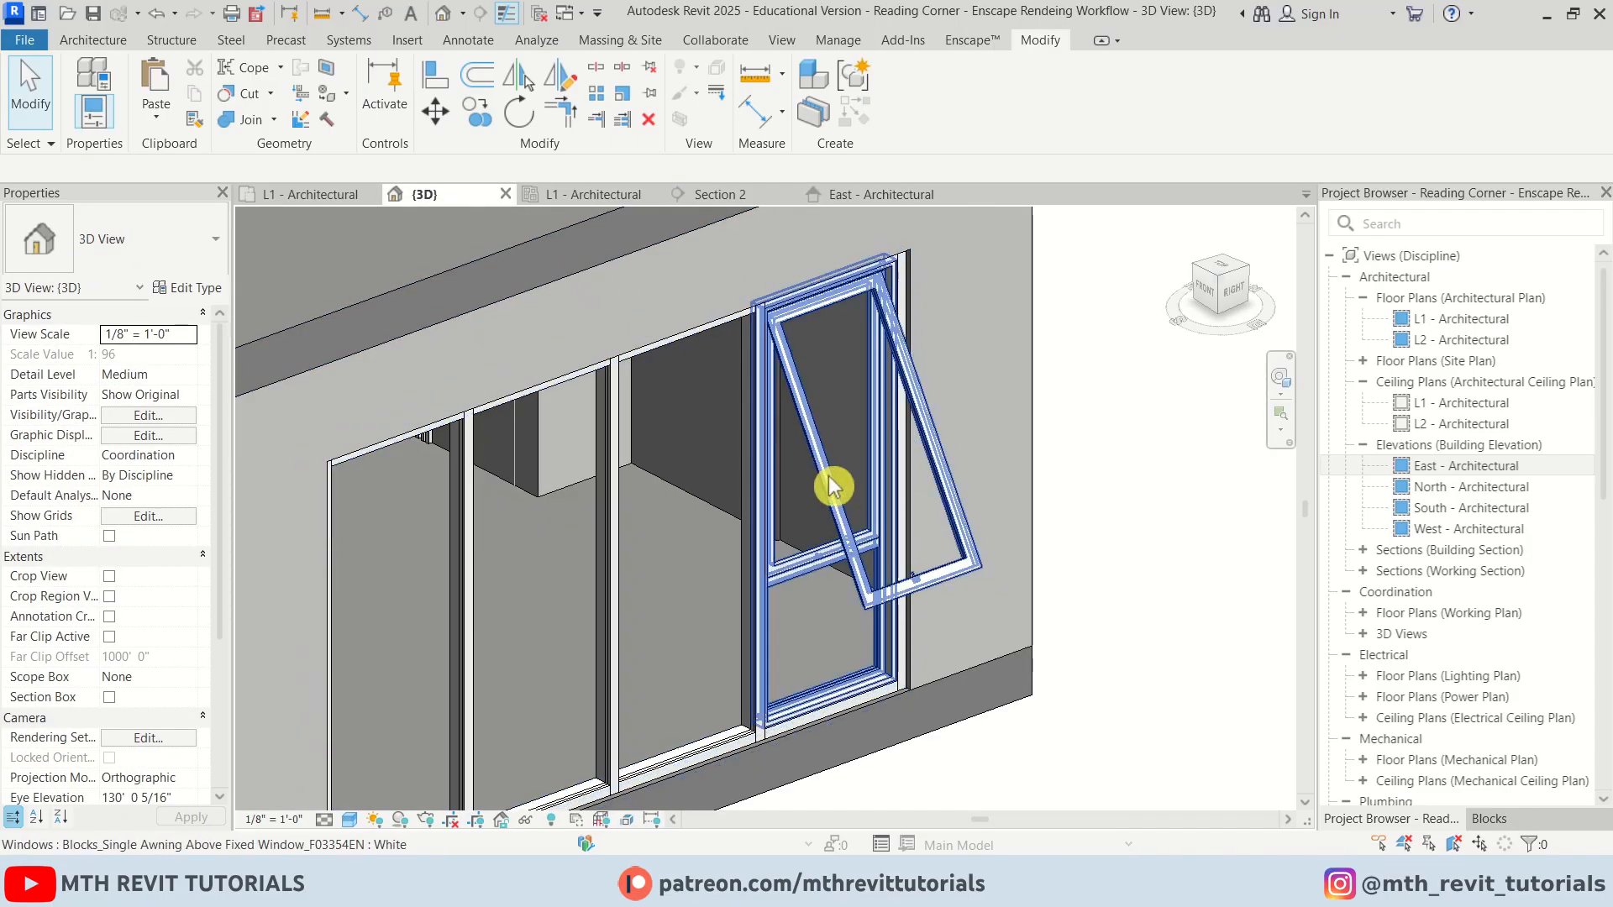
pyautogui.scroll(-2, 815, 469)
pyautogui.keyDown('shift'); pyautogui.moveTo(819, 550); pyautogui.dragTo(911, 371, button='middle'); pyautogui.keyUp('shift')
pyautogui.keyDown('shift'); pyautogui.moveTo(844, 461); pyautogui.dragTo(782, 678, button='middle'); pyautogui.keyUp('shift')
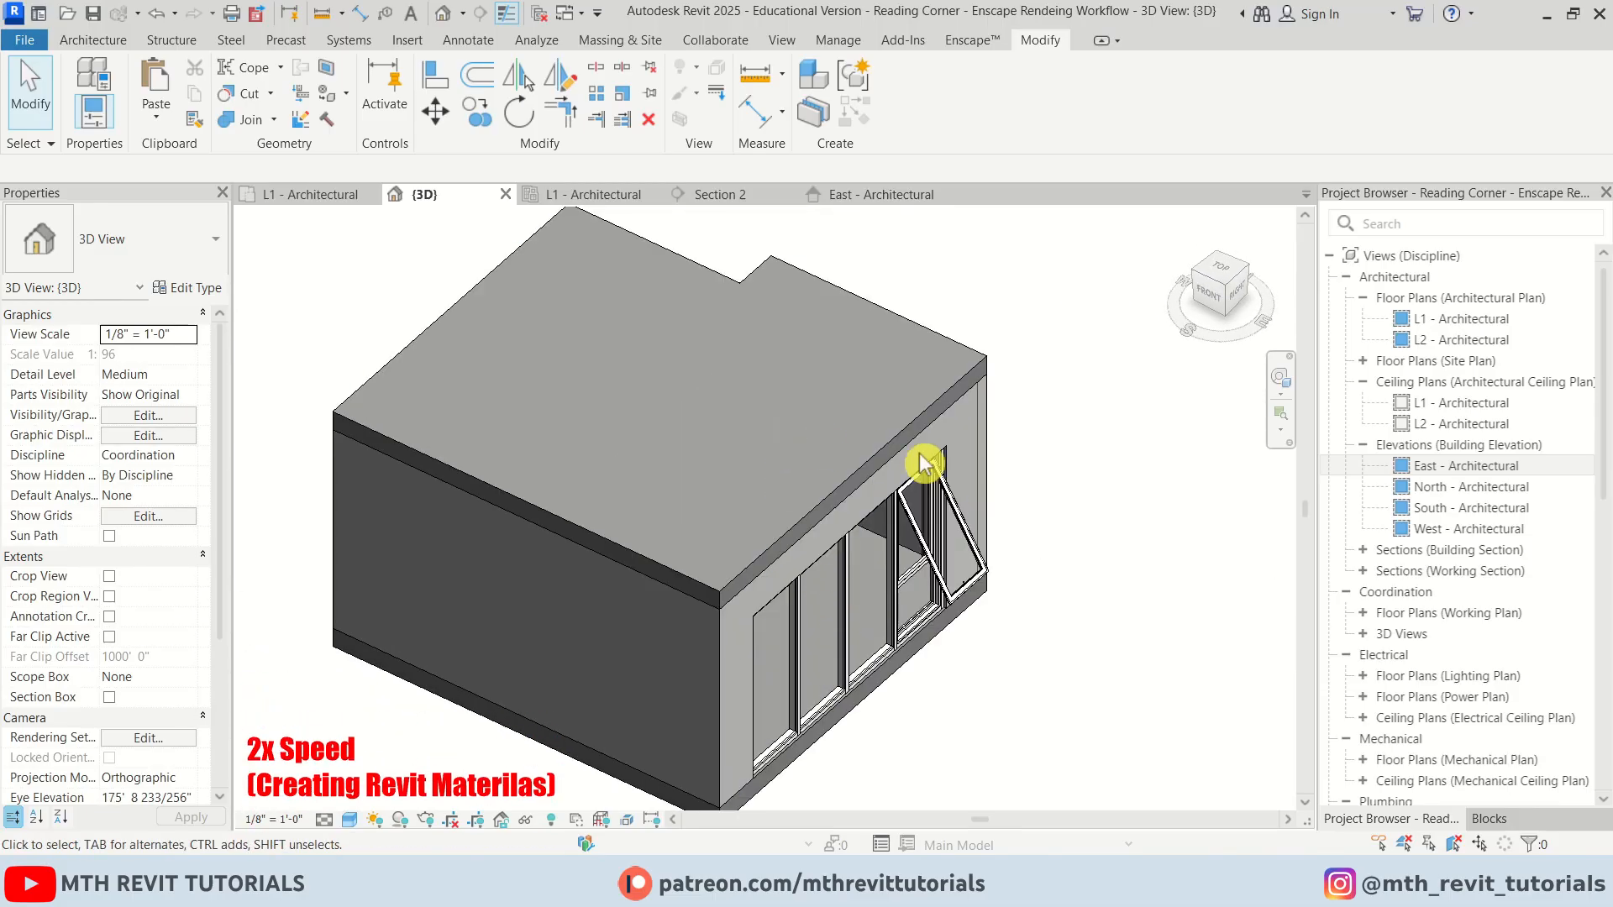
pyautogui.click(925, 462)
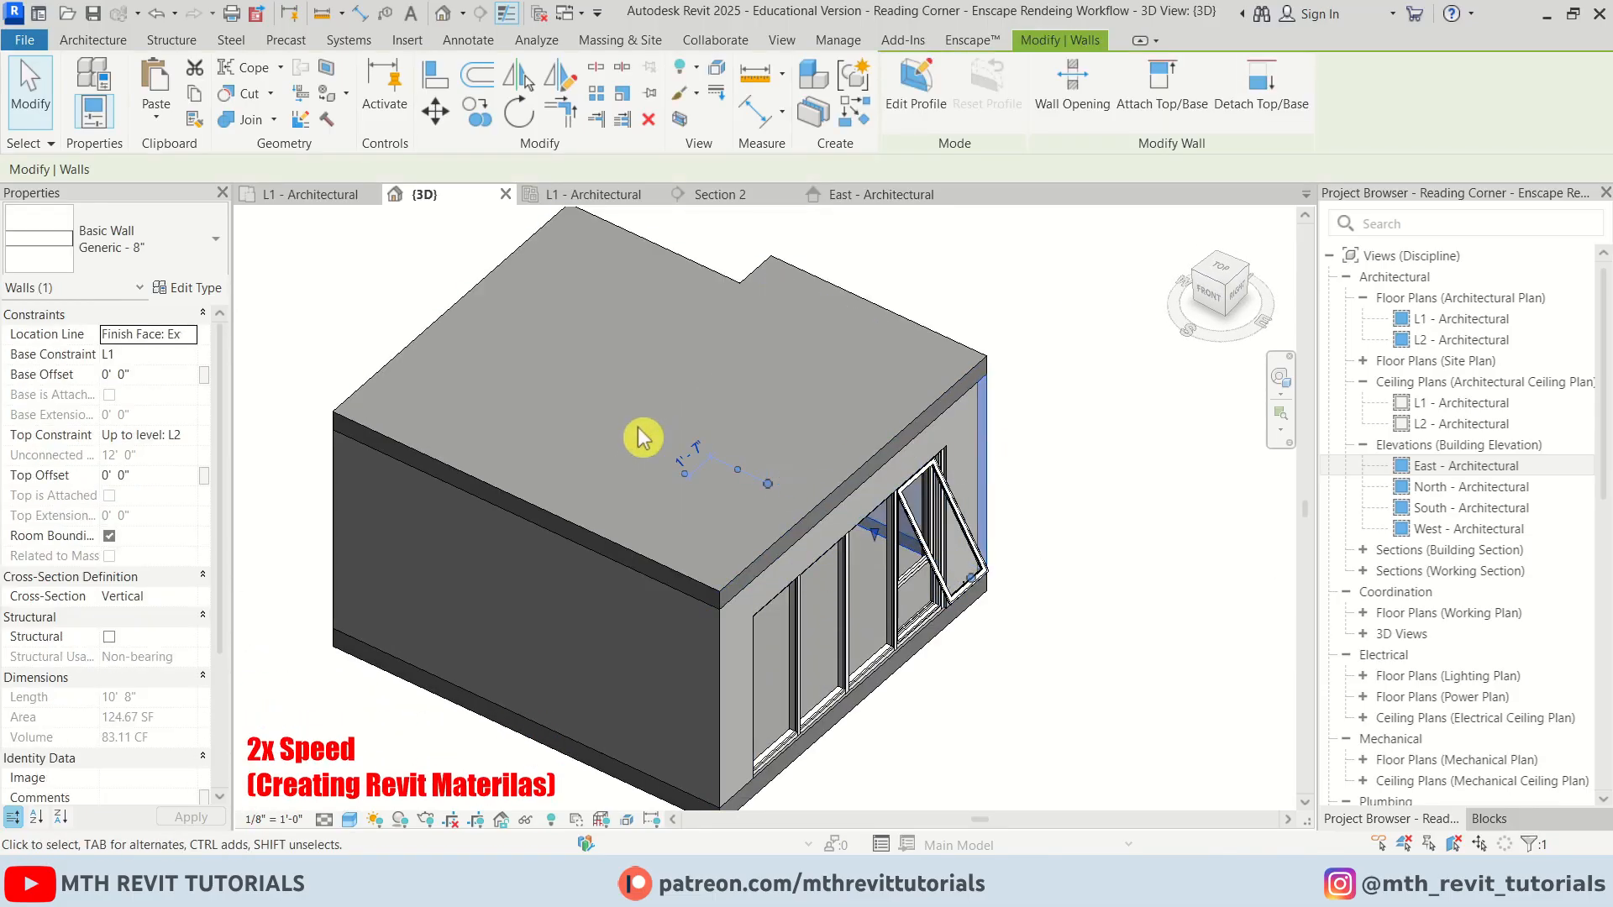
pyautogui.click(202, 288)
pyautogui.click(916, 339)
pyautogui.click(795, 346)
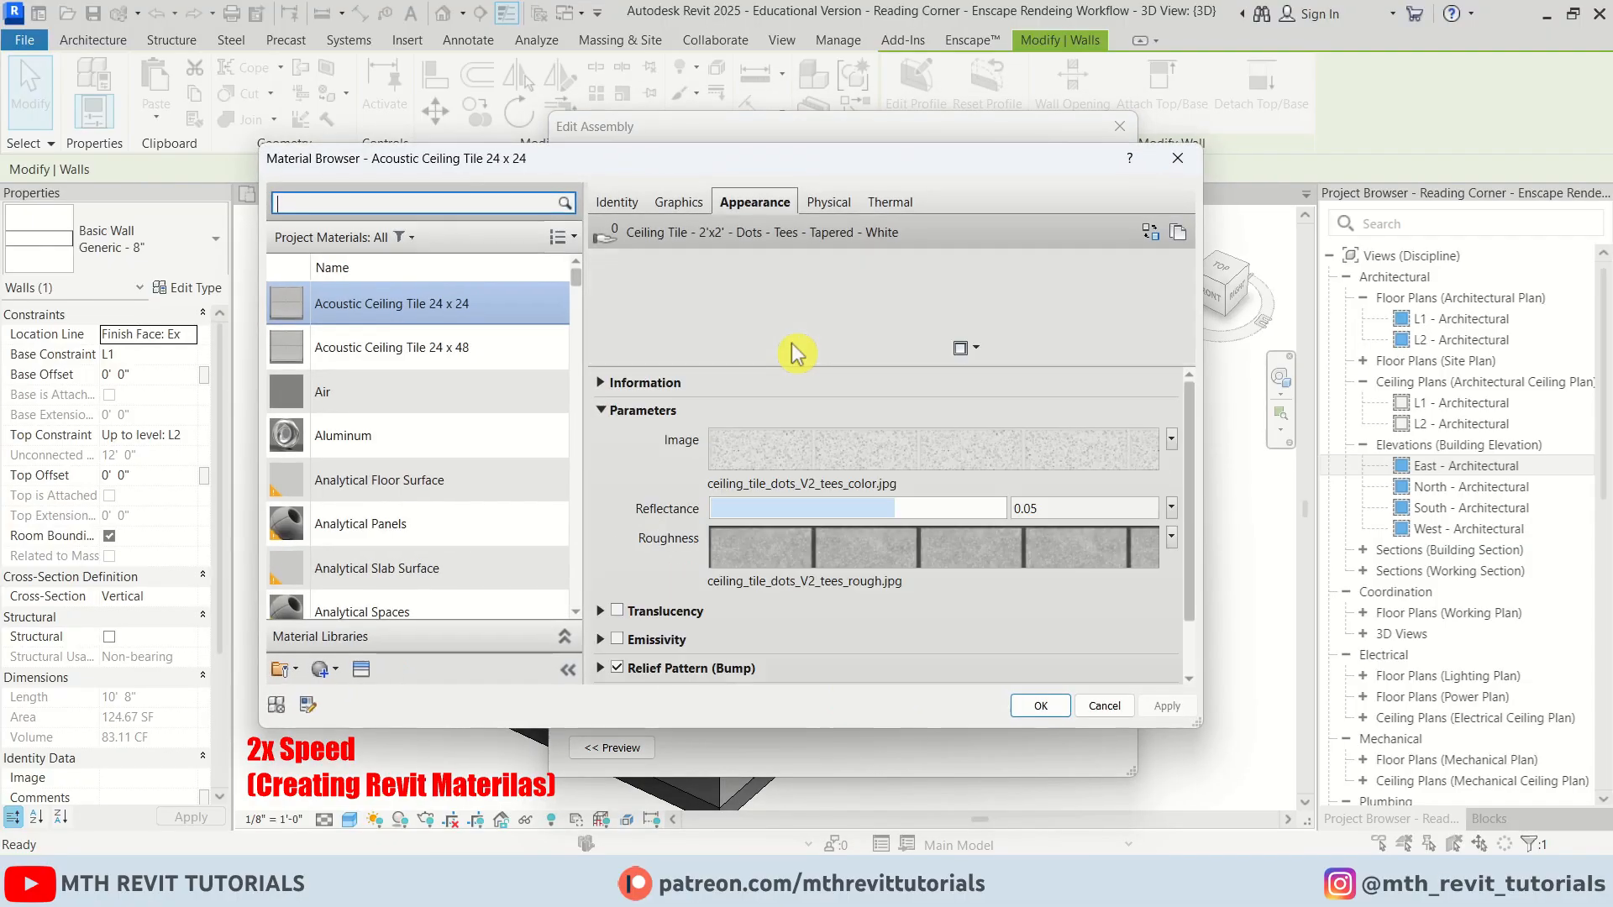
pyautogui.click(290, 670)
pyautogui.click(378, 682)
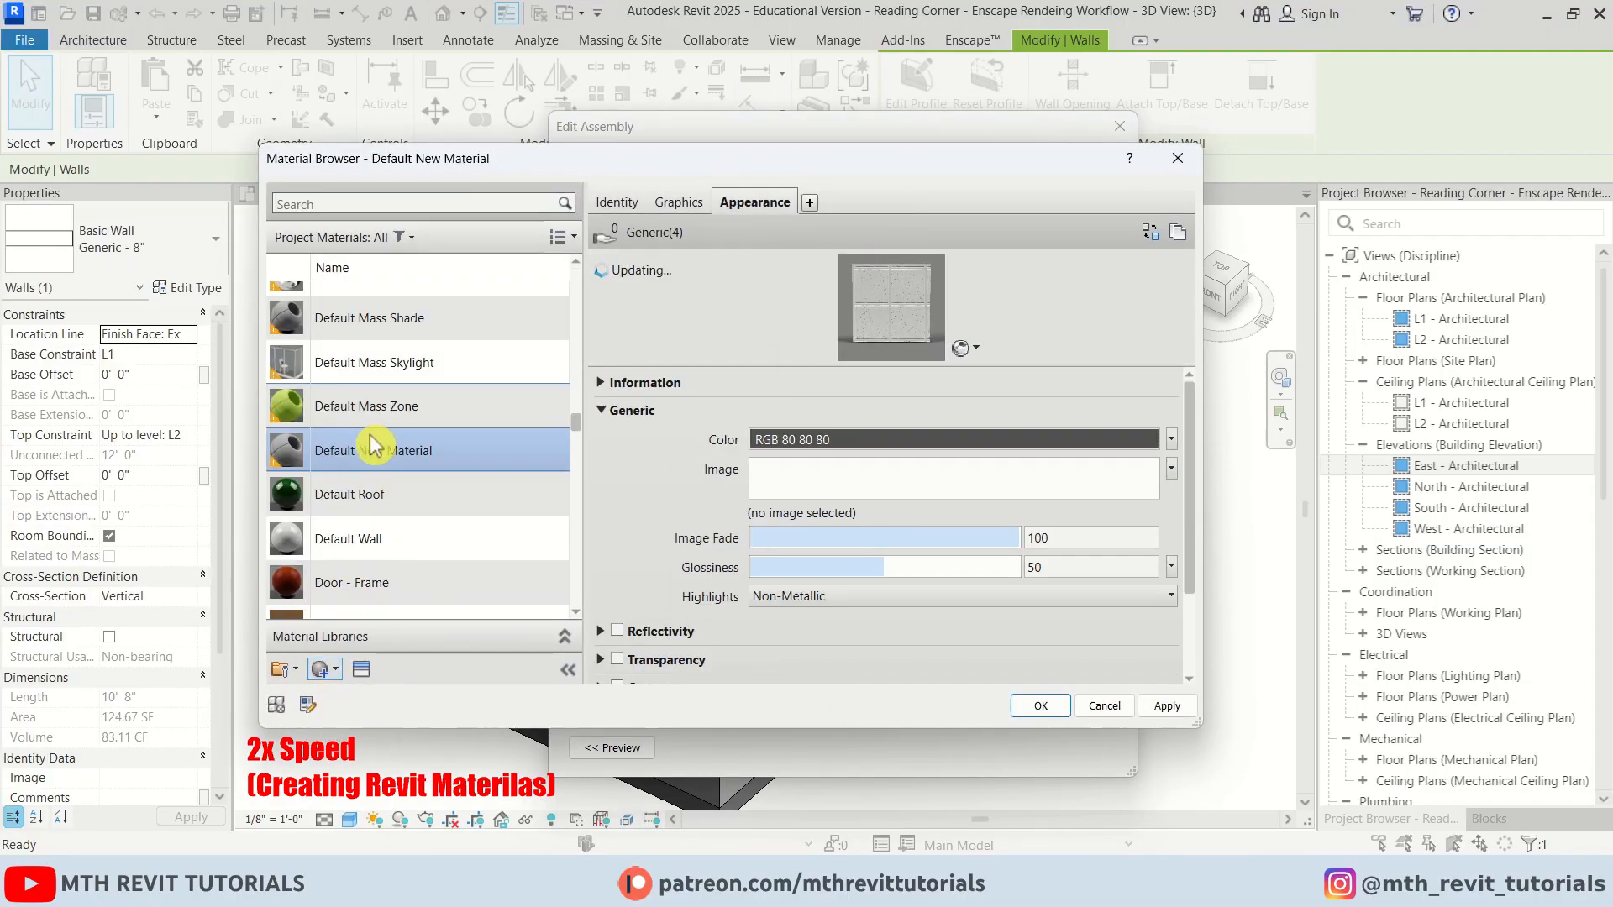
# Rename the new material 00 - Wall and confirm it for the wall's structure layer
pyautogui.rightClick(374, 451)
pyautogui.click(419, 533)
pyautogui.write('00 - Wall')
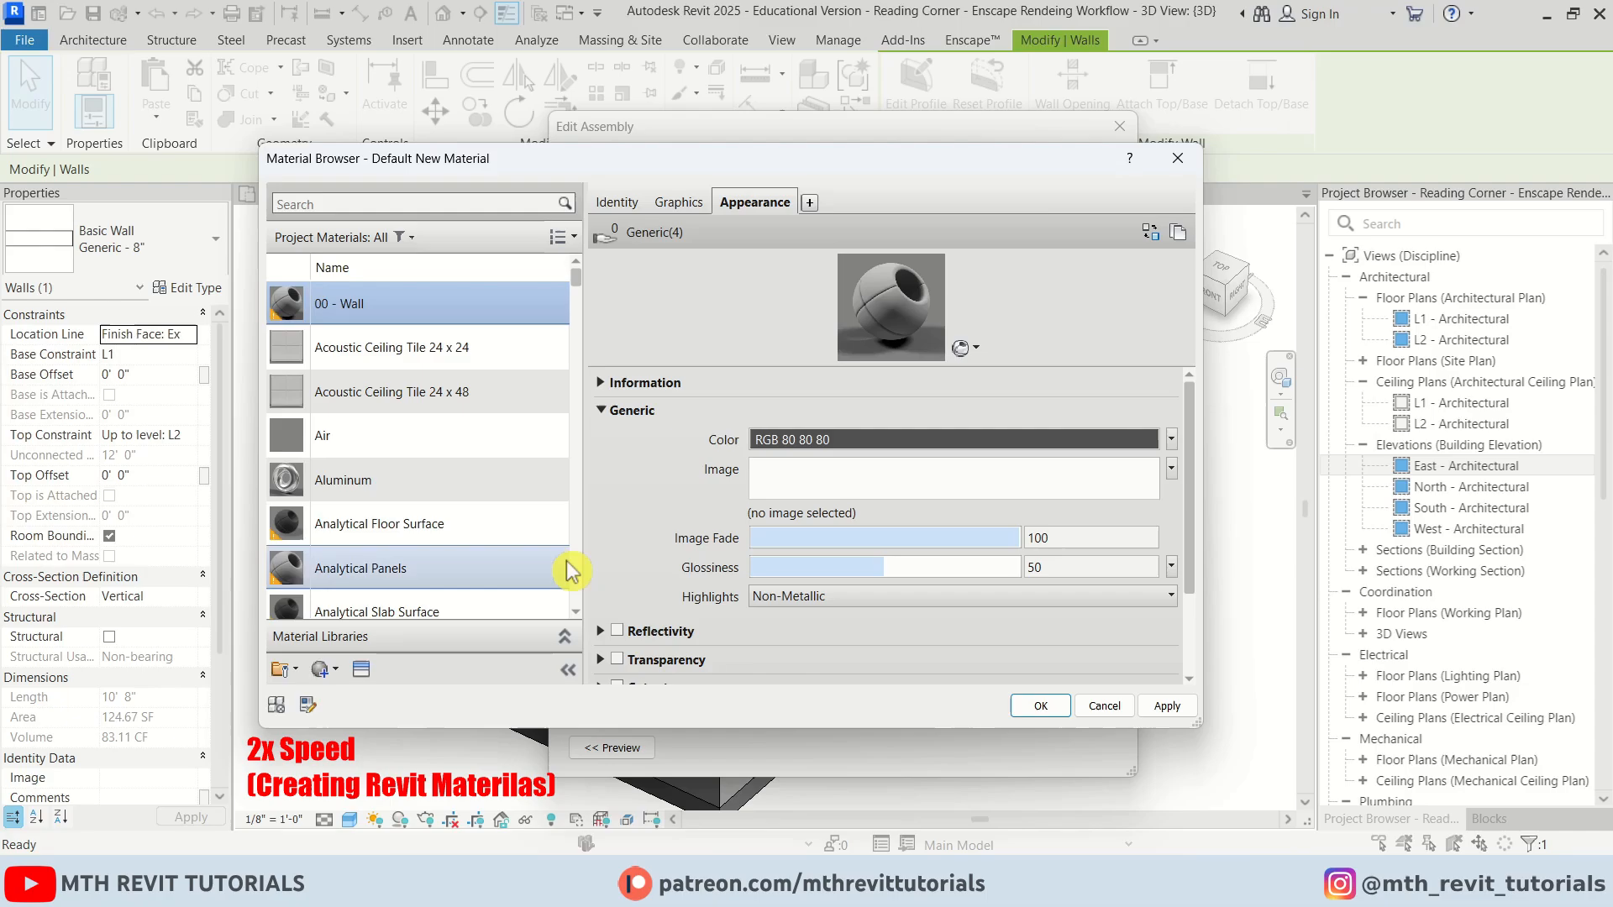
pyautogui.click(1041, 706)
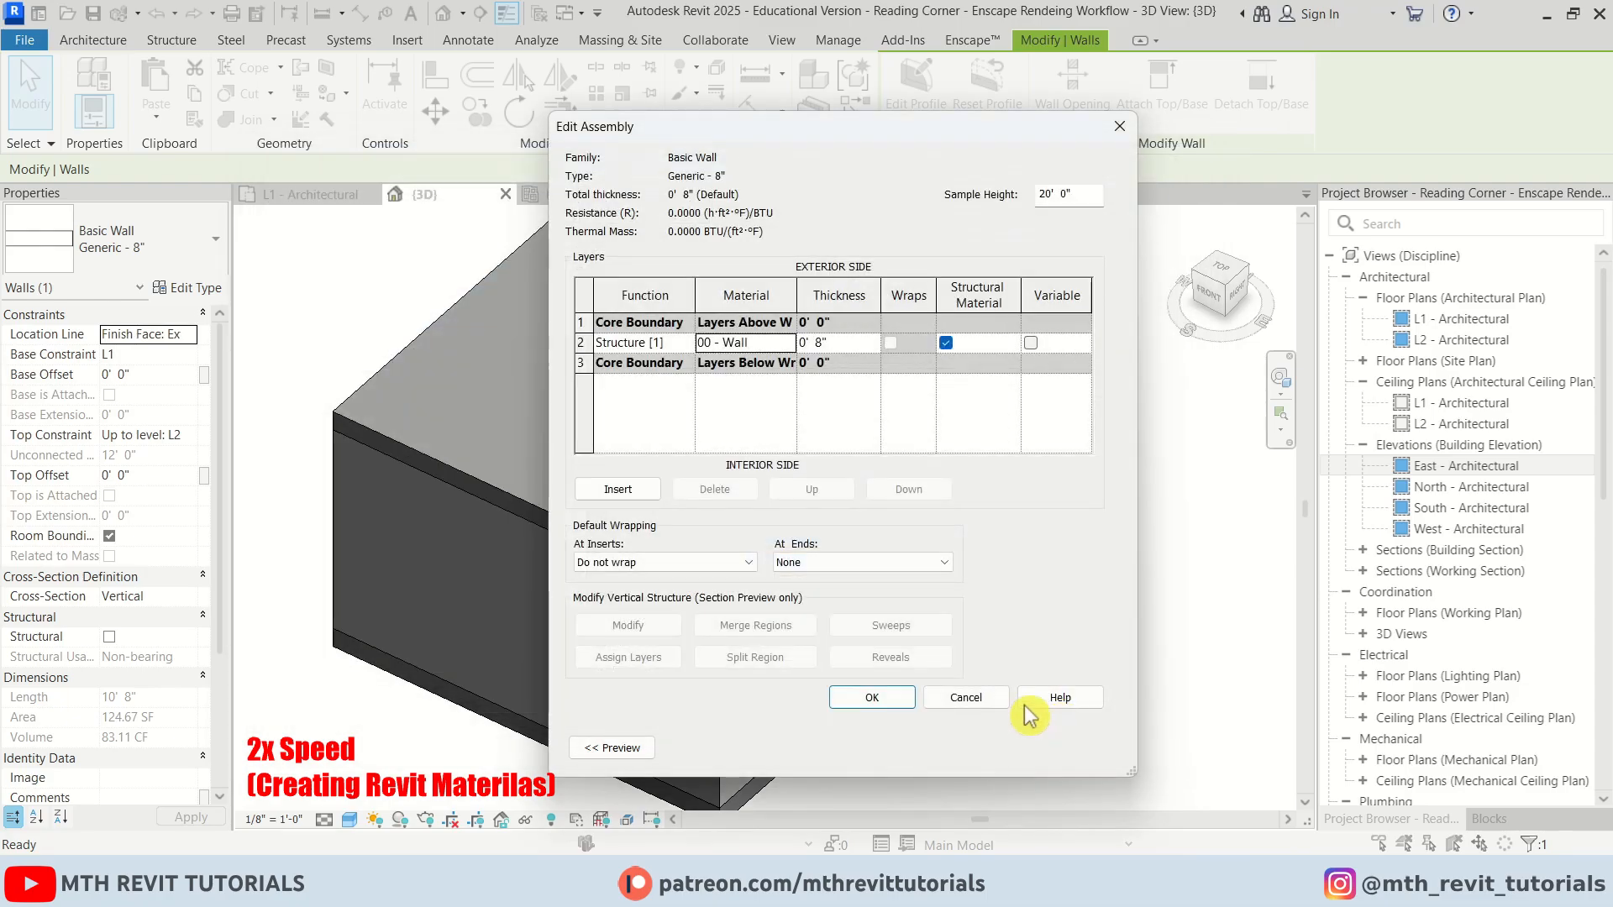
pyautogui.click(874, 799)
pyautogui.click(904, 850)
# Select the floor, edit its type's structure layer material and create a new material
pyautogui.keyDown('shift'); pyautogui.moveTo(913, 623); pyautogui.dragTo(929, 601, button='middle'); pyautogui.keyUp('shift')
pyautogui.scroll(2, 798, 647)
pyautogui.click(786, 646)
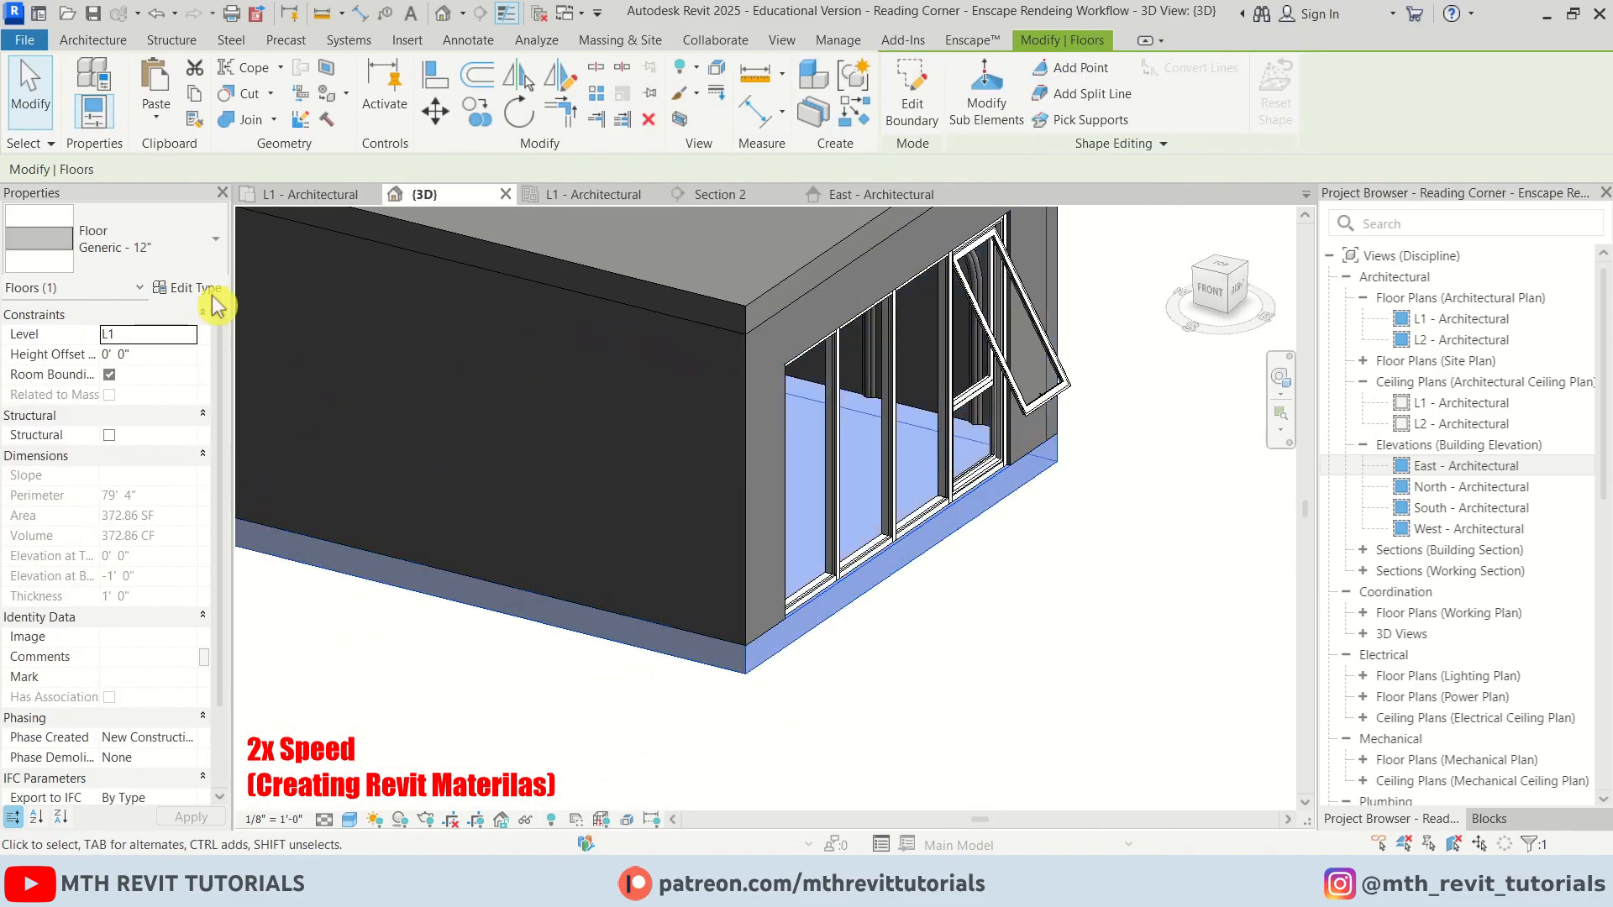
pyautogui.click(198, 289)
pyautogui.click(960, 330)
pyautogui.click(792, 343)
pyautogui.click(286, 669)
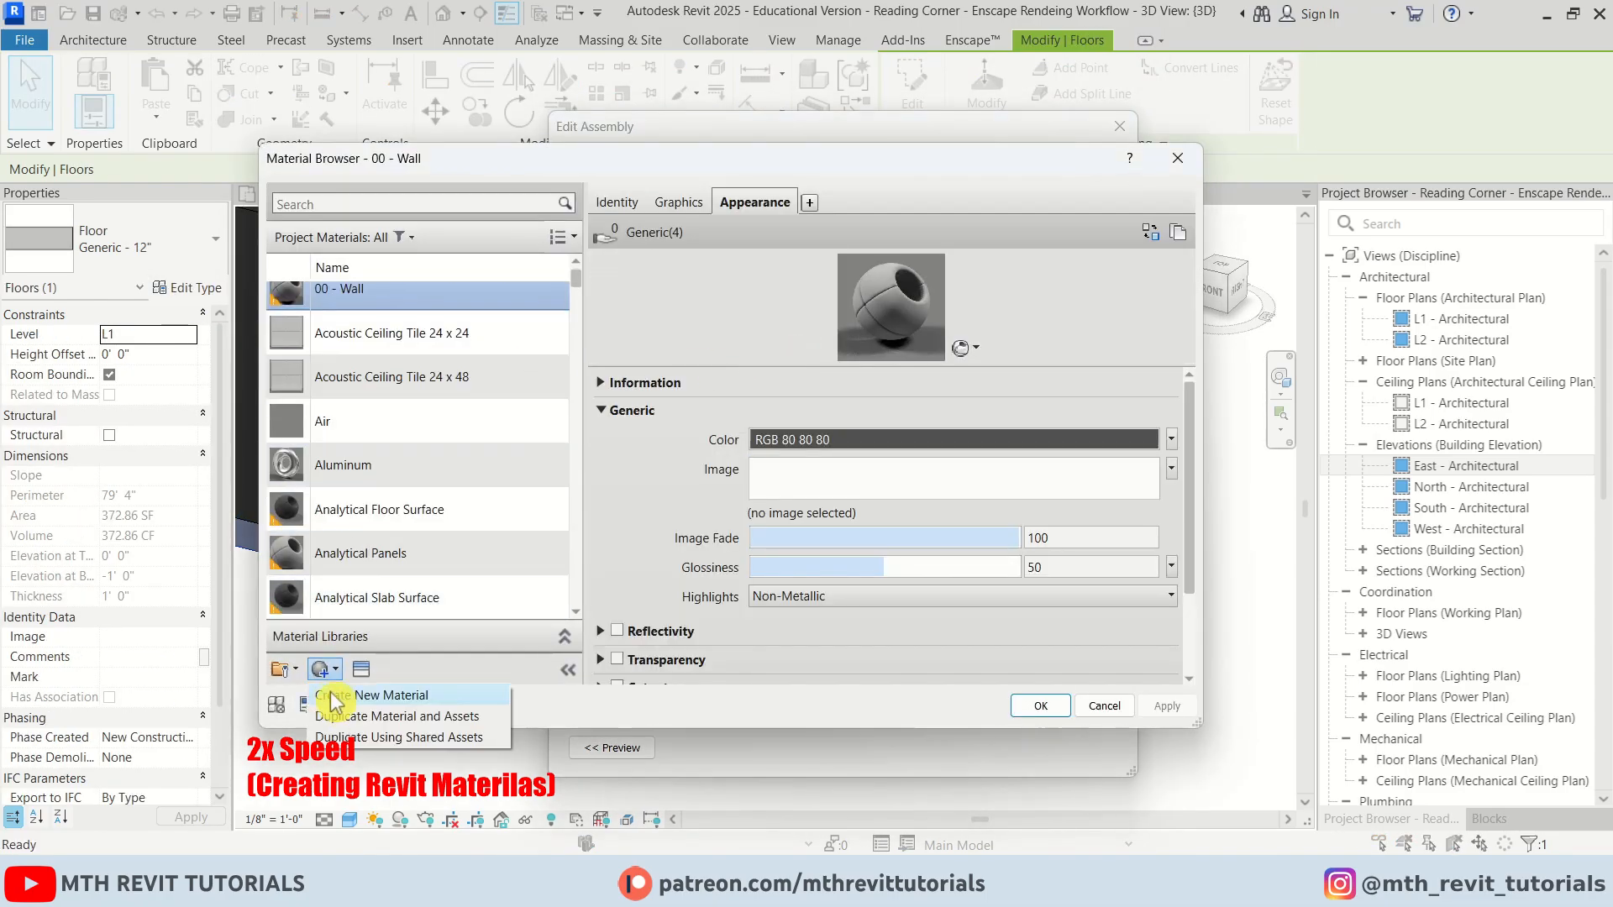
pyautogui.click(361, 694)
# Rename the new material 00 - Floor and confirm it for the floor's structure layer
pyautogui.rightClick(411, 423)
pyautogui.click(473, 504)
pyautogui.write('00 -')
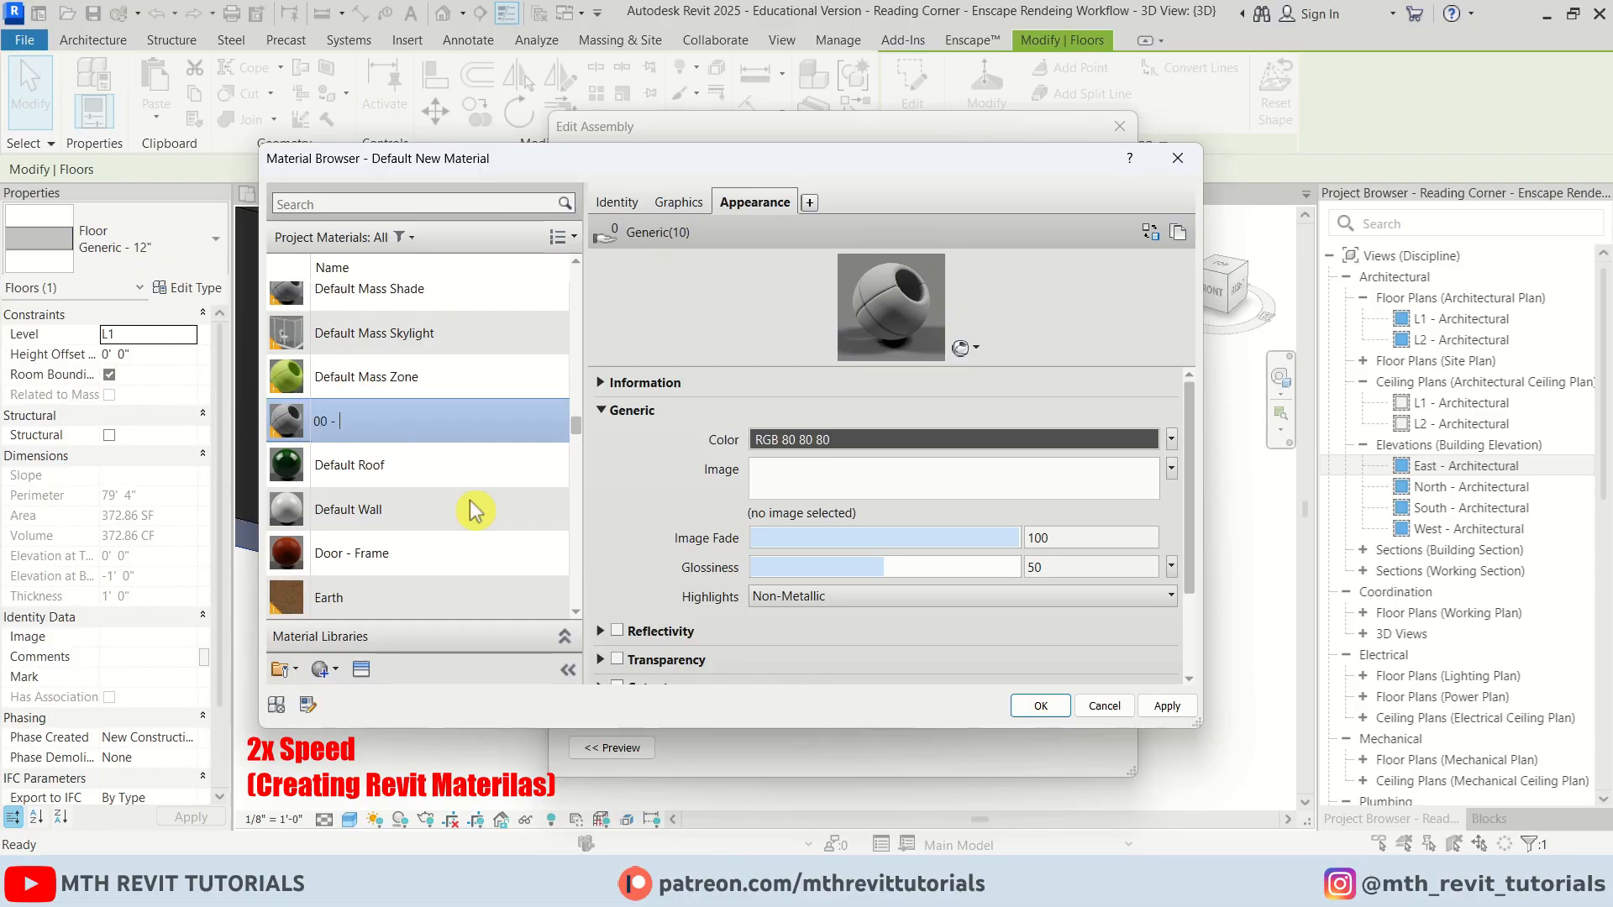
pyautogui.write(' Floor')
pyautogui.press('Return')
pyautogui.click(1040, 706)
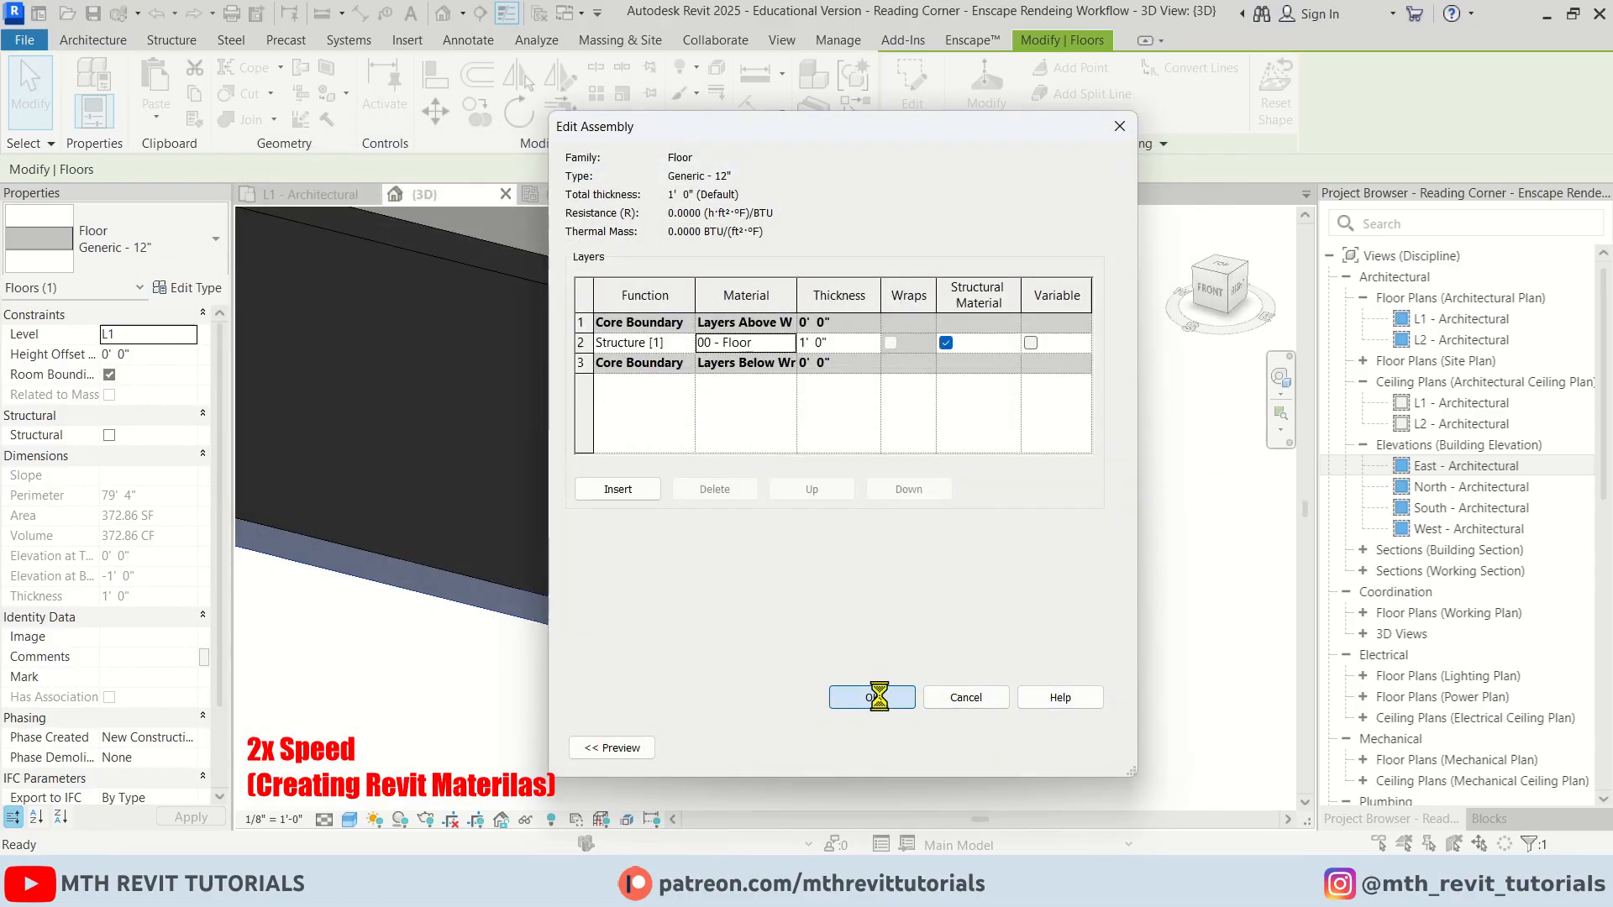
pyautogui.click(874, 698)
pyautogui.click(892, 741)
# Select the arched opening generic model, open its type material and create a new material
pyautogui.click(1056, 616)
pyautogui.scroll(2, 958, 403)
pyautogui.moveTo(932, 361); pyautogui.dragTo(915, 580, button='middle')
pyautogui.scroll(4, 915, 580)
pyautogui.keyDown('shift'); pyautogui.moveTo(735, 714); pyautogui.dragTo(817, 669, button='middle'); pyautogui.keyUp('shift')
pyautogui.click(818, 670)
pyautogui.click(195, 288)
pyautogui.click(1082, 329)
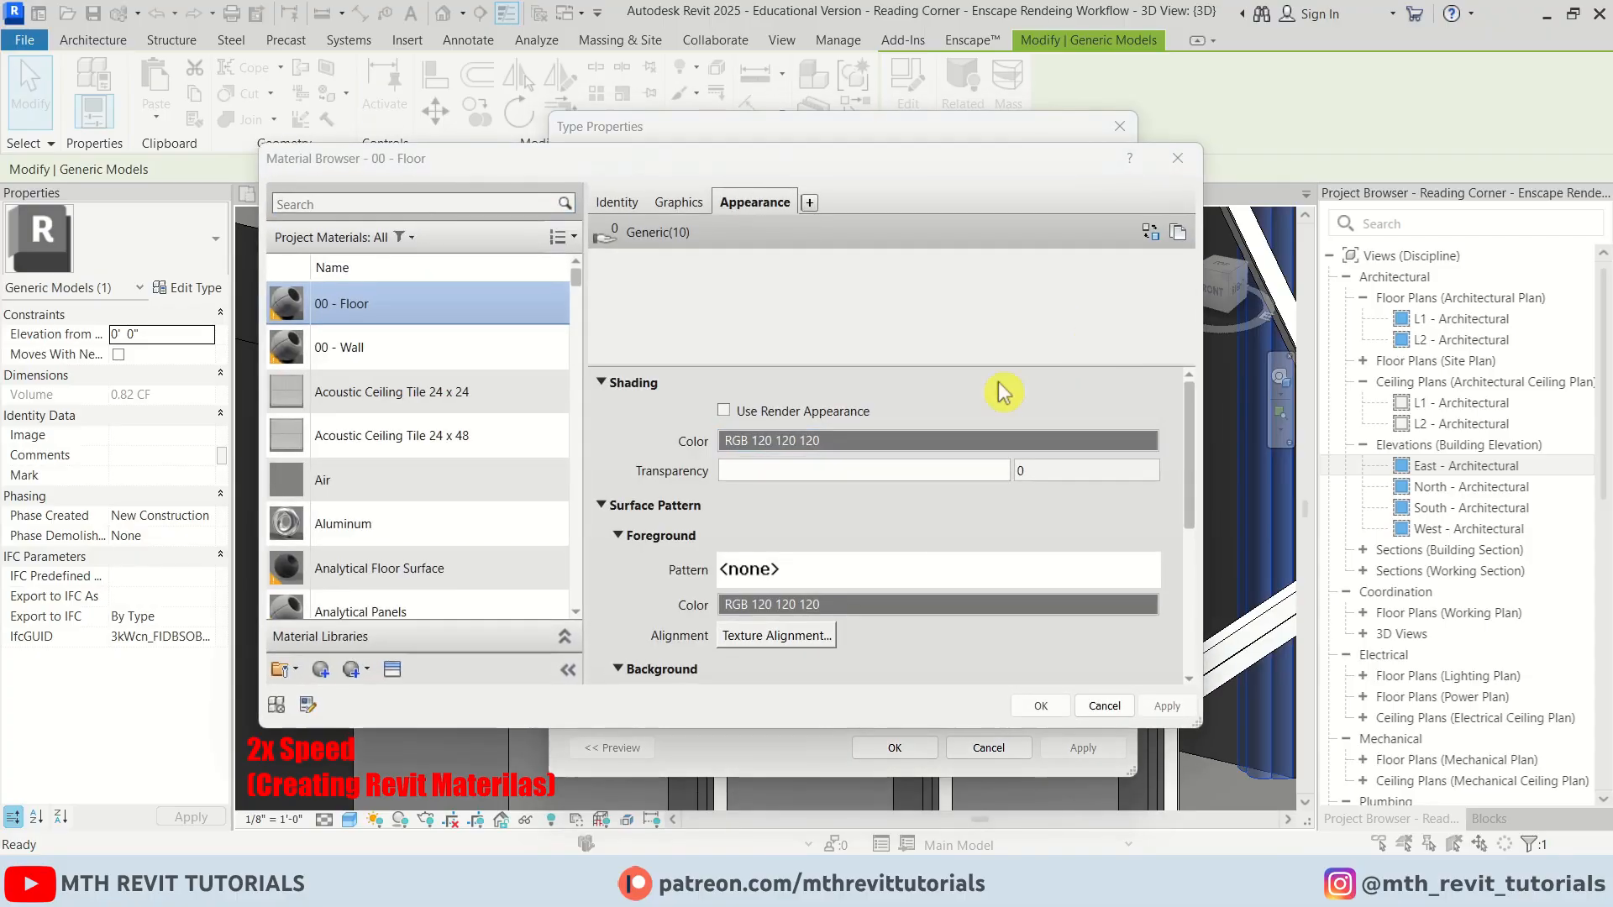
pyautogui.click(284, 669)
pyautogui.click(361, 691)
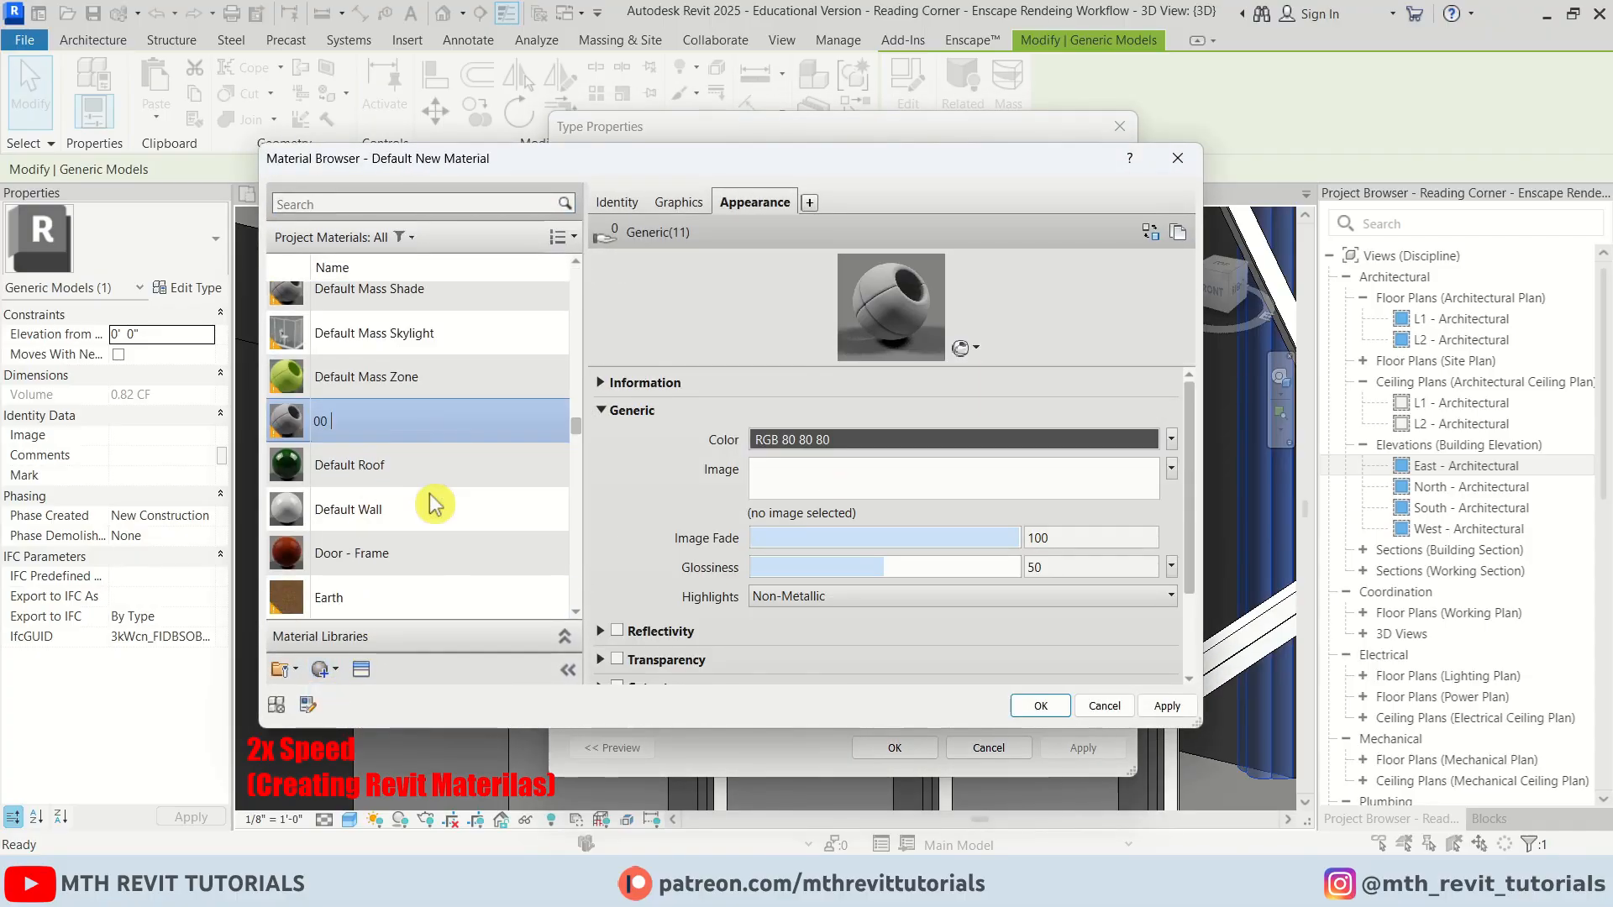
# Name the new material 00 - Arch and apply it to the arch's type
pyautogui.write('00 - Arch')
pyautogui.press('Return')
pyautogui.click(1040, 706)
pyautogui.click(881, 748)
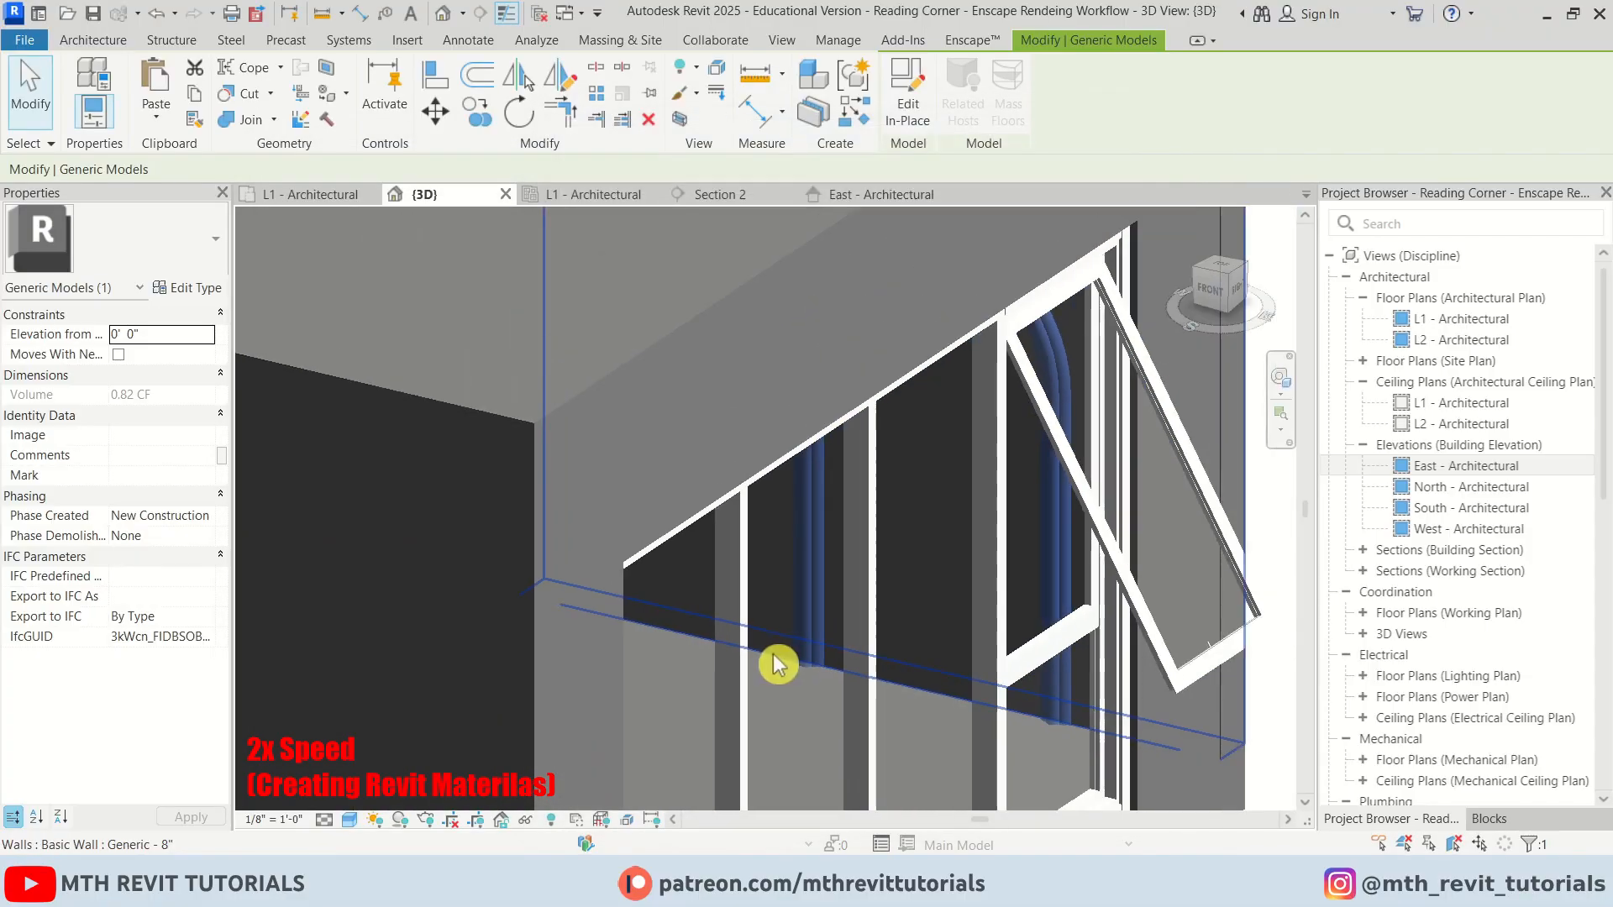
# Hide the upper floor slab in the 3D view
pyautogui.keyDown('shift'); pyautogui.moveTo(778, 663); pyautogui.dragTo(586, 622, button='middle'); pyautogui.keyUp('shift')
pyautogui.scroll(-4, 722, 580)
pyautogui.keyDown('shift'); pyautogui.moveTo(723, 567); pyautogui.dragTo(620, 592, button='middle'); pyautogui.keyUp('shift')
pyautogui.click(612, 558)
pyautogui.rightClick(632, 538)
pyautogui.moveTo(670, 389)
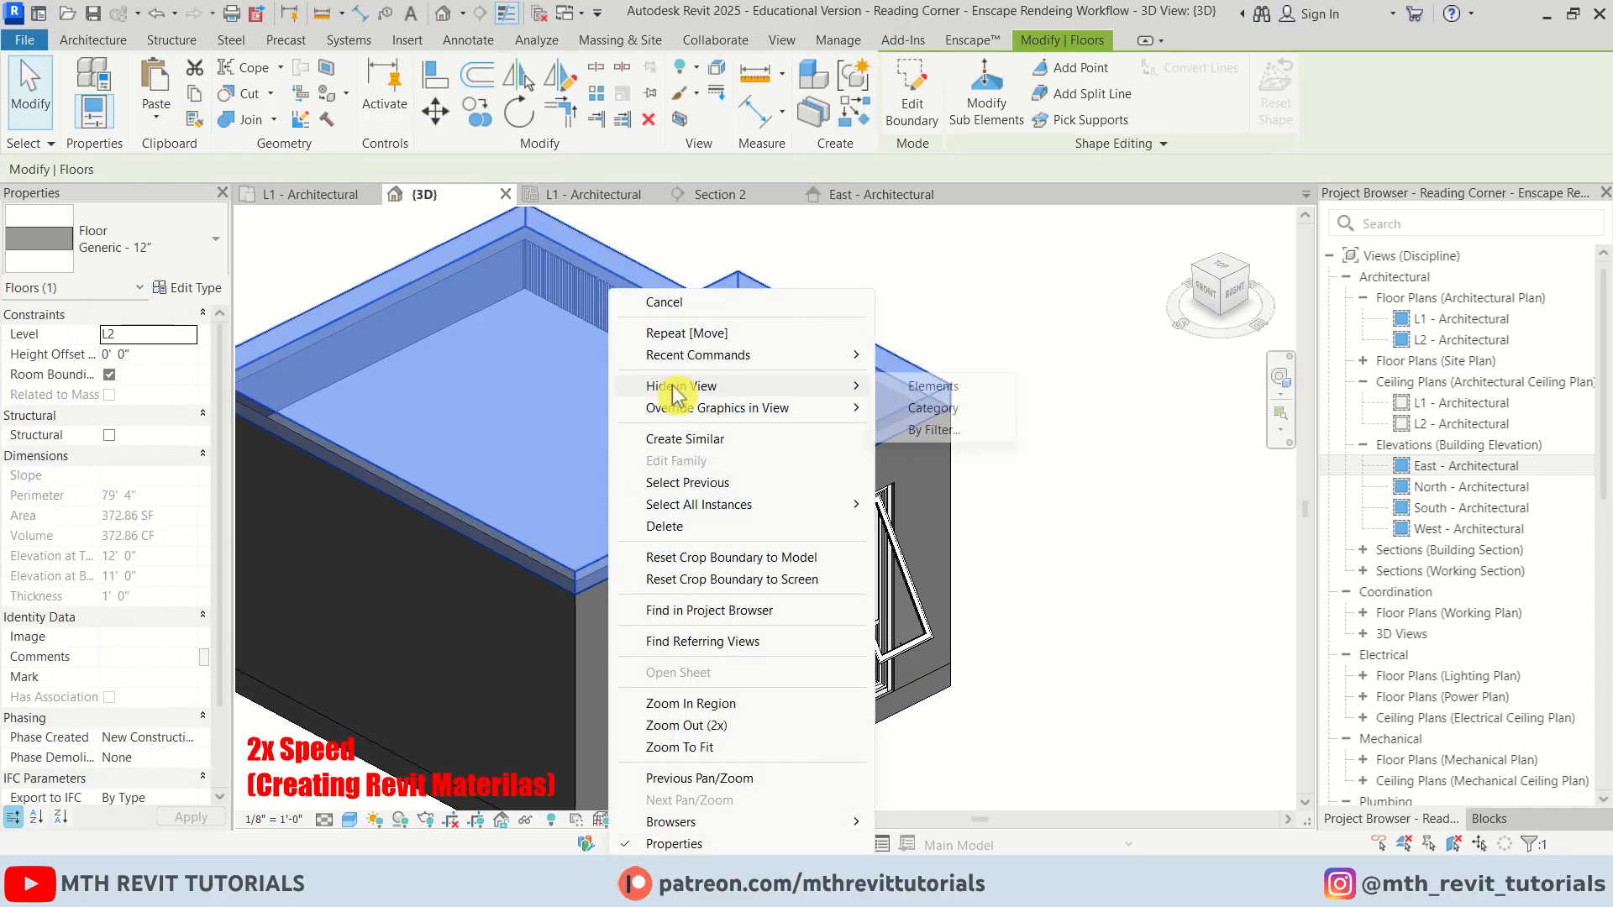
pyautogui.click(929, 386)
# Select the ceiling, edit its type's structure layer material and create a new material
pyautogui.moveTo(647, 473); pyautogui.dragTo(792, 508, button='middle')
pyautogui.click(864, 389)
pyautogui.click(181, 287)
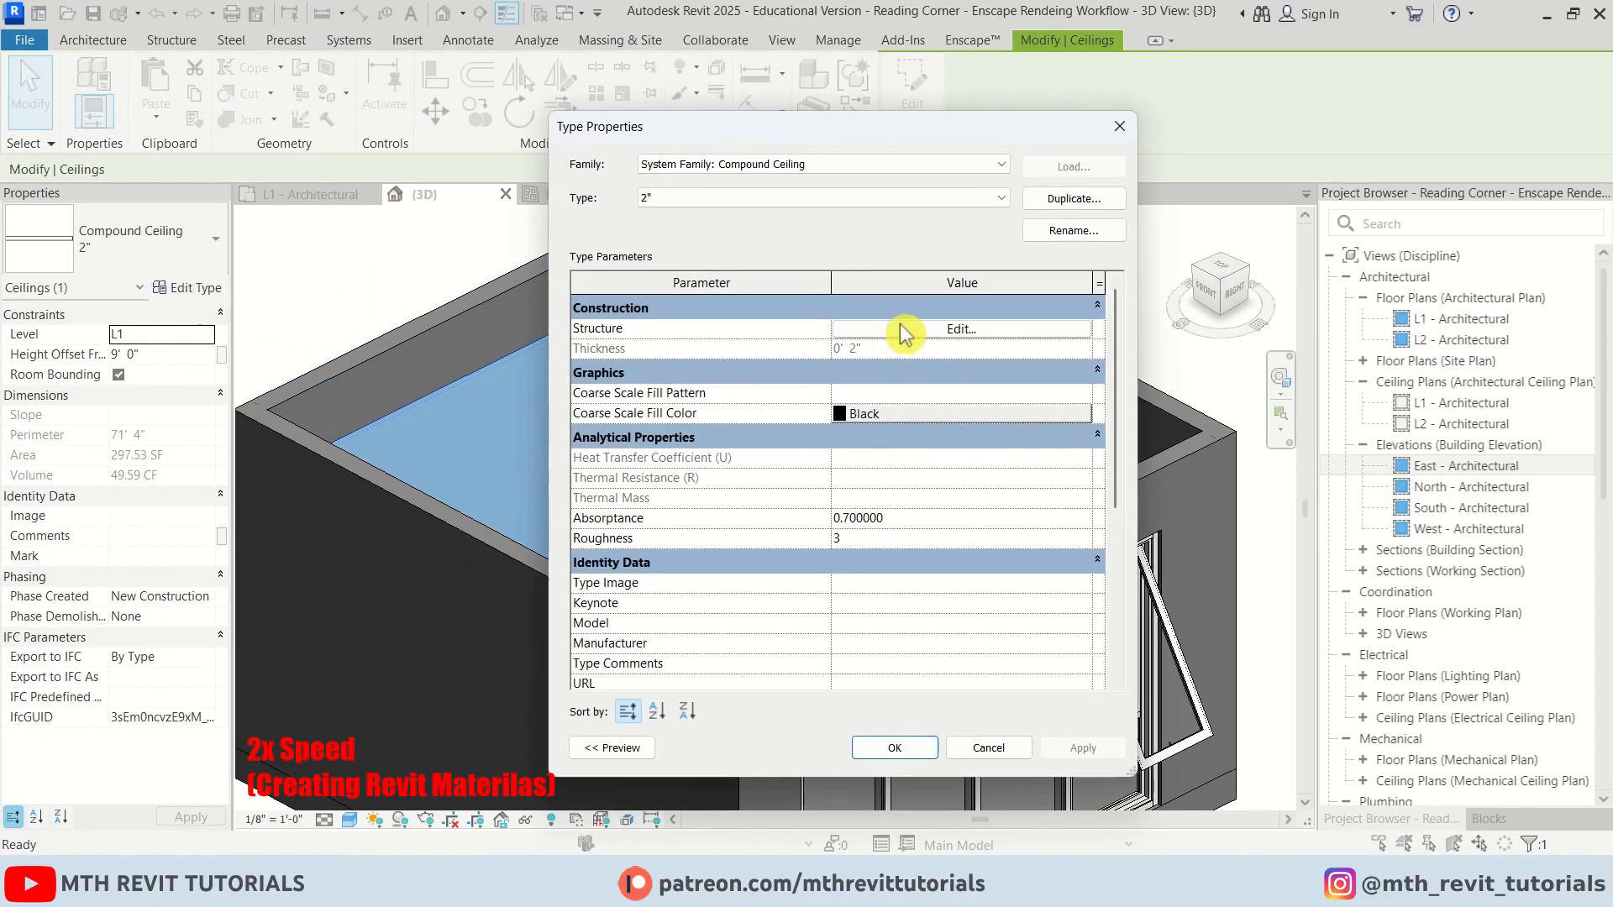
pyautogui.click(903, 332)
pyautogui.click(849, 326)
pyautogui.click(284, 670)
pyautogui.click(378, 692)
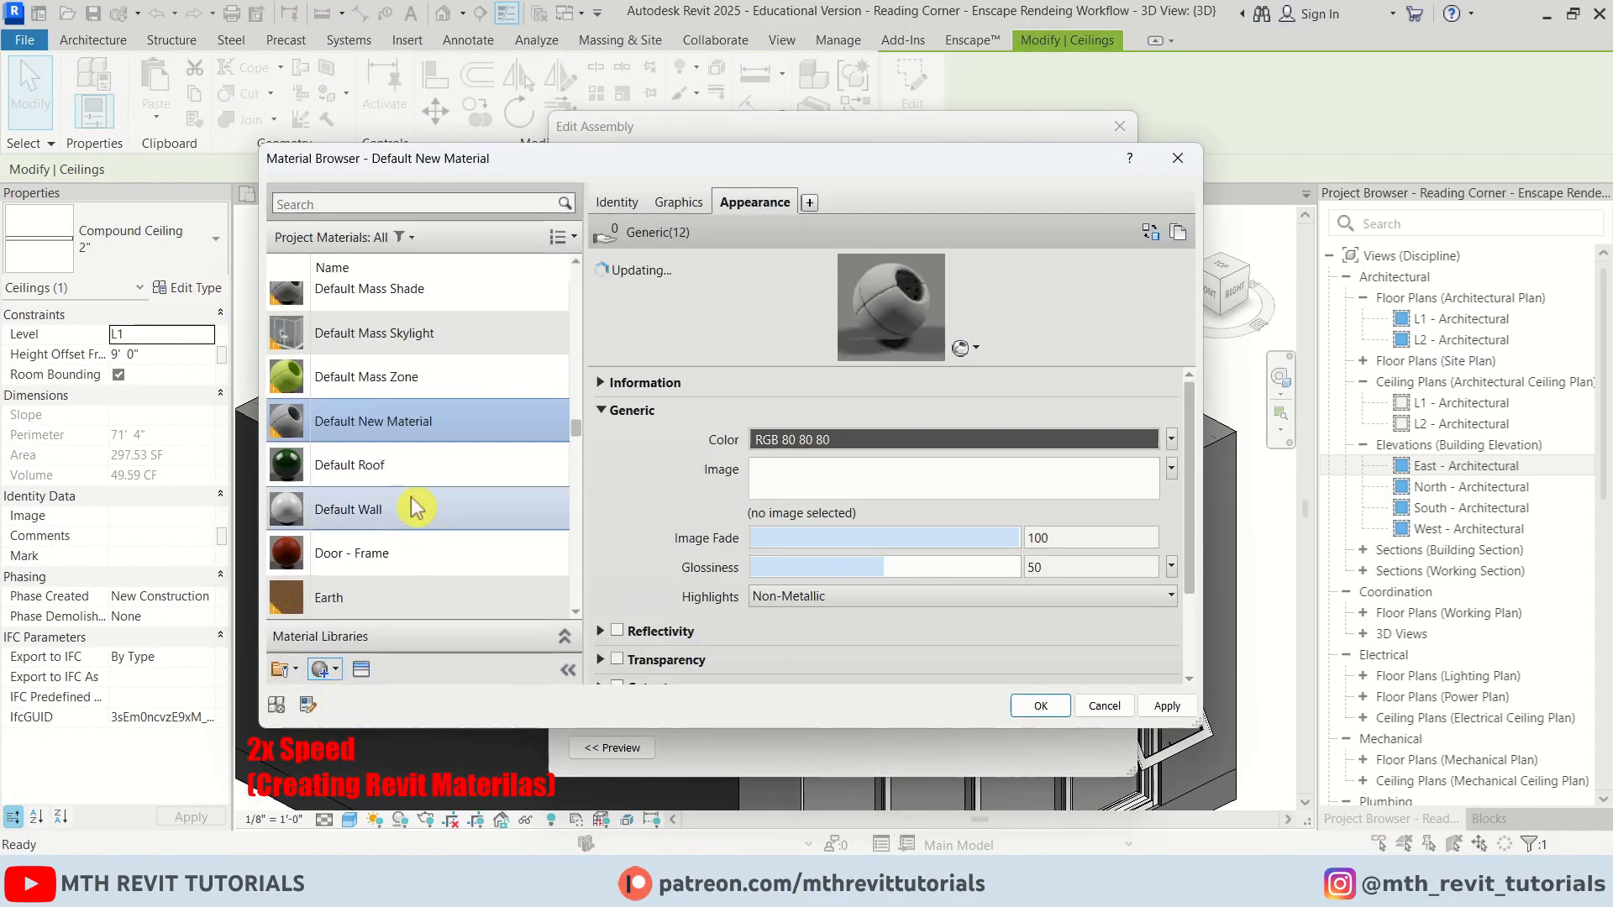
# Rename the new material 00 - Ceiling and confirm it for the ceiling's structure layer
pyautogui.rightClick(430, 422)
pyautogui.click(475, 504)
pyautogui.write('00 - Ceiling')
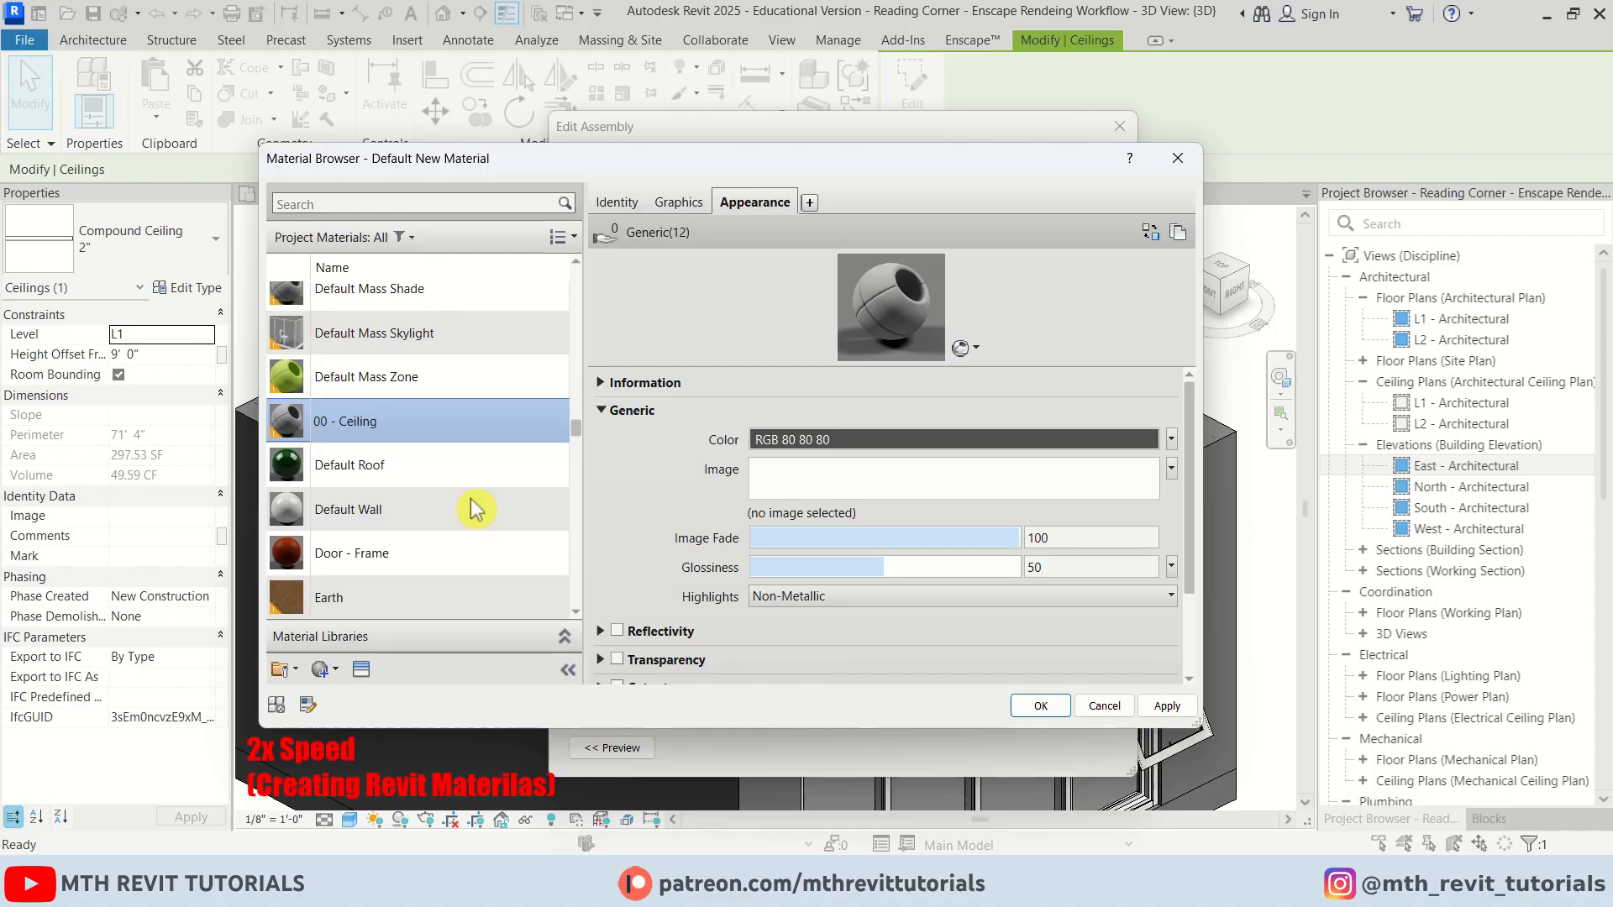
pyautogui.click(1040, 705)
pyautogui.click(871, 695)
pyautogui.click(893, 748)
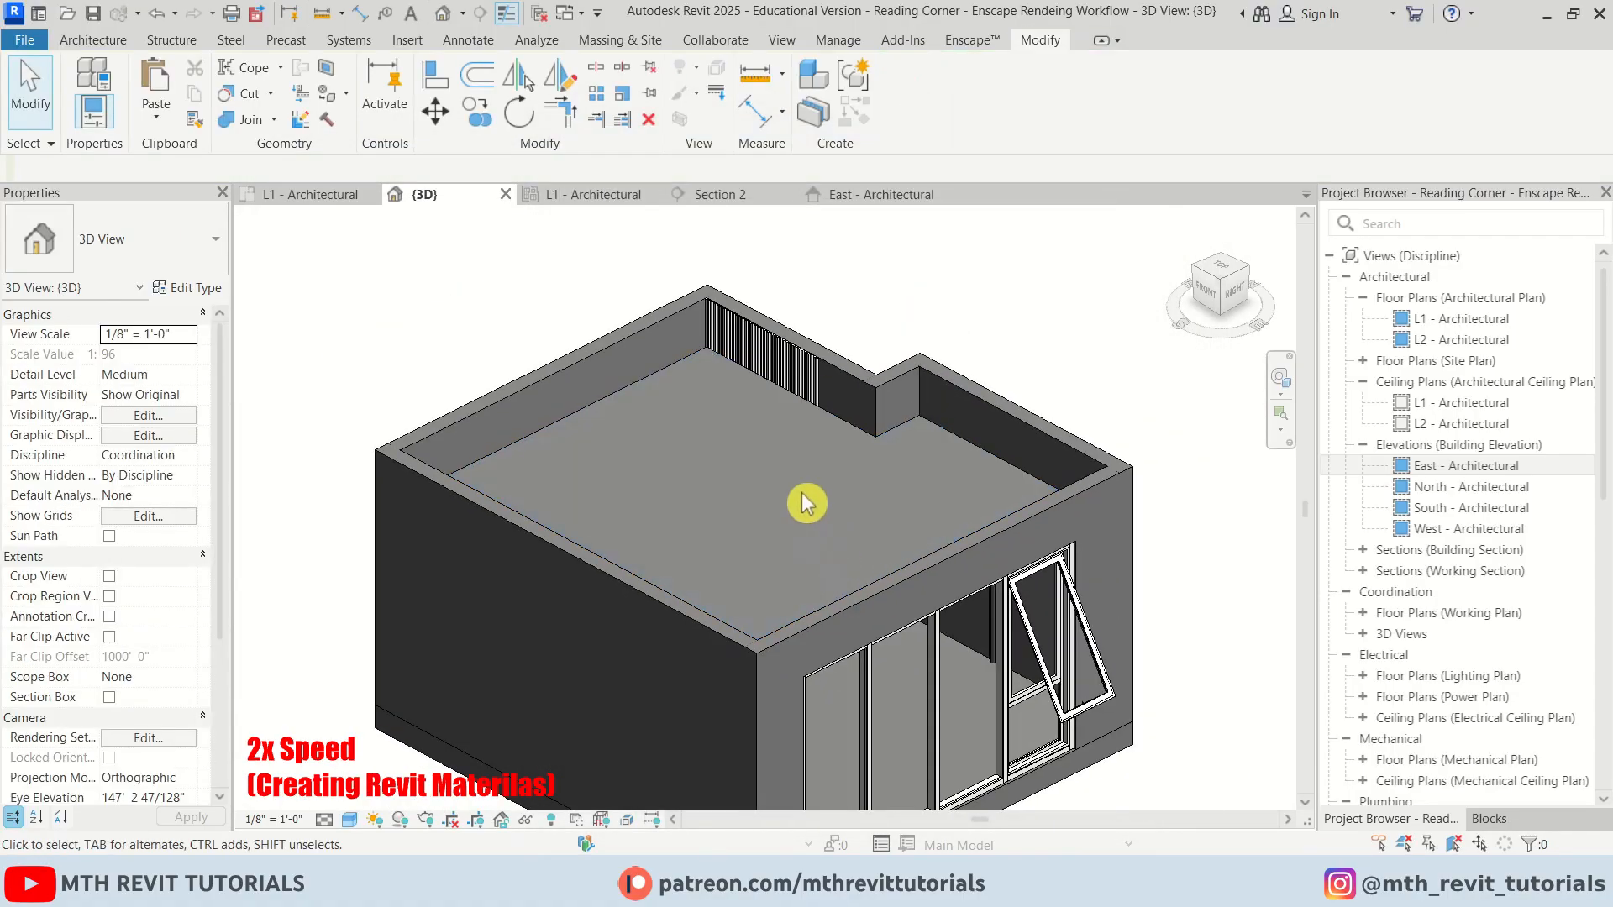
# Select a slat mullion, open its type material and create a new material
pyautogui.scroll(6, 688, 487)
pyautogui.click(865, 414)
pyautogui.click(186, 287)
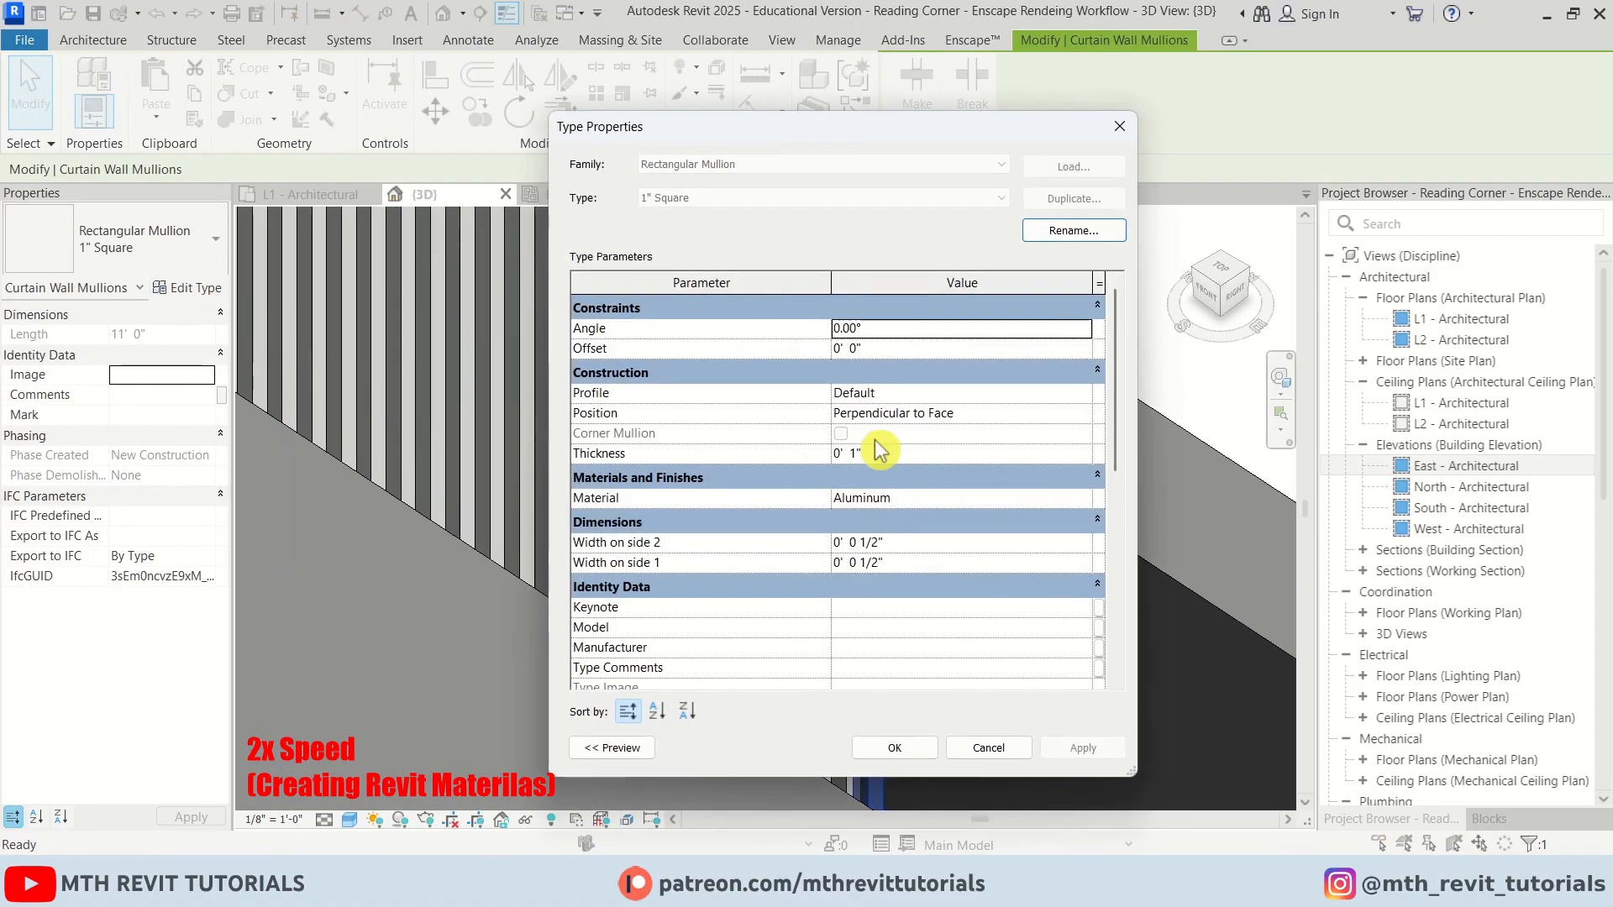
pyautogui.click(1097, 498)
pyautogui.click(284, 670)
pyautogui.click(361, 690)
# Rename the new material 00 - Slat and apply it to the mullion type
pyautogui.rightClick(383, 424)
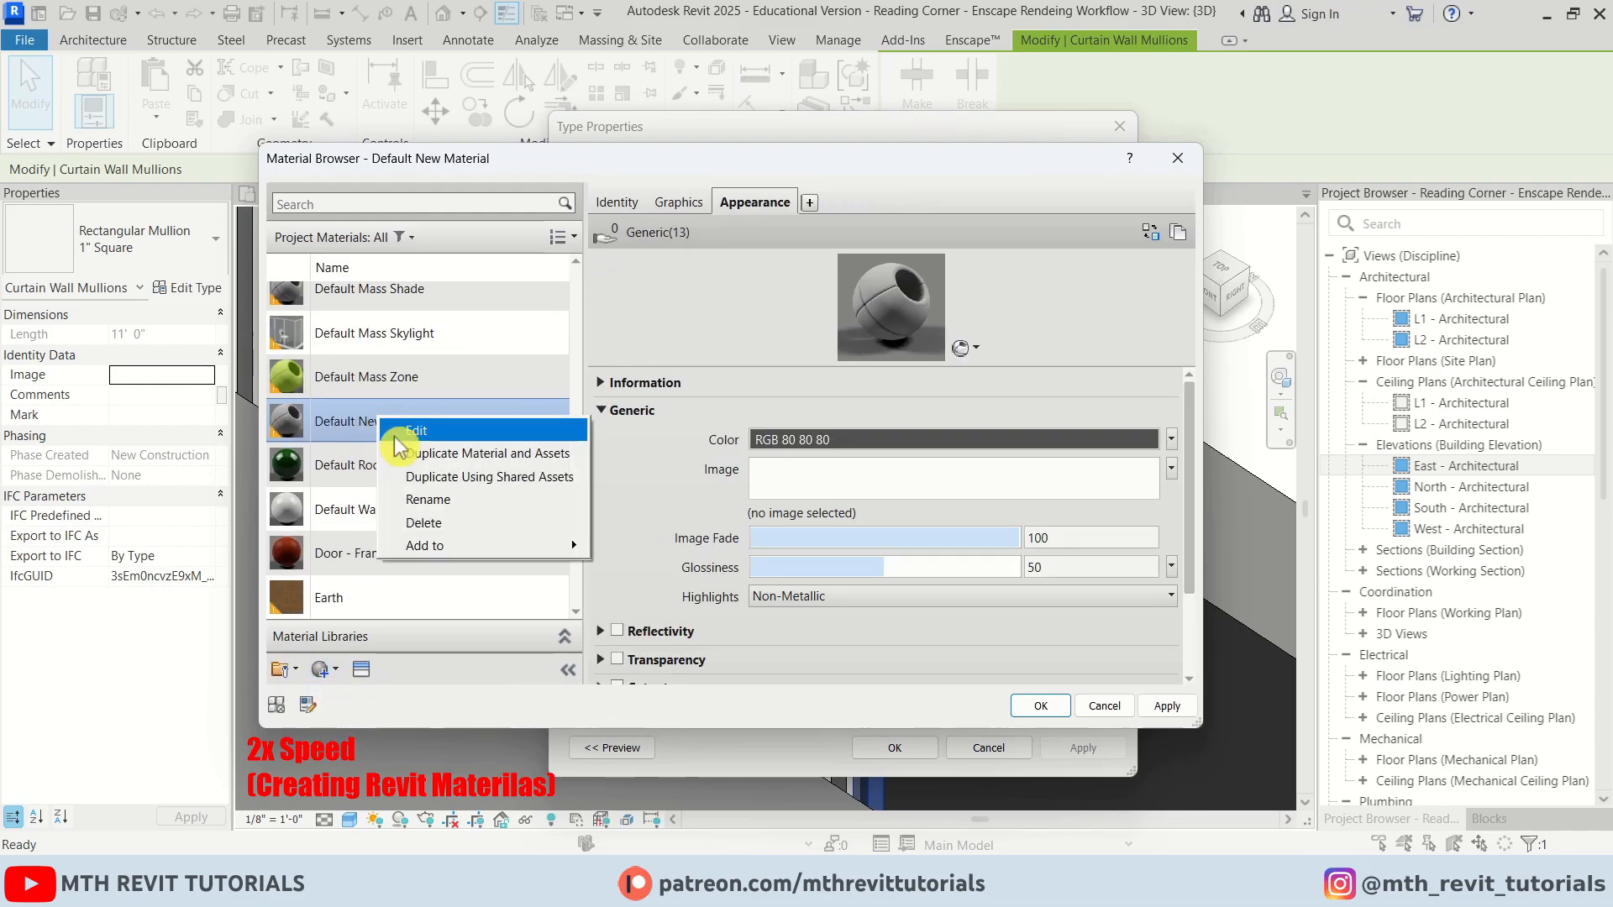
pyautogui.click(424, 506)
pyautogui.click(1047, 710)
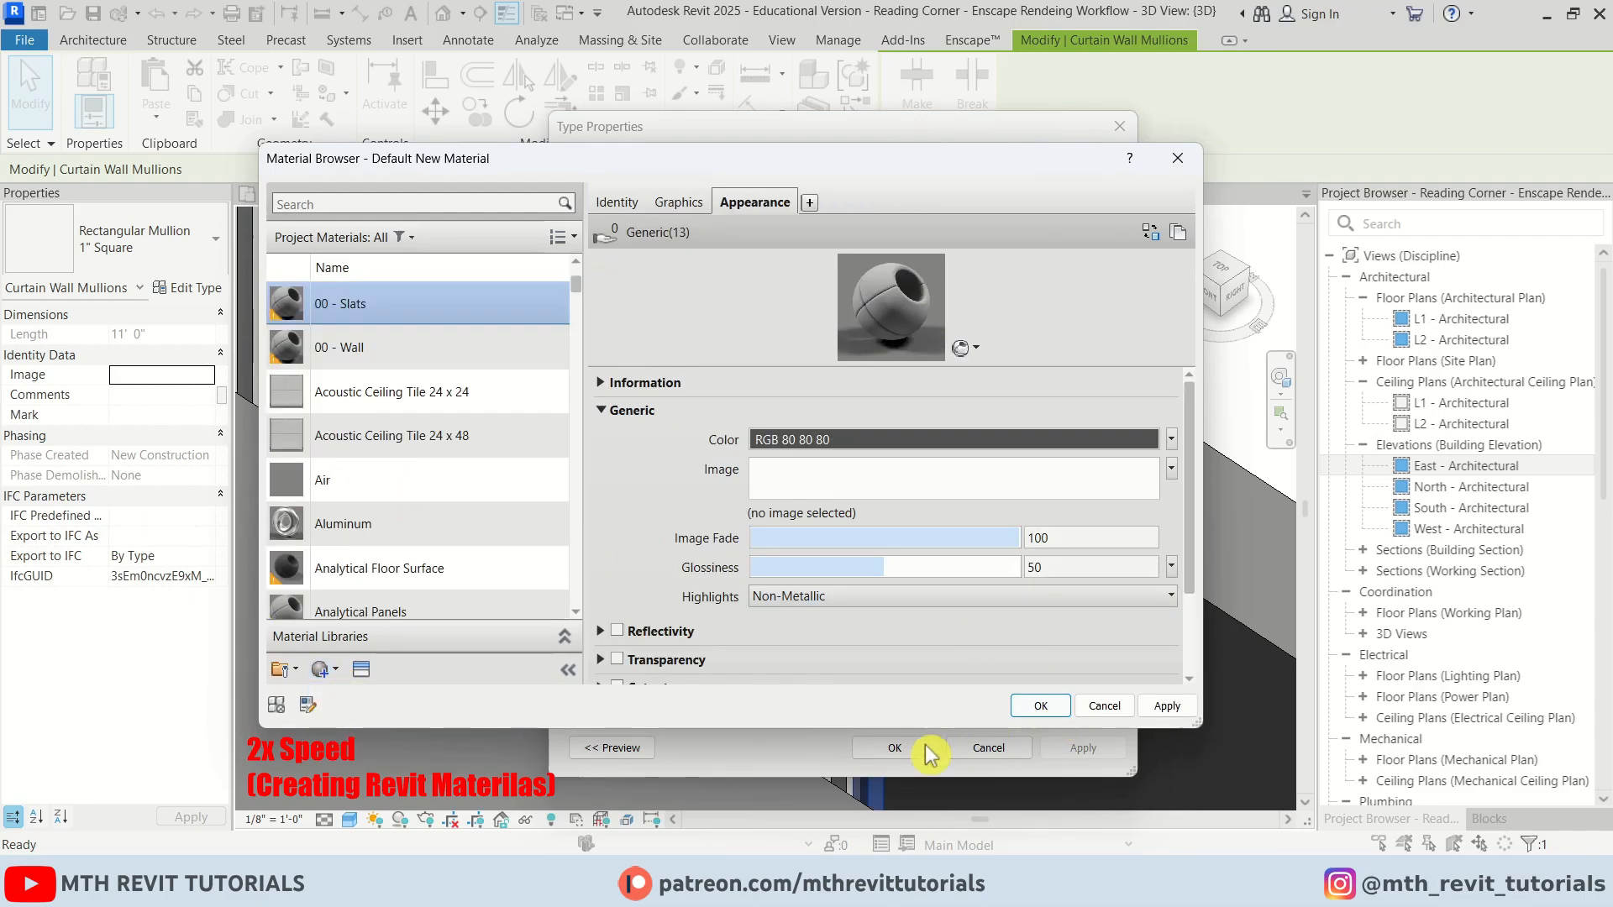
pyautogui.click(893, 754)
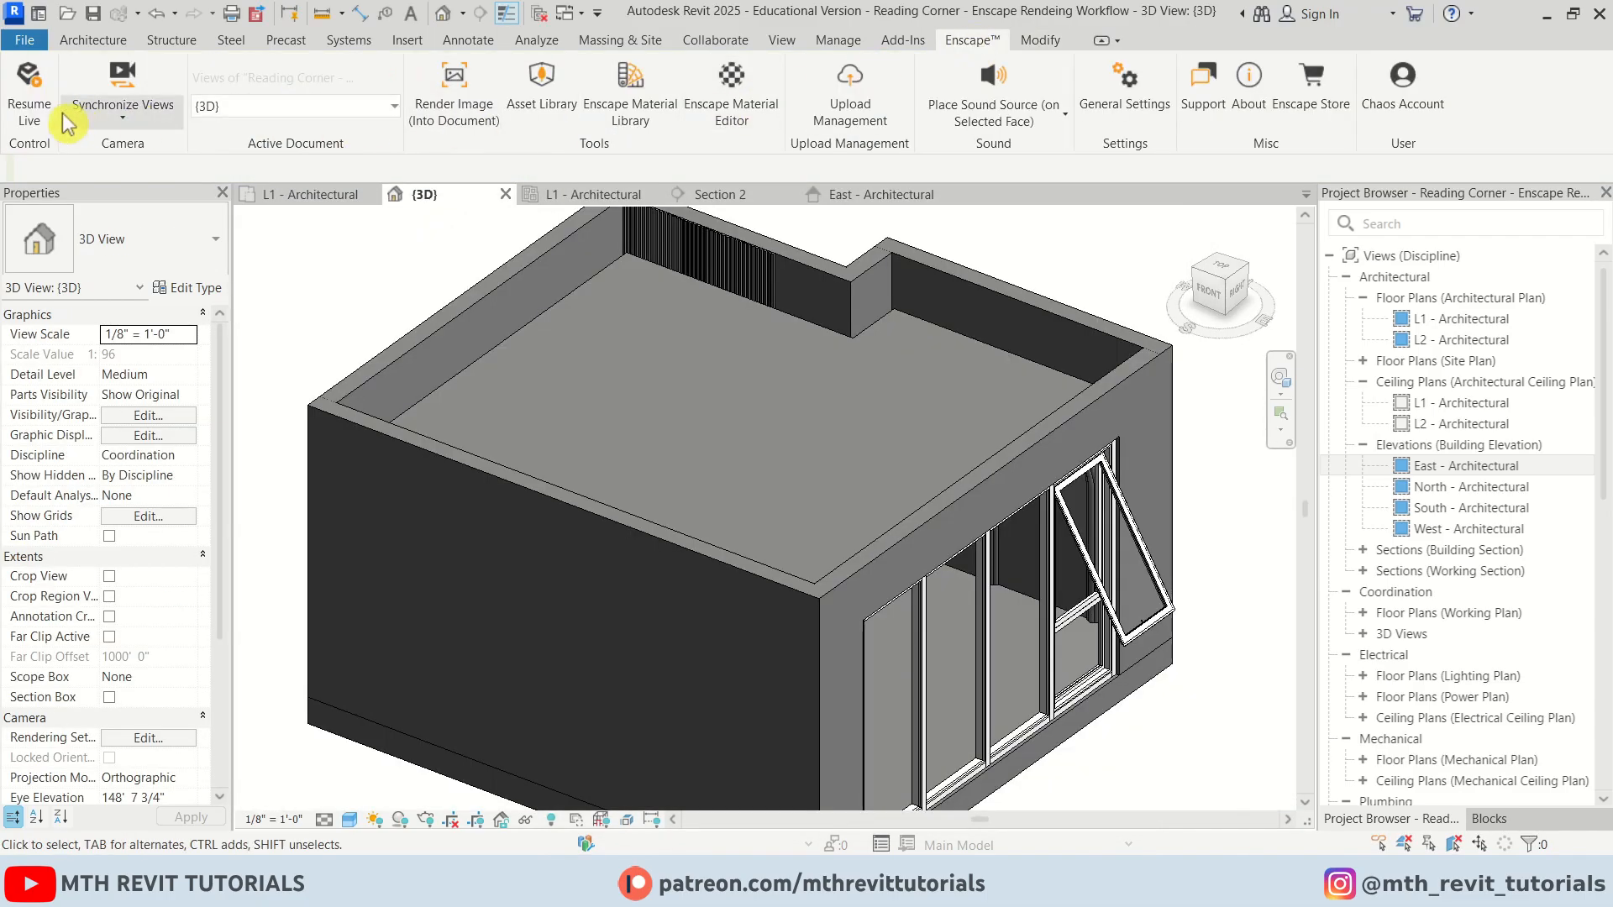
# Start the Enscape live rendering and close its View Management panel
pyautogui.click(48, 109)
pyautogui.moveTo(957, 25); pyautogui.dragTo(629, 34)
pyautogui.click(1092, 17)
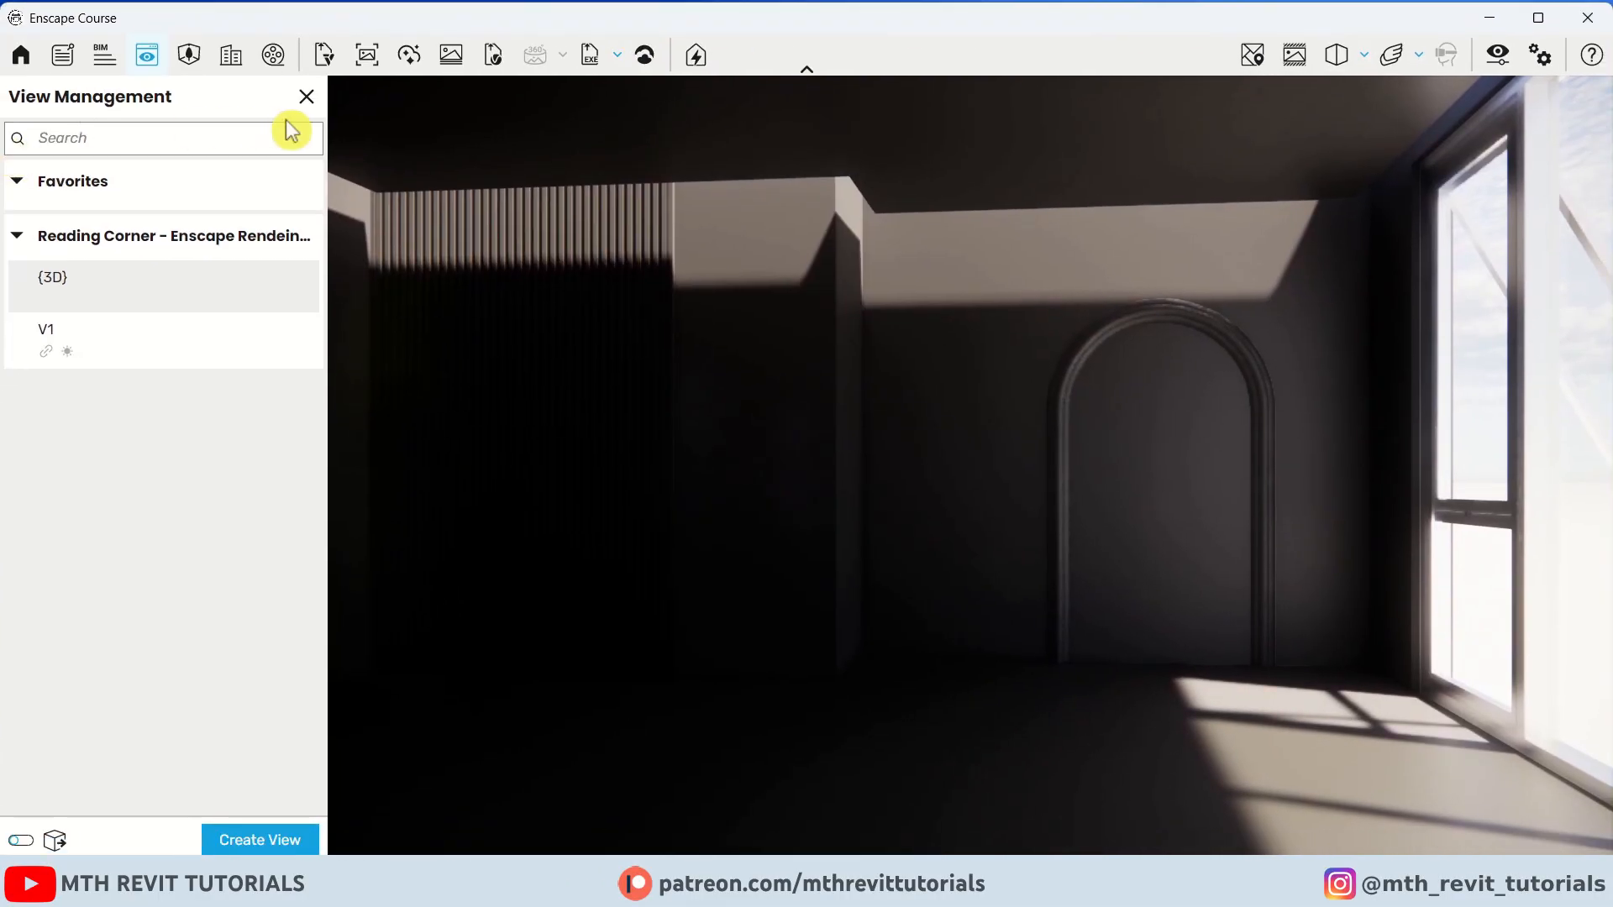
pyautogui.click(306, 97)
# Arrange the Enscape window and the Revit window side by side
pyautogui.moveTo(55, 32); pyautogui.dragTo(121, 54)
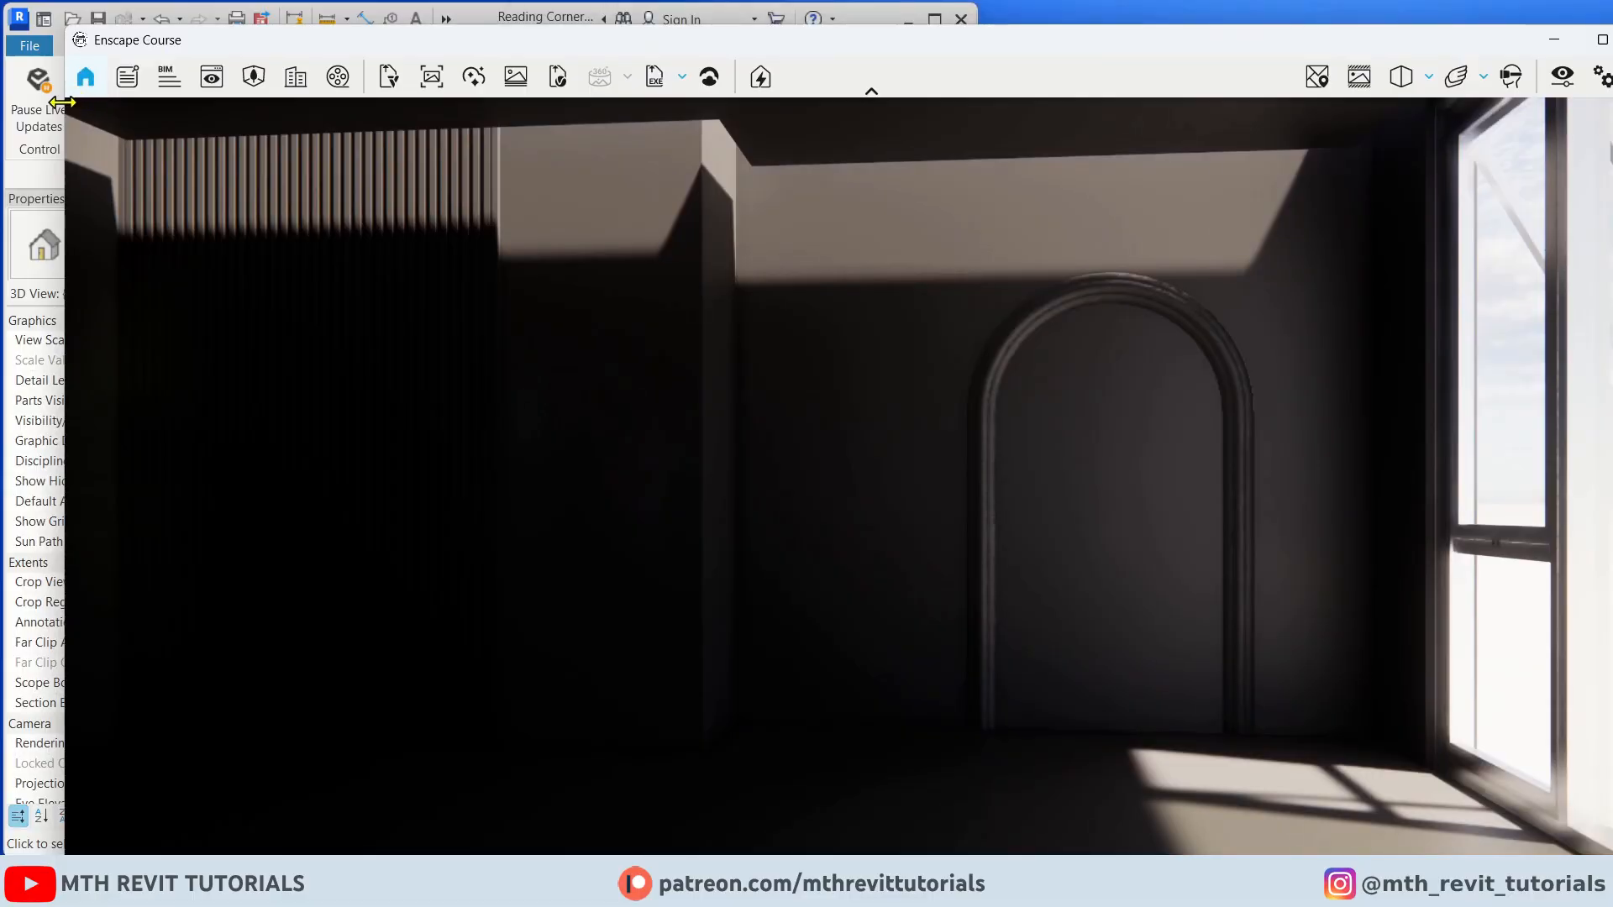
pyautogui.moveTo(63, 102); pyautogui.dragTo(968, 119)
pyautogui.moveTo(1160, 43); pyautogui.dragTo(1056, 67)
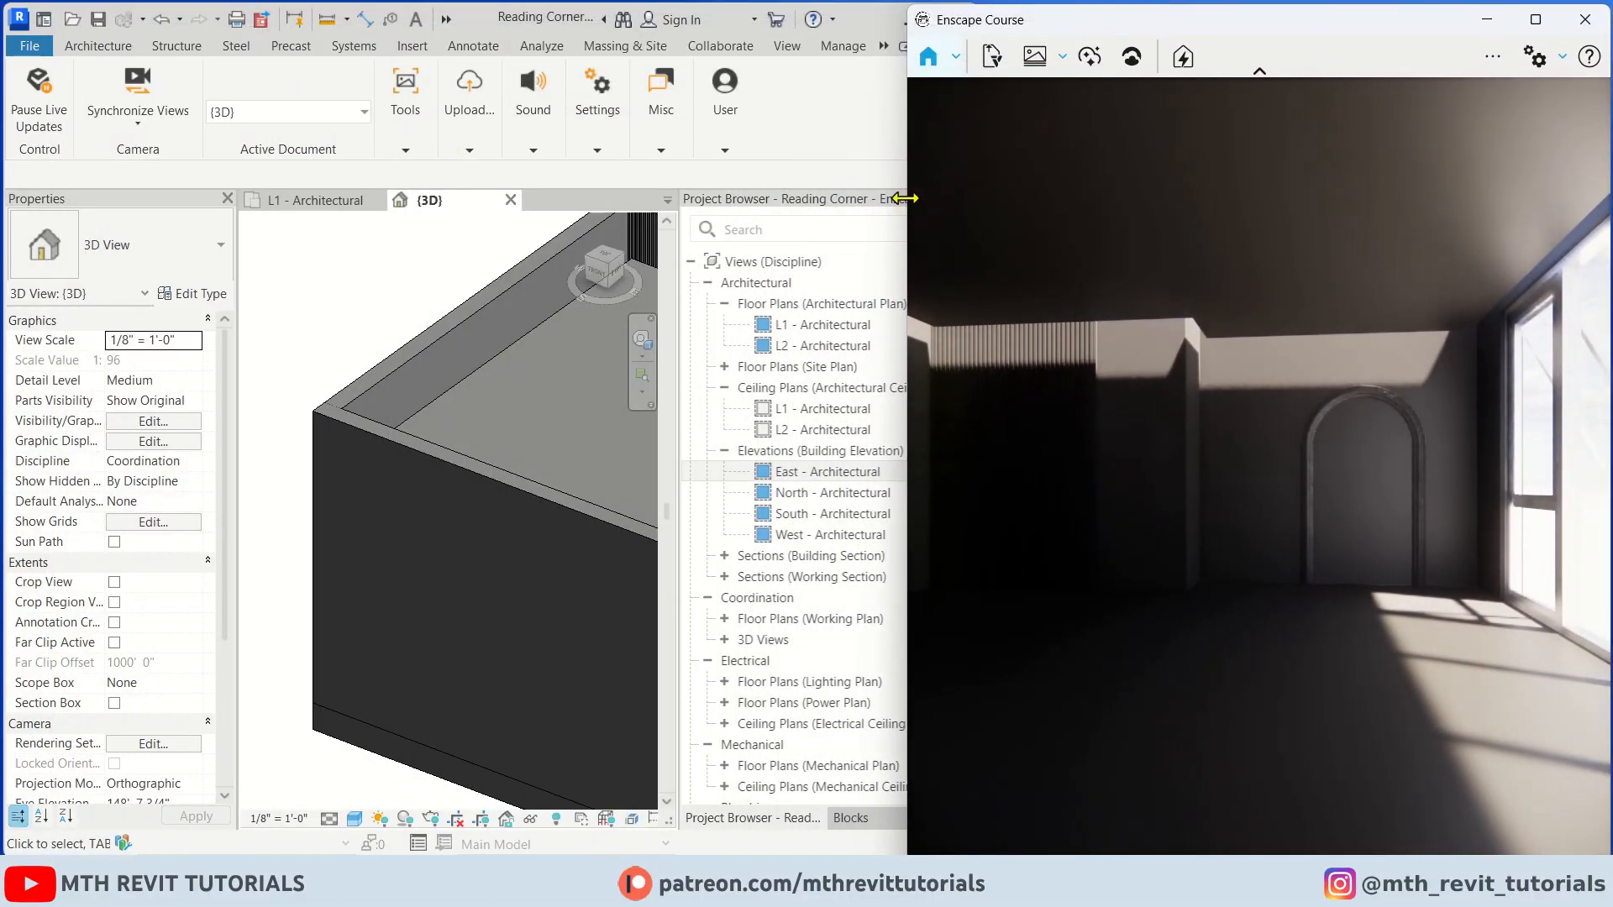
pyautogui.moveTo(905, 199); pyautogui.dragTo(926, 198)
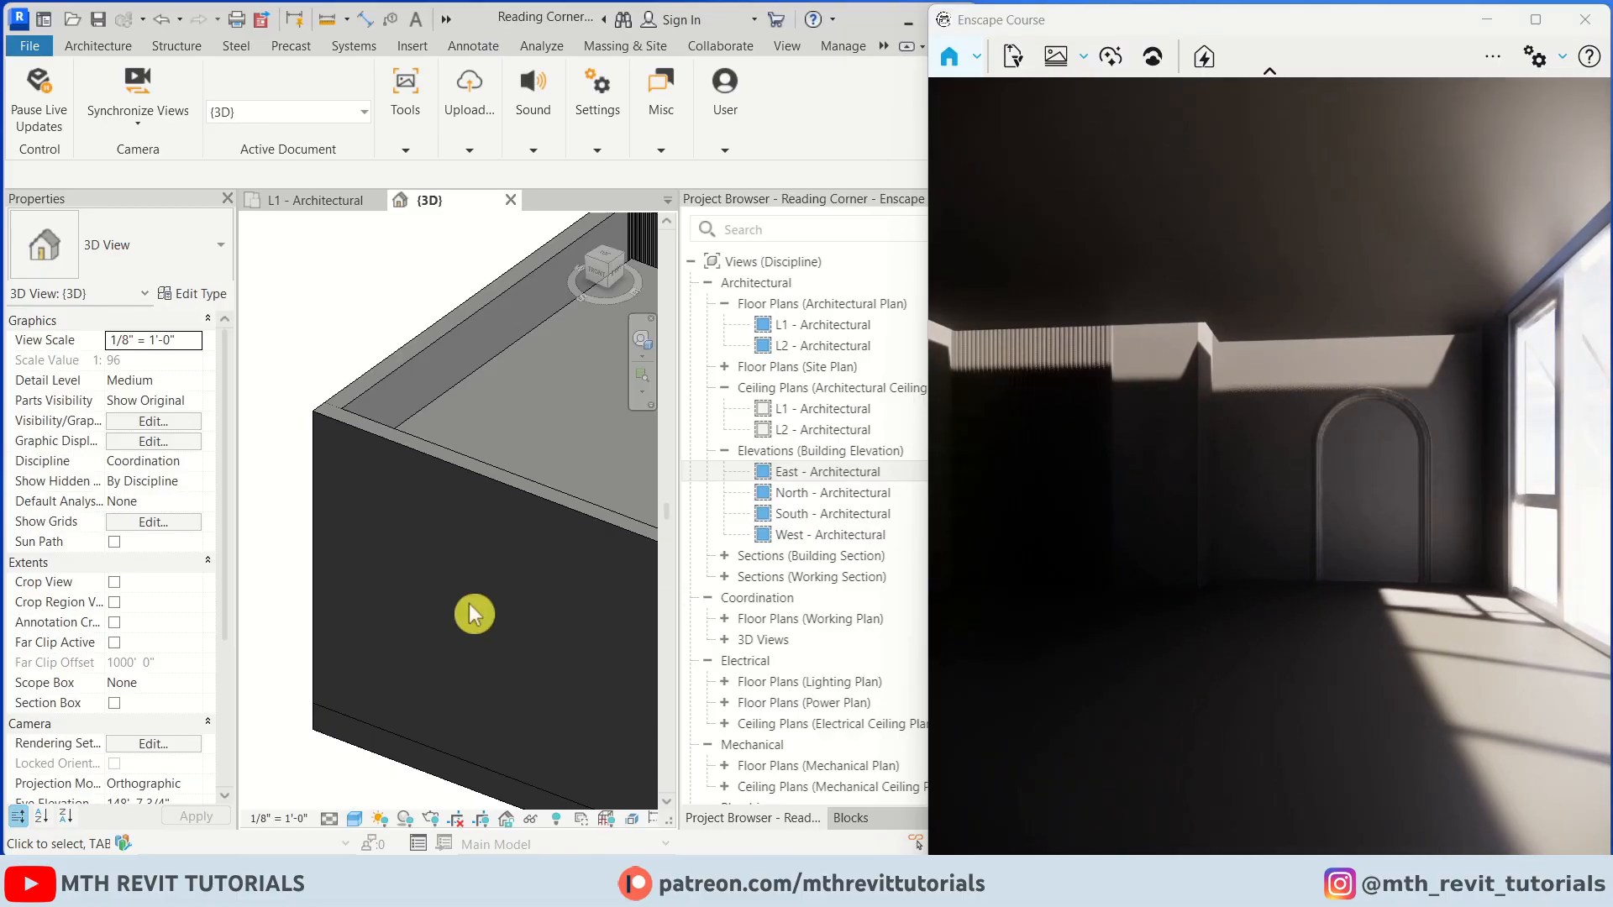
# Reveal hidden elements and unhide the upper floor slab in the 3D view
pyautogui.click(360, 295)
pyautogui.click(556, 819)
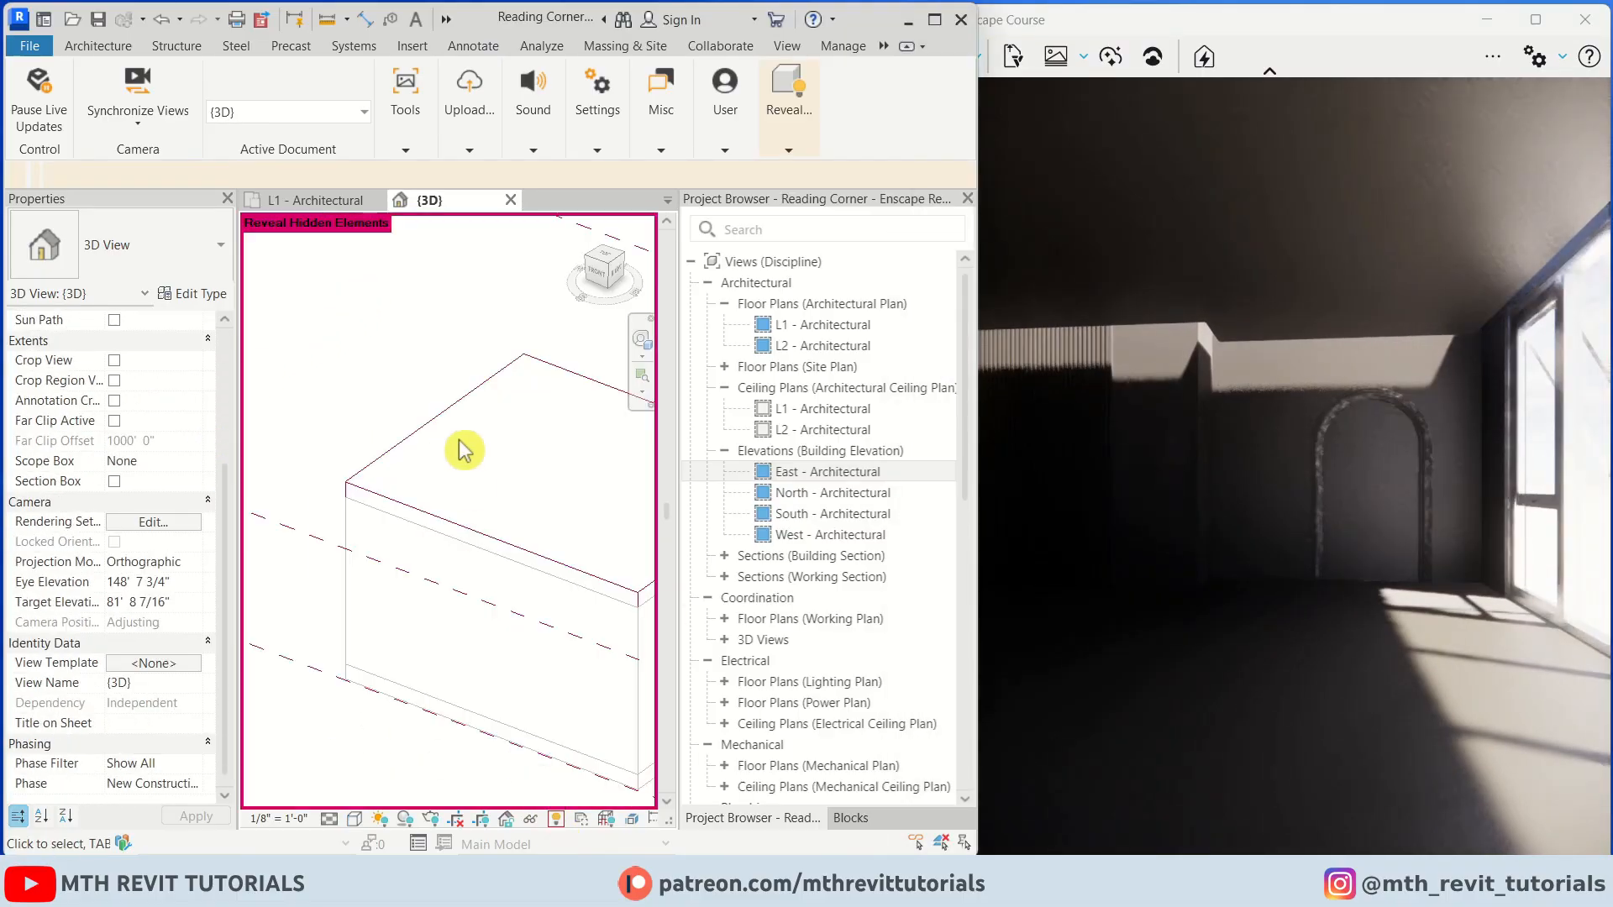
pyautogui.rightClick(395, 463)
pyautogui.click(353, 481)
pyautogui.rightClick(357, 482)
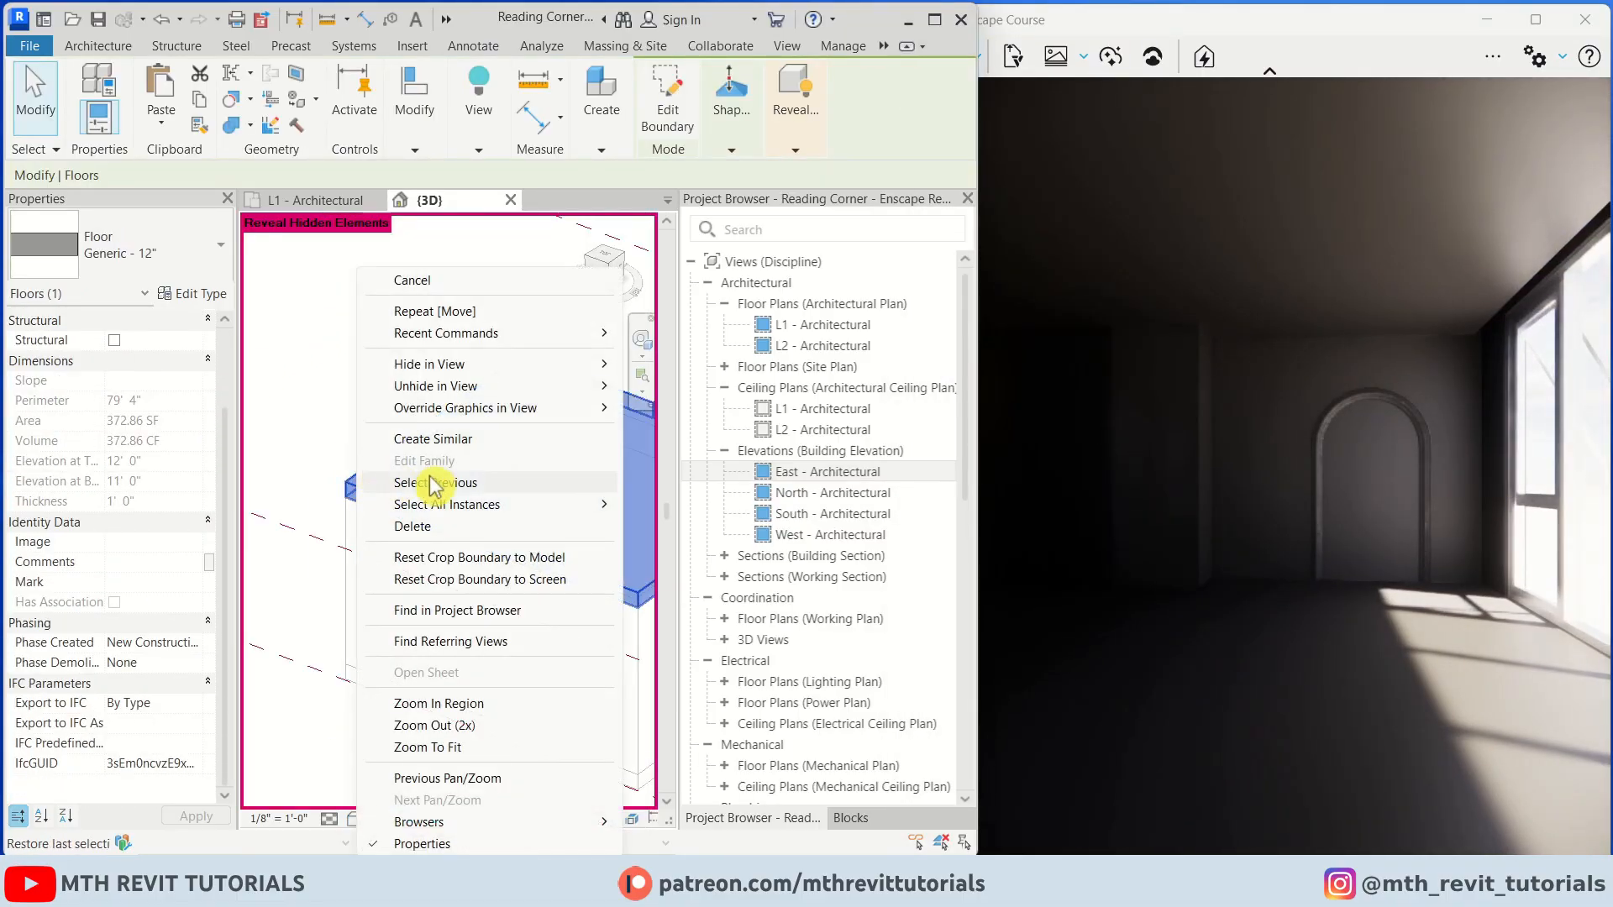
pyautogui.click(681, 385)
pyautogui.click(794, 92)
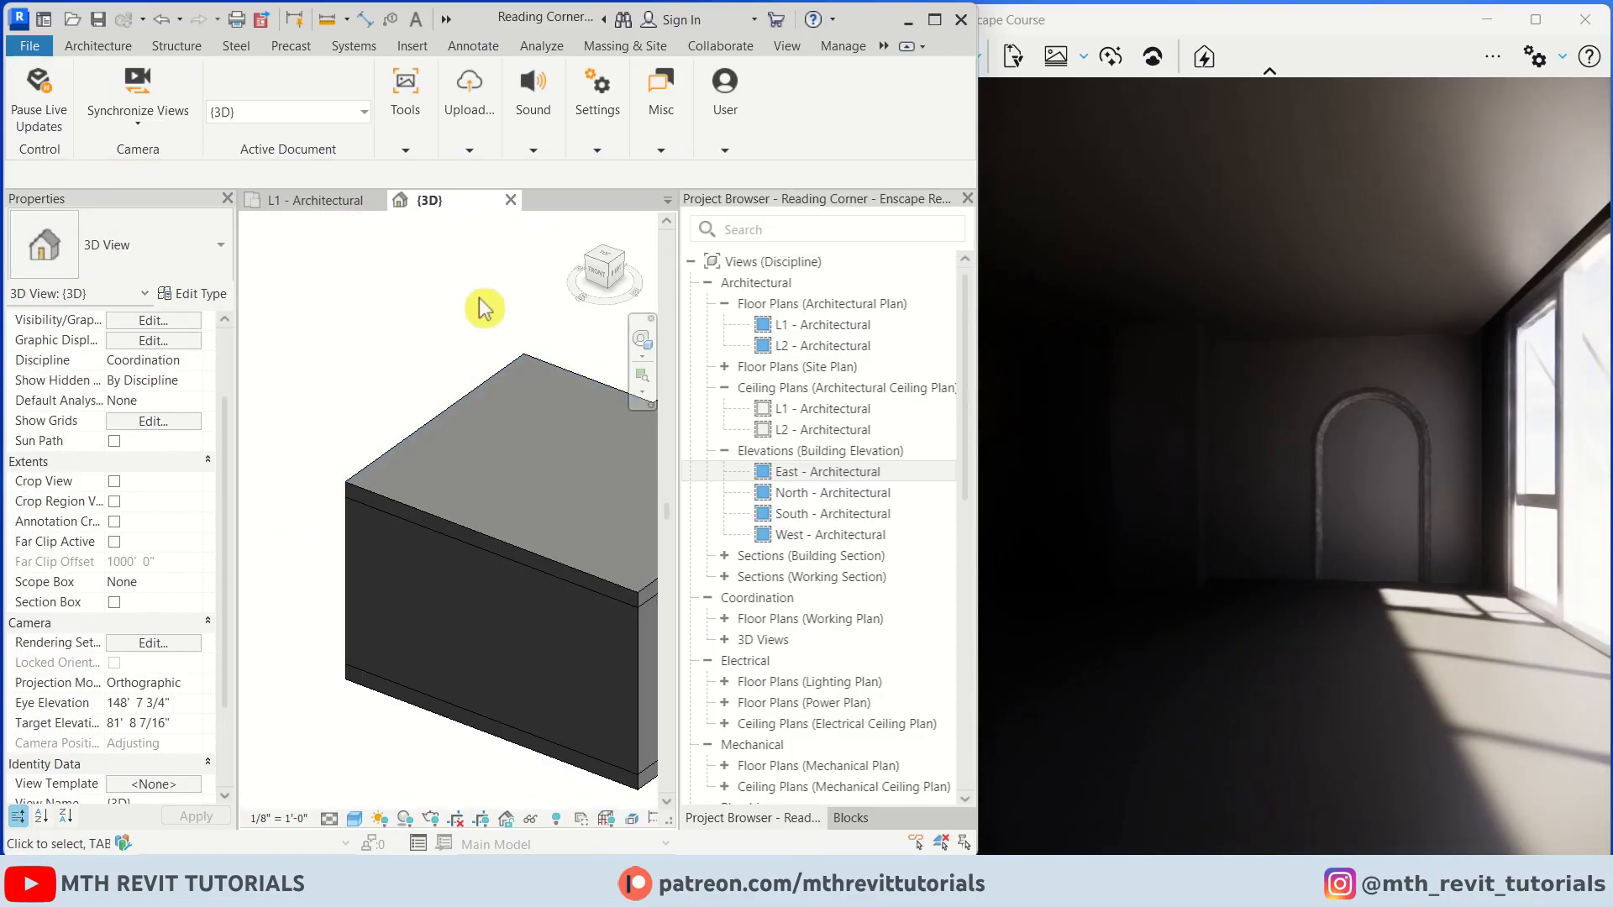
# Open the Enscape Material Editor and select the 00 - Wall material
pyautogui.press('w')
pyautogui.moveTo(1303, 516); pyautogui.dragTo(1193, 483)
pyautogui.moveTo(1269, 17); pyautogui.dragTo(1274, 16)
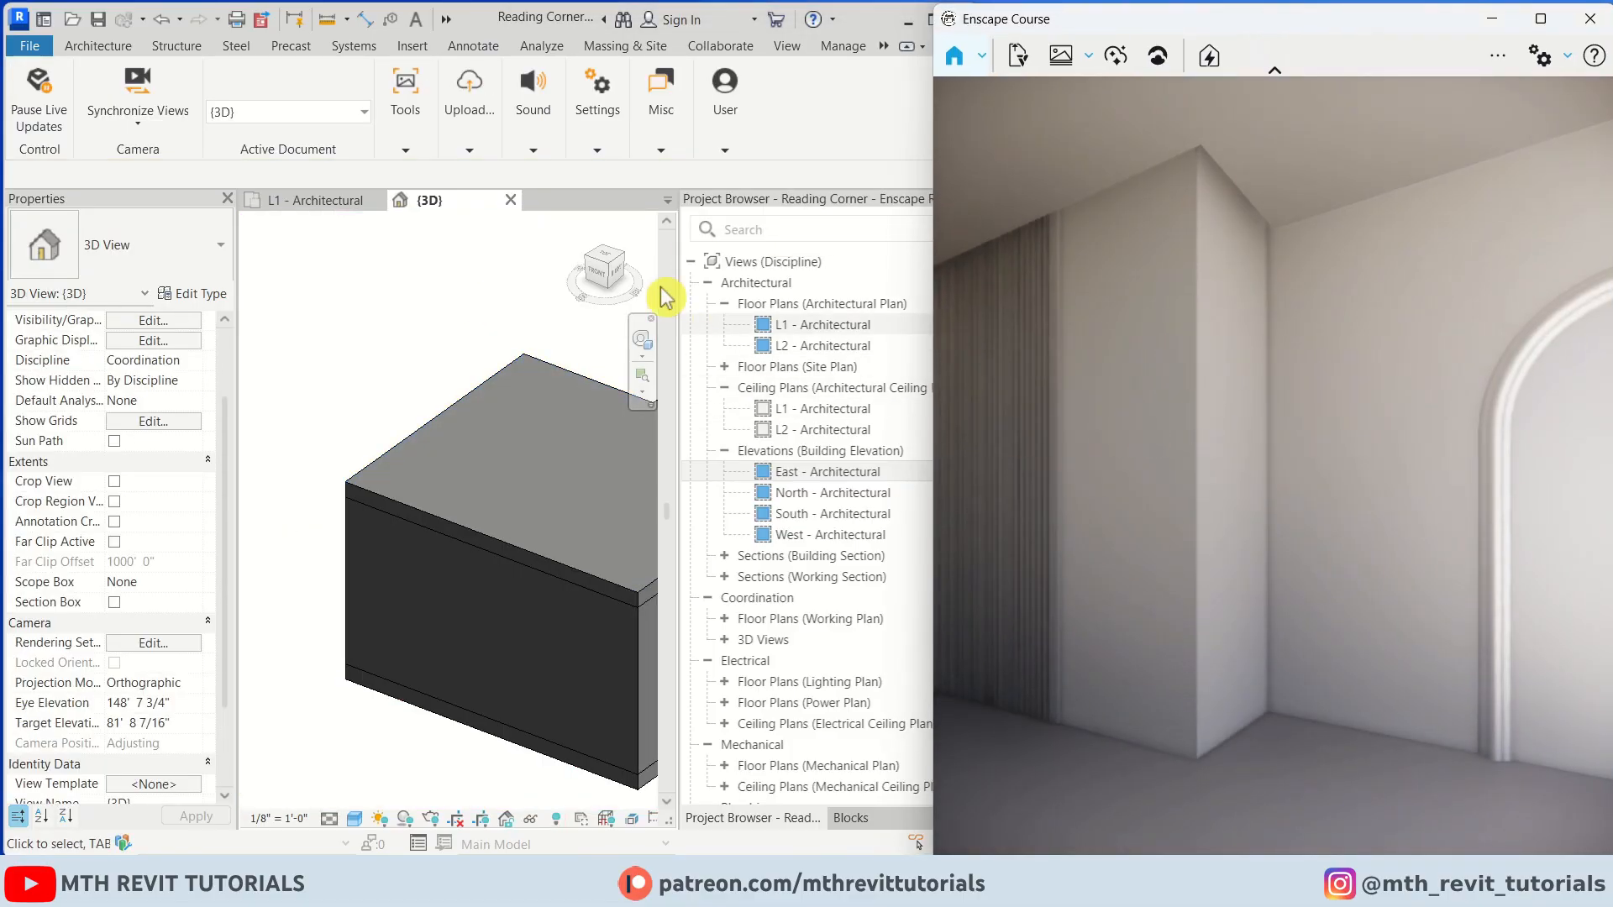
pyautogui.click(417, 154)
pyautogui.click(706, 225)
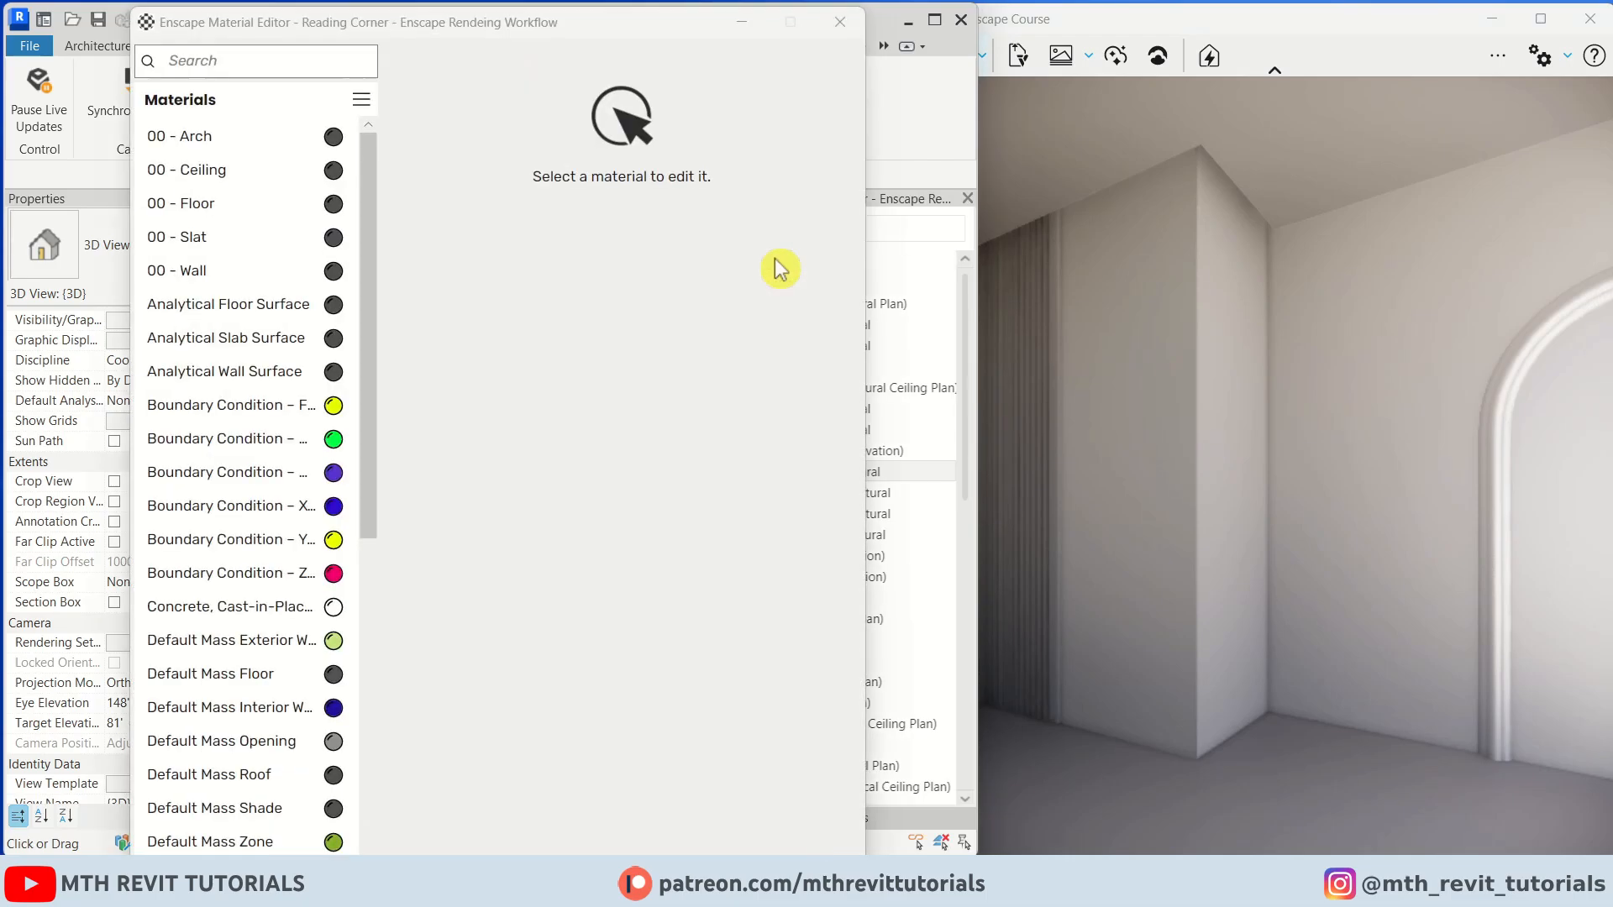
pyautogui.click(239, 282)
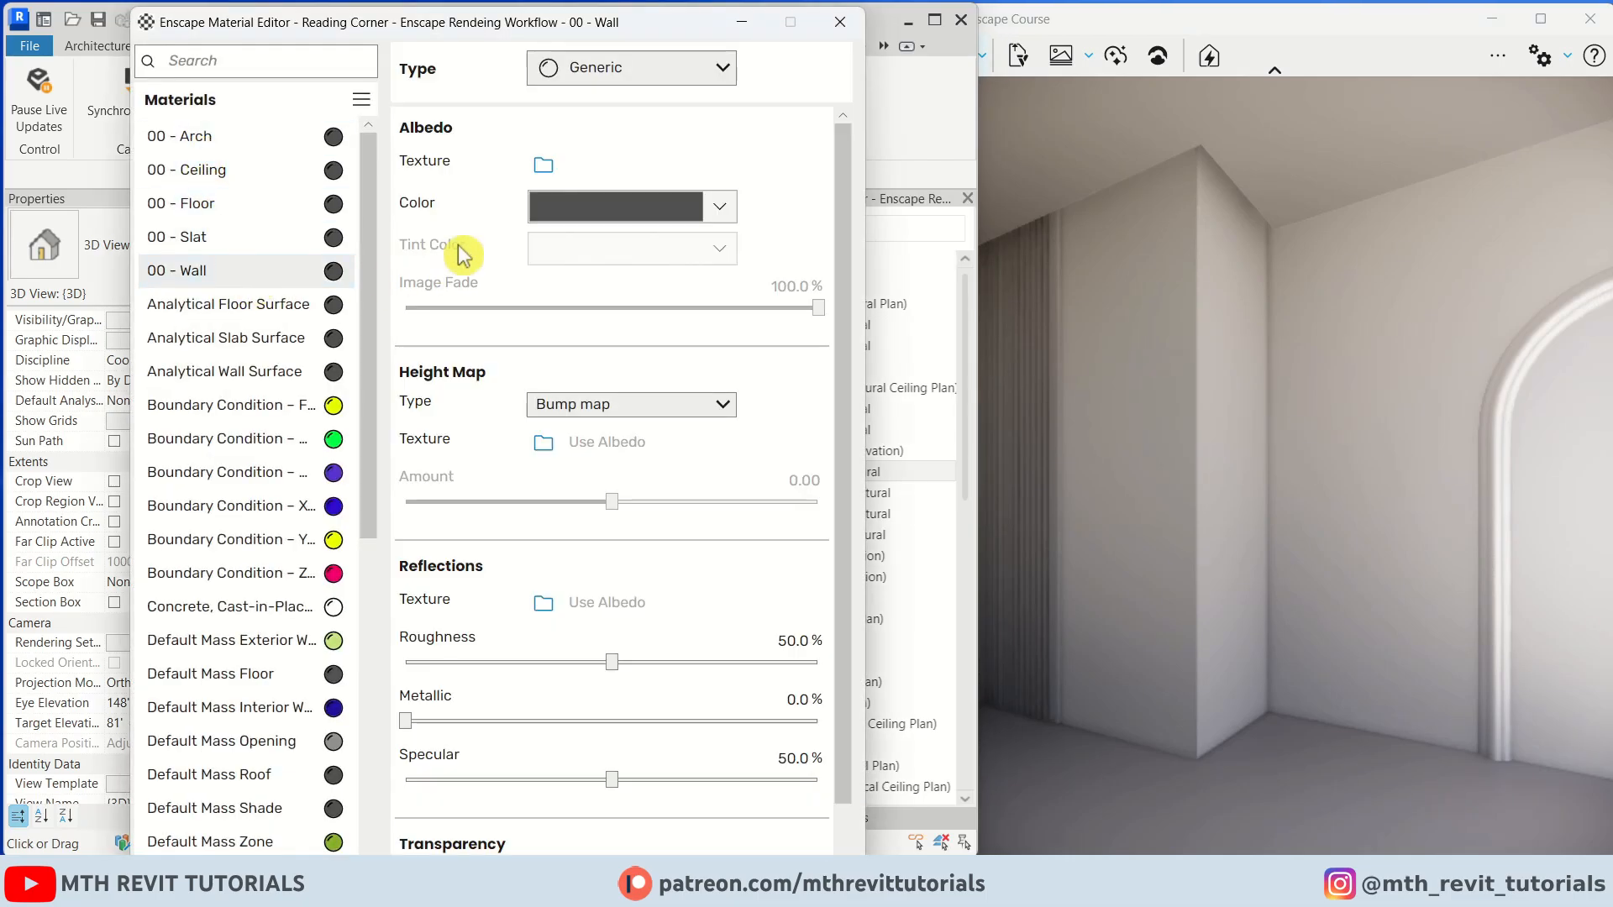
# Load Wall Texture as the albedo texture of the 00 - Wall material
pyautogui.click(543, 167)
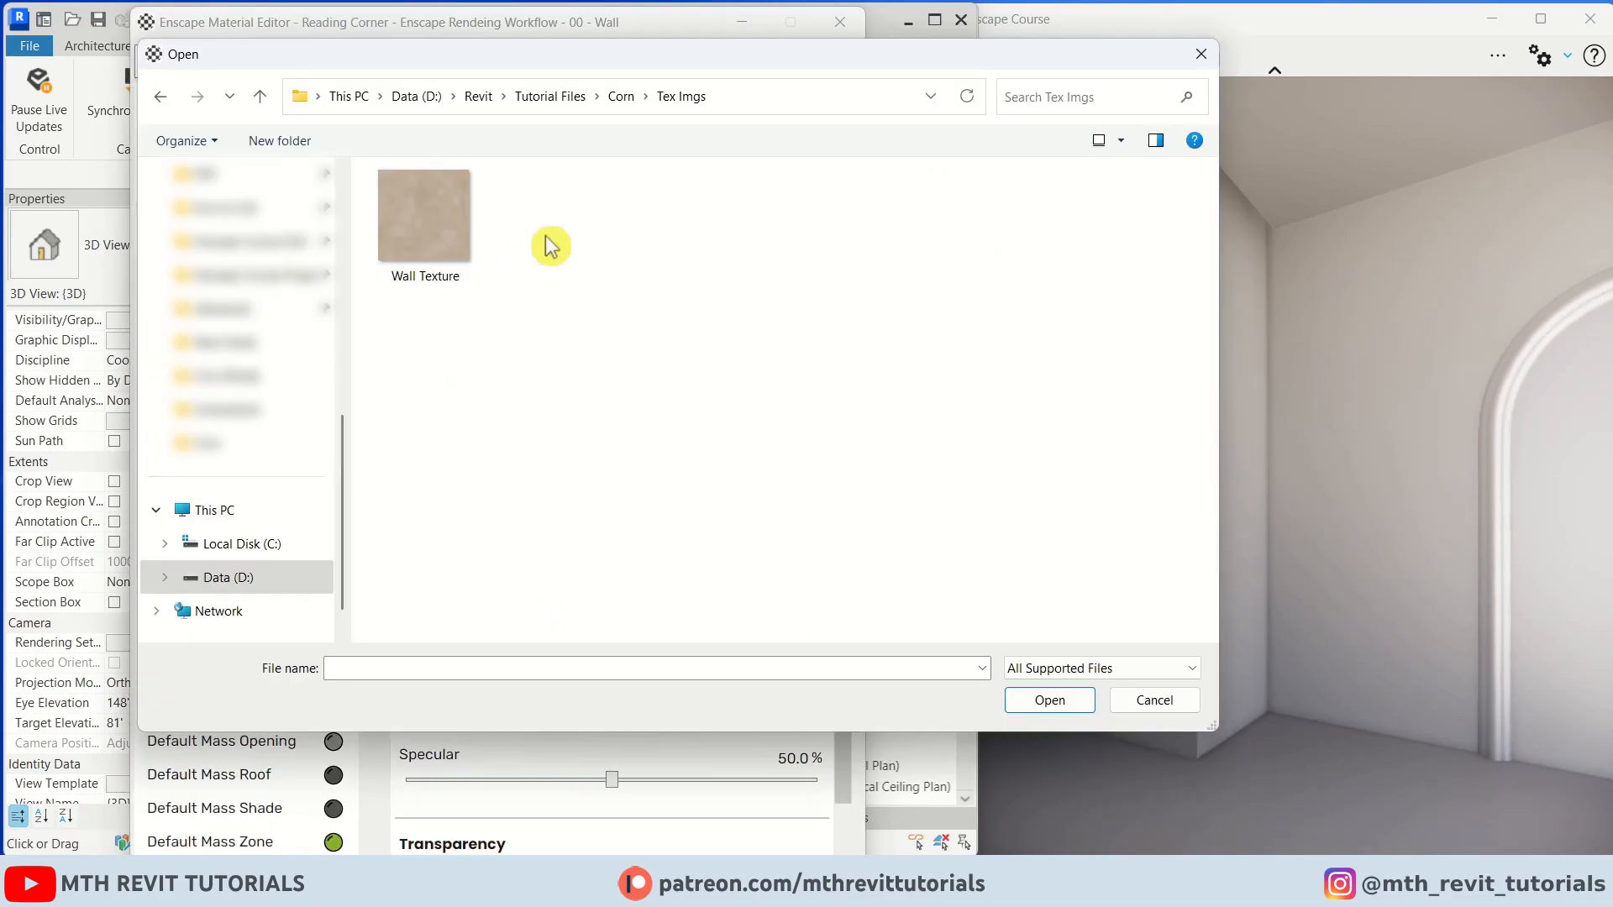
pyautogui.doubleClick(455, 251)
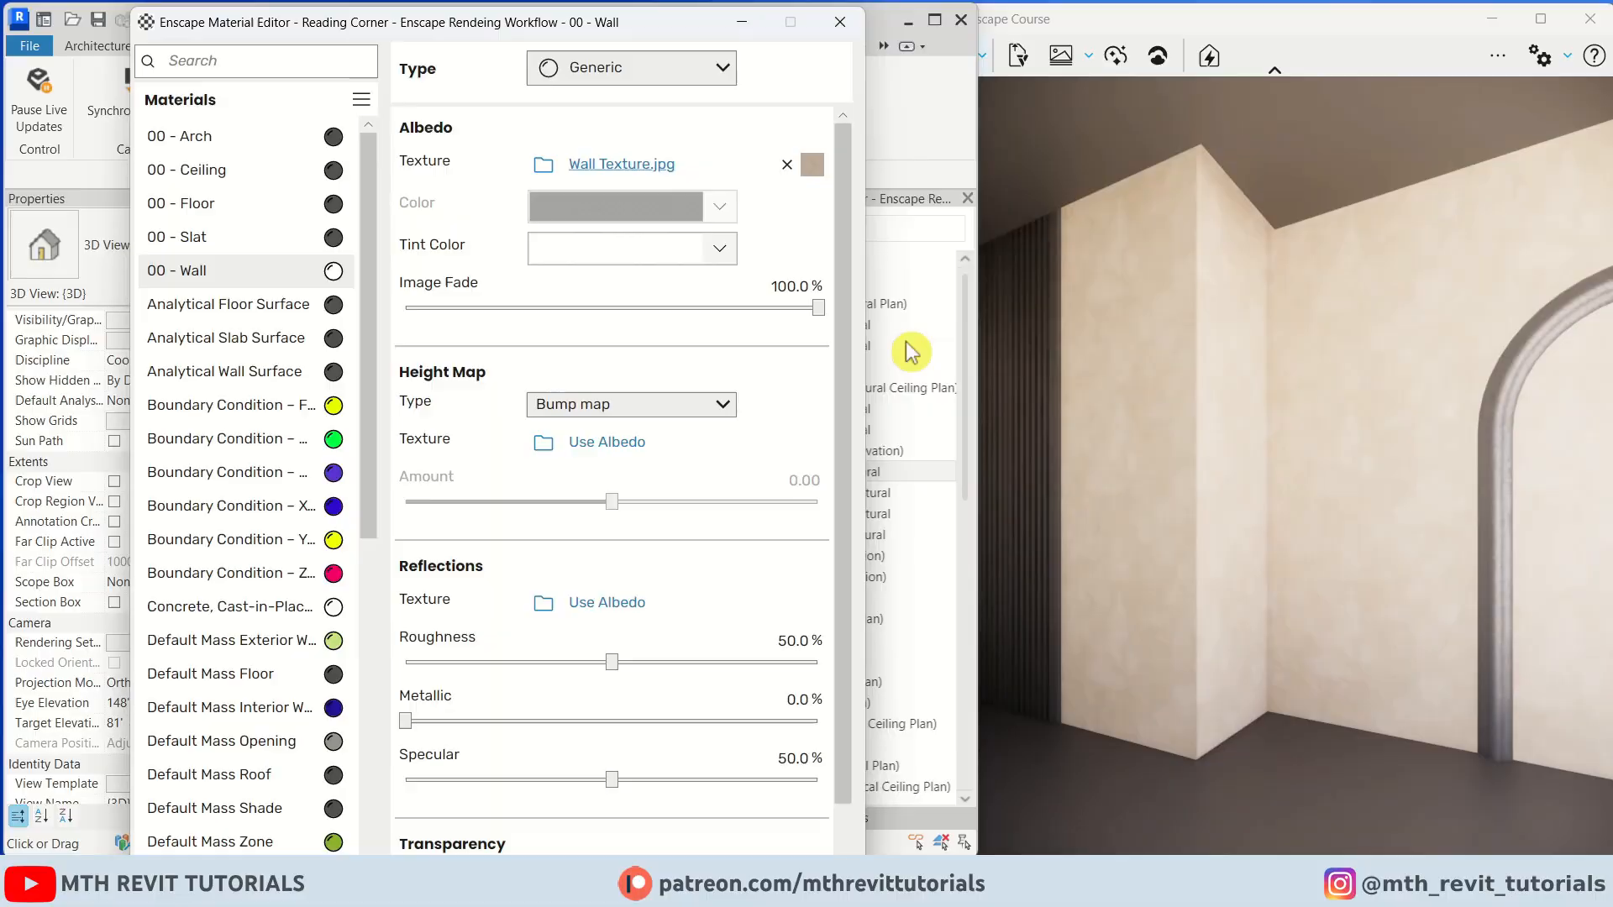
pyautogui.click(1219, 366)
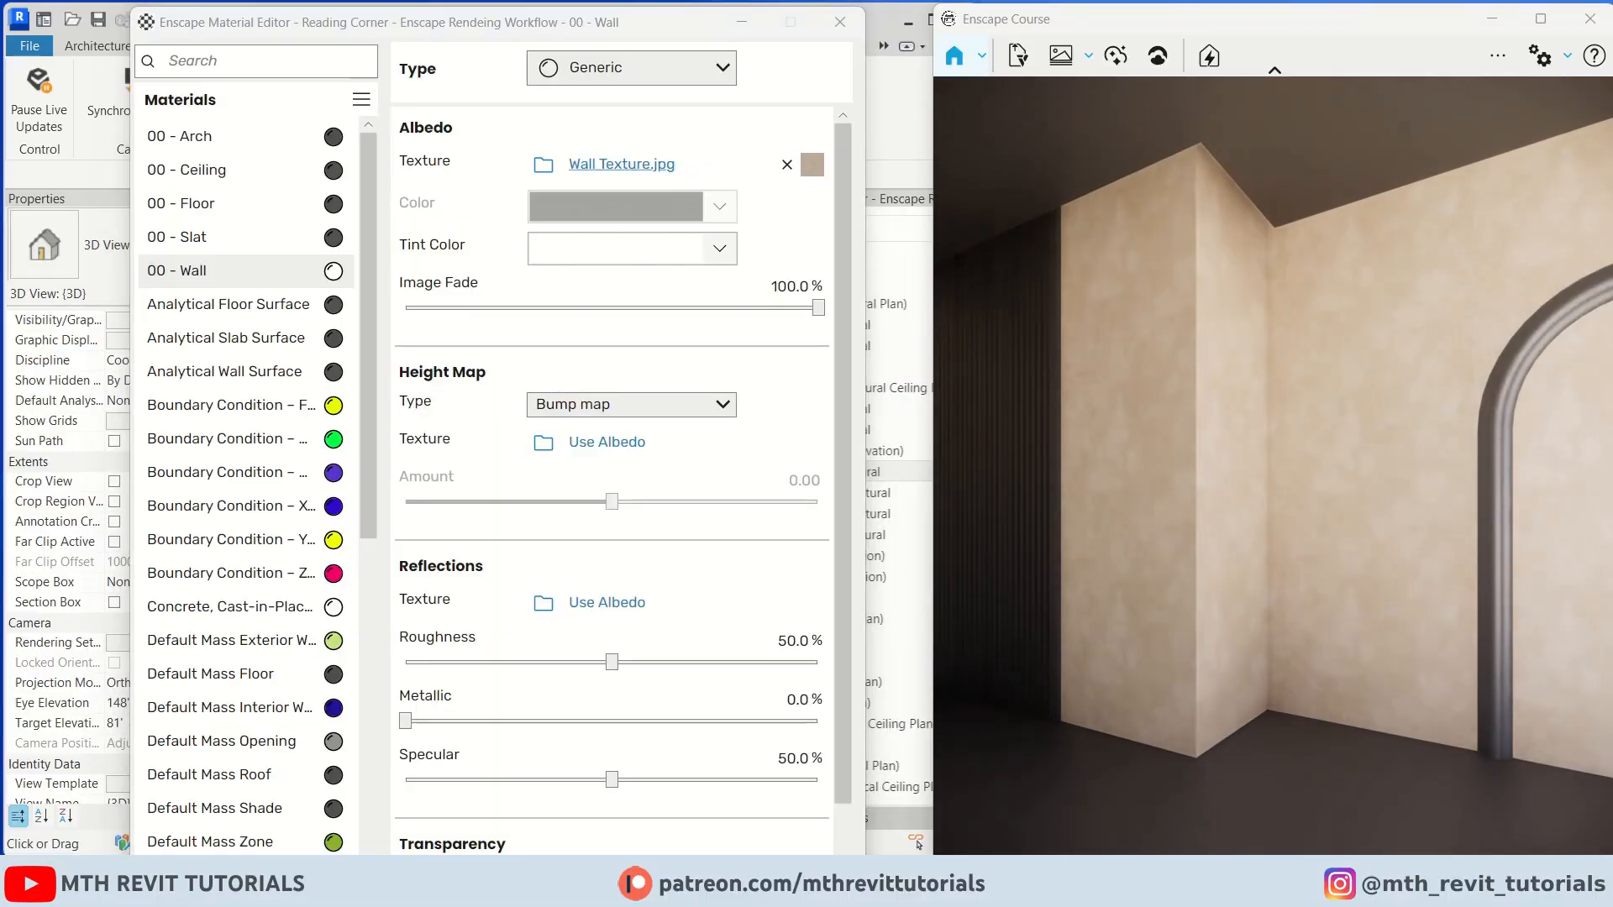
pyautogui.scroll(5, 1219, 365)
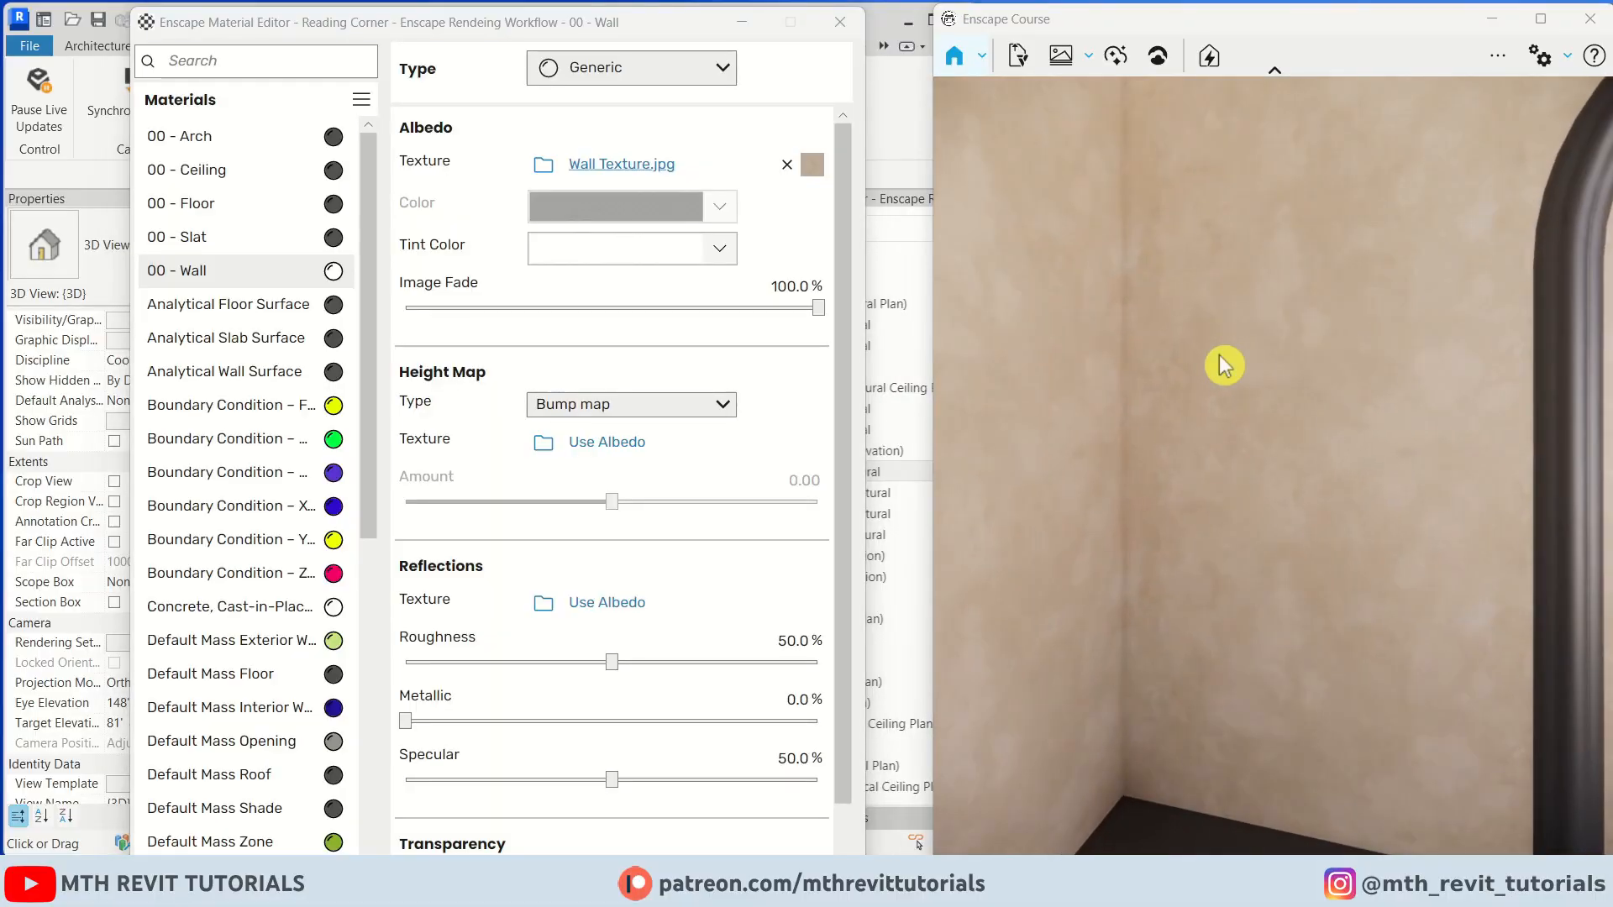
# Set the albedo texture's width and height scale to 3 m
pyautogui.click(643, 166)
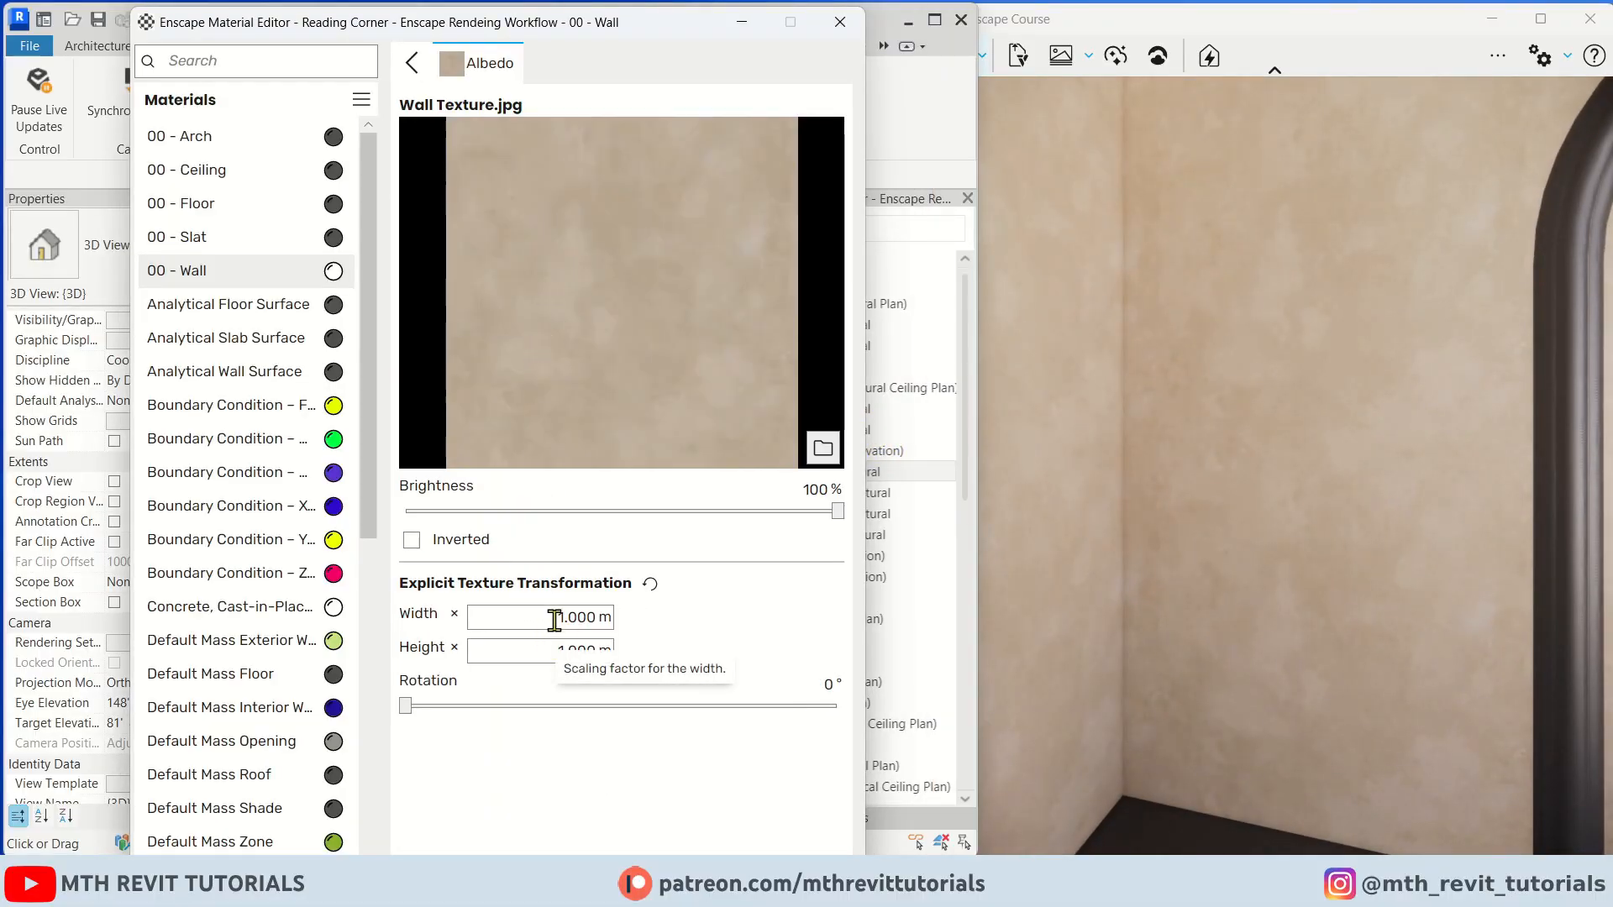
pyautogui.moveTo(554, 620); pyautogui.dragTo(648, 632)
pyautogui.write('3')
pyautogui.moveTo(1213, 582); pyautogui.dragTo(1269, 450)
pyautogui.scroll(-3, 1177, 561)
pyautogui.scroll(3, 1232, 496)
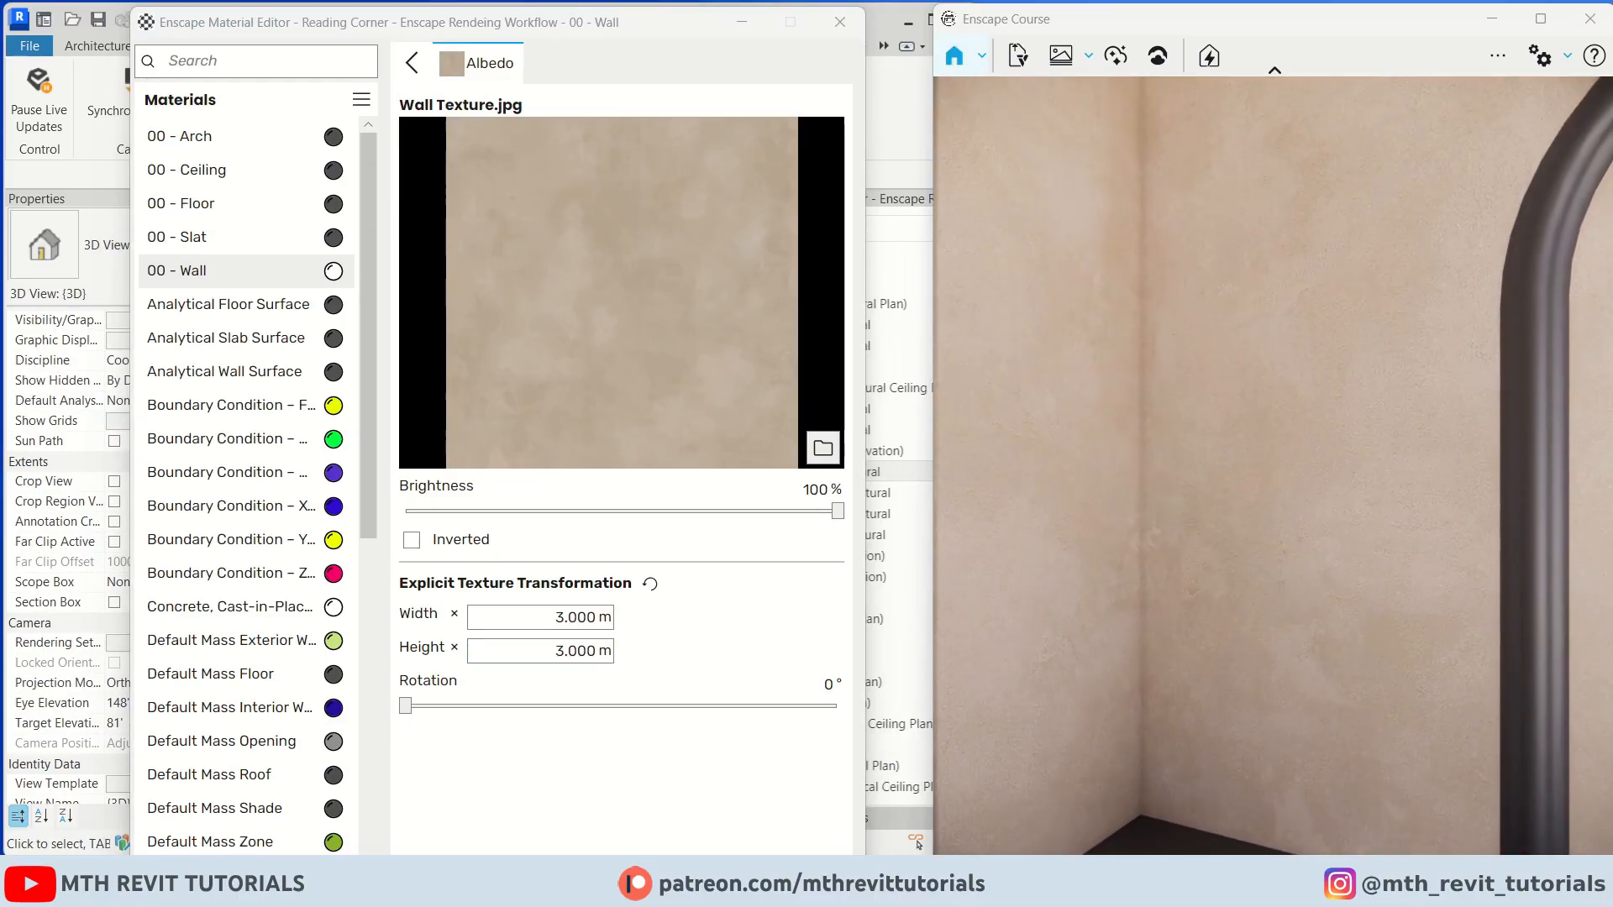
pyautogui.click(413, 64)
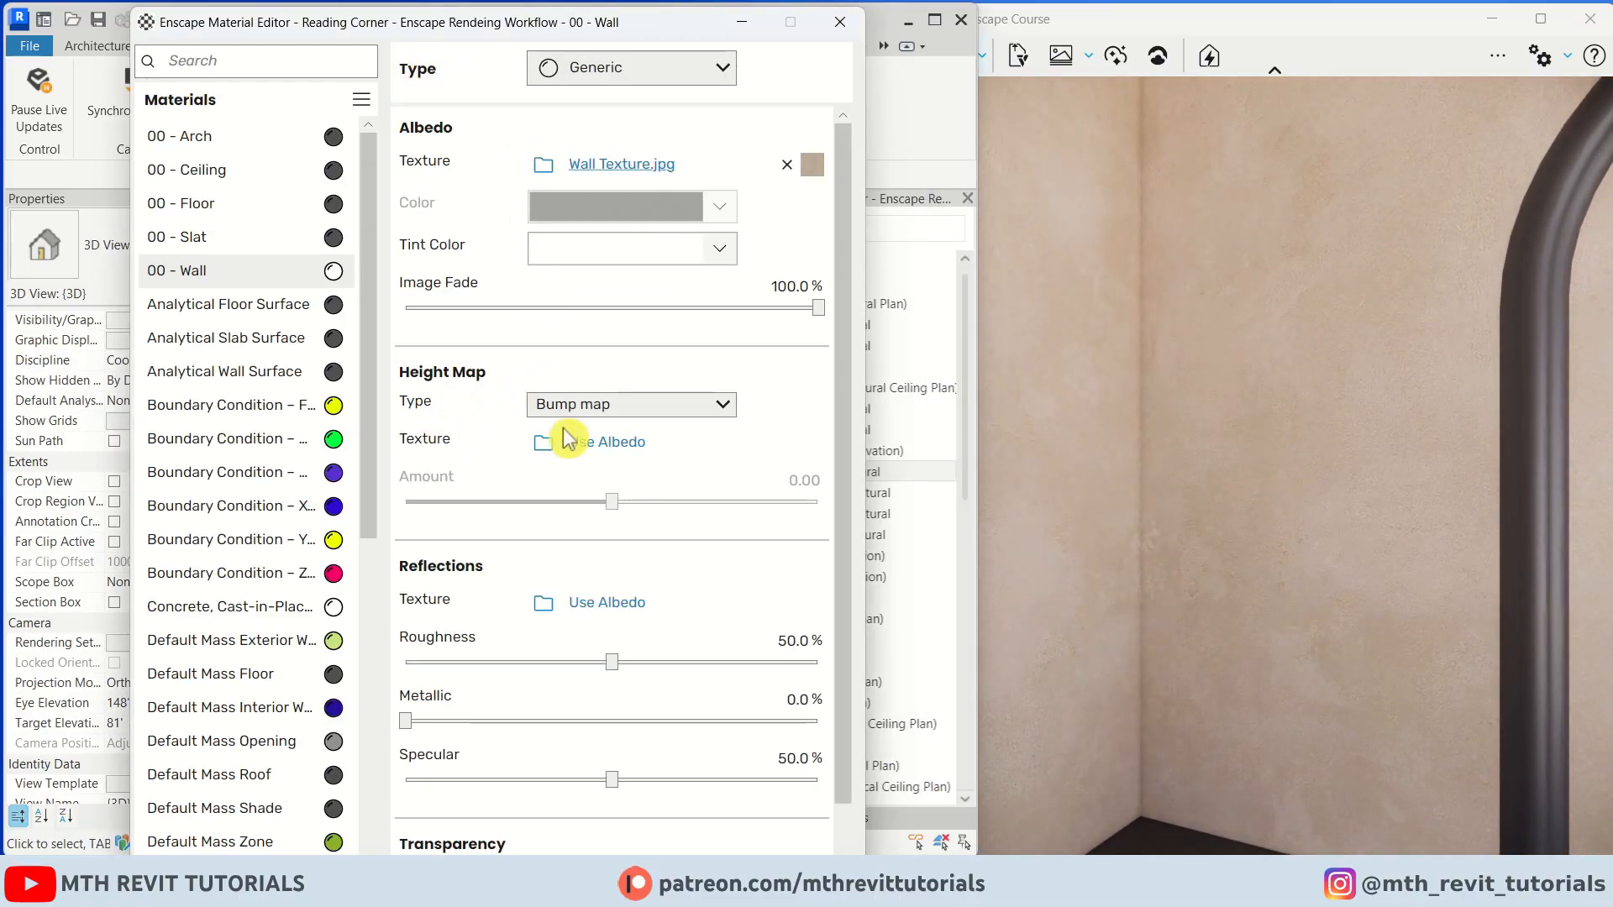
# Set the height map type to Displacement map with an amount of about 0.28
pyautogui.click(721, 405)
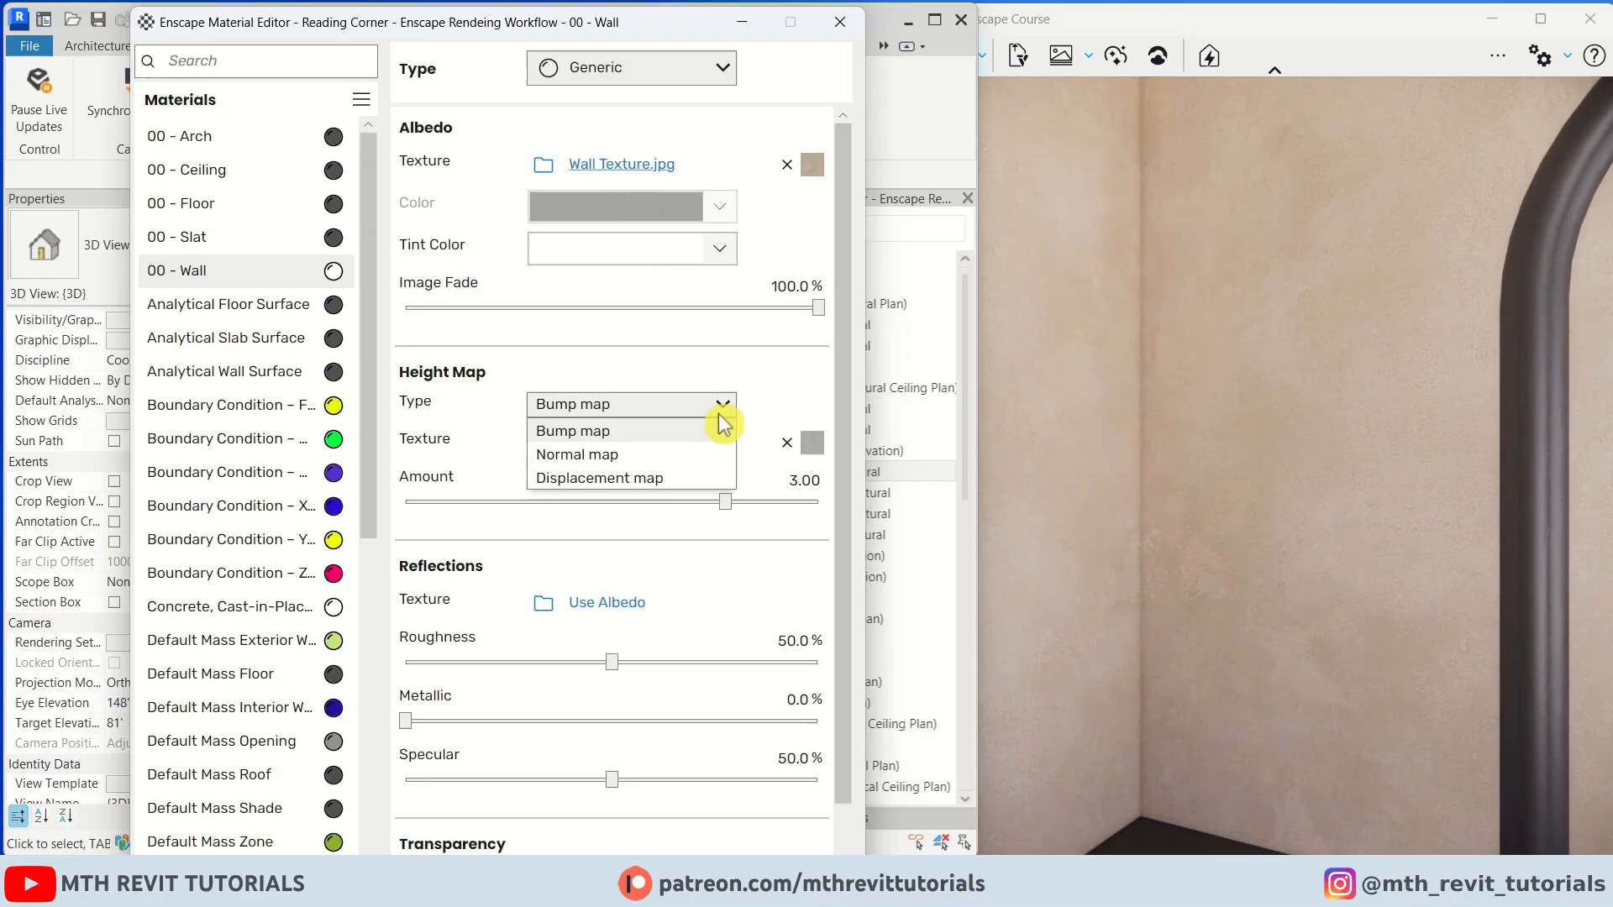
pyautogui.click(682, 484)
pyautogui.moveTo(1170, 473); pyautogui.dragTo(1079, 457)
pyautogui.click(743, 506)
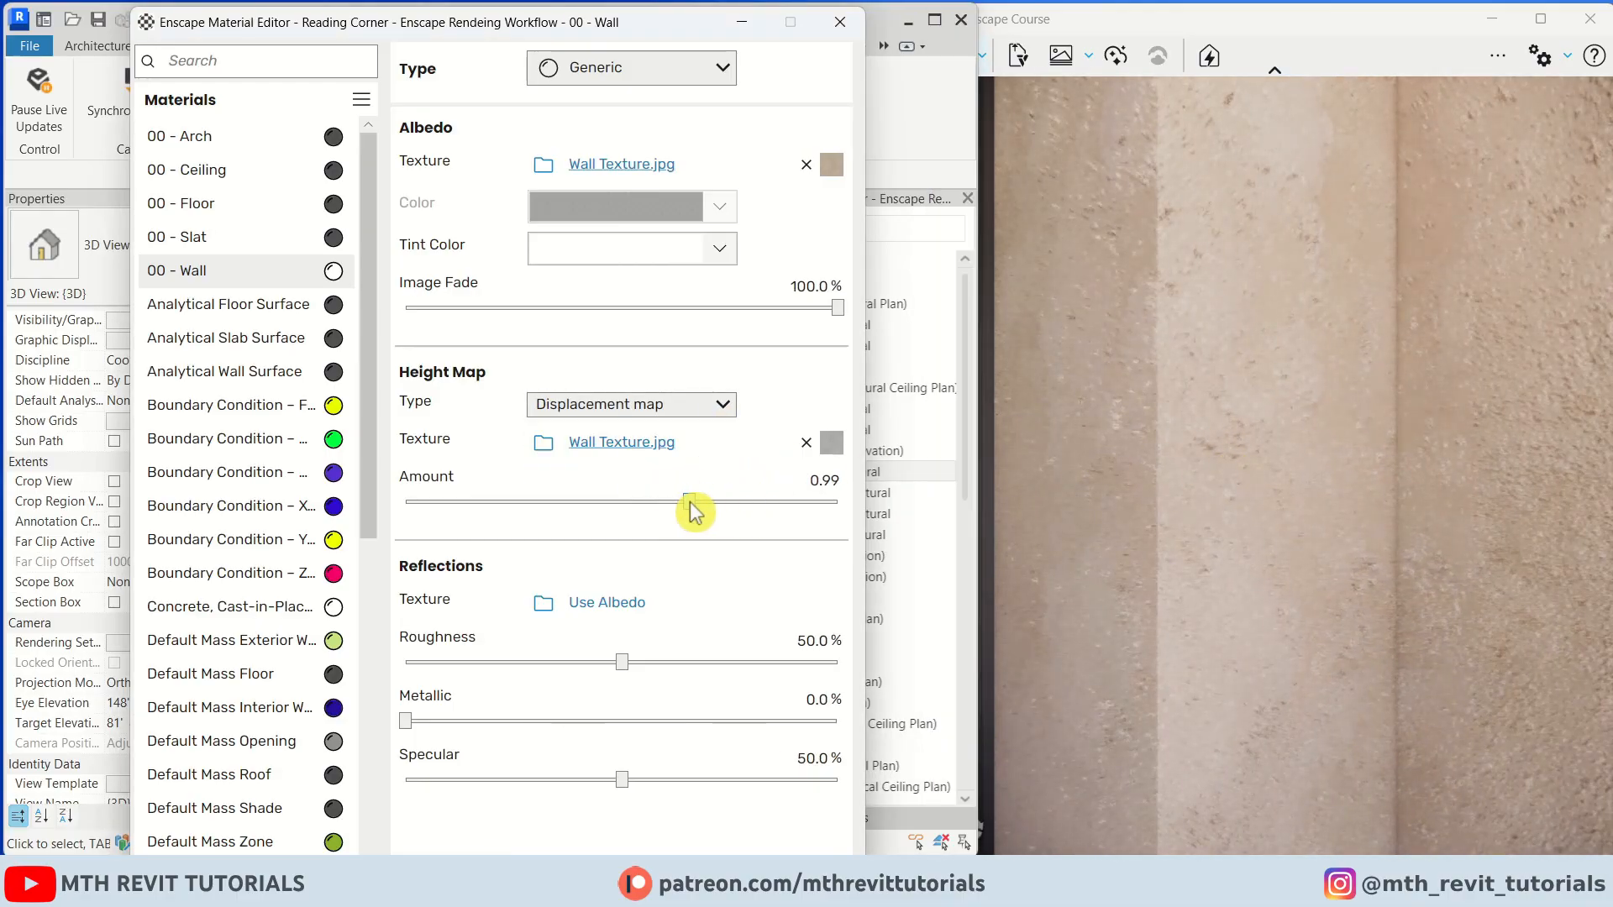
pyautogui.moveTo(649, 513); pyautogui.dragTo(662, 514)
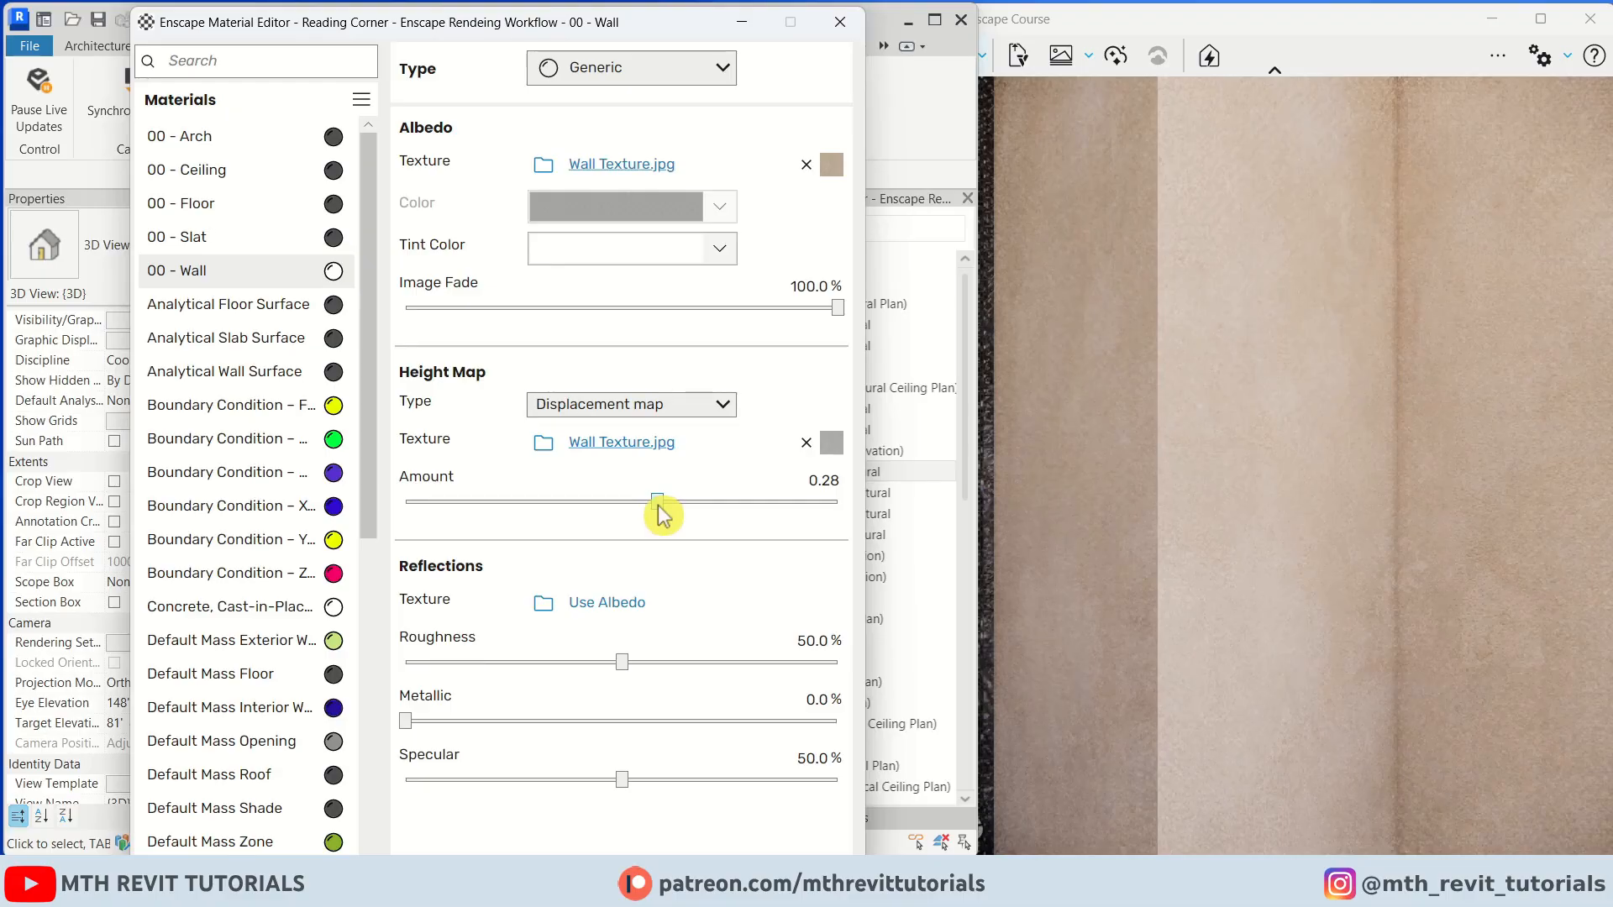
# Set the 00 - Wall displacement amount to about 0.29 and inspect the wall in the Enscape render
pyautogui.moveTo(1234, 683)
pyautogui.mouseDown()
pyautogui.moveTo(1243, 756)
pyautogui.moveTo(1235, 686)
pyautogui.mouseUp()
pyautogui.moveTo(1235, 686)
pyautogui.mouseDown(button='right')
pyautogui.moveTo(1327, 686)
pyautogui.moveTo(1243, 682)
pyautogui.mouseUp(button='right')
pyautogui.moveTo(656, 503); pyautogui.dragTo(665, 504)
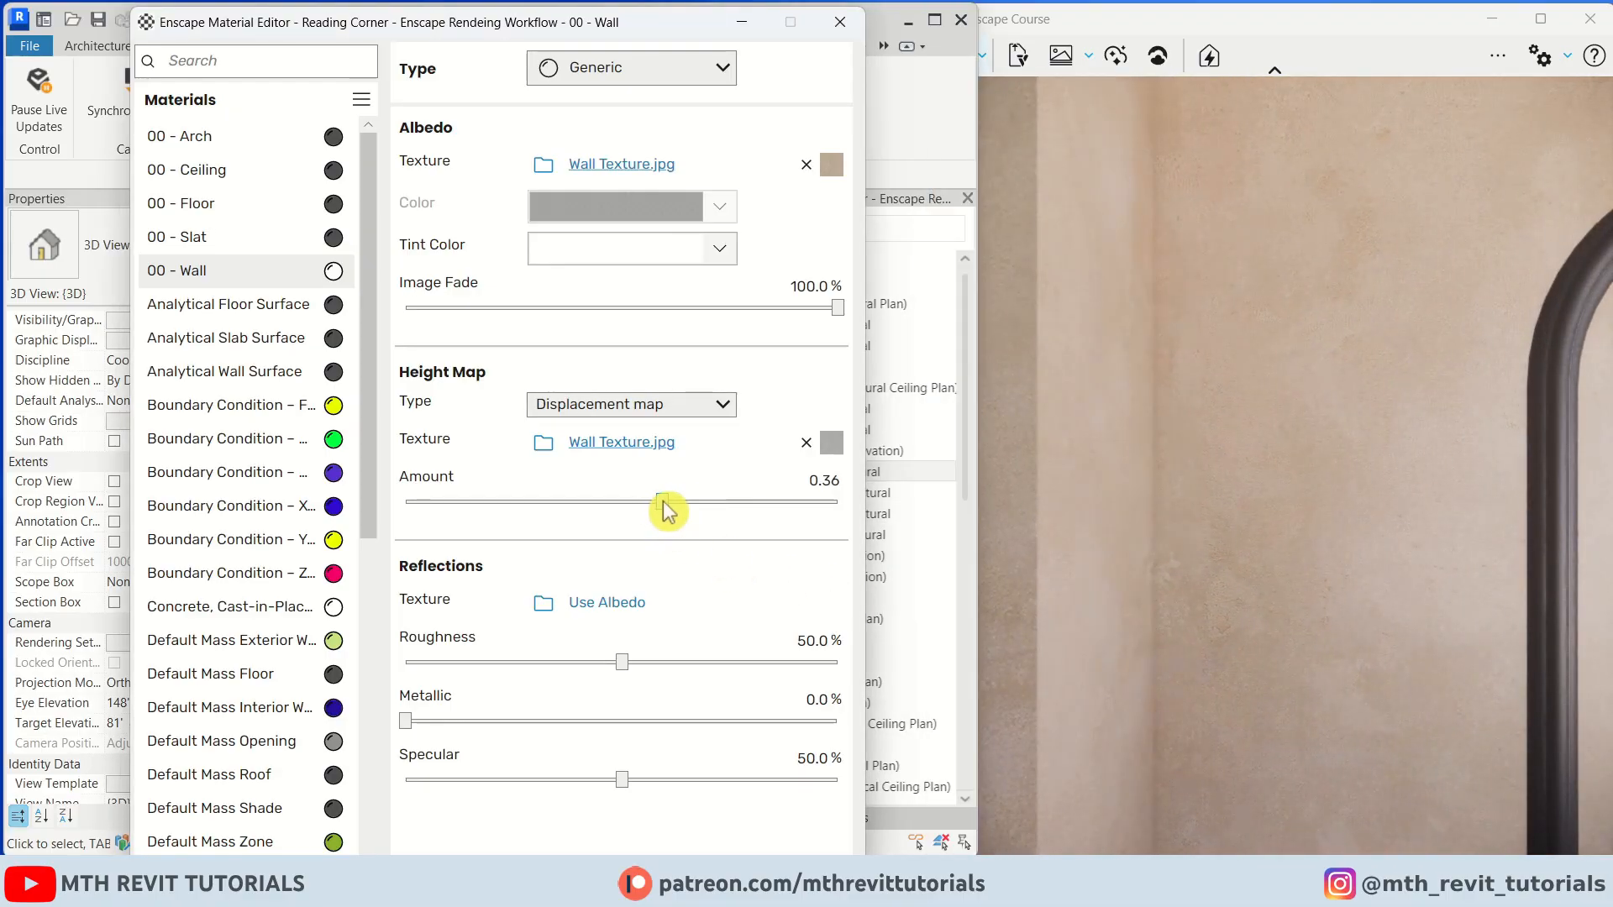
pyautogui.click(1206, 525)
pyautogui.scroll(-5, 1164, 533)
pyautogui.moveTo(1163, 533); pyautogui.dragTo(1015, 516)
pyautogui.scroll(4, 1172, 511)
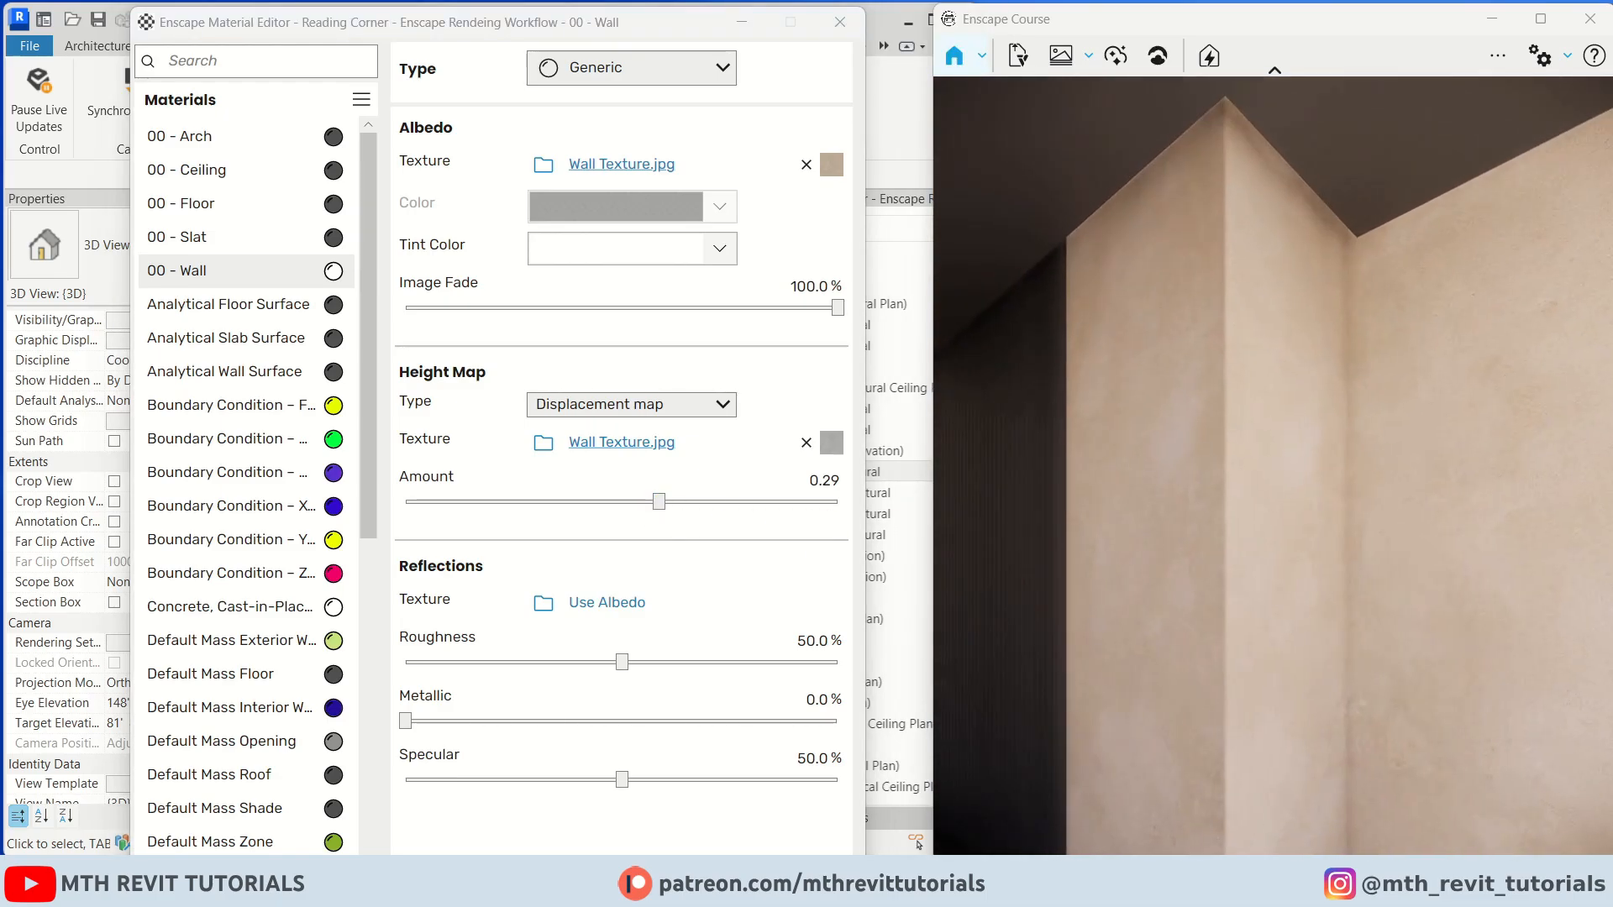
pyautogui.moveTo(1219, 505)
pyautogui.mouseDown()
pyautogui.moveTo(1126, 495)
pyautogui.moveTo(1219, 481)
pyautogui.mouseUp()
pyautogui.scroll(4, 1219, 481)
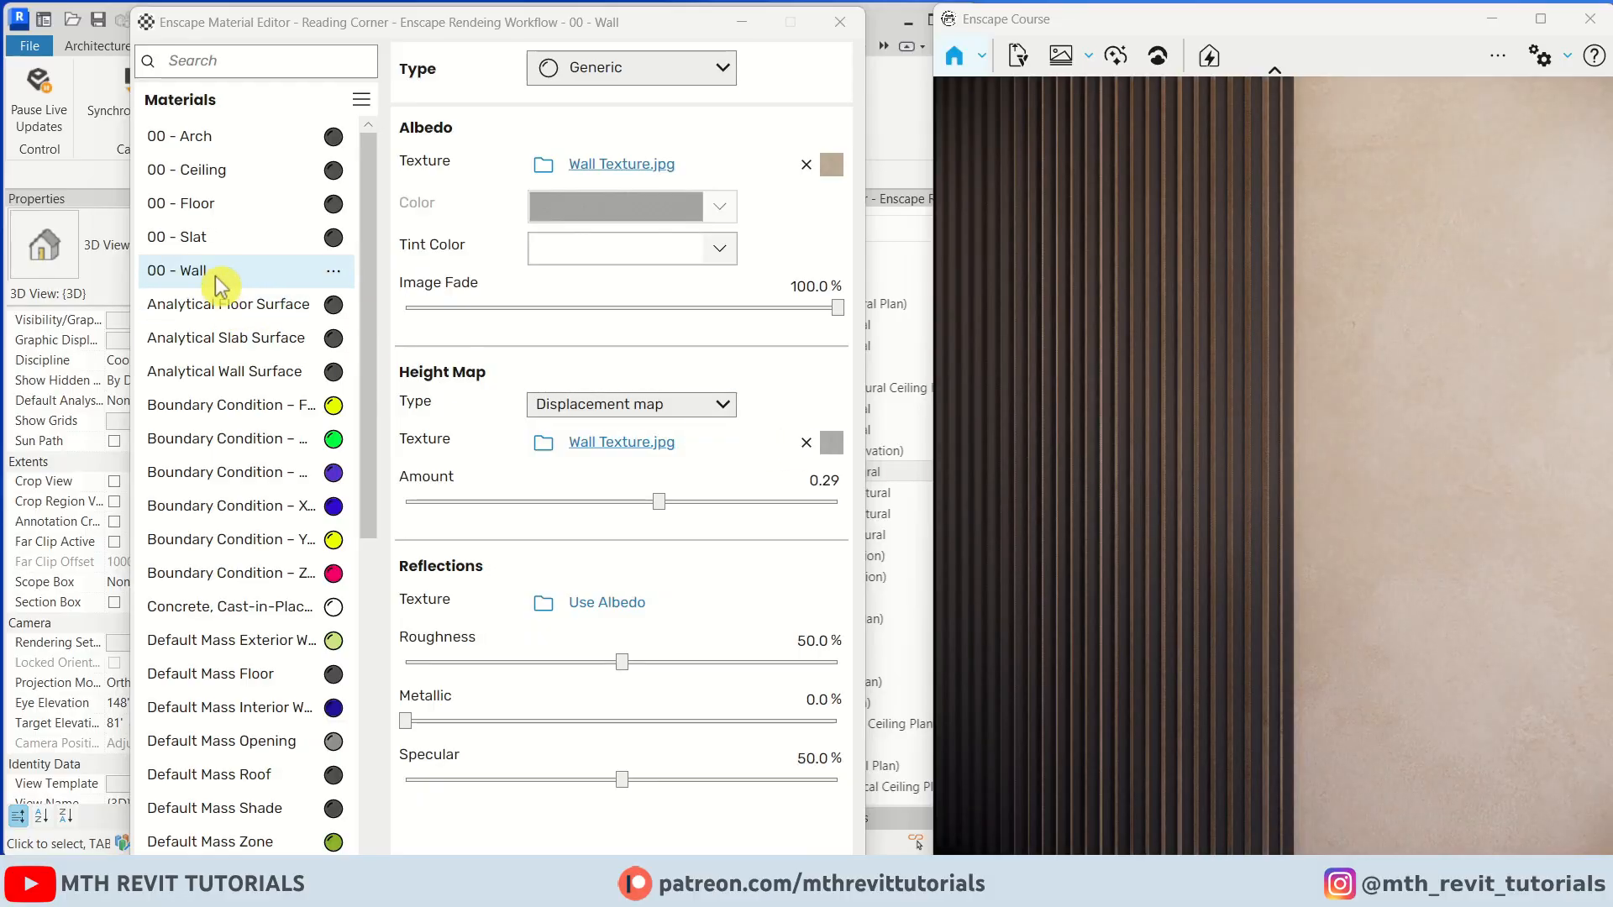
# Replace the 00 - Slat material with the Enscape Plaster 01 material from the Plaster category
pyautogui.rightClick(340, 241)
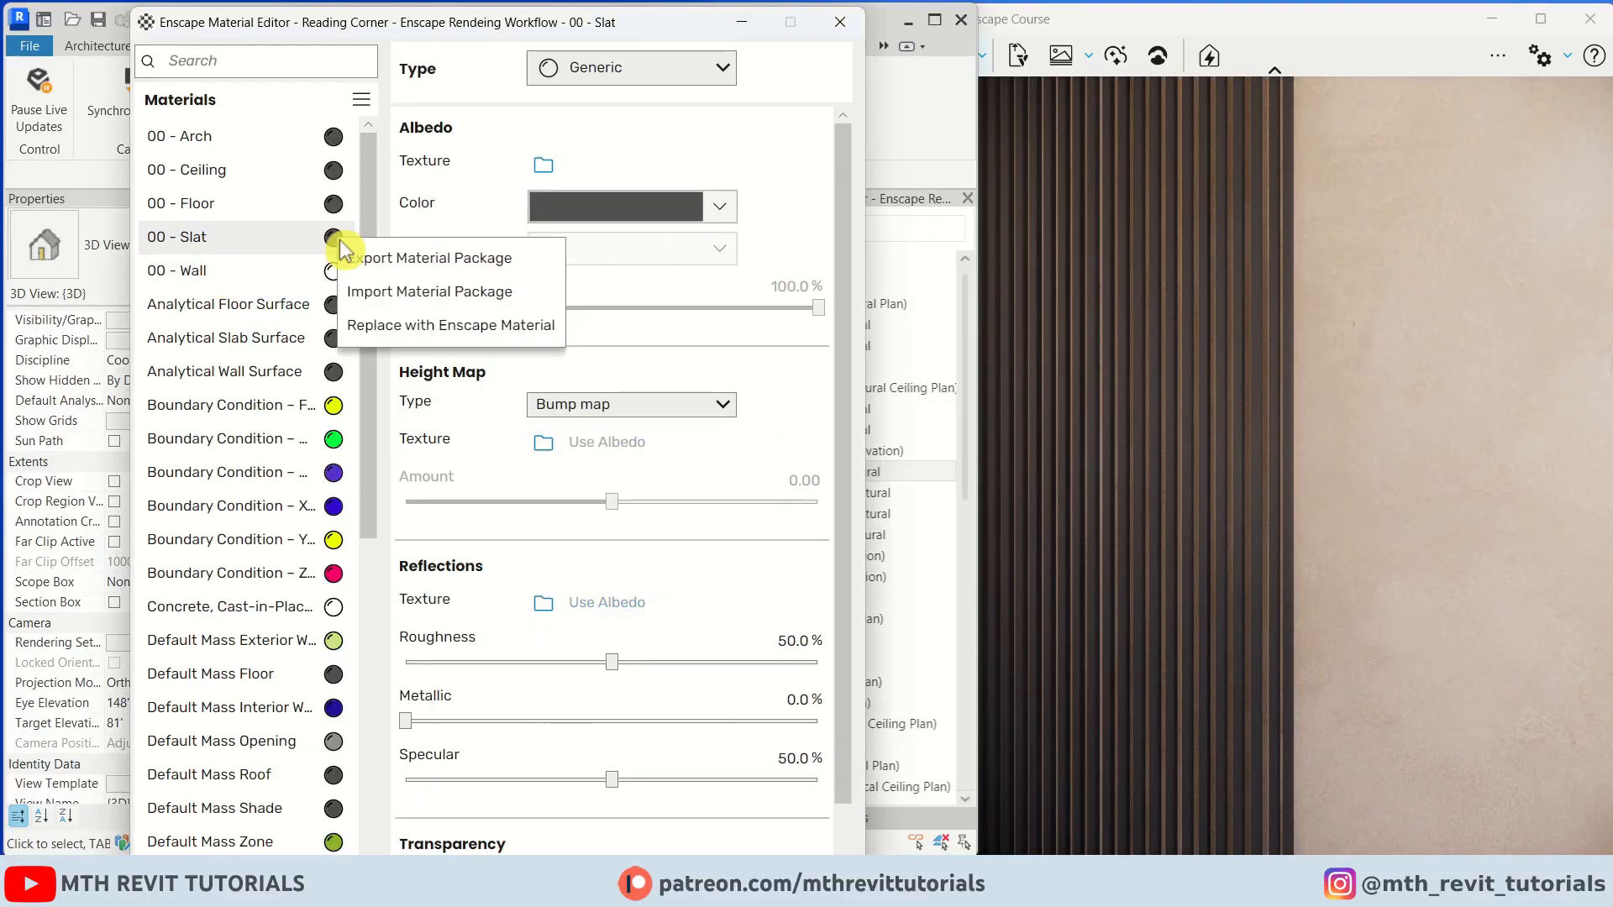
pyautogui.click(476, 327)
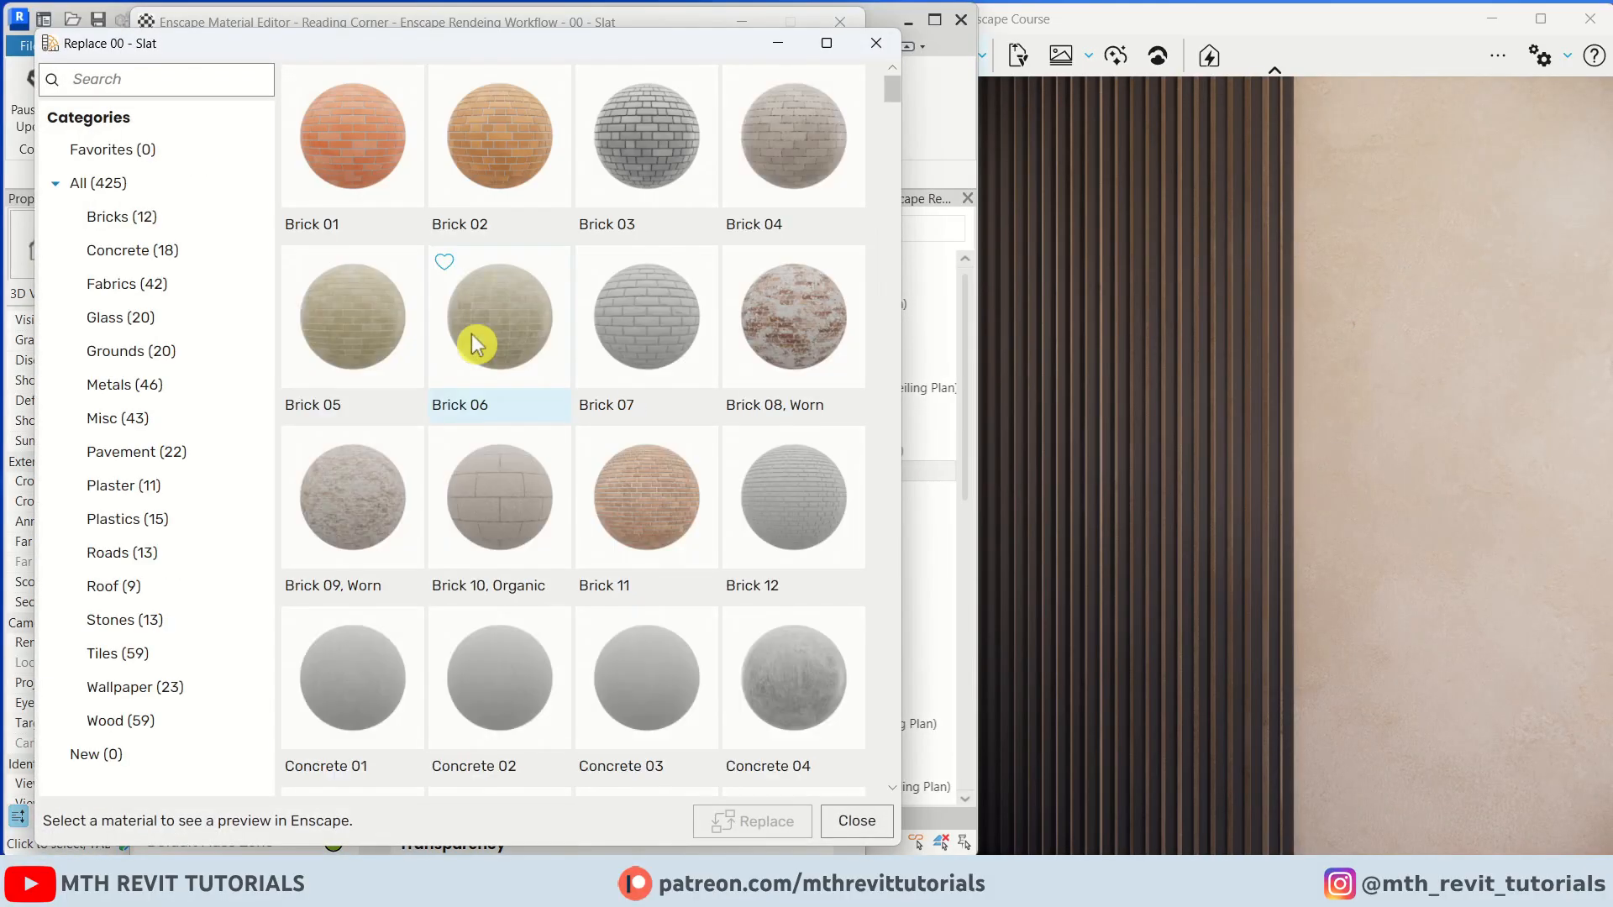
pyautogui.click(148, 499)
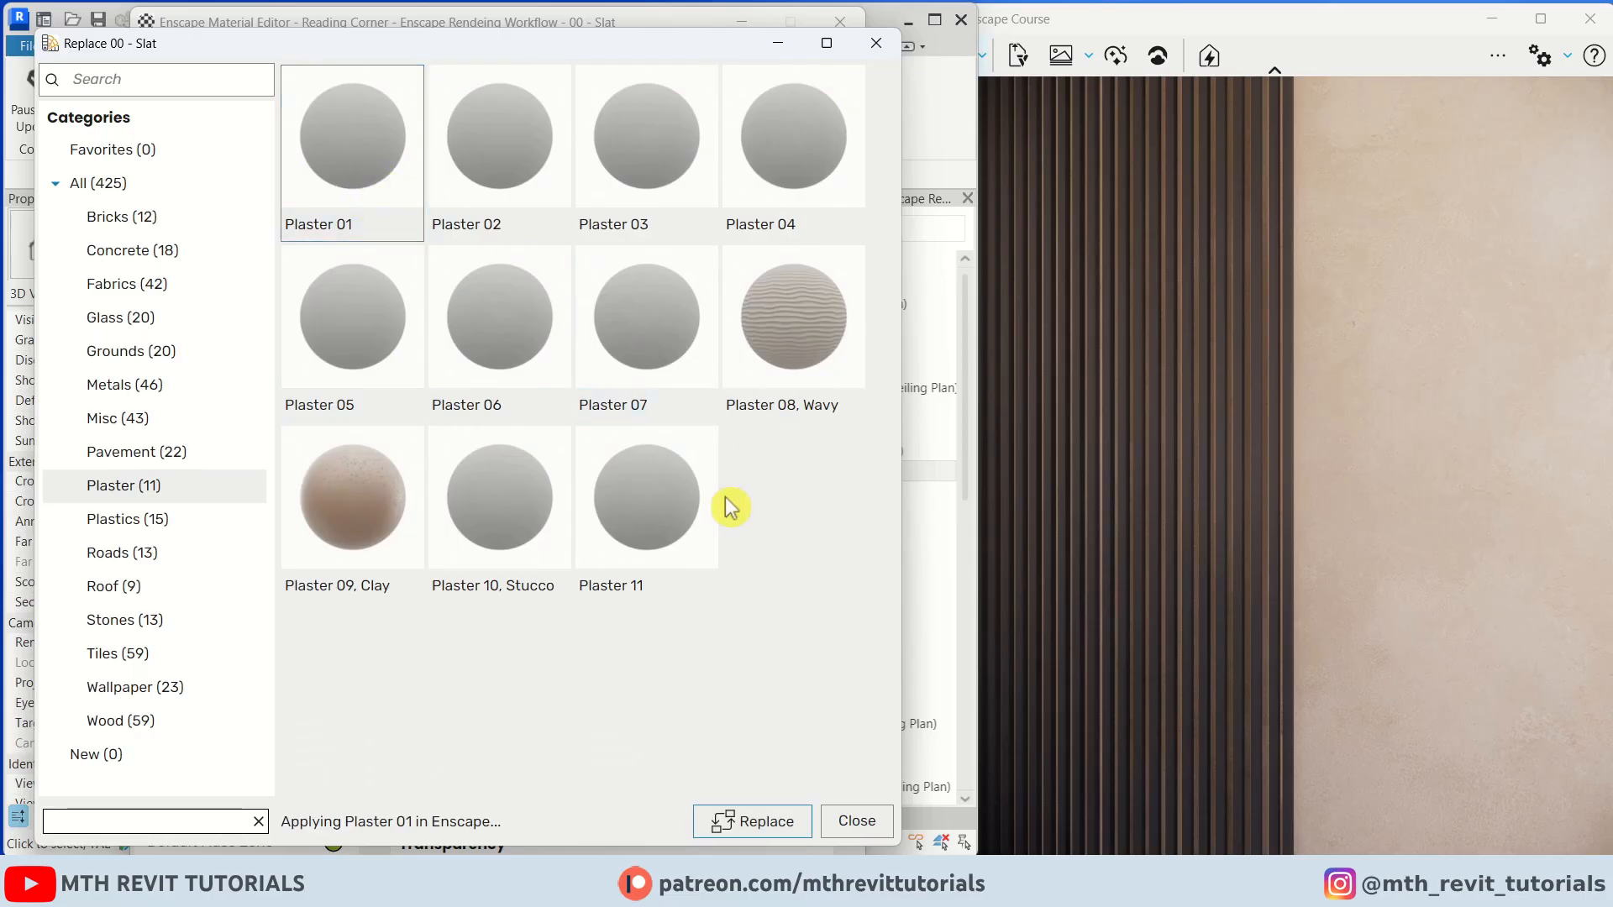
pyautogui.click(751, 820)
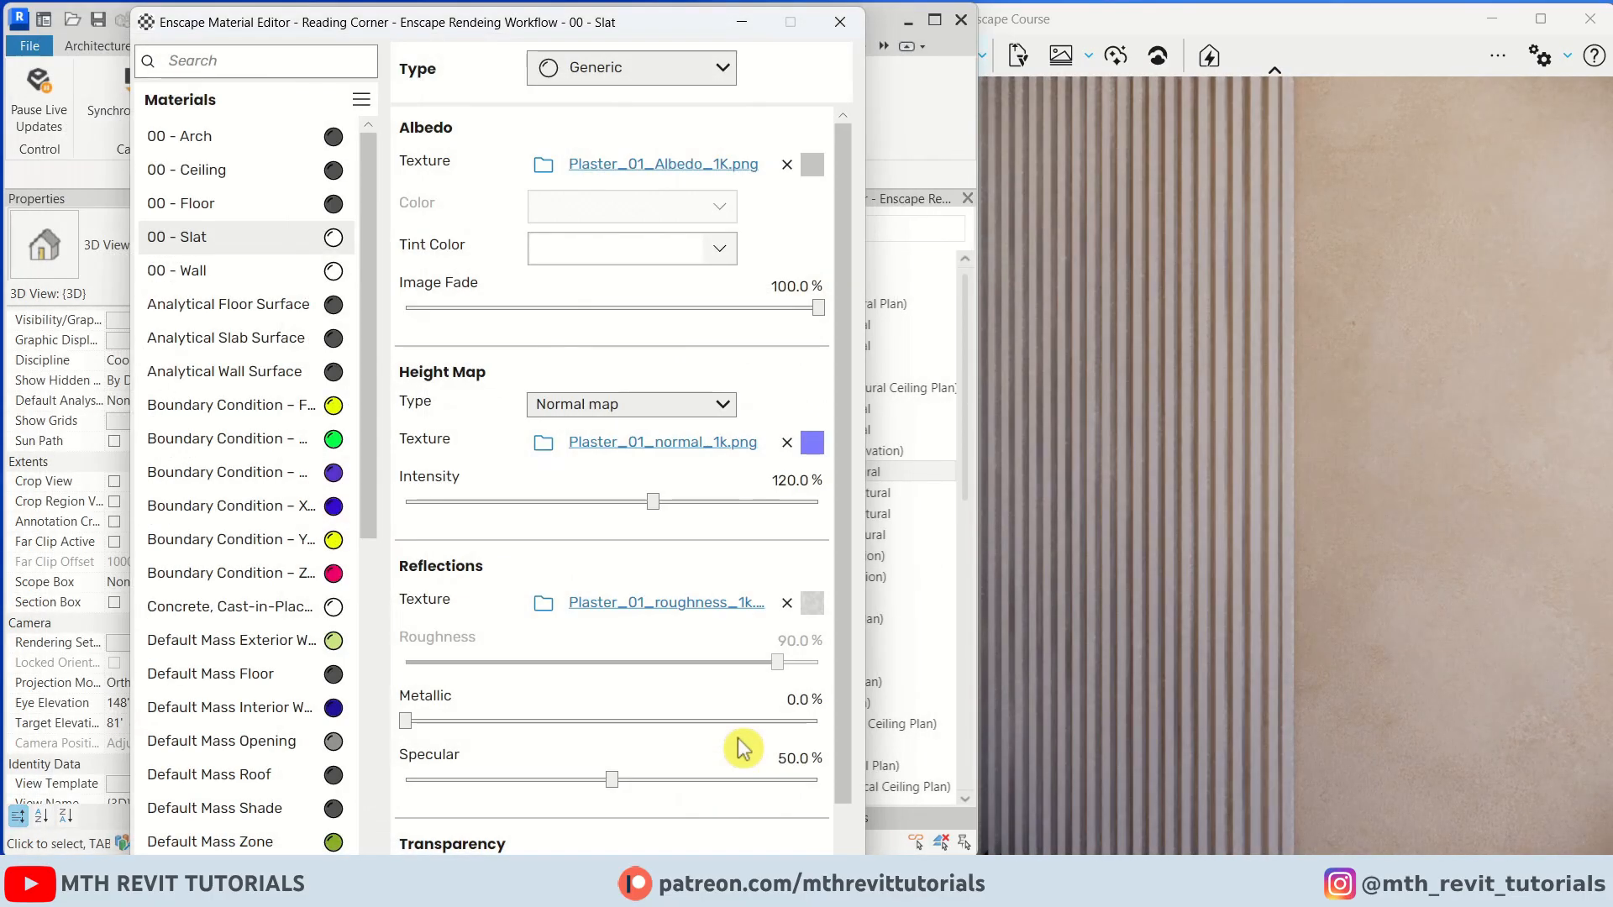
# Remove the slat material's albedo texture and set its color to a pale pinkish white
pyautogui.click(788, 166)
pyautogui.click(719, 206)
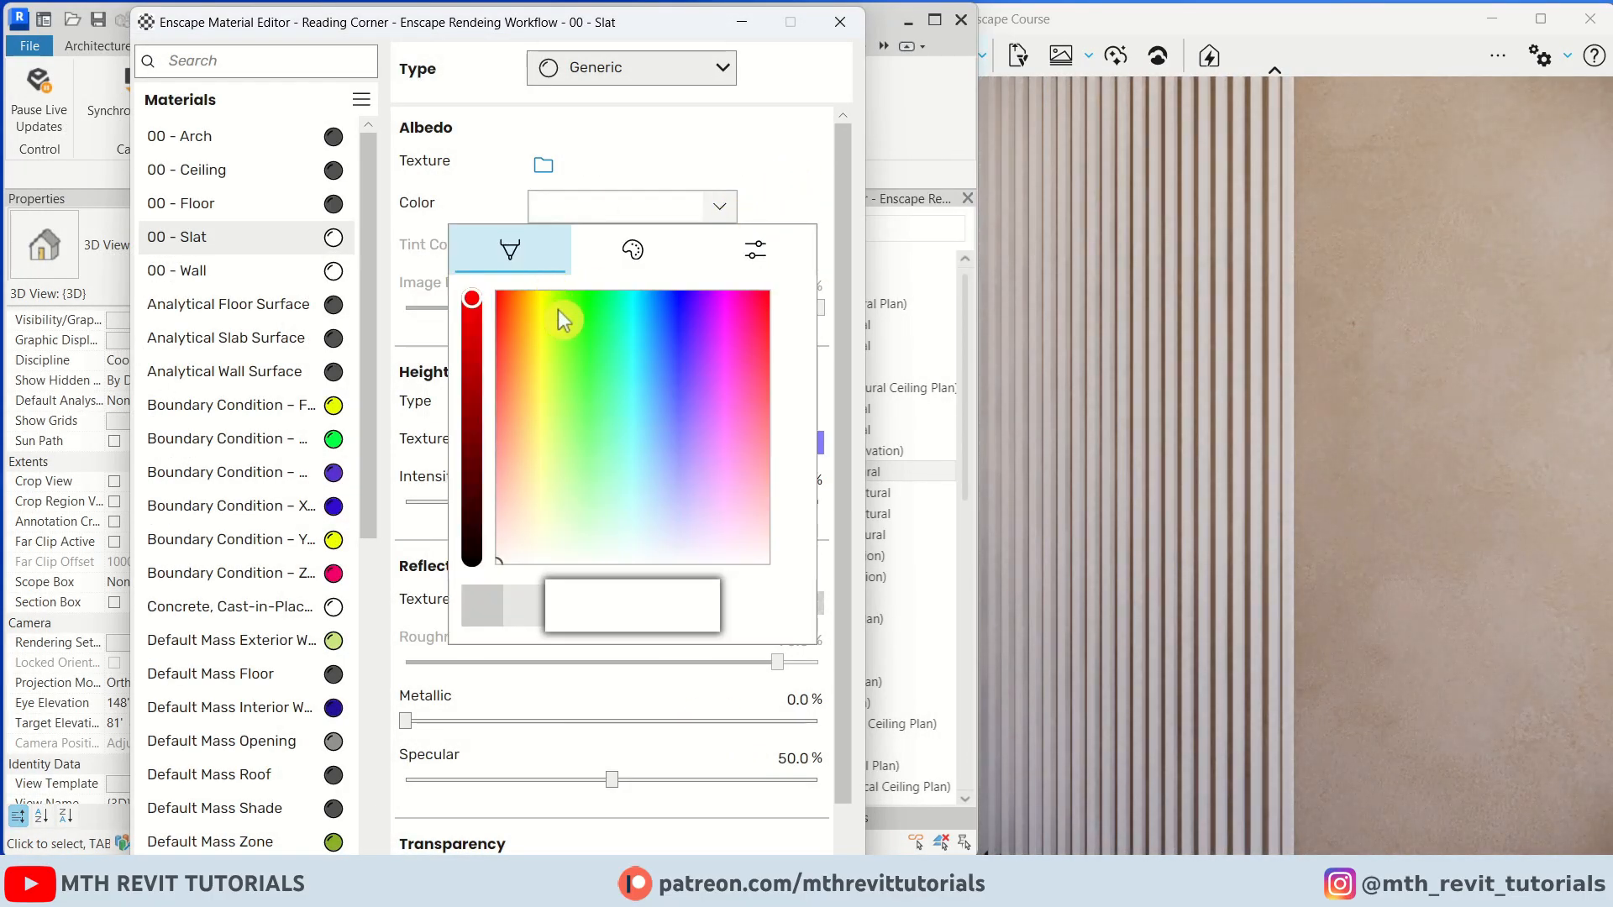
pyautogui.moveTo(516, 563)
pyautogui.mouseDown()
pyautogui.moveTo(634, 551)
pyautogui.moveTo(526, 546)
pyautogui.mouseUp()
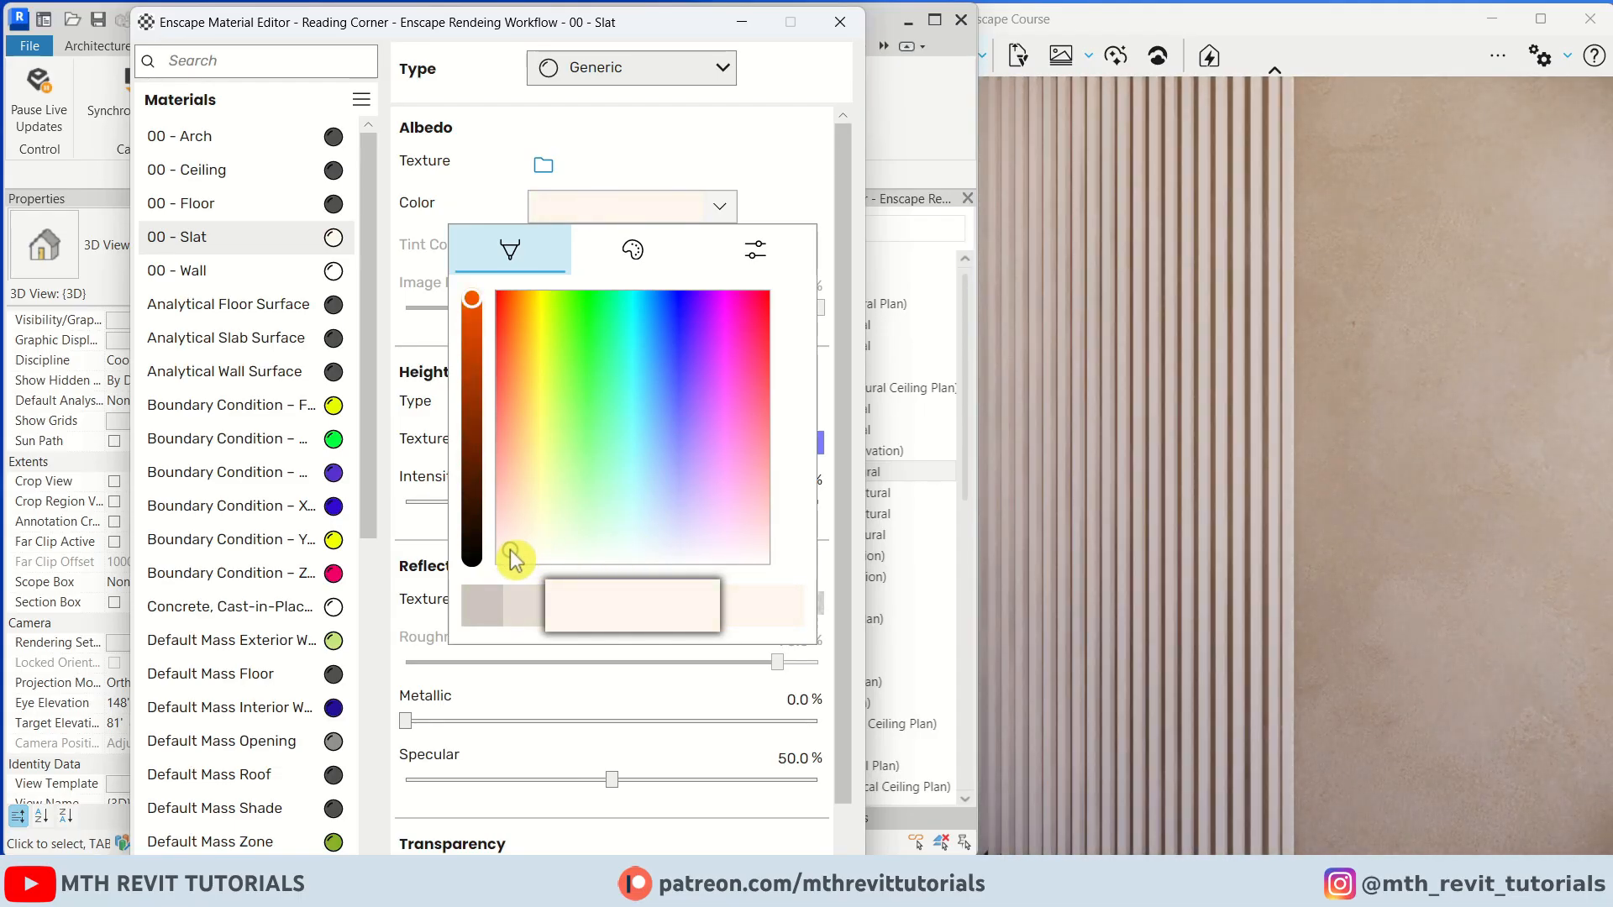
pyautogui.moveTo(499, 552); pyautogui.dragTo(515, 543)
pyautogui.click(1180, 503)
pyautogui.press('s')
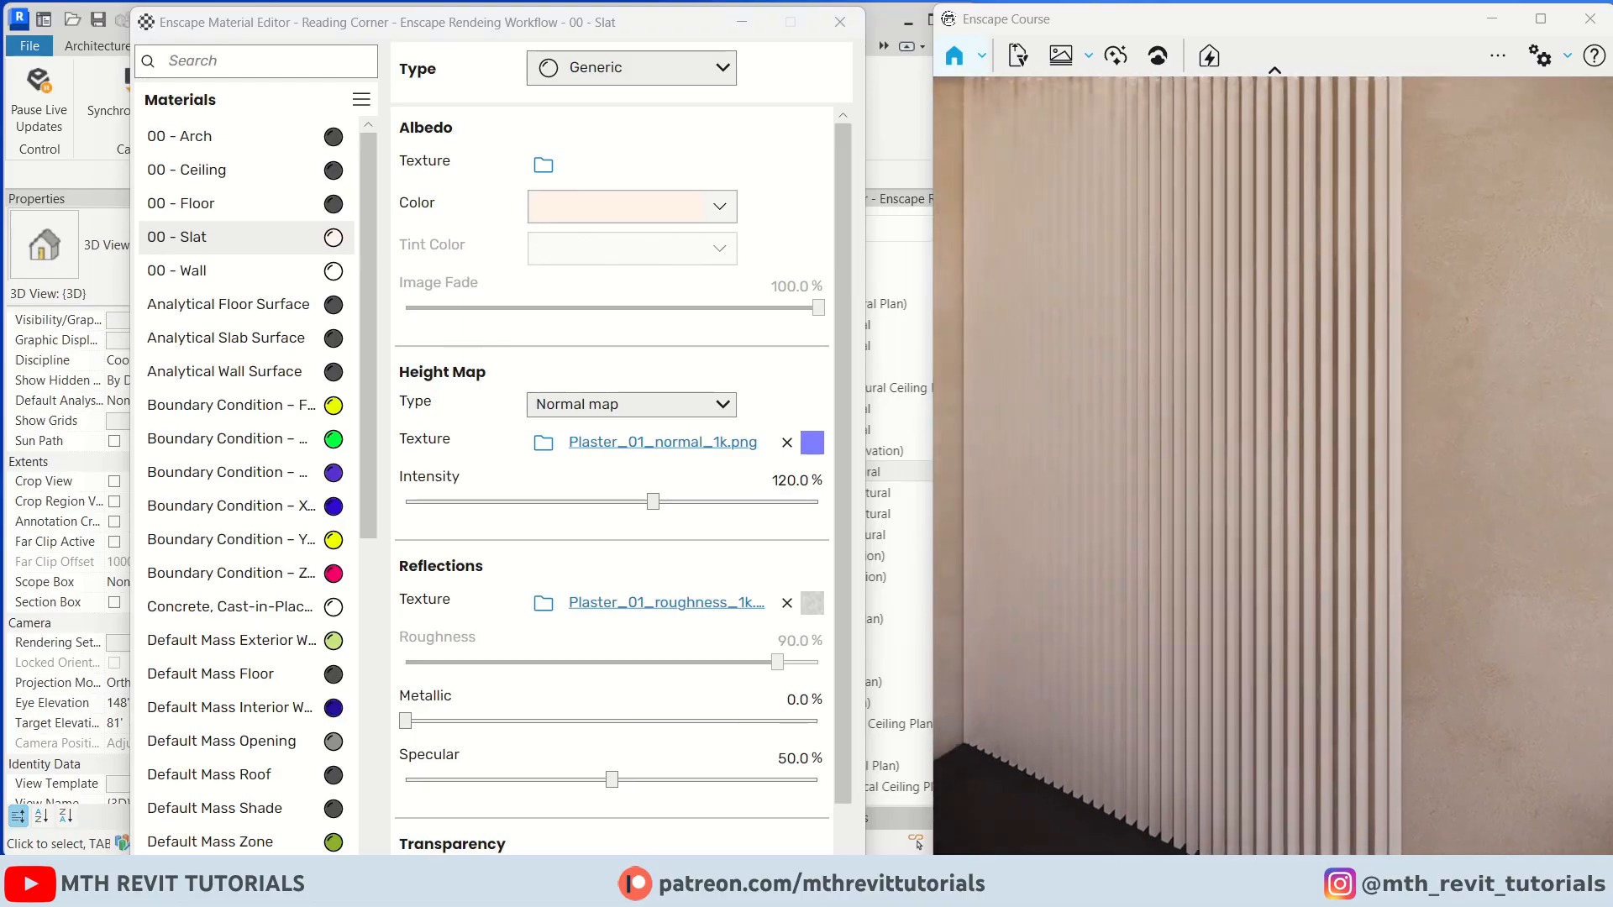
pyautogui.moveTo(1181, 503); pyautogui.dragTo(1279, 642)
# Replace the 00 - Floor material with the Enscape Wood 01, Brick Bond material
pyautogui.rightClick(340, 206)
pyautogui.click(540, 307)
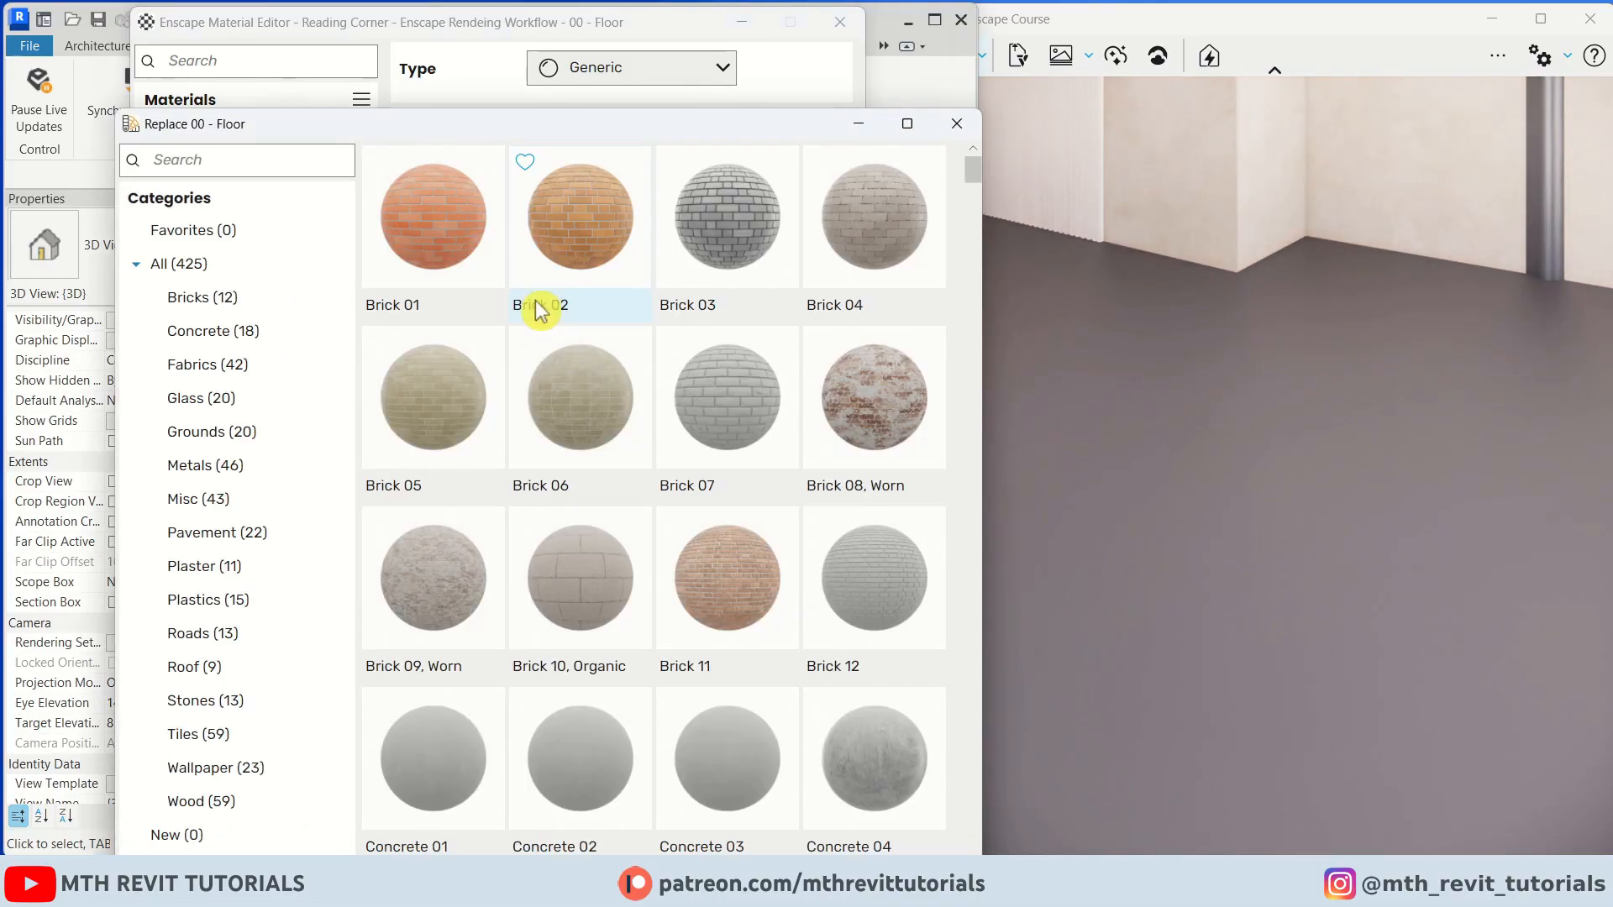
pyautogui.moveTo(450, 124); pyautogui.dragTo(412, 62)
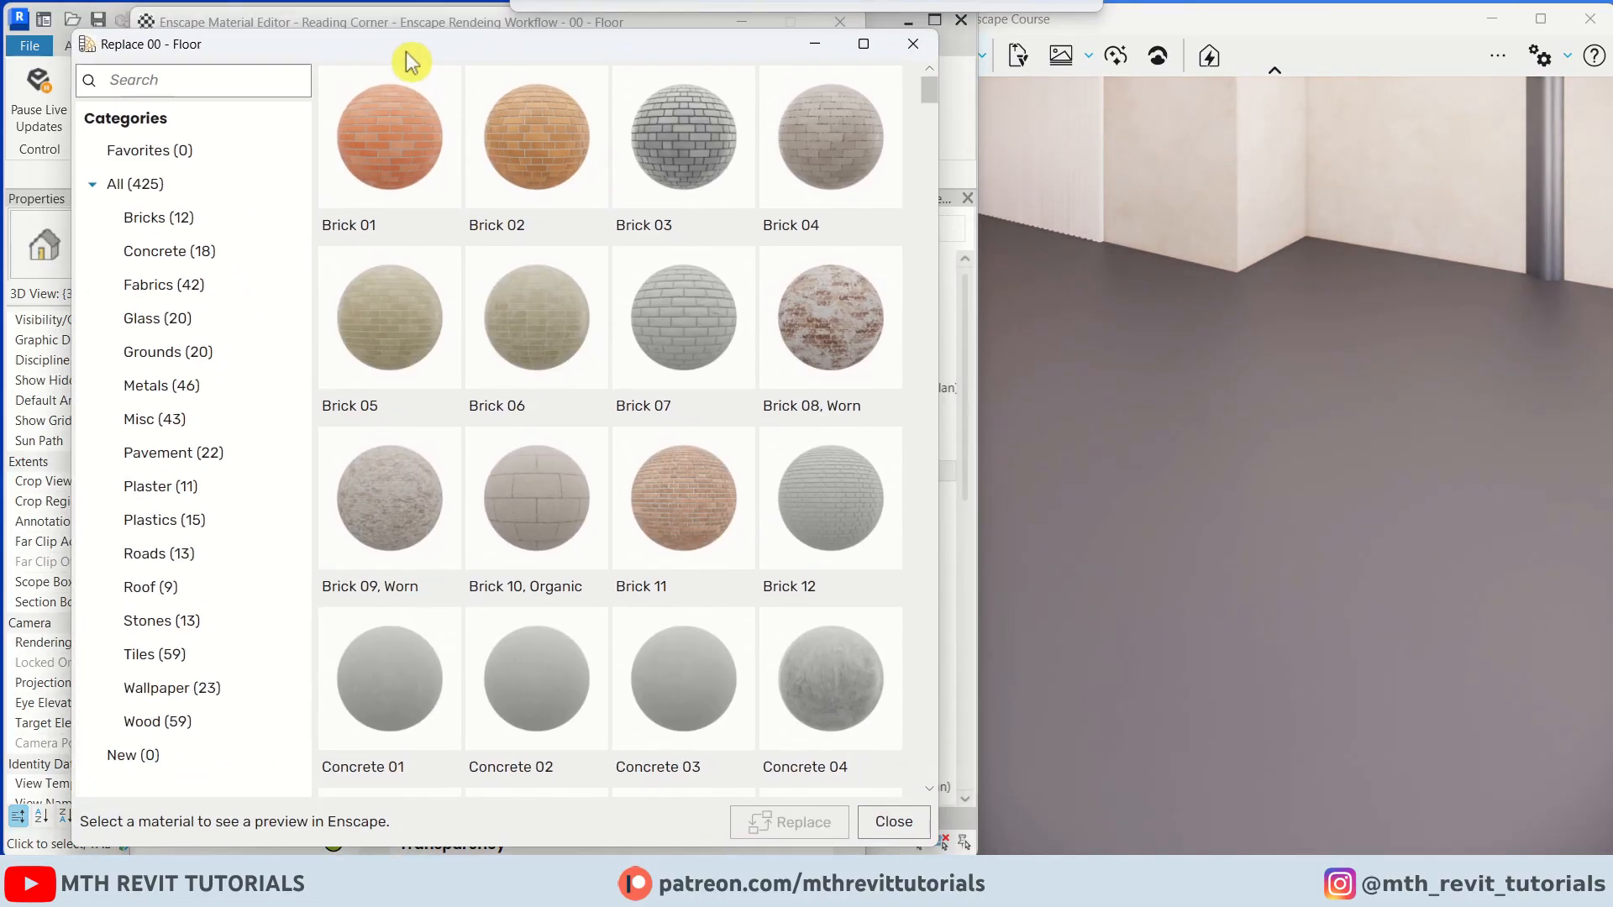
pyautogui.click(178, 728)
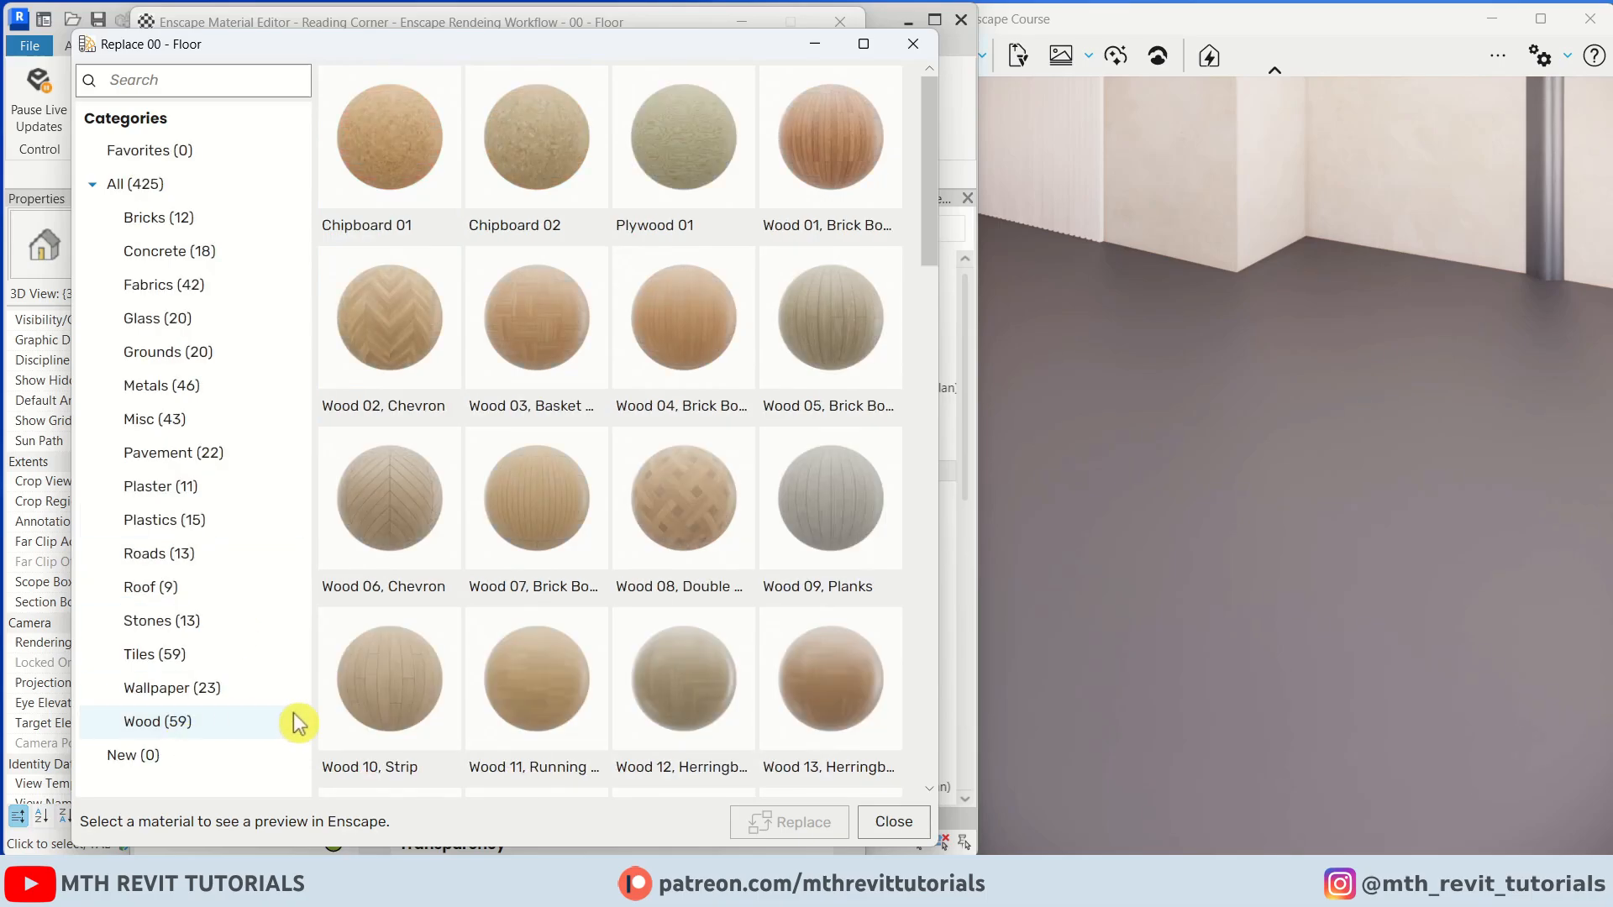
pyautogui.click(805, 189)
pyautogui.click(1170, 289)
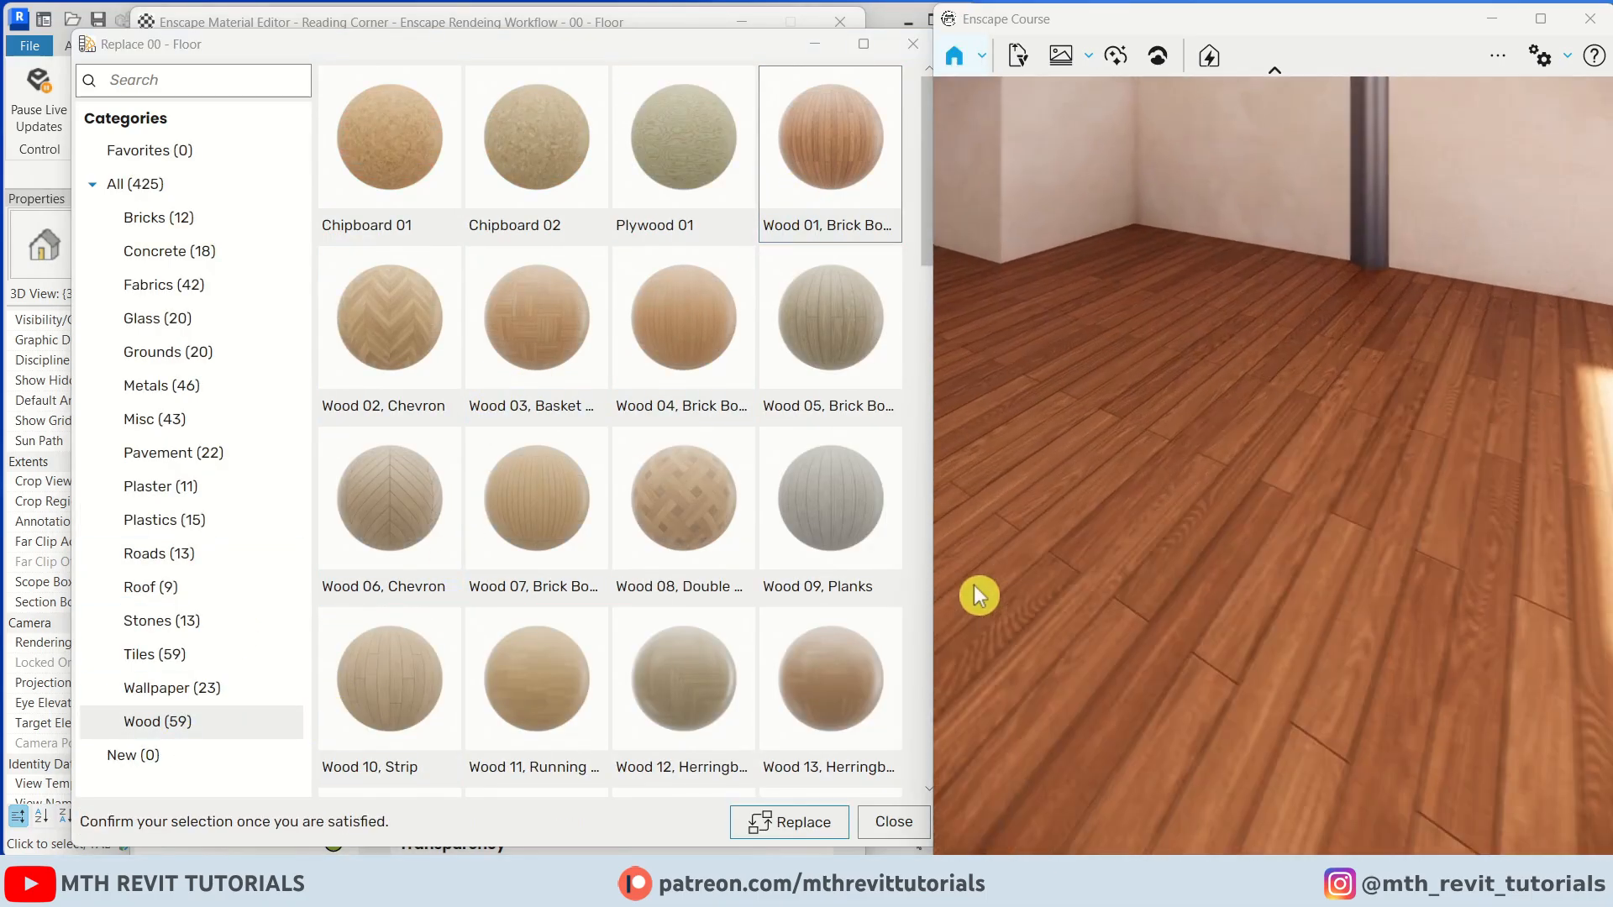
pyautogui.moveTo(980, 596); pyautogui.dragTo(1201, 420)
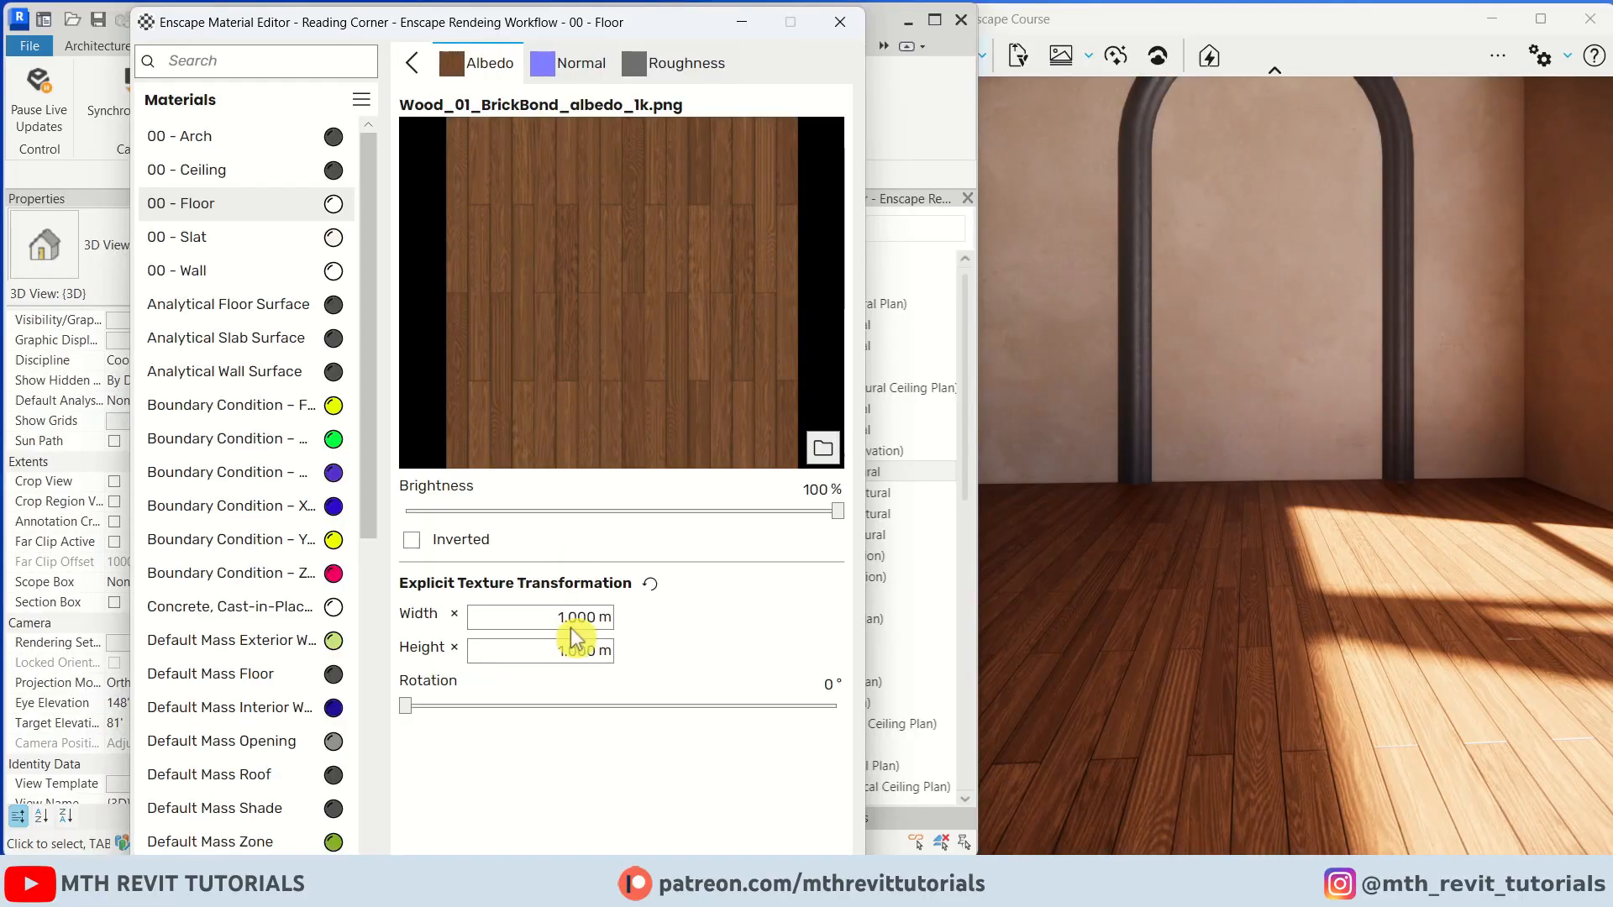
# Set the floor's albedo texture width and height to 1.4 m
pyautogui.write('4')
pyautogui.moveTo(568, 653); pyautogui.dragTo(672, 660)
pyautogui.write('4')
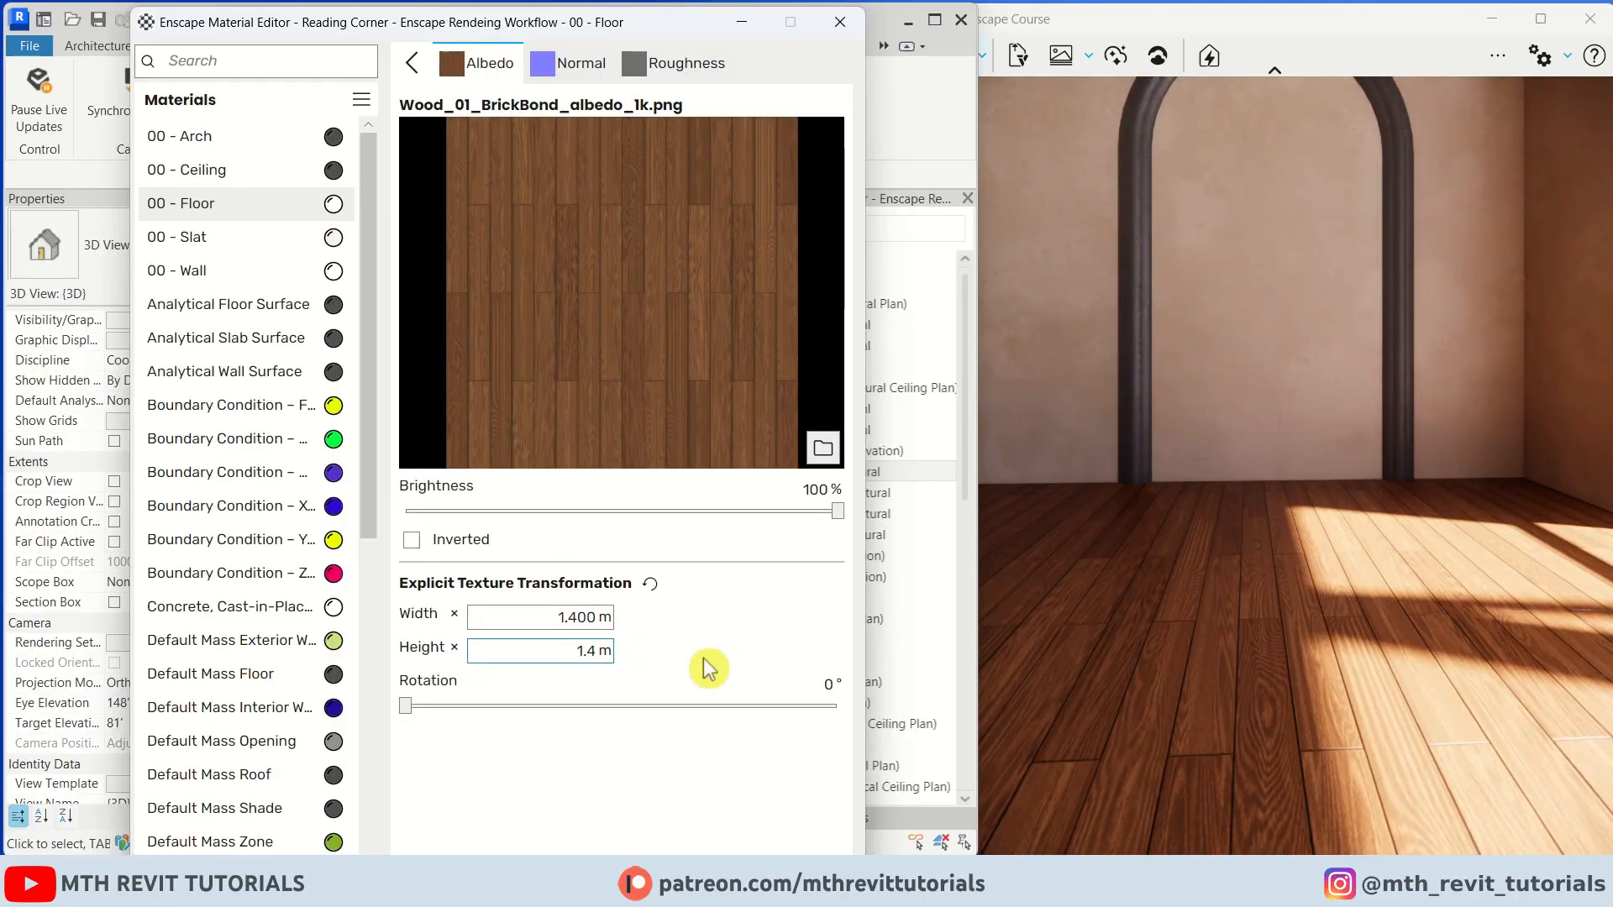
pyautogui.click(1386, 665)
pyautogui.moveTo(1357, 639); pyautogui.dragTo(1325, 619)
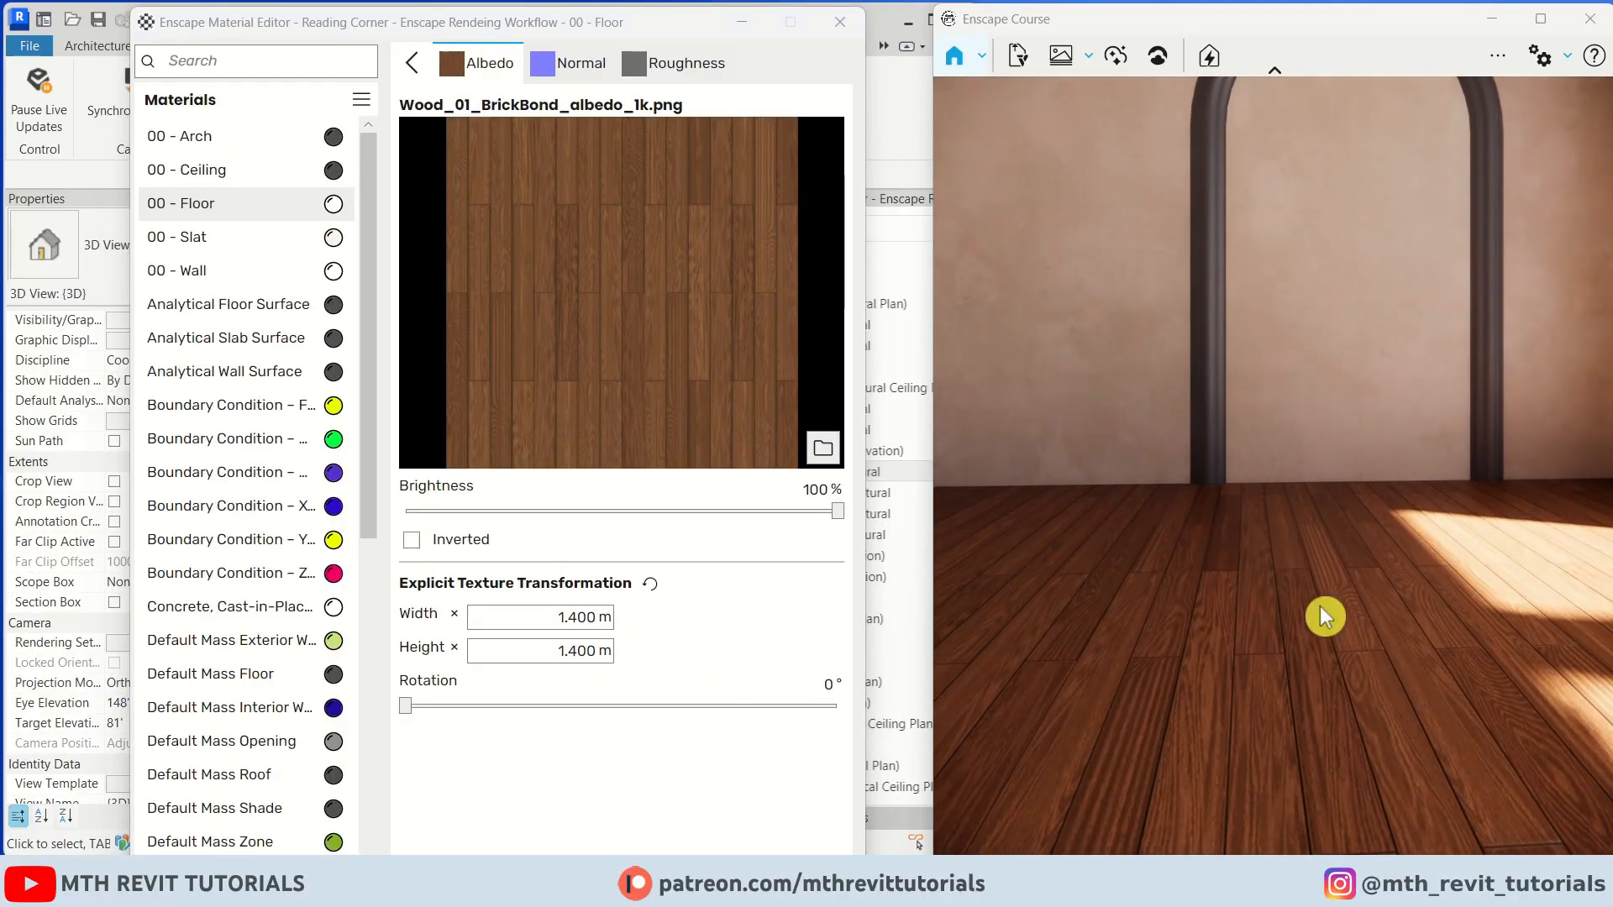
pyautogui.click(411, 63)
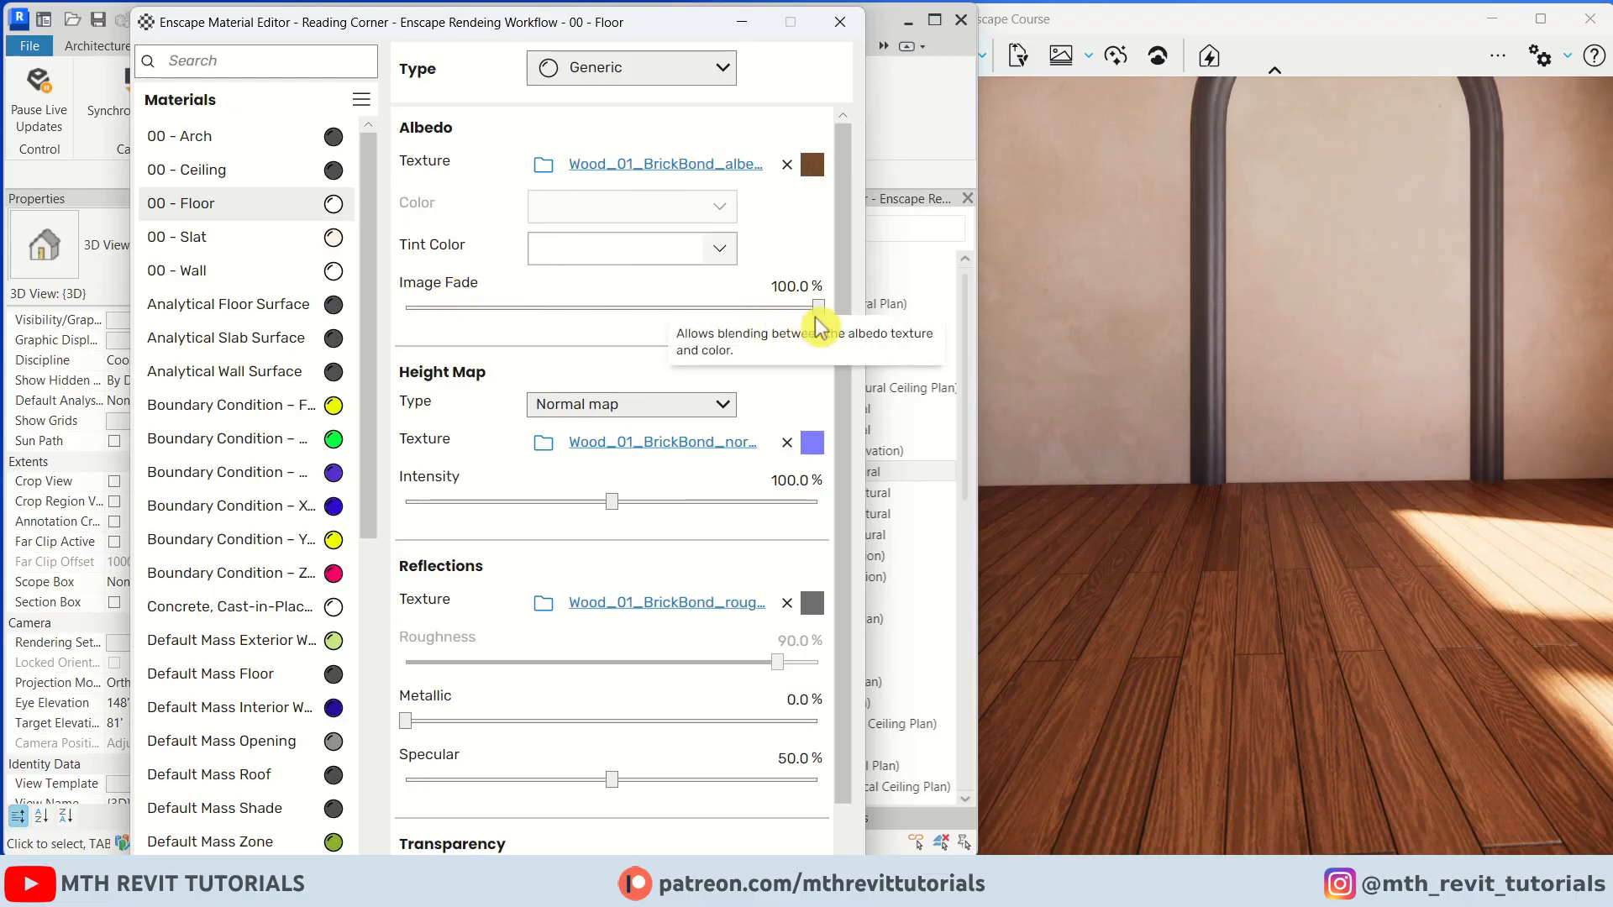
# Reduce the floor material's albedo image fade slightly
pyautogui.moveTo(802, 313); pyautogui.dragTo(775, 312)
pyautogui.moveTo(1402, 461); pyautogui.dragTo(1193, 378)
pyautogui.moveTo(1344, 547); pyautogui.dragTo(1235, 513)
# Replace the 00 - Ceiling material with the Enscape Plaster 01 material
pyautogui.rightClick(332, 174)
pyautogui.click(445, 262)
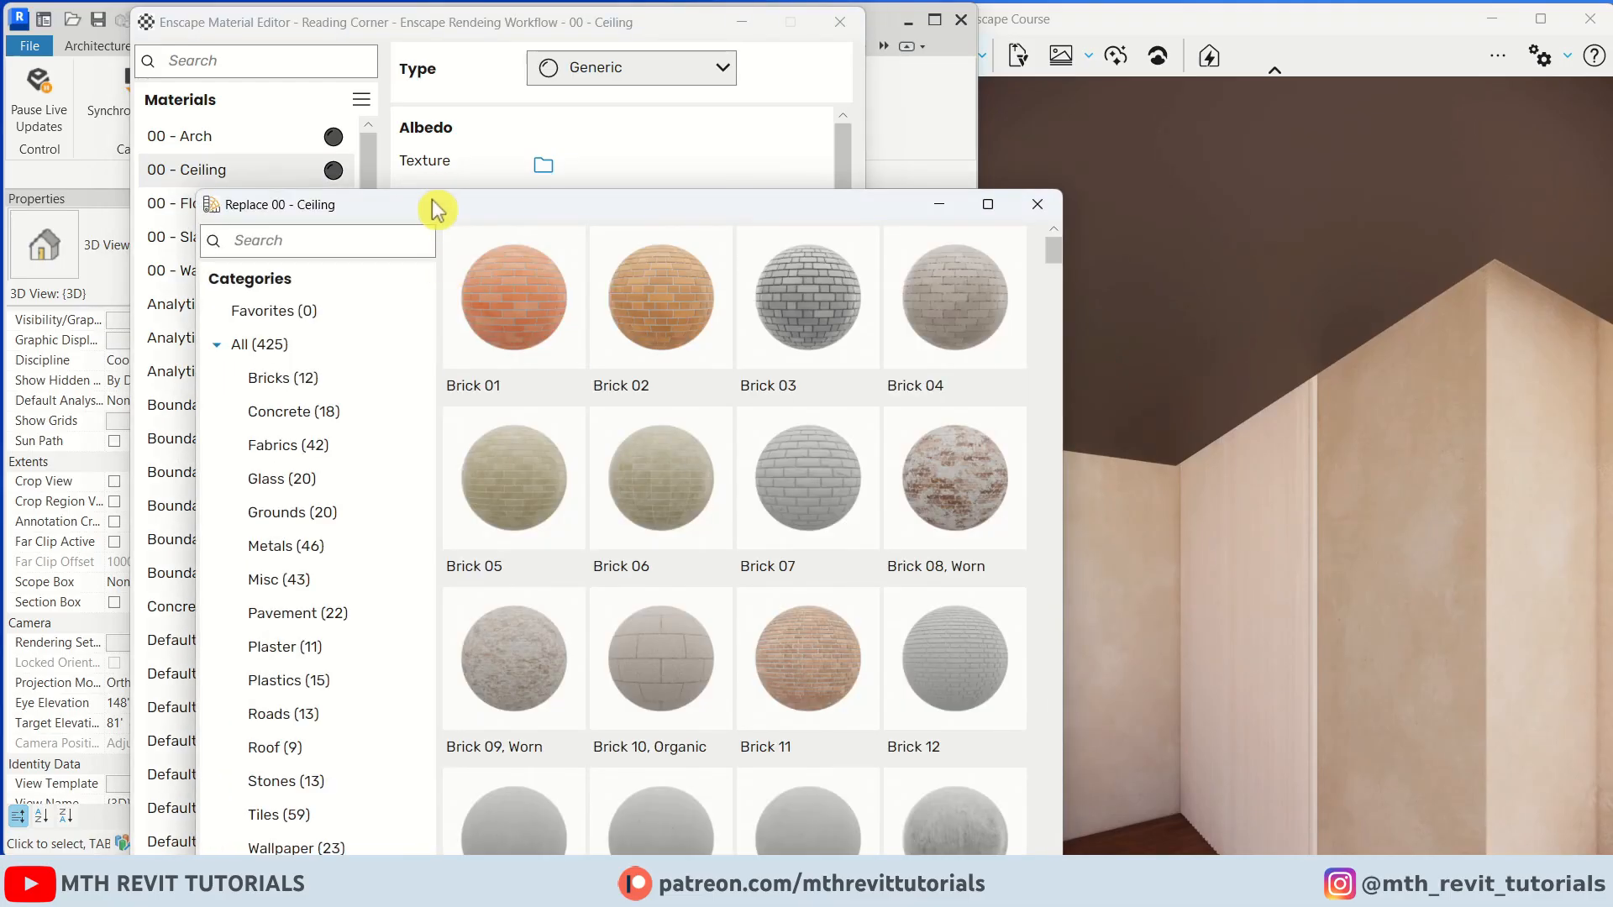
pyautogui.click(252, 496)
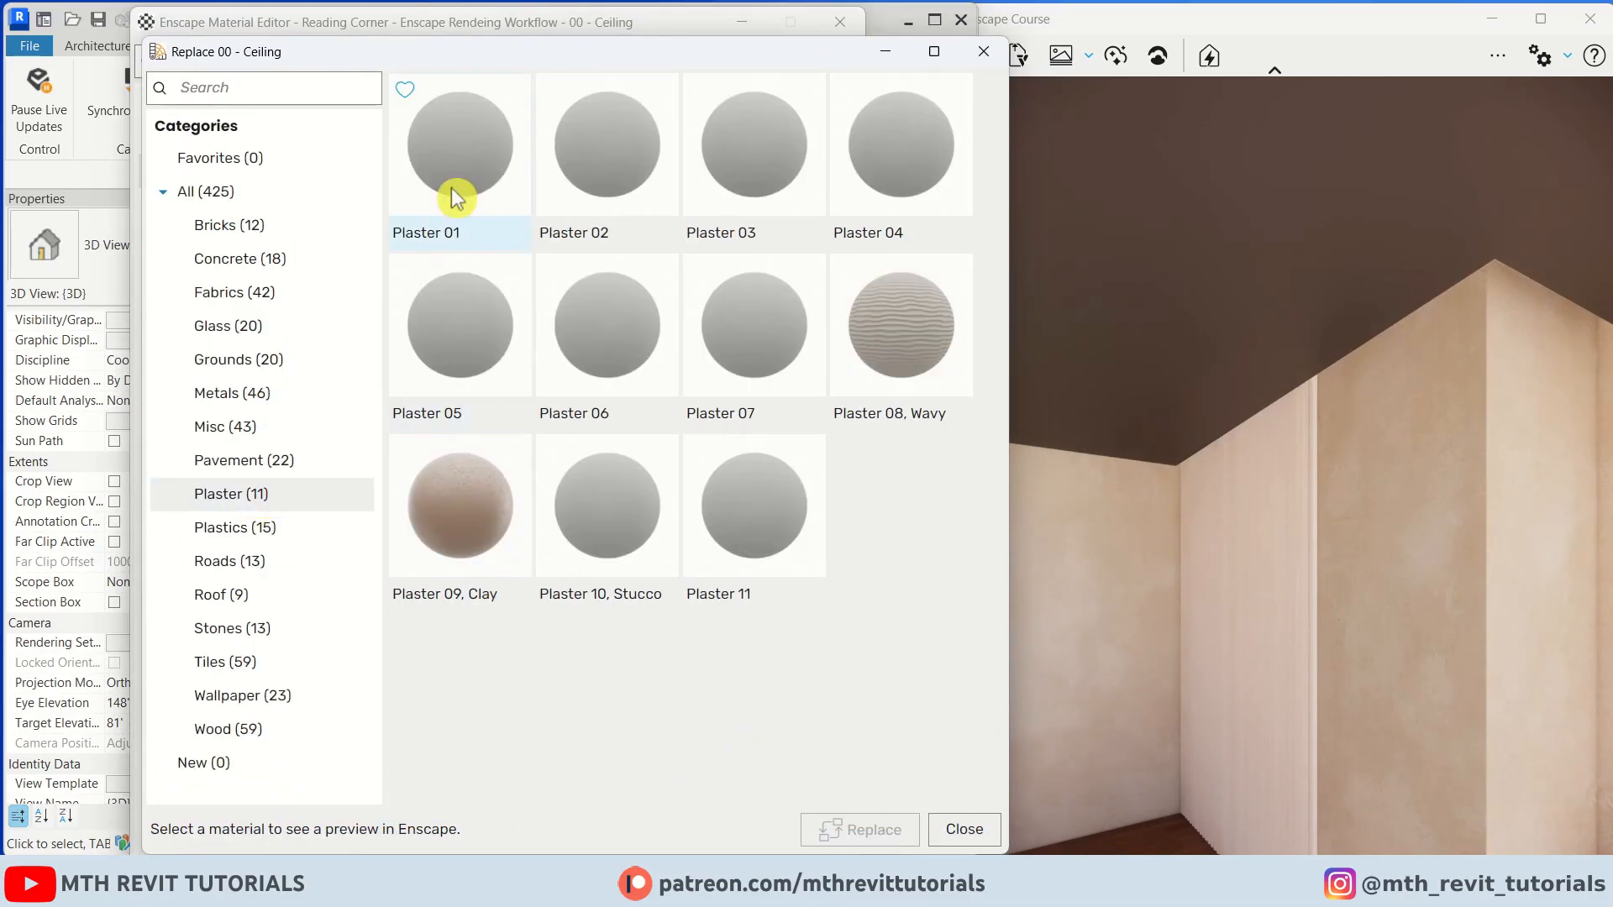
pyautogui.click(465, 177)
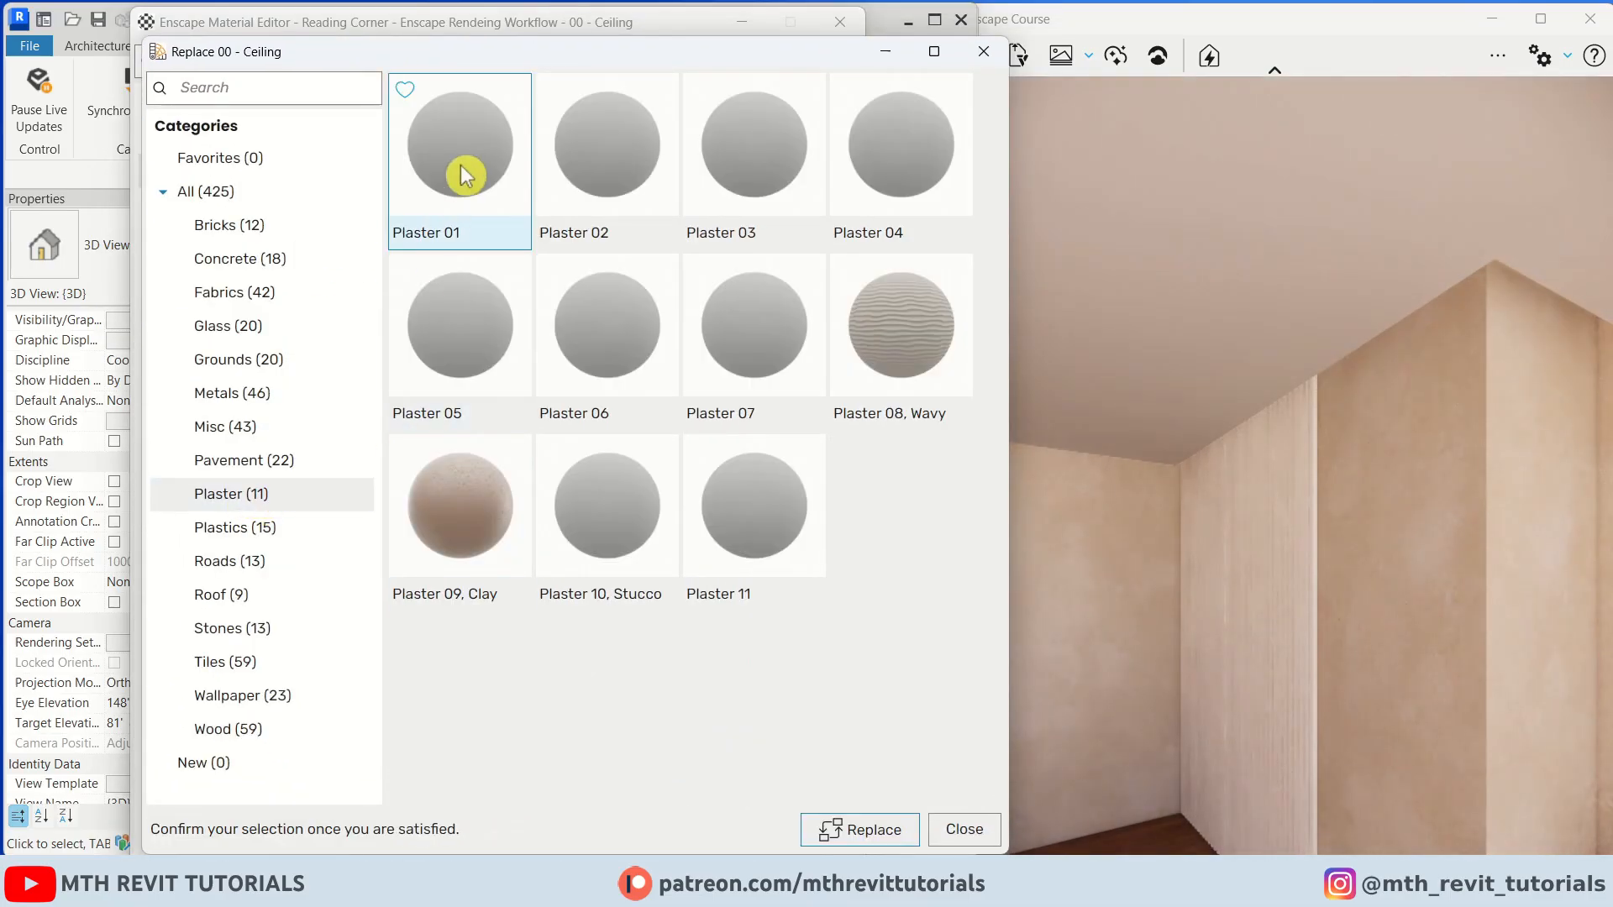
pyautogui.click(852, 840)
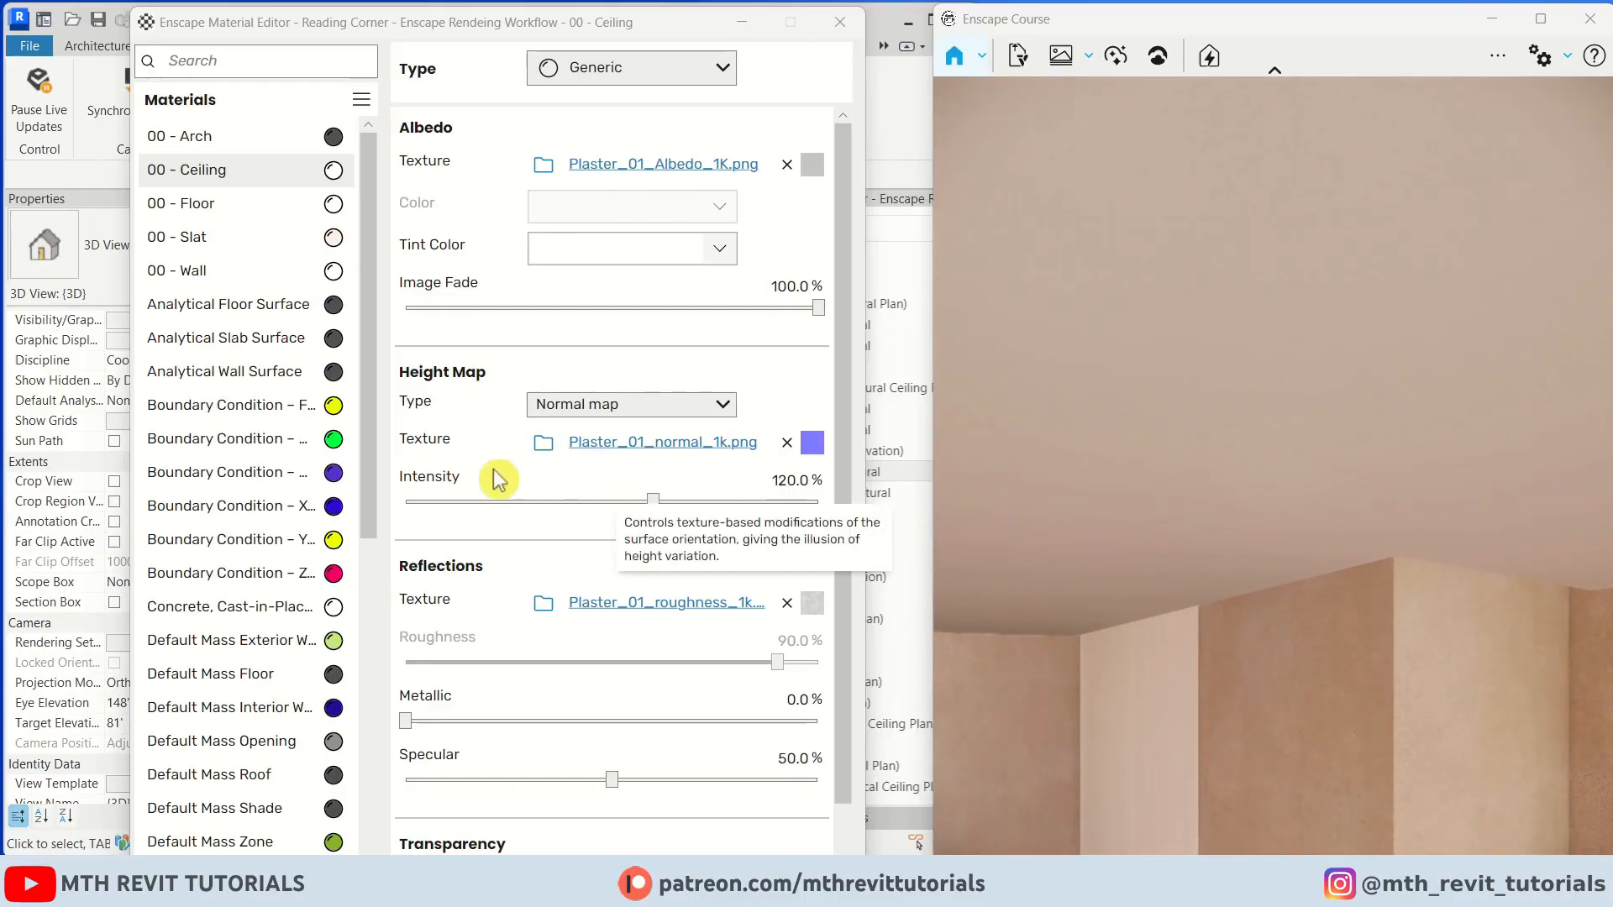
# Set the ceiling's height map type to Displacement map with an amount of about 0.18
pyautogui.click(630, 404)
pyautogui.click(658, 483)
pyautogui.moveTo(752, 502); pyautogui.dragTo(652, 511)
pyautogui.click(1310, 391)
pyautogui.click(1352, 384)
pyautogui.moveTo(1260, 420); pyautogui.dragTo(1336, 622)
pyautogui.moveTo(1193, 454); pyautogui.dragTo(1245, 375)
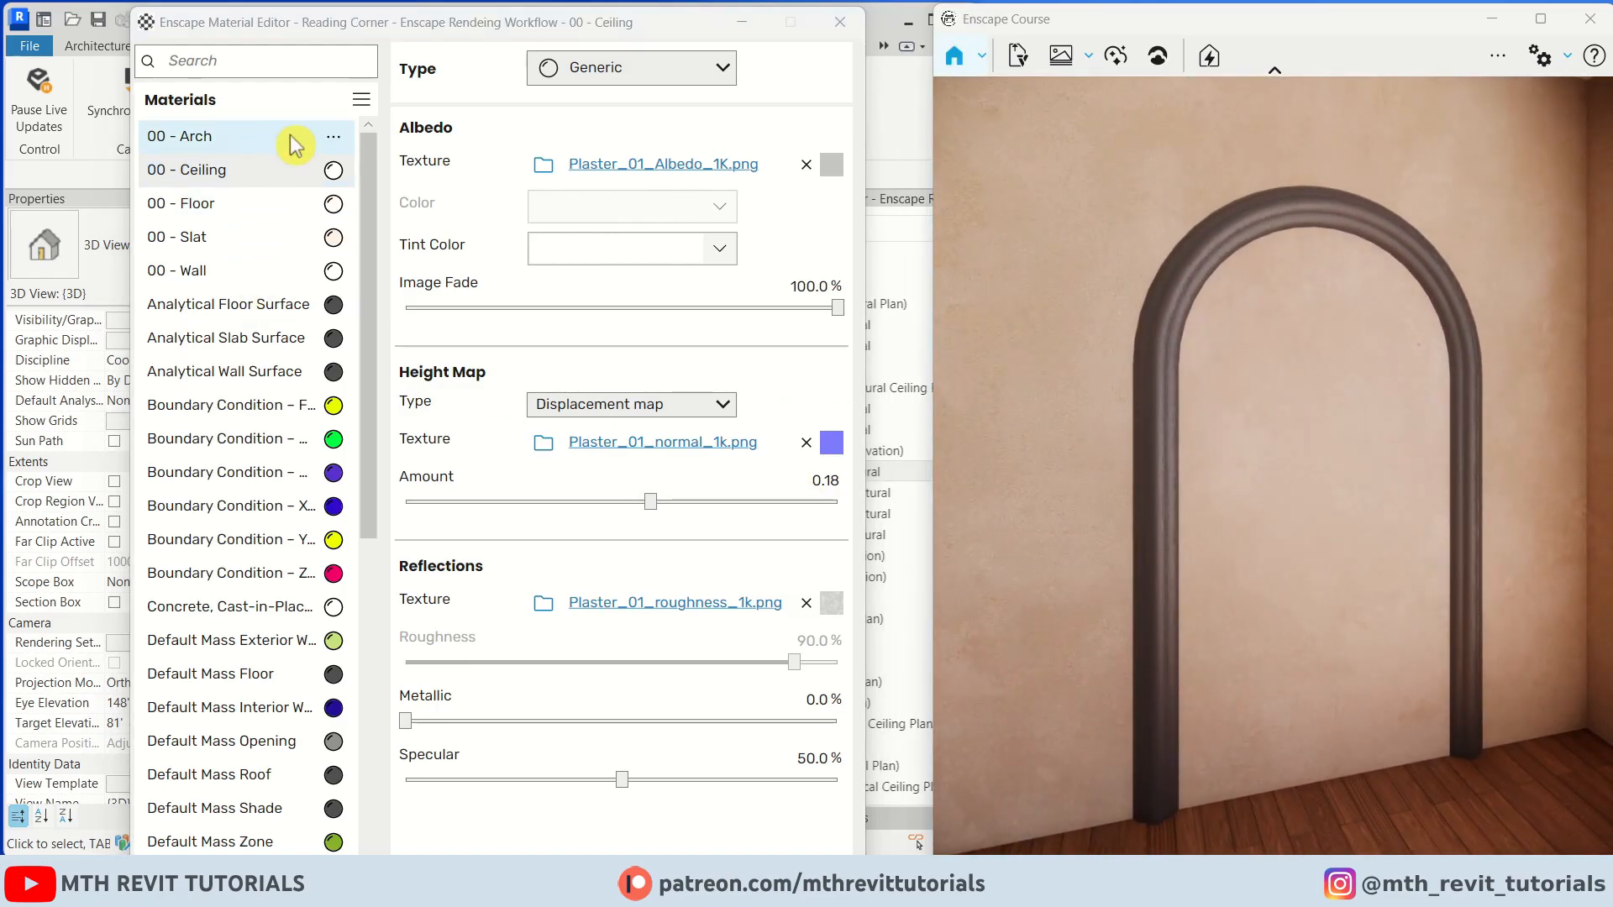
# Replace the 00 - Arch material with the Enscape Plaster 01 material
pyautogui.click(334, 137)
pyautogui.click(424, 223)
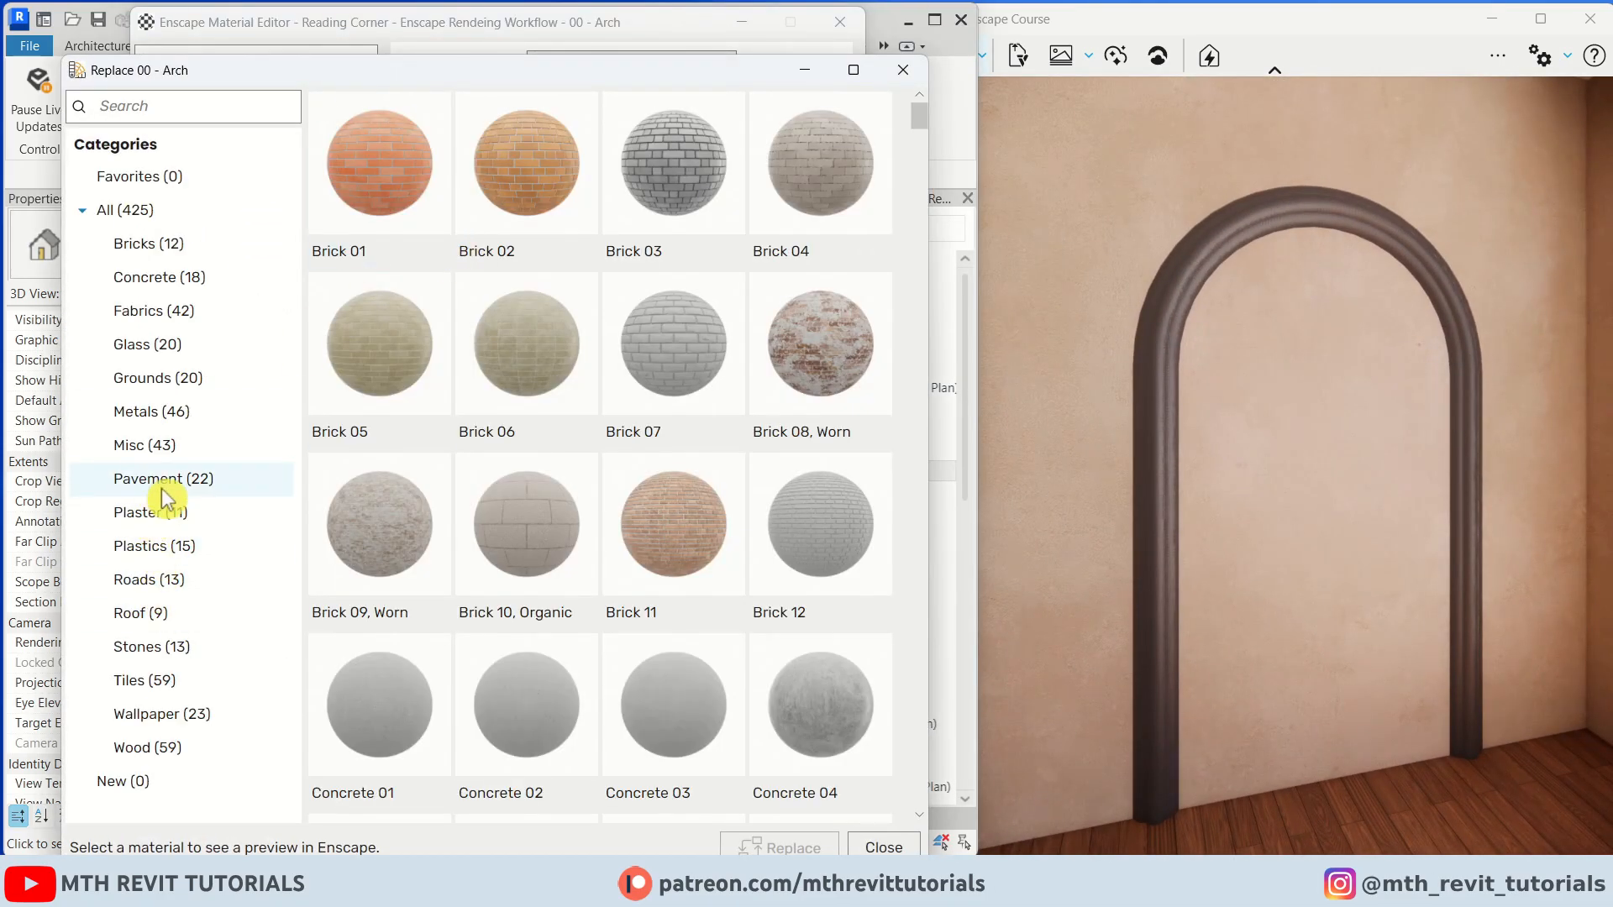
pyautogui.click(172, 515)
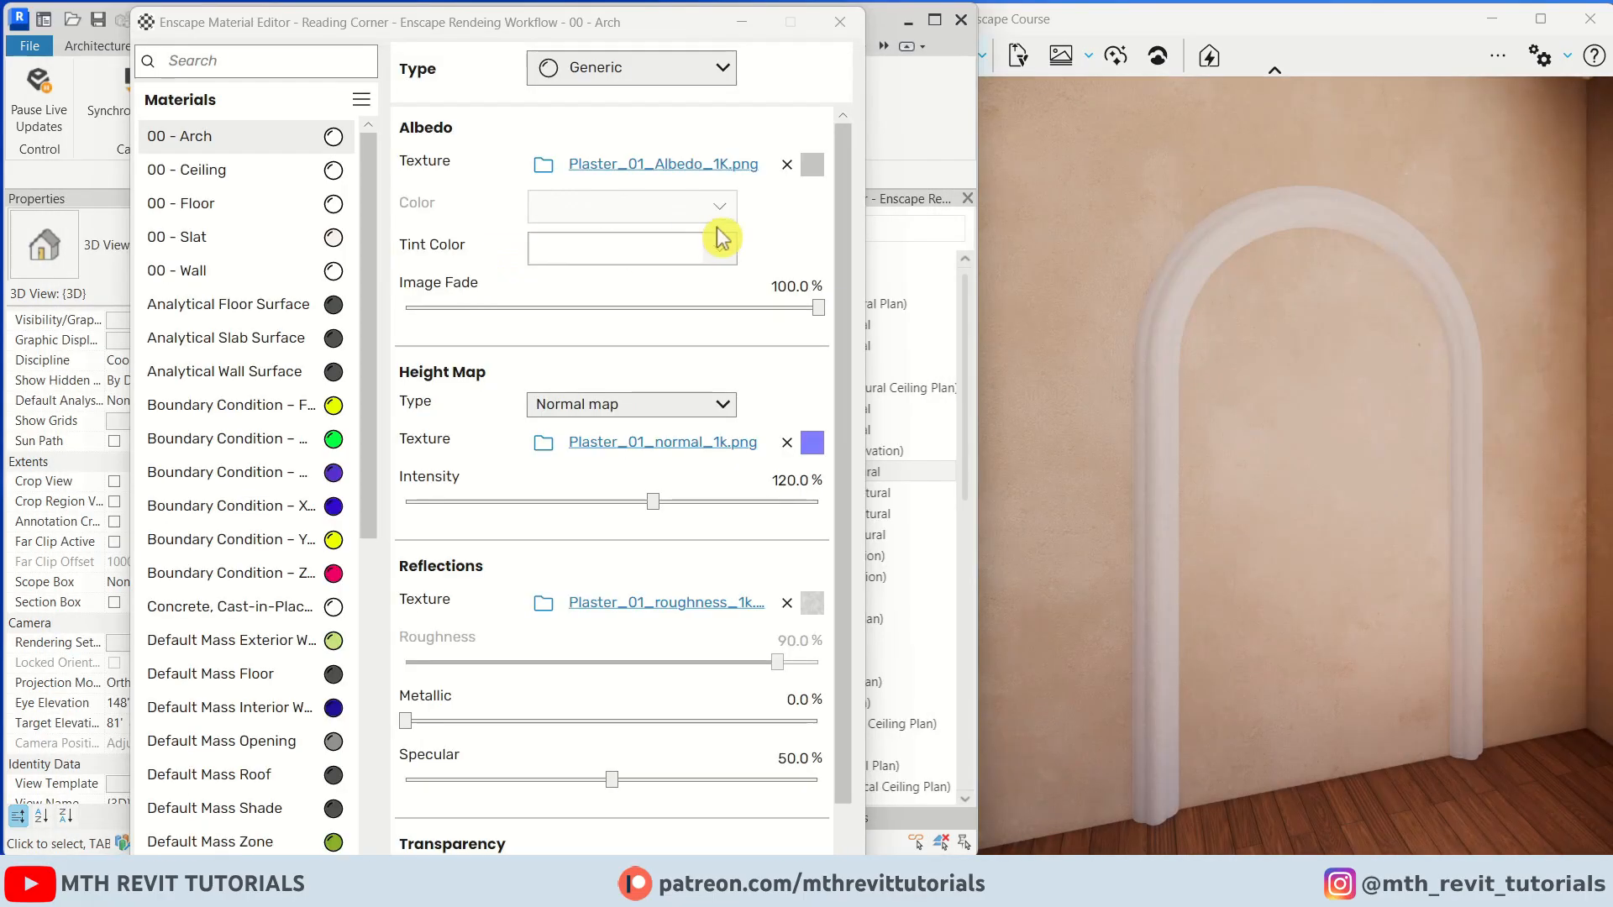
# Remove the arch material's albedo texture and set its color to a pale pink
pyautogui.click(787, 164)
pyautogui.click(689, 210)
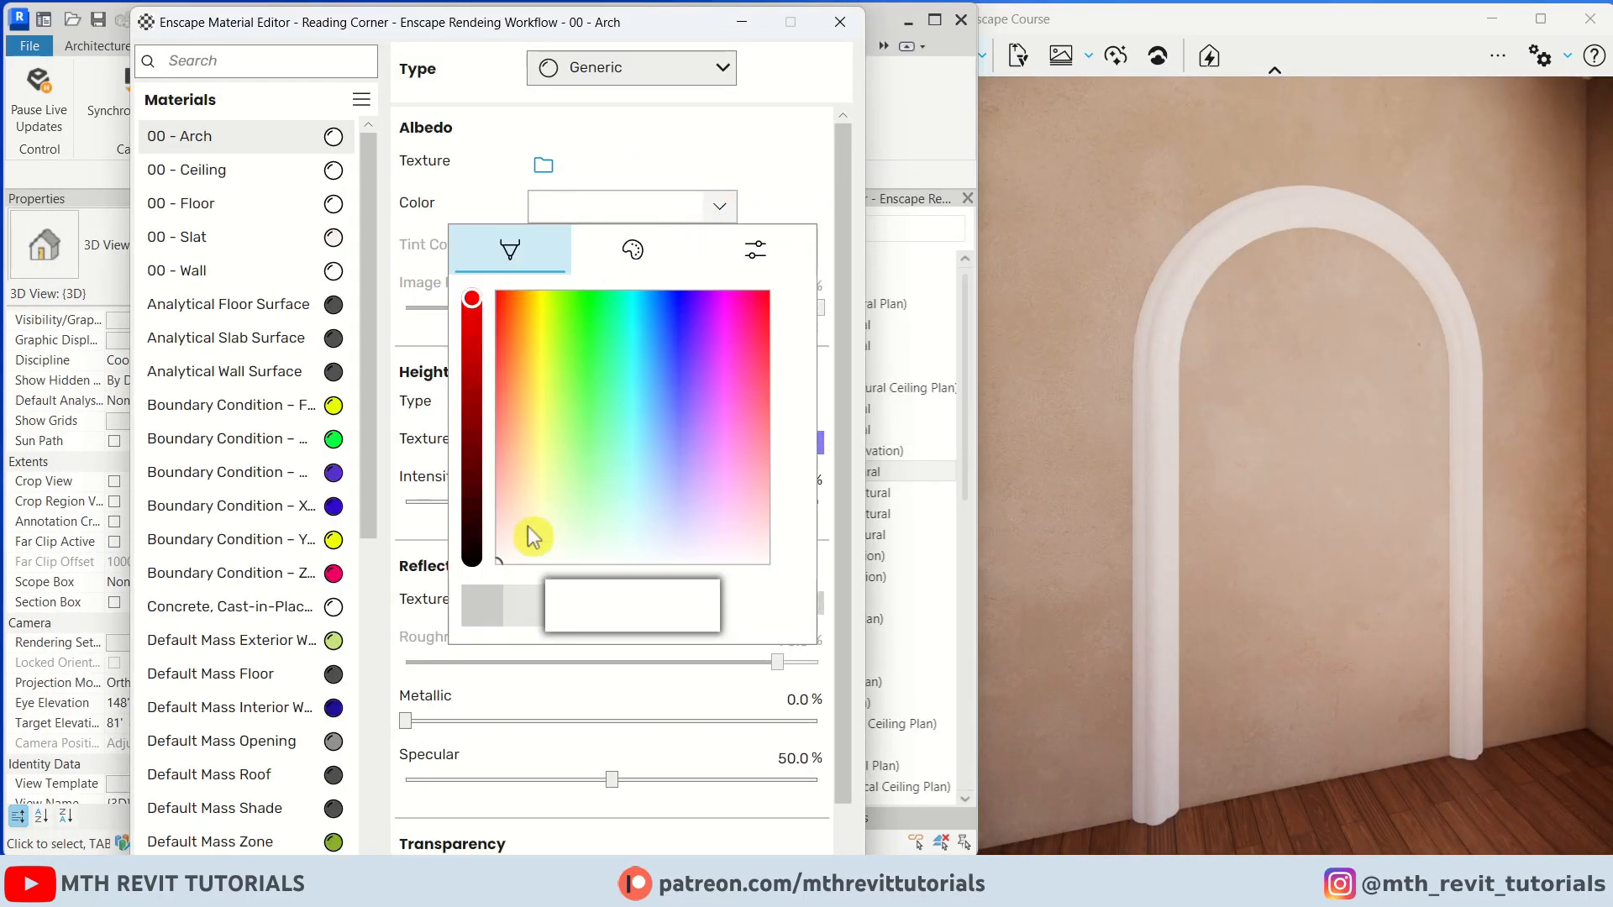
pyautogui.moveTo(533, 534); pyautogui.dragTo(496, 554)
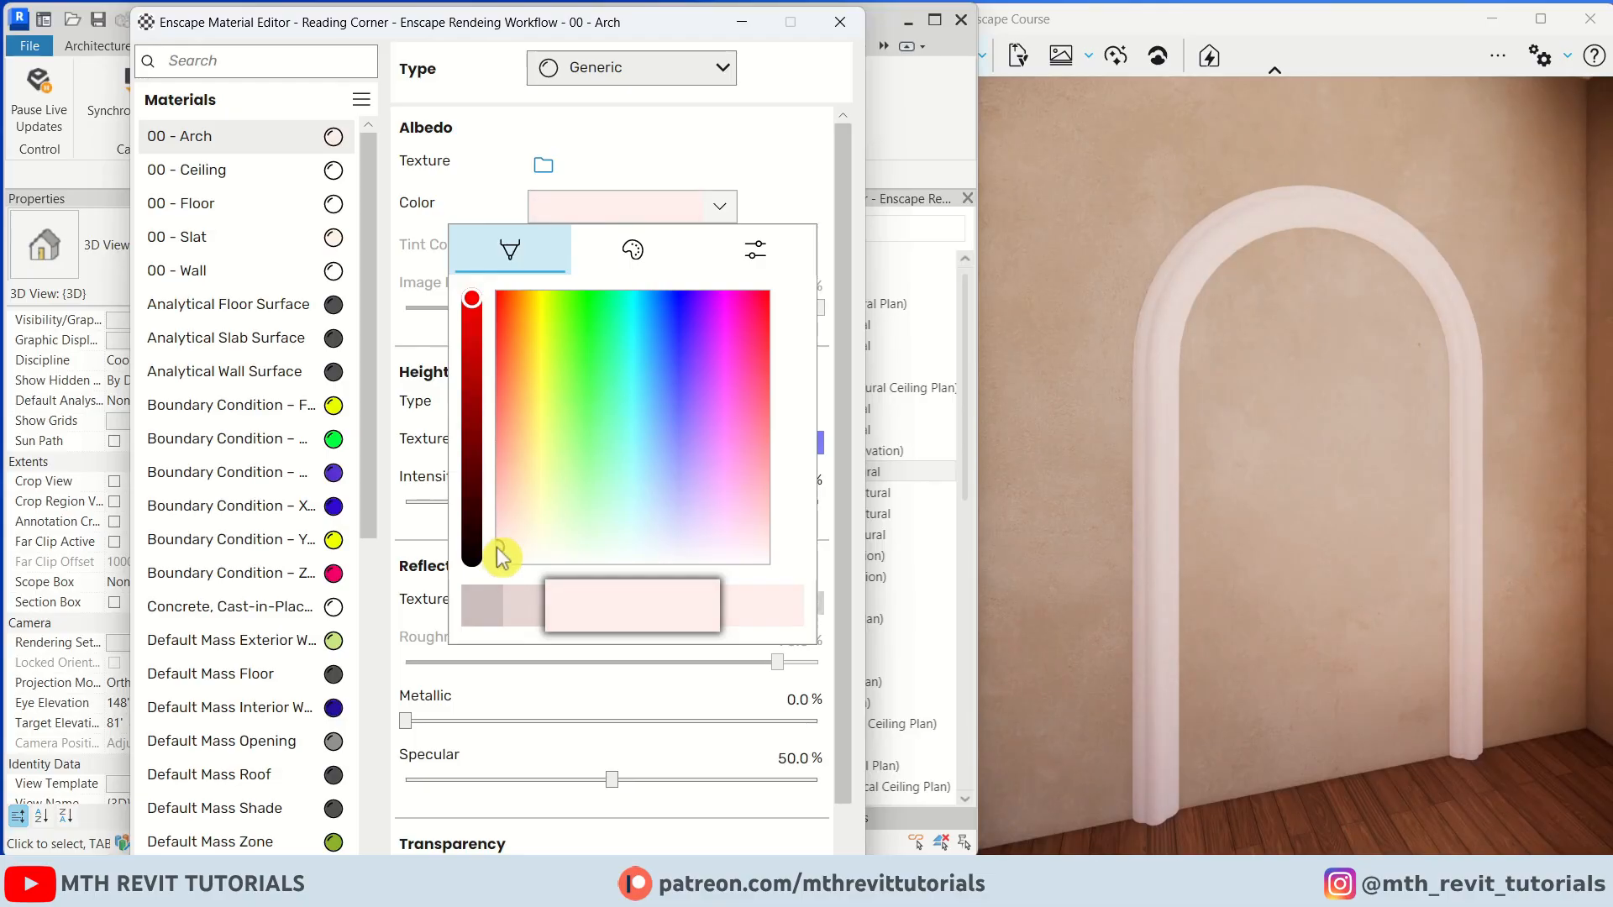
pyautogui.click(780, 194)
# Set the arch material's height map type to Displacement map and lower its amount
pyautogui.click(584, 408)
pyautogui.click(617, 489)
pyautogui.moveTo(741, 504); pyautogui.dragTo(661, 514)
pyautogui.click(1255, 494)
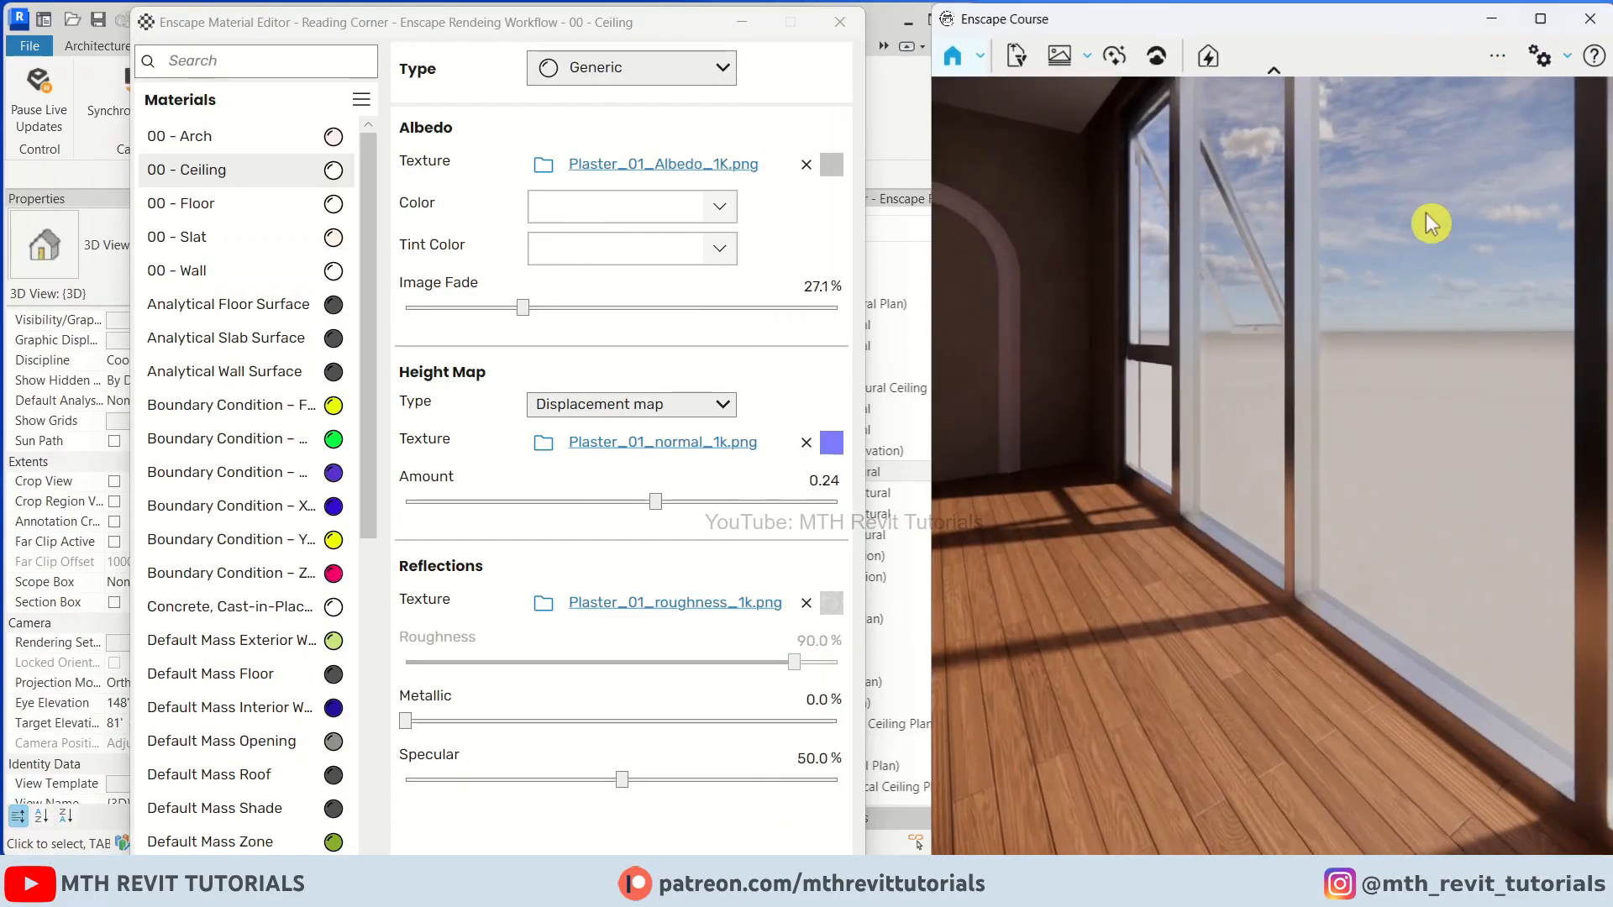
# Create a new material named 00 - Aluminum for the rectangular curtain wall mullion type and apply it
pyautogui.click(741, 22)
pyautogui.scroll(5, 522, 530)
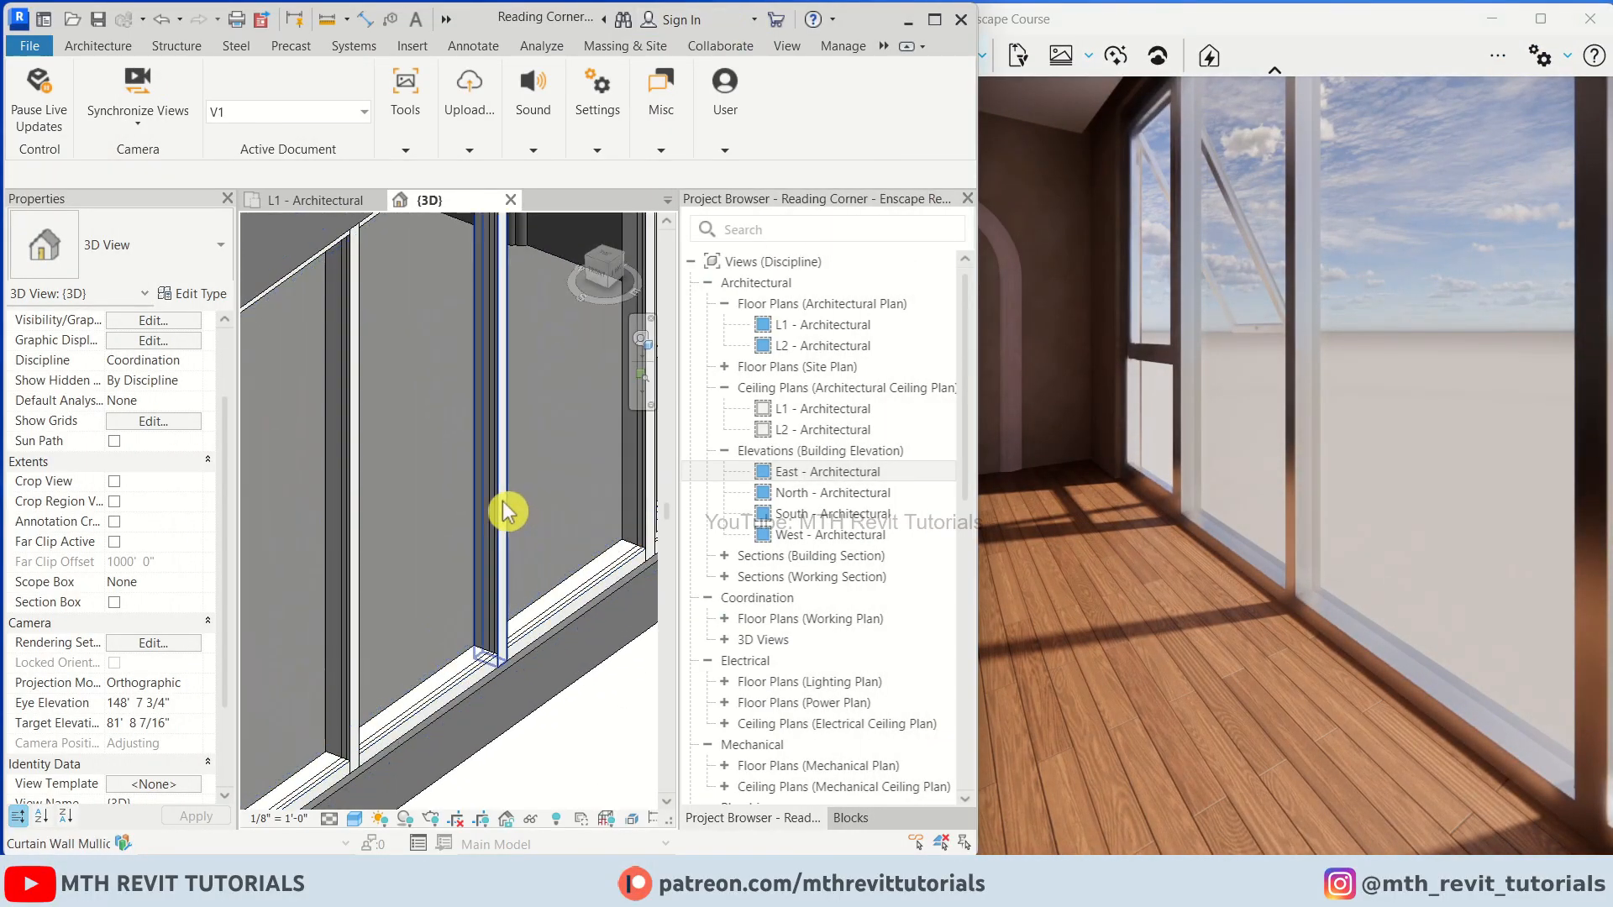
pyautogui.click(507, 511)
pyautogui.click(99, 84)
pyautogui.click(1021, 498)
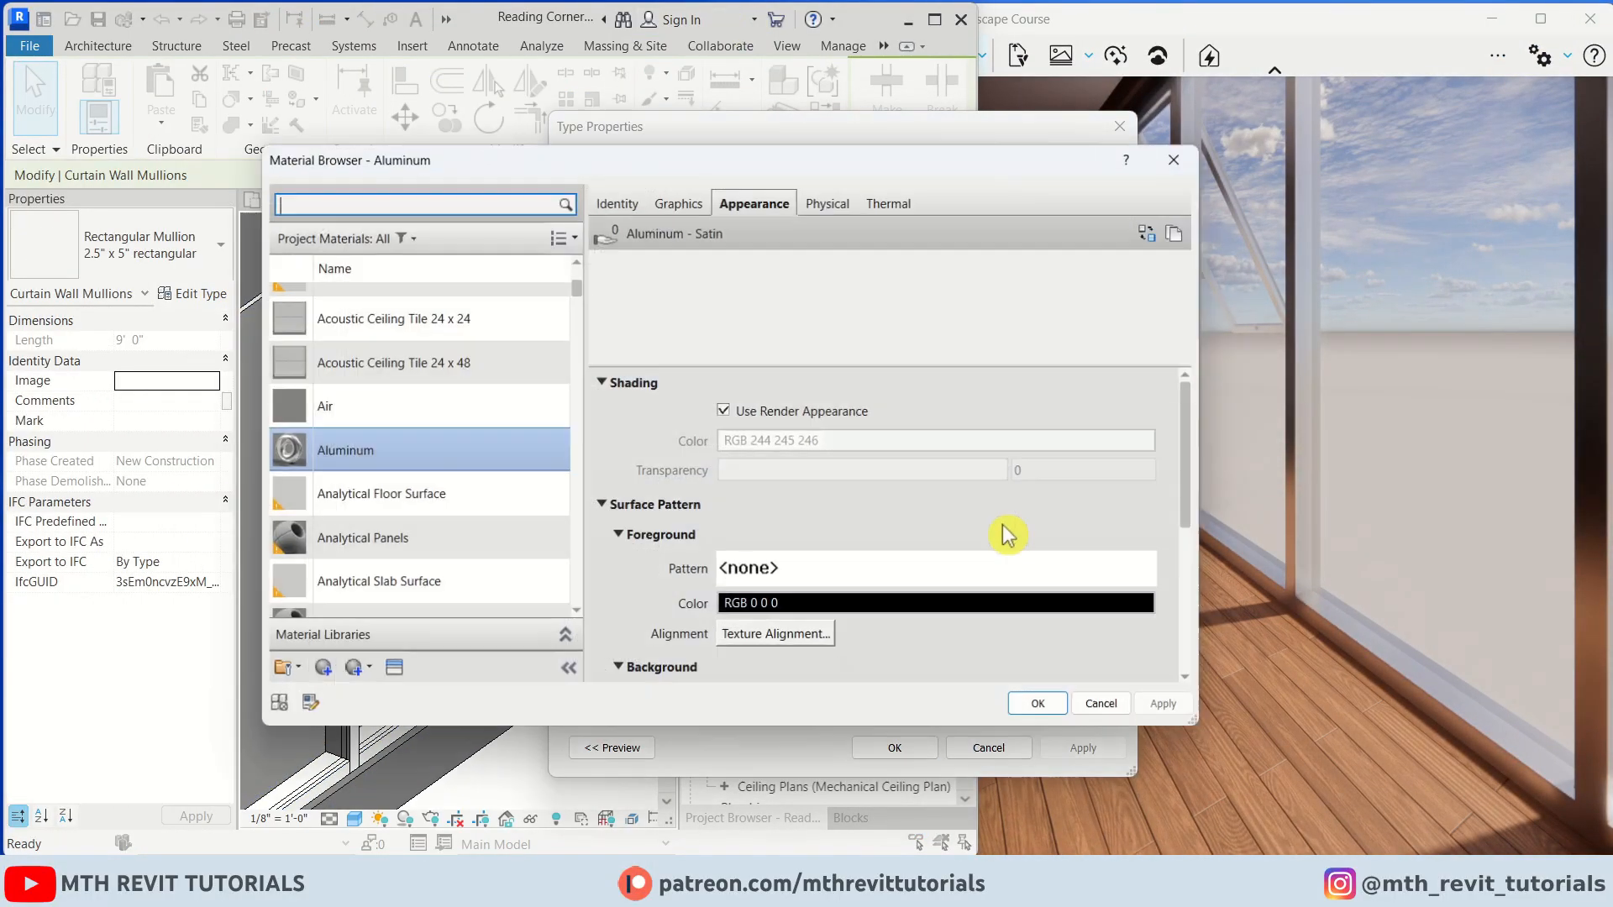
pyautogui.click(286, 669)
pyautogui.click(400, 696)
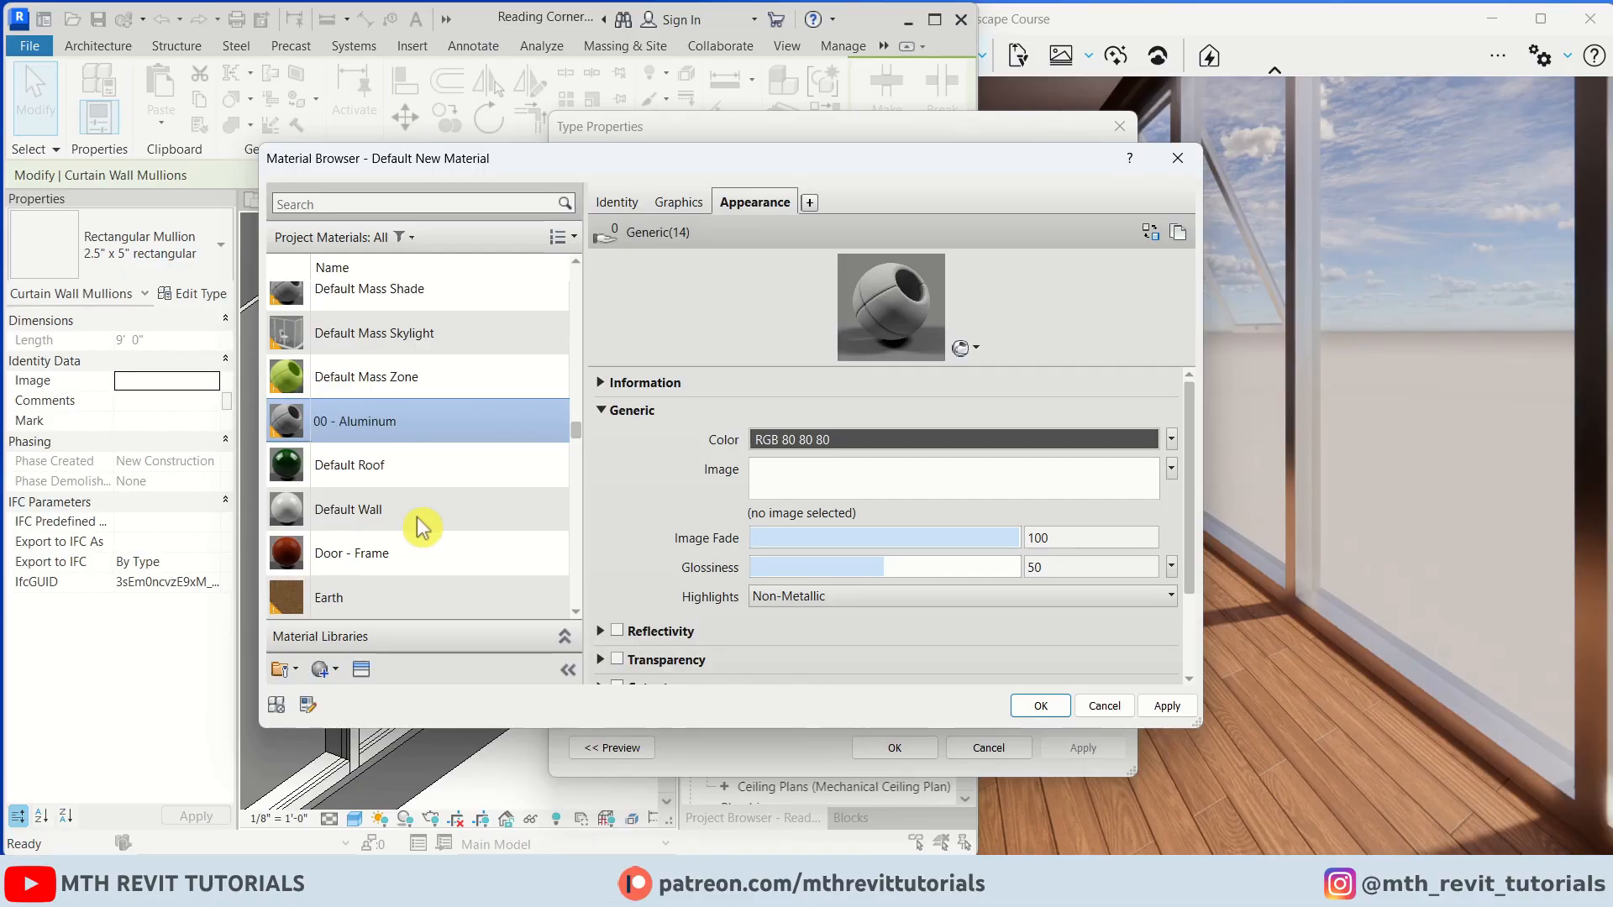
pyautogui.click(1040, 706)
pyautogui.click(895, 748)
pyautogui.press('Escape')
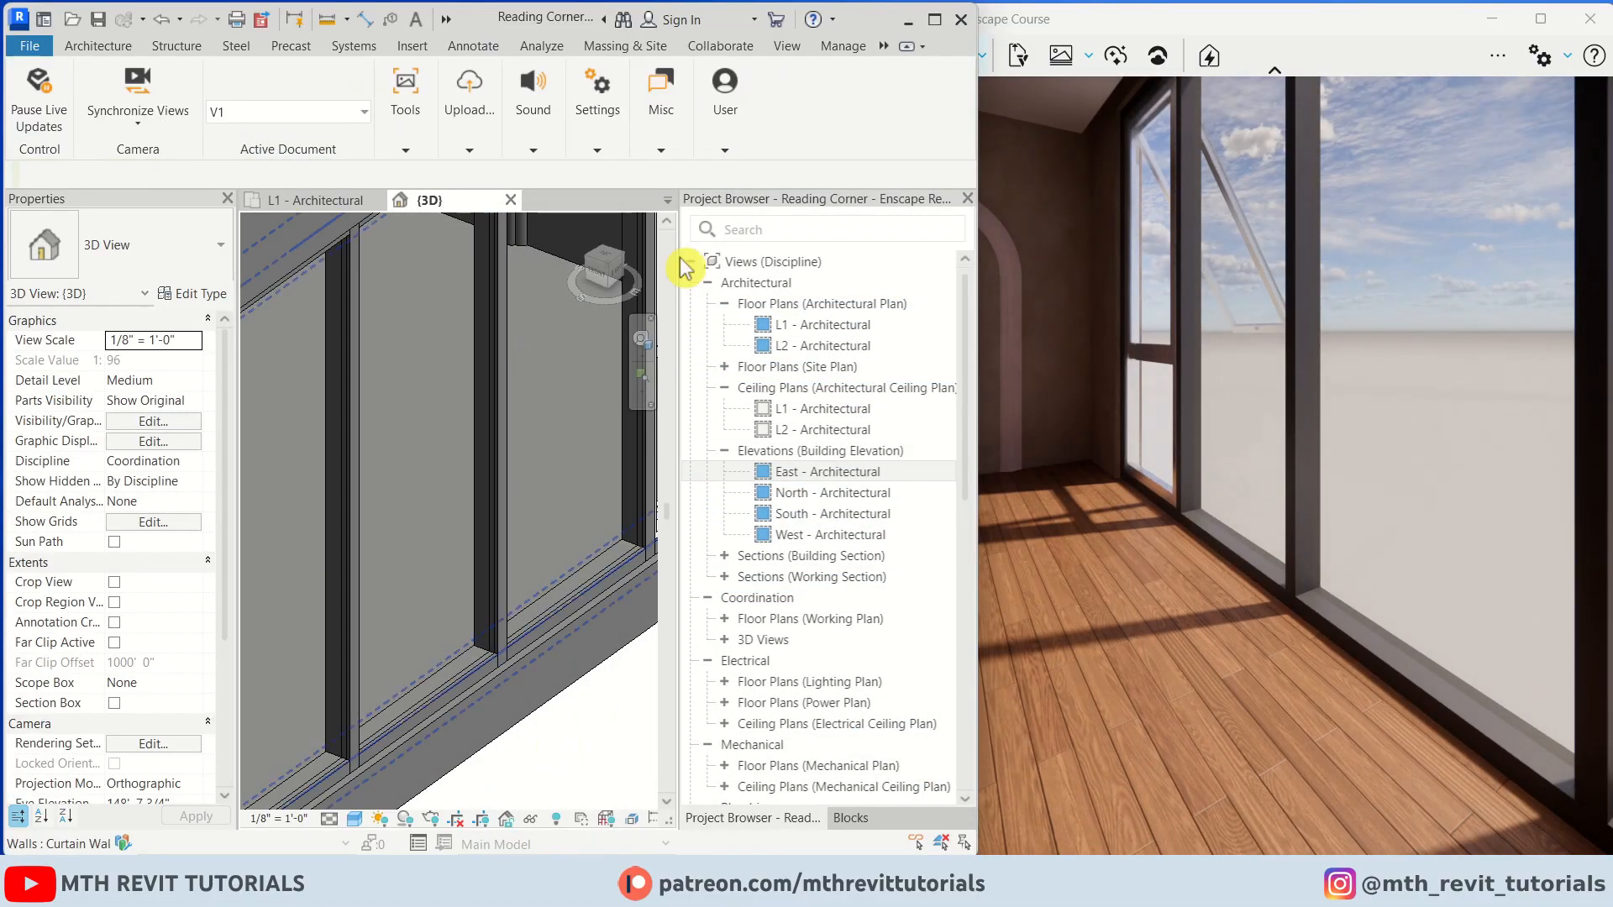
# Open the Enscape Material Editor and replace the 00 - Aluminum material with the Enscape metal Aluminum 04, Brushed
pyautogui.click(448, 102)
pyautogui.click(410, 145)
pyautogui.click(669, 218)
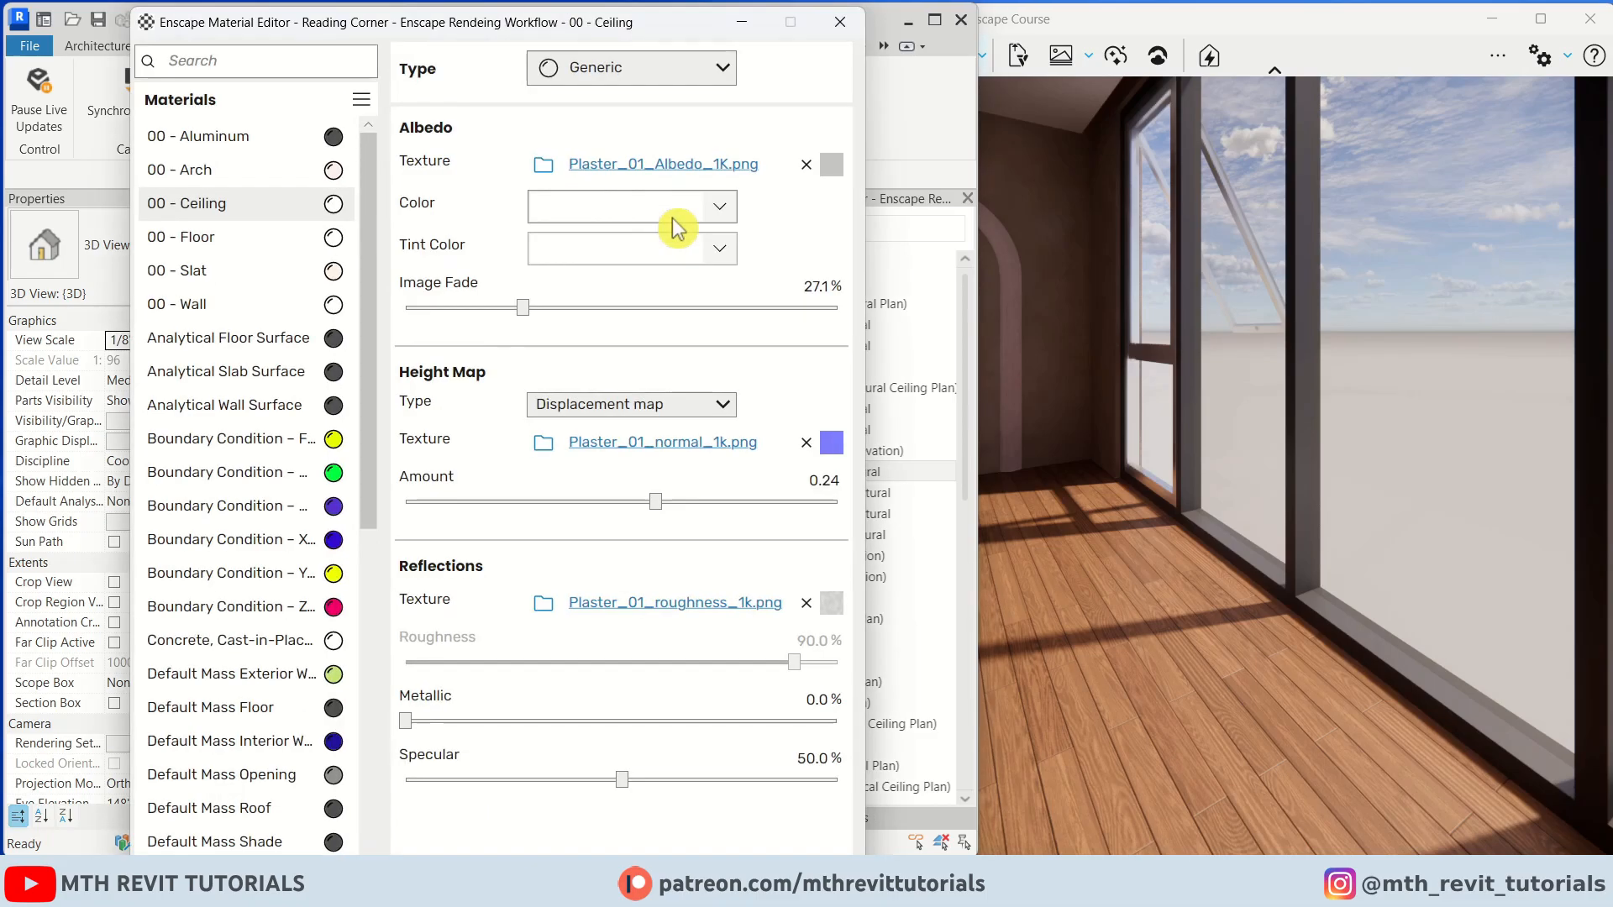
pyautogui.moveTo(1238, 423); pyautogui.dragTo(1209, 412)
pyautogui.scroll(3, 1239, 422)
pyautogui.click(333, 134)
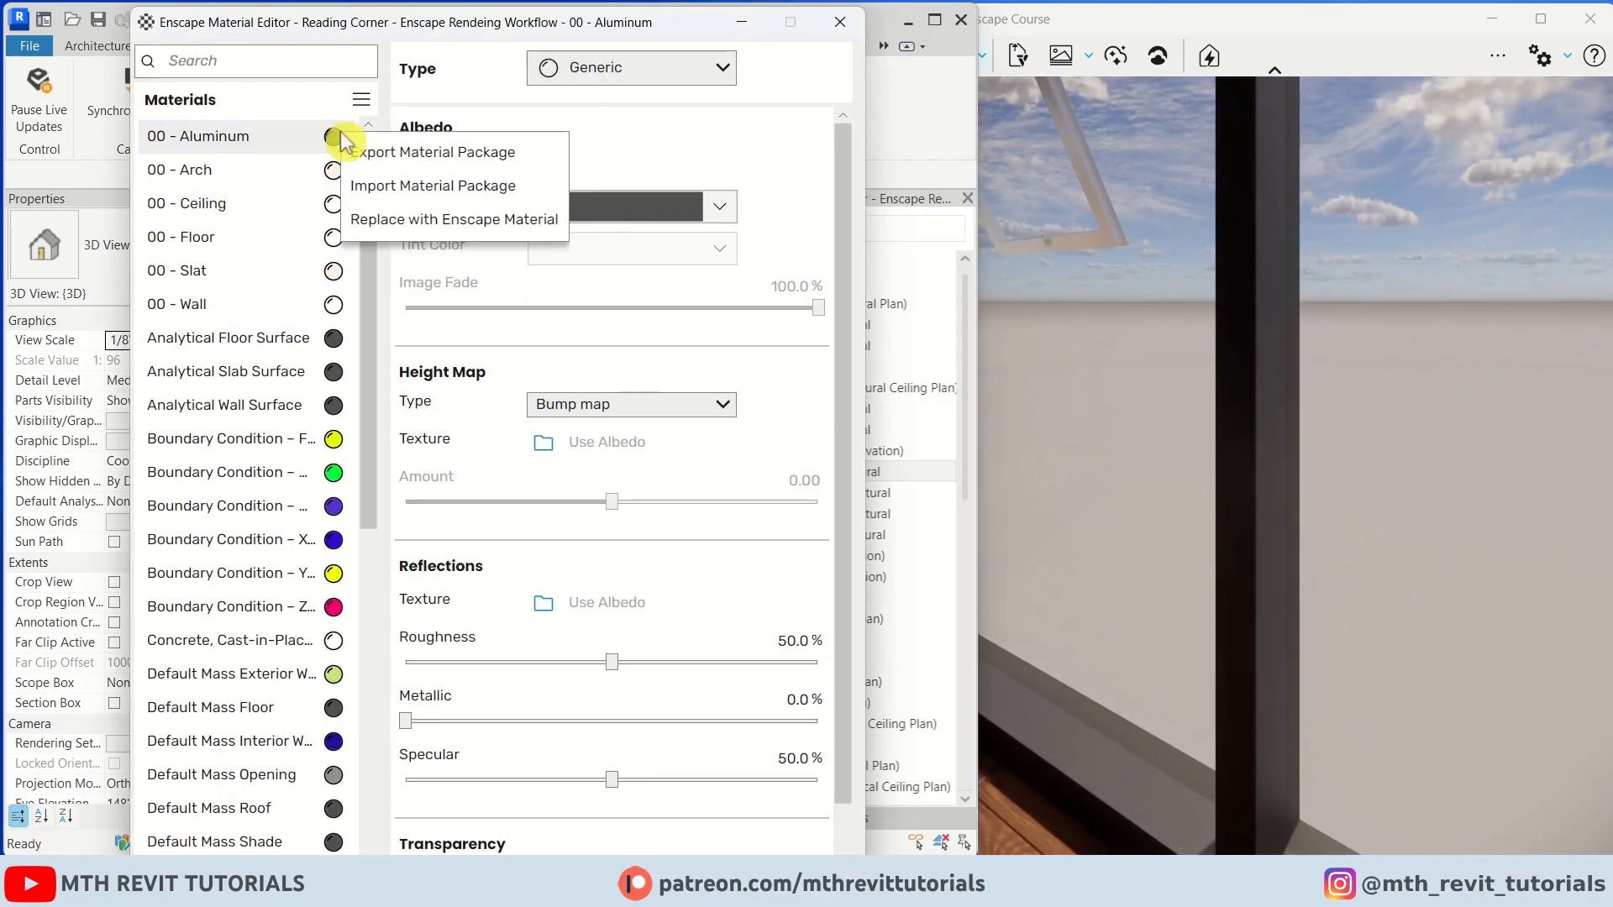
pyautogui.click(429, 220)
pyautogui.click(139, 389)
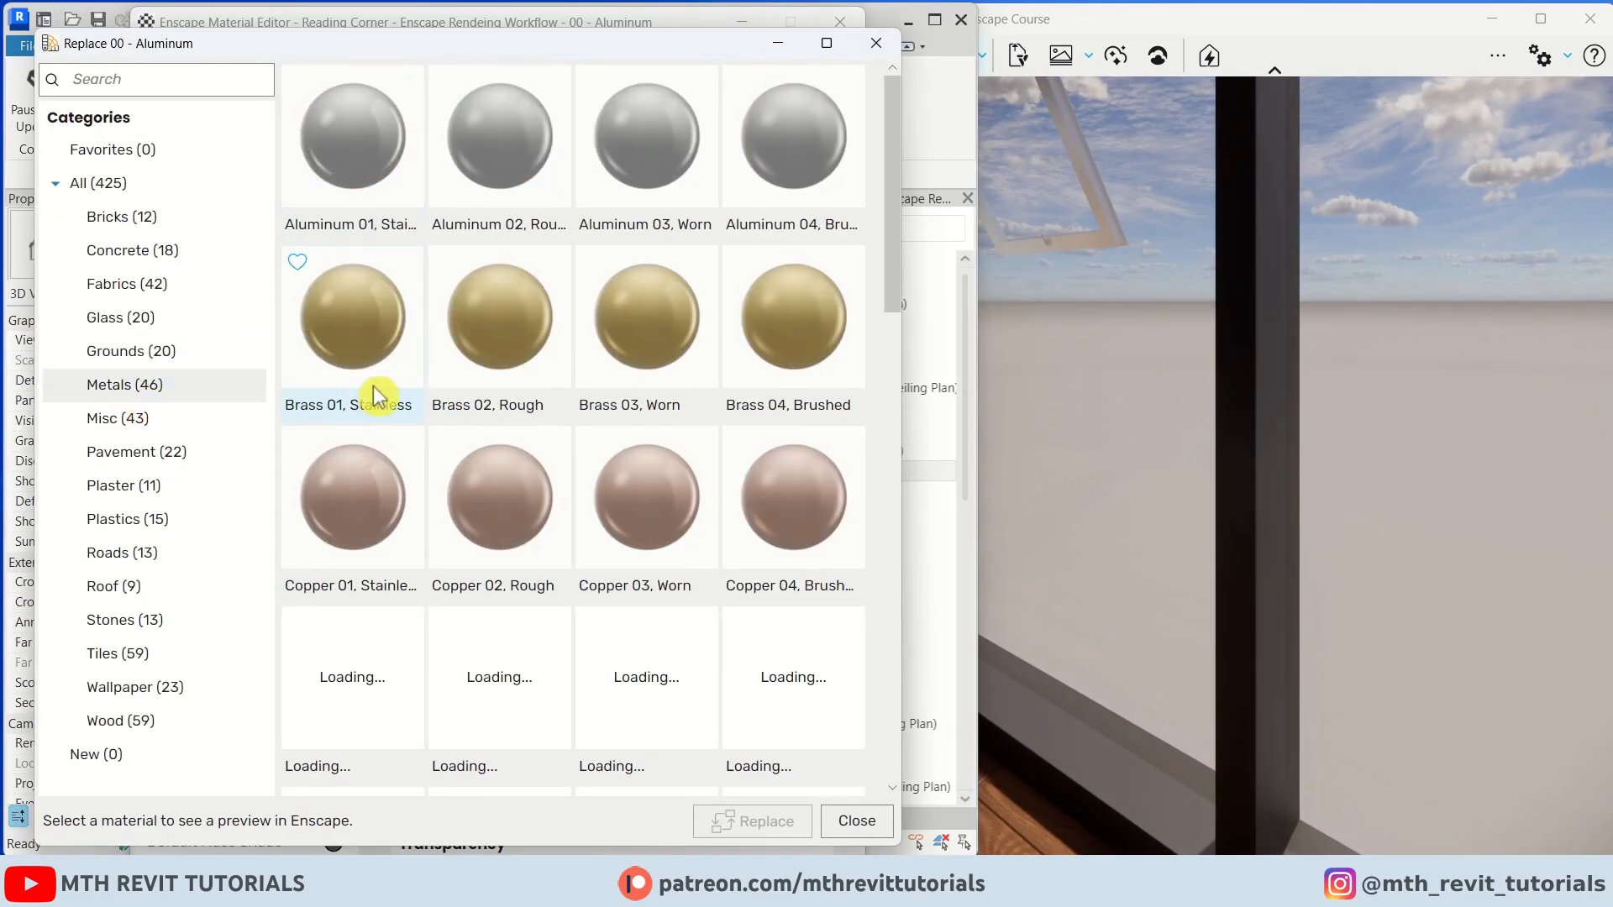
pyautogui.click(805, 165)
pyautogui.click(752, 821)
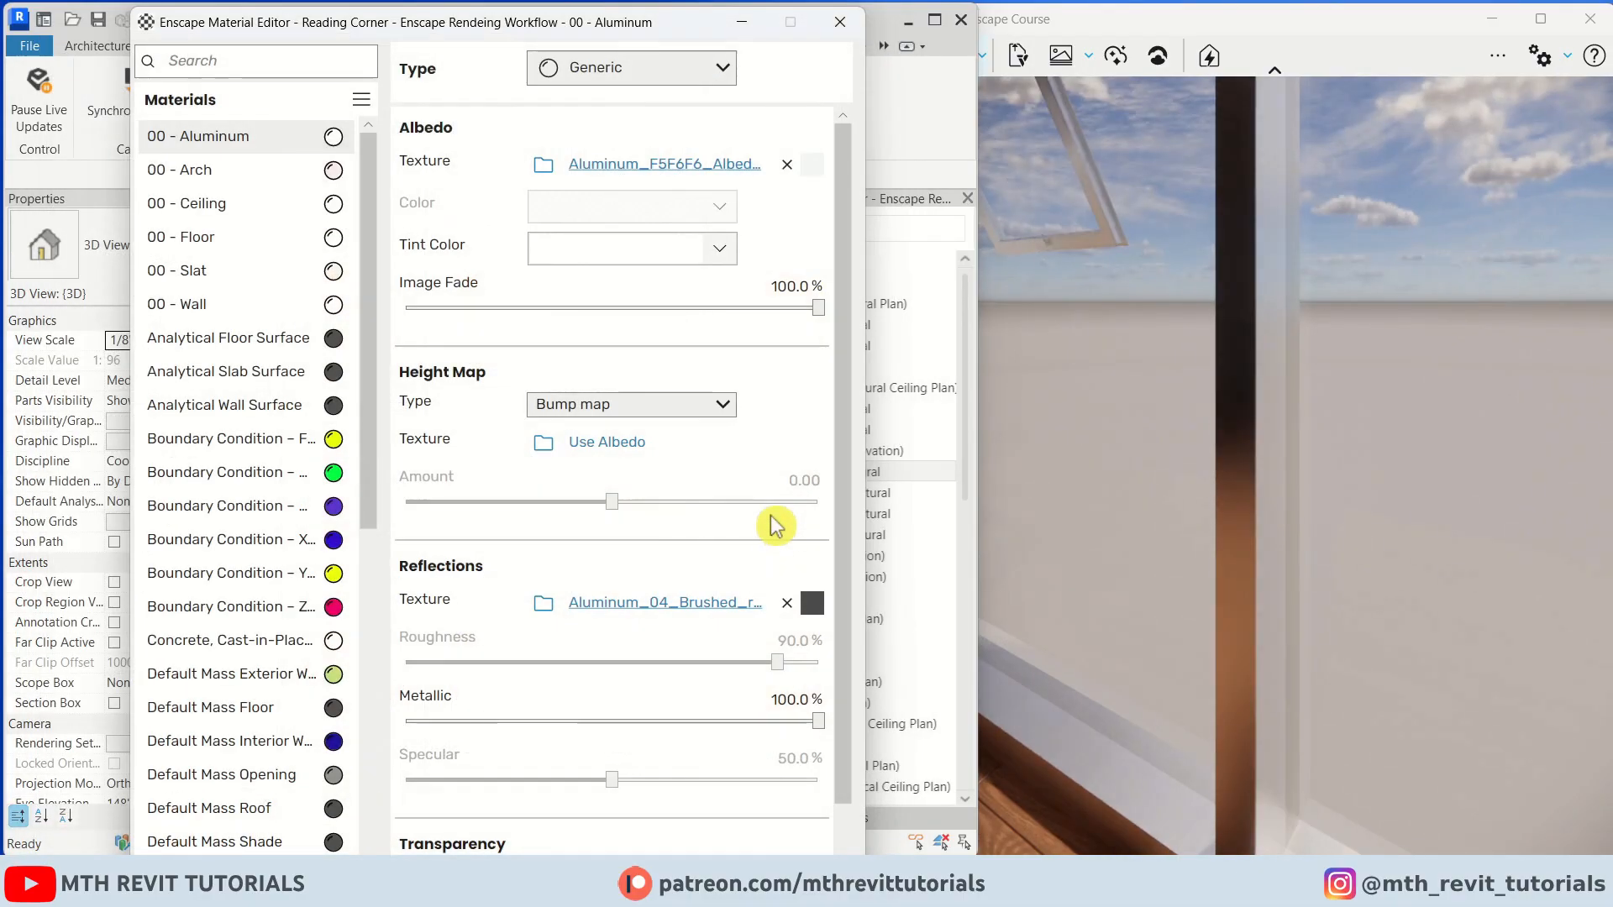
# Set the aluminum material's tint color to a dark gray and close the material editor
pyautogui.click(720, 248)
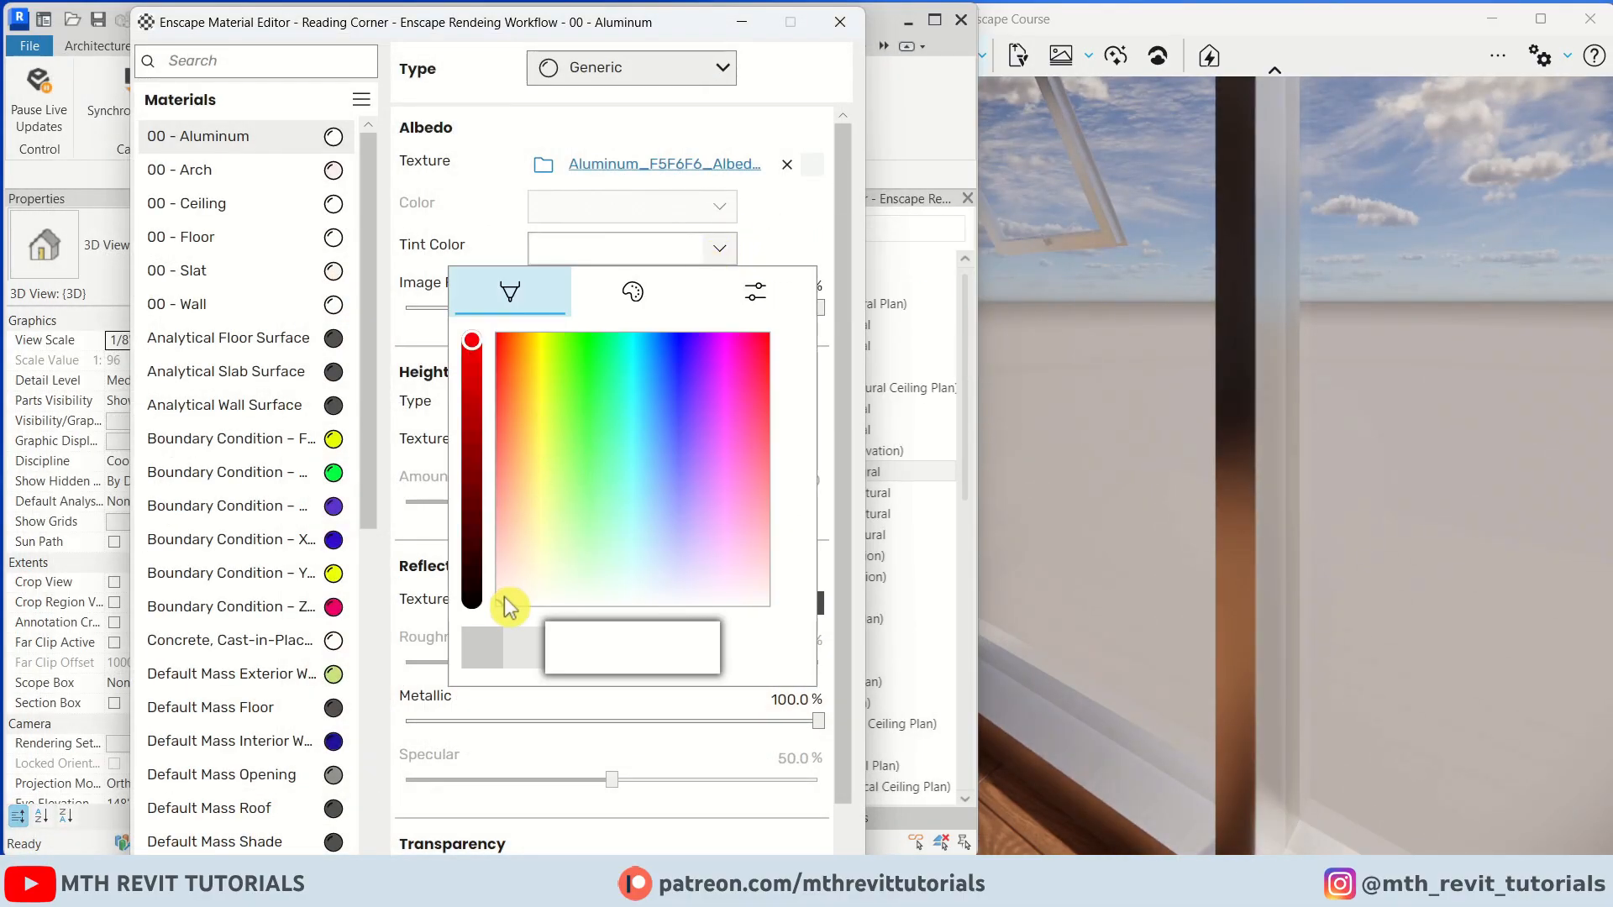
pyautogui.click(472, 392)
pyautogui.click(472, 489)
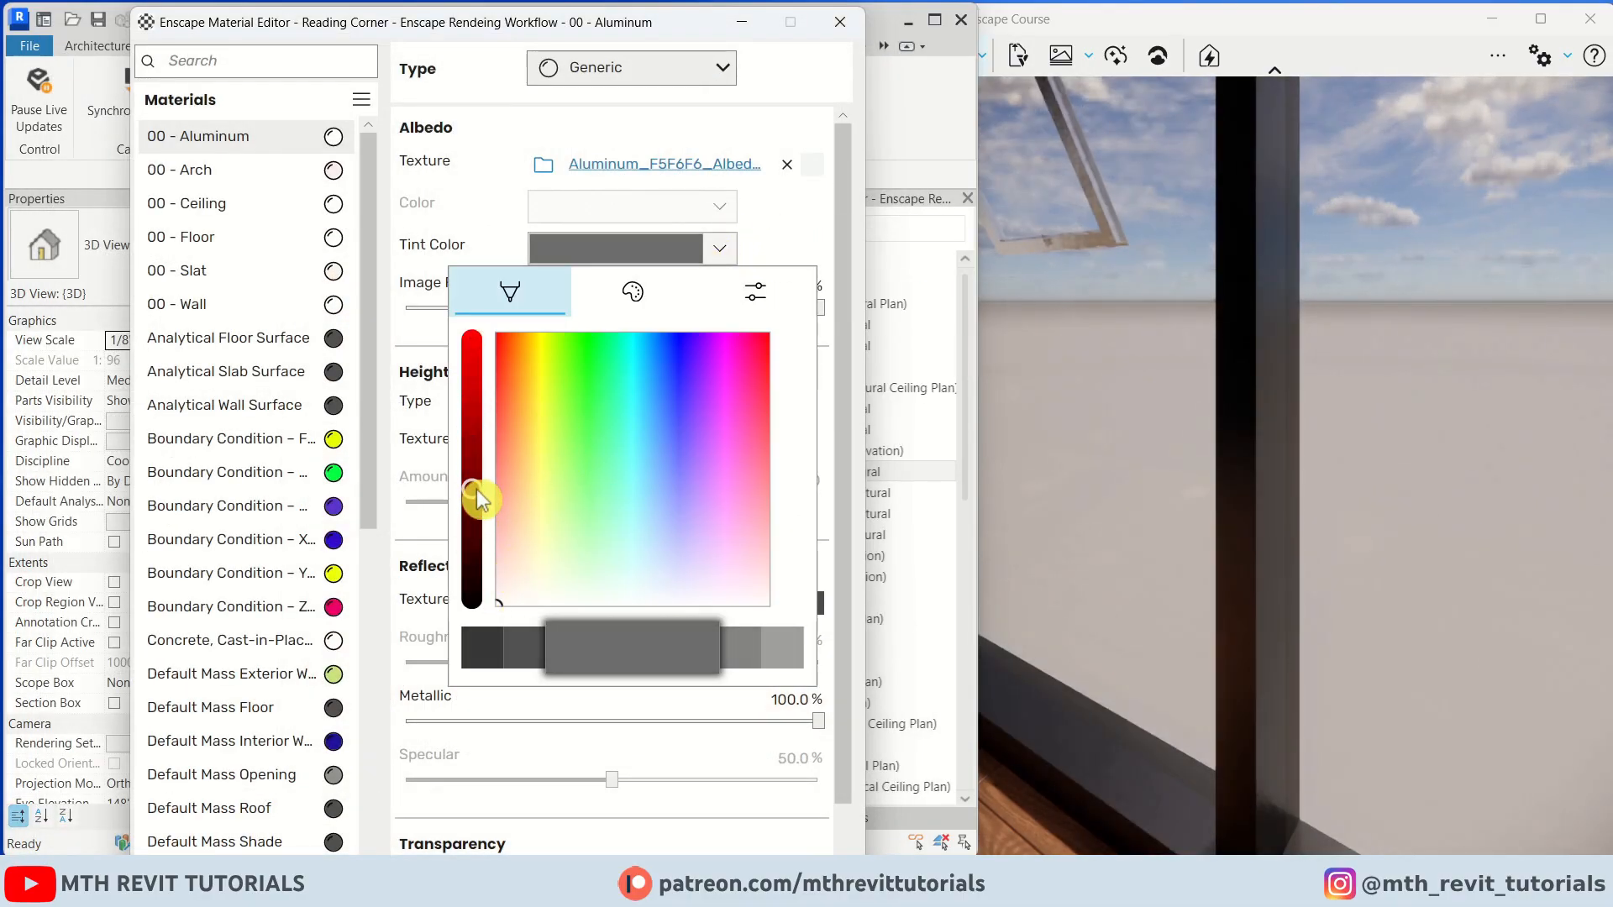
pyautogui.moveTo(478, 490); pyautogui.dragTo(480, 479)
pyautogui.click(841, 23)
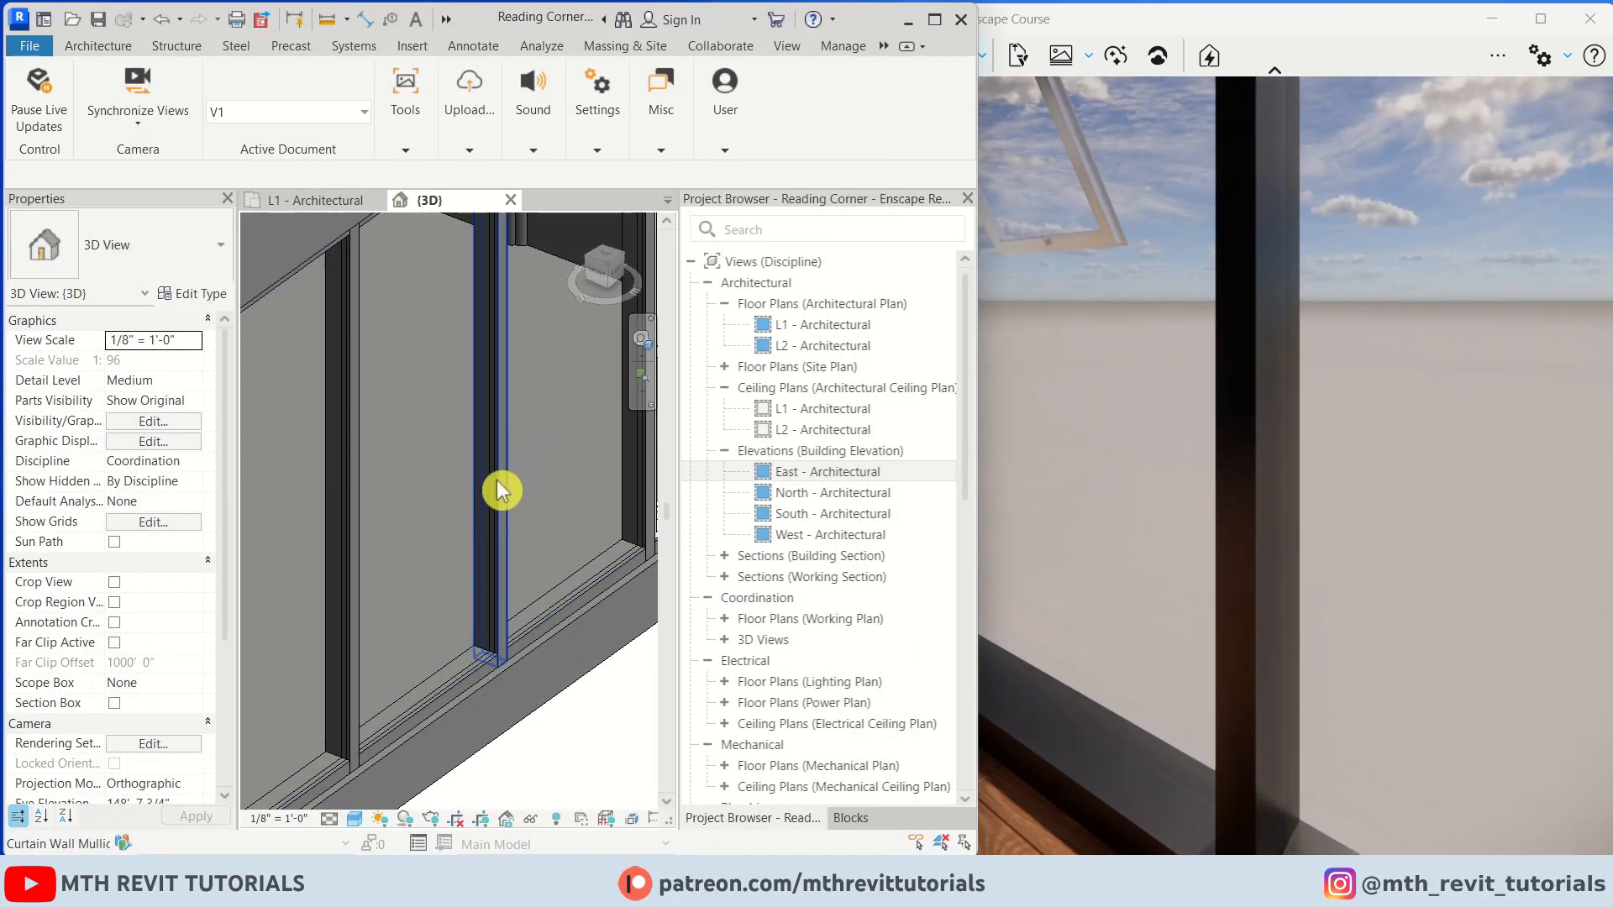
# Set the awning window type's Casing material to 00 - Aluminum
pyautogui.scroll(-4, 498, 486)
pyautogui.scroll(2, 444, 546)
pyautogui.click(445, 533)
pyautogui.click(193, 293)
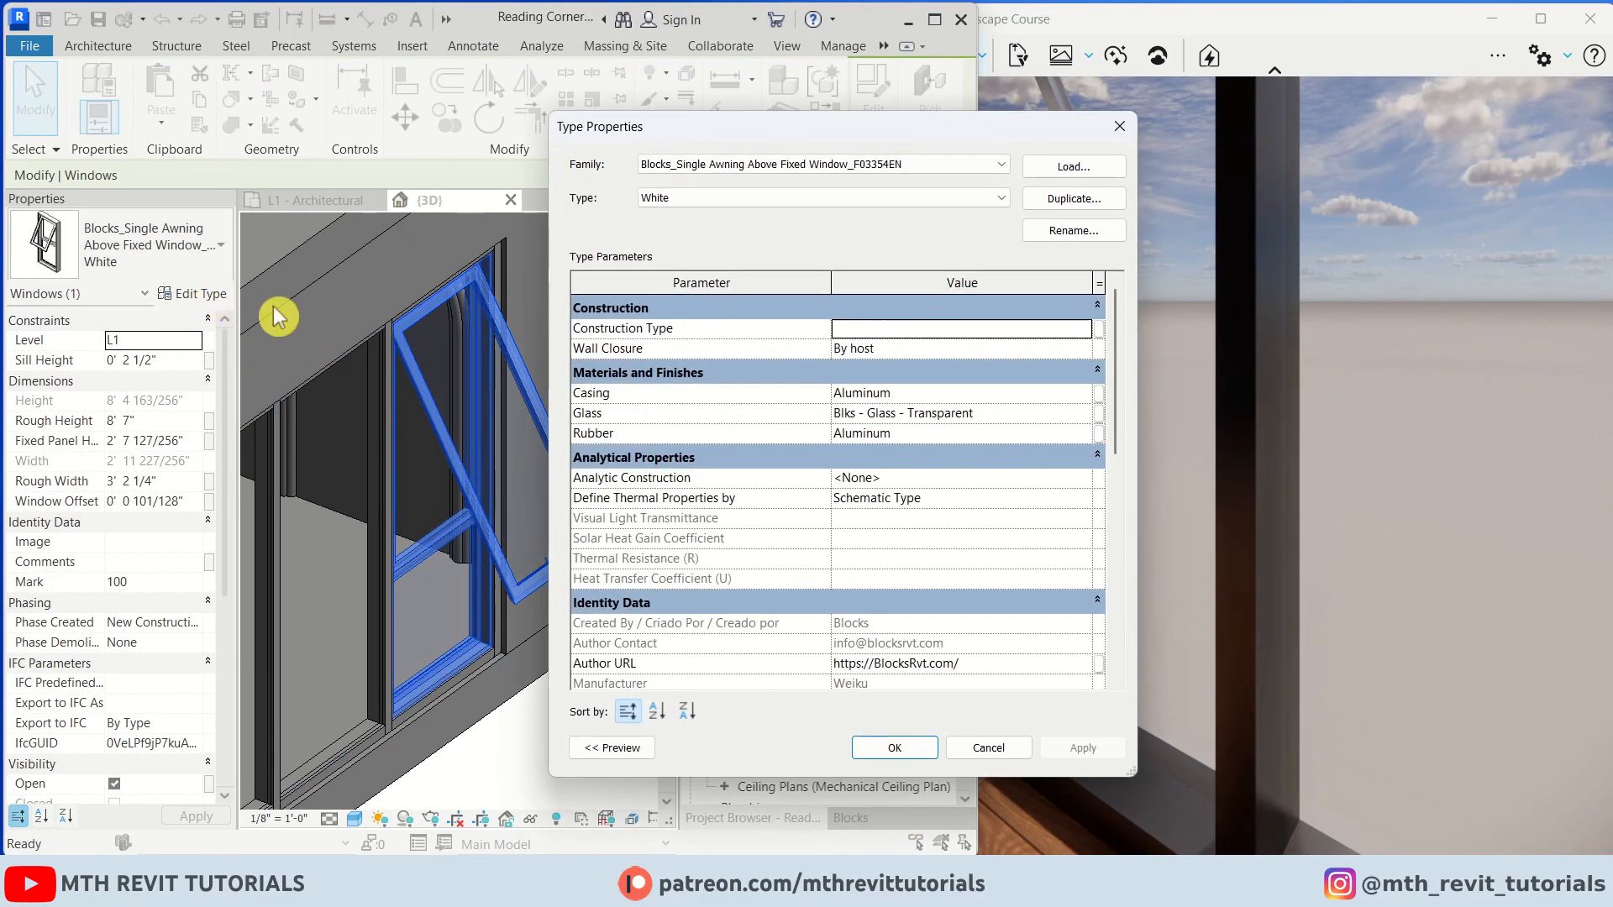
pyautogui.click(945, 392)
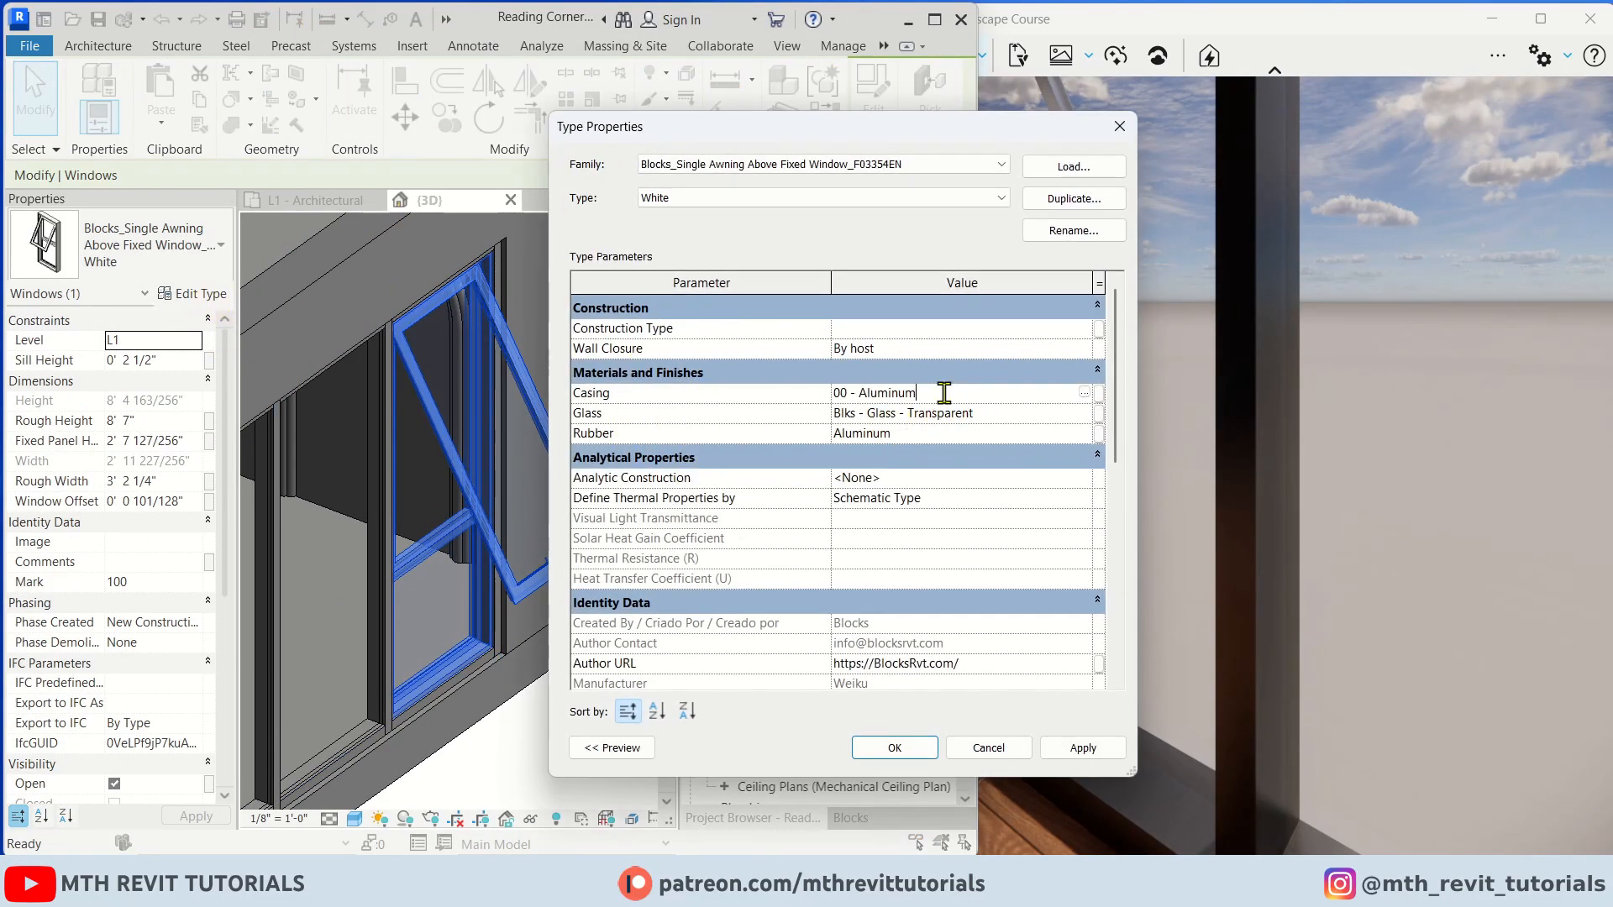
pyautogui.click(887, 750)
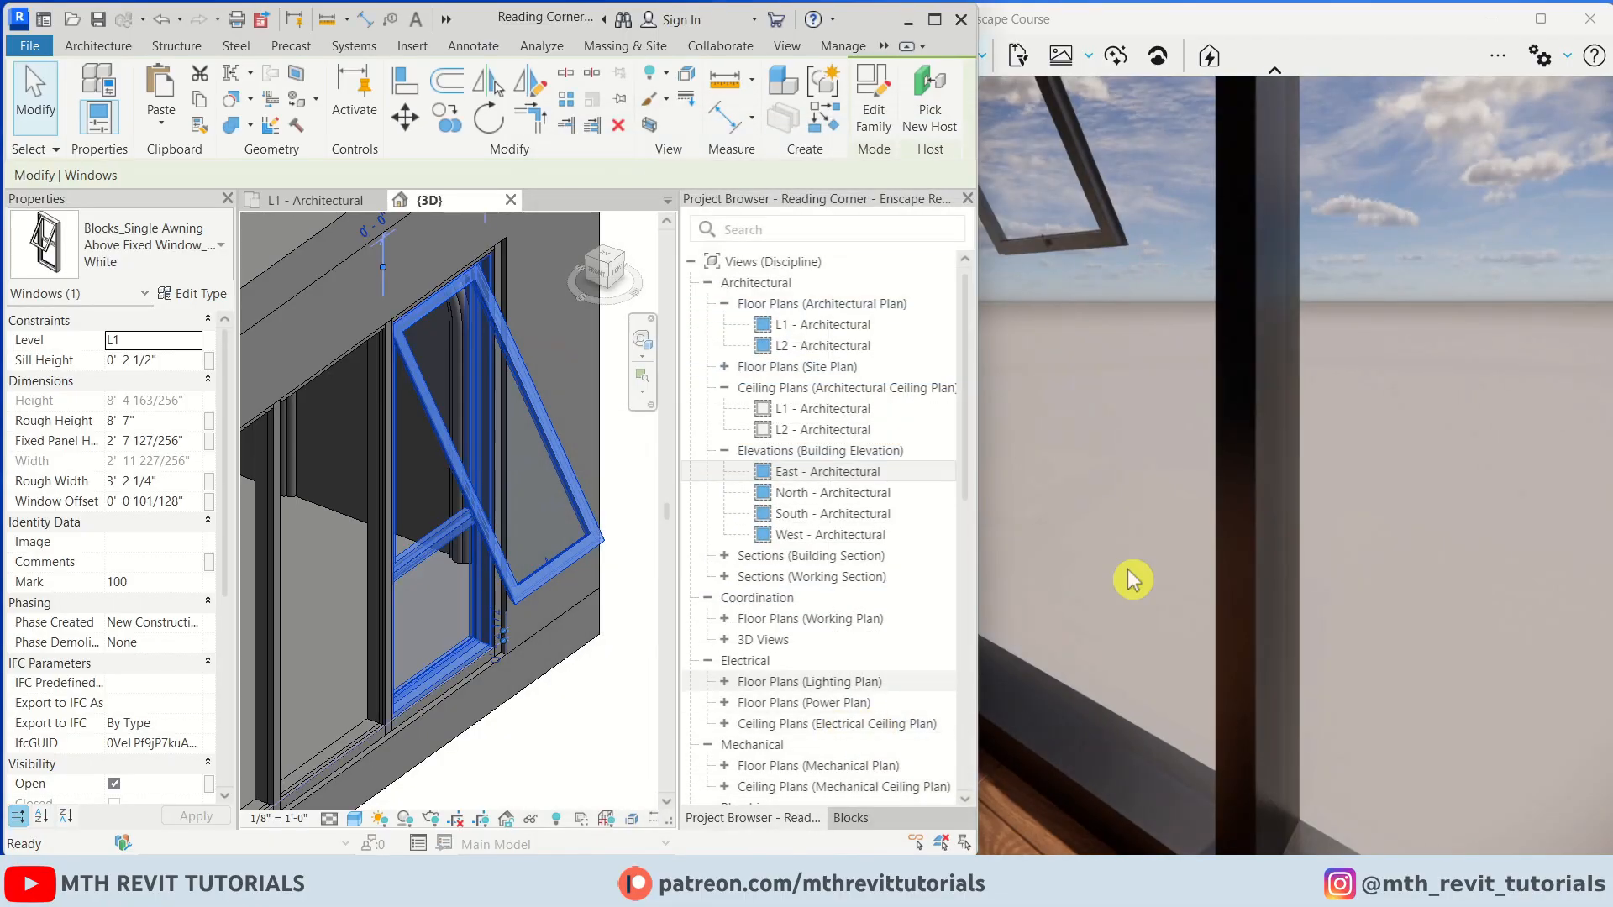
# Examine the arch wall and window frames in the maximized Enscape rendering window
pyautogui.click(1131, 580)
pyautogui.doubleClick(1196, 11)
pyautogui.scroll(-4, 1152, 337)
pyautogui.moveTo(1152, 337); pyautogui.dragTo(990, 279)
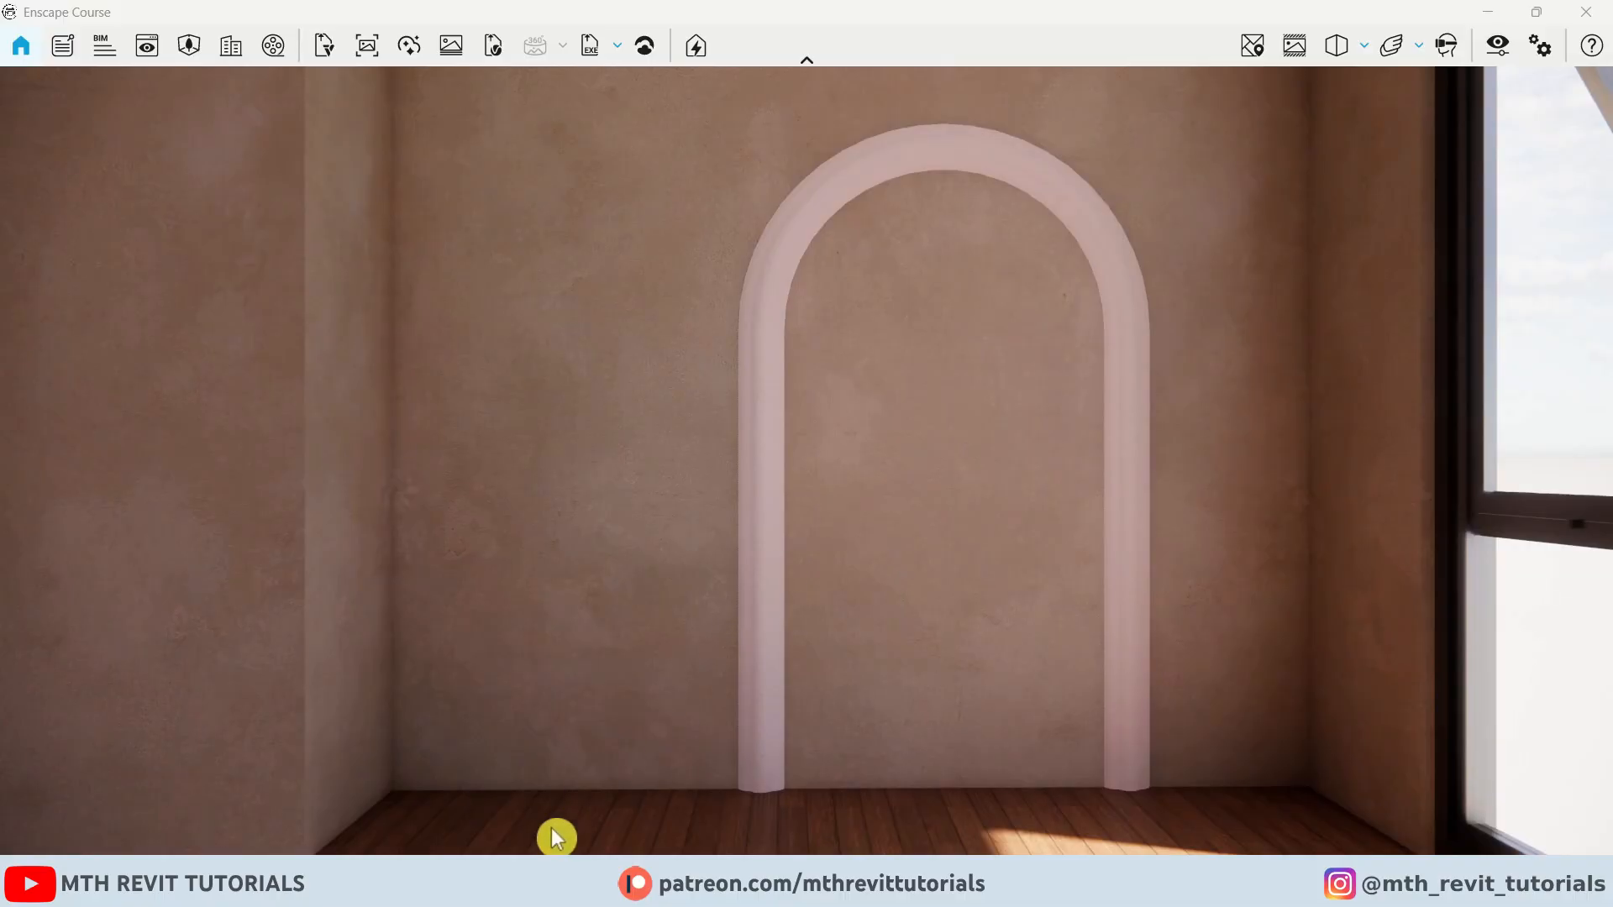
pyautogui.moveTo(551, 886)
pyautogui.click(378, 756)
pyautogui.click(929, 32)
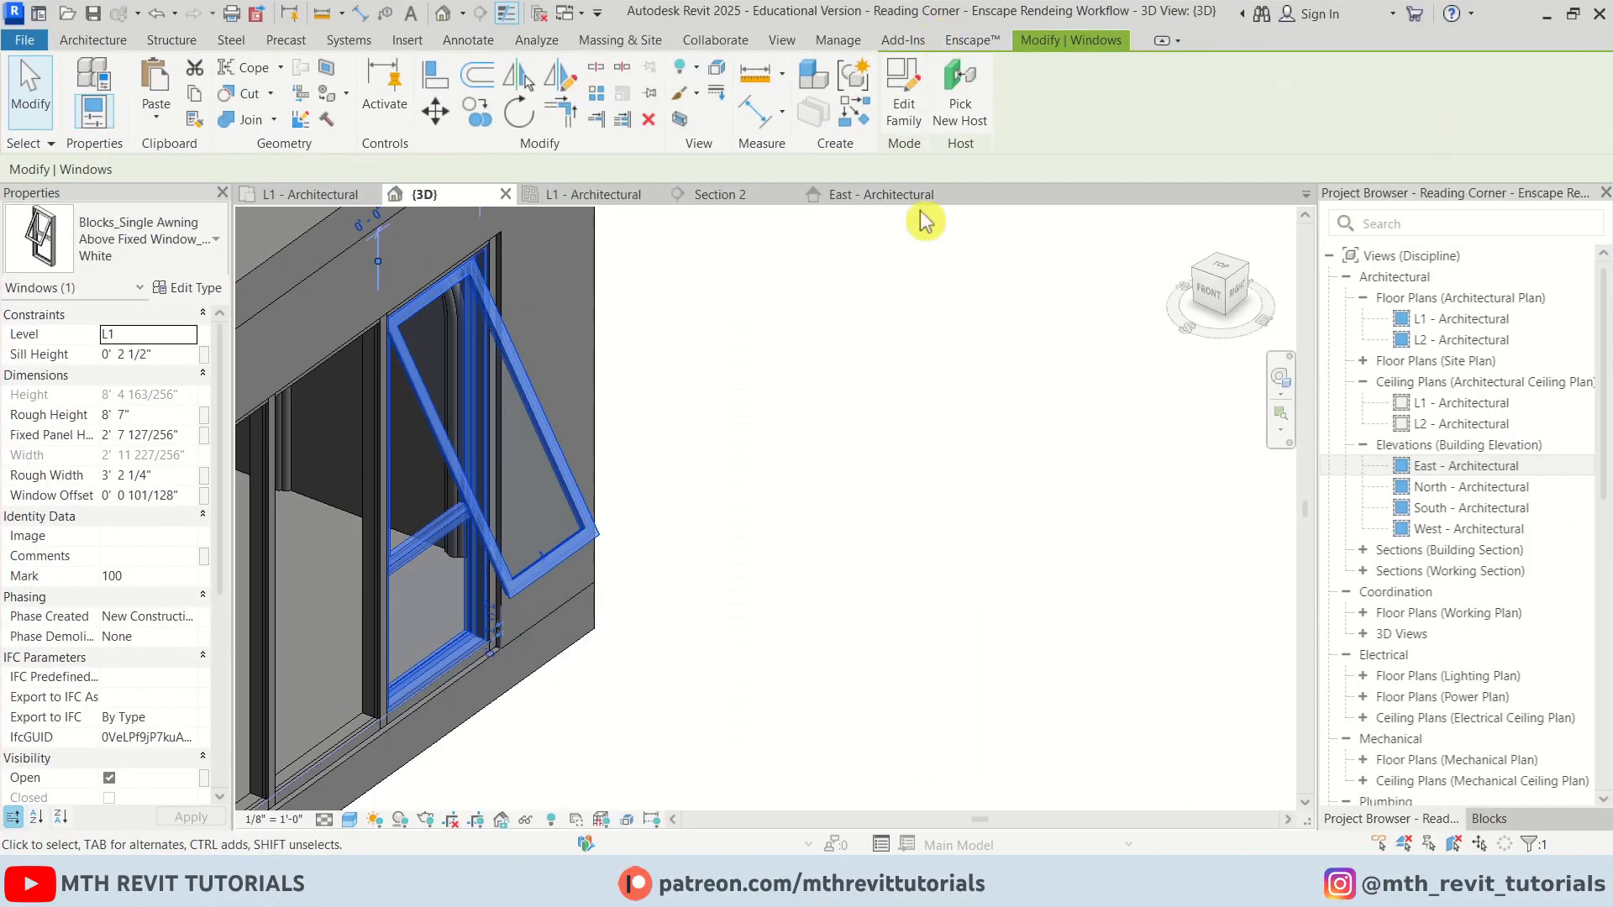
# Pause Enscape live updates and switch to the Section 2 view
pyautogui.click(924, 221)
pyautogui.scroll(-6, 1027, 535)
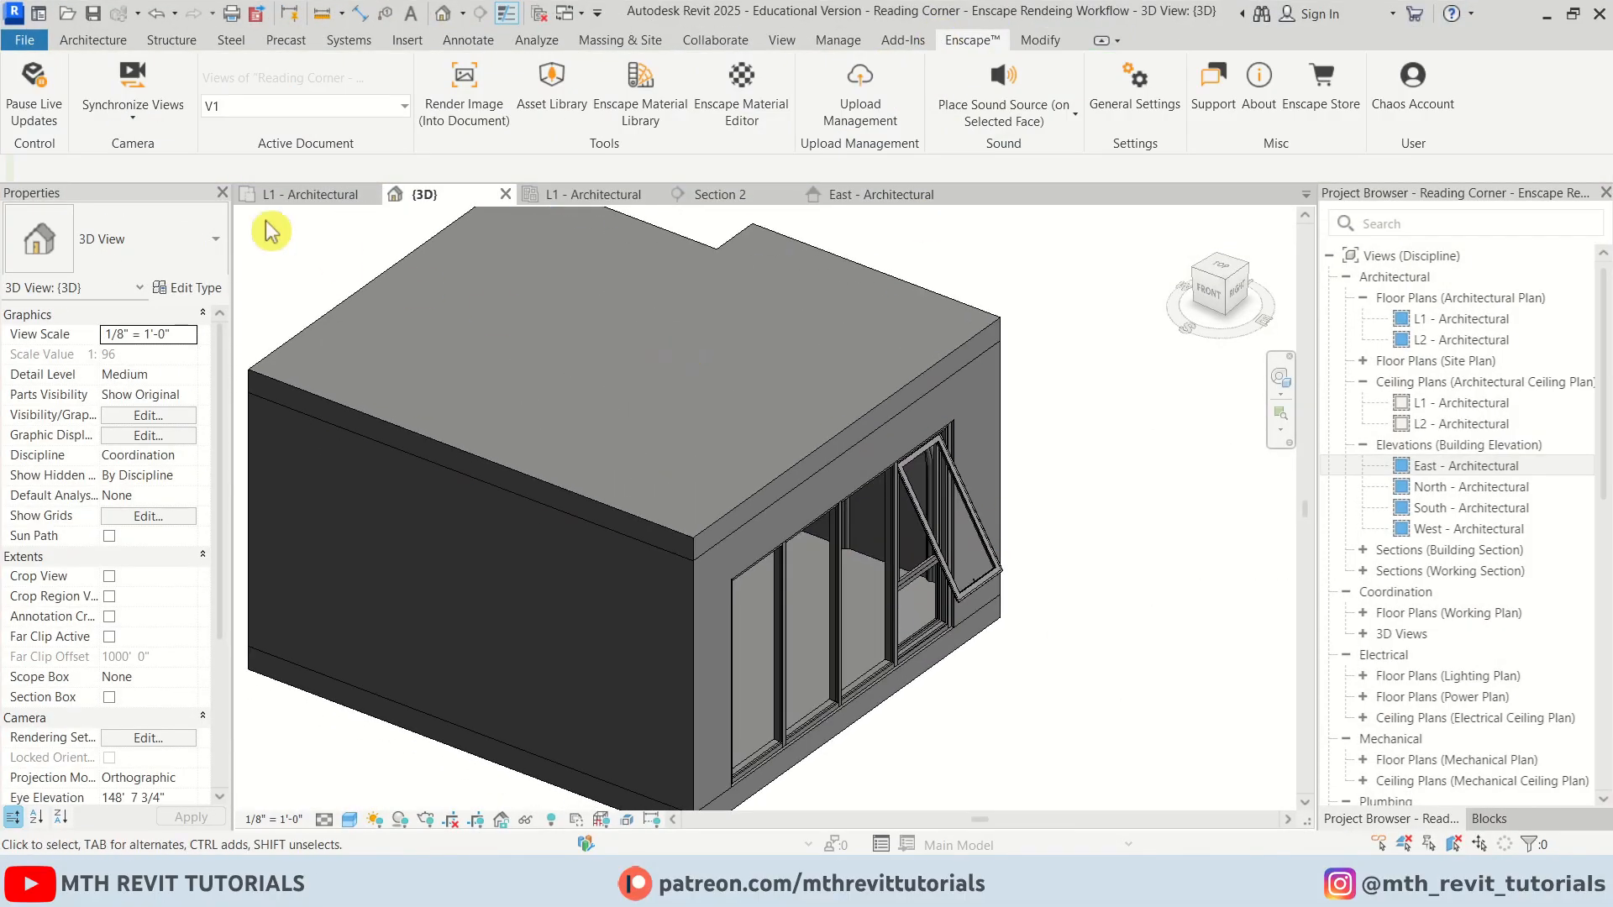
pyautogui.click(29, 79)
pyautogui.click(720, 196)
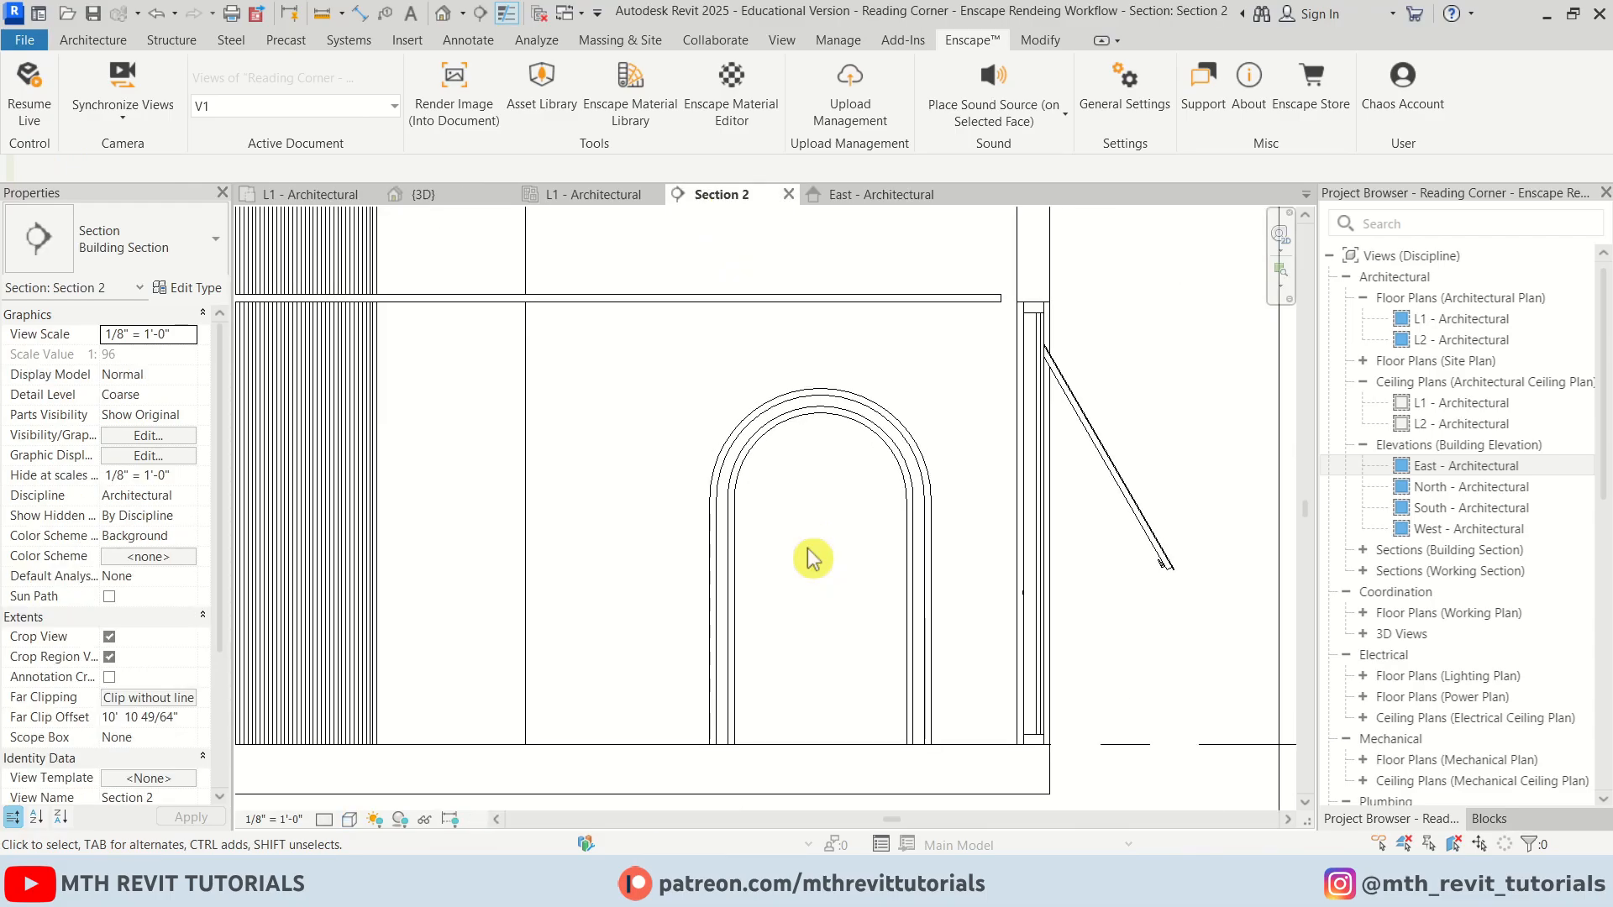
# Split the wall face behind the arch along the arch's inner outline with Split Face
pyautogui.click(1042, 40)
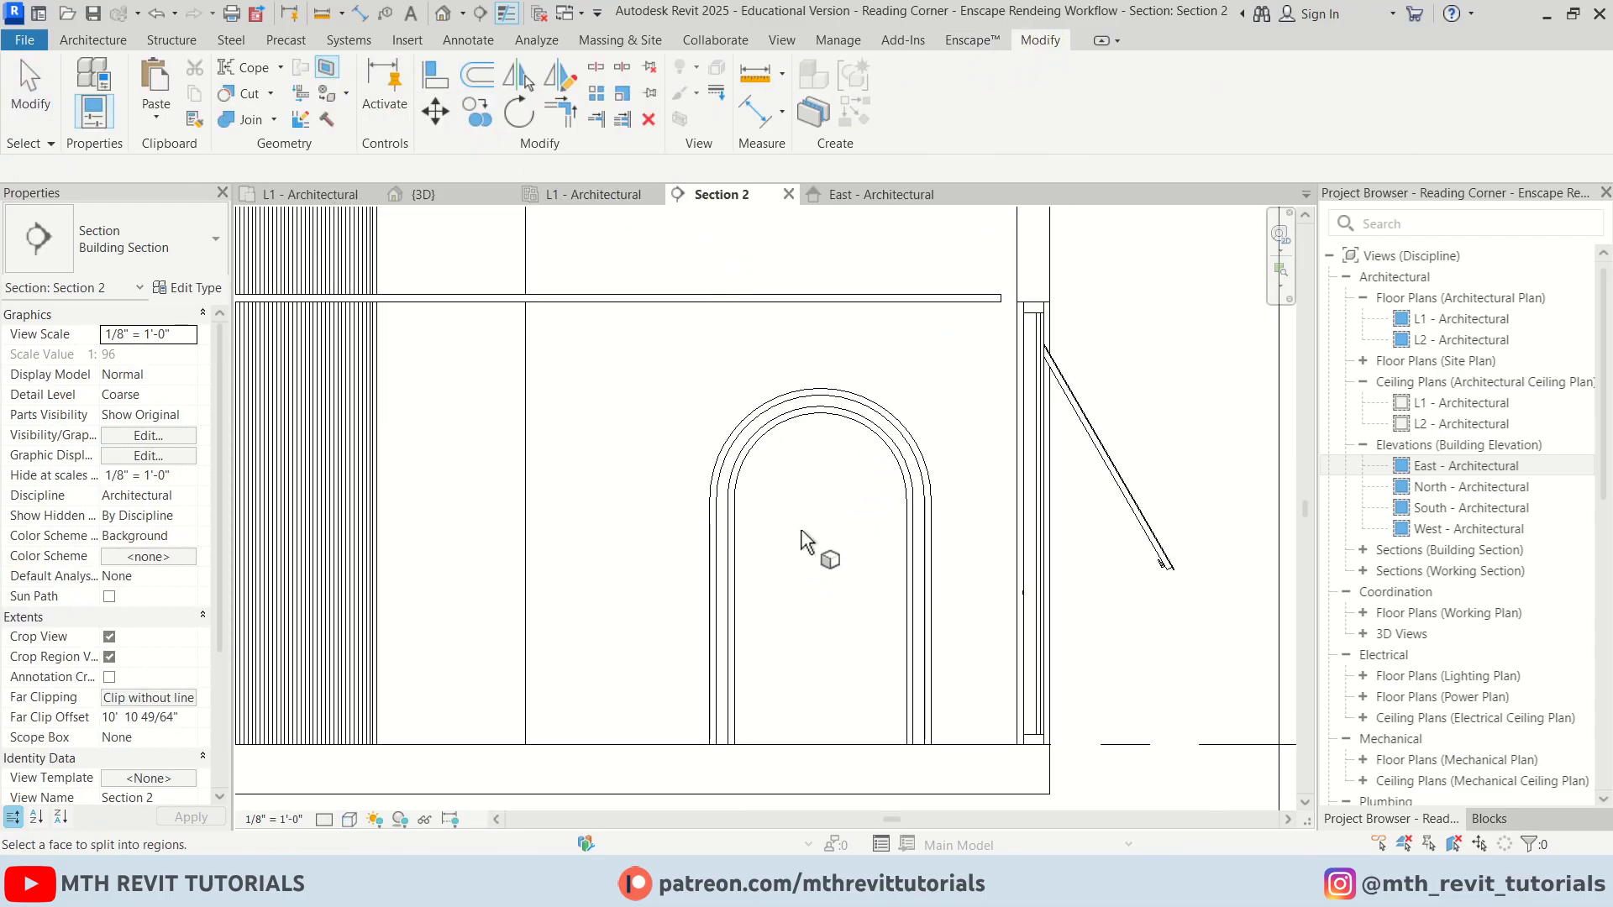
pyautogui.press('Tab')
pyautogui.scroll(-1, 840, 747)
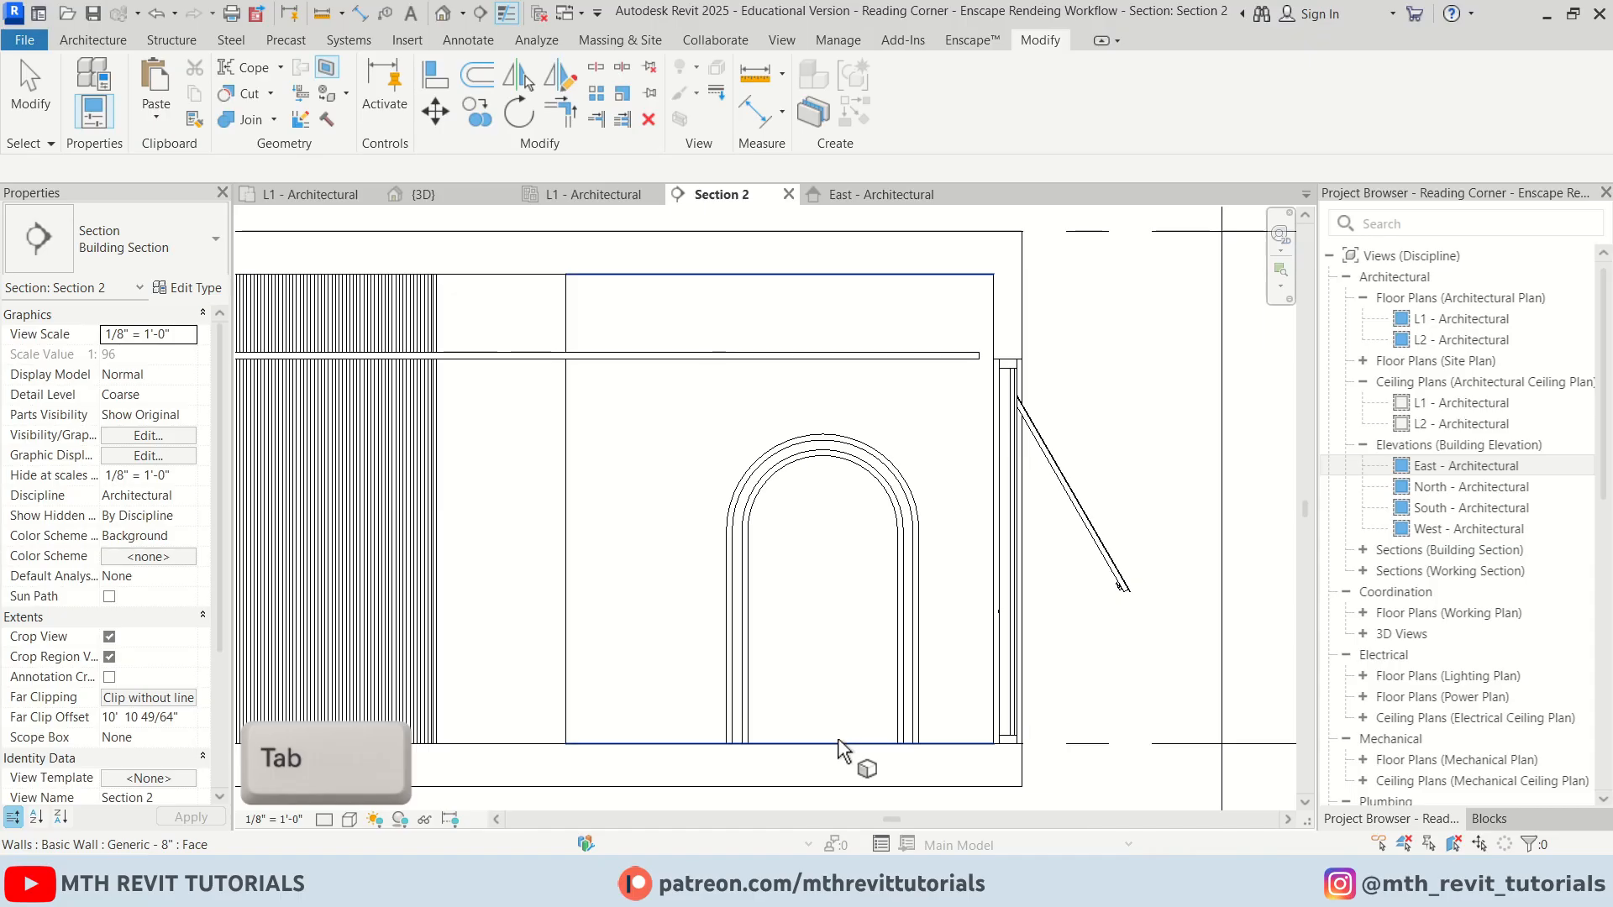
pyautogui.click(841, 748)
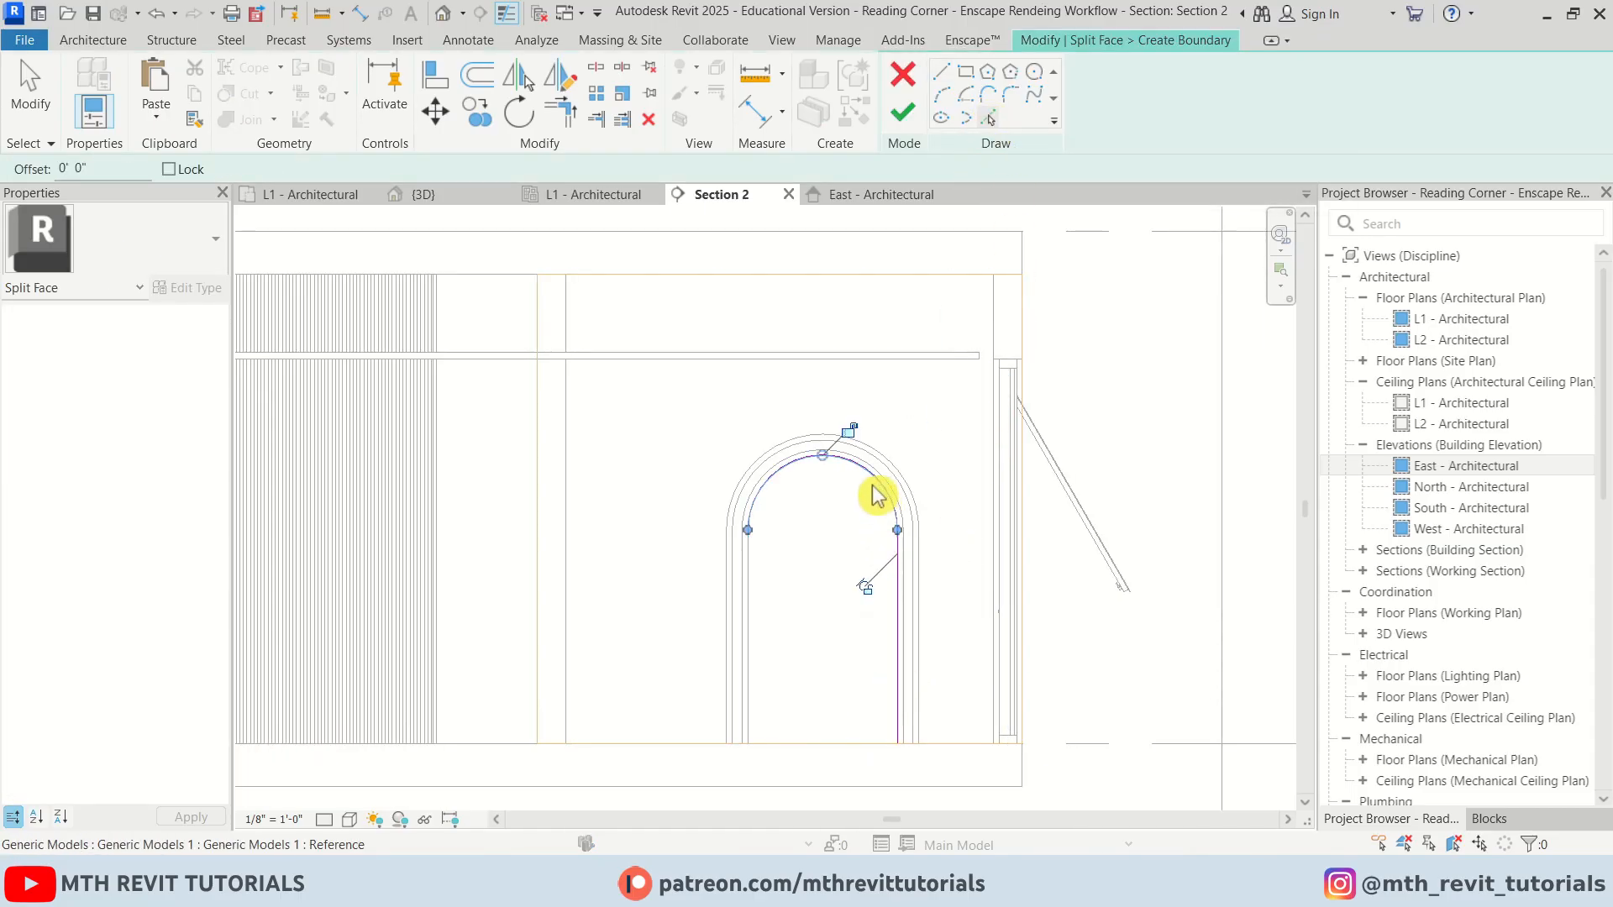
pyautogui.hotkey('ctrl', 'z')
pyautogui.click(755, 592)
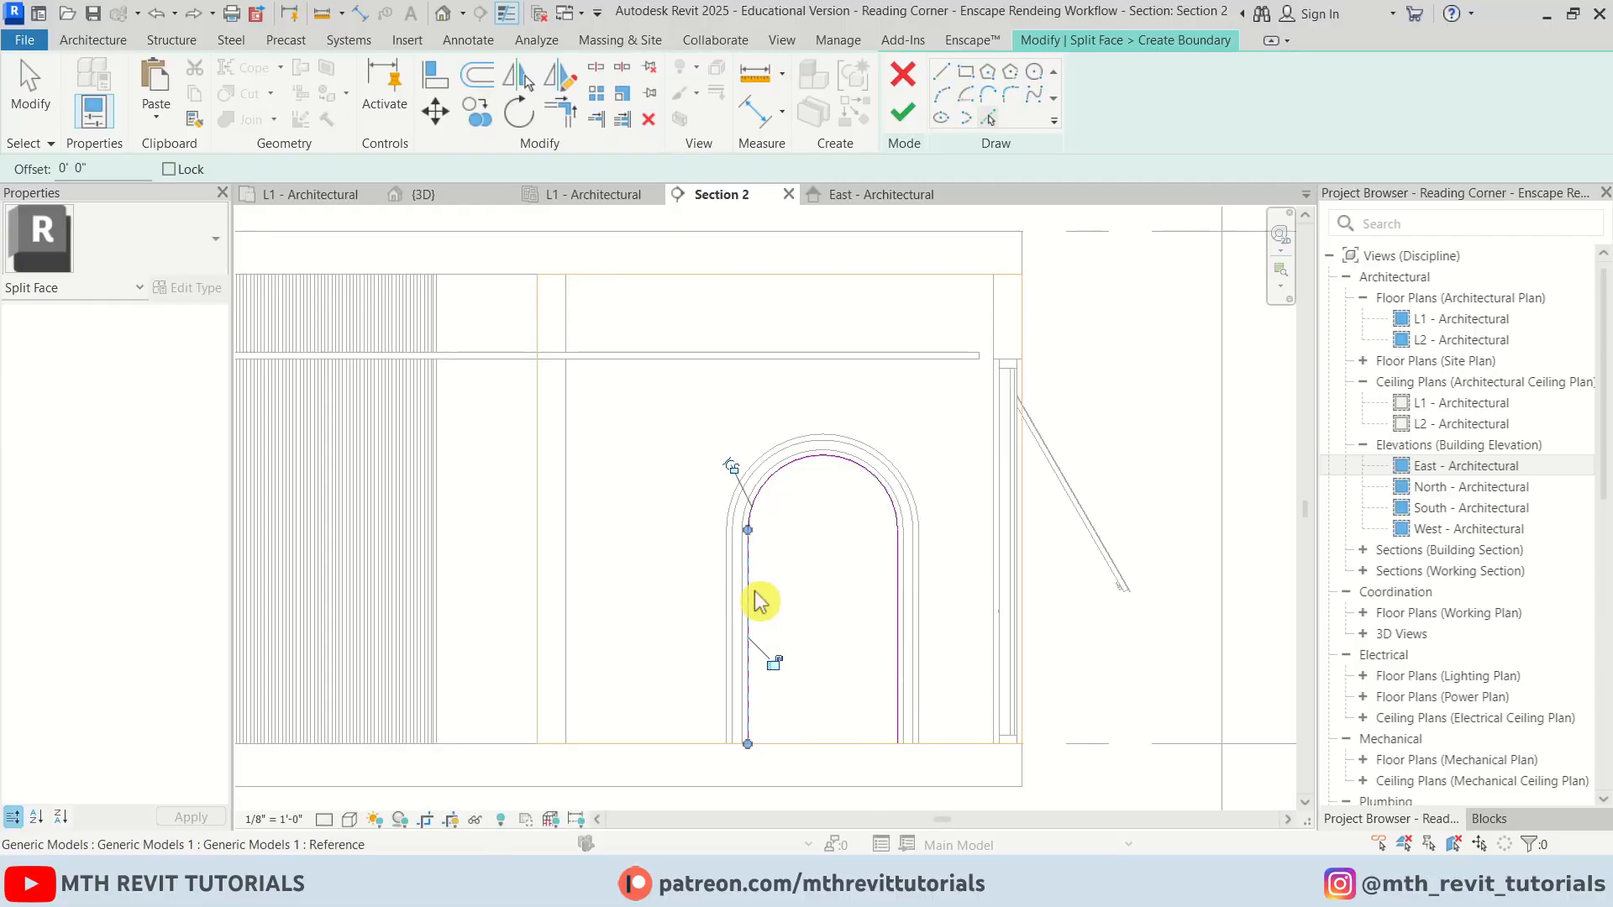
pyautogui.press('Escape')
pyautogui.scroll(2, 821, 785)
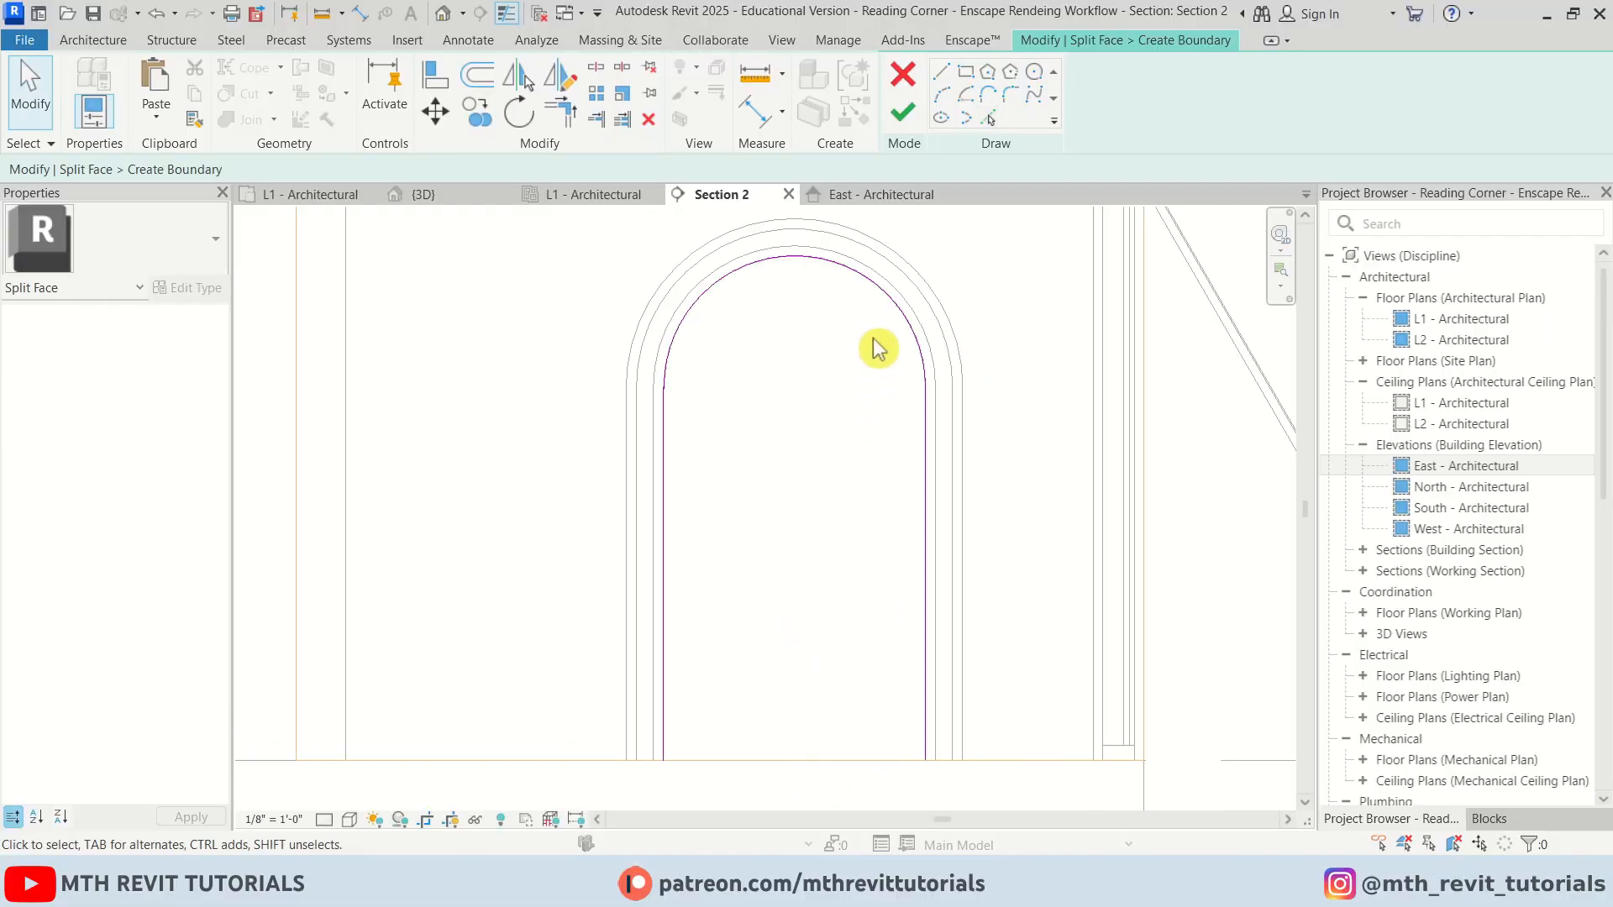
pyautogui.click(910, 137)
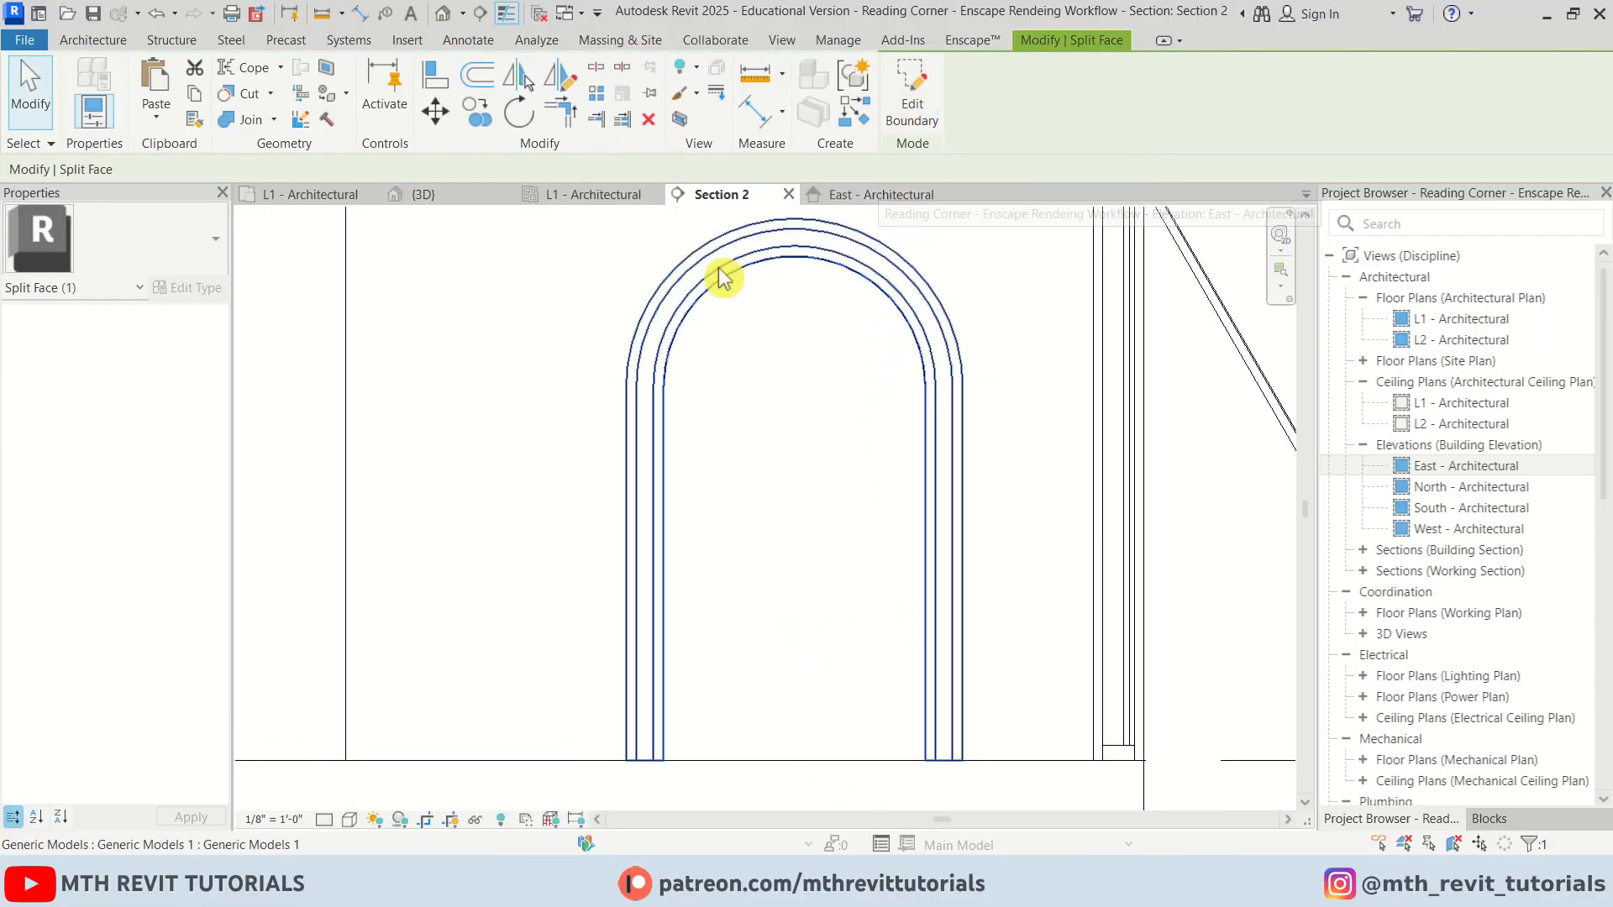
# Duplicate the 00 - Wall material and its assets as 00 - Wall 2
pyautogui.click(838, 40)
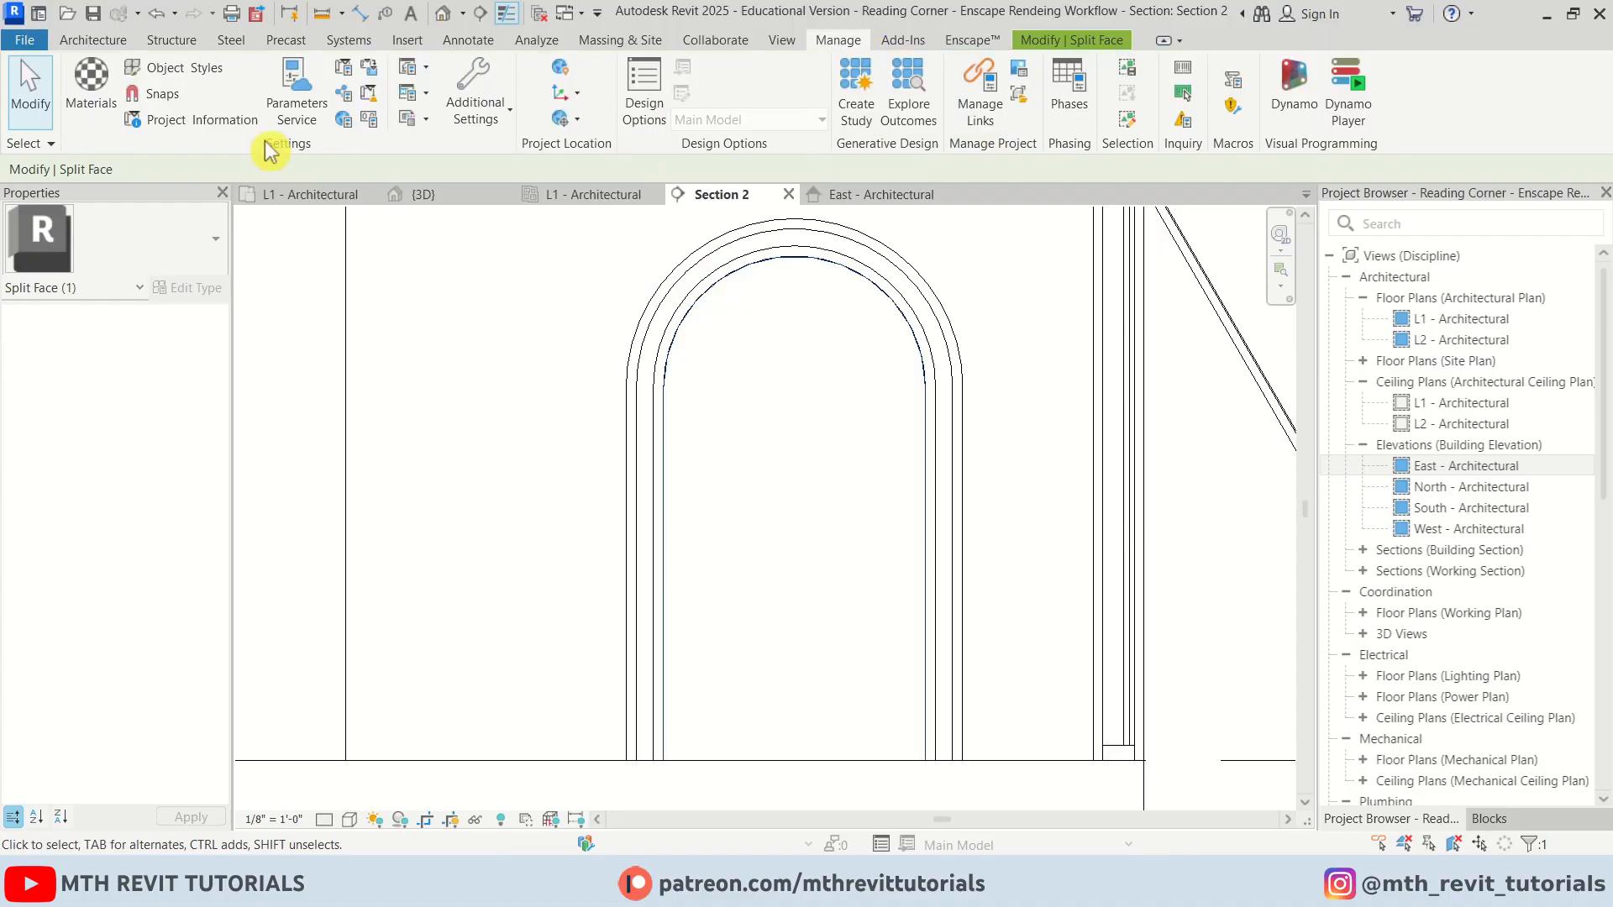
pyautogui.click(106, 116)
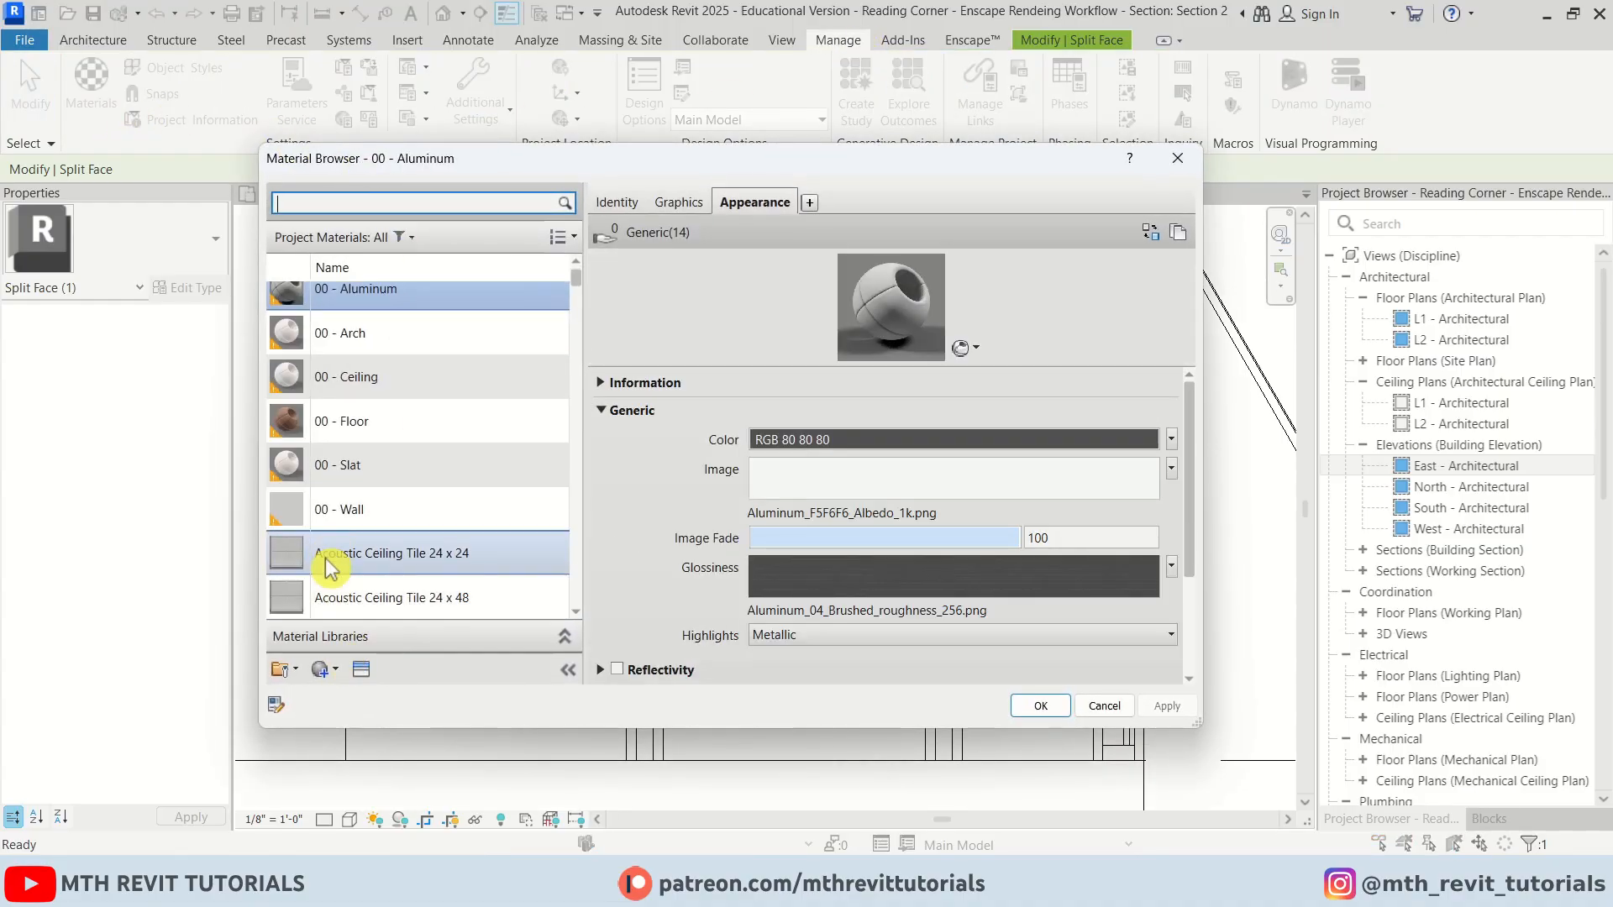
pyautogui.rightClick(362, 513)
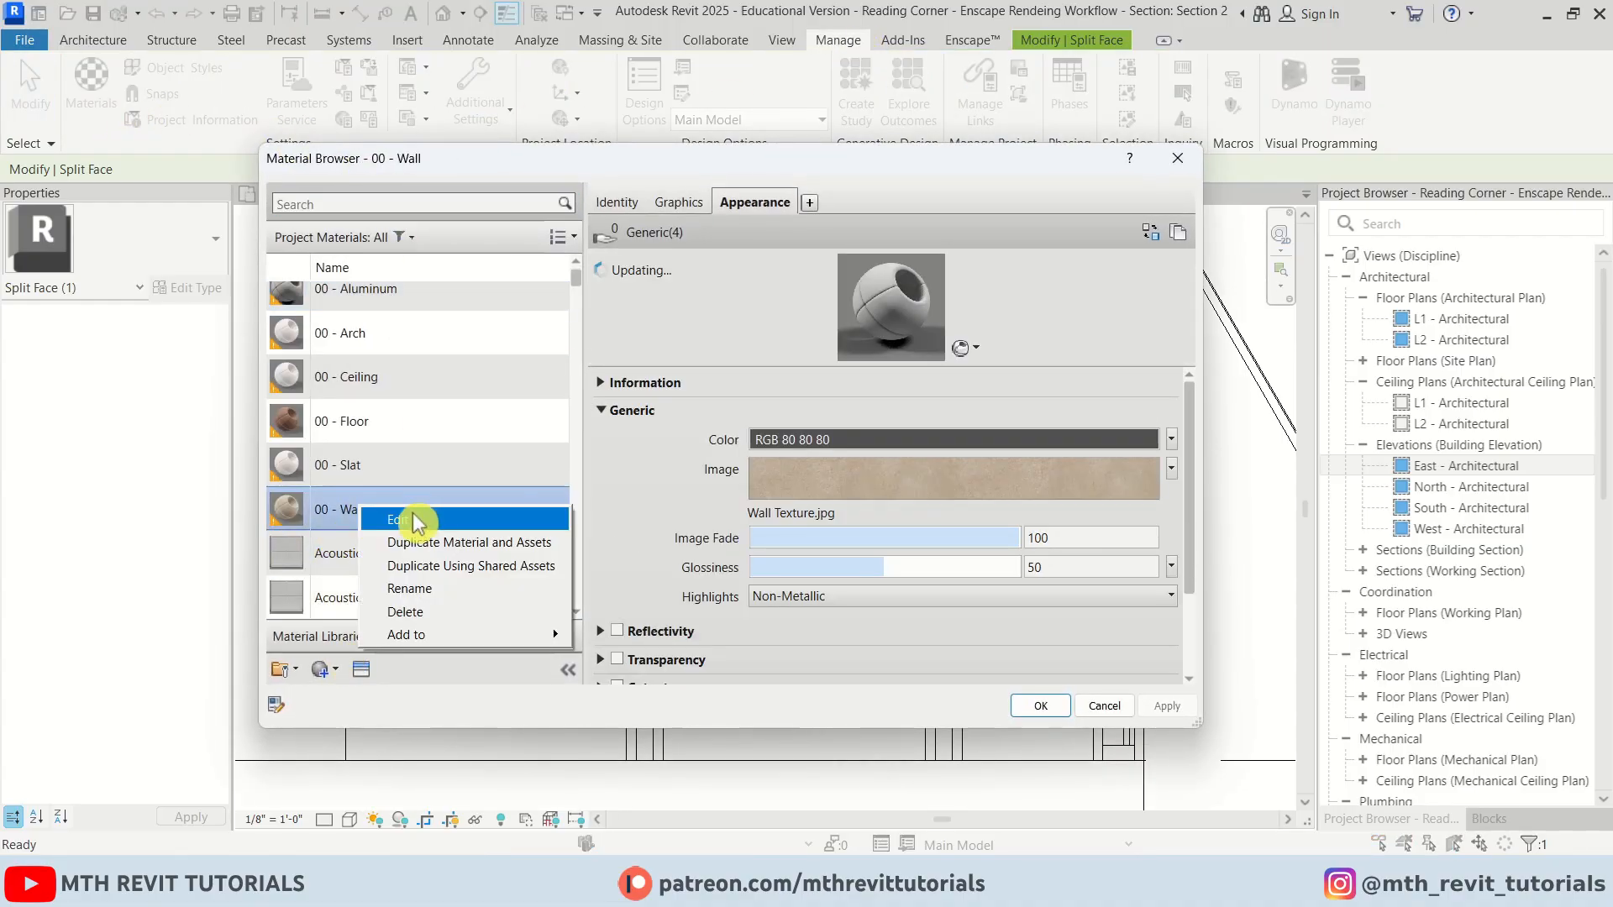
pyautogui.click(460, 546)
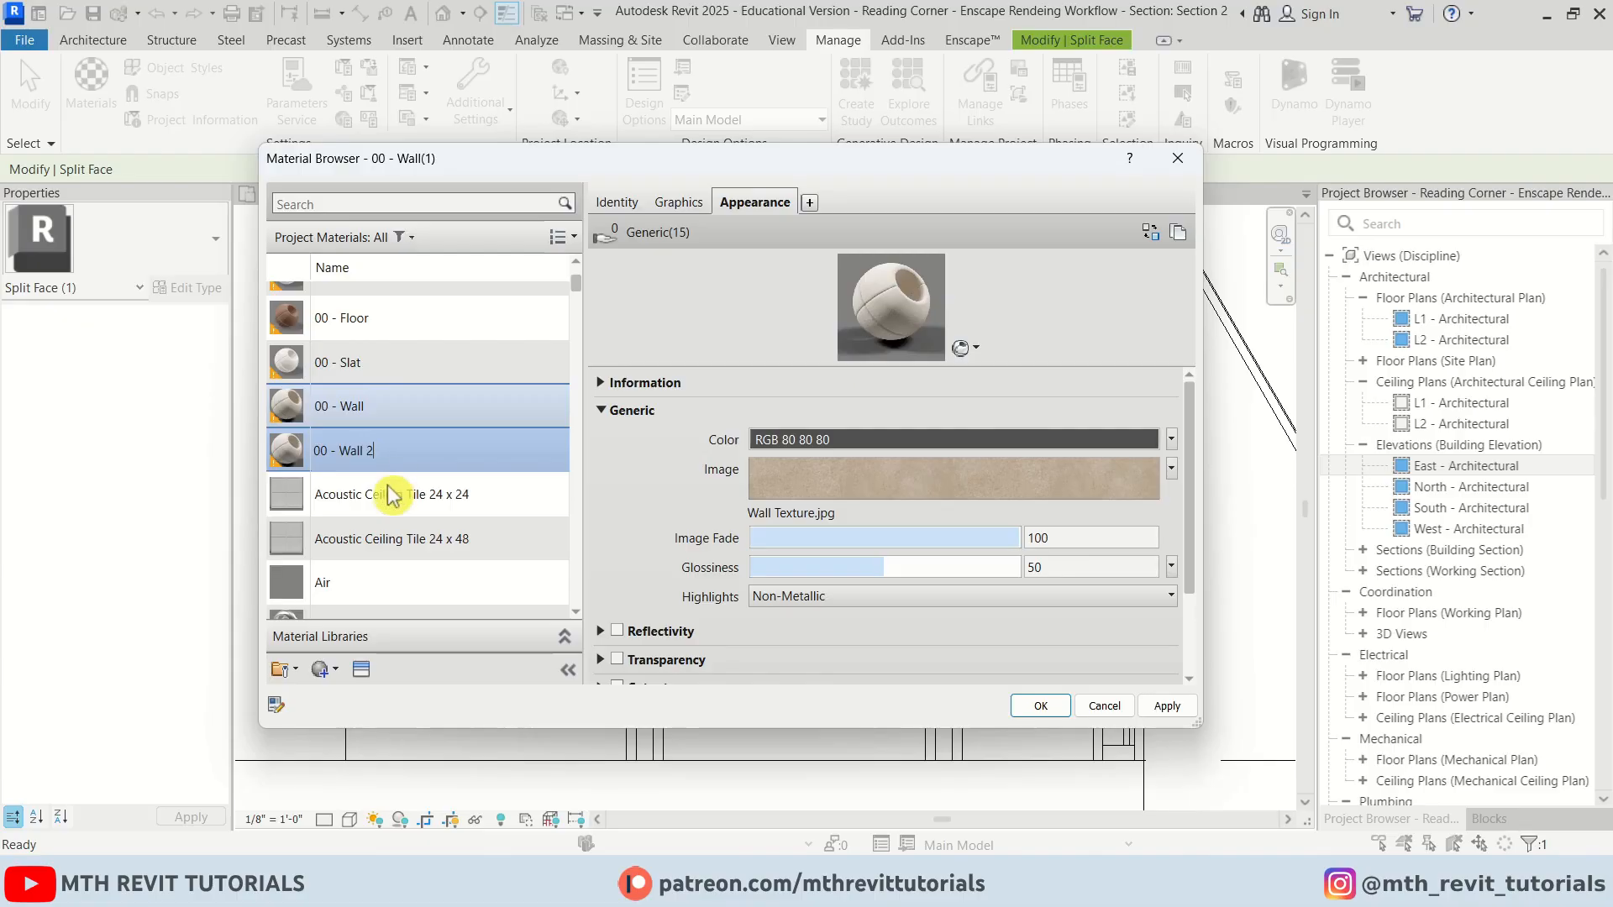
pyautogui.click(385, 488)
pyautogui.click(391, 465)
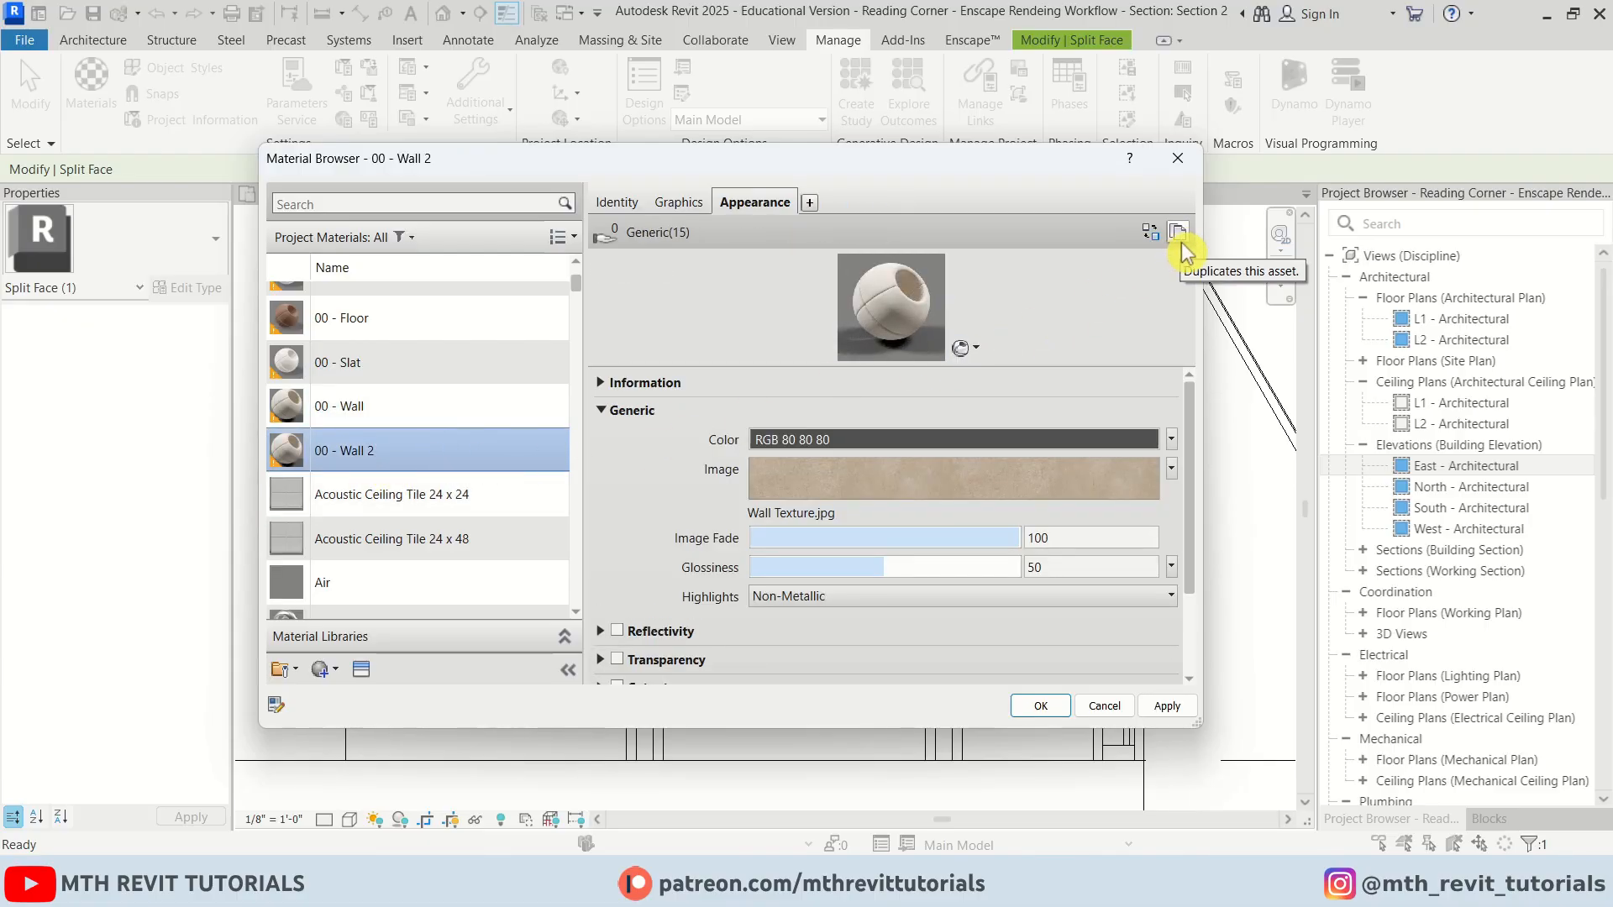
pyautogui.scroll(-1, 347, 424)
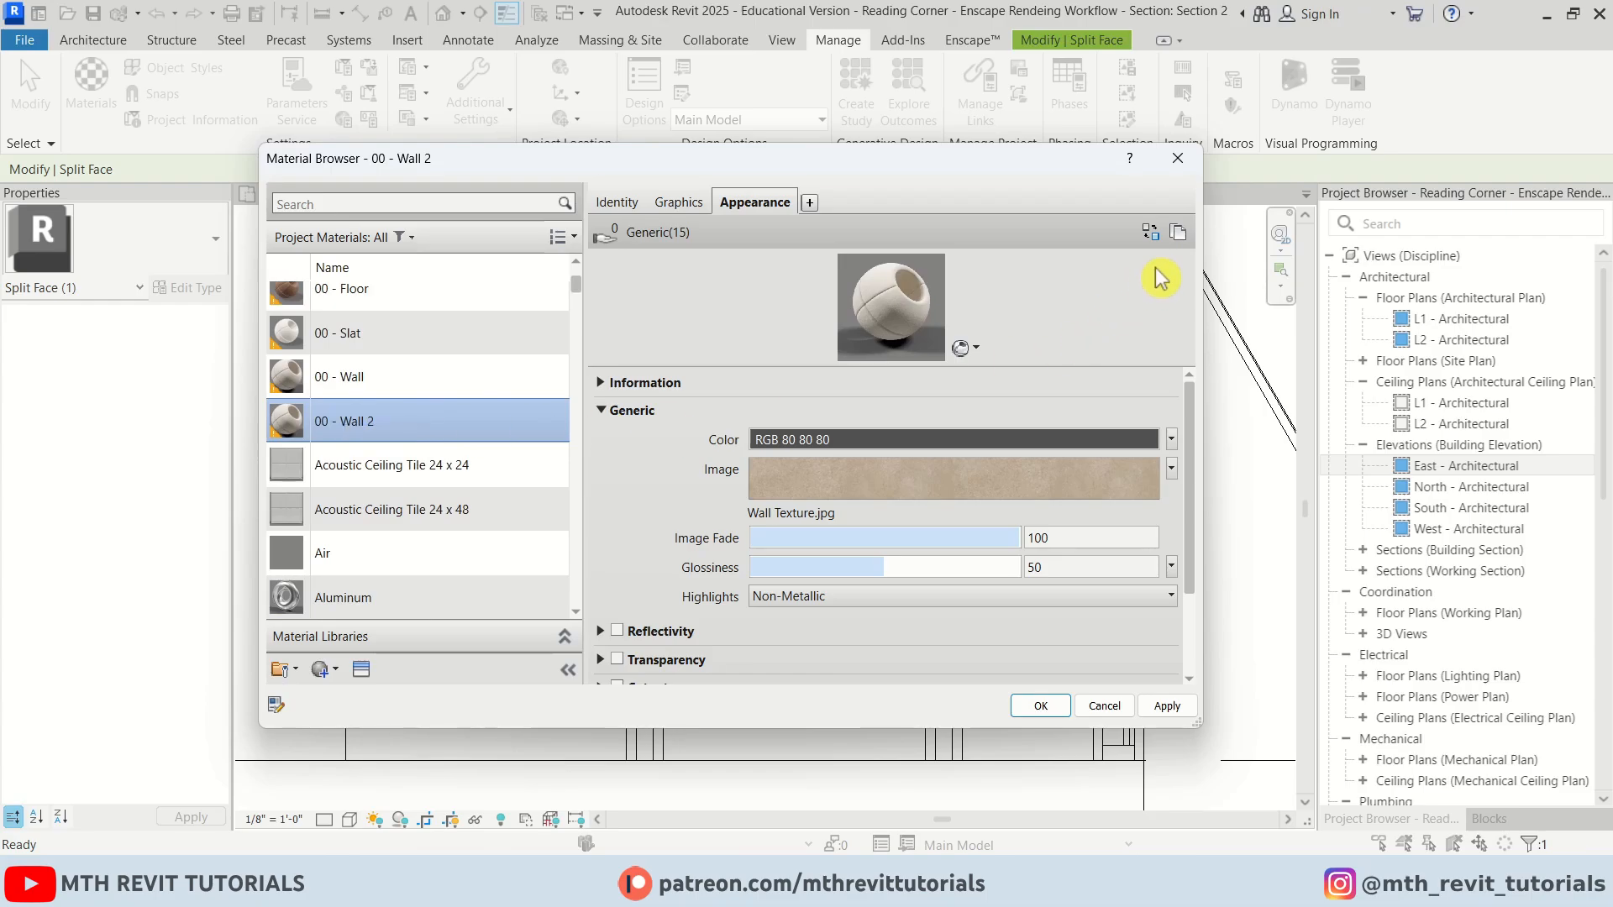
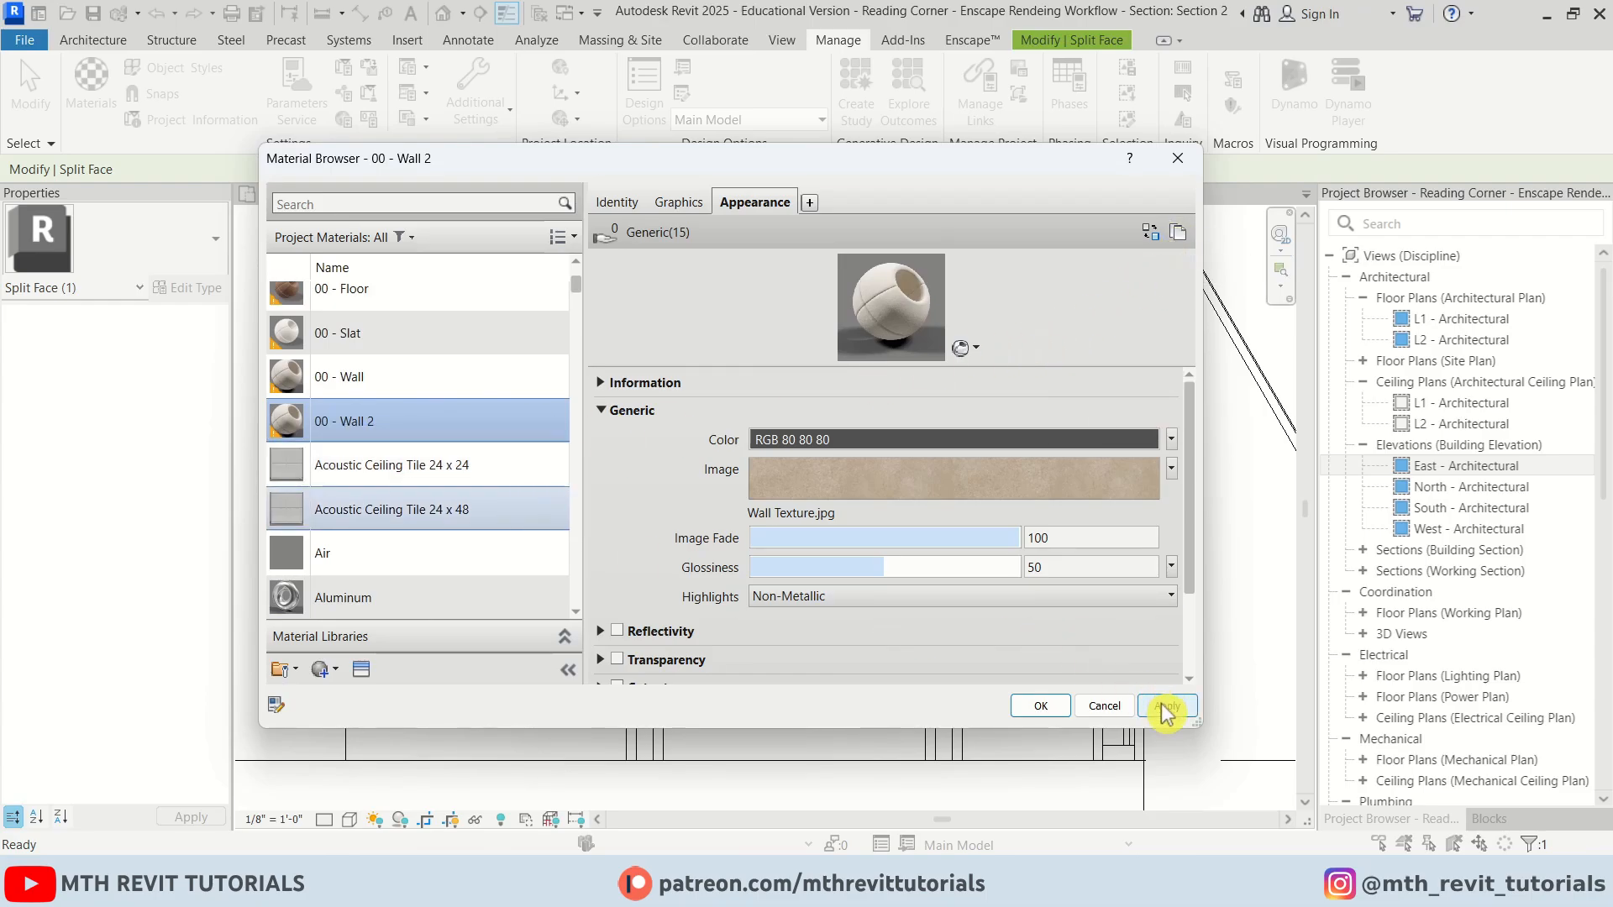
# Paint the wall face inside the arch with the 00 - Wall 2 material
pyautogui.click(1040, 705)
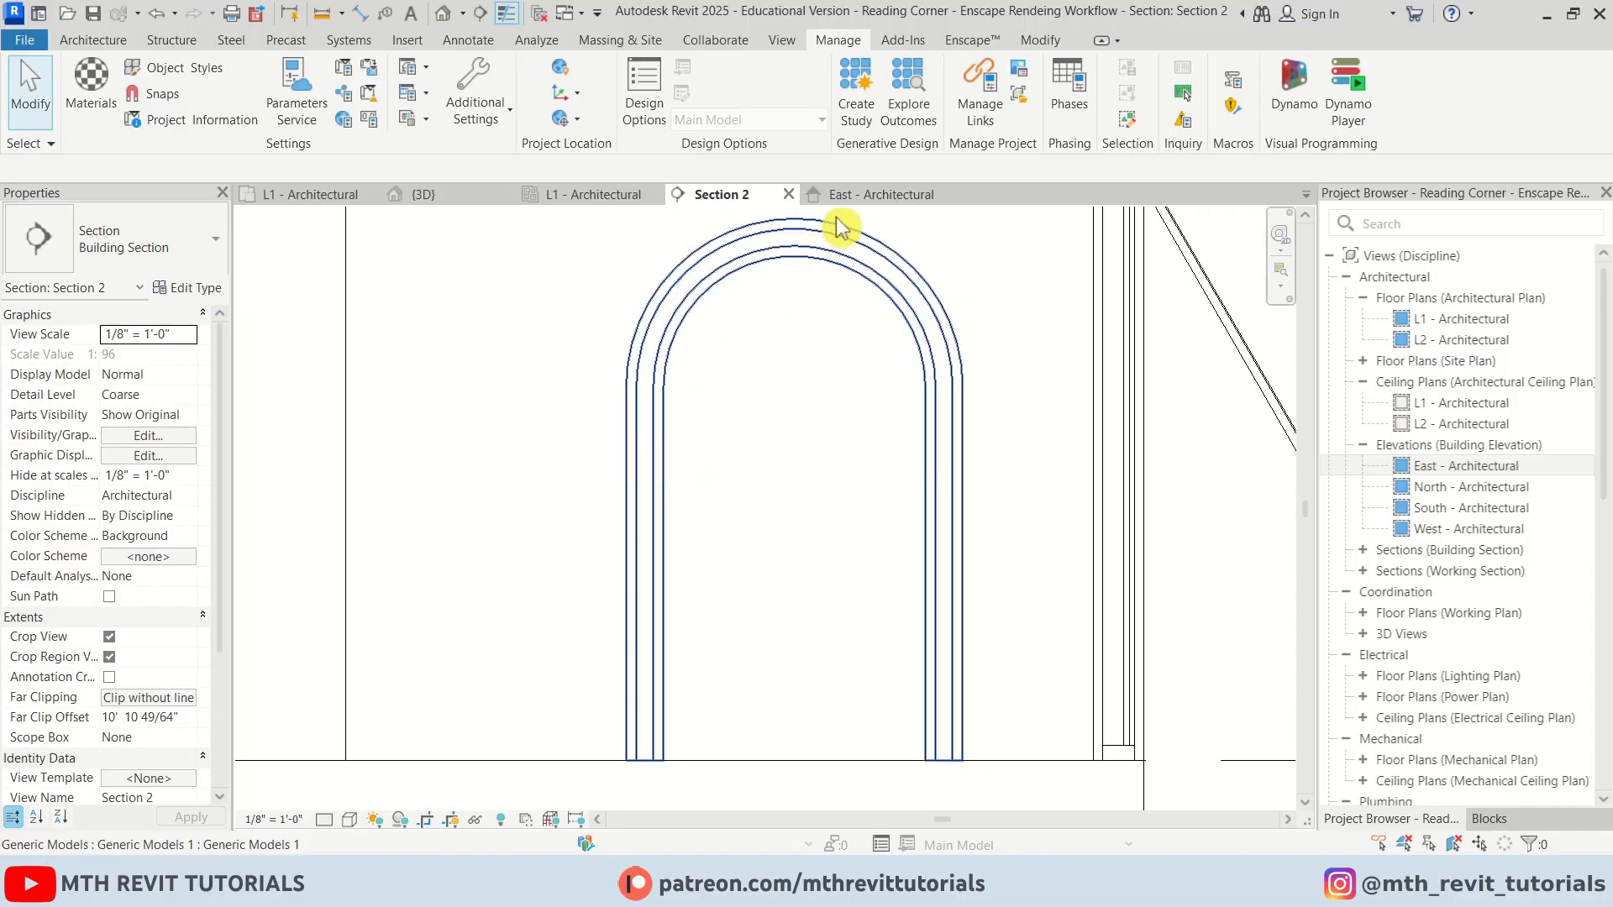
pyautogui.click(1055, 46)
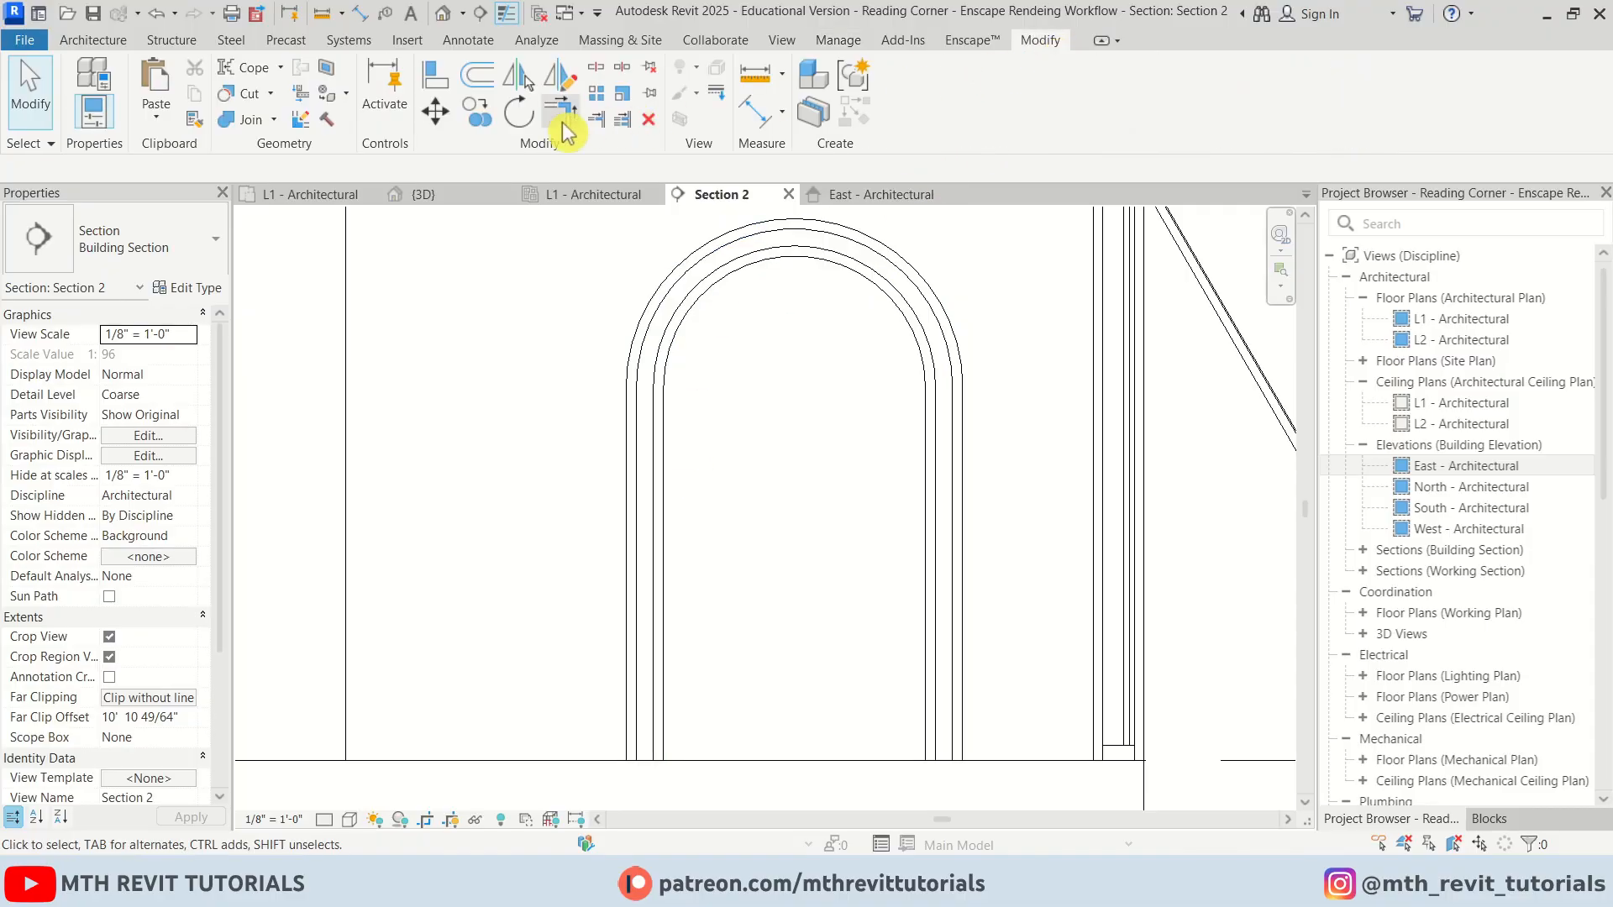
pyautogui.click(326, 101)
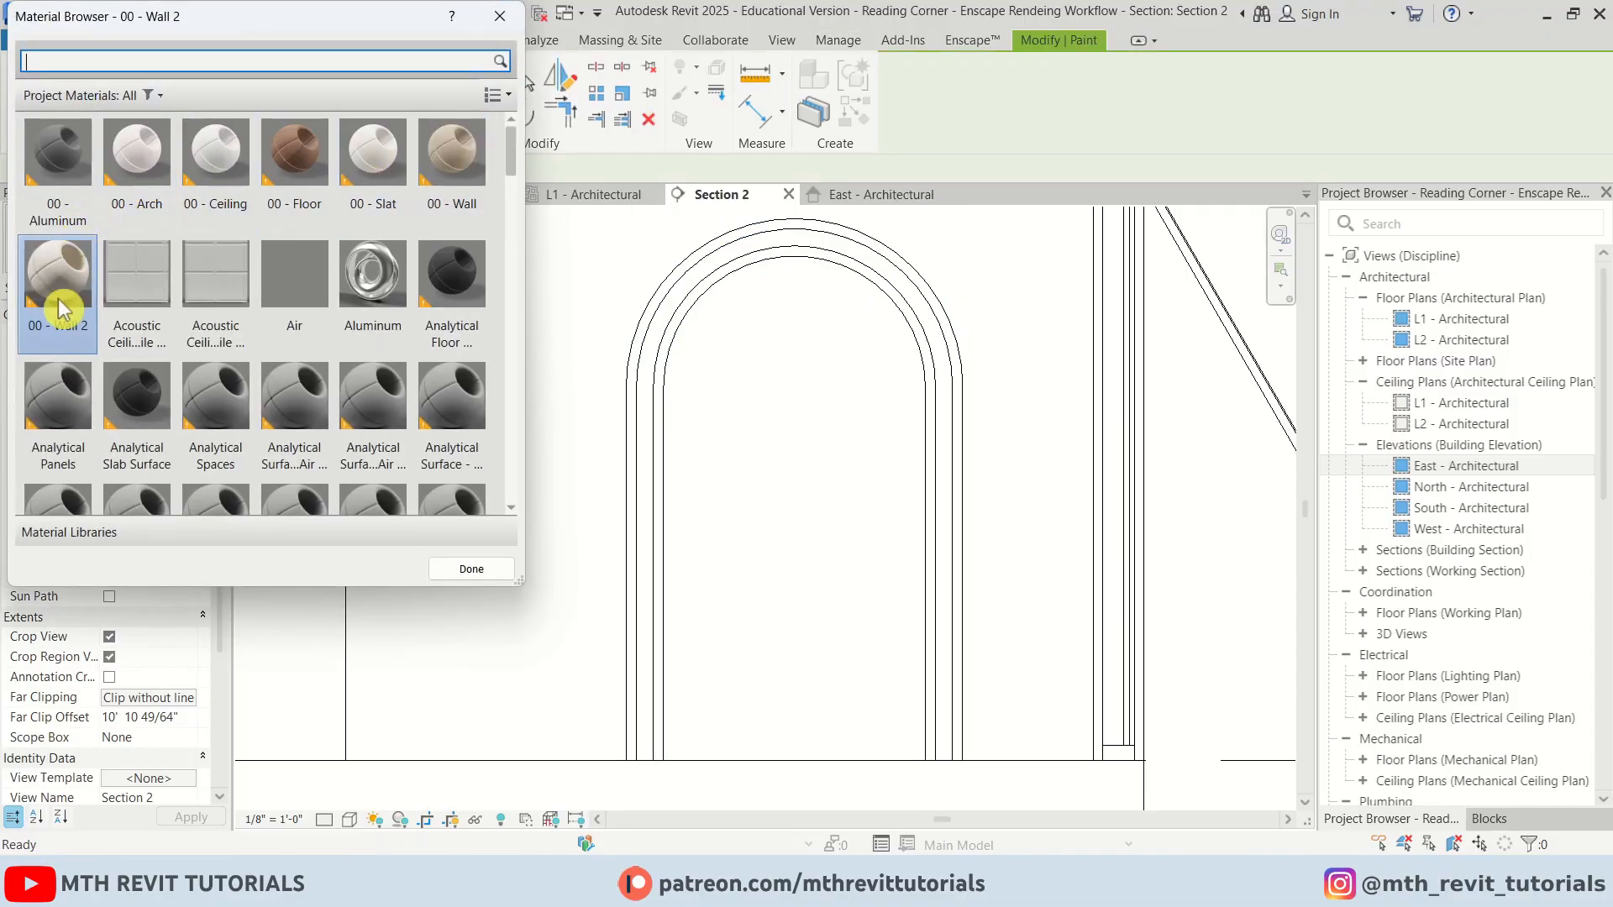
pyautogui.press('Escape')
pyautogui.click(800, 444)
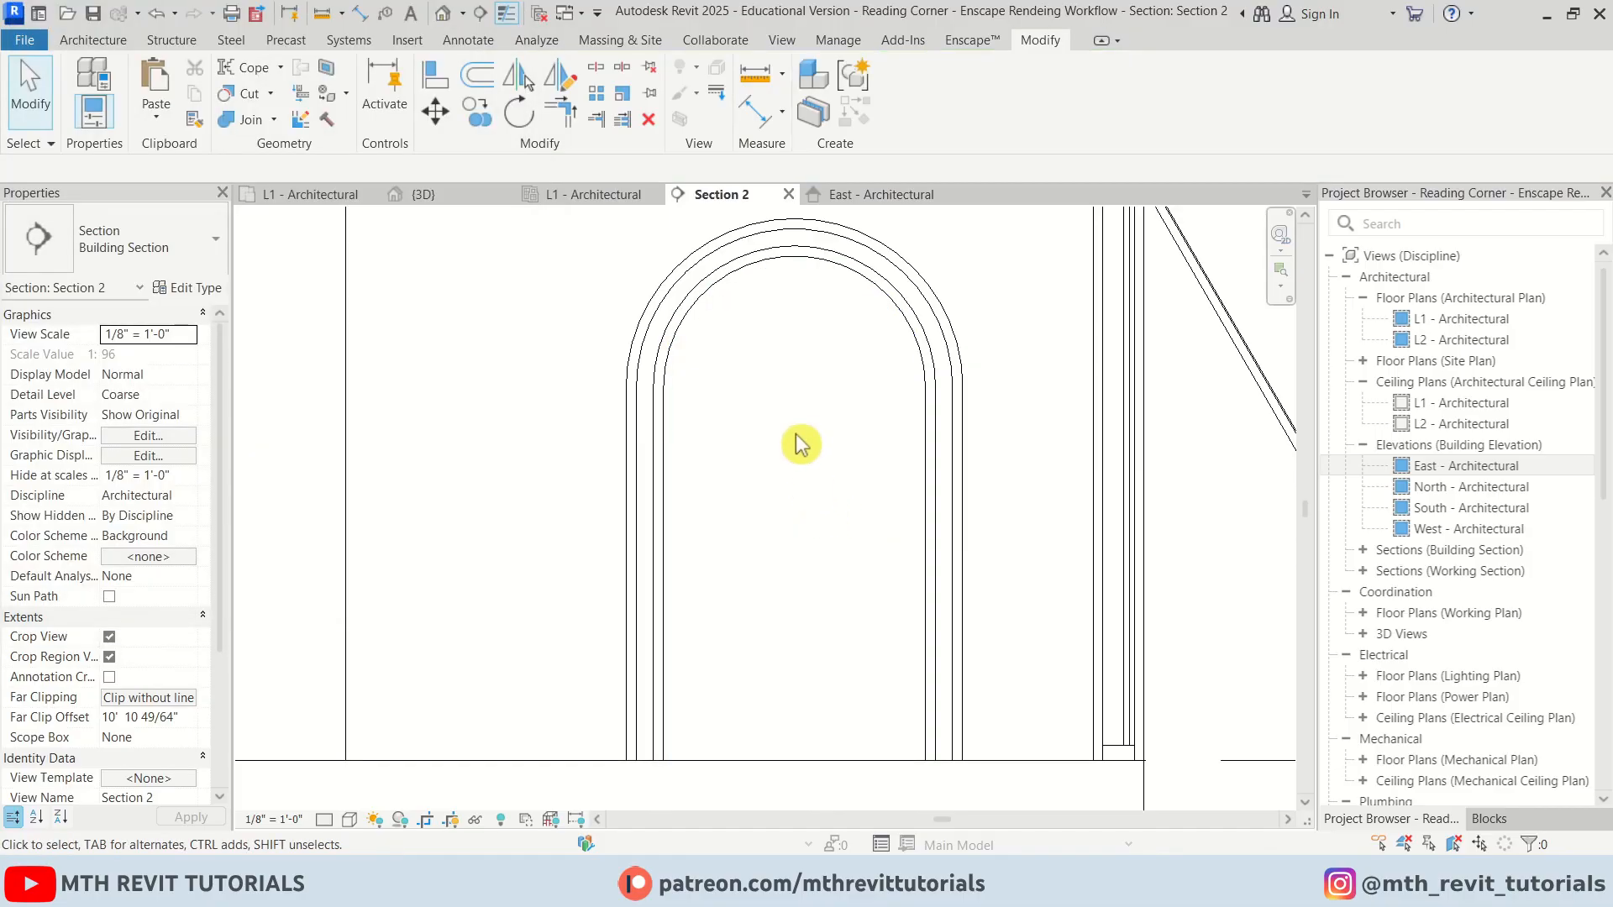
# Resume Enscape live updates and walk the camera closer to the arch
pyautogui.click(970, 40)
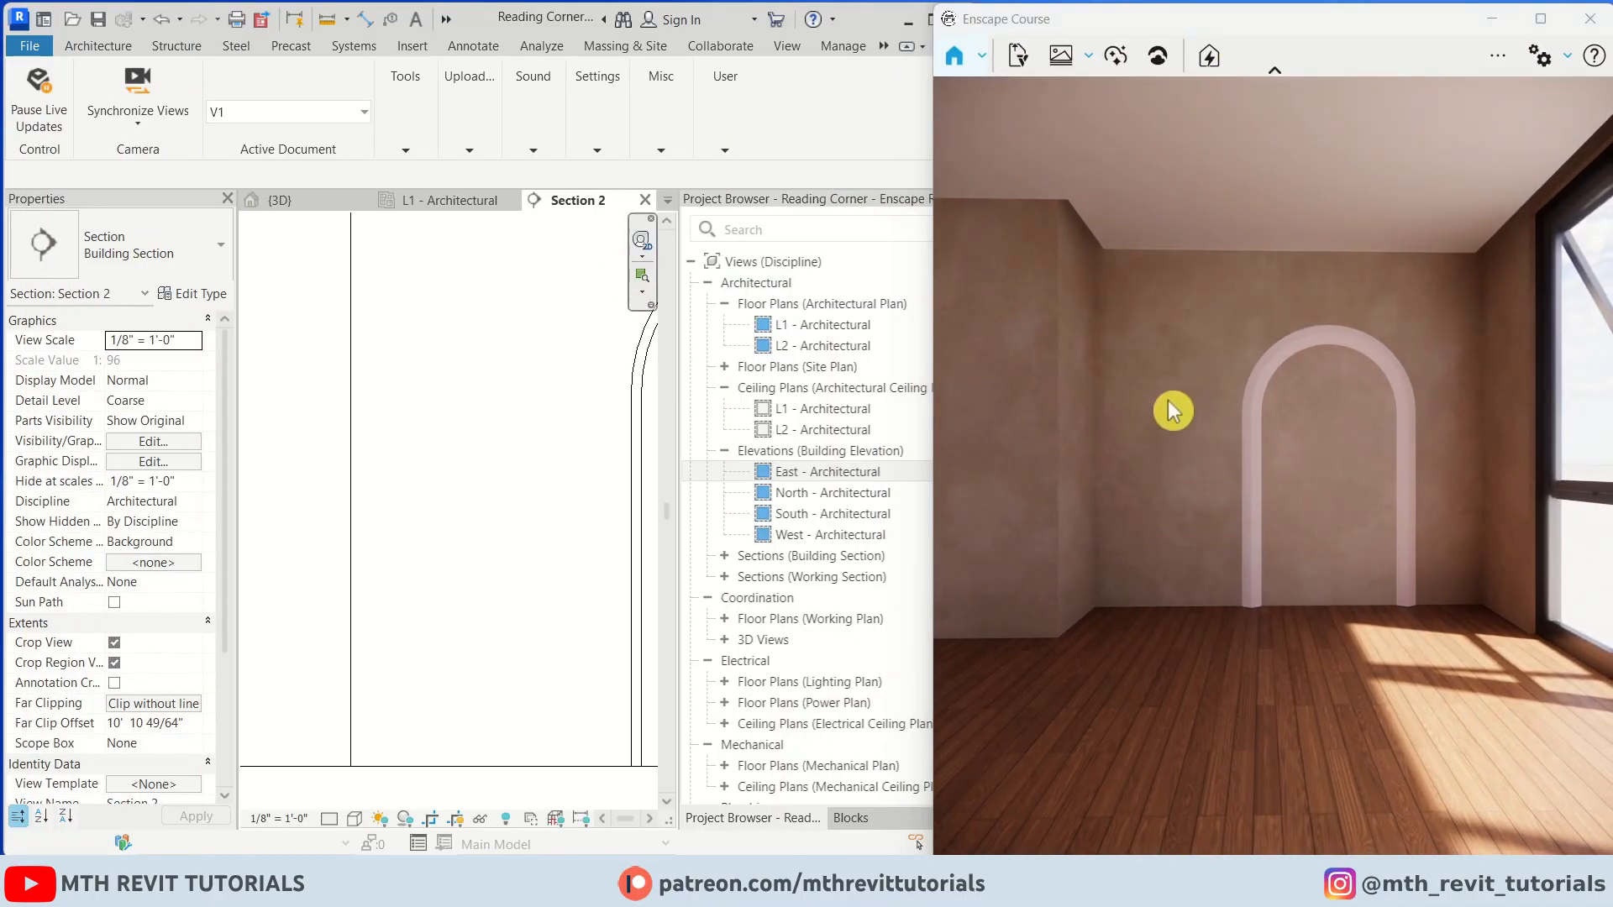
pyautogui.press('w')
pyautogui.moveTo(1372, 490); pyautogui.dragTo(1312, 496)
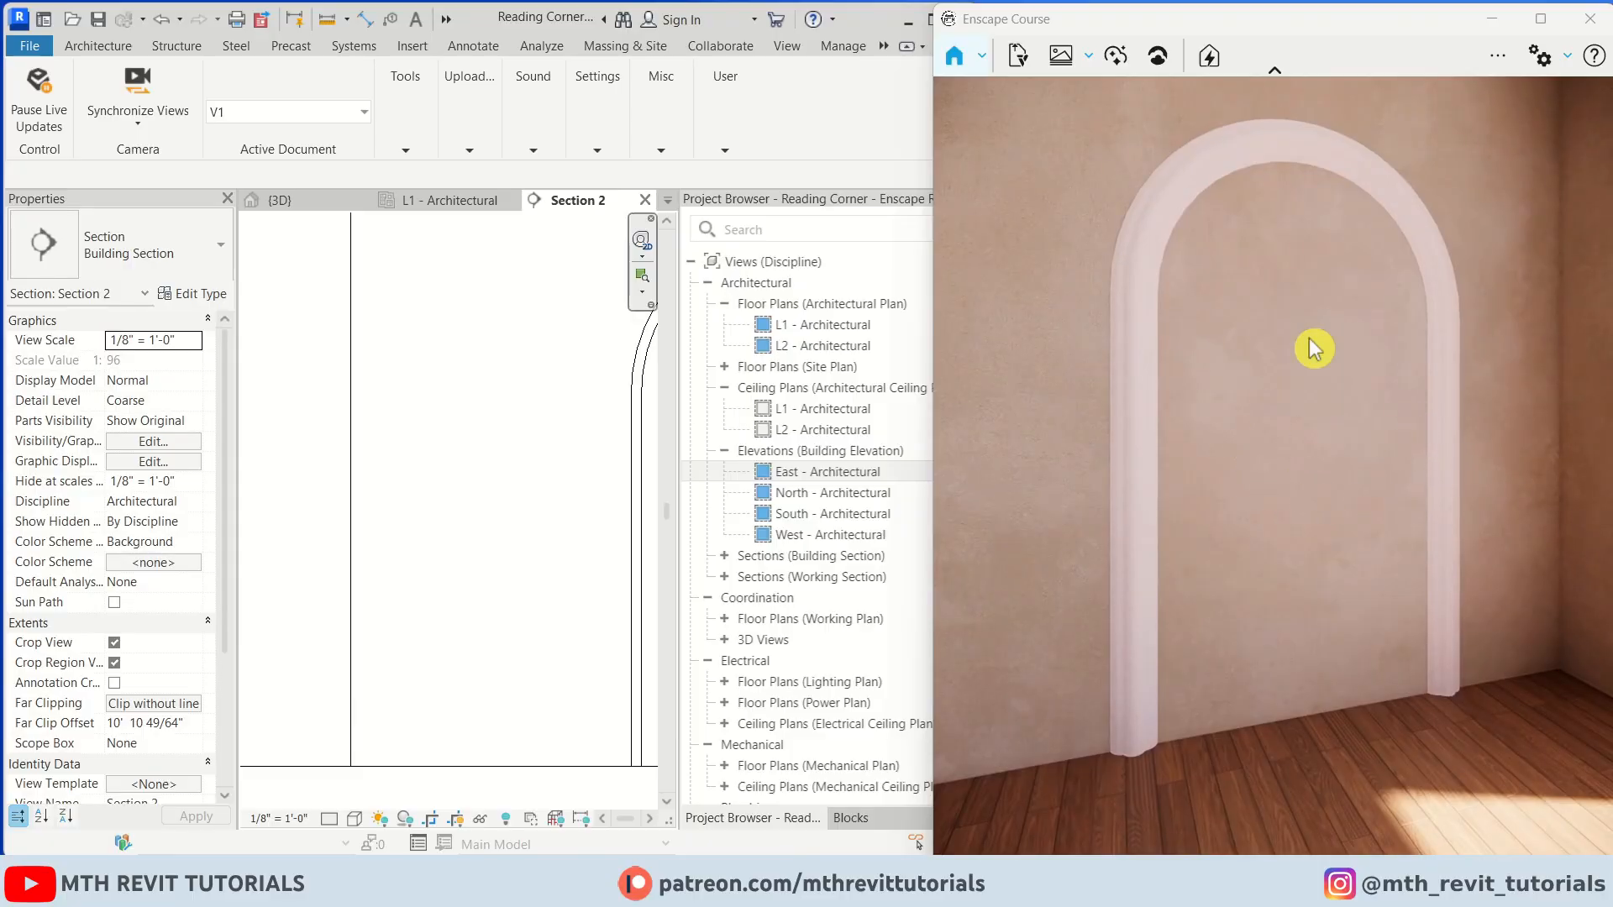
# In the Enscape Material Editor, give the 00 - Wall 2 material a dark brown tint color
pyautogui.click(406, 150)
pyautogui.click(598, 210)
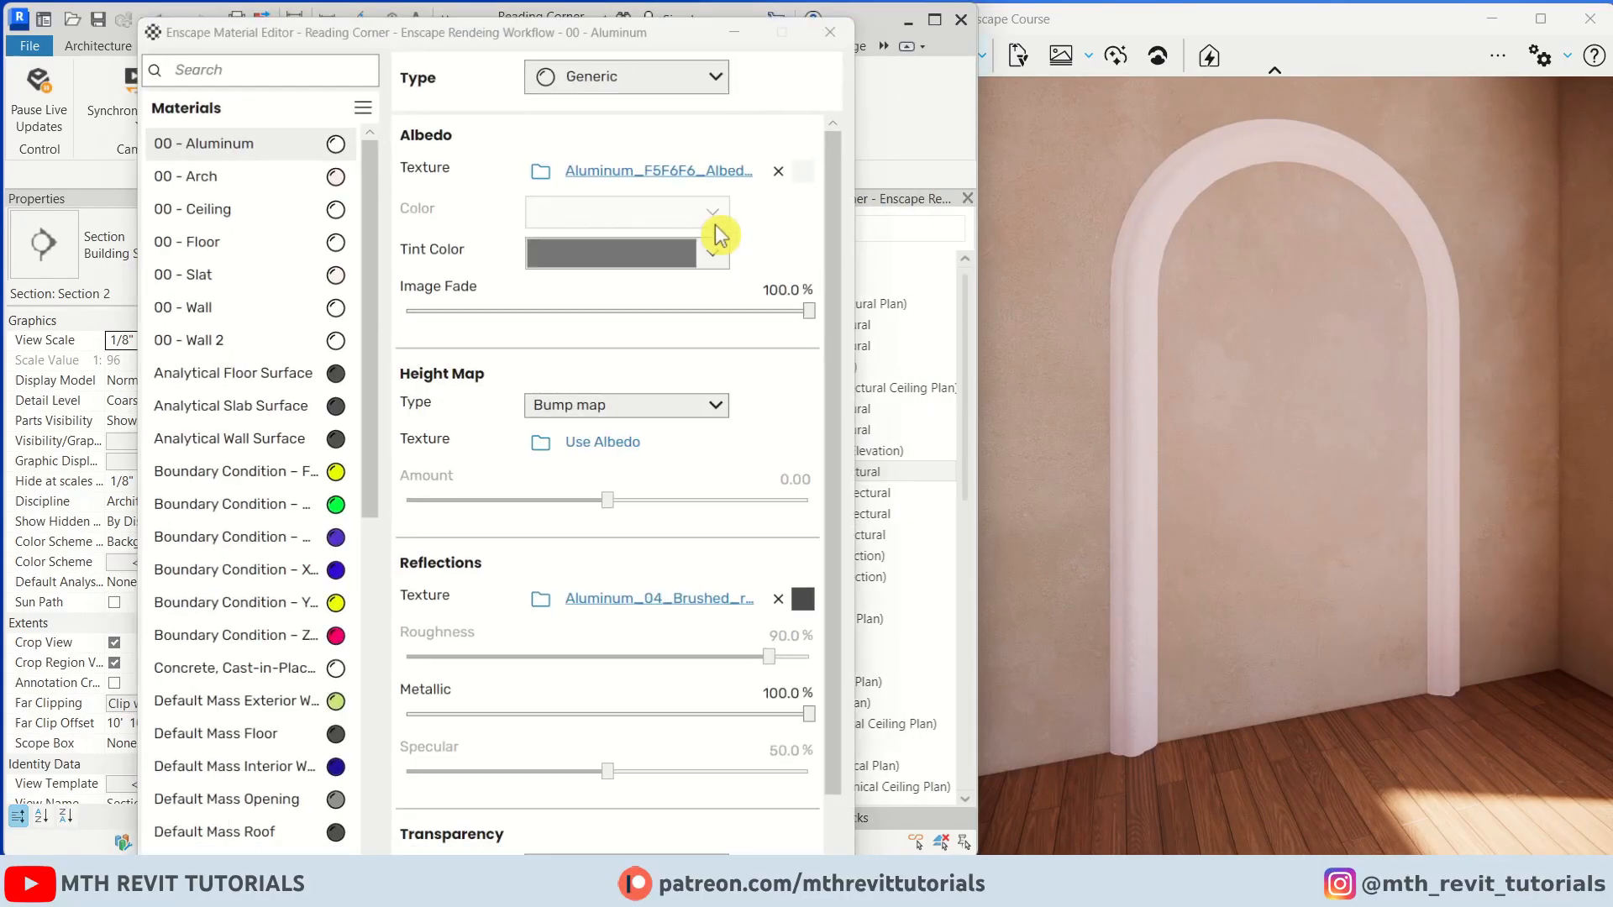
pyautogui.click(210, 338)
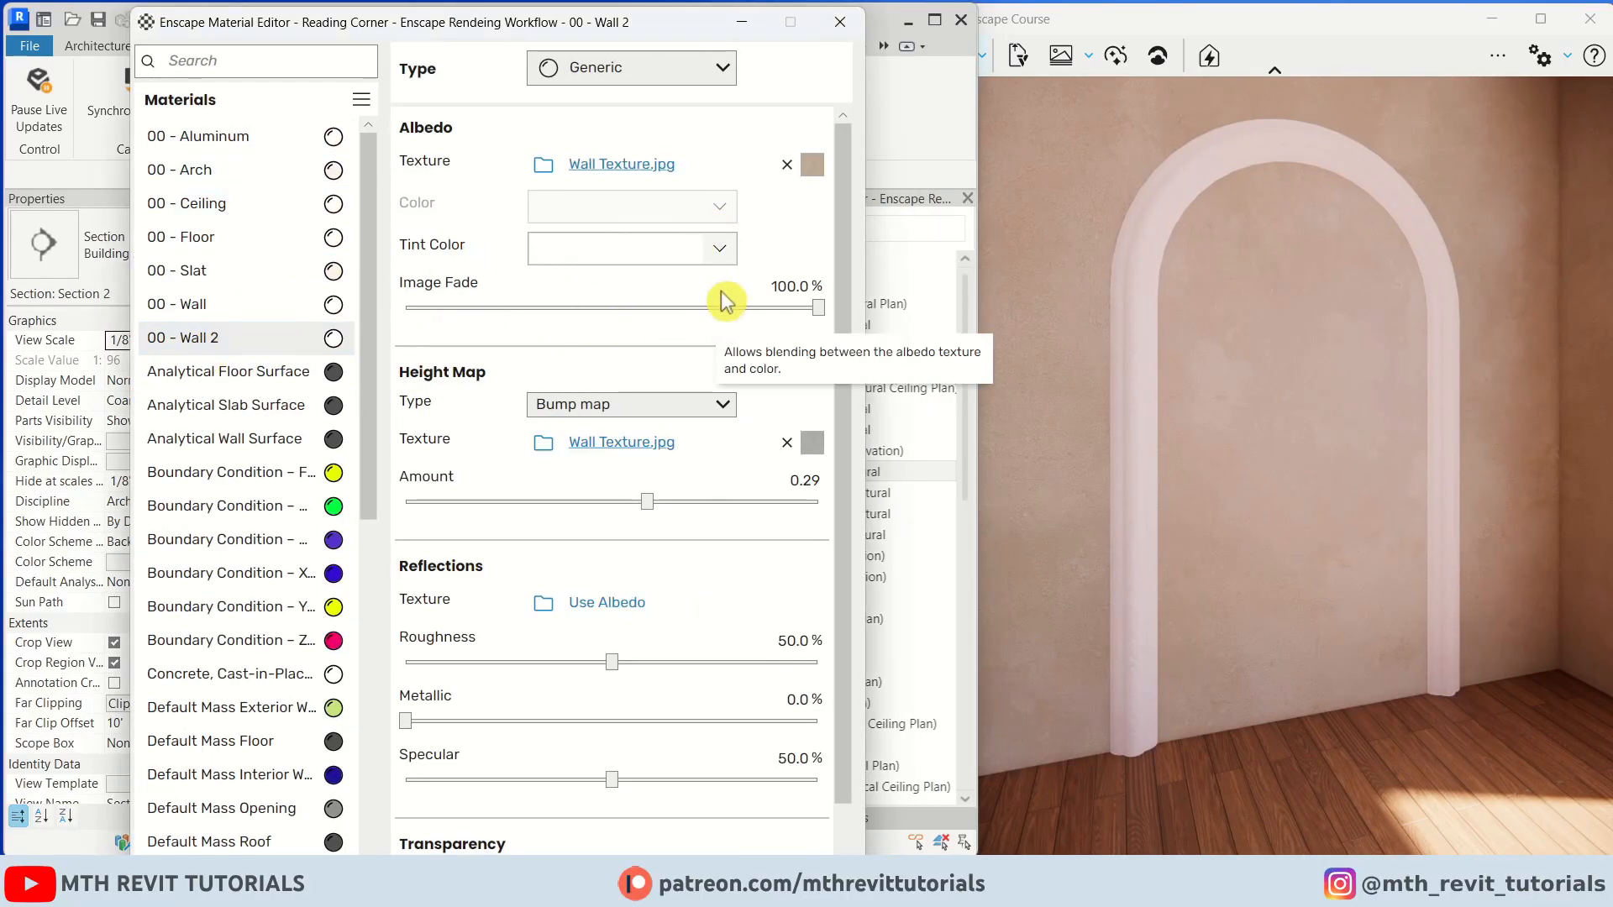
pyautogui.click(720, 249)
pyautogui.click(632, 291)
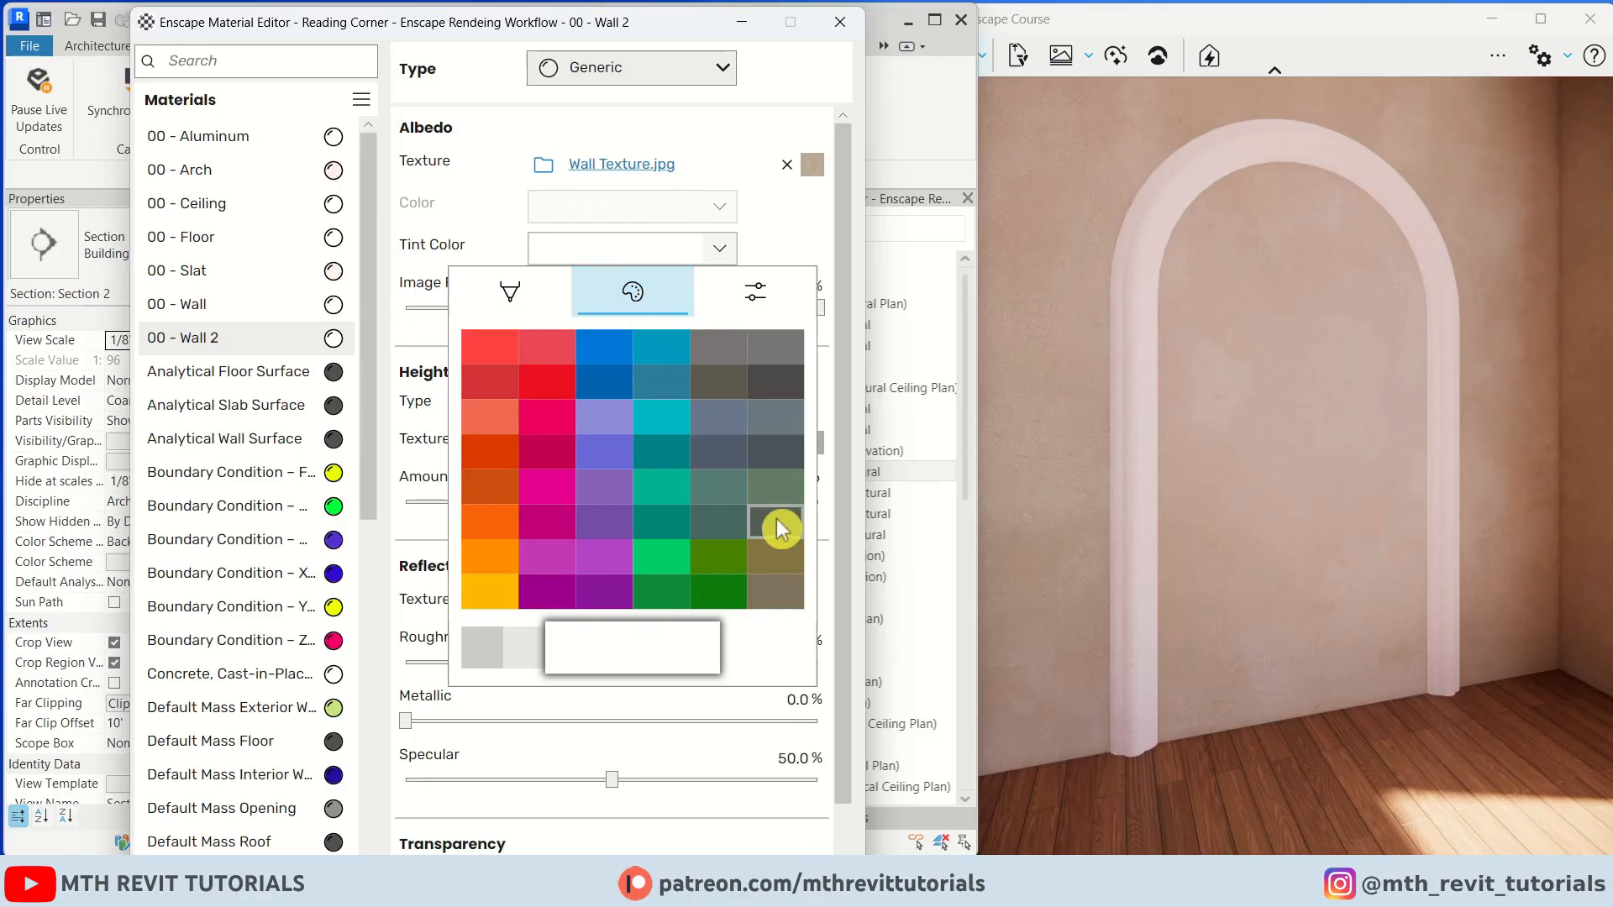
pyautogui.click(785, 359)
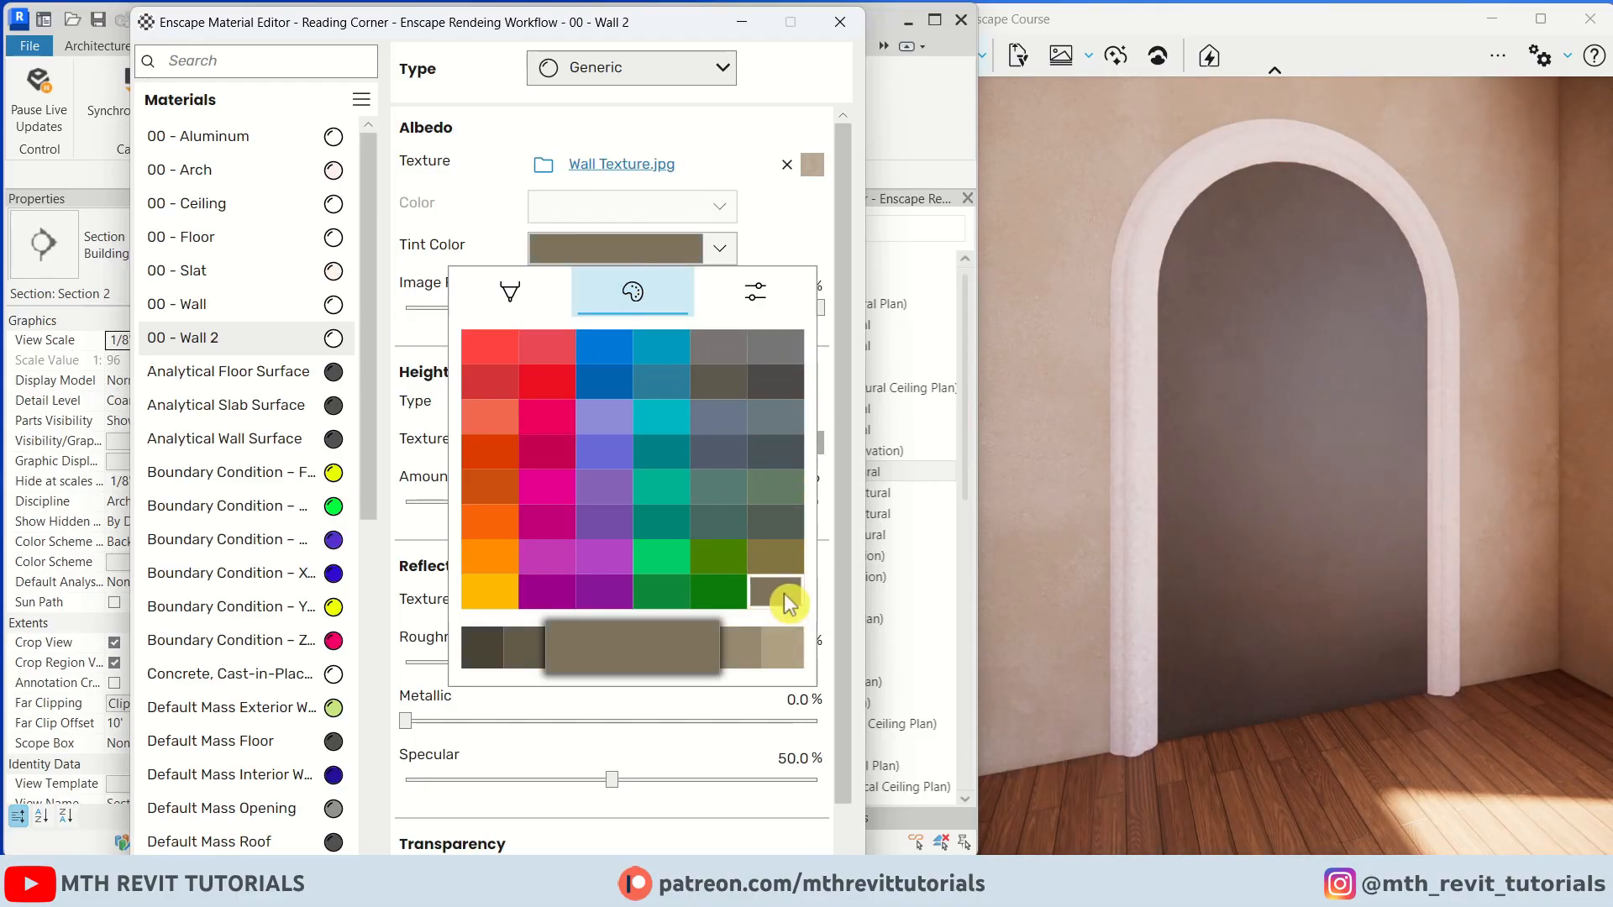
pyautogui.click(1308, 471)
# Set the 00 - Wall 2 height map to Displacement map with an amount of 0.54
pyautogui.click(644, 403)
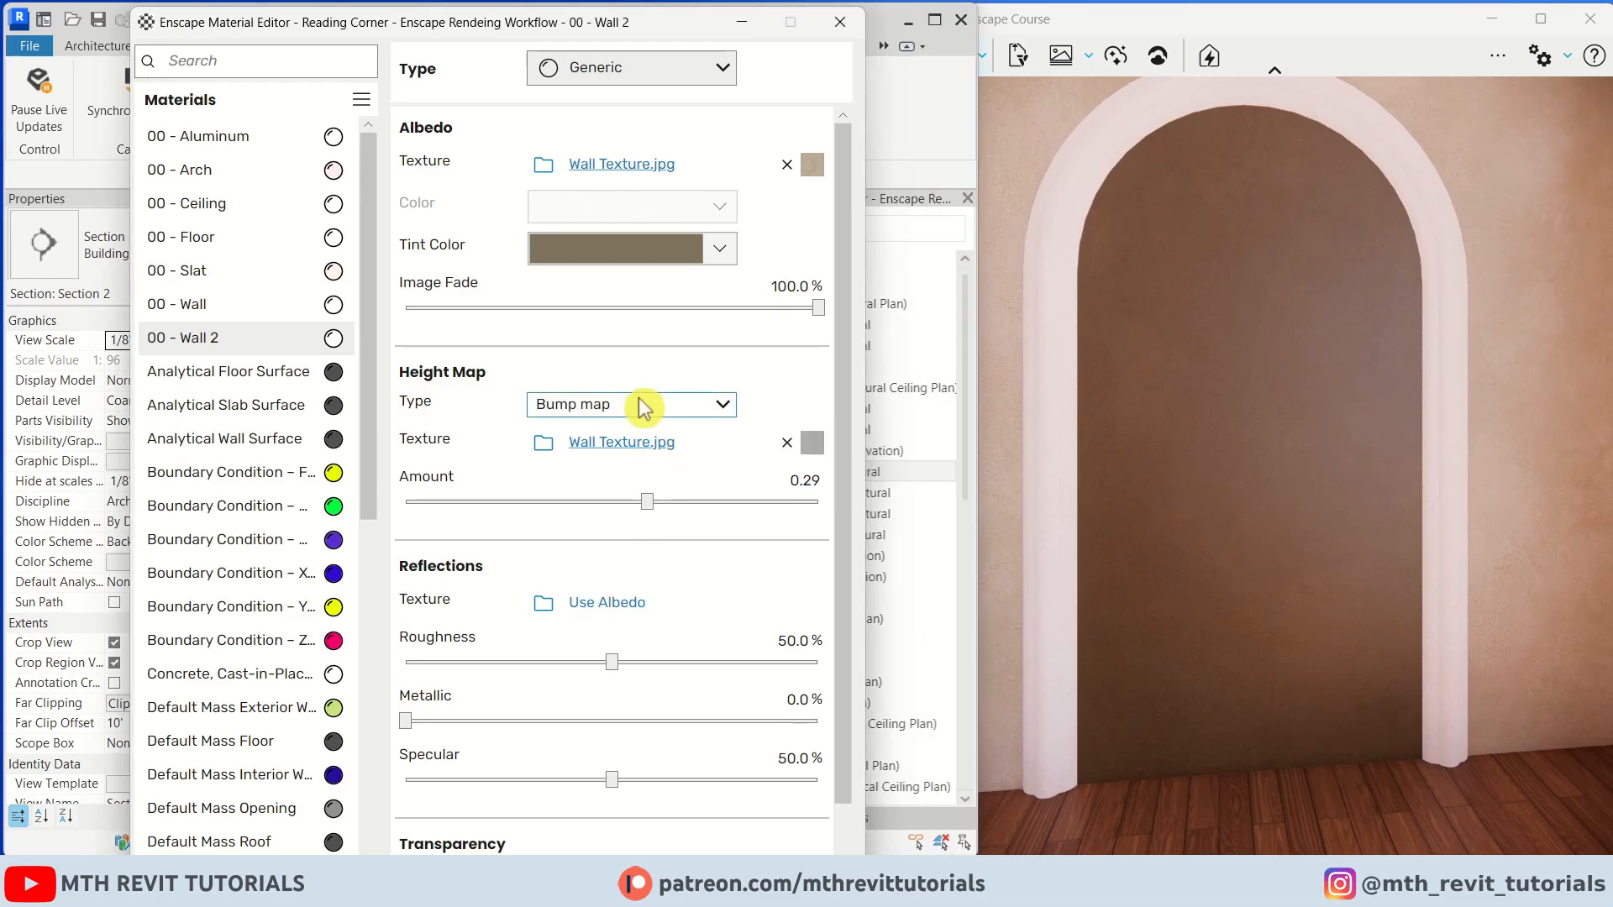
pyautogui.click(649, 476)
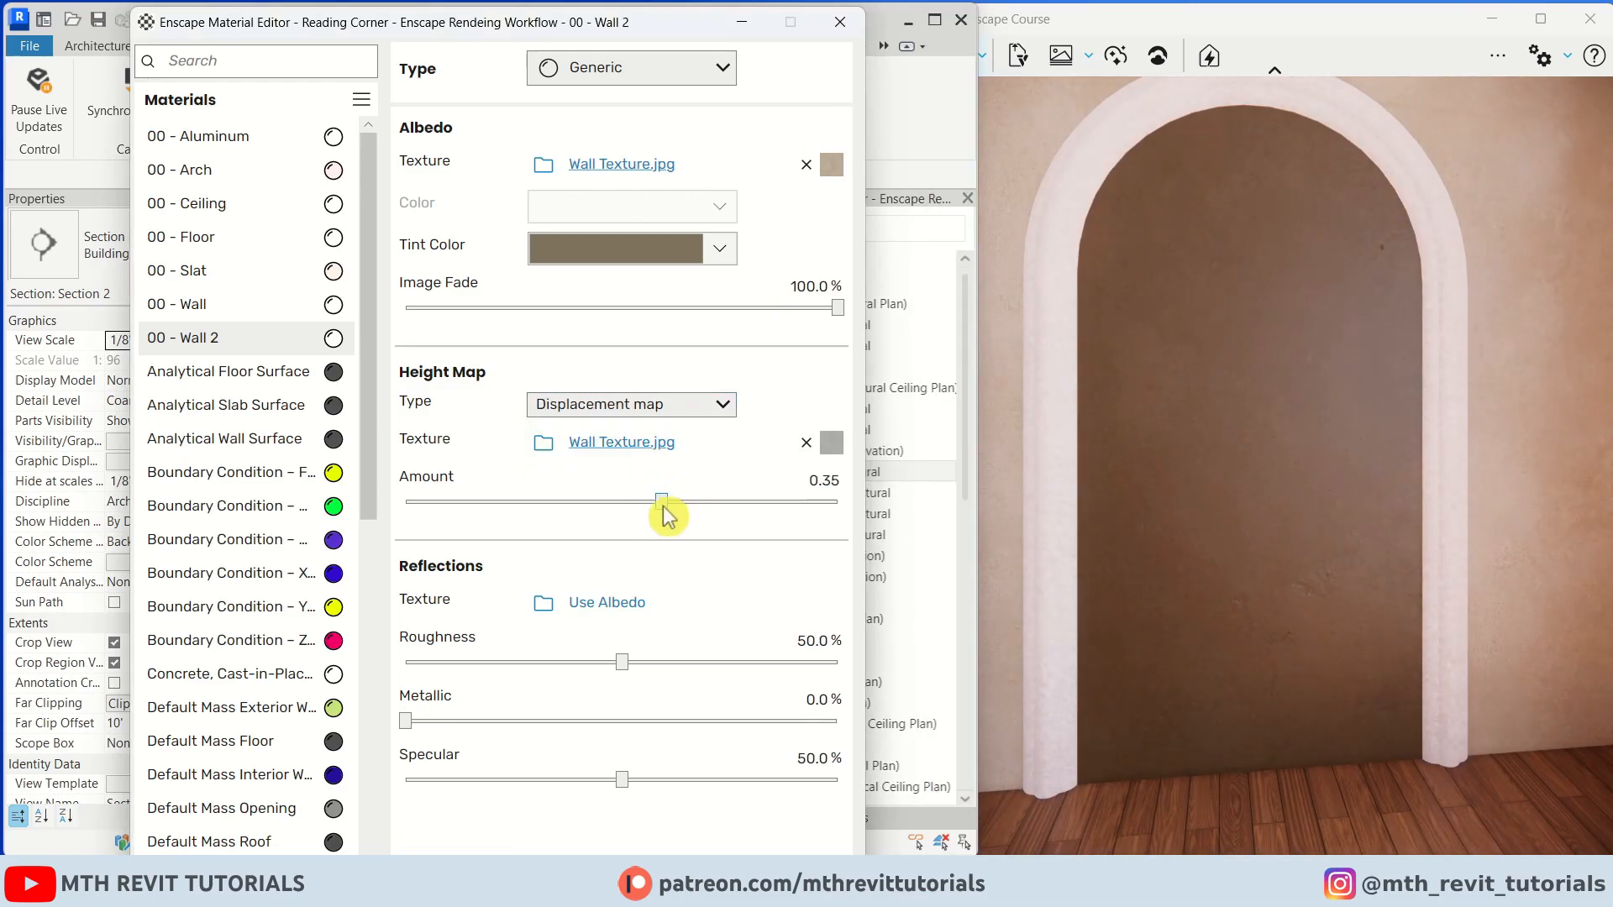
pyautogui.moveTo(715, 516); pyautogui.dragTo(672, 503)
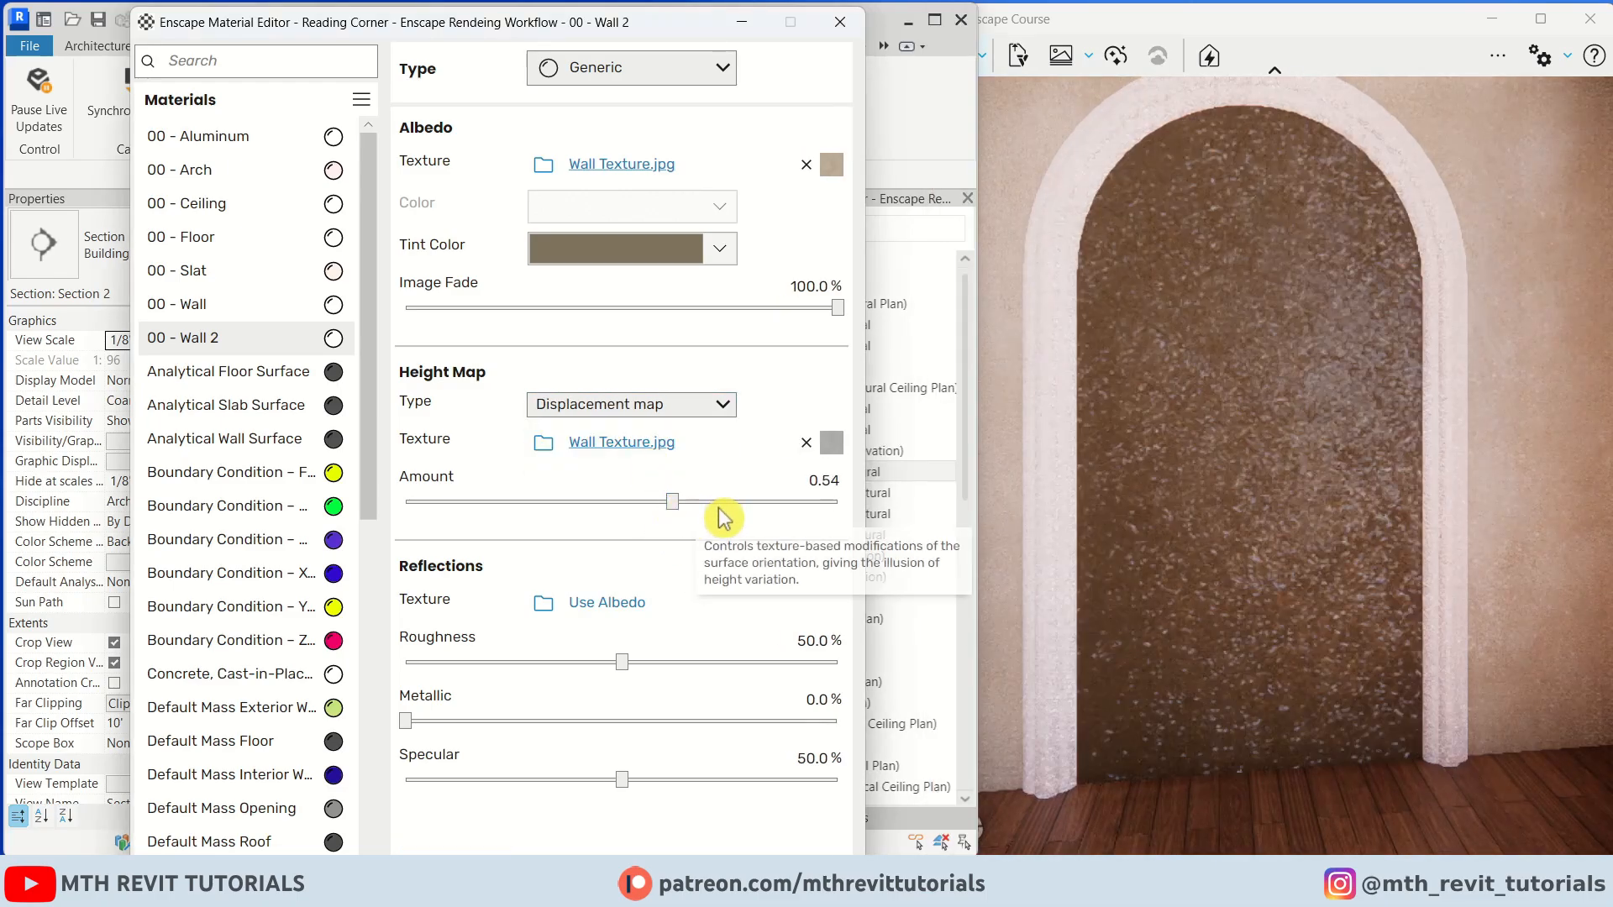
pyautogui.click(1234, 573)
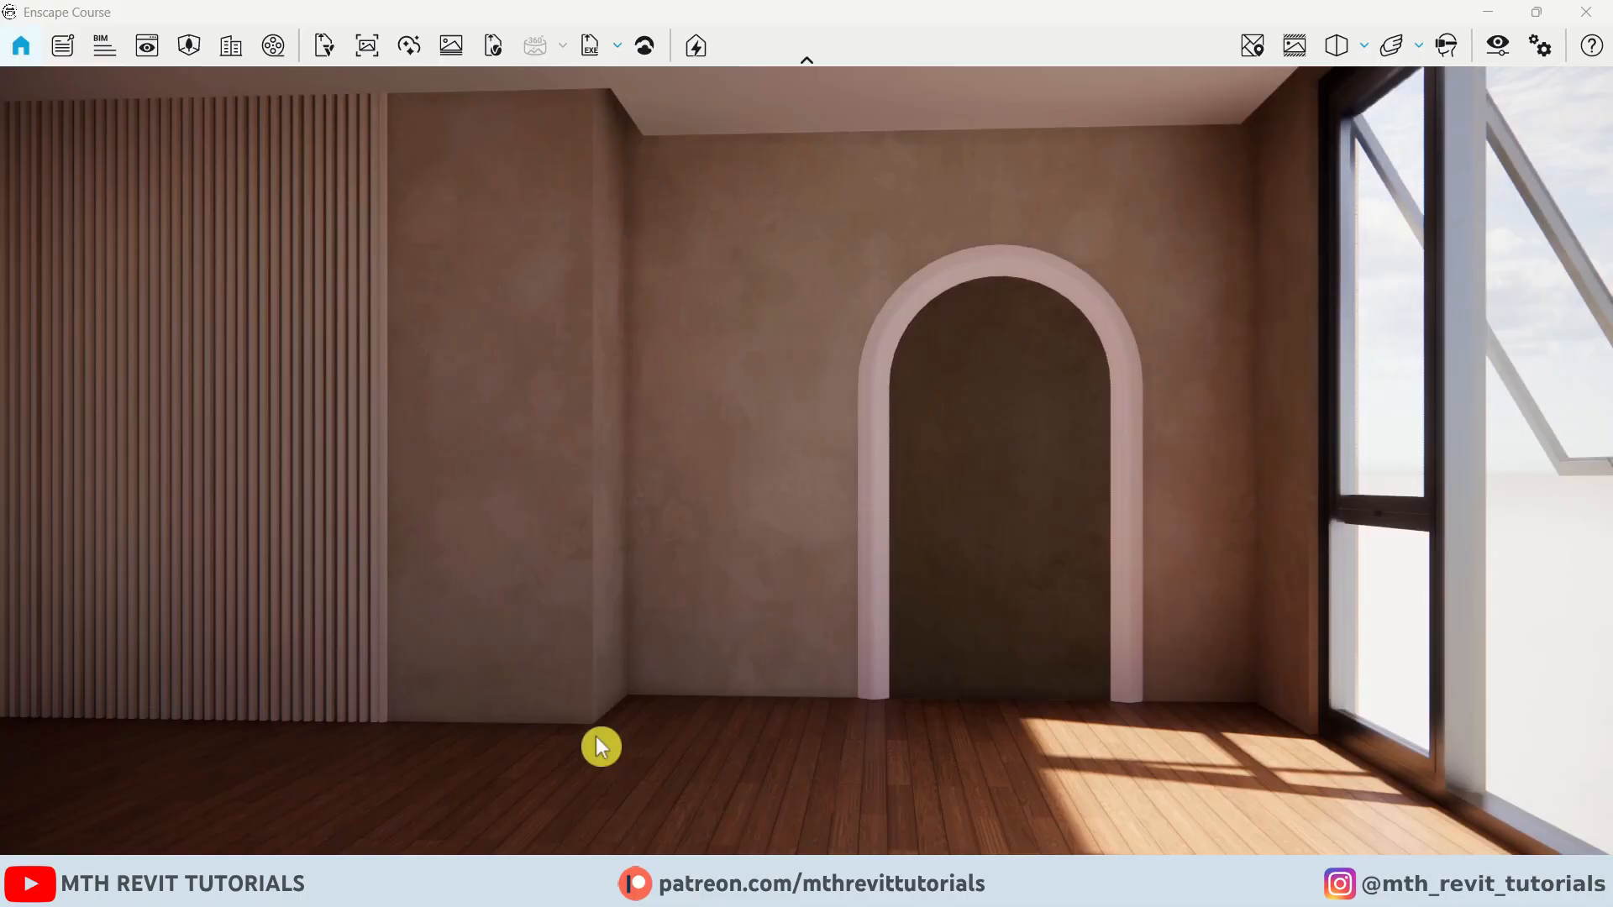
# Return to Revit, pause Enscape live updates and maximize the Revit window
pyautogui.moveTo(515, 842)
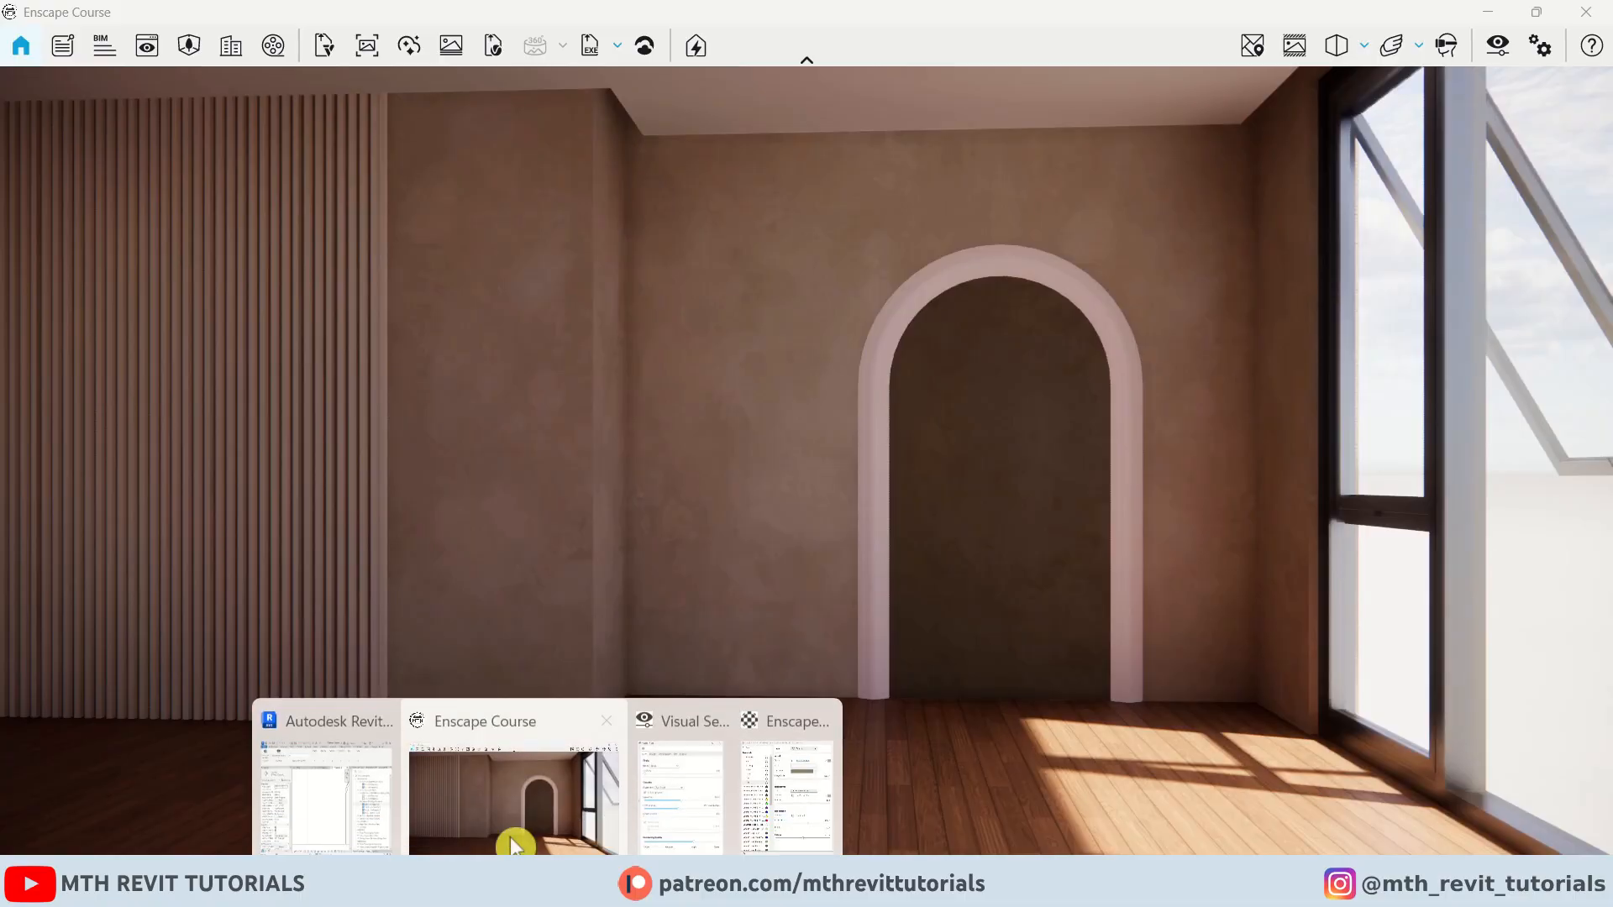
pyautogui.click(328, 790)
pyautogui.click(742, 23)
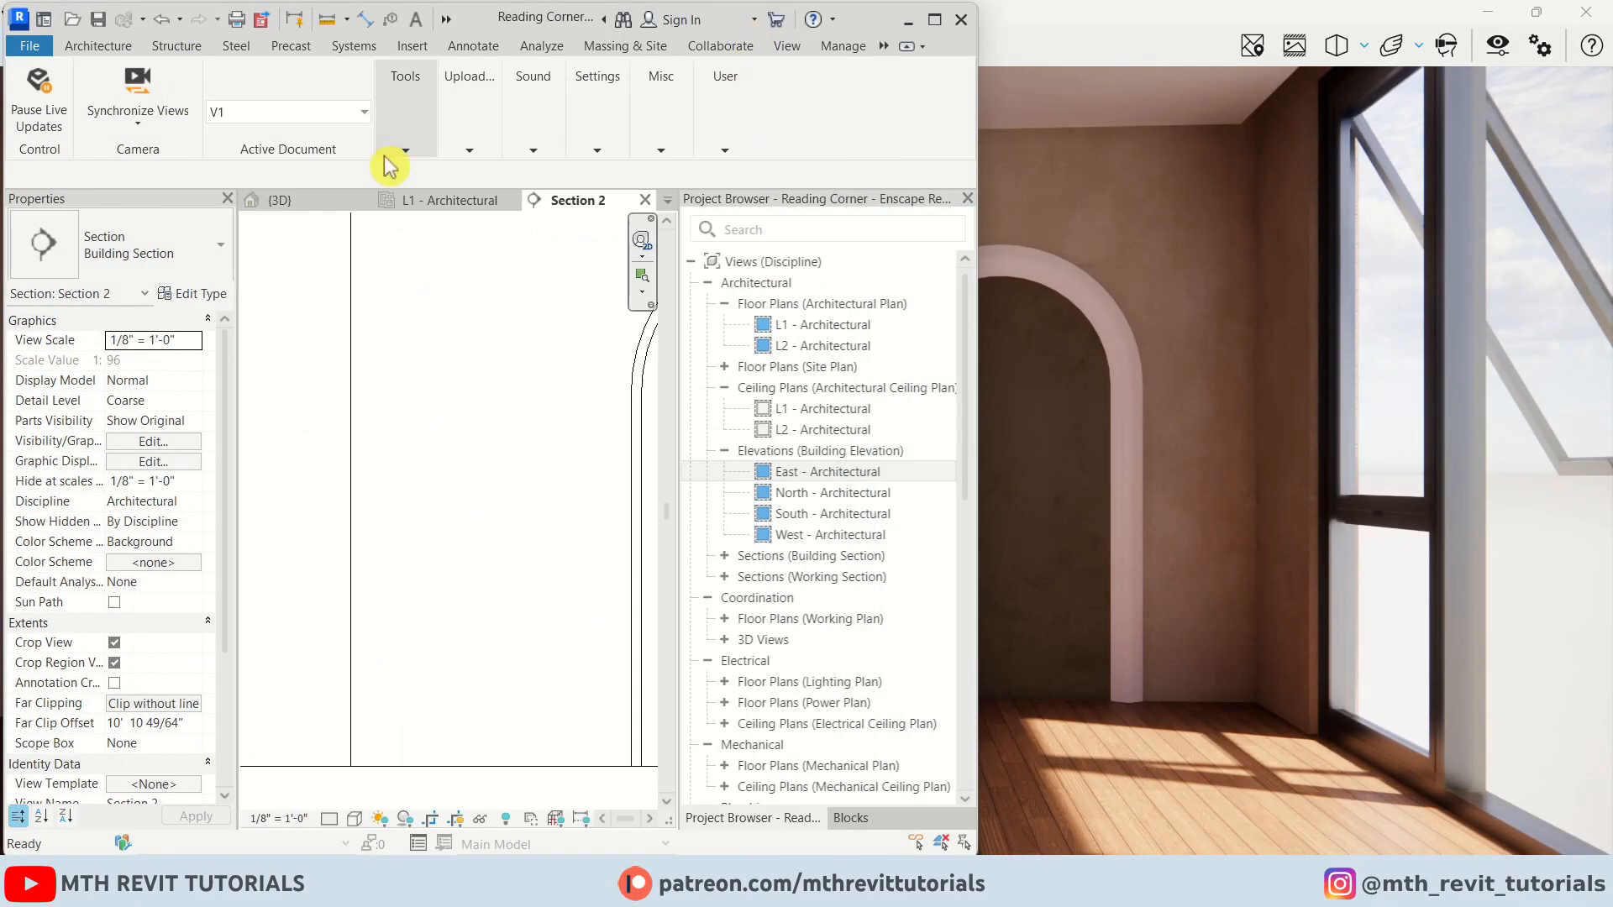
pyautogui.click(36, 101)
pyautogui.click(935, 20)
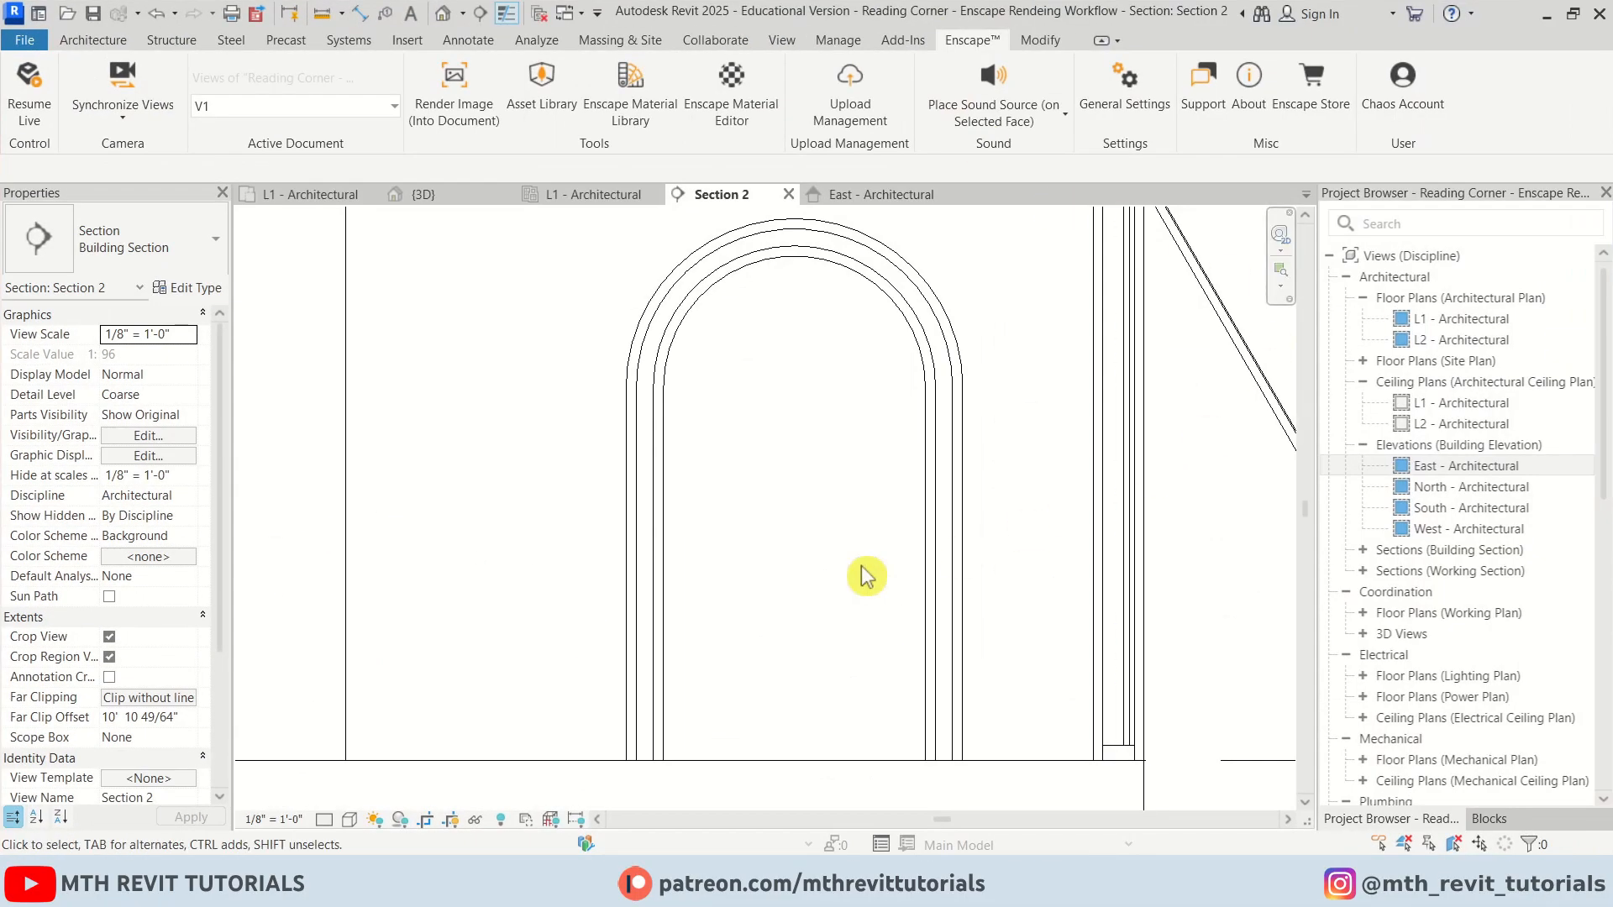
# Open the L1 - Architectural floor plan and load the Bookshelf.rfa family
pyautogui.doubleClick(1475, 318)
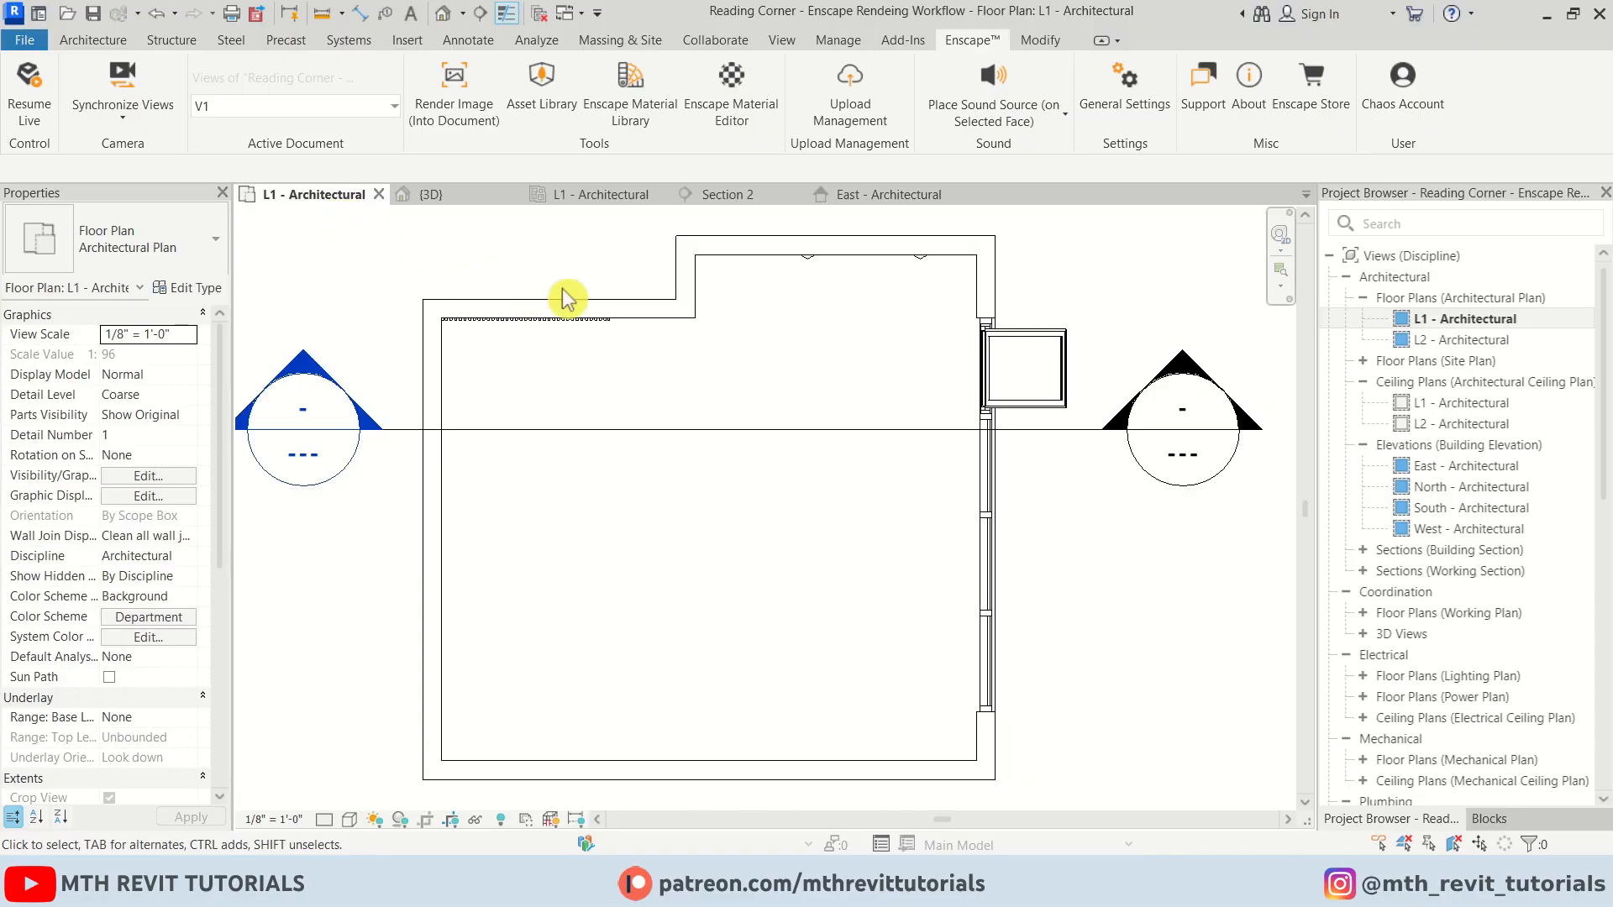
pyautogui.scroll(-1, 839, 432)
pyautogui.scroll(3, 673, 374)
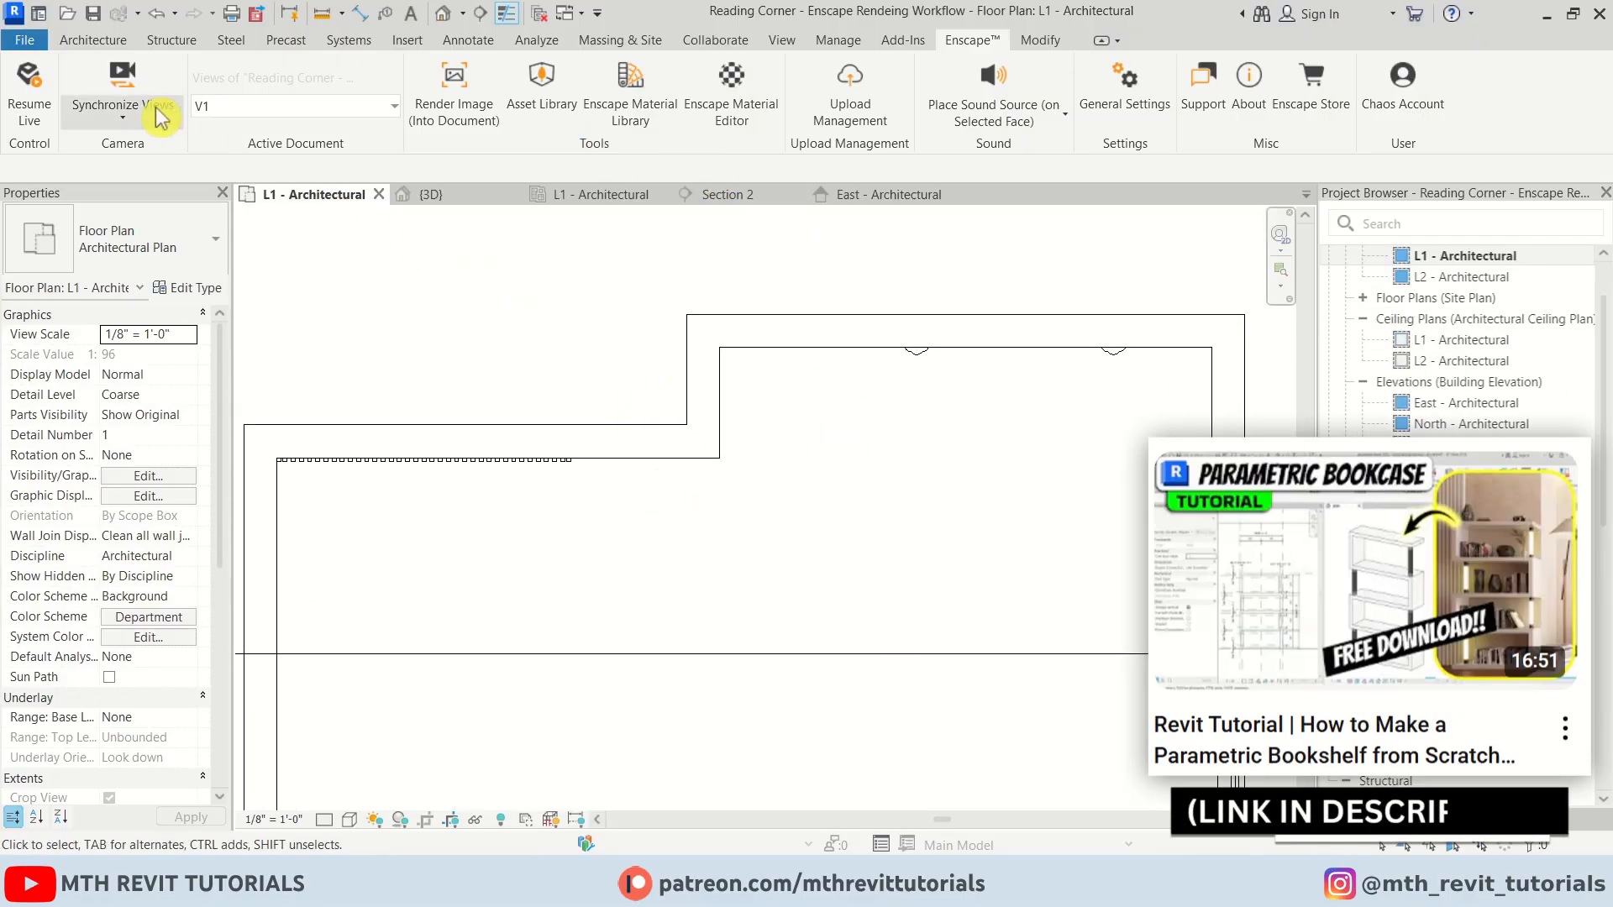
pyautogui.click(92, 40)
pyautogui.click(256, 87)
pyautogui.click(907, 94)
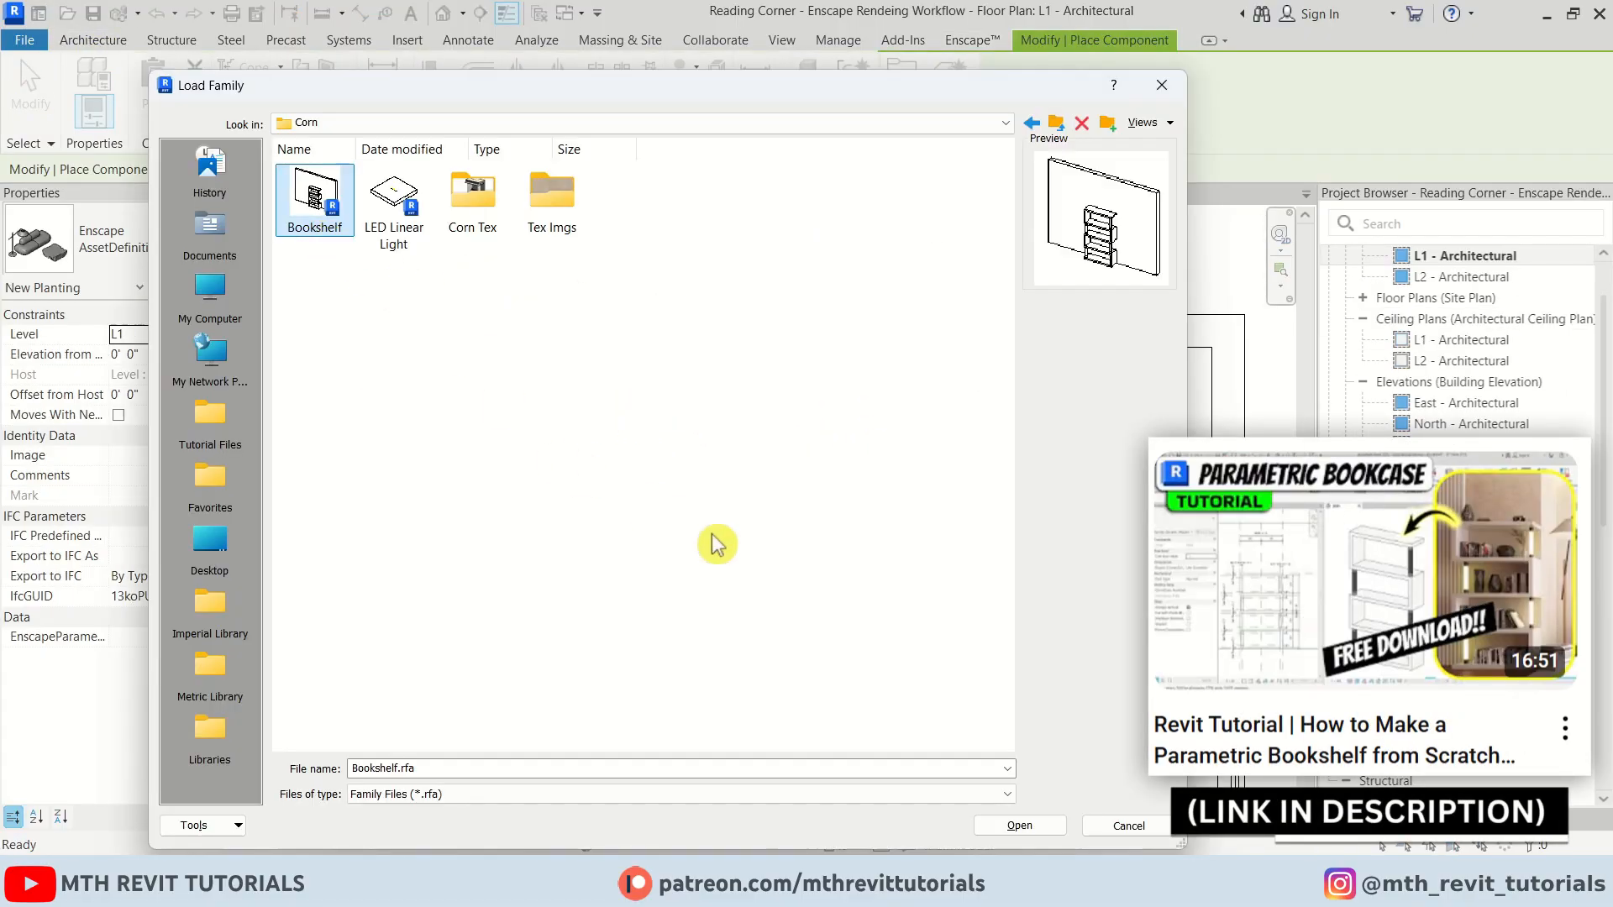
pyautogui.click(1020, 827)
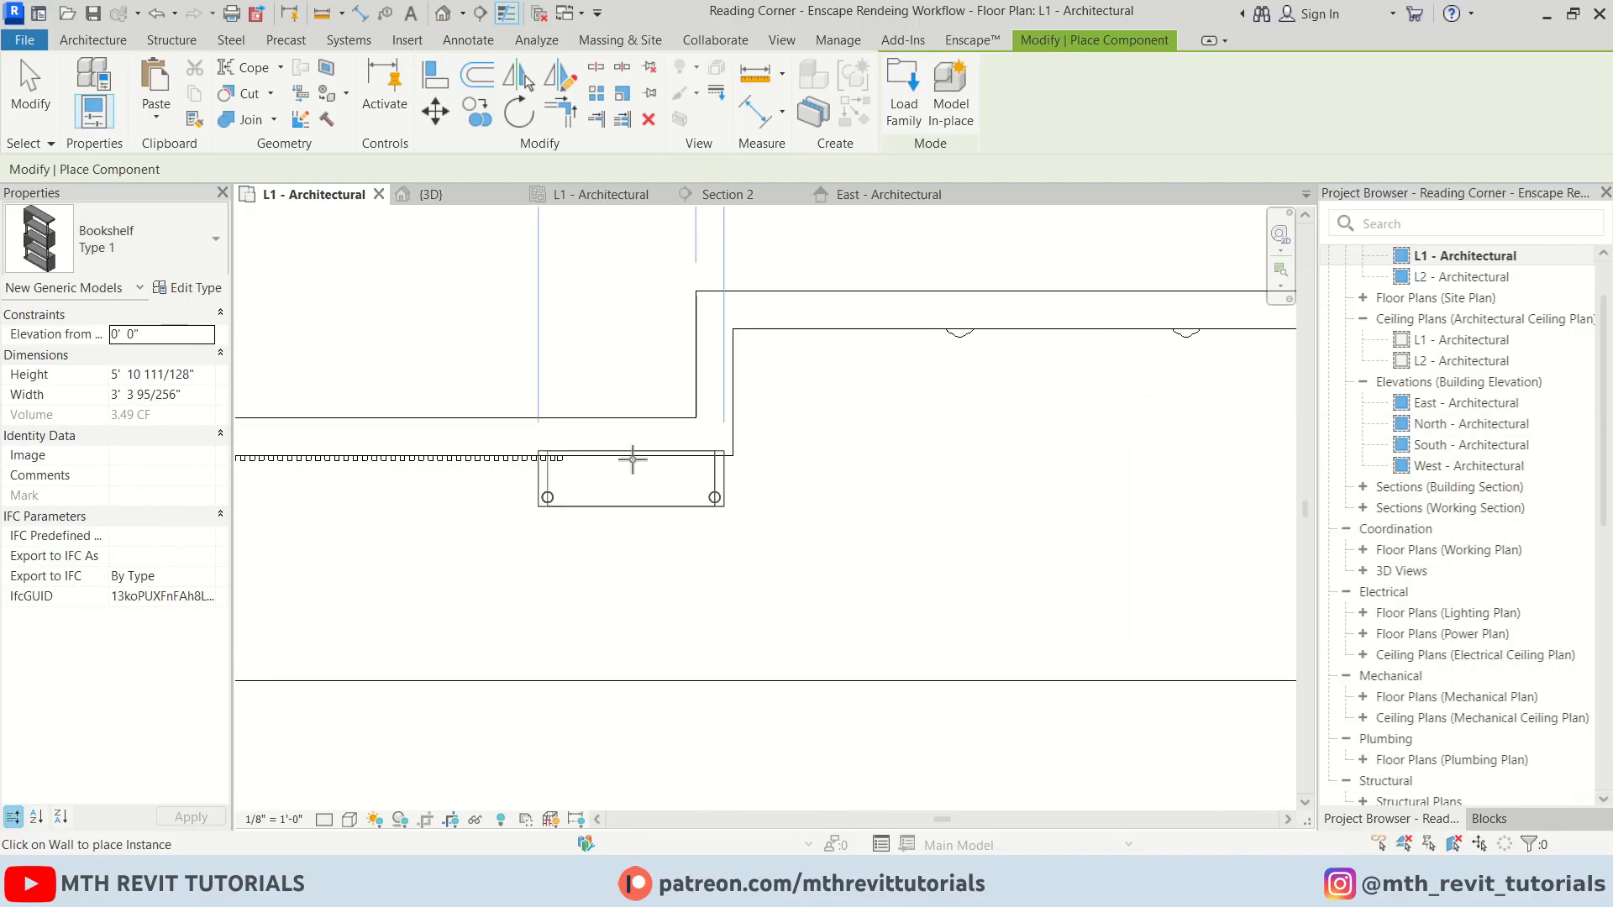
# Place the Bookshelf against the upper wall of the room
pyautogui.click(643, 449)
pyautogui.press('Escape')
pyautogui.press('Escape')
# Move the Bookshelf so its corner snaps to the end of the wall
pyautogui.scroll(2, 736, 483)
pyautogui.click(735, 489)
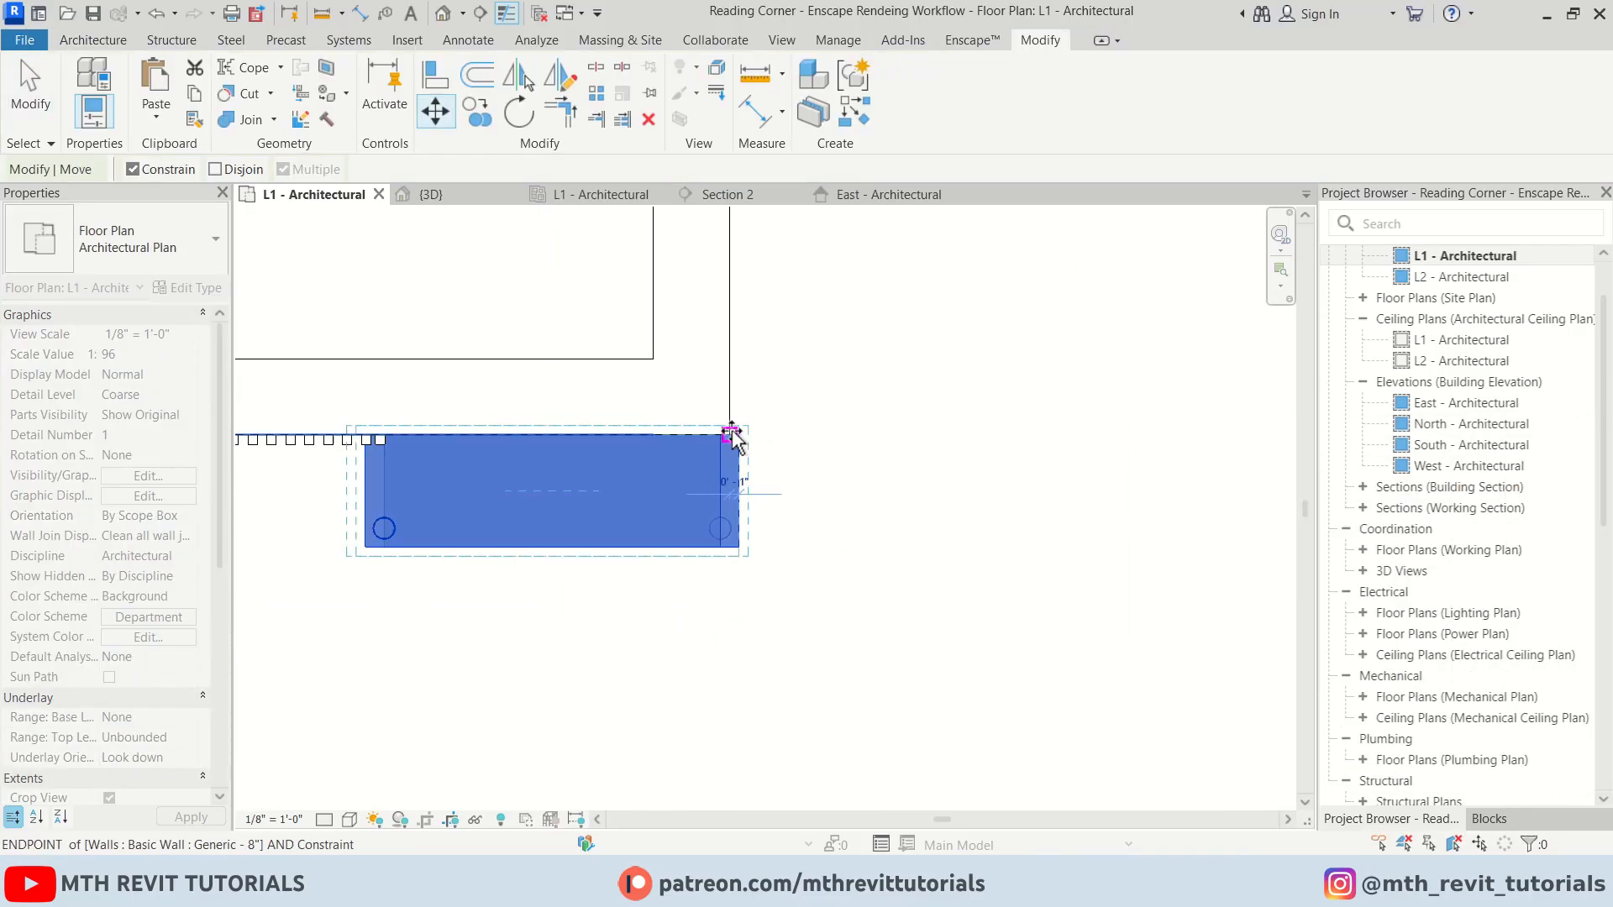
pyautogui.click(827, 466)
pyautogui.click(357, 442)
pyautogui.moveTo(446, 507); pyautogui.dragTo(821, 539, button='middle')
pyautogui.scroll(3, 760, 471)
pyautogui.moveTo(761, 472); pyautogui.dragTo(717, 476)
pyautogui.scroll(5, 721, 487)
pyautogui.click(639, 513)
pyautogui.scroll(-9, 580, 453)
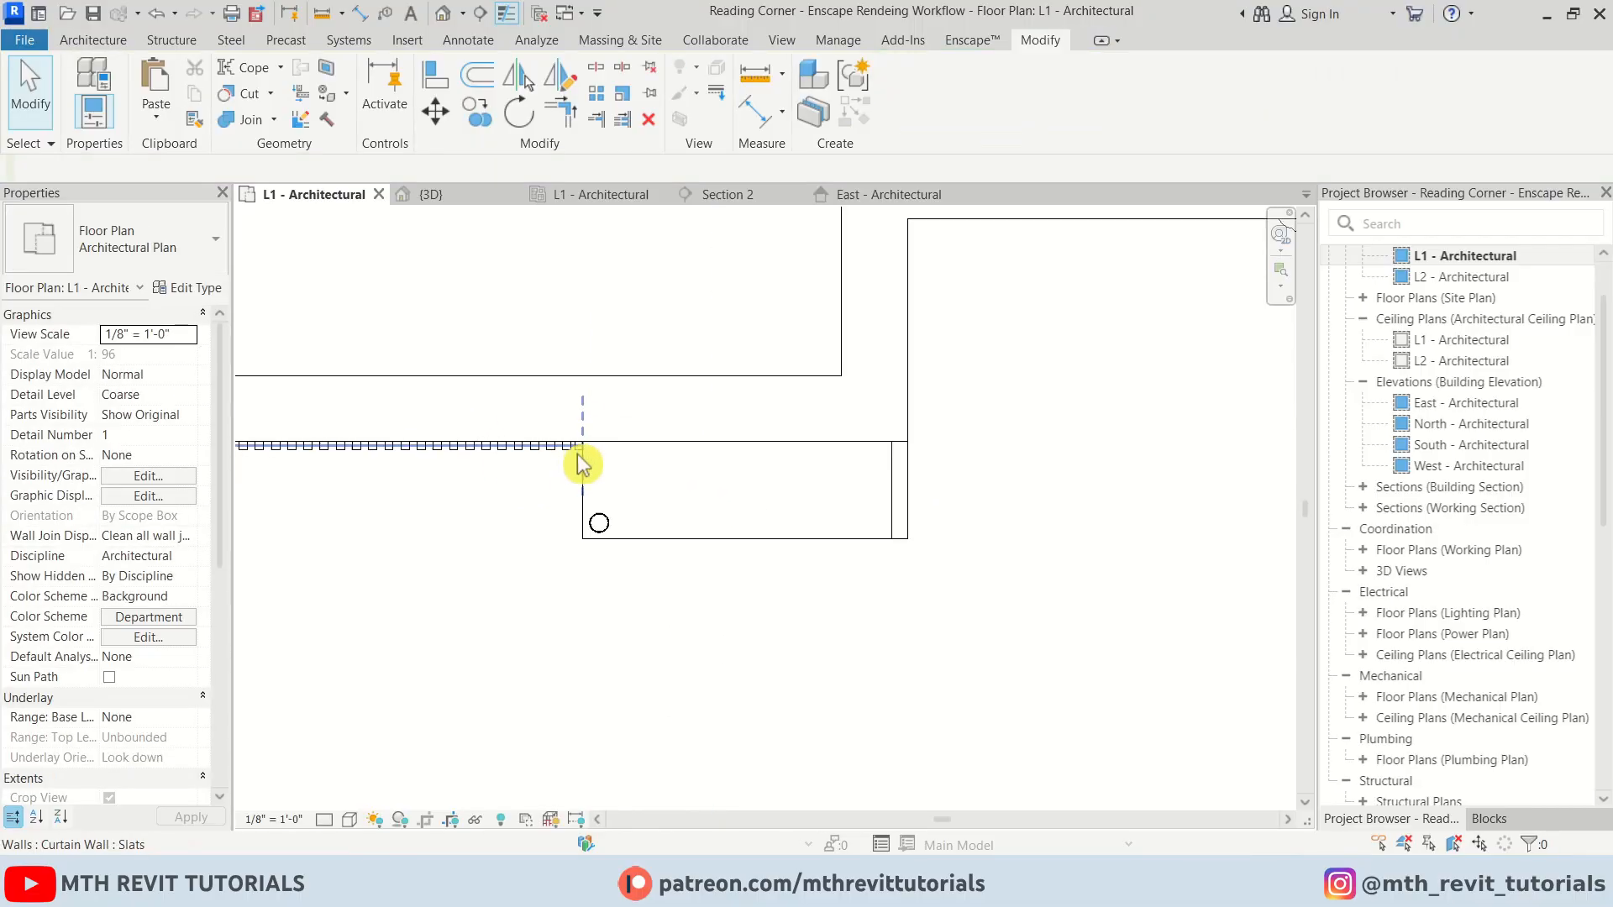
# In the 3D view, enable a section box and trim it to look into the room at the bookshelf
pyautogui.click(424, 194)
pyautogui.scroll(-3, 693, 504)
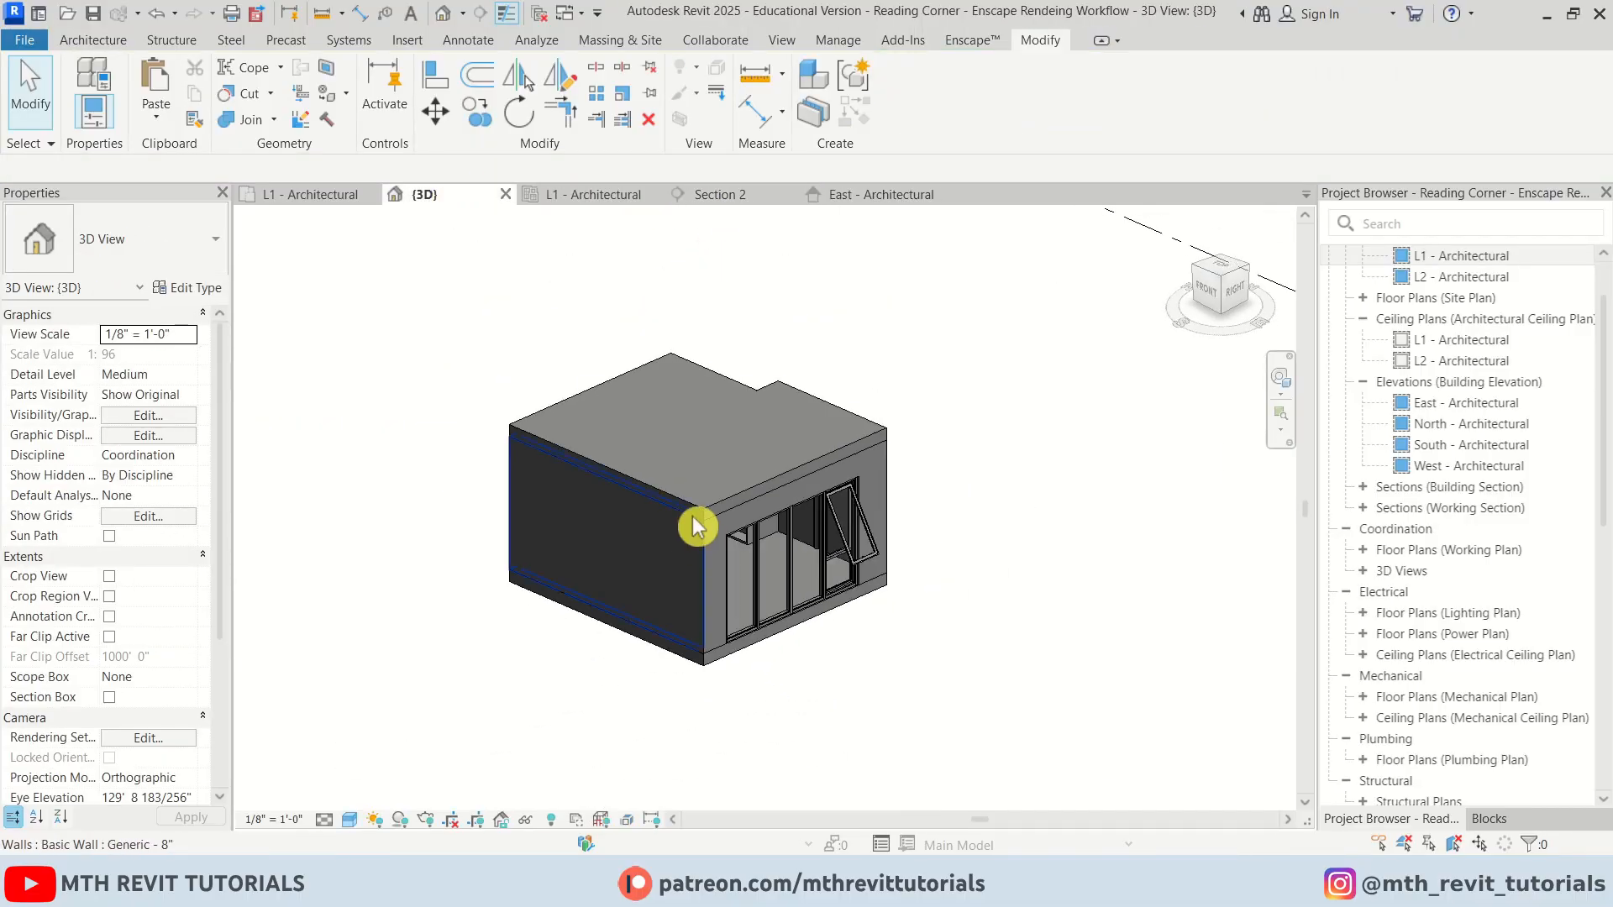
pyautogui.click(687, 494)
pyautogui.press('Escape')
pyautogui.click(109, 699)
pyautogui.scroll(-5, 768, 496)
pyautogui.click(901, 648)
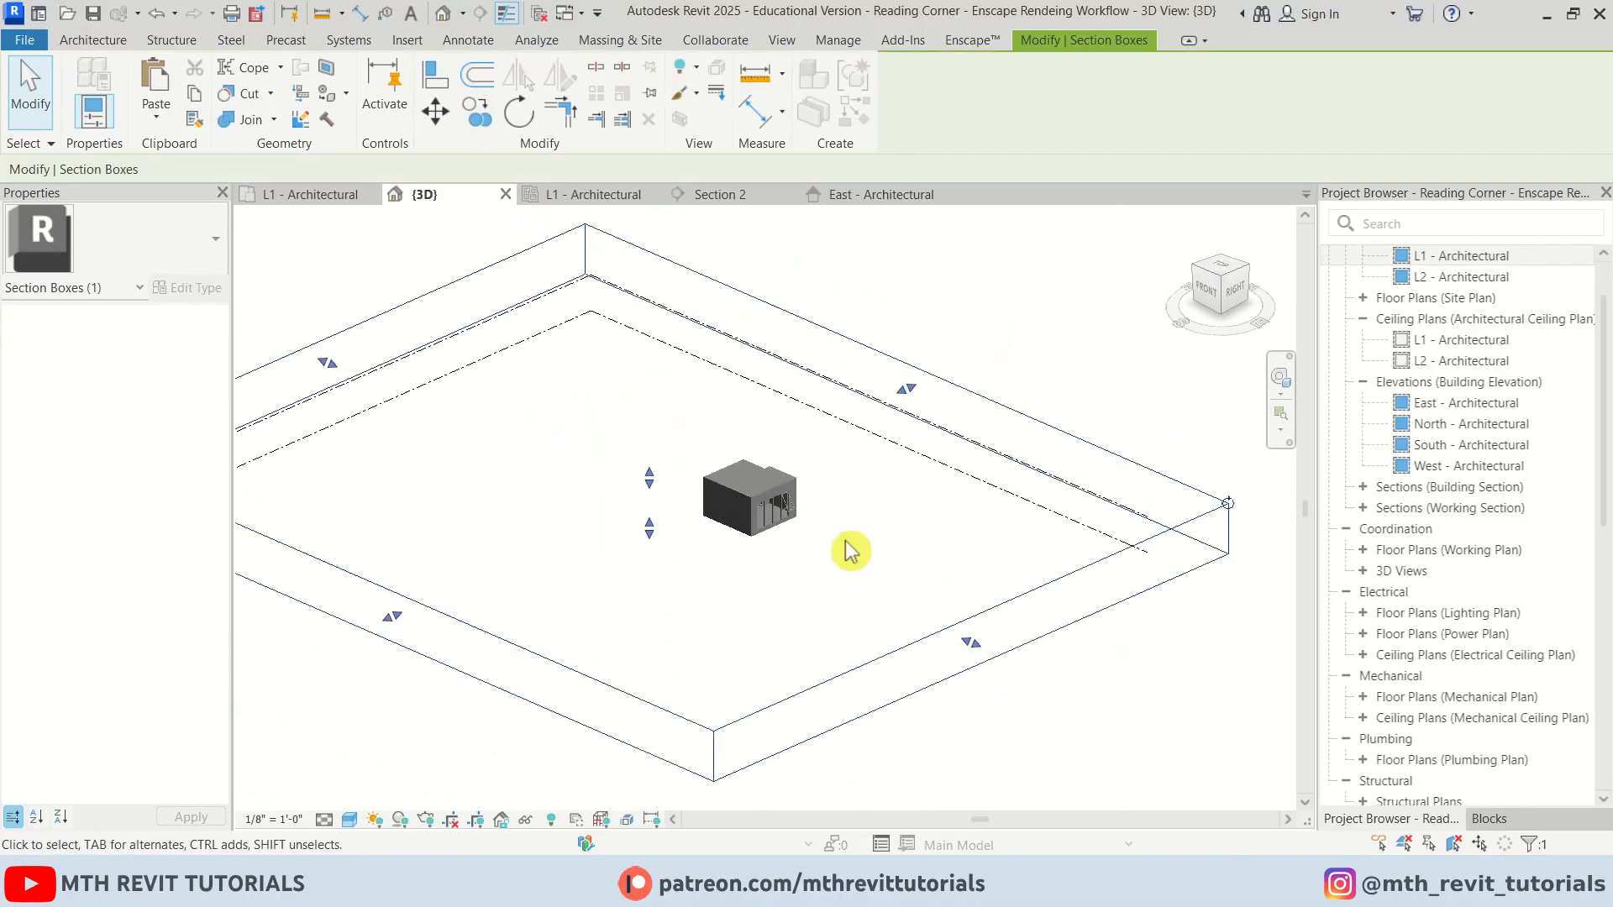
pyautogui.moveTo(393, 619); pyautogui.dragTo(716, 475)
pyautogui.scroll(7, 773, 507)
pyautogui.press('Escape')
pyautogui.scroll(-2, 962, 428)
pyautogui.keyDown('shift'); pyautogui.moveTo(588, 536); pyautogui.dragTo(662, 348, button='middle'); pyautogui.keyUp('shift')
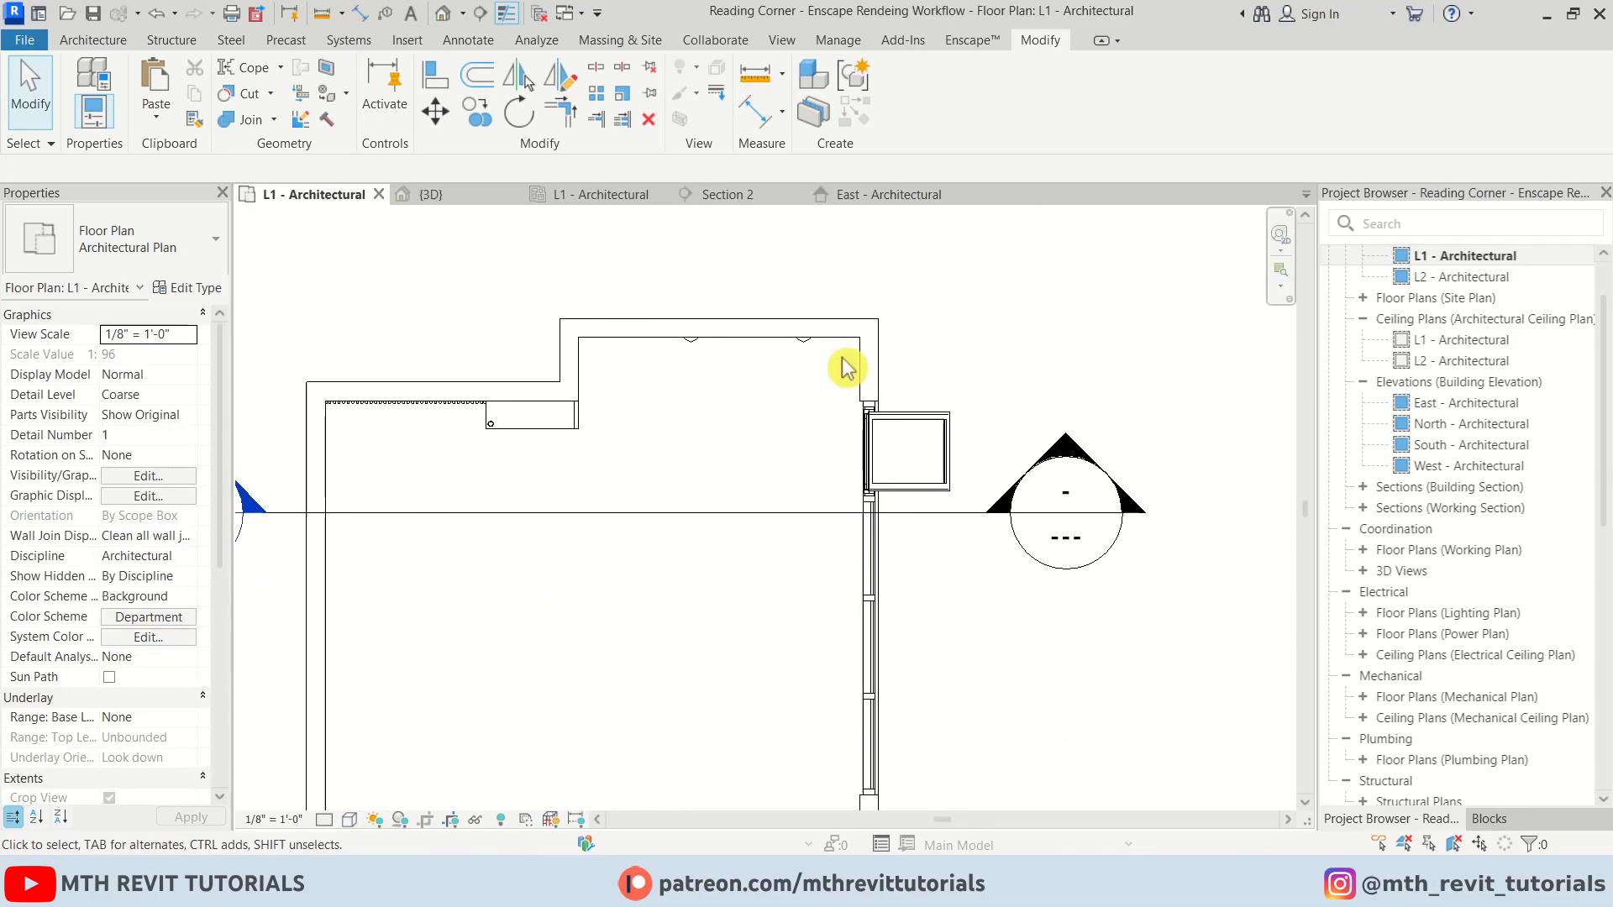
# Search the Enscape Asset Library for Flying and pick the FlyingCurtain 02 asset for placement
pyautogui.click(972, 39)
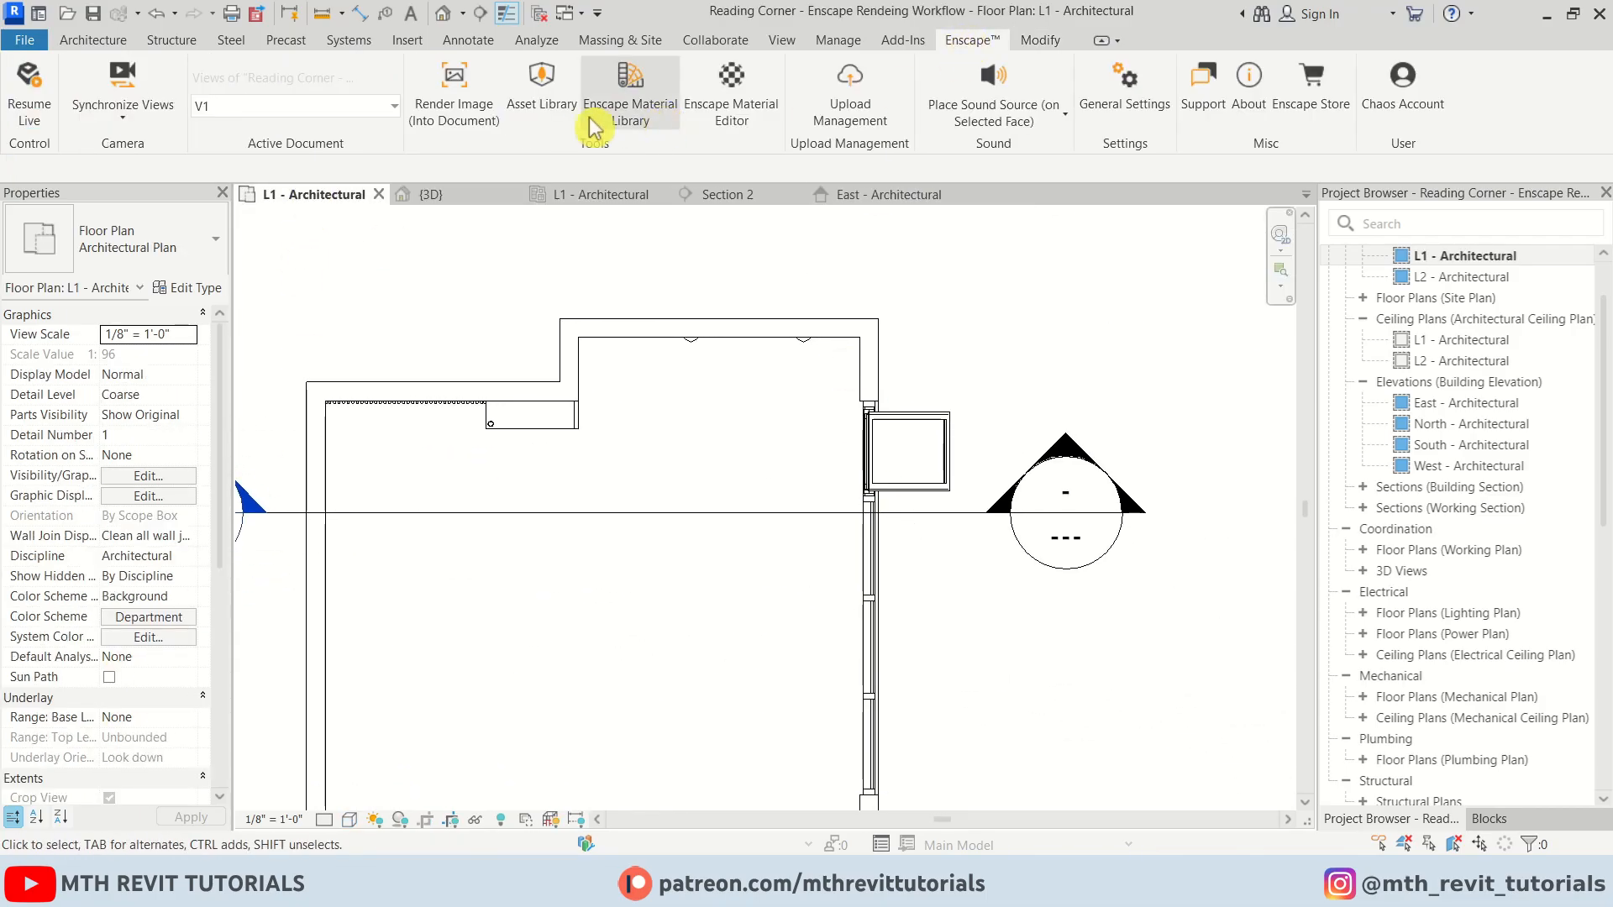
pyautogui.click(594, 93)
pyautogui.click(160, 88)
pyautogui.write('Flying')
pyautogui.click(559, 168)
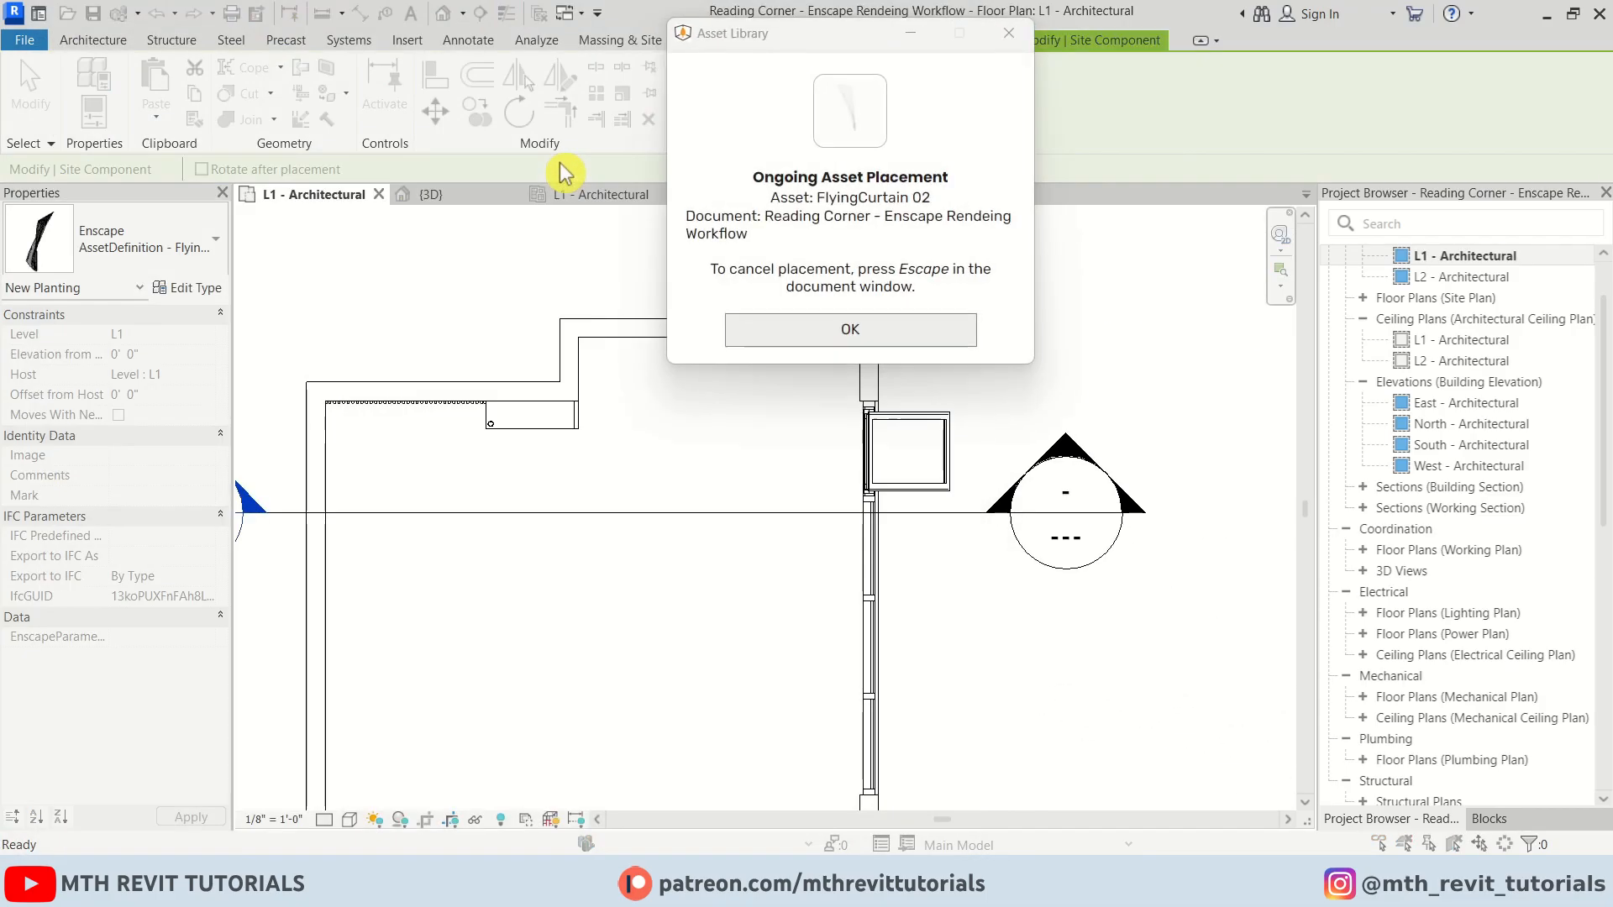
pyautogui.click(849, 327)
# Pick Sofa 08 from the custom assets, rotate it and place it in the corner beside the curtain
pyautogui.scroll(2, 829, 459)
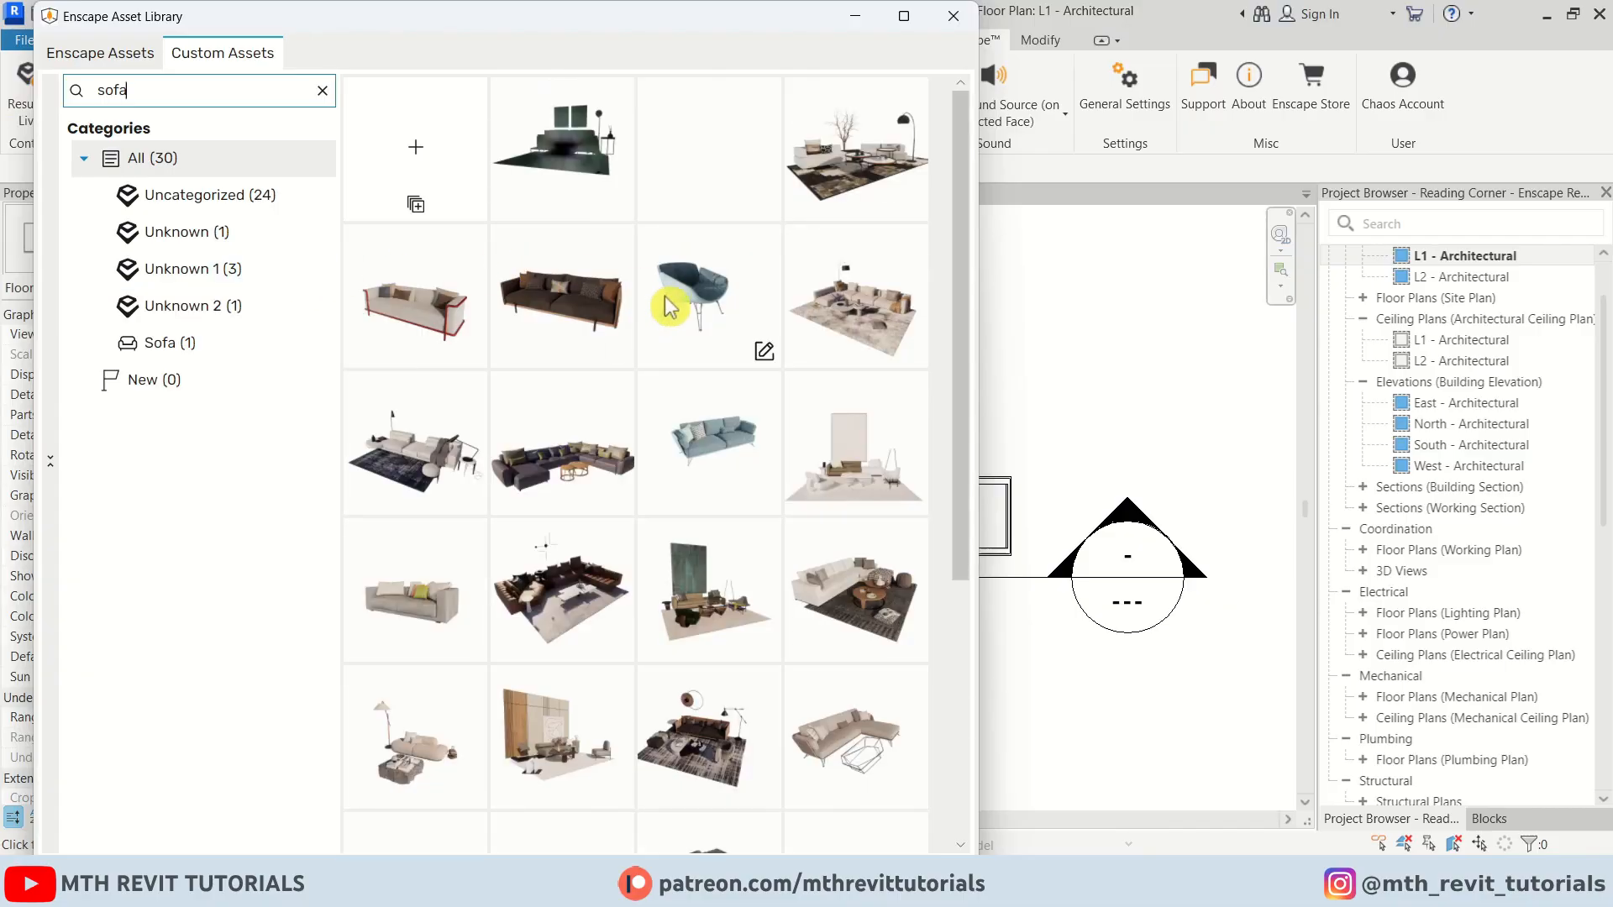
pyautogui.scroll(-2, 432, 669)
pyautogui.click(432, 634)
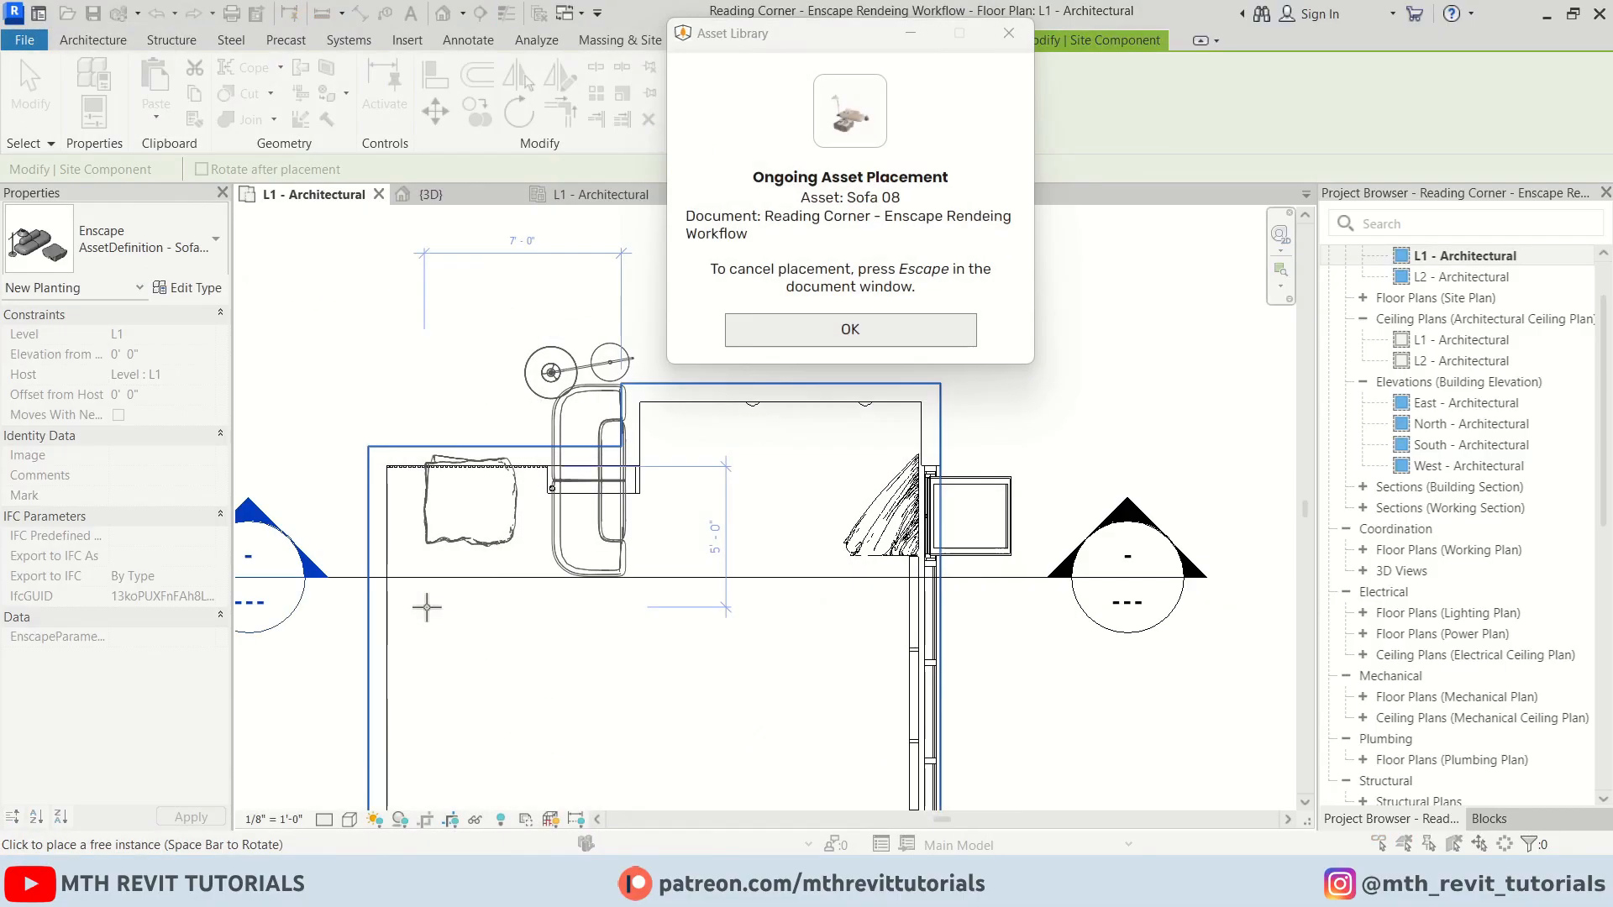
pyautogui.click(850, 329)
pyautogui.press('space')
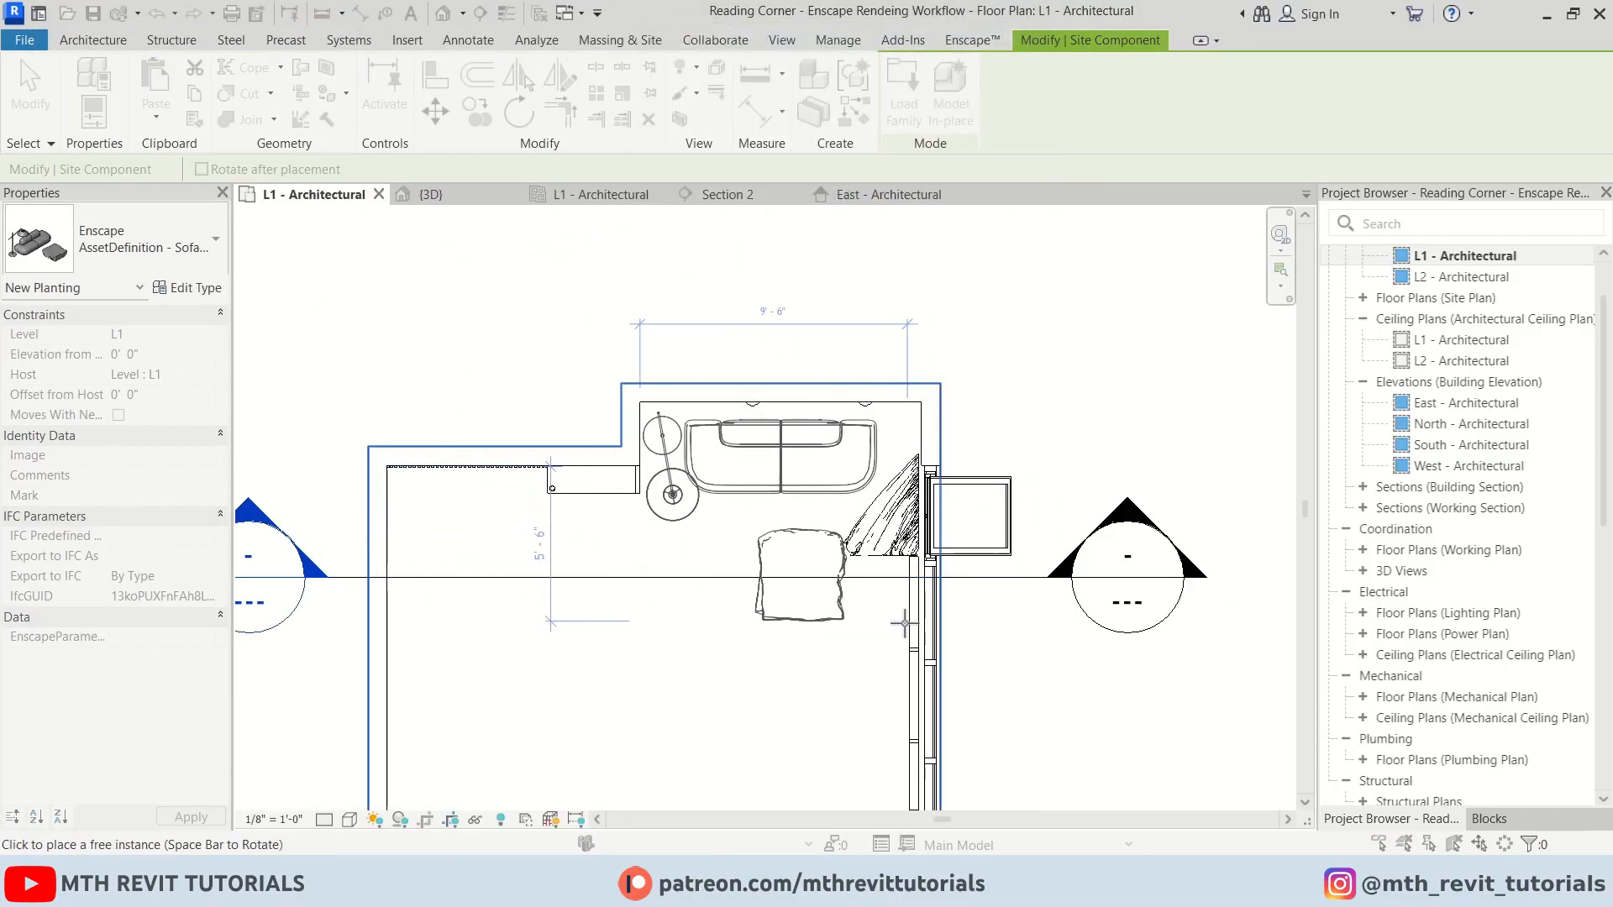
pyautogui.click(905, 623)
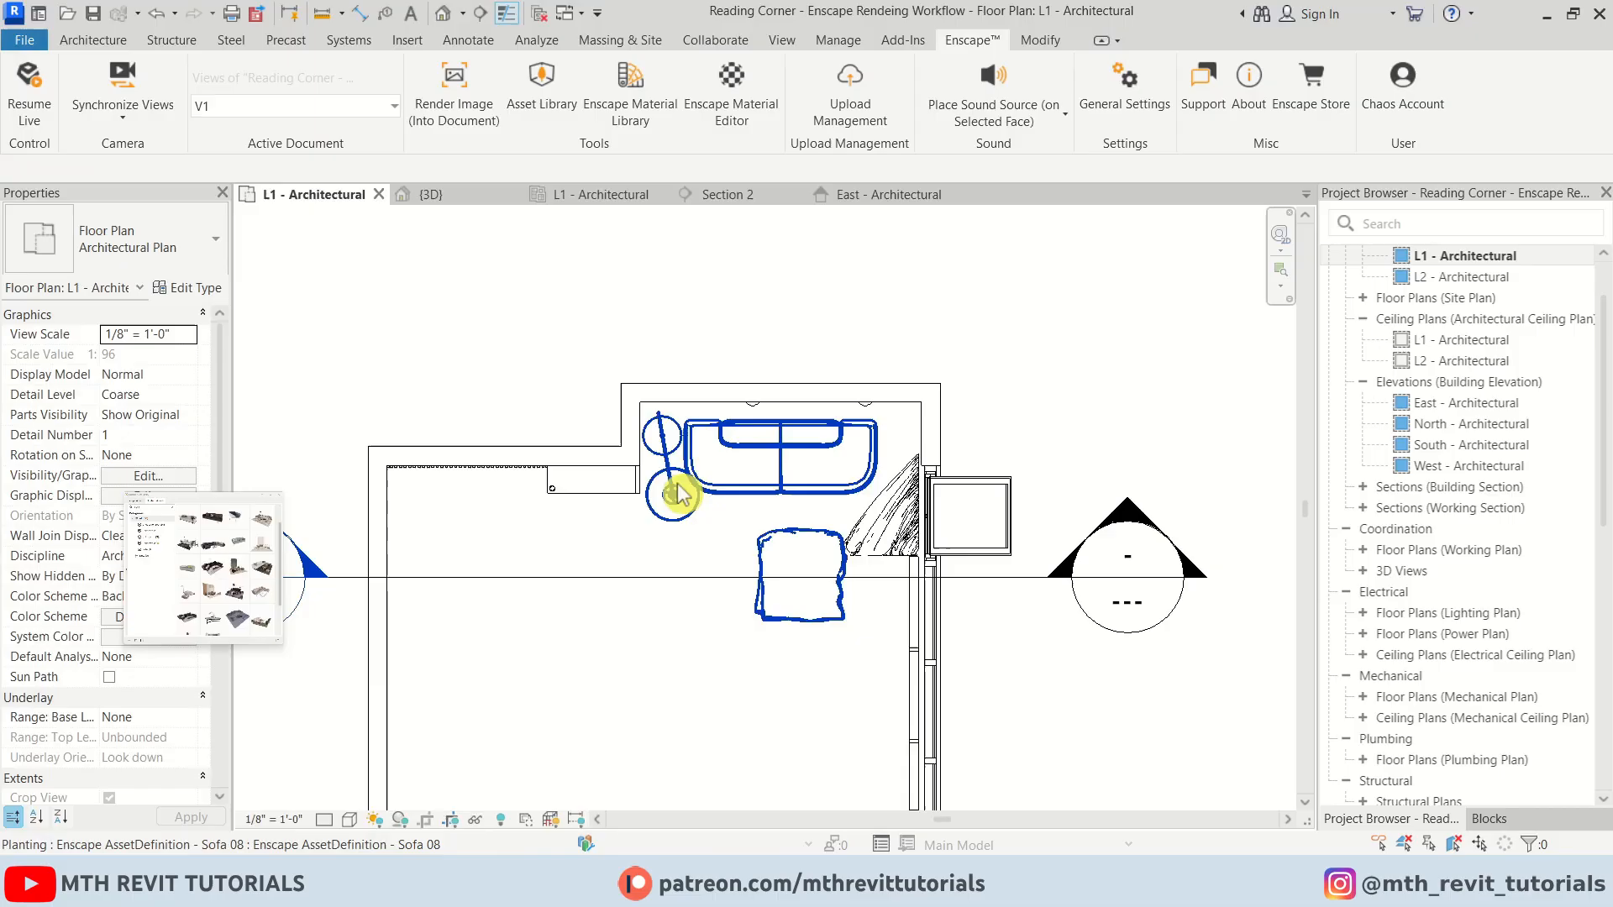
pyautogui.click(694, 353)
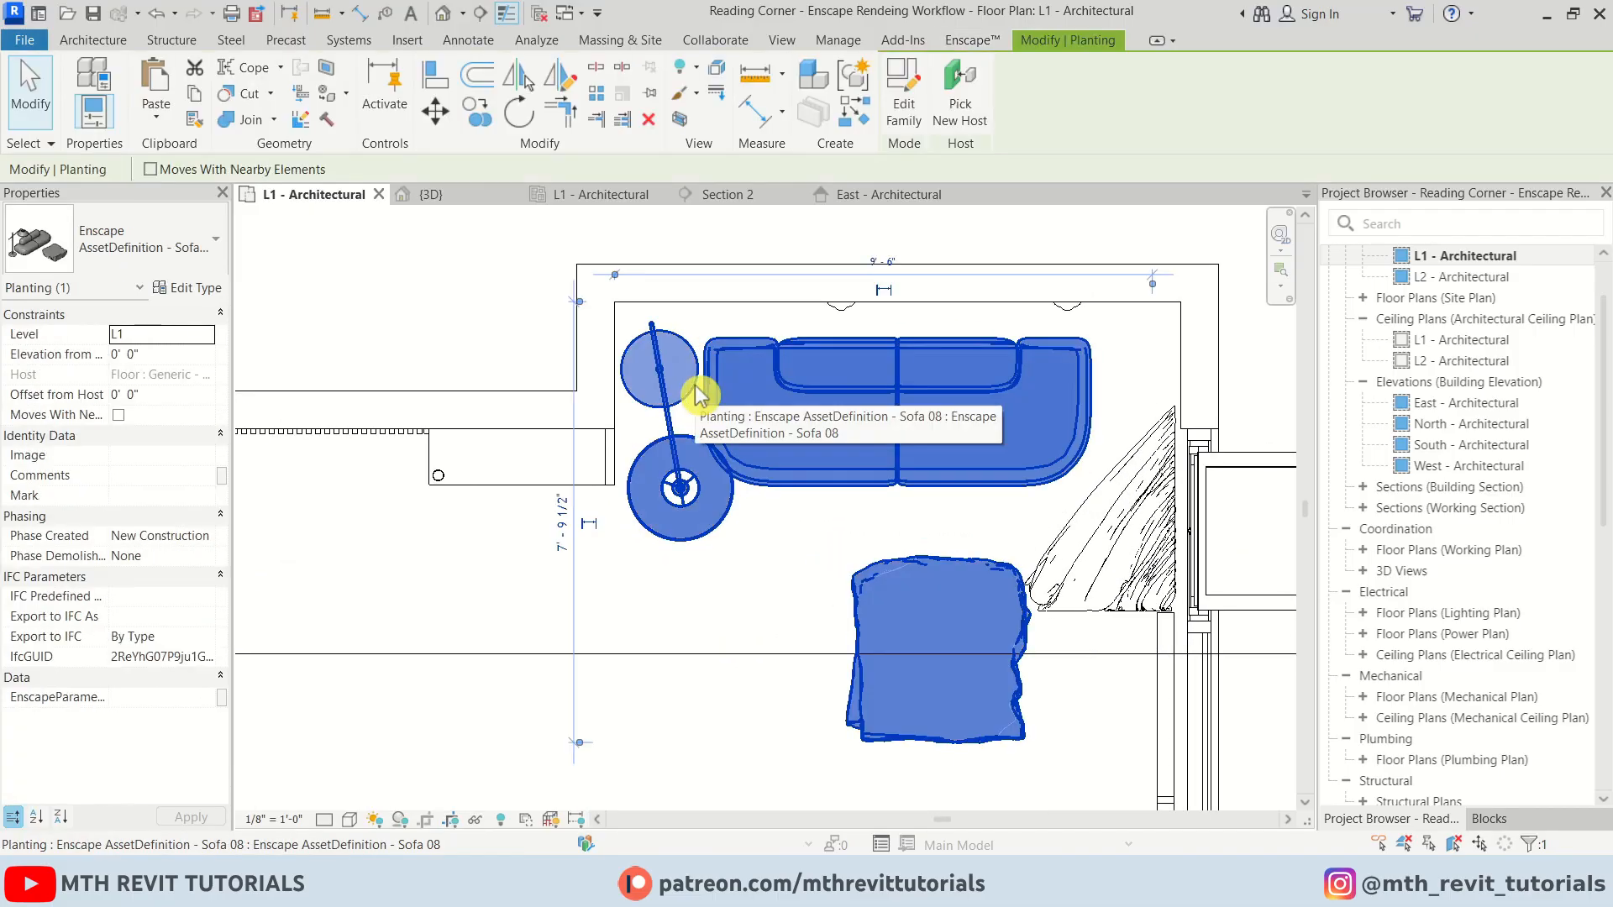
pyautogui.click(721, 593)
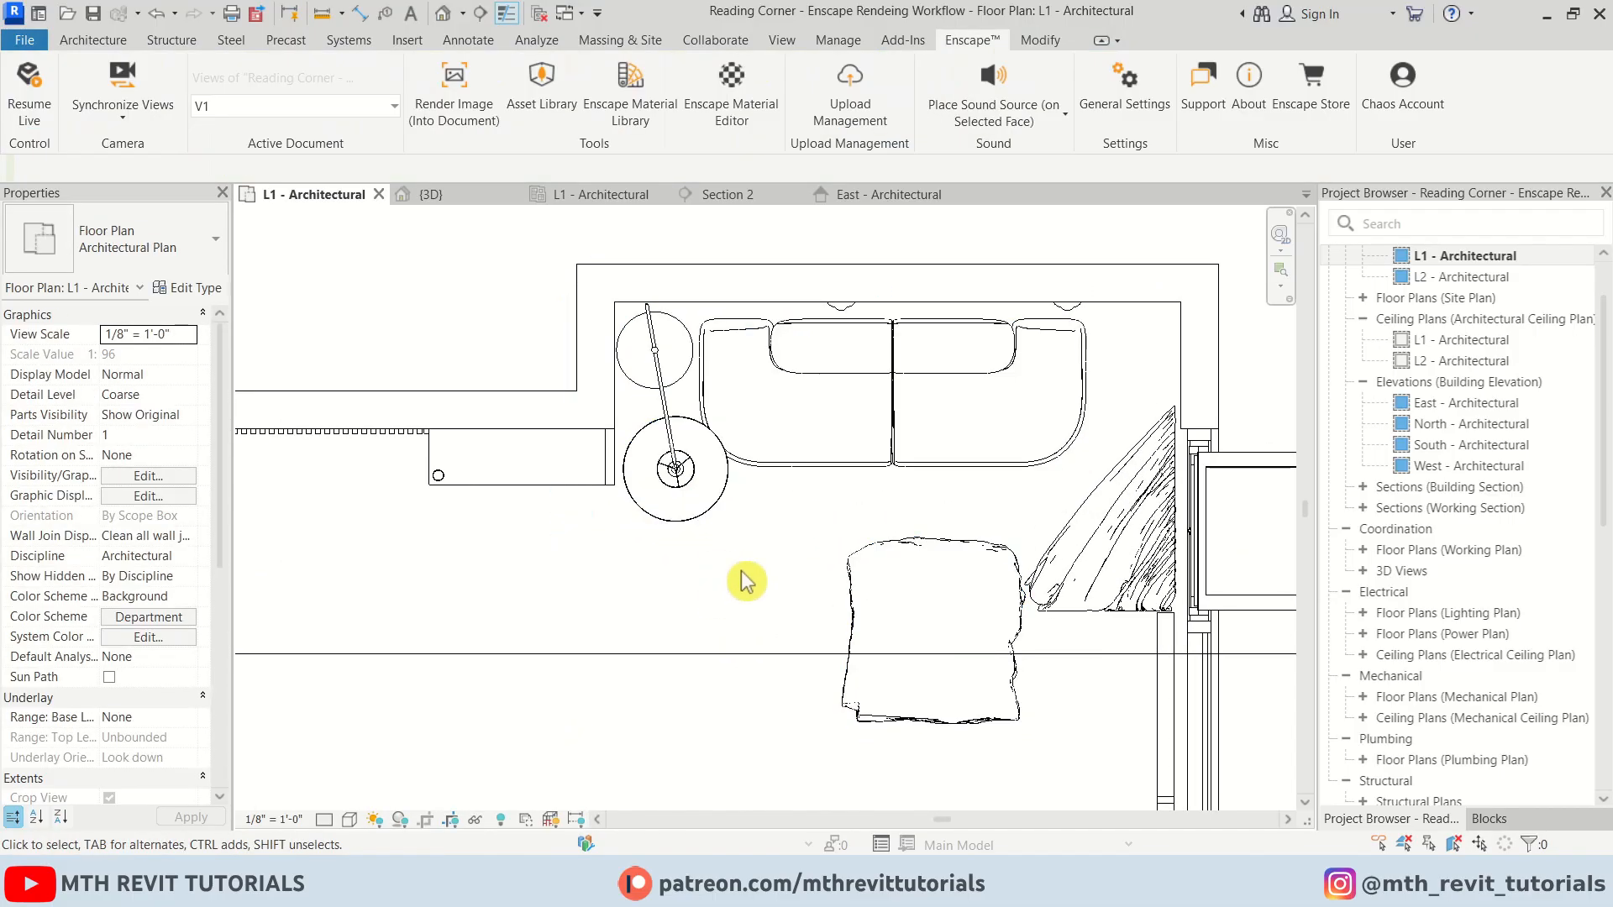
pyautogui.scroll(-3, 668, 427)
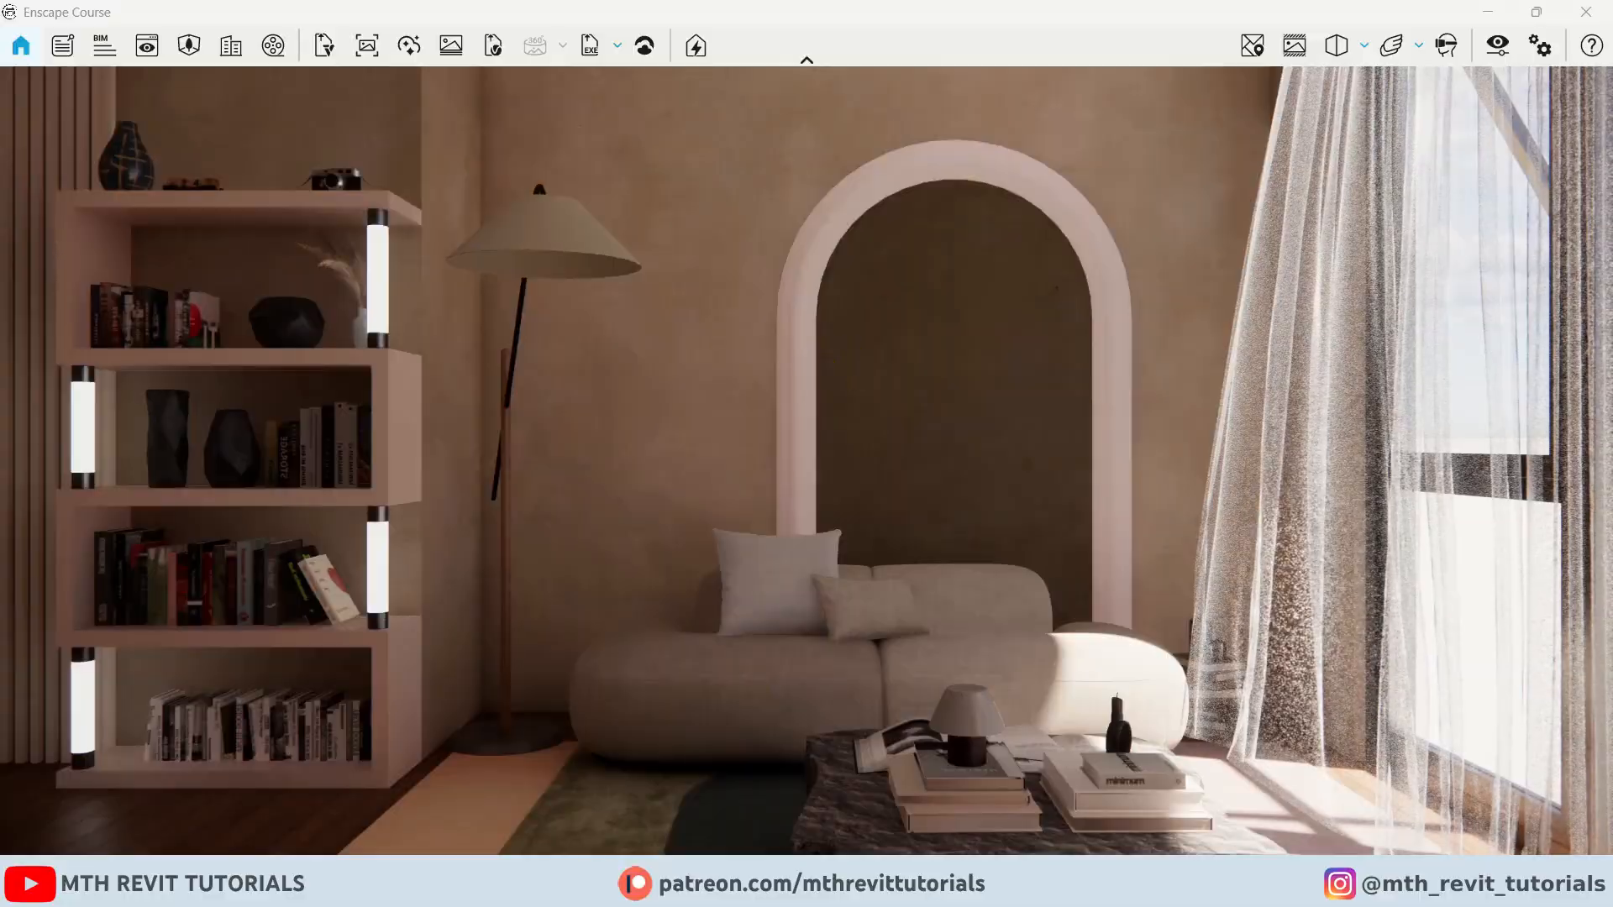
# Check the Enscape rendering, then maximize Revit and pause live updates
pyautogui.click(542, 834)
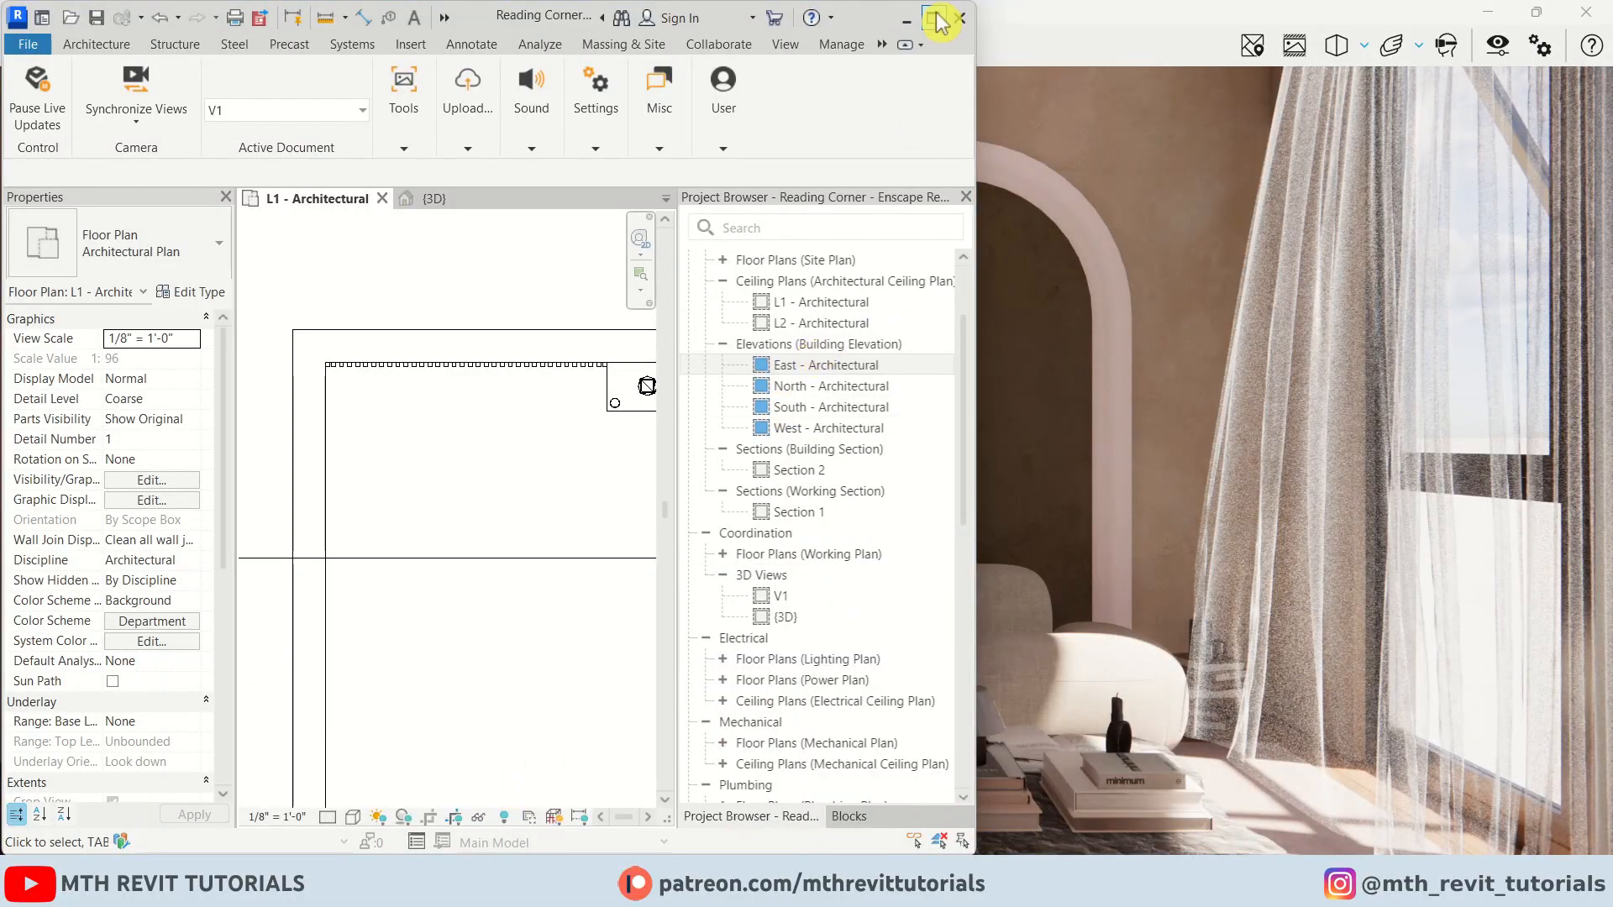
pyautogui.click(935, 19)
pyautogui.click(29, 88)
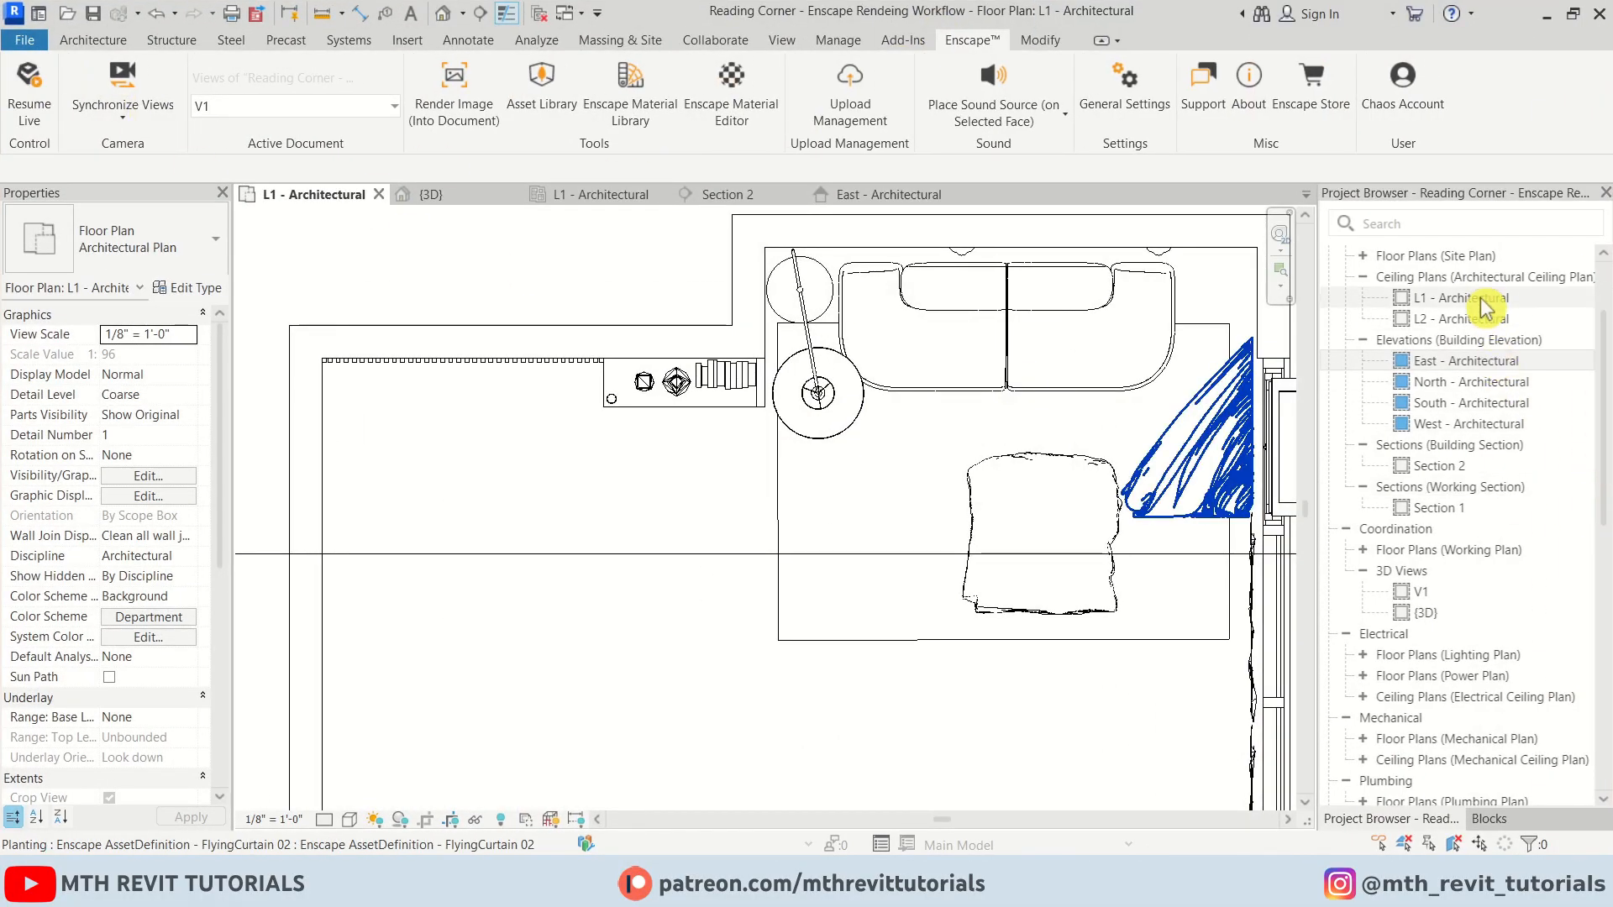
# Open the in-place sweep's profile for editing, scale the profile down, and finish the in-place model
pyautogui.scroll(3, 1480, 308)
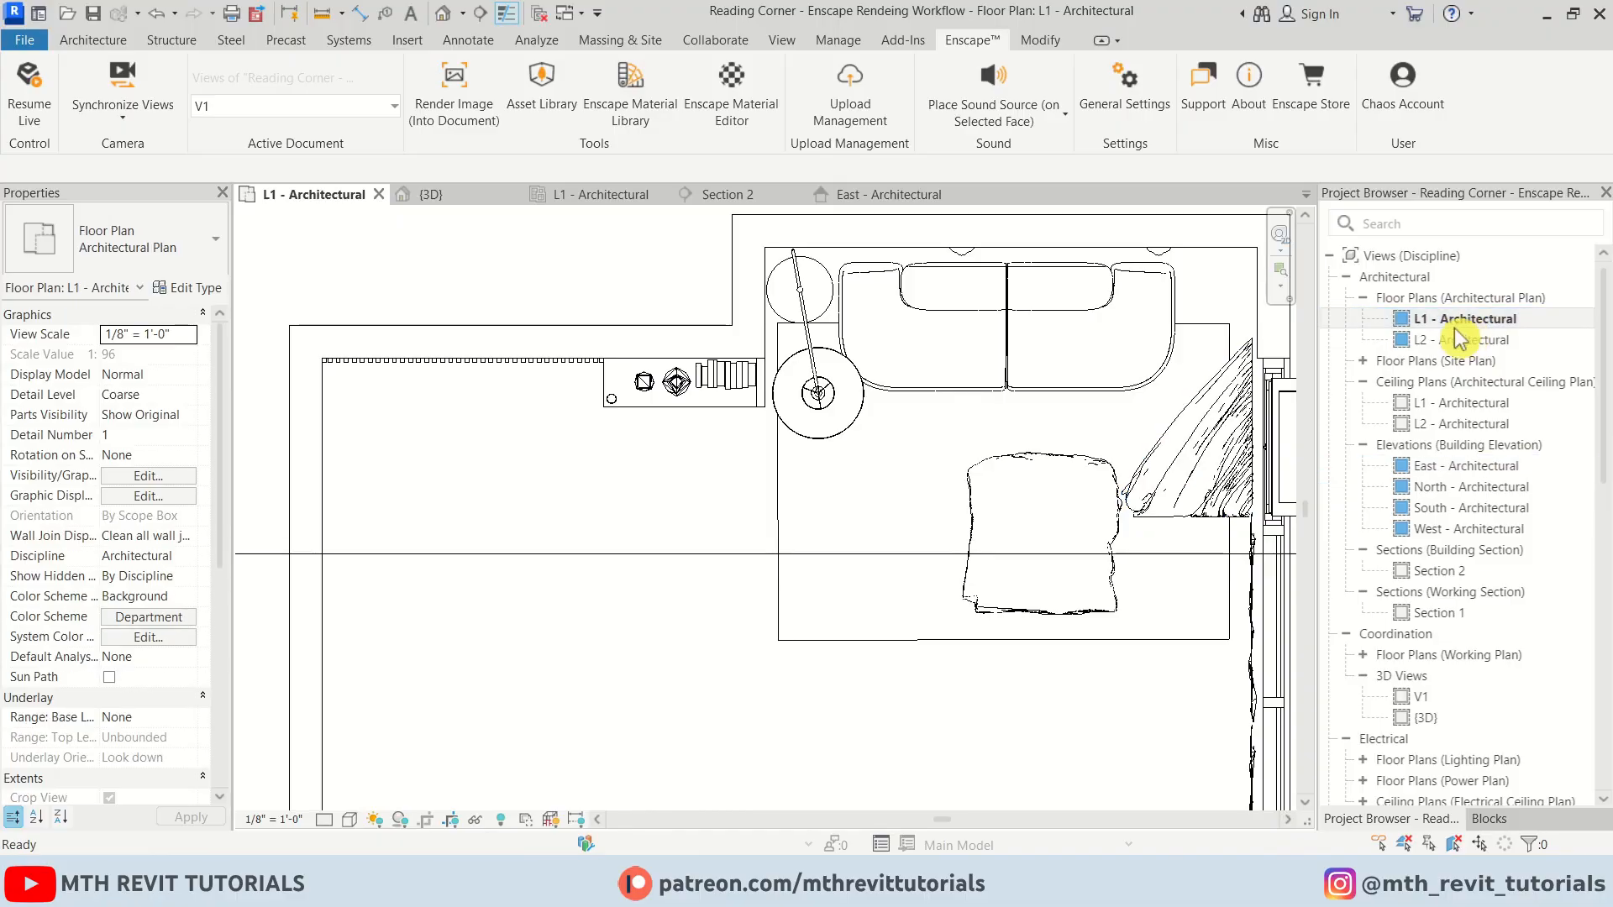
pyautogui.moveTo(1120, 397); pyautogui.dragTo(1019, 610, button='middle')
pyautogui.scroll(8, 1124, 464)
pyautogui.doubleClick(1076, 476)
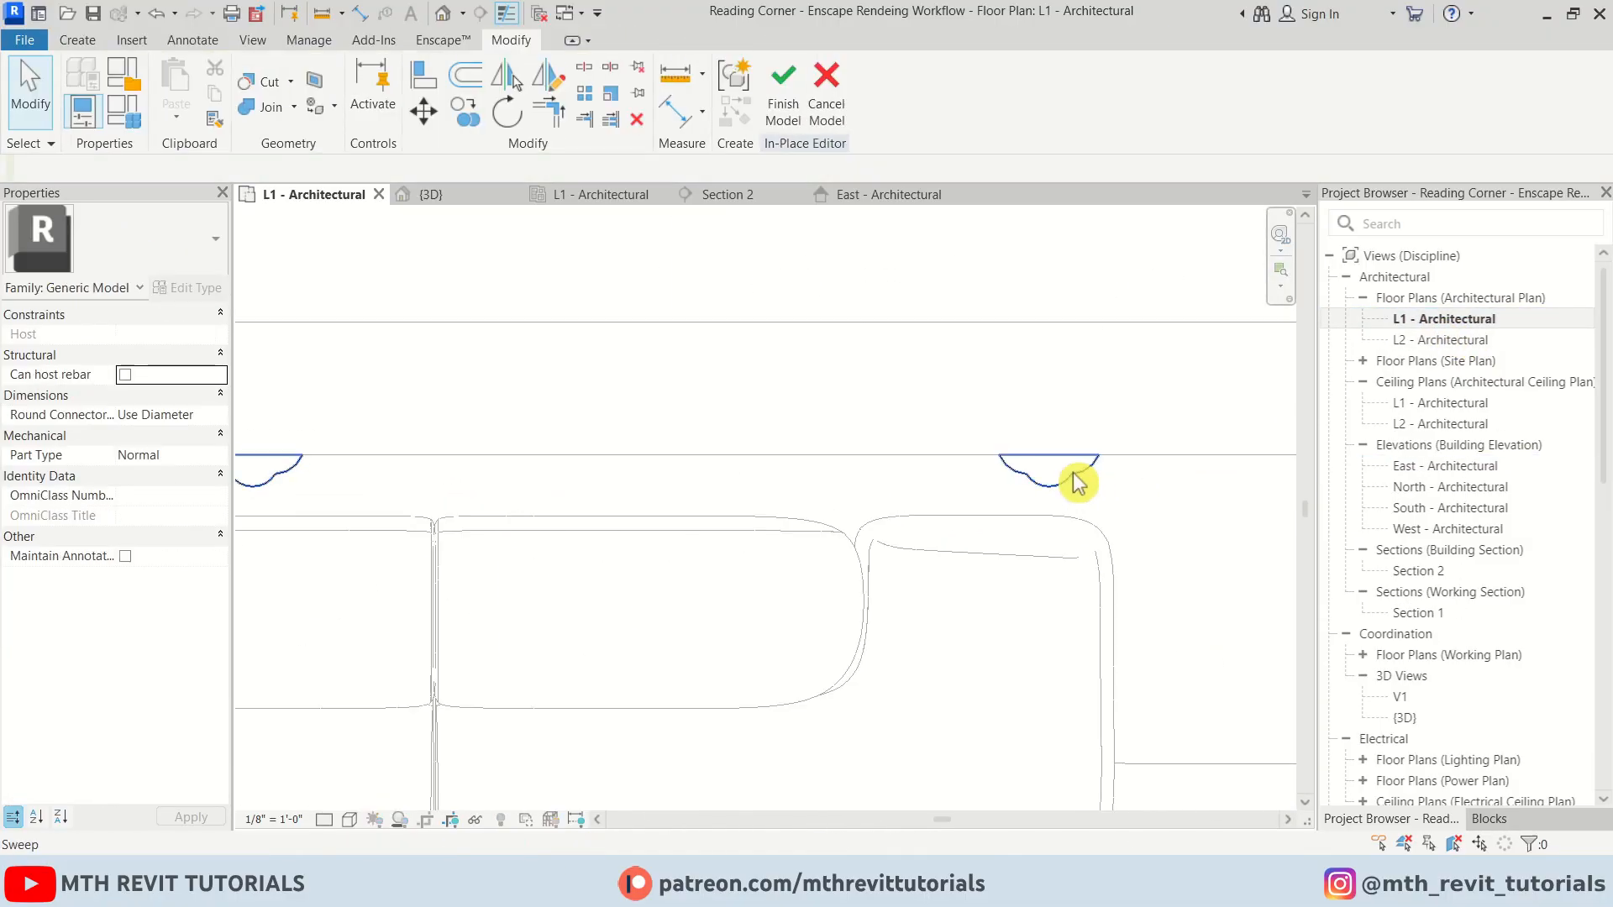
pyautogui.doubleClick(1076, 476)
pyautogui.scroll(3, 1078, 483)
pyautogui.doubleClick(1066, 477)
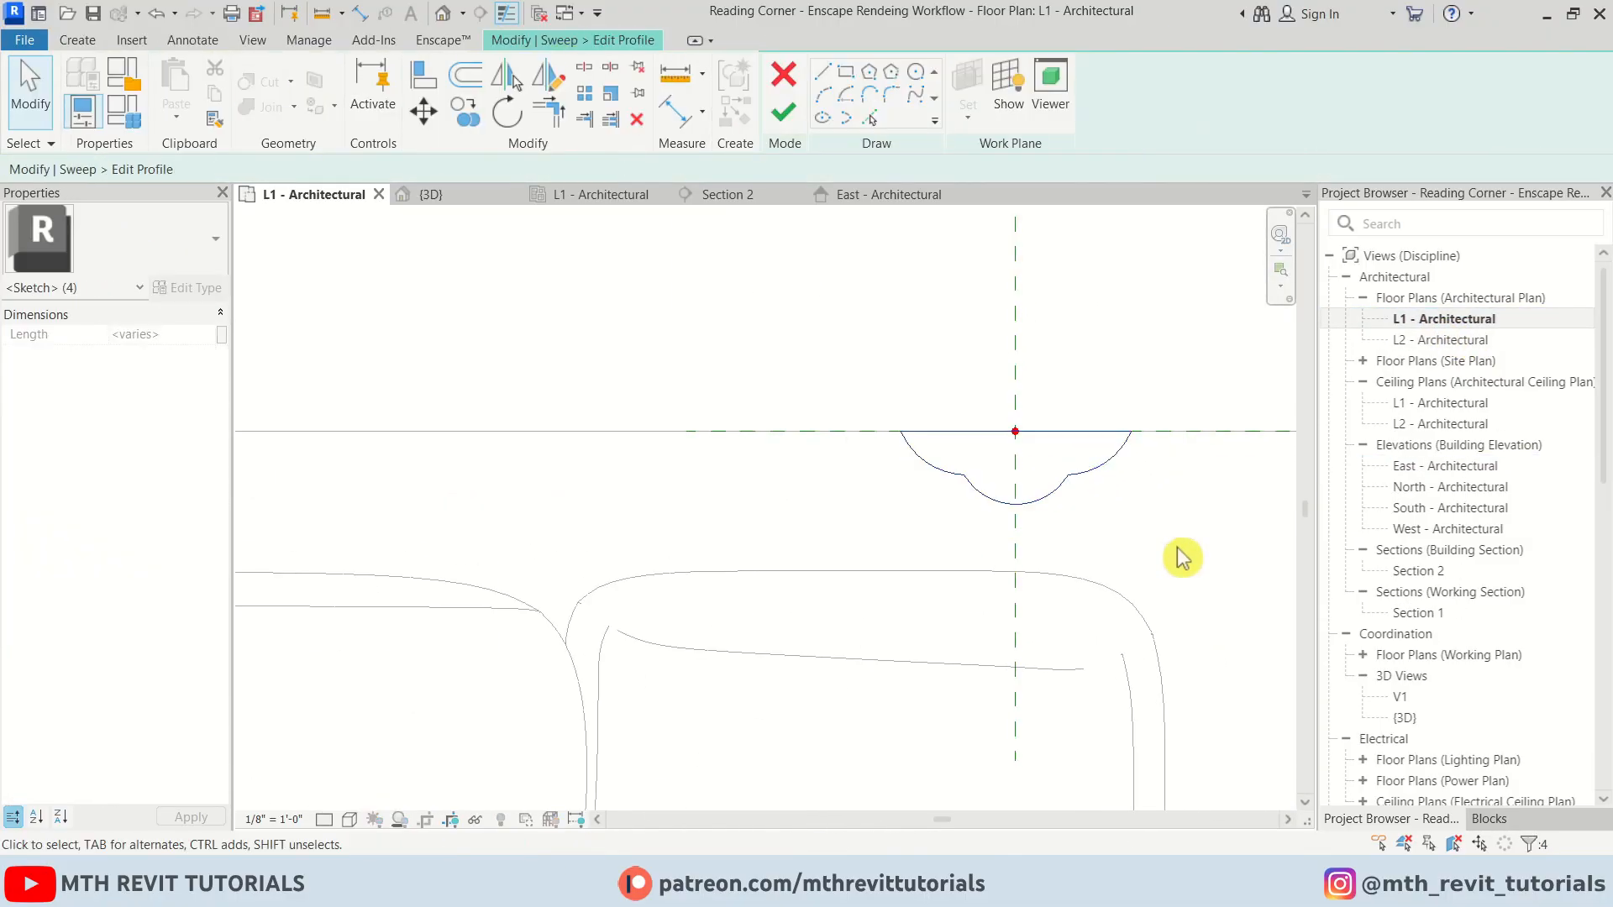
pyautogui.click(611, 92)
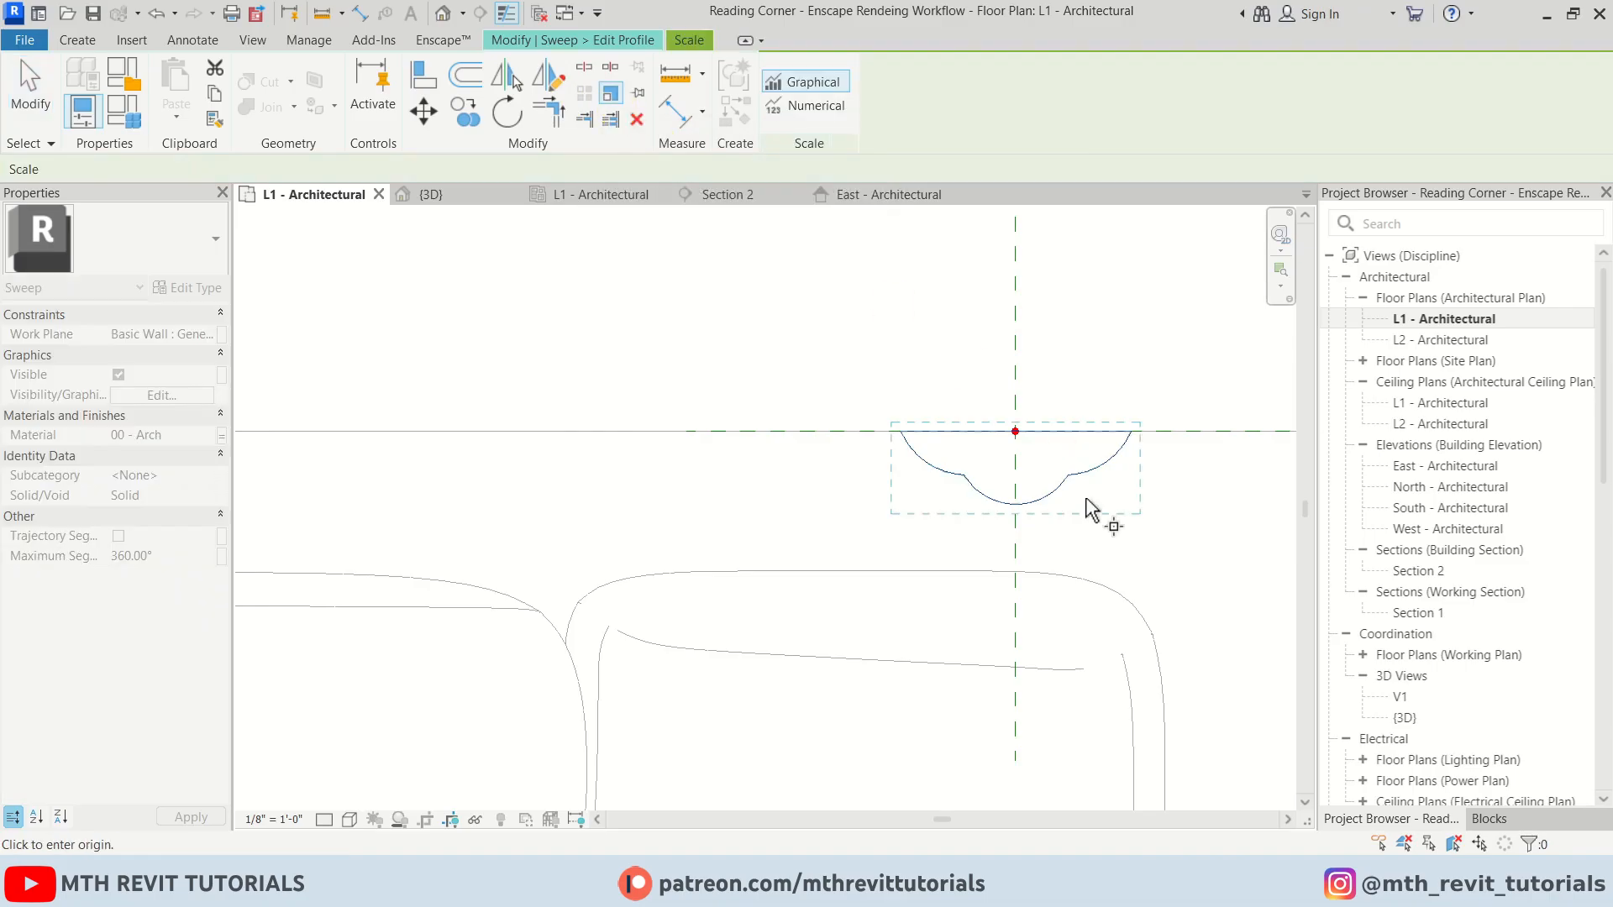
pyautogui.click(1015, 490)
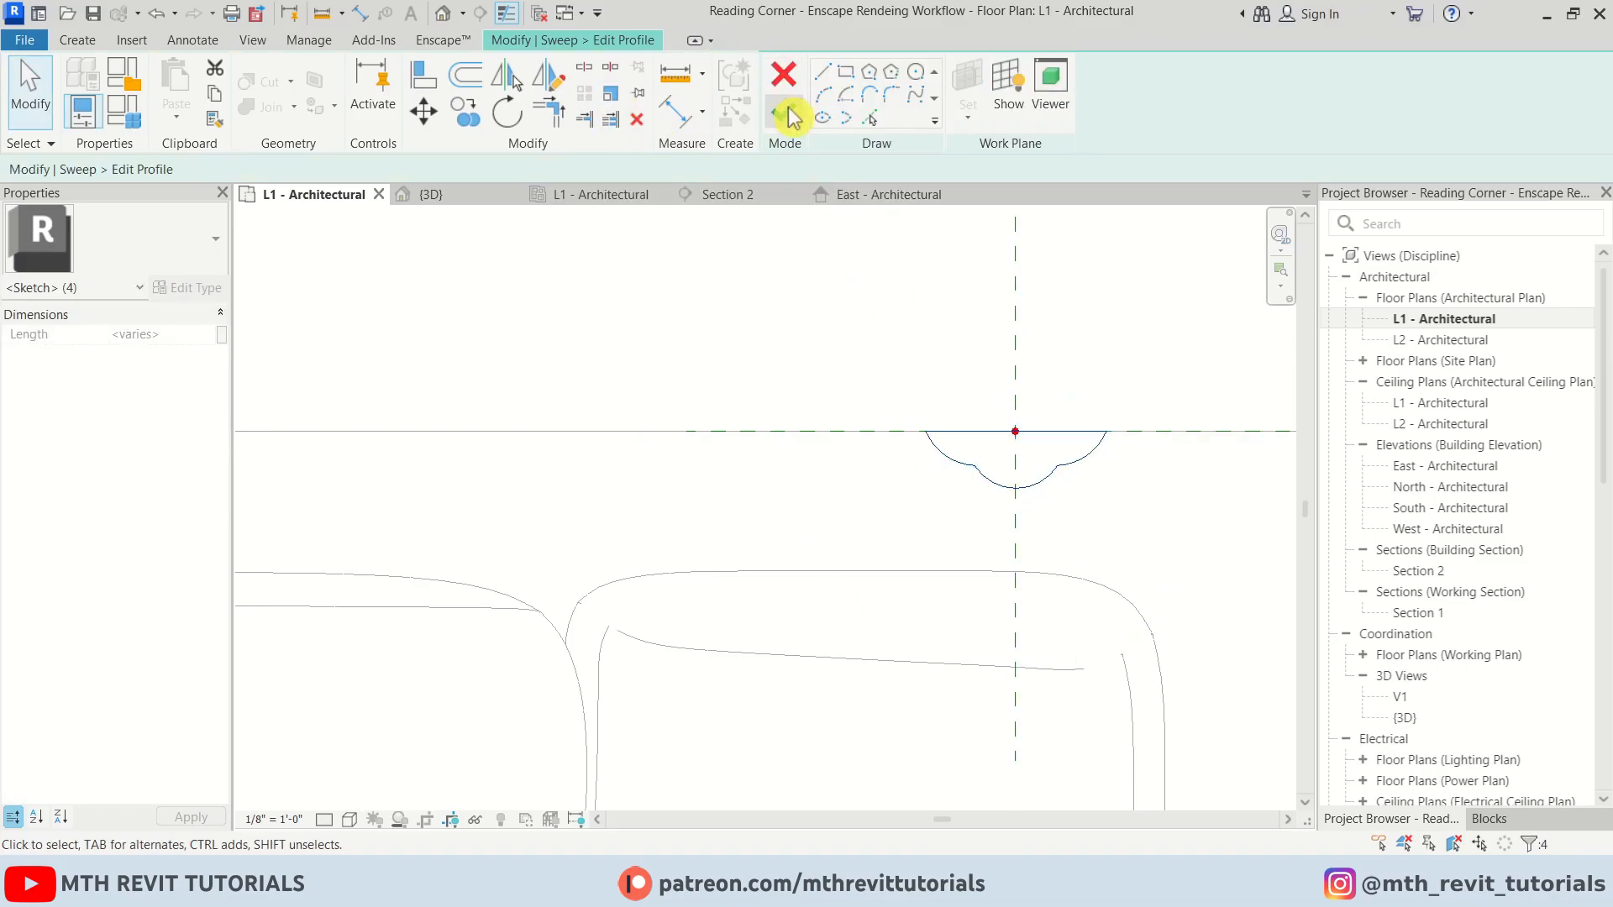
pyautogui.click(787, 115)
pyautogui.click(787, 115)
pyautogui.click(1131, 88)
pyautogui.scroll(-4, 1028, 340)
pyautogui.scroll(-5, 967, 336)
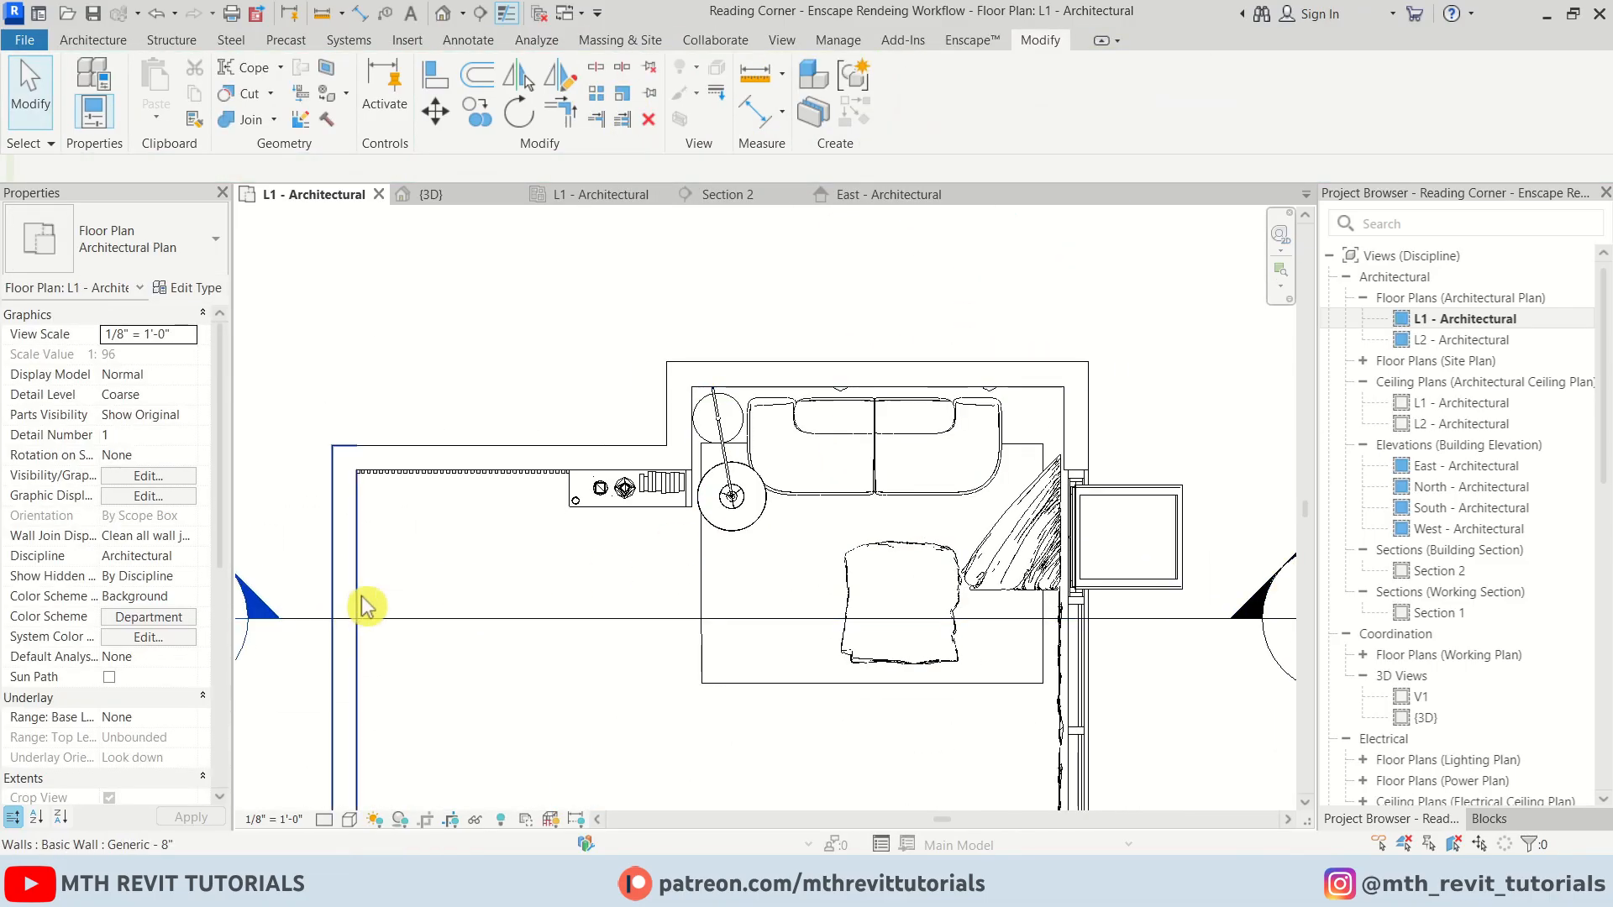
# Open Section 2, edit the split face boundary inside the arch, and align its vertical edges to the opening
pyautogui.doubleClick(418, 513)
pyautogui.scroll(5, 747, 475)
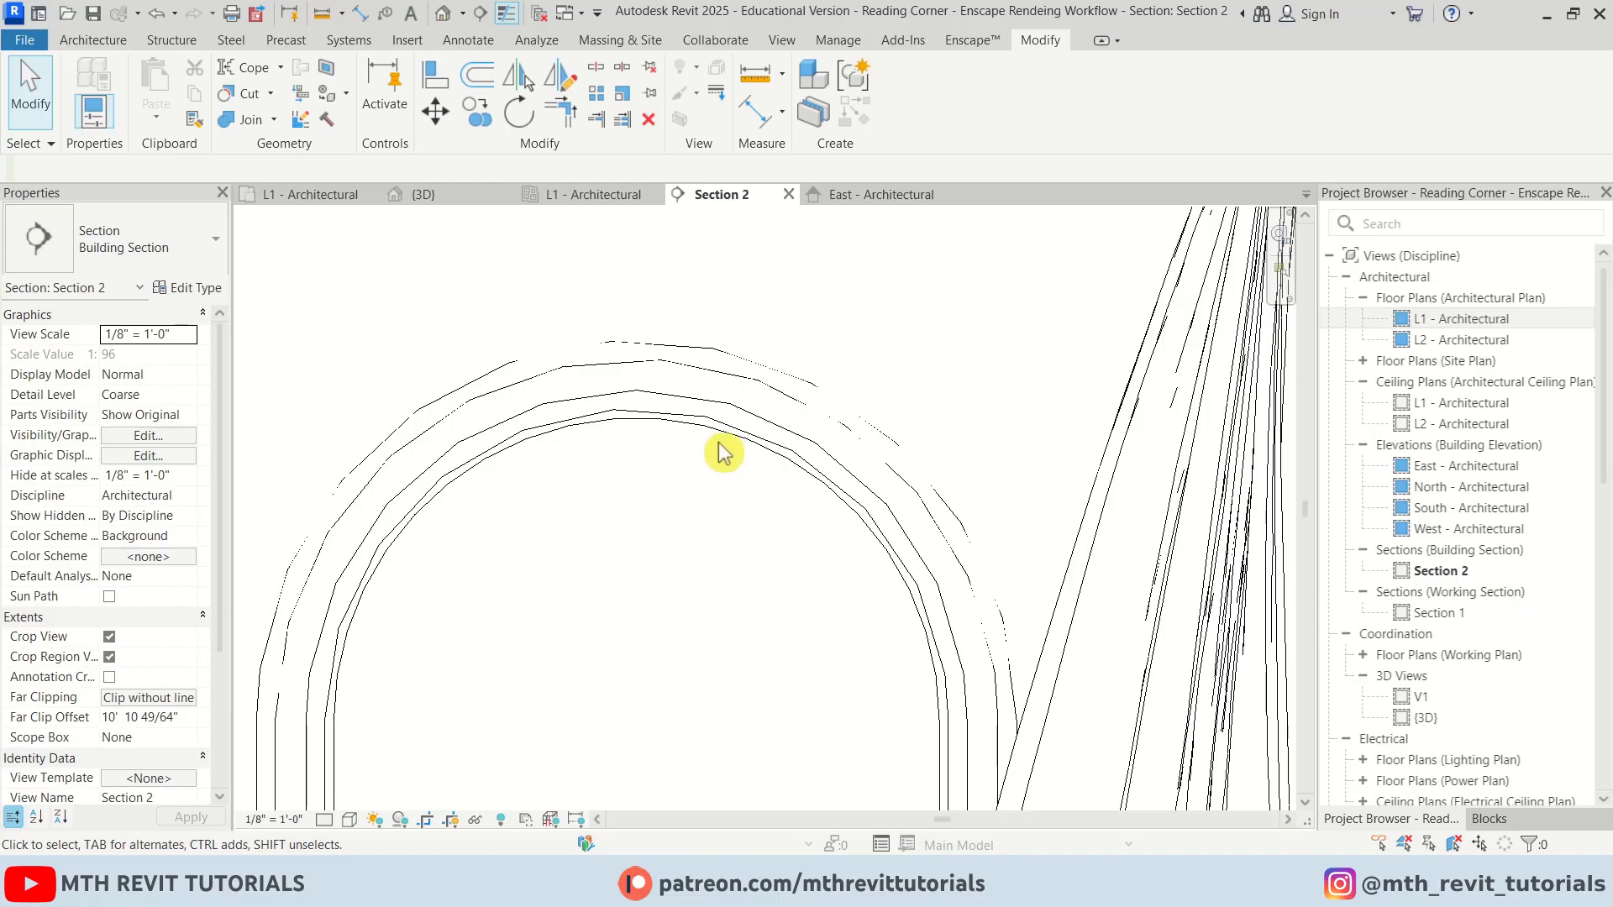
pyautogui.click(721, 445)
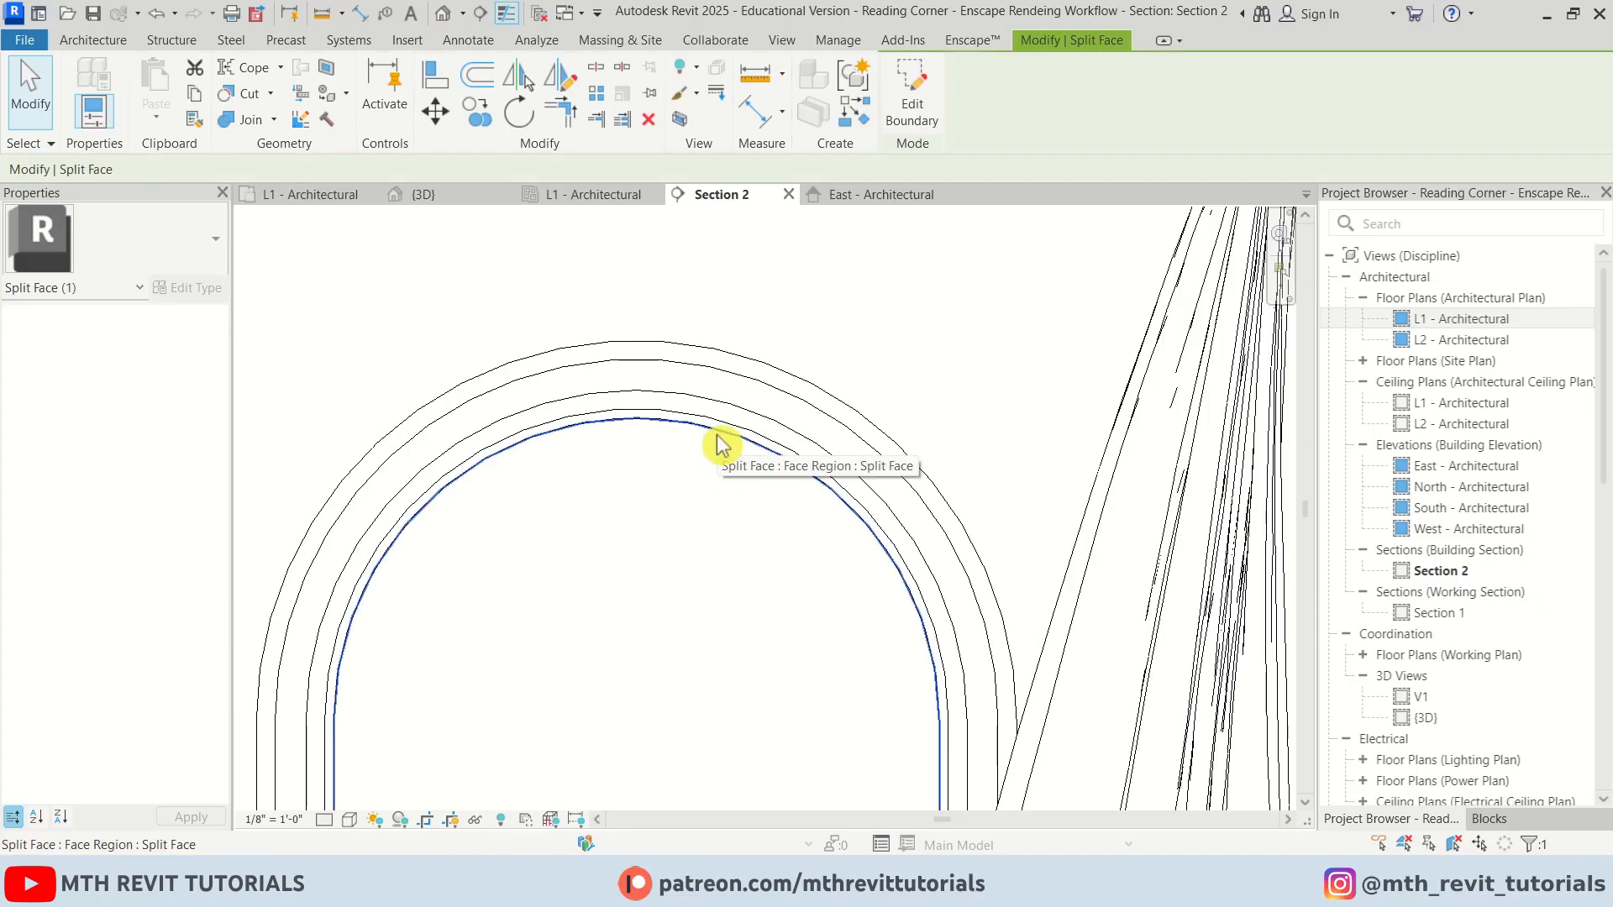
pyautogui.click(922, 132)
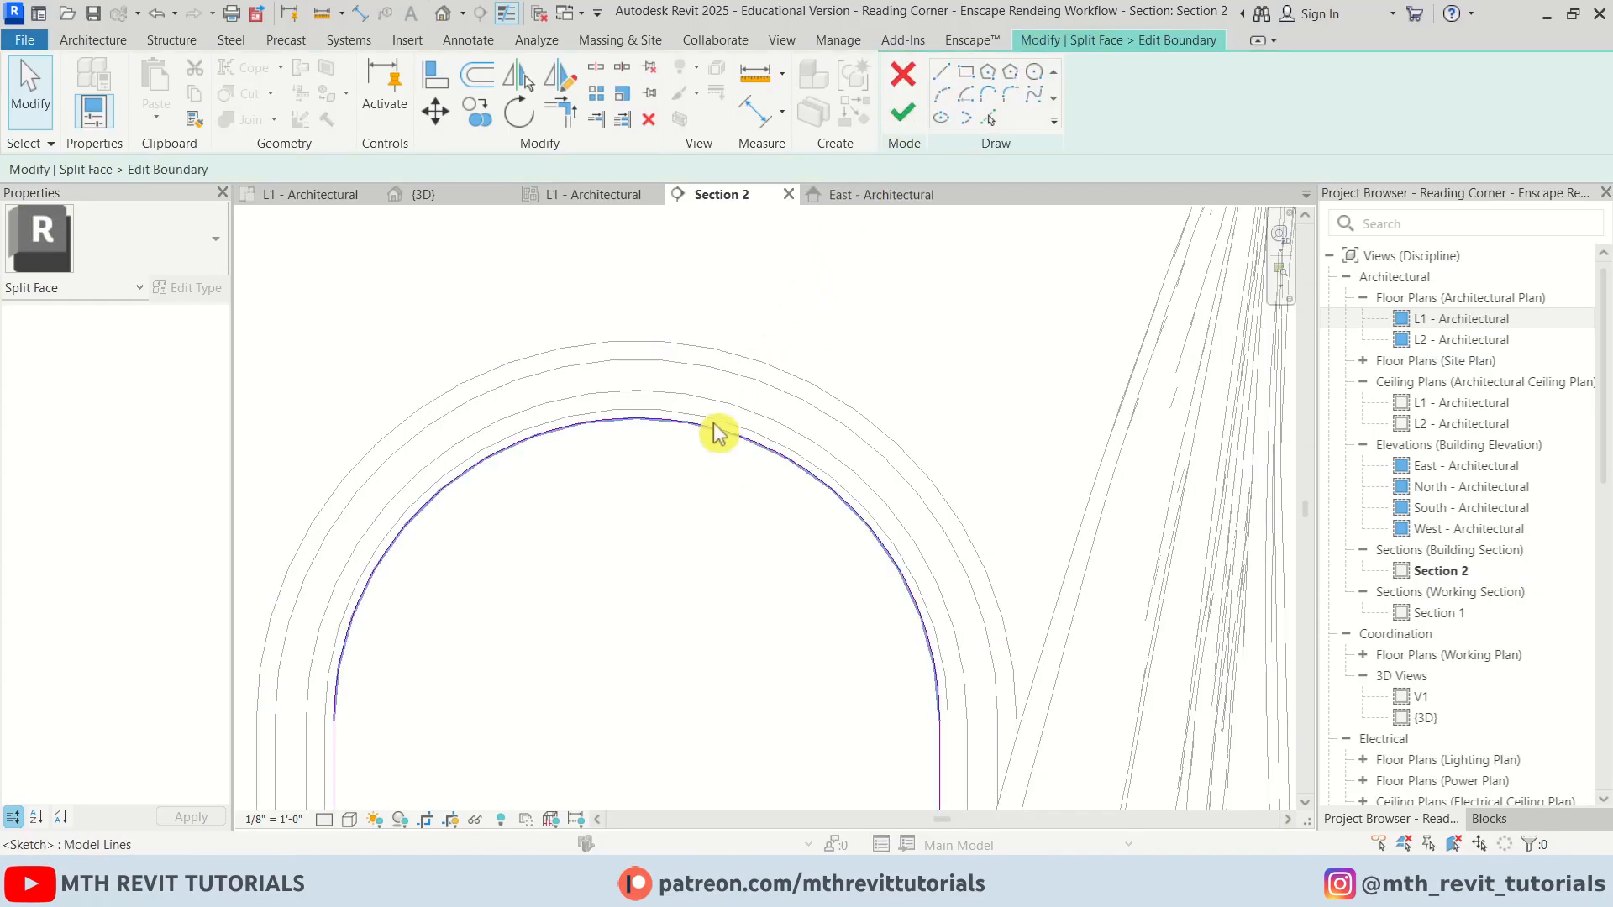
pyautogui.scroll(-3, 658, 460)
pyautogui.press('a')
pyautogui.press('l')
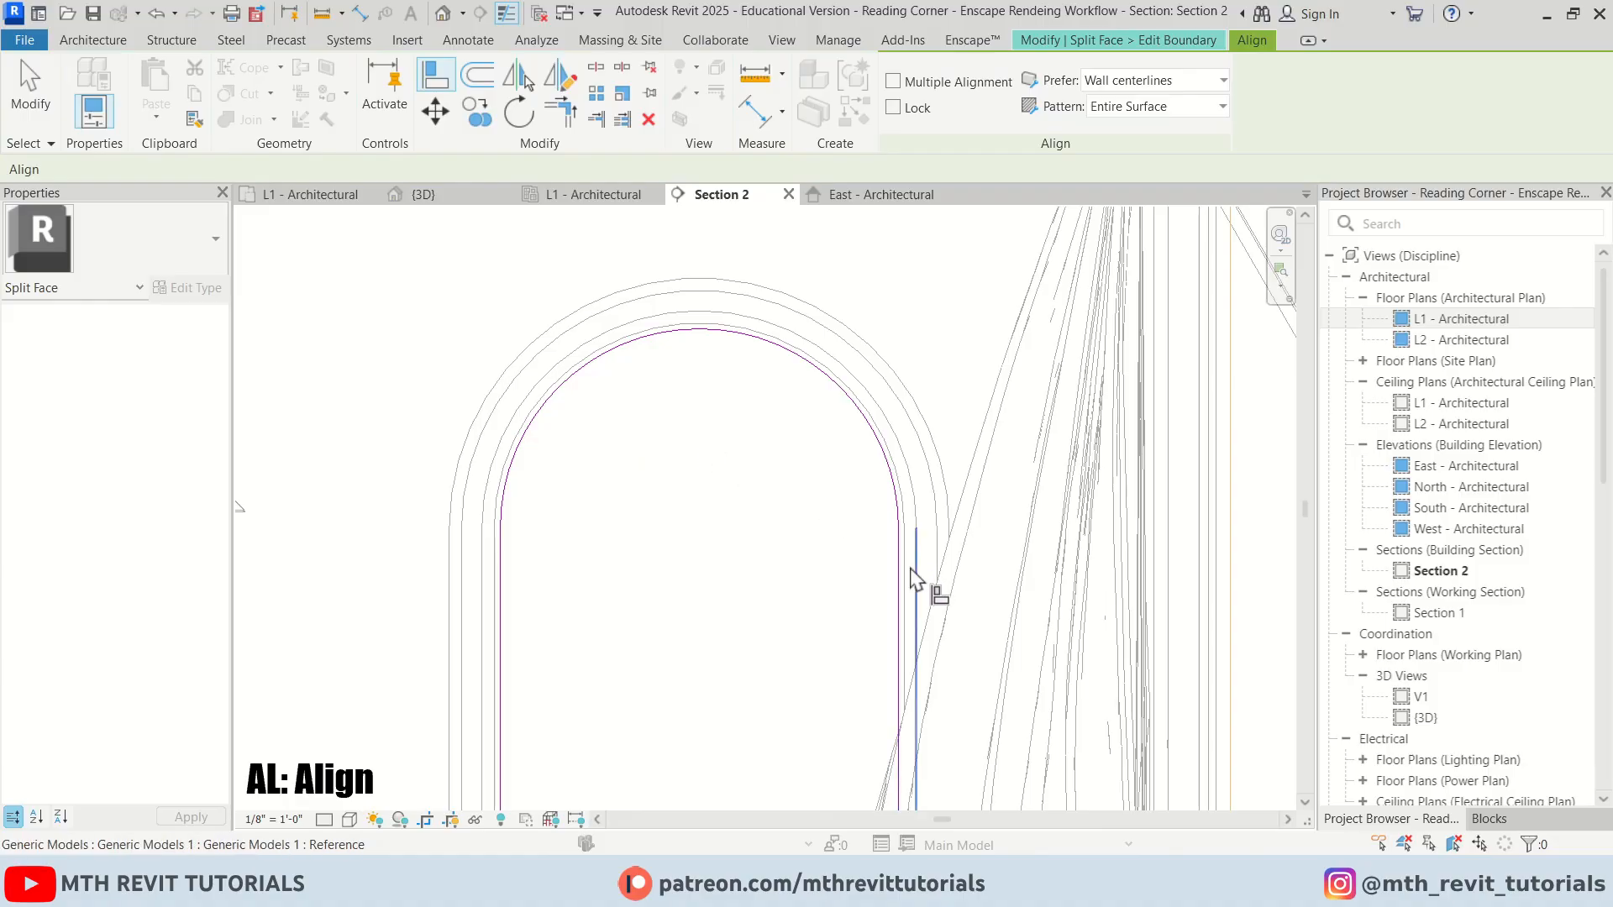
pyautogui.scroll(2, 912, 572)
pyautogui.click(906, 578)
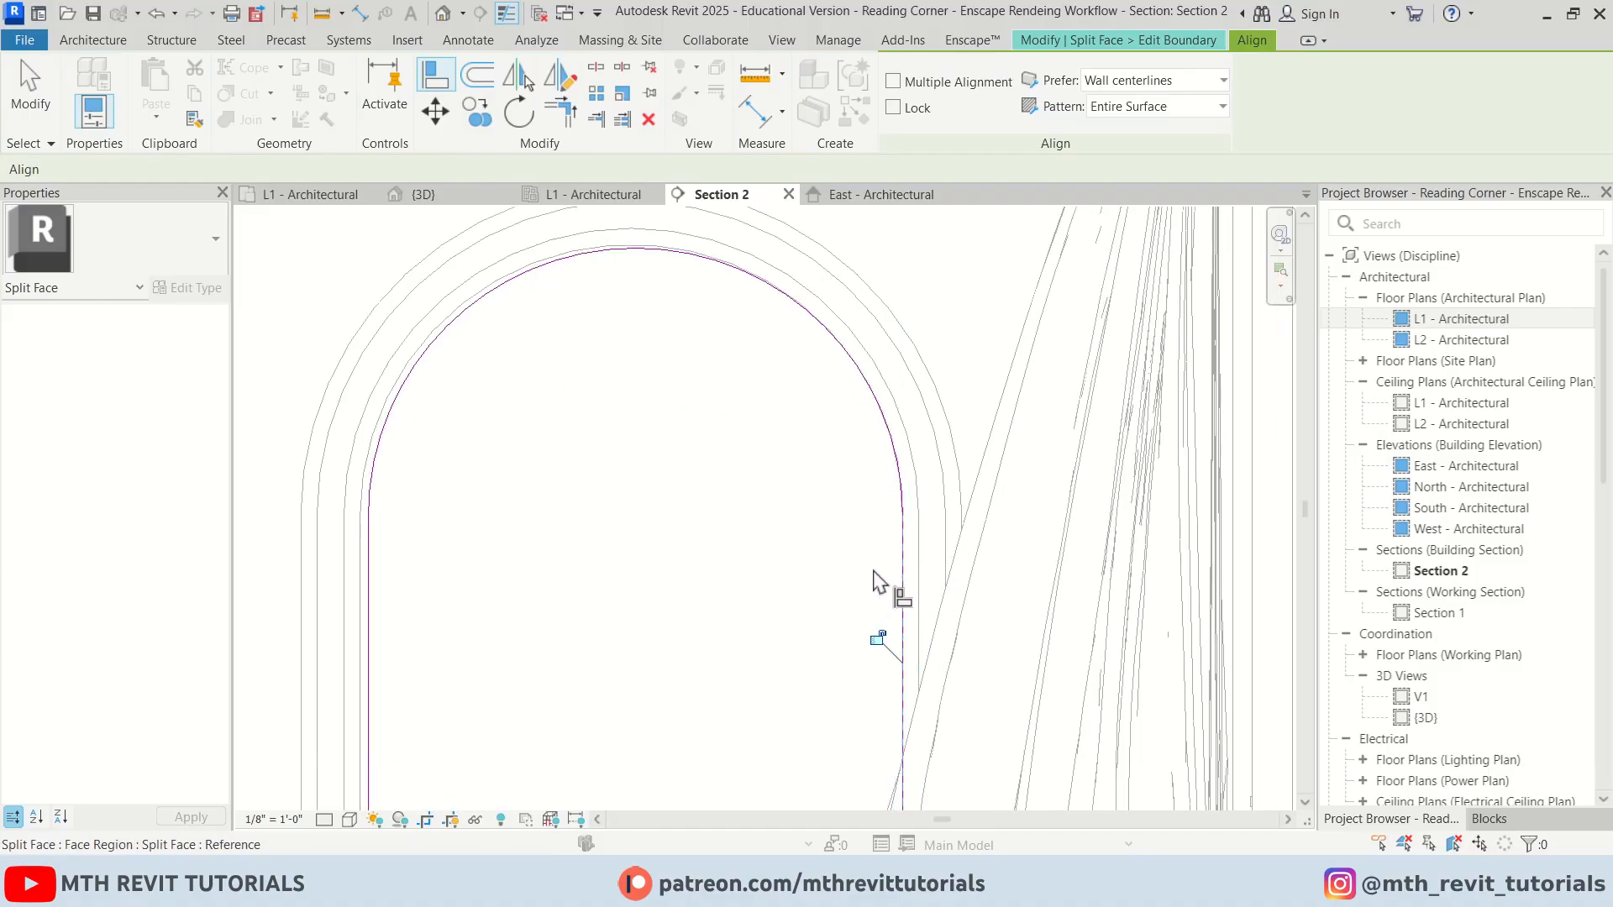
pyautogui.click(370, 574)
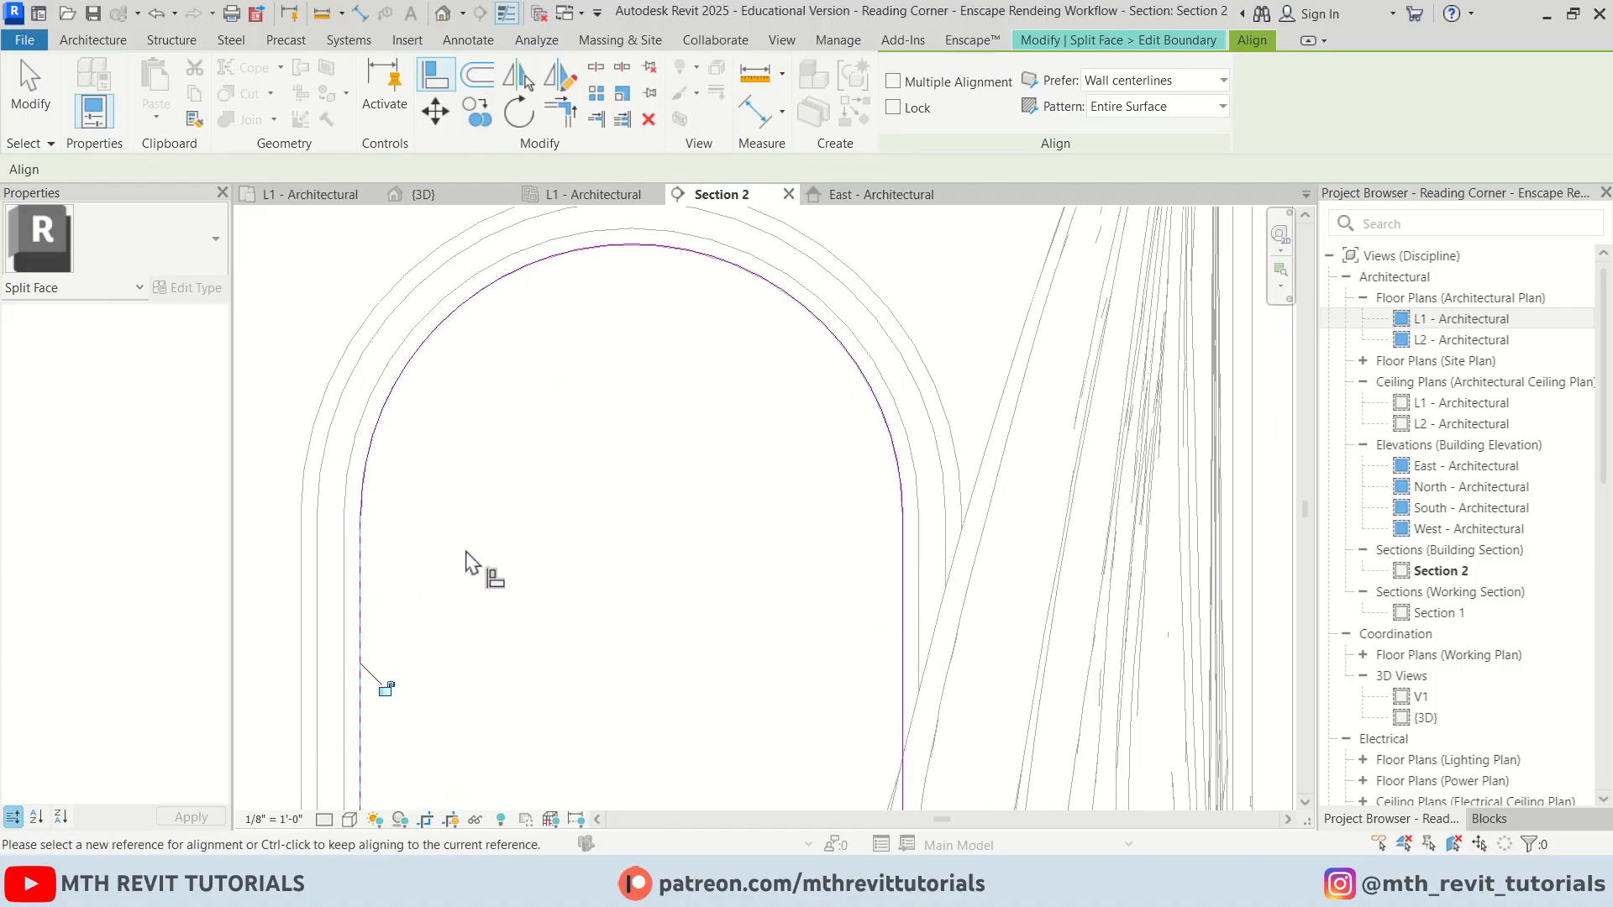
pyautogui.press('Escape')
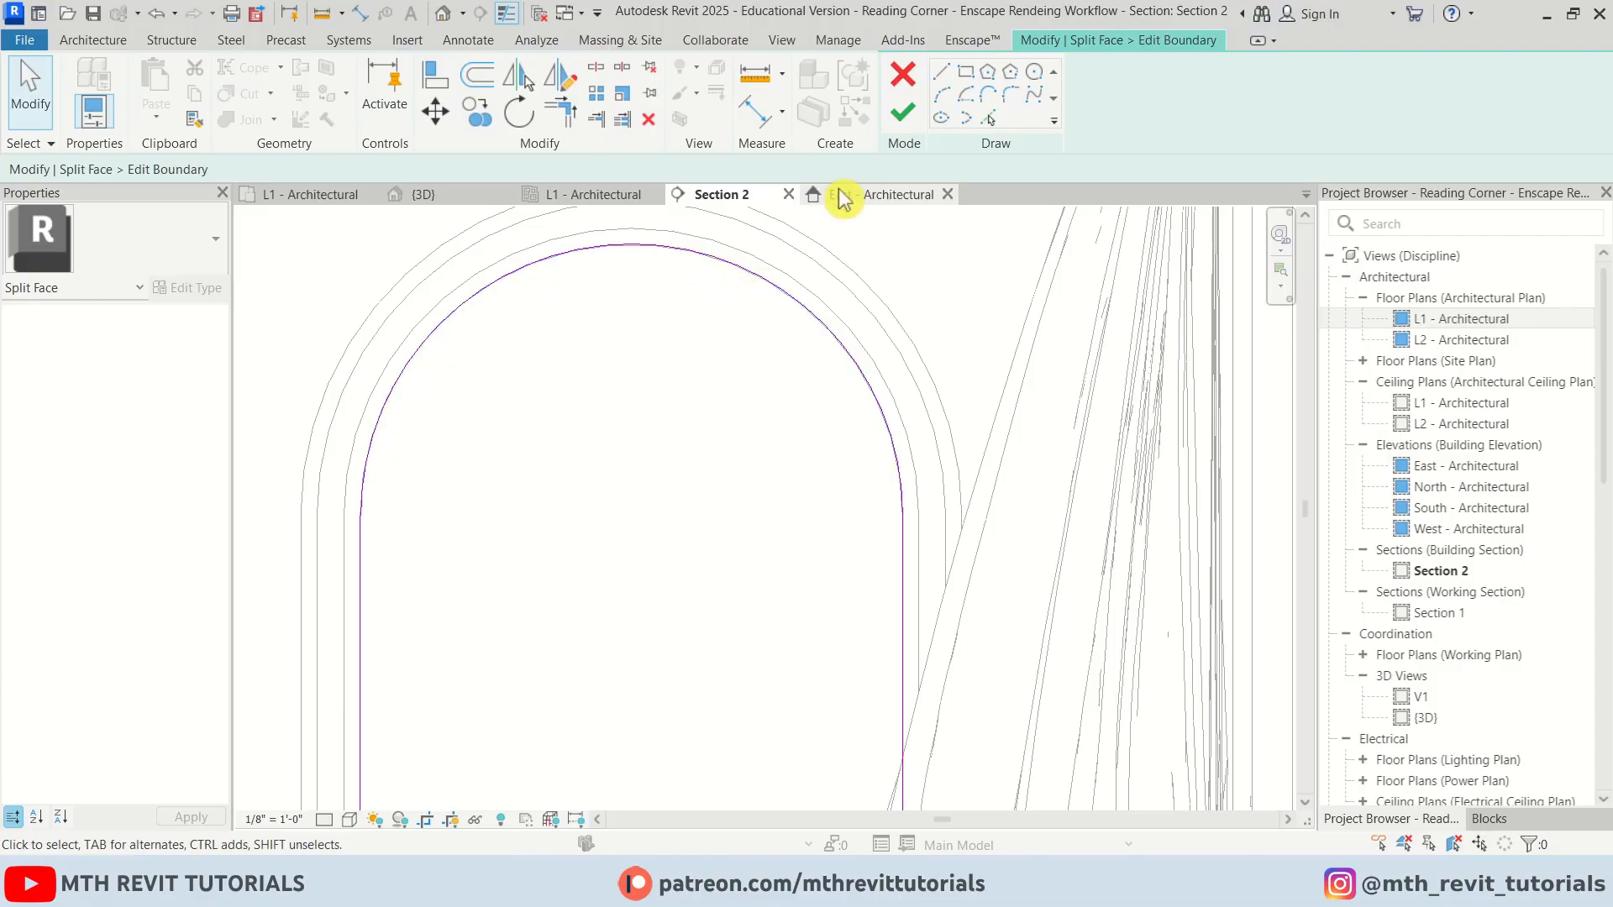
pyautogui.click(904, 118)
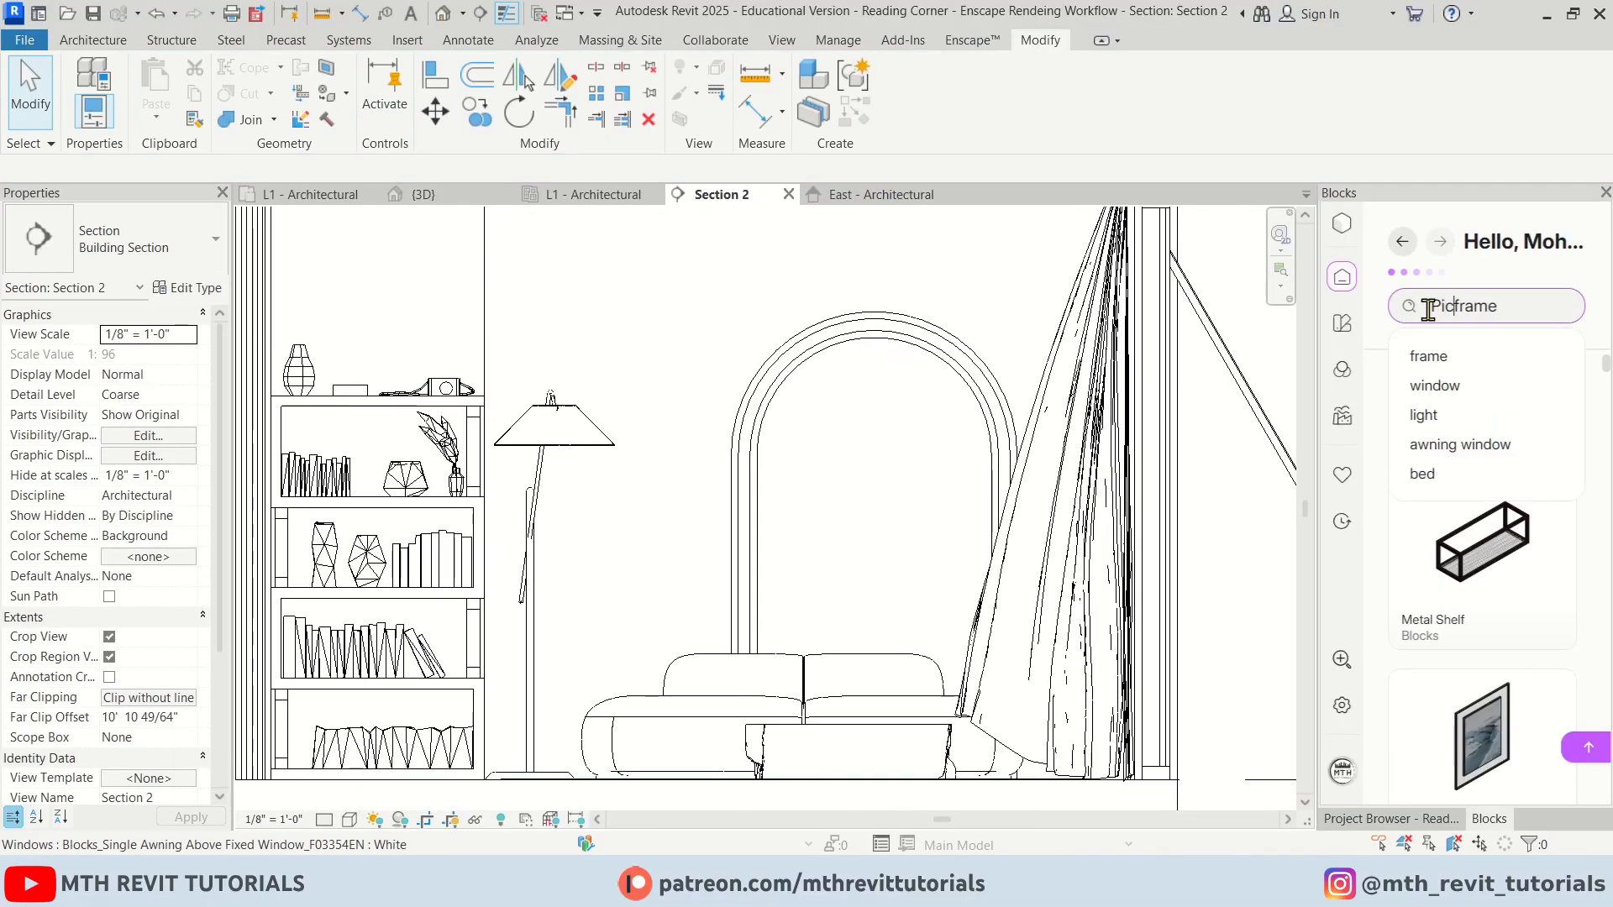
# Search the asset library for picture frame and place the Dive into the Minimal Surreal Art frame inside the arch
pyautogui.write('ure')
pyautogui.press('Return')
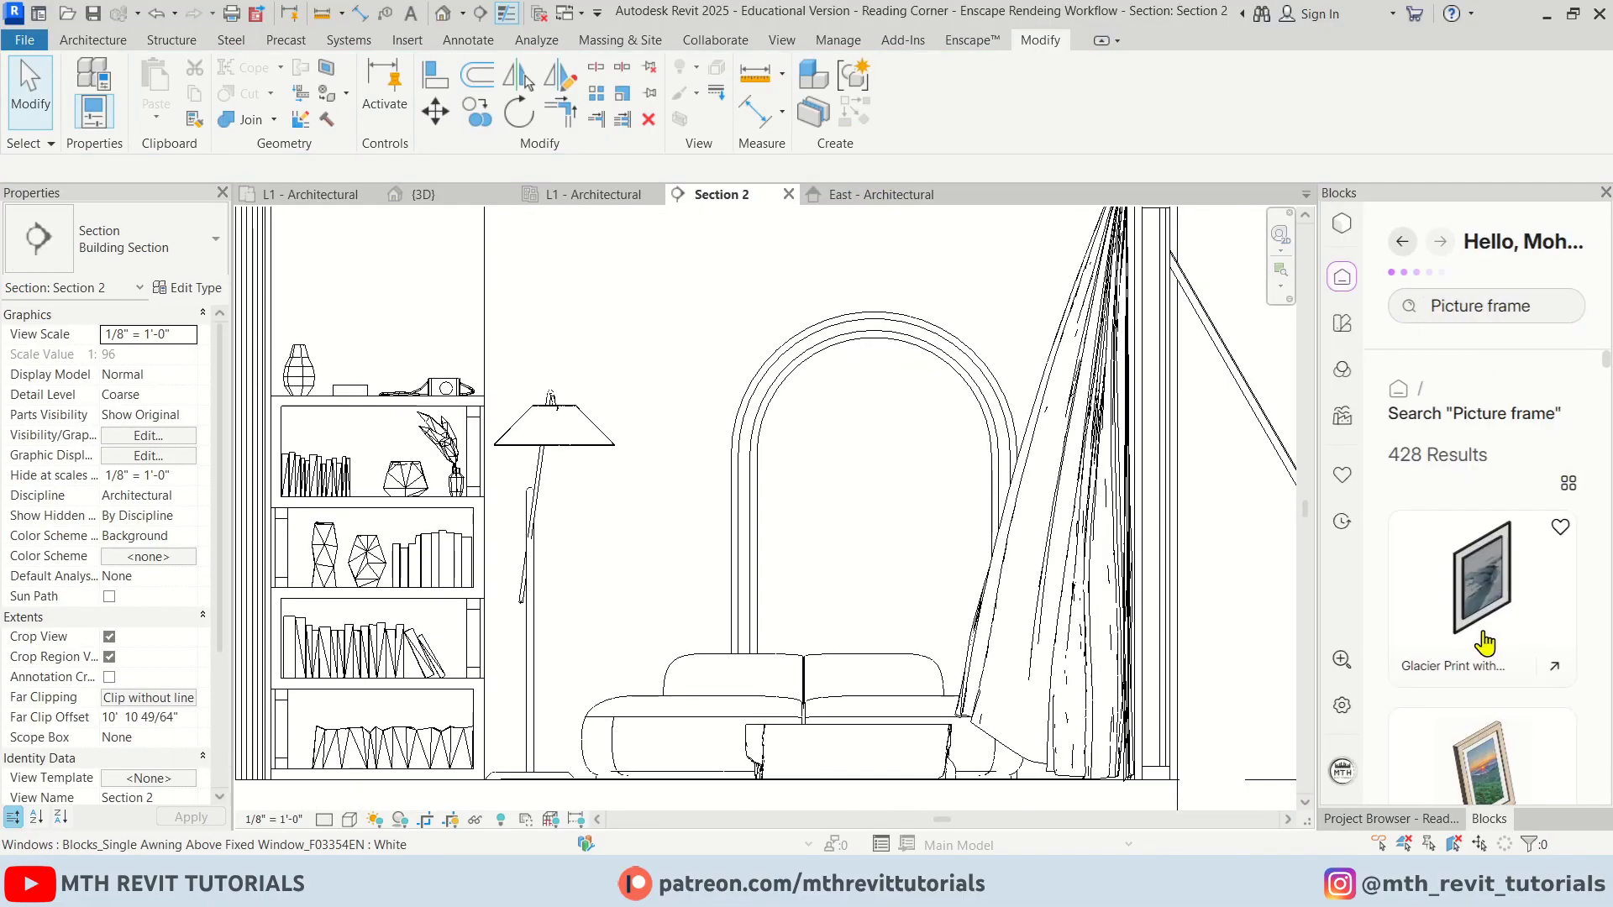
pyautogui.scroll(-3, 1429, 655)
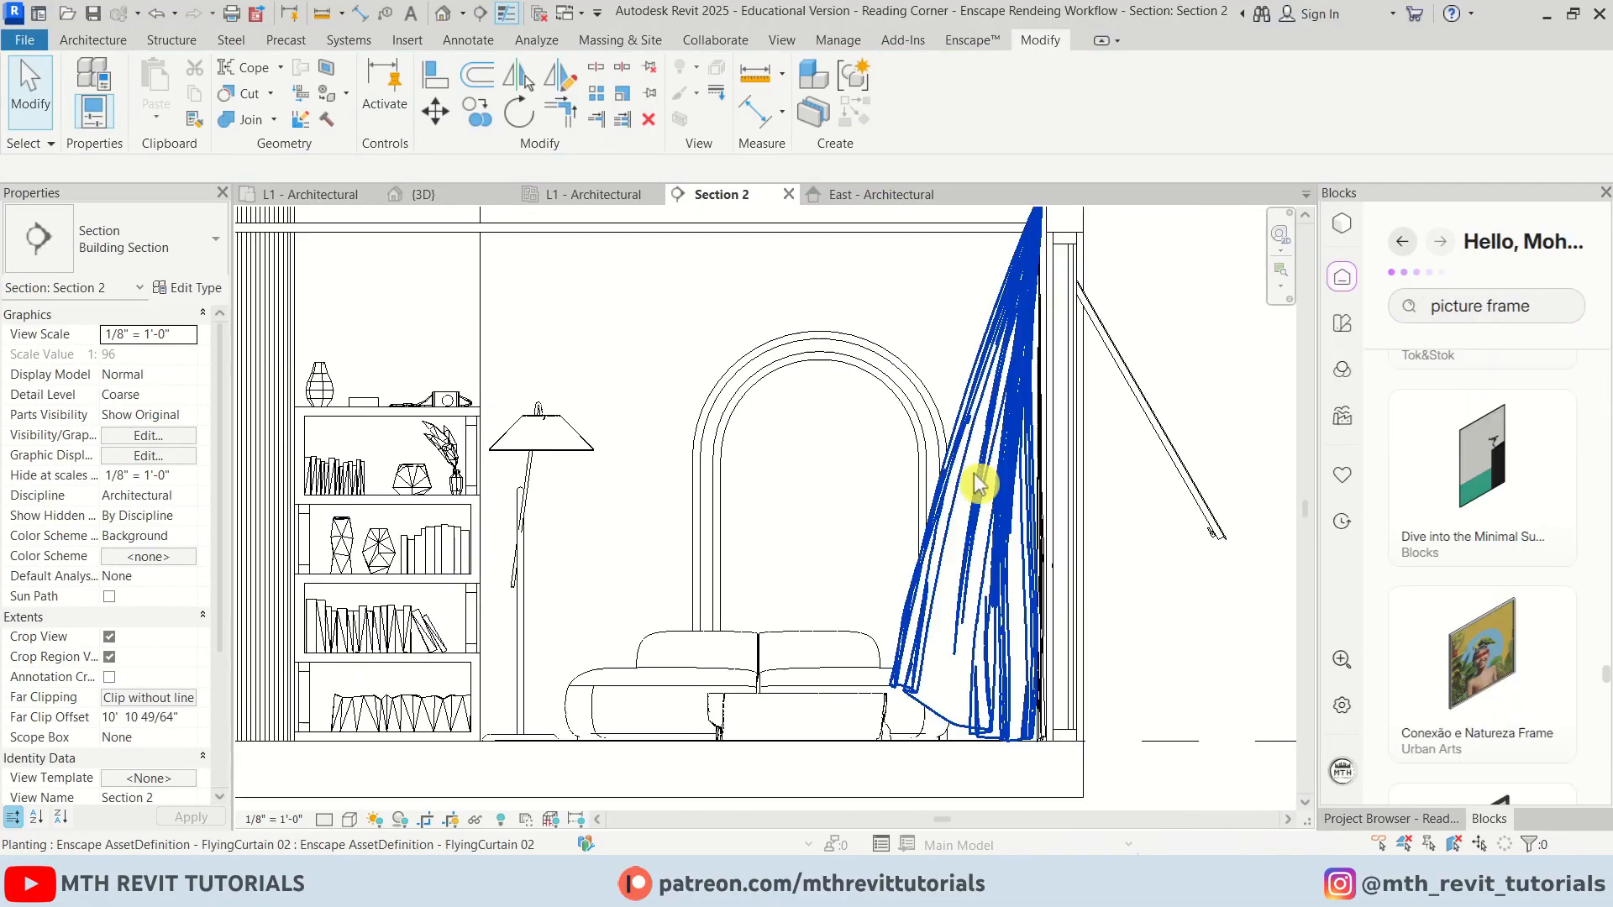
pyautogui.moveTo(835, 617); pyautogui.dragTo(815, 594, button='middle')
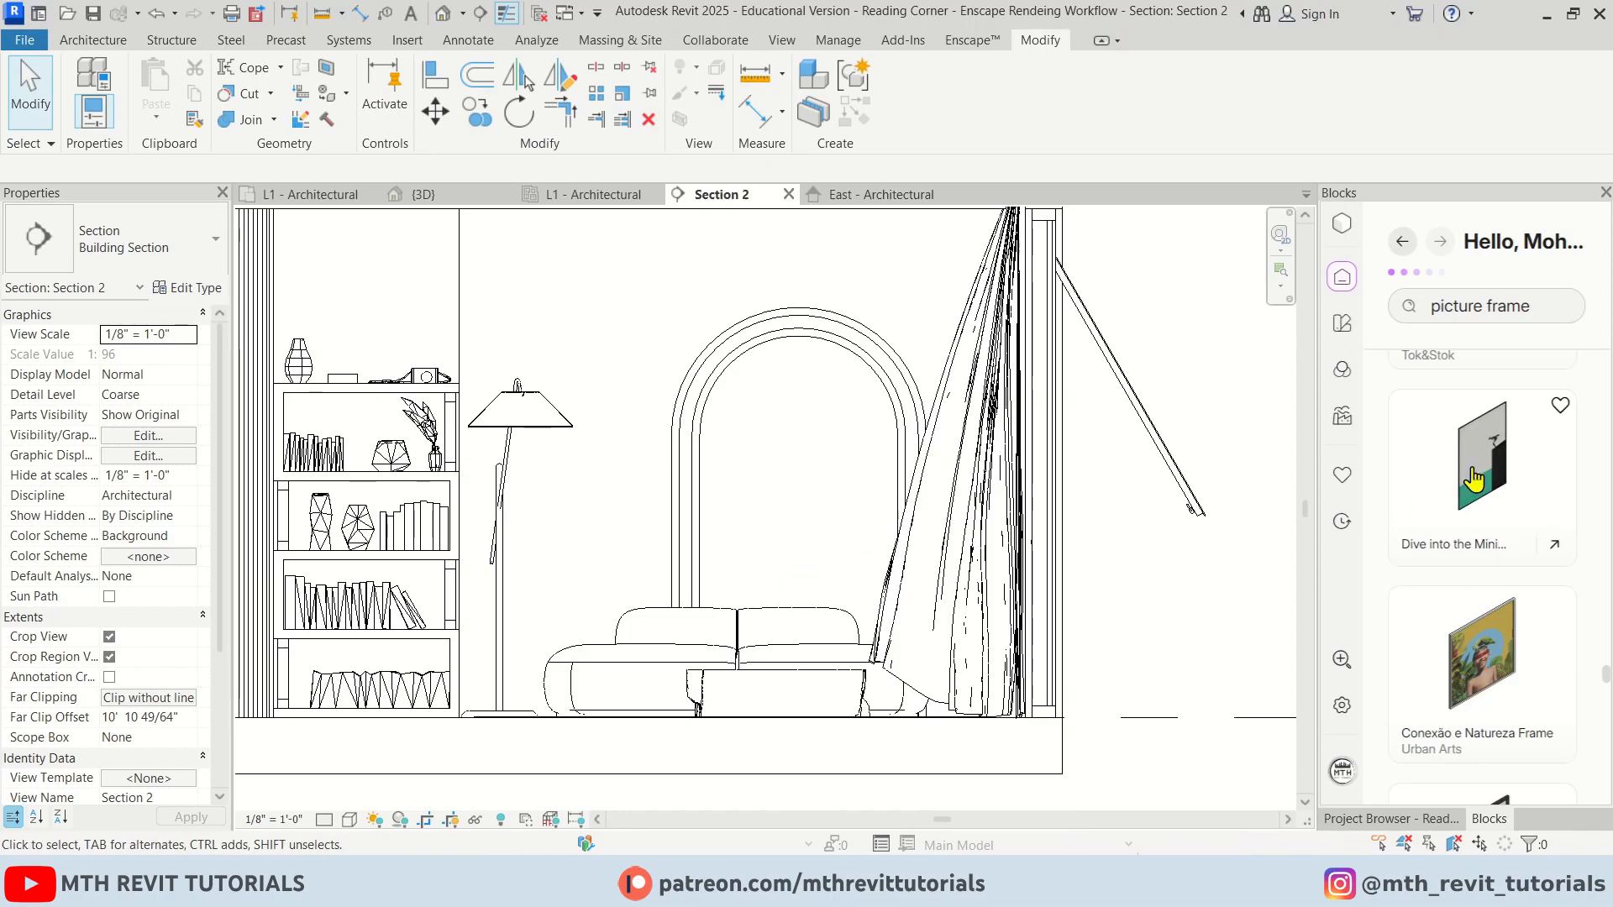
pyautogui.click(1443, 496)
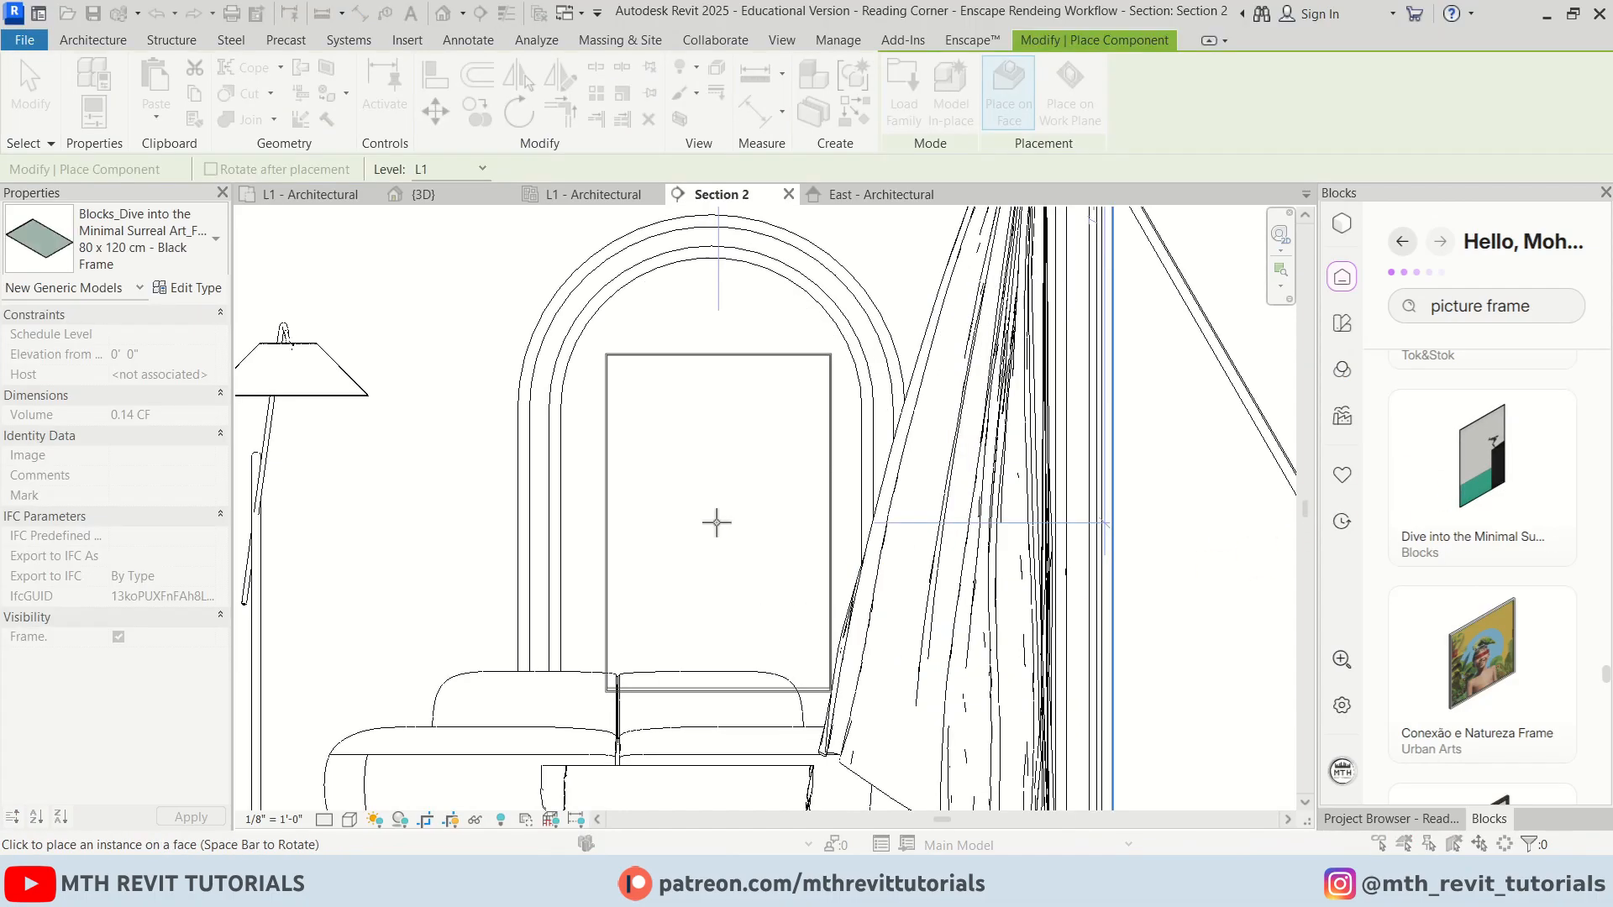
pyautogui.rightClick(519, 328)
pyautogui.click(538, 333)
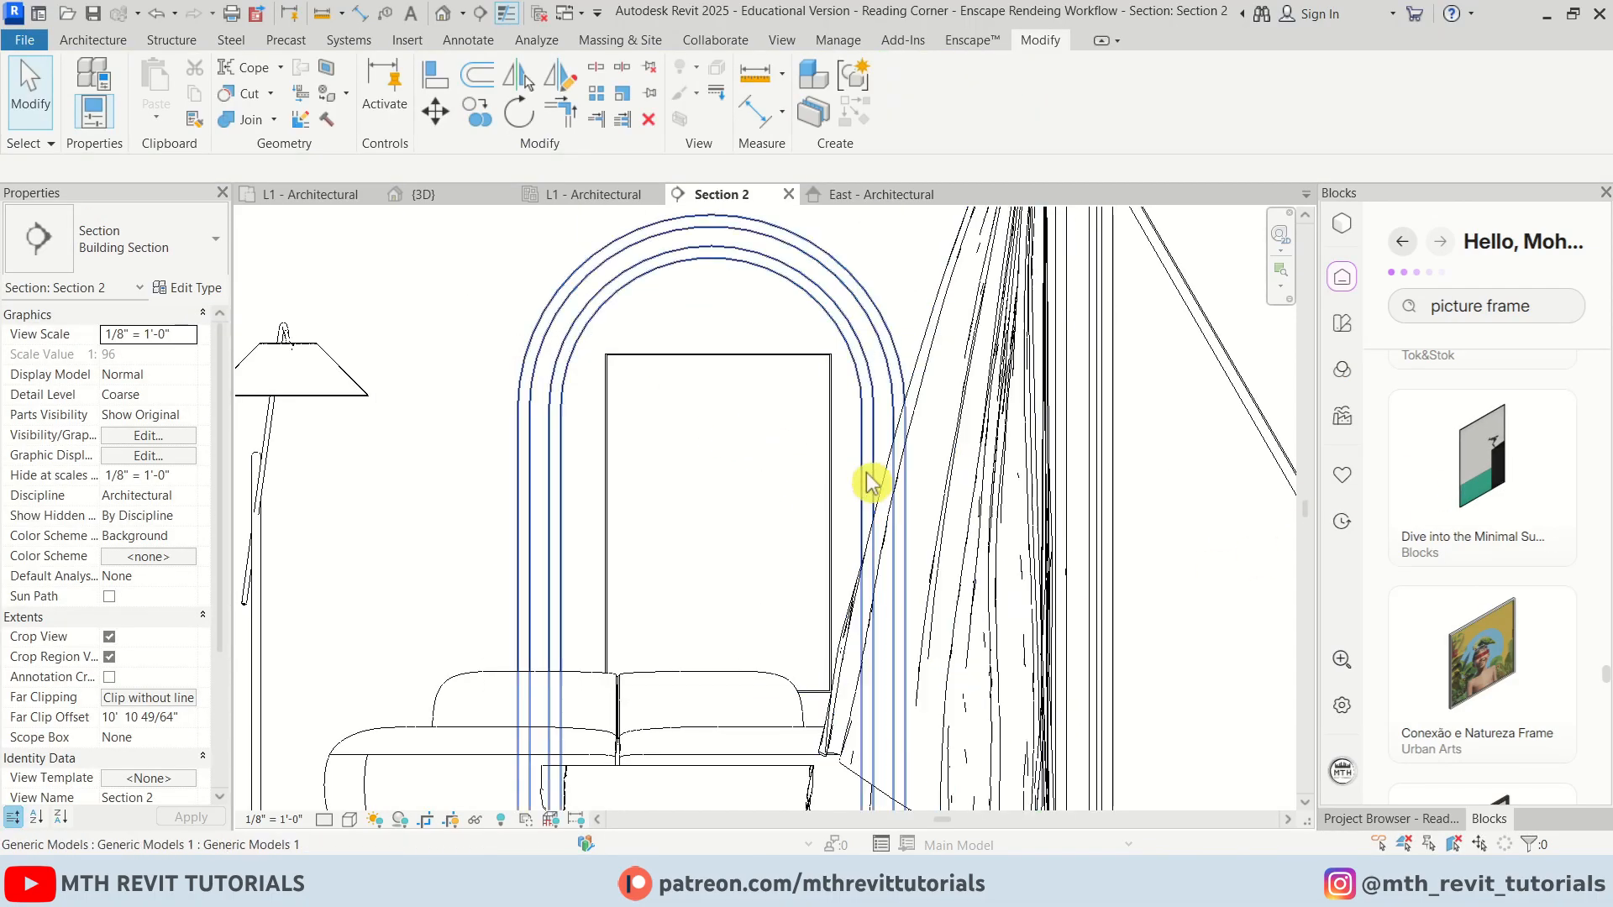
# In the L1 ceiling plan, search the asset library for light and place a Recessed Ceiling Light near the room's top edge
pyautogui.scroll(-2, 799, 517)
pyautogui.moveTo(638, 518); pyautogui.dragTo(699, 558, button='middle')
pyautogui.scroll(1, 720, 364)
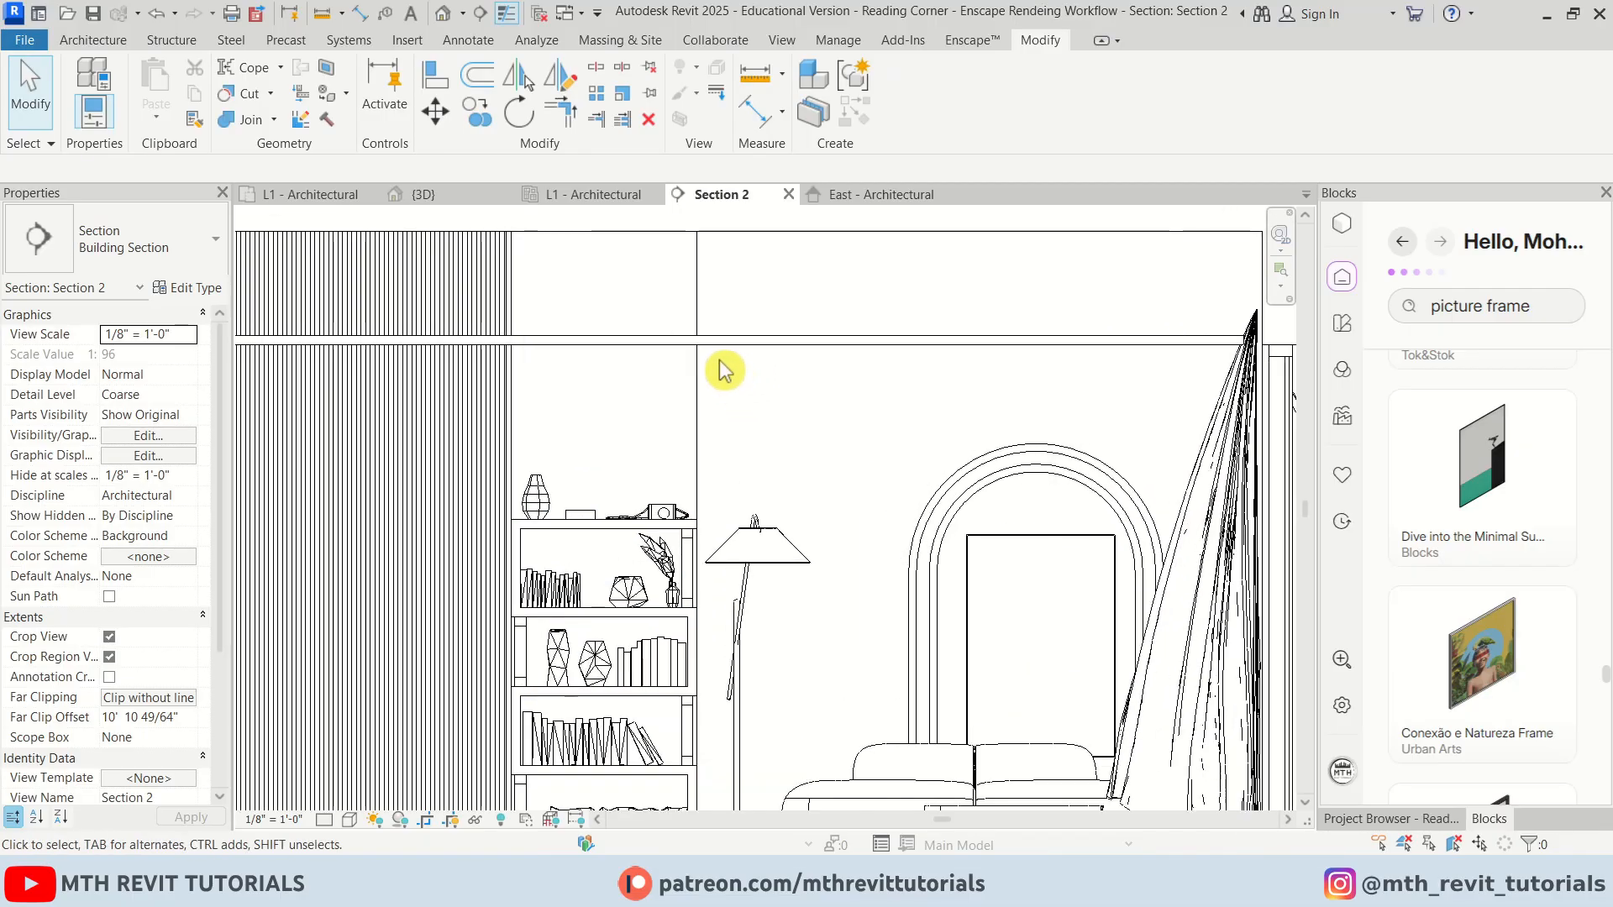
pyautogui.click(591, 196)
pyautogui.scroll(10, 832, 436)
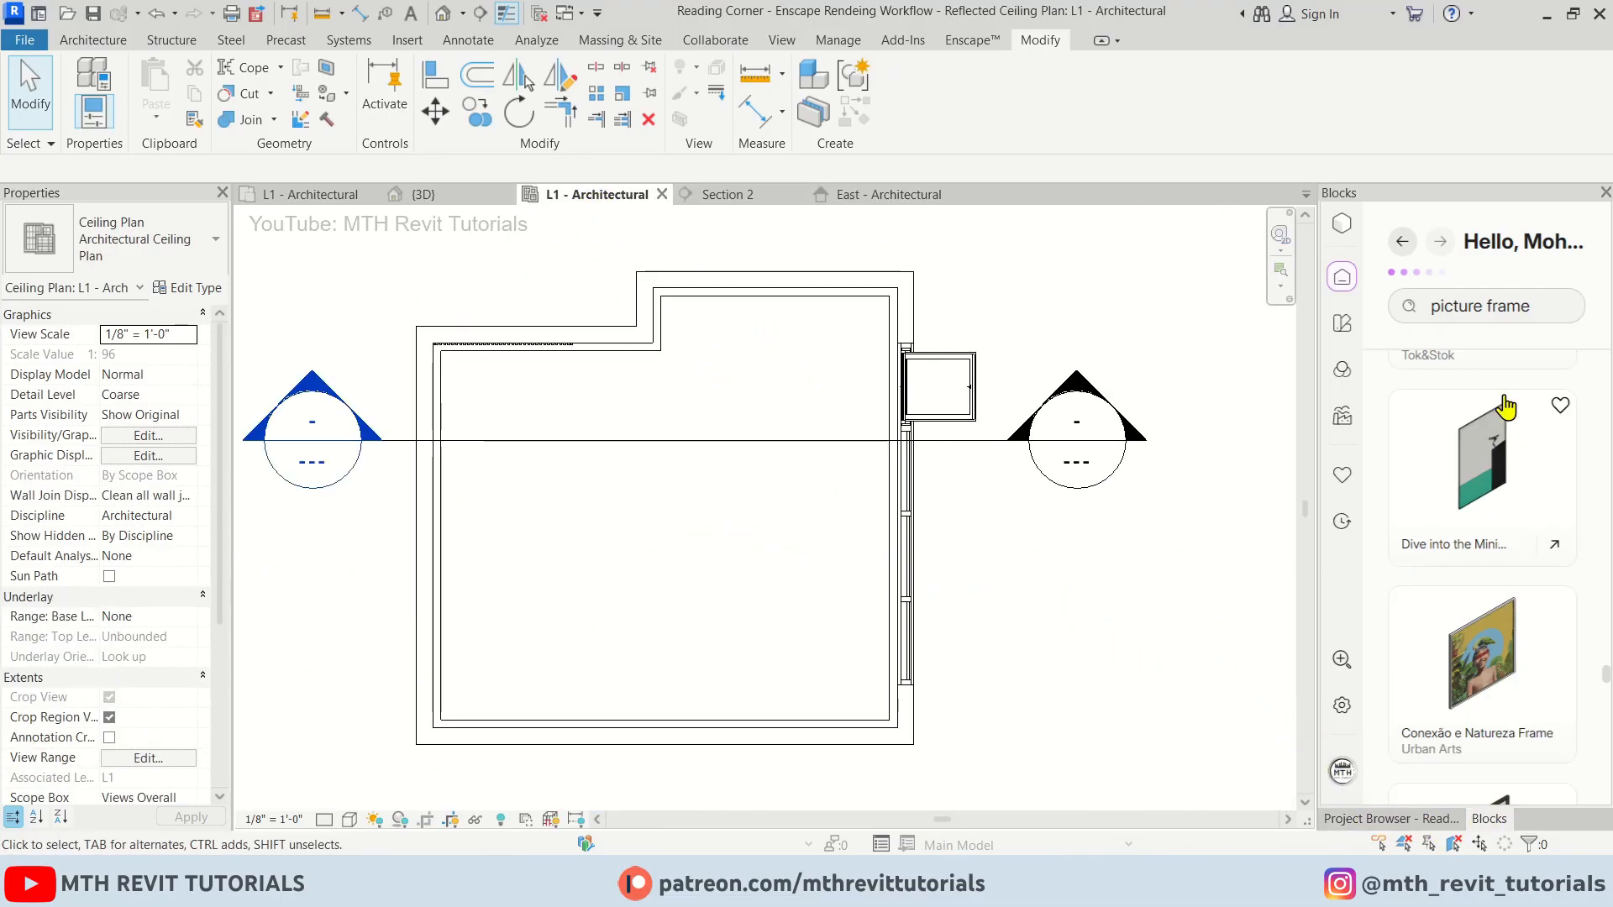
pyautogui.moveTo(1552, 309); pyautogui.dragTo(1431, 308)
pyautogui.write('light')
pyautogui.press('Return')
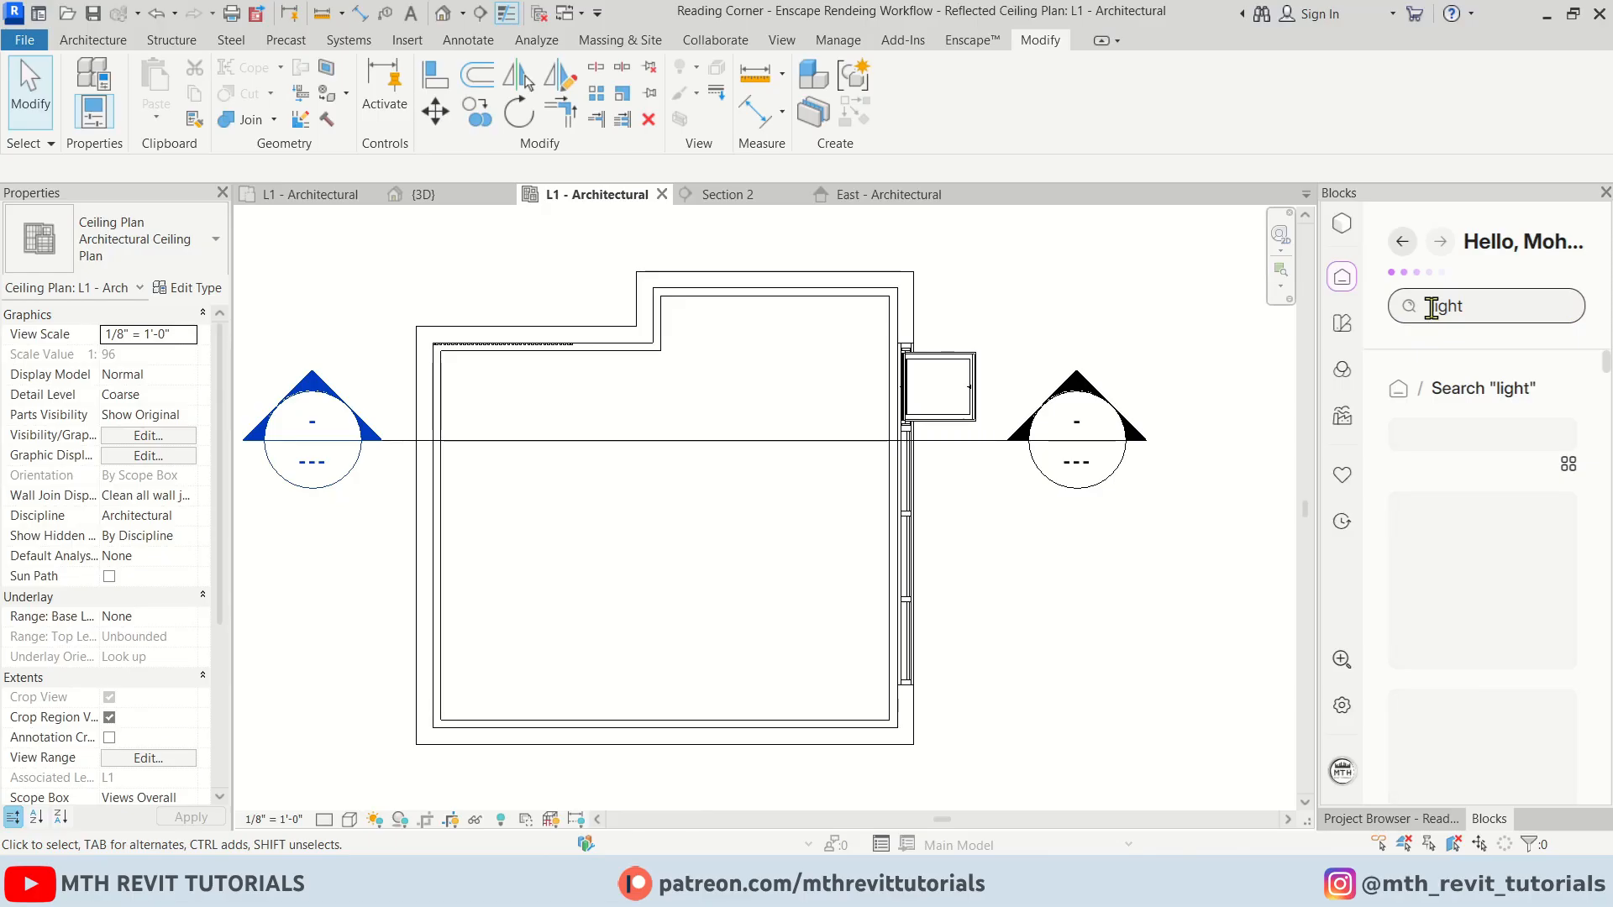
pyautogui.scroll(-10, 1518, 664)
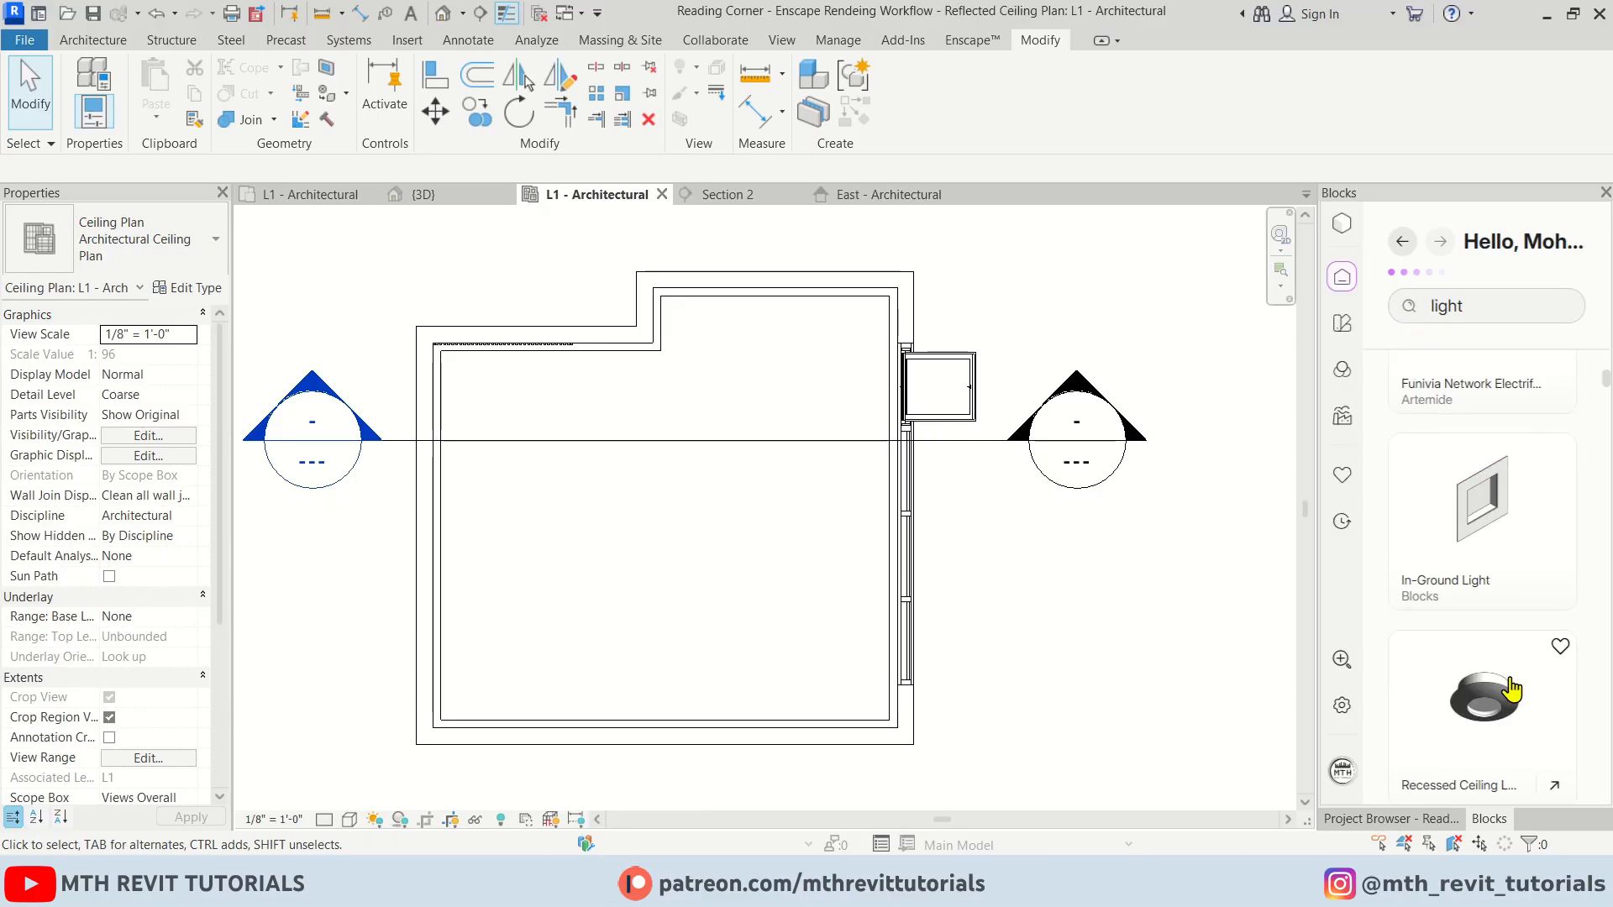
pyautogui.click(1503, 618)
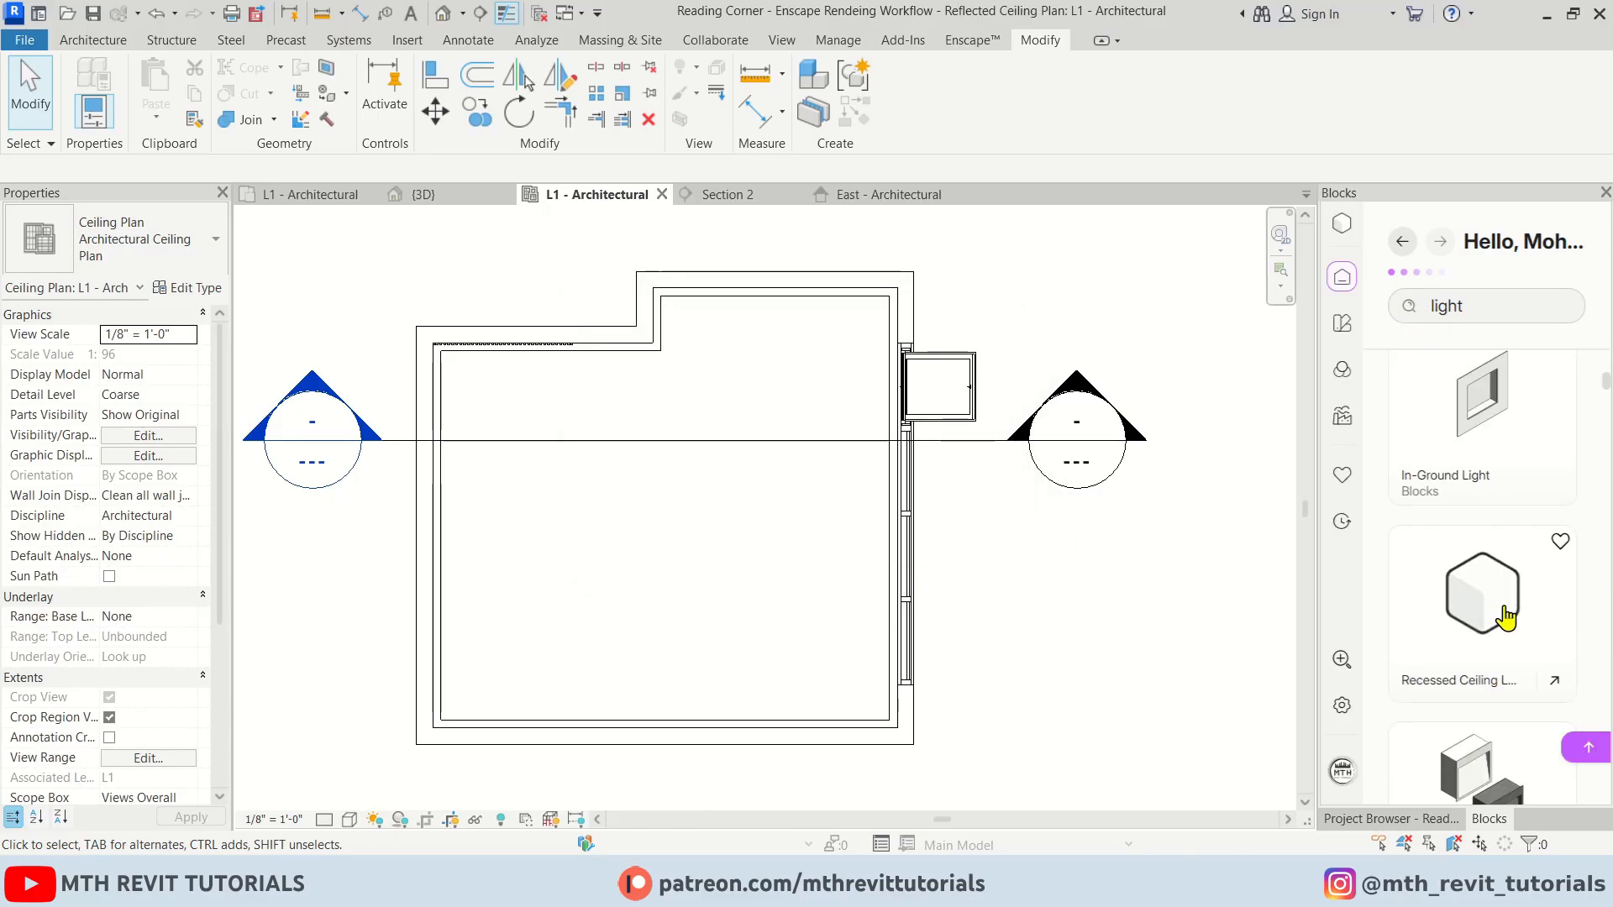
pyautogui.scroll(3, 849, 343)
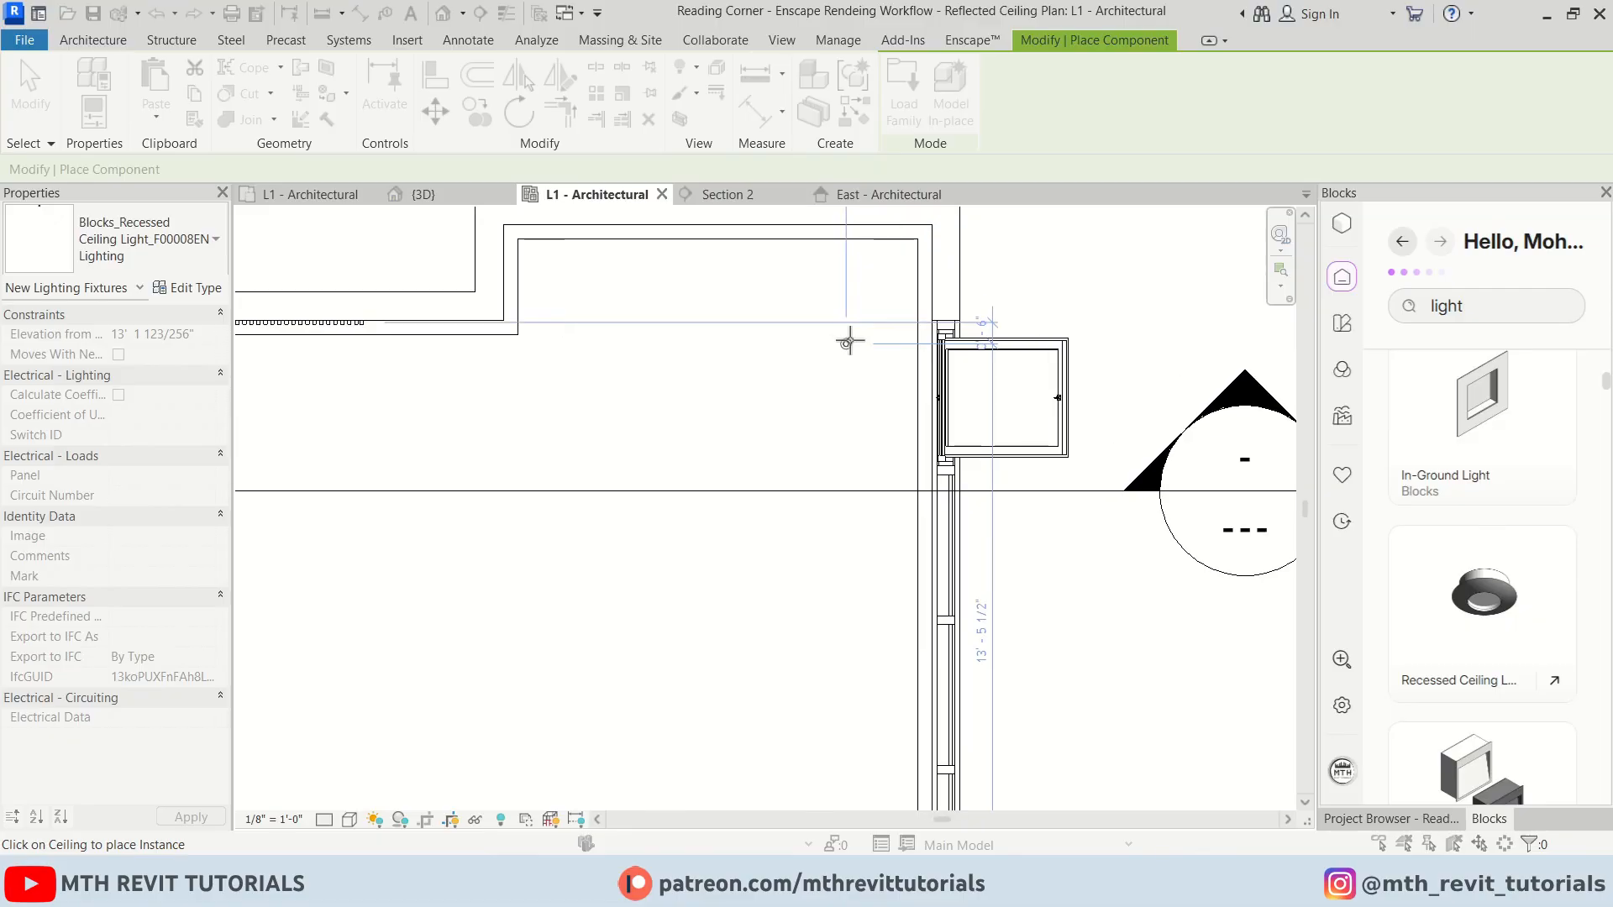
pyautogui.click(847, 347)
pyautogui.scroll(3, 843, 366)
pyautogui.press('Escape')
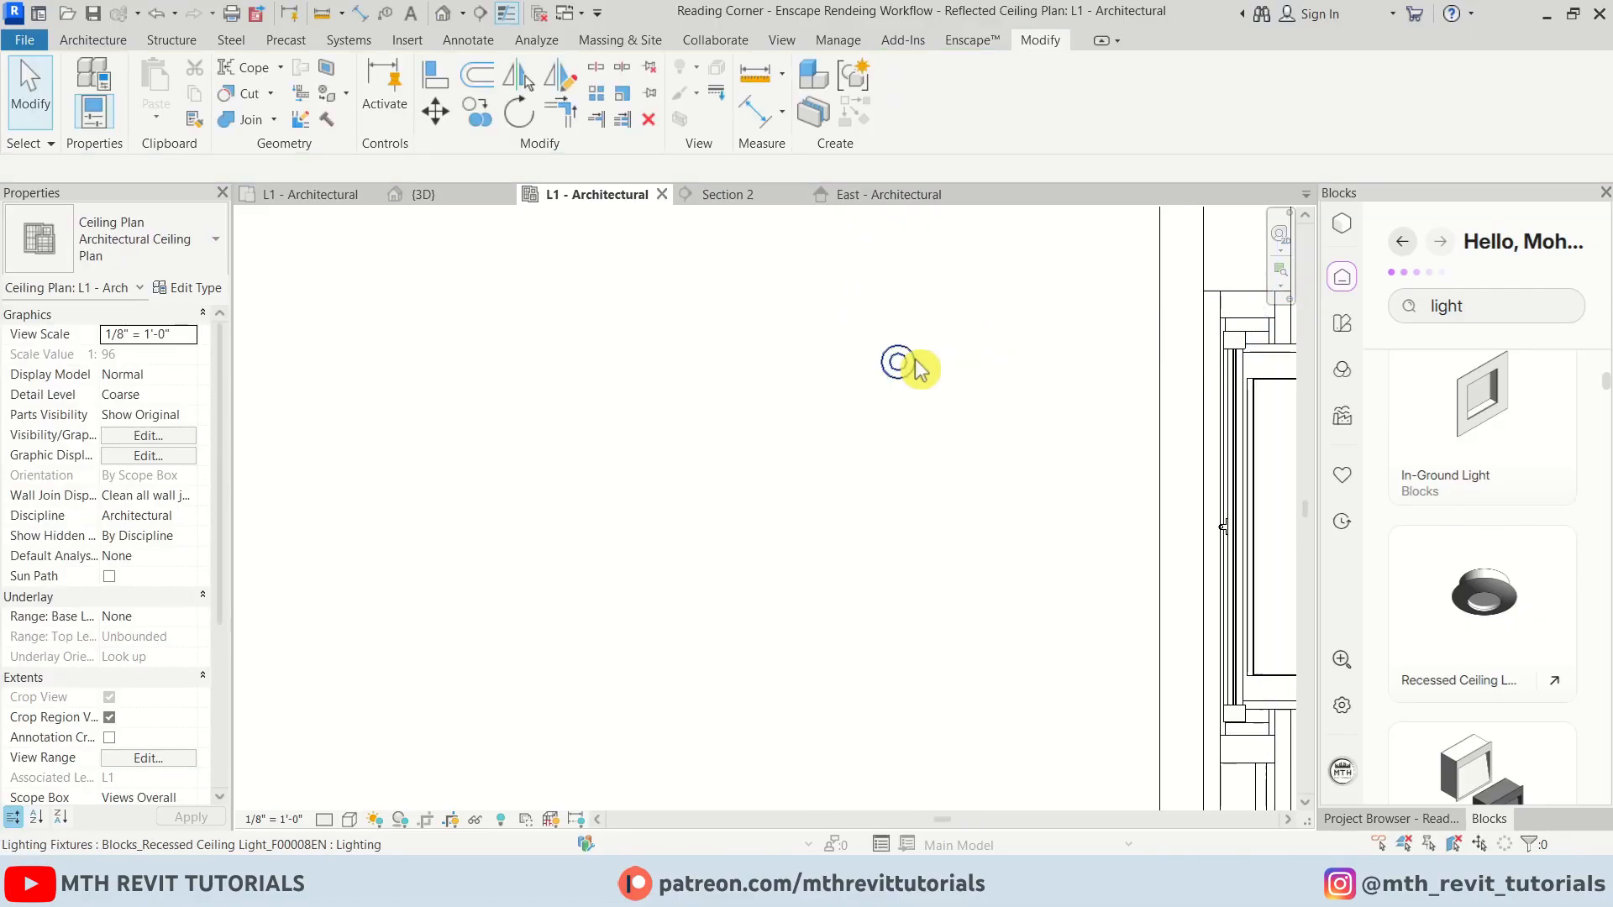
# Copy the recessed light twice at 4 inch spacing to form a horizontal row of three
pyautogui.click(897, 361)
pyautogui.press('c')
pyautogui.press('o')
pyautogui.scroll(2, 897, 372)
pyautogui.click(901, 354)
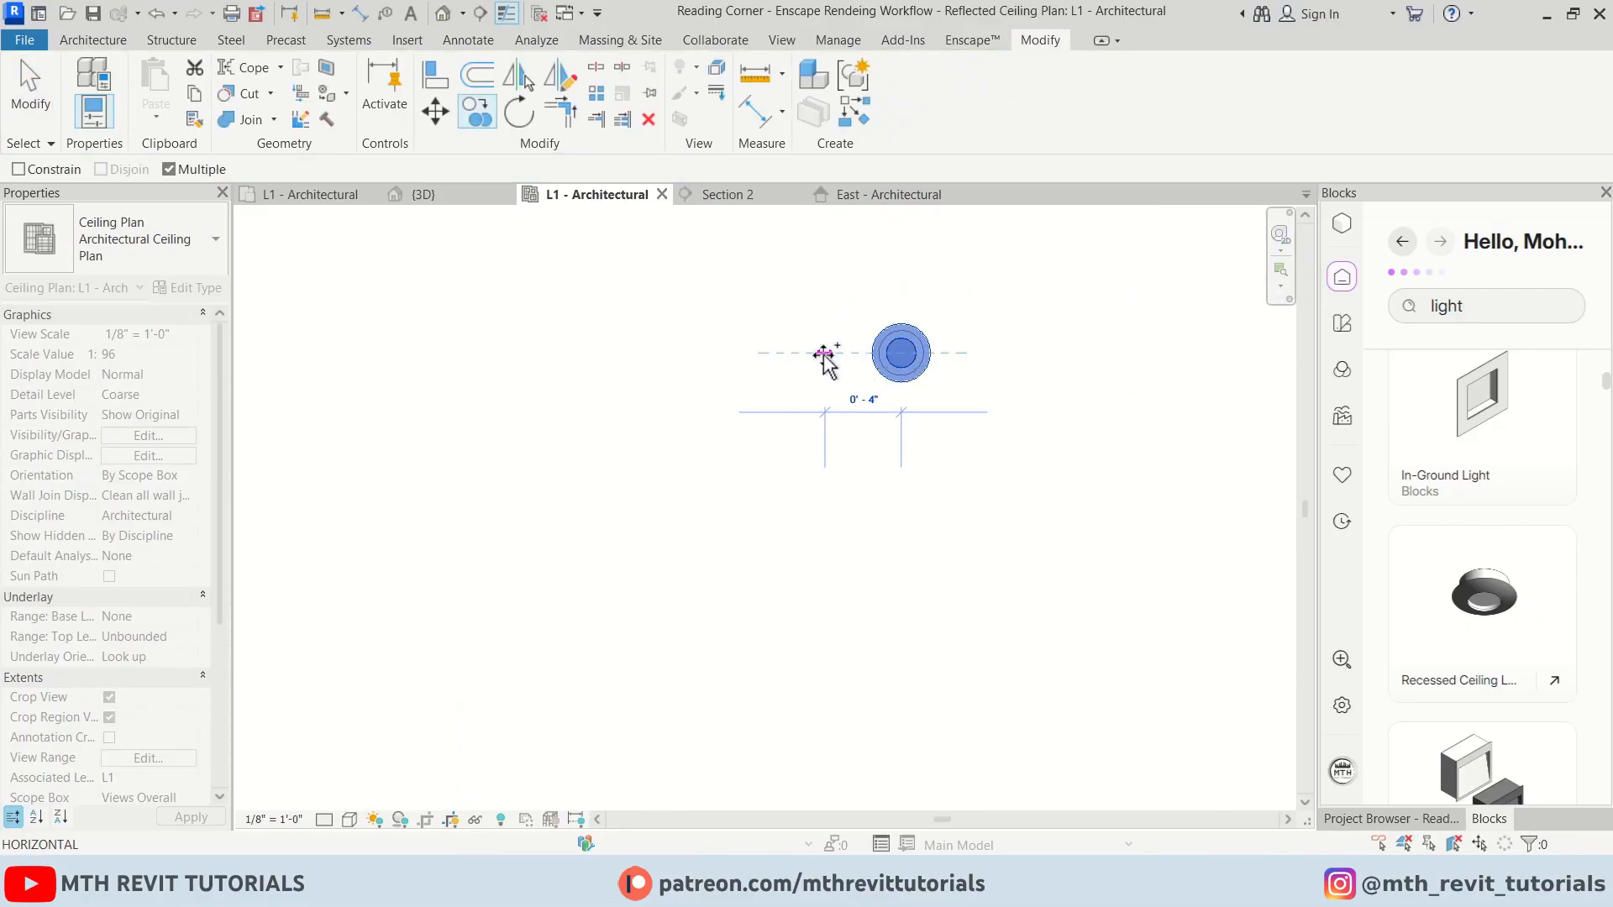
pyautogui.click(824, 354)
pyautogui.click(749, 354)
pyautogui.press('Escape')
pyautogui.press('Escape')
pyautogui.scroll(-3, 918, 429)
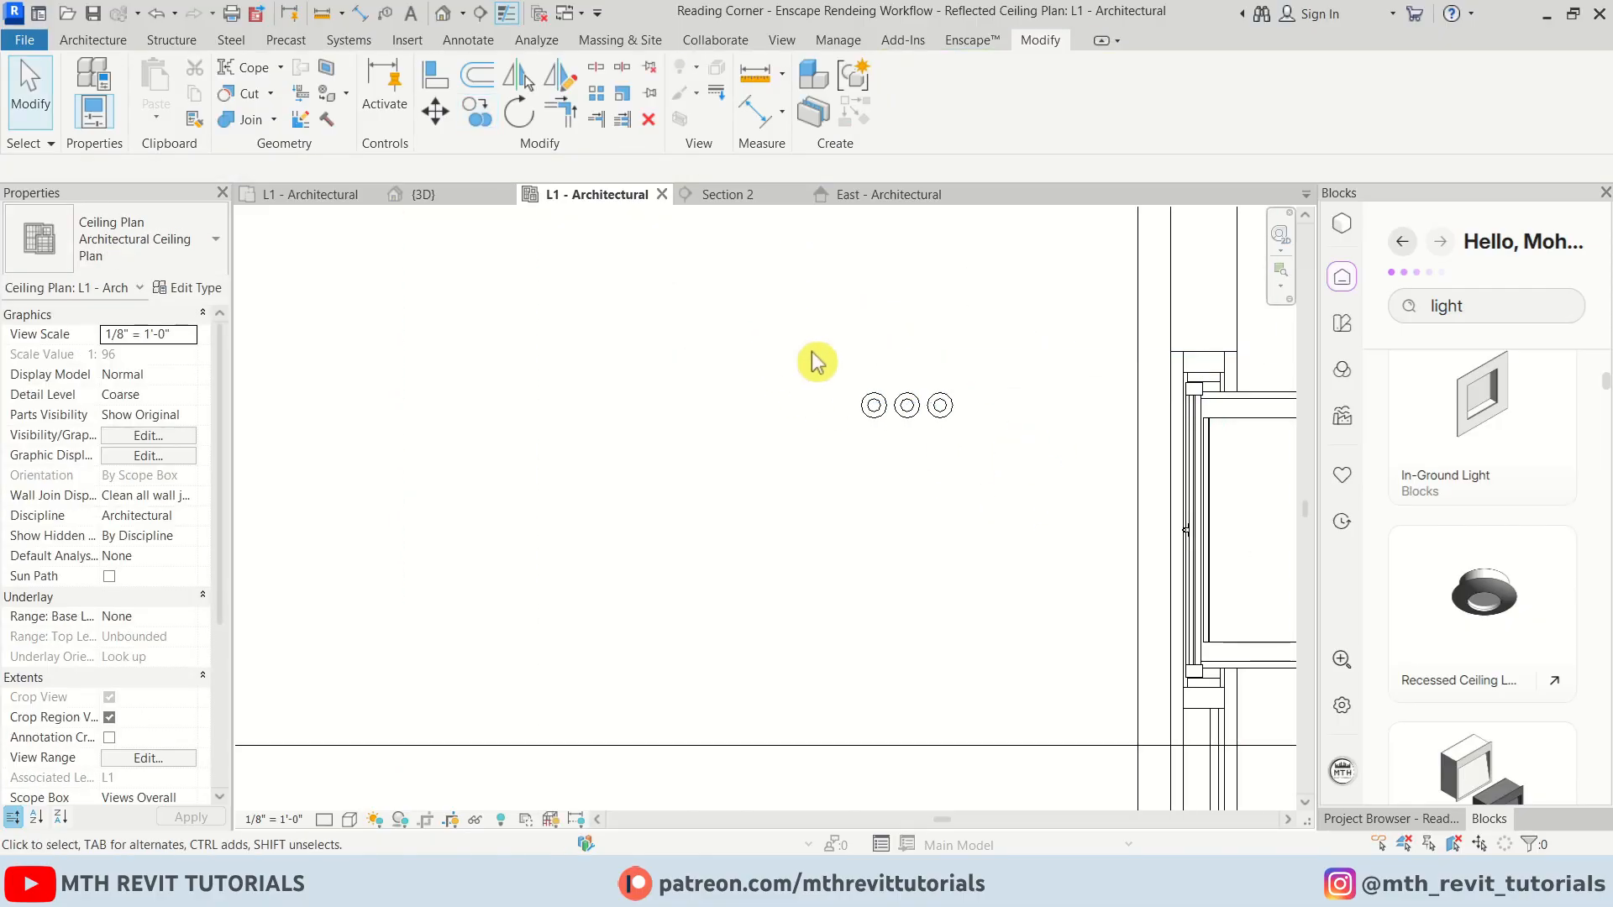
# Mirror a copy of the three-light row across a vertical axis to create a second row
pyautogui.moveTo(821, 349); pyautogui.dragTo(973, 458)
pyautogui.press('d')
pyautogui.press('m')
pyautogui.click(732, 262)
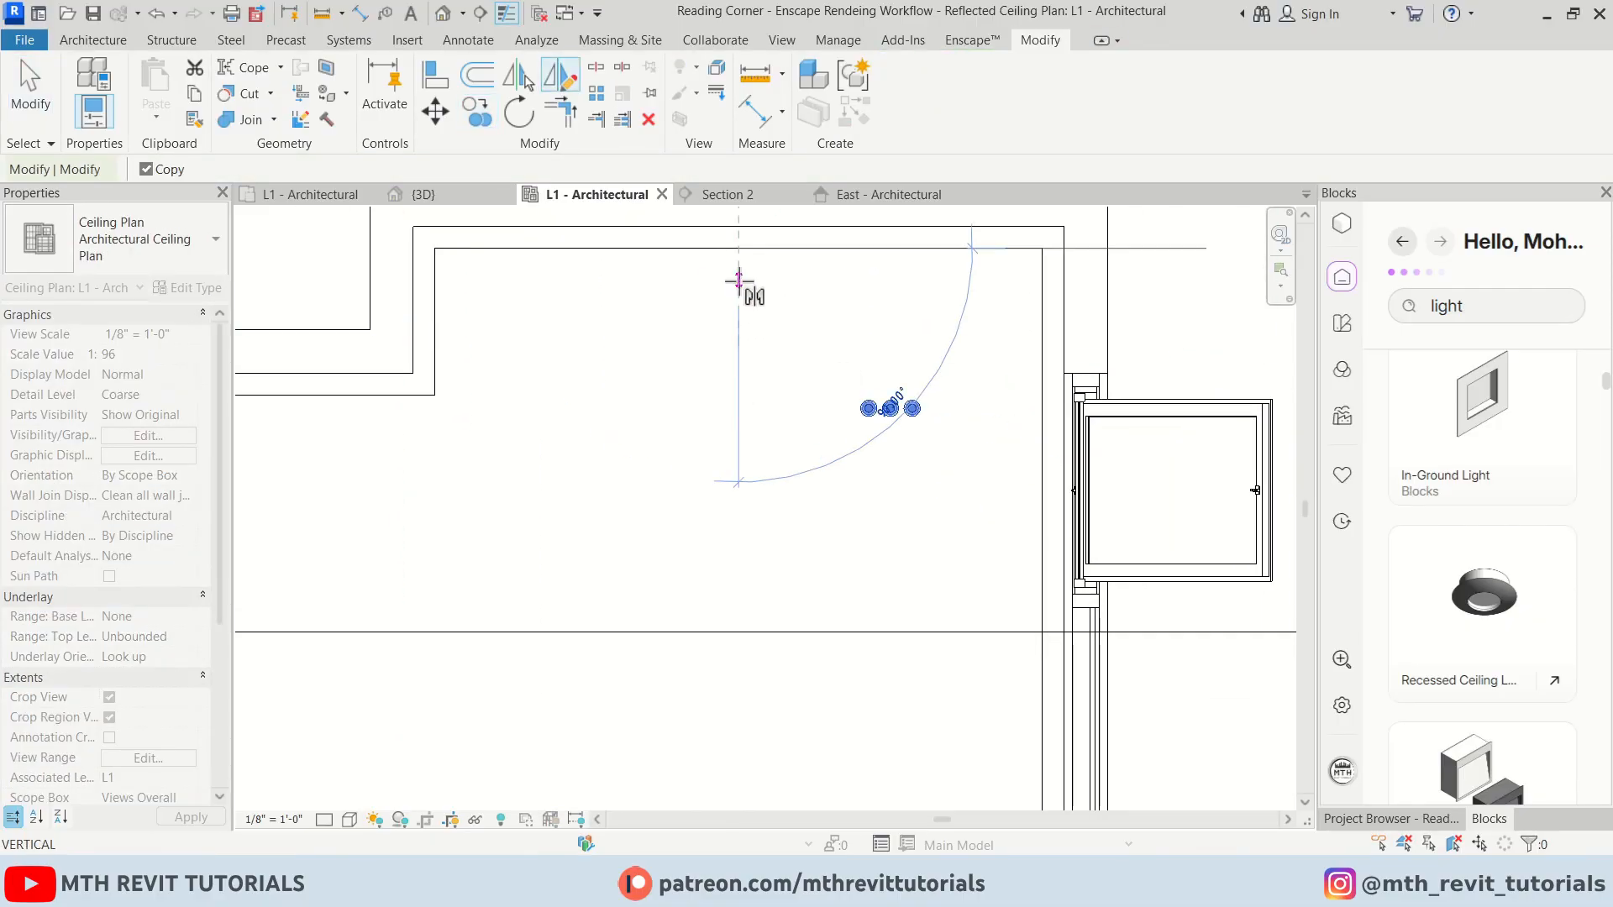
pyautogui.click(736, 290)
pyautogui.scroll(-2, 723, 341)
pyautogui.moveTo(916, 458); pyautogui.dragTo(915, 454)
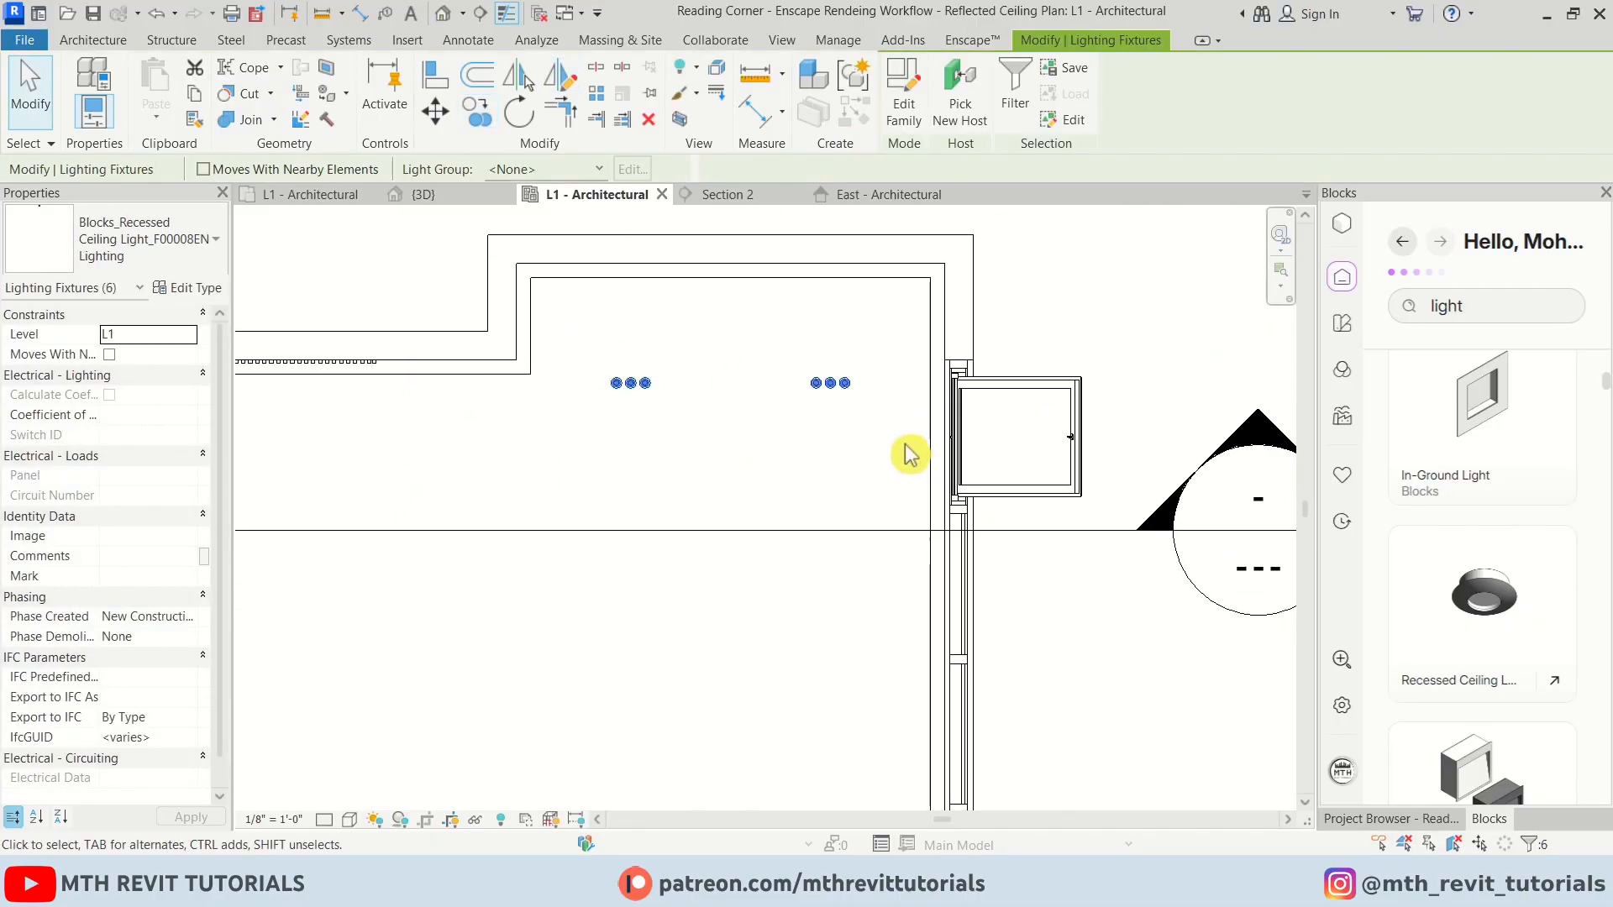
# Array the six lights down toward the room's lower wall, with 4 rows in total
pyautogui.press('a')
pyautogui.press('r')
pyautogui.click(852, 388)
pyautogui.scroll(-2, 710, 303)
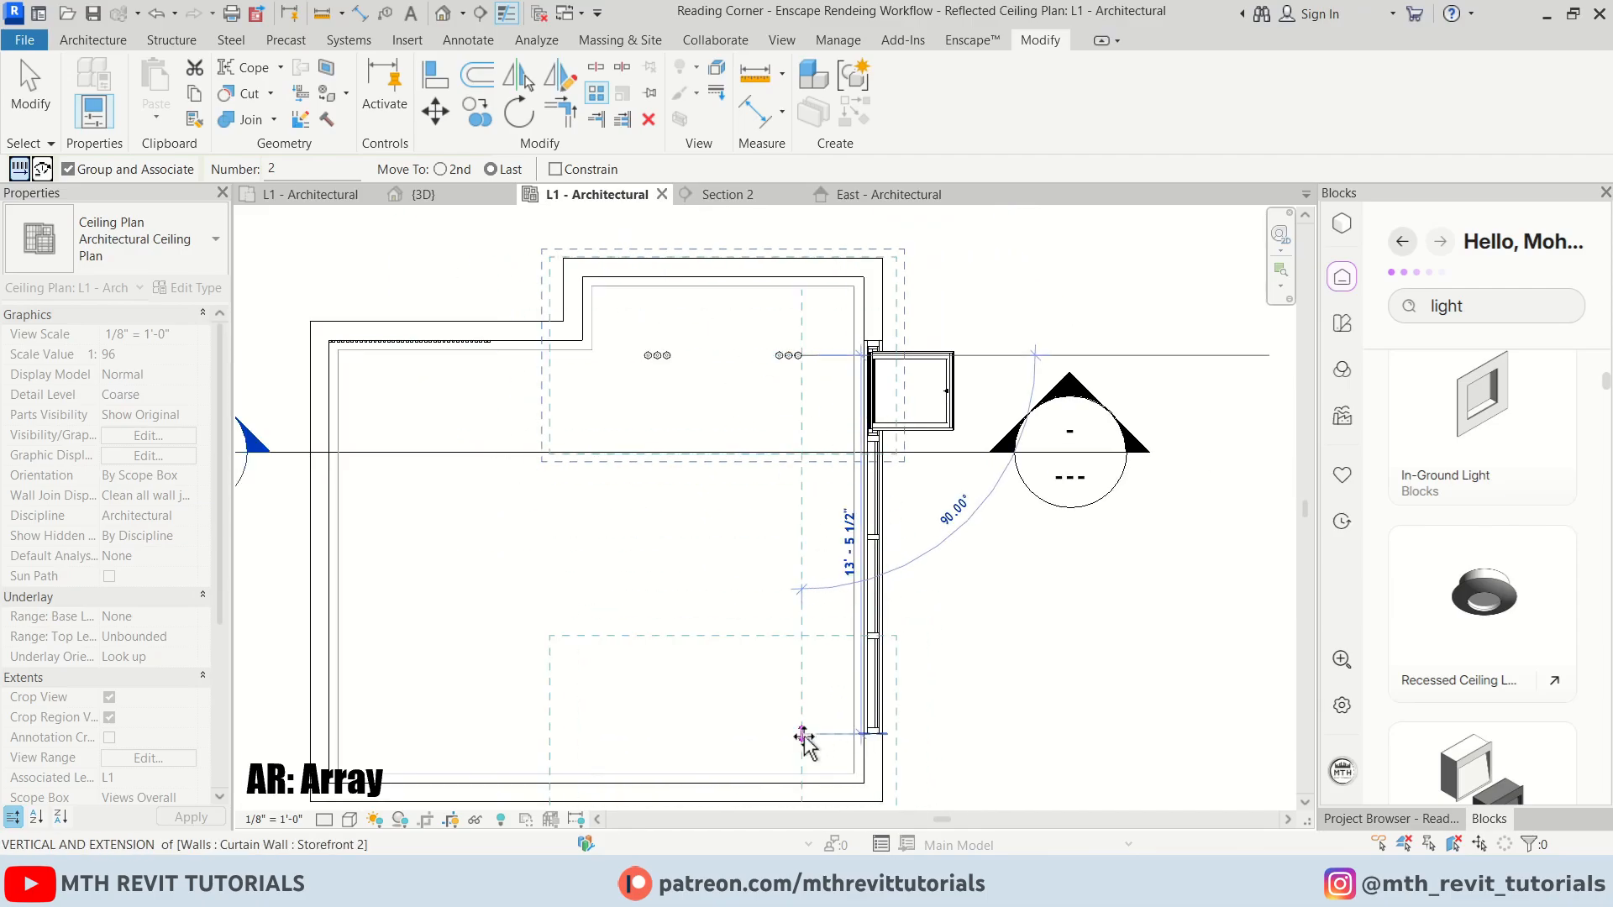
pyautogui.click(805, 733)
pyautogui.write('3')
pyautogui.press('Return')
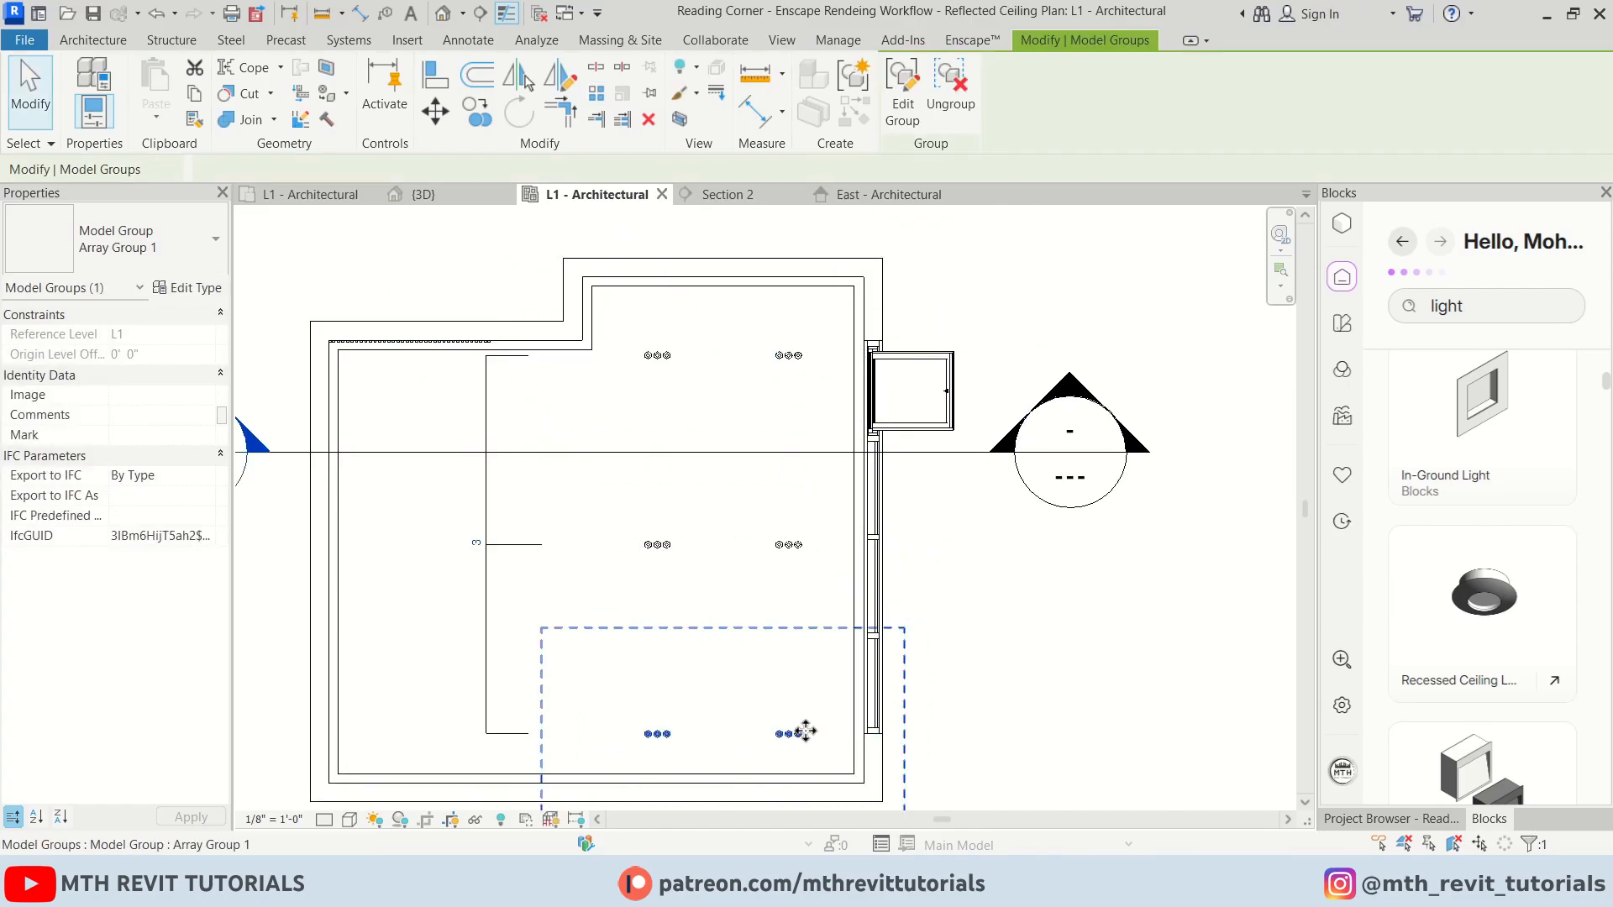
pyautogui.press('Return')
pyautogui.click(580, 588)
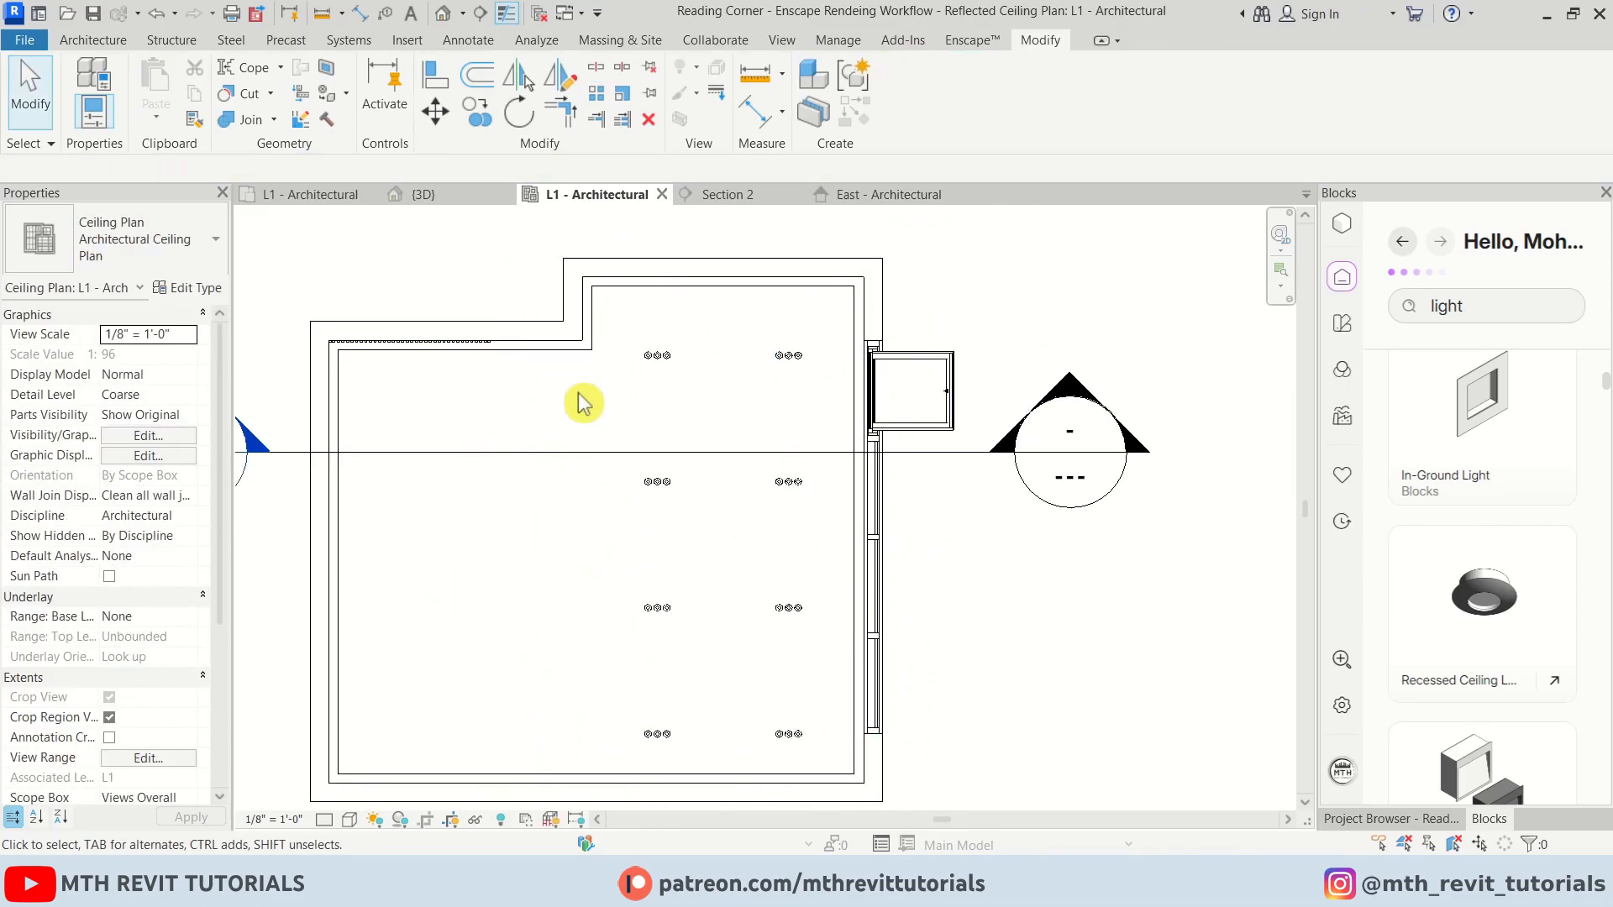
# Select all instances of the light array group and ungroup them
pyautogui.click(655, 734)
pyautogui.rightClick(664, 736)
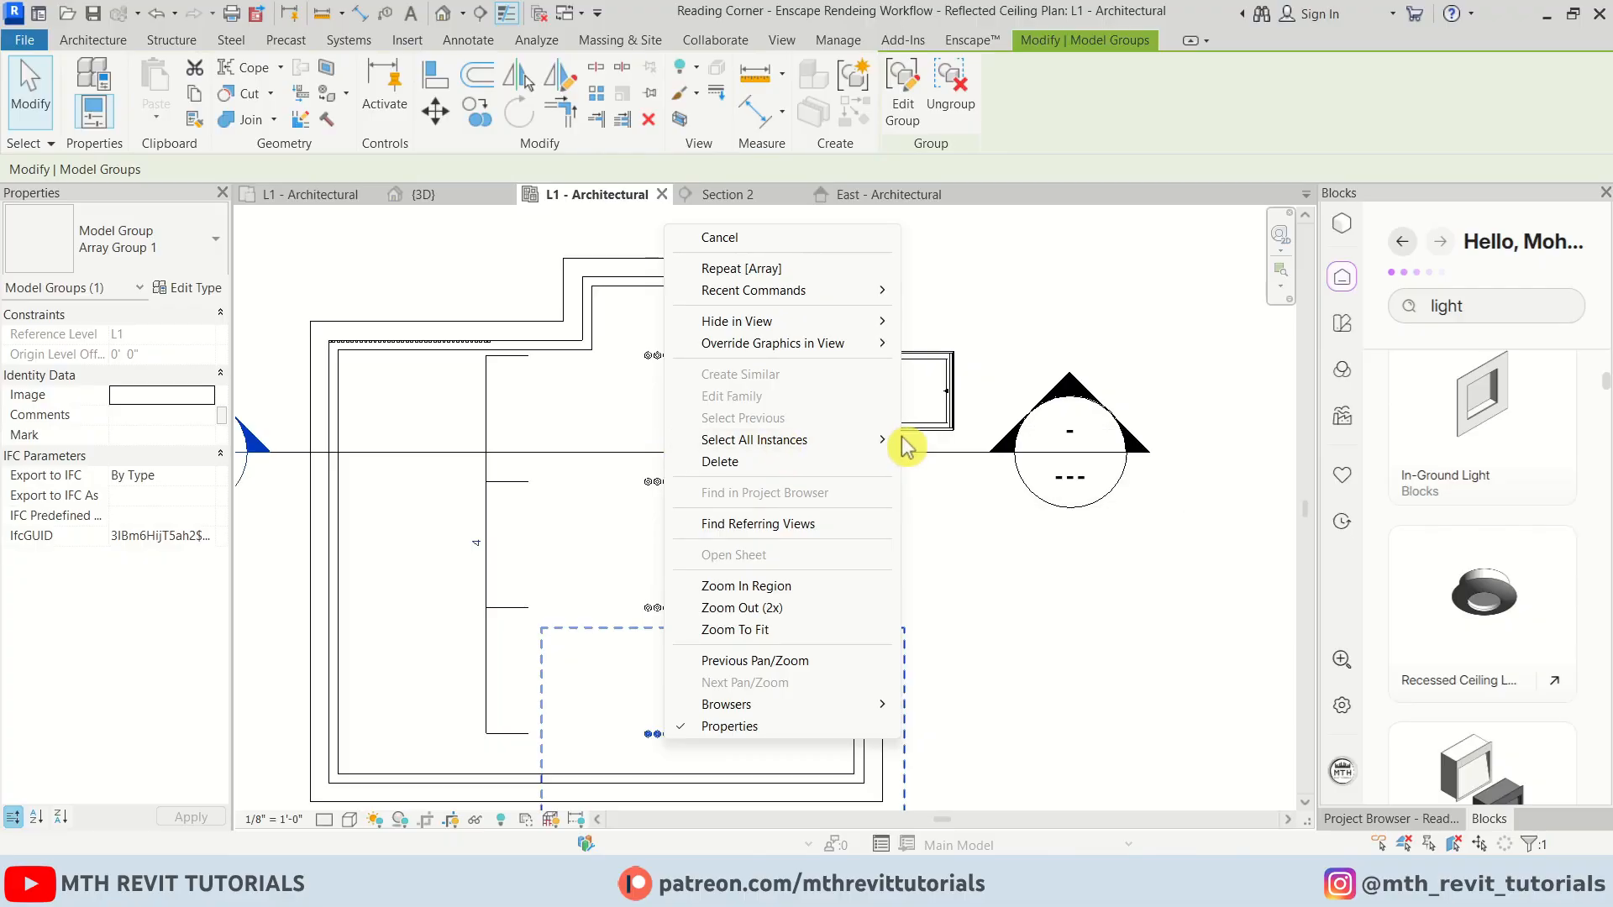
pyautogui.click(942, 440)
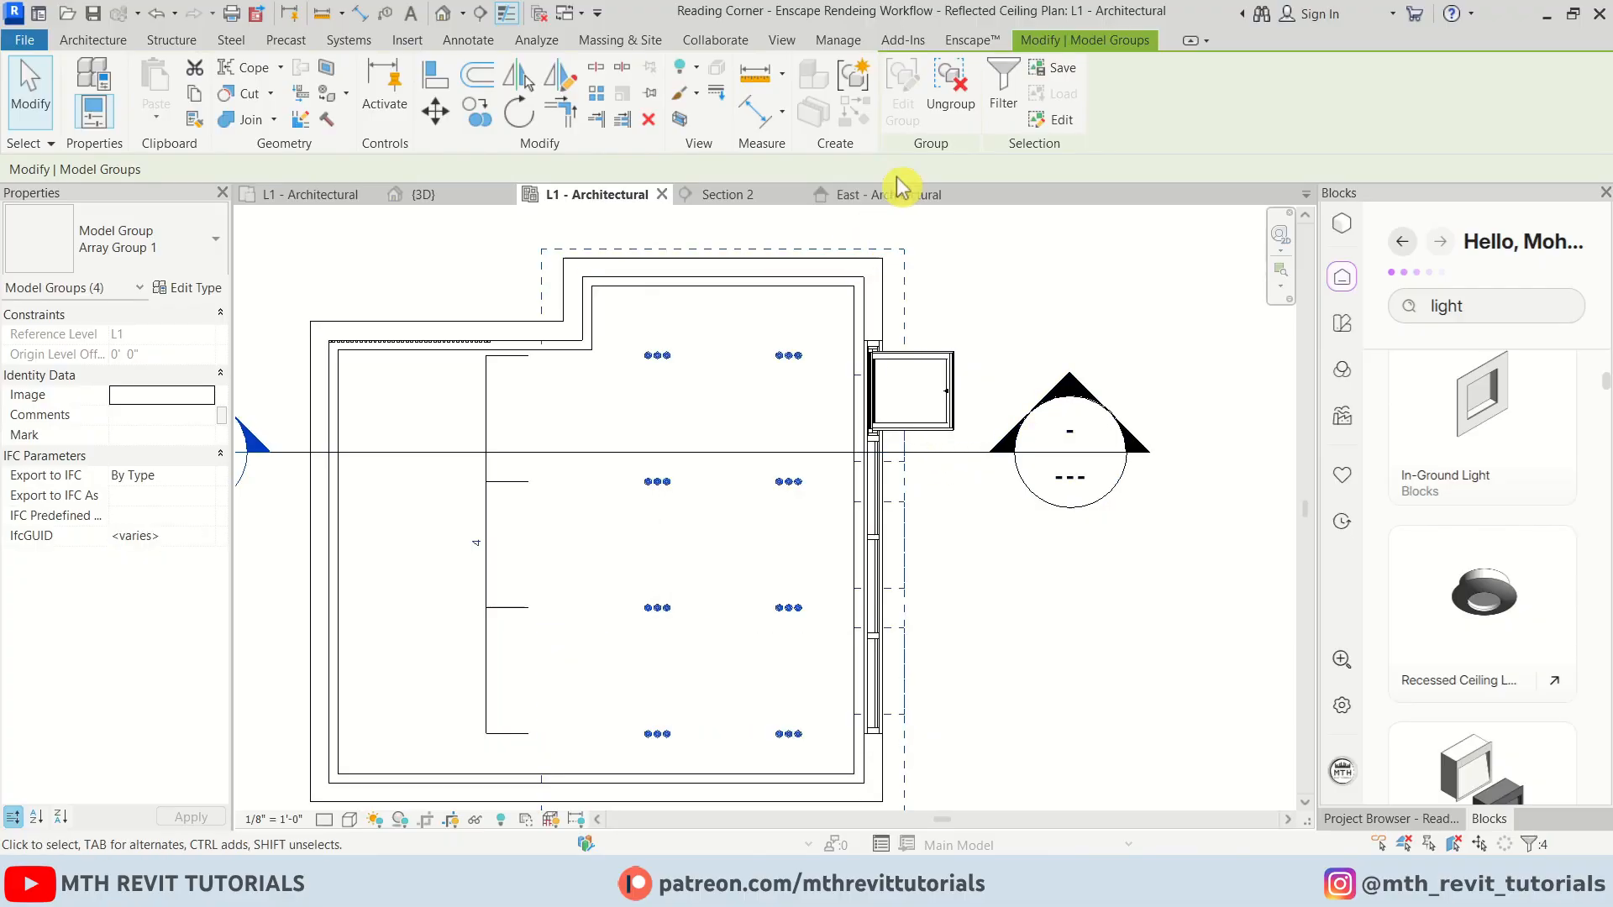
pyautogui.click(950, 114)
# Copy the lower three lights of the left column twice to the left, forming four columns of ceiling lights
pyautogui.moveTo(735, 772); pyautogui.dragTo(734, 770)
pyautogui.press('c')
pyautogui.press('o')
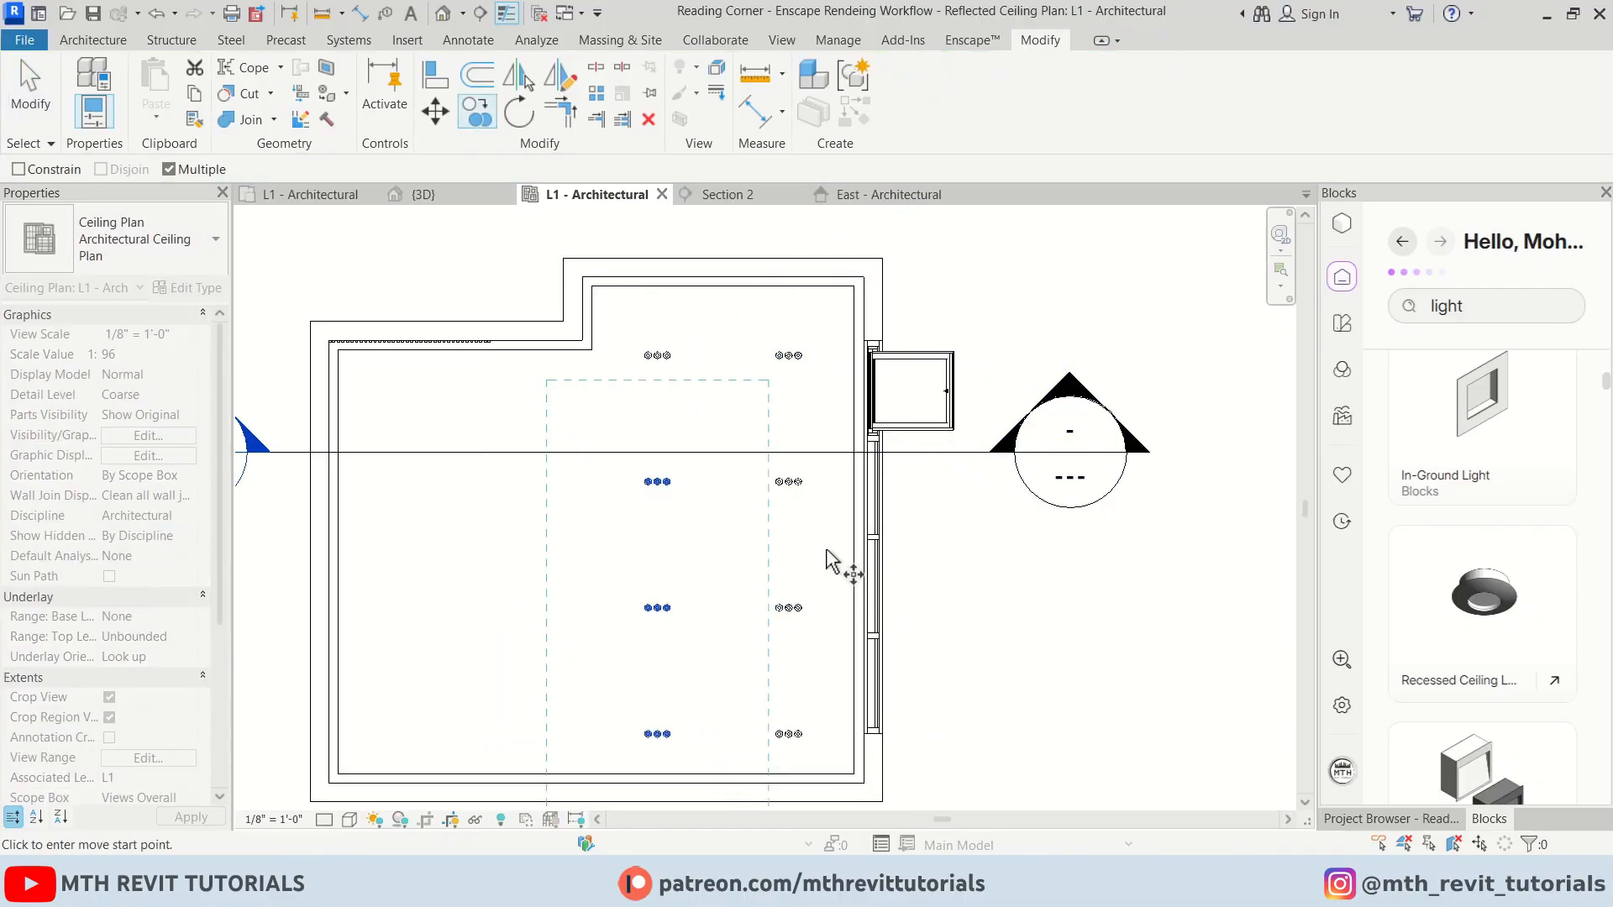
pyautogui.scroll(3, 799, 482)
pyautogui.click(763, 483)
pyautogui.scroll(-1, 761, 482)
pyautogui.scroll(1, 610, 481)
pyautogui.click(587, 483)
pyautogui.scroll(-2, 584, 489)
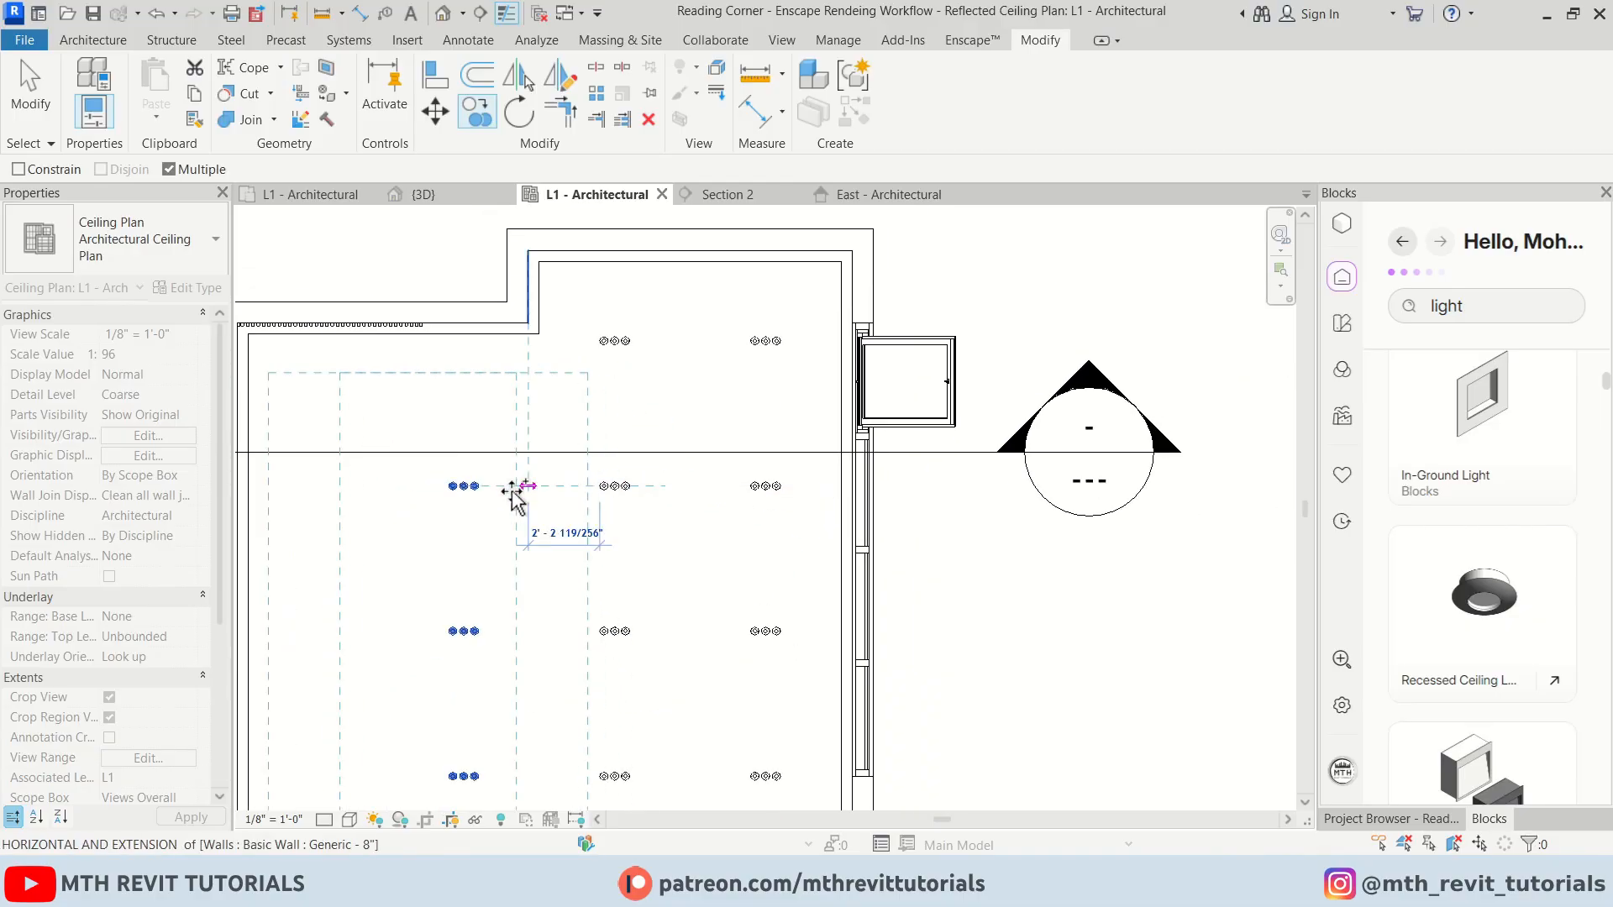
pyautogui.scroll(2, 445, 486)
pyautogui.click(451, 484)
pyautogui.scroll(-3, 677, 530)
pyautogui.press('Escape')
pyautogui.press('Escape')
pyautogui.scroll(-1, 828, 547)
pyautogui.scroll(1, 732, 620)
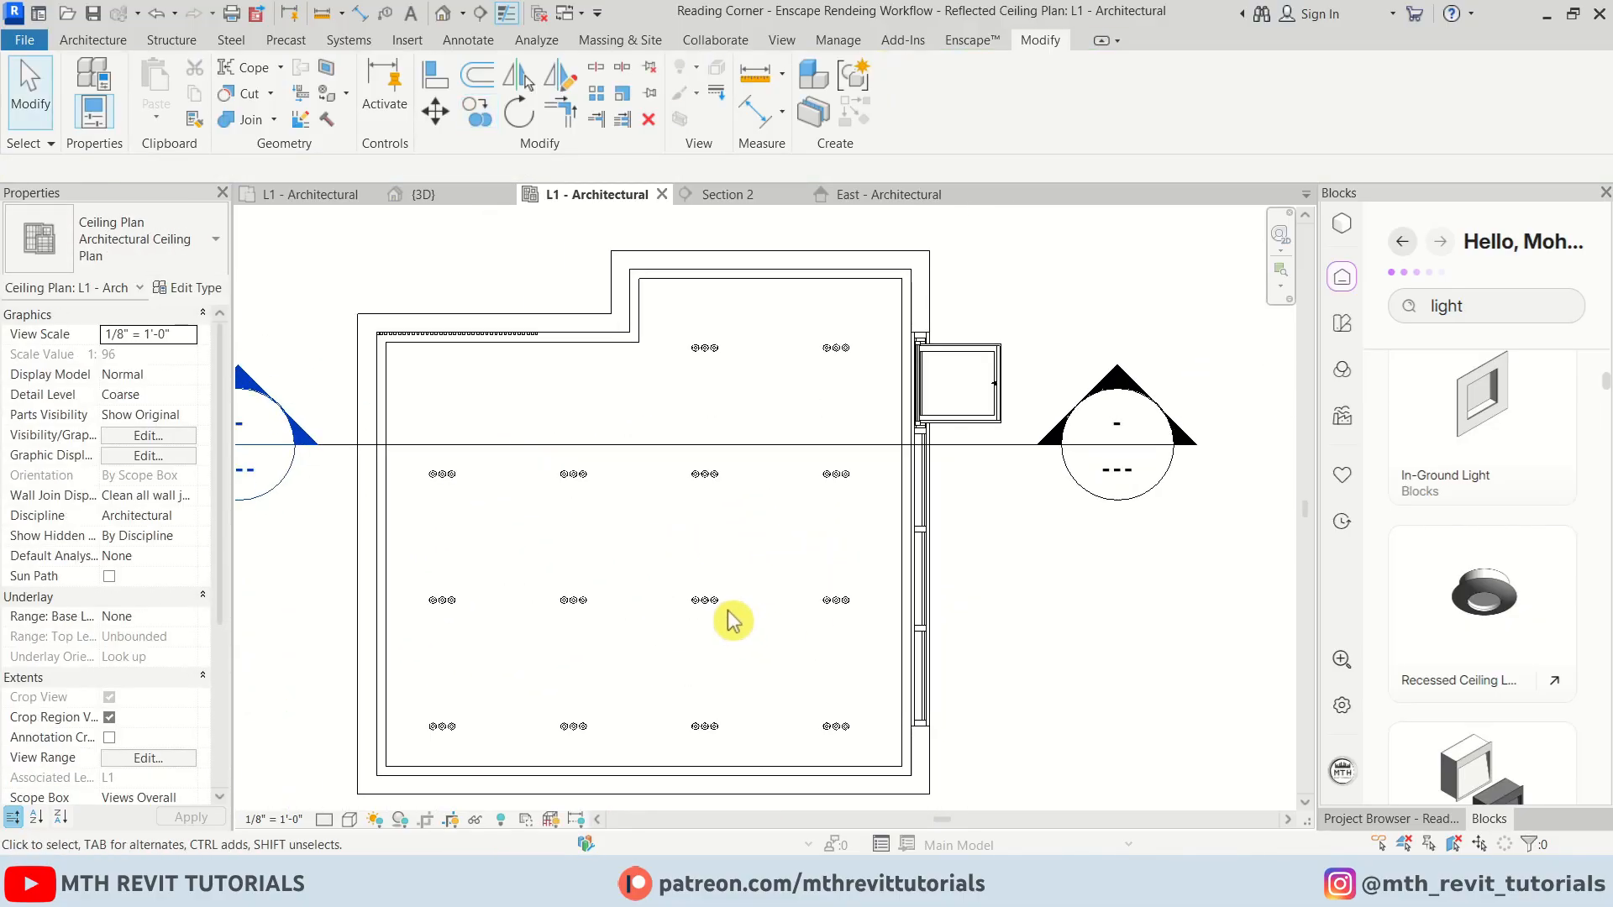
# Load the LED Linear Light family from the Corn folder for placement
pyautogui.scroll(-1, 737, 468)
pyautogui.scroll(1, 684, 414)
pyautogui.scroll(-1, 681, 562)
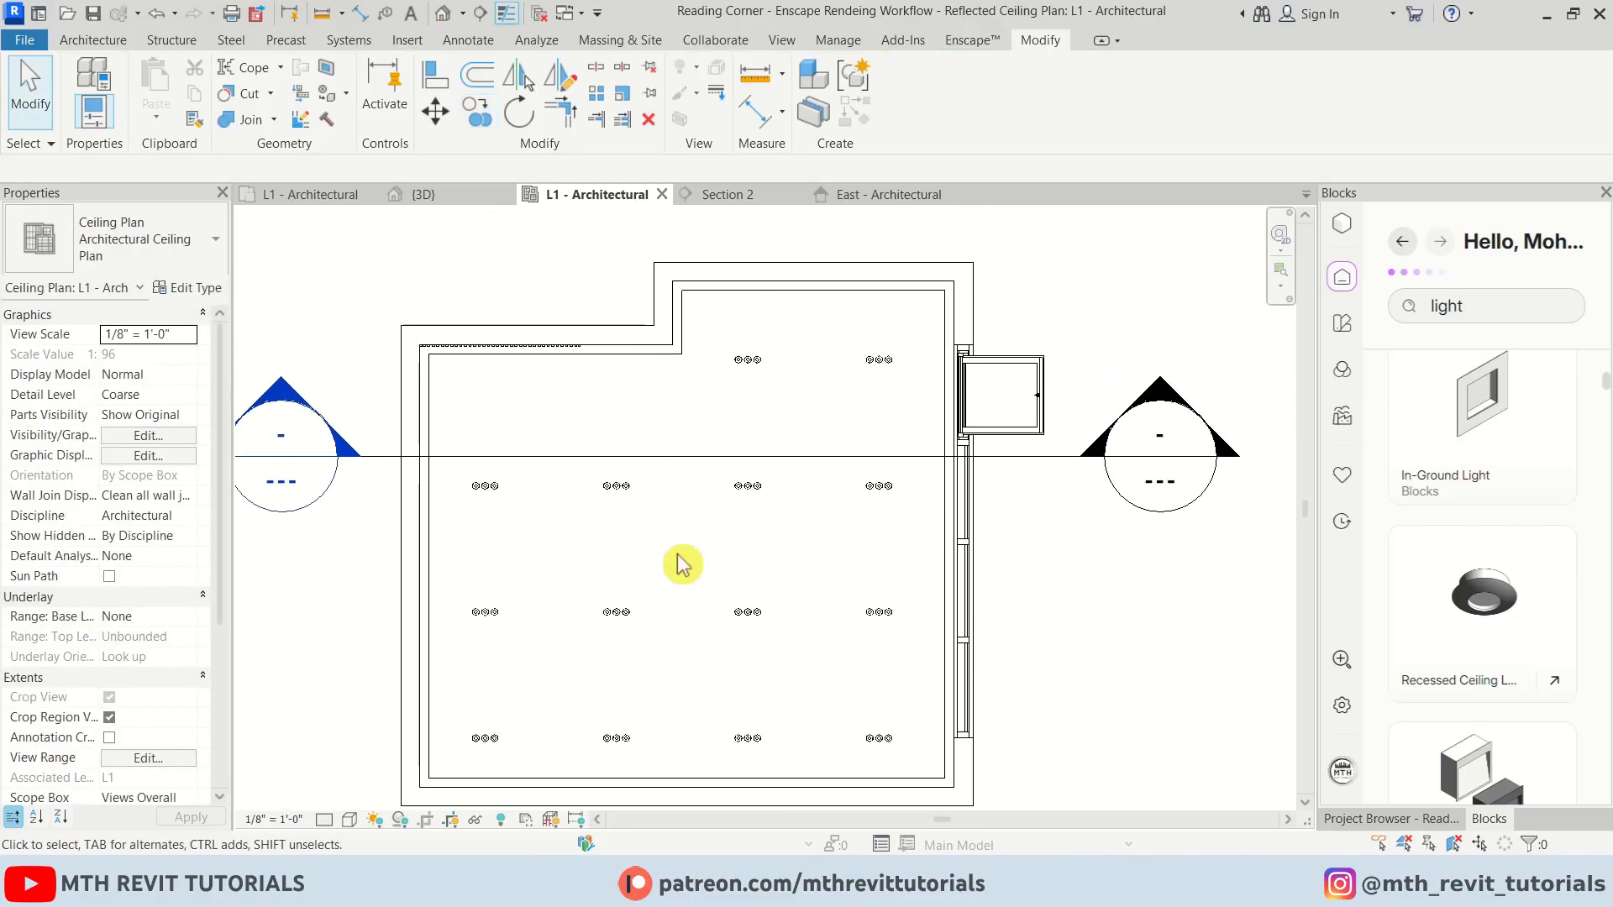
pyautogui.scroll(1, 697, 403)
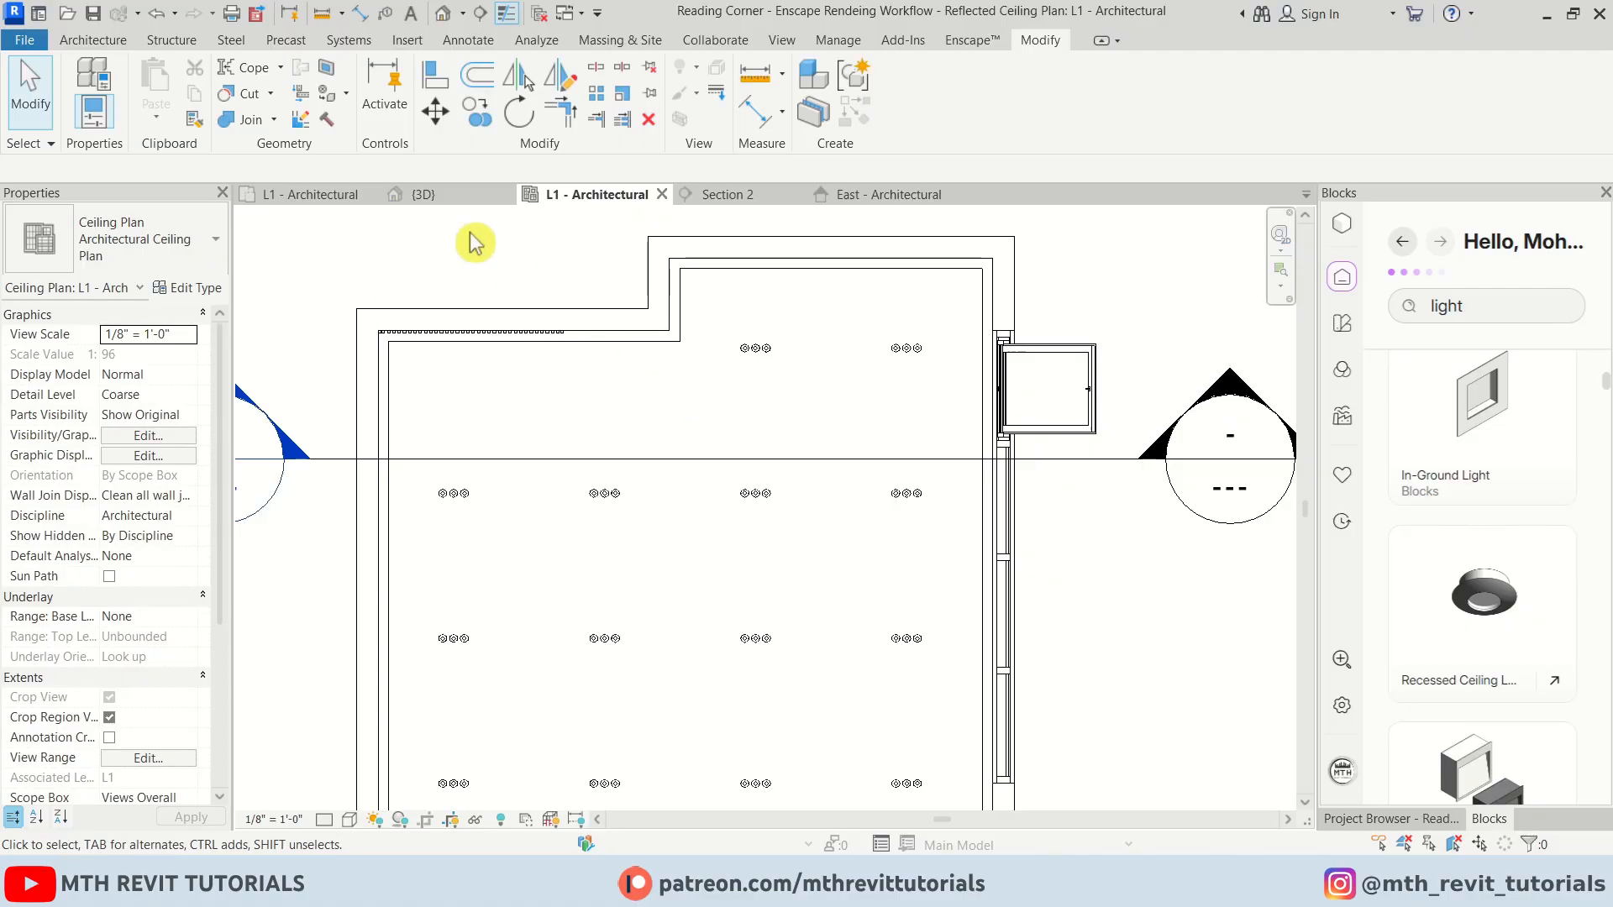
pyautogui.click(118, 43)
pyautogui.click(267, 93)
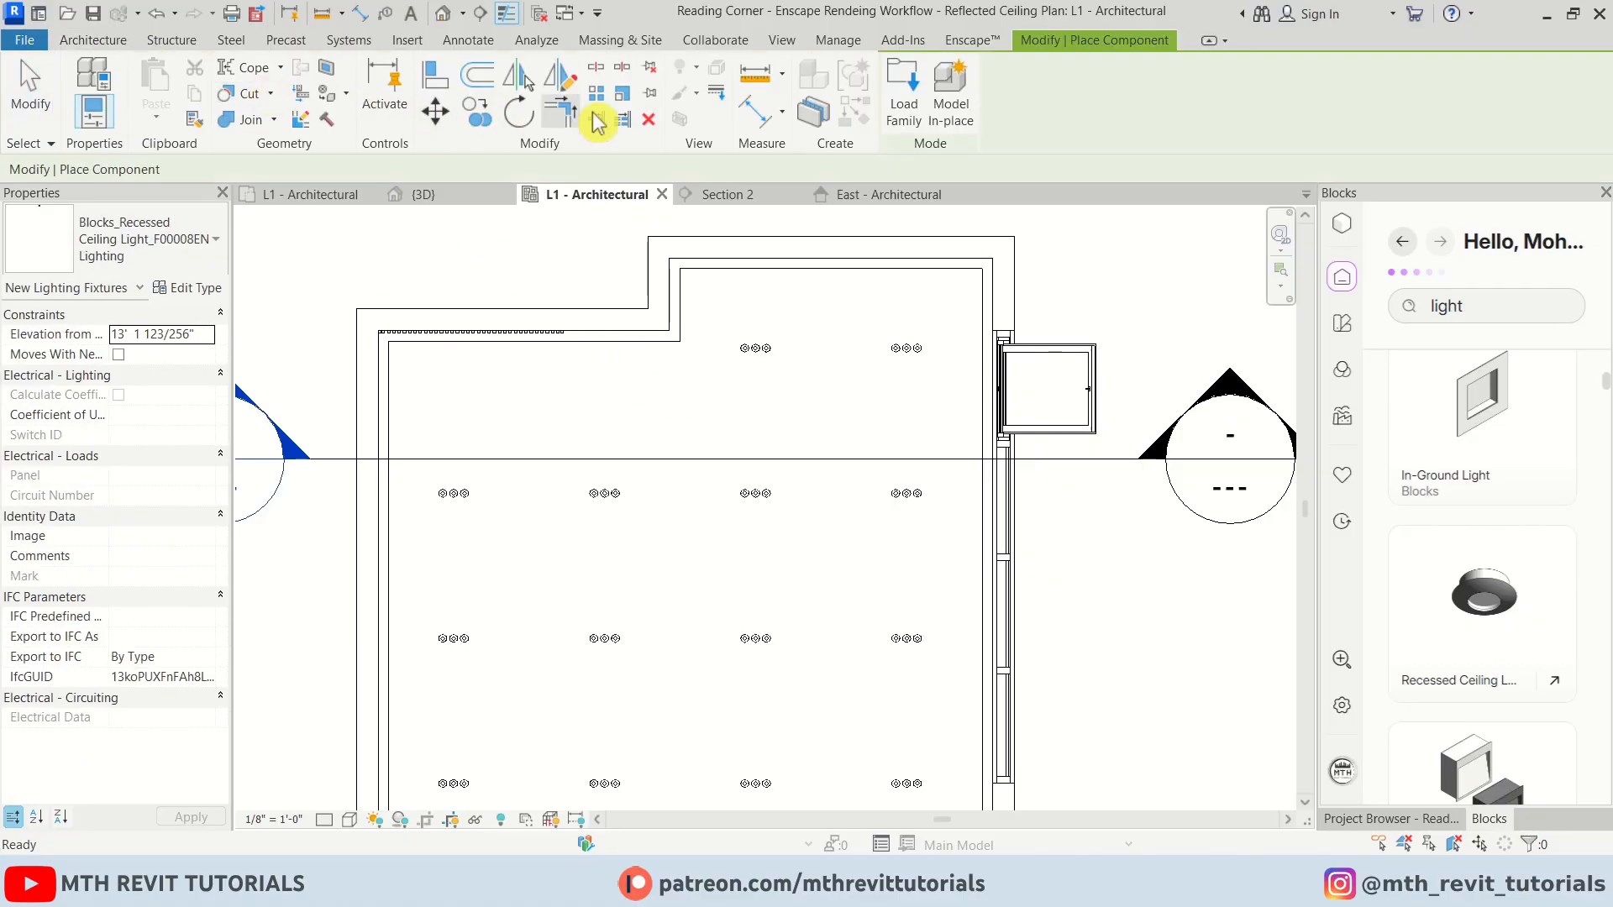
pyautogui.click(904, 101)
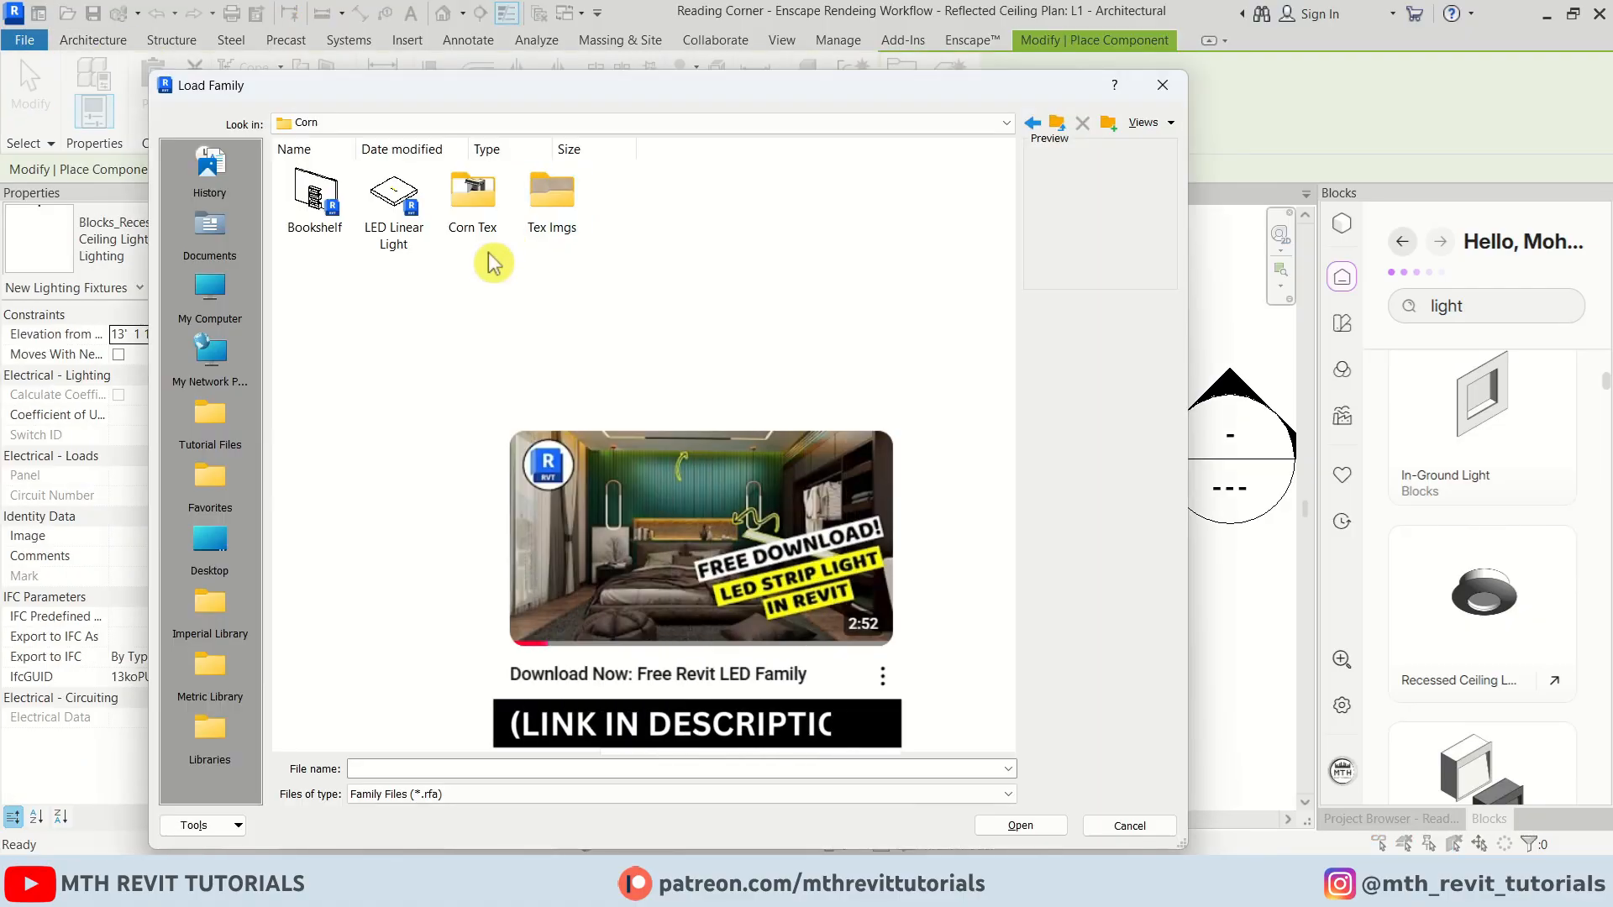
pyautogui.click(393, 236)
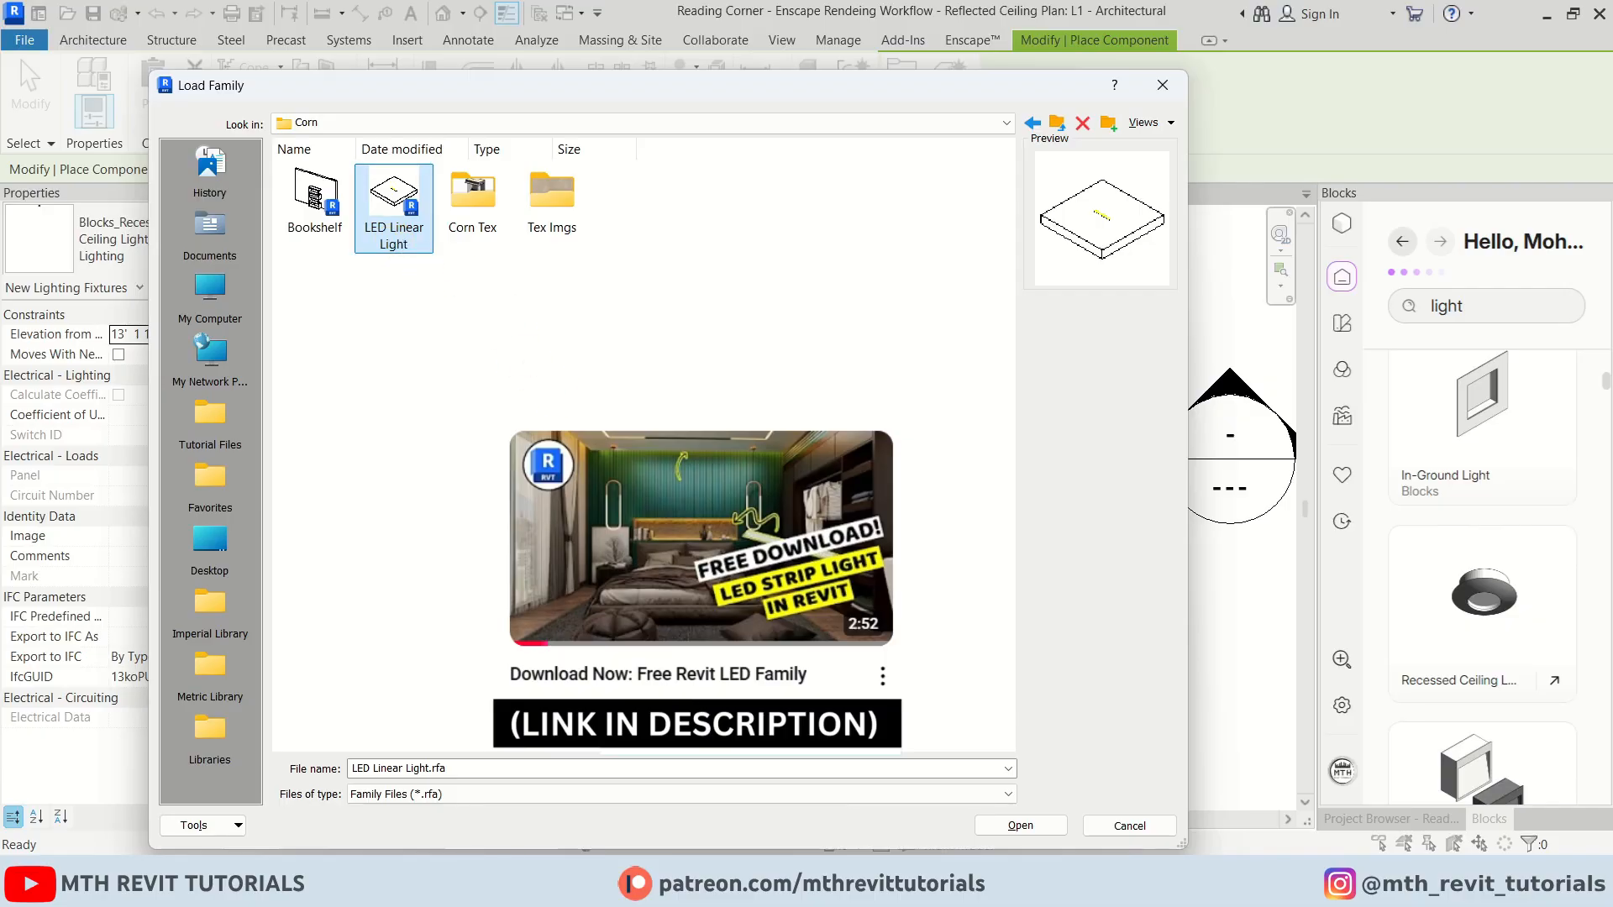
pyautogui.click(1020, 825)
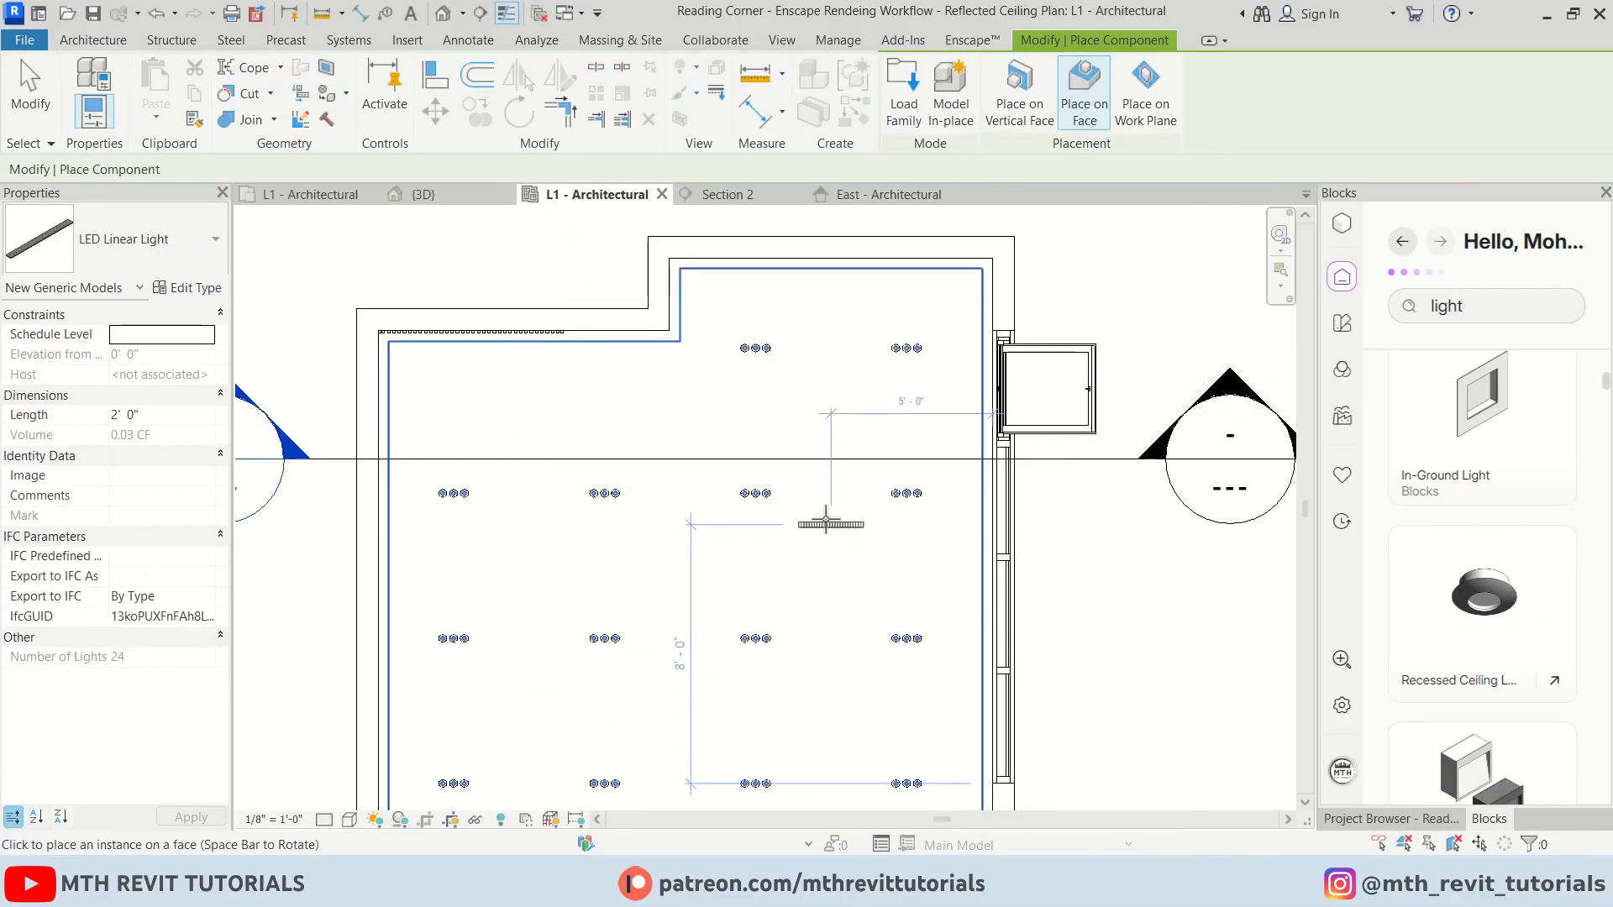
pyautogui.rightClick(819, 509)
pyautogui.click(874, 166)
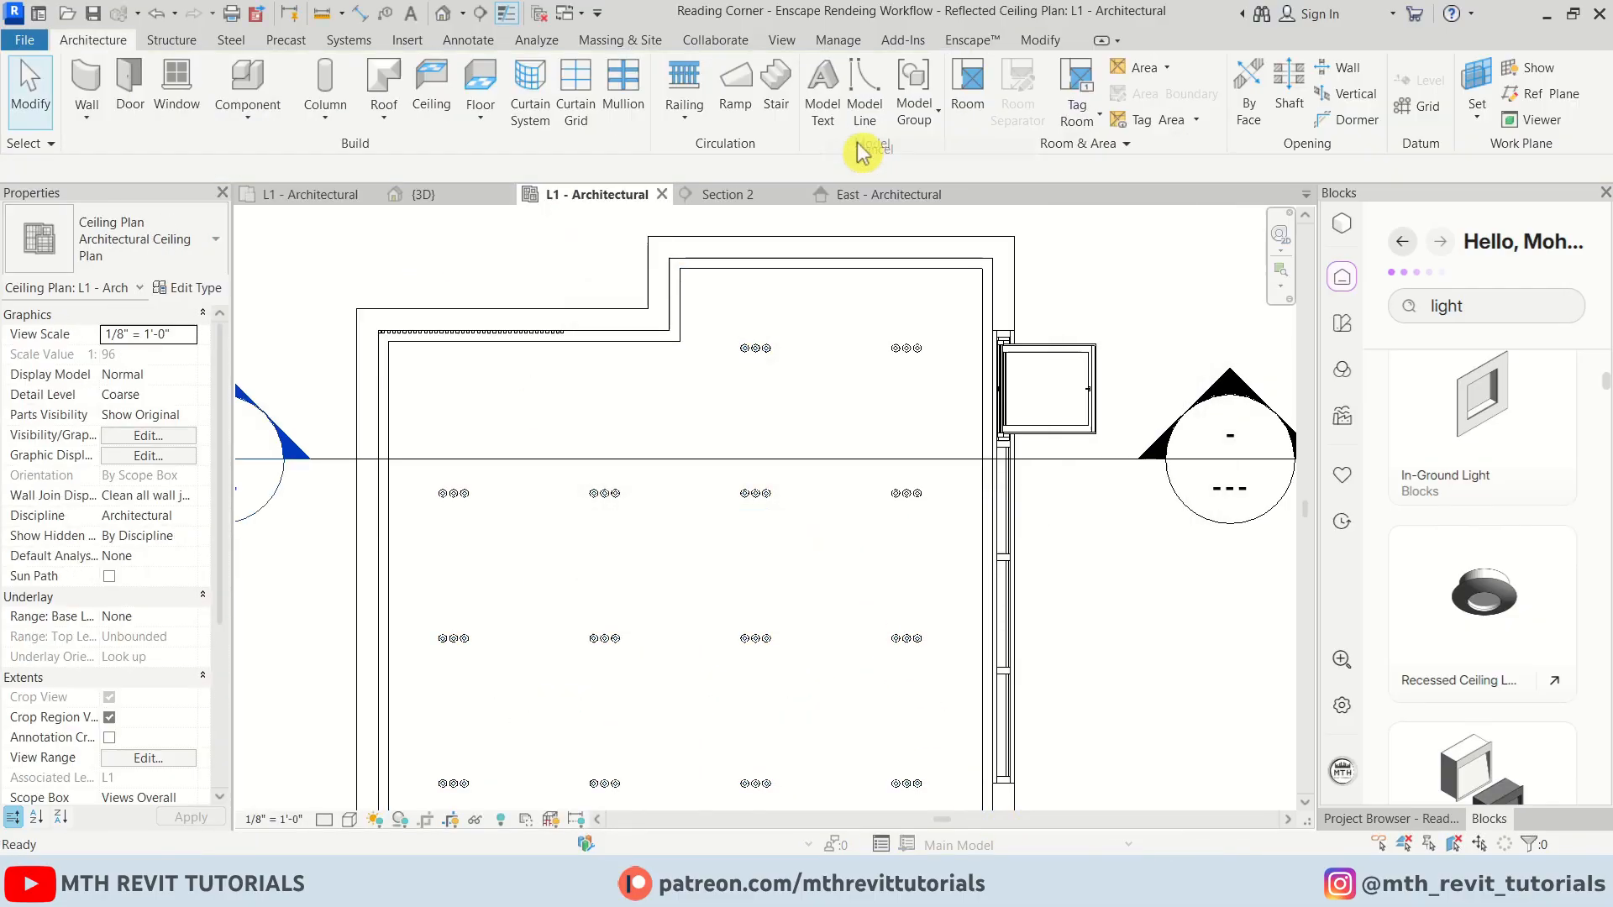
# Select the ceiling and open it in a 3D section box
pyautogui.click(815, 283)
pyautogui.press('b')
pyautogui.press('x')
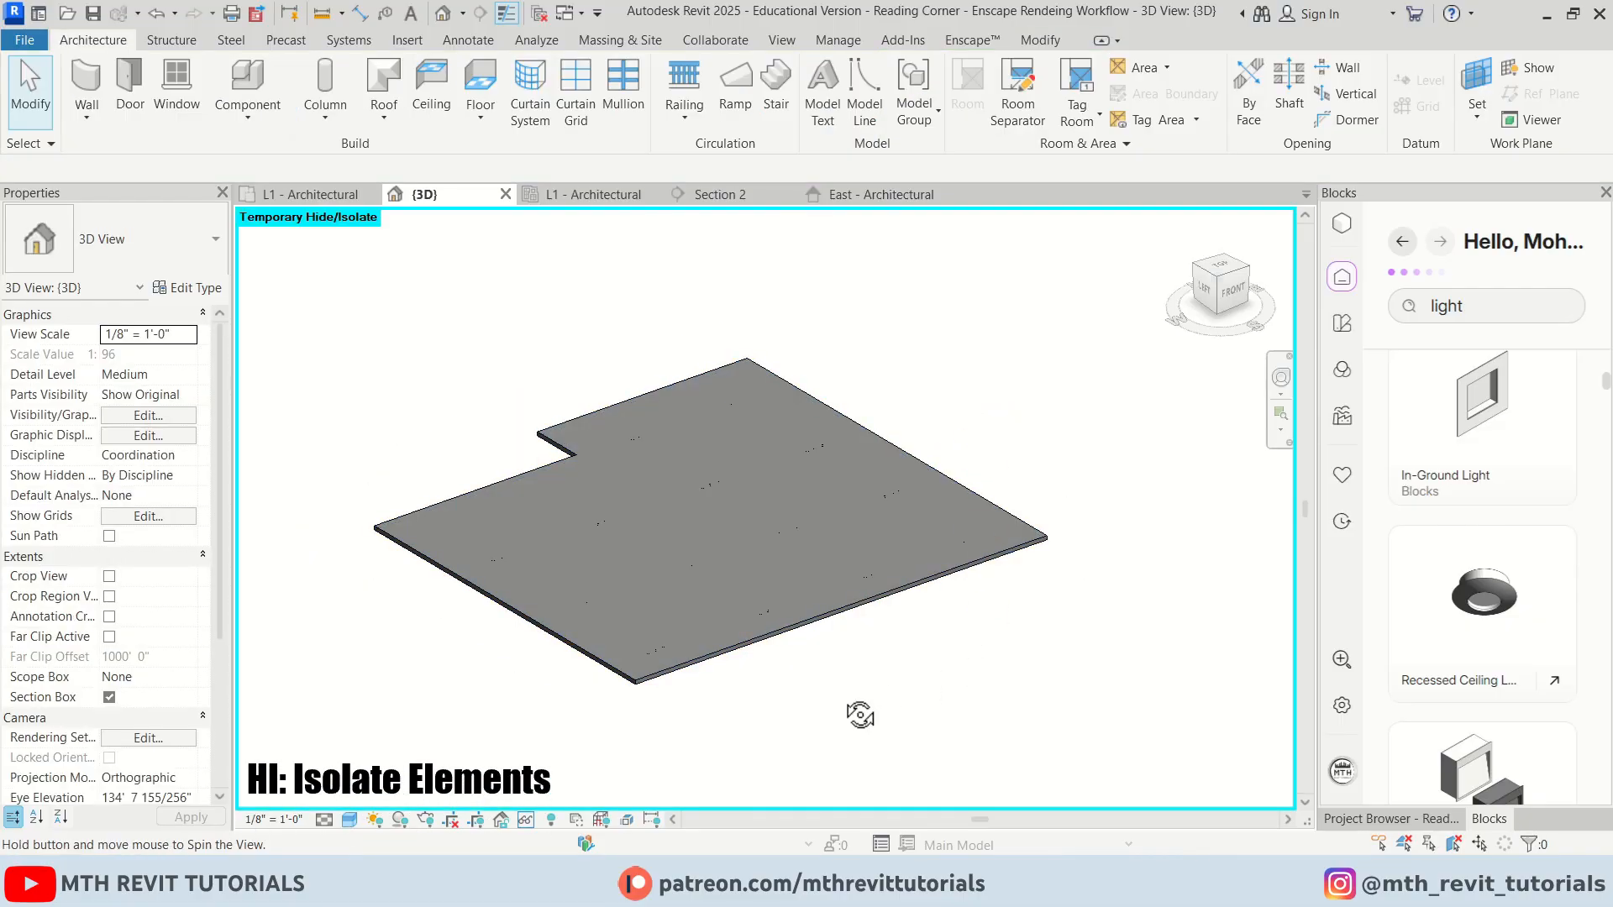
pyautogui.scroll(5, 712, 607)
pyautogui.scroll(2, 522, 437)
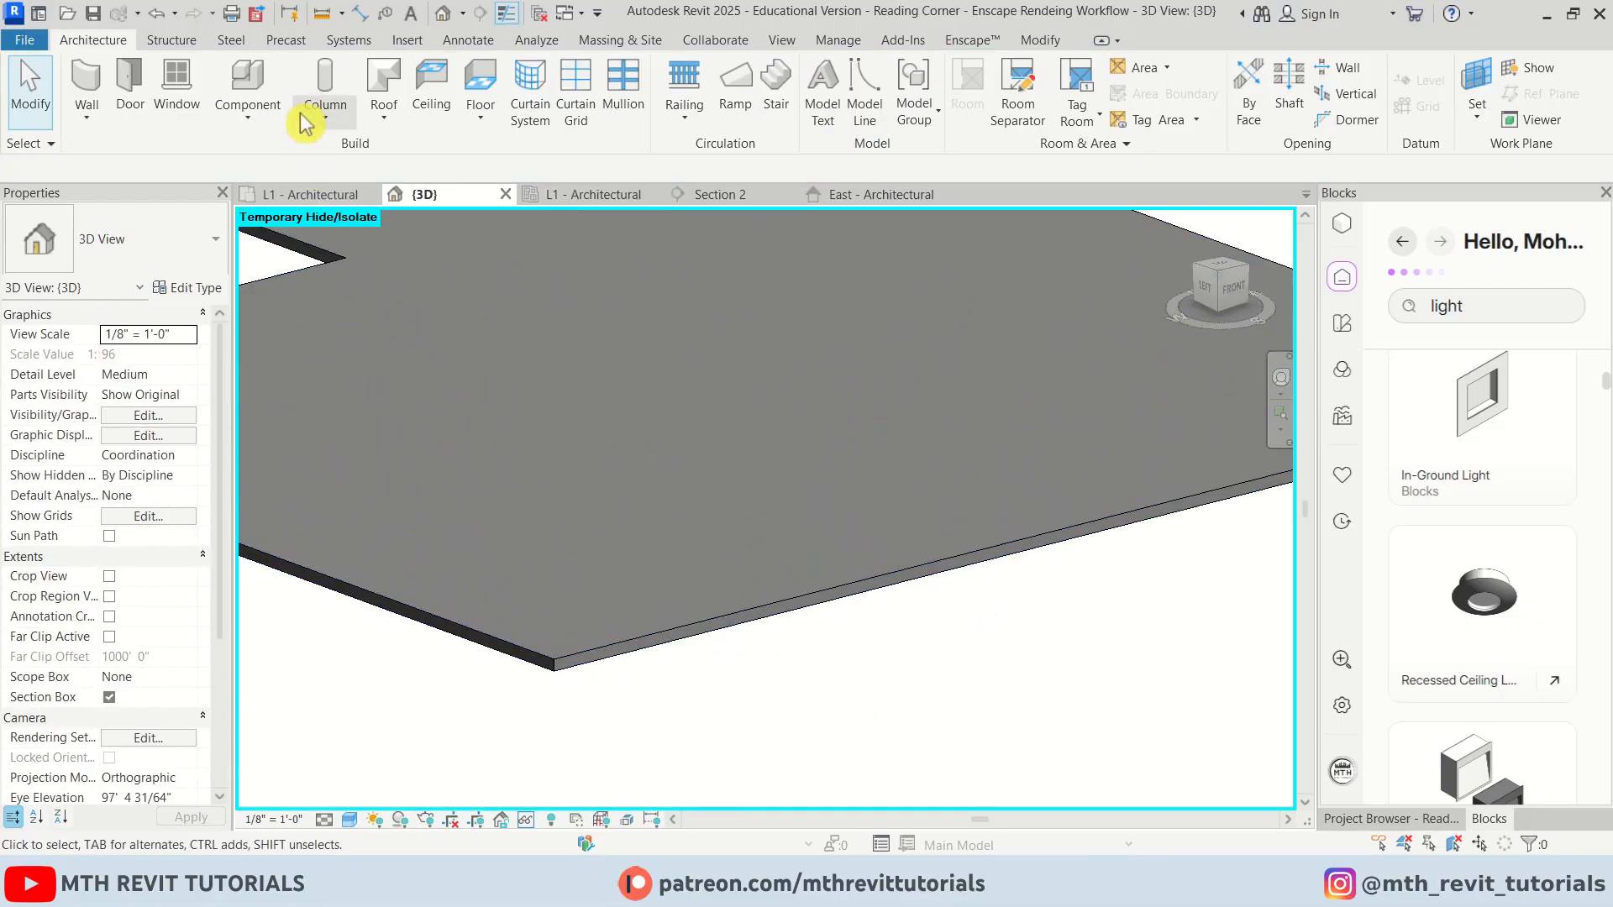
# Place an LED Linear Light on the side face of the ceiling edge
pyautogui.click(246, 84)
pyautogui.scroll(2, 601, 689)
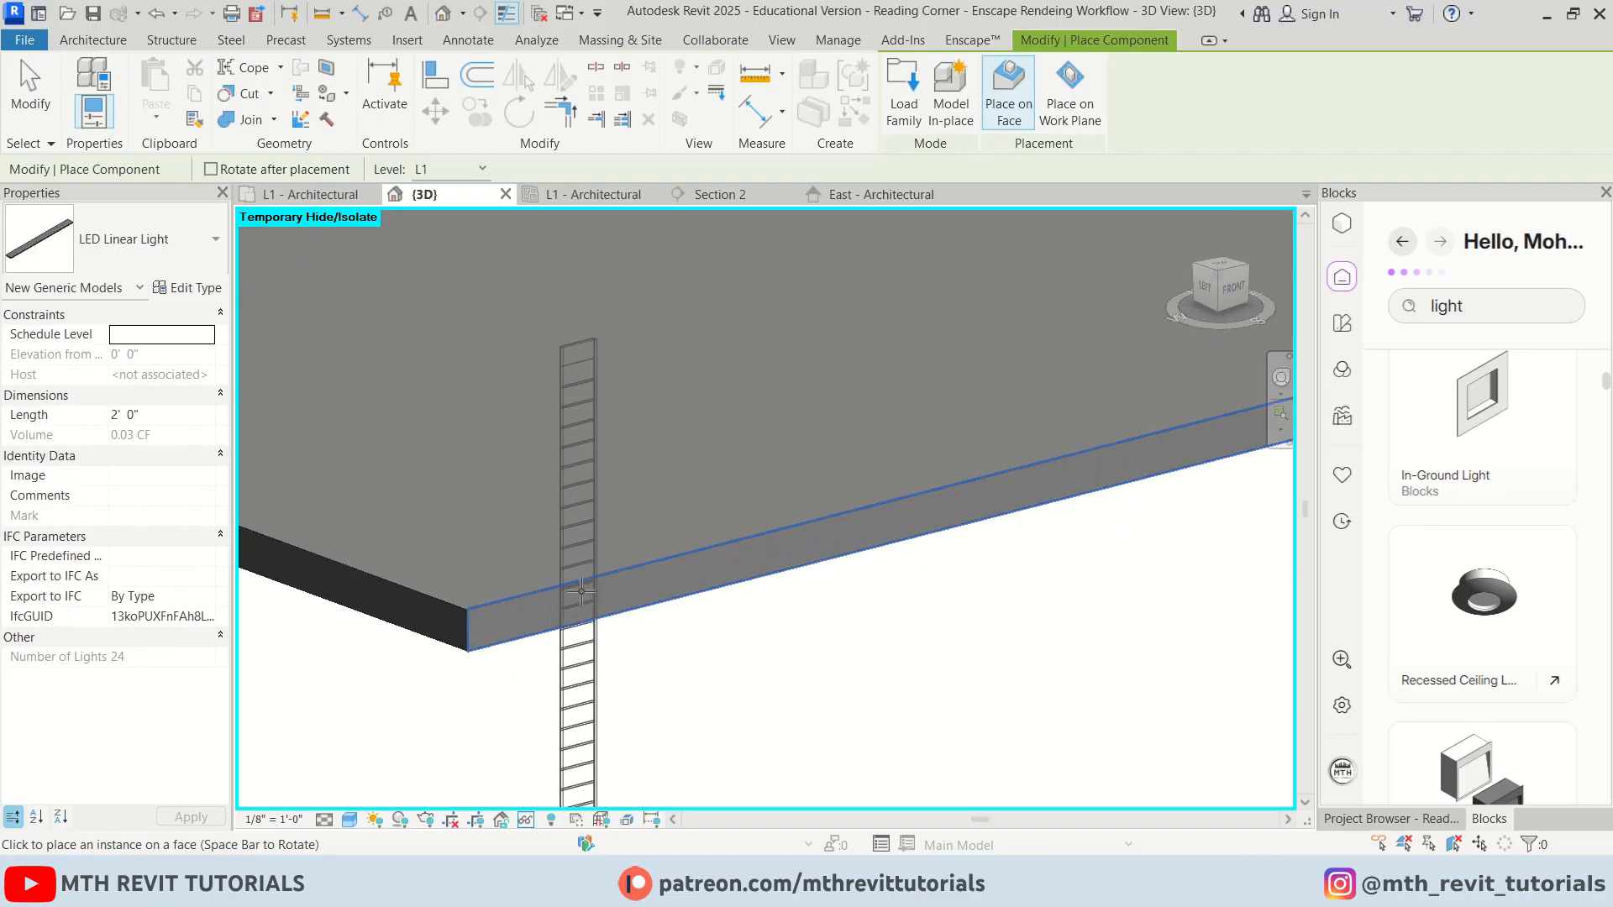
pyautogui.scroll(1, 365, 597)
pyautogui.moveTo(366, 598); pyautogui.dragTo(710, 540, button='middle')
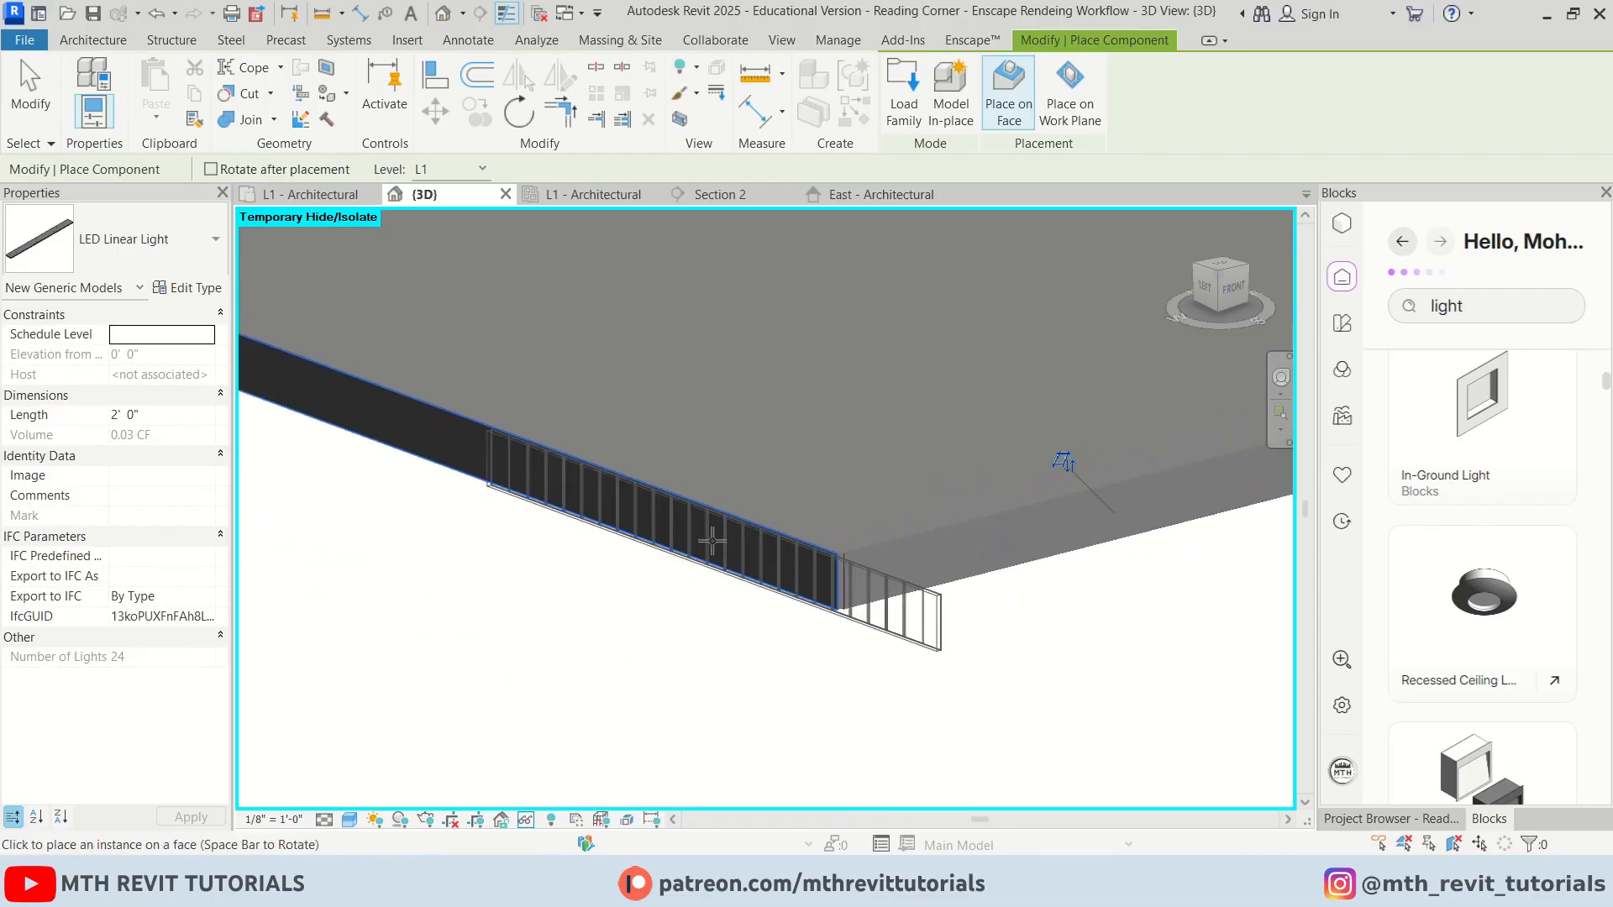
pyautogui.click(597, 494)
pyautogui.scroll(-8, 630, 587)
pyautogui.keyDown('shift'); pyautogui.moveTo(403, 668); pyautogui.dragTo(586, 685, button='middle'); pyautogui.keyUp('shift')
pyautogui.scroll(5, 1087, 597)
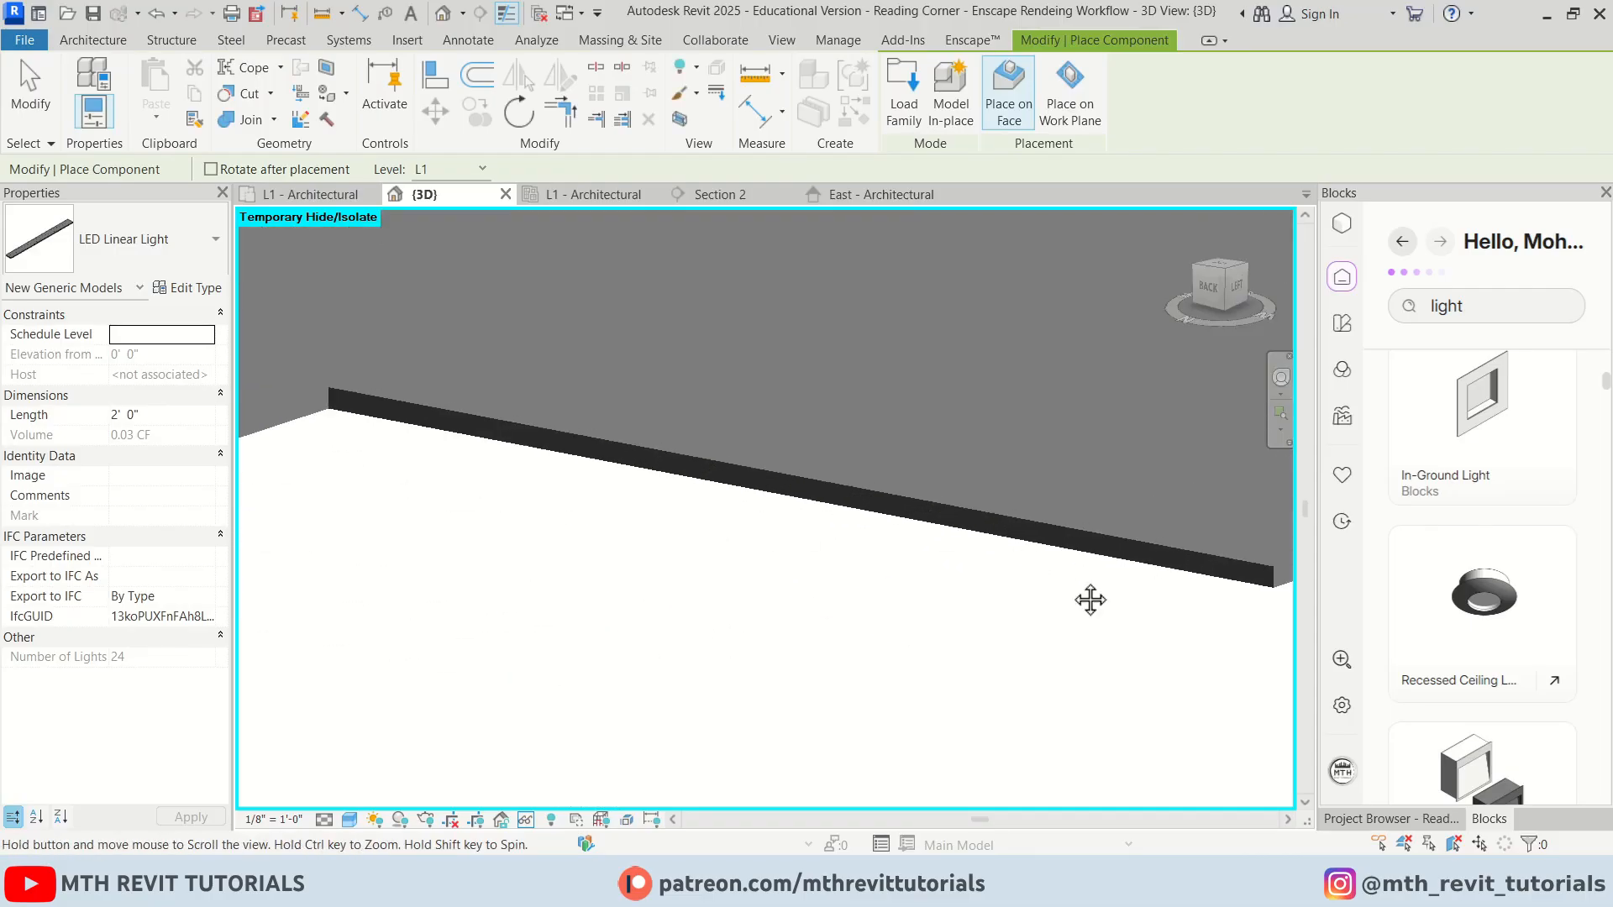
pyautogui.scroll(2, 666, 551)
pyautogui.scroll(-2, 781, 587)
pyautogui.keyDown('shift'); pyautogui.moveTo(782, 588); pyautogui.dragTo(784, 550, button='middle'); pyautogui.keyUp('shift')
pyautogui.scroll(2, 784, 551)
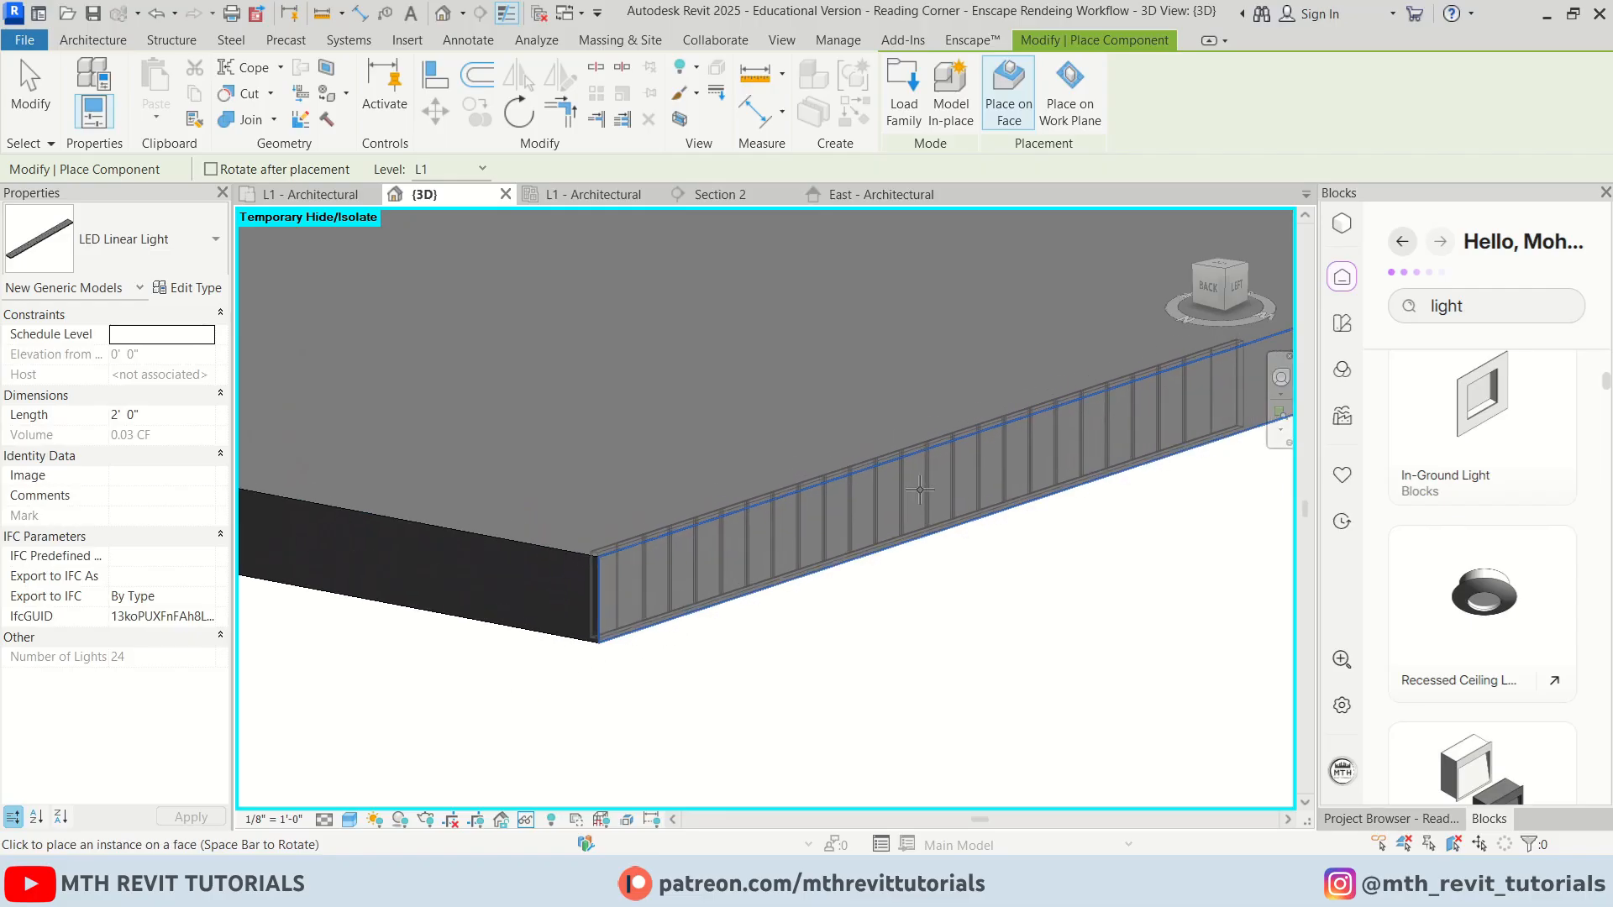
pyautogui.keyDown('shift'); pyautogui.moveTo(353, 532); pyautogui.dragTo(744, 504, button='middle'); pyautogui.keyUp('shift')
pyautogui.scroll(-3, 744, 503)
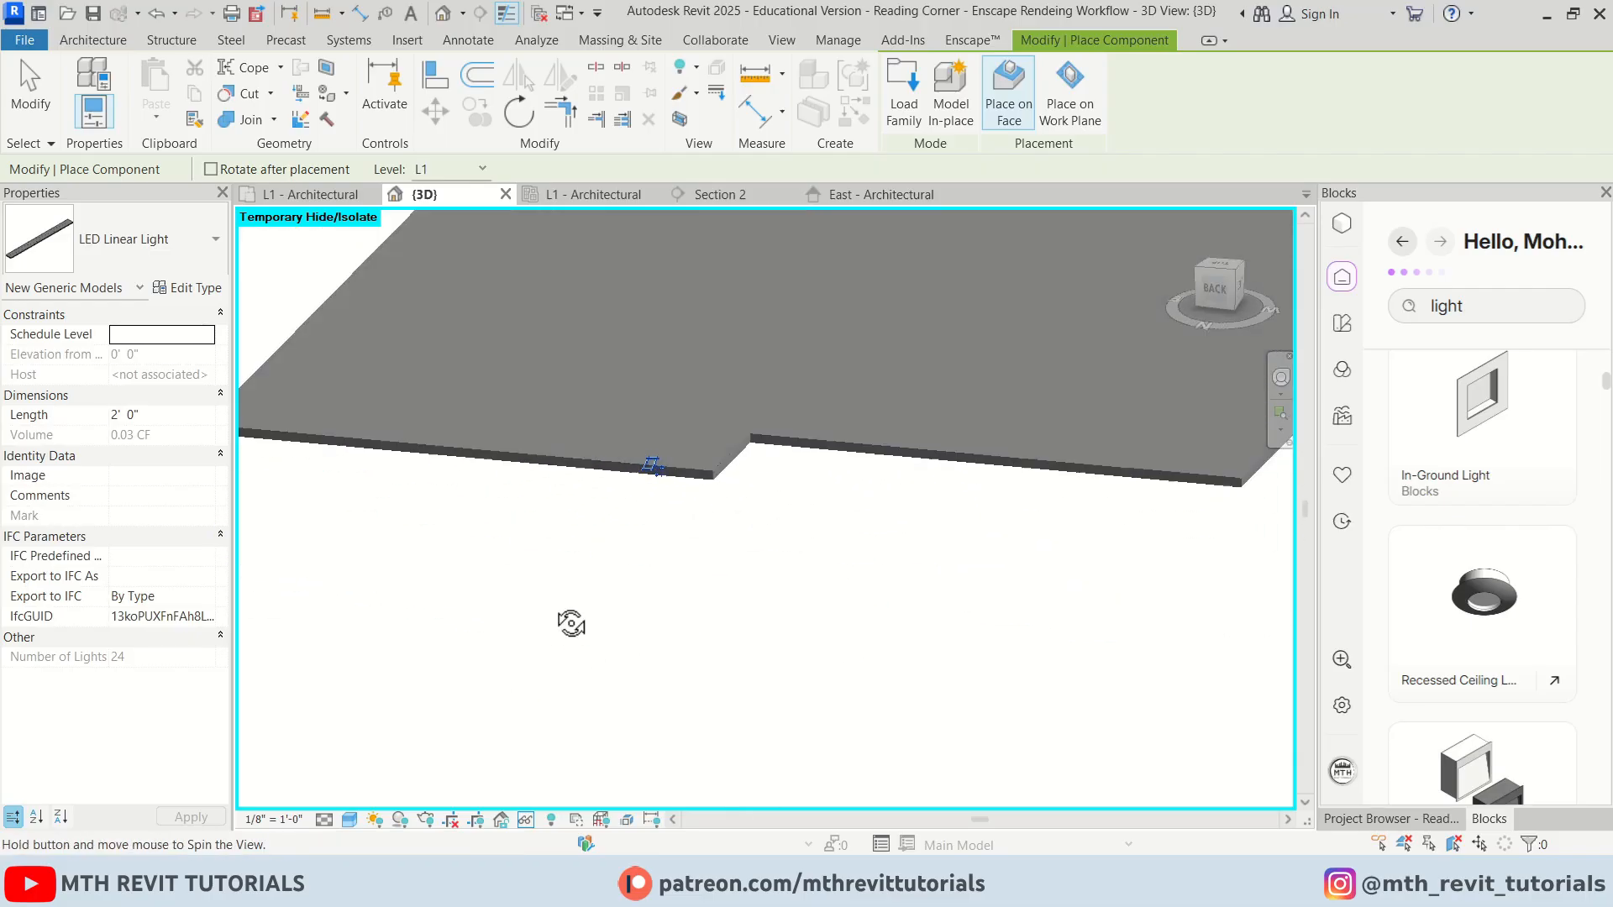
pyautogui.keyDown('shift'); pyautogui.moveTo(569, 619); pyautogui.dragTo(734, 631, button='middle'); pyautogui.keyUp('shift')
pyautogui.scroll(2, 735, 630)
pyautogui.scroll(-3, 893, 619)
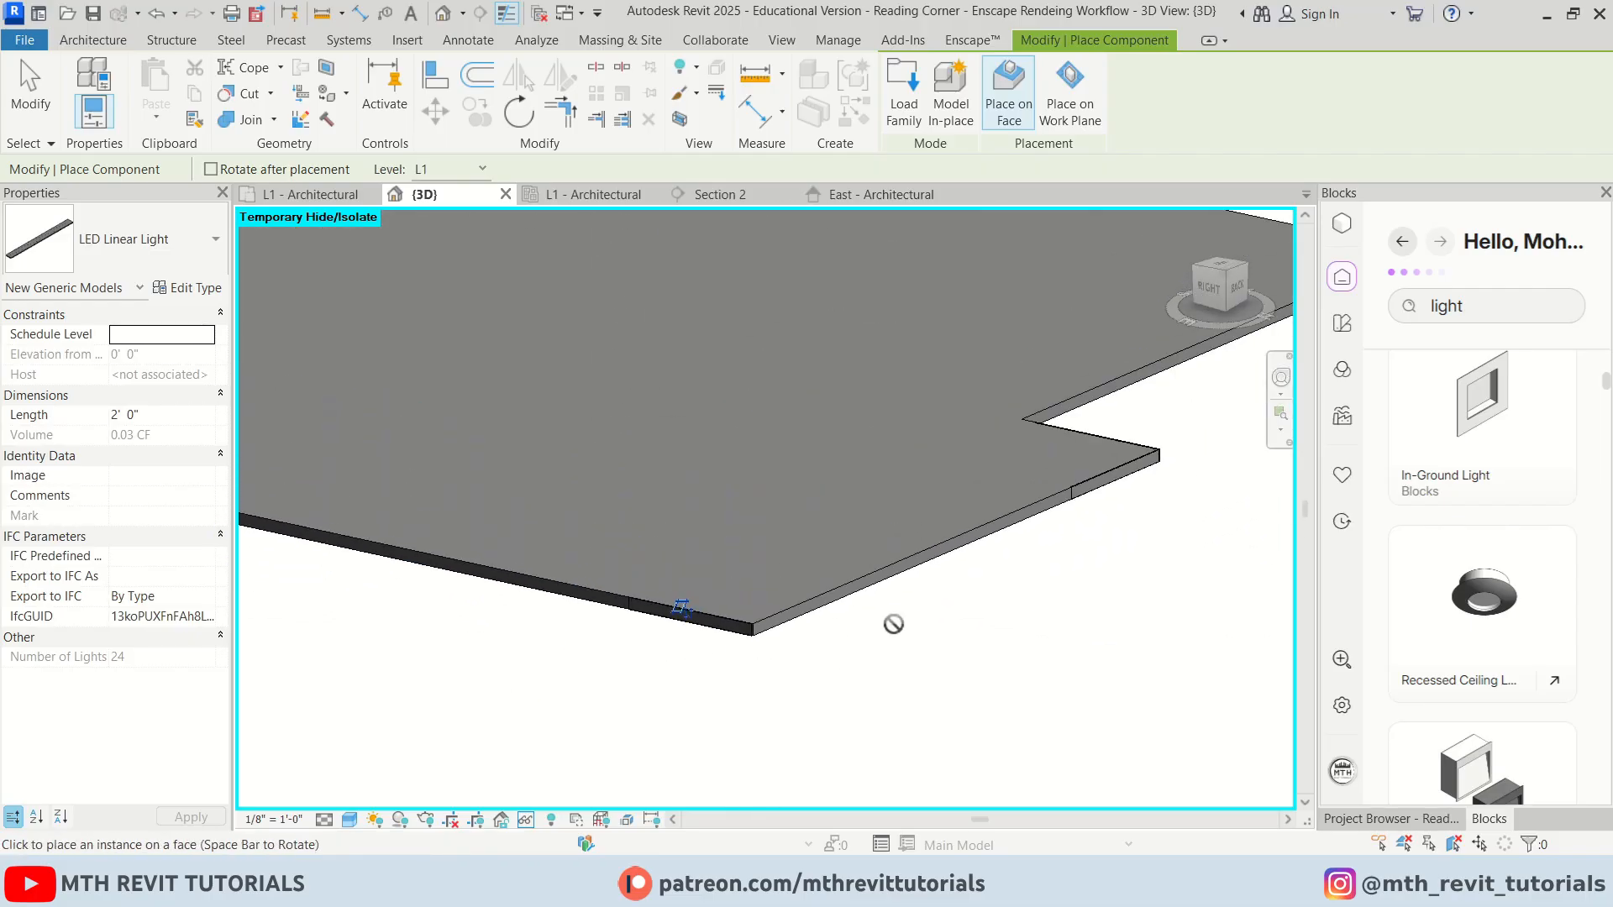
pyautogui.keyDown('shift'); pyautogui.moveTo(893, 619); pyautogui.dragTo(446, 677, button='middle'); pyautogui.keyUp('shift')
pyautogui.scroll(4, 871, 634)
pyautogui.scroll(2, 820, 476)
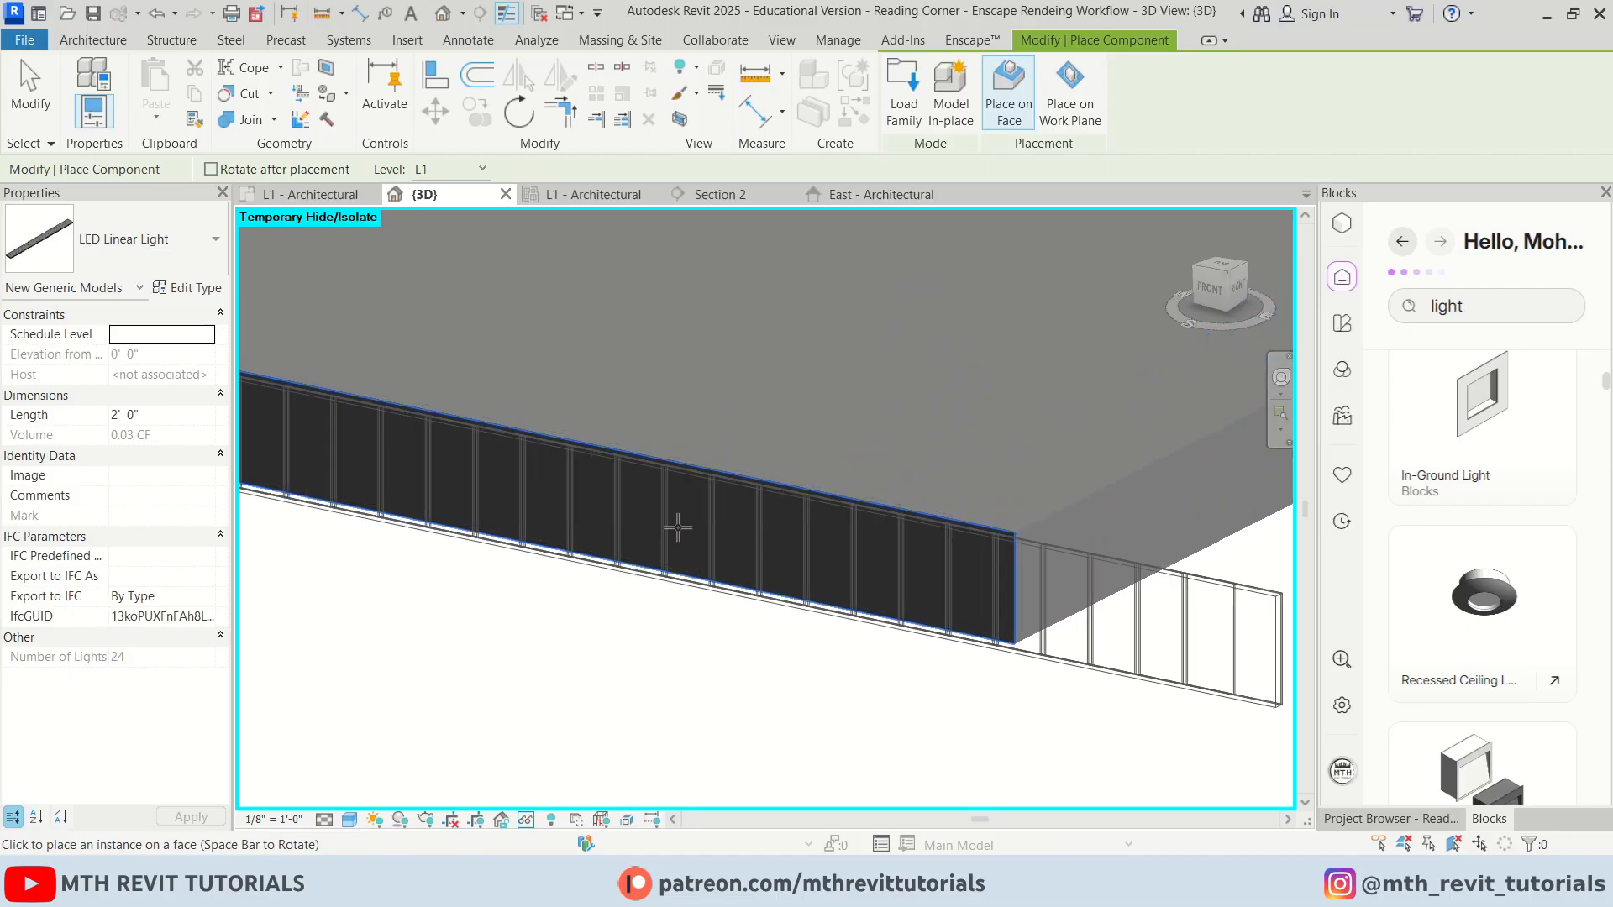
pyautogui.scroll(-3, 698, 493)
pyautogui.press('Escape')
# Switch the 3D view to Hidden Line visual style
pyautogui.press('h')
pyautogui.press('l')
pyautogui.scroll(-1, 832, 667)
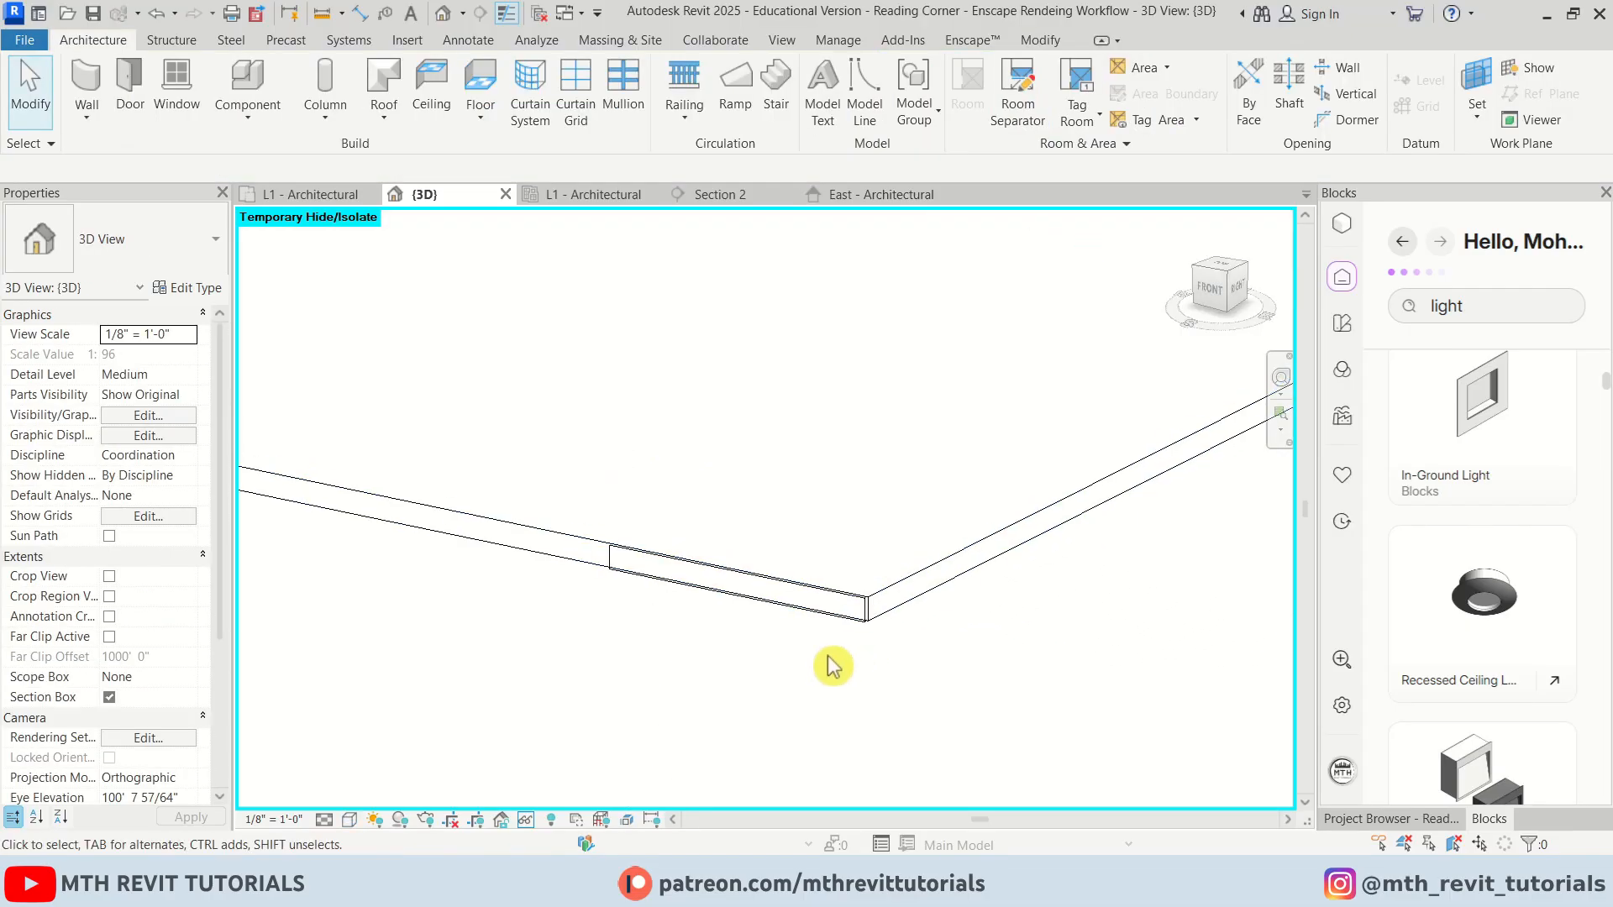
# Align the LED linear light's ends and bottom edge with the ceiling's edges
pyautogui.press('l')
pyautogui.scroll(1, 881, 636)
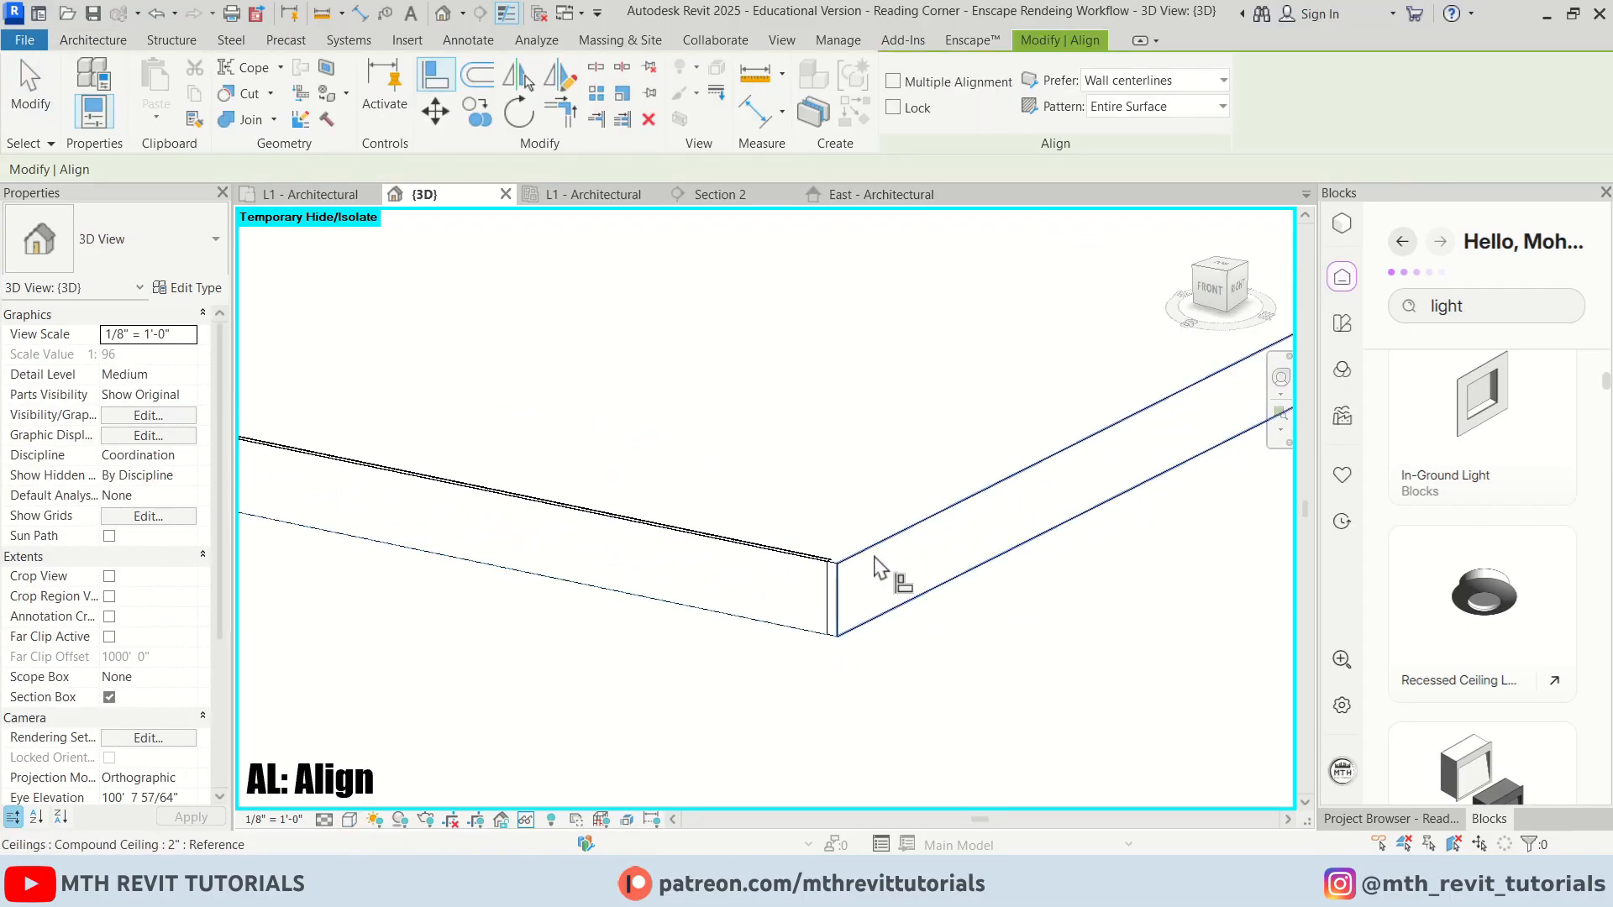
pyautogui.click(878, 569)
pyautogui.scroll(-3, 521, 656)
pyautogui.scroll(5, 664, 710)
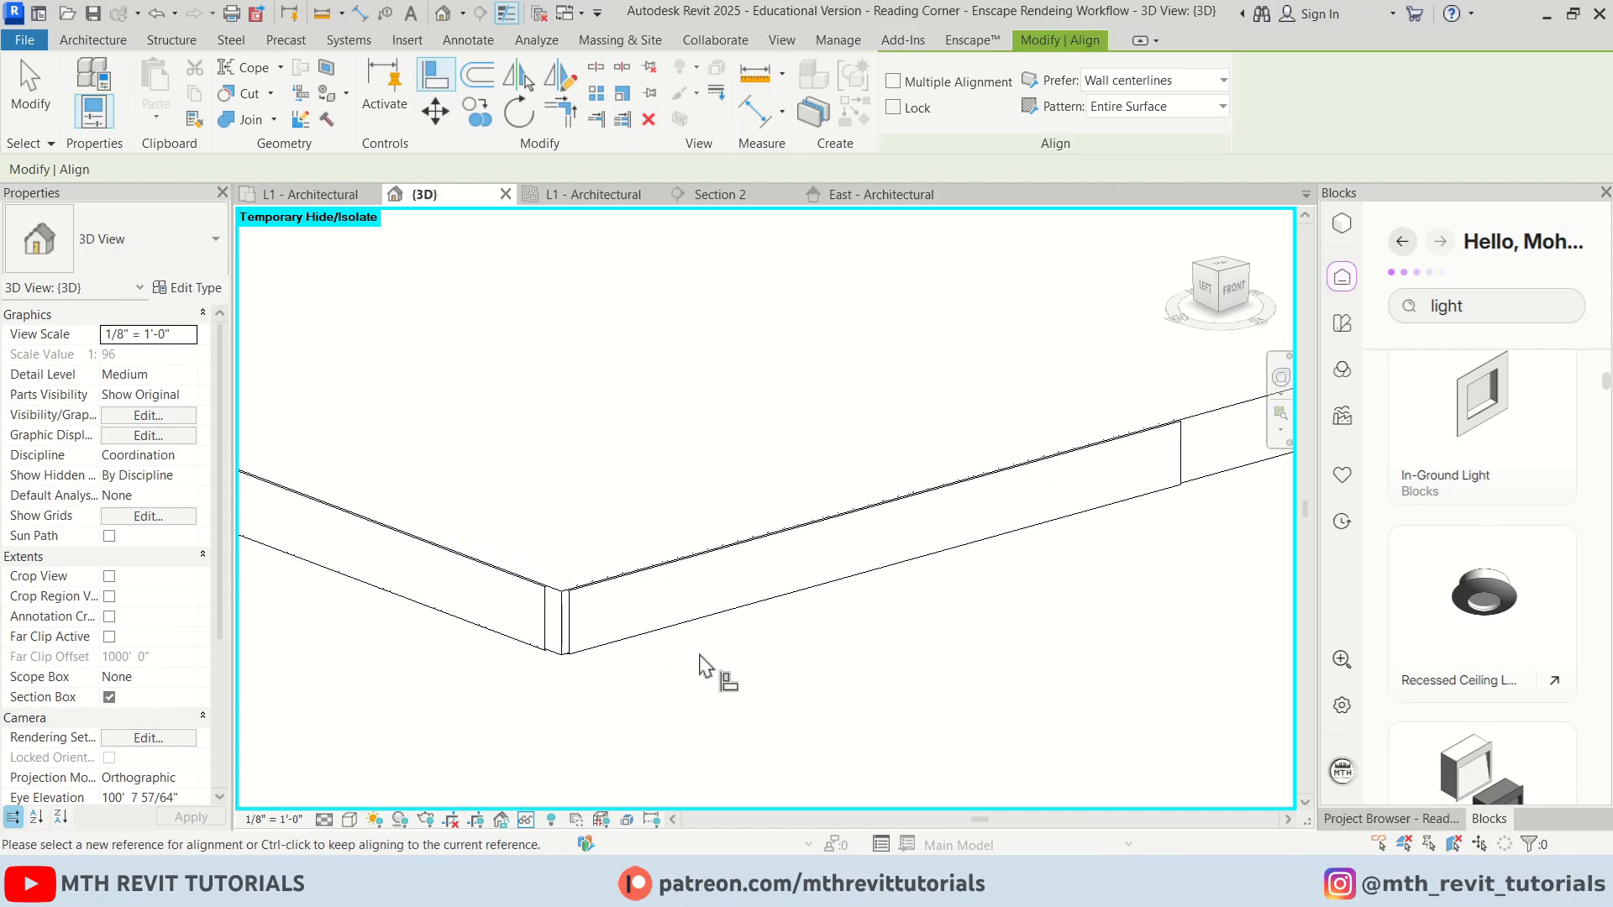
pyautogui.click(941, 549)
pyautogui.moveTo(740, 652); pyautogui.dragTo(1176, 538, button='middle')
pyautogui.scroll(4, 967, 561)
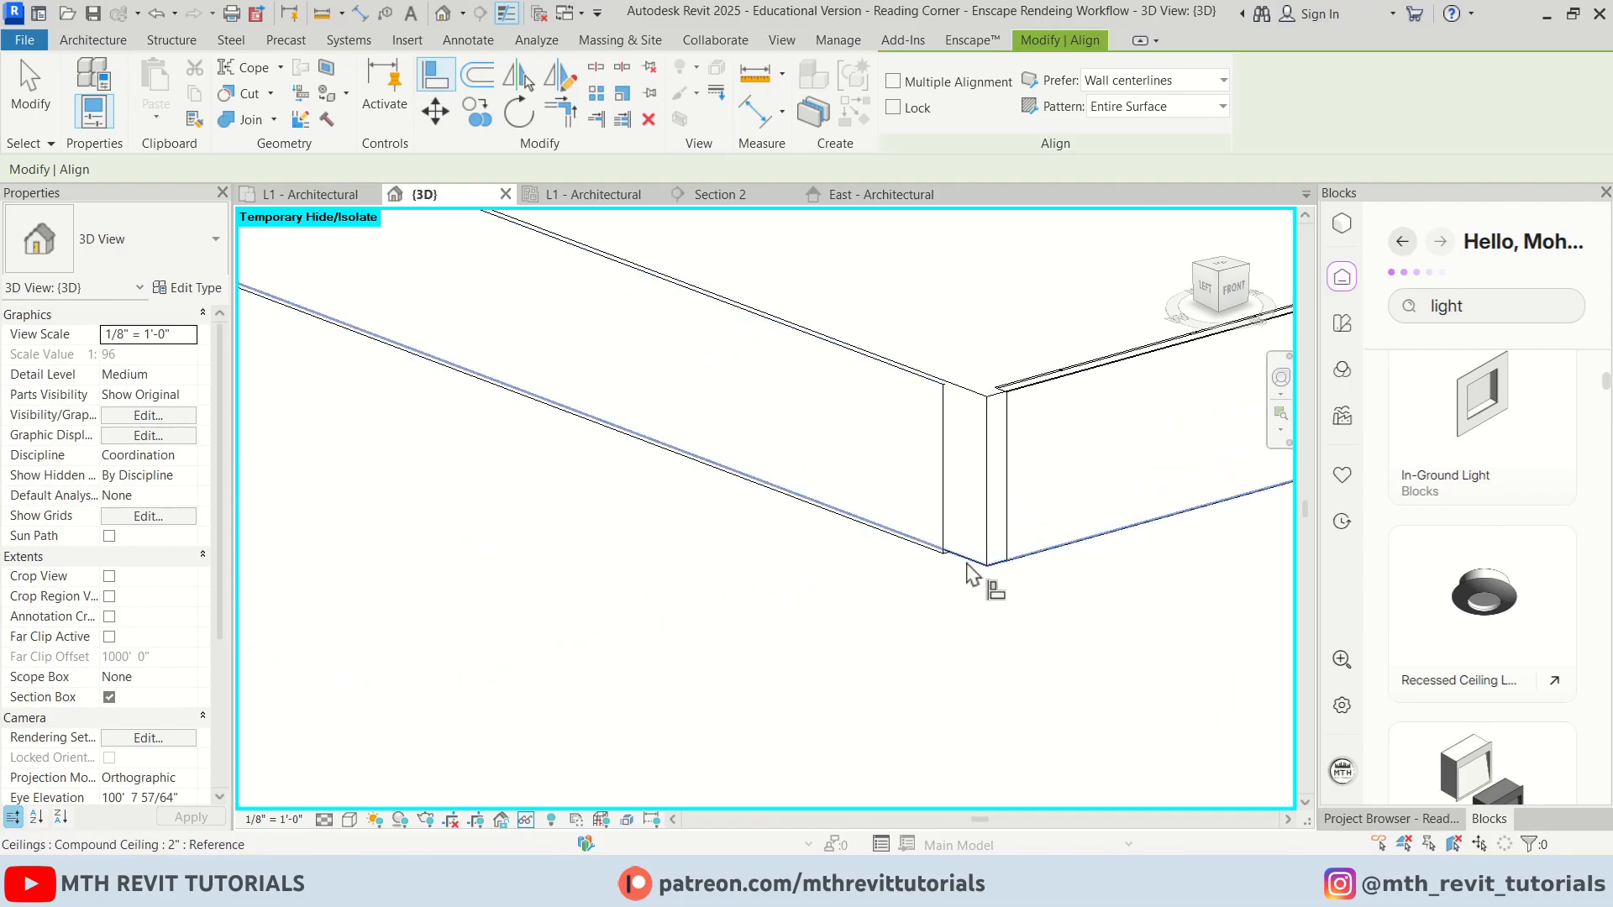
pyautogui.click(965, 559)
pyautogui.click(931, 550)
pyautogui.keyDown('shift'); pyautogui.moveTo(943, 434); pyautogui.dragTo(748, 643, button='middle'); pyautogui.keyUp('shift')
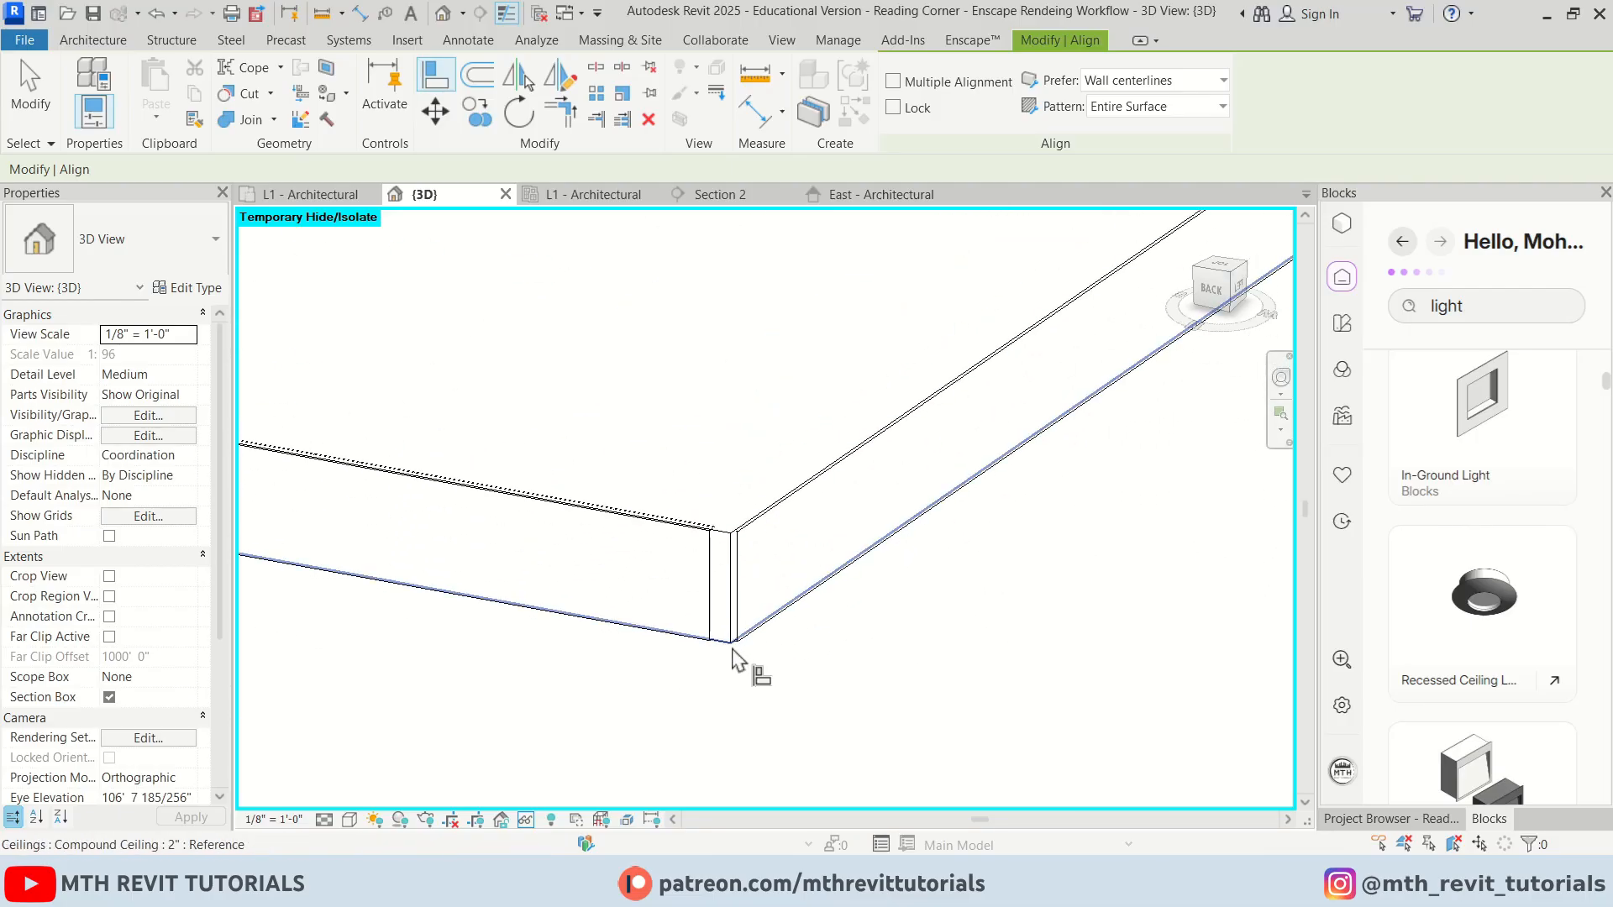
pyautogui.click(749, 642)
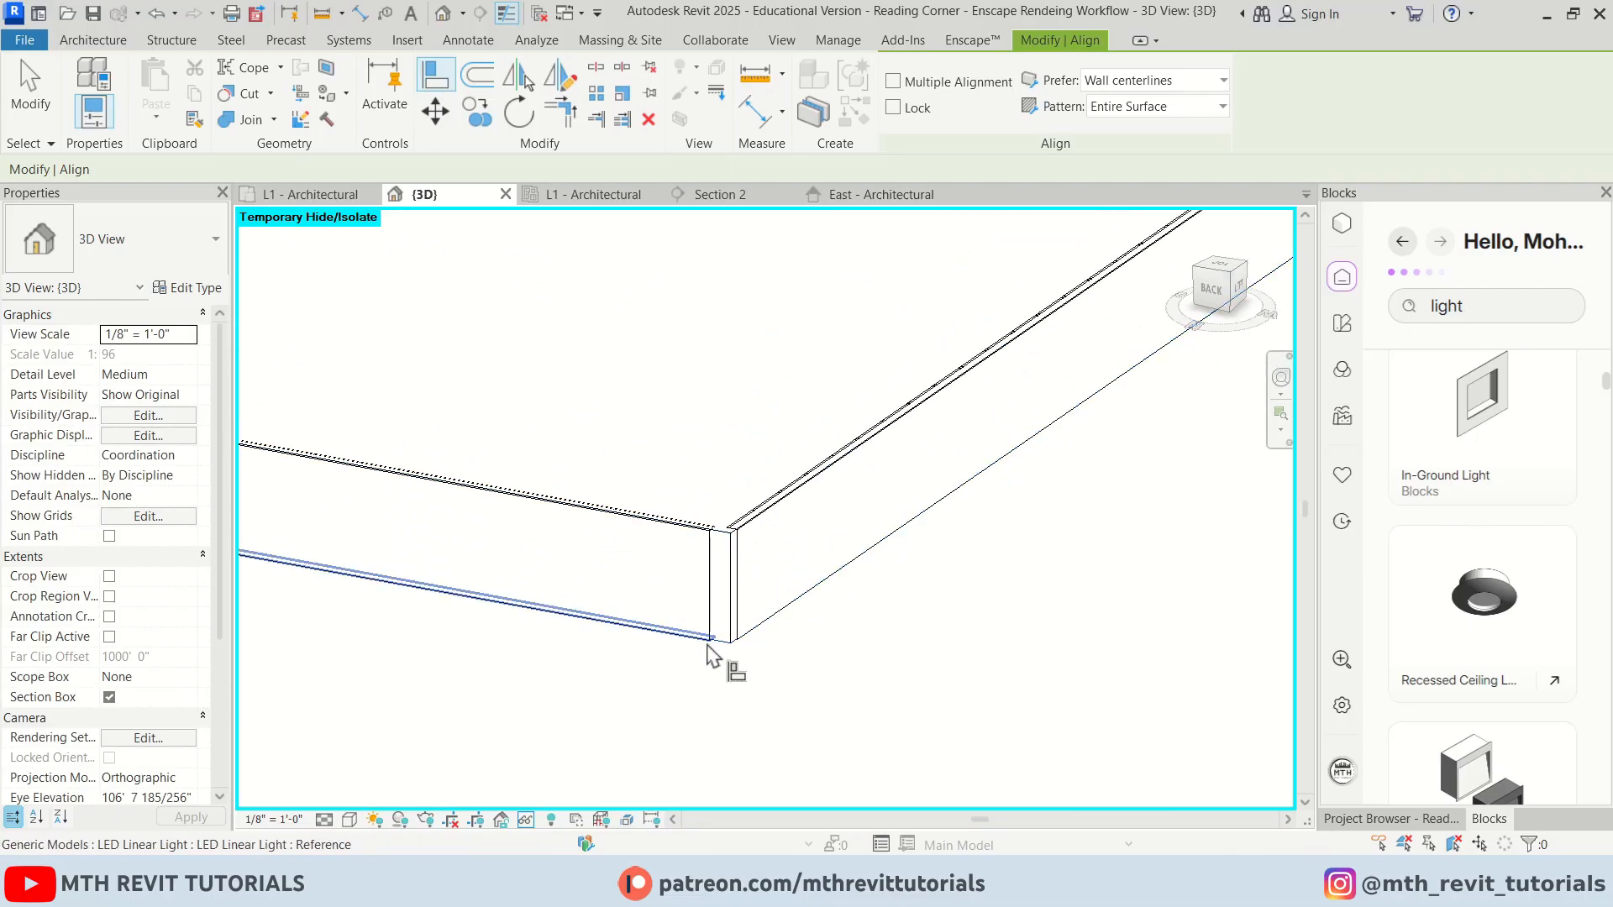
pyautogui.click(711, 582)
pyautogui.scroll(-8, 798, 619)
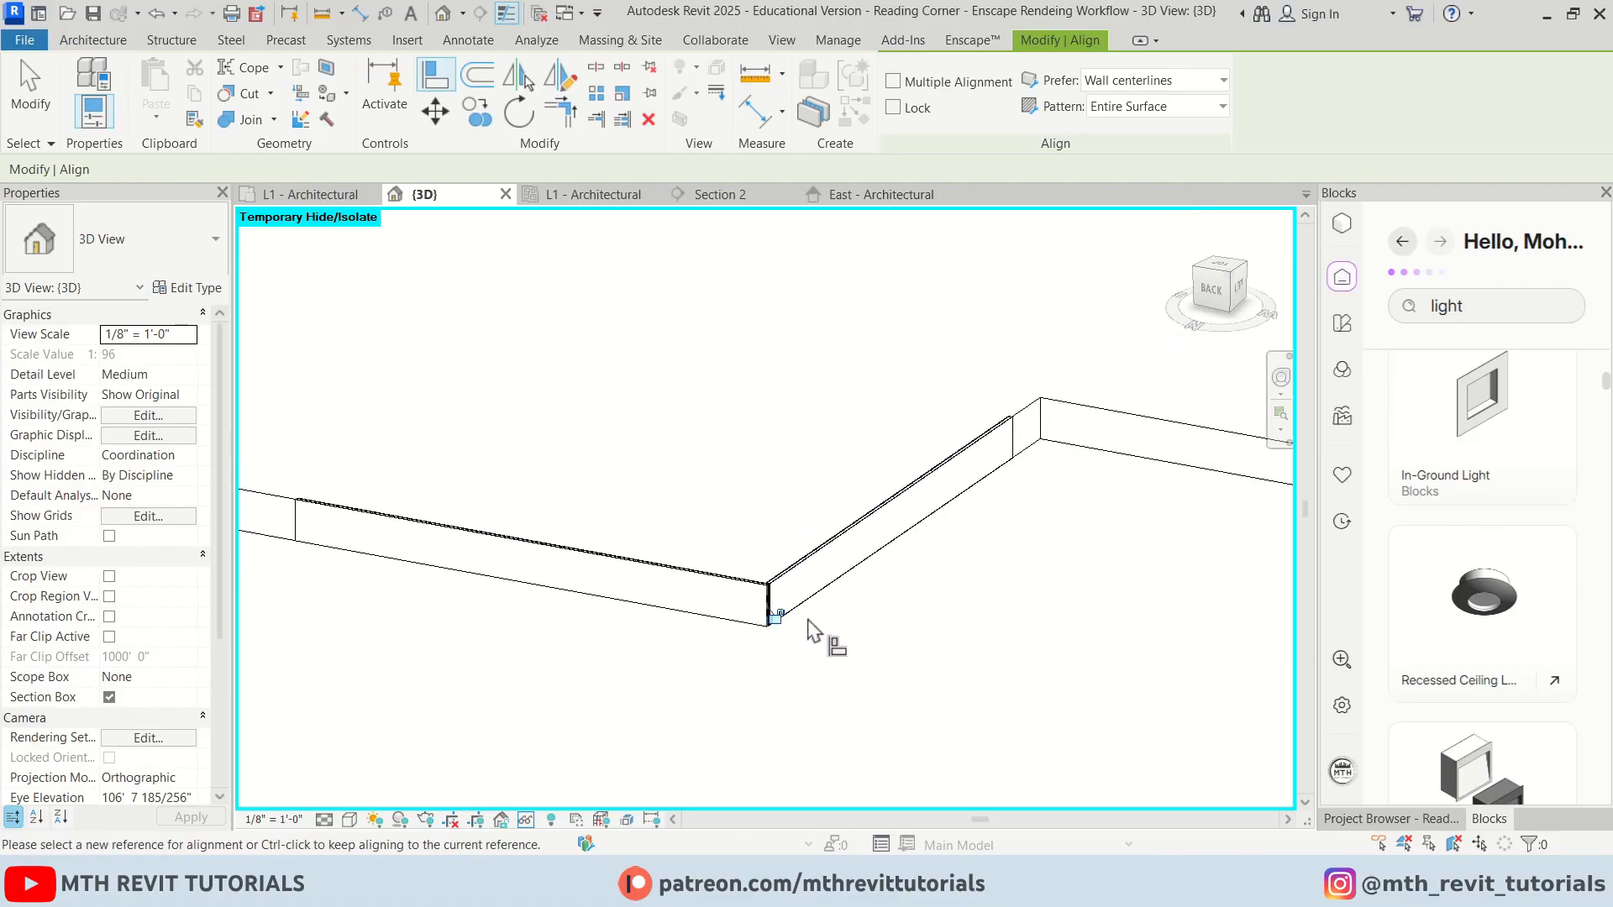
pyautogui.keyDown('shift'); pyautogui.moveTo(647, 623); pyautogui.dragTo(777, 628, button='middle'); pyautogui.keyUp('shift')
pyautogui.scroll(7, 546, 626)
pyautogui.scroll(1, 336, 609)
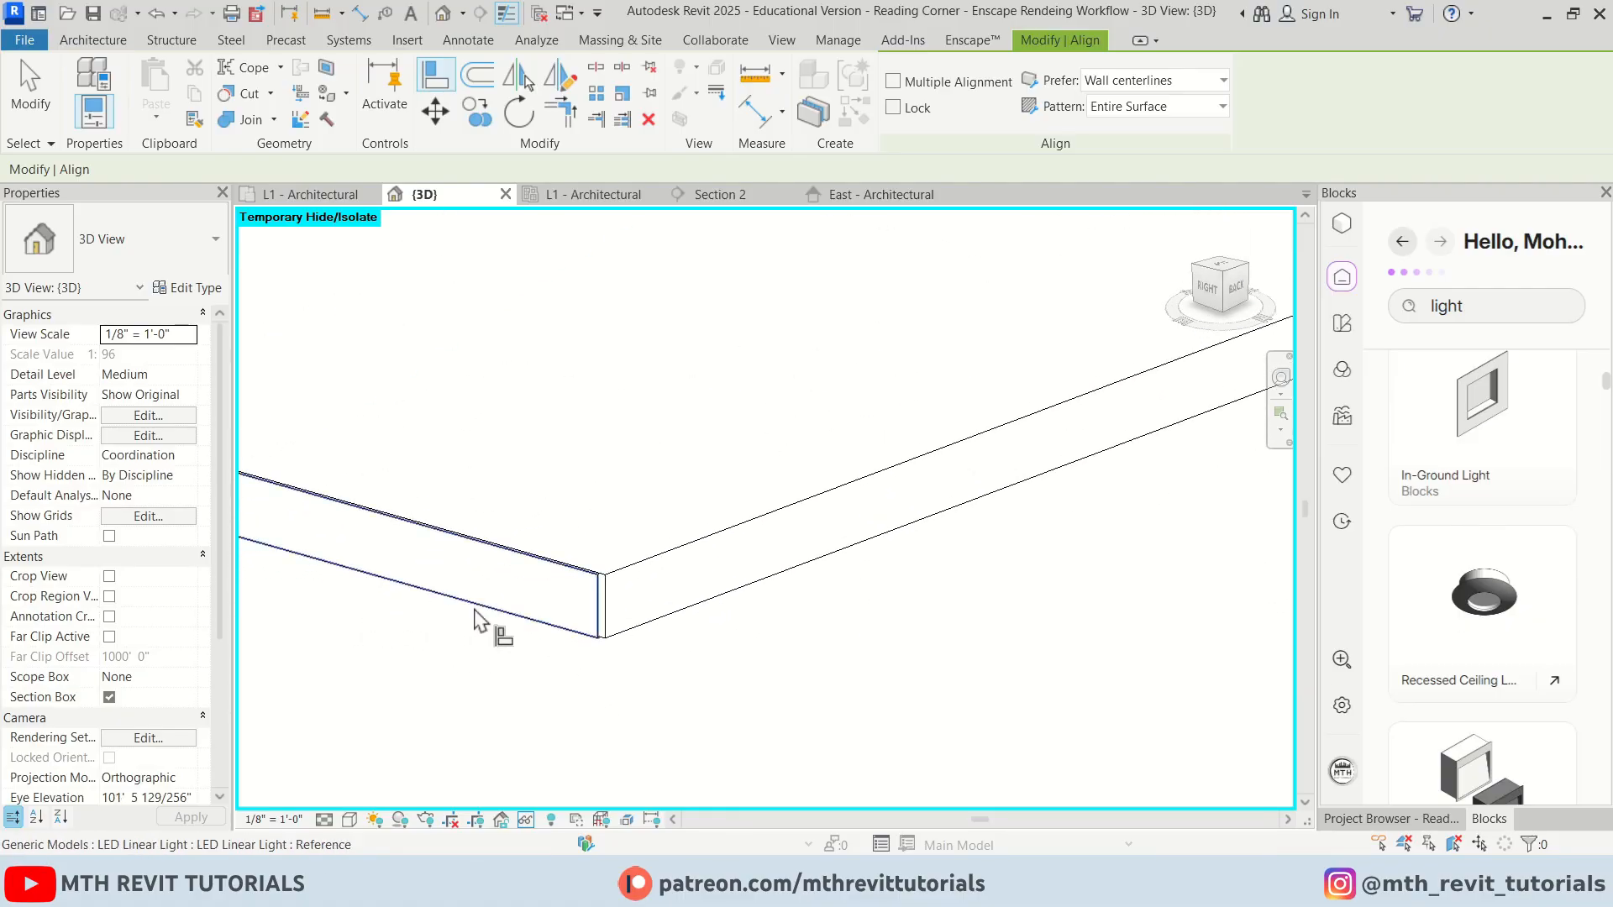
pyautogui.scroll(3, 643, 622)
pyautogui.click(580, 556)
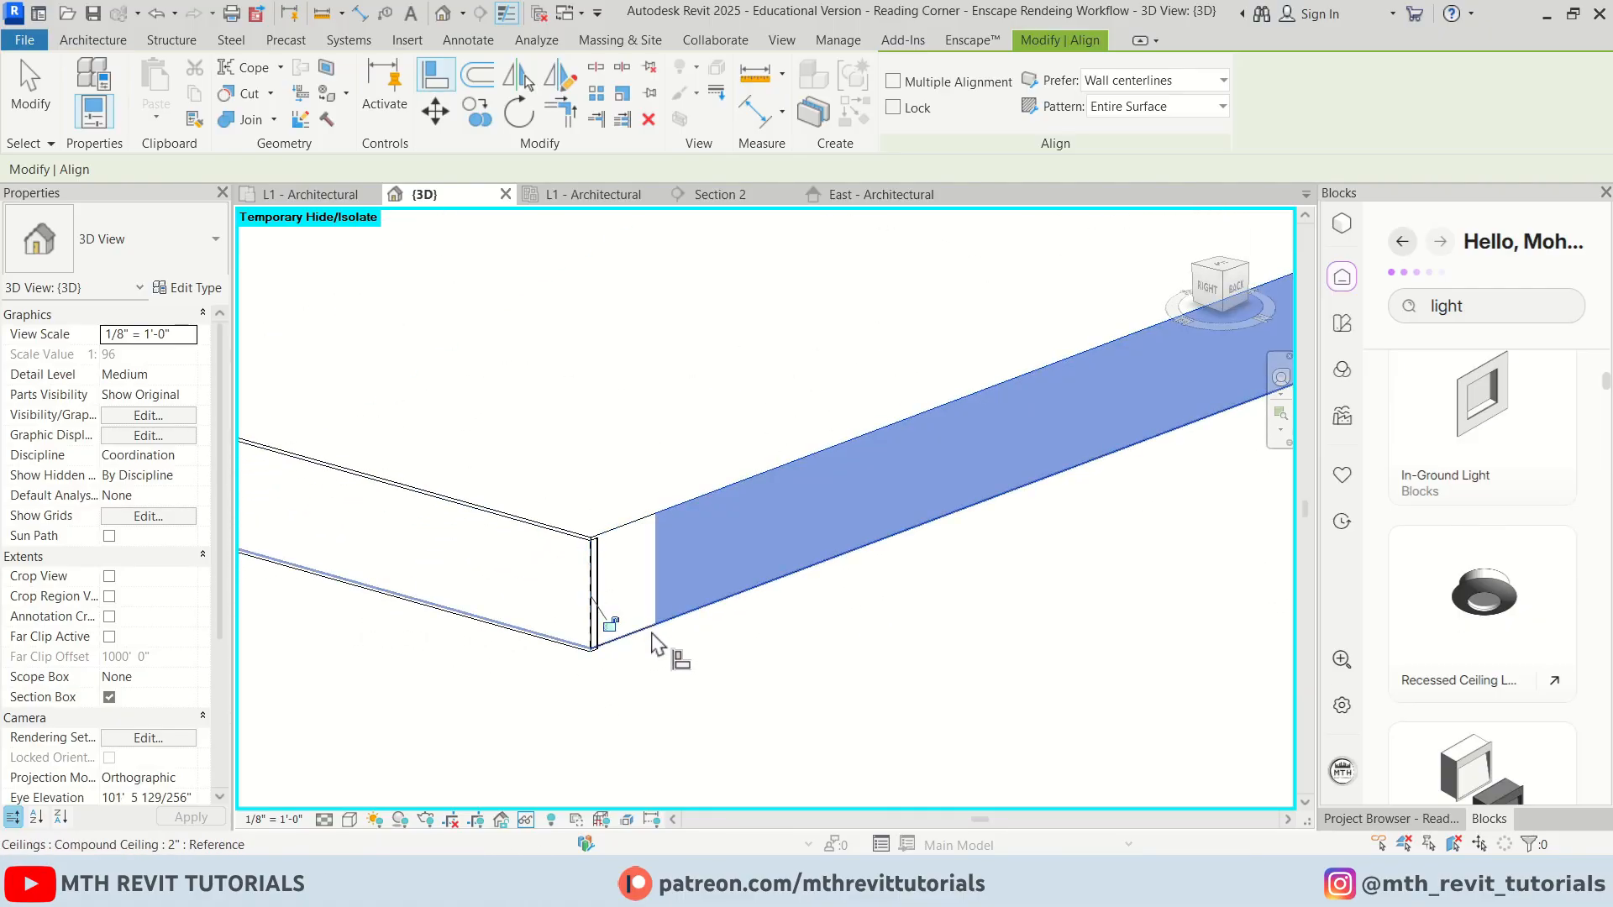
pyautogui.scroll(-3, 504, 621)
pyautogui.scroll(4, 673, 515)
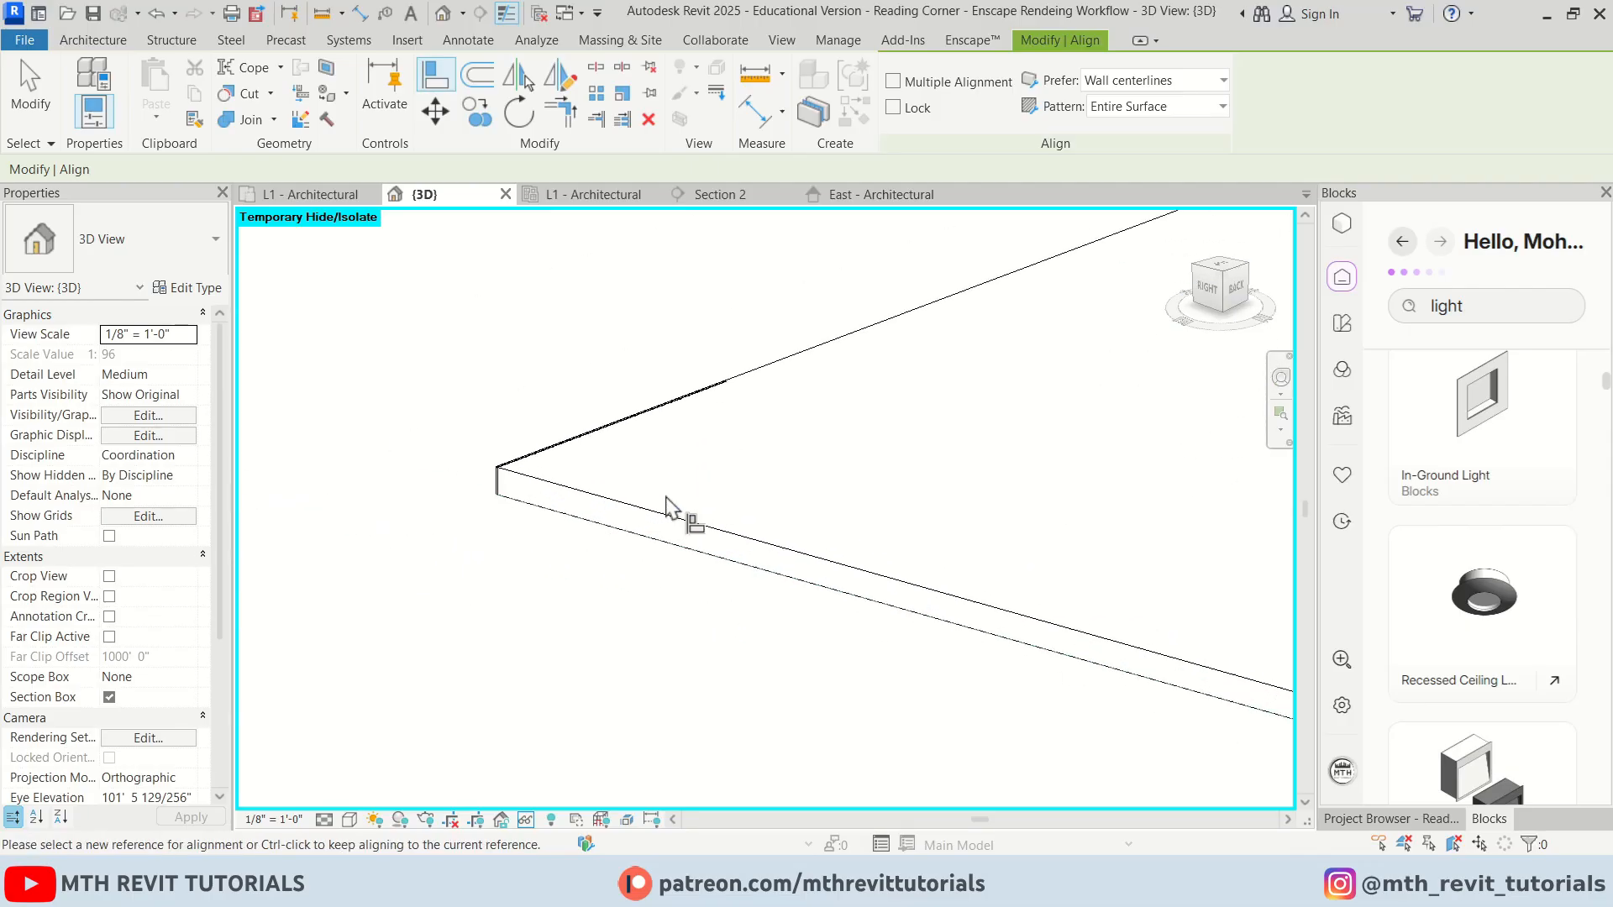
pyautogui.press('Escape')
pyautogui.press('Escape')
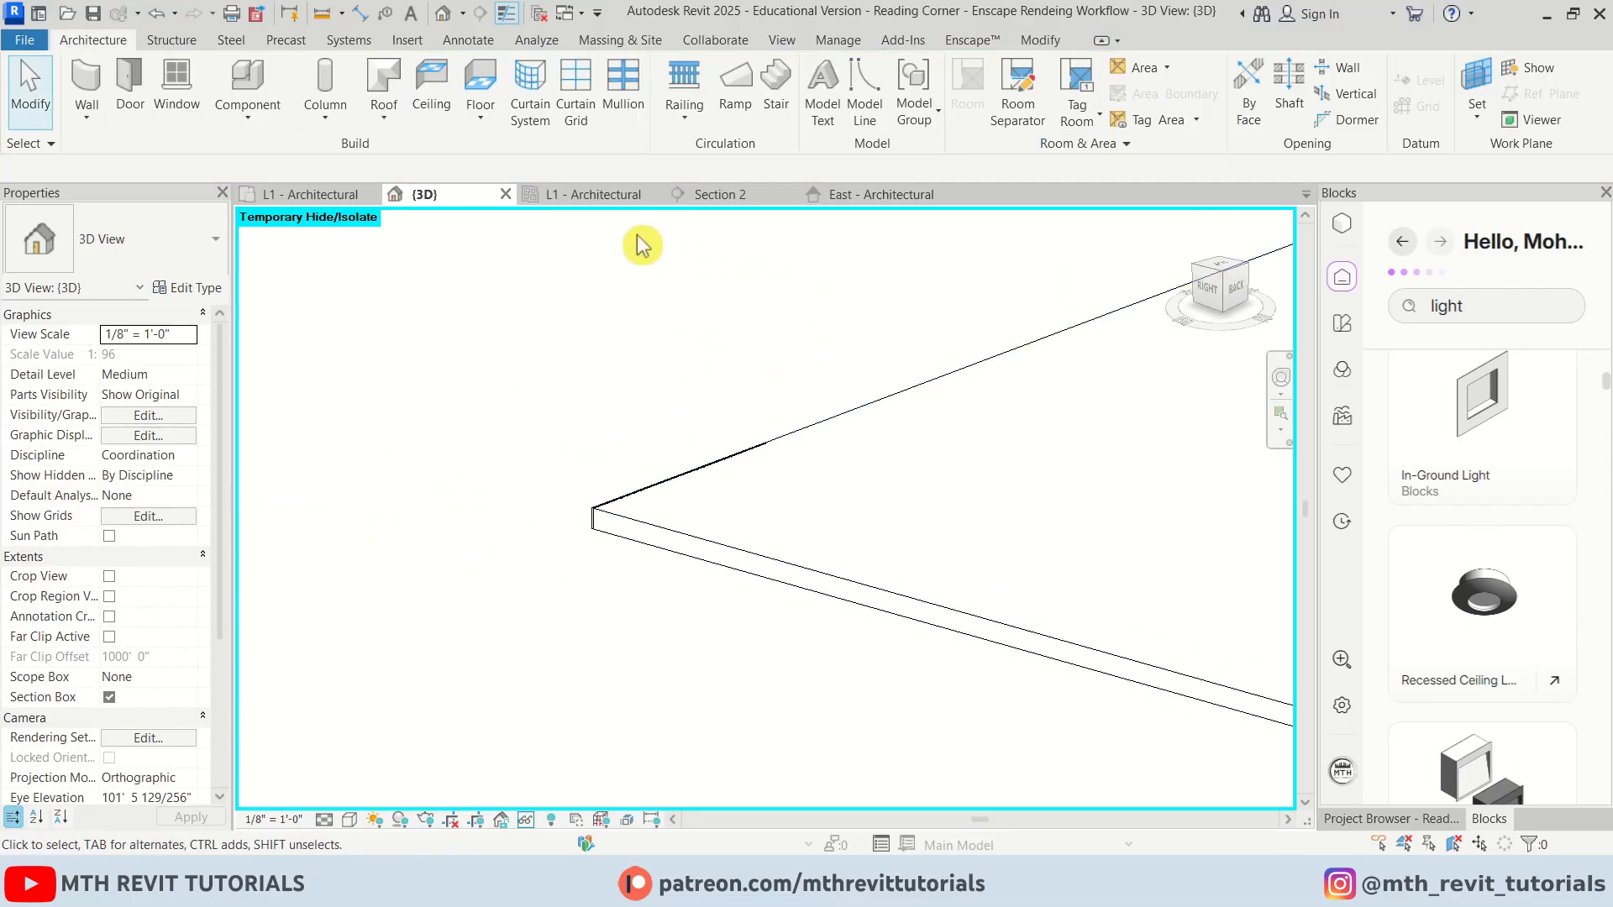
# Dimension the ceiling's width between the inner wall faces in the reflected ceiling plan
pyautogui.click(593, 201)
pyautogui.scroll(4, 706, 587)
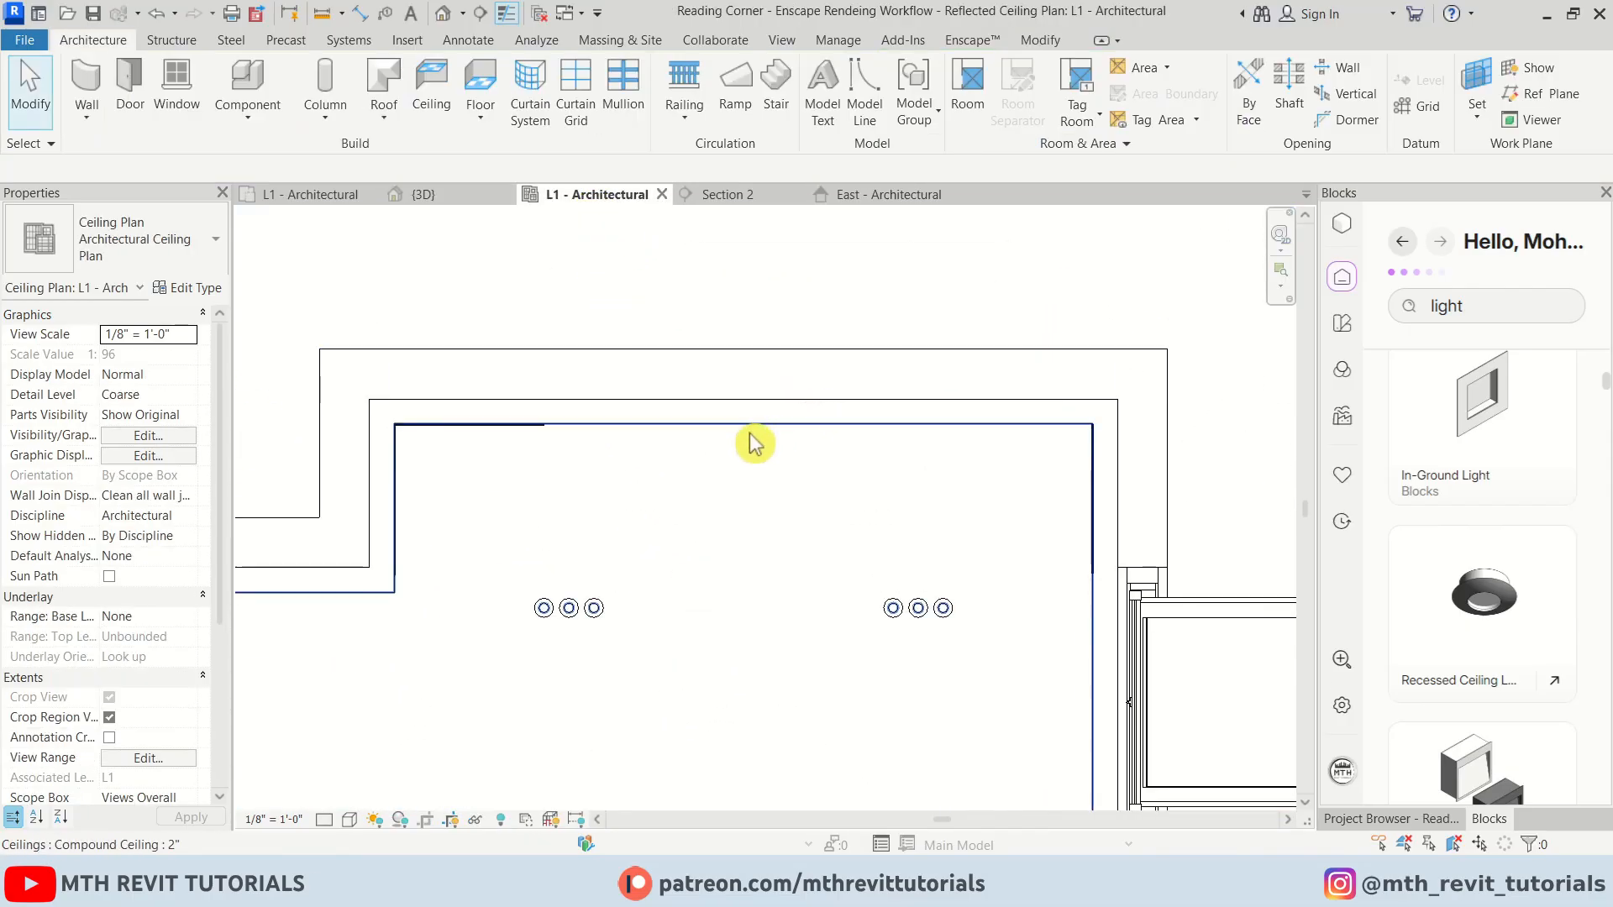
pyautogui.press('d')
pyautogui.press('i')
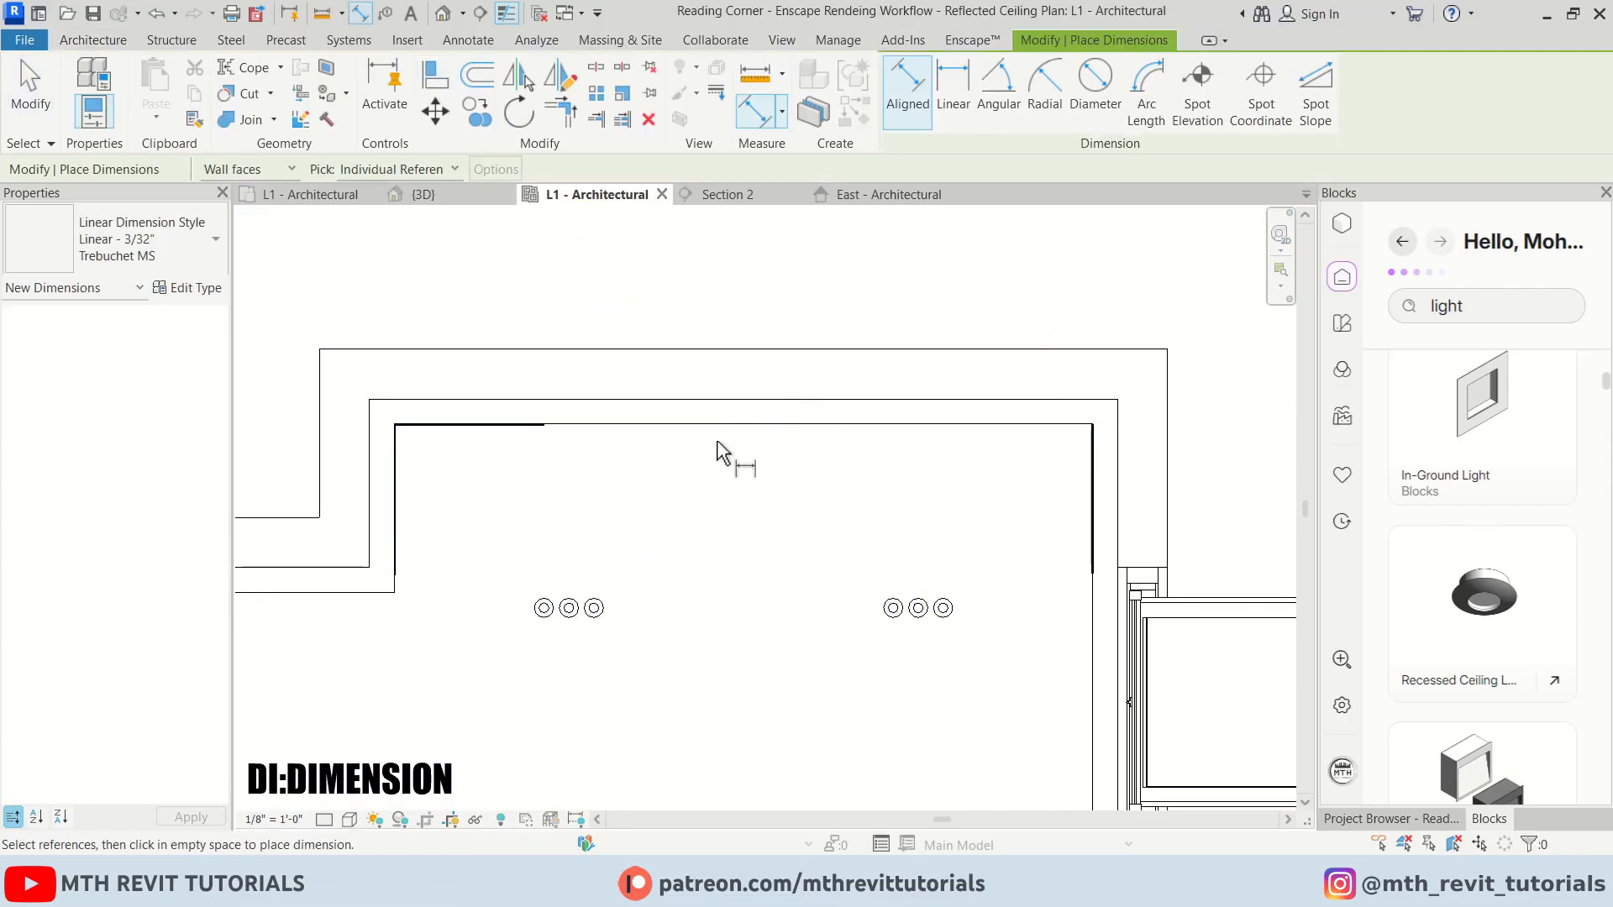
pyautogui.click(387, 602)
pyautogui.click(1090, 598)
pyautogui.click(899, 536)
pyautogui.press('Escape')
pyautogui.press('Escape')
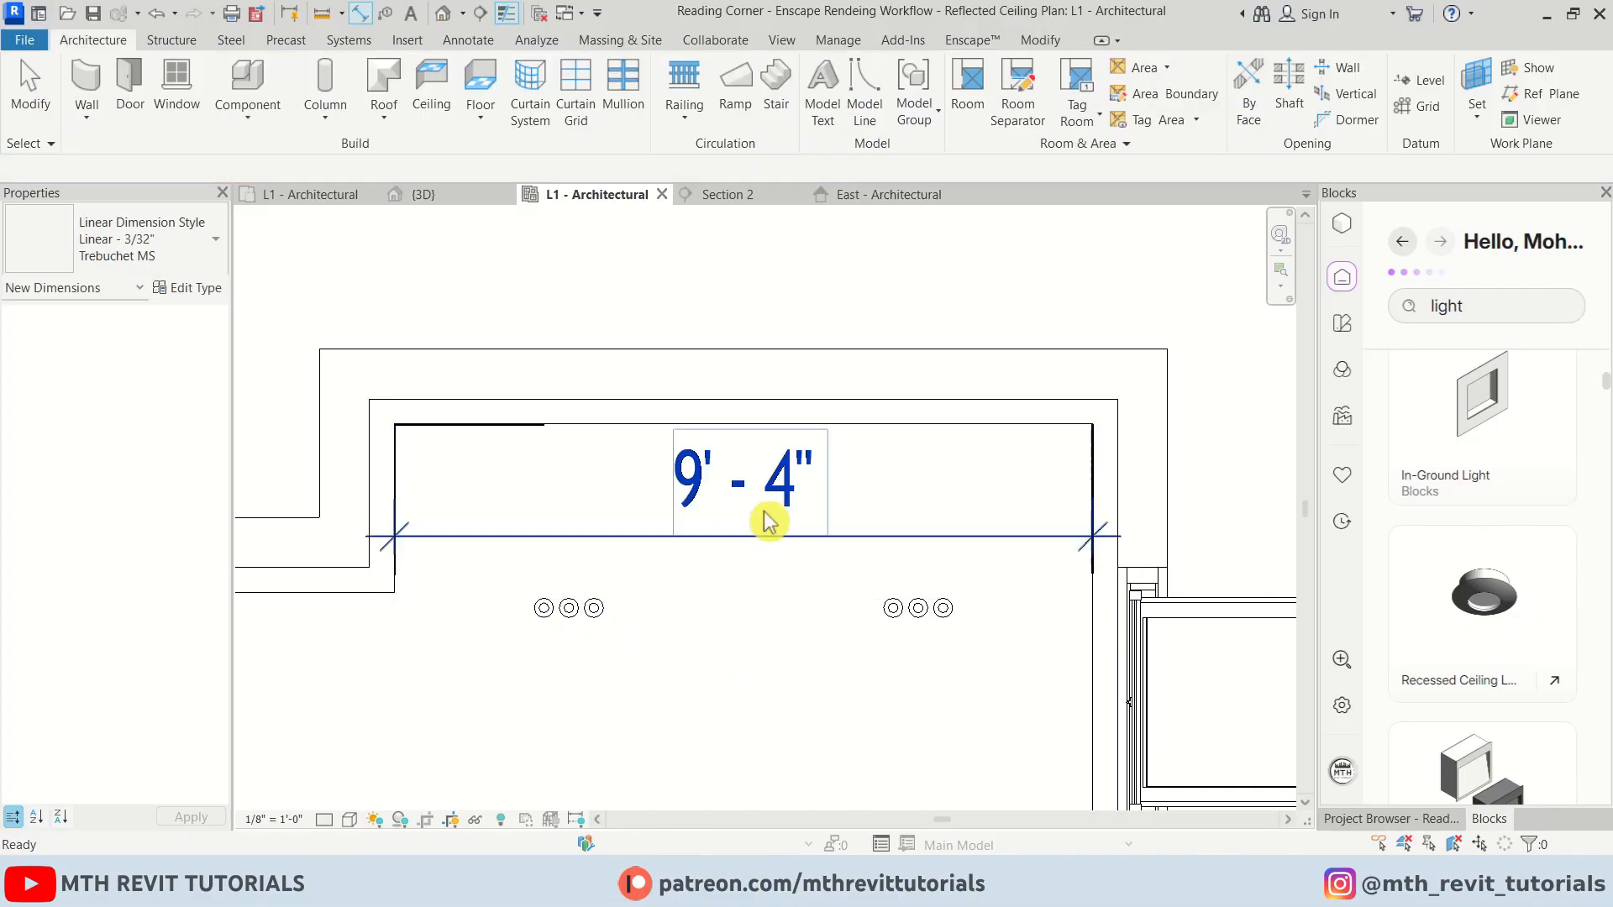
# Select the LED linear light to inspect its length against the dimension
pyautogui.click(488, 428)
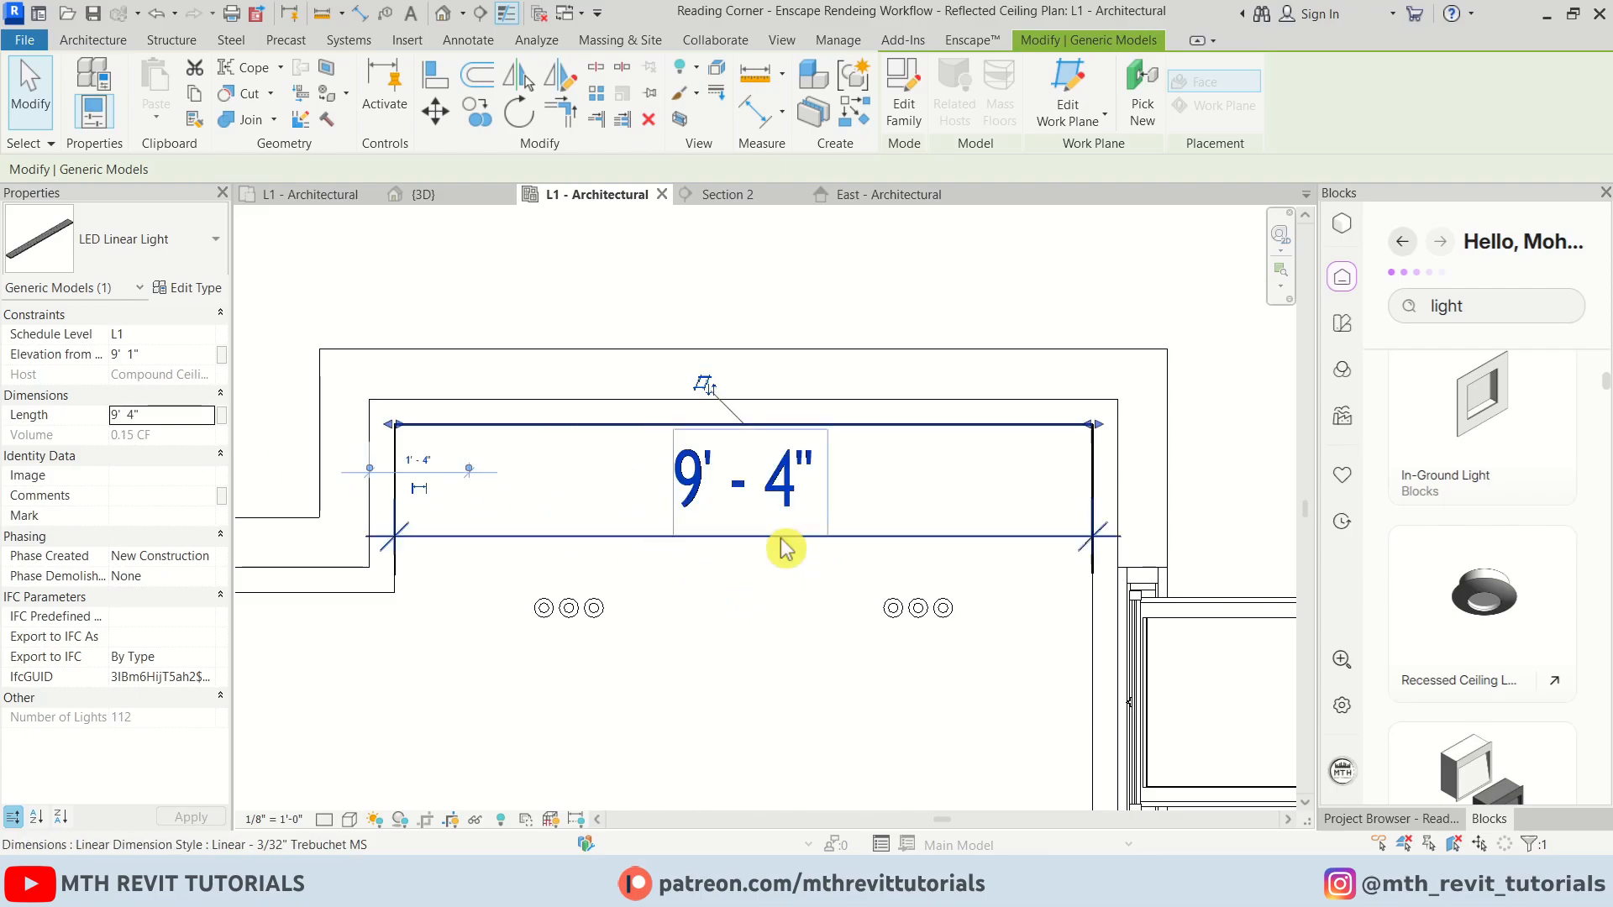
pyautogui.moveTo(1204, 513); pyautogui.dragTo(993, 470, button='middle')
pyautogui.scroll(1, 1000, 467)
pyautogui.press('Escape')
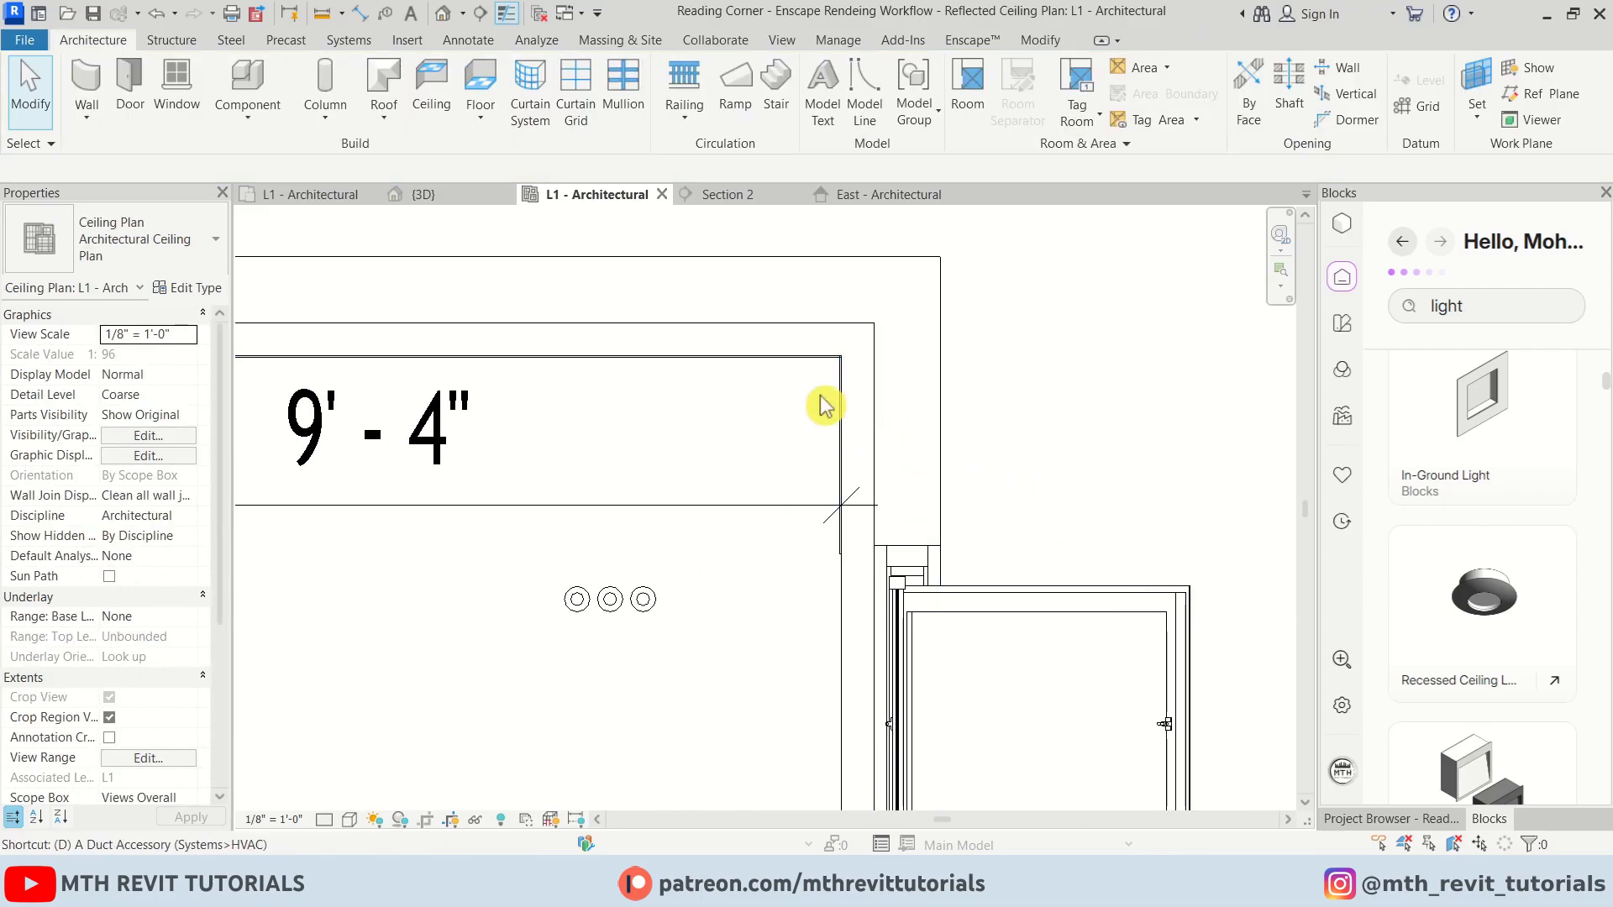
# Dimension the ceiling's vertical span between the inner wall faces beside the LED linear light
pyautogui.press('i')
pyautogui.scroll(2, 805, 376)
pyautogui.click(810, 346)
pyautogui.scroll(-4, 801, 382)
pyautogui.moveTo(835, 639); pyautogui.dragTo(835, 211, button='middle')
pyautogui.moveTo(843, 766); pyautogui.dragTo(844, 605, button='middle')
pyautogui.scroll(1, 736, 626)
pyautogui.click(661, 636)
pyautogui.click(798, 556)
pyautogui.scroll(-2, 795, 555)
pyautogui.moveTo(788, 225); pyautogui.dragTo(790, 571, button='middle')
pyautogui.scroll(2, 778, 558)
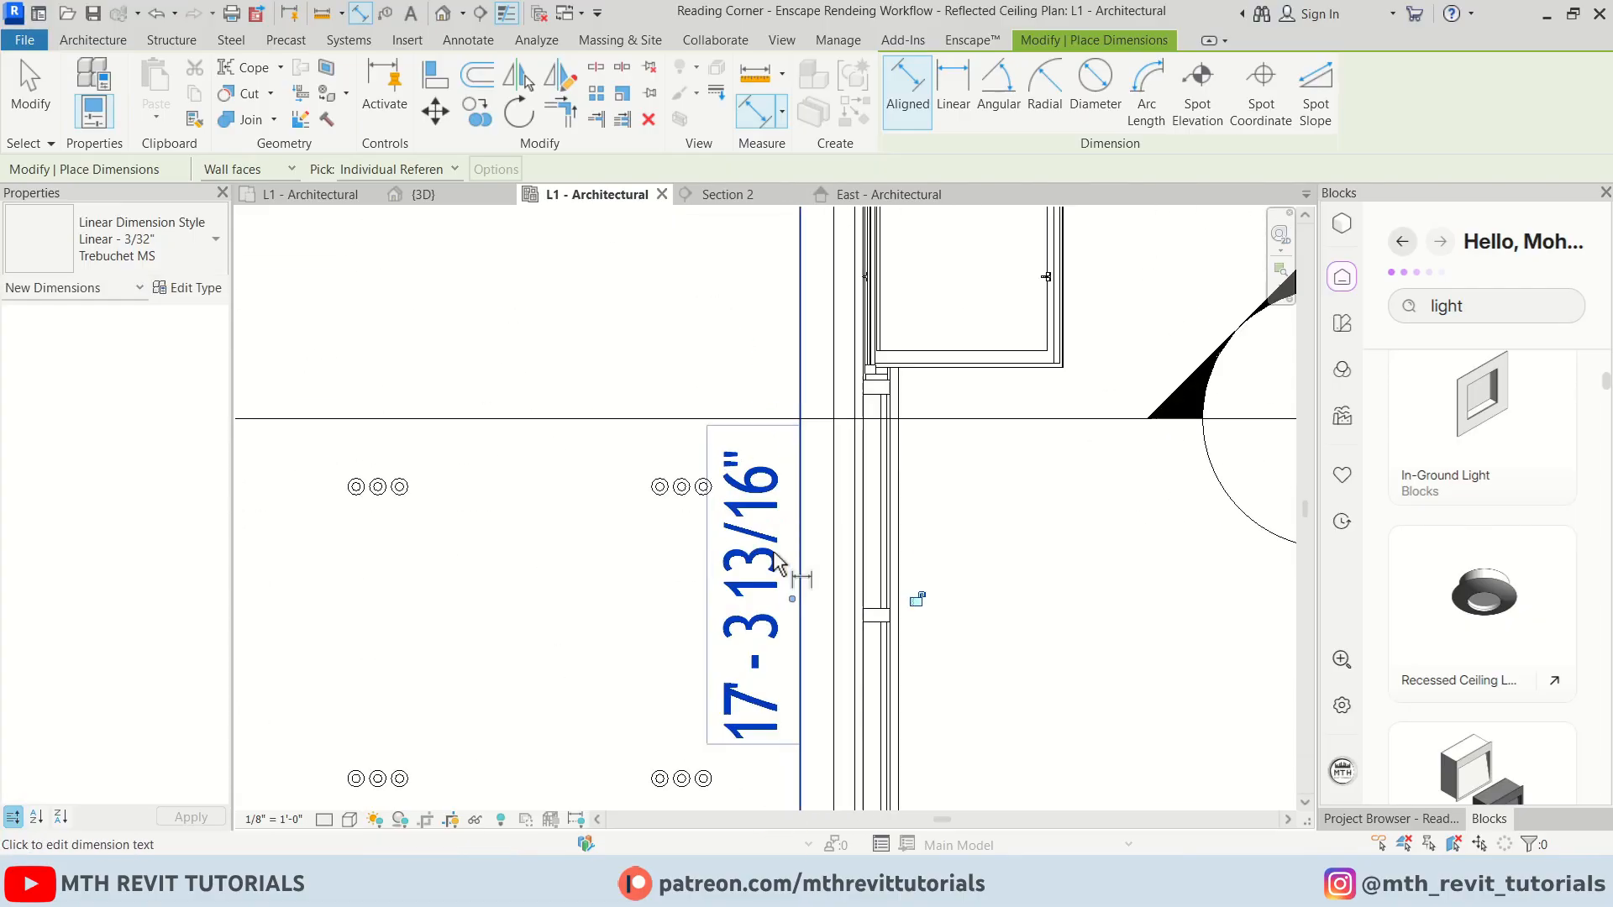
pyautogui.moveTo(800, 485); pyautogui.dragTo(808, 545, button='middle')
pyautogui.scroll(-2, 806, 547)
pyautogui.press('Escape')
pyautogui.press('Escape')
# Set the LED linear light's length to 17' - 3 13/16" to match the dimension
pyautogui.click(767, 569)
pyautogui.click(767, 569)
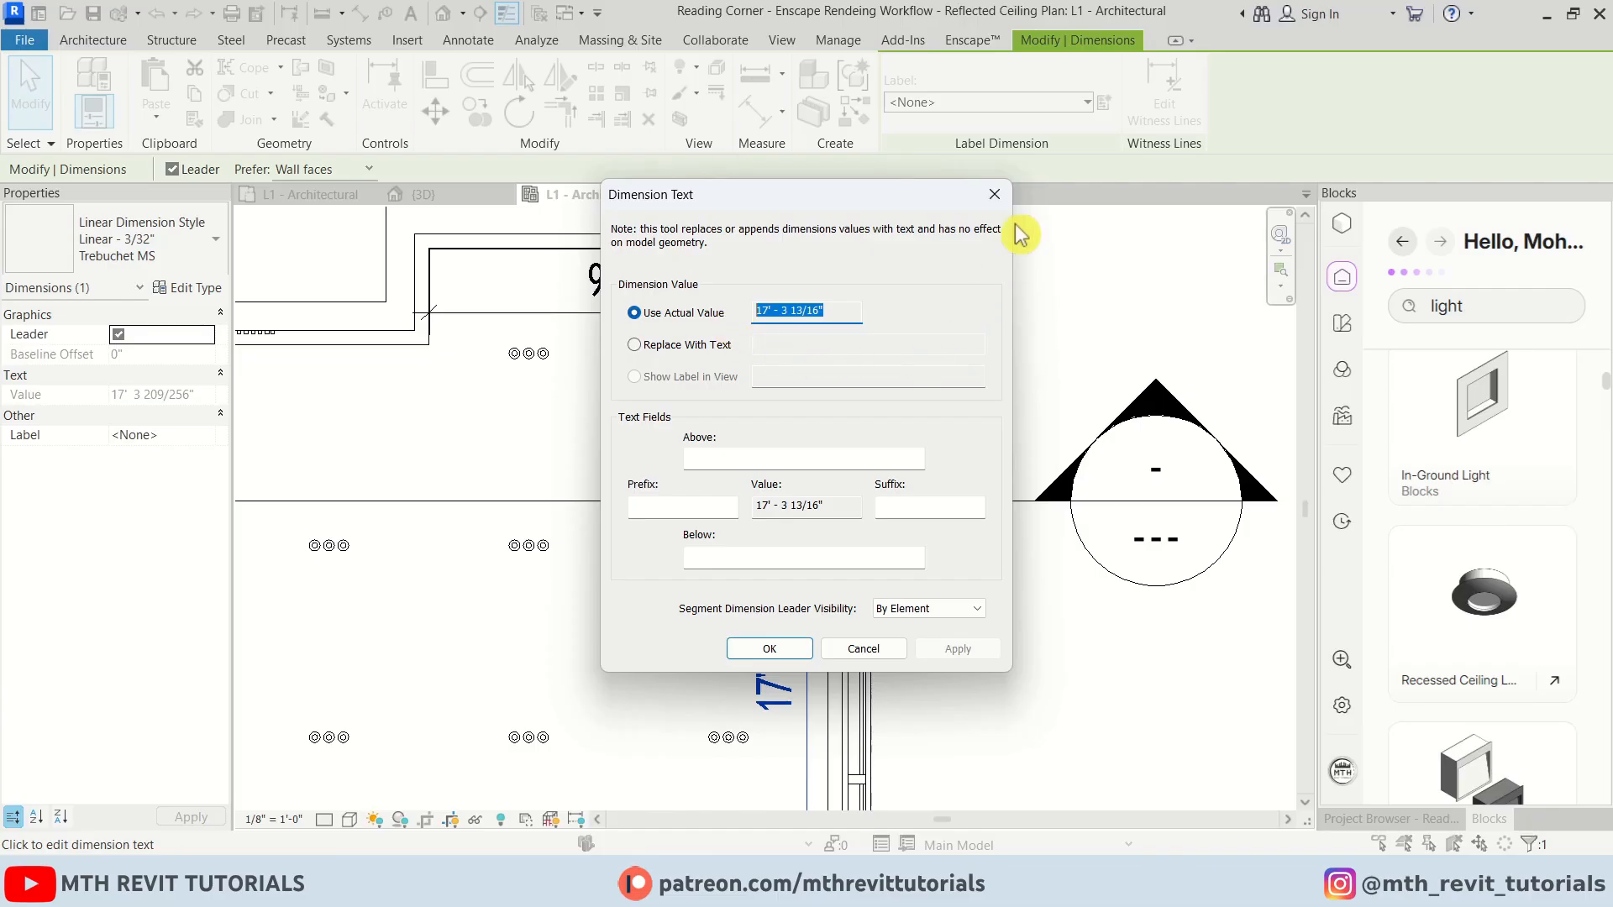
pyautogui.click(994, 194)
pyautogui.scroll(3, 823, 244)
pyautogui.click(798, 288)
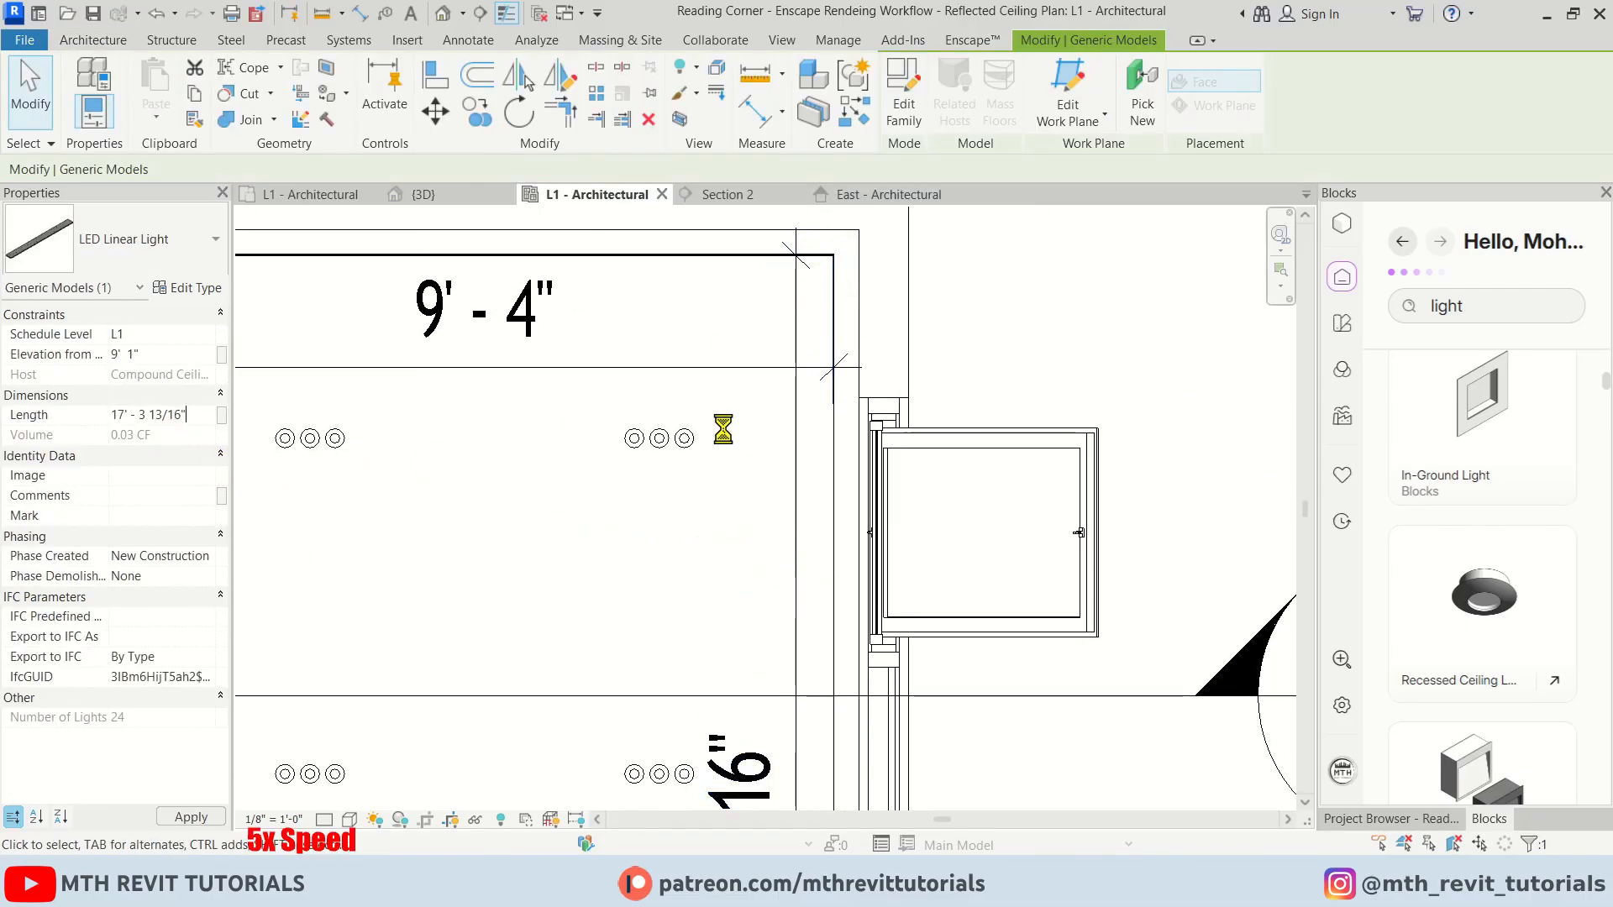
pyautogui.scroll(-3, 723, 429)
pyautogui.moveTo(777, 747); pyautogui.dragTo(875, 454, button='middle')
pyautogui.scroll(7, 877, 731)
pyautogui.press('Escape')
# Dimension the ceiling's horizontal span between the inner wall faces along its lower edge
pyautogui.press('d')
pyautogui.press('i')
pyautogui.click(863, 598)
pyautogui.scroll(-6, 899, 613)
pyautogui.moveTo(378, 620); pyautogui.dragTo(945, 634, button='middle')
pyautogui.scroll(4, 666, 588)
pyautogui.click(662, 568)
pyautogui.scroll(-6, 606, 567)
pyautogui.moveTo(908, 538); pyautogui.dragTo(548, 542, button='middle')
pyautogui.click(891, 532)
pyautogui.press('Escape')
pyautogui.press('Escape')
pyautogui.scroll(3, 721, 541)
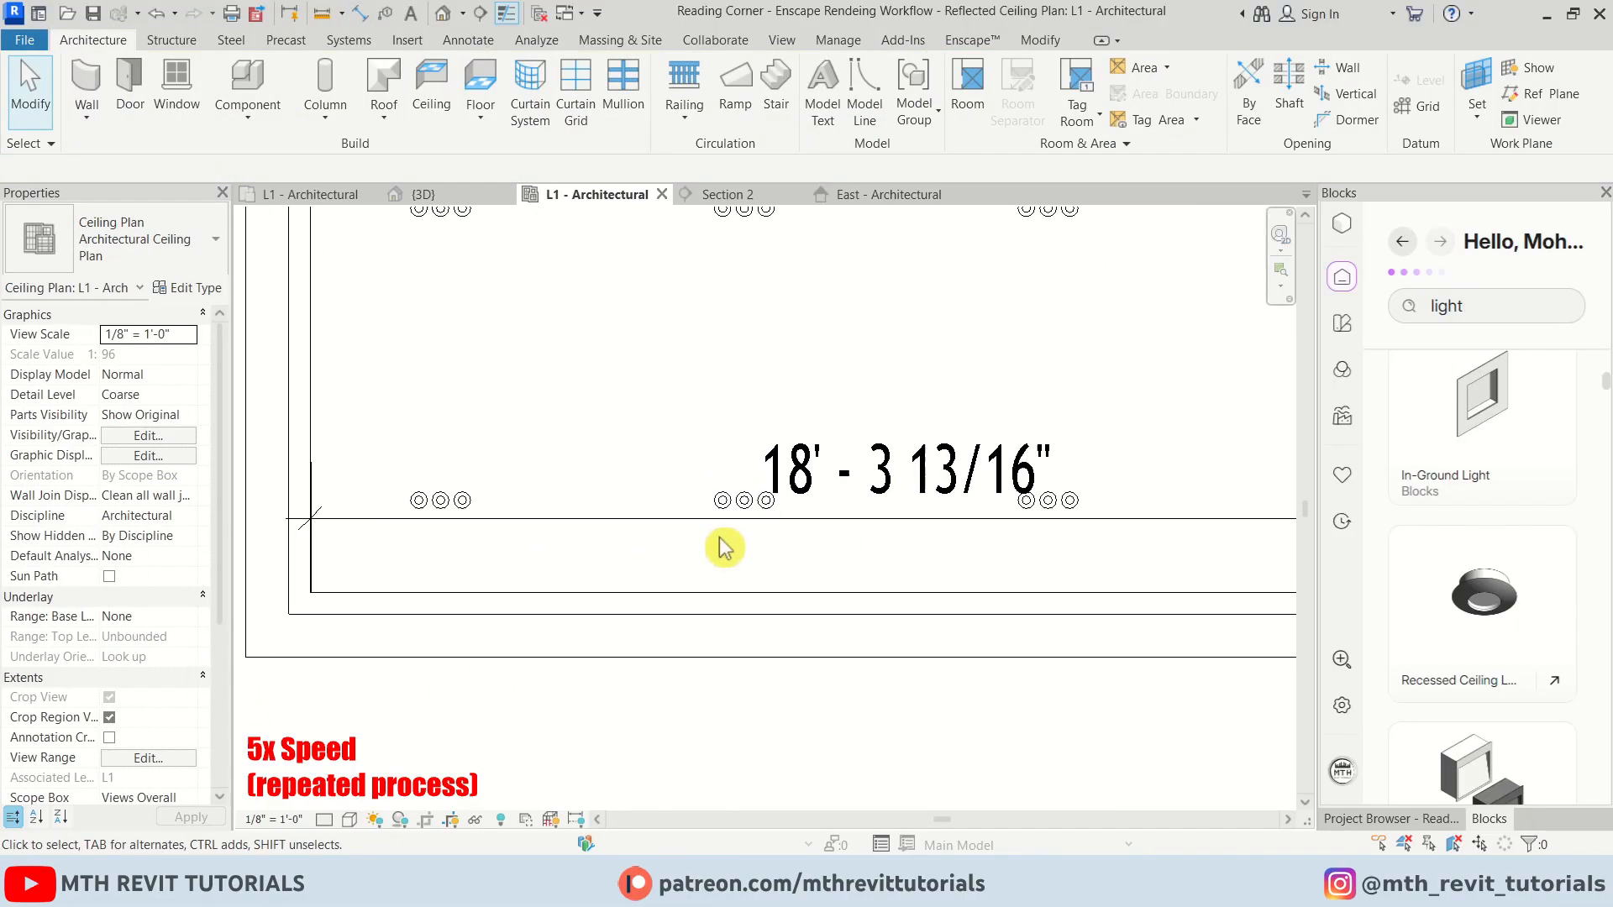
# Copy the 18' - 3 13/16" dimension value and paste it as the lower LED linear light's length
pyautogui.doubleClick(804, 472)
pyautogui.hotkey('ctrl', 'c')
pyautogui.press('Escape')
pyautogui.press('Escape')
pyautogui.scroll(-1, 840, 471)
pyautogui.moveTo(966, 505); pyautogui.dragTo(697, 511, button='middle')
pyautogui.click(1094, 581)
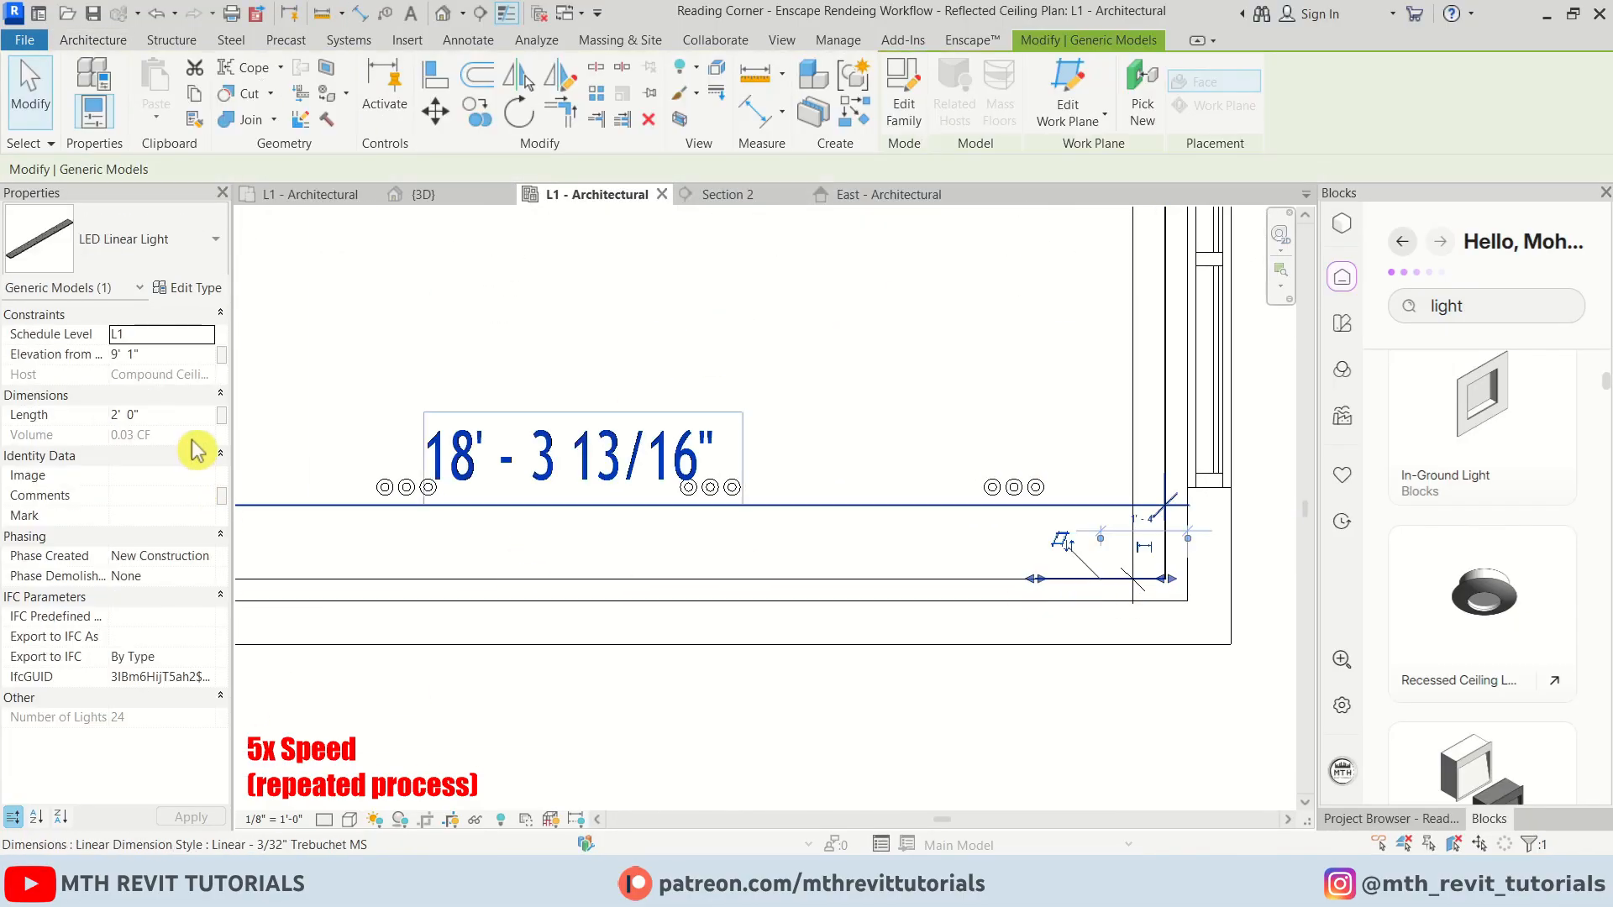
pyautogui.click(187, 415)
pyautogui.hotkey('ctrl', 'v')
pyautogui.click(597, 726)
# Dimension the ceiling's vertical span between the inner wall faces on the opposite side
pyautogui.scroll(-3, 603, 735)
pyautogui.moveTo(421, 697); pyautogui.dragTo(873, 731, button='middle')
pyautogui.scroll(6, 651, 684)
pyautogui.press('d')
pyautogui.press('i')
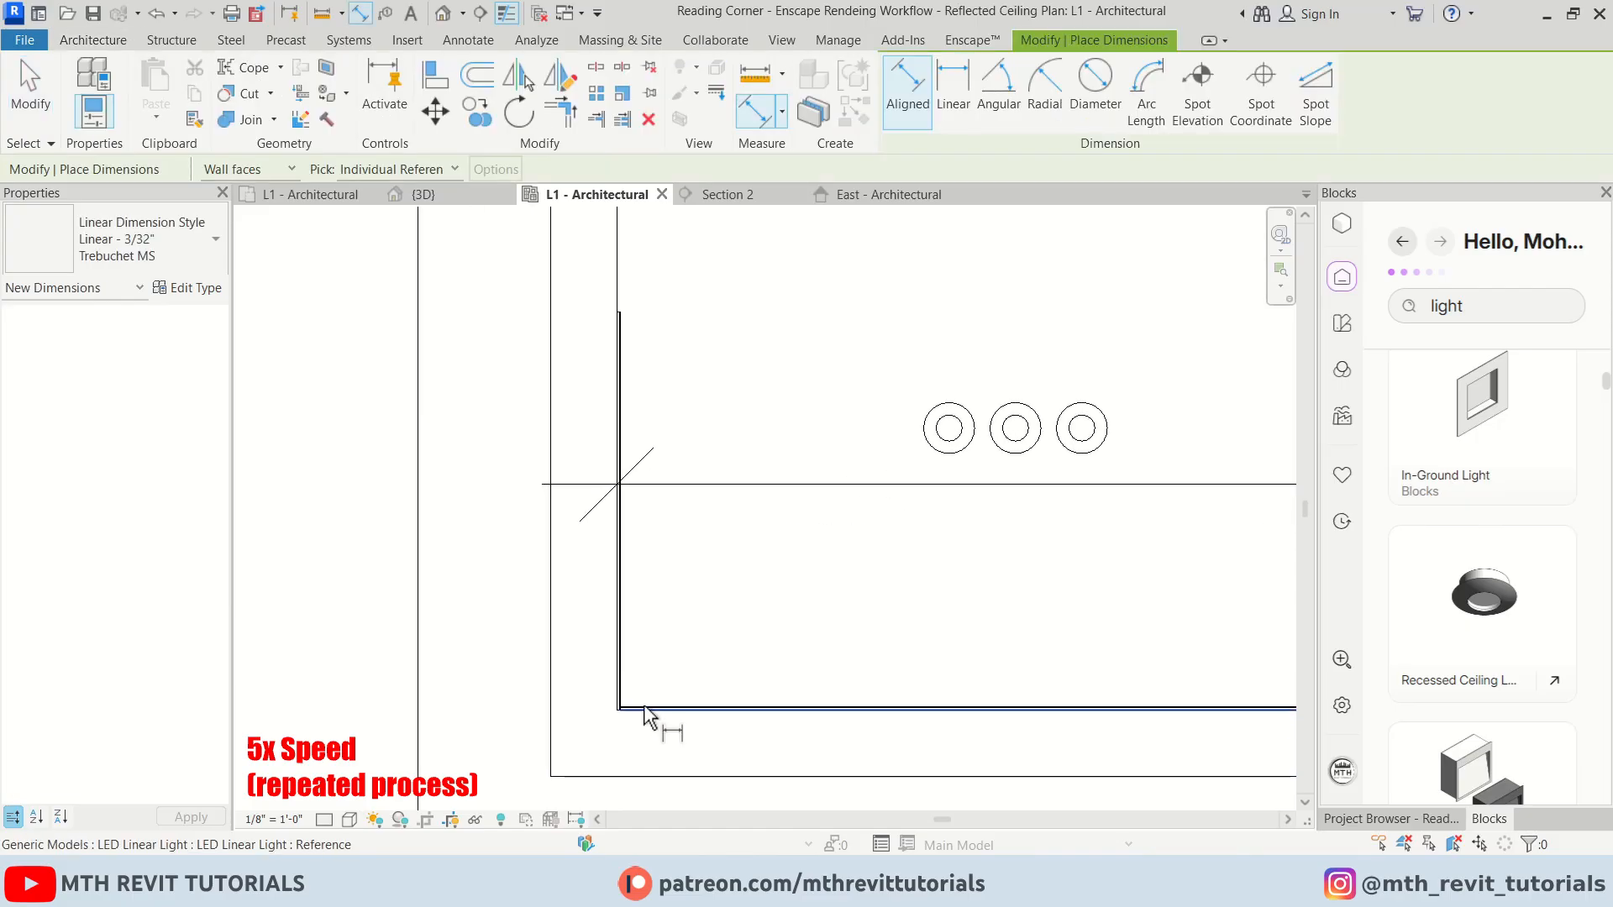
pyautogui.click(644, 709)
pyautogui.scroll(-5, 644, 710)
pyautogui.moveTo(681, 294); pyautogui.dragTo(702, 588, button='middle')
pyautogui.click(804, 385)
pyautogui.click(806, 471)
pyautogui.press('Escape')
pyautogui.press('Escape')
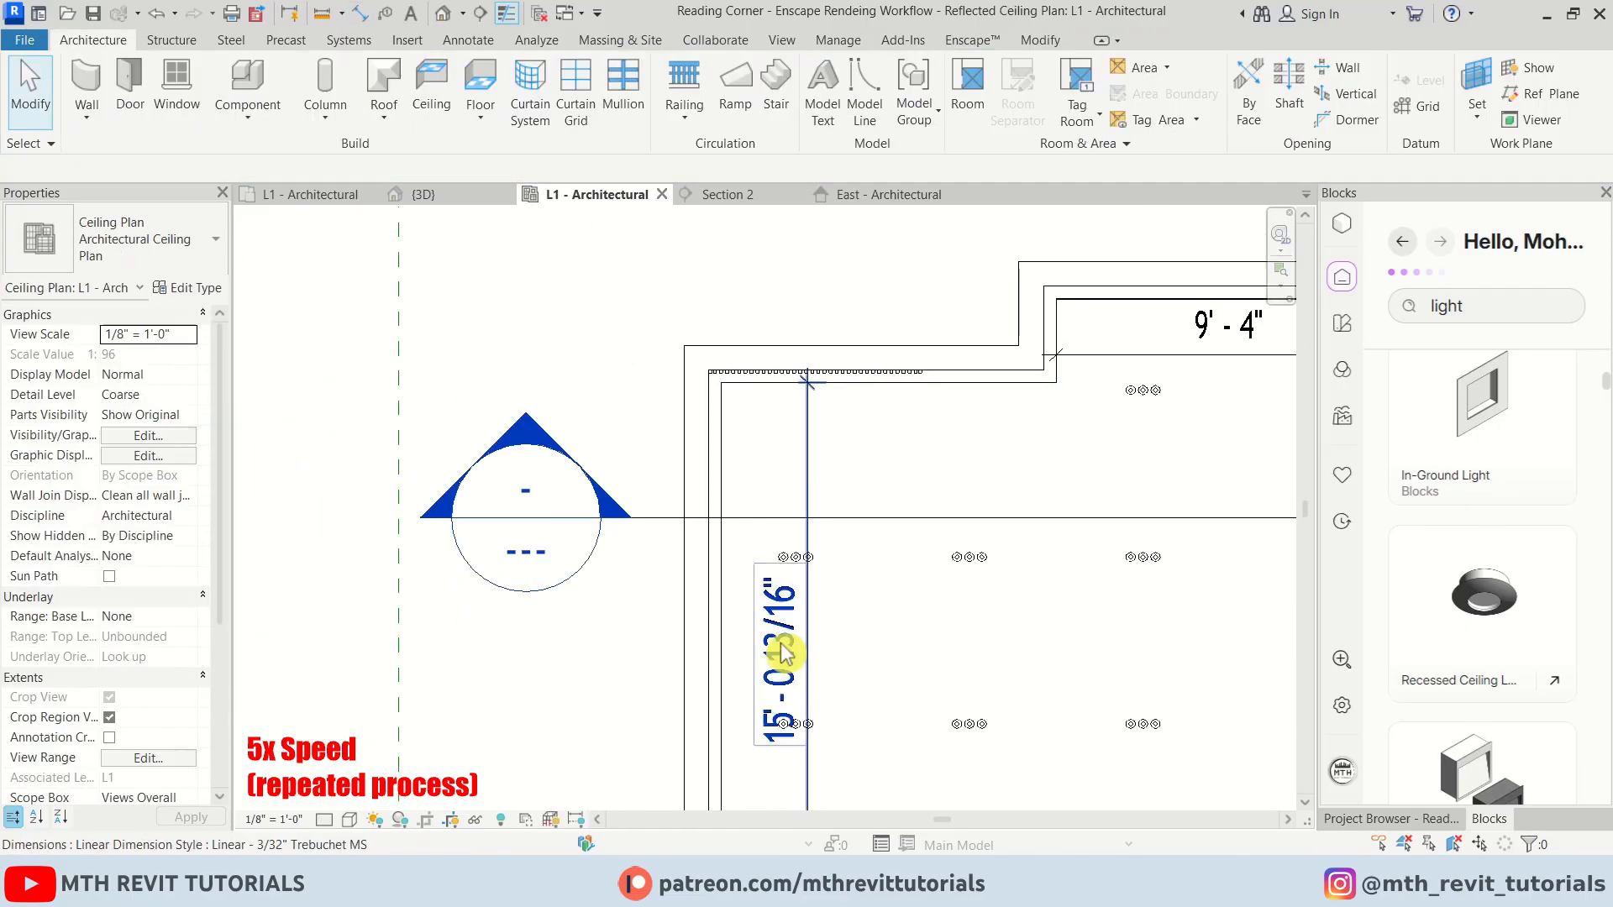
# Copy the 15' - 0 13/16" dimension value and select the LED linear light along that side
pyautogui.doubleClick(784, 653)
pyautogui.moveTo(830, 310); pyautogui.dragTo(703, 313)
pyautogui.hotkey('ctrl', 'c')
pyautogui.press('Escape')
pyautogui.press('Escape')
pyautogui.moveTo(777, 752); pyautogui.dragTo(695, 664, button='middle')
pyautogui.click(766, 327)
pyautogui.click(763, 327)
pyautogui.click(591, 491)
# Dimension the short ceiling segment's width between the inner wall faces near the upper notch
pyautogui.scroll(-5, 592, 492)
pyautogui.scroll(3, 915, 609)
pyautogui.press('d')
pyautogui.press('i')
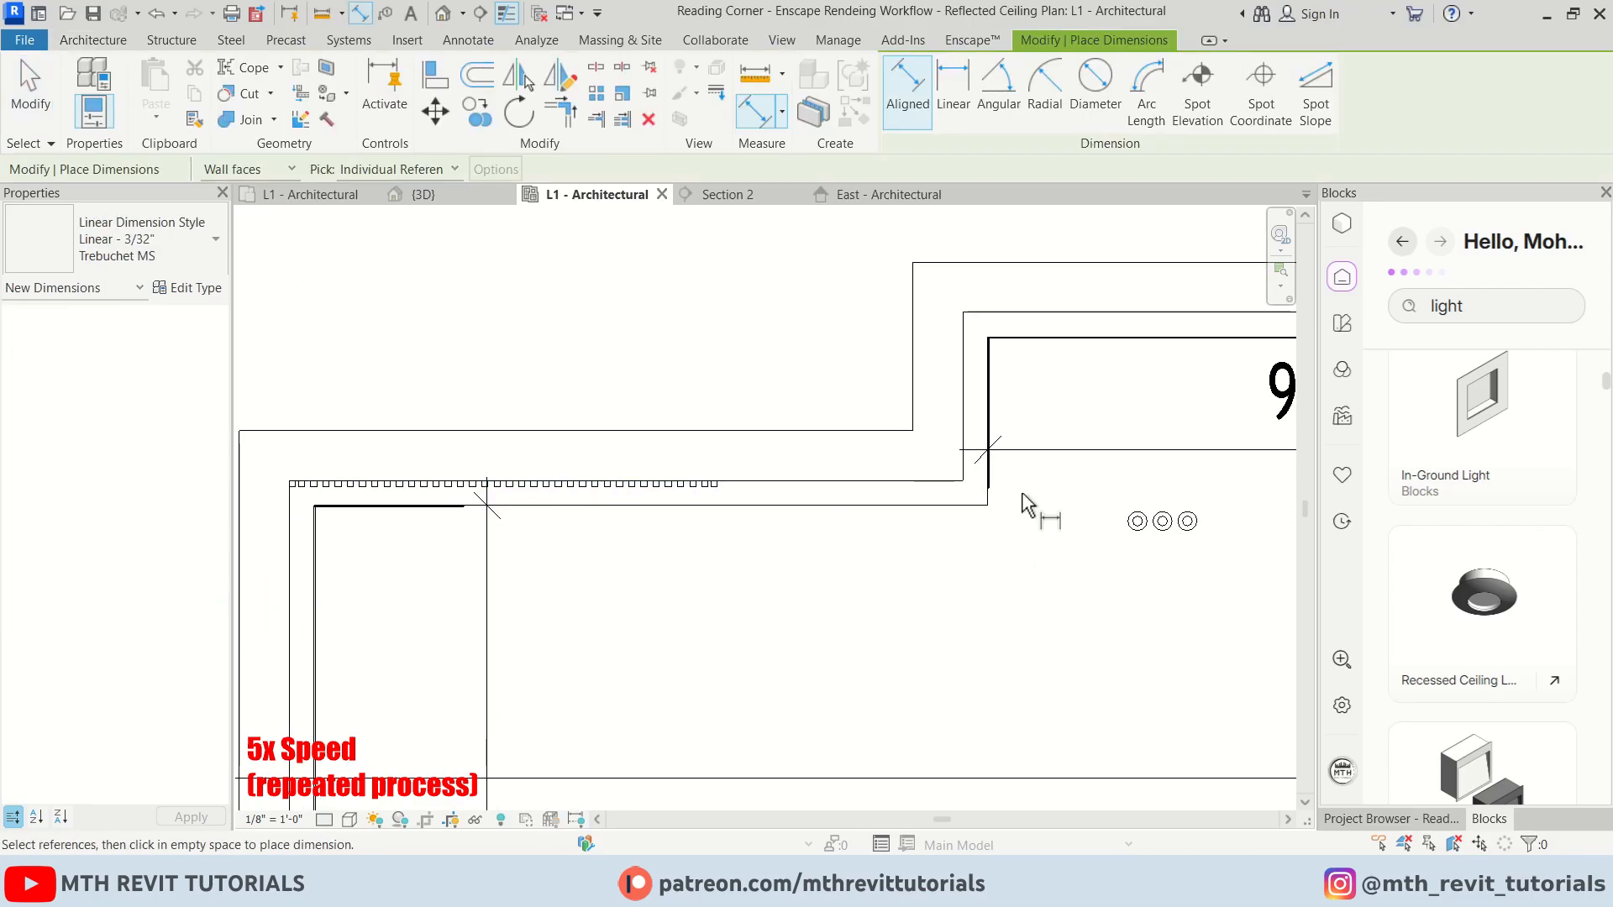
pyautogui.click(990, 476)
pyautogui.scroll(2, 291, 528)
pyautogui.click(324, 537)
pyautogui.click(669, 653)
# Copy the 9' - 0 1/16" value and fit the short LED linear light along the upper ceiling edge
pyautogui.click(722, 584)
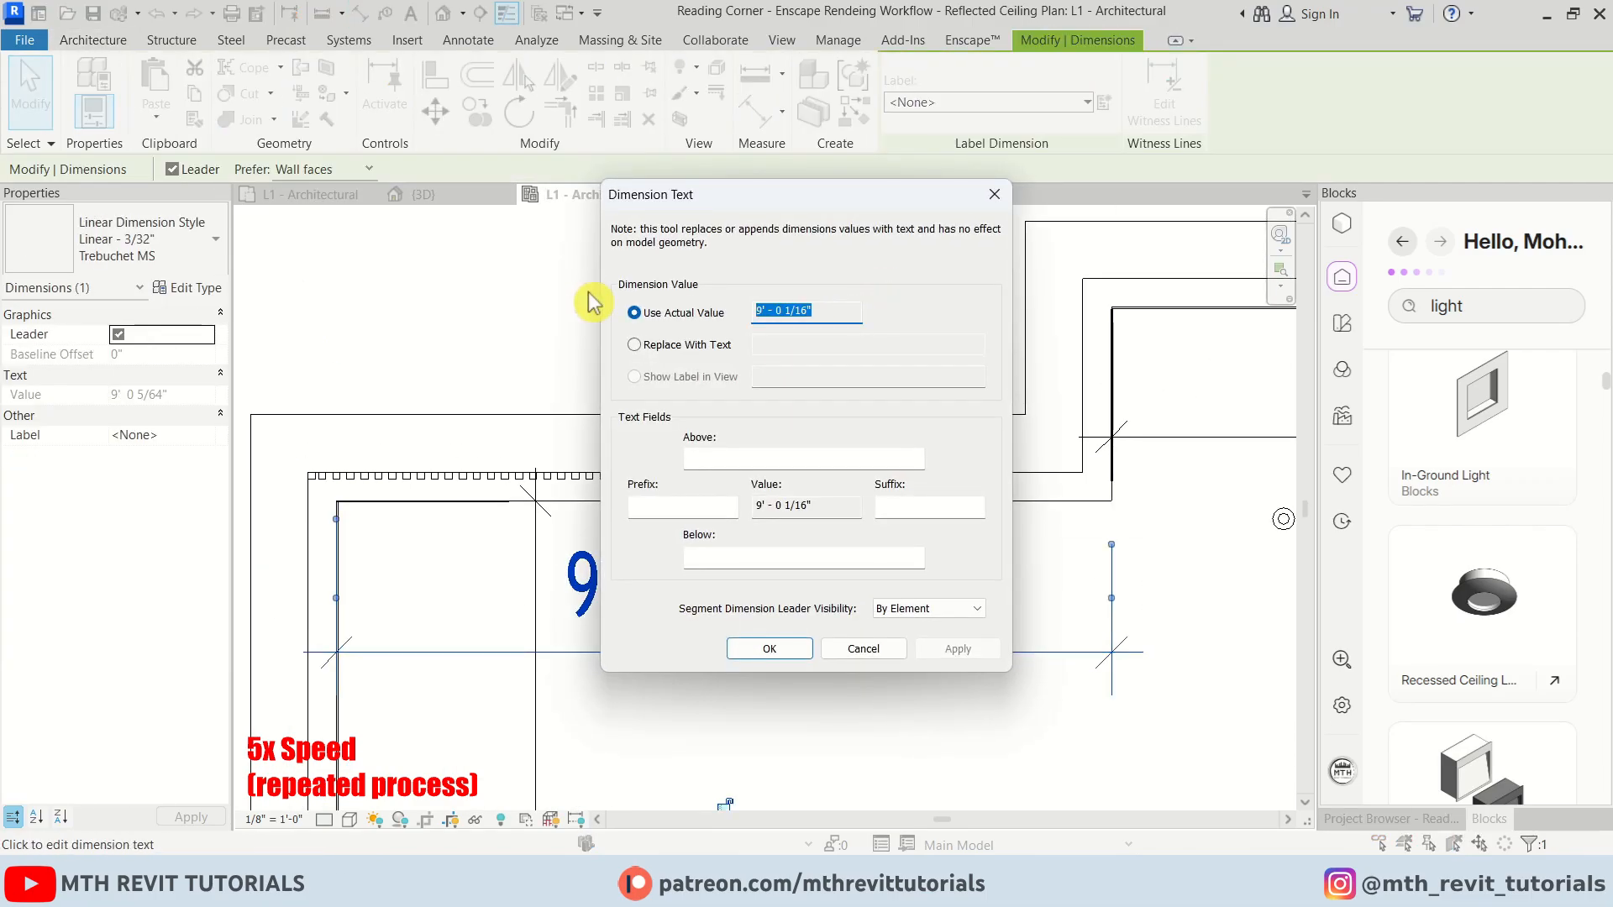
pyautogui.press('Escape')
pyautogui.press('Escape')
pyautogui.click(472, 502)
pyautogui.click(554, 523)
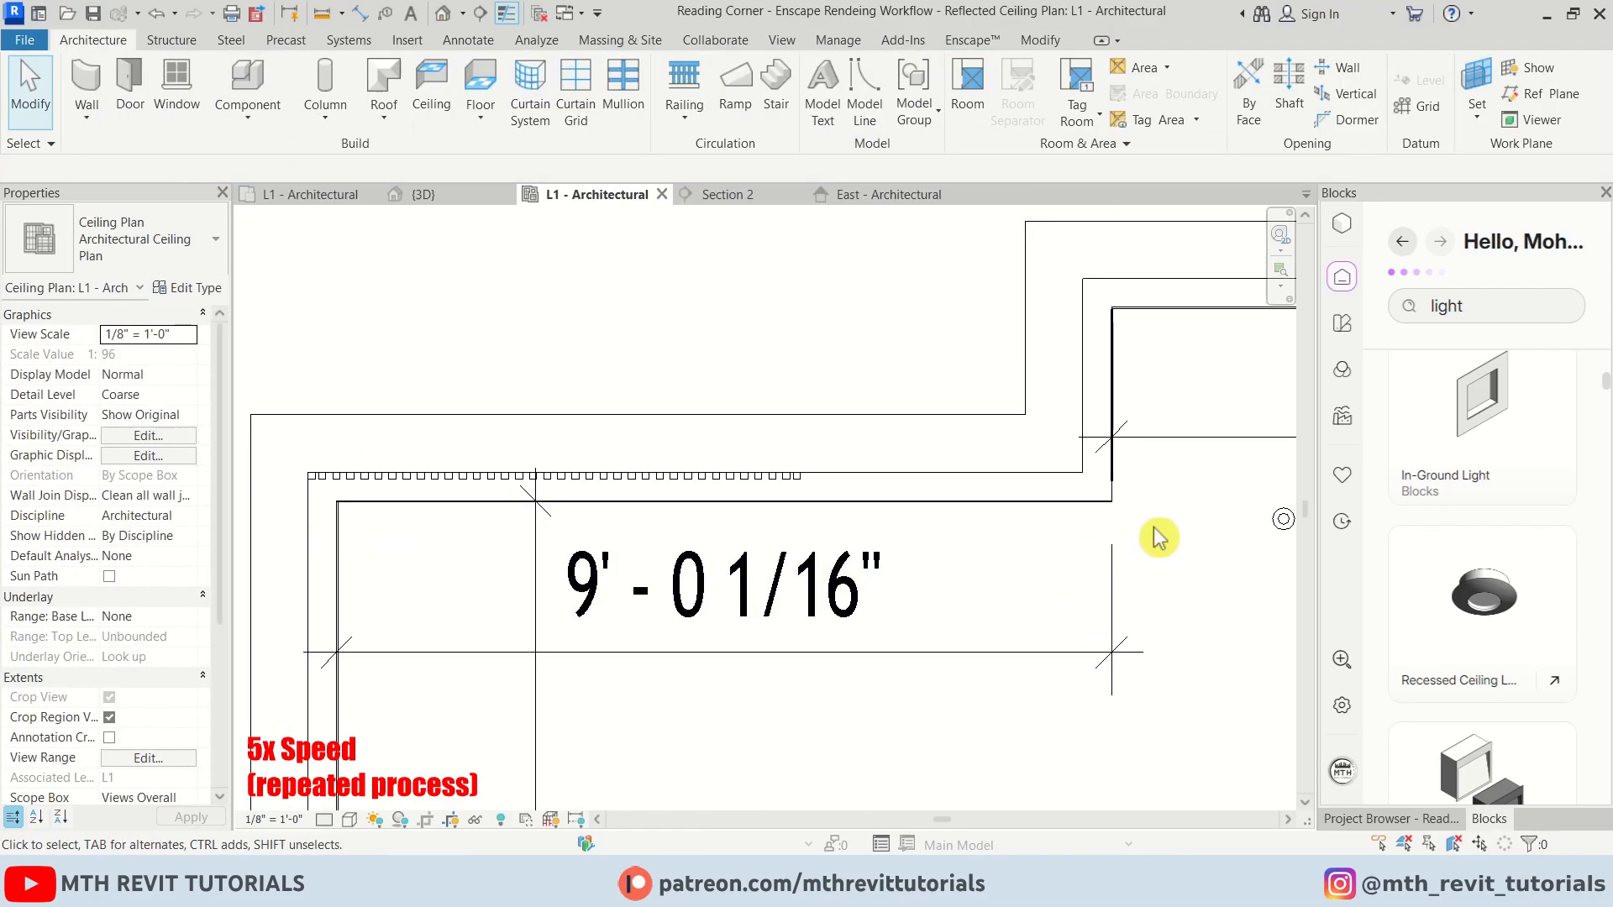
pyautogui.scroll(5, 1134, 458)
pyautogui.click(1074, 498)
pyautogui.scroll(2, 1095, 541)
pyautogui.moveTo(1063, 514); pyautogui.dragTo(1063, 587)
pyautogui.click(1146, 590)
pyautogui.scroll(-4, 804, 603)
pyautogui.scroll(-4, 753, 464)
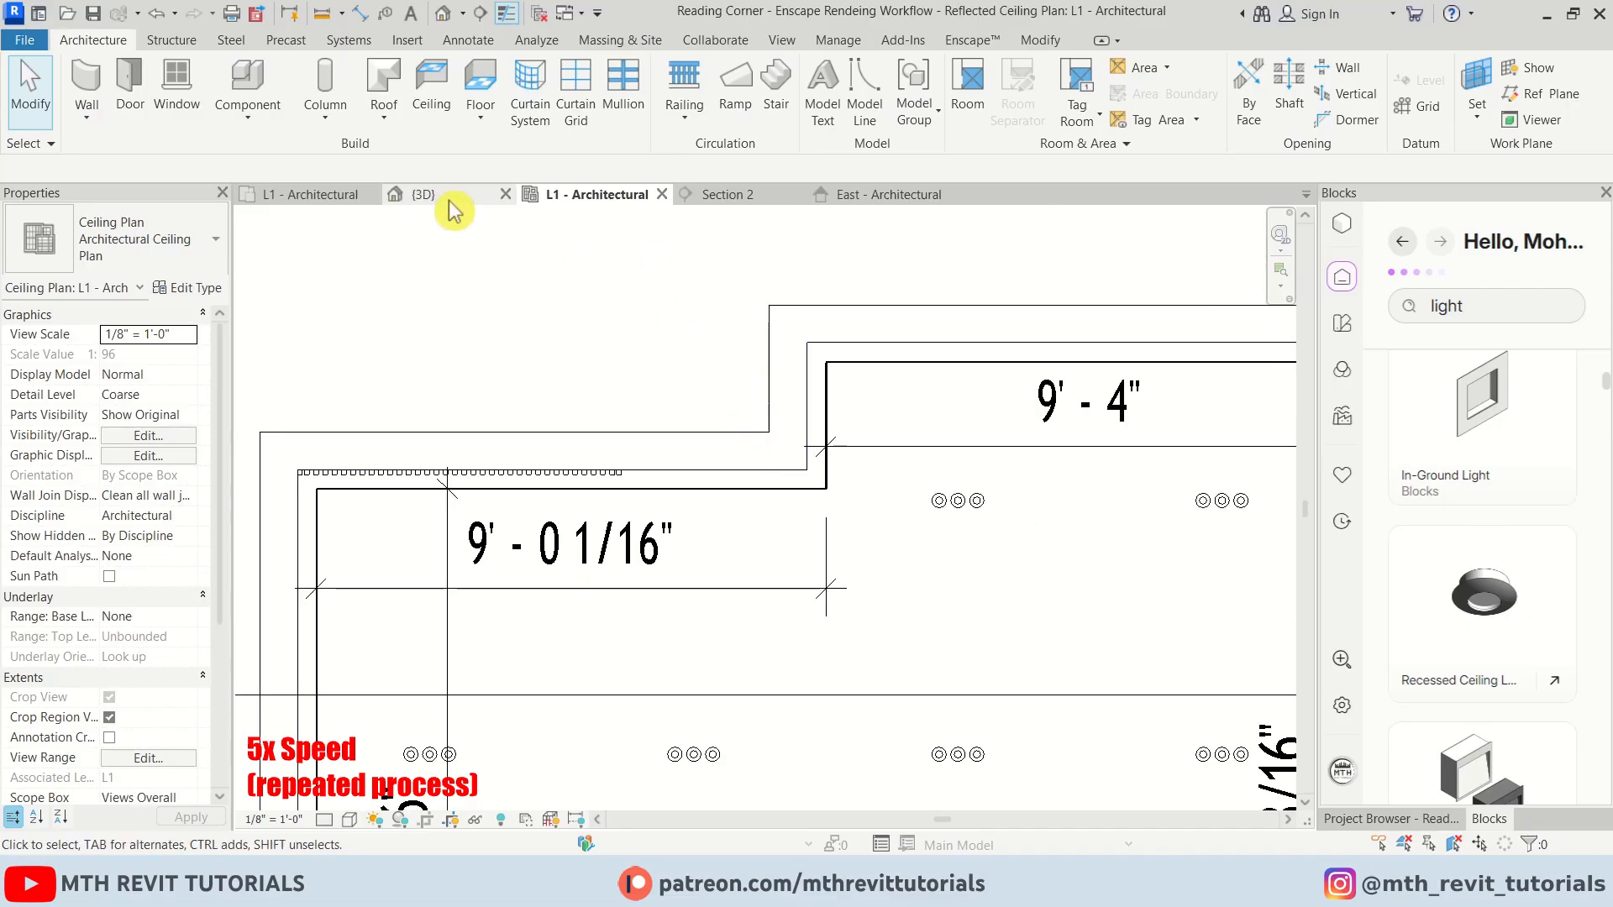
# In the 3D view, reset the temporary hide/isolate and turn off the section box
pyautogui.click(448, 195)
pyautogui.scroll(-3, 457, 406)
pyautogui.keyDown('shift'); pyautogui.moveTo(471, 412); pyautogui.dragTo(955, 711, button='middle'); pyautogui.keyUp('shift')
pyautogui.scroll(2, 739, 733)
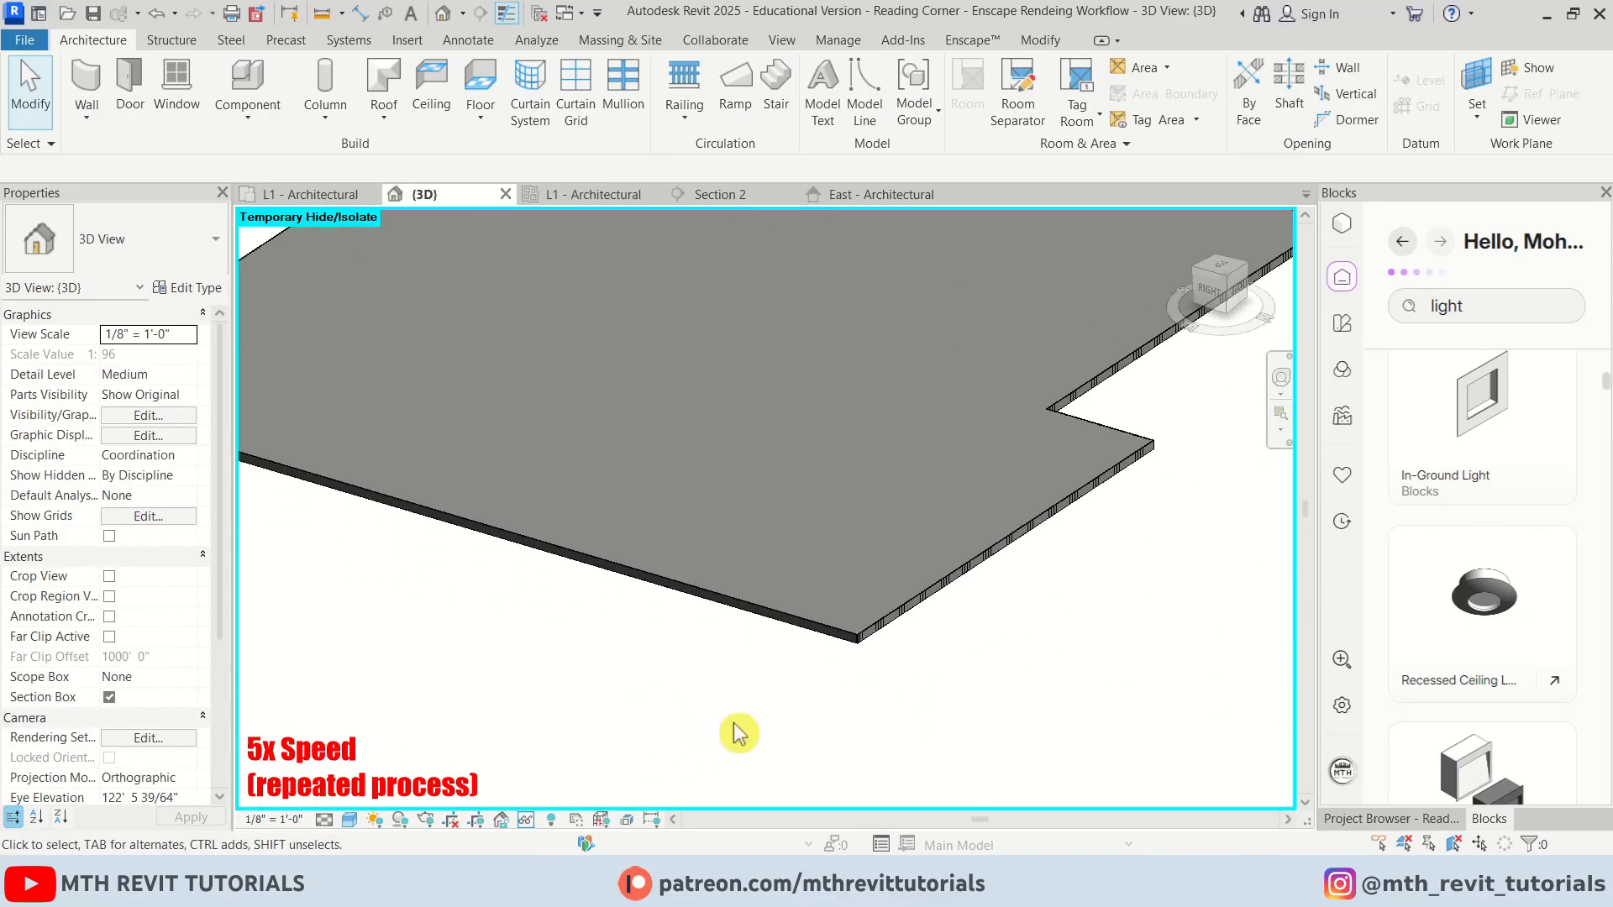
pyautogui.click(529, 820)
pyautogui.click(611, 762)
pyautogui.click(110, 698)
pyautogui.scroll(-4, 669, 627)
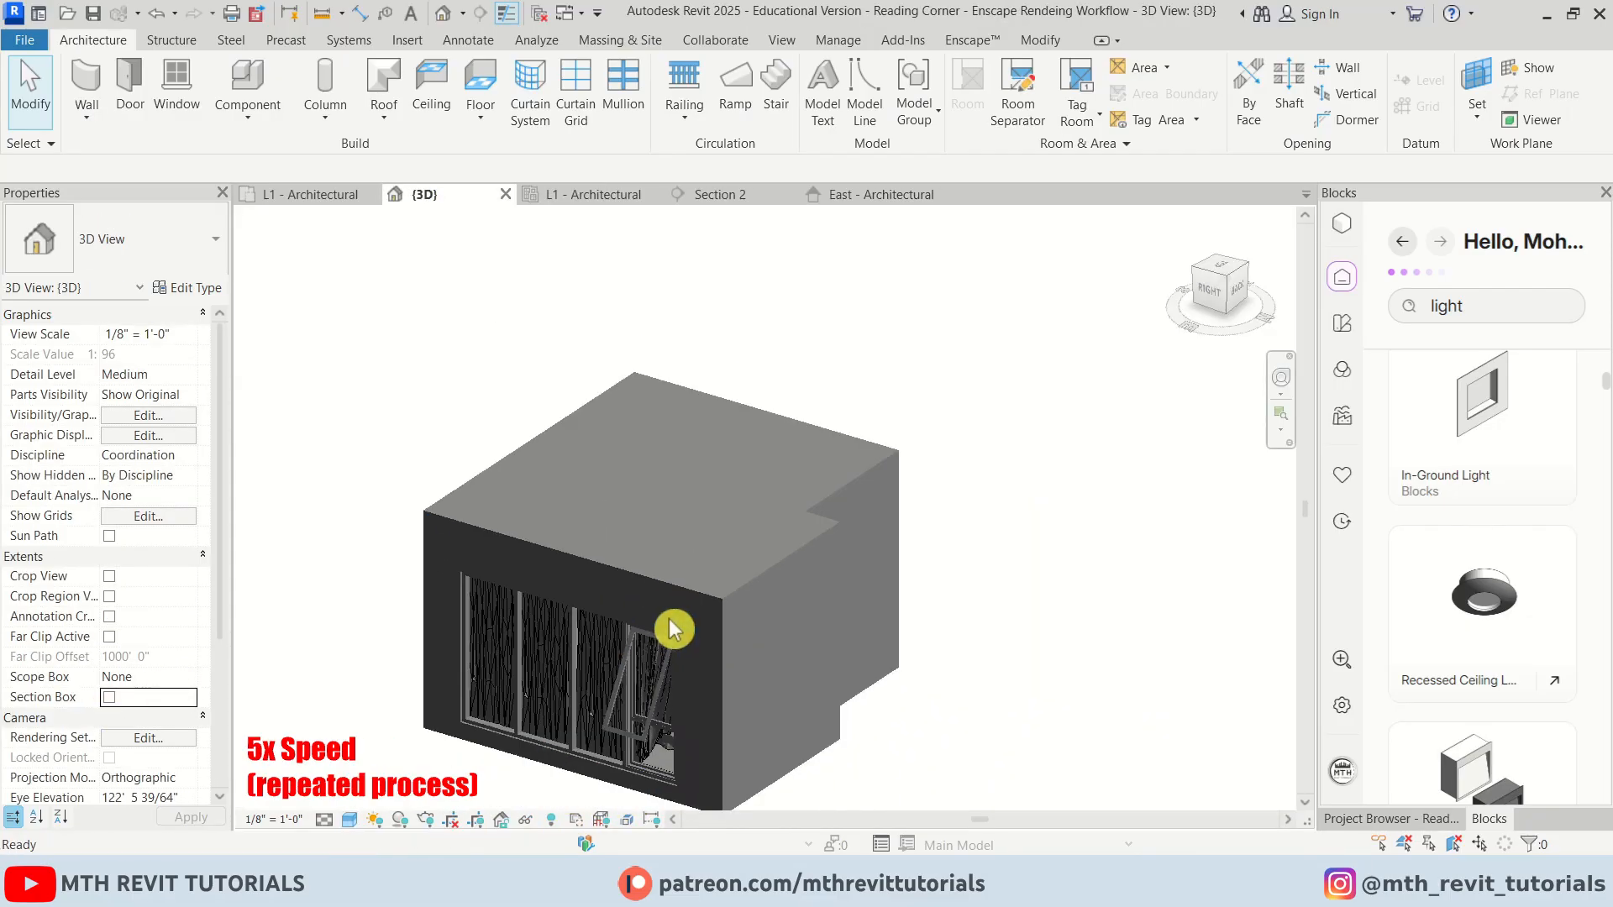
pyautogui.keyDown('shift'); pyautogui.moveTo(670, 626); pyautogui.dragTo(754, 699, button='middle'); pyautogui.keyUp('shift')
pyautogui.keyDown('shift'); pyautogui.moveTo(754, 699); pyautogui.dragTo(706, 672, button='middle'); pyautogui.keyUp('shift')
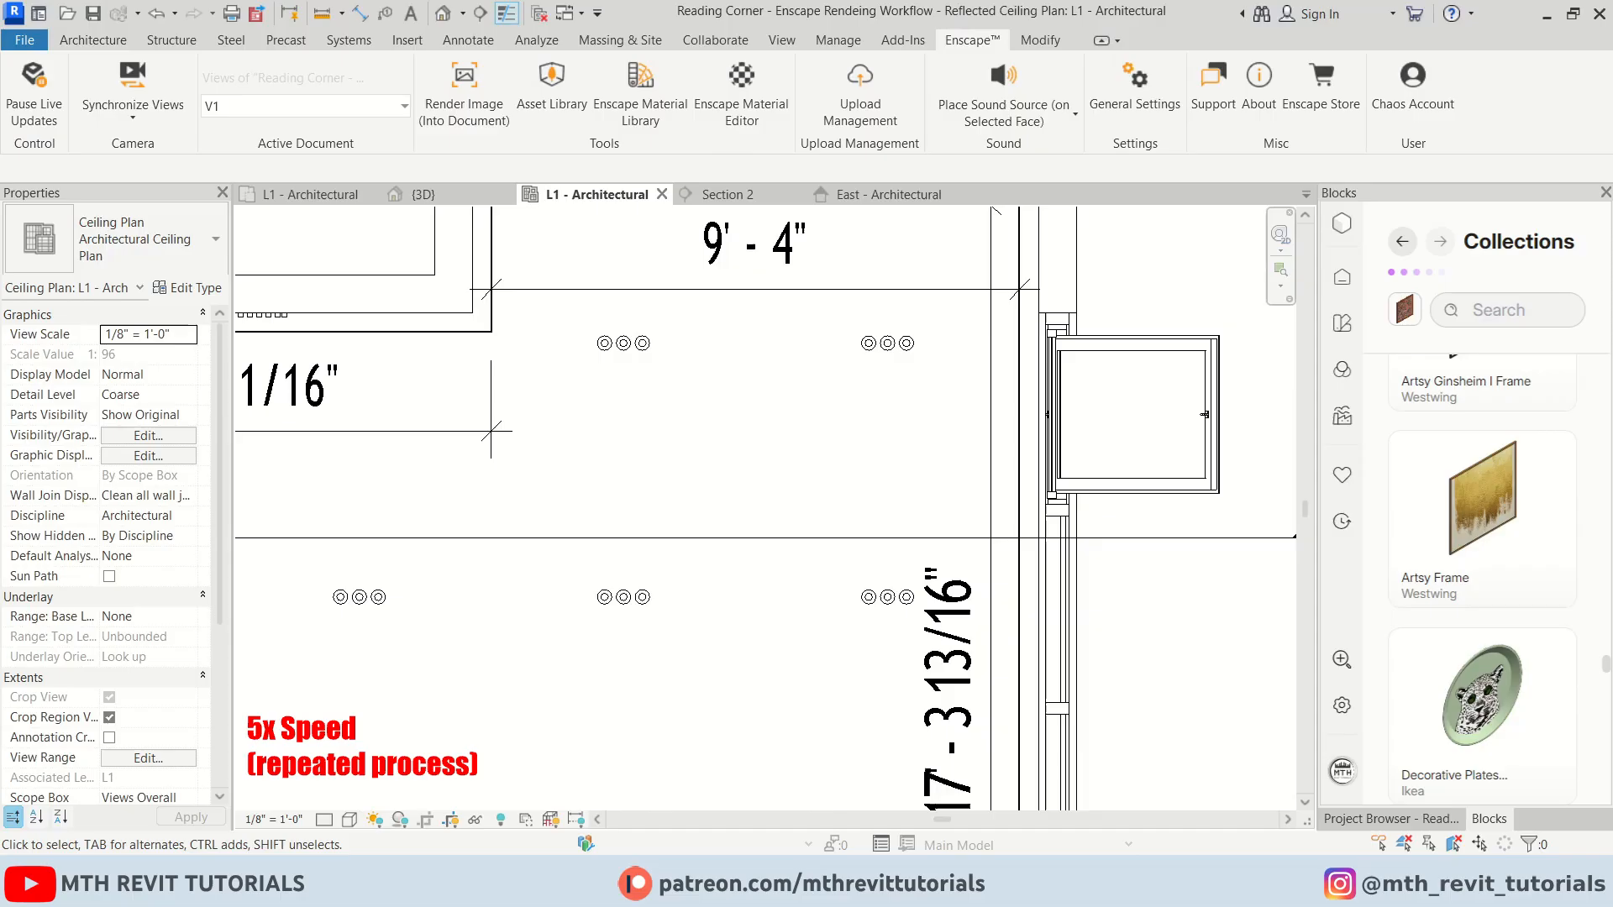
# Switch to the Enscape window and walk around the rendered room to review the lighting
pyautogui.moveTo(640, 878)
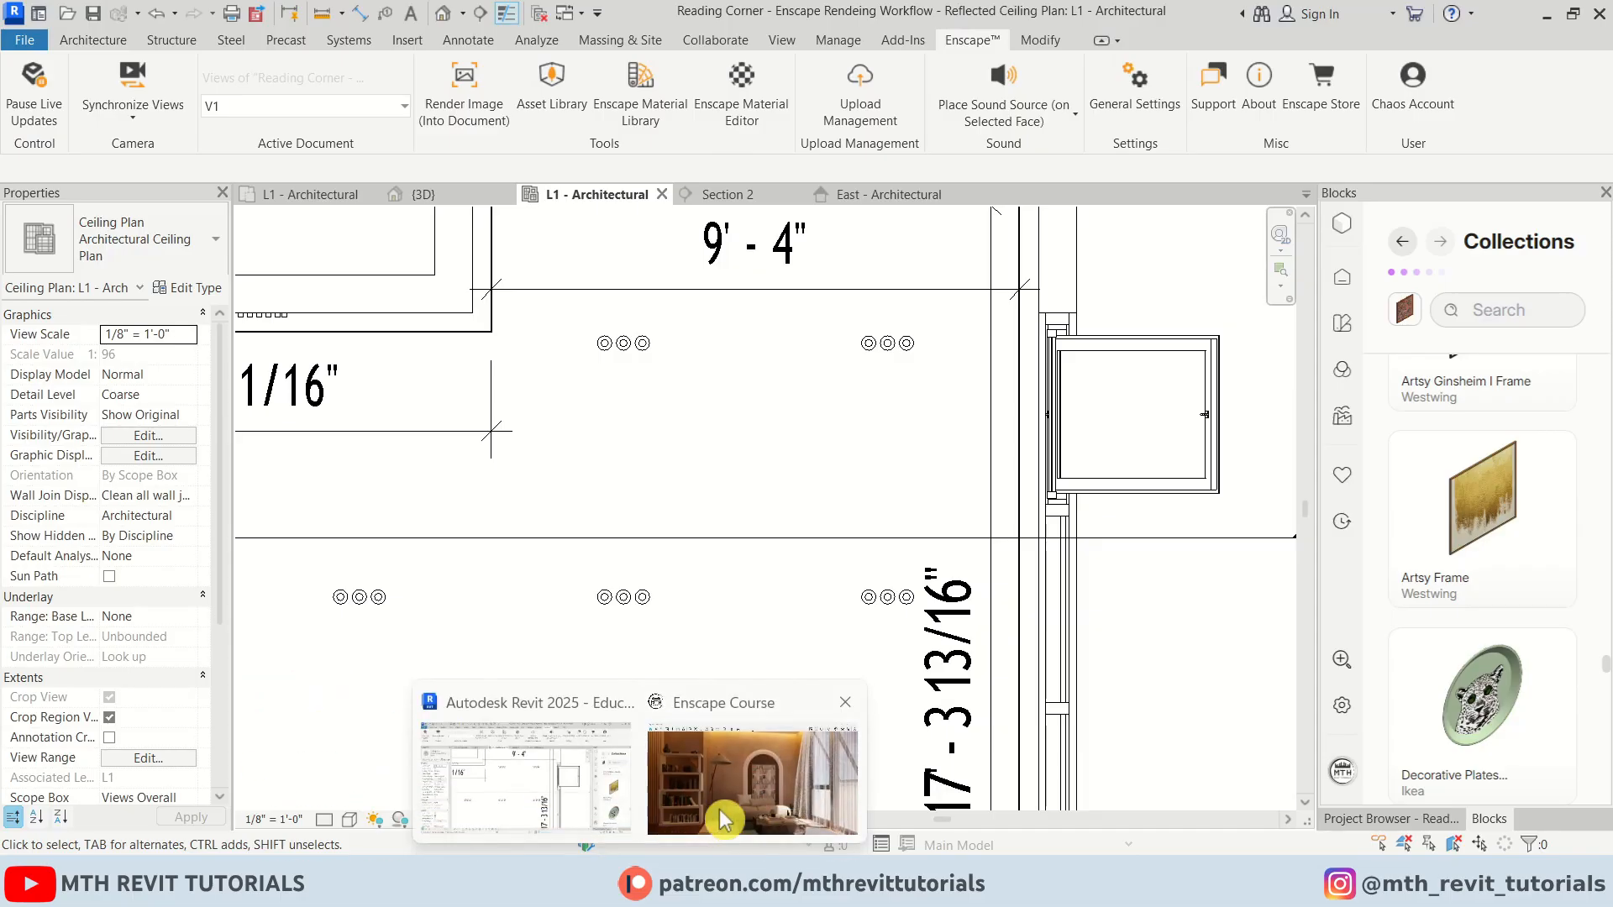
pyautogui.click(730, 811)
pyautogui.moveTo(747, 609); pyautogui.dragTo(677, 453)
pyautogui.moveTo(748, 156); pyautogui.dragTo(753, 135)
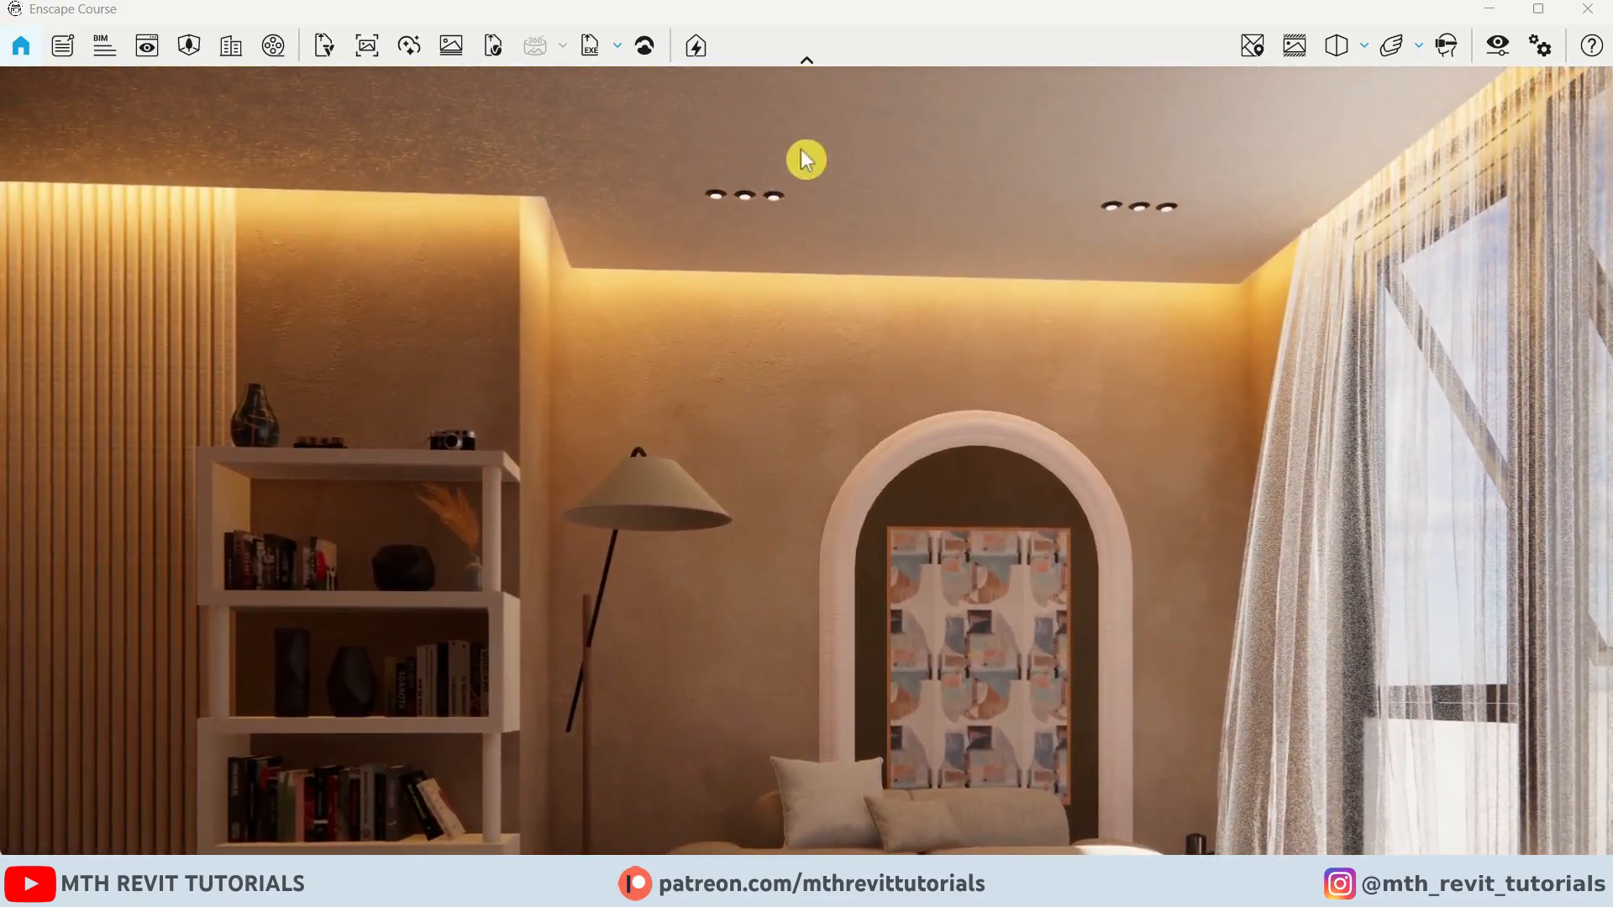
pyautogui.moveTo(841, 257); pyautogui.dragTo(925, 281)
pyautogui.press('w')
pyautogui.press('e')
pyautogui.press('d')
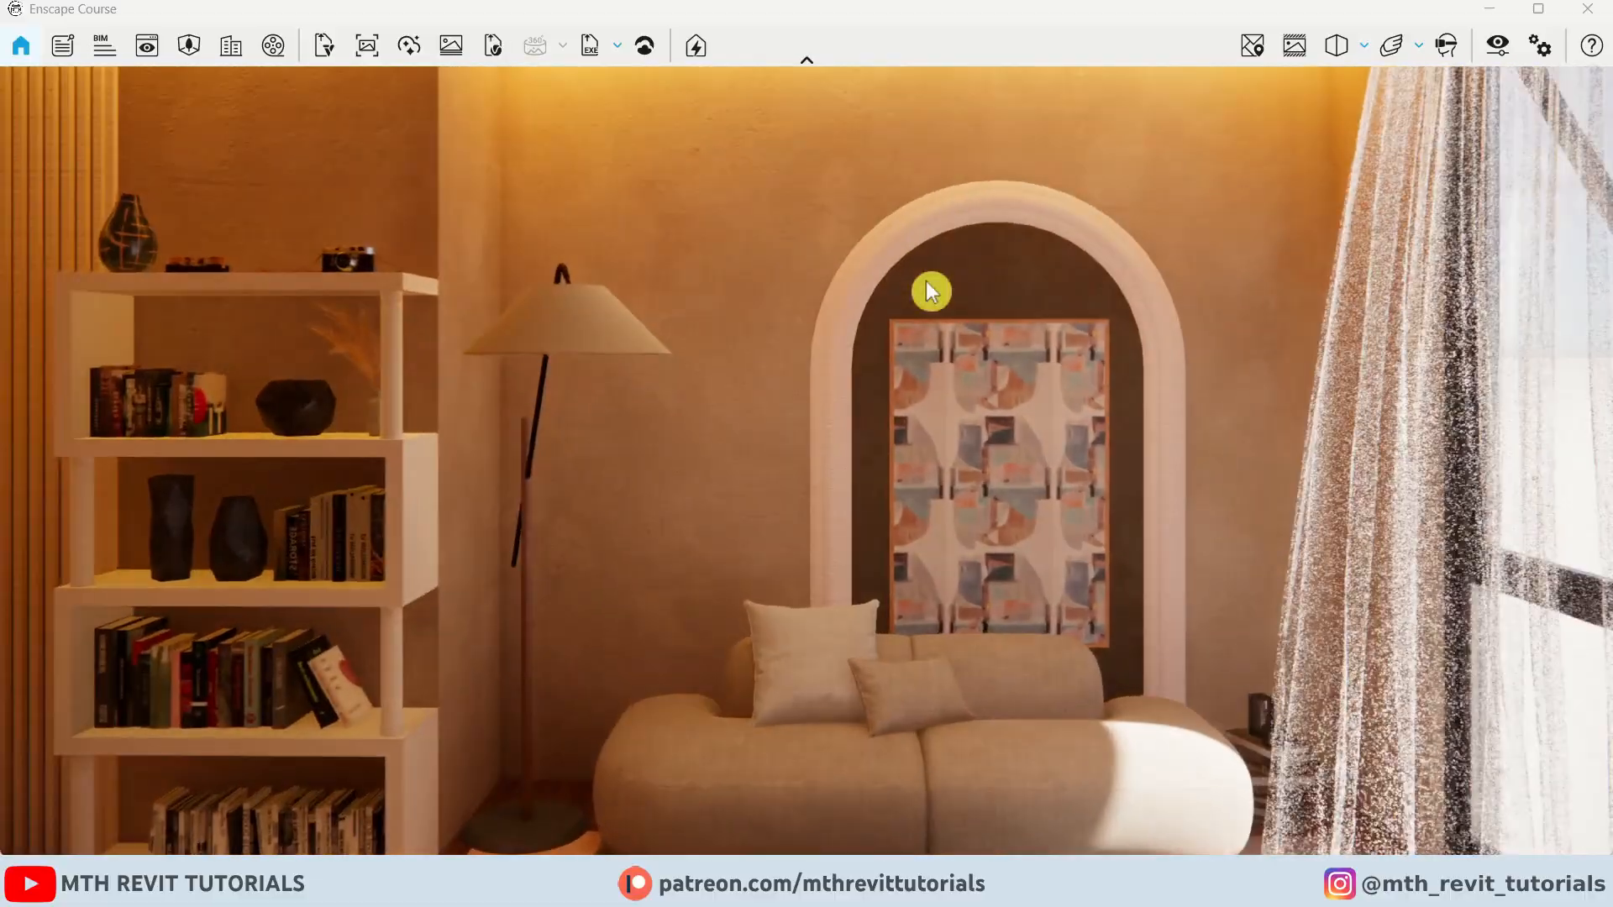
pyautogui.press('s')
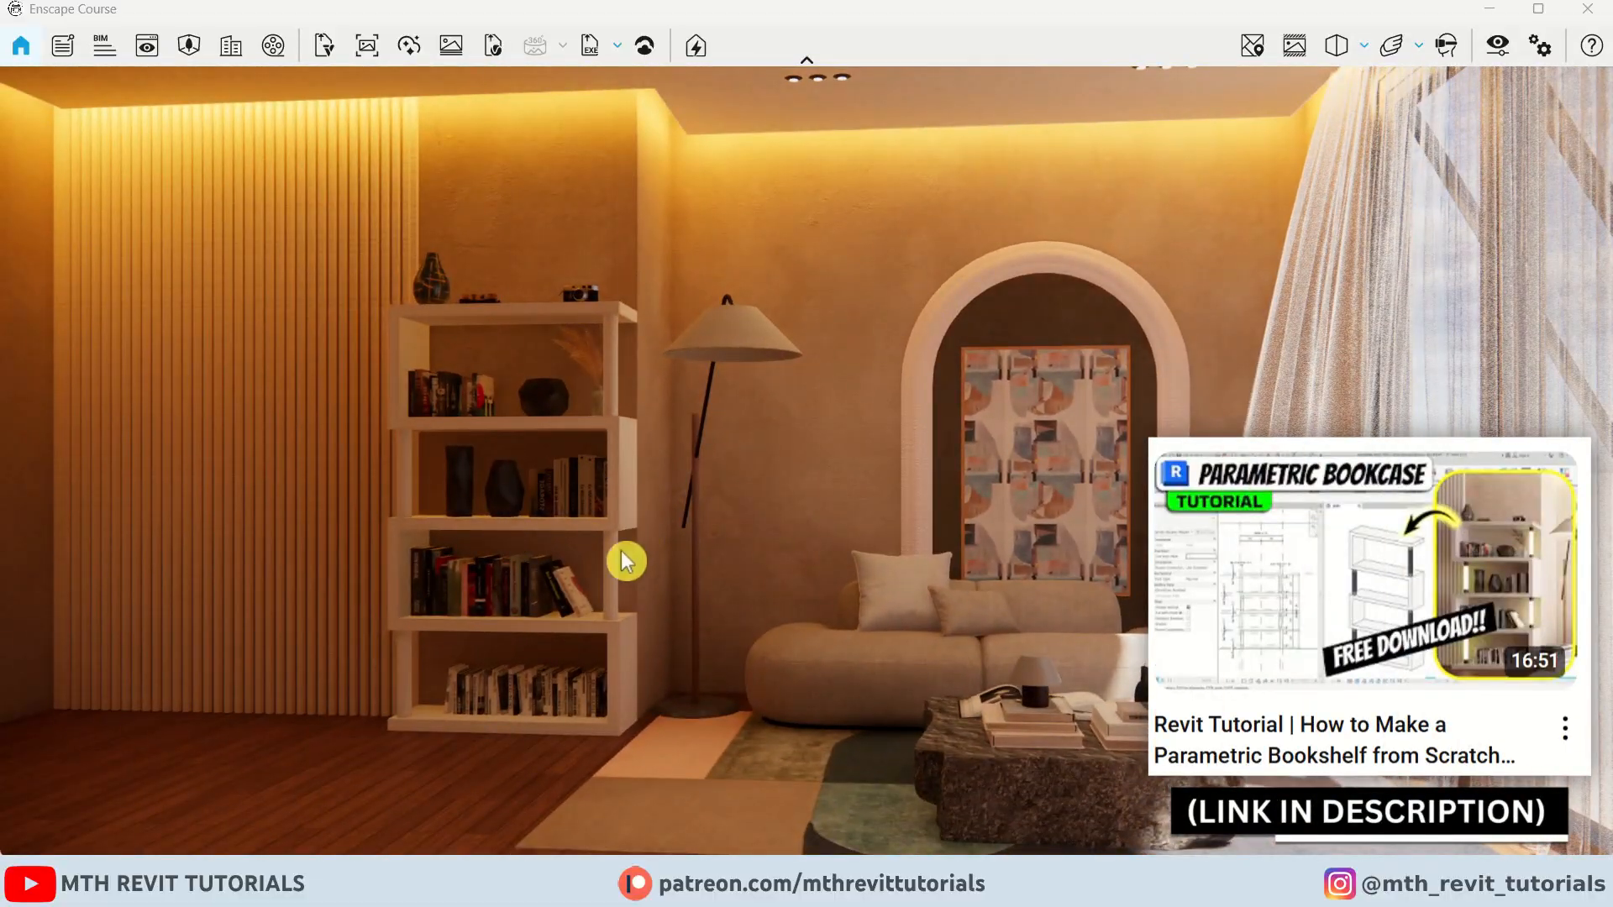
# Return to Revit and open the L1 - Architectural floor plan
pyautogui.moveTo(636, 883)
pyautogui.click(543, 771)
pyautogui.scroll(-3, 738, 403)
pyautogui.moveTo(580, 429); pyautogui.dragTo(634, 453, button='middle')
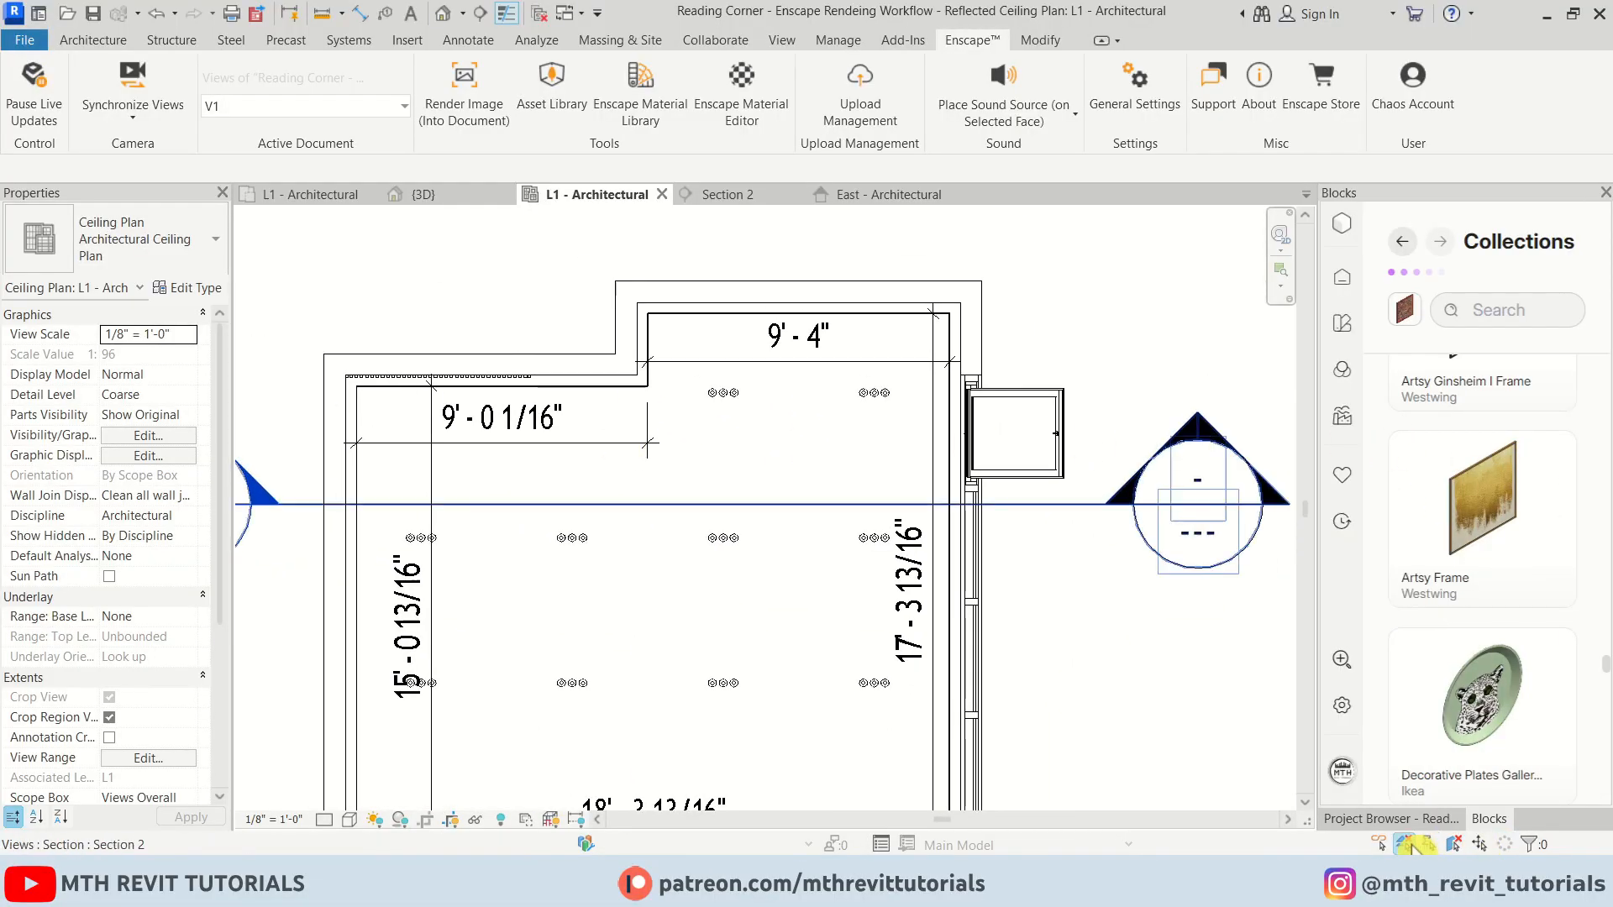
pyautogui.click(1391, 820)
pyautogui.doubleClick(1467, 320)
pyautogui.scroll(5, 760, 336)
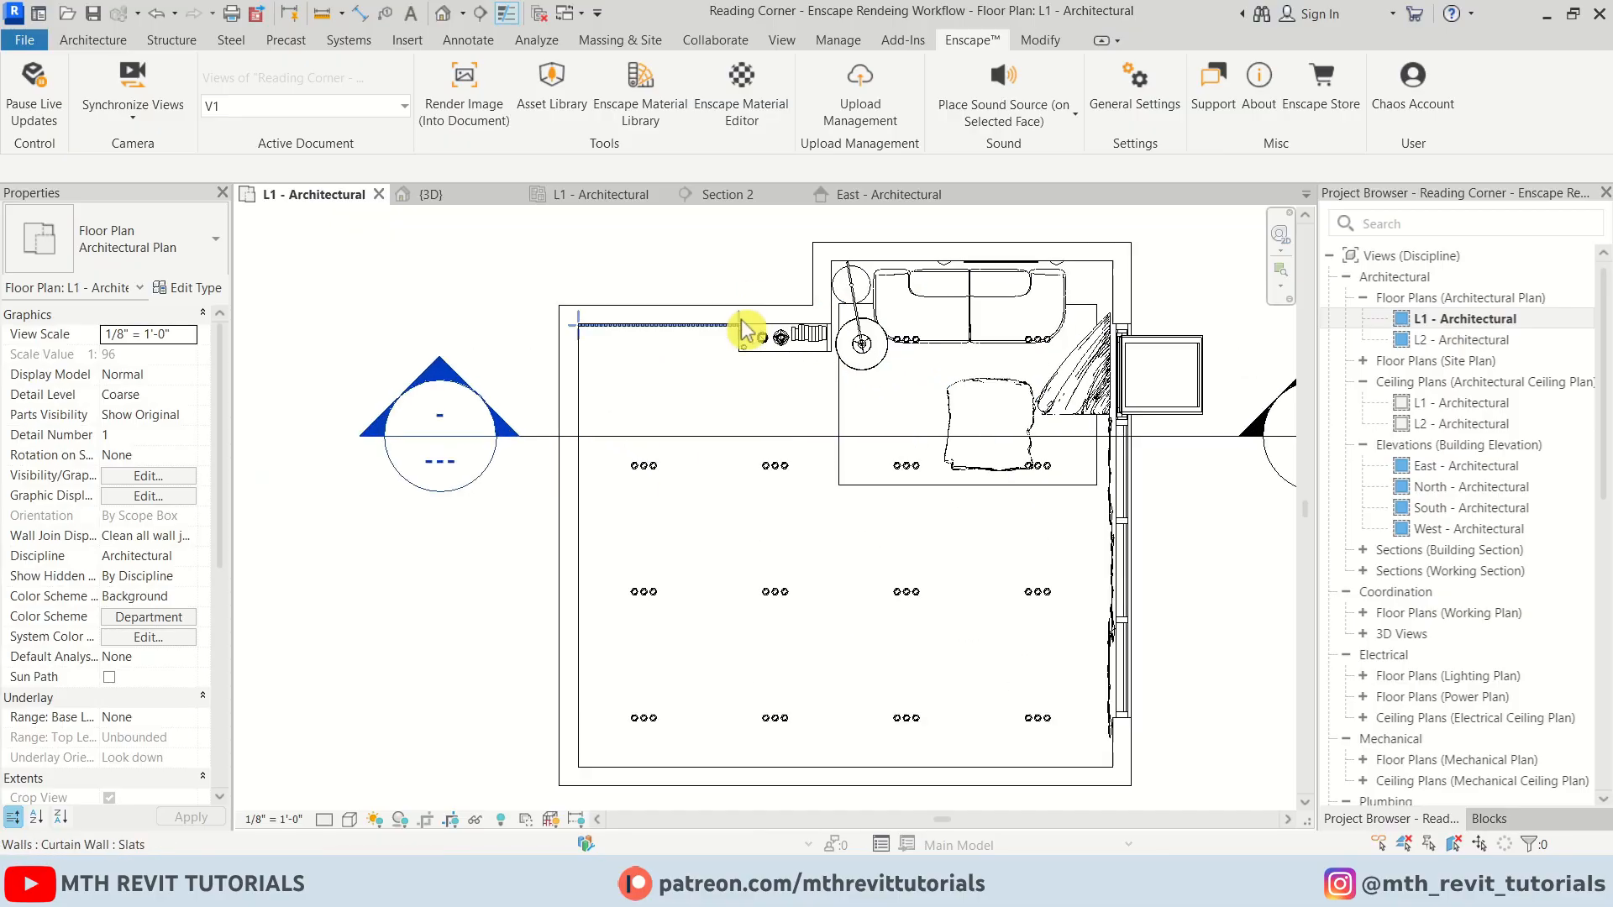
# Open the bookshelf's type properties and create a new material named 00 - LED for its LED parameter
pyautogui.click(828, 367)
pyautogui.click(193, 288)
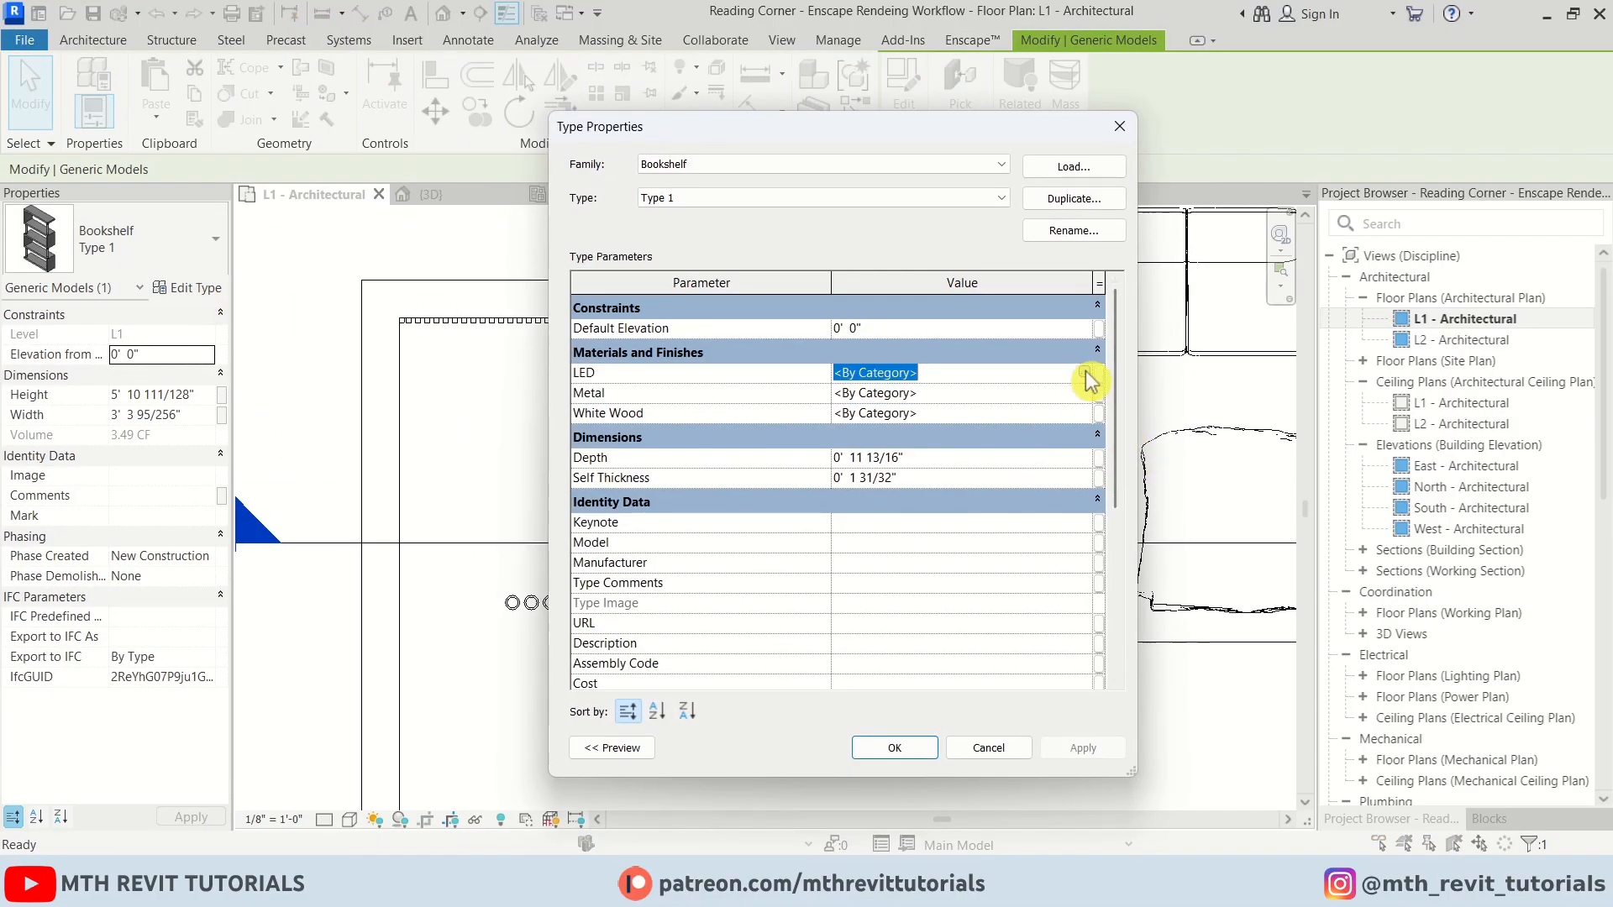
pyautogui.click(1084, 372)
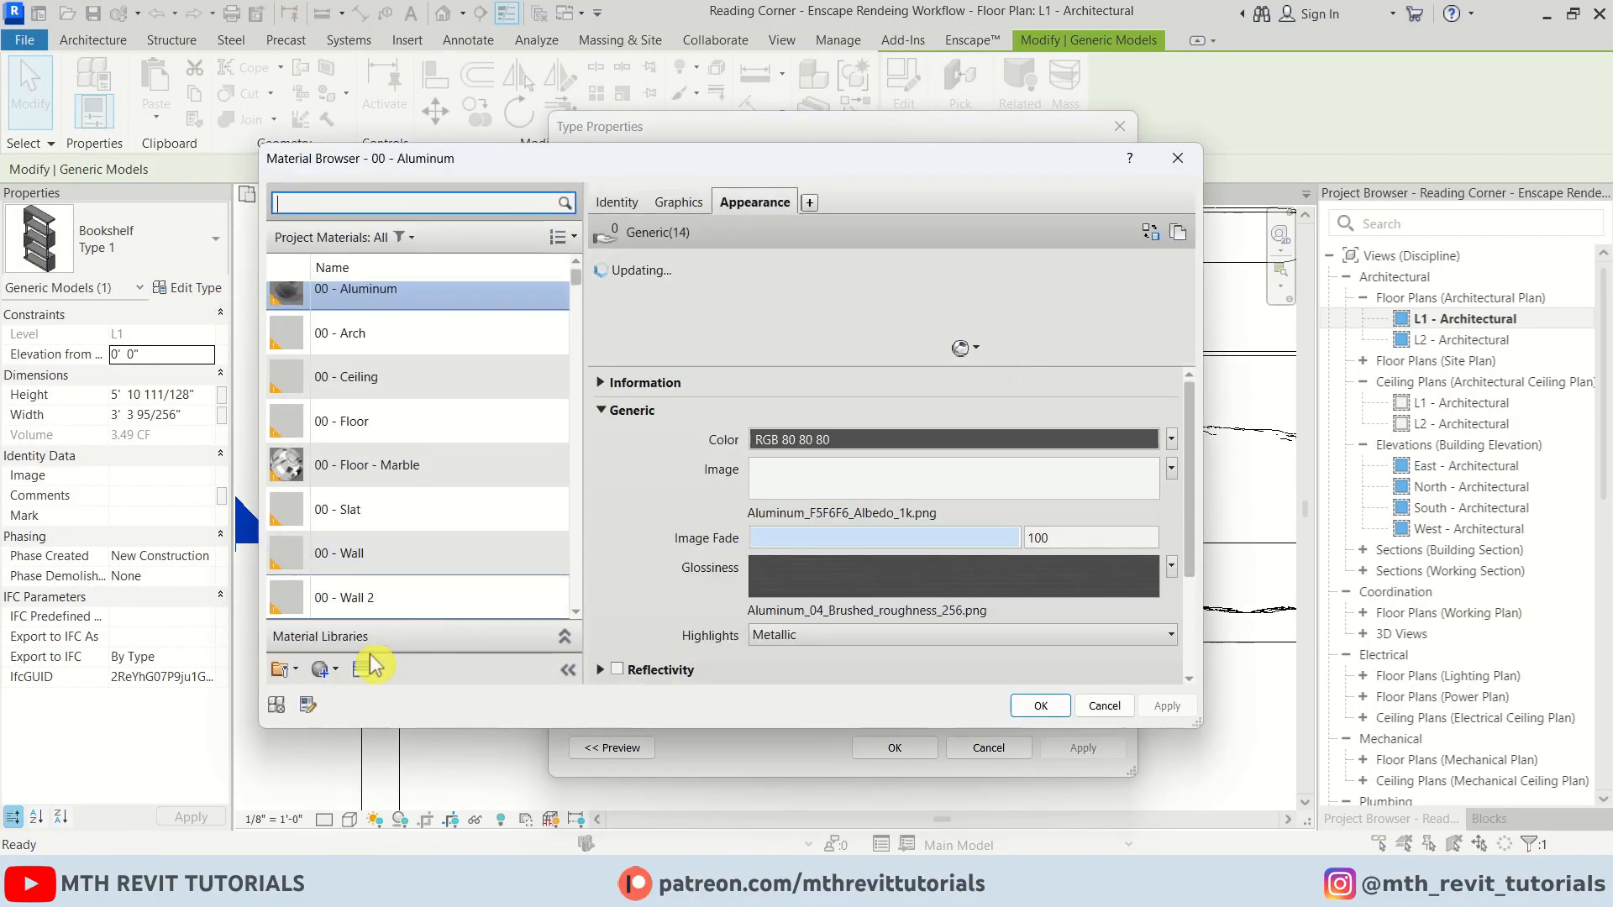
pyautogui.moveTo(625, 162); pyautogui.dragTo(695, 100)
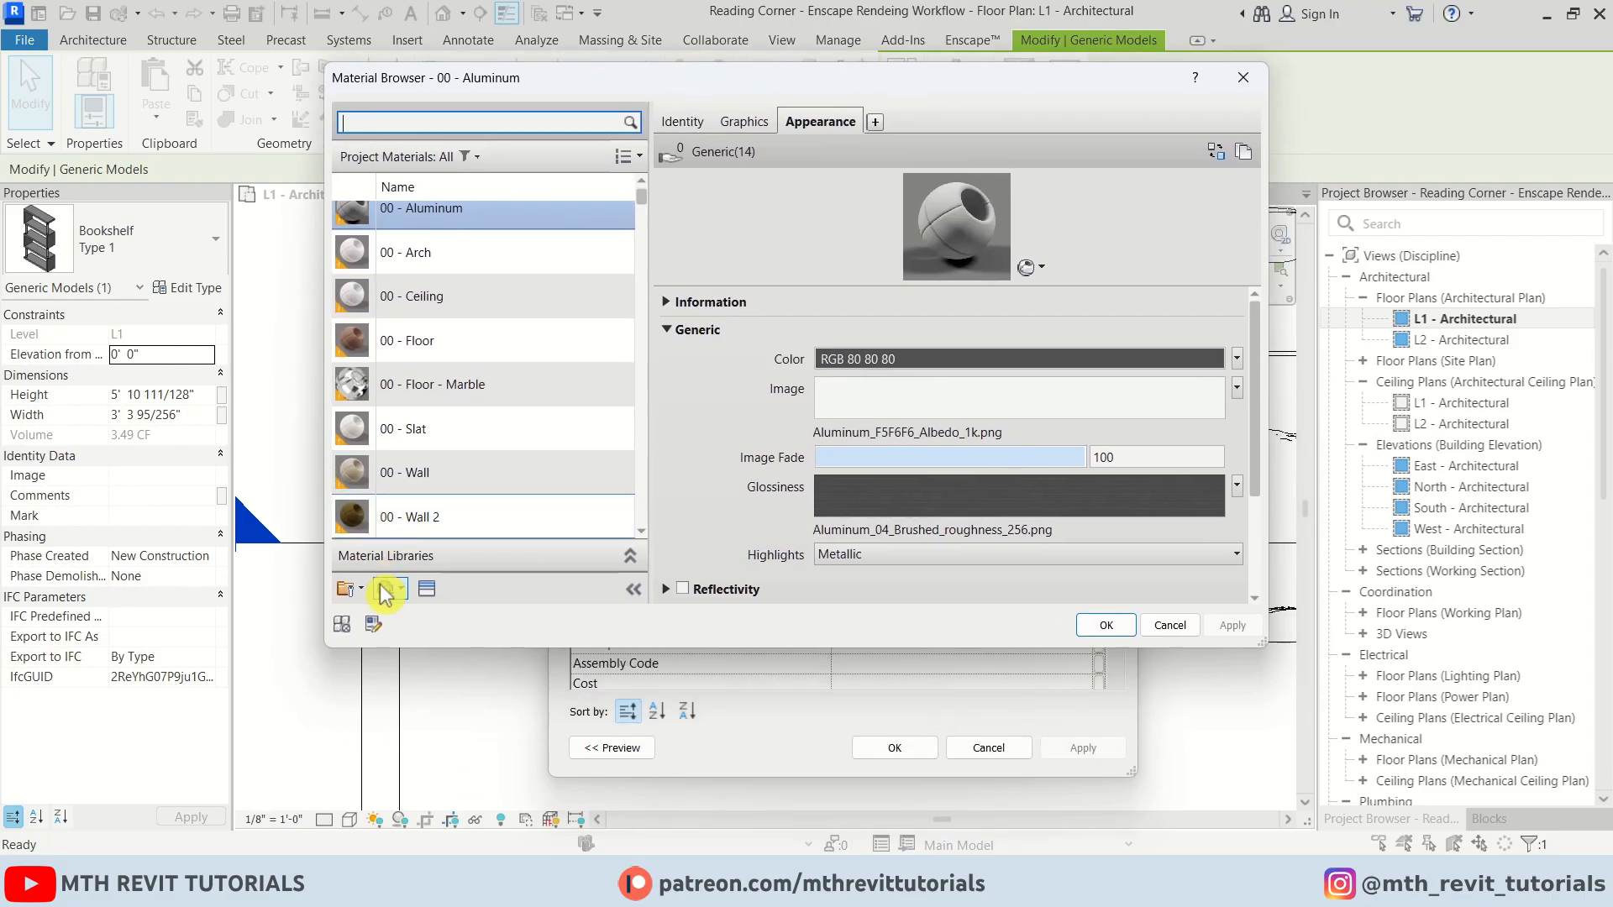
pyautogui.rightClick(420, 370)
pyautogui.click(463, 461)
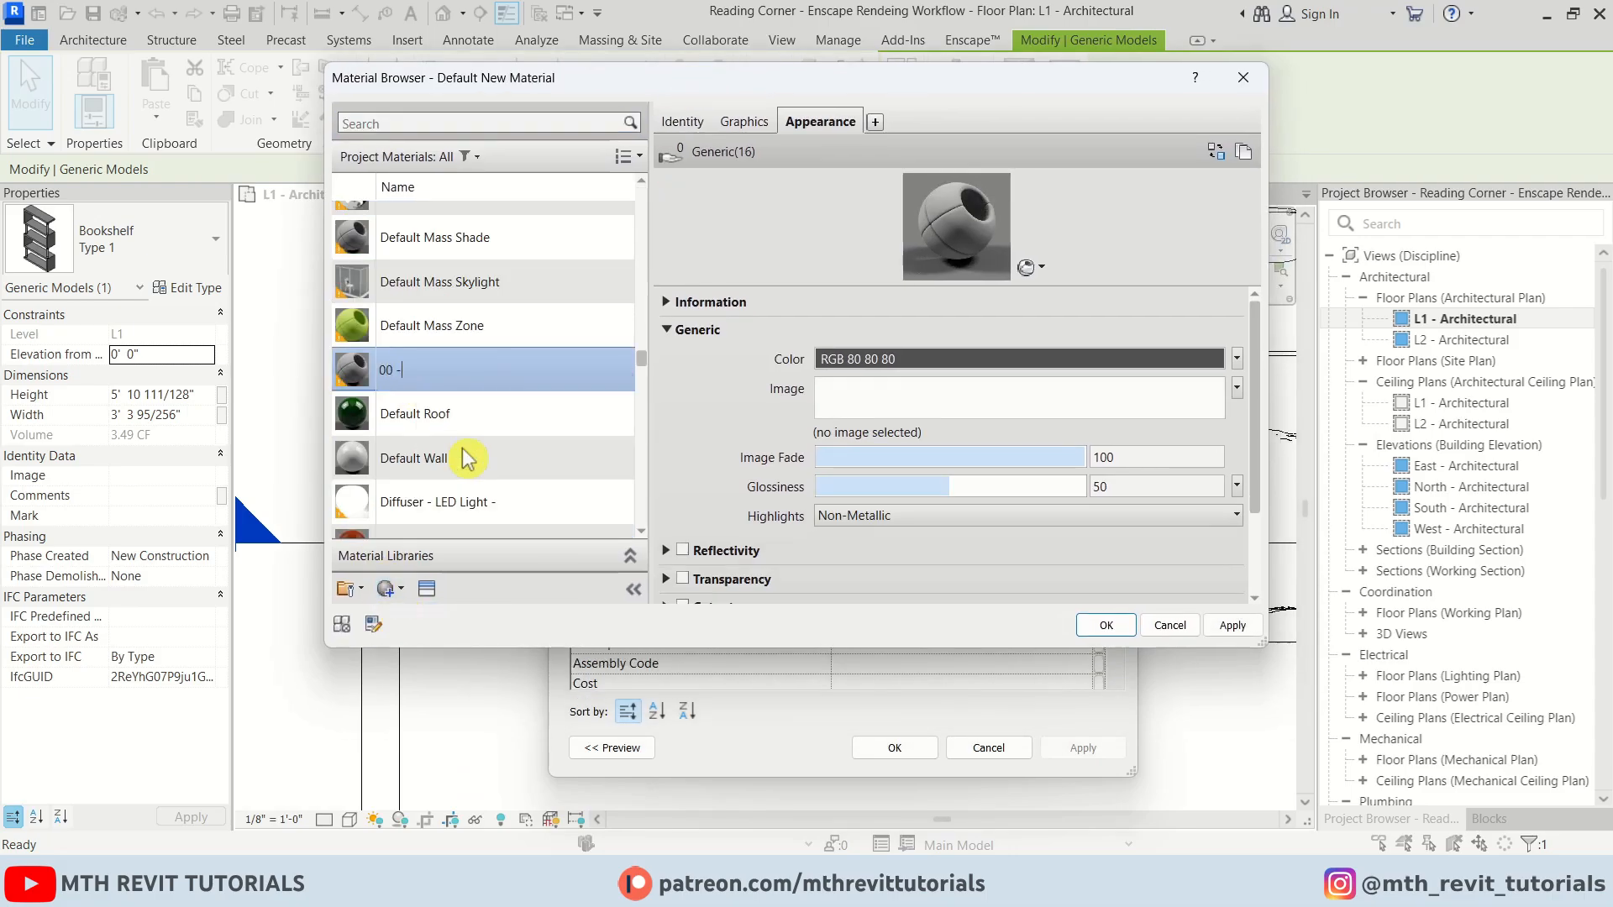
pyautogui.click(1101, 626)
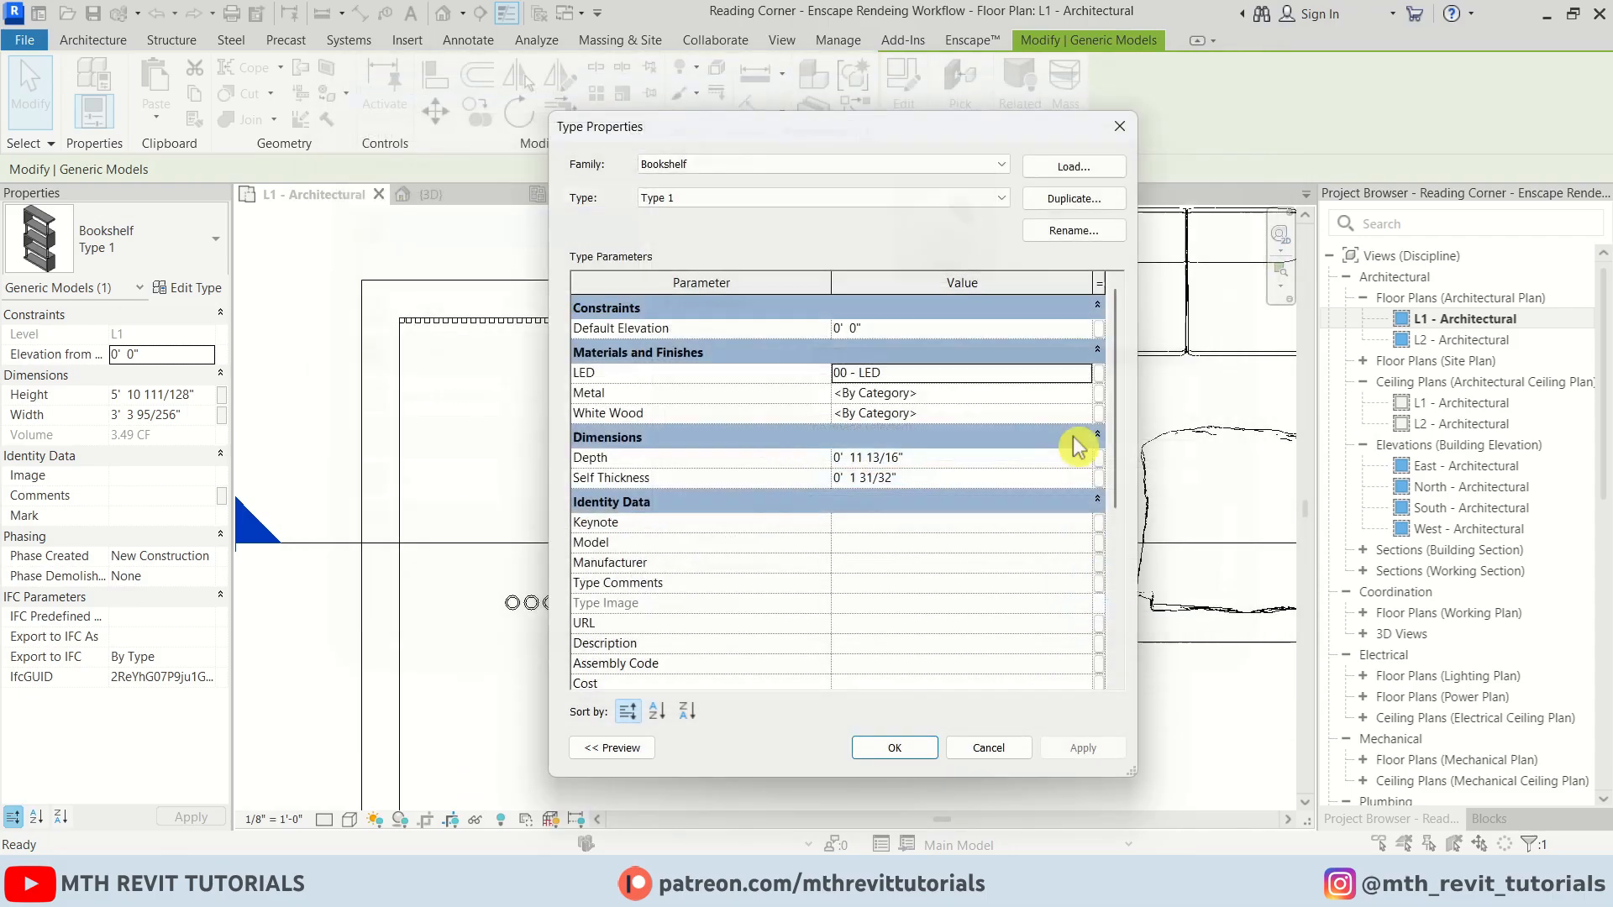
# Assign 00 - Aluminum to Metal and a new material named 00 - White to White Wood, then confirm
pyautogui.click(1084, 393)
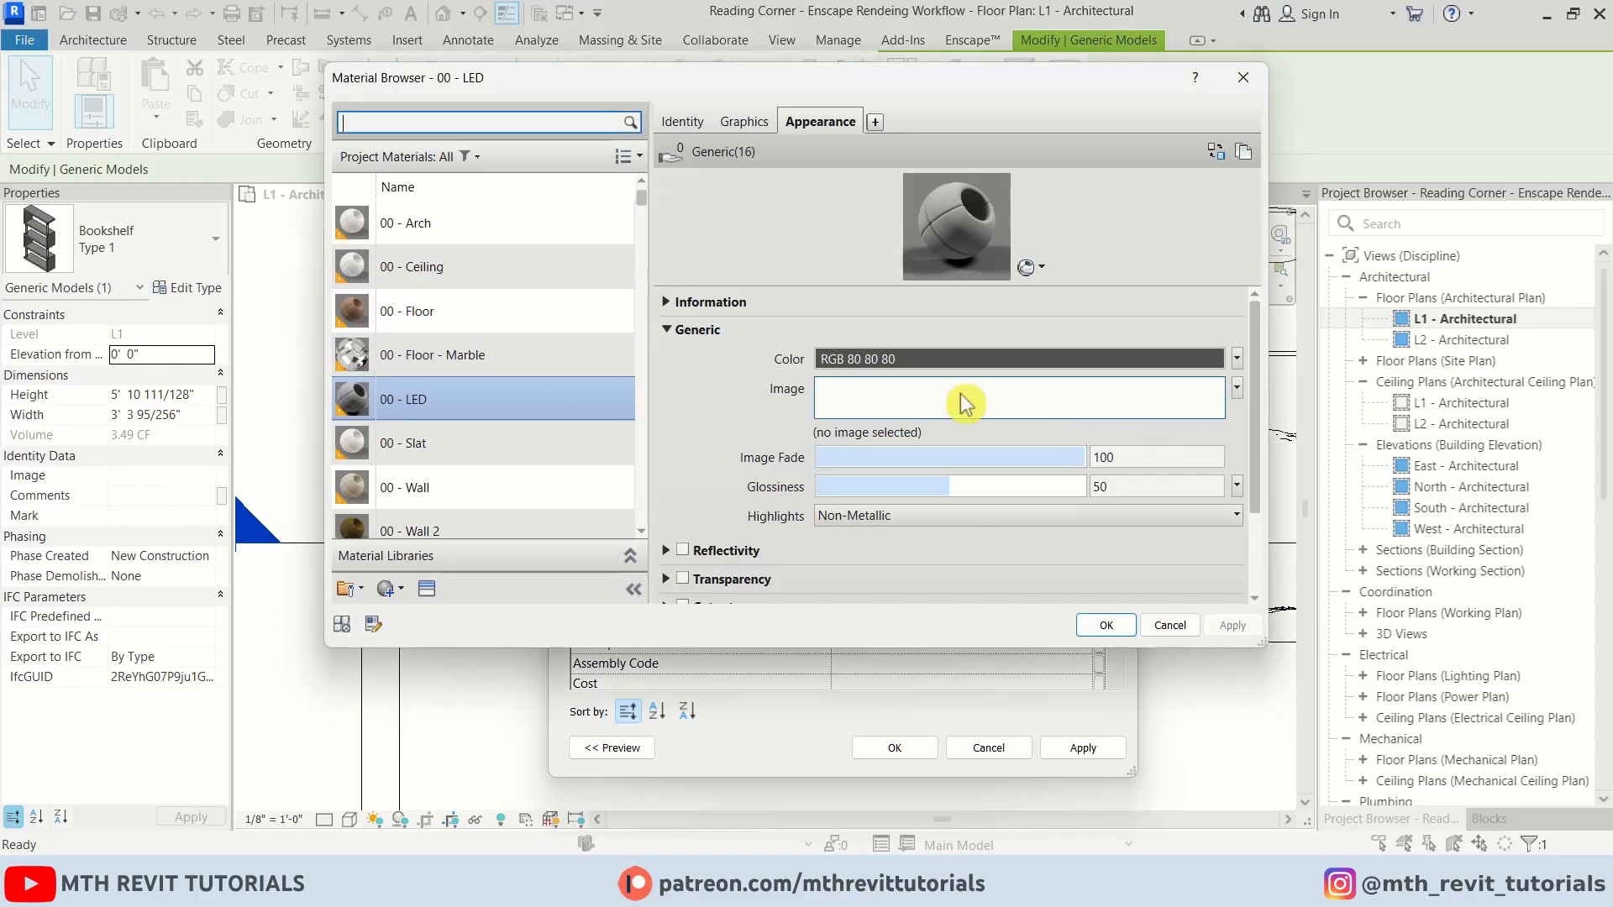
pyautogui.press('Escape')
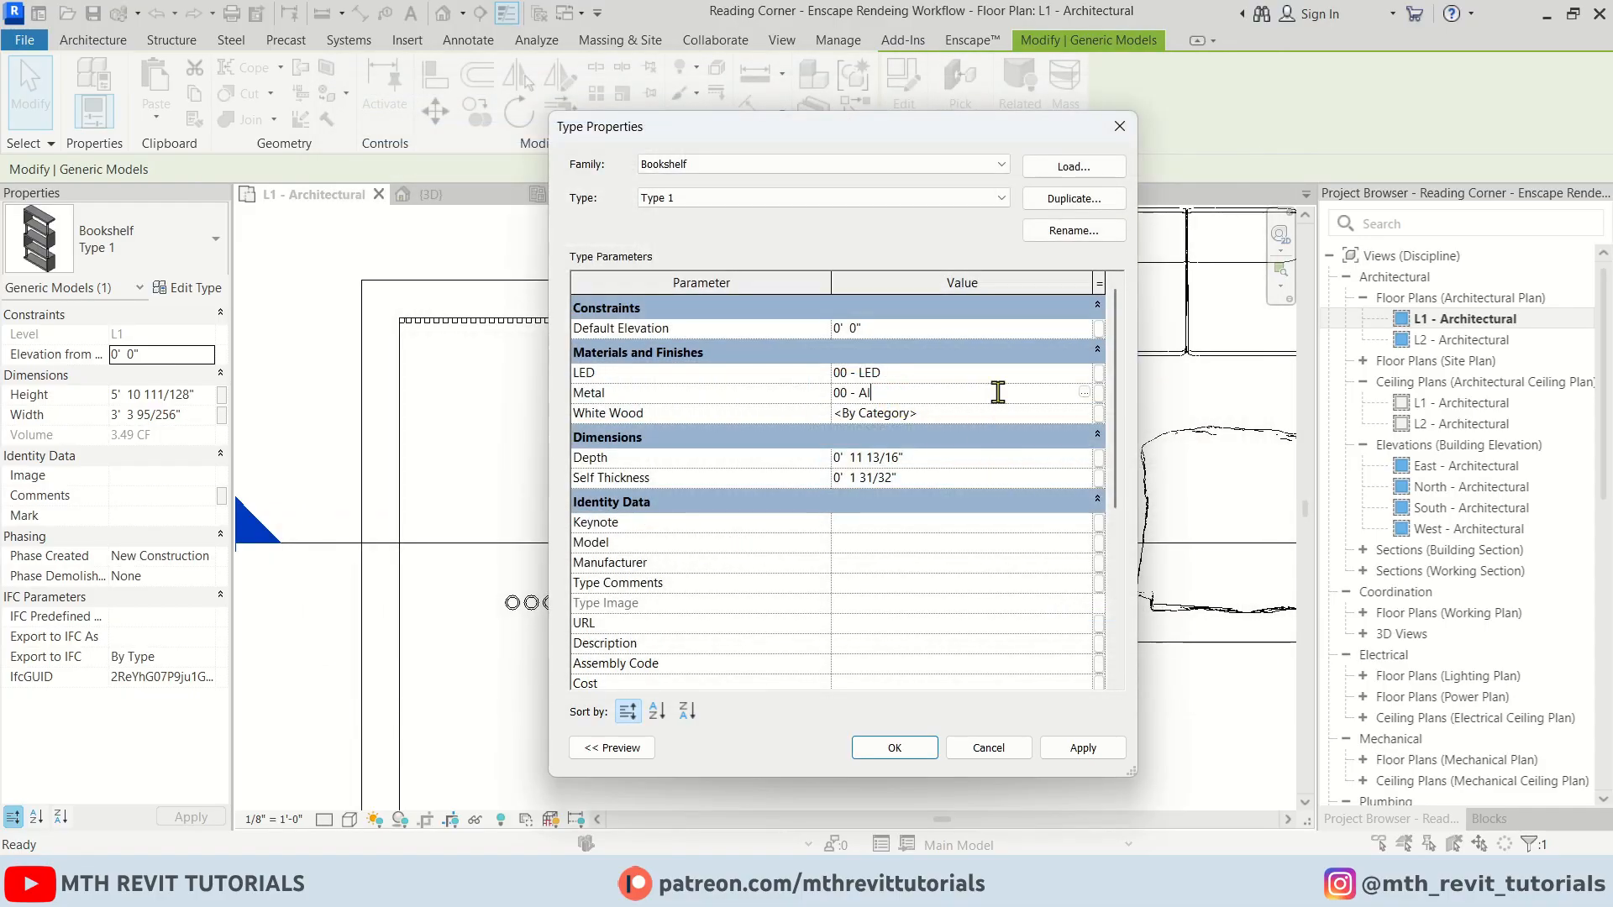
pyautogui.click(1088, 412)
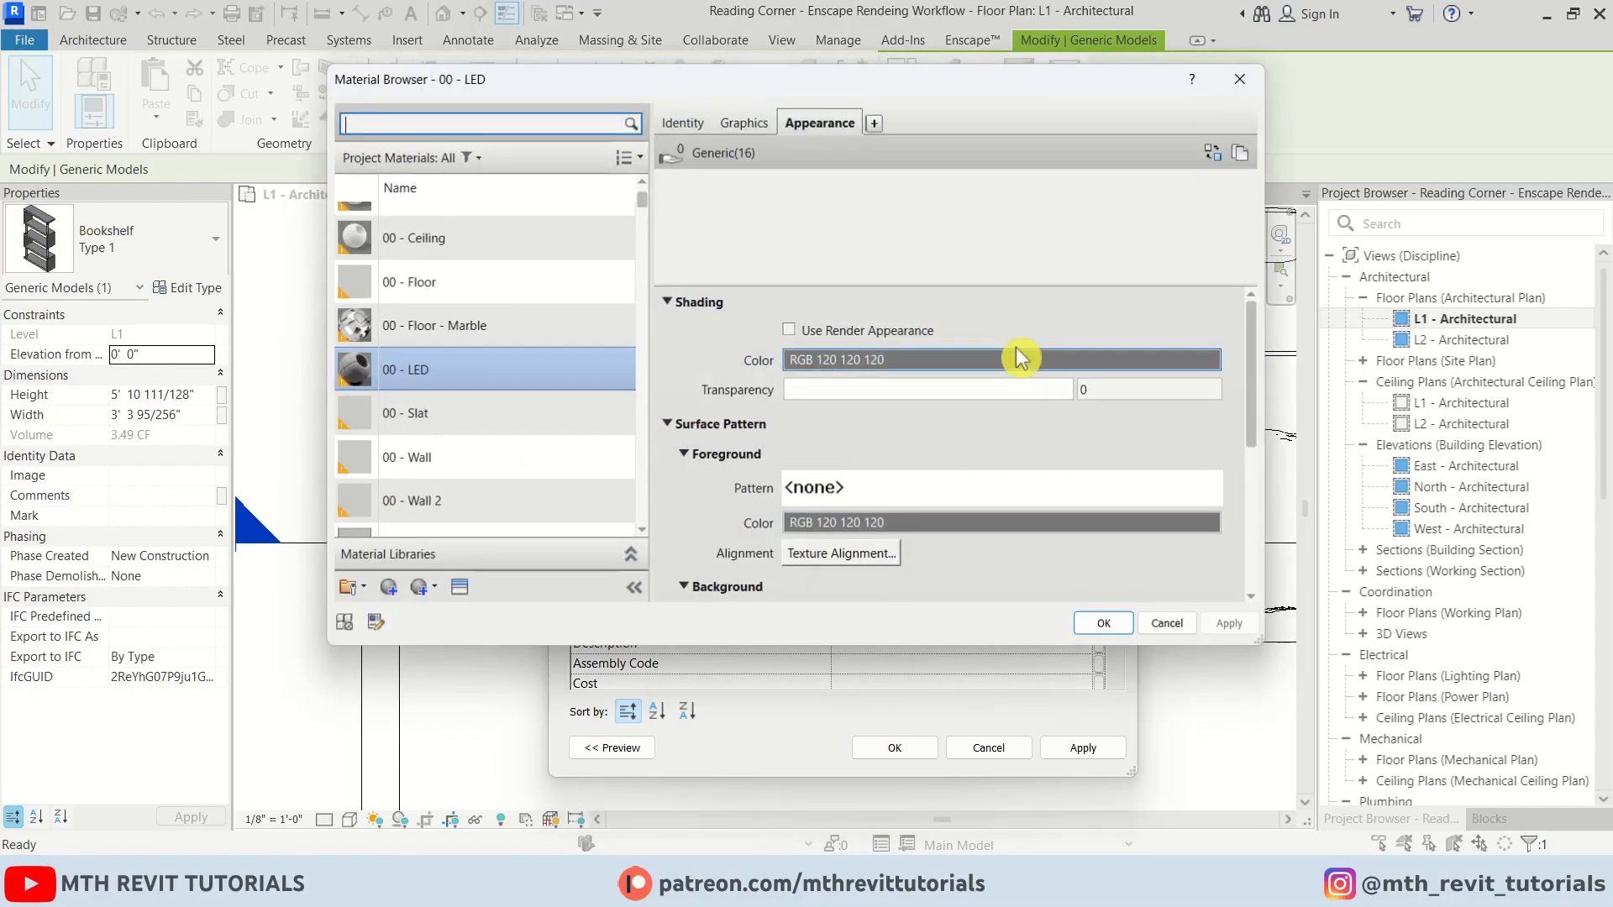
pyautogui.click(383, 589)
pyautogui.click(398, 619)
pyautogui.rightClick(447, 368)
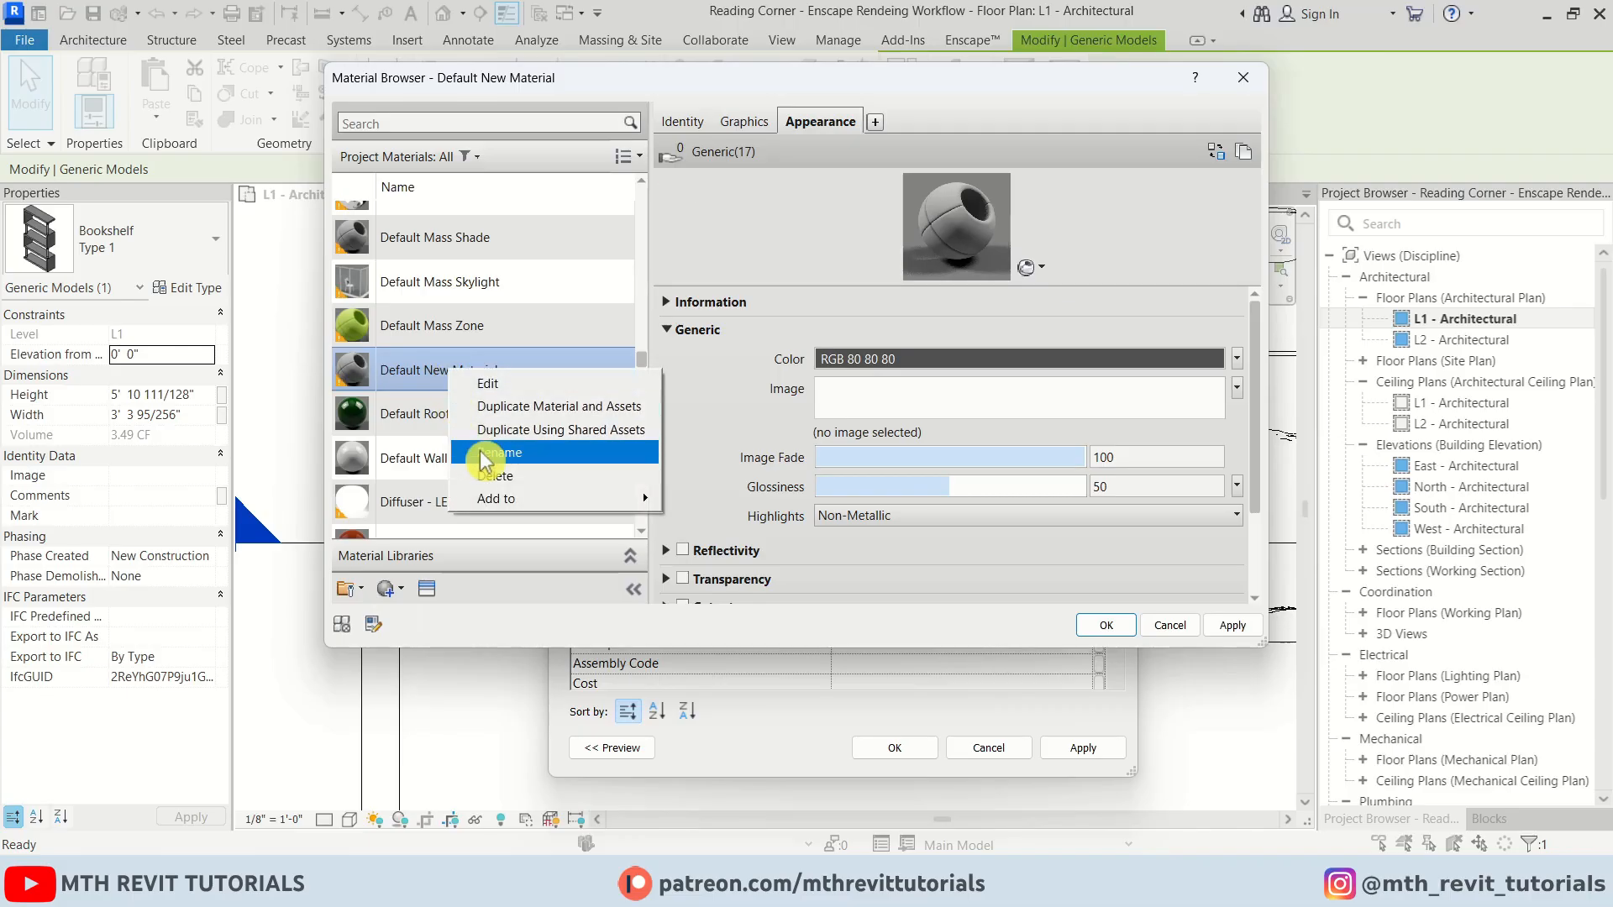
pyautogui.click(480, 451)
pyautogui.write('00 - White')
pyautogui.click(1096, 628)
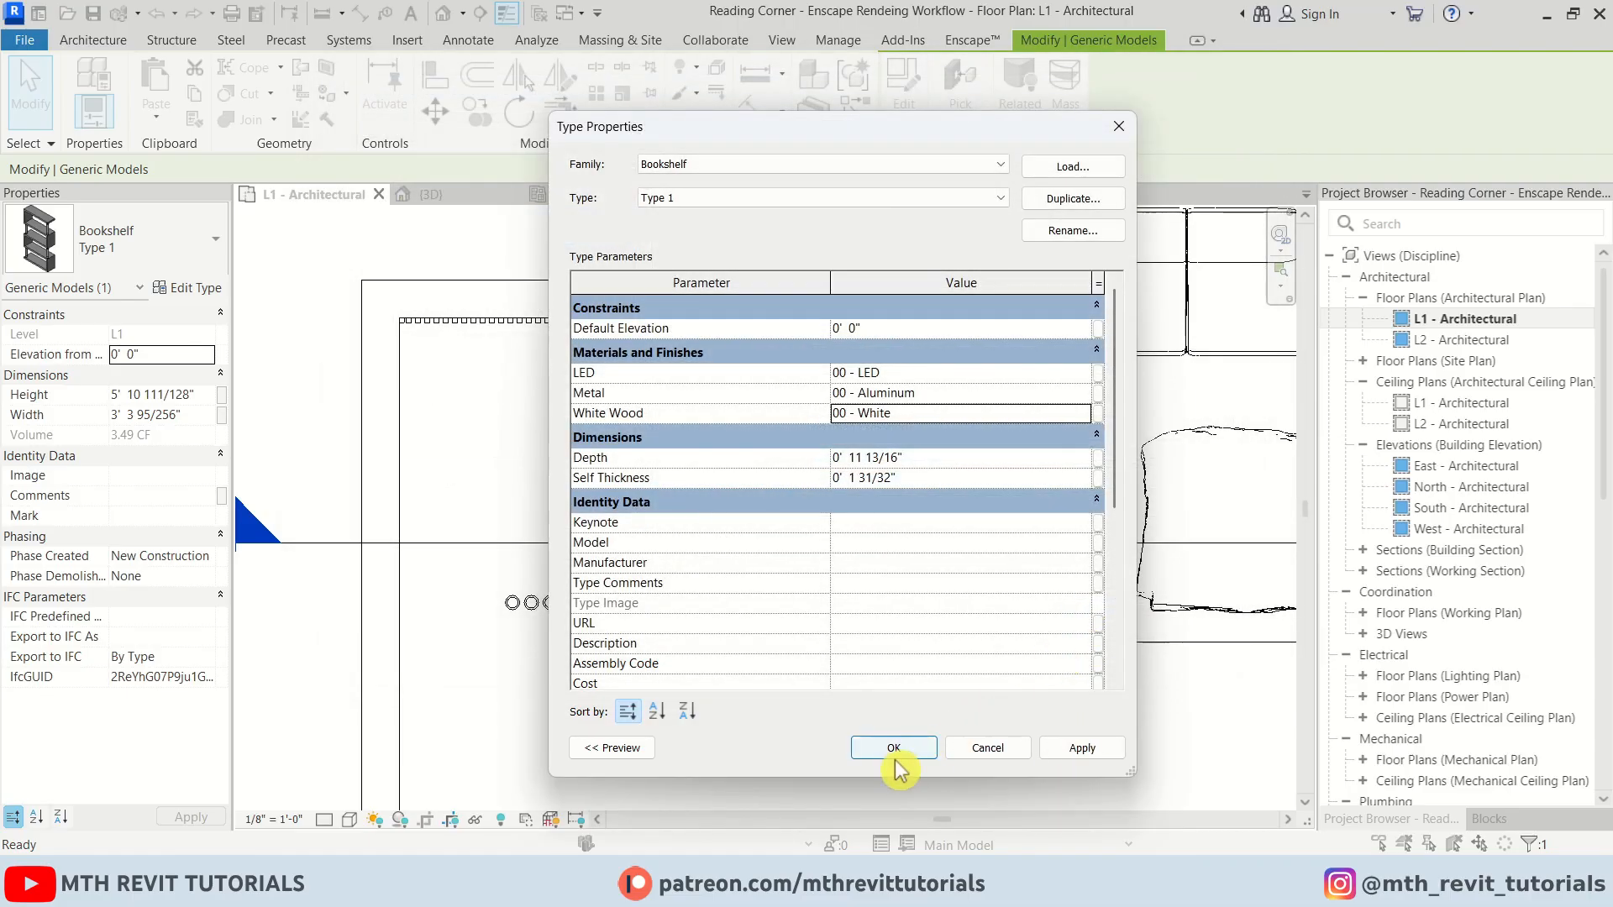
pyautogui.click(894, 748)
pyautogui.press('Escape')
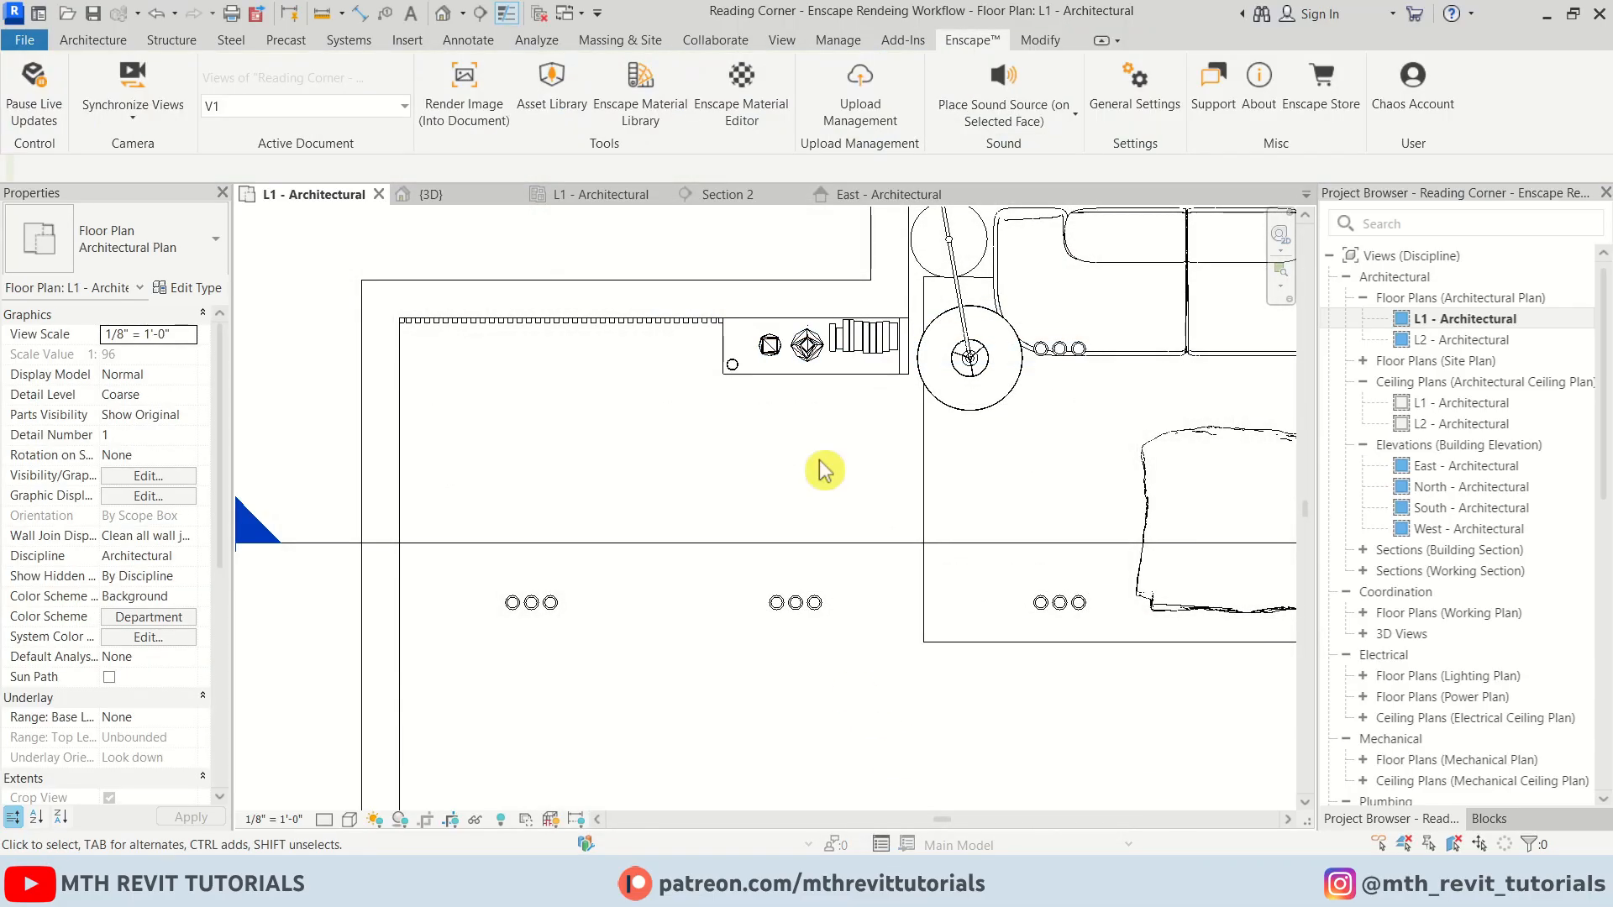
# Open the Enscape Material Editor, replace 00 - White with the Plaster 01 library material, and give it a pale pink tint
pyautogui.click(756, 105)
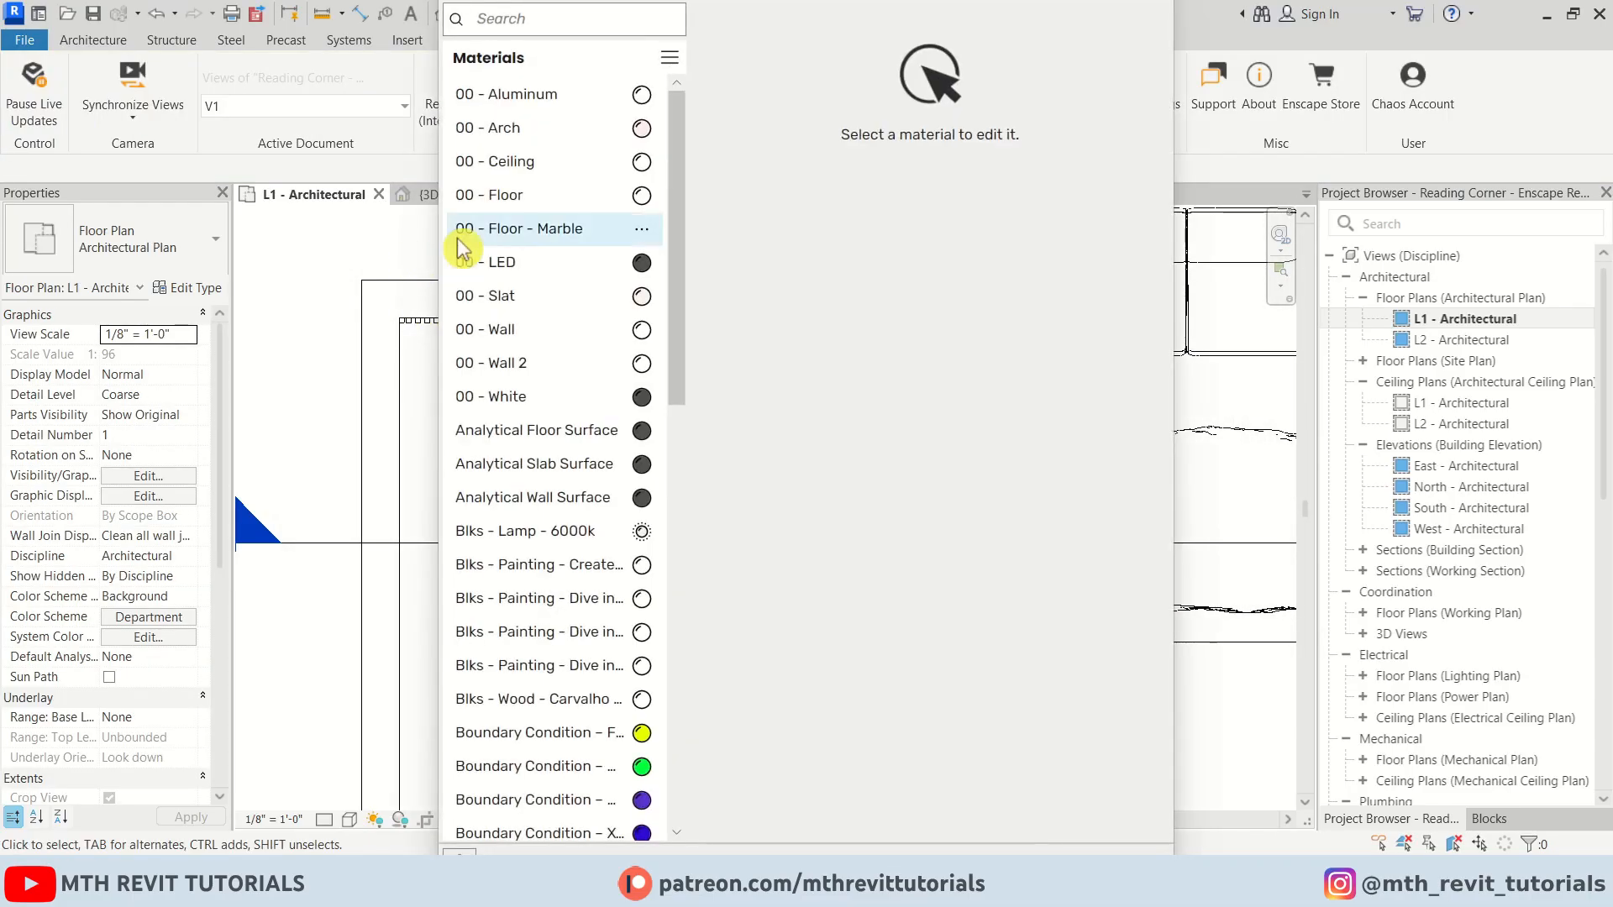
pyautogui.rightClick(647, 408)
pyautogui.click(668, 489)
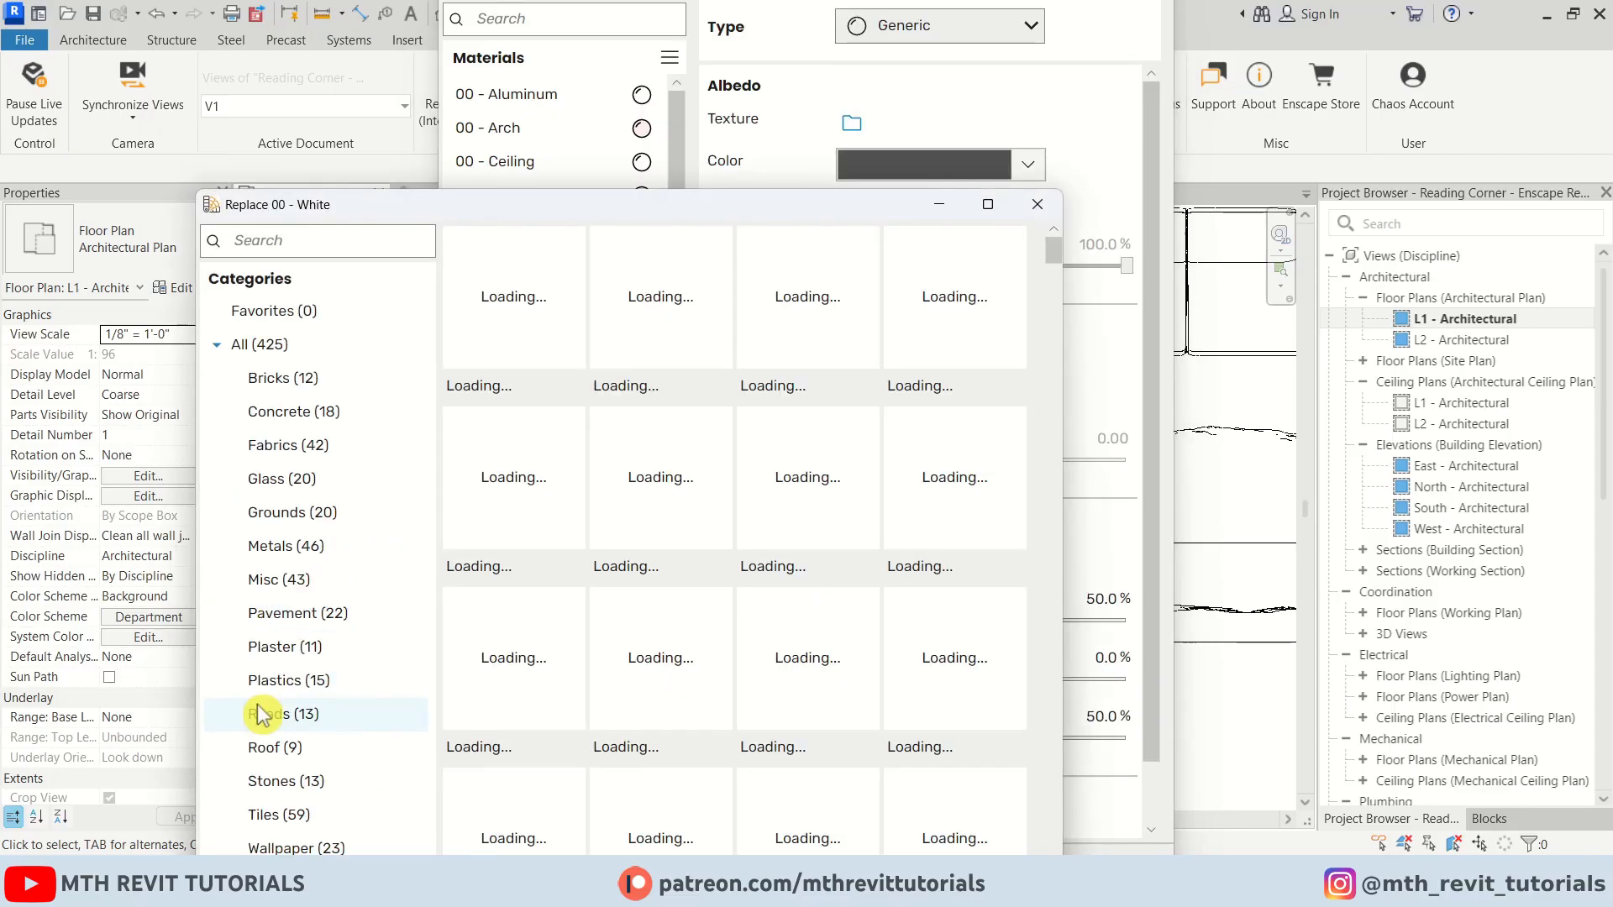
pyautogui.click(299, 658)
pyautogui.click(532, 322)
pyautogui.moveTo(702, 205); pyautogui.dragTo(710, 37)
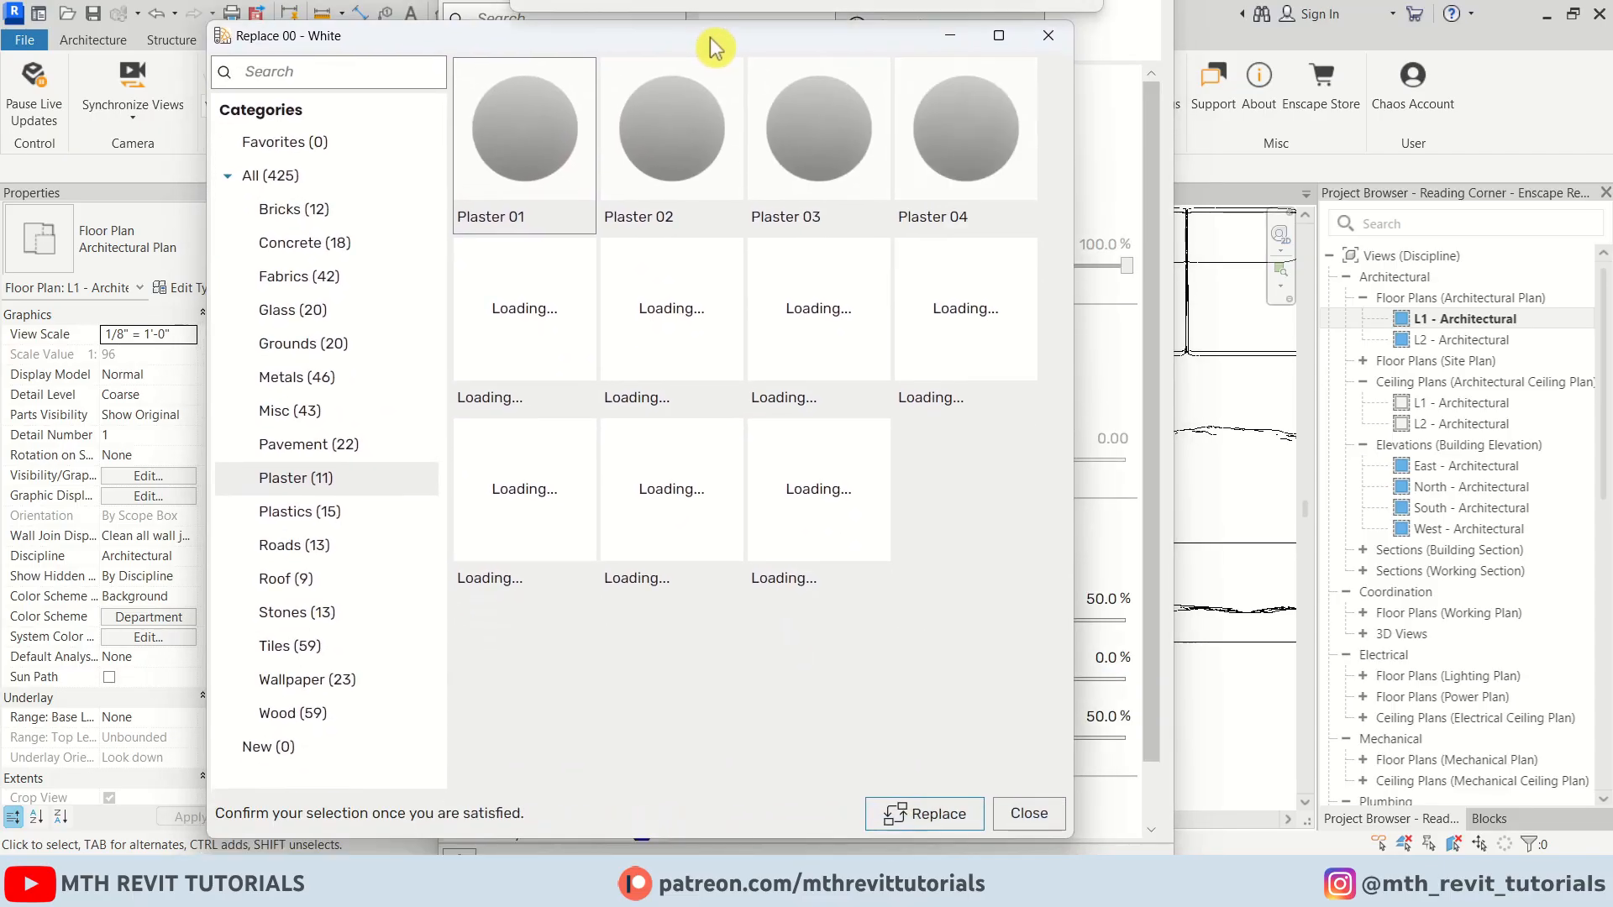
pyautogui.click(915, 825)
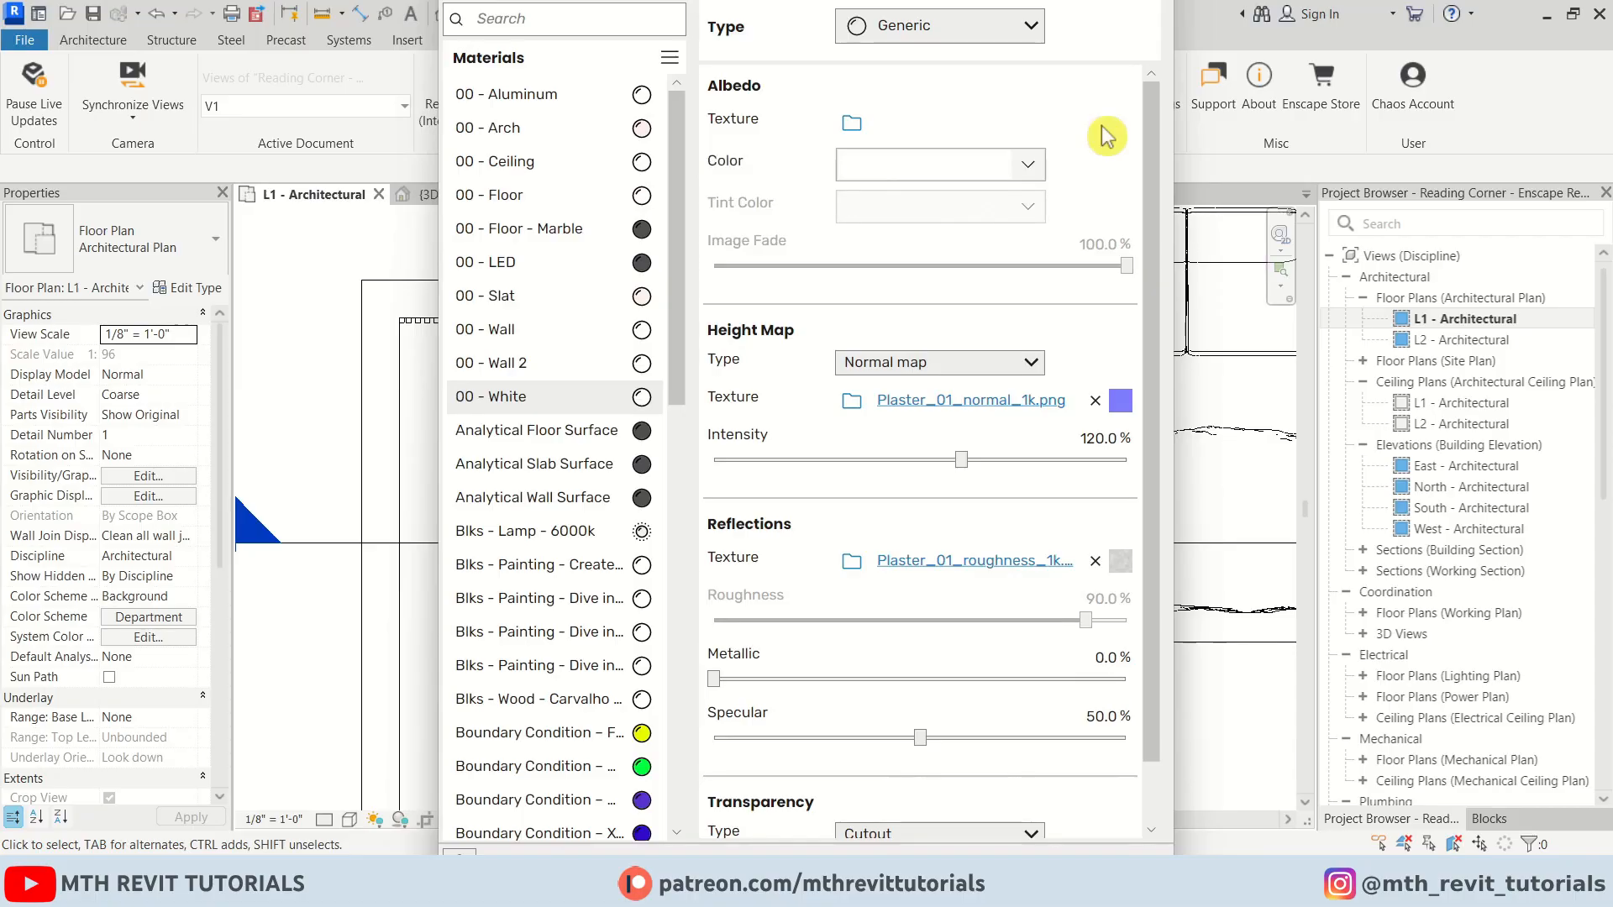
pyautogui.click(1029, 165)
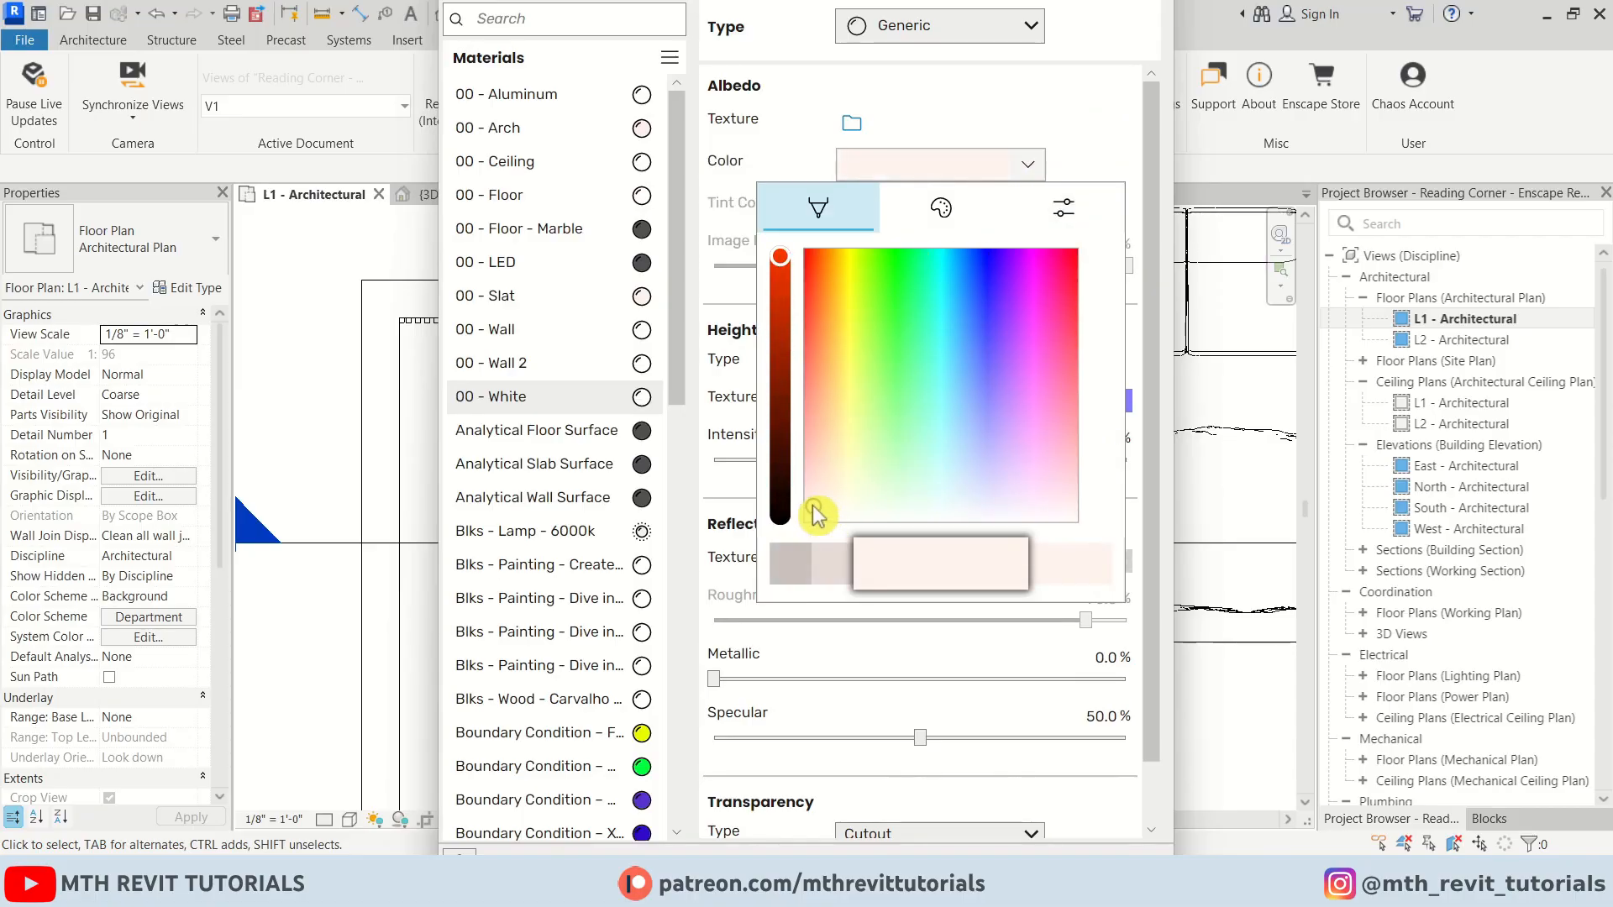
pyautogui.click(1158, 12)
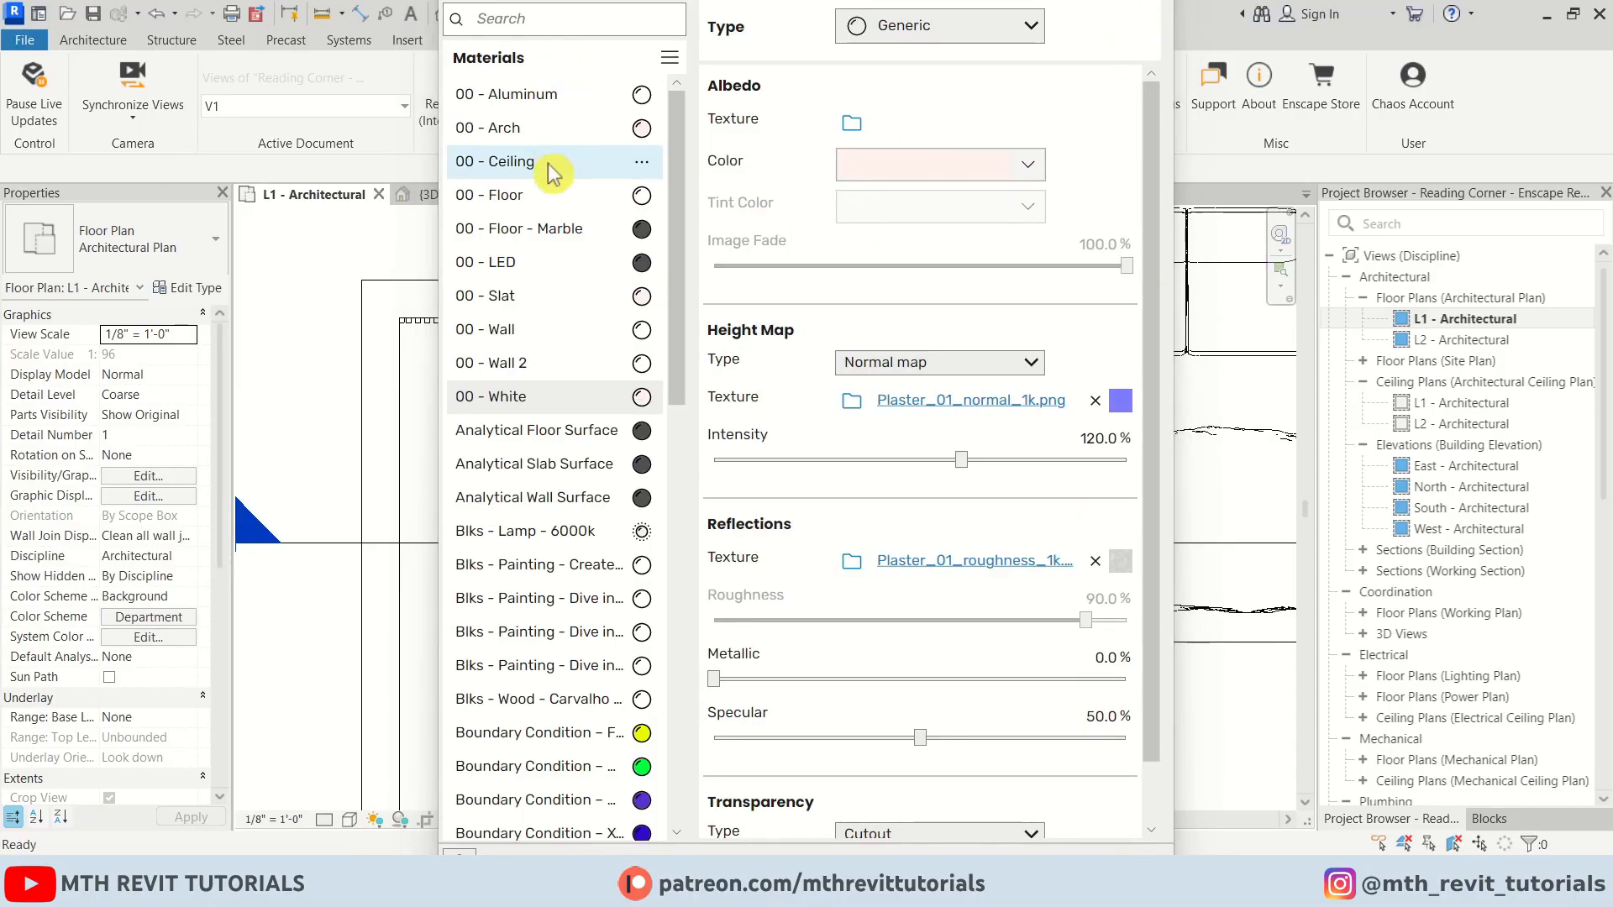
# Make 00 - LED a Self-illuminated material with a lime-green color and a luminance of 14,507 cd/m²
pyautogui.click(620, 267)
pyautogui.click(1035, 29)
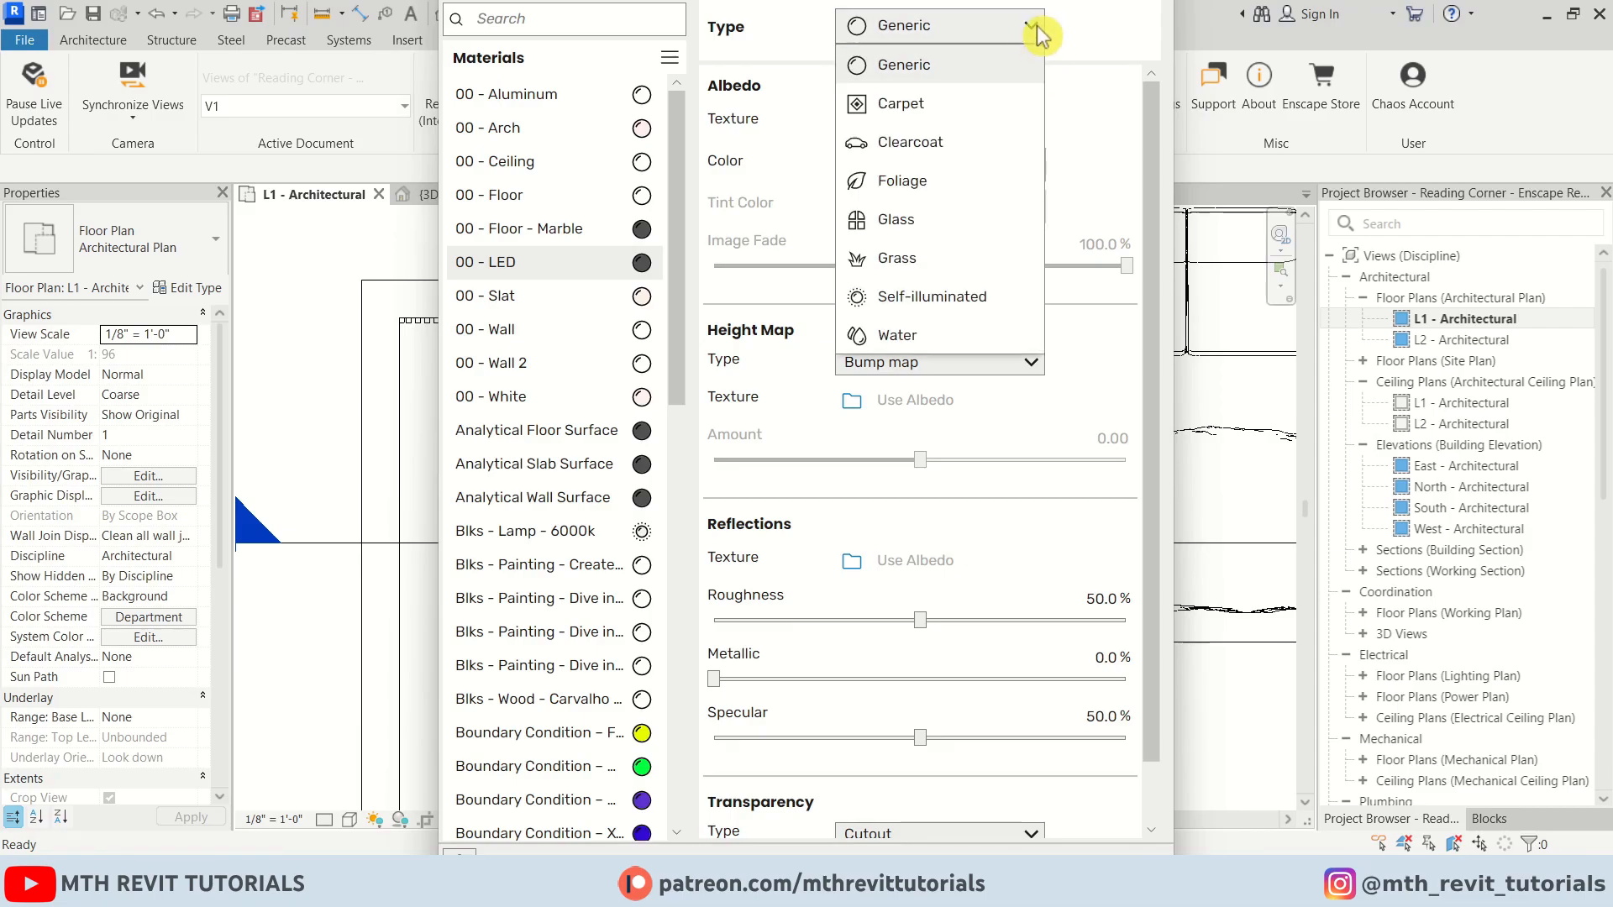
pyautogui.click(928, 296)
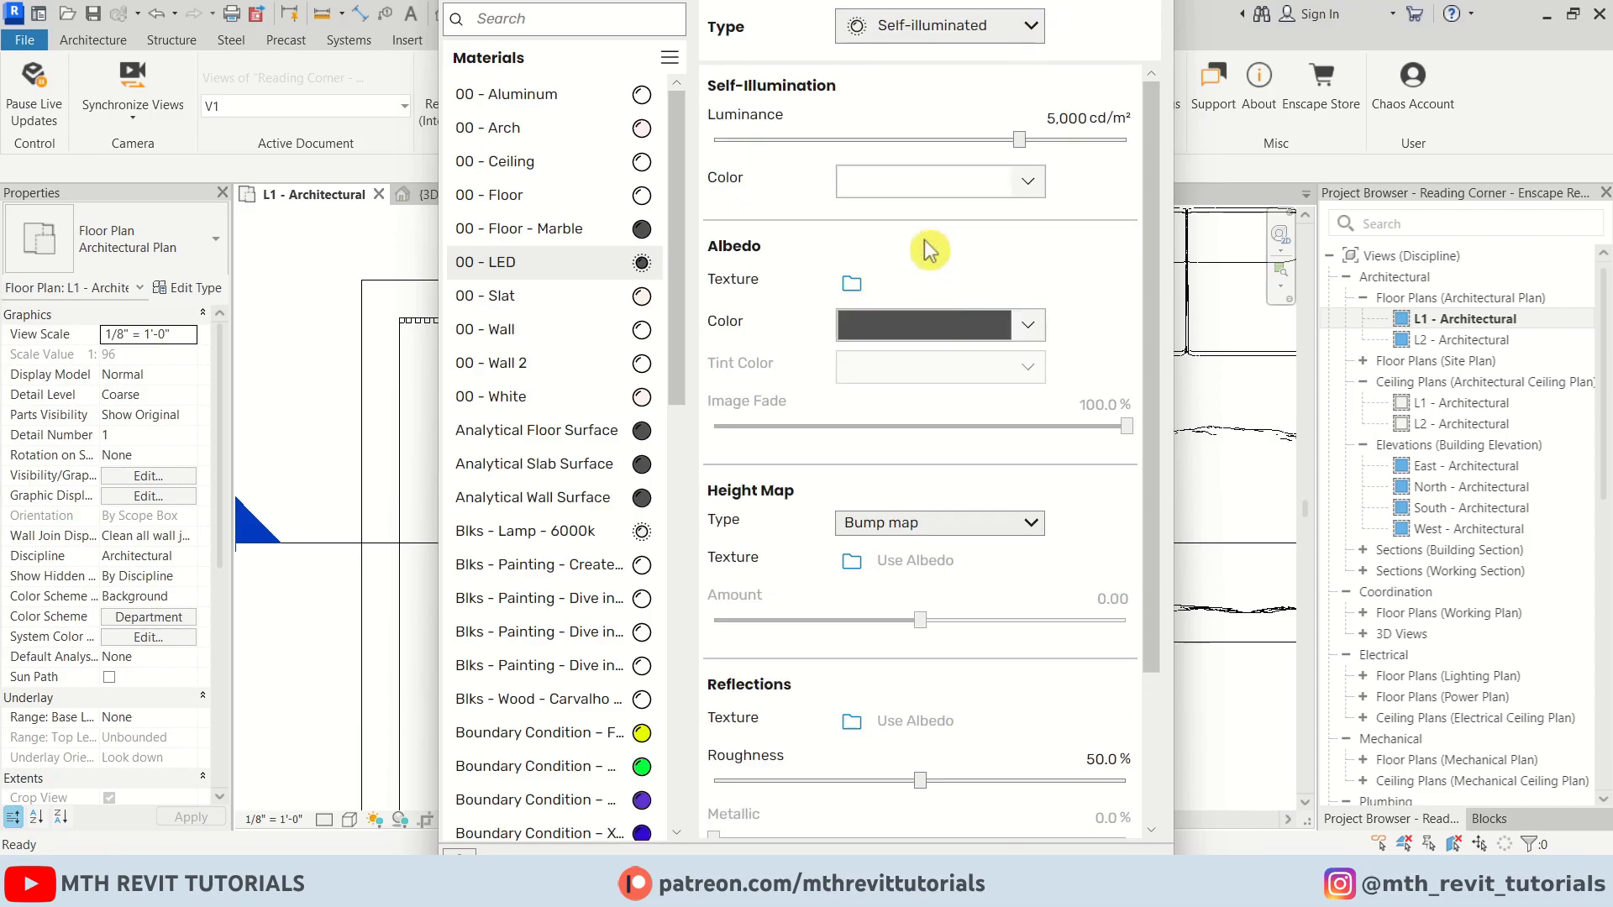
pyautogui.click(1038, 193)
pyautogui.click(867, 304)
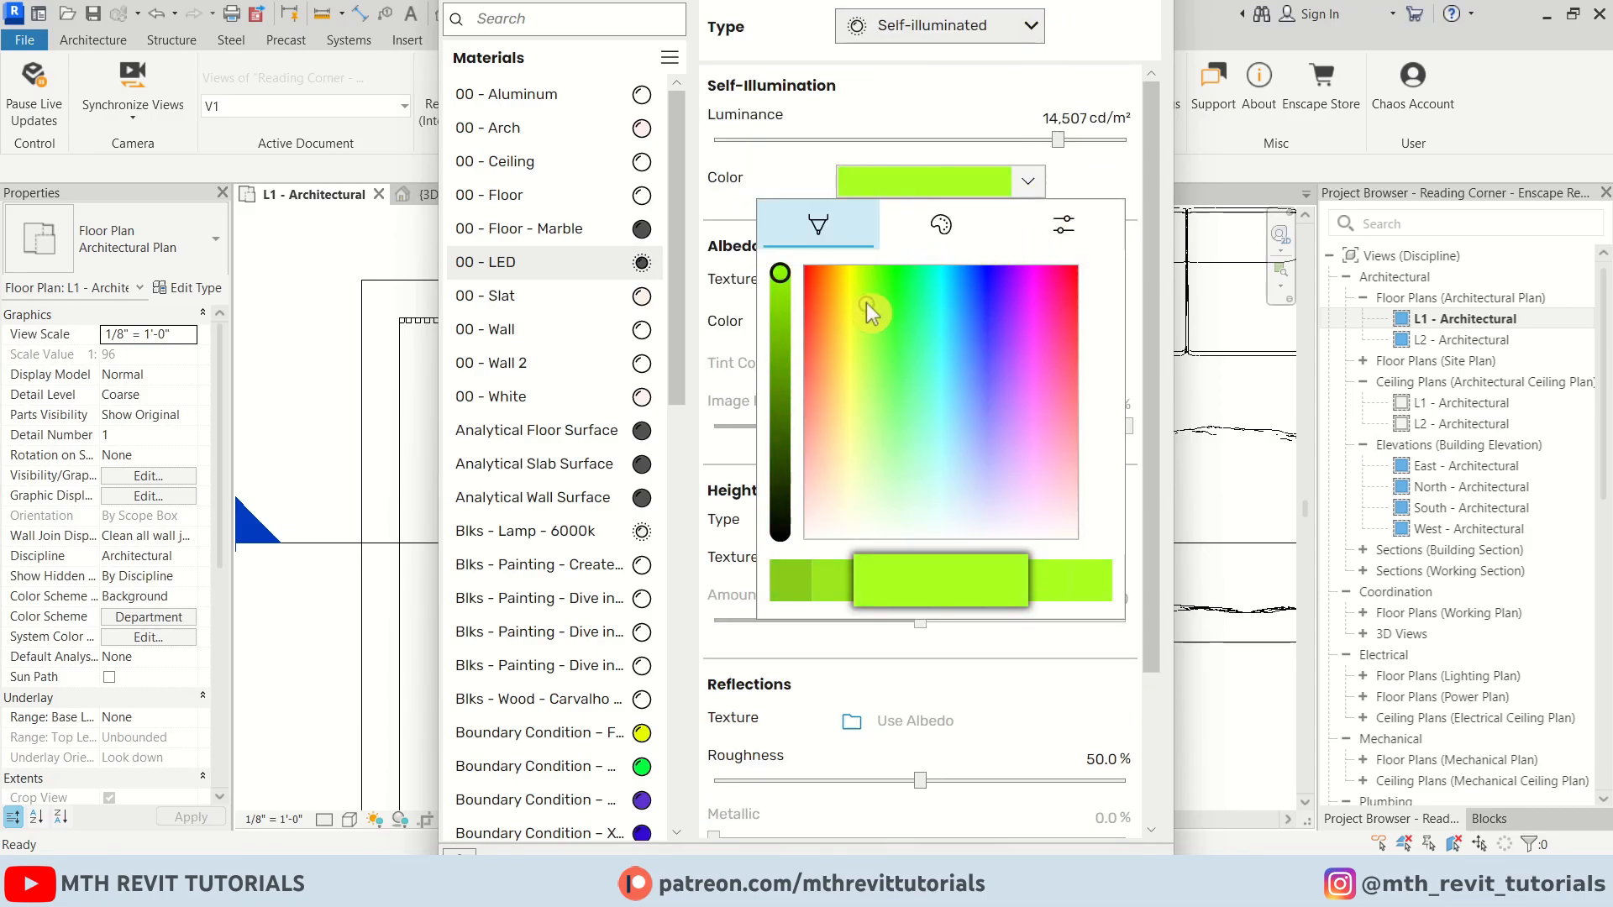
# Switch to the Enscape window to review the bookshelf LEDs, then return to Revit
pyautogui.click(668, 820)
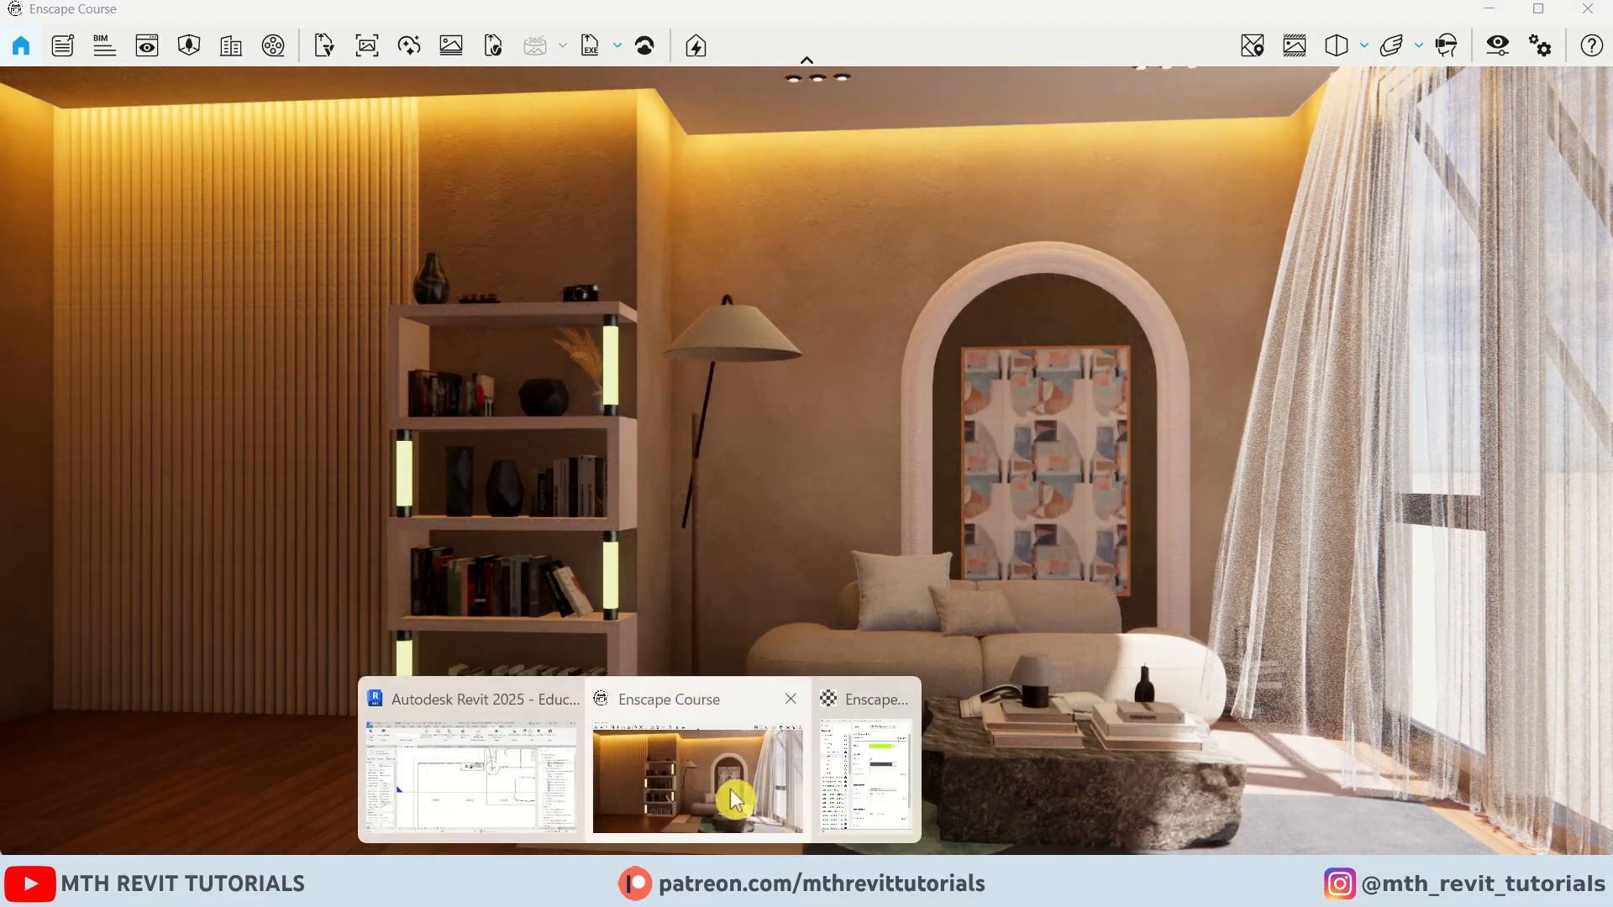
pyautogui.moveTo(994, 623); pyautogui.dragTo(979, 595)
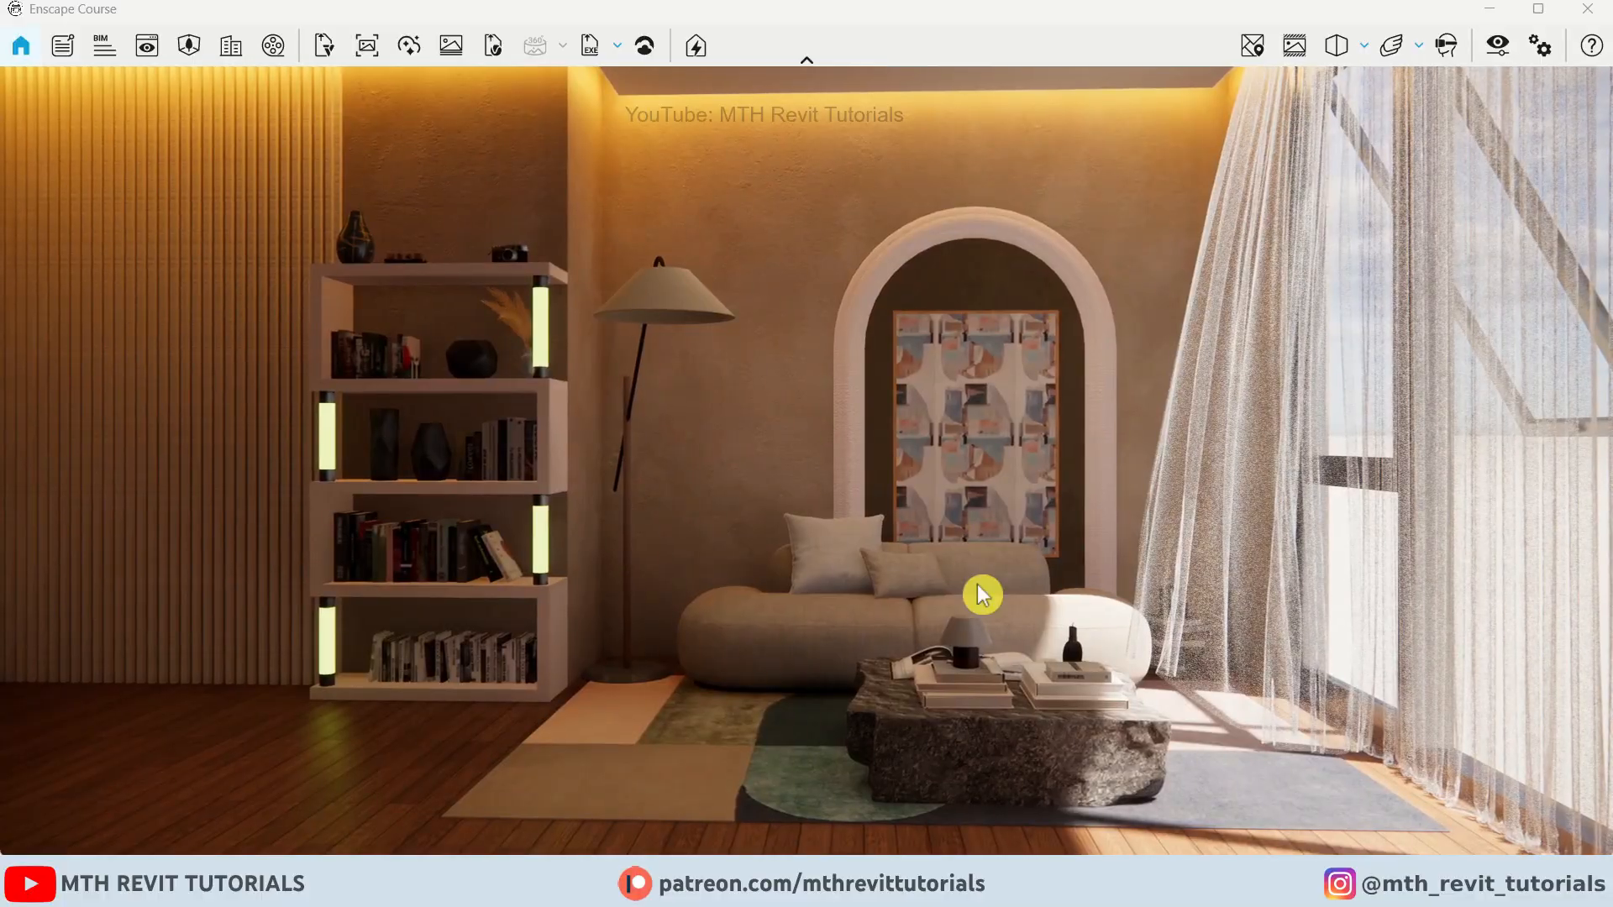
pyautogui.click(551, 778)
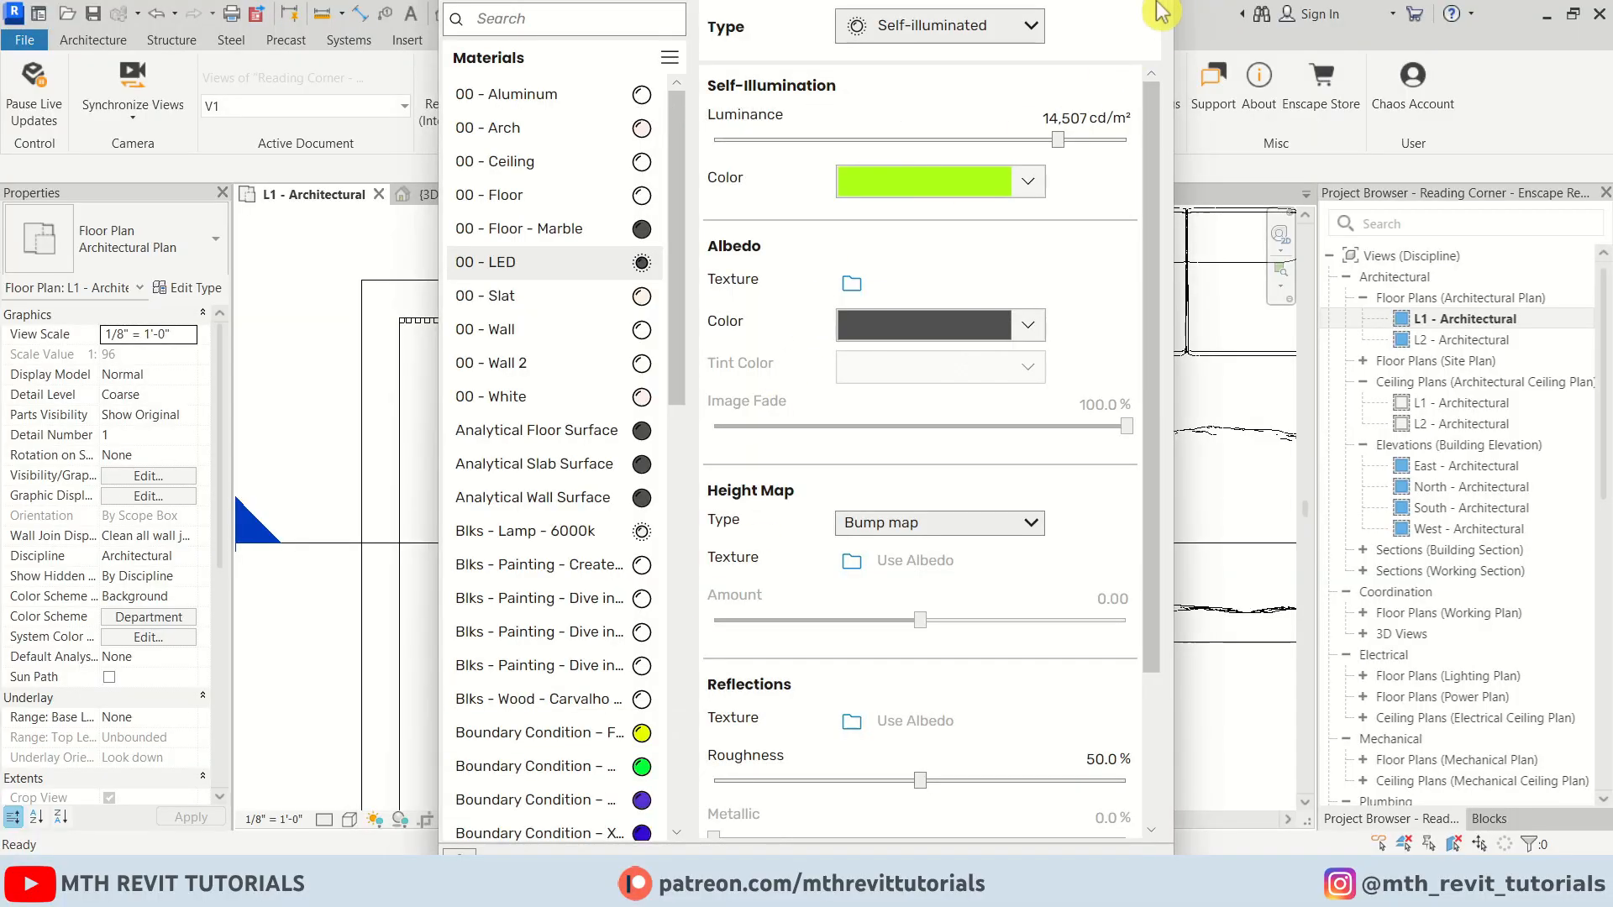
pyautogui.moveTo(638, 883)
pyautogui.click(897, 700)
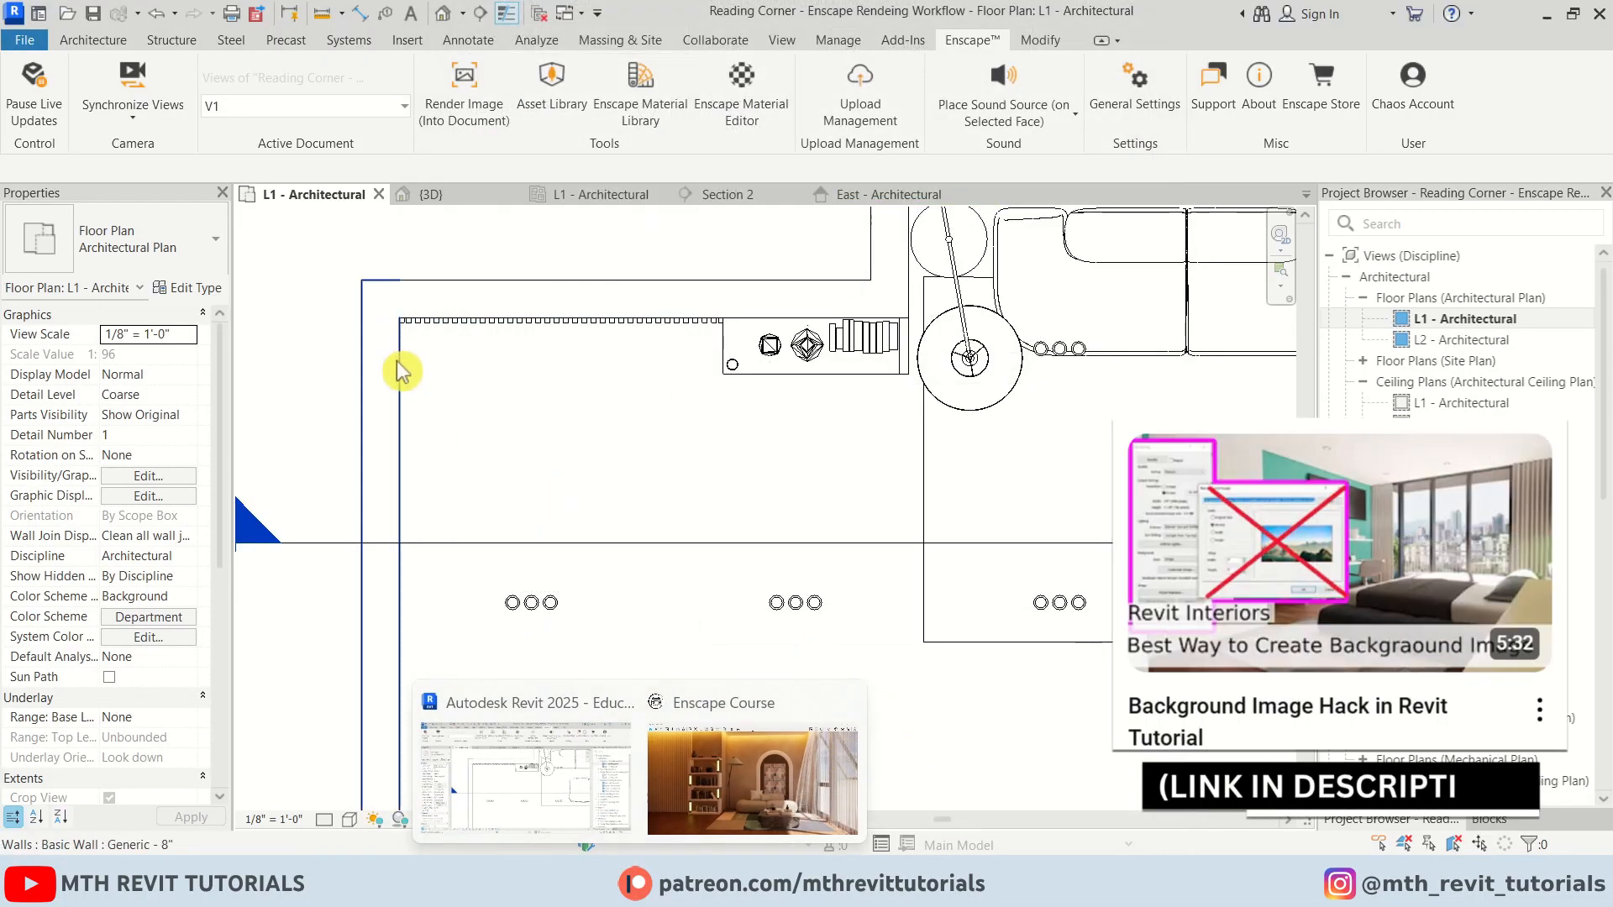
# Draw an arc-shaped Generic - 4" basic wall curving around the east side of the building as a backdrop
pyautogui.rightClick(316, 285)
pyautogui.click(385, 547)
pyautogui.scroll(-3, 701, 538)
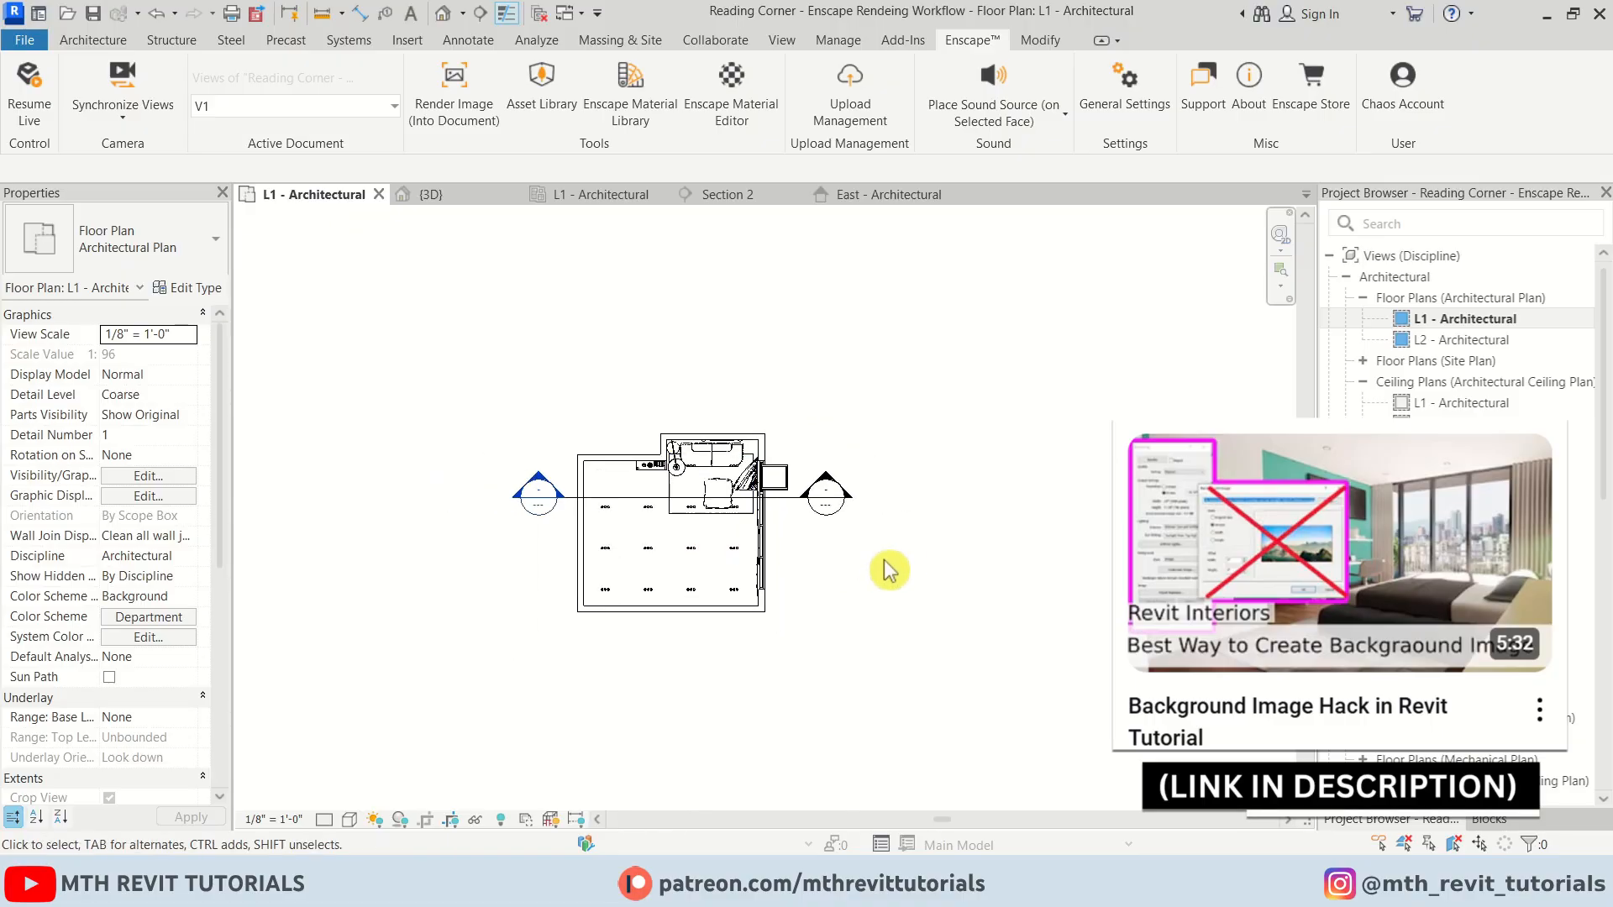
pyautogui.scroll(1, 659, 554)
pyautogui.moveTo(884, 567); pyautogui.dragTo(729, 519, button='middle')
pyautogui.scroll(2, 718, 514)
pyautogui.press('a')
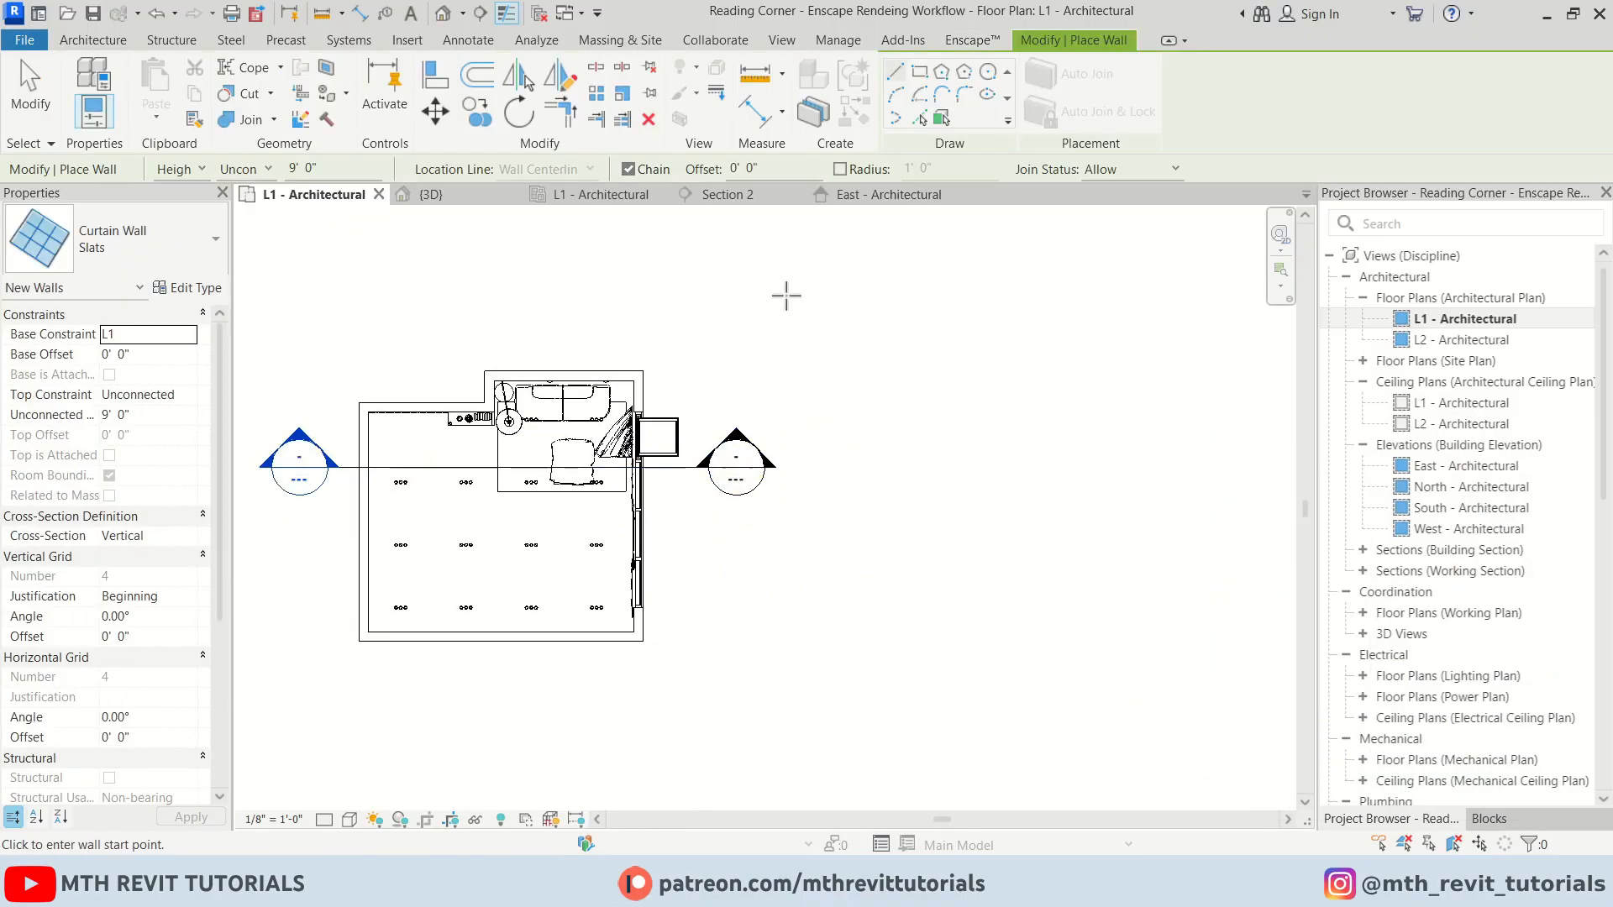
pyautogui.scroll(-1, 781, 424)
pyautogui.scroll(10, 130, 445)
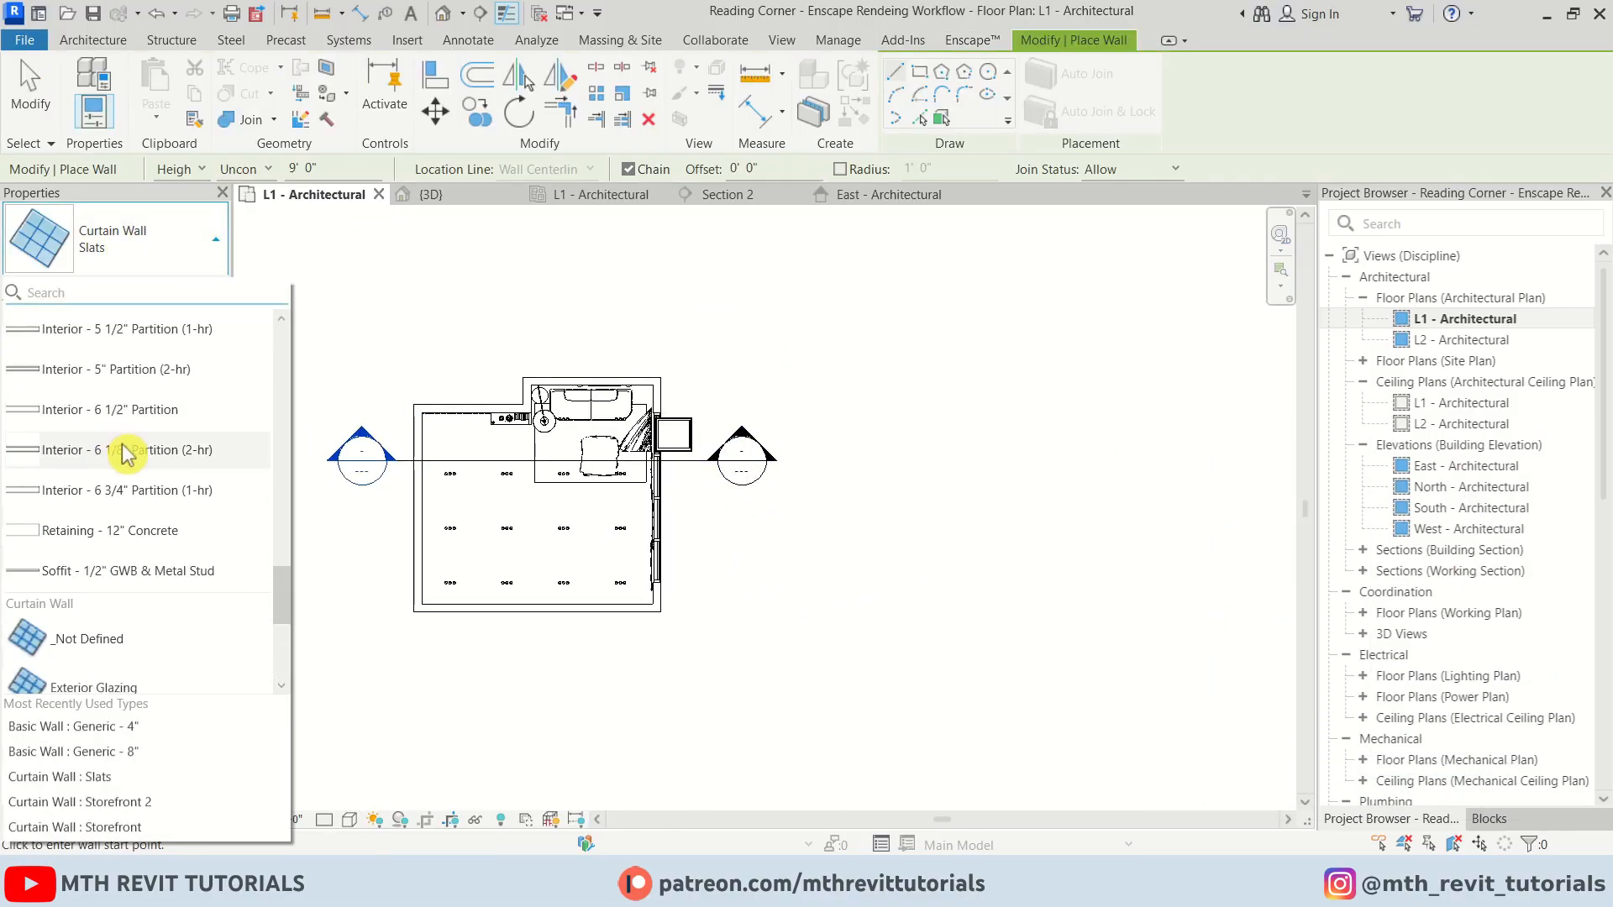
pyautogui.click(126, 407)
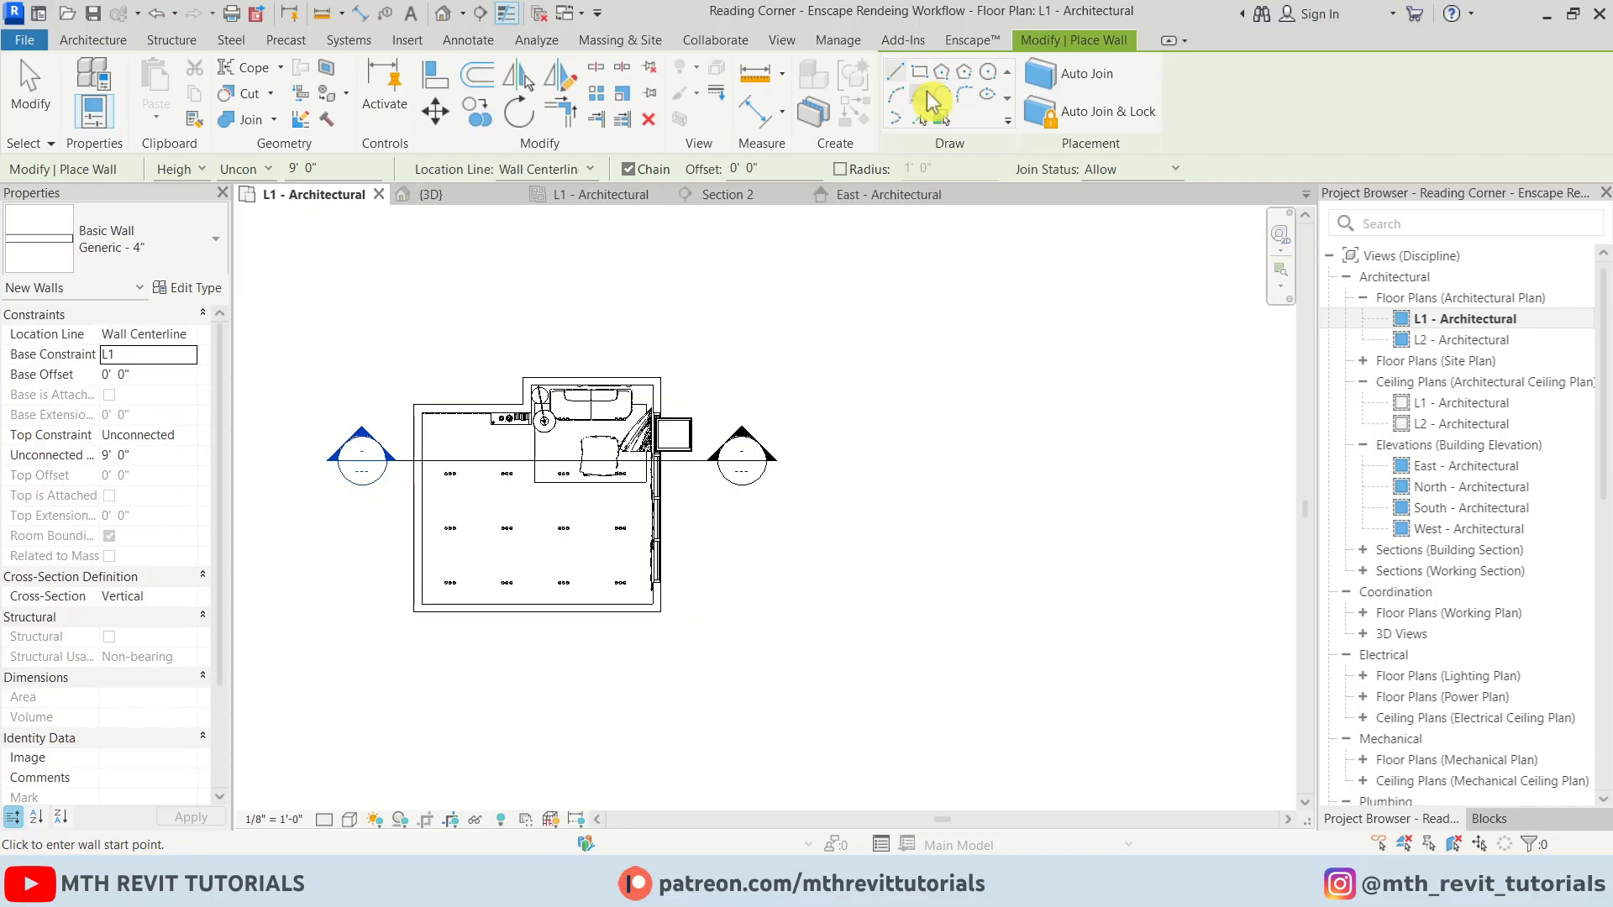
pyautogui.click(902, 95)
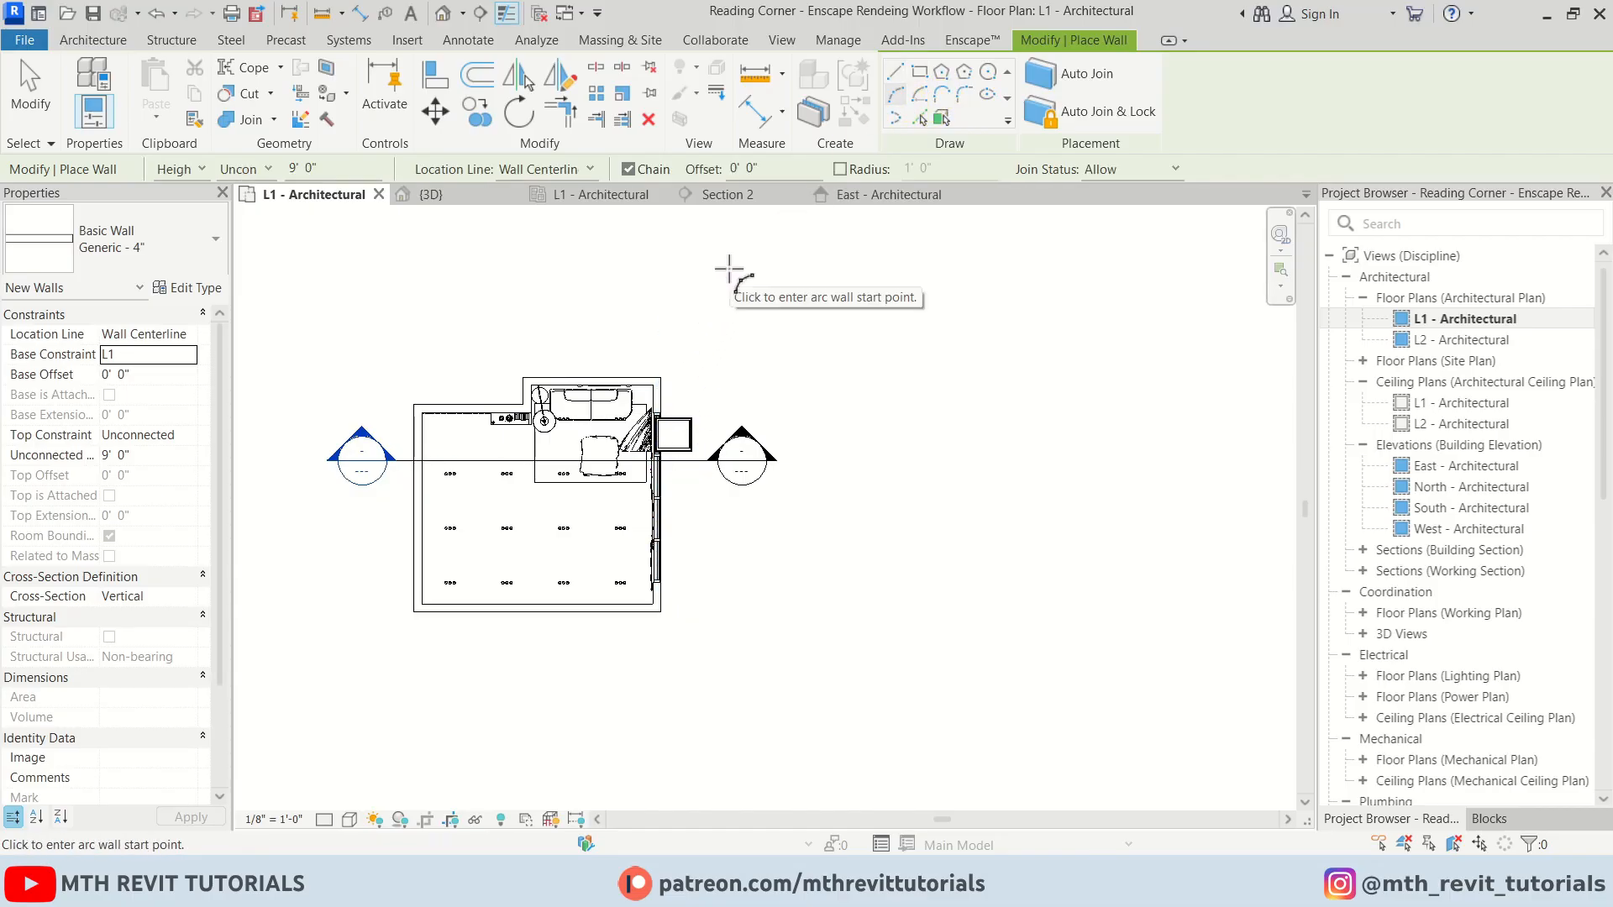
pyautogui.click(729, 269)
pyautogui.click(729, 679)
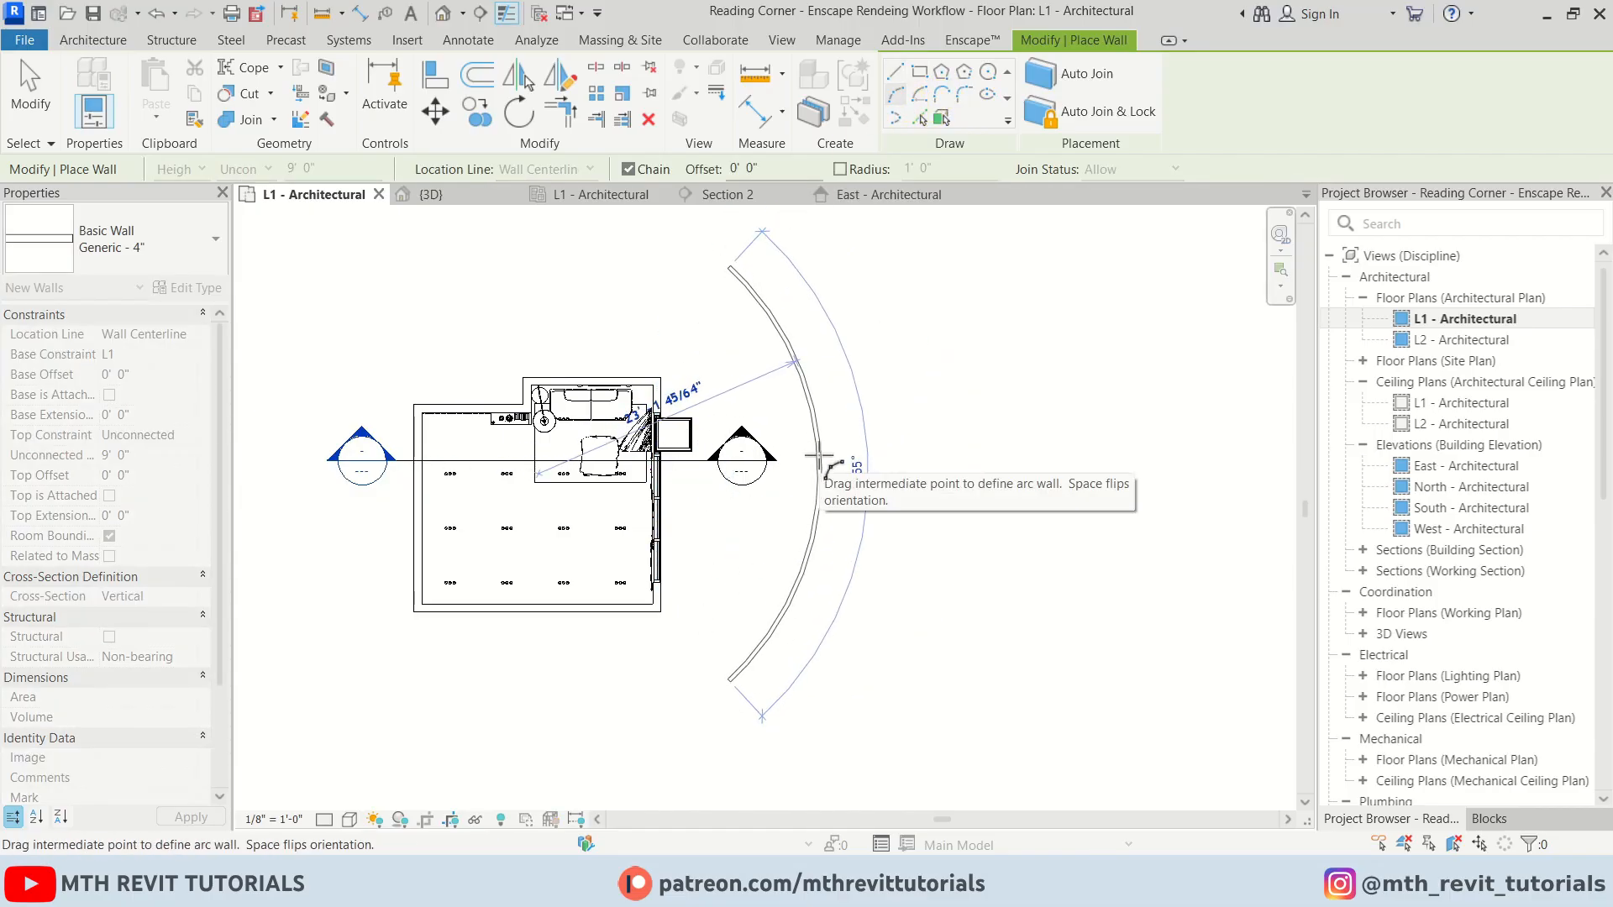
pyautogui.click(817, 461)
pyautogui.press('Escape')
pyautogui.press('Escape')
pyautogui.scroll(2, 710, 478)
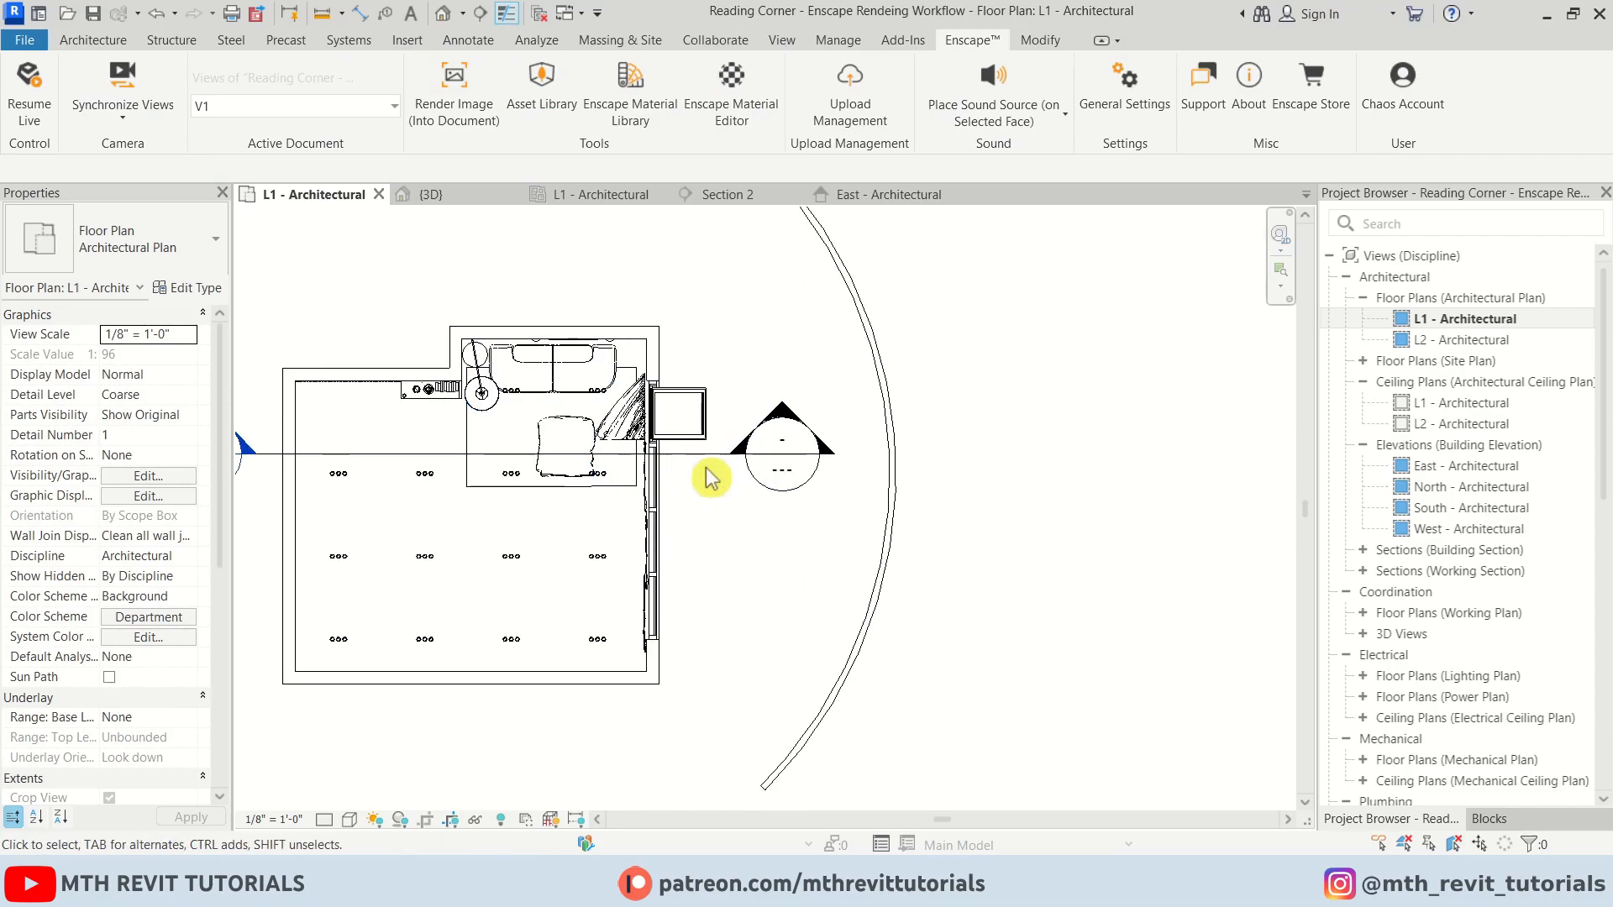
pyautogui.moveTo(710, 478); pyautogui.dragTo(920, 485, button='middle')
# In the 3D view, raise the curved wall's height to about 19' 11"
pyautogui.click(447, 13)
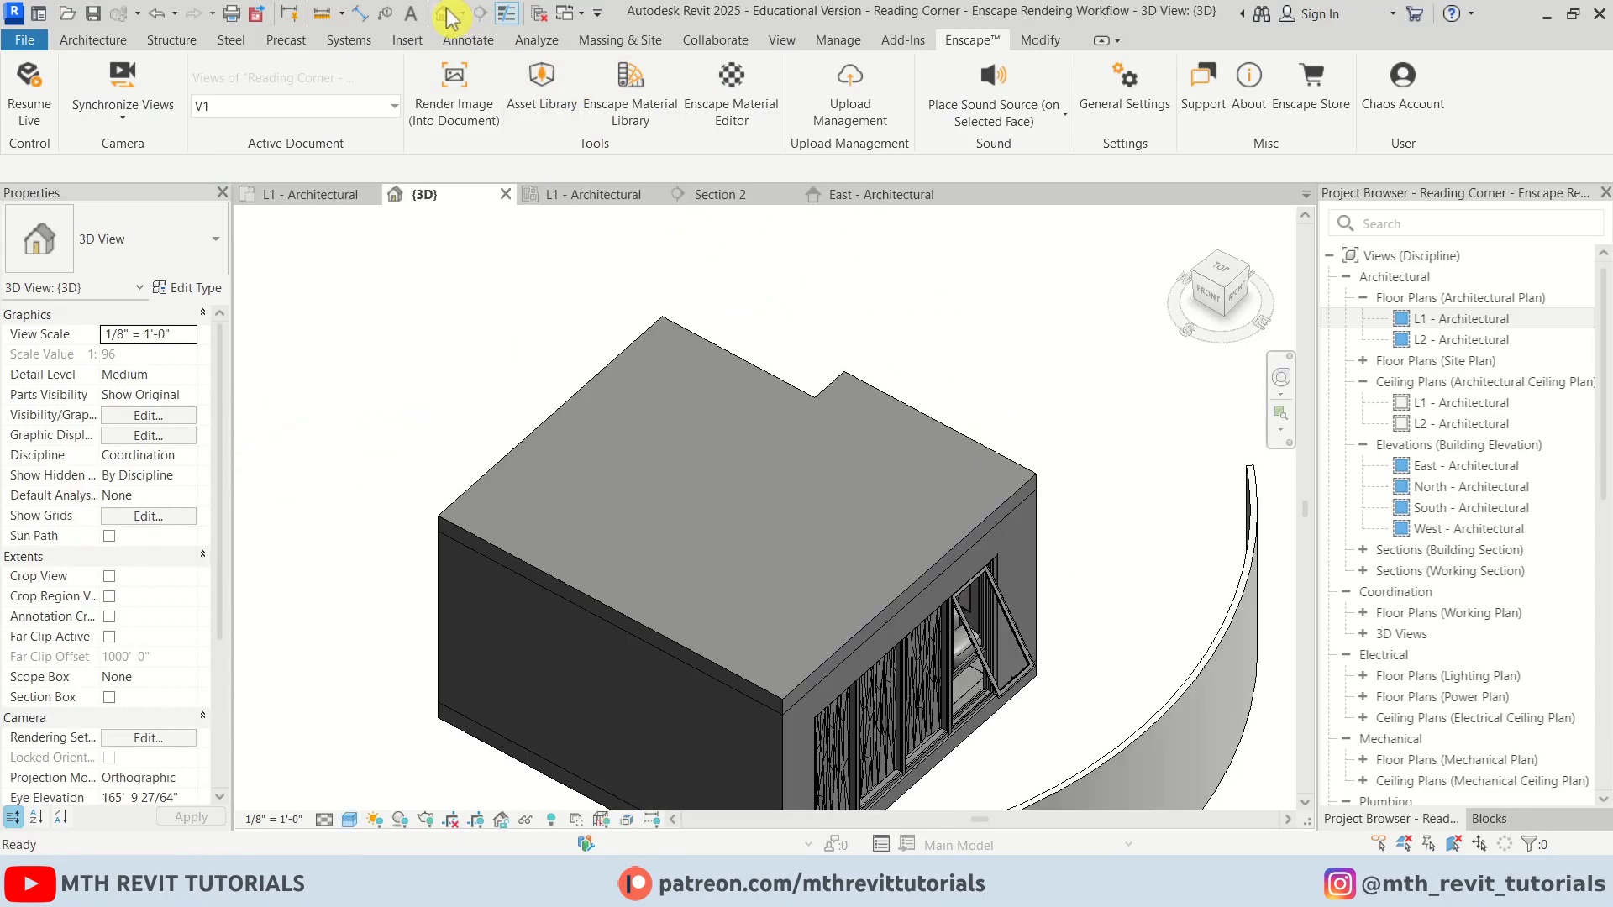
pyautogui.scroll(-3, 641, 437)
pyautogui.keyDown('shift'); pyautogui.moveTo(641, 443); pyautogui.dragTo(817, 546, button='middle'); pyautogui.keyUp('shift')
pyautogui.click(921, 304)
pyautogui.scroll(4, 921, 305)
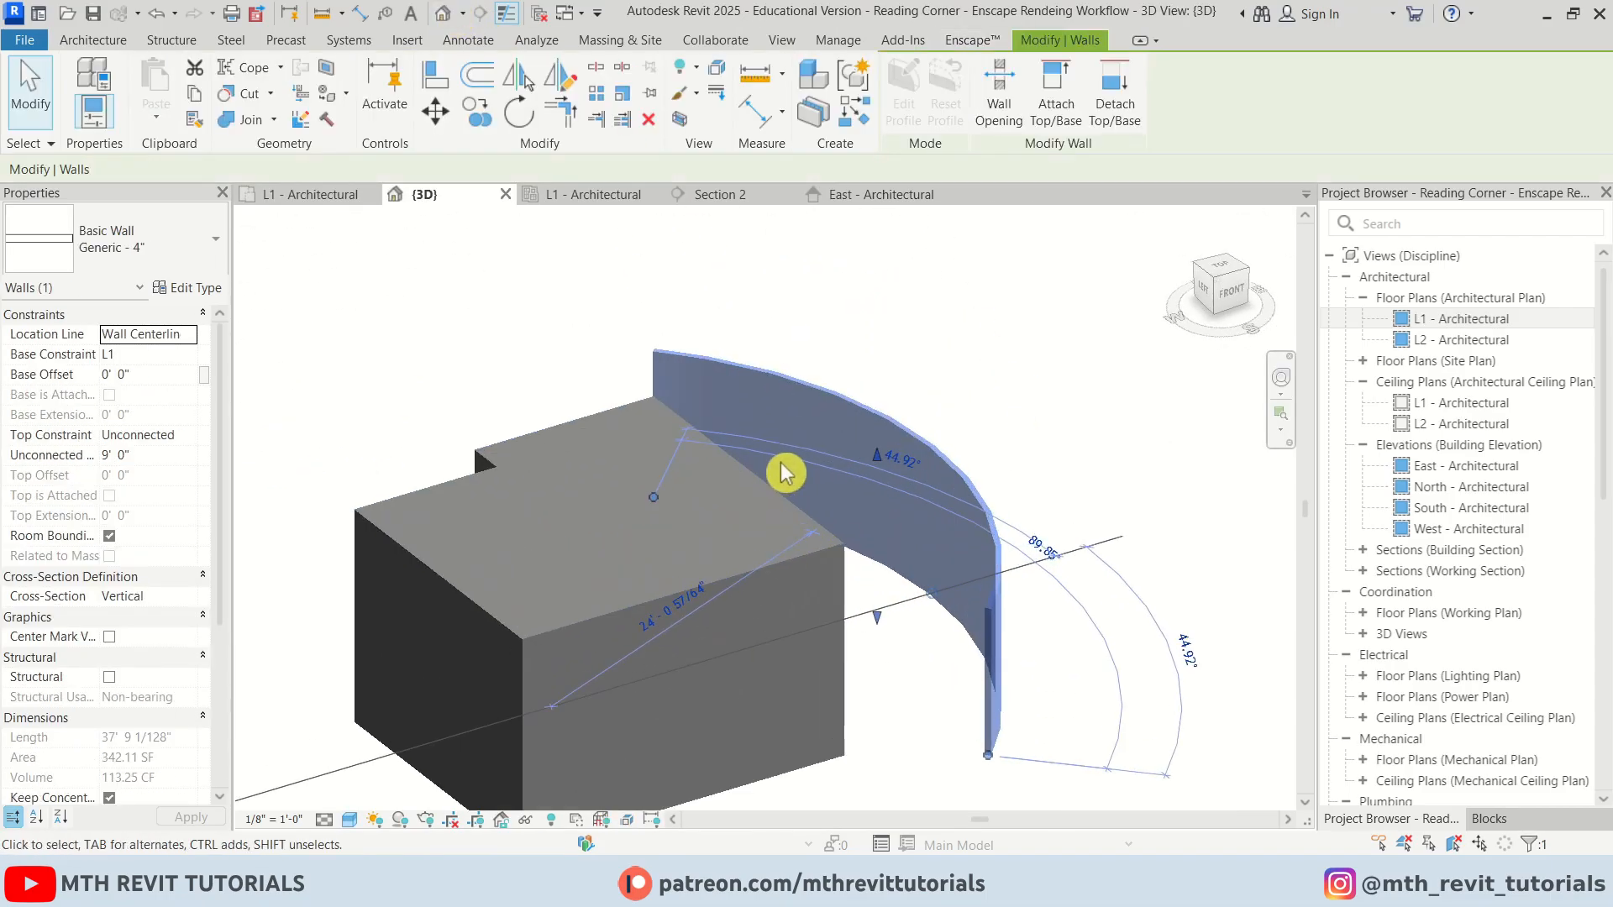
pyautogui.moveTo(917, 259); pyautogui.dragTo(917, 256)
pyautogui.scroll(-2, 878, 361)
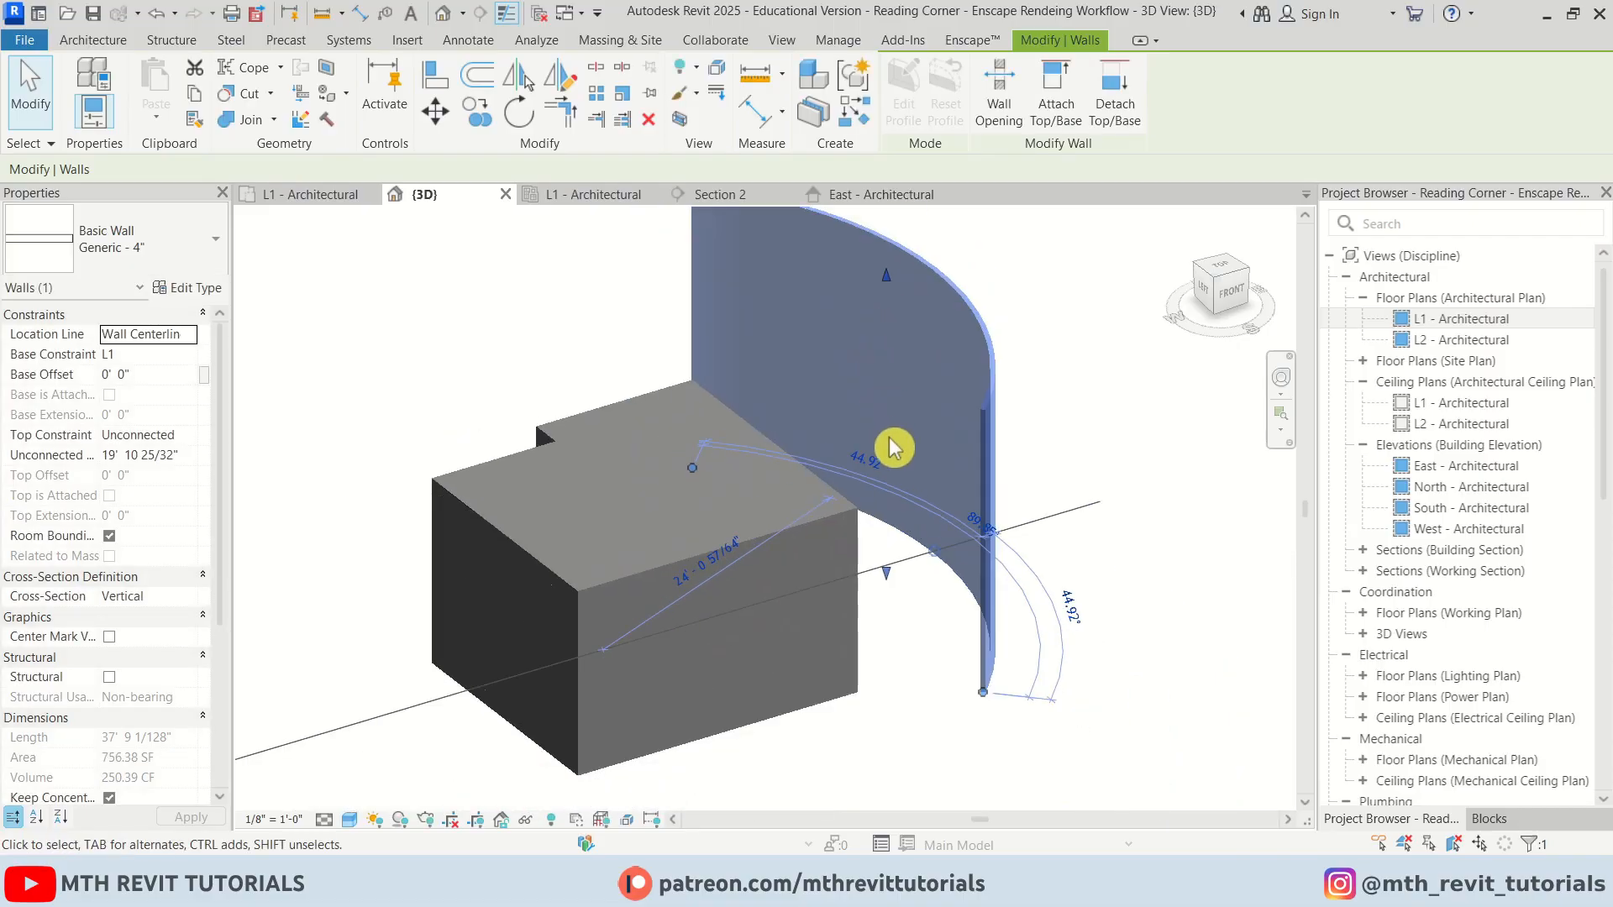
pyautogui.moveTo(886, 577); pyautogui.dragTo(882, 689)
pyautogui.press('Escape')
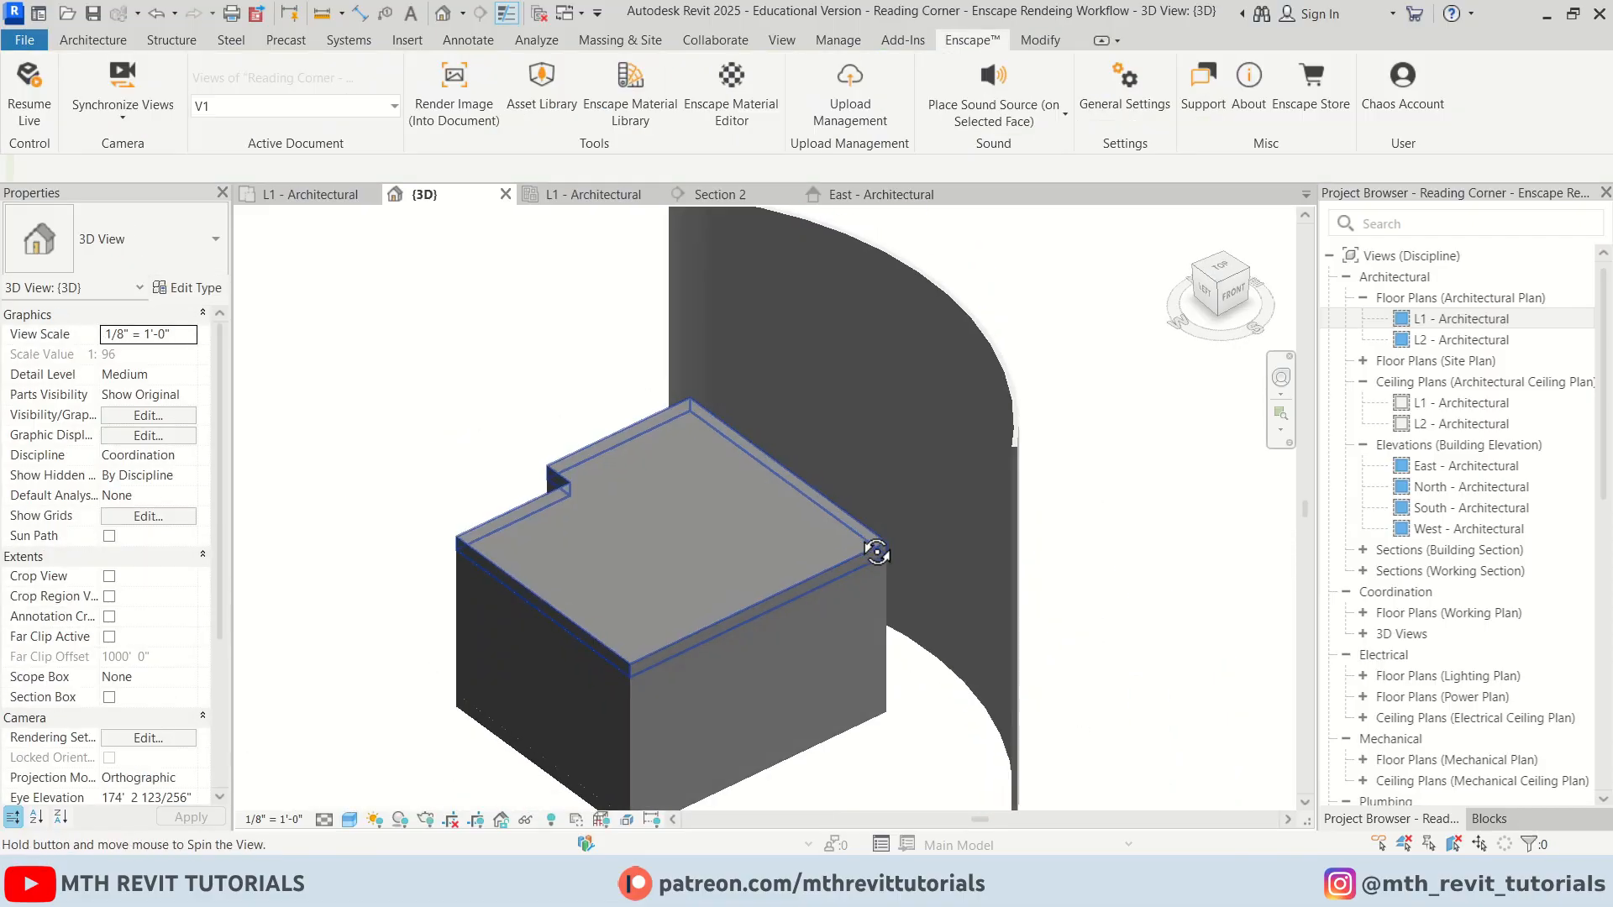
# Create a new decal type named BG using the 2272715zc5.jpg city skyline image as its source
pyautogui.scroll(4, 850, 383)
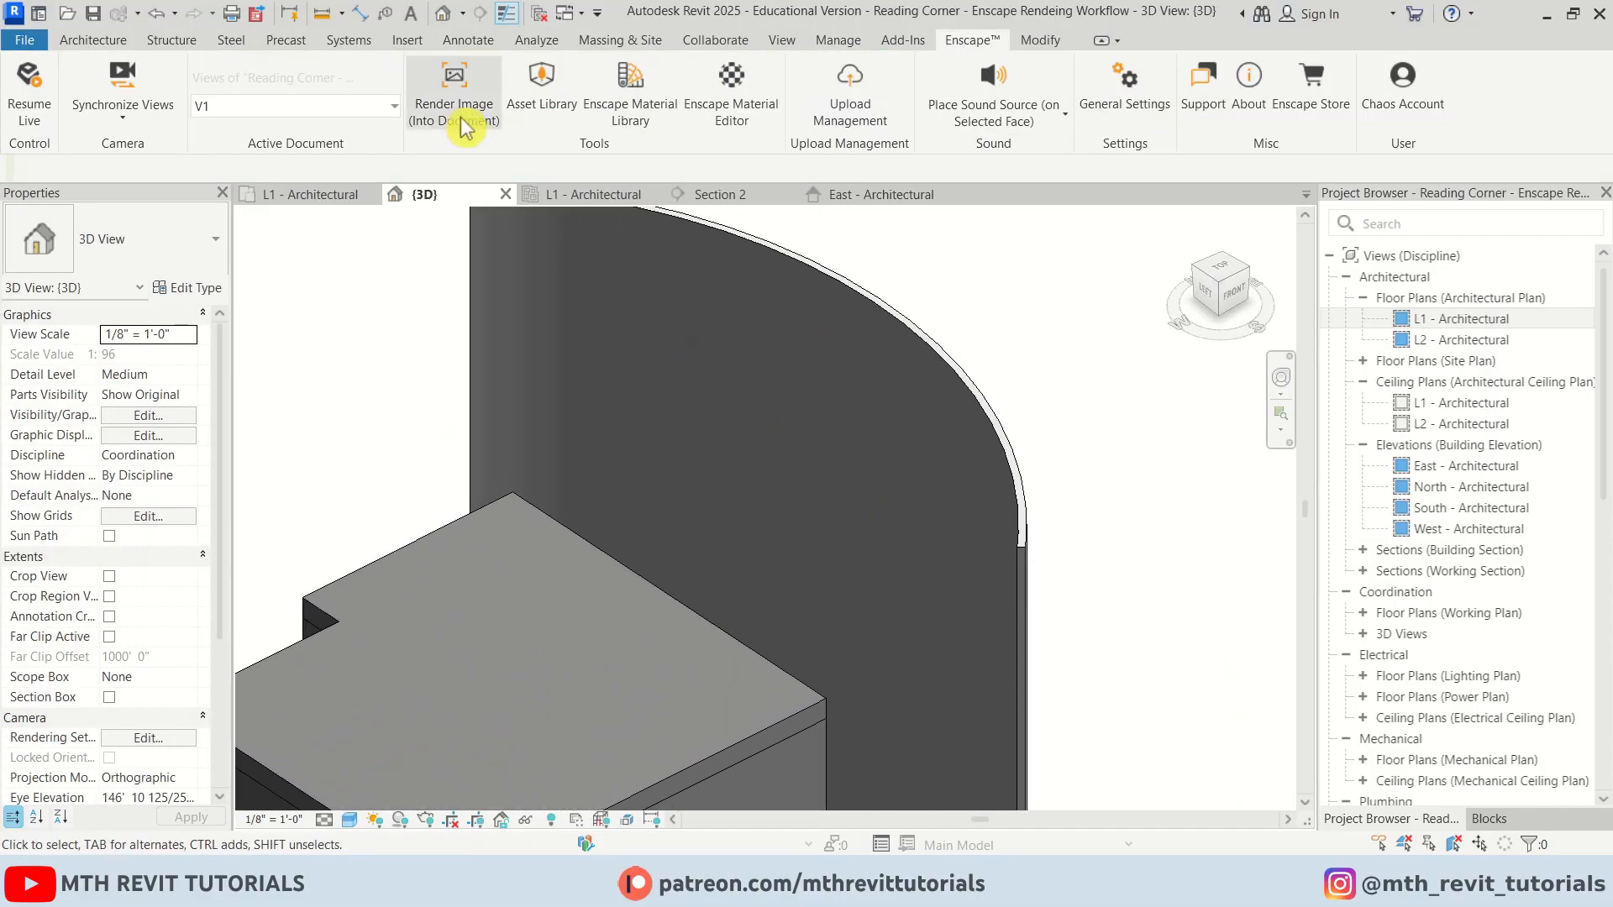
pyautogui.click(407, 40)
pyautogui.click(340, 109)
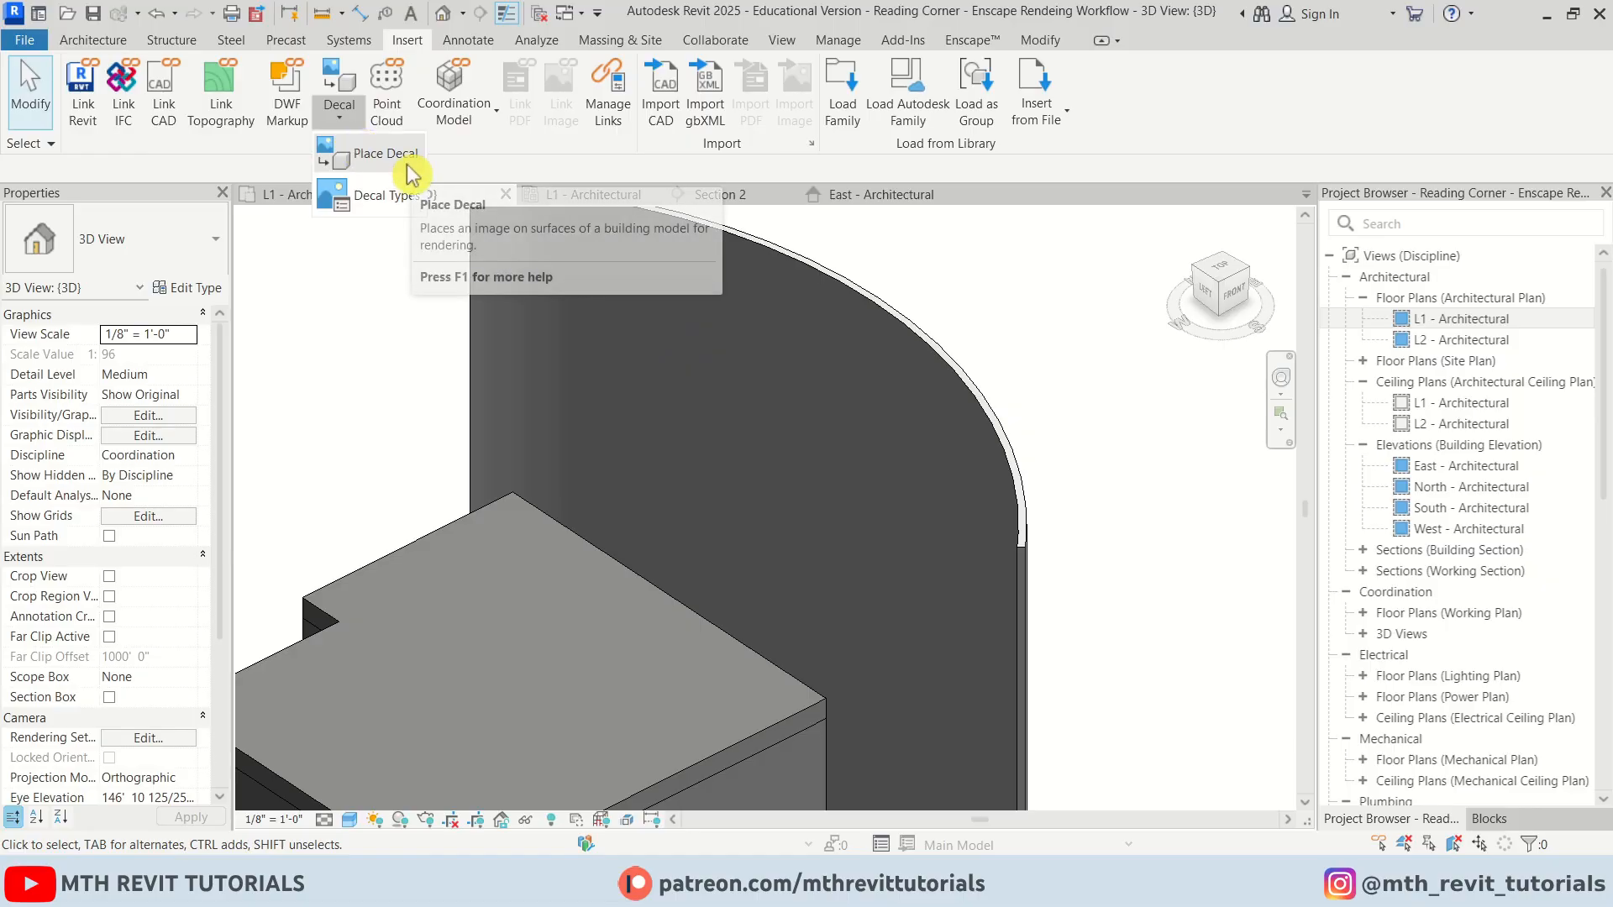
pyautogui.click(413, 198)
pyautogui.click(464, 659)
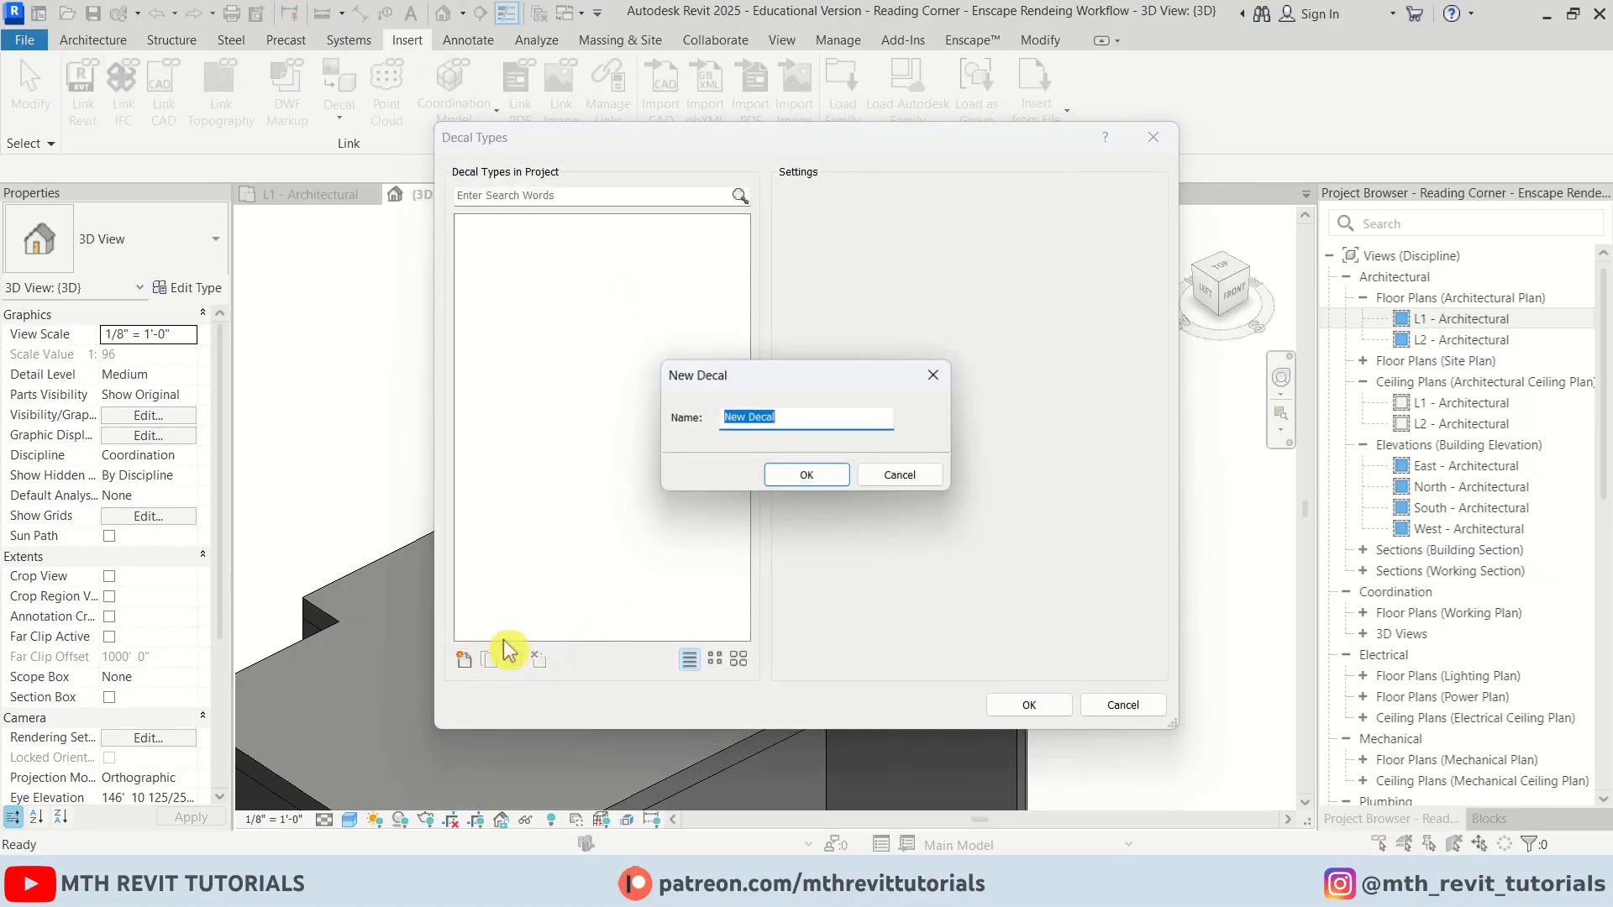
pyautogui.click(808, 476)
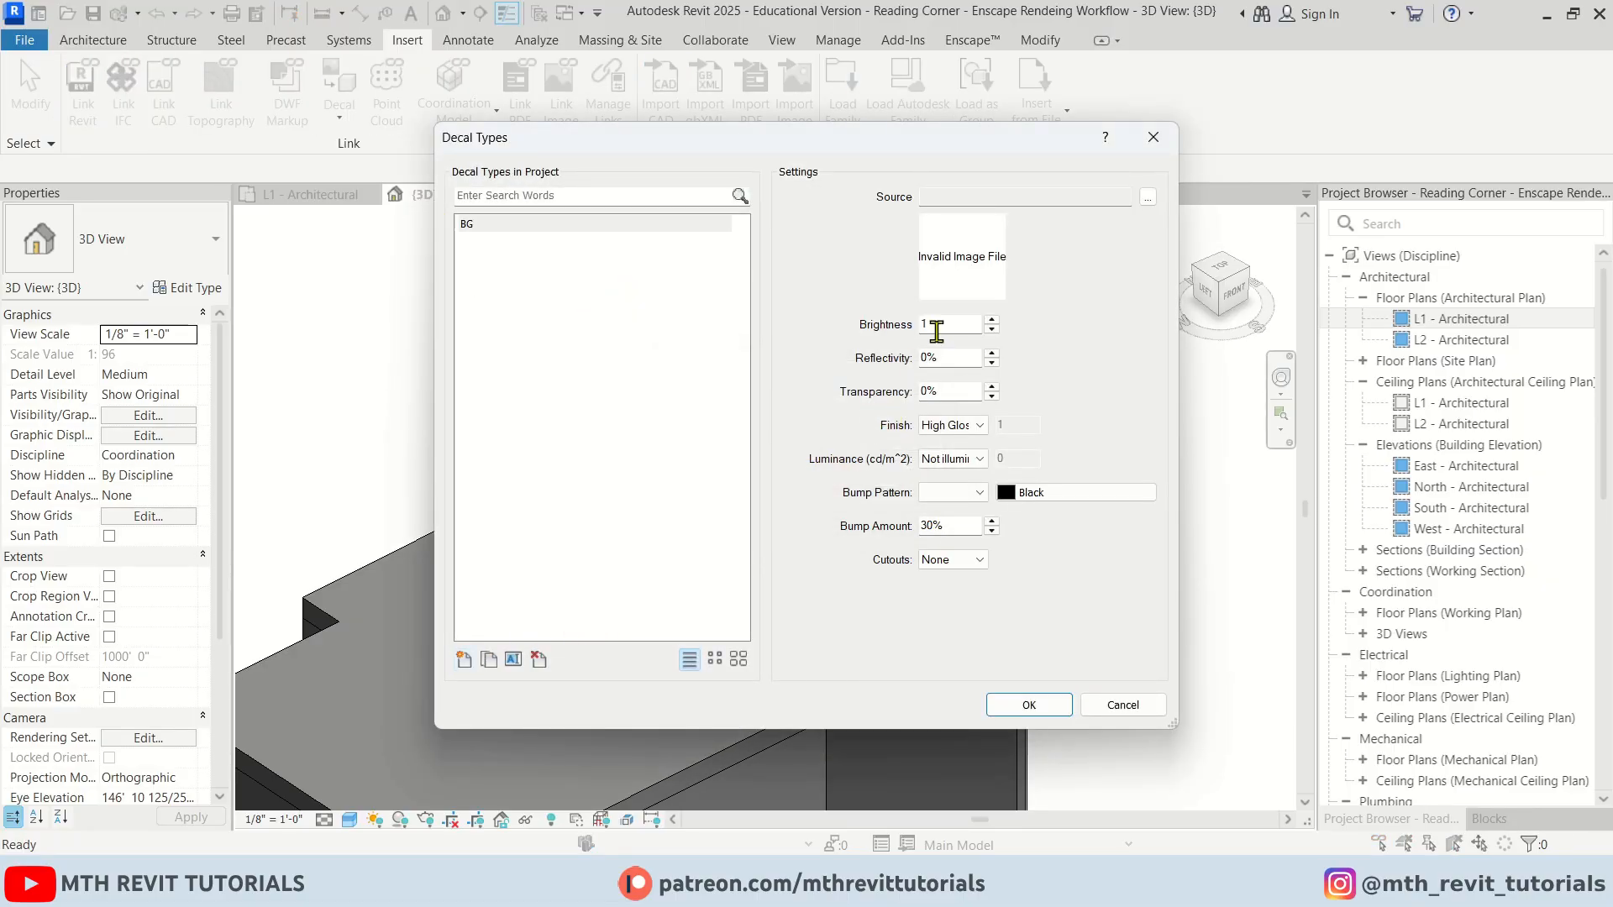
pyautogui.click(1153, 204)
pyautogui.click(679, 391)
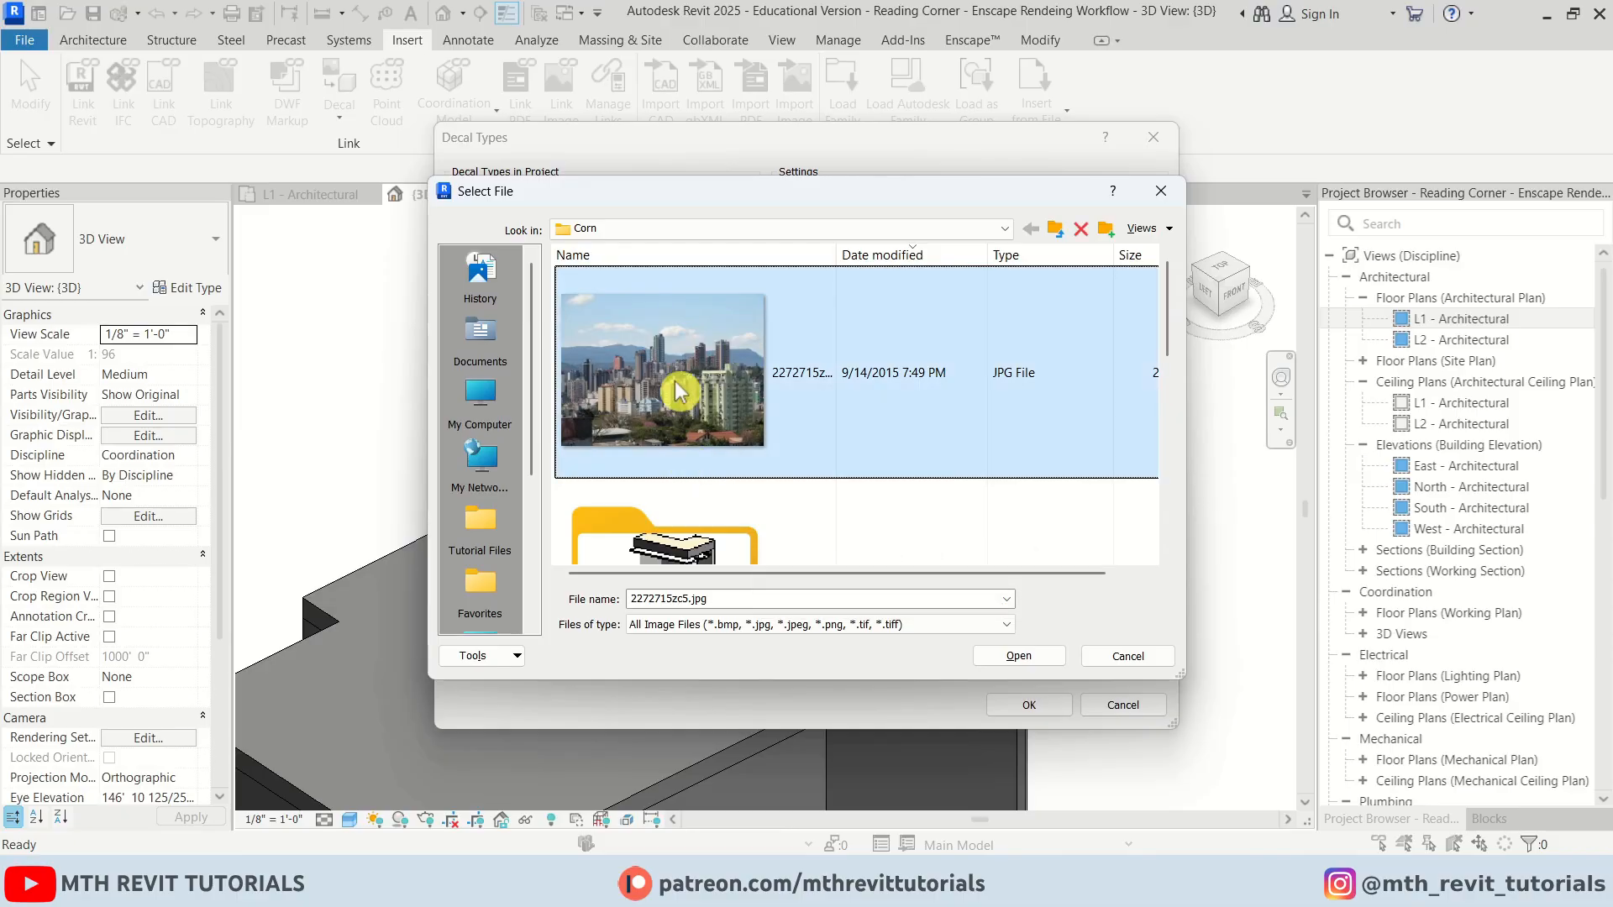
pyautogui.click(1018, 657)
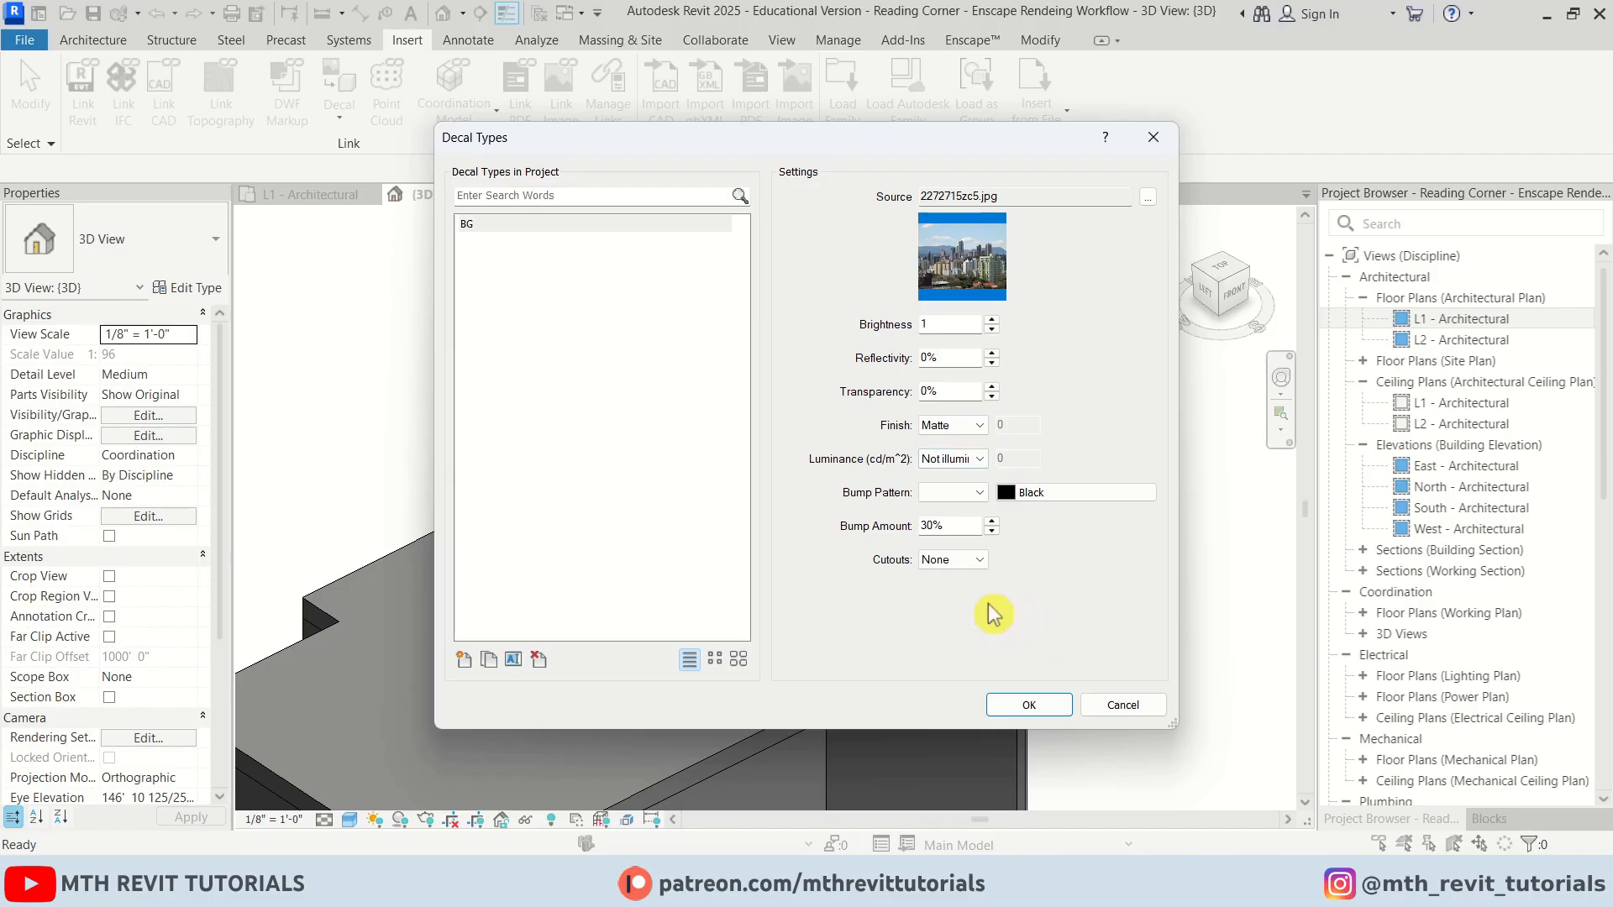
pyautogui.click(1025, 709)
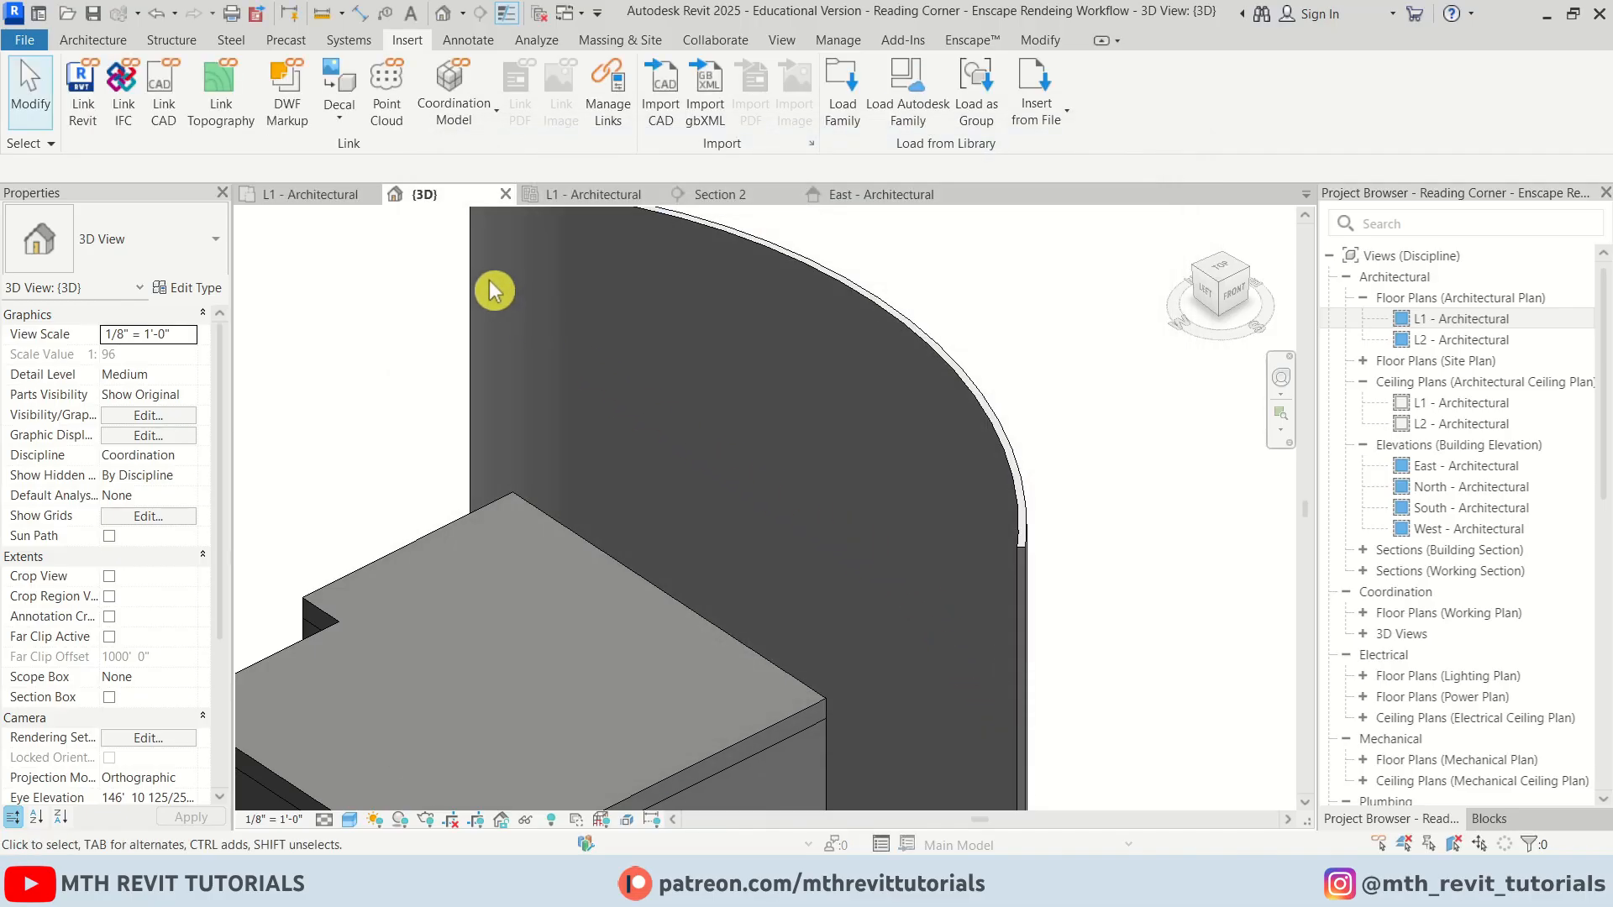
# Place the BG decal on the curved wall and resize it to about 18' 7" wide by 13' 11" high
pyautogui.click(333, 84)
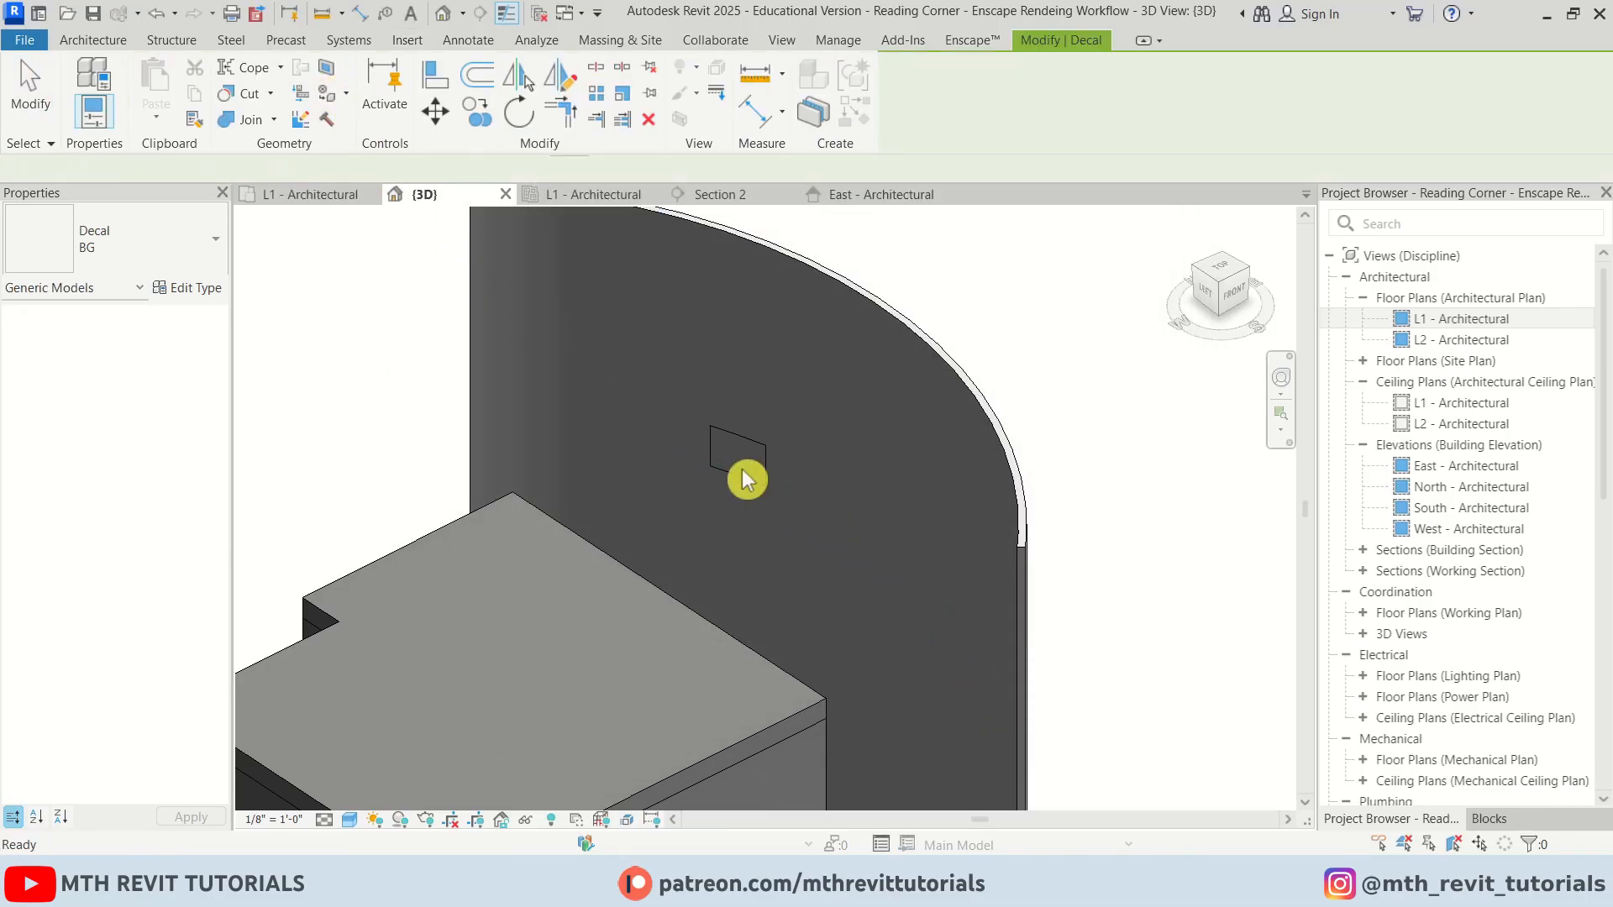
pyautogui.click(743, 471)
pyautogui.click(754, 437)
pyautogui.moveTo(766, 443); pyautogui.dragTo(988, 405)
pyautogui.moveTo(711, 467); pyautogui.dragTo(564, 532)
pyautogui.press('Escape')
pyautogui.scroll(2, 695, 494)
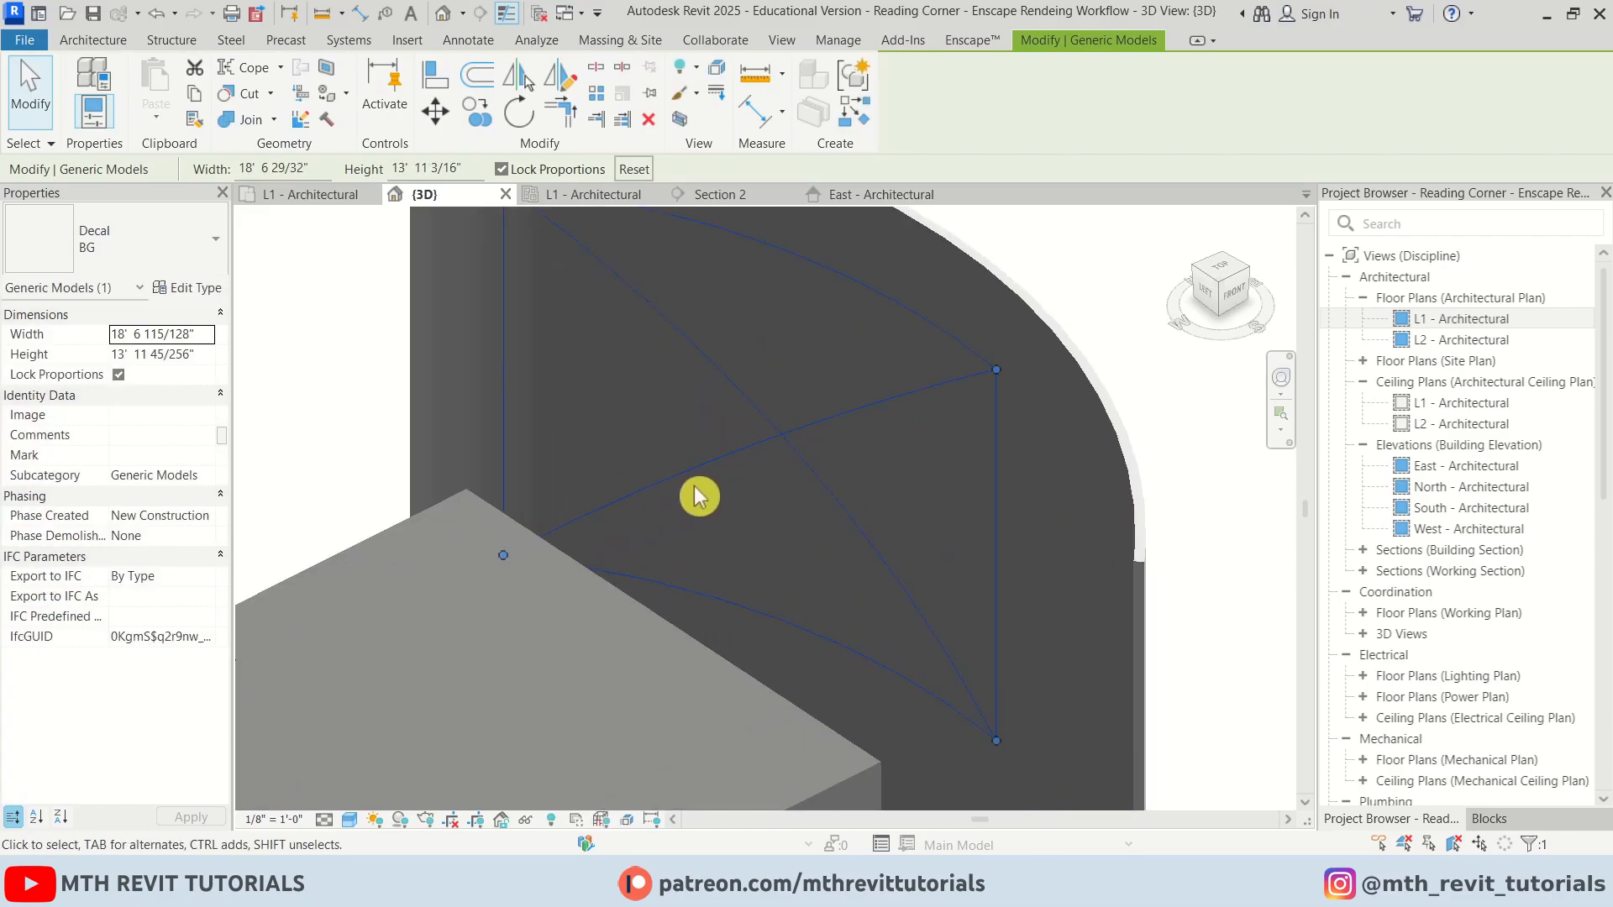
# Switch the 3D view's visual style to Realistic
pyautogui.click(347, 821)
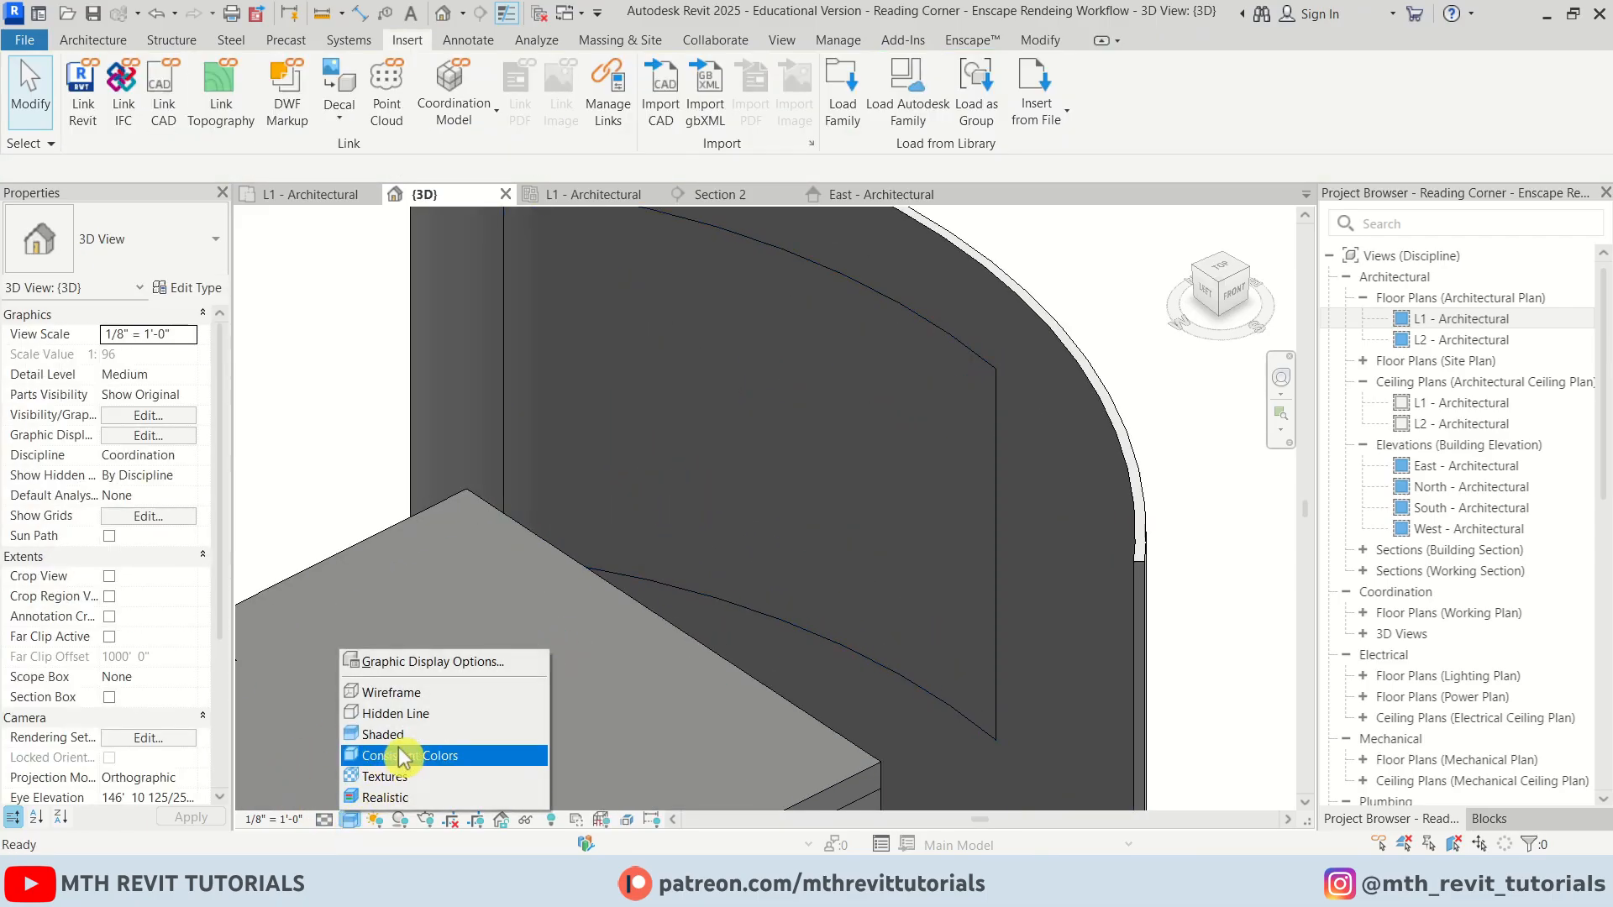
pyautogui.click(395, 796)
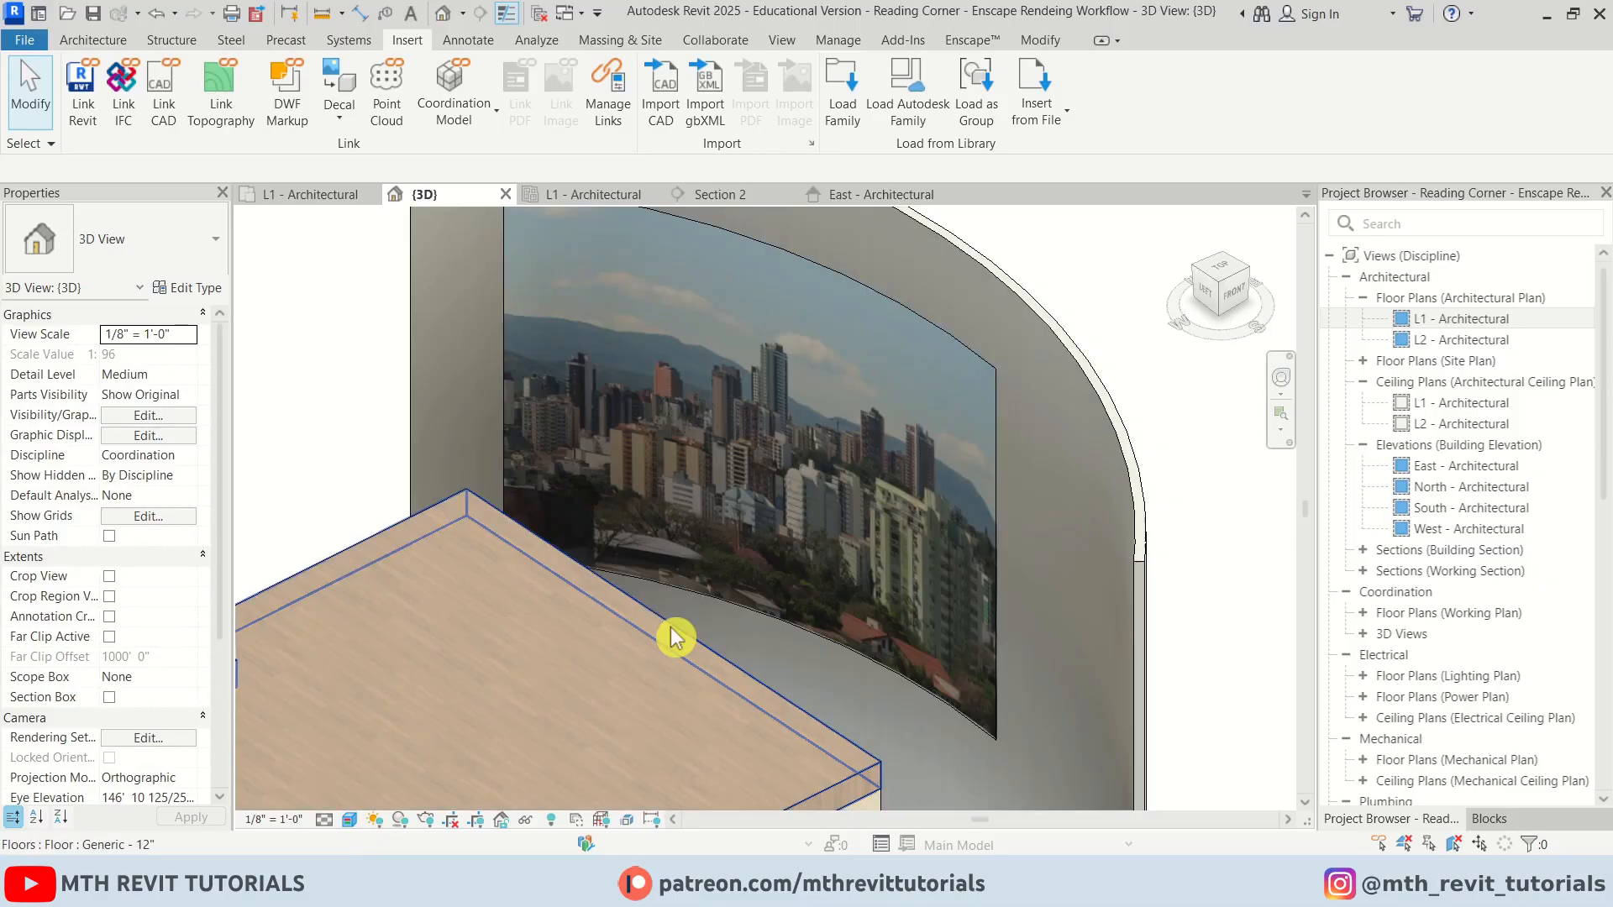
# Reposition the BG decal slightly up and right on the curved wall
pyautogui.click(745, 583)
pyautogui.scroll(-4, 745, 583)
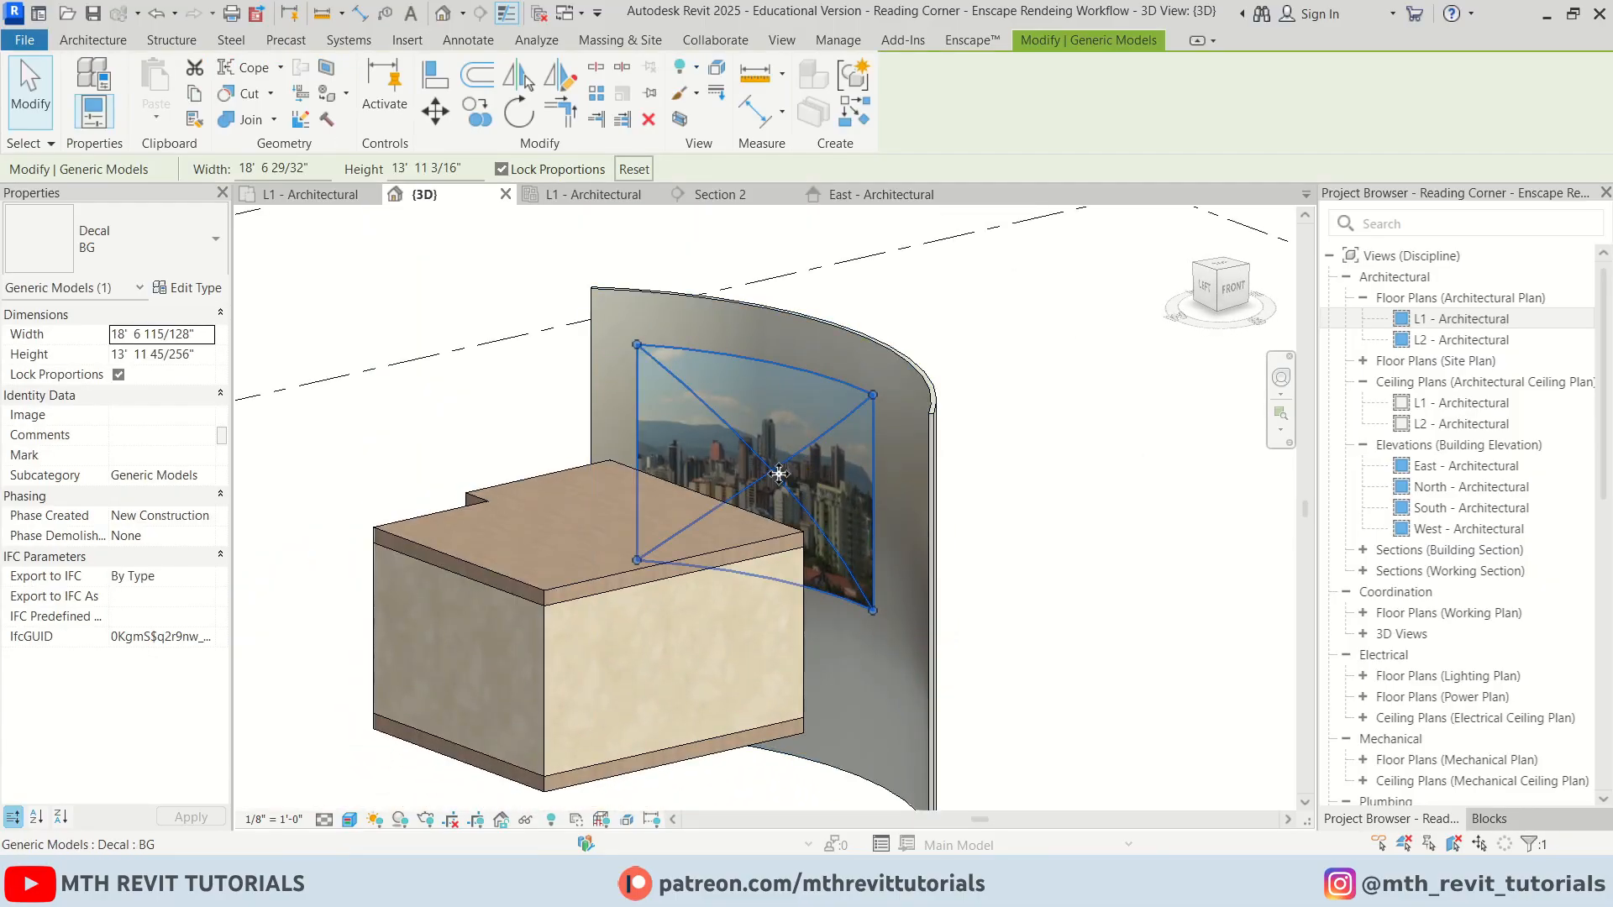
pyautogui.keyDown('shift'); pyautogui.moveTo(727, 569); pyautogui.dragTo(774, 537, button='middle'); pyautogui.keyUp('shift')
pyautogui.press('Escape')
# Resume Enscape live updates and orbit the Enscape render to check the city backdrop through the window
pyautogui.click(971, 41)
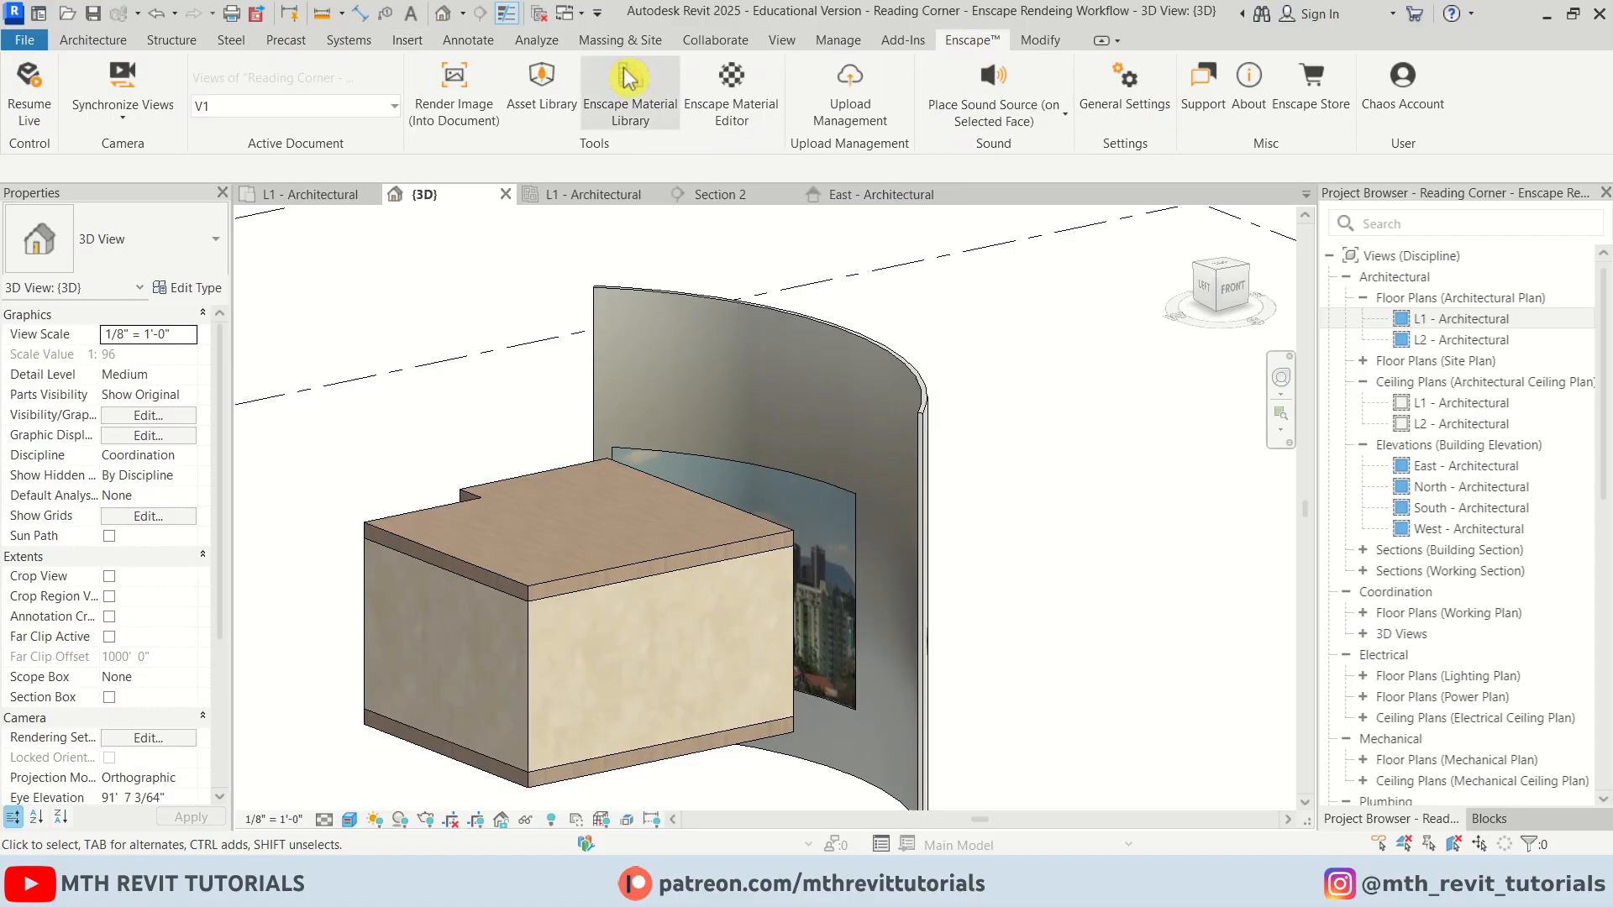
pyautogui.click(31, 91)
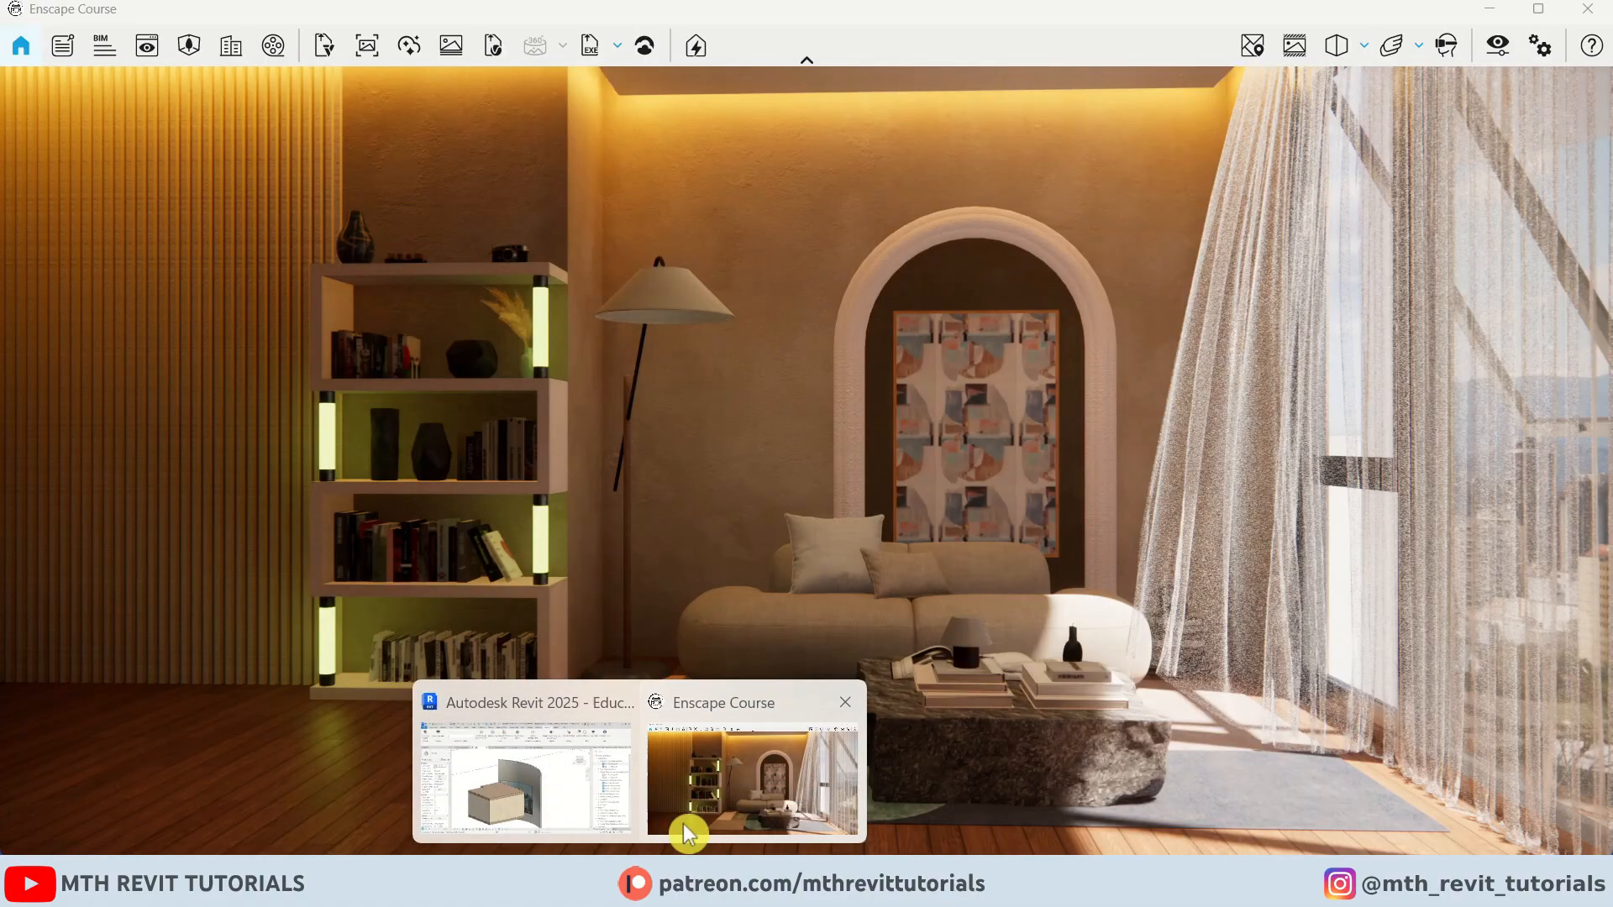
pyautogui.click(638, 756)
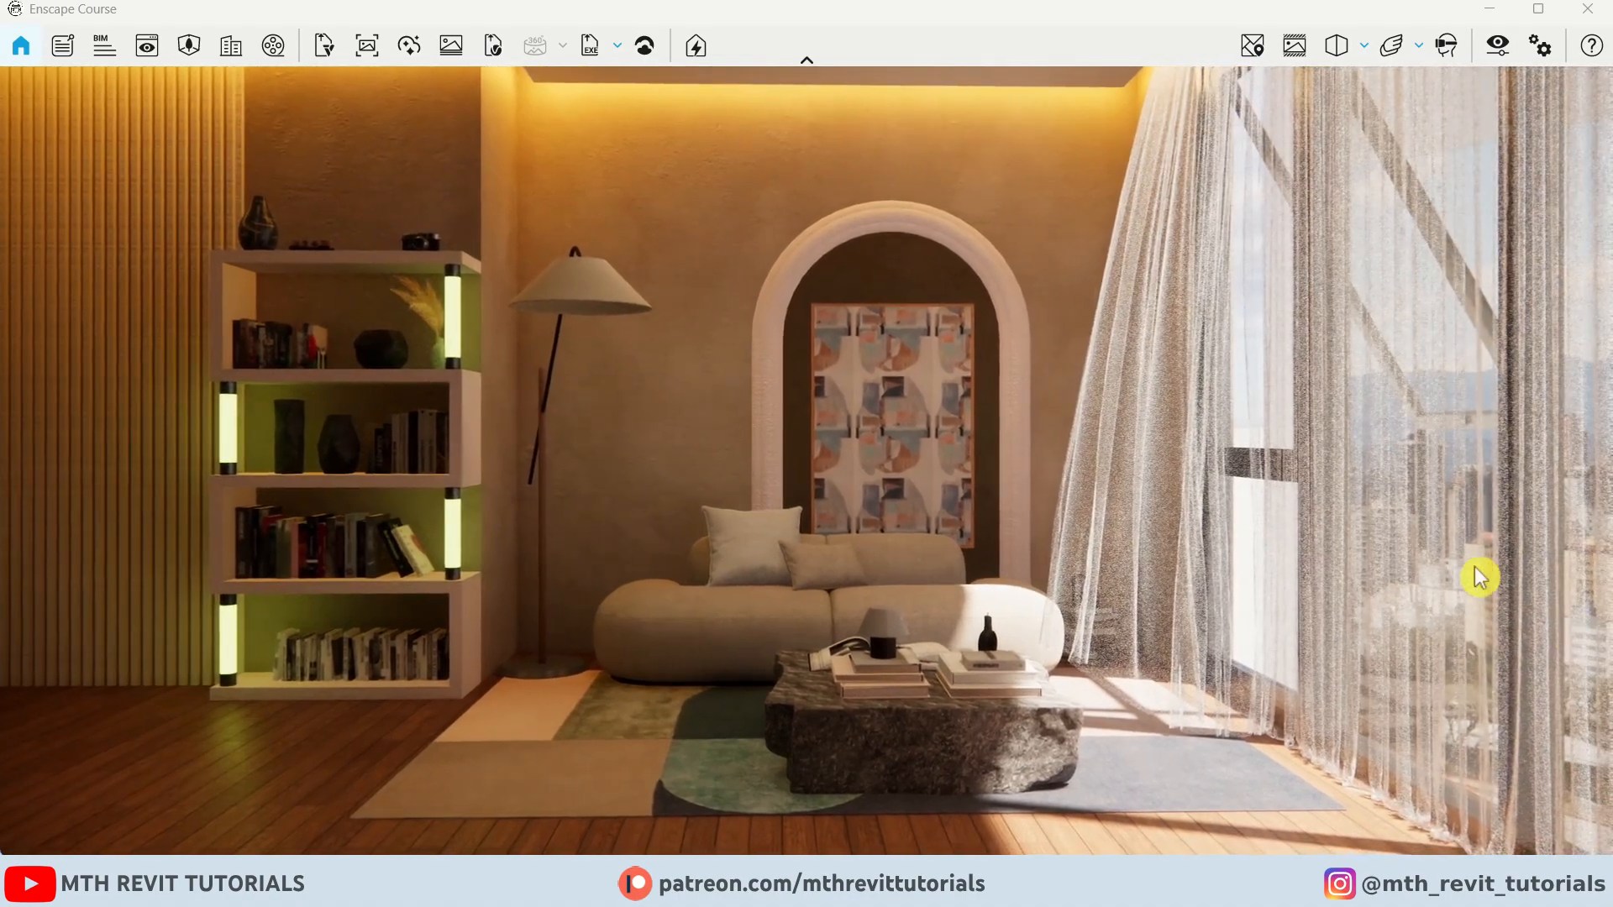
pyautogui.moveTo(1481, 576); pyautogui.dragTo(47, 634)
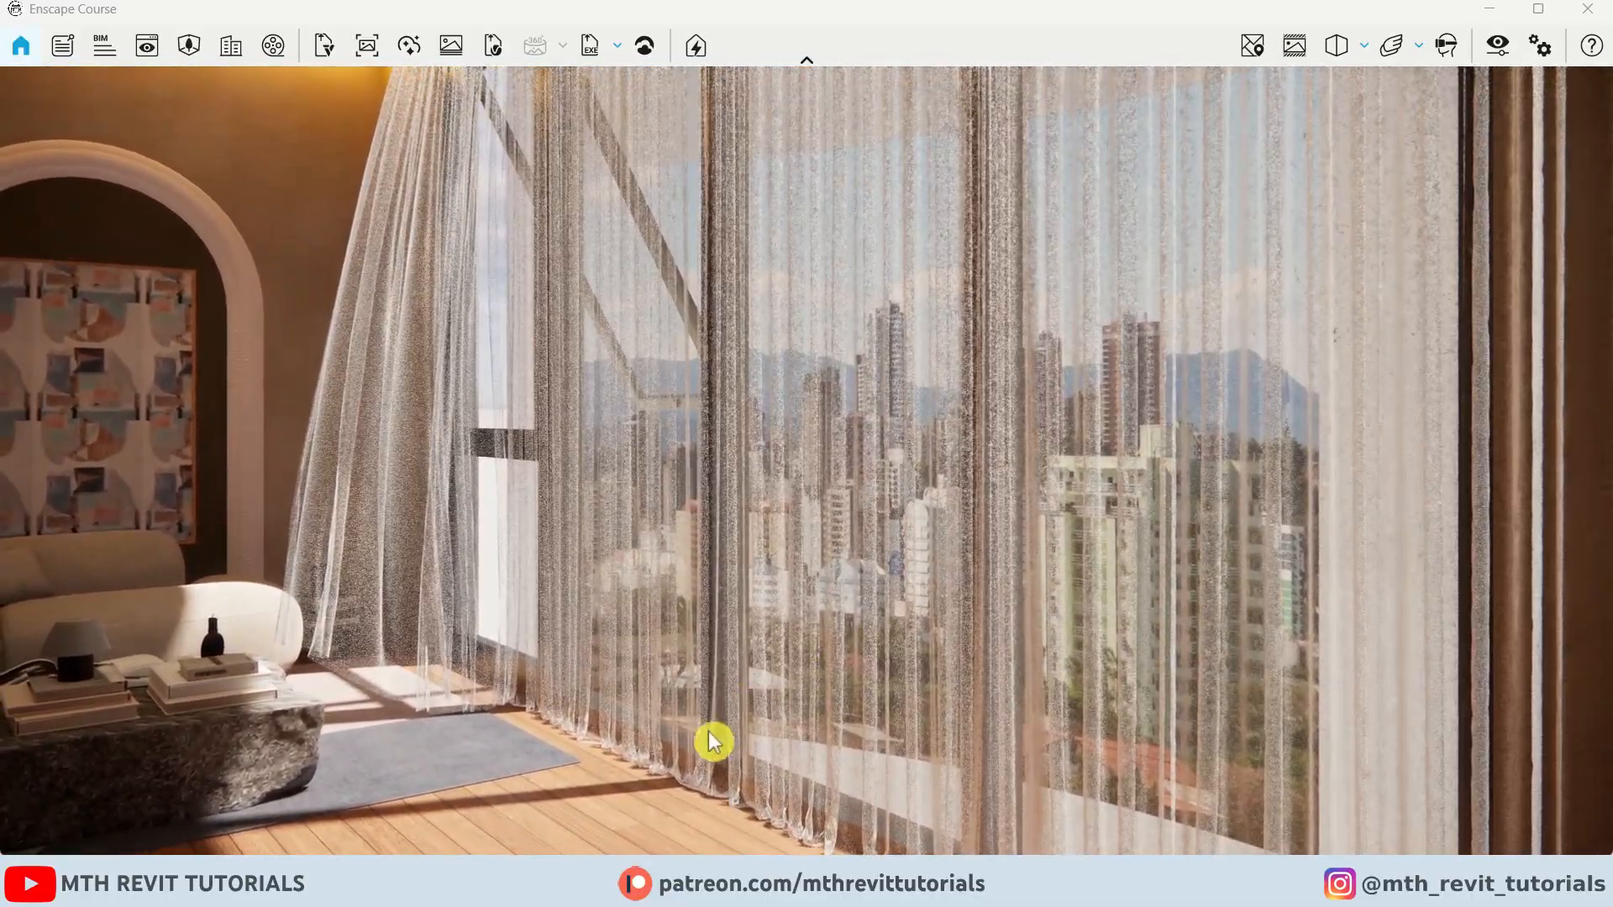
pyautogui.click(555, 802)
# In the L1 floor plan, move the curved backdrop wall slightly upward
pyautogui.doubleClick(1400, 318)
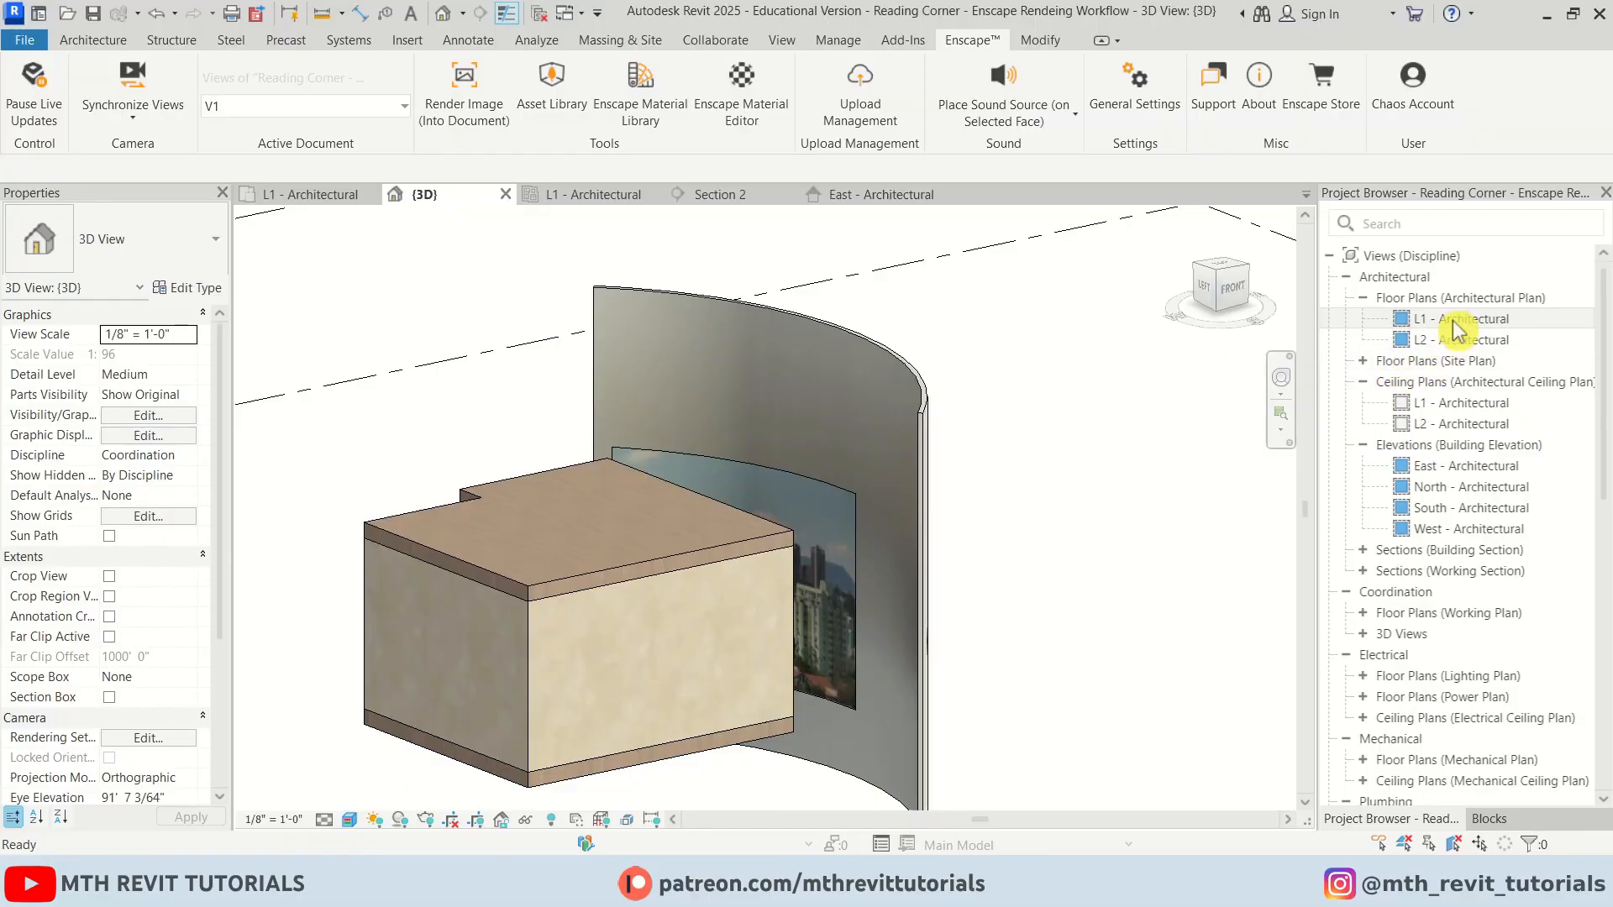
pyautogui.click(947, 384)
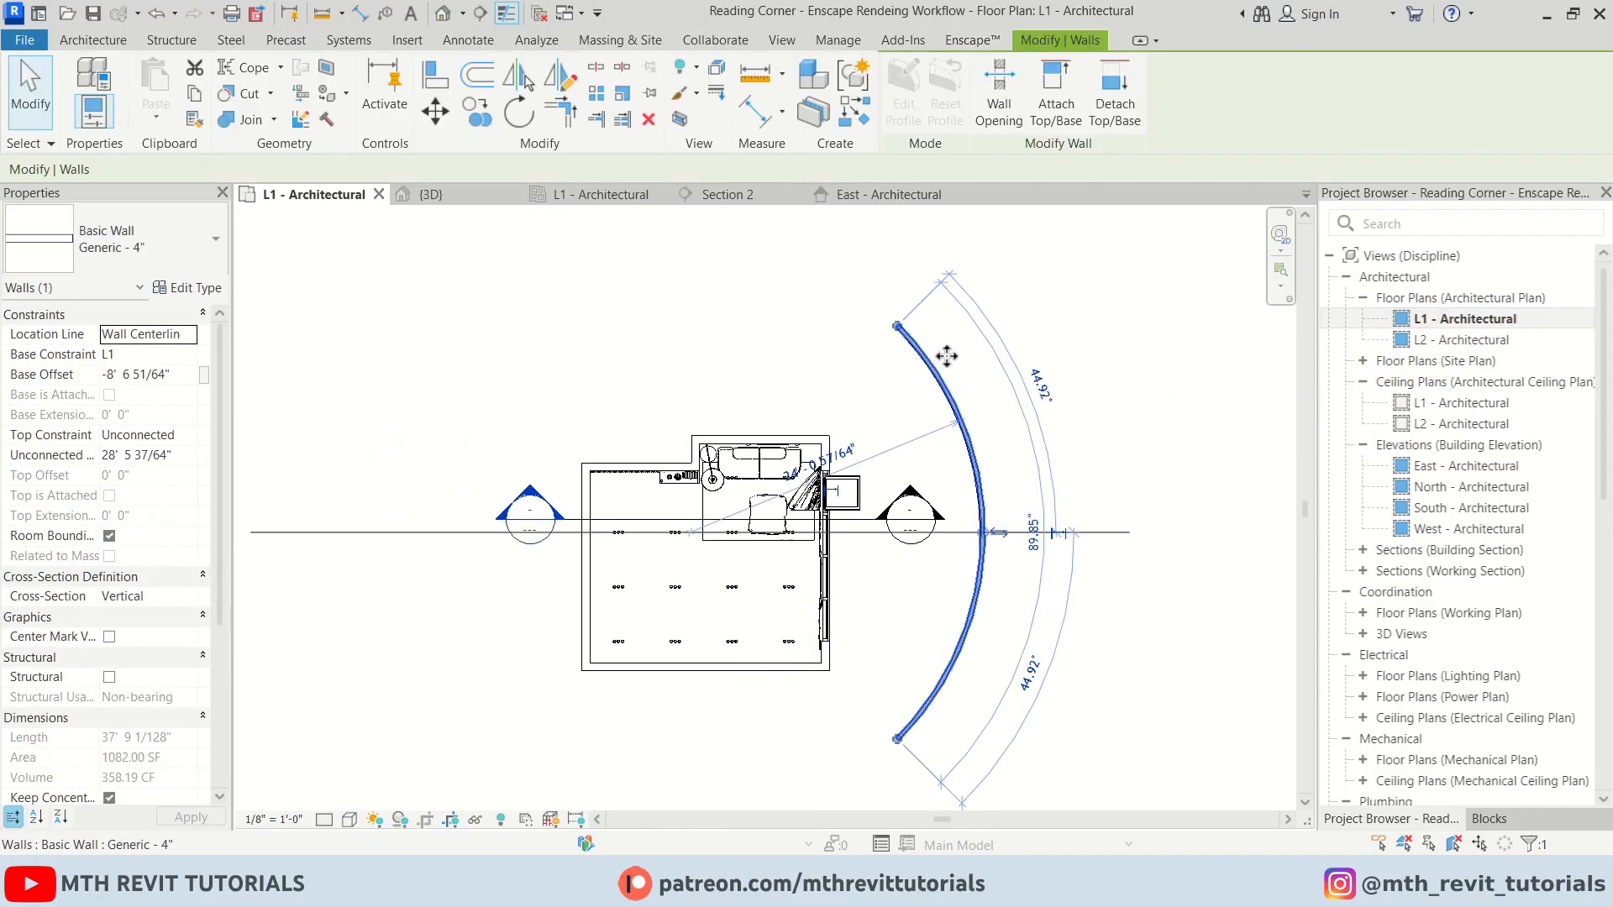
pyautogui.moveTo(948, 385); pyautogui.dragTo(938, 343)
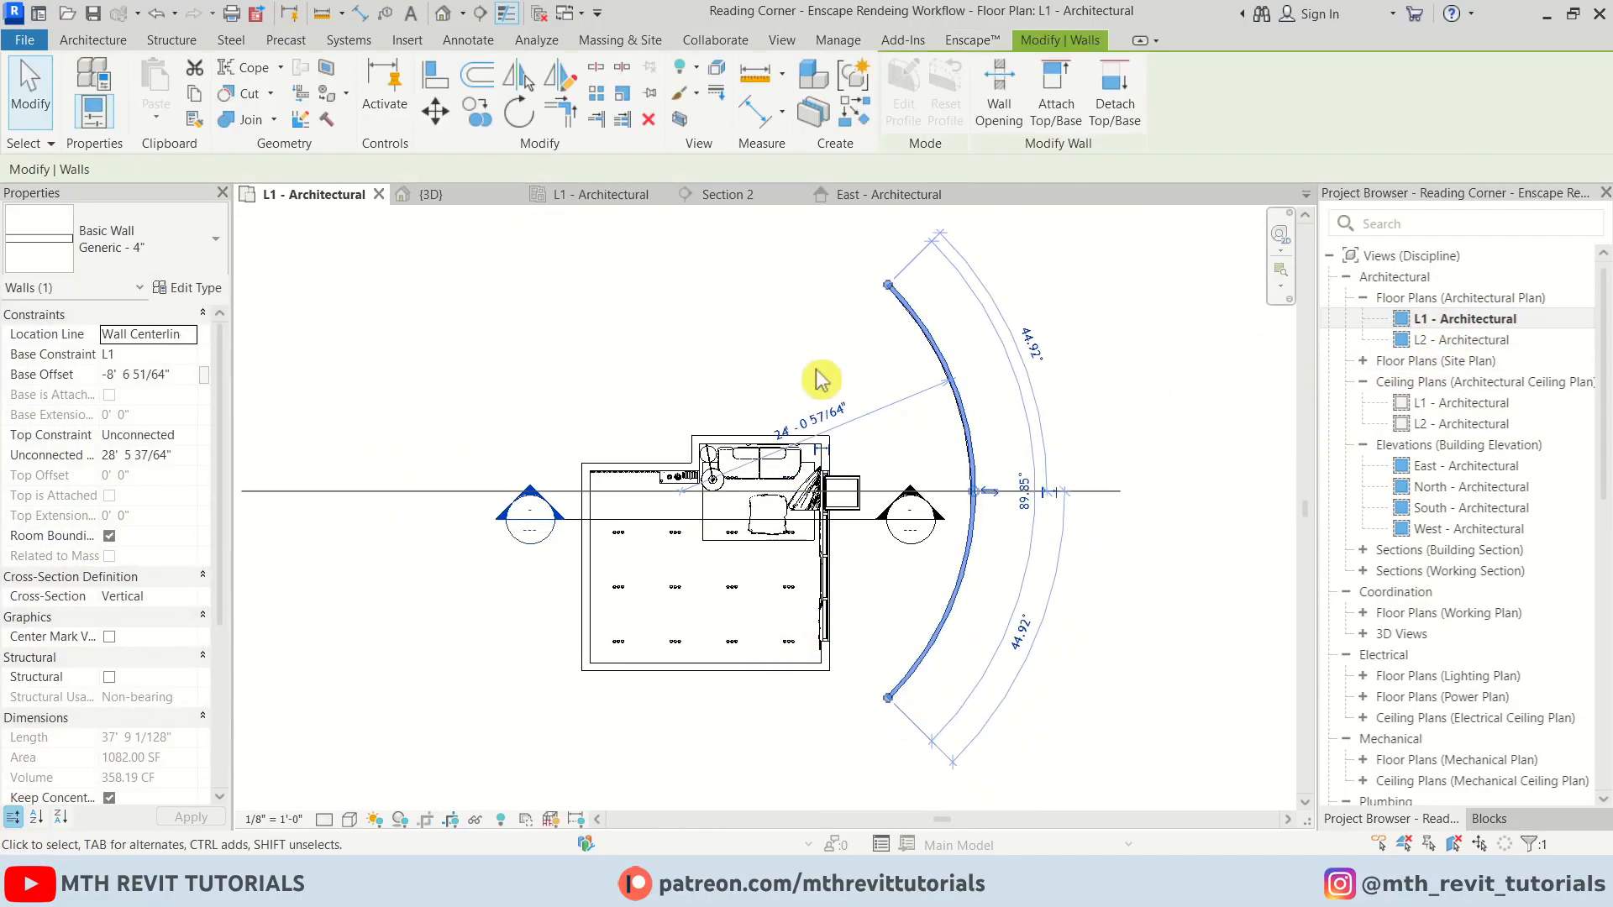
# In the 3D view, move the BG decal higher on the curved wall
pyautogui.click(440, 14)
pyautogui.click(658, 456)
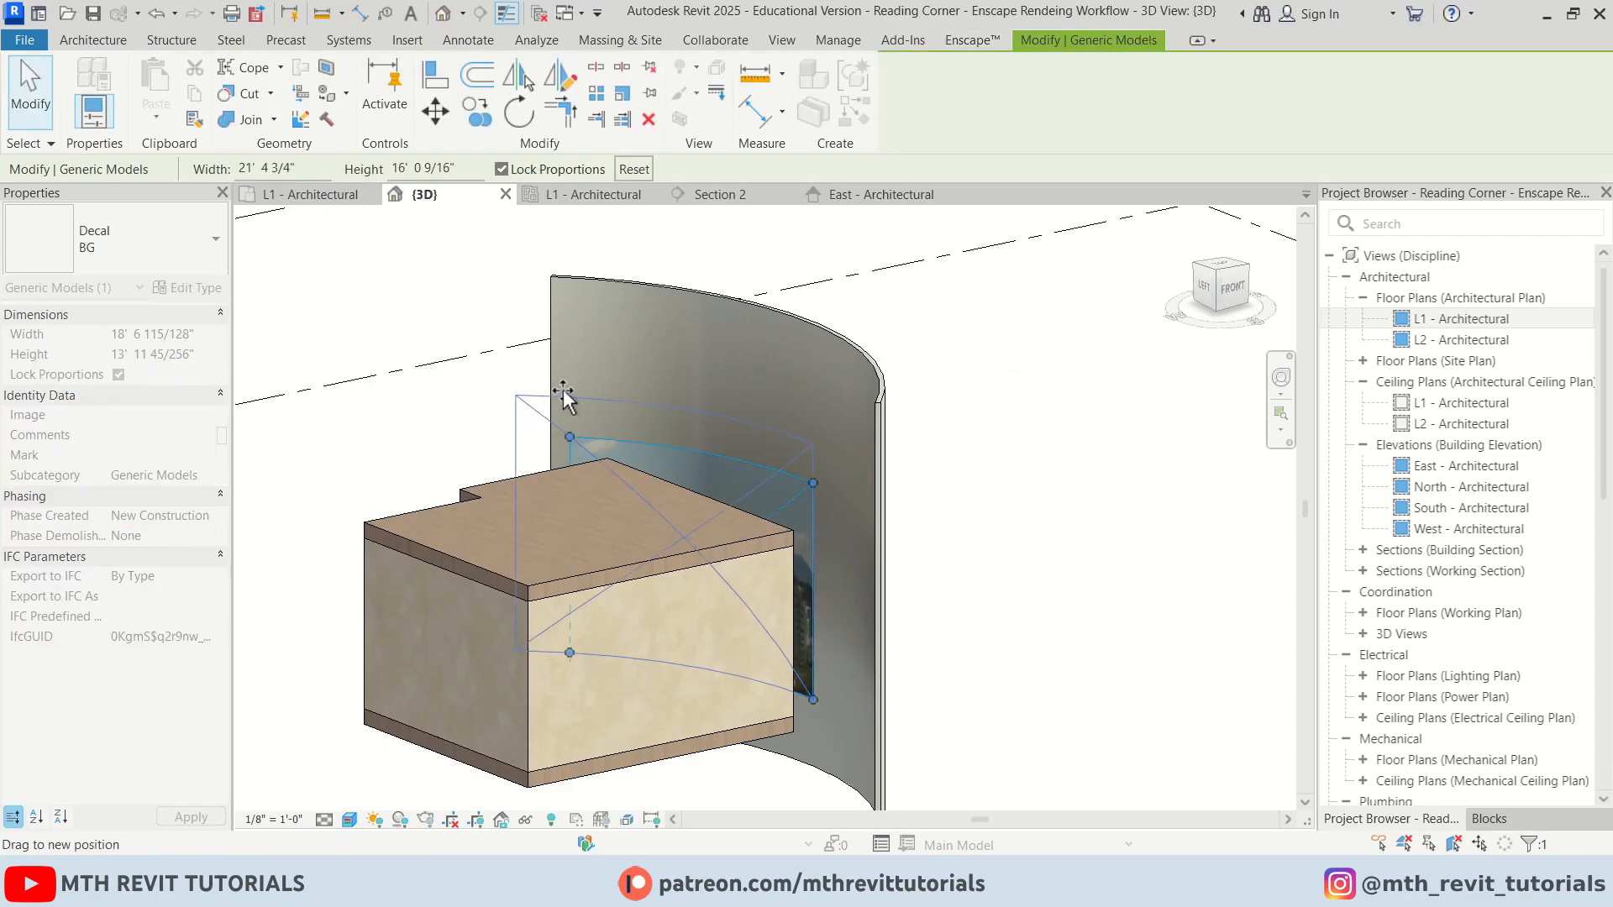
pyautogui.moveTo(570, 437); pyautogui.dragTo(461, 325)
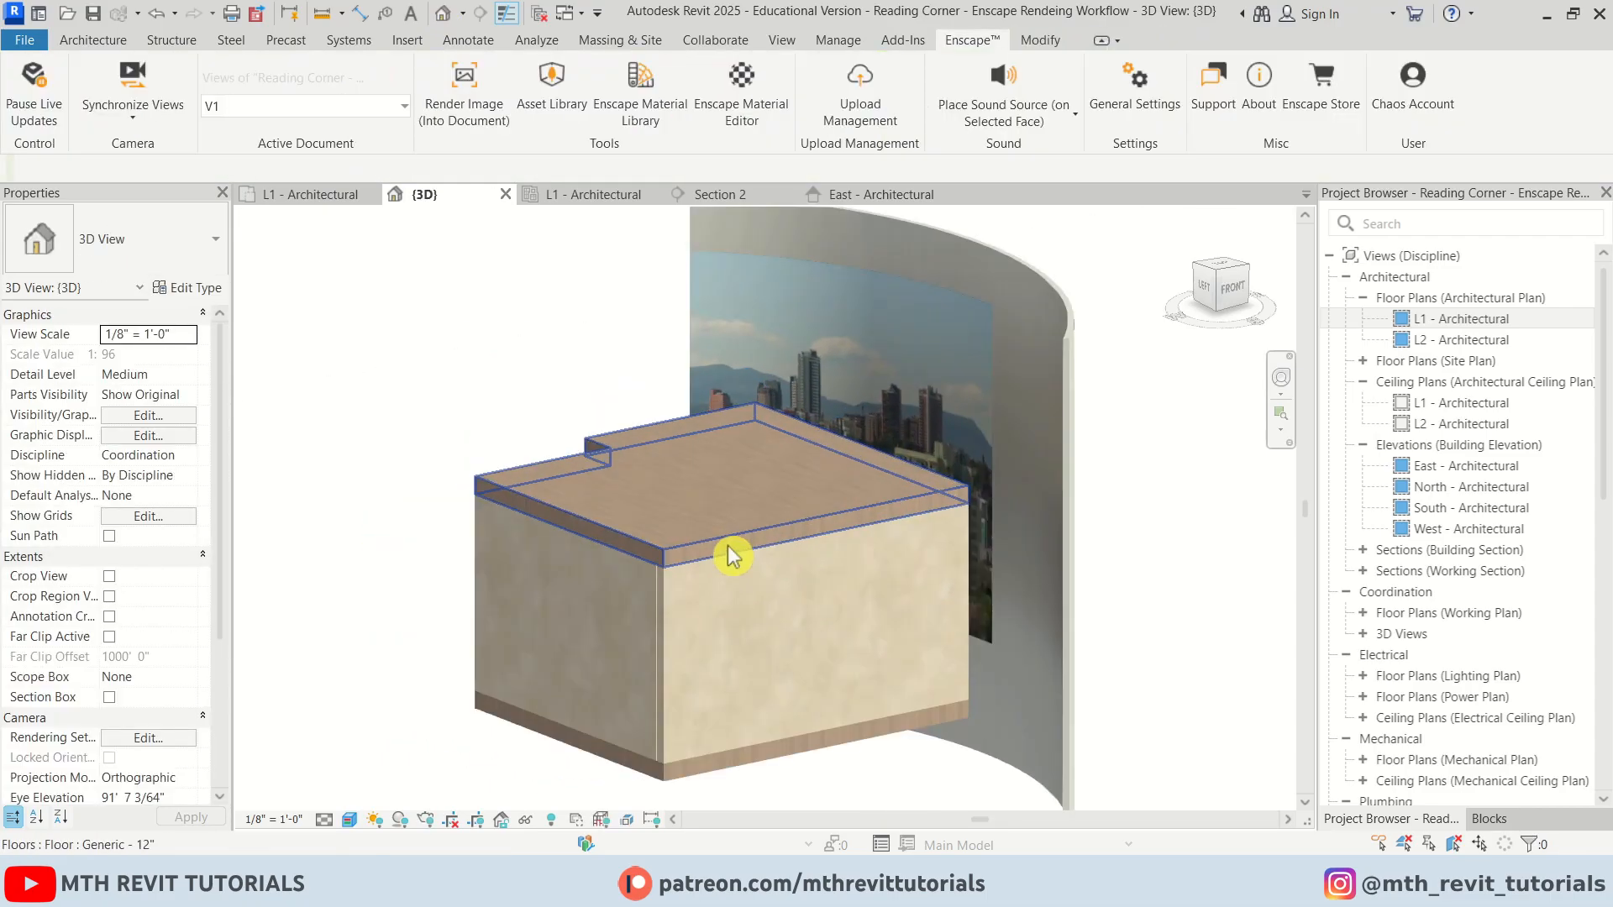
# Orbit the Enscape render to review the backdrop through the curtains
pyautogui.click(731, 831)
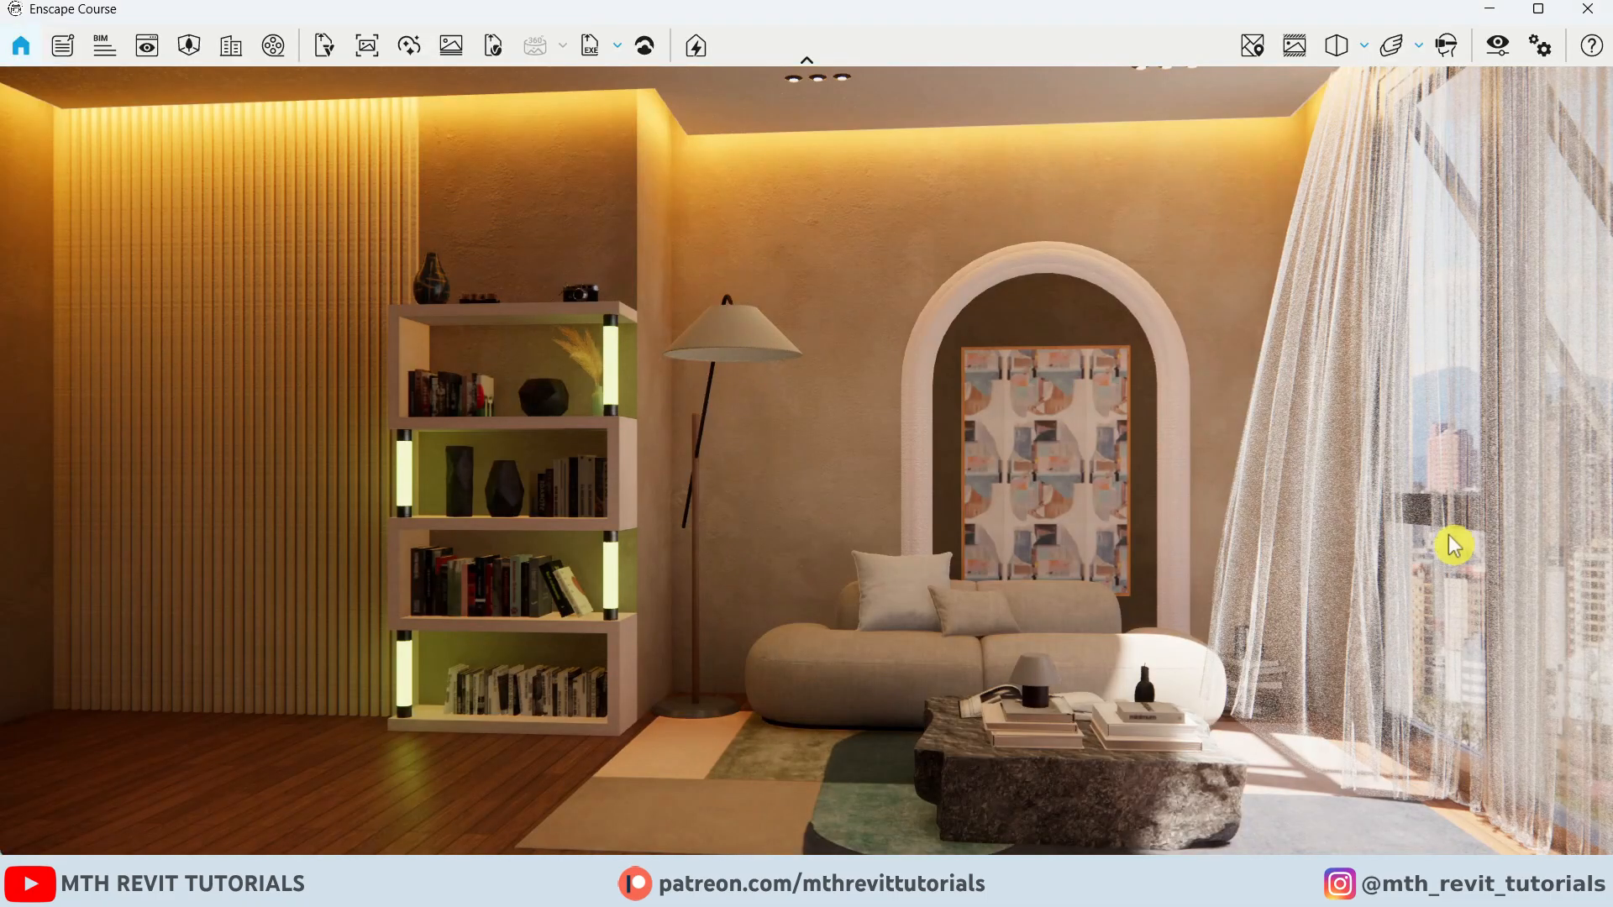
pyautogui.moveTo(1399, 552); pyautogui.dragTo(1390, 624)
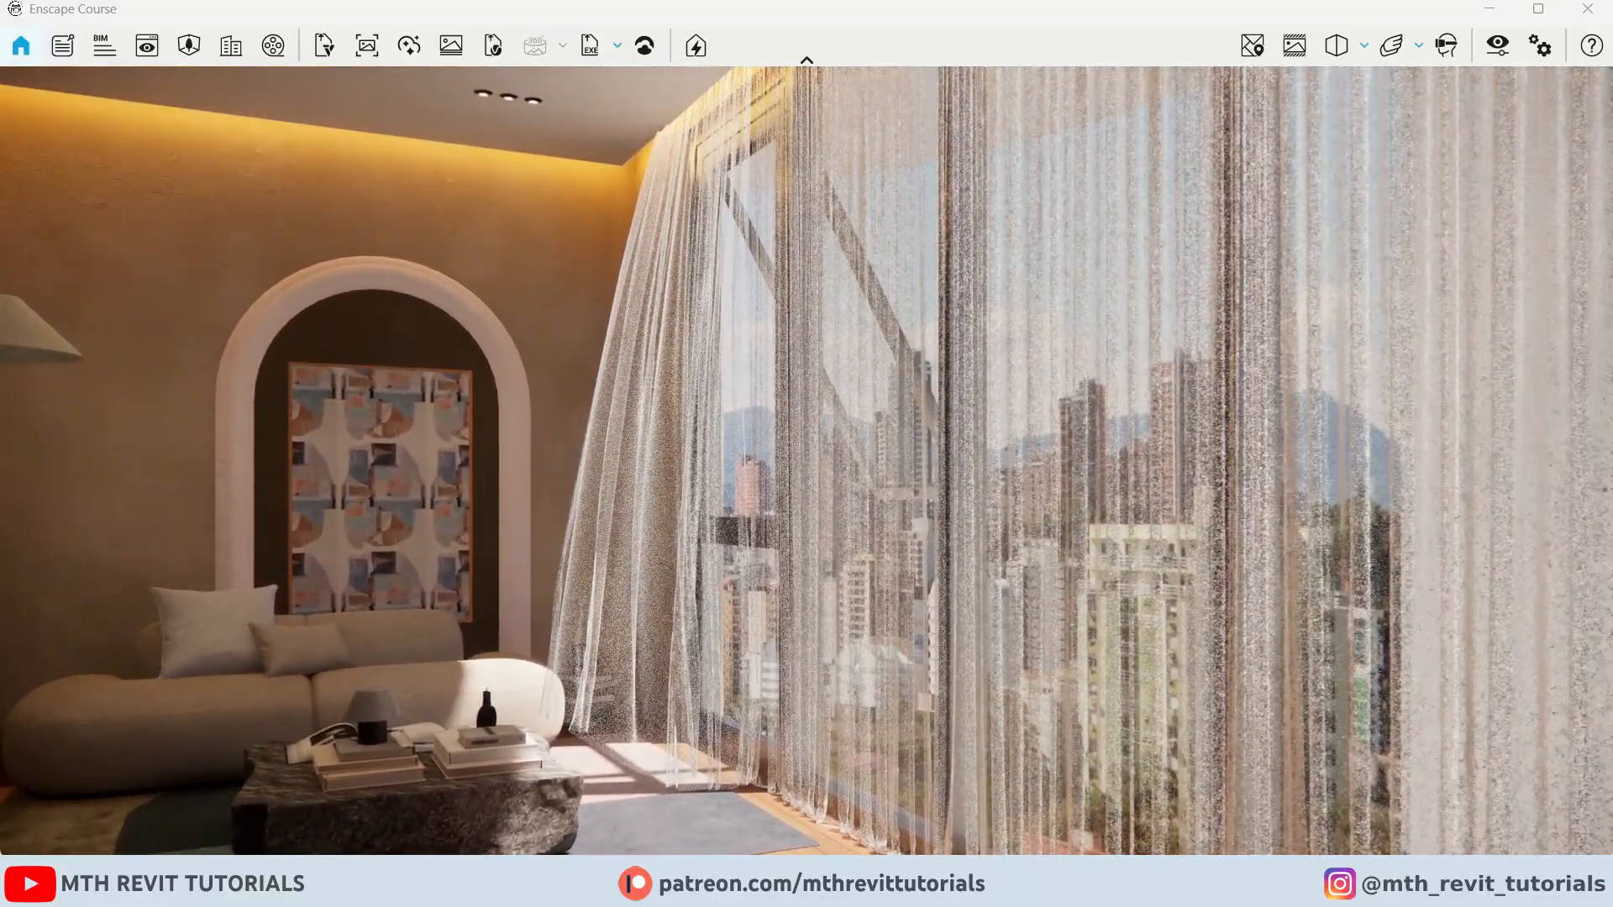
pyautogui.moveTo(171, 537); pyautogui.dragTo(743, 516)
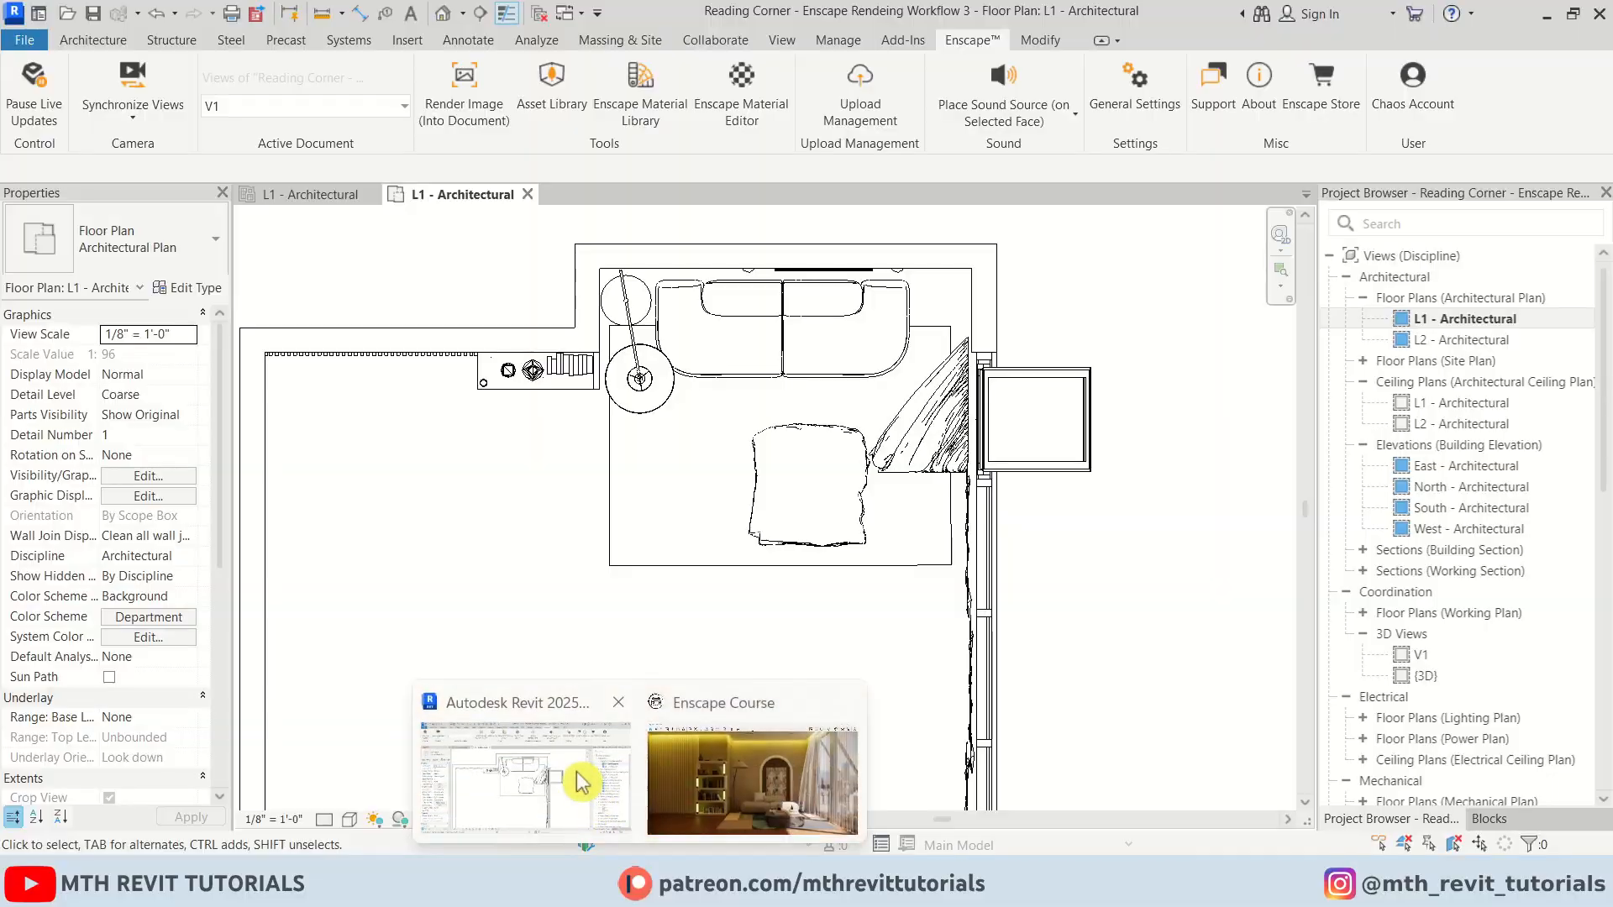
pyautogui.click(582, 781)
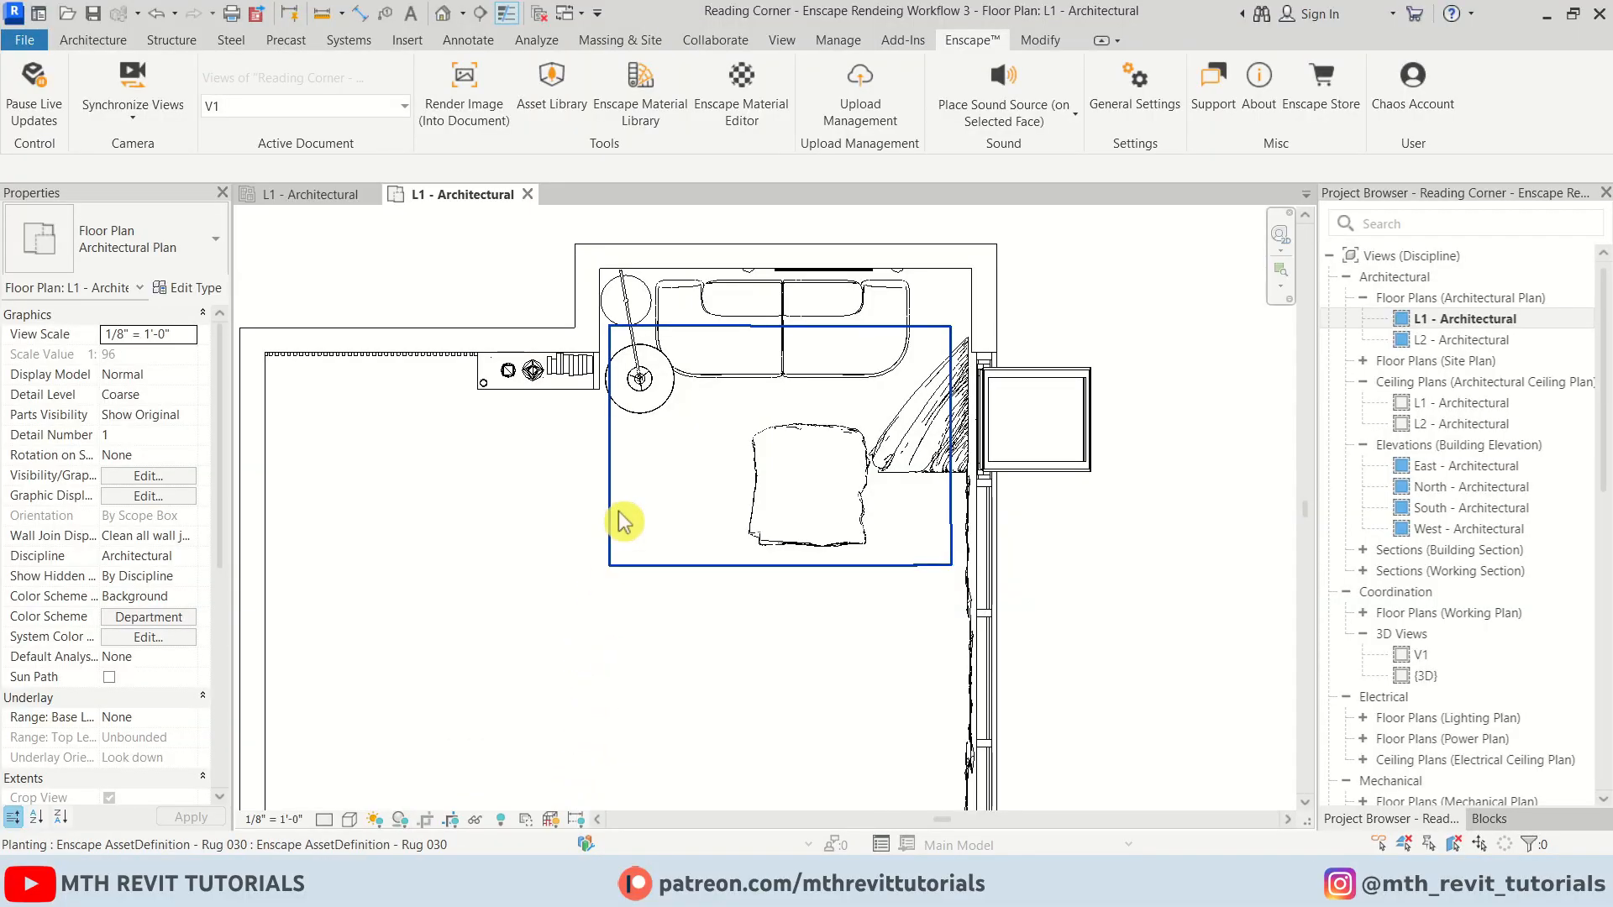
# Open the 00 - Floor material in the Enscape Material Editor
pyautogui.scroll(-1, 619, 511)
pyautogui.moveTo(690, 579); pyautogui.dragTo(743, 501, button='middle')
pyautogui.click(734, 121)
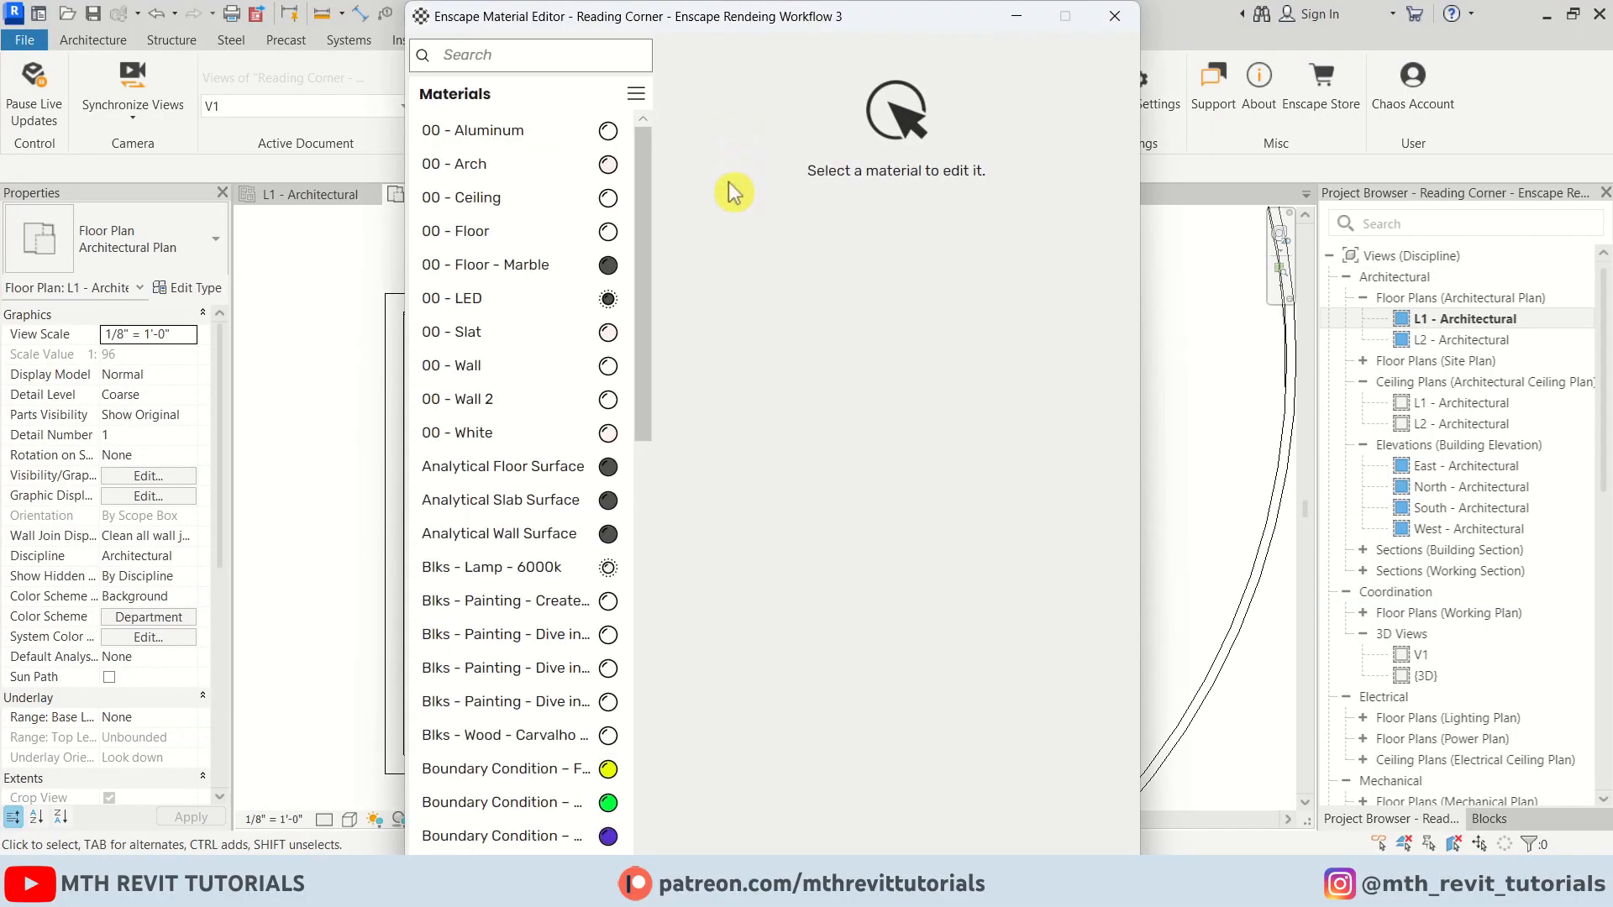
pyautogui.click(501, 235)
pyautogui.click(909, 159)
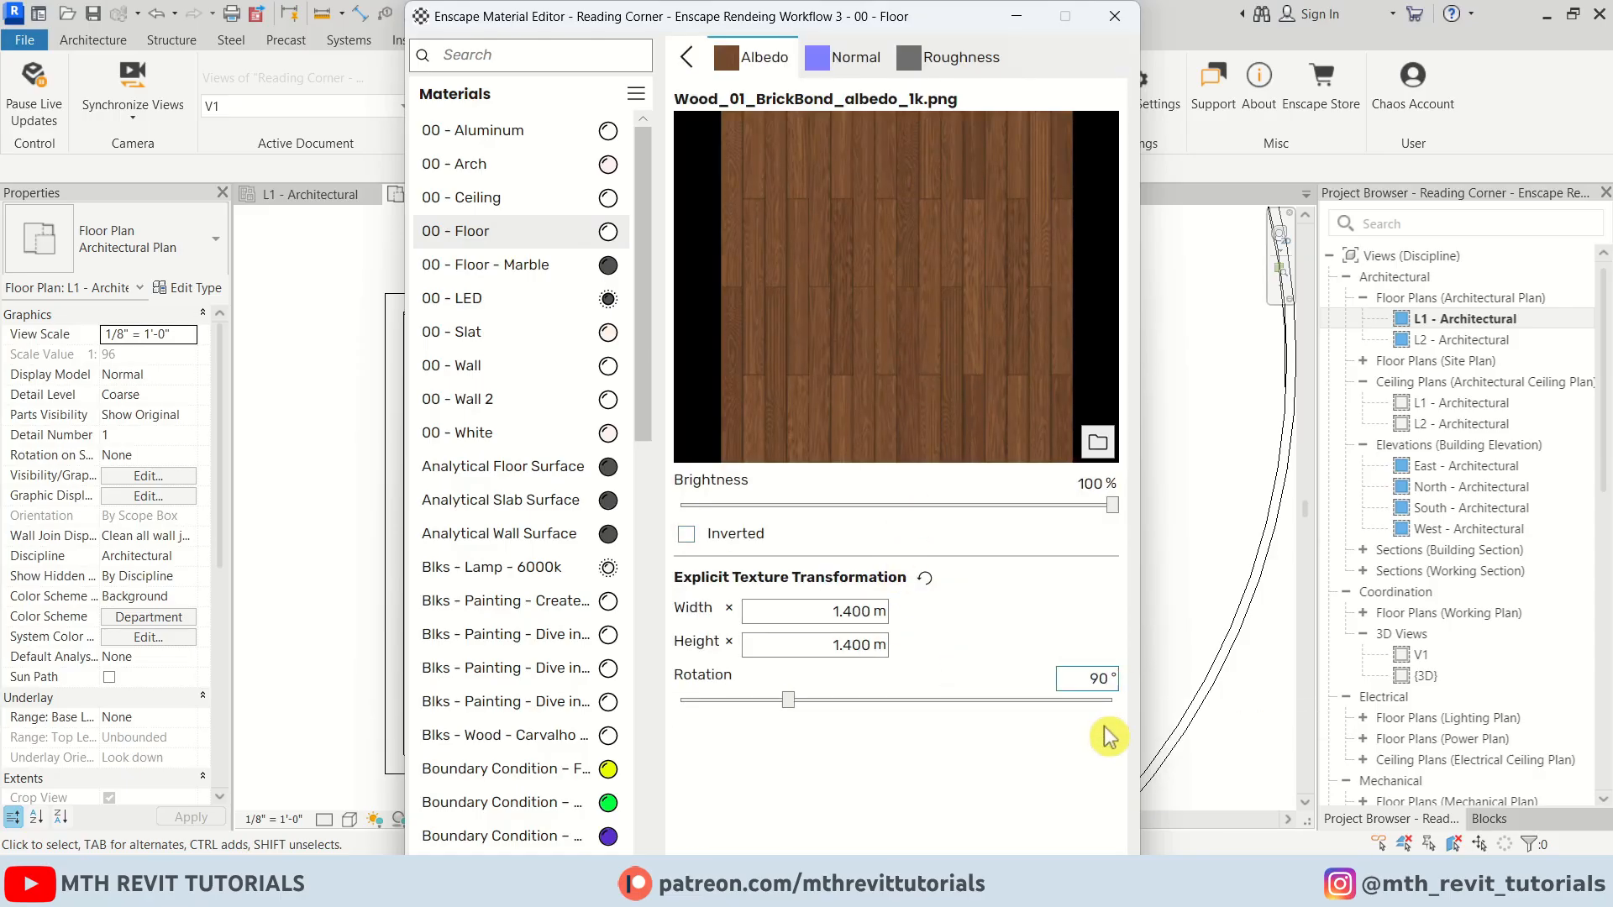
# Walk through the Enscape render to check the floor, then close the Material Editor
pyautogui.moveTo(619, 897)
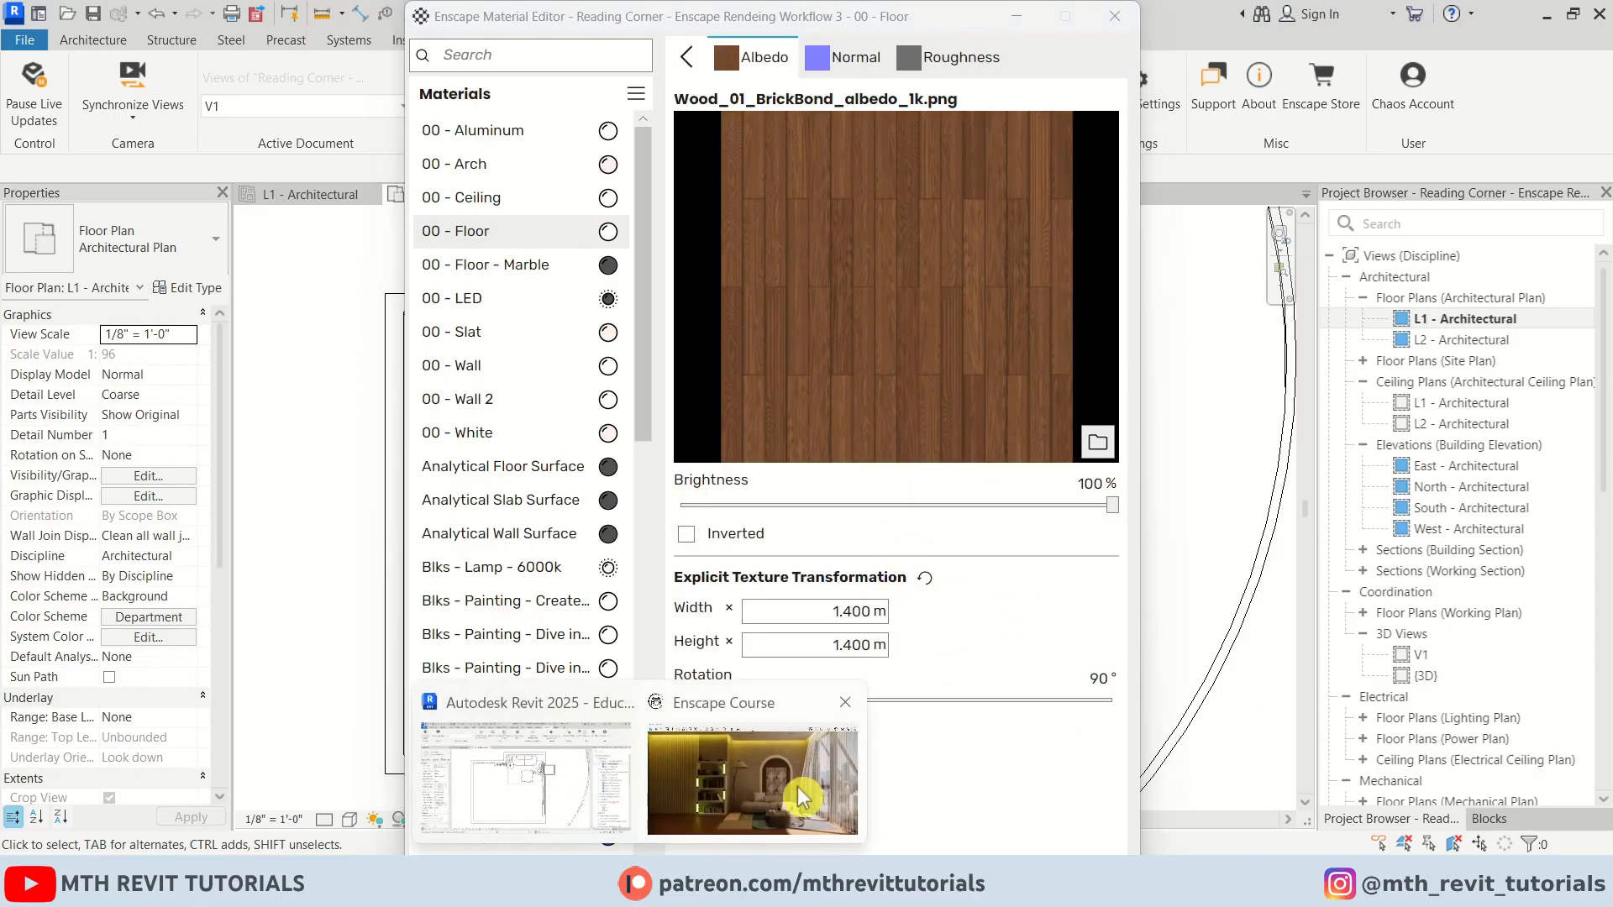
pyautogui.click(752, 782)
pyautogui.moveTo(790, 471); pyautogui.dragTo(580, 587)
pyautogui.press('w')
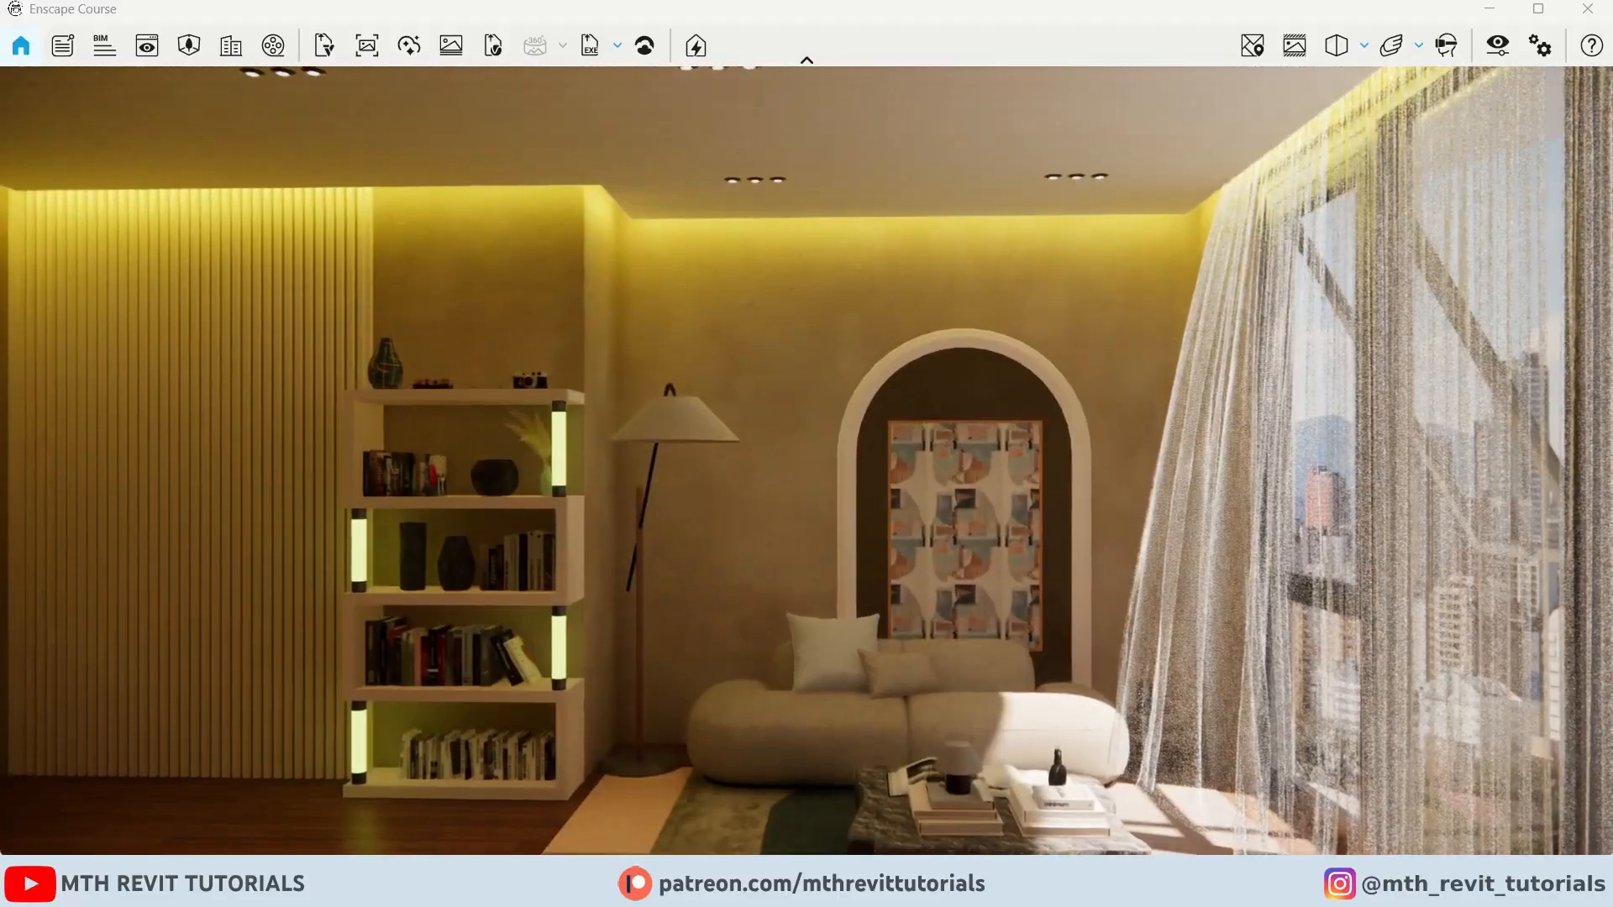
pyautogui.moveTo(689, 621); pyautogui.dragTo(702, 698)
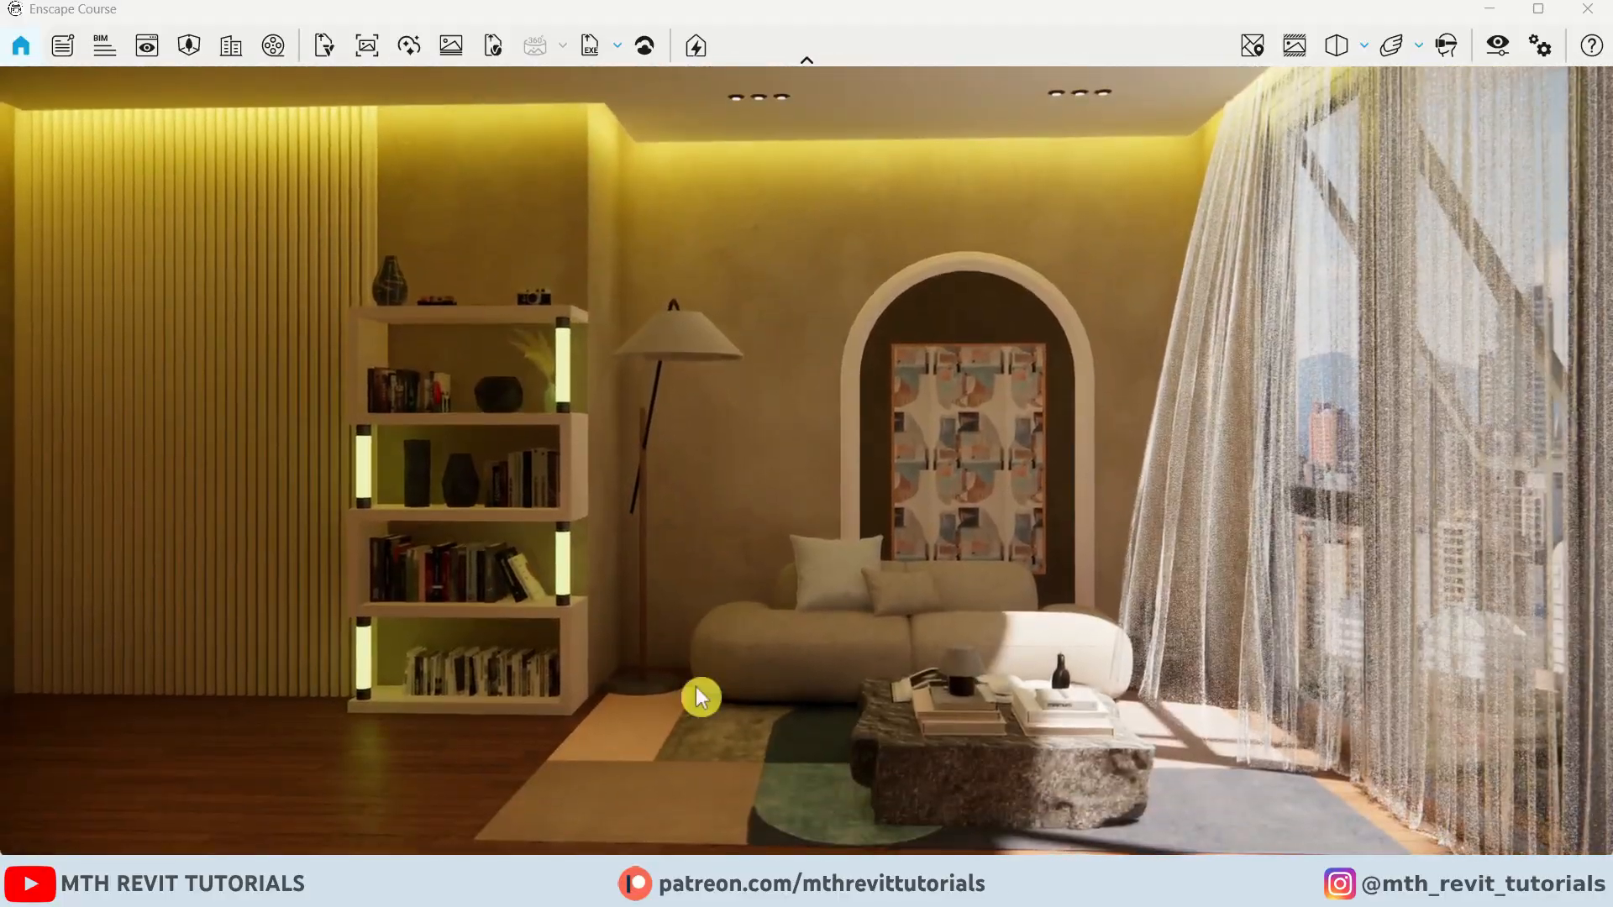
pyautogui.moveTo(638, 895)
pyautogui.click(530, 794)
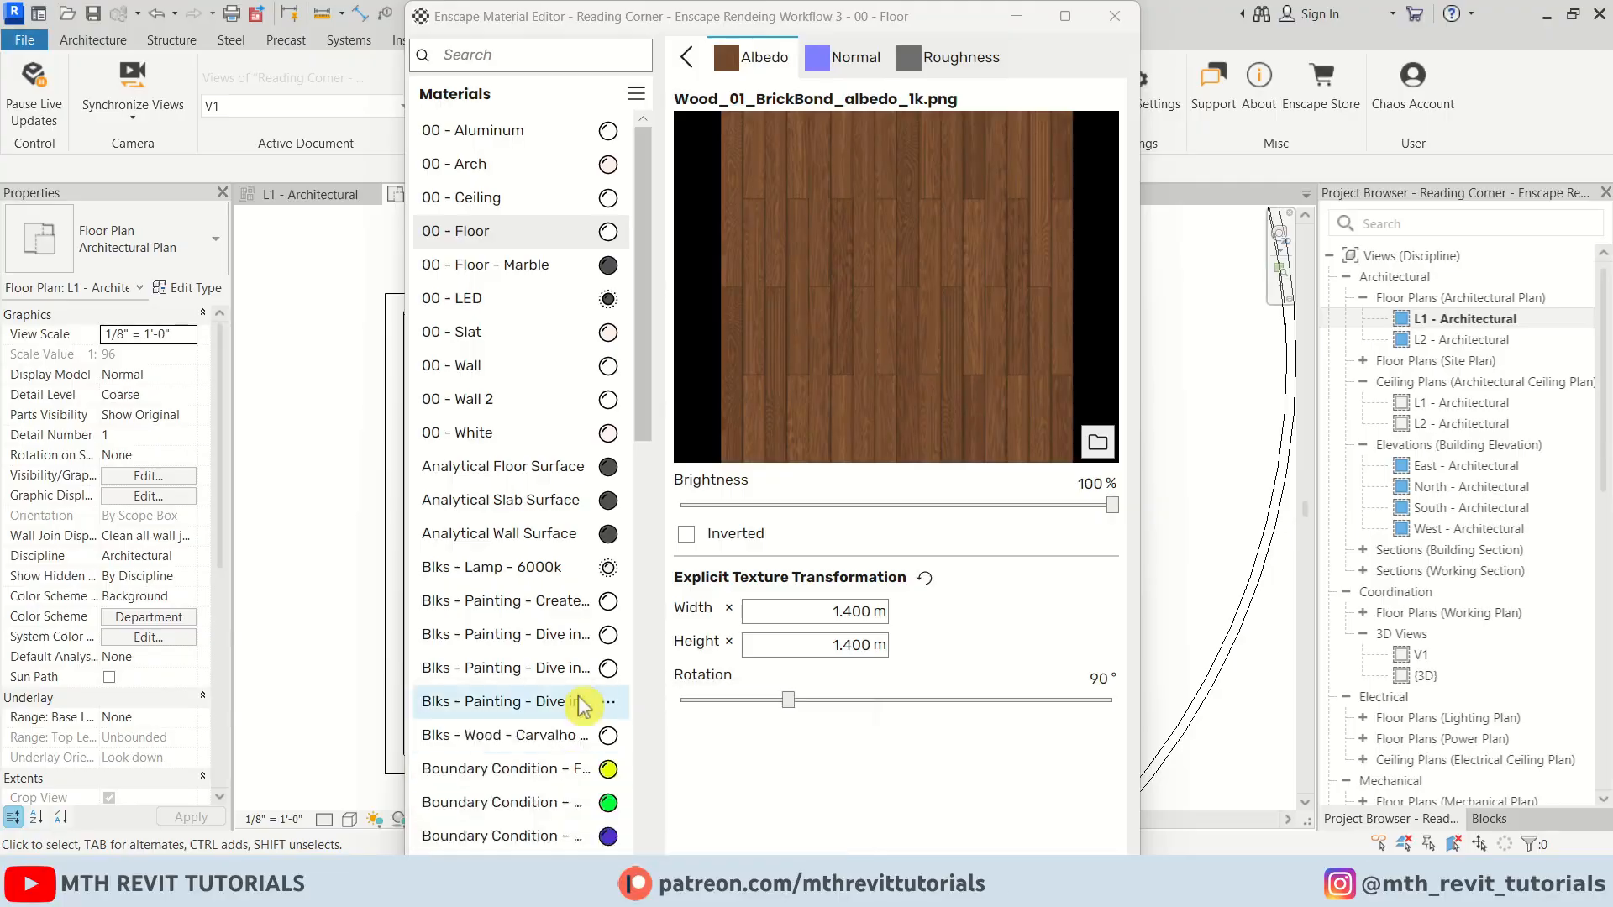
pyautogui.click(1117, 16)
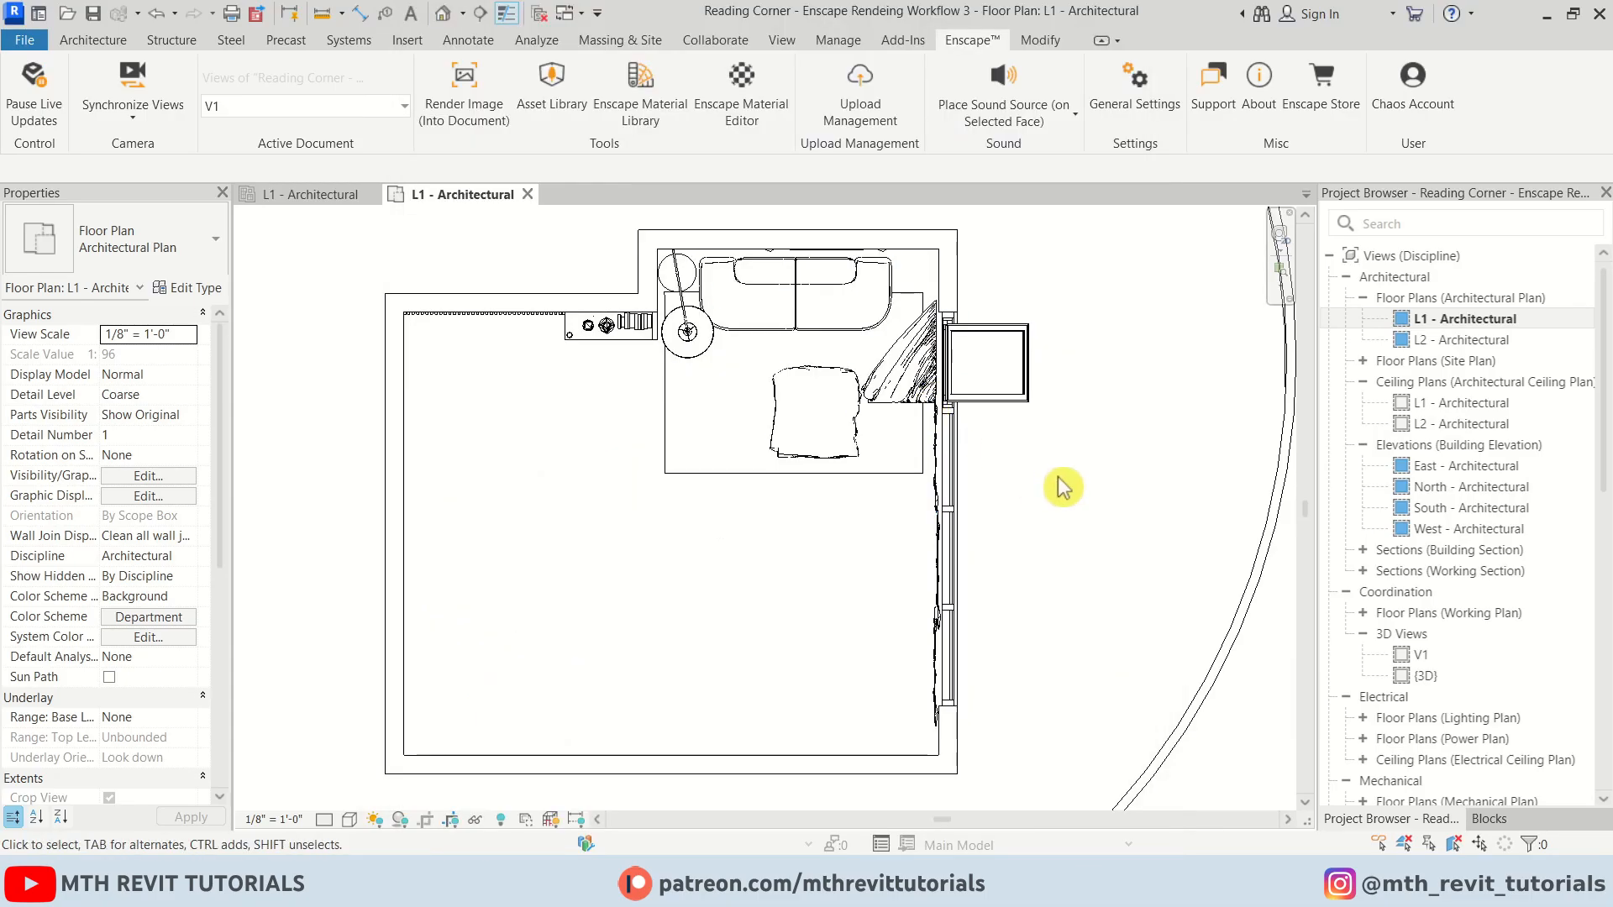
# Start editing the boundary sketch of the ceiling in the L1 reflected ceiling plan
pyautogui.click(334, 196)
pyautogui.scroll(3, 622, 357)
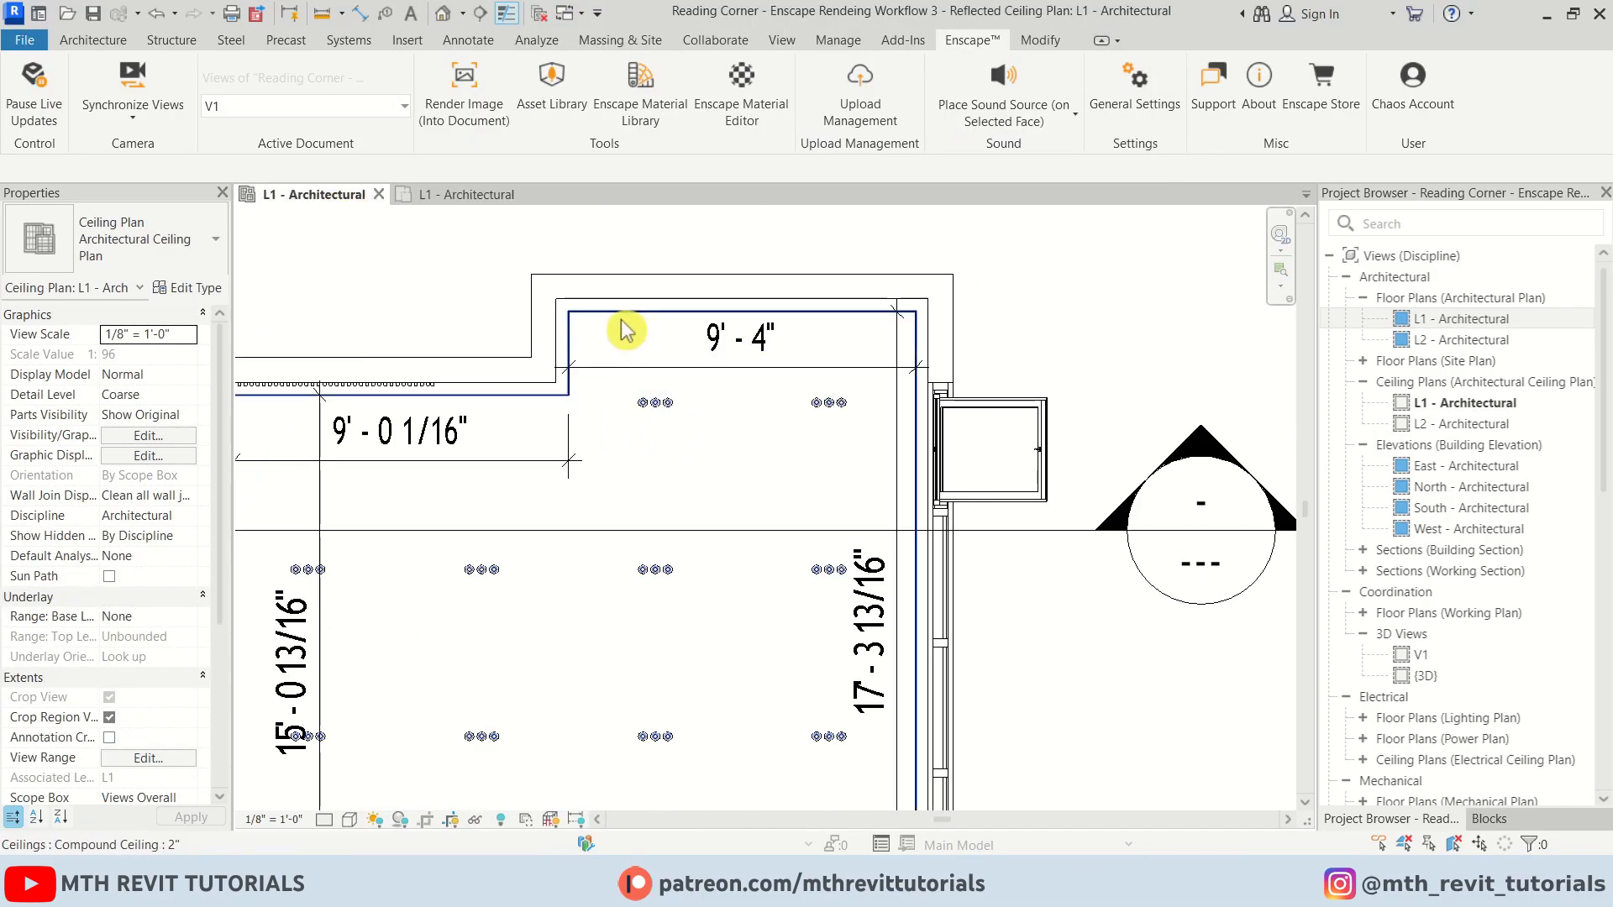
pyautogui.click(627, 331)
pyautogui.click(906, 91)
pyautogui.scroll(3, 731, 317)
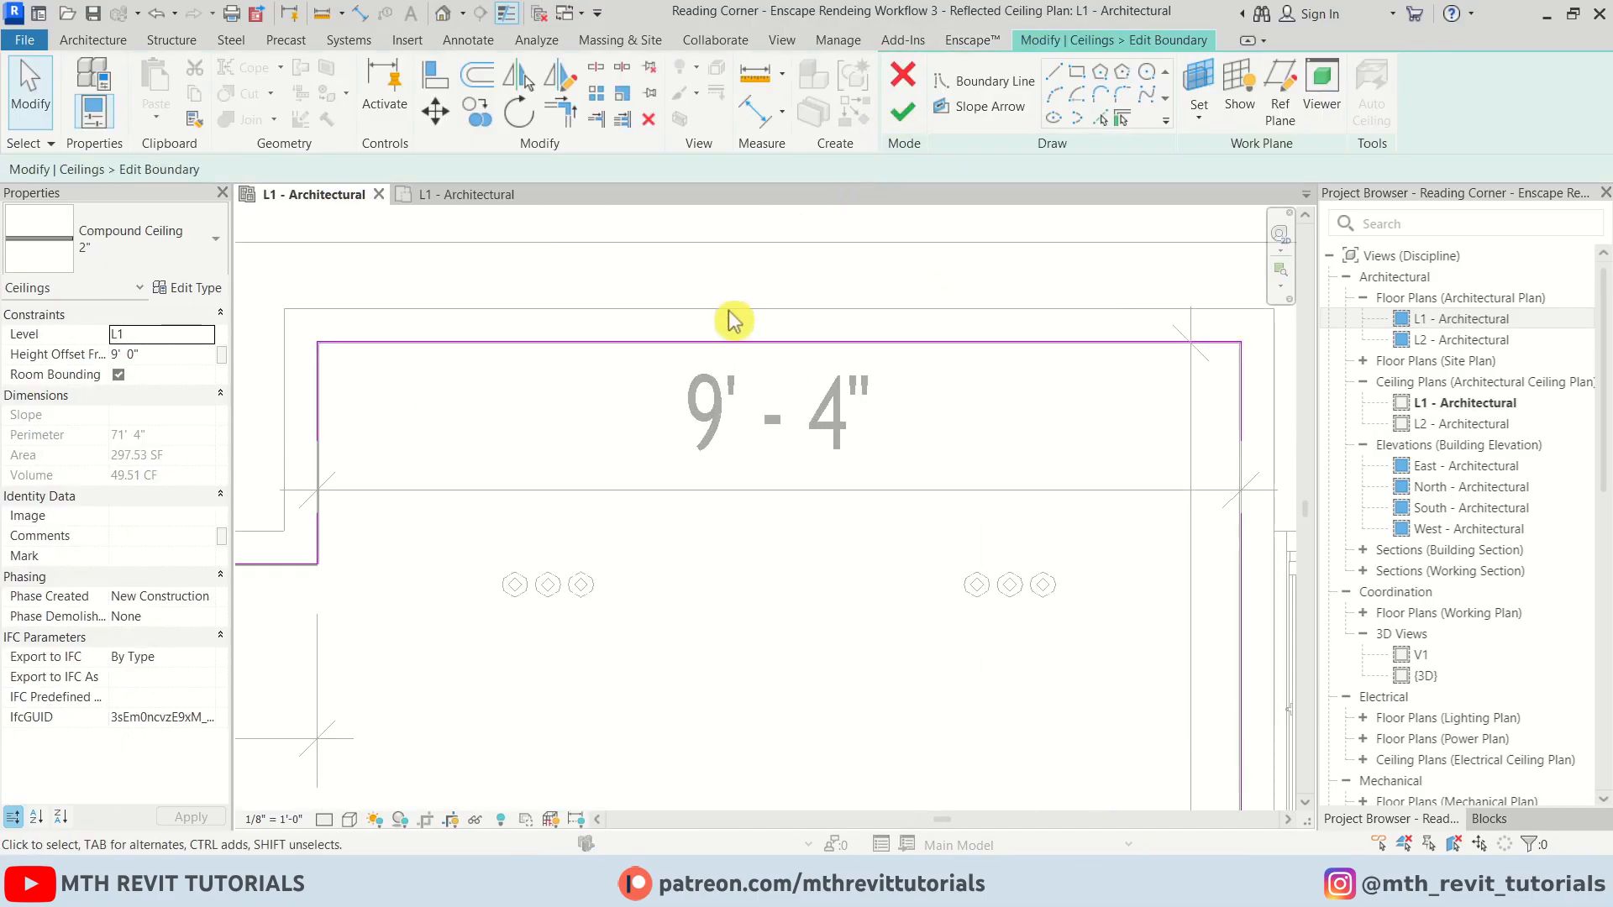
pyautogui.click(735, 433)
pyautogui.scroll(2, 924, 491)
pyautogui.scroll(3, 915, 490)
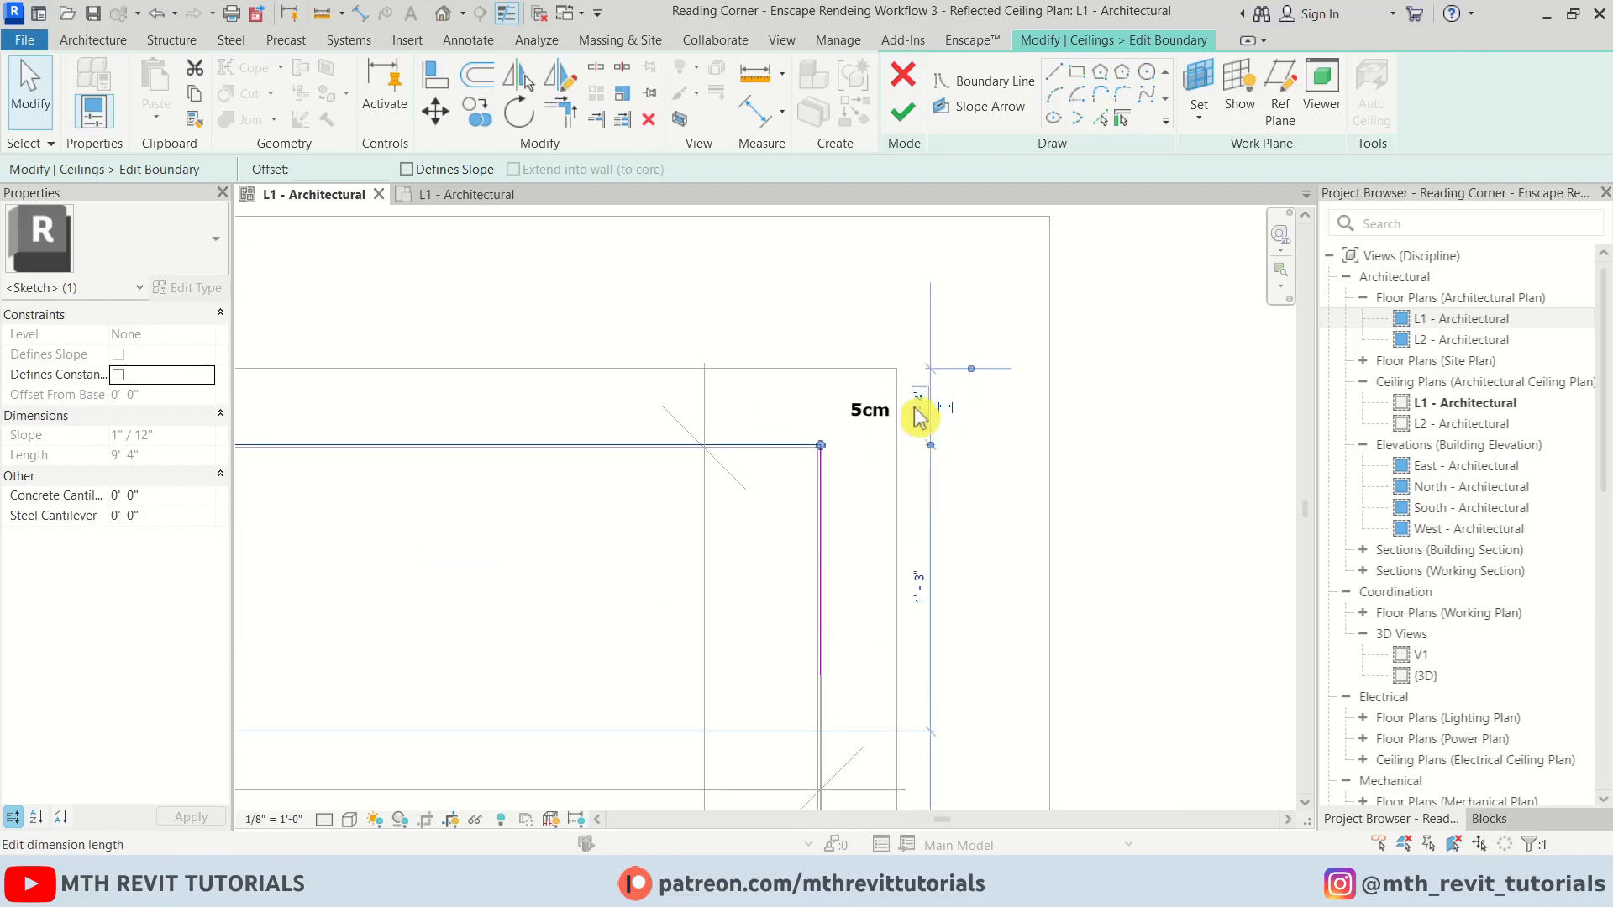
pyautogui.click(922, 419)
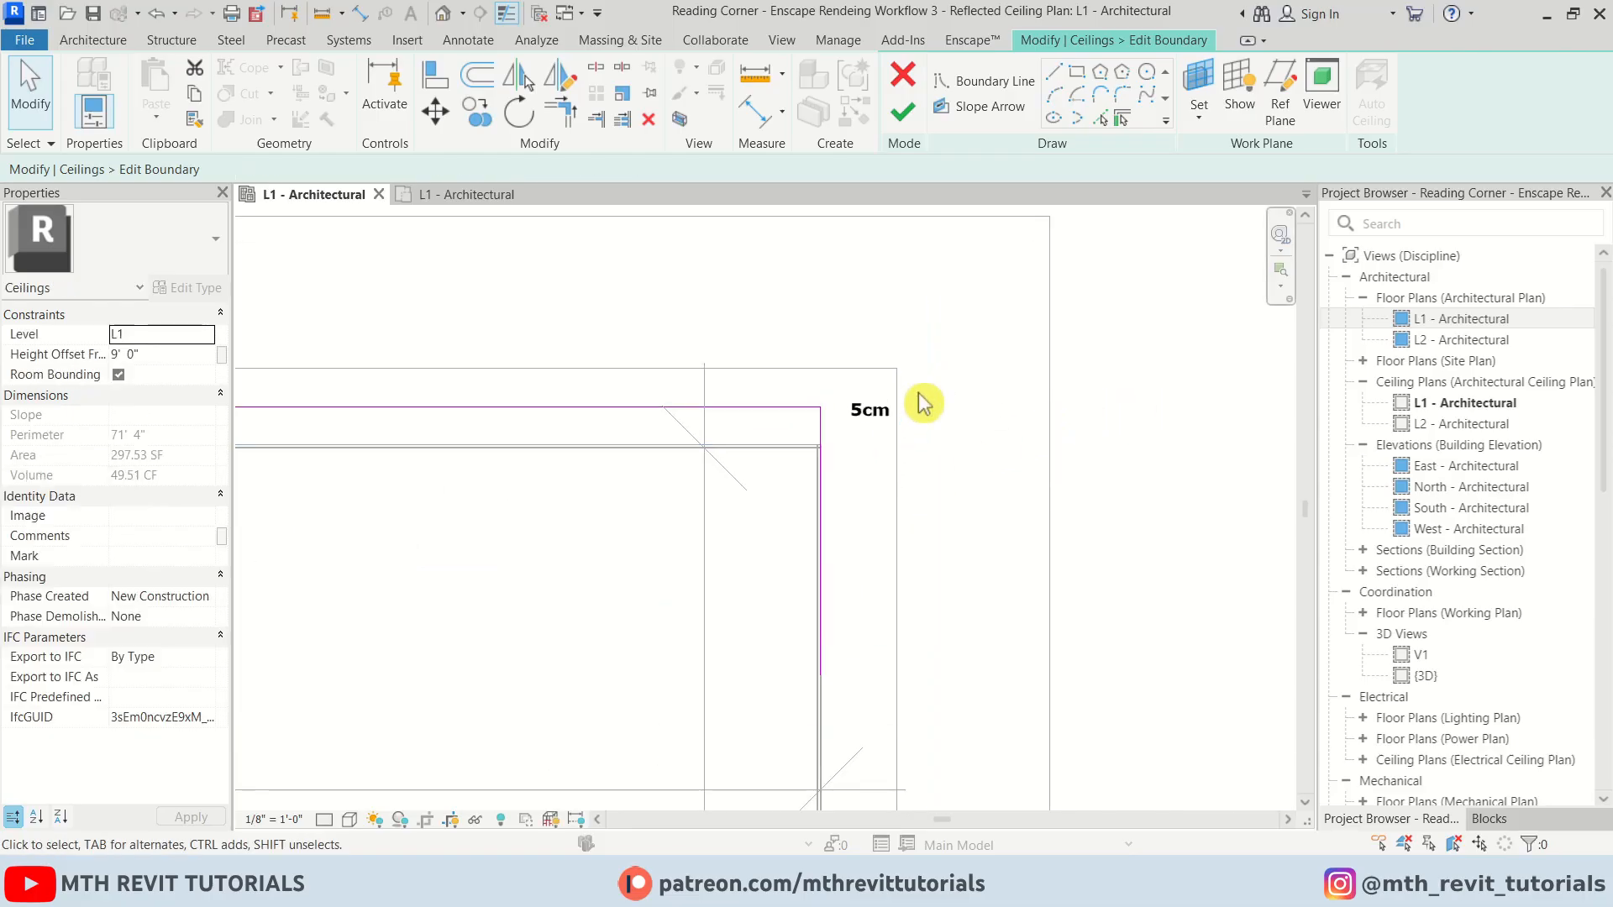
pyautogui.scroll(-5, 922, 405)
pyautogui.moveTo(647, 528); pyautogui.dragTo(1168, 439, button='middle')
pyautogui.scroll(2, 720, 372)
pyautogui.click(749, 399)
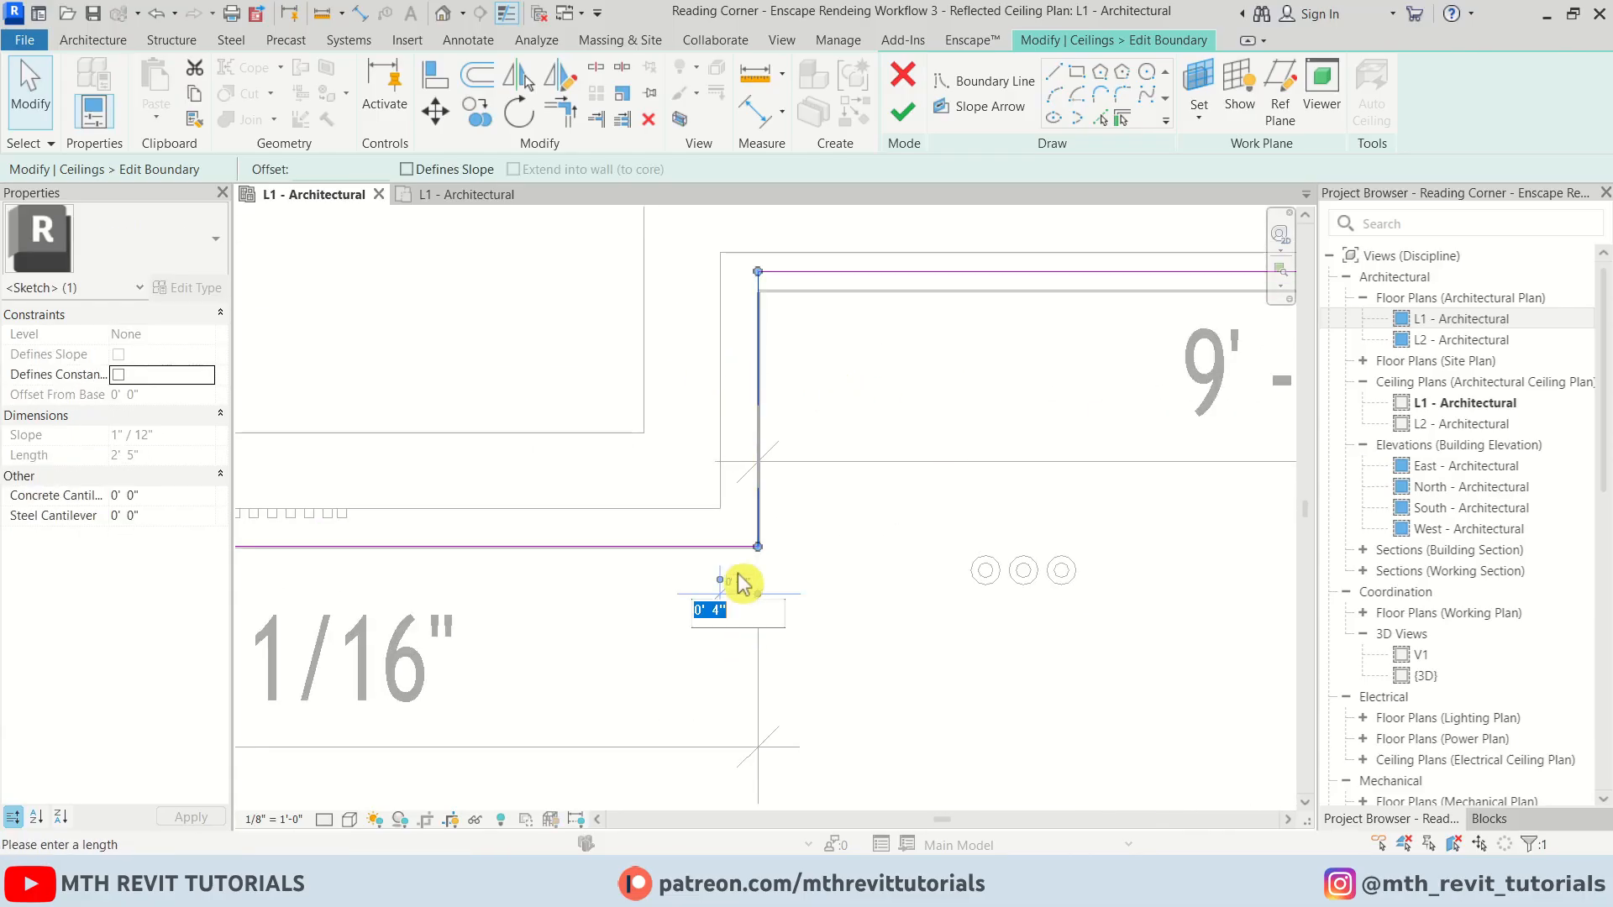
pyautogui.press('Return')
# Set the gap between the ceiling boundary's left edge and the wall to 2
pyautogui.scroll(-2, 935, 581)
pyautogui.moveTo(605, 551); pyautogui.dragTo(1005, 454, button='middle')
pyautogui.click(588, 464)
pyautogui.moveTo(1145, 486); pyautogui.dragTo(723, 462, button='middle')
pyautogui.scroll(4, 840, 436)
pyautogui.click(815, 479)
pyautogui.click(722, 459)
pyautogui.scroll(-5, 900, 483)
pyautogui.scroll(4, 467, 480)
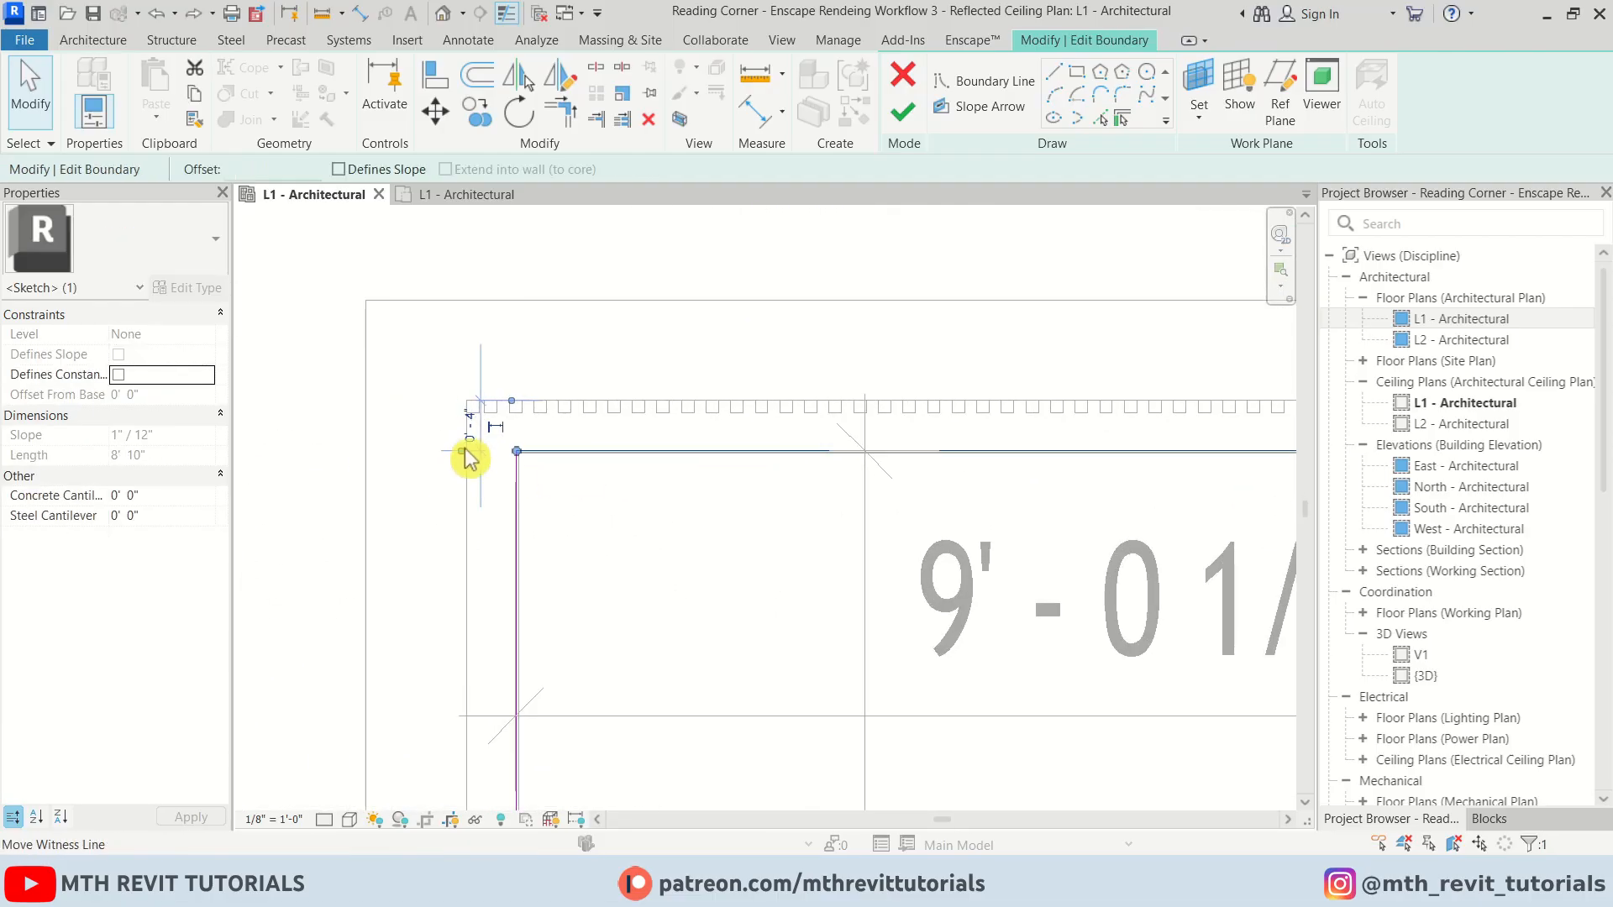
pyautogui.write('2')
pyautogui.press('Return')
# Set the gap between the ceiling boundary's top edge and the wall to 2
pyautogui.scroll(-4, 551, 362)
pyautogui.click(533, 457)
pyautogui.scroll(4, 531, 312)
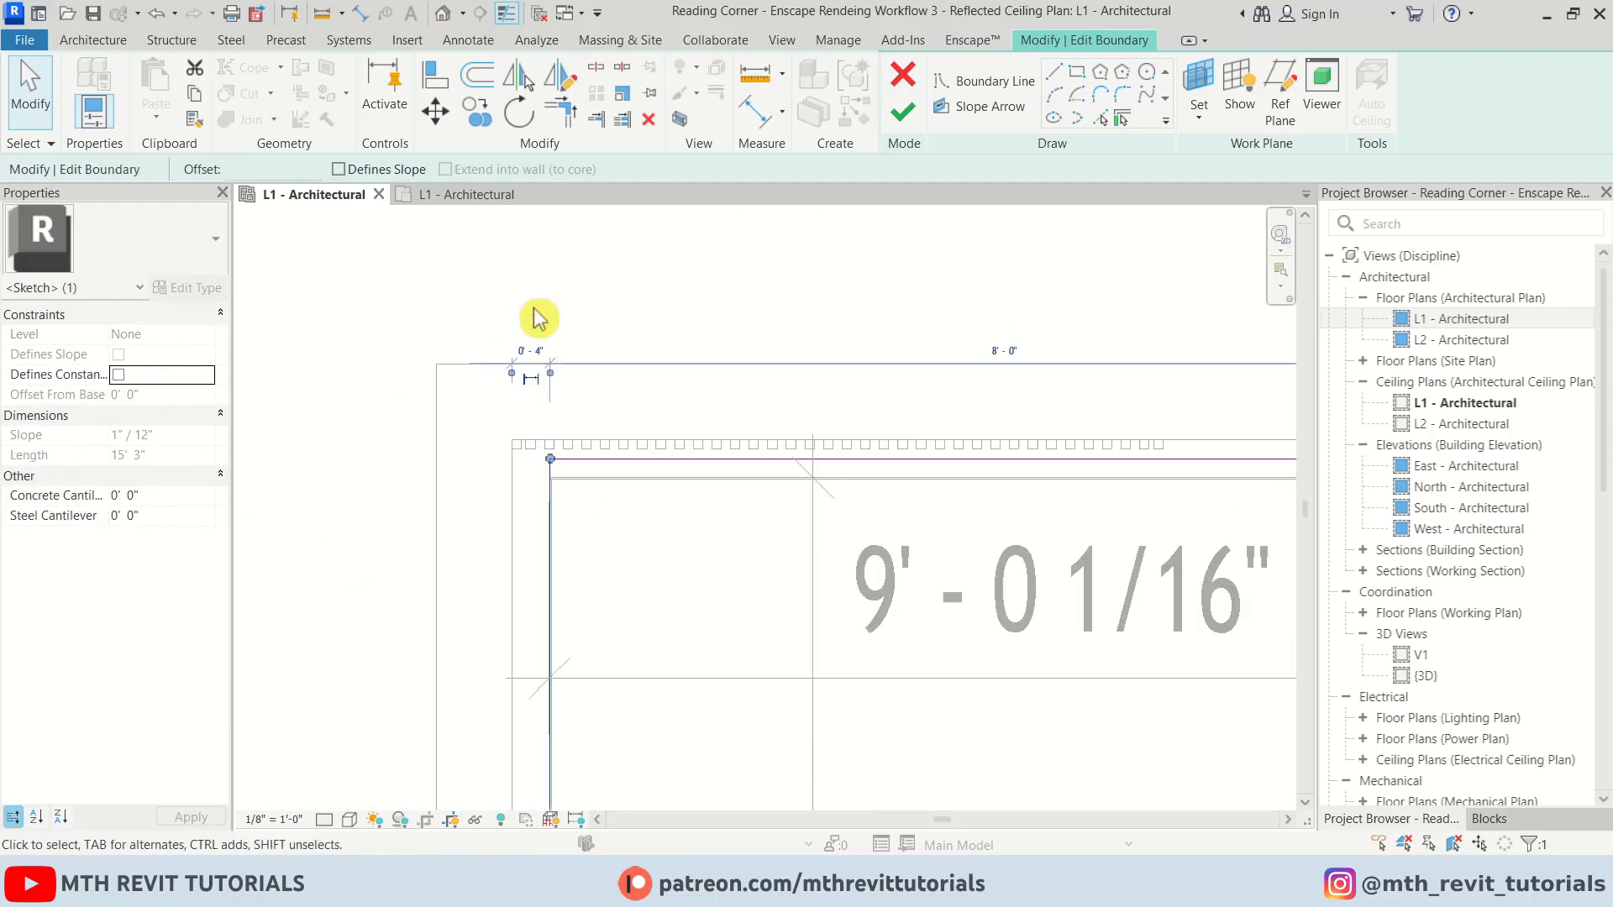
pyautogui.click(538, 351)
pyautogui.write('2')
pyautogui.press('Return')
# Set the lower-right boundary edge's gap to the wall to 2 and finish the ceiling sketch
pyautogui.moveTo(632, 684); pyautogui.dragTo(588, 260, button='middle')
pyautogui.scroll(3, 648, 471)
pyautogui.click(647, 433)
pyautogui.moveTo(1177, 437); pyautogui.dragTo(643, 489, button='middle')
pyautogui.scroll(5, 1030, 492)
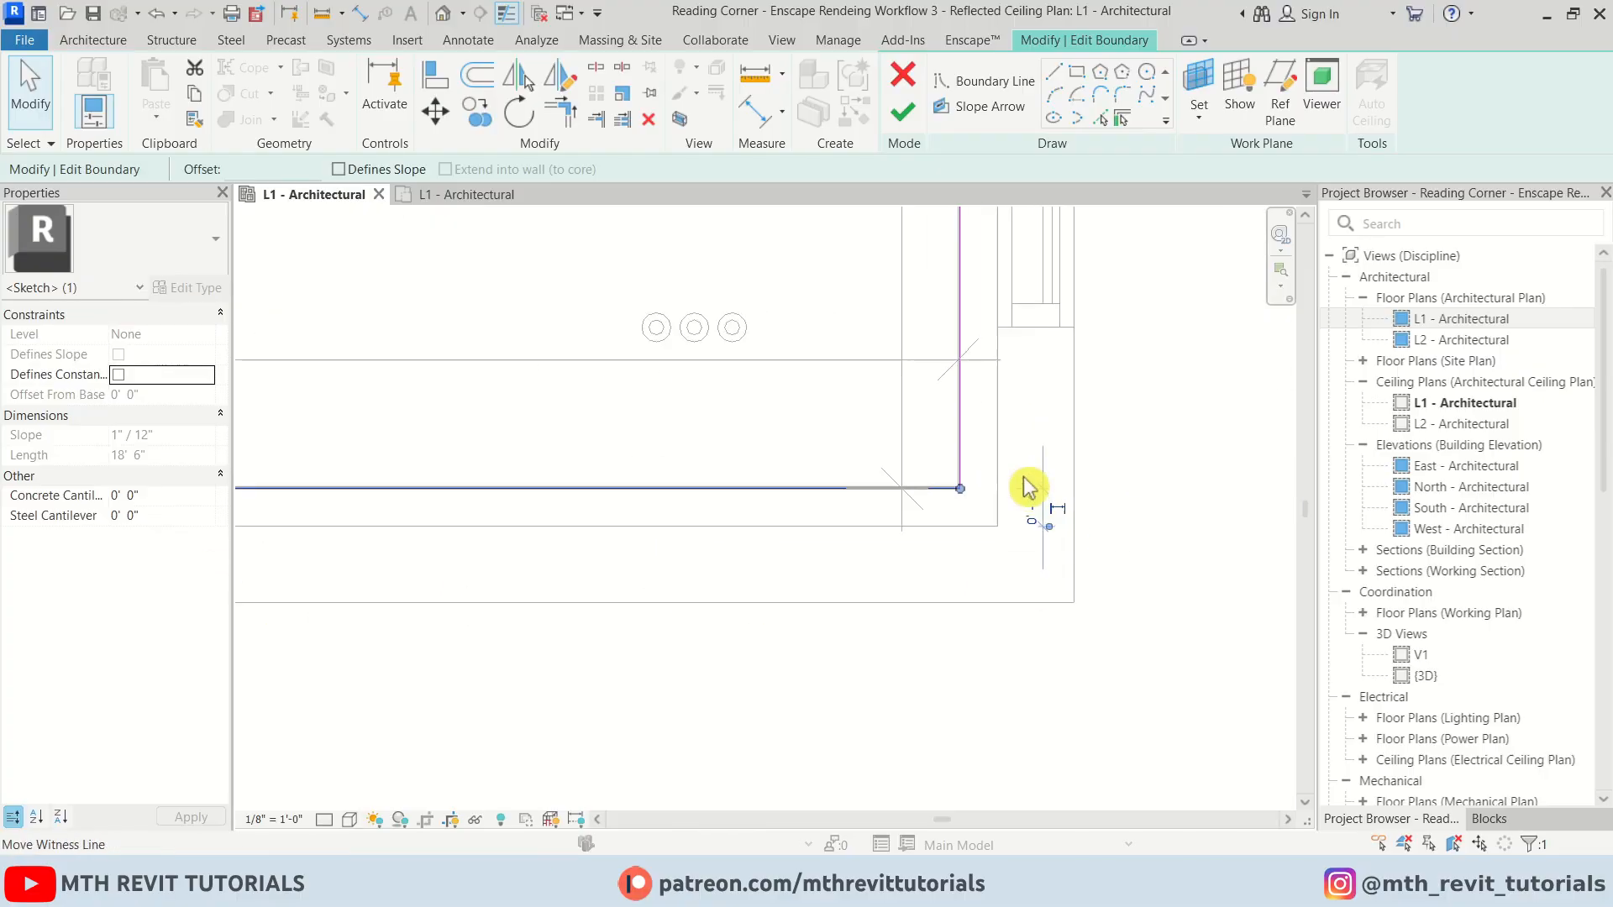
pyautogui.click(1057, 513)
pyautogui.write('2')
pyautogui.press('Return')
pyautogui.scroll(-6, 854, 621)
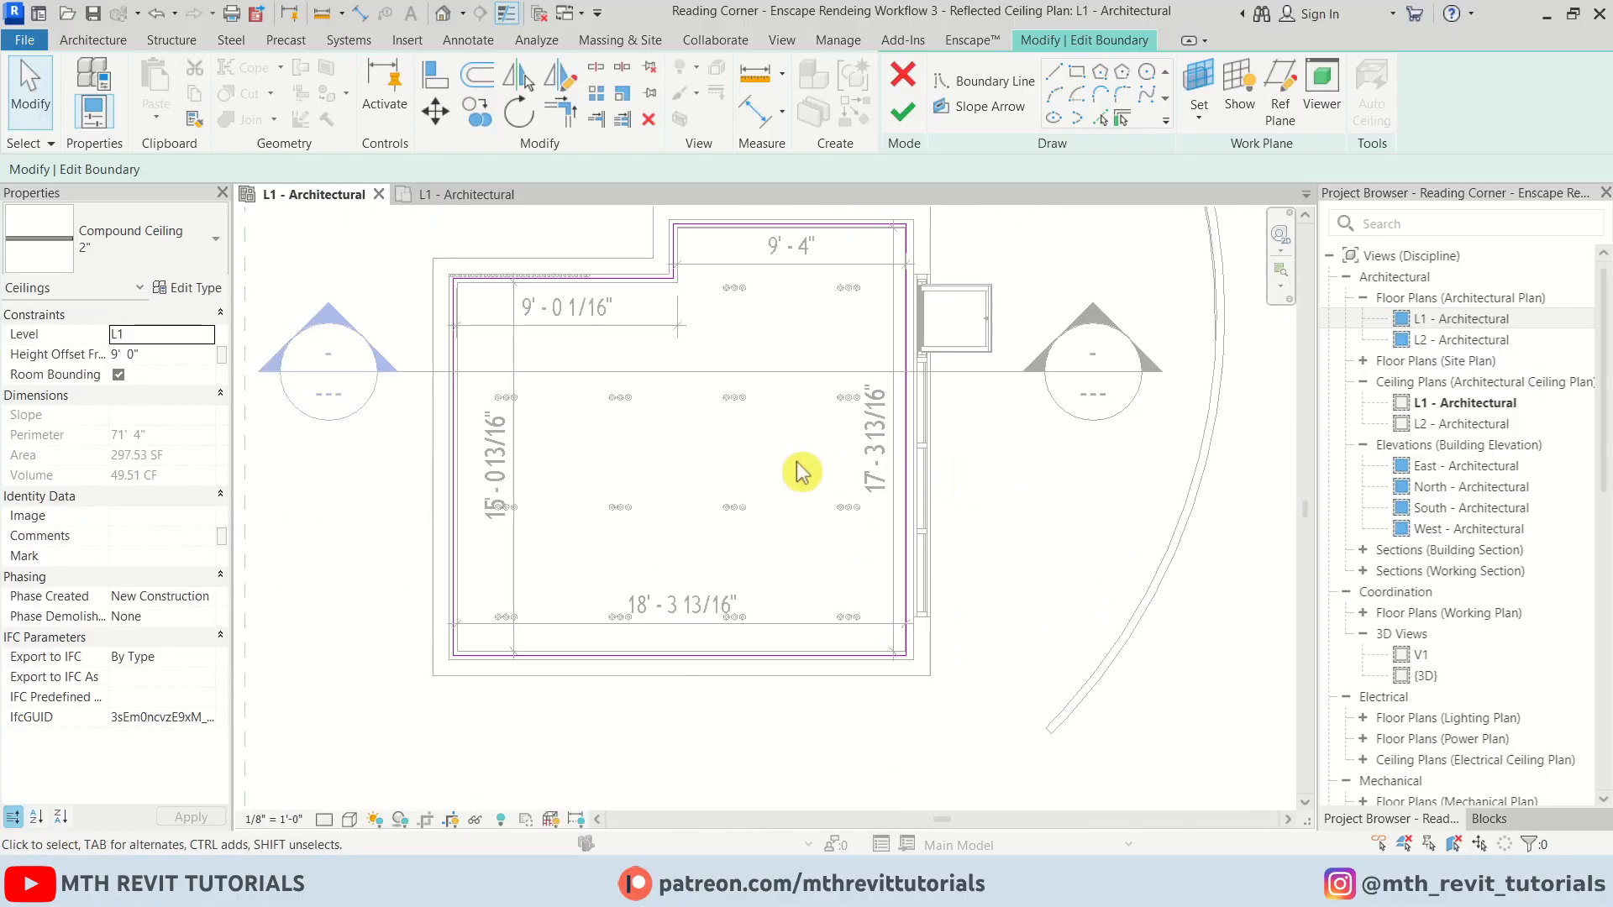
pyautogui.click(904, 112)
pyautogui.press('Escape')
# Adjust the right LED Linear Light's end to meet the ceiling corner
pyautogui.scroll(2, 695, 256)
pyautogui.scroll(4, 766, 289)
pyautogui.moveTo(767, 290); pyautogui.dragTo(350, 482, button='middle')
pyautogui.click(1092, 448)
pyautogui.scroll(3, 1092, 448)
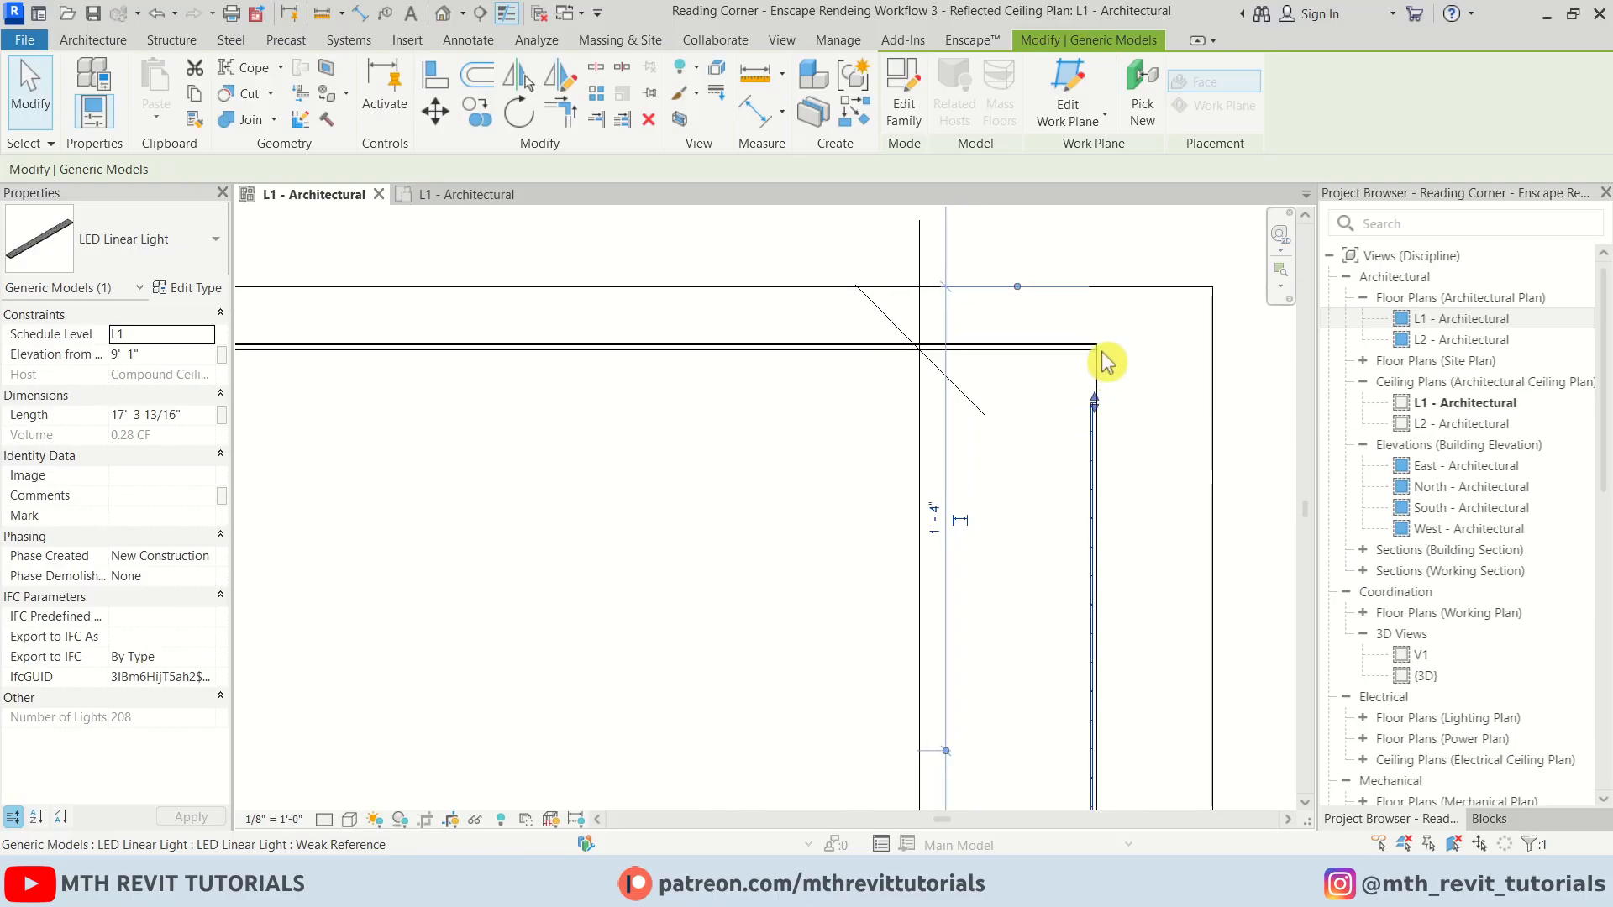
pyautogui.moveTo(1102, 353); pyautogui.dragTo(1102, 351)
pyautogui.press('Escape')
# Stretch the top LED Linear Light's end left to the ceiling's corner
pyautogui.scroll(-6, 759, 479)
pyautogui.scroll(6, 370, 453)
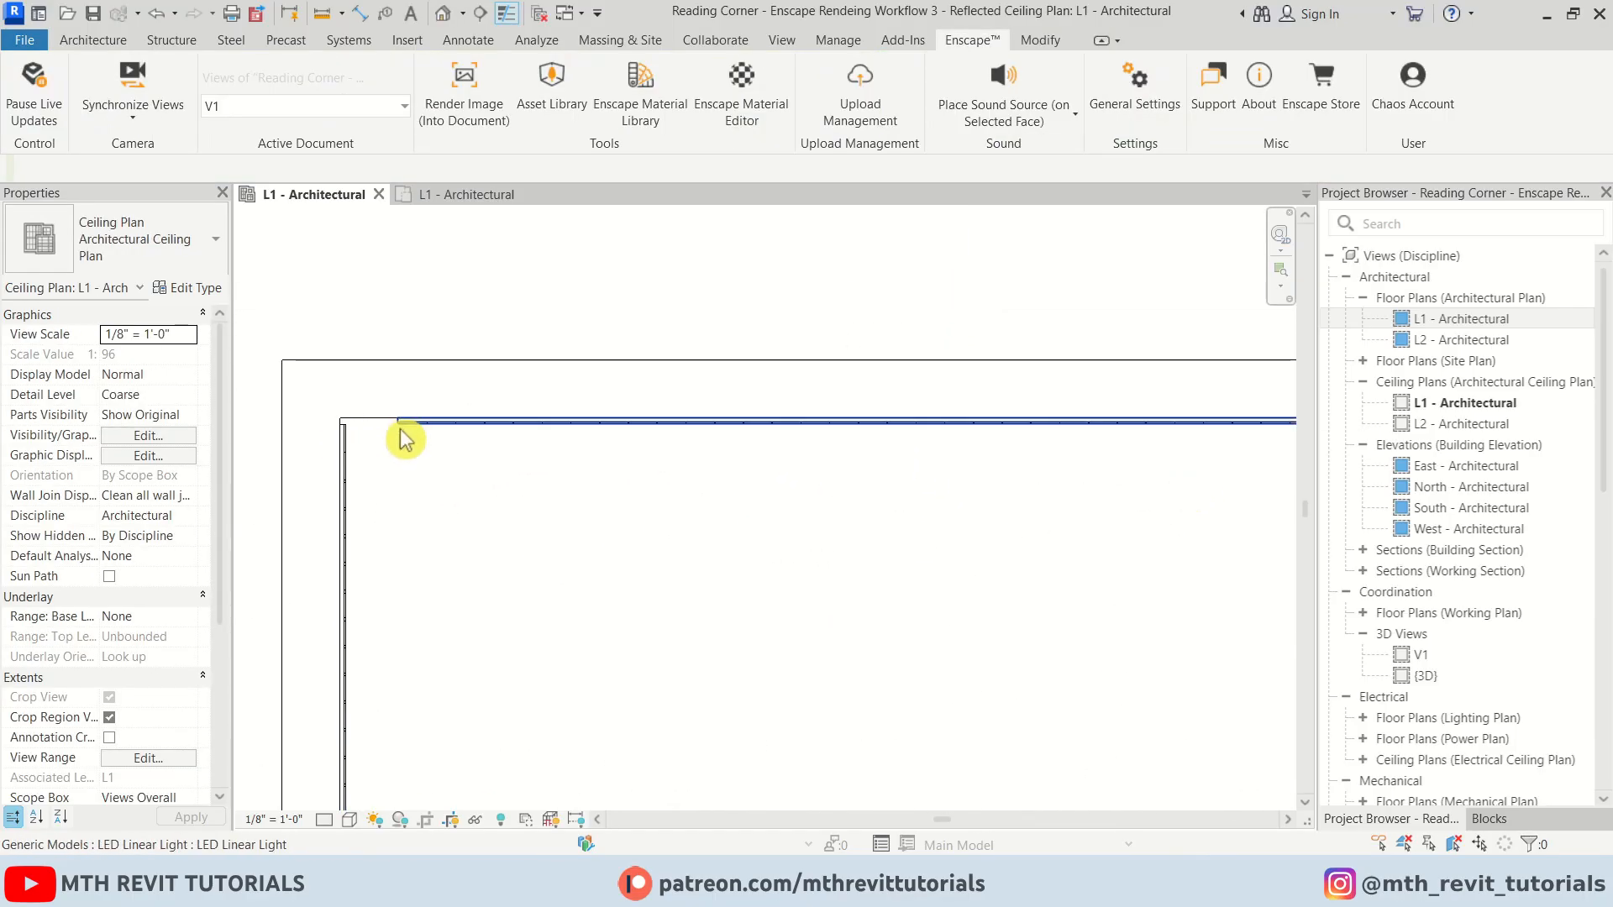
pyautogui.click(395, 426)
pyautogui.moveTo(395, 424); pyautogui.dragTo(341, 422)
pyautogui.press('Escape')
# Stretch the lower LED Linear Light's end left to the ceiling corner
pyautogui.scroll(-5, 463, 580)
pyautogui.moveTo(403, 748); pyautogui.dragTo(782, 547, button='middle')
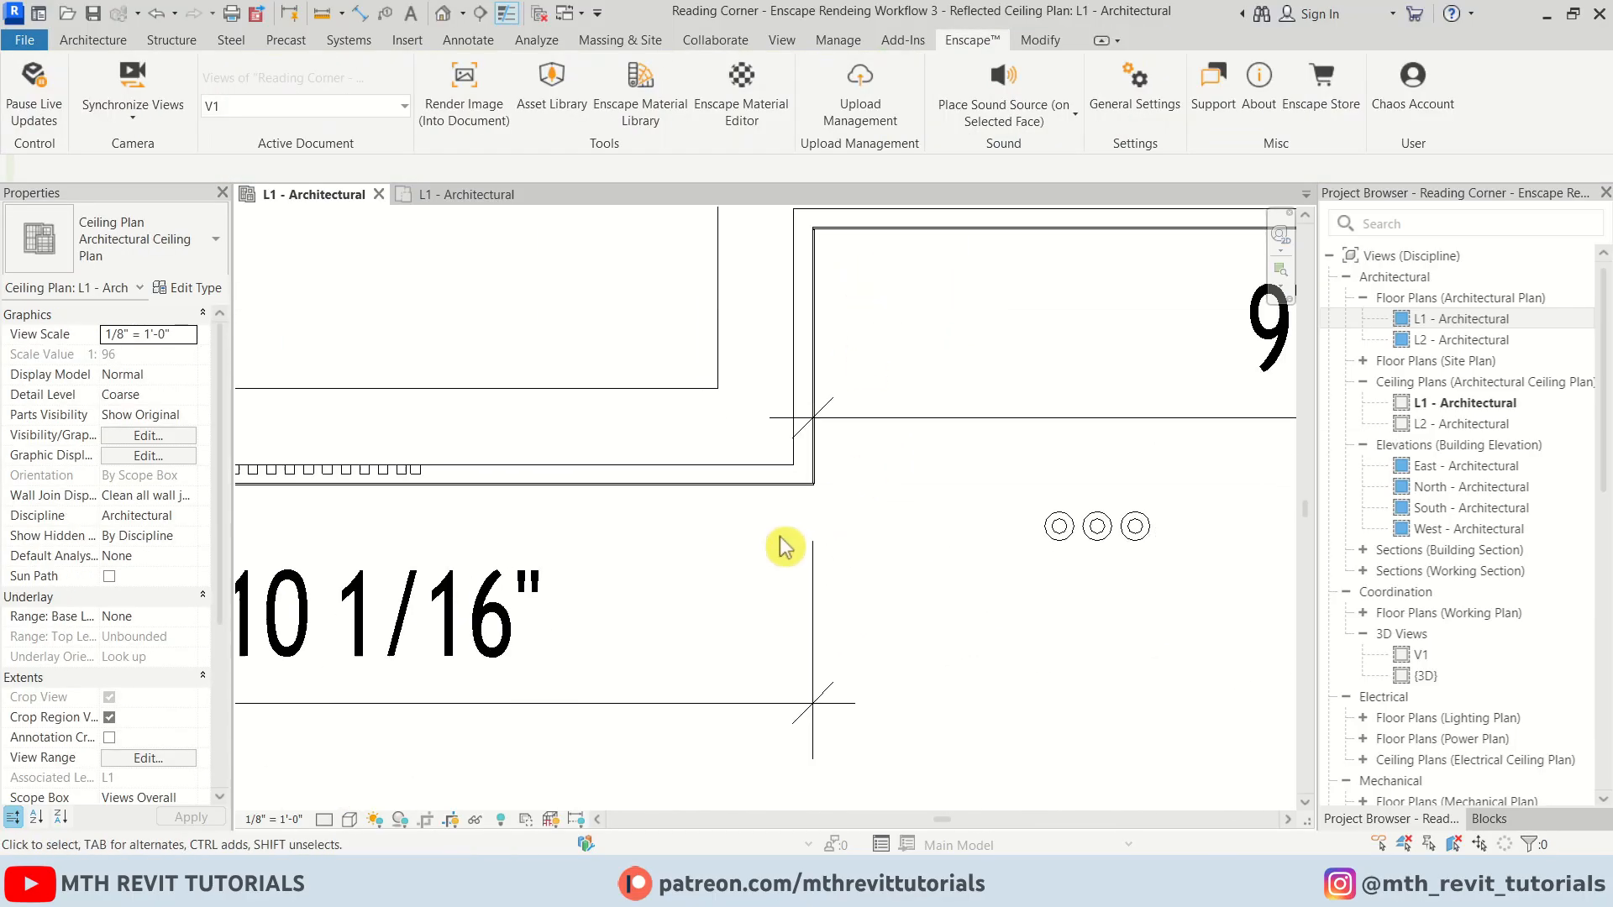
pyautogui.scroll(-4, 780, 544)
pyautogui.scroll(3, 494, 277)
pyautogui.click(496, 281)
pyautogui.scroll(3, 491, 318)
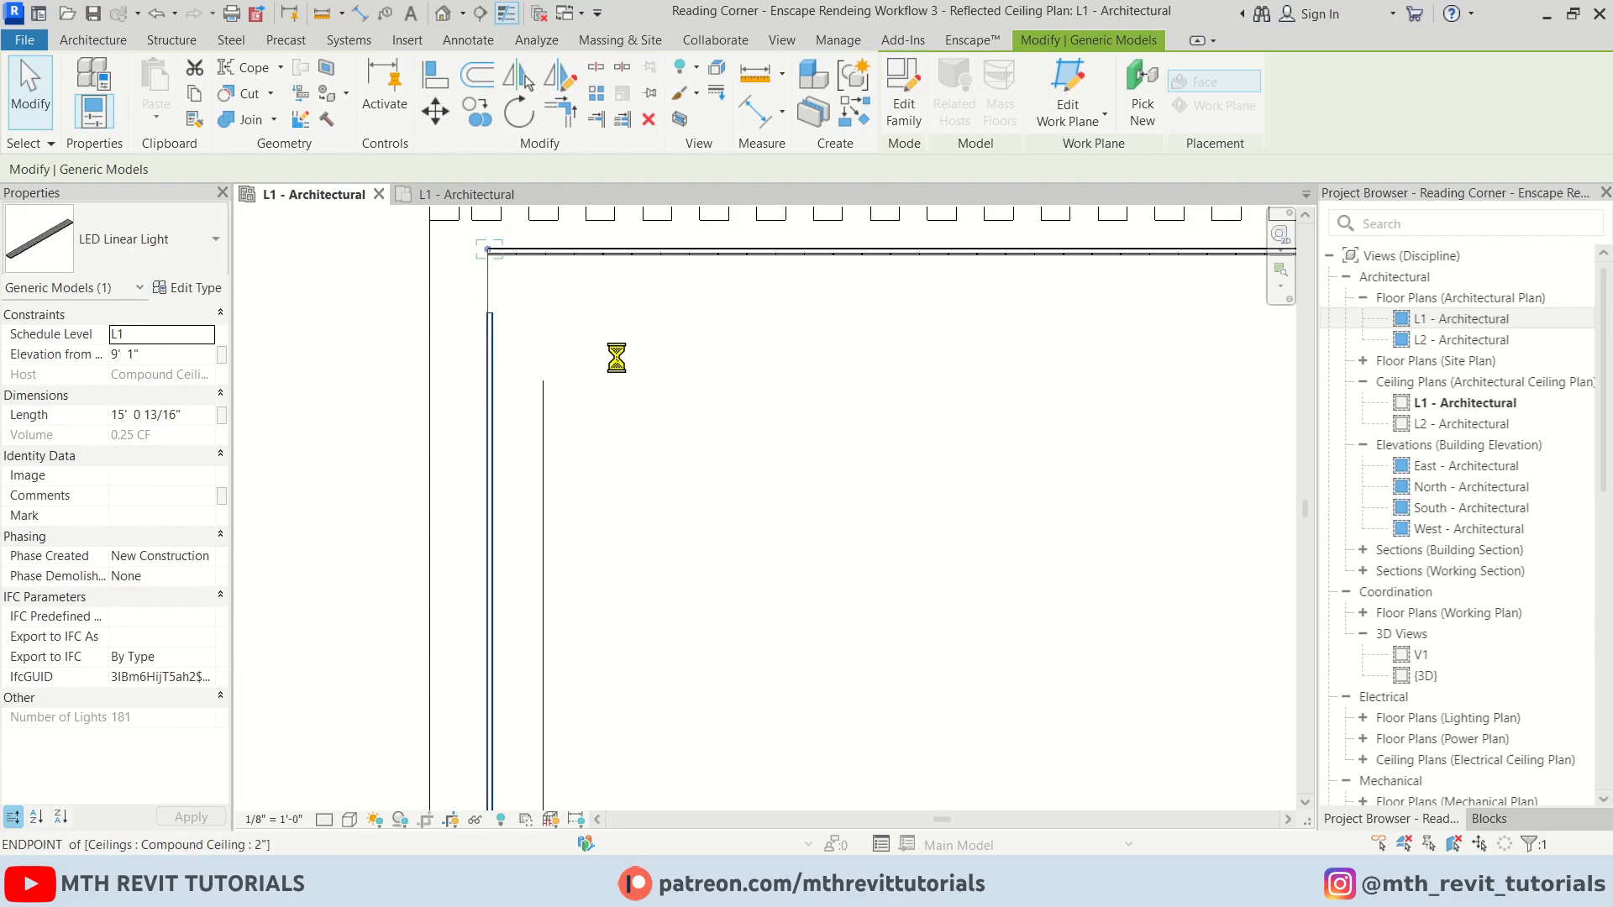
pyautogui.scroll(-6, 607, 353)
pyautogui.scroll(6, 613, 773)
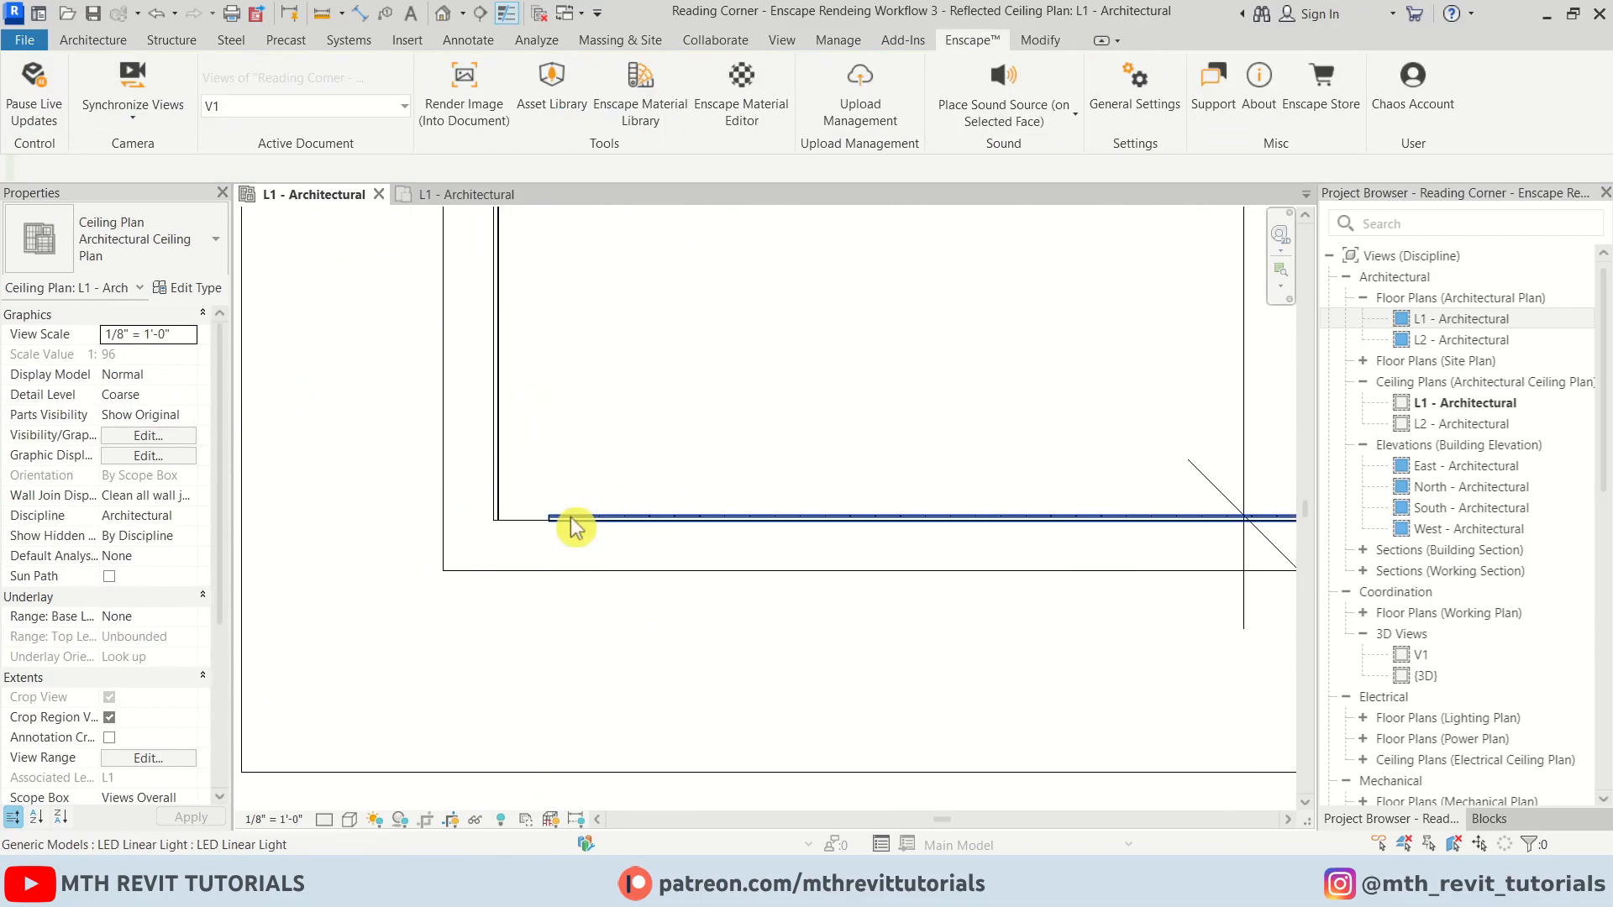
pyautogui.moveTo(544, 519); pyautogui.dragTo(496, 519)
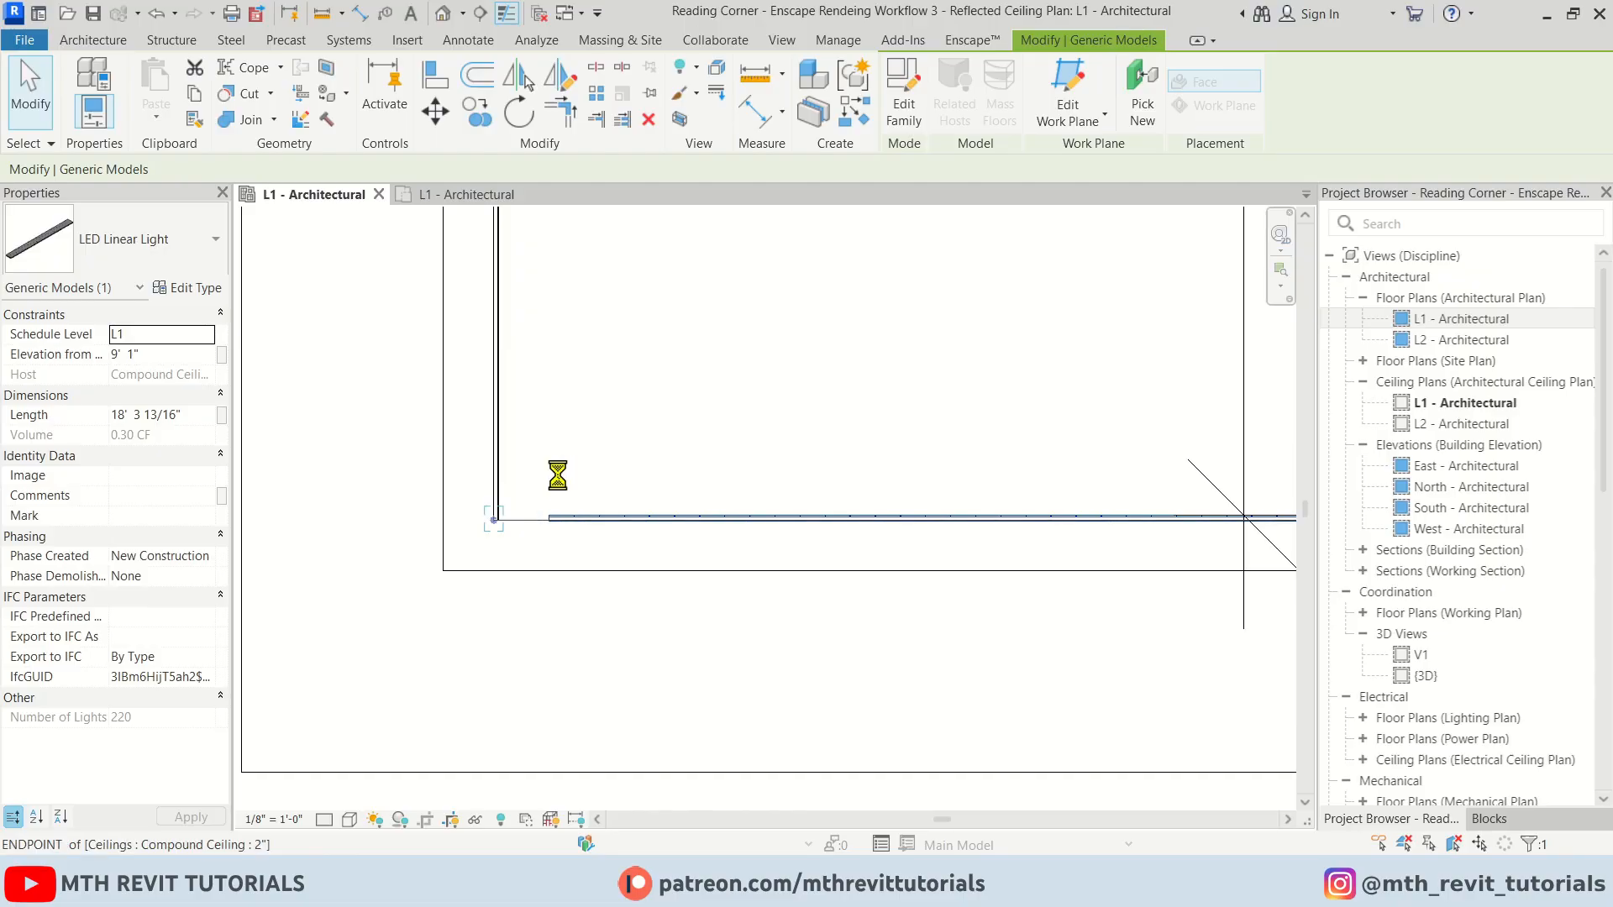
# Stretch the remaining LED Linear Light's end so it meets the ceiling corner
pyautogui.click(425, 598)
pyautogui.scroll(-4, 426, 598)
pyautogui.moveTo(1000, 588); pyautogui.dragTo(540, 627, button='middle')
pyautogui.scroll(6, 753, 617)
pyautogui.click(743, 495)
pyautogui.scroll(3, 744, 500)
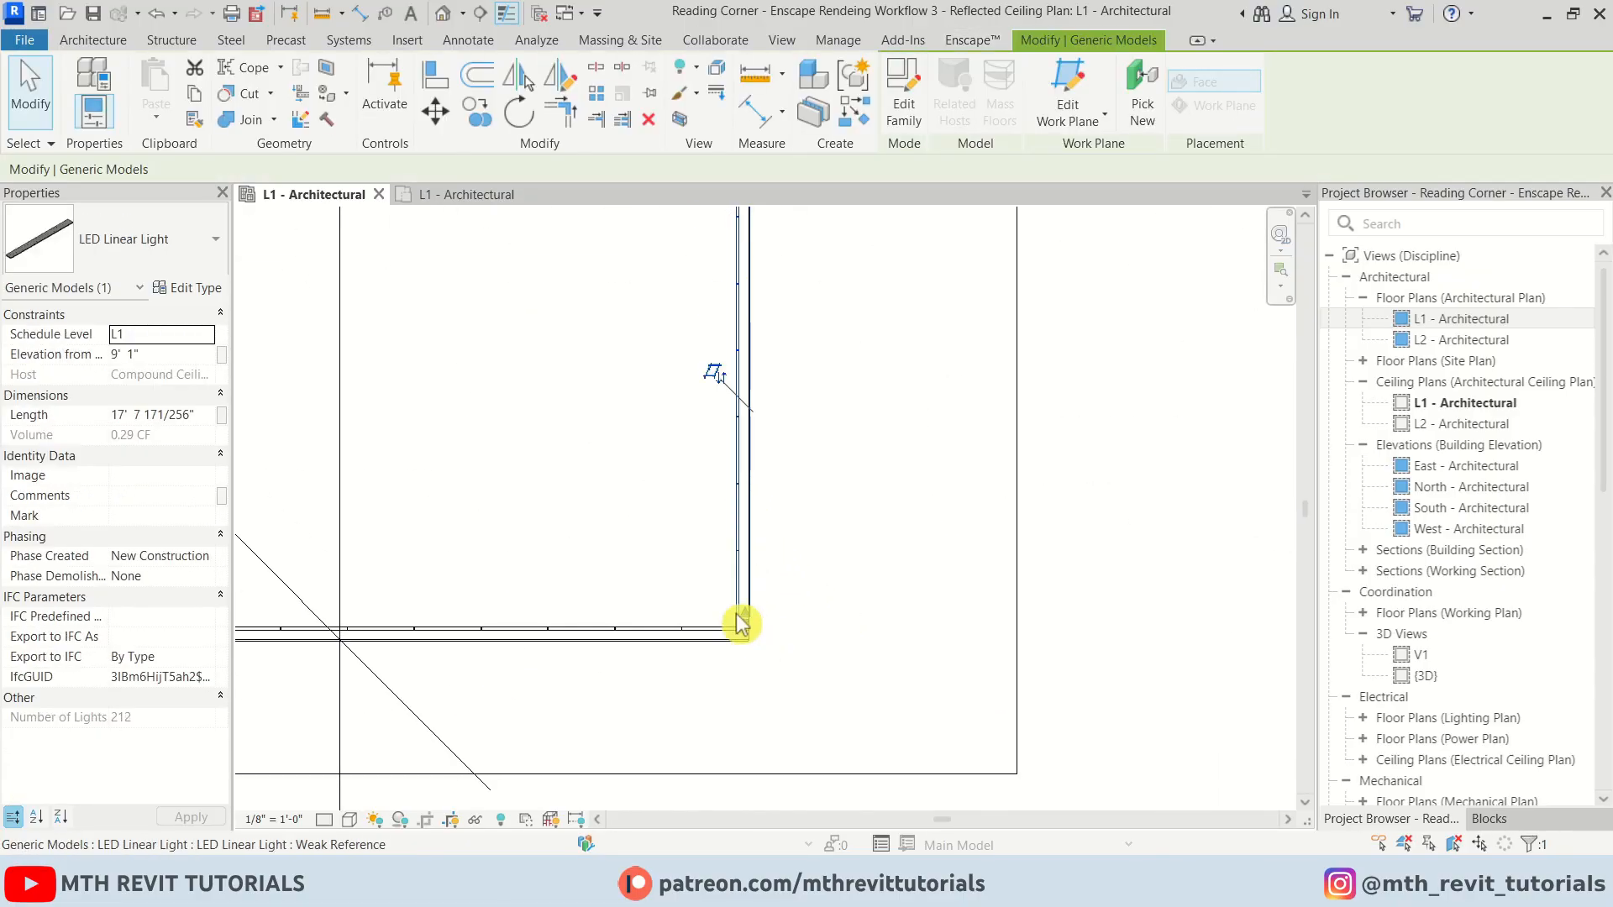
pyautogui.moveTo(761, 659); pyautogui.dragTo(757, 642)
pyautogui.click(756, 644)
pyautogui.scroll(-7, 756, 646)
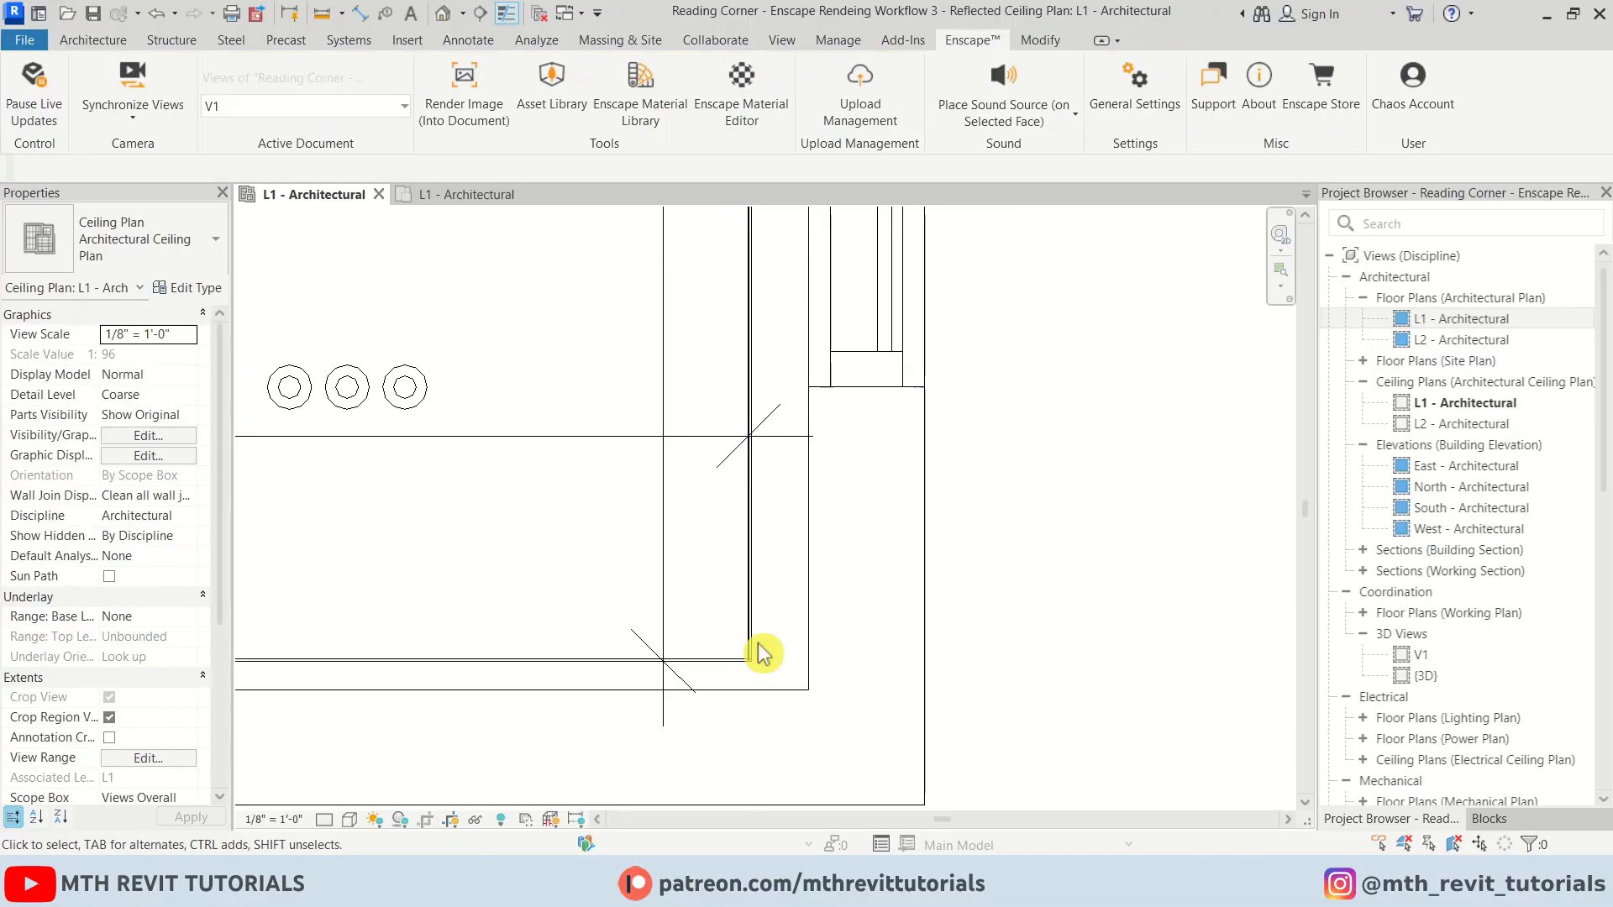
# Review the ceiling lighting in the live Enscape render window
pyautogui.moveTo(730, 260); pyautogui.dragTo(737, 756, button='middle')
pyautogui.scroll(4, 740, 324)
pyautogui.scroll(-4, 741, 326)
pyautogui.moveTo(605, 555); pyautogui.dragTo(922, 411, button='middle')
pyautogui.moveTo(642, 880)
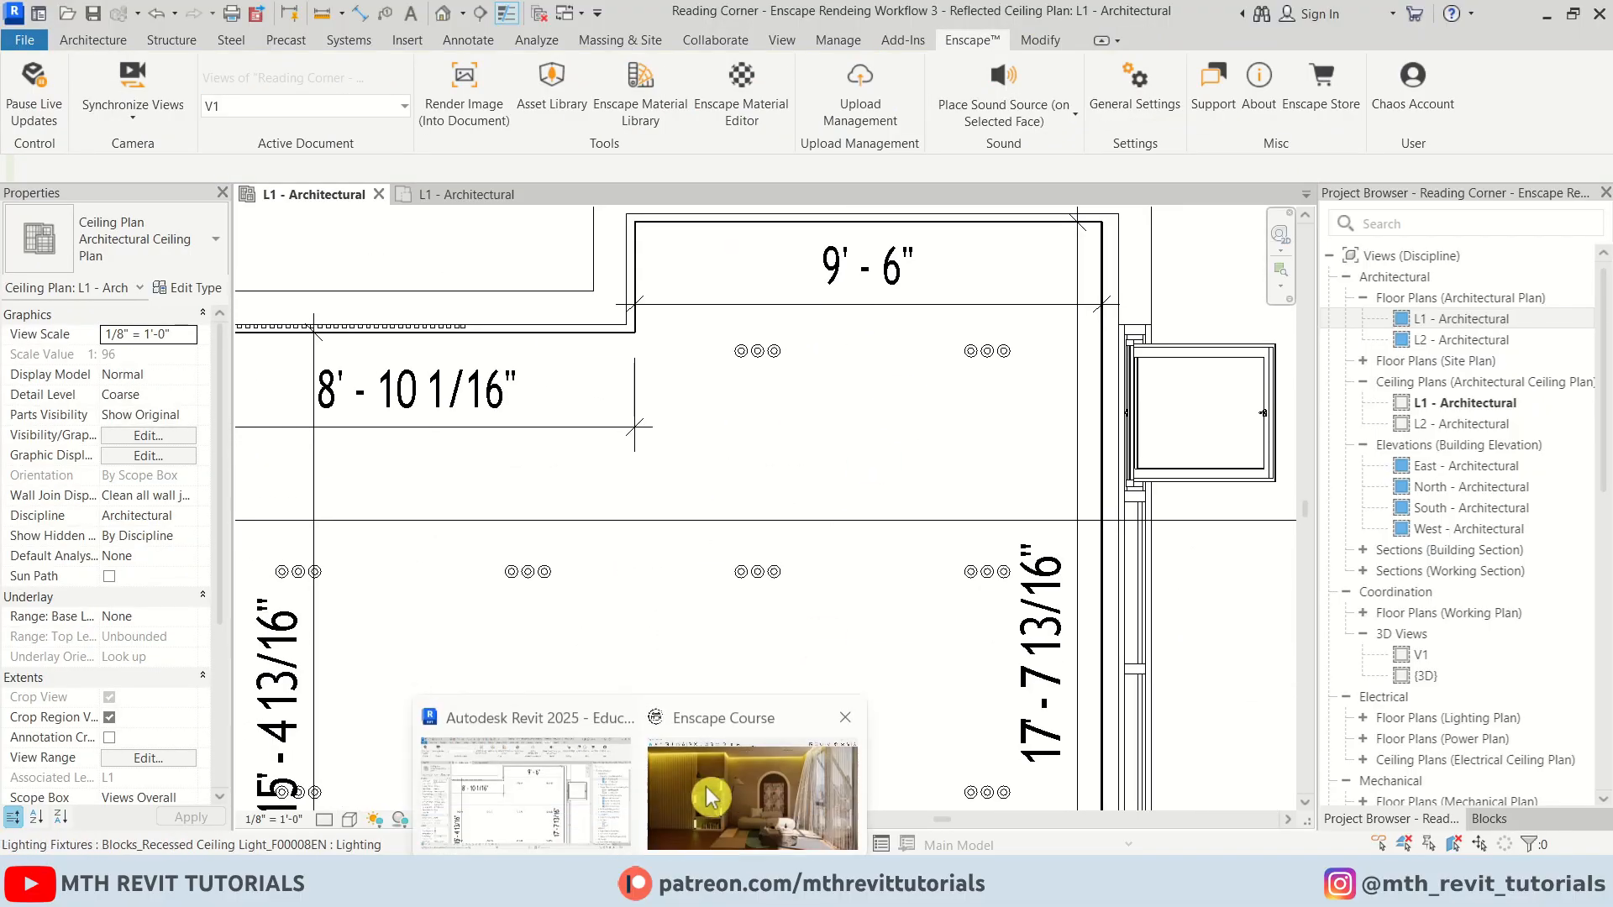
pyautogui.click(709, 797)
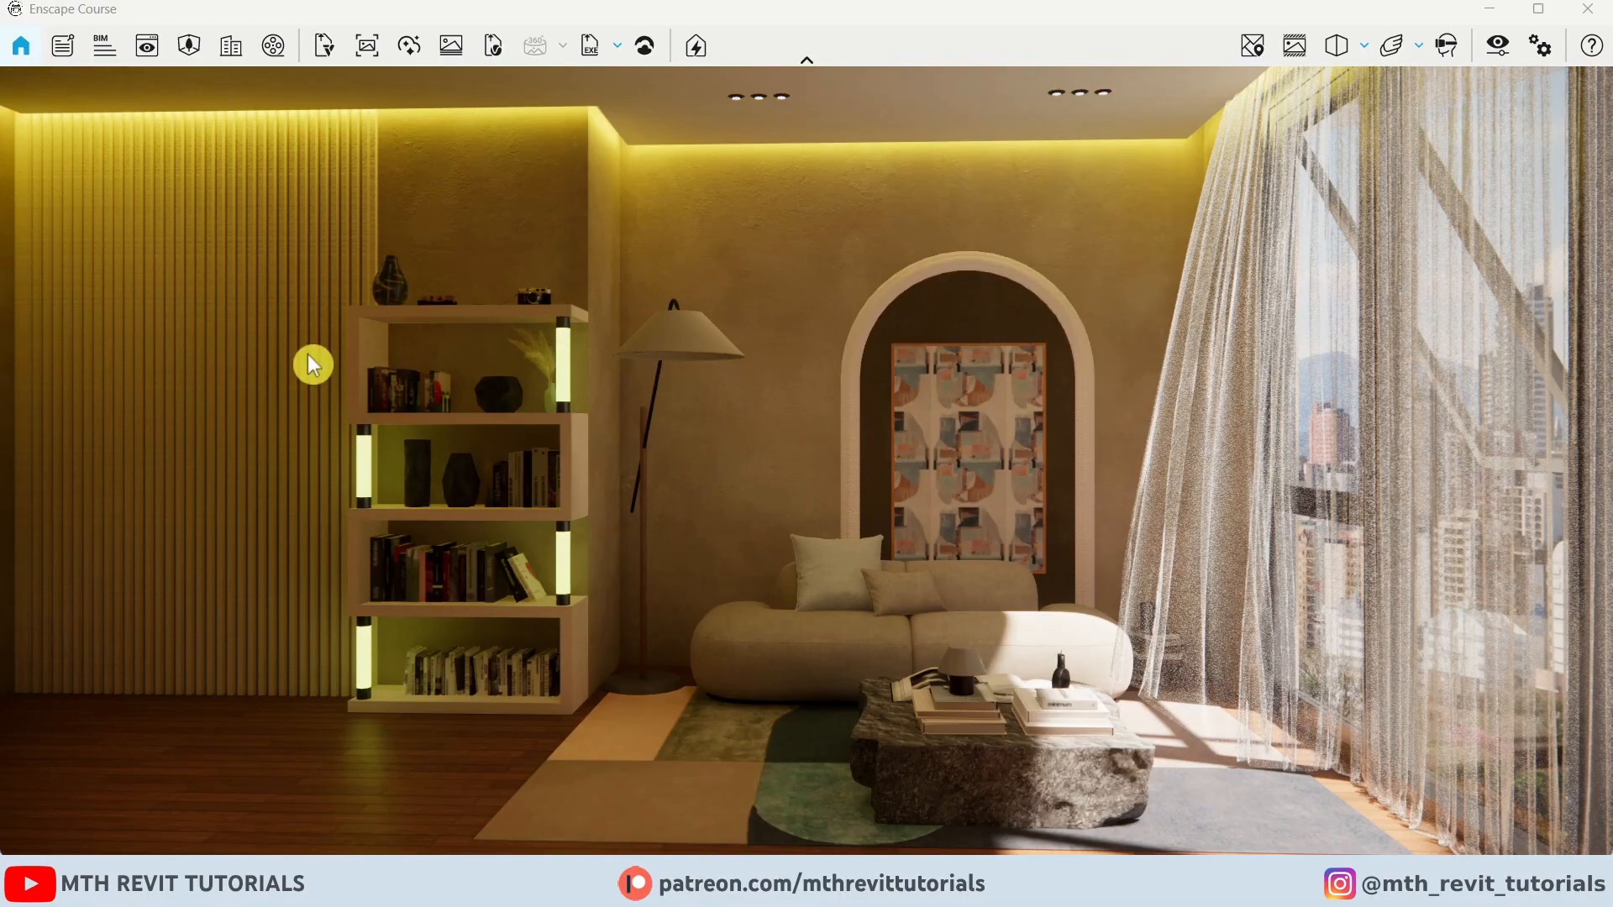
pyautogui.moveTo(490, 240); pyautogui.dragTo(712, 248)
pyautogui.moveTo(1073, 160); pyautogui.dragTo(807, 117)
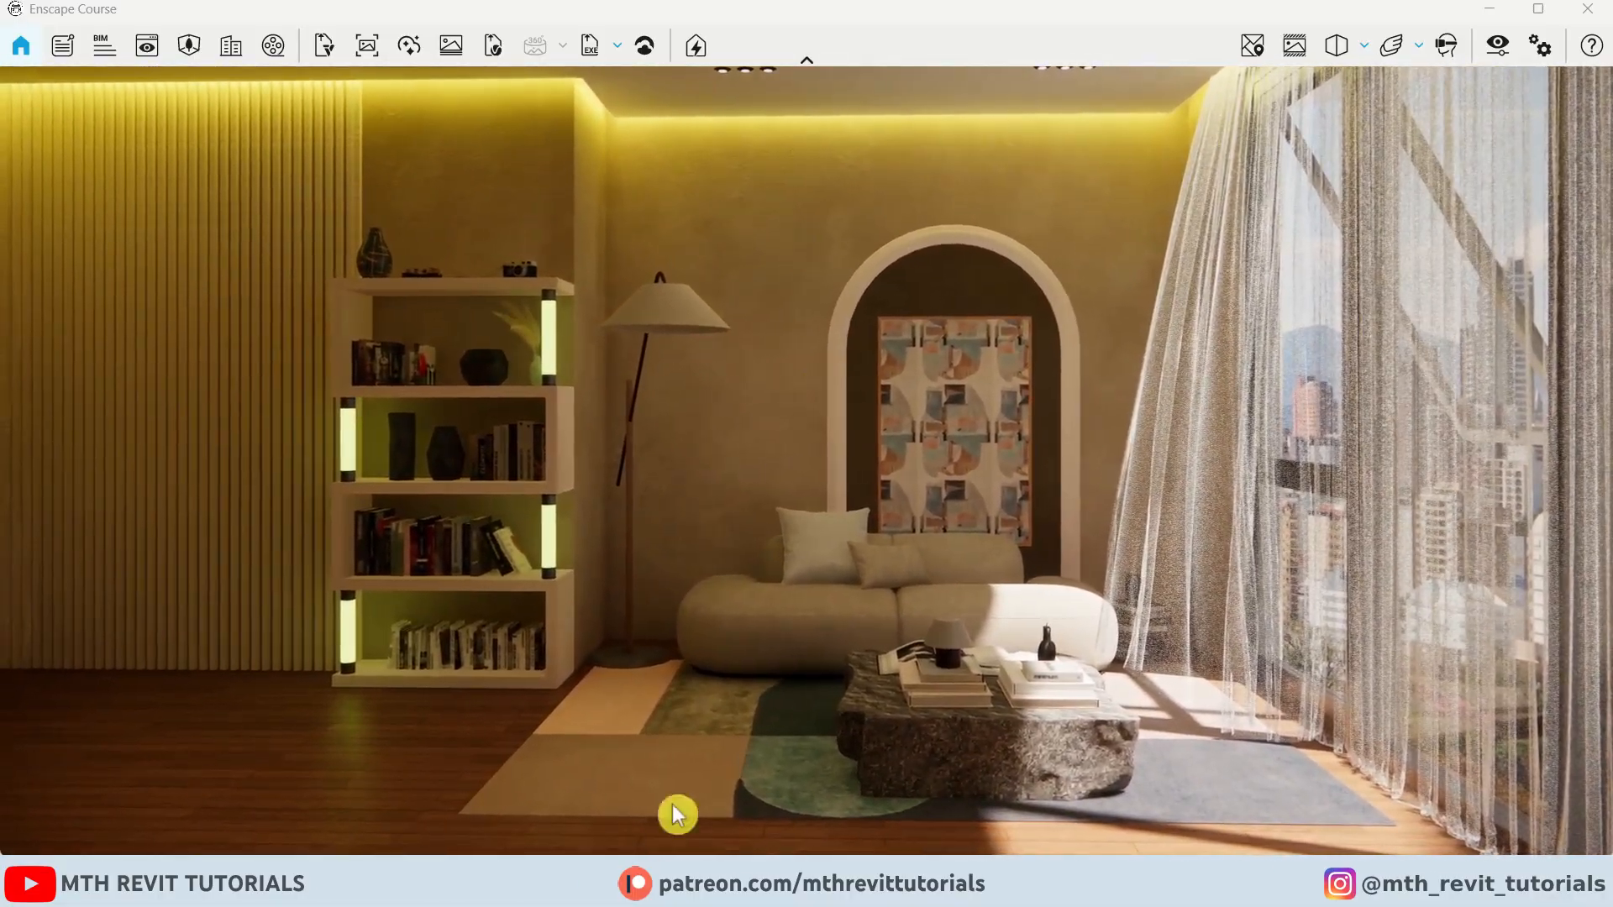
pyautogui.moveTo(642, 880)
pyautogui.click(569, 774)
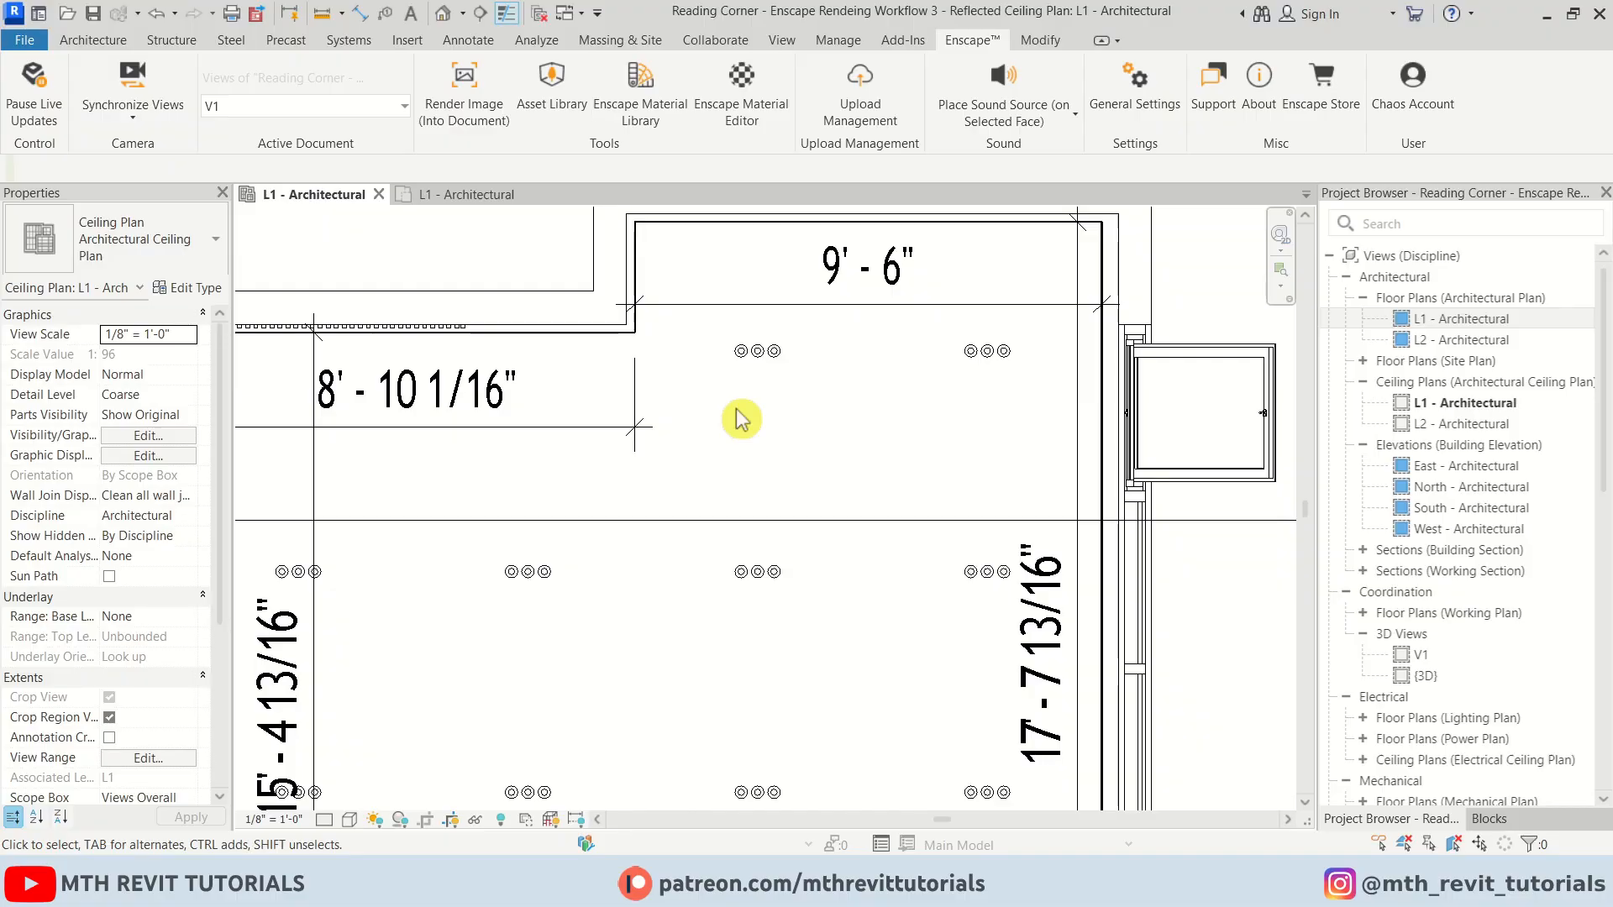
# Open the top LED Linear Light's family and enter edit mode for its light array group
pyautogui.moveTo(742, 308); pyautogui.dragTo(725, 462, button='middle')
pyautogui.scroll(5, 920, 370)
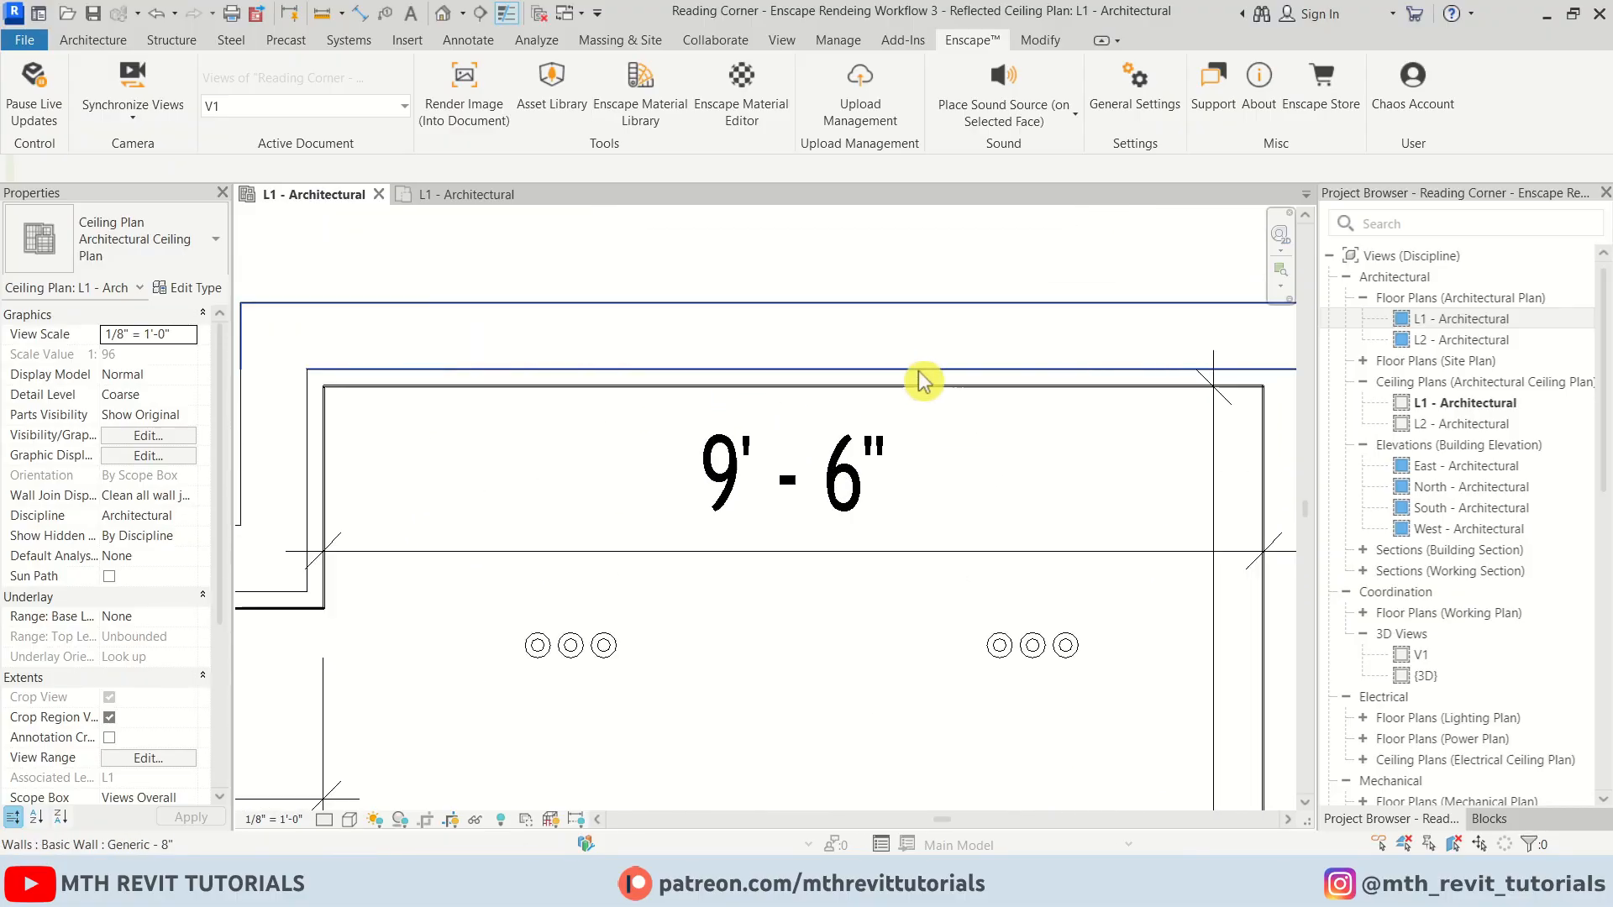
pyautogui.click(822, 411)
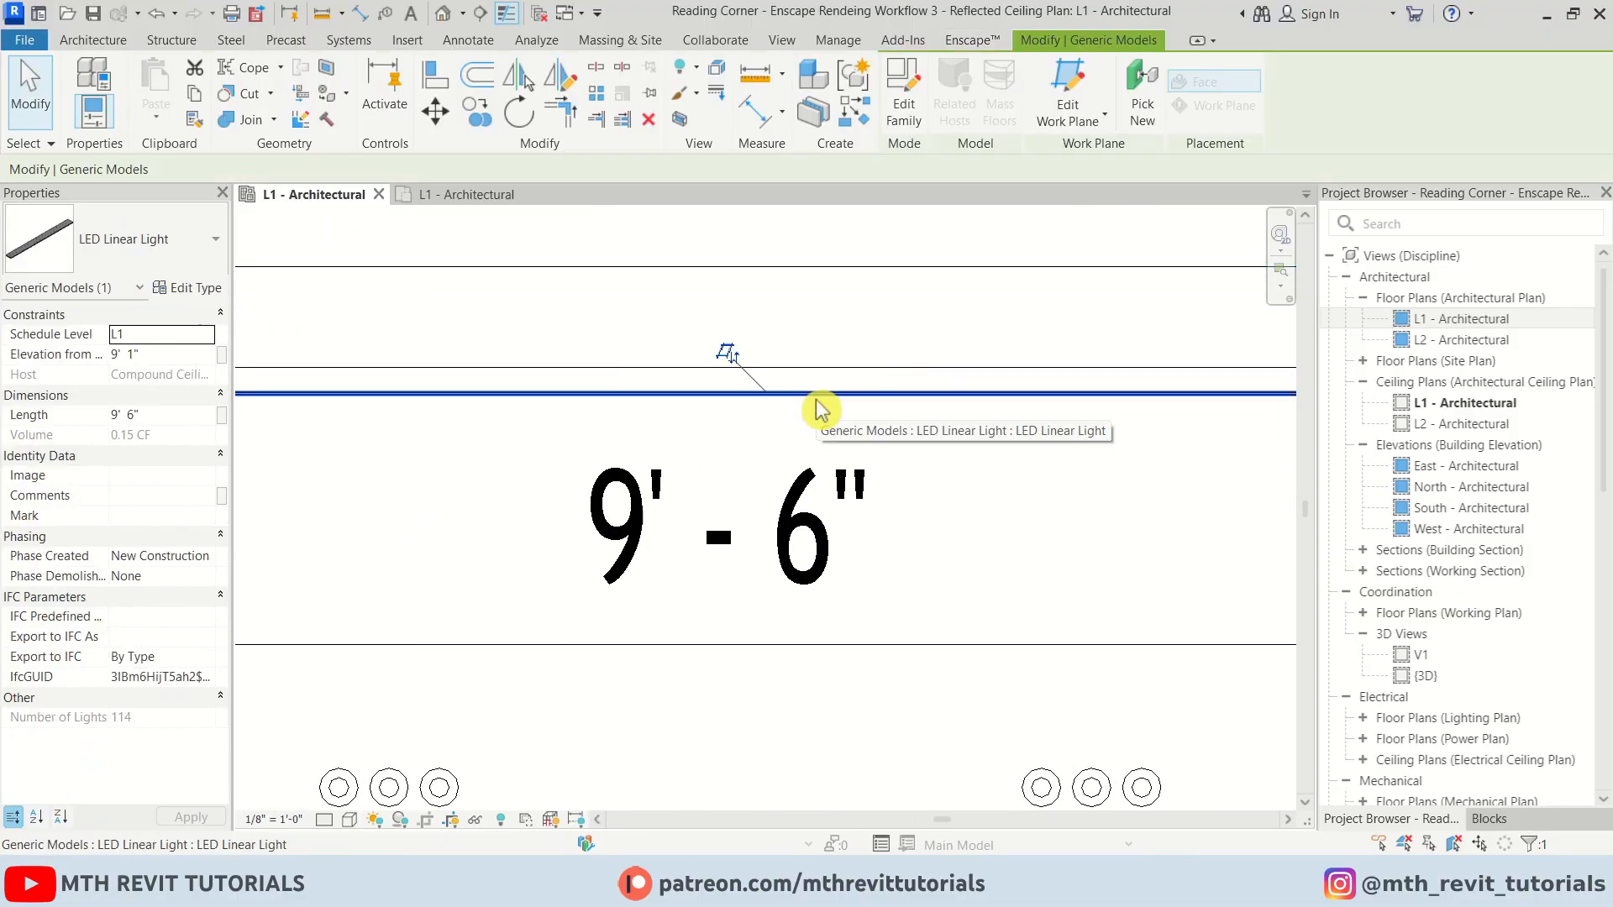
pyautogui.click(903, 118)
pyautogui.scroll(5, 728, 617)
pyautogui.press('Tab')
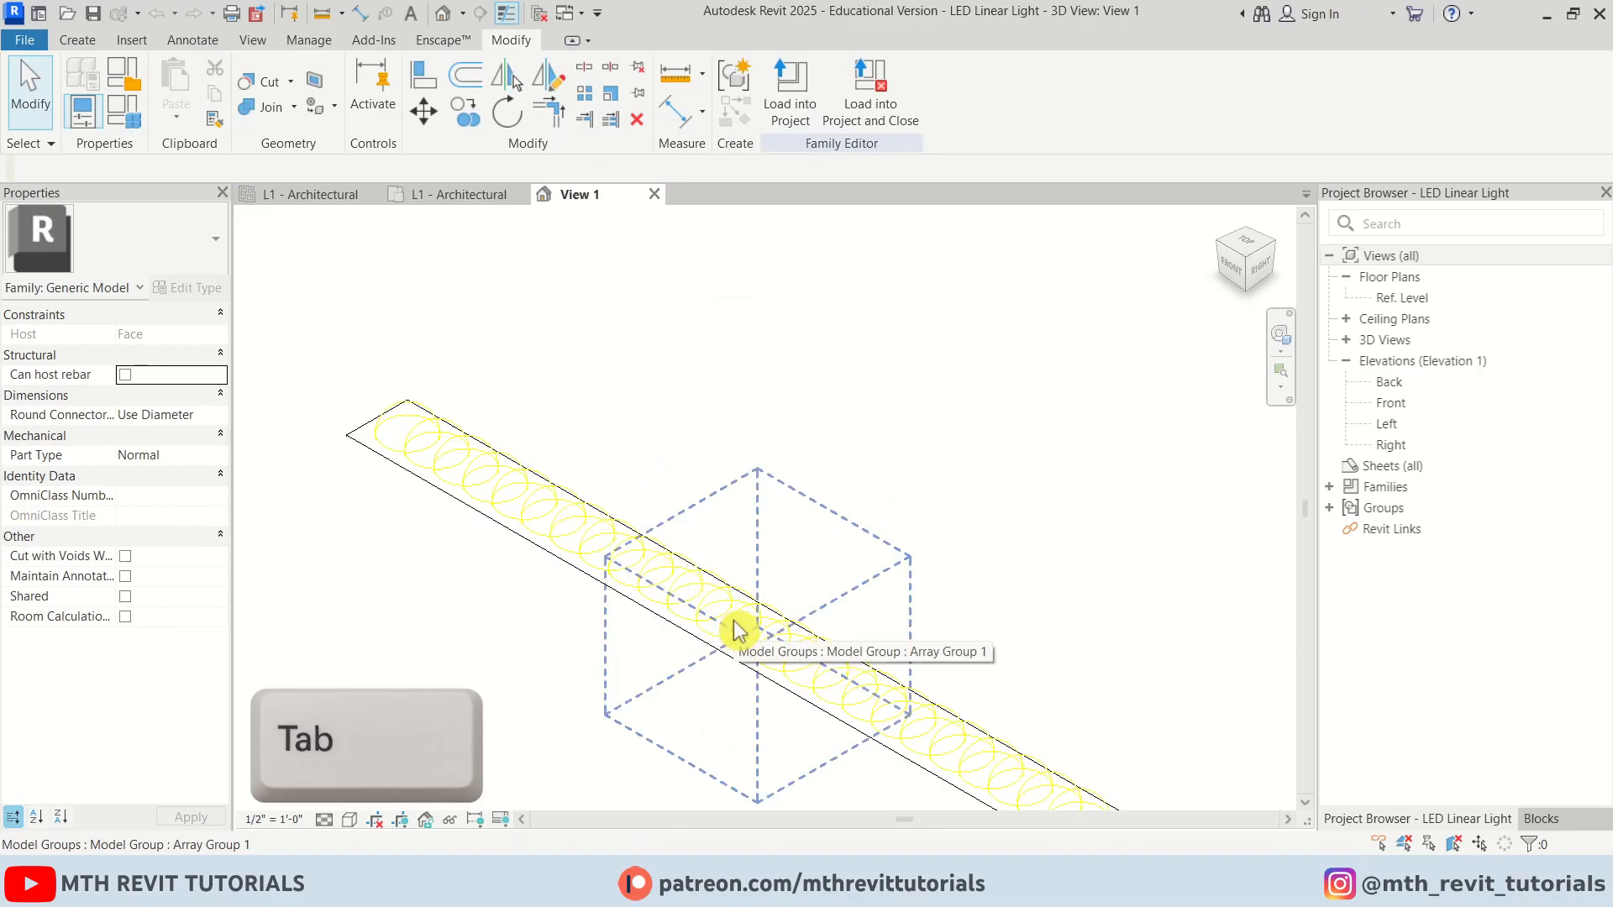
pyautogui.click(734, 621)
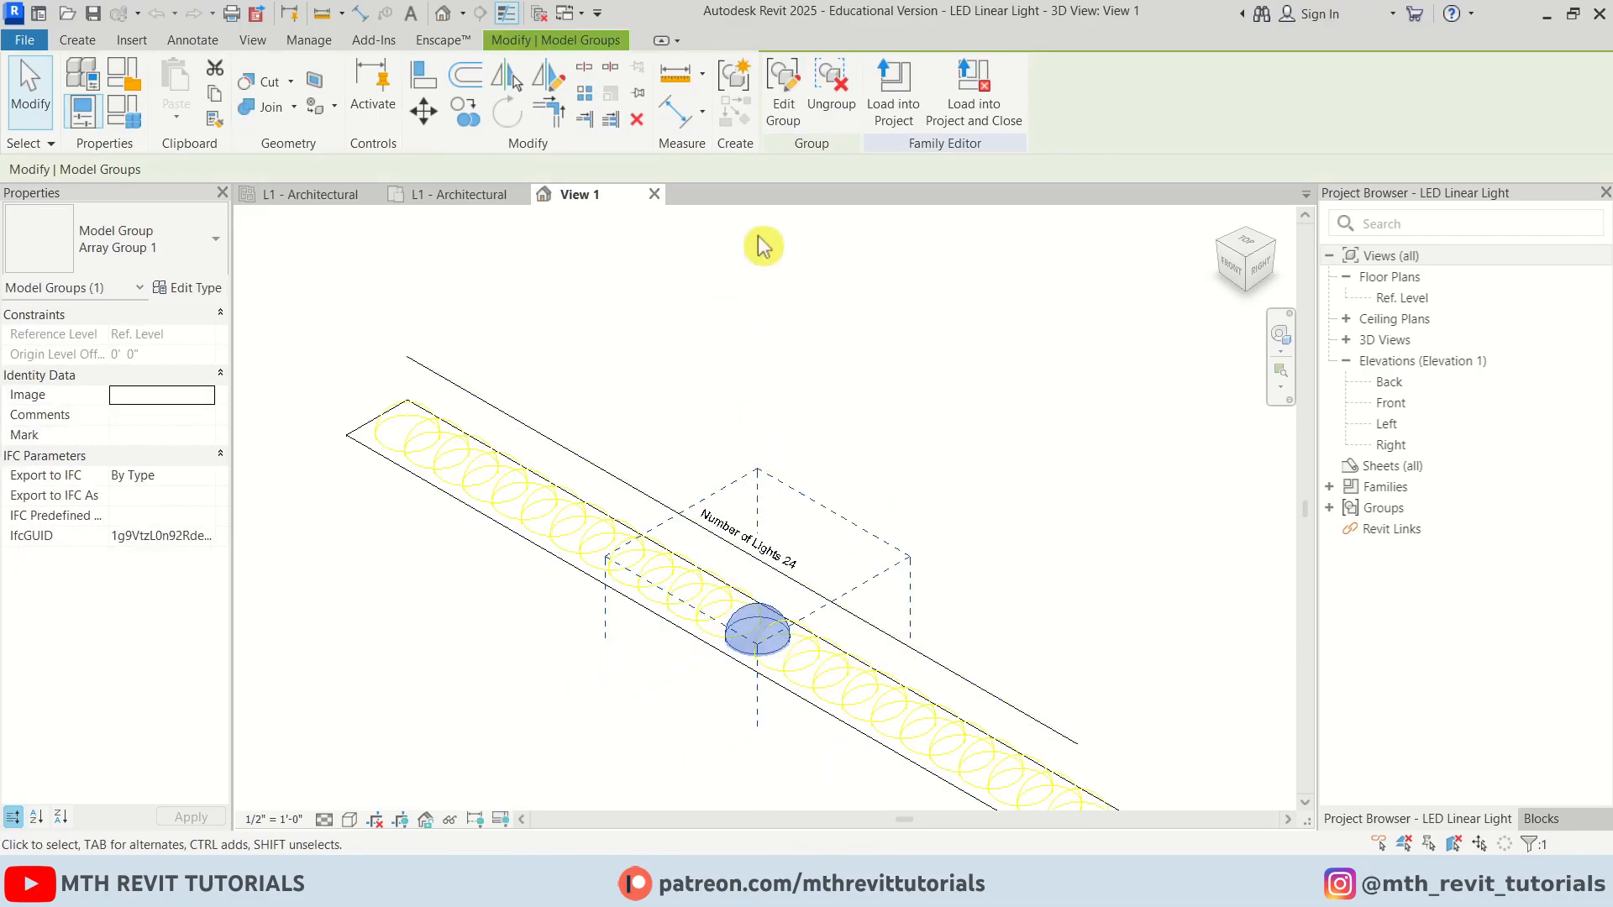
pyautogui.click(783, 105)
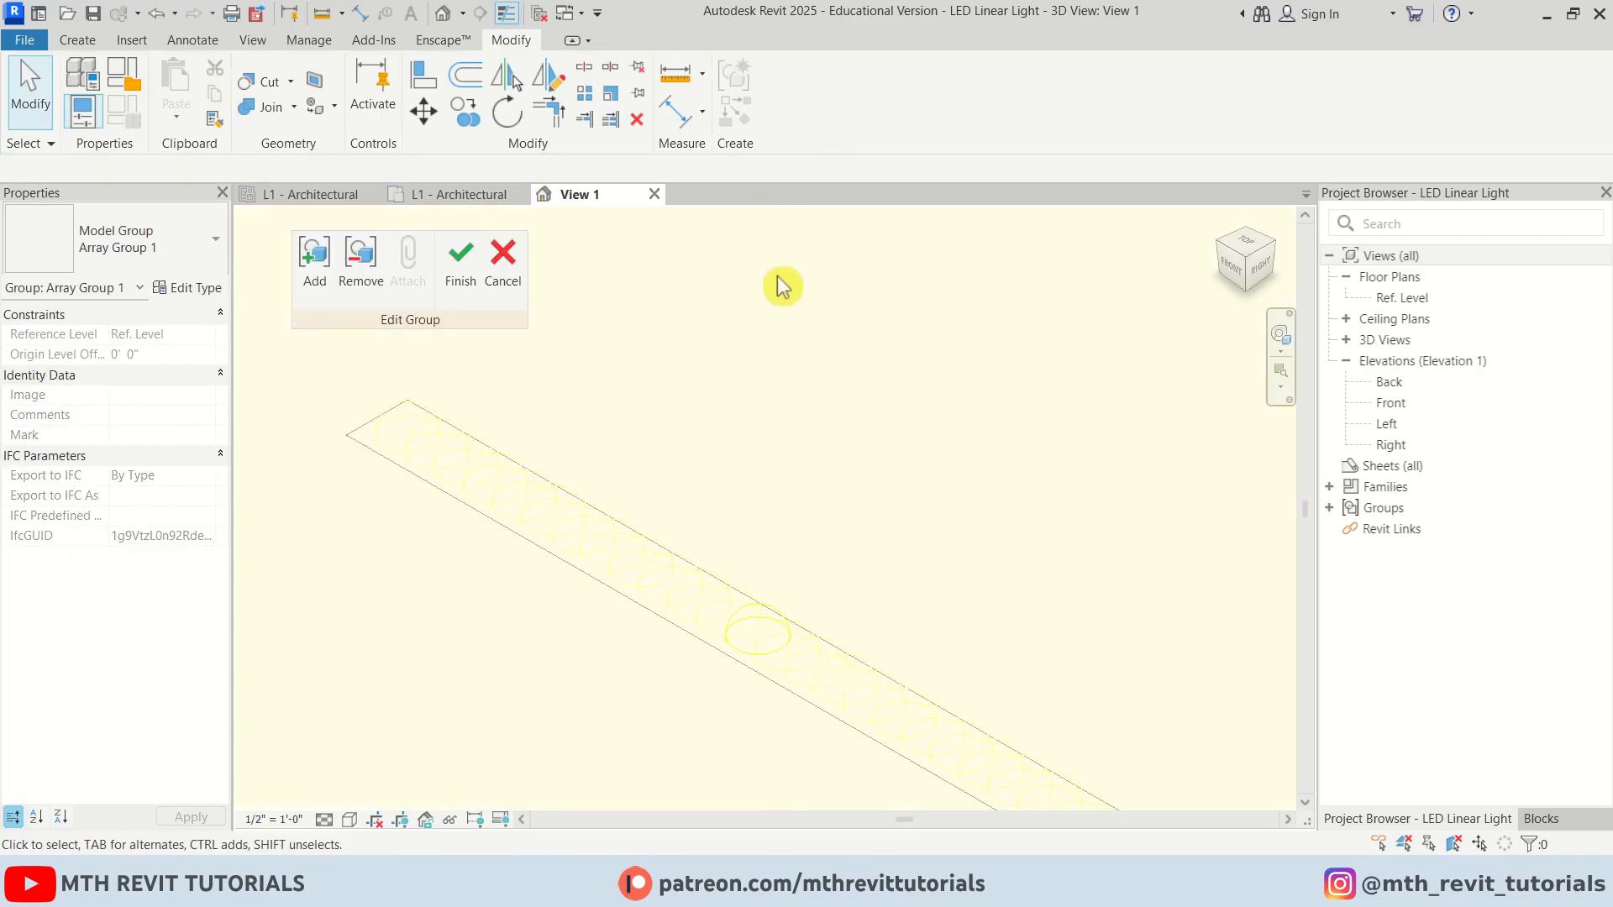
# Set the group's point light colour filter to RGB 255-255-128 in its type properties
pyautogui.click(778, 637)
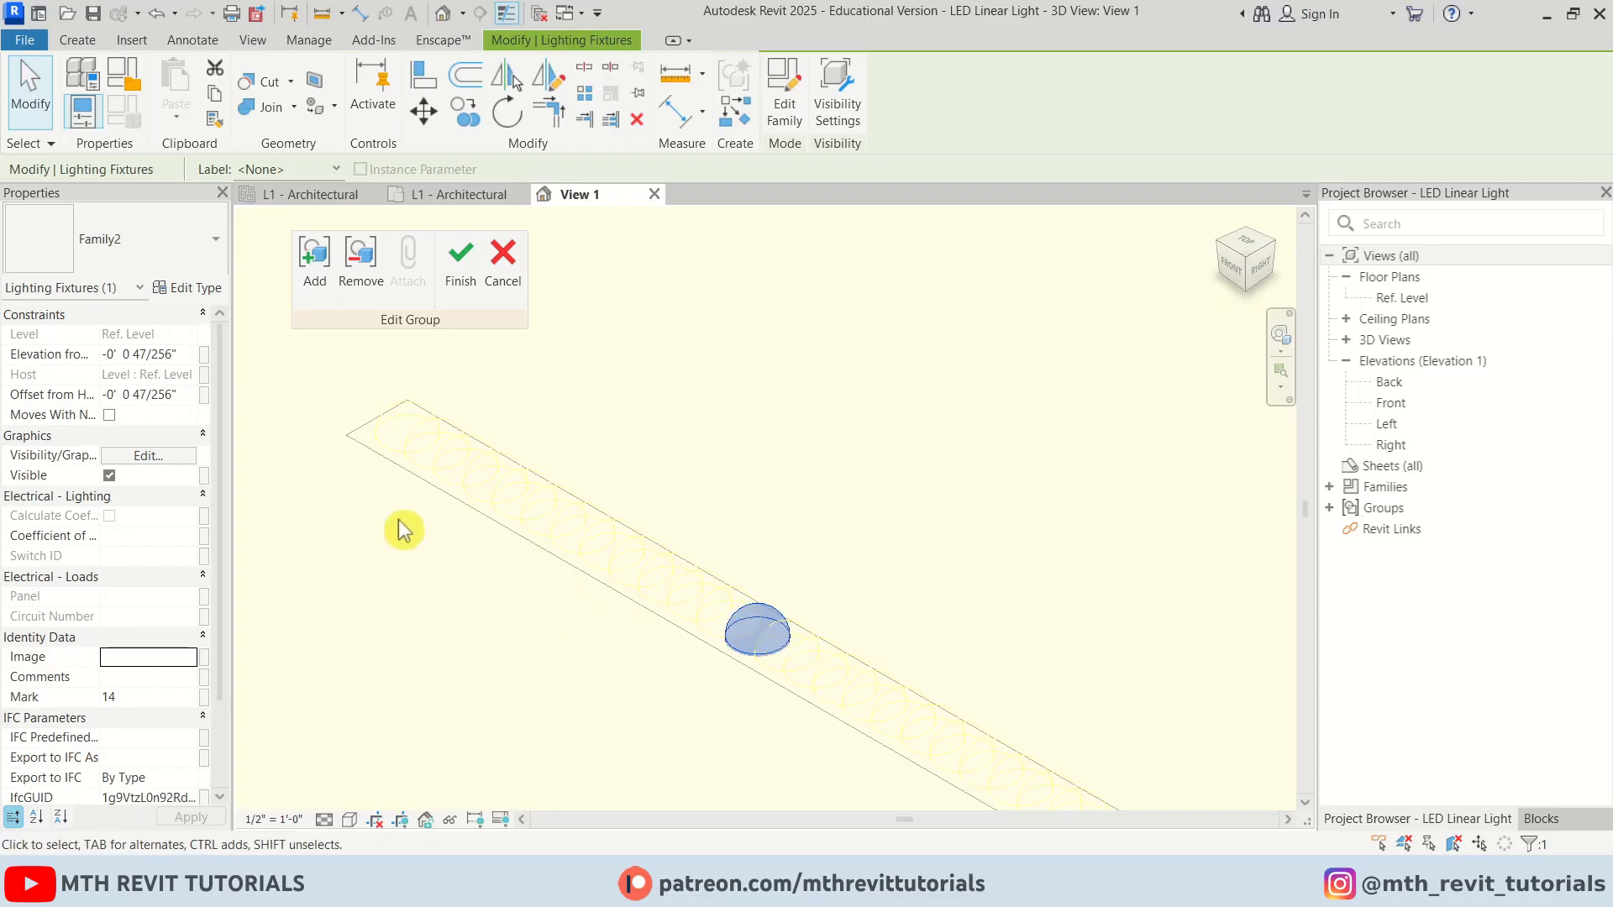
pyautogui.click(208, 289)
pyautogui.scroll(-6, 929, 565)
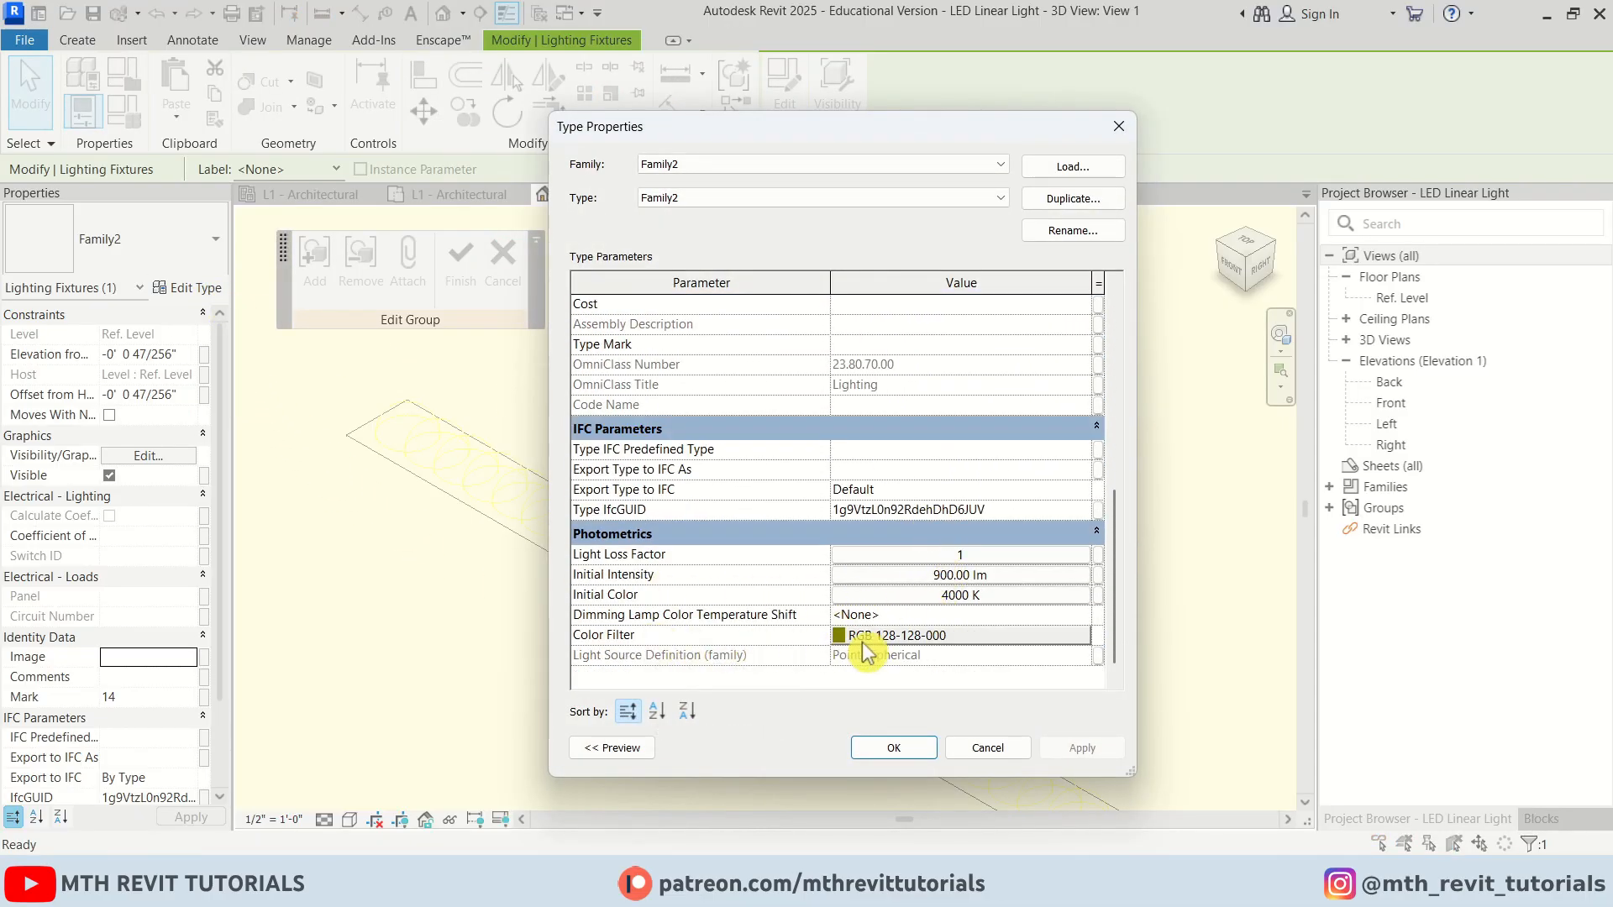
pyautogui.click(887, 636)
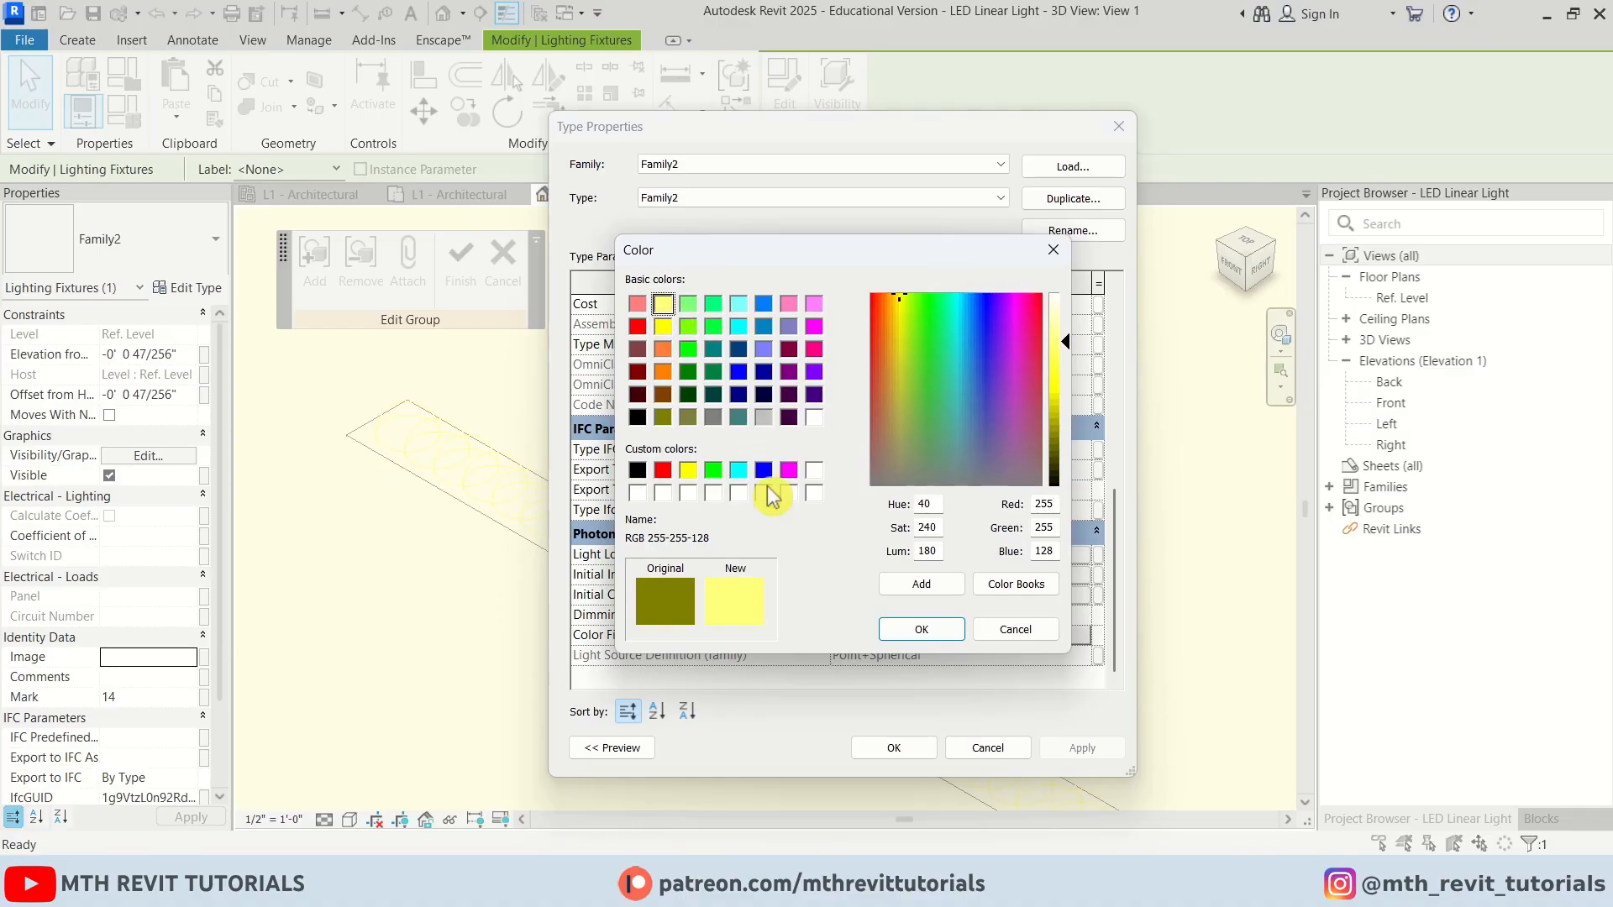
pyautogui.click(917, 632)
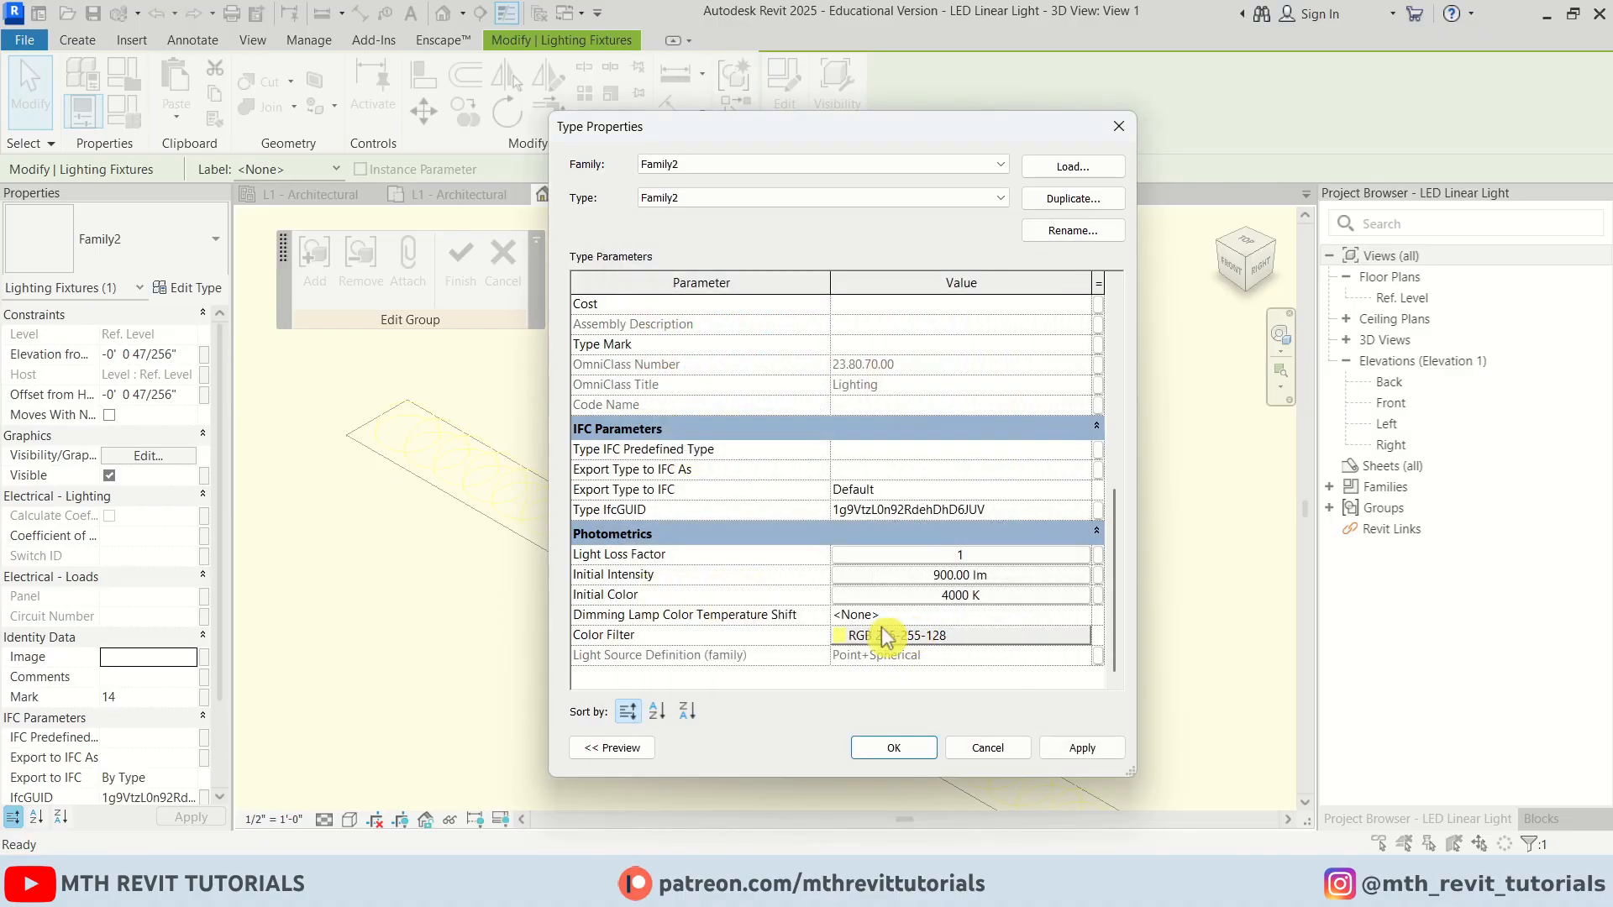
# Set the light's initial colour to 3000 K and initial intensity to 800 lm
pyautogui.click(939, 598)
pyautogui.click(885, 518)
pyautogui.click(887, 536)
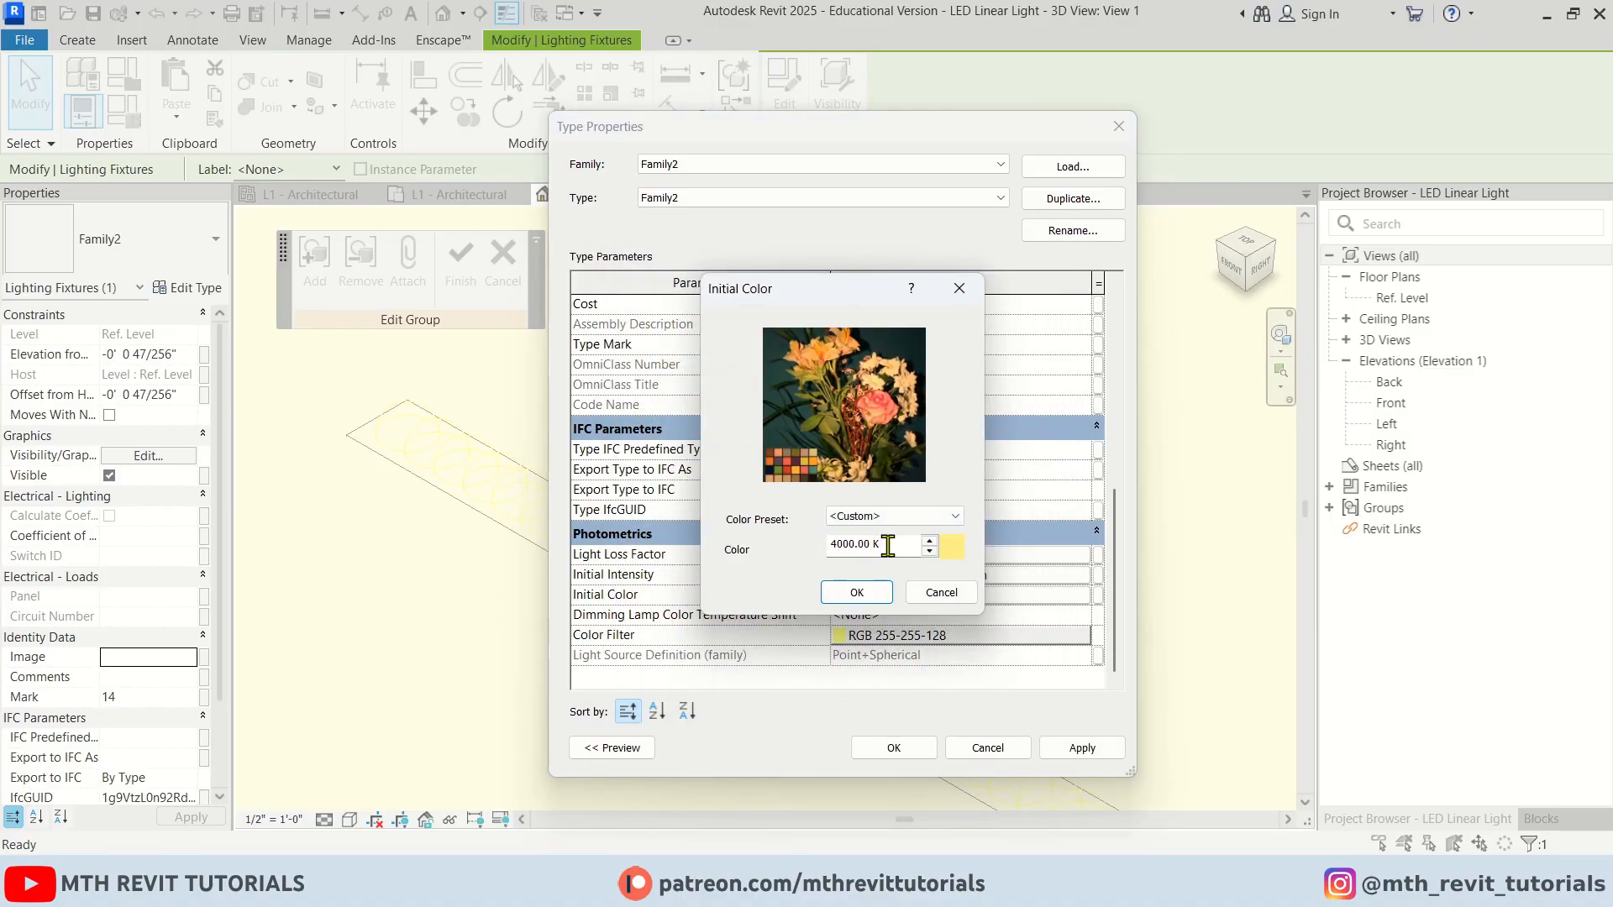
pyautogui.click(832, 589)
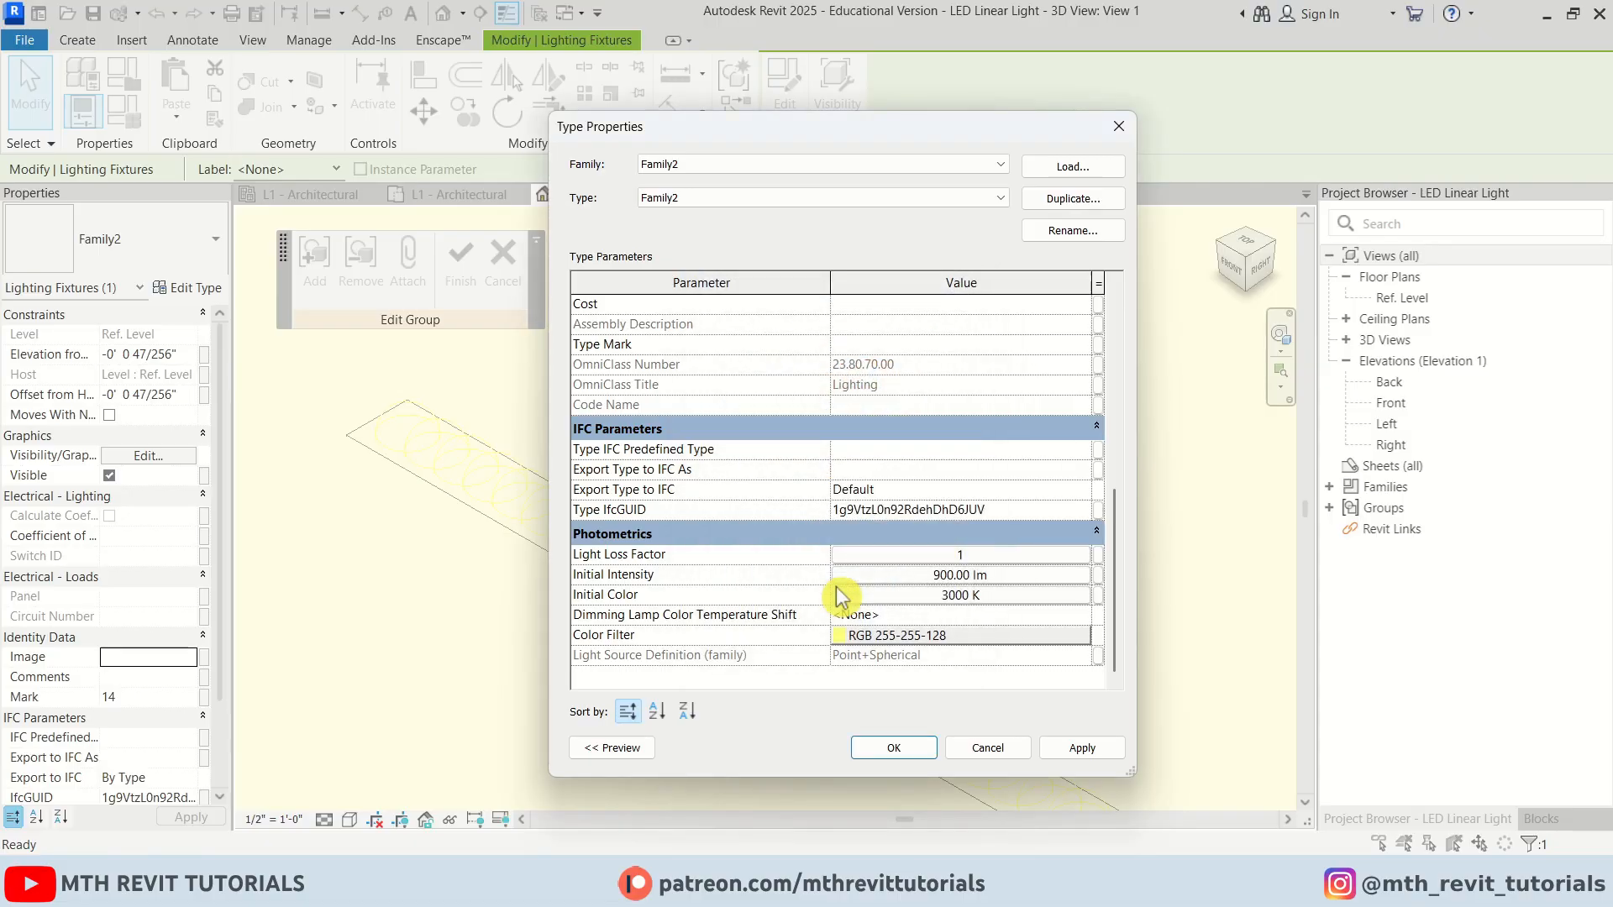
pyautogui.click(912, 576)
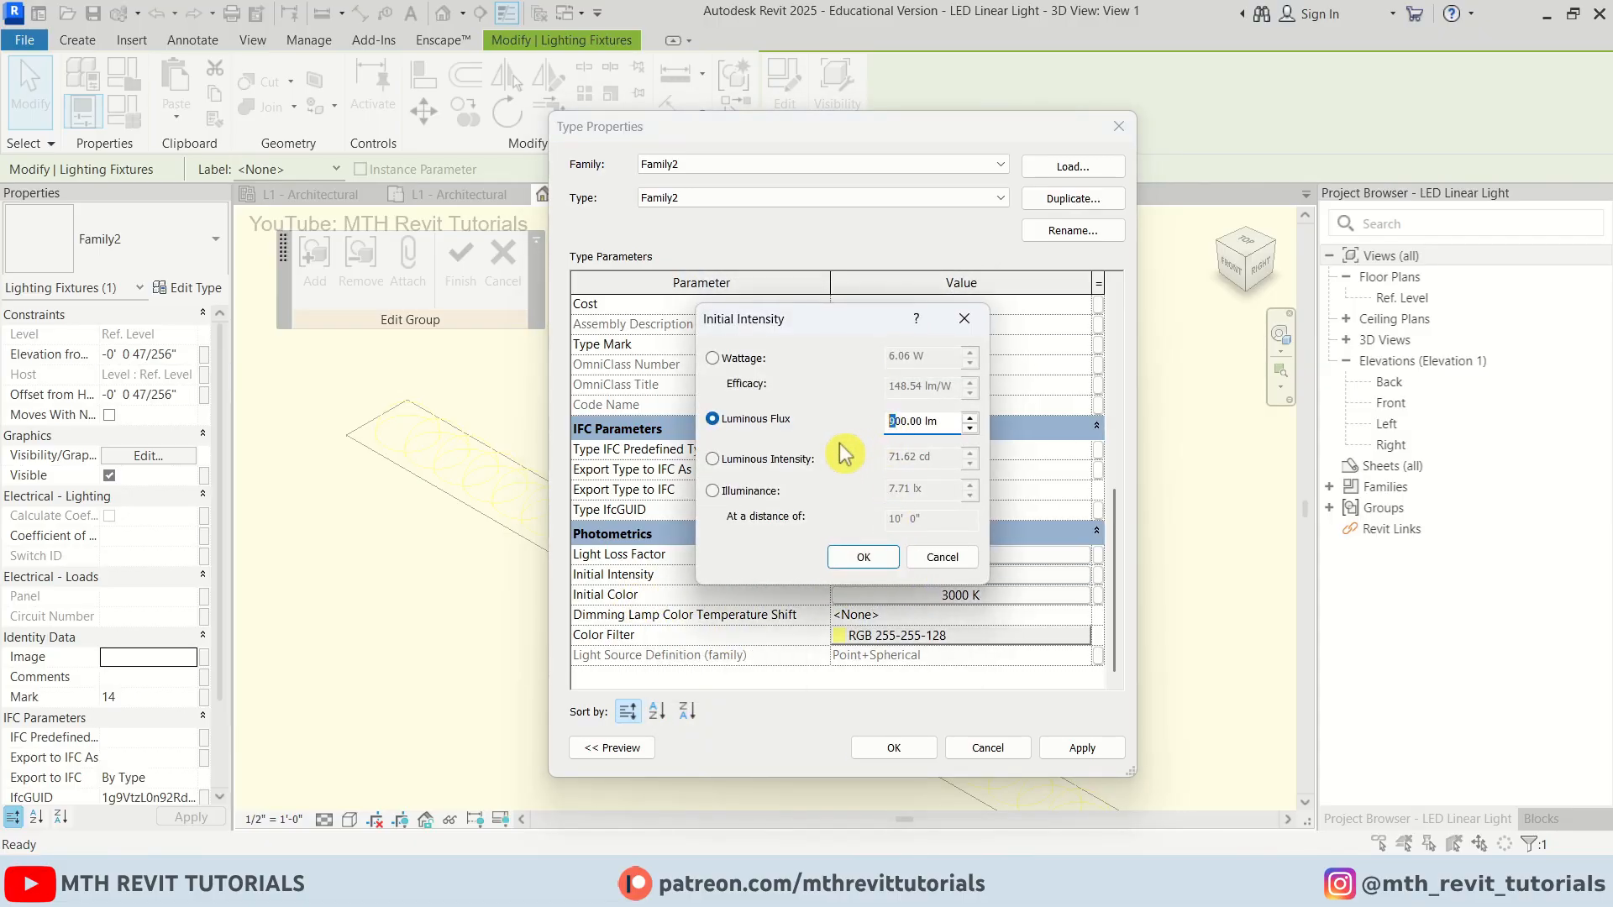
pyautogui.click(863, 559)
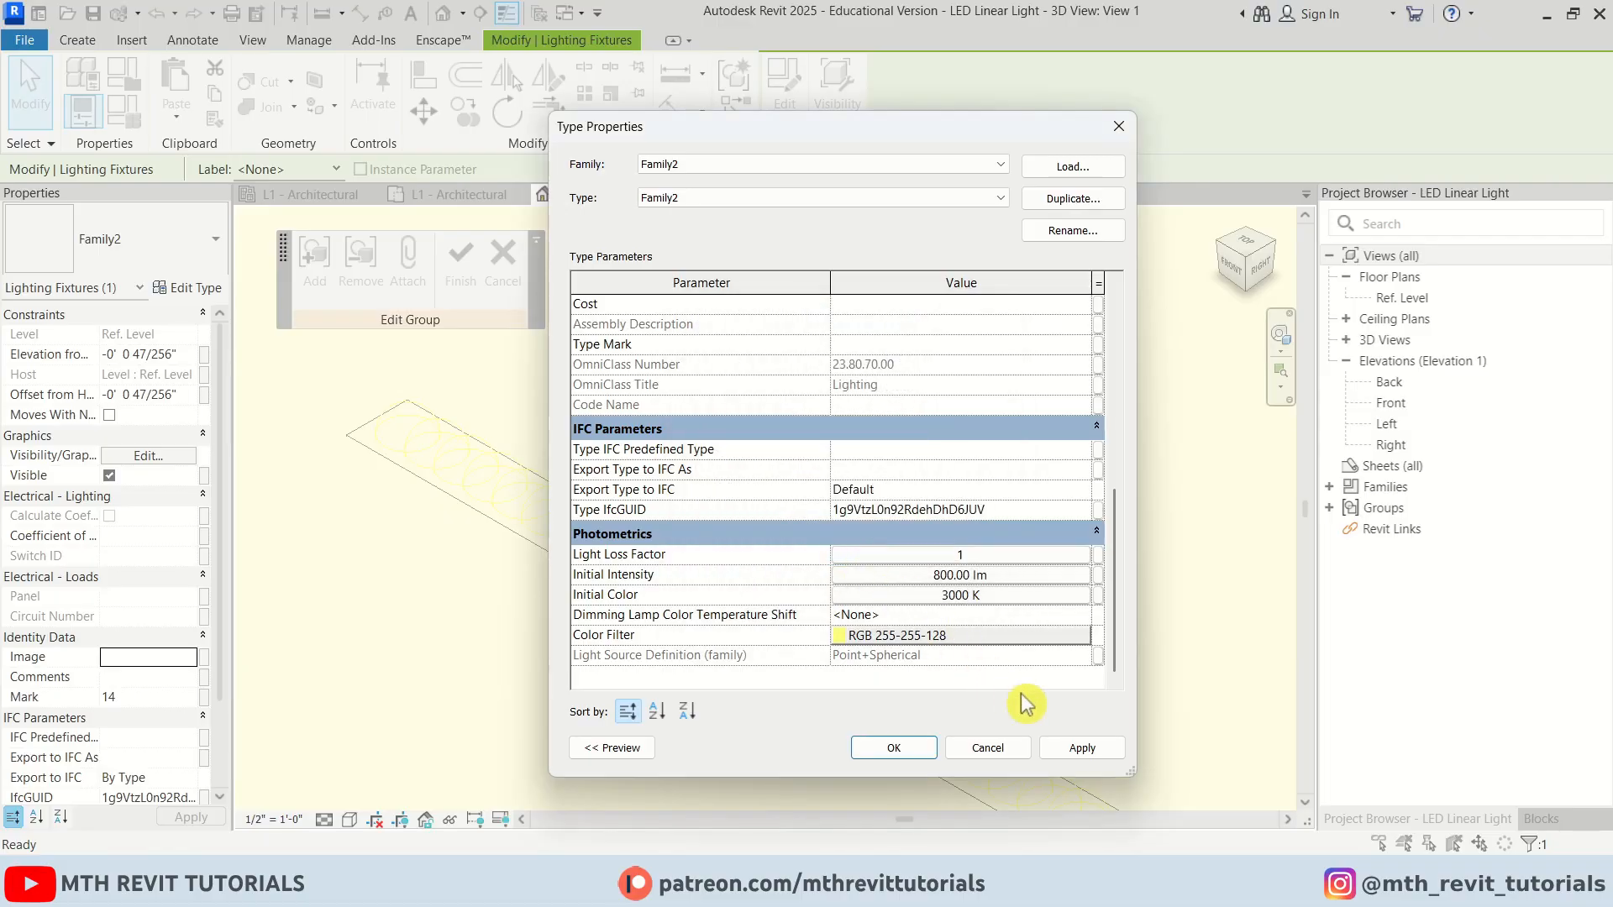
pyautogui.click(896, 749)
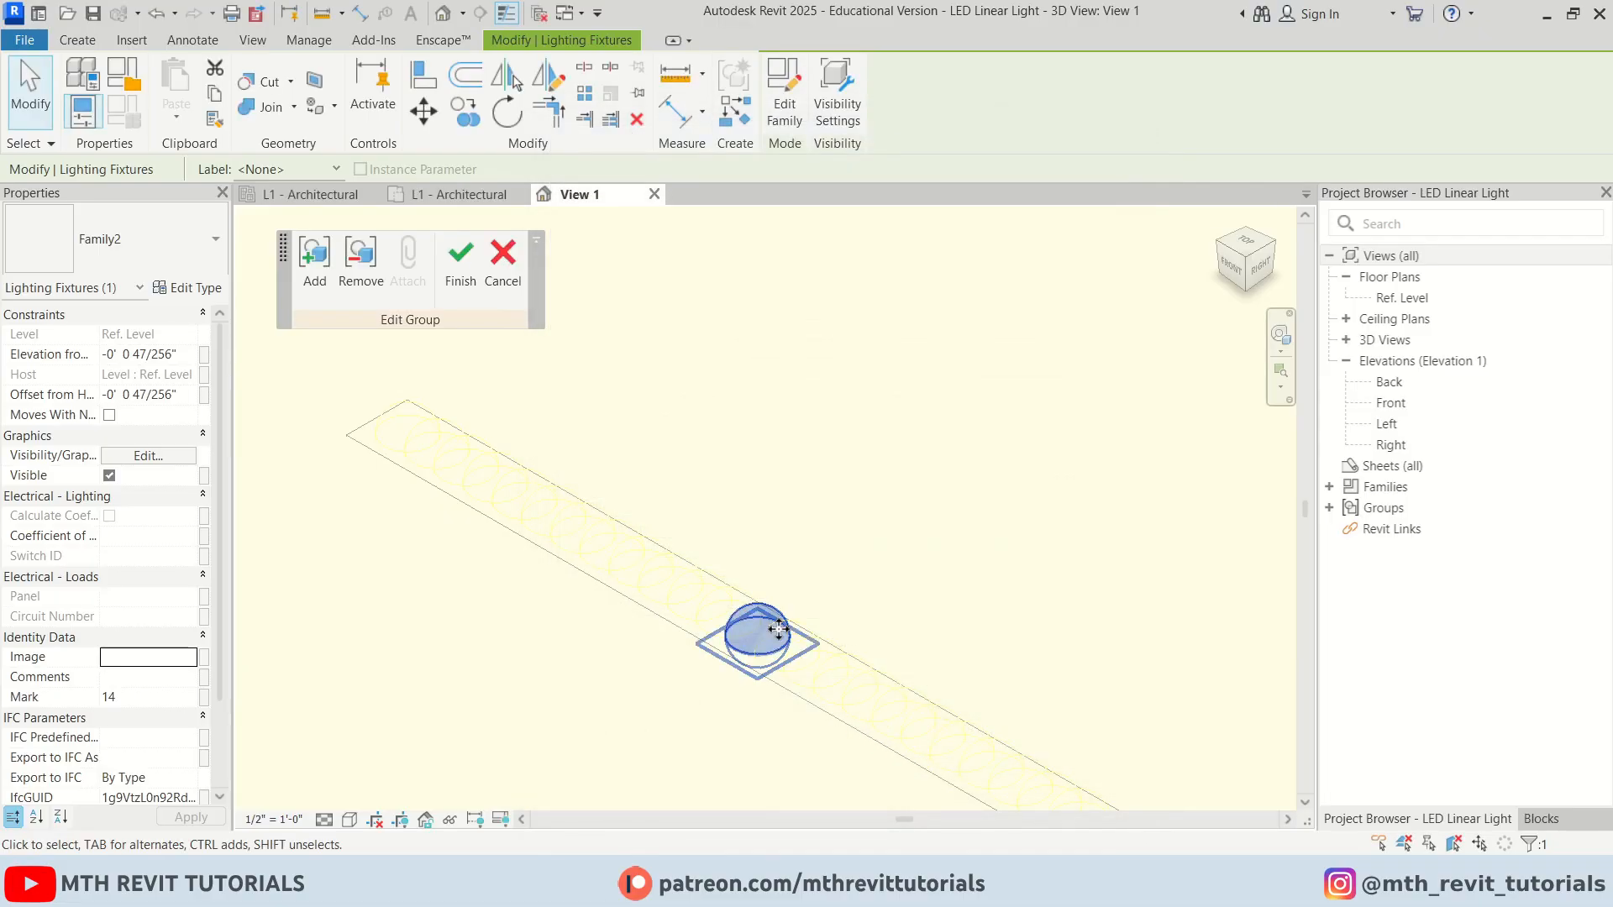
# Finish the group edit and load the family into the project, overwriting the existing version
pyautogui.click(461, 290)
pyautogui.click(727, 336)
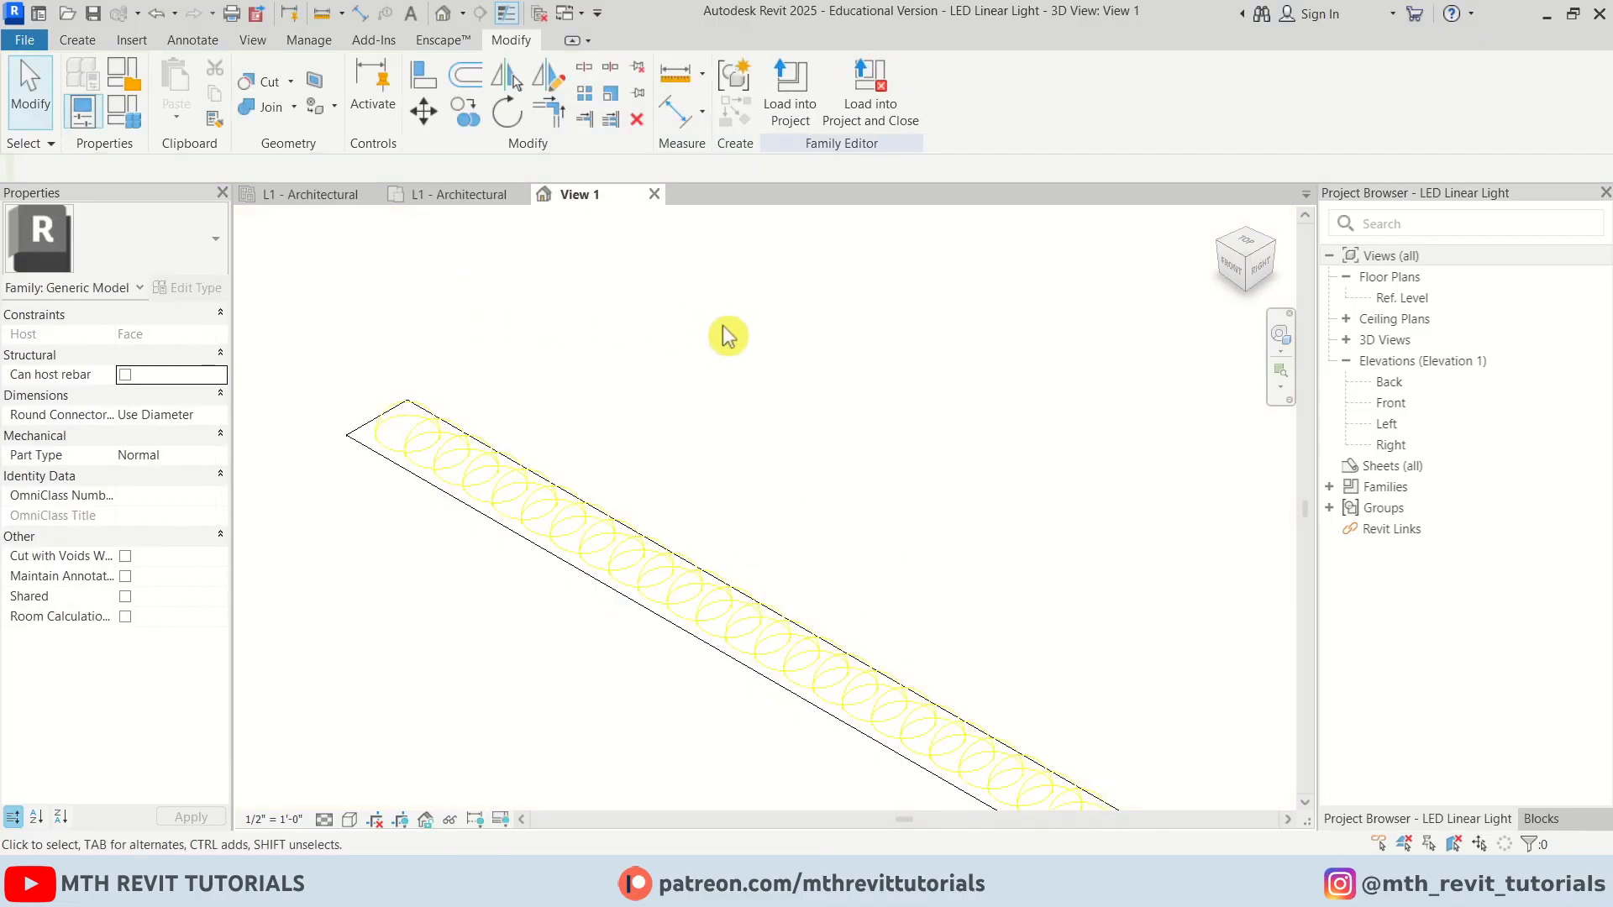
pyautogui.click(781, 133)
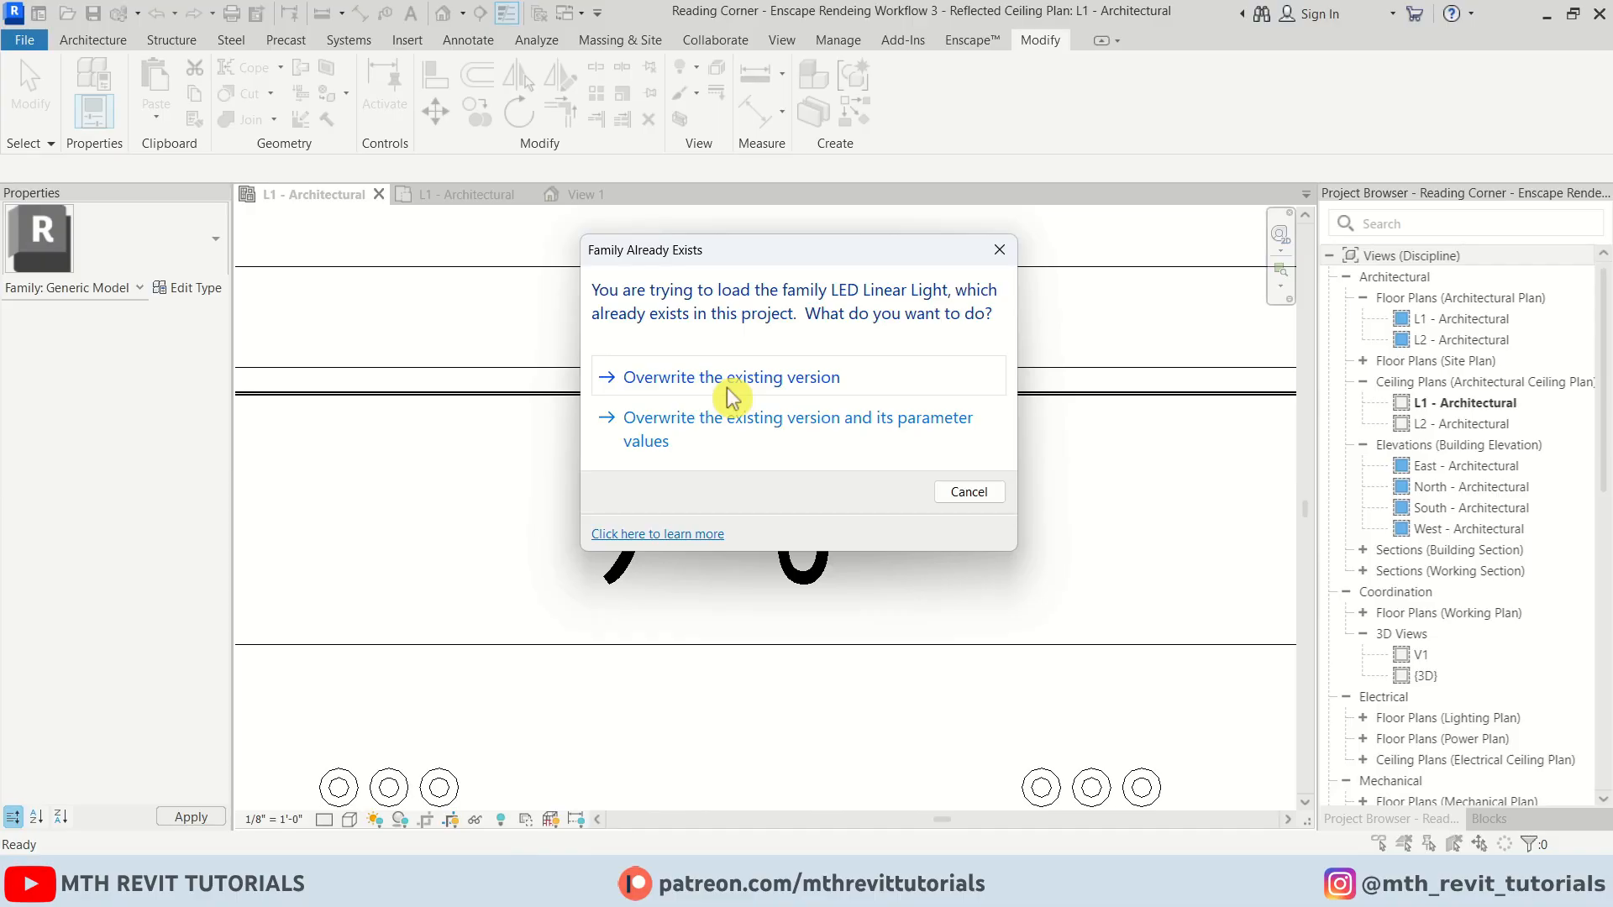
pyautogui.click(731, 398)
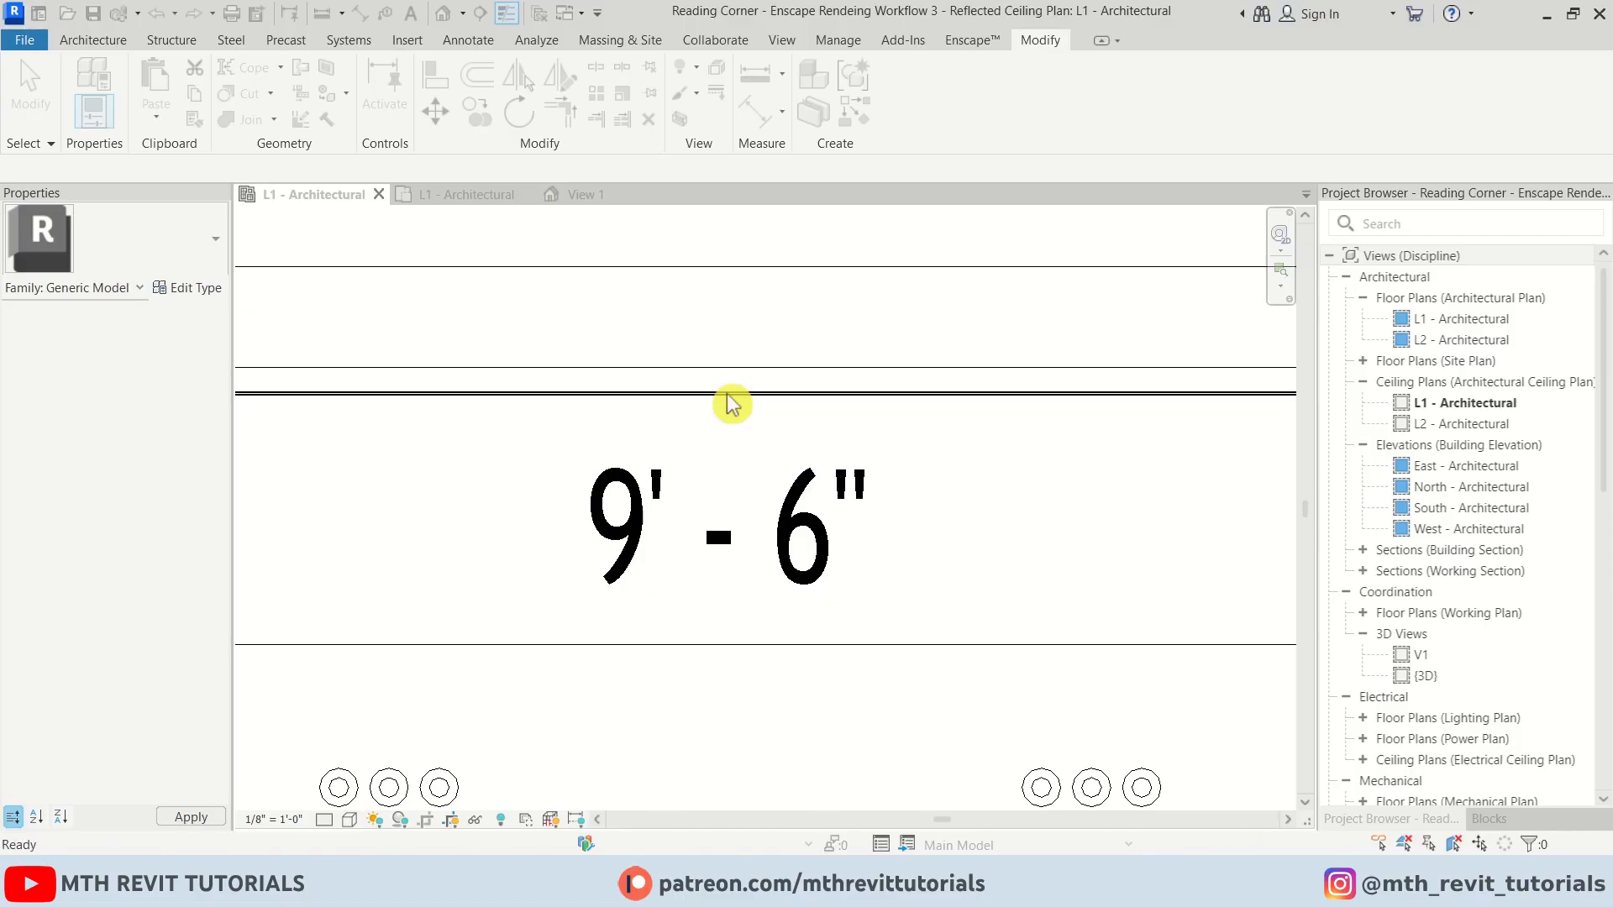
# Review the updated LED lighting in the Enscape render window
pyautogui.scroll(-5, 728, 399)
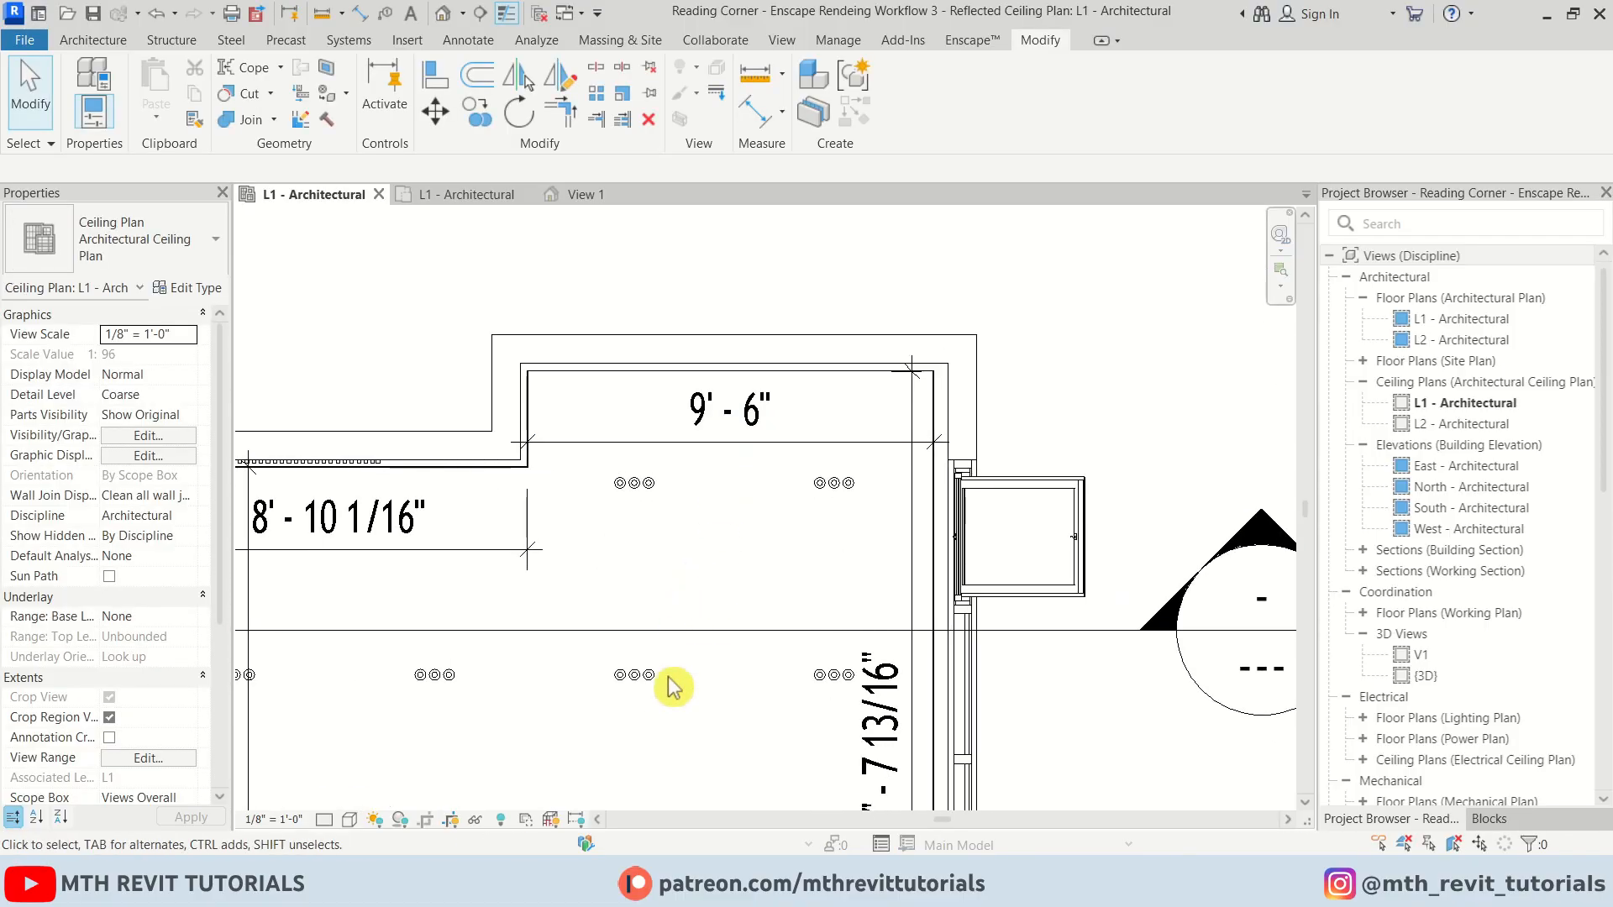
pyautogui.click(723, 781)
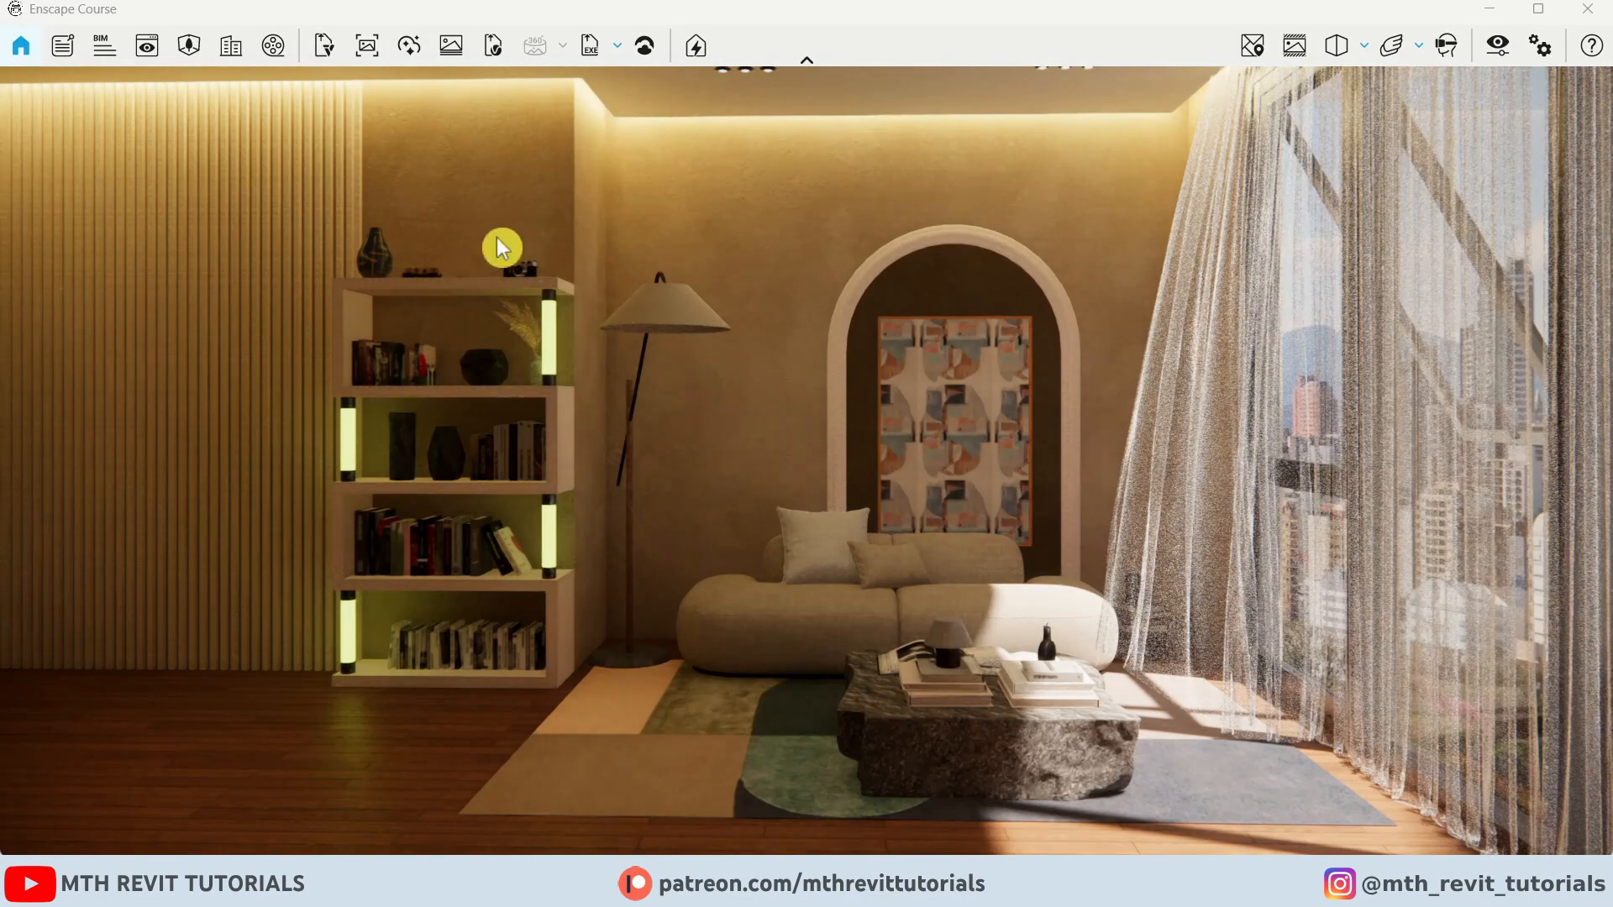
pyautogui.moveTo(807, 470); pyautogui.dragTo(711, 252)
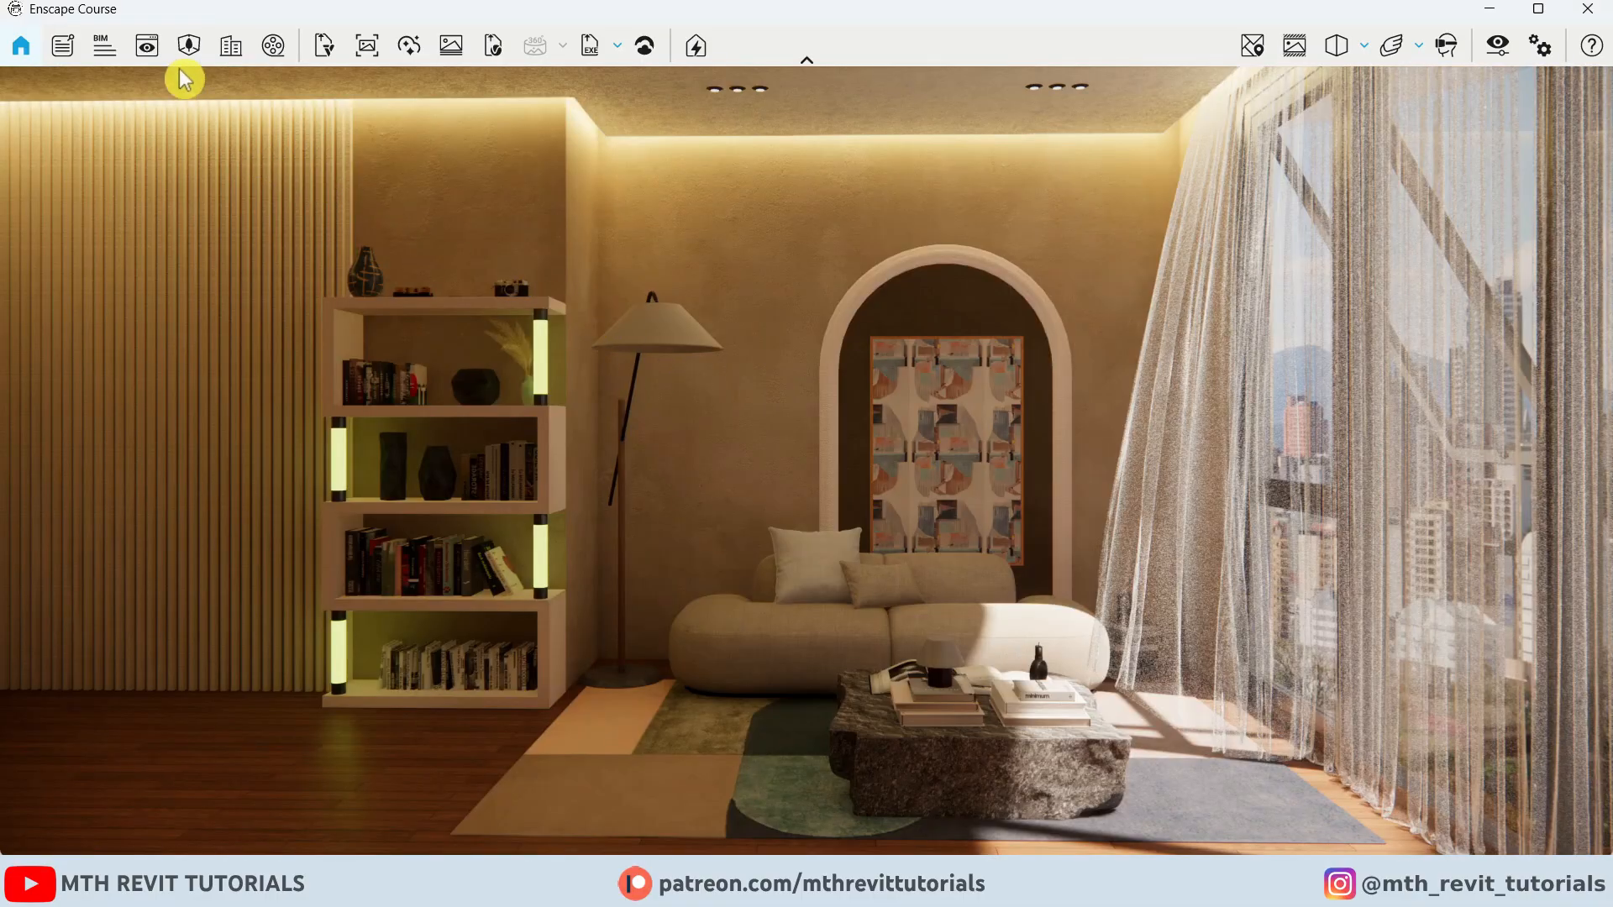
# Open the saved V1 view for editing and toggle the render frame preview
pyautogui.click(151, 50)
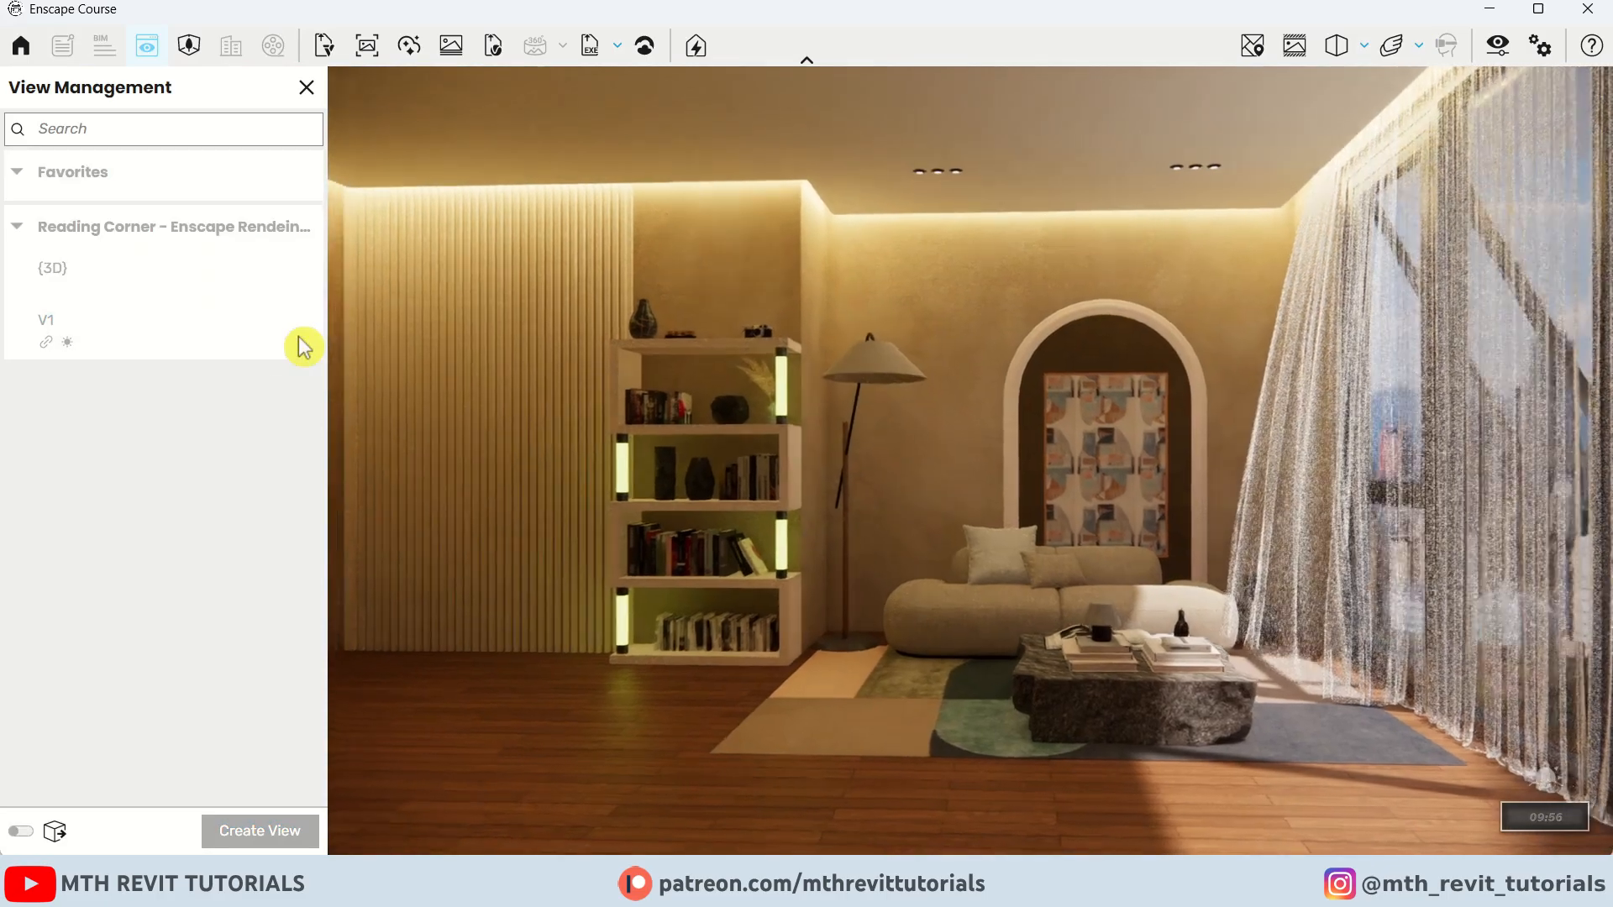
pyautogui.click(294, 333)
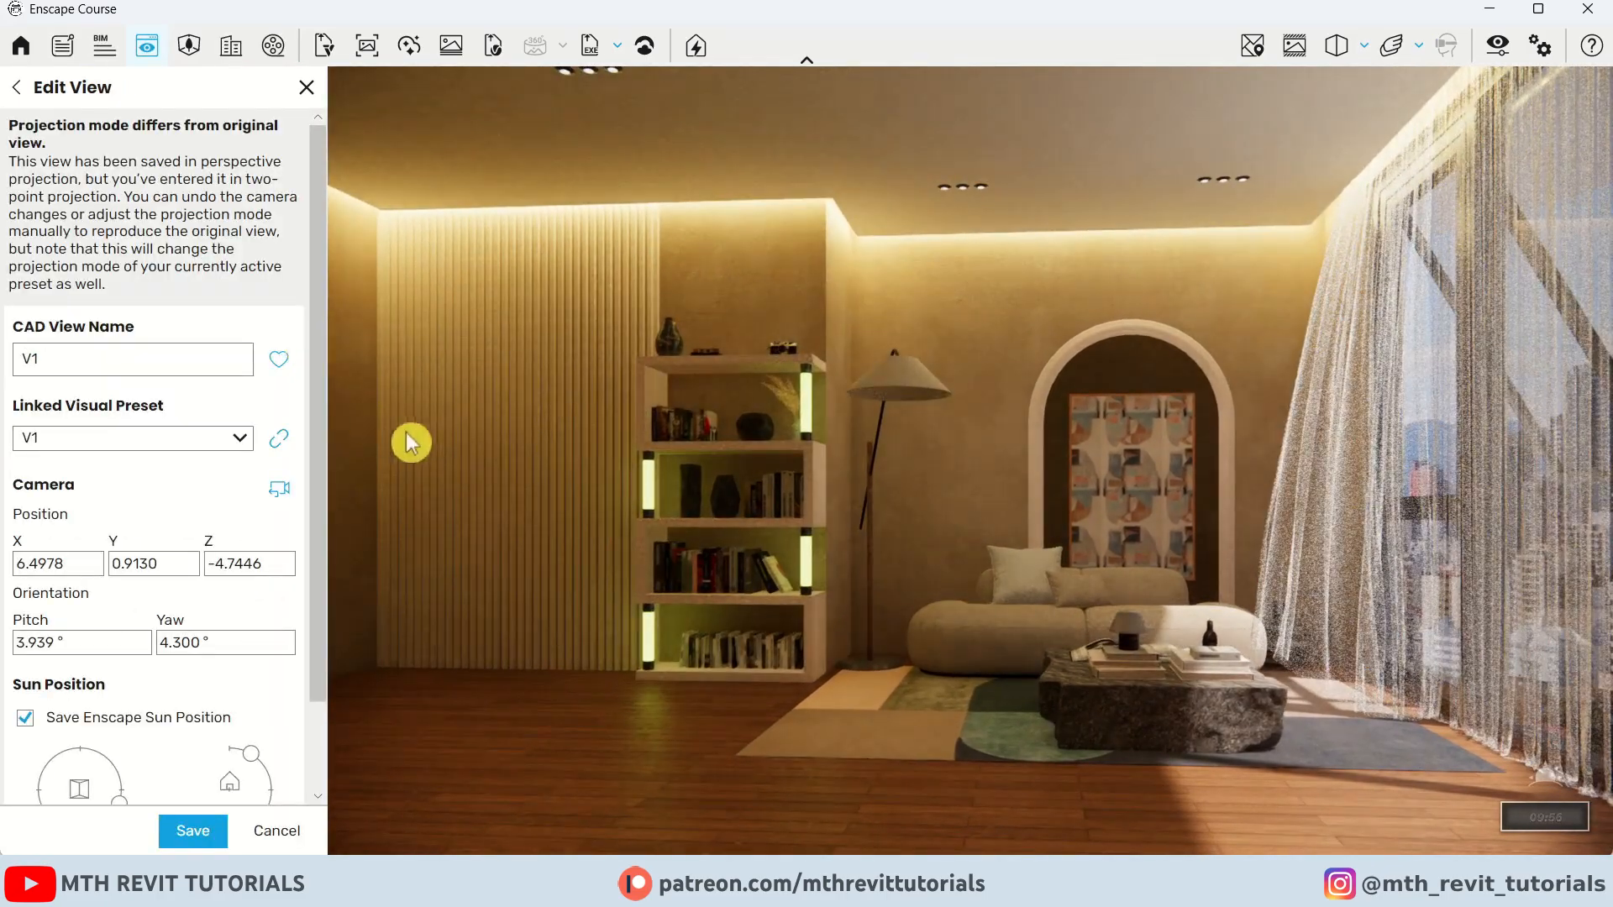
pyautogui.click(1297, 54)
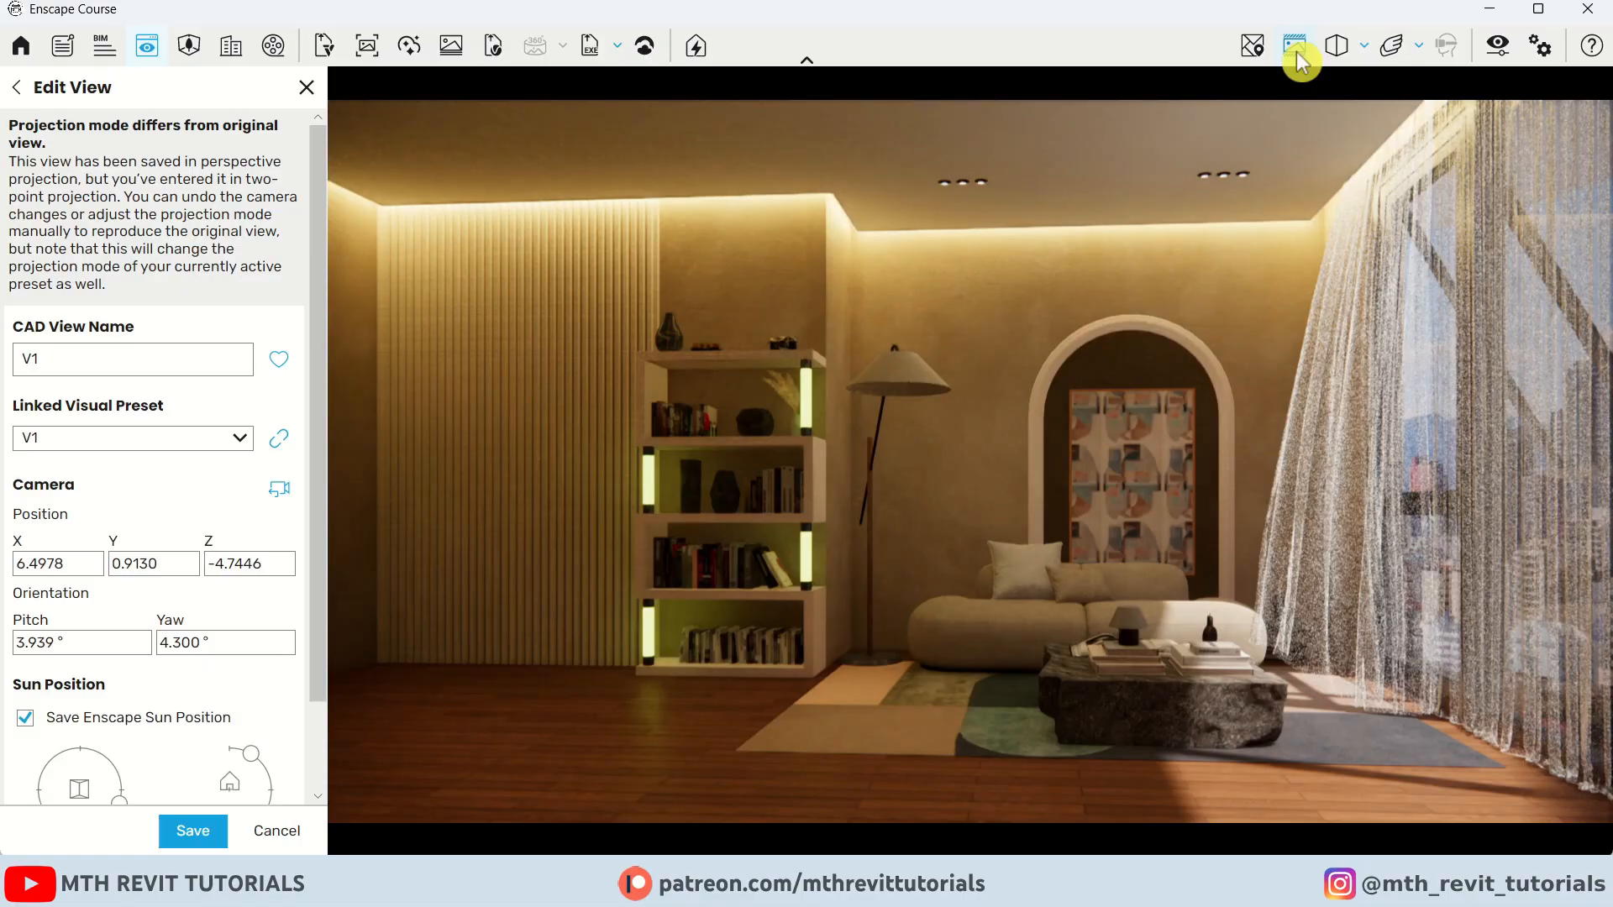
# Set the Visual Settings output resolution to Custom, 4000 x 3000
pyautogui.click(1498, 47)
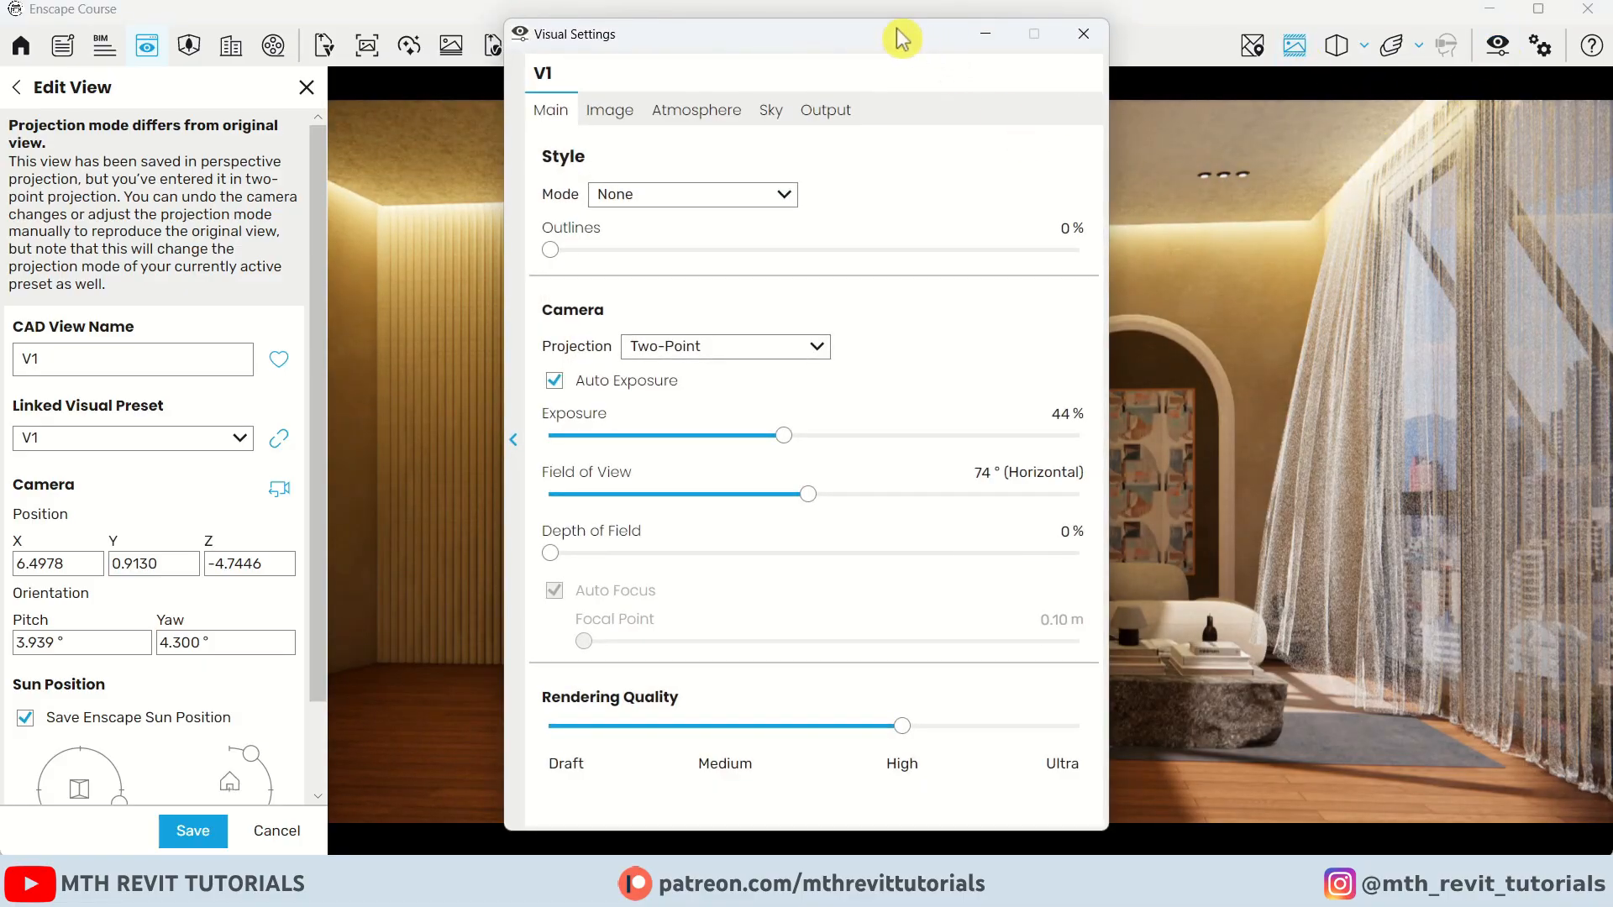
pyautogui.moveTo(901, 39); pyautogui.dragTo(460, 50)
pyautogui.click(385, 121)
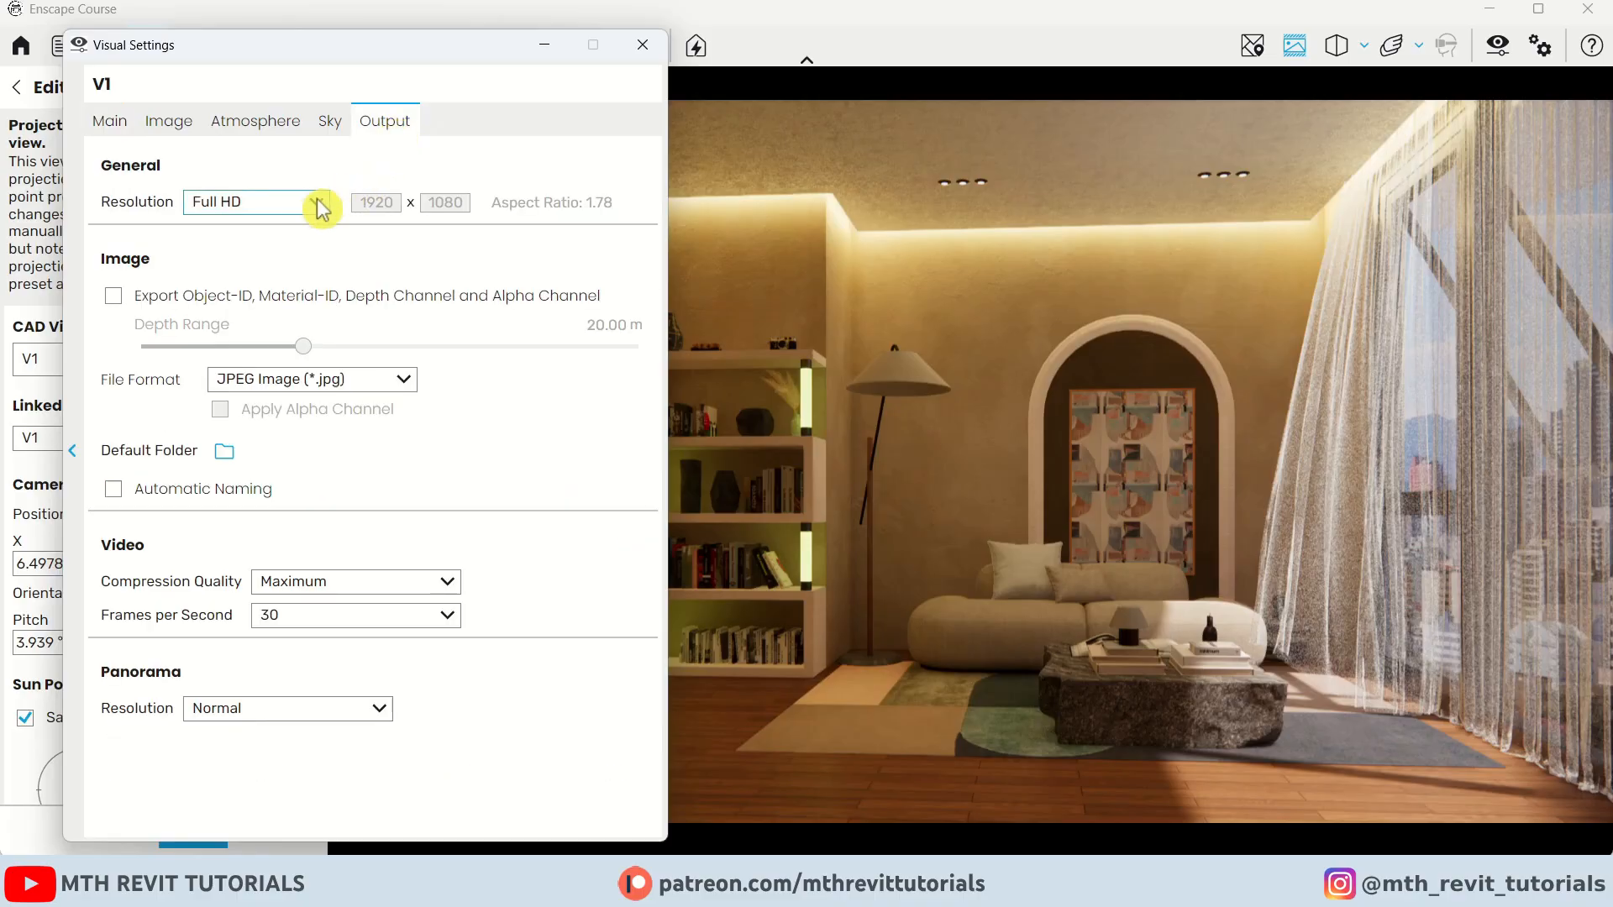
pyautogui.click(304, 215)
pyautogui.click(288, 342)
pyautogui.doubleClick(359, 199)
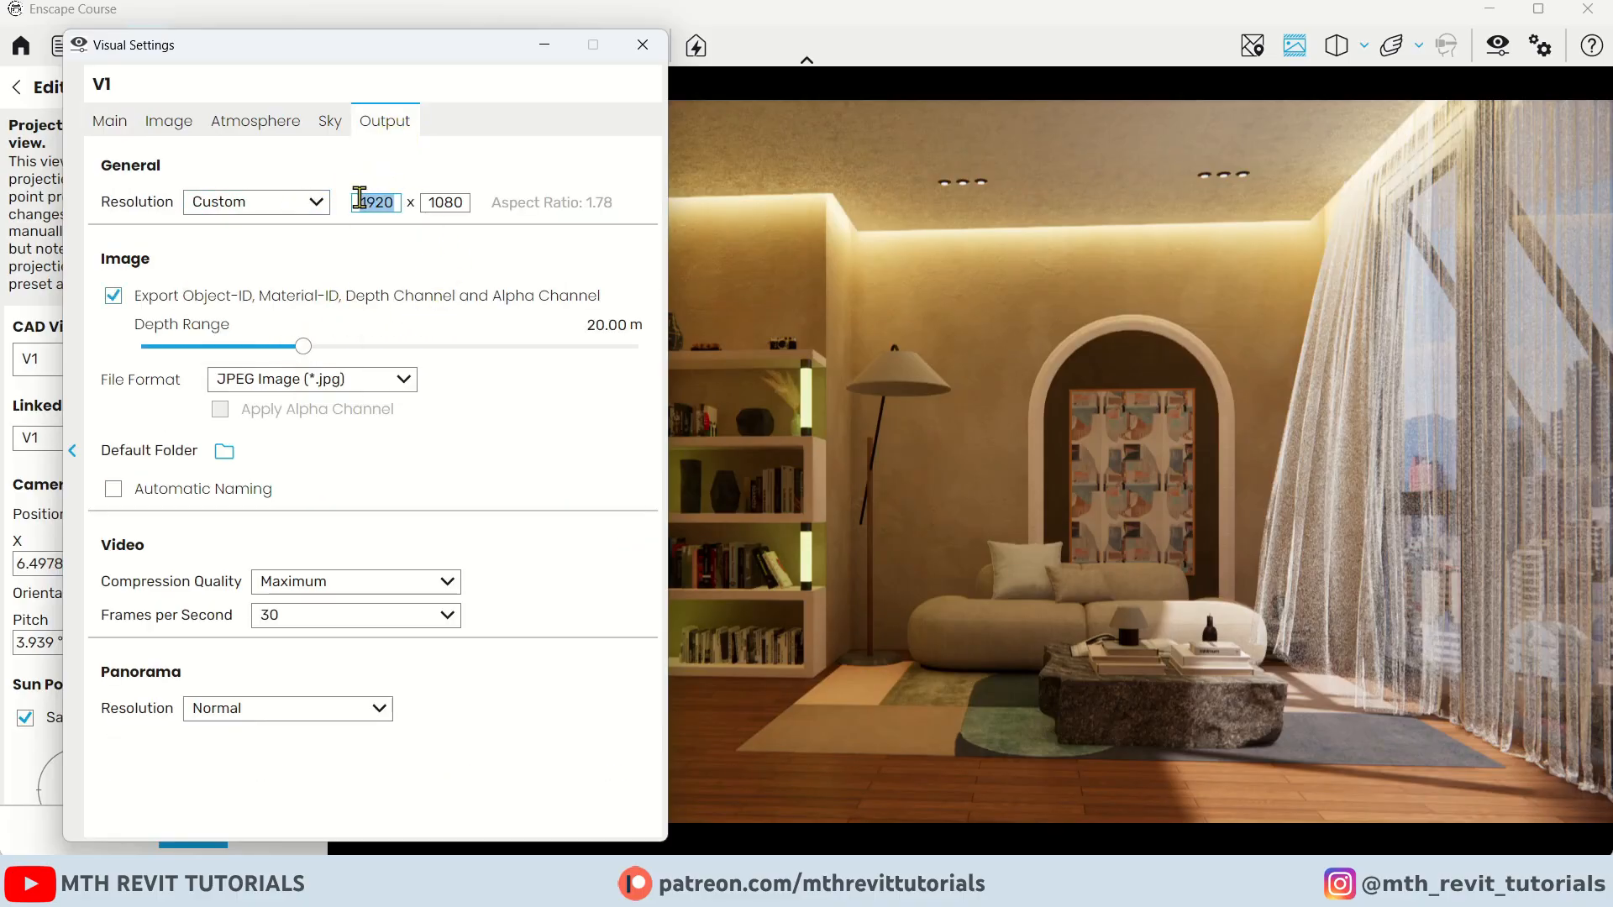
pyautogui.write('4000')
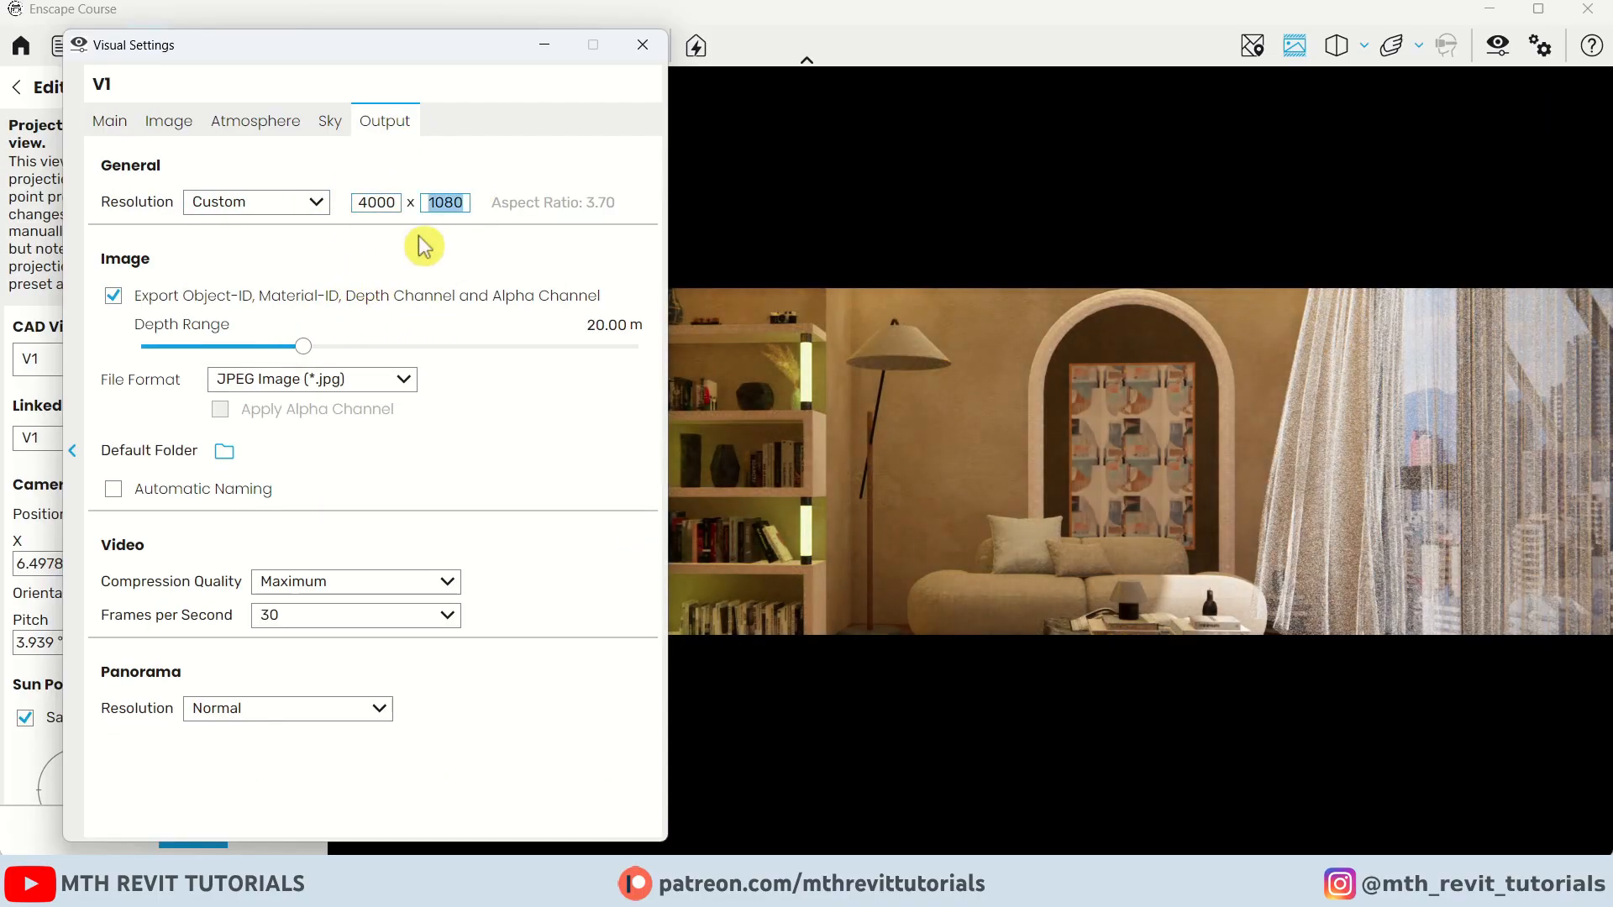
pyautogui.write('3000')
# Set the field of view to 53° and save the V1 view, then close the view management panel
pyautogui.moveTo(462, 48)
pyautogui.mouseDown()
pyautogui.moveTo(126, 576)
pyautogui.moveTo(380, 202)
pyautogui.moveTo(438, 57)
pyautogui.mouseUp()
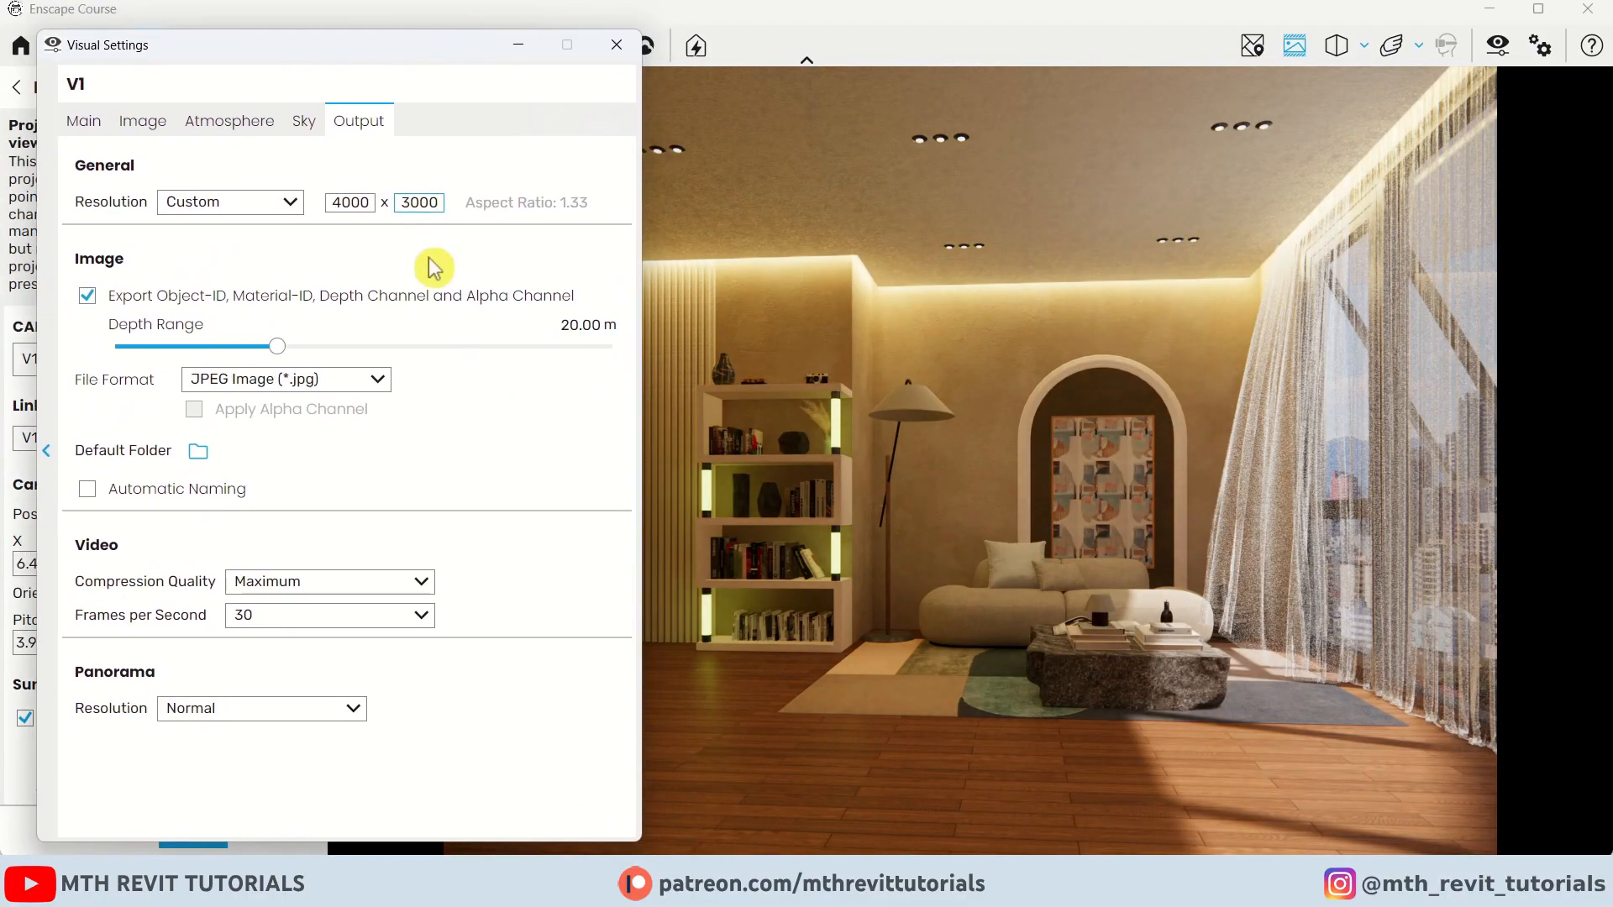
pyautogui.click(84, 123)
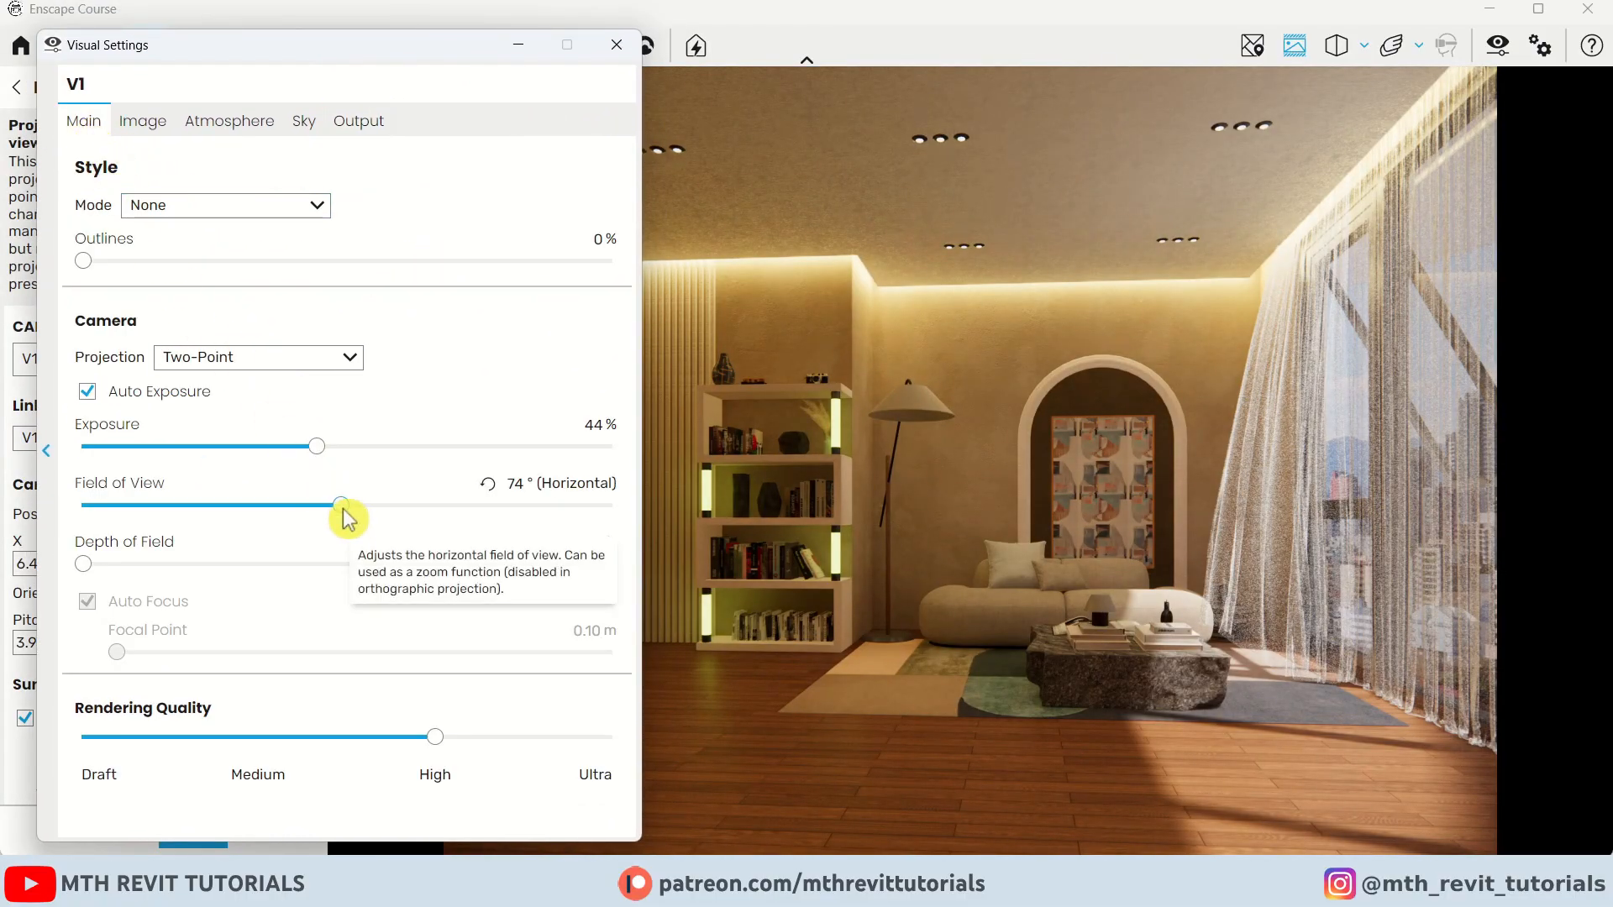
pyautogui.moveTo(341, 507); pyautogui.dragTo(257, 506)
pyautogui.click(518, 46)
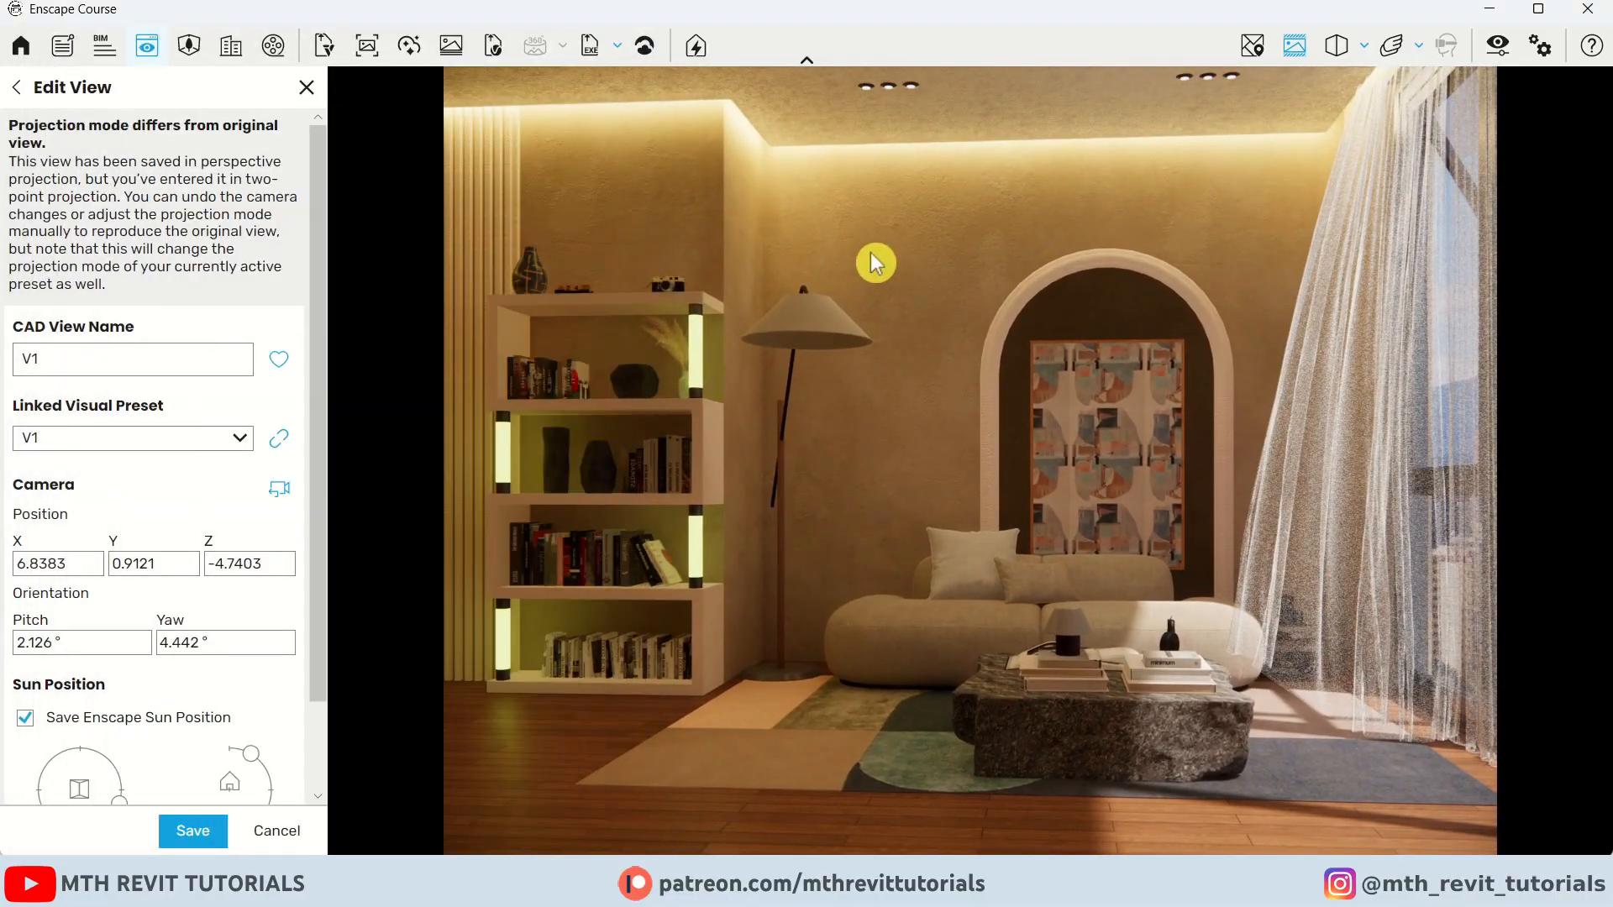
pyautogui.scroll(-3, 234, 763)
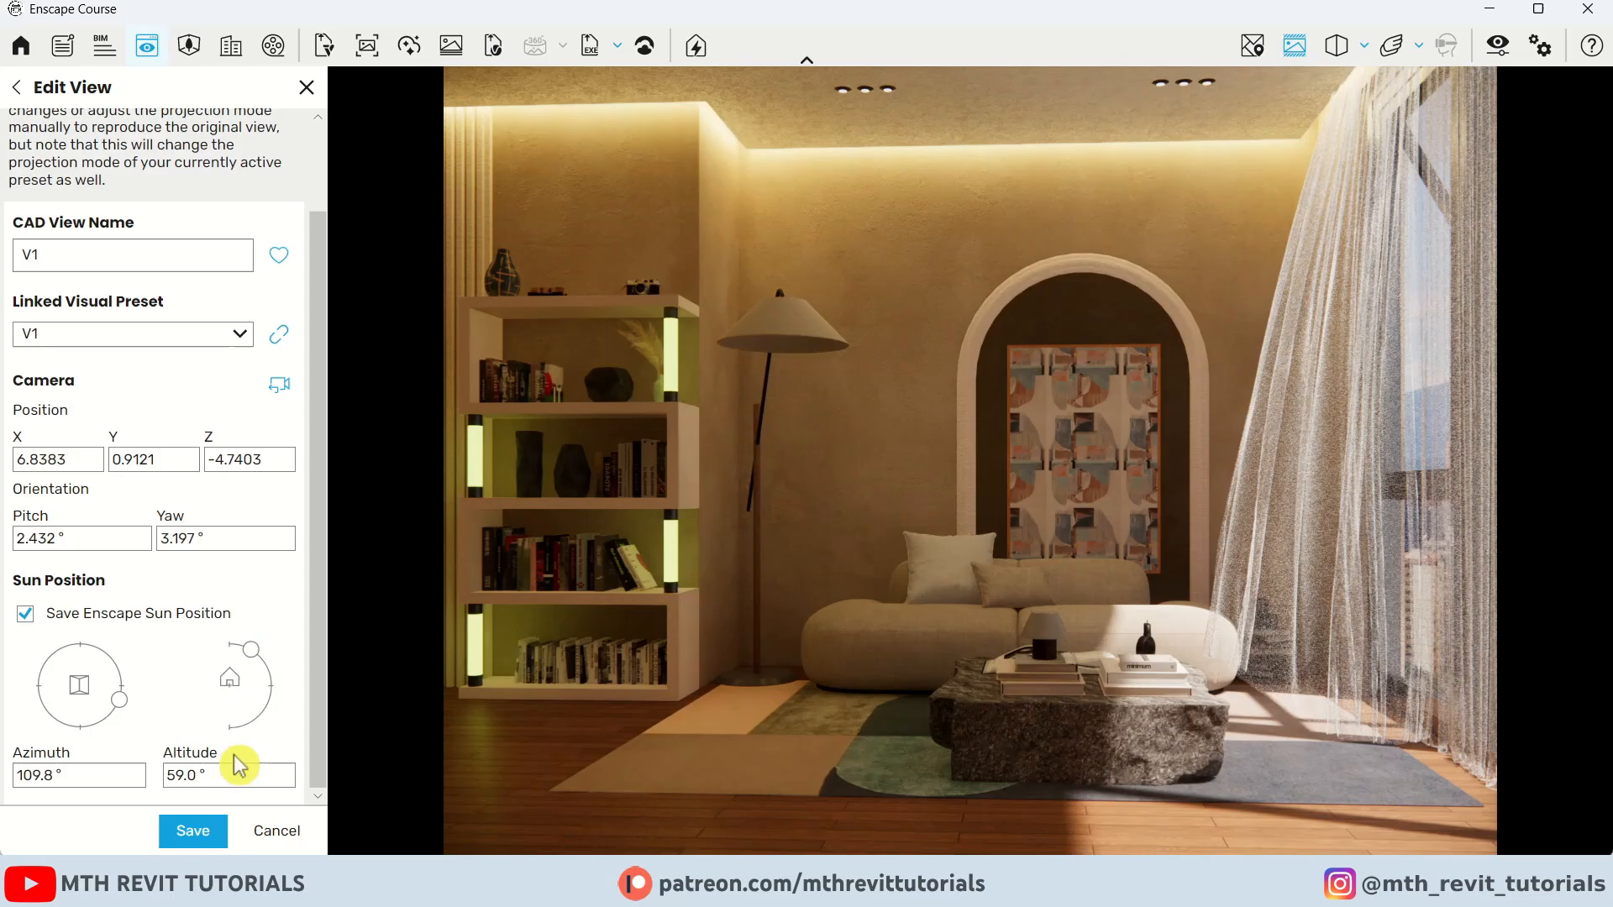
pyautogui.click(206, 833)
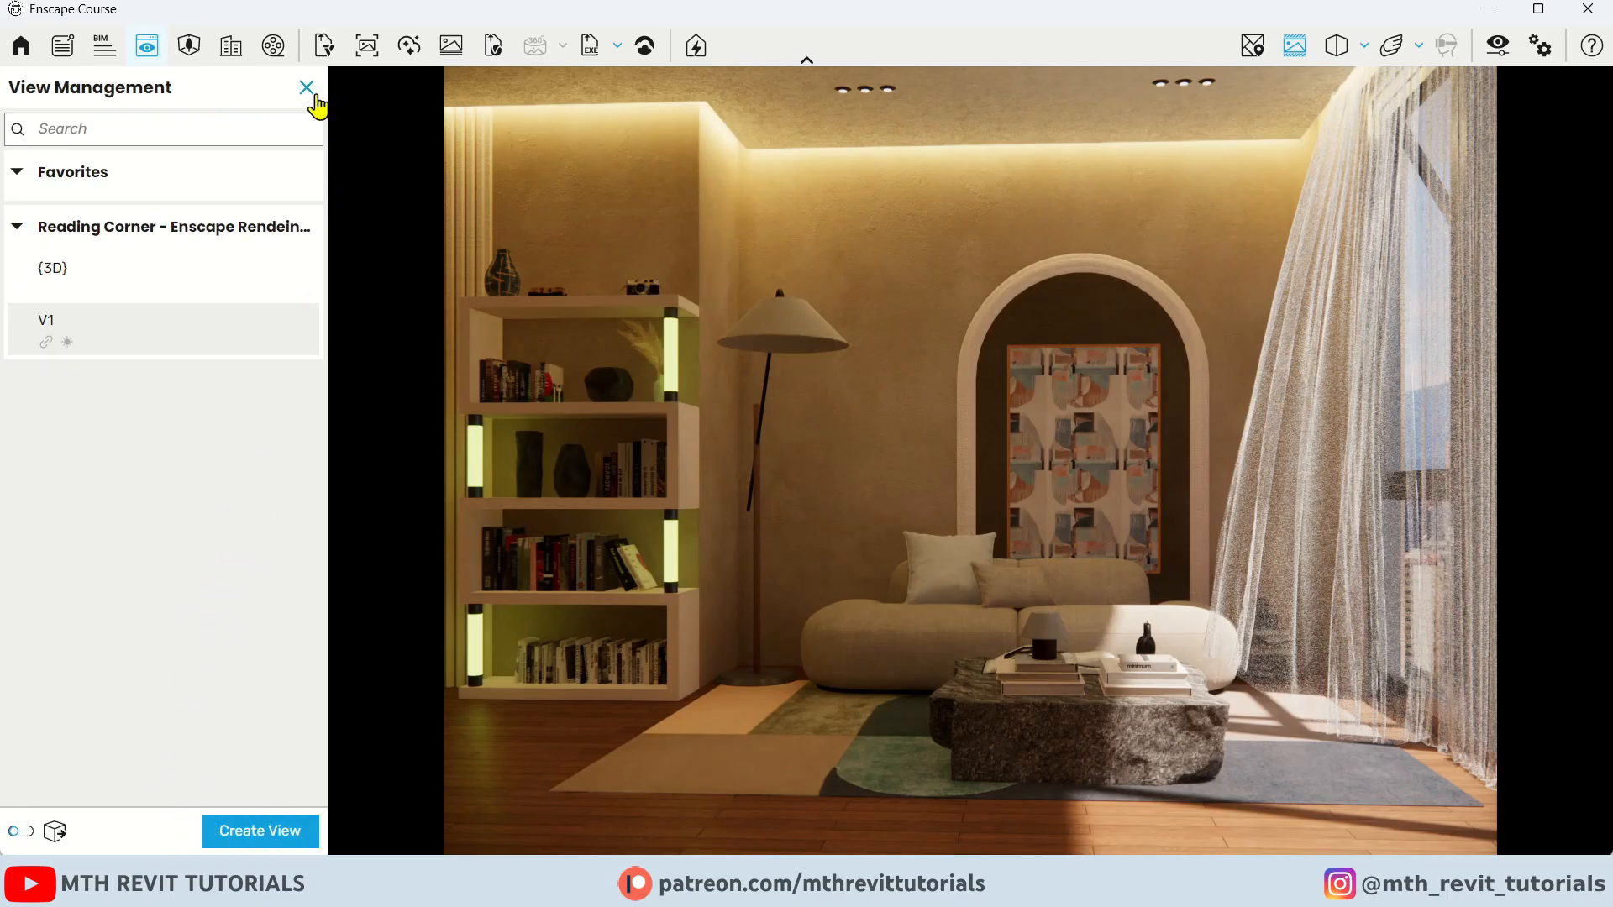
pyautogui.click(307, 87)
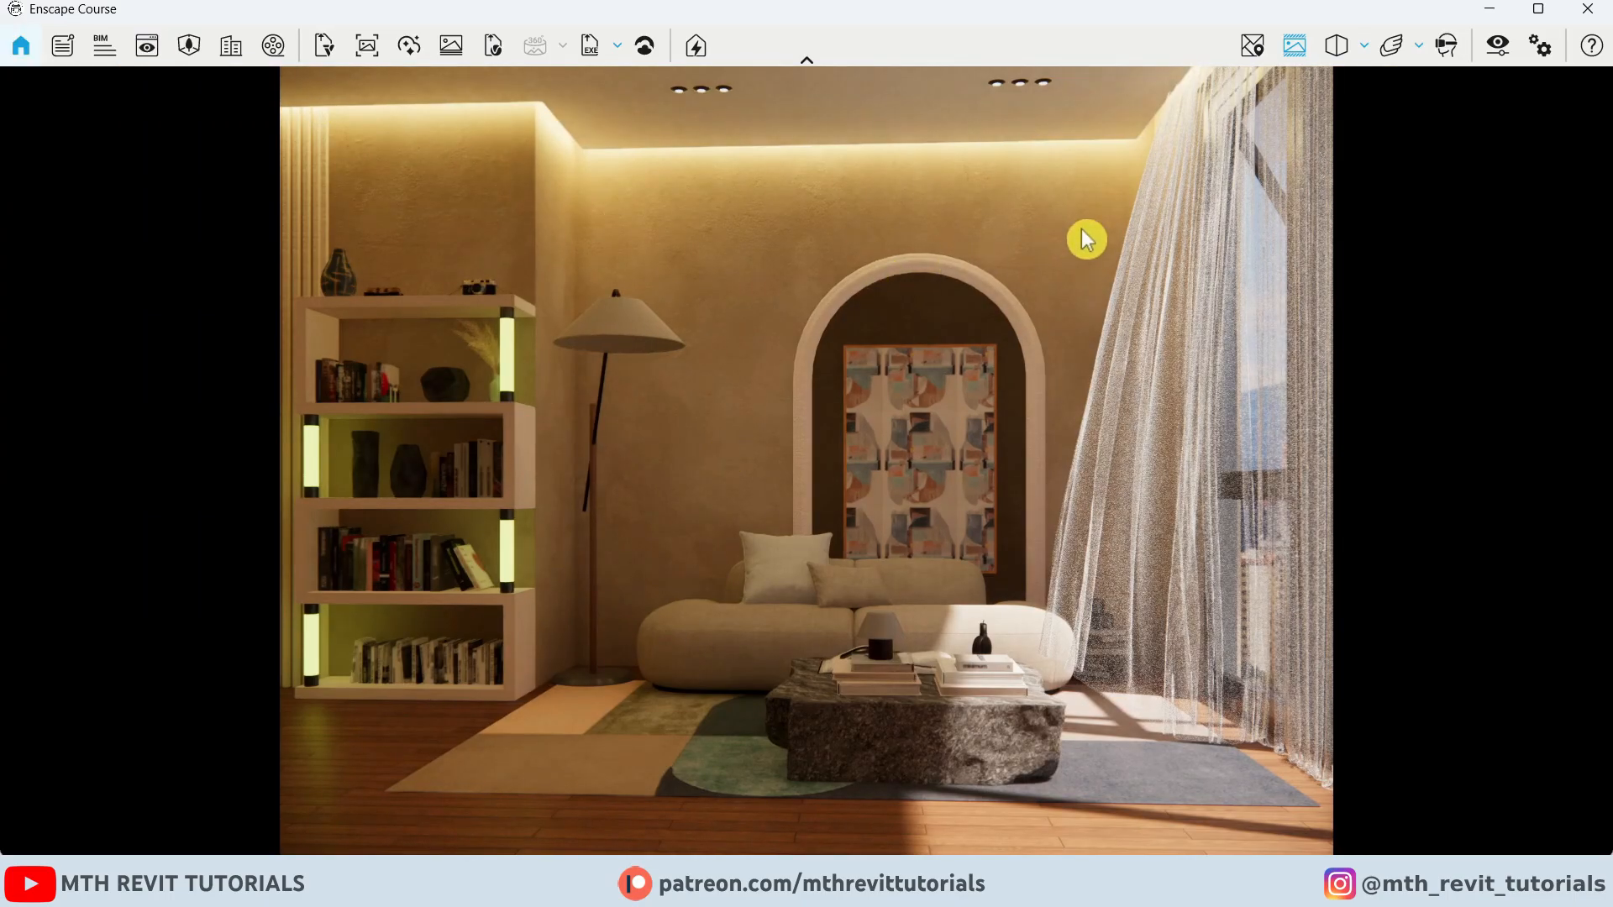
# Reopen Visual Settings and set the Outlines value to 5%
pyautogui.click(1495, 44)
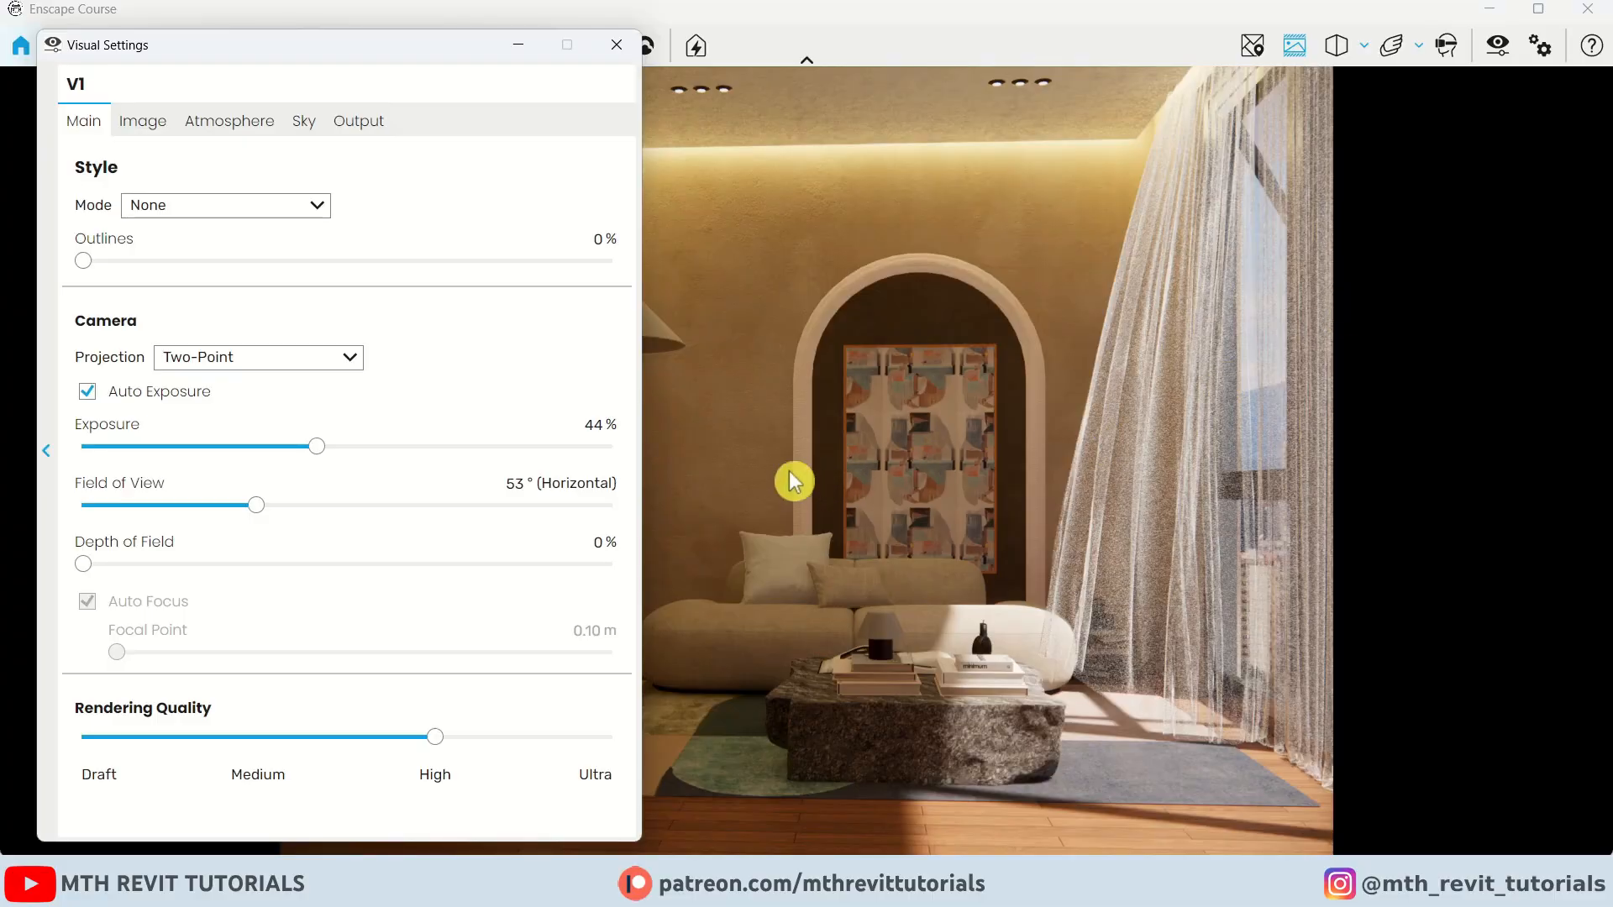
pyautogui.click(597, 241)
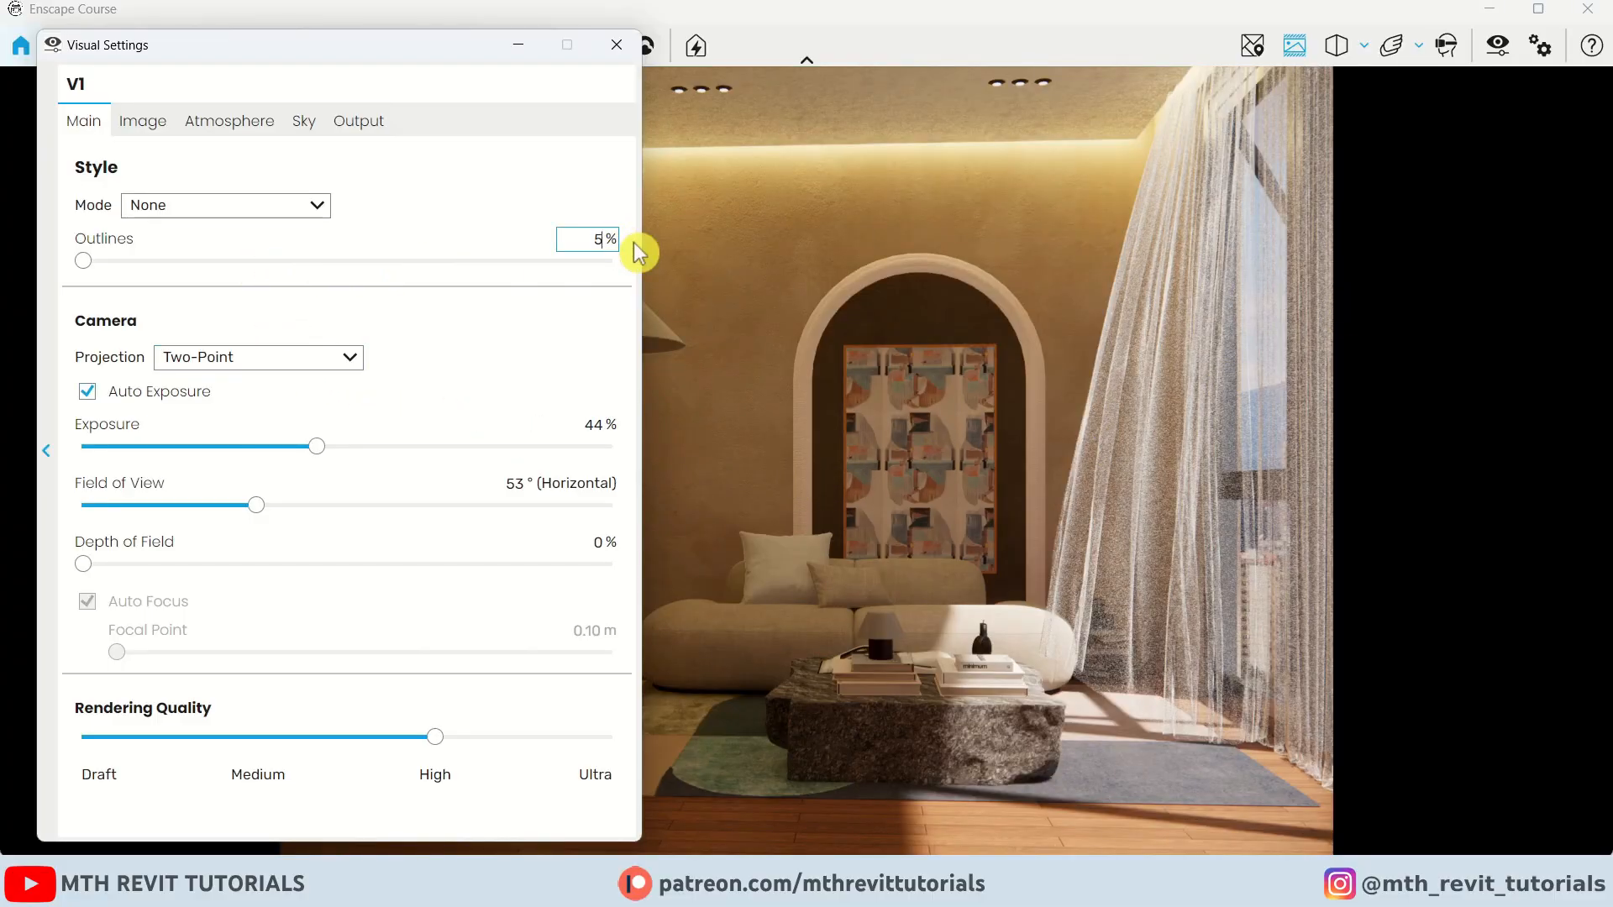
pyautogui.press('Return')
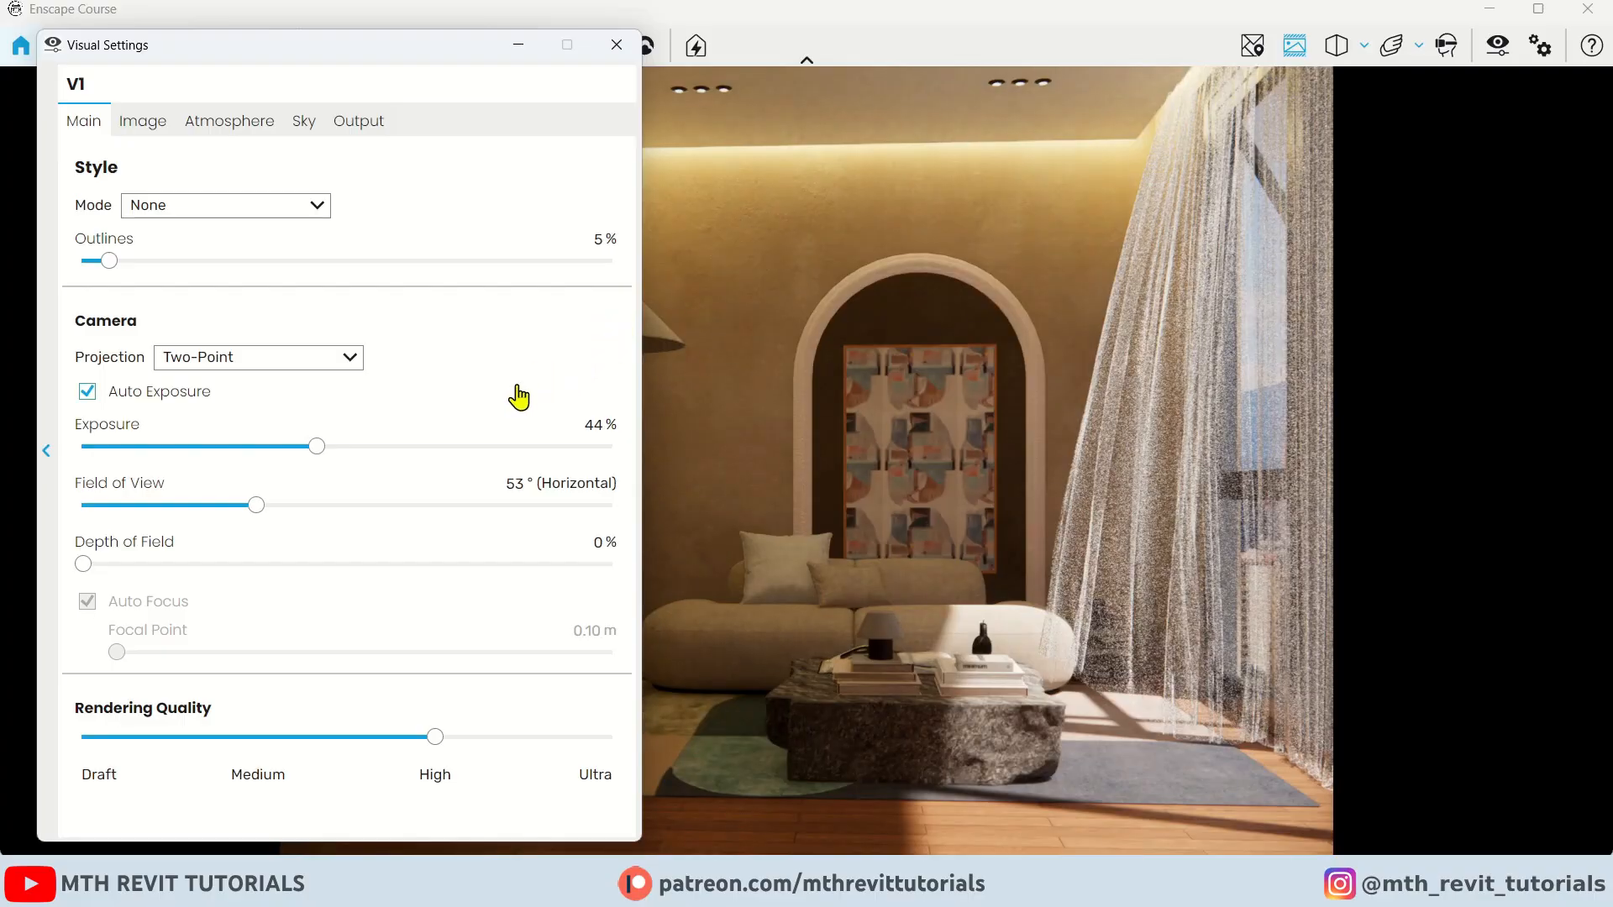
# Raise the exposure to 65% and set rendering quality to Ultra
pyautogui.moveTo(420, 47); pyautogui.dragTo(386, 44)
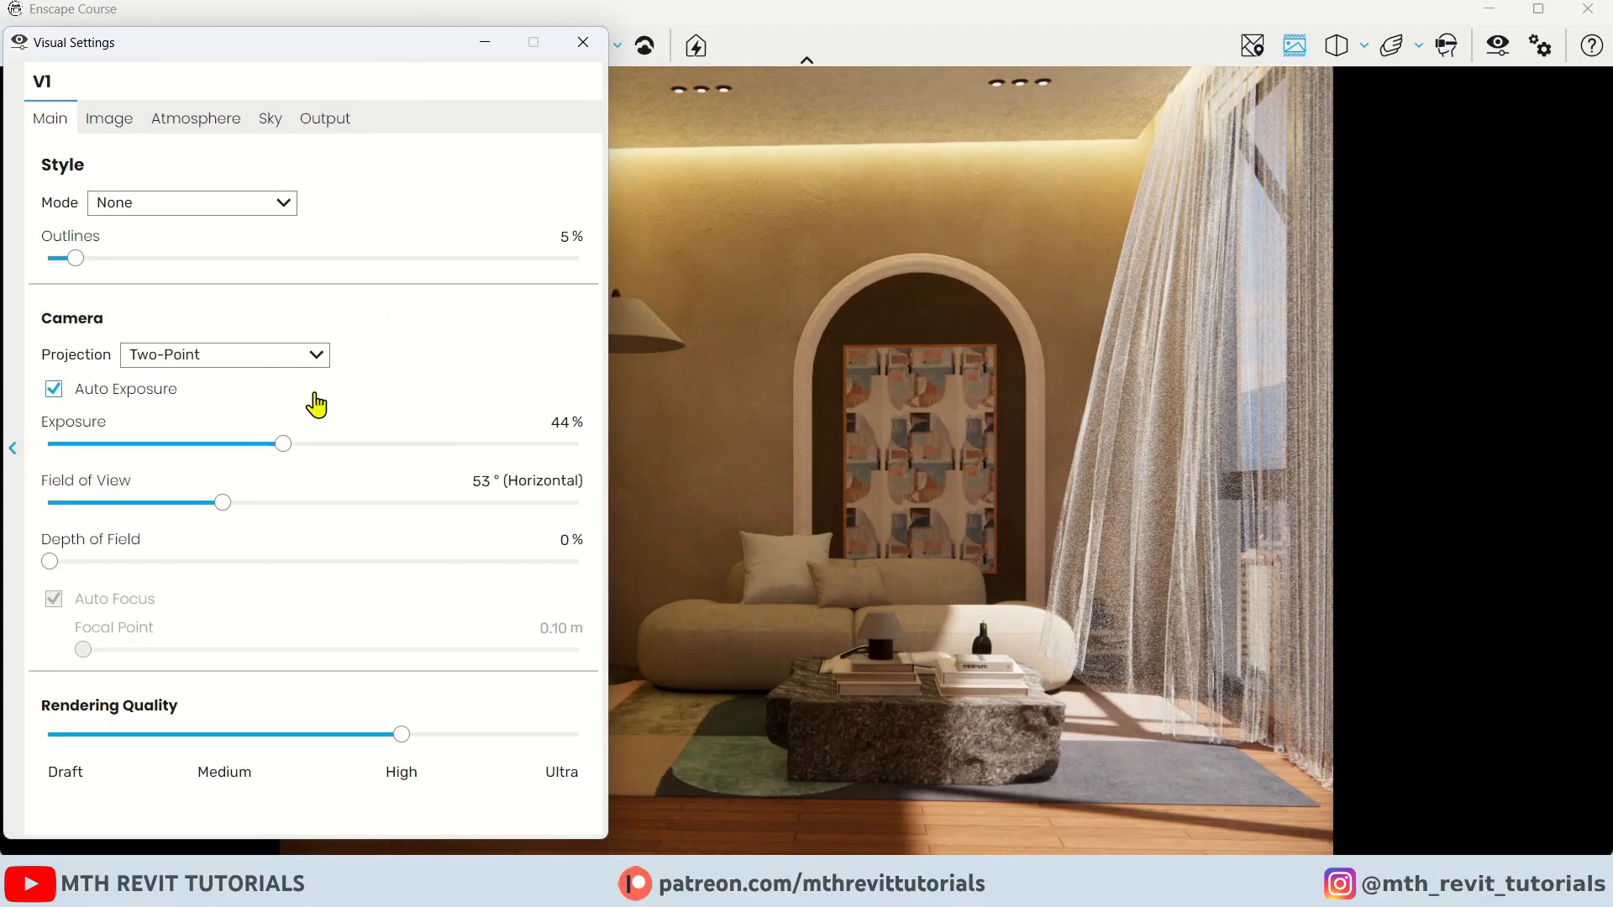
pyautogui.moveTo(288, 450); pyautogui.dragTo(391, 458)
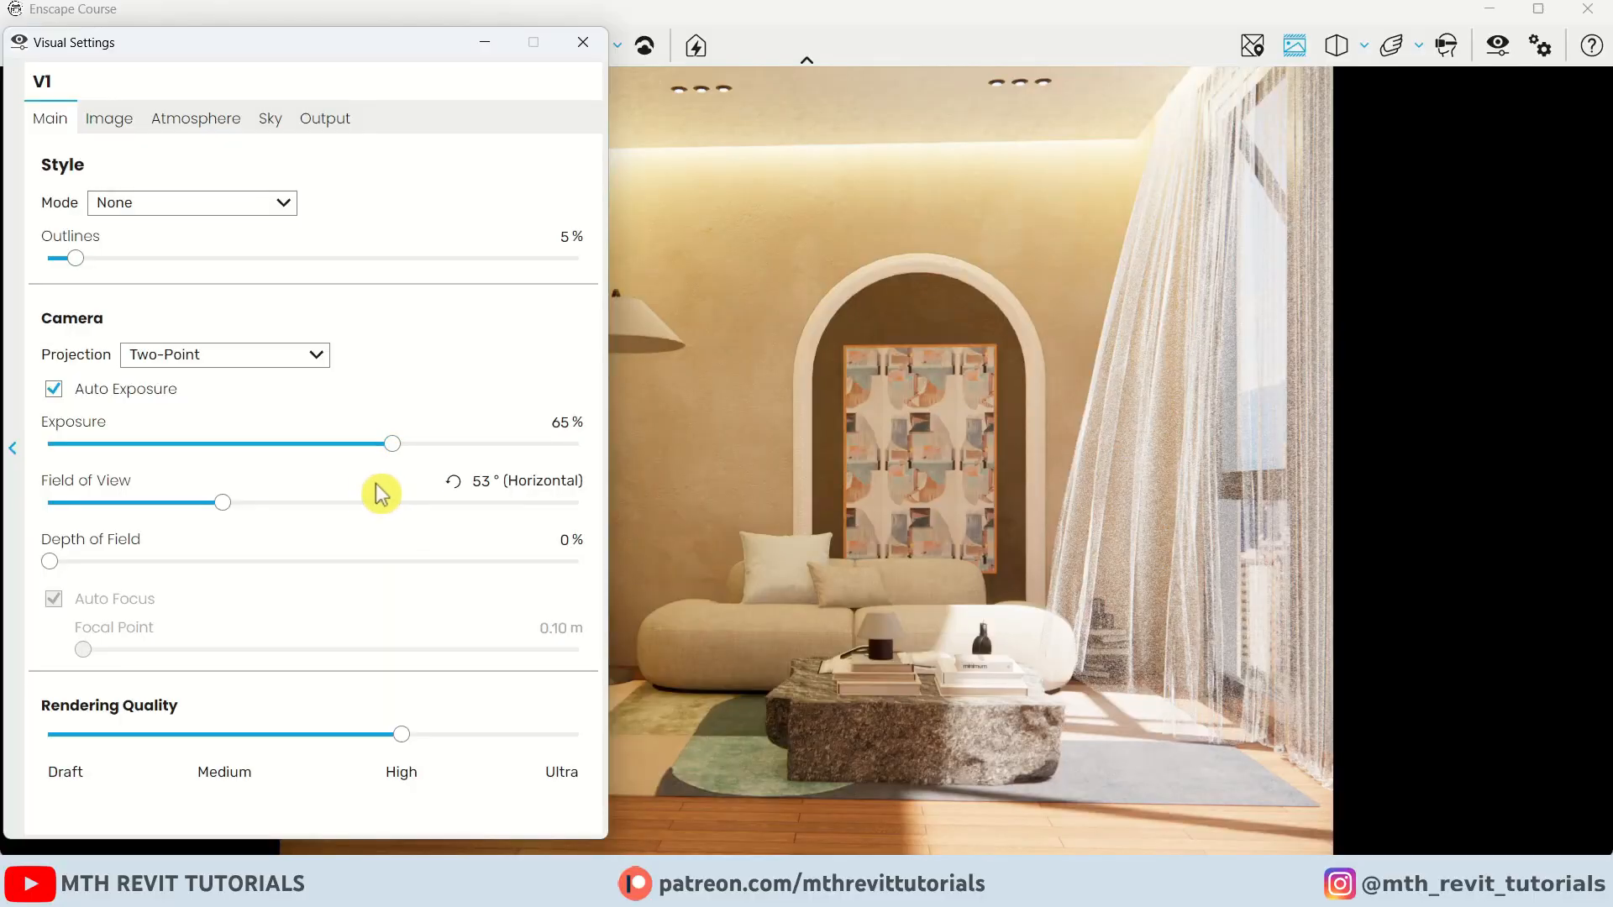
pyautogui.click(578, 736)
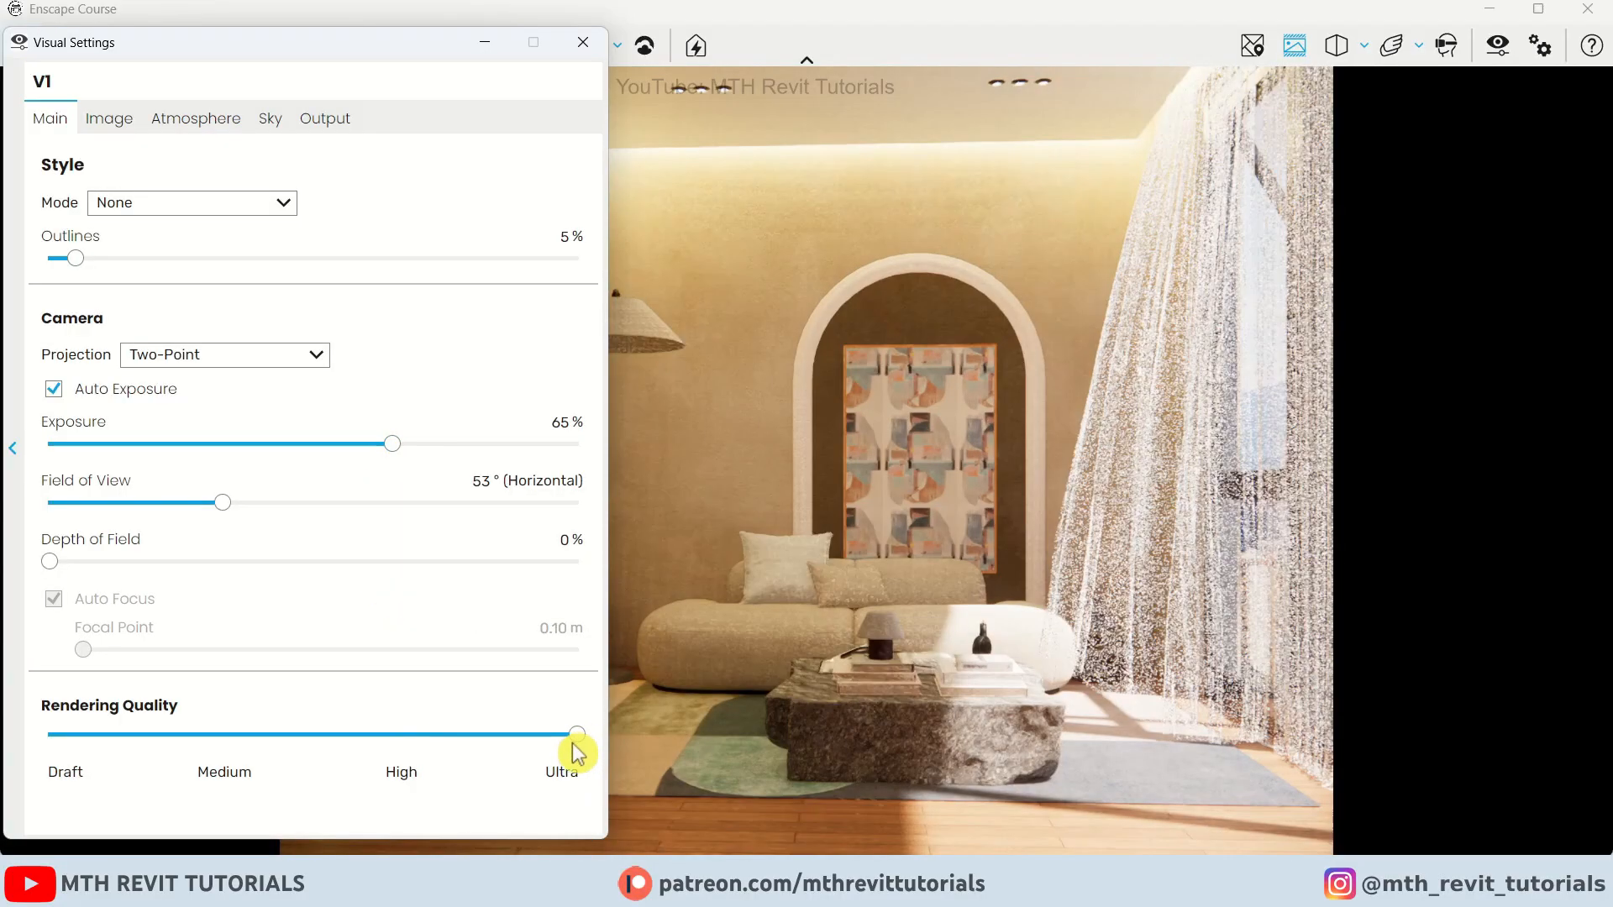
# In the image corrections, set highlights to -77%, shadows to -19% and color temperature to about 7,928 K
pyautogui.click(111, 122)
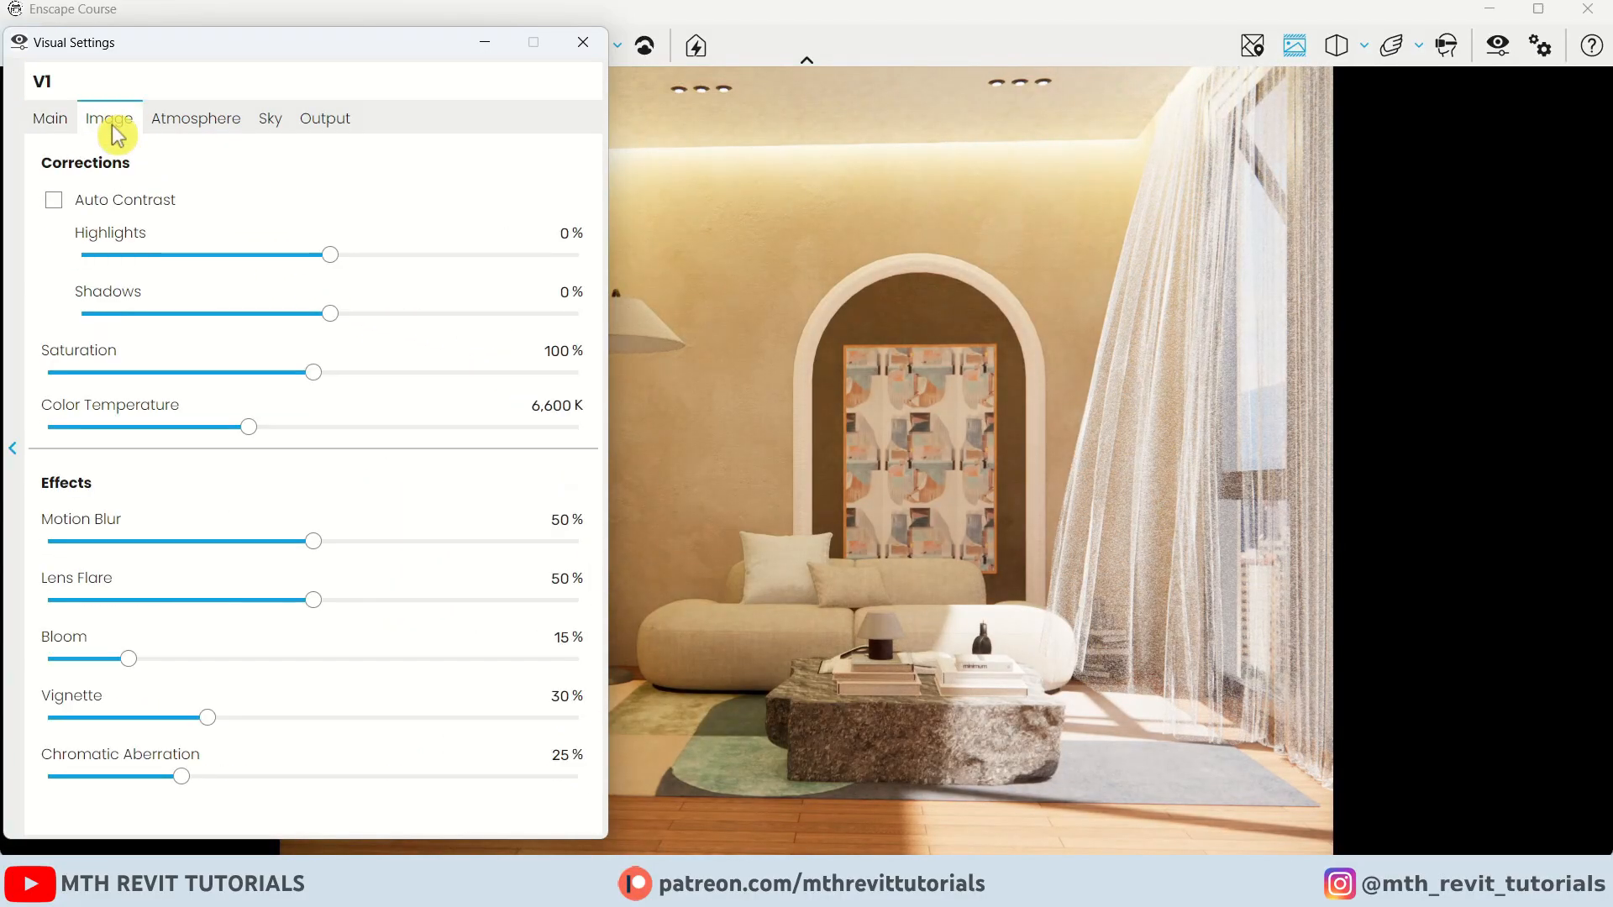
pyautogui.moveTo(328, 257); pyautogui.dragTo(208, 275)
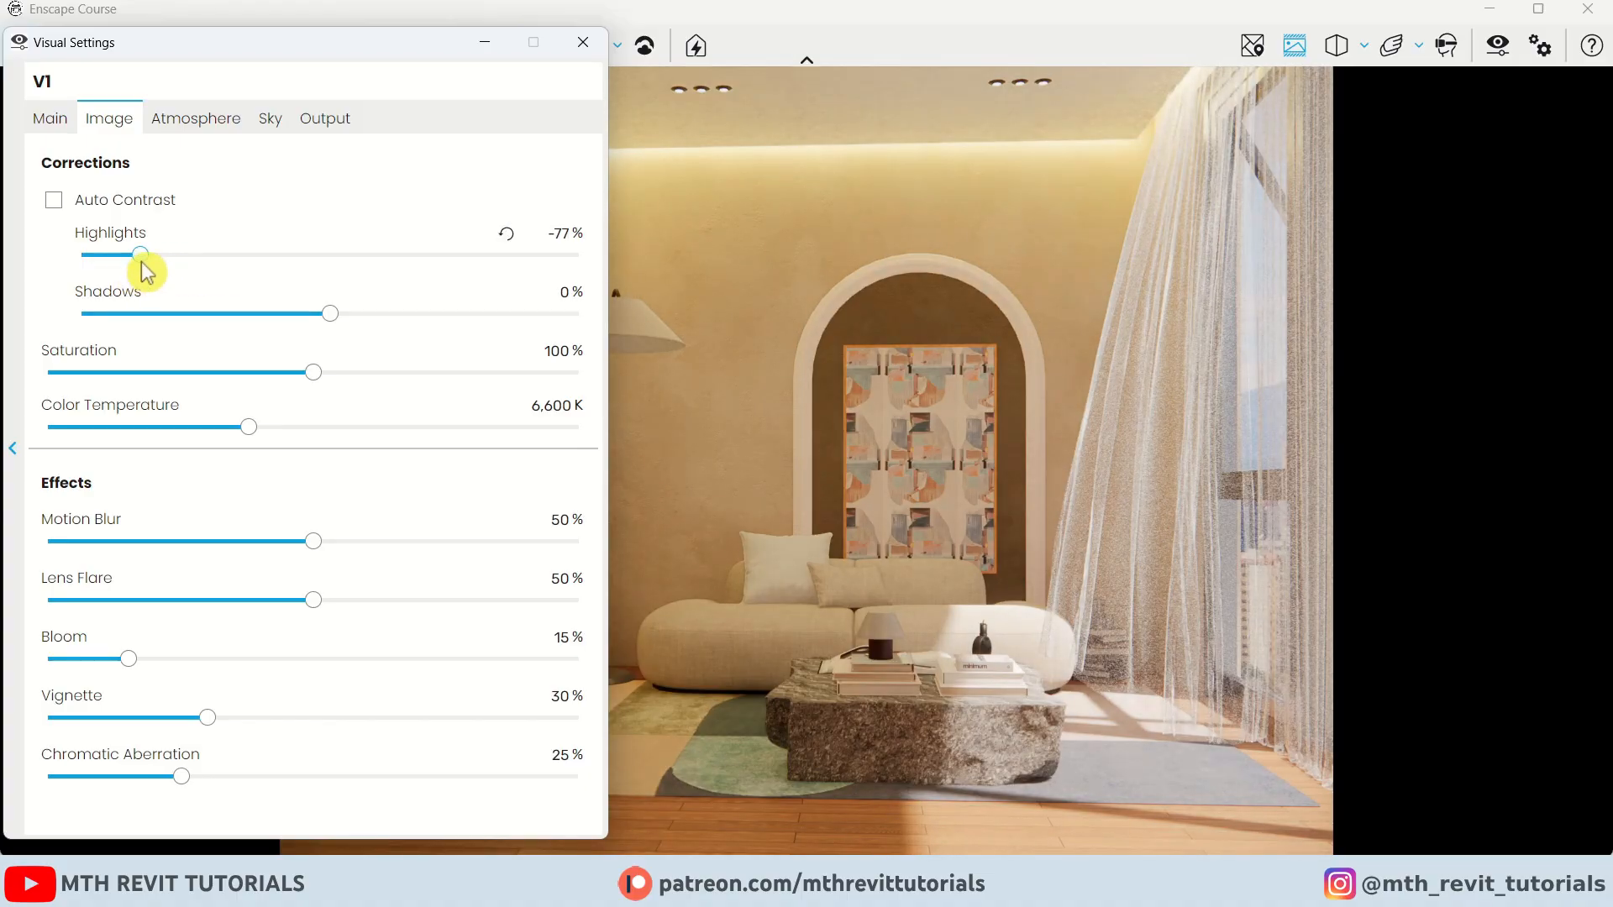
pyautogui.moveTo(329, 314); pyautogui.dragTo(309, 317)
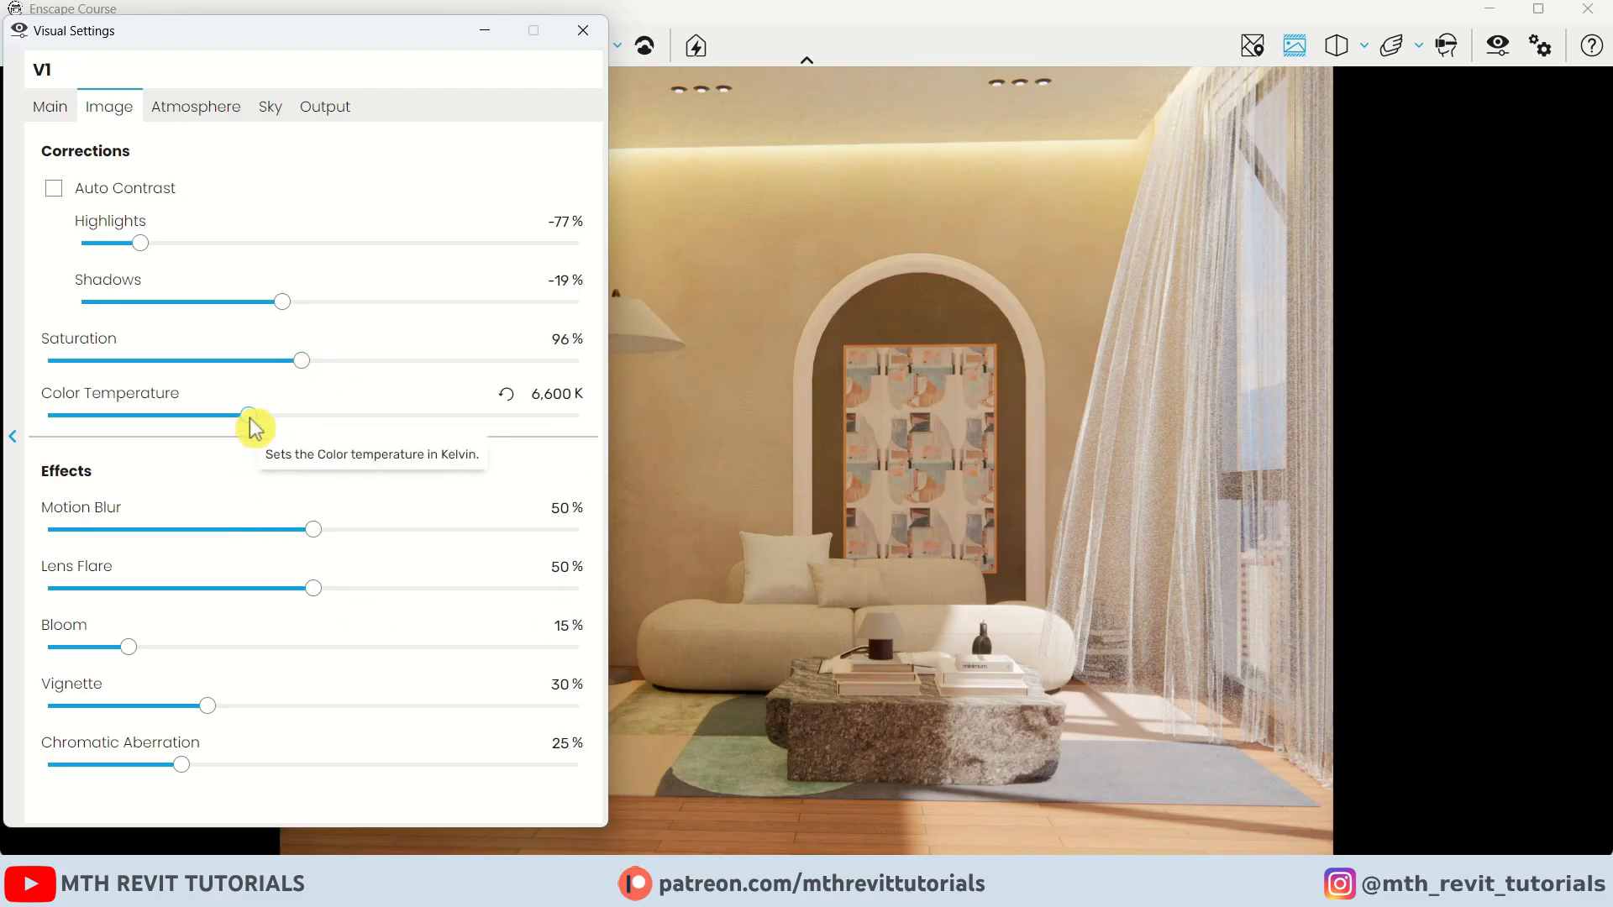
pyautogui.moveTo(248, 416); pyautogui.dragTo(306, 434)
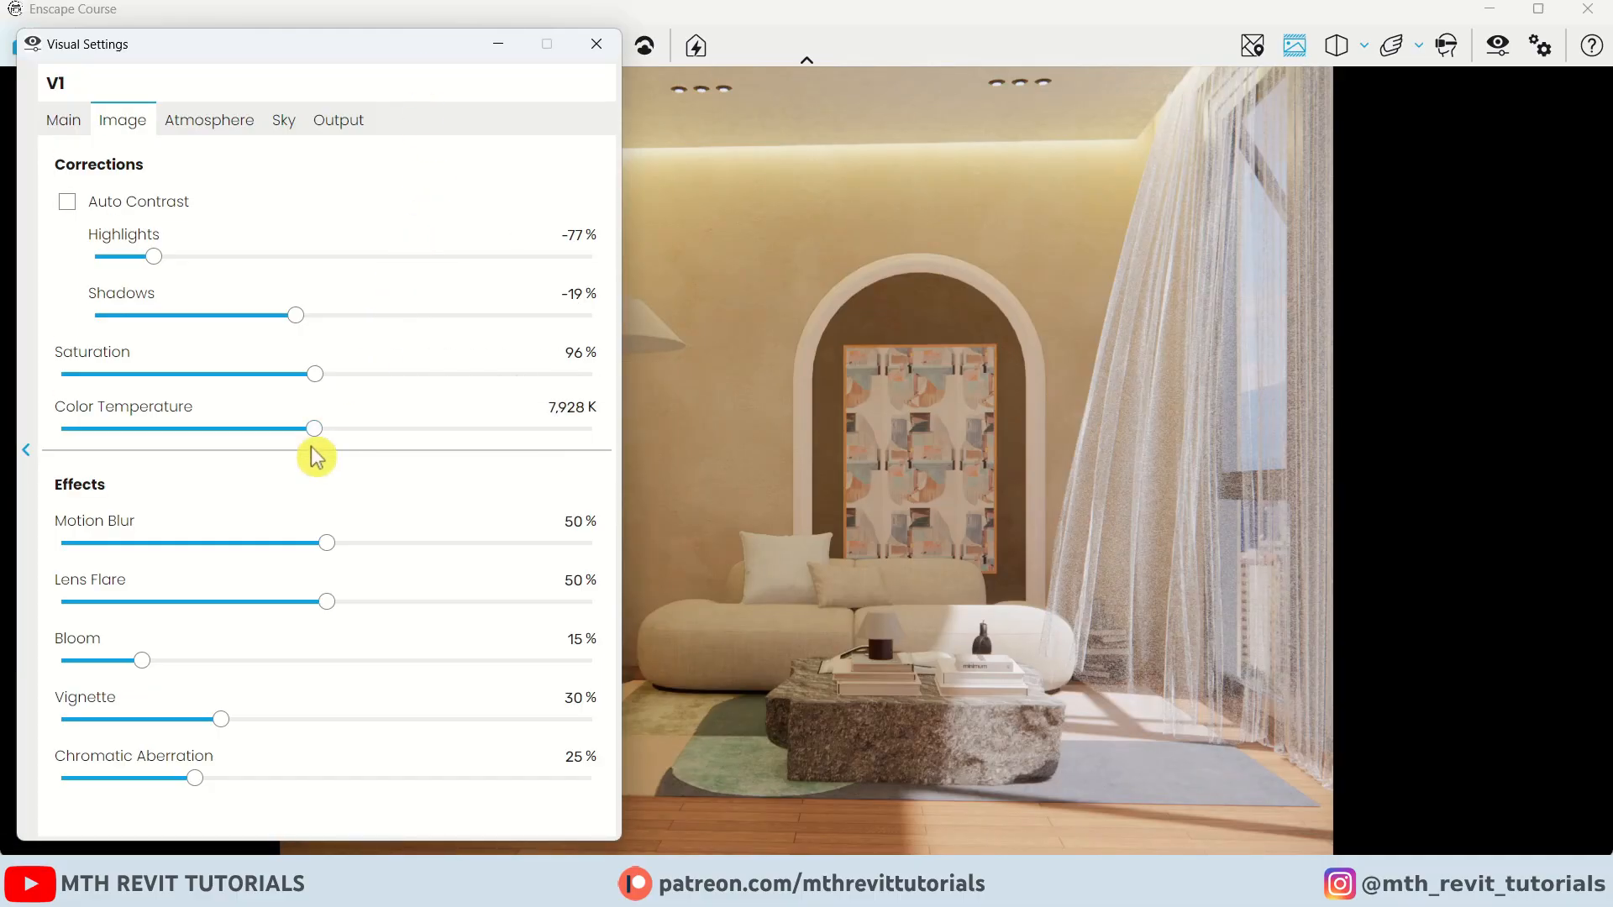
# Set motion blur, lens flare, vignette and chromatic aberration to 0% and bloom to 12%
pyautogui.moveTo(327, 544); pyautogui.dragTo(60, 545)
pyautogui.moveTo(327, 602); pyautogui.dragTo(60, 603)
pyautogui.moveTo(221, 719); pyautogui.dragTo(60, 721)
pyautogui.moveTo(195, 778); pyautogui.dragTo(60, 780)
pyautogui.moveTo(142, 660); pyautogui.dragTo(129, 673)
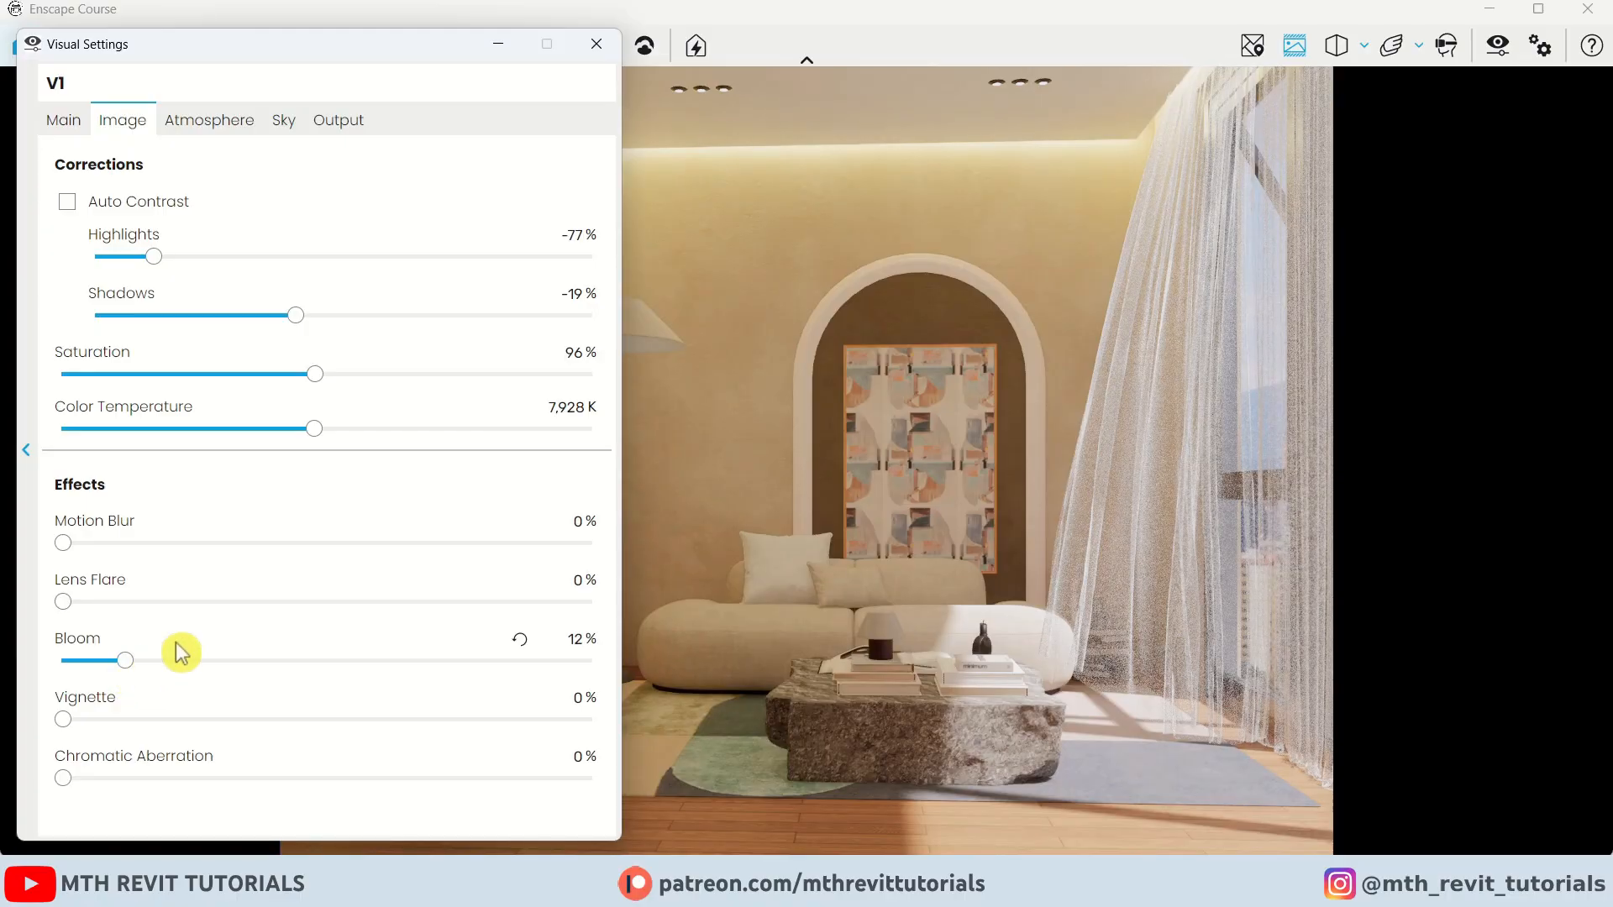
# In the atmosphere settings, set sun brightness to 60%, shadow sharpness to 0% and artificial light brightness to 70%
pyautogui.click(237, 126)
pyautogui.moveTo(115, 225); pyautogui.dragTo(56, 258)
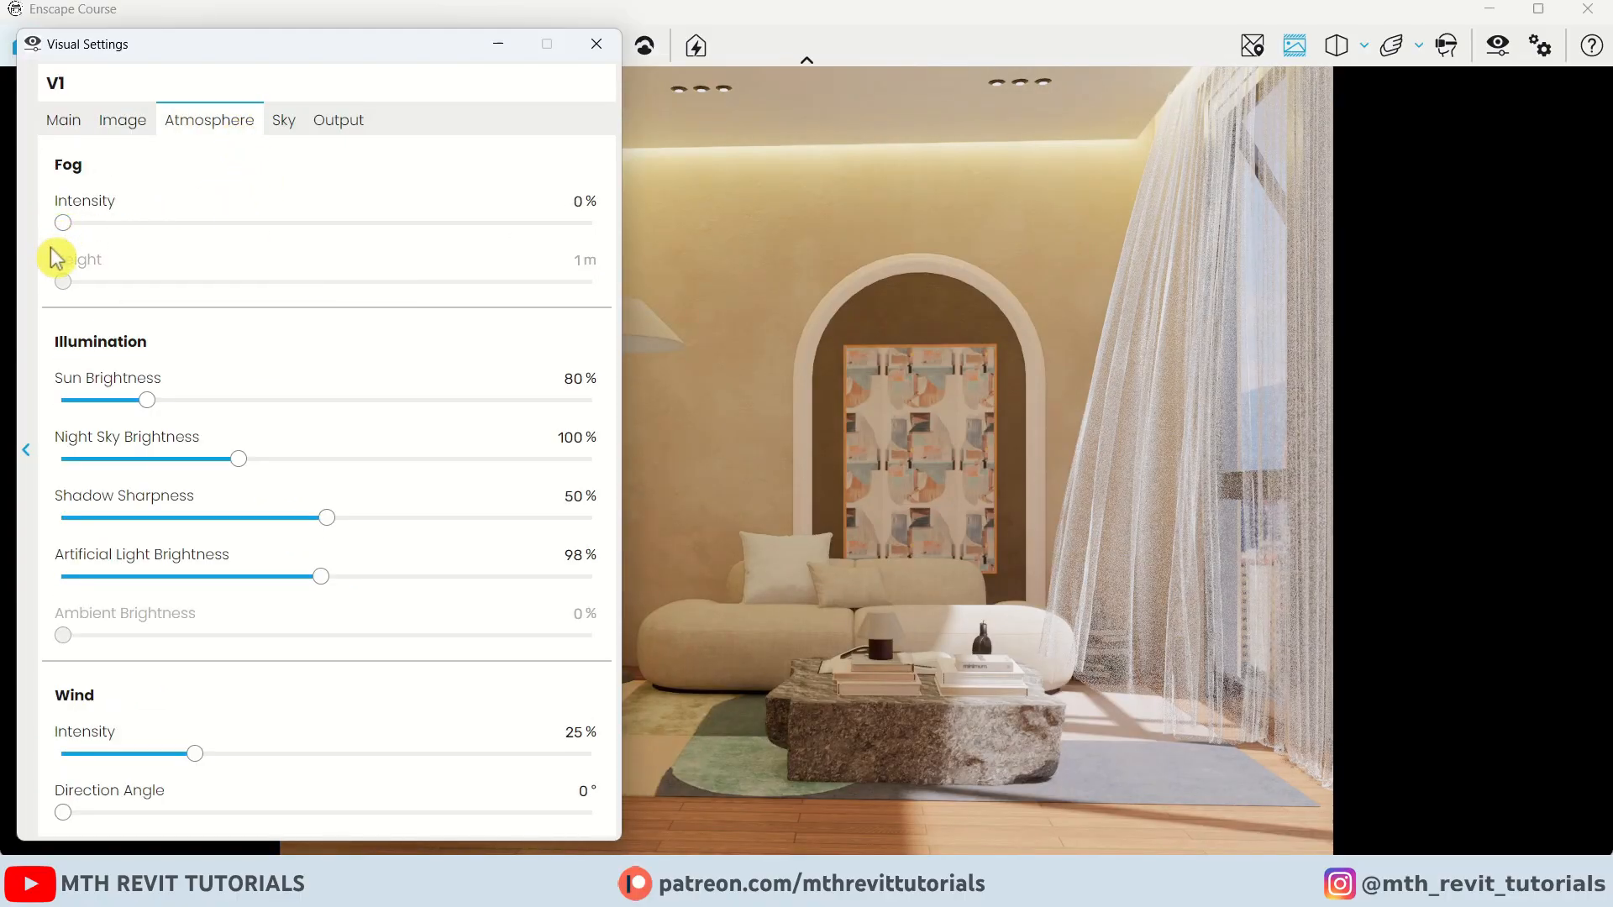
pyautogui.moveTo(148, 401); pyautogui.dragTo(127, 402)
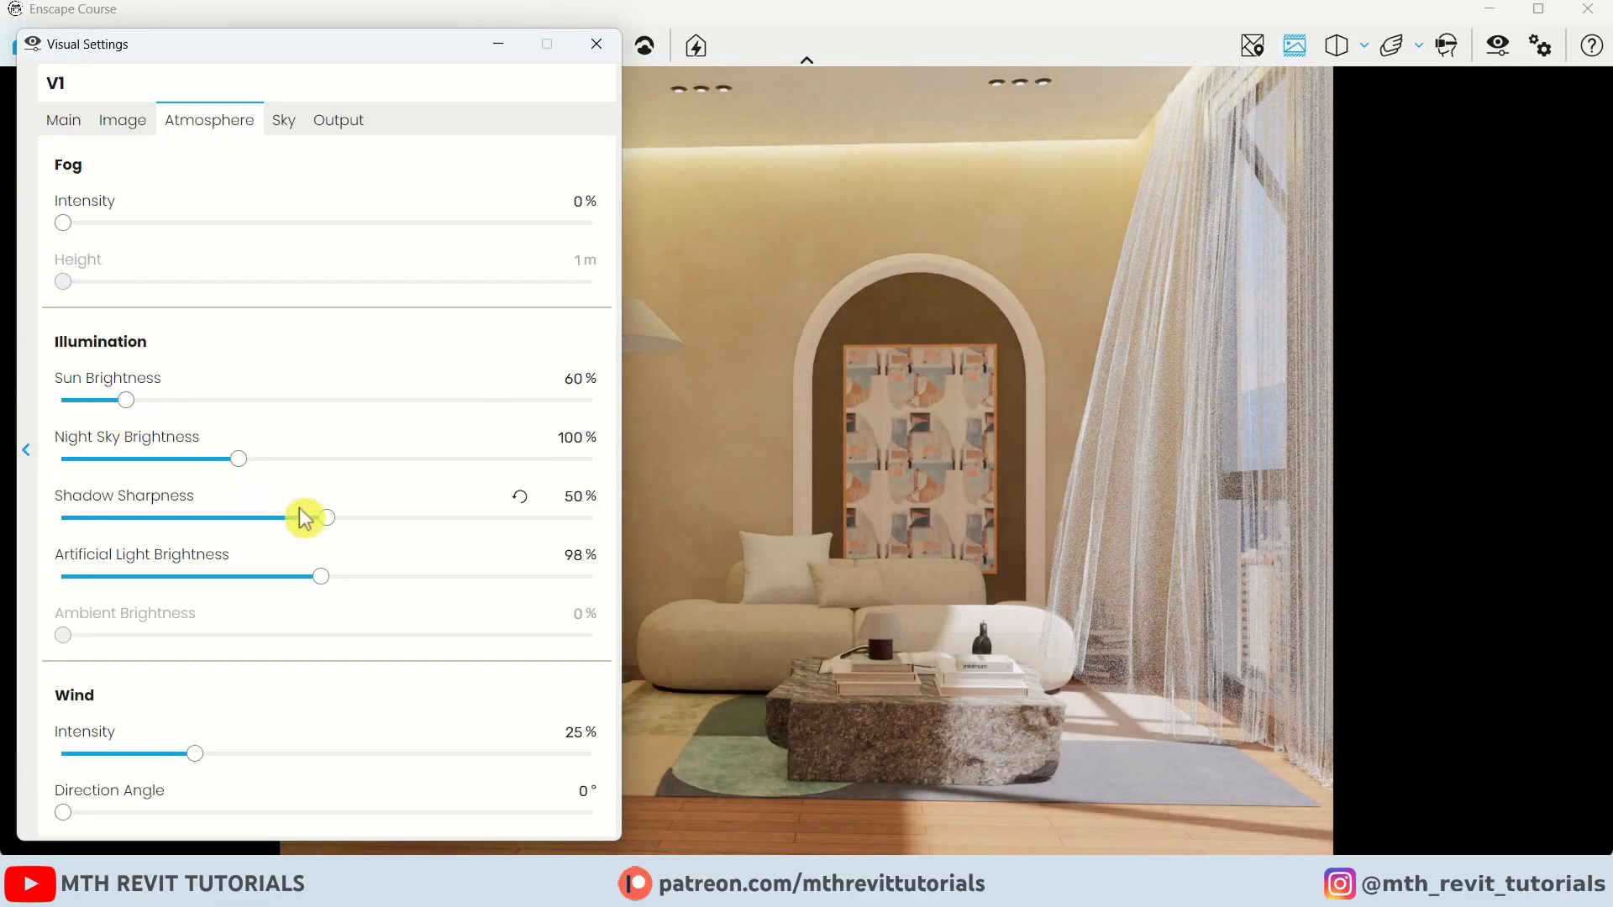
pyautogui.moveTo(309, 518); pyautogui.dragTo(47, 533)
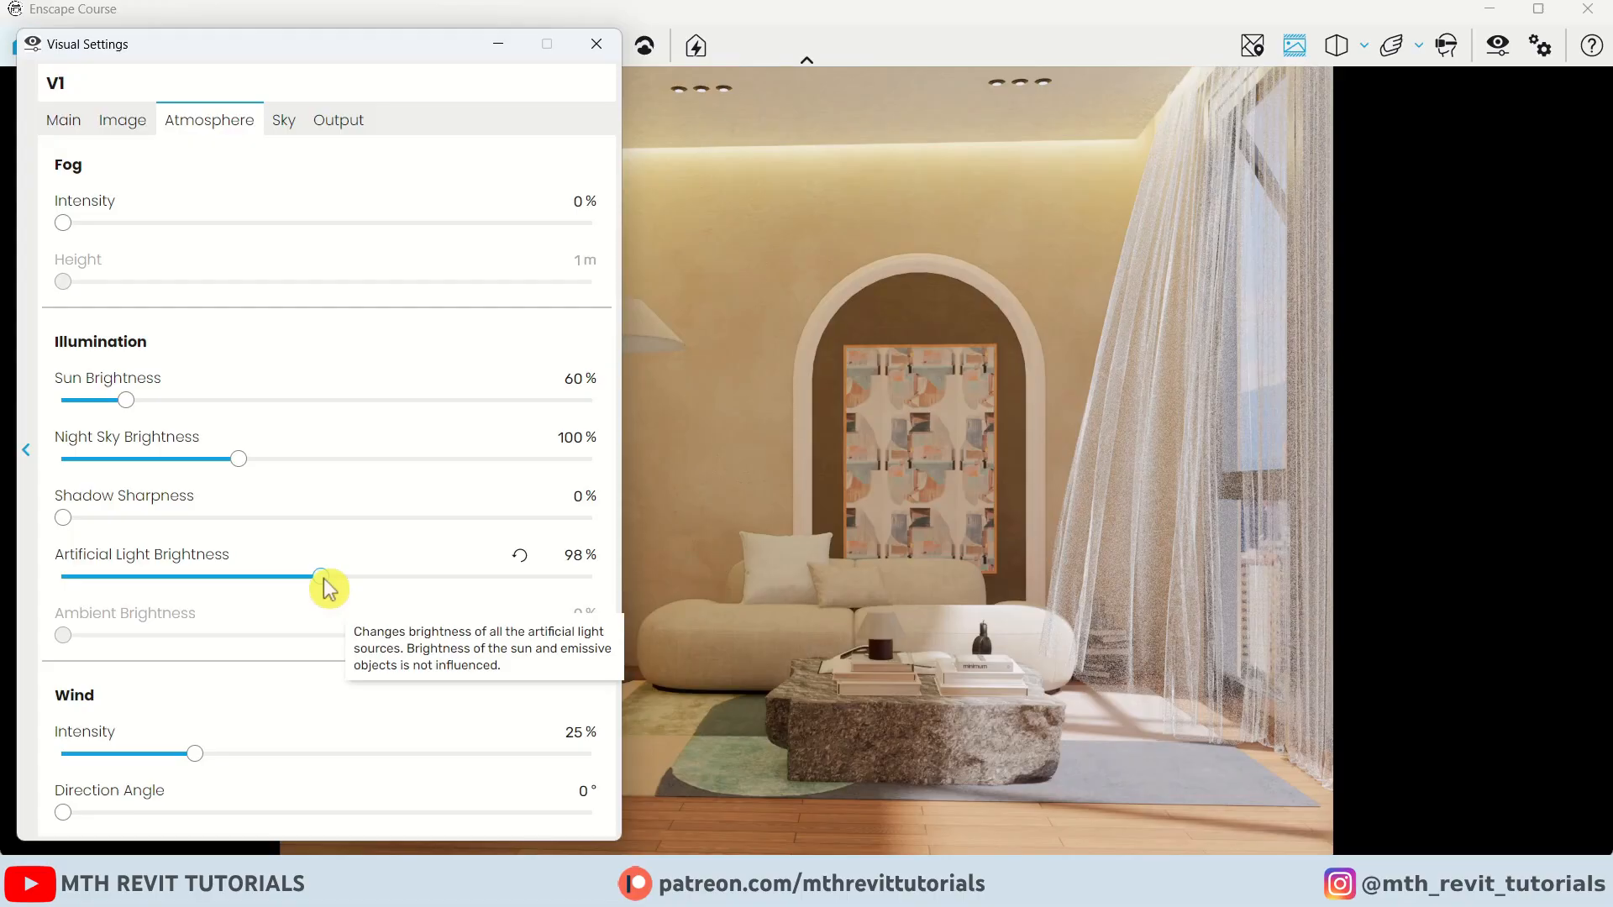
pyautogui.moveTo(325, 581); pyautogui.dragTo(259, 598)
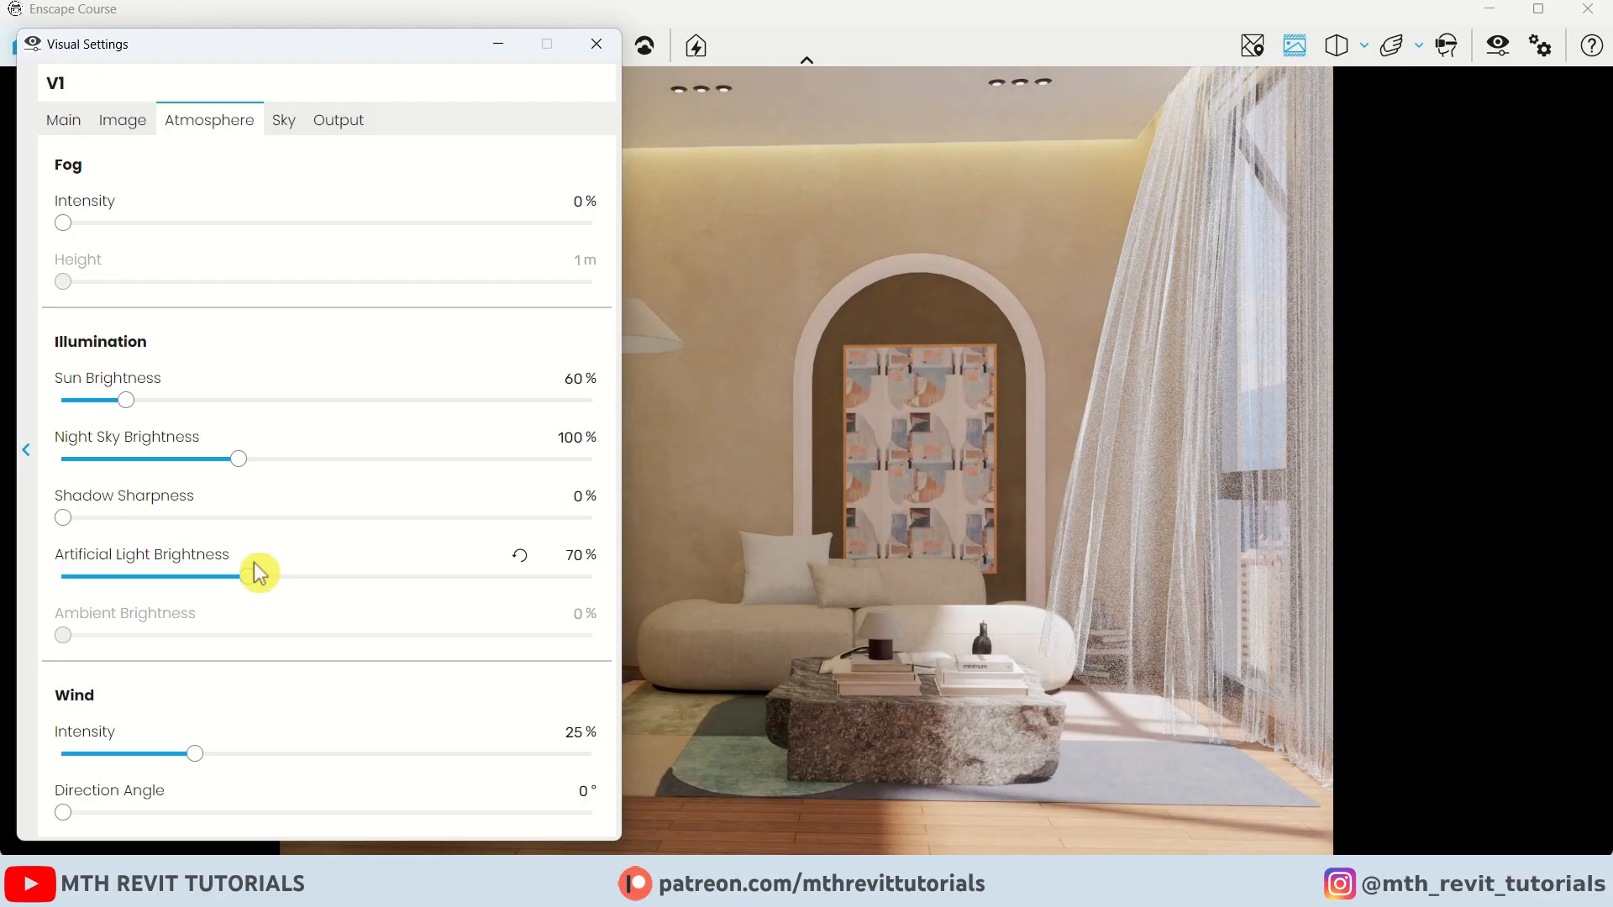
# Increase the camera exposure almost to maximum
pyautogui.click(65, 121)
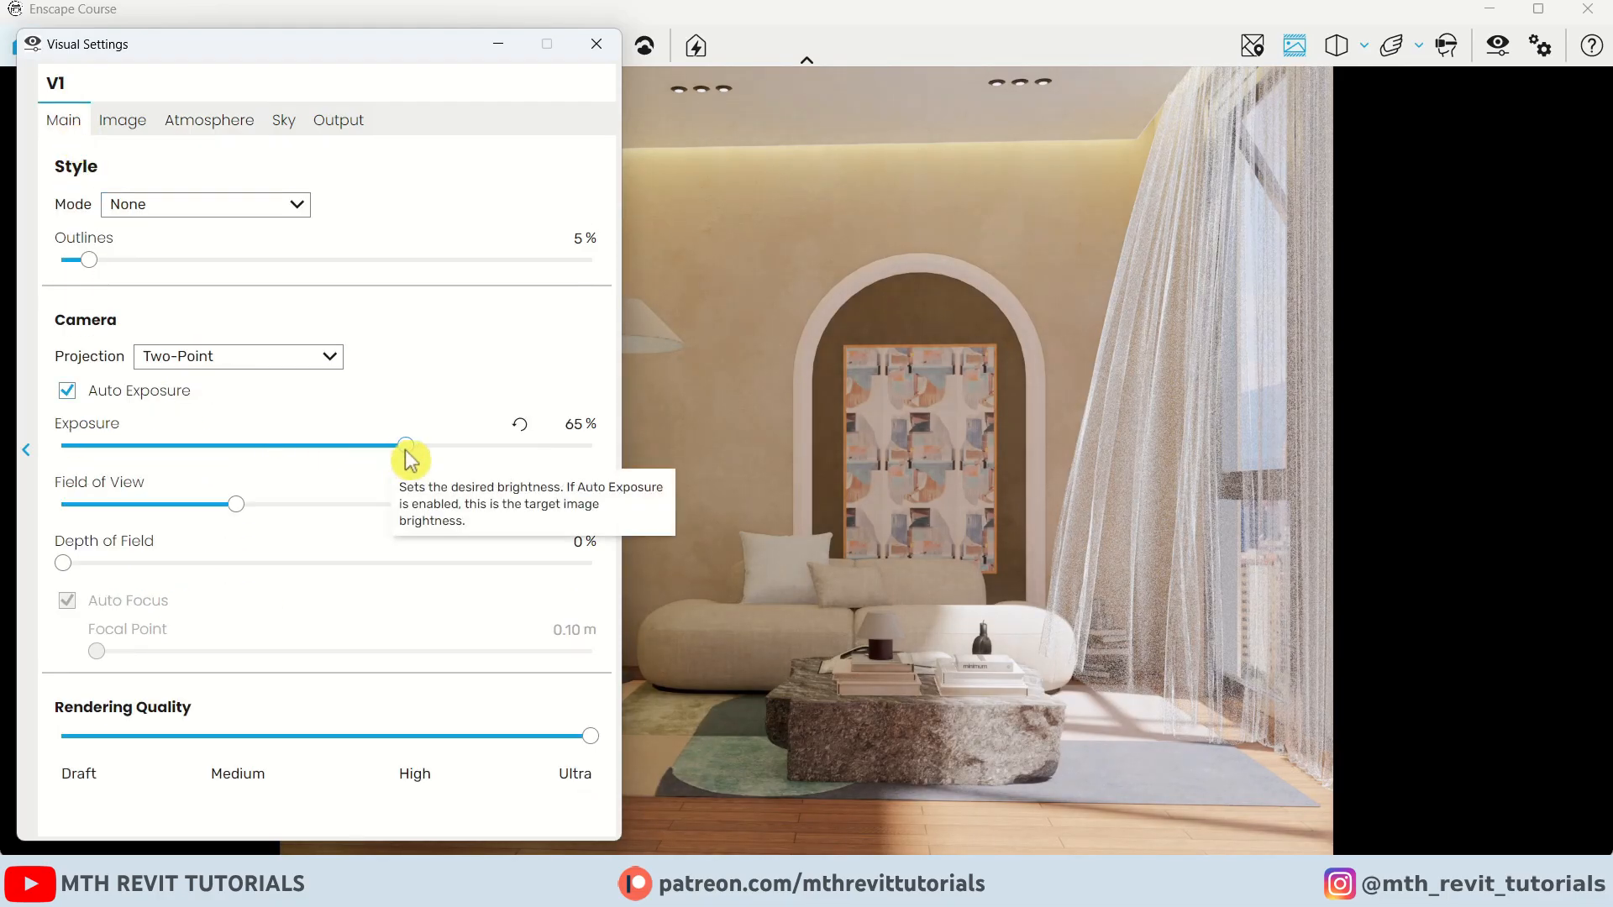
pyautogui.moveTo(407, 449); pyautogui.dragTo(510, 473)
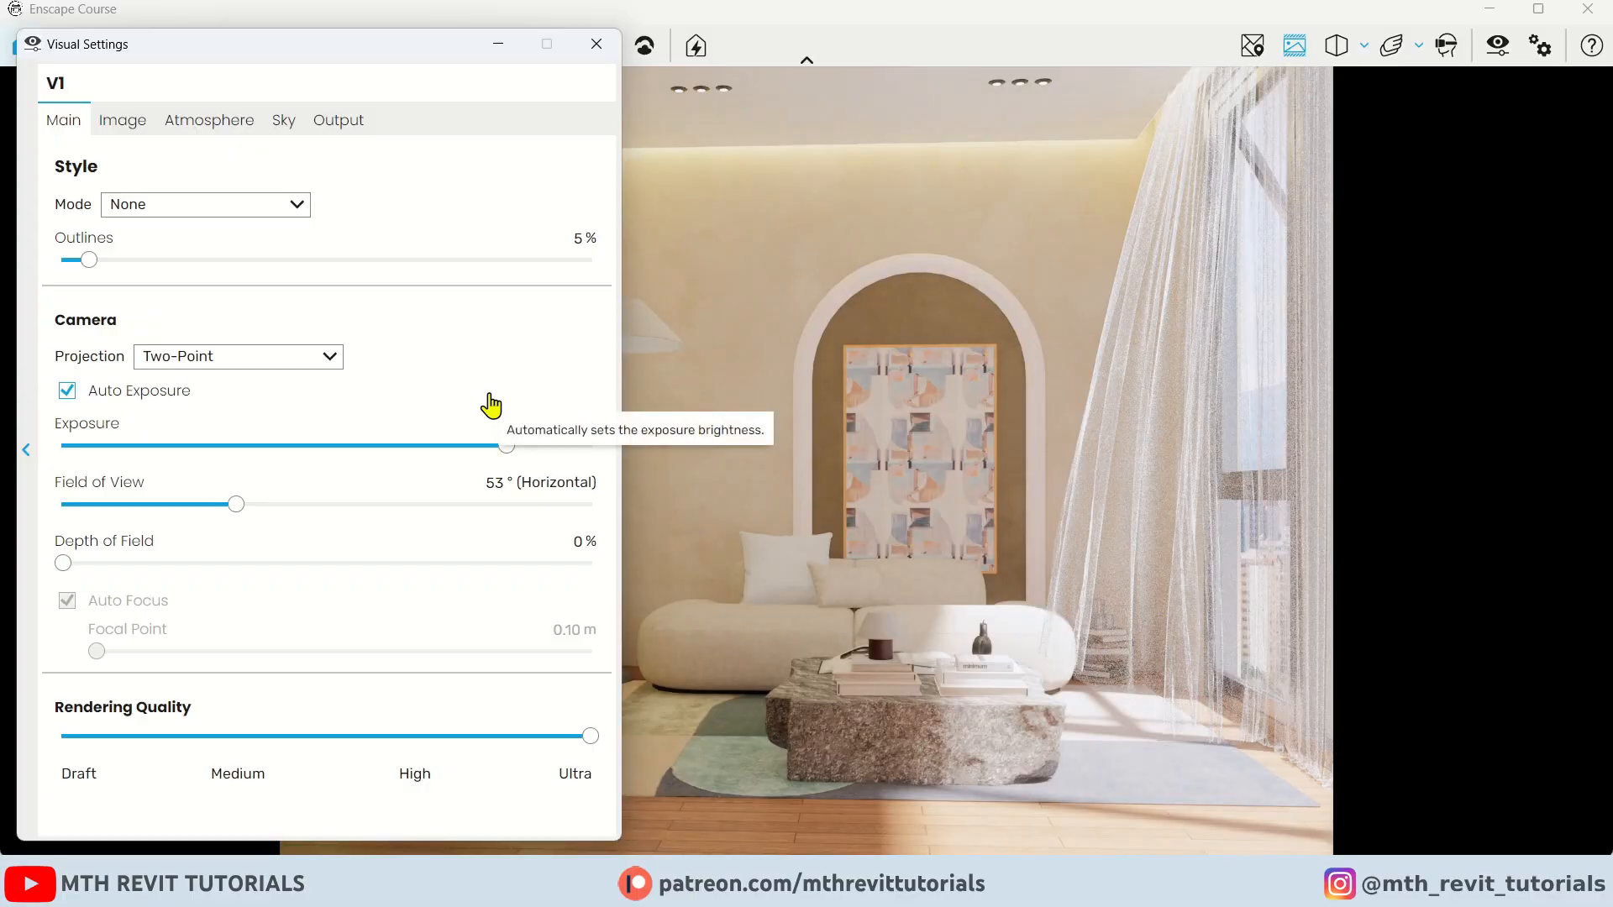
# Check the sky and output settings, then close Visual Settings
pyautogui.click(284, 120)
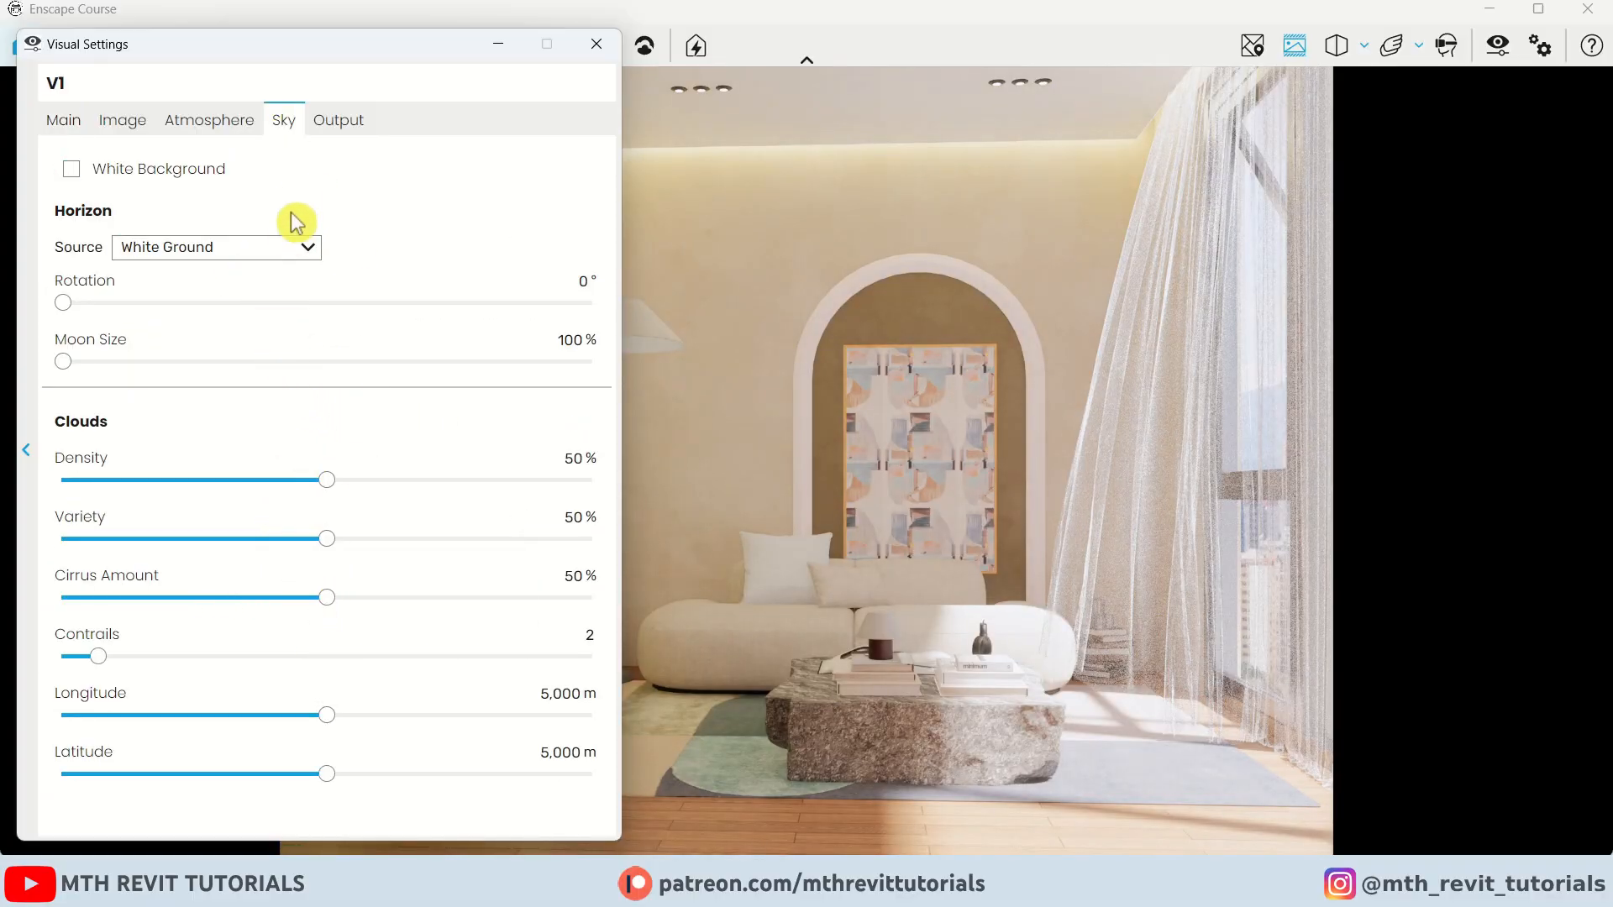
pyautogui.click(340, 123)
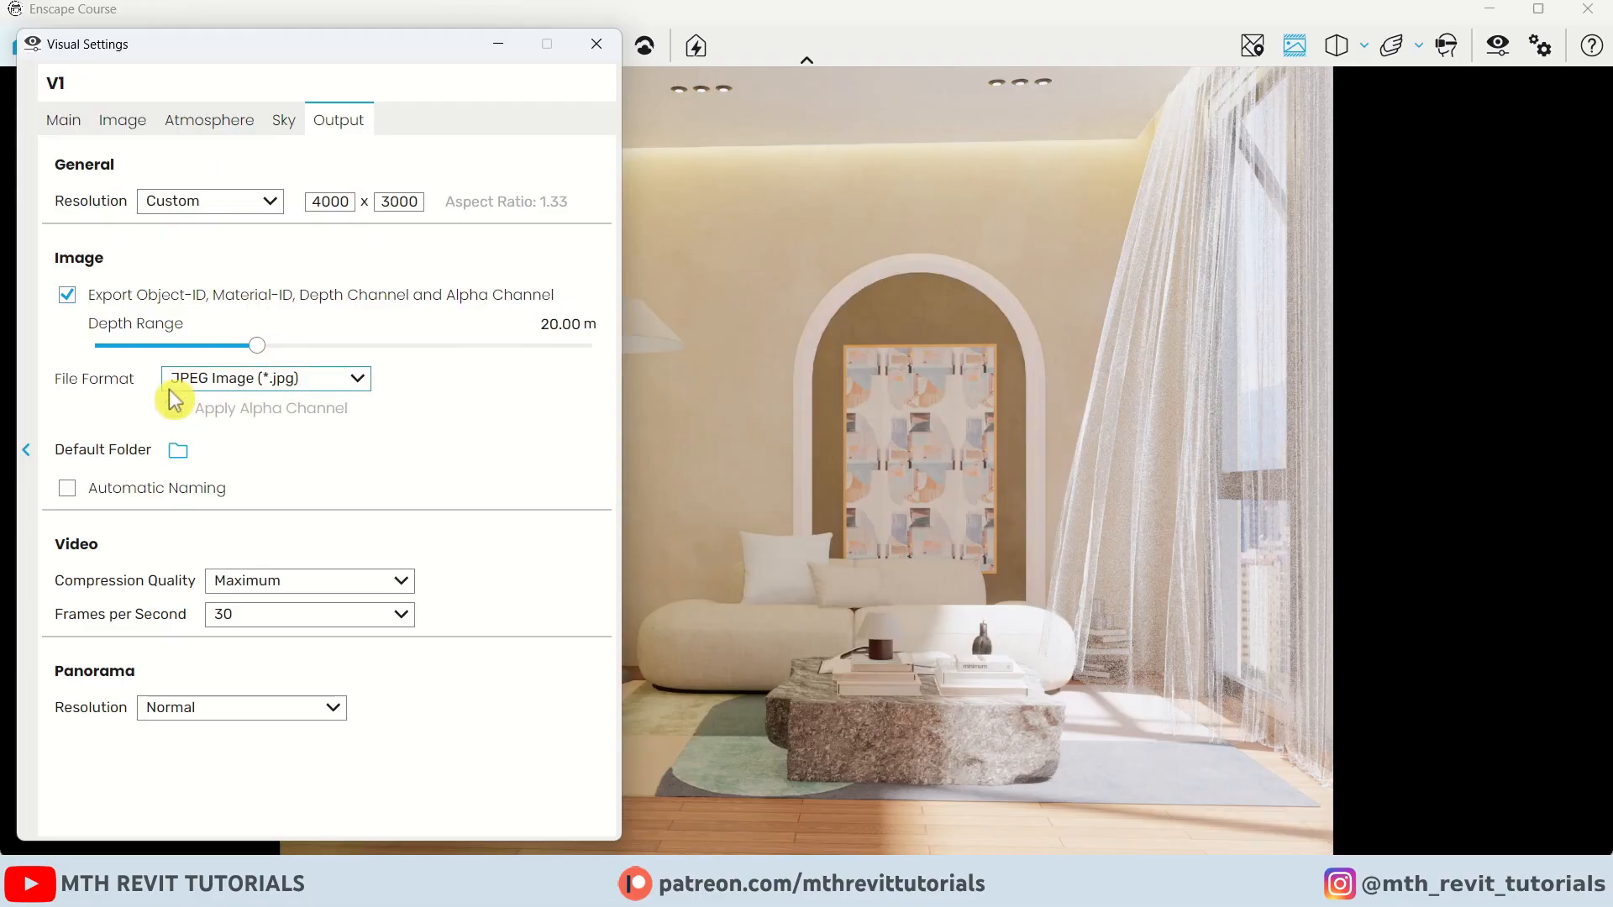
pyautogui.click(234, 390)
pyautogui.click(262, 427)
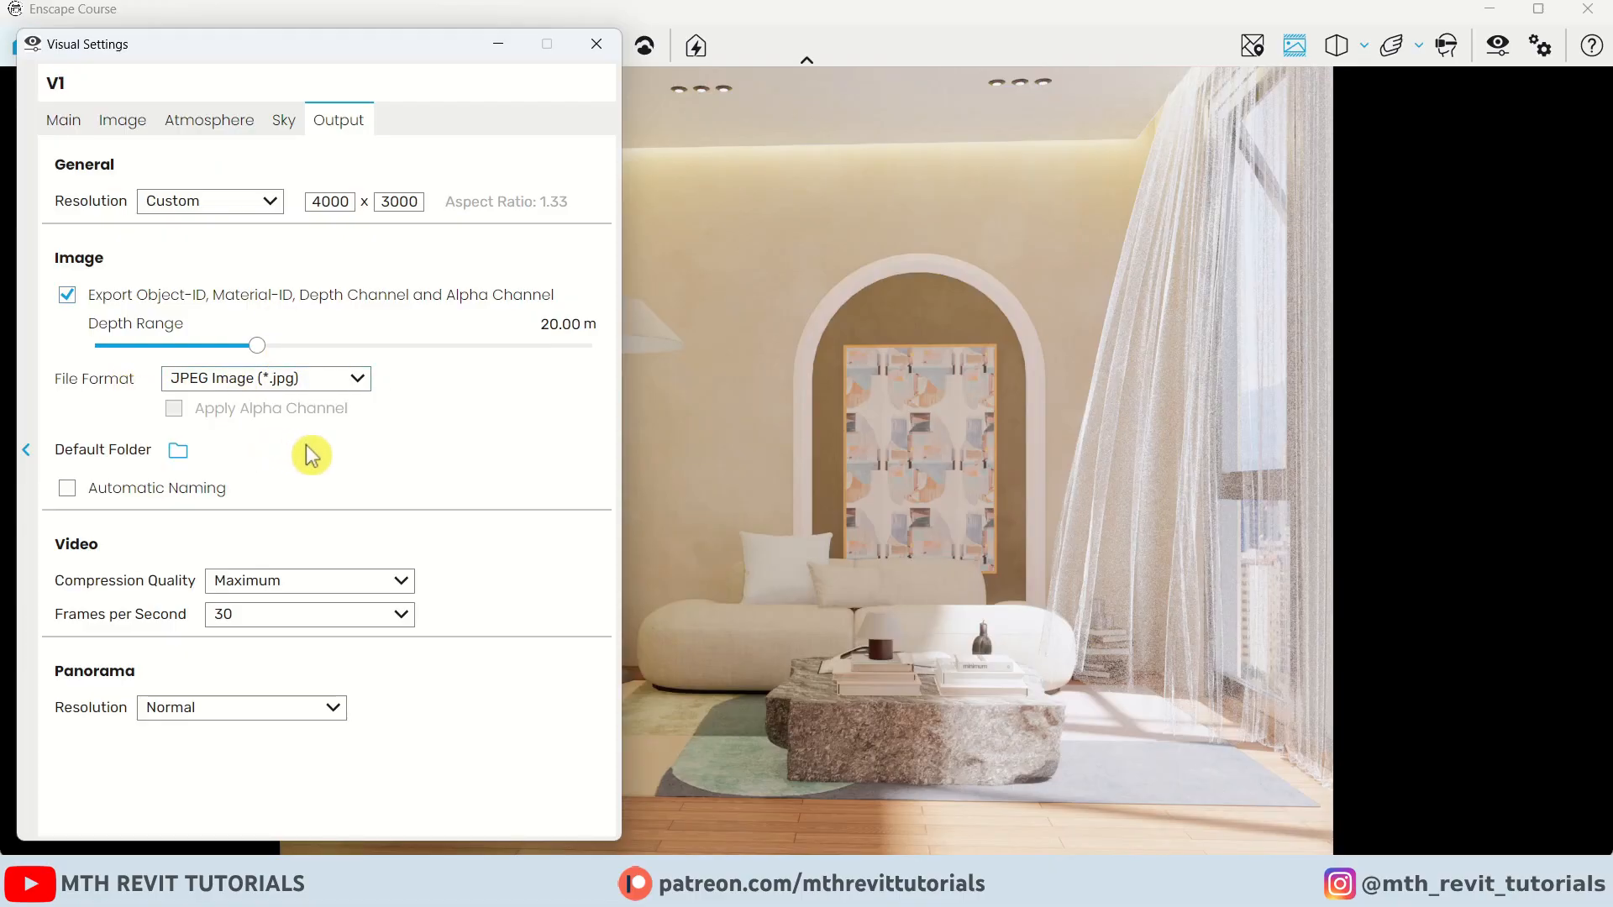
pyautogui.click(602, 49)
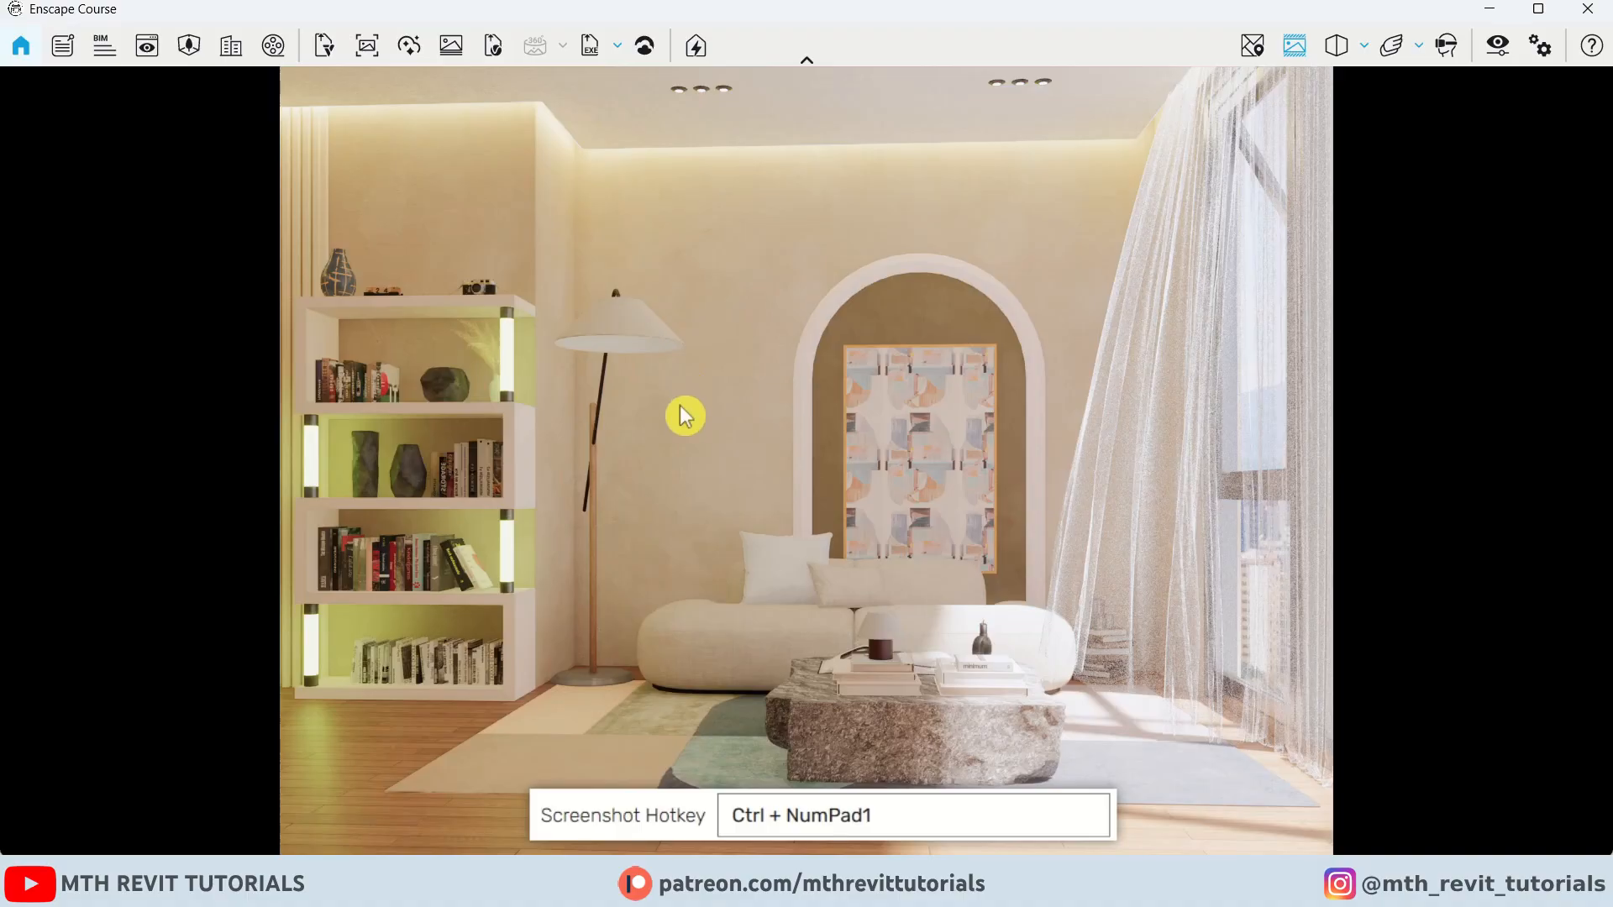
# Export a screenshot of the view as V1 into the Corn folder
pyautogui.press('ctrl+KP_1')
pyautogui.write('V1')
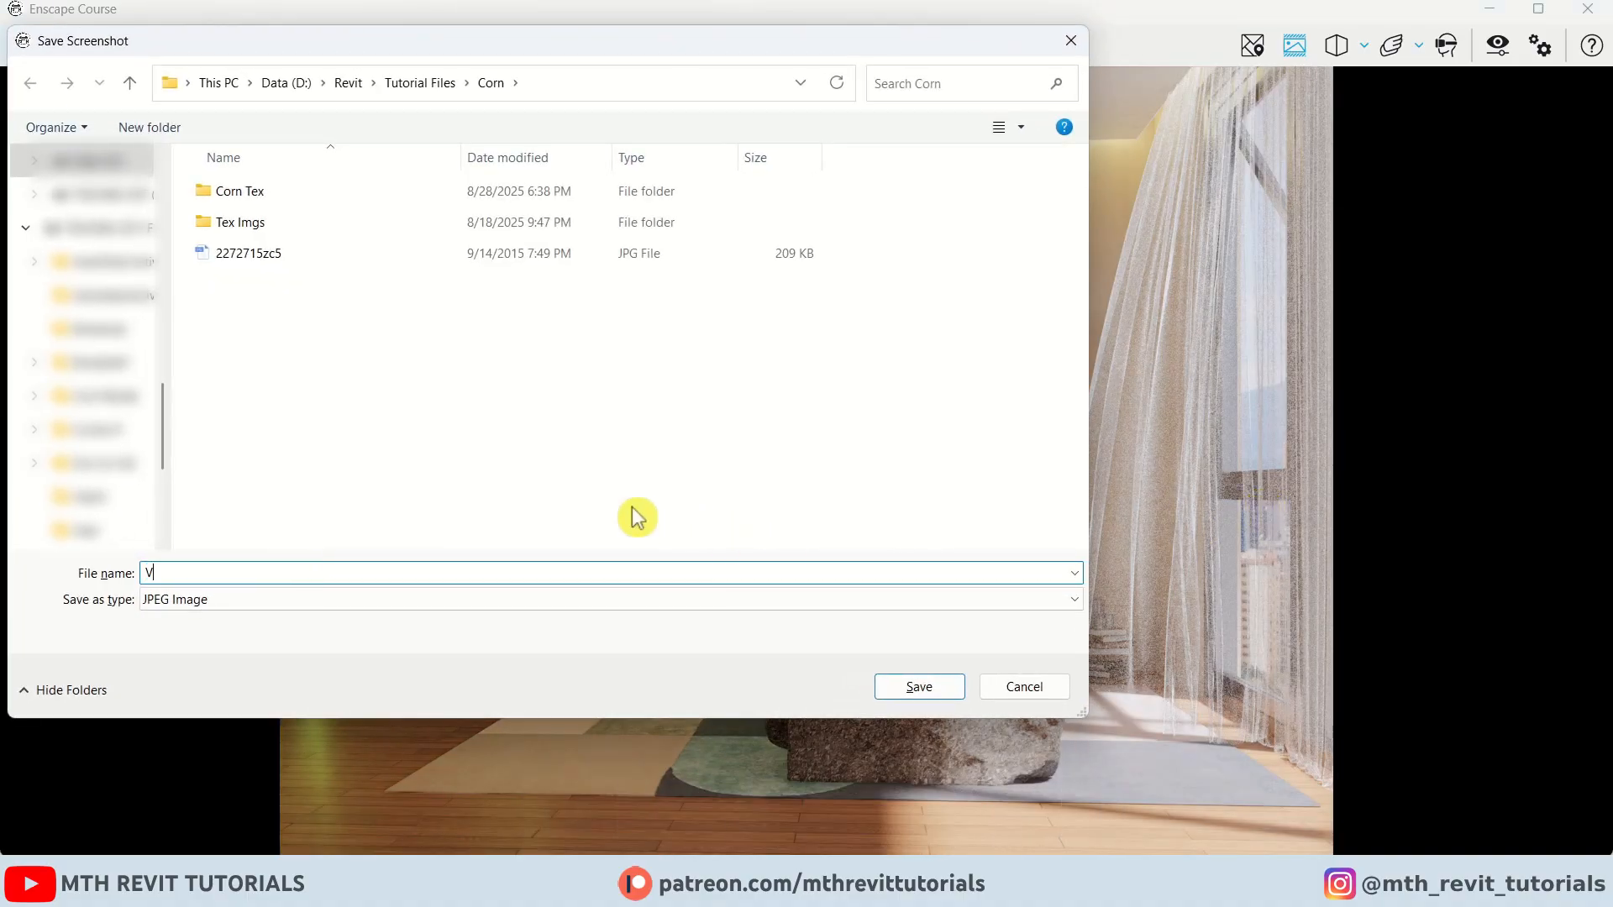
pyautogui.click(910, 684)
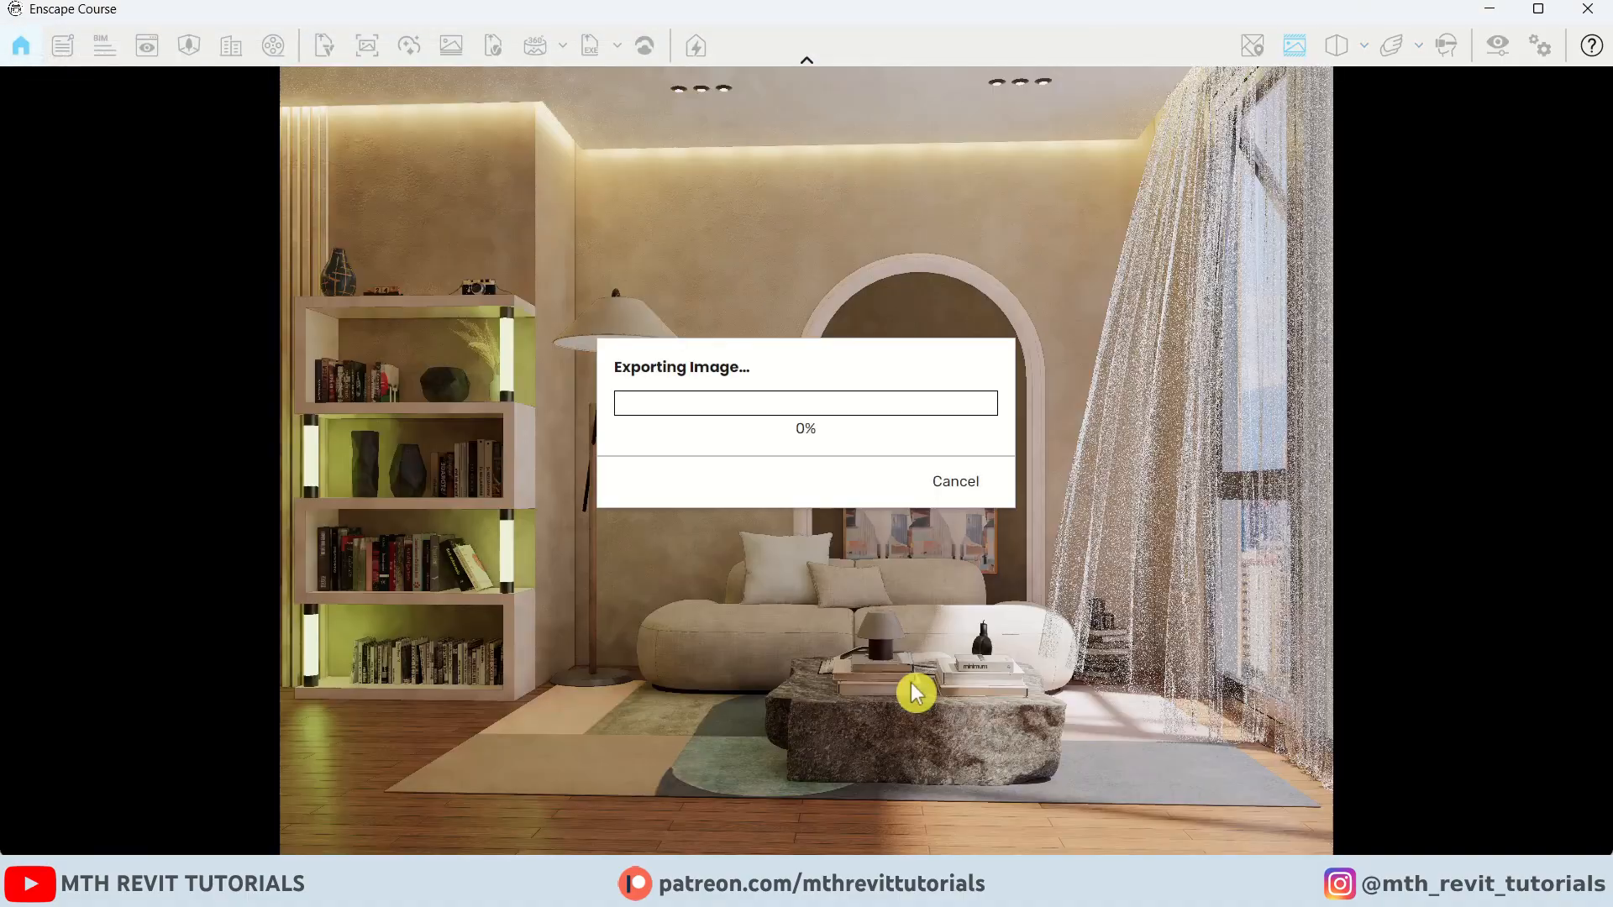